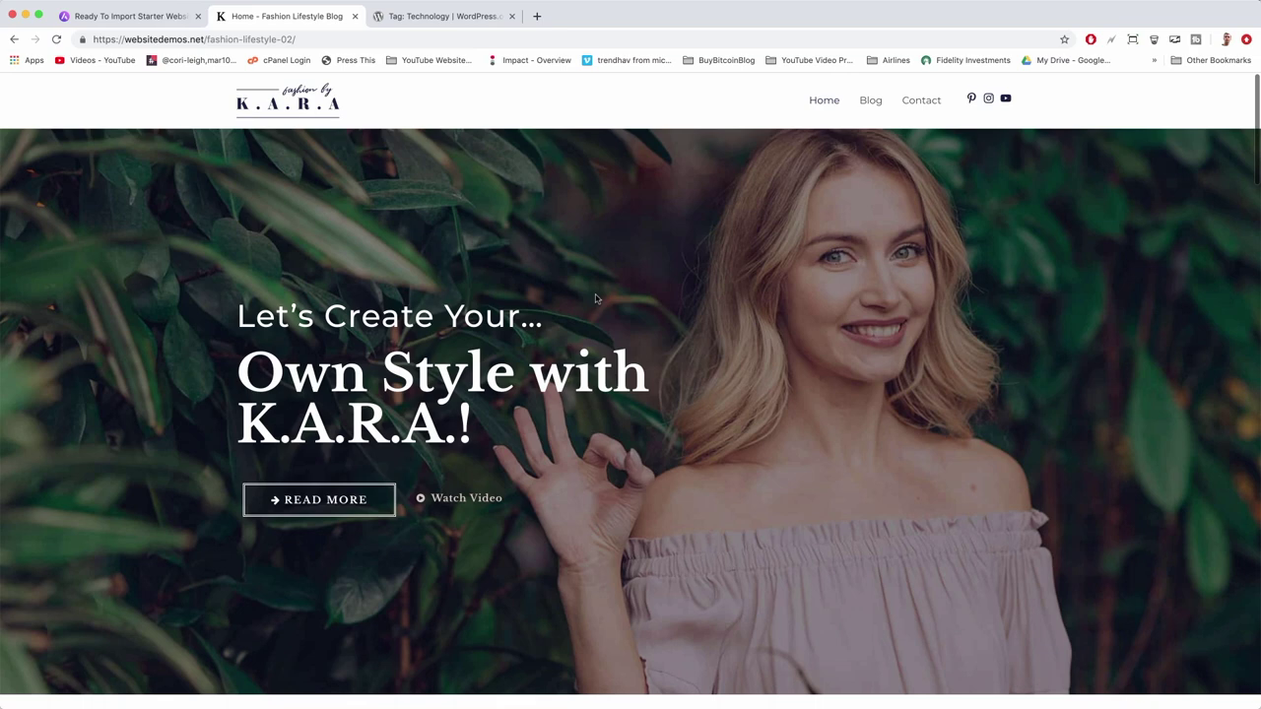
- Reload the K.A.R.A. fashion demo page and scroll through its content
{"action": "left_click", "coordinate": [300, 99]}
{"action": "scroll", "coordinate": [579, 273], "scroll_direction": "down", "scroll_amount": 10}
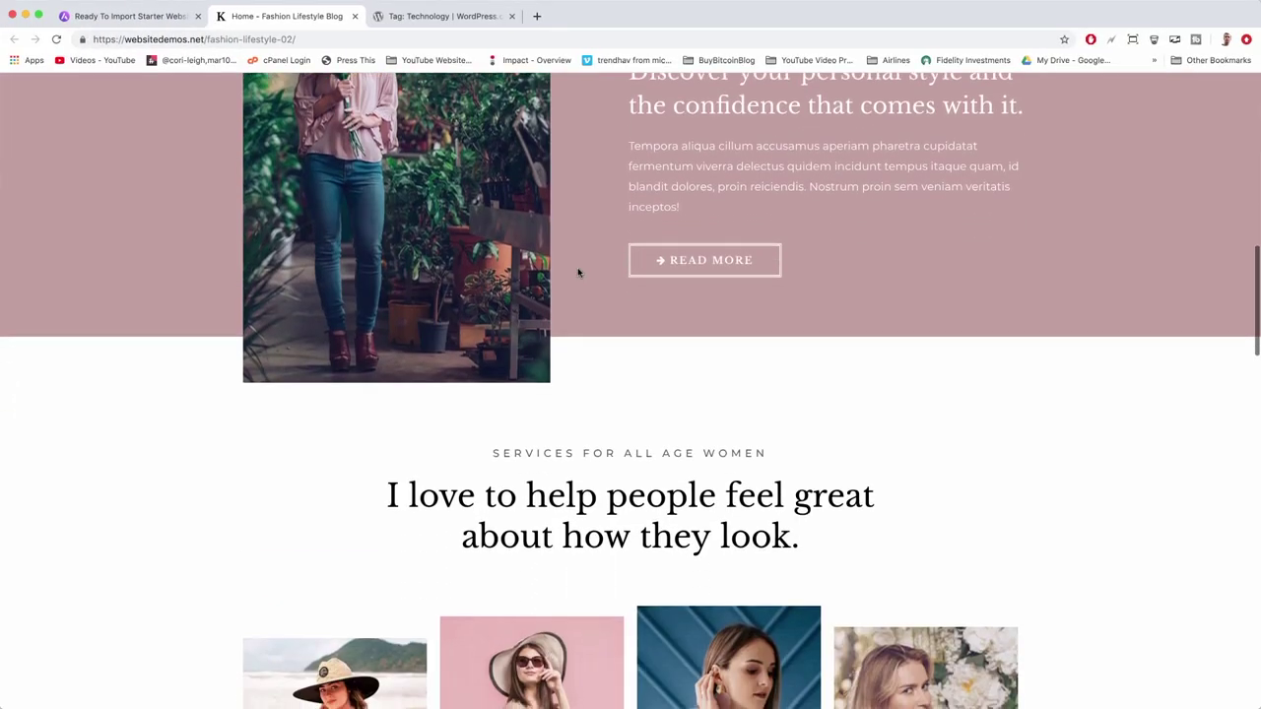
{"action": "scroll", "coordinate": [578, 273], "scroll_direction": "up", "scroll_amount": 4}
{"action": "scroll", "coordinate": [581, 273], "scroll_direction": "up", "scroll_amount": 6}
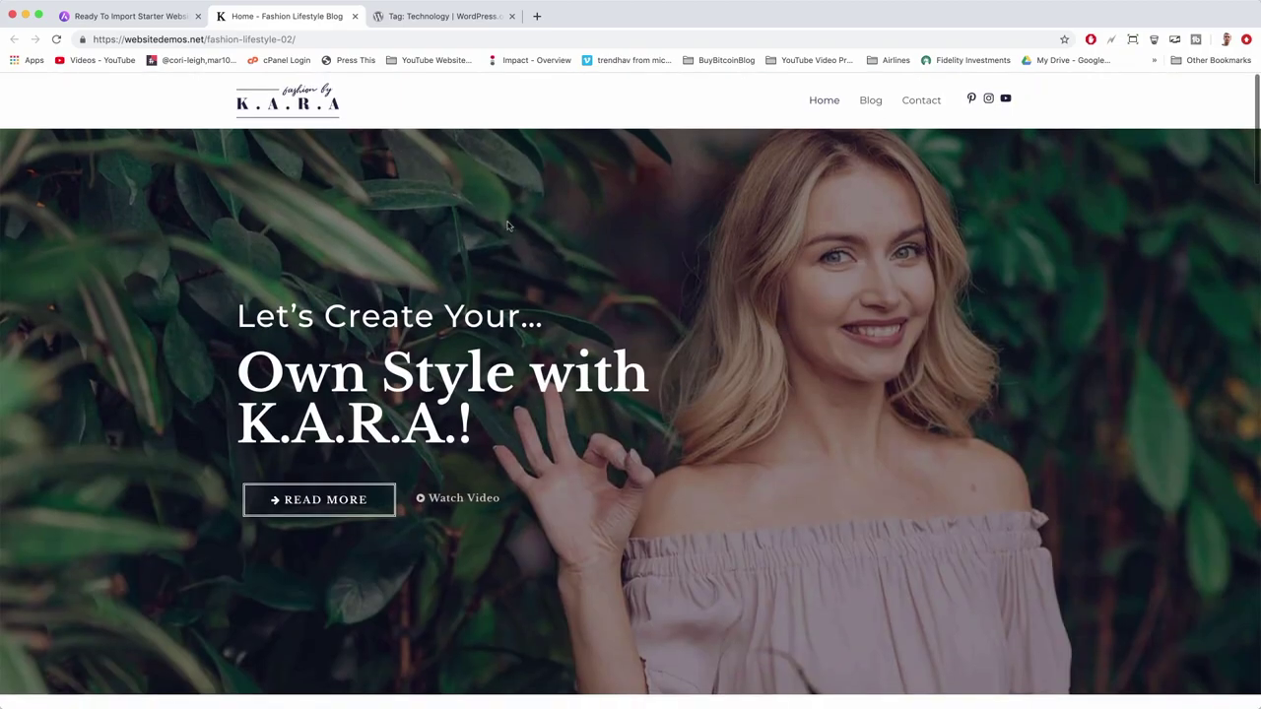
{"action": "scroll", "coordinate": [576, 228], "scroll_direction": "down", "scroll_amount": 10}
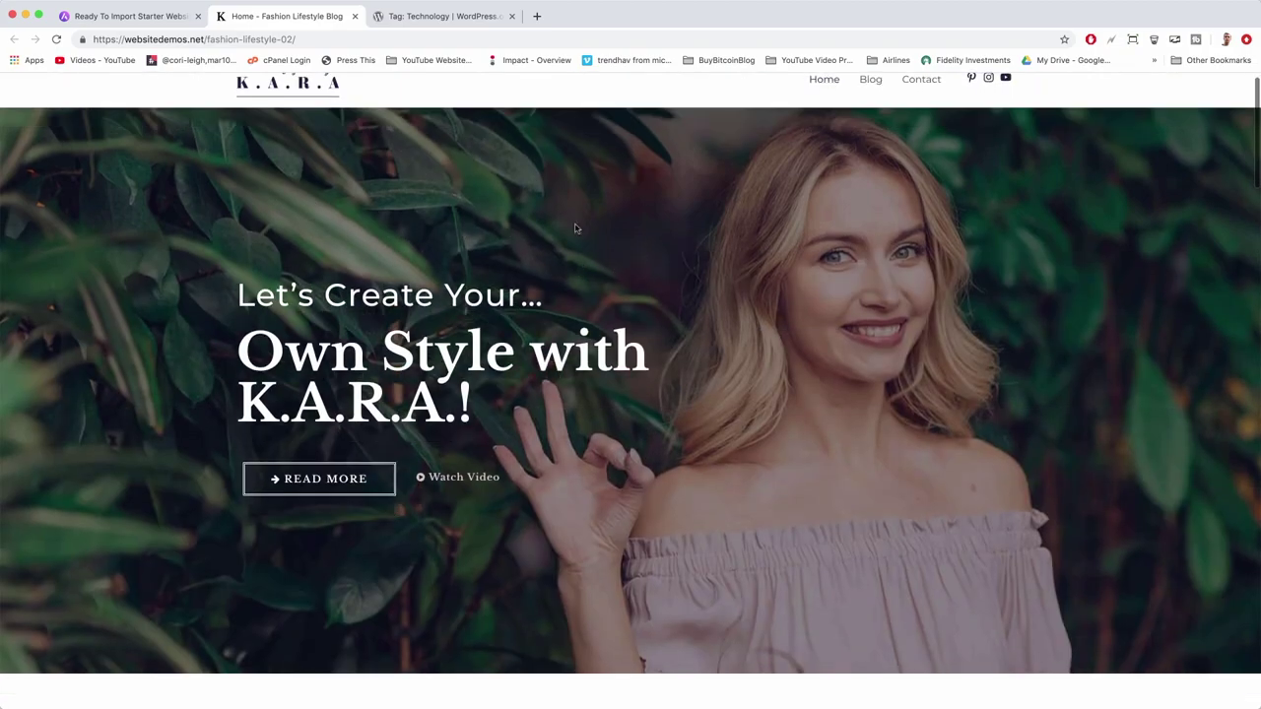
{"action": "scroll", "coordinate": [576, 229], "scroll_direction": "up", "scroll_amount": 10}
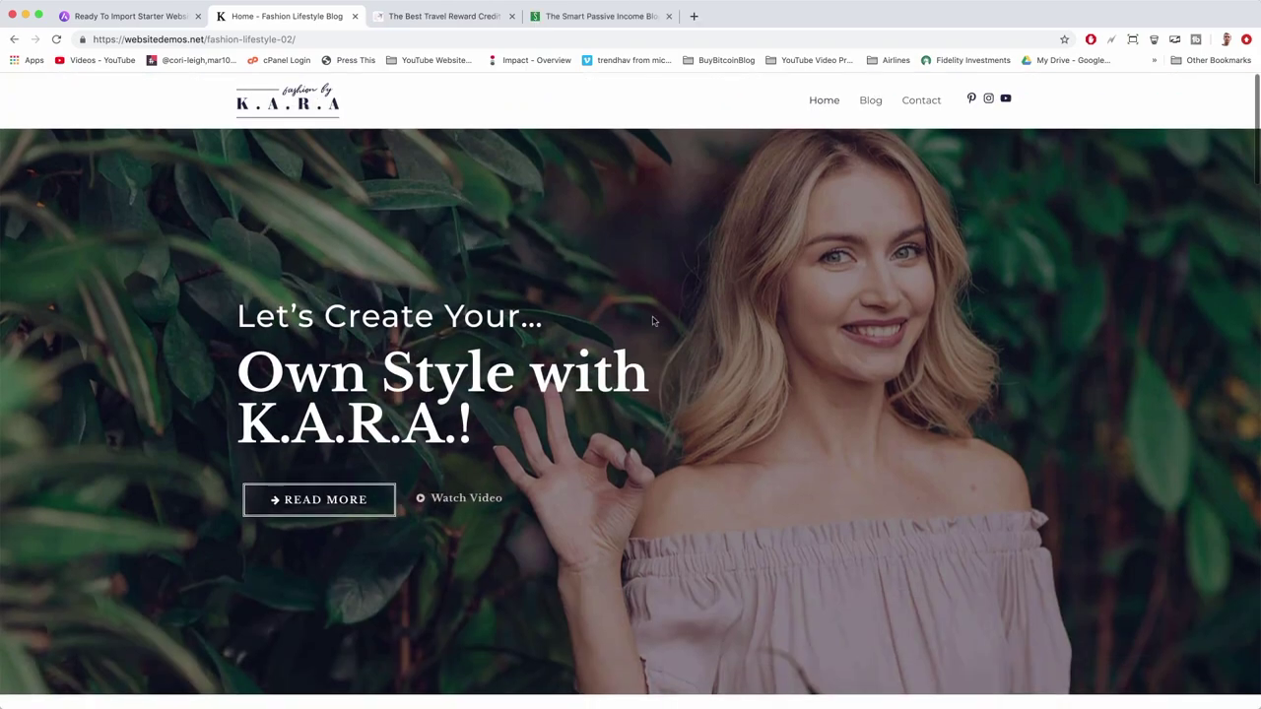
{"action": "scroll", "coordinate": [652, 320], "scroll_direction": "down", "scroll_amount": 15}
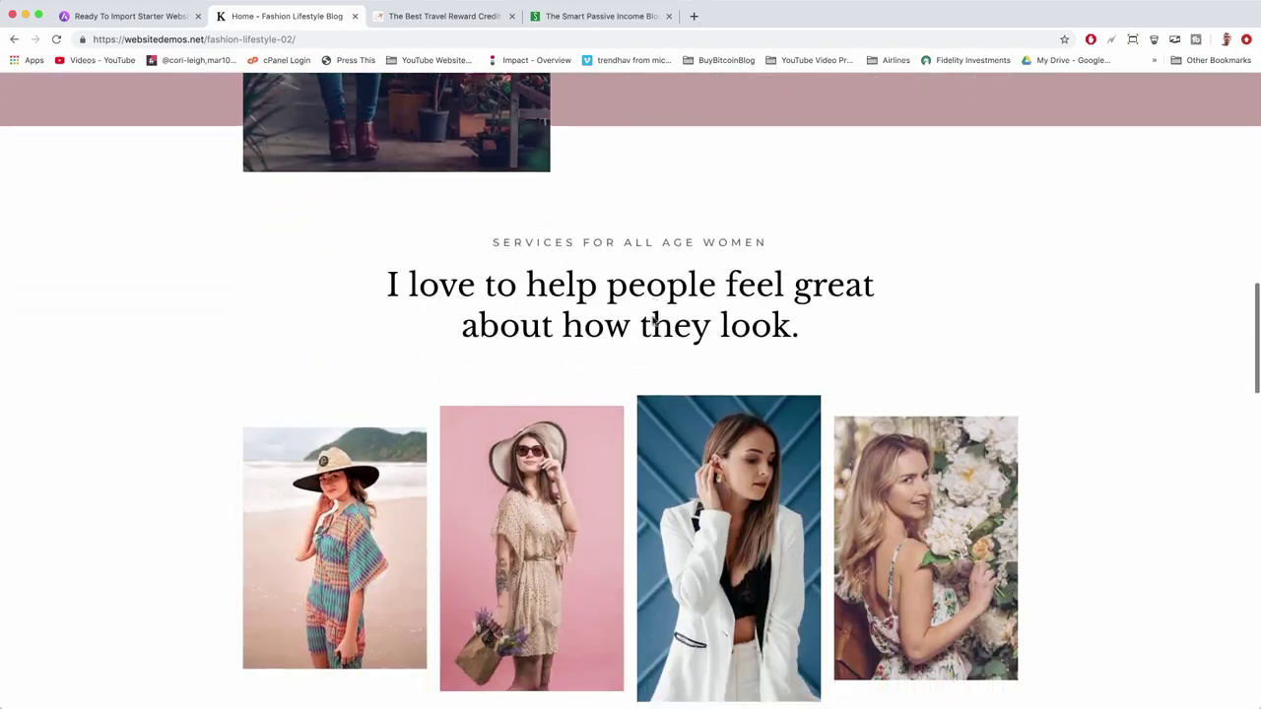
{"action": "scroll", "coordinate": [652, 320], "scroll_direction": "down", "scroll_amount": 5}
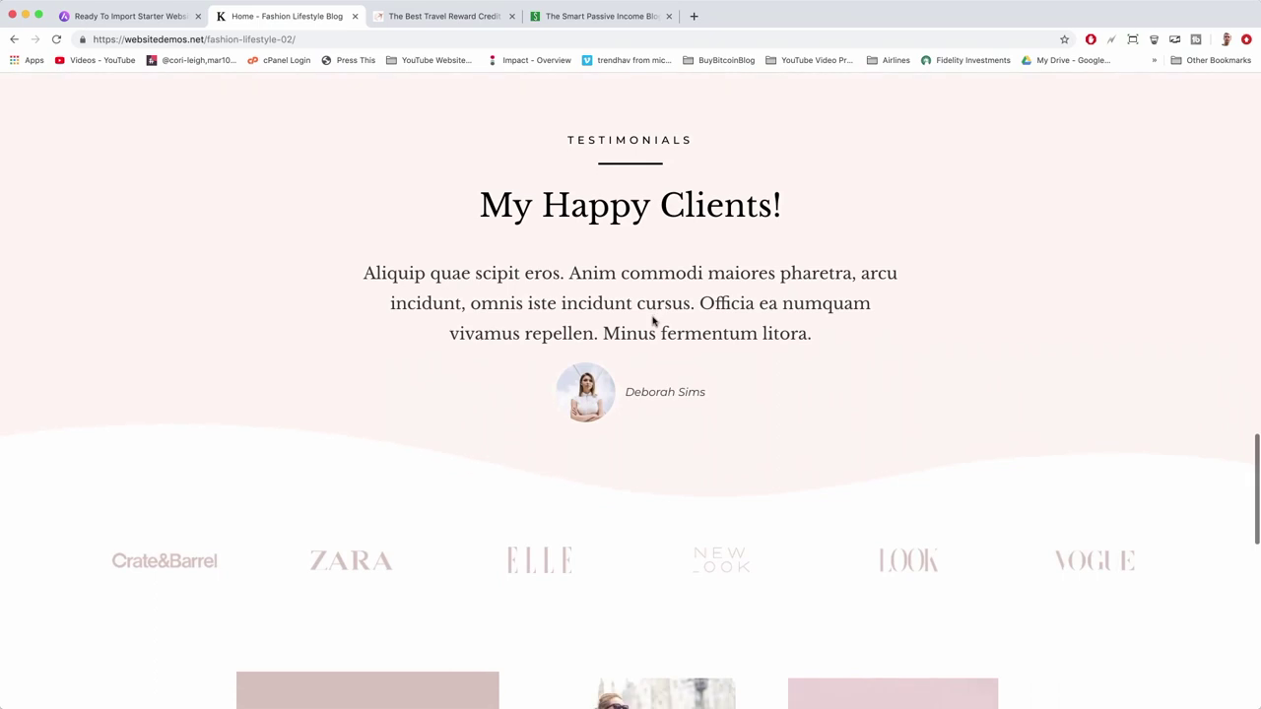
{"action": "scroll", "coordinate": [652, 320], "scroll_direction": "down", "scroll_amount": 3}
{"action": "scroll", "coordinate": [652, 320], "scroll_direction": "up", "scroll_amount": 4}
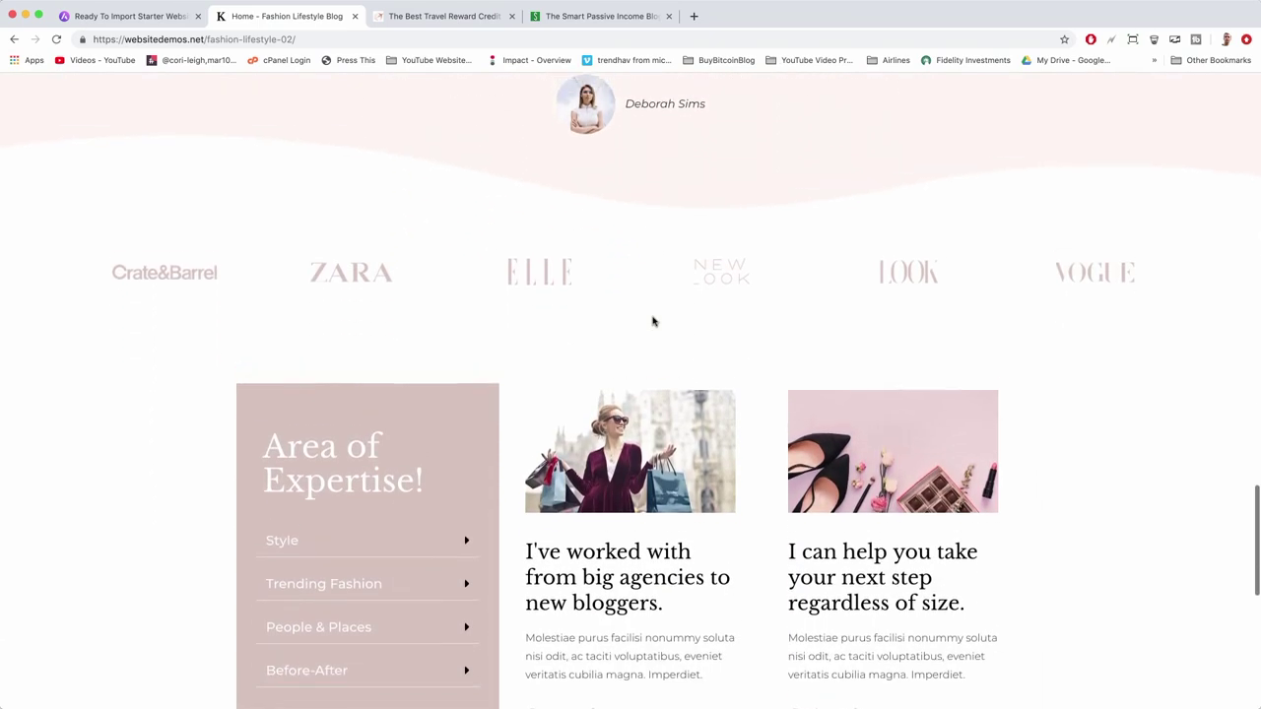
{"action": "scroll", "coordinate": [652, 320], "scroll_direction": "up", "scroll_amount": 3}
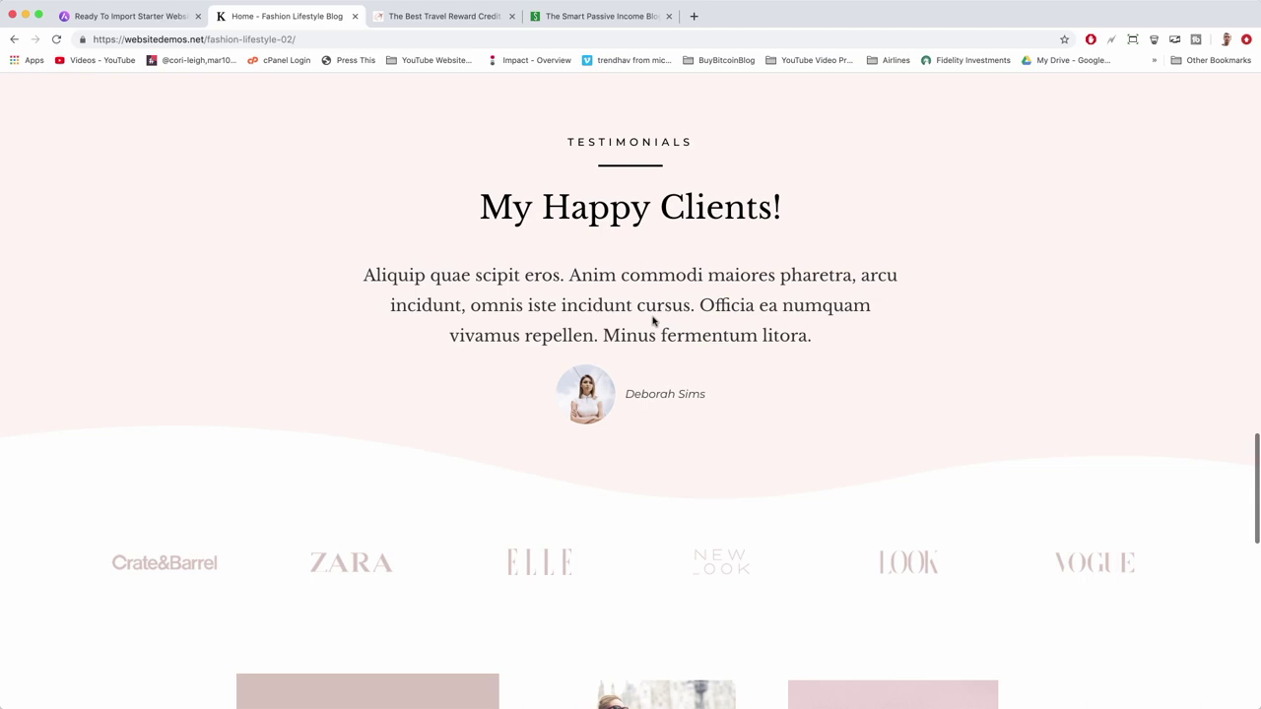
{"action": "scroll", "coordinate": [652, 320], "scroll_direction": "up", "scroll_amount": 10}
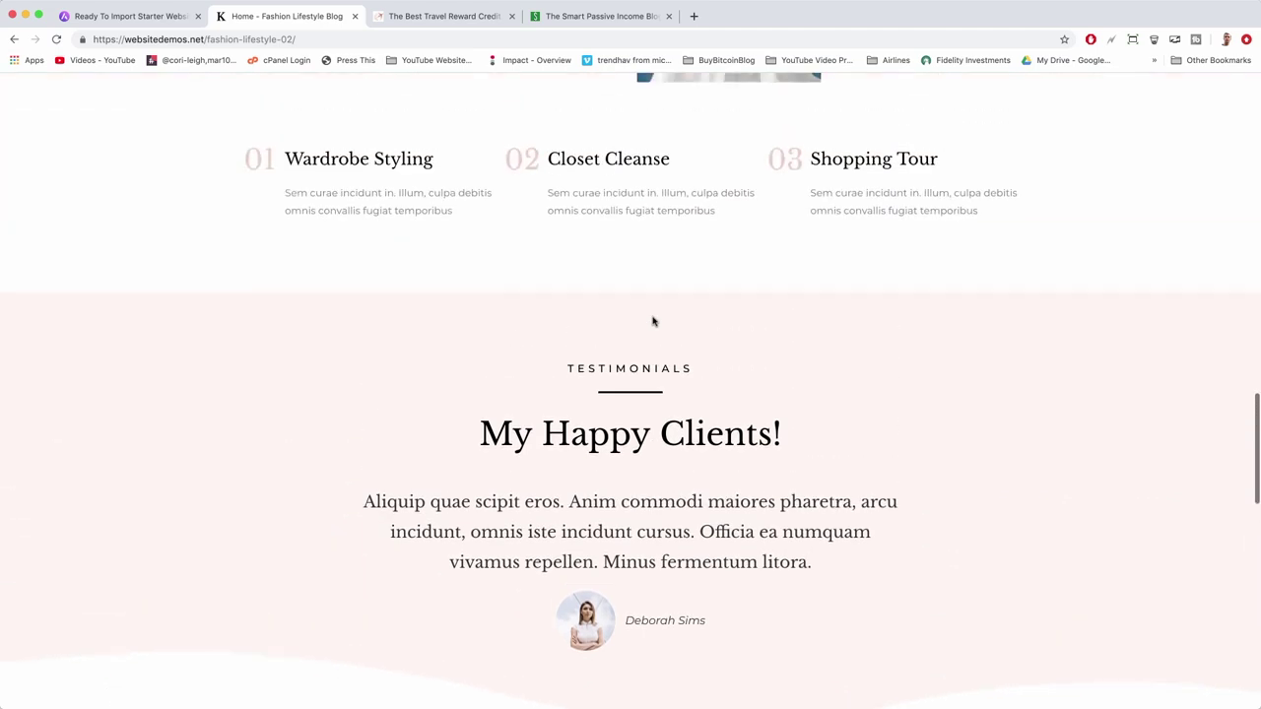
{"action": "scroll", "coordinate": [652, 320], "scroll_direction": "up", "scroll_amount": 2}
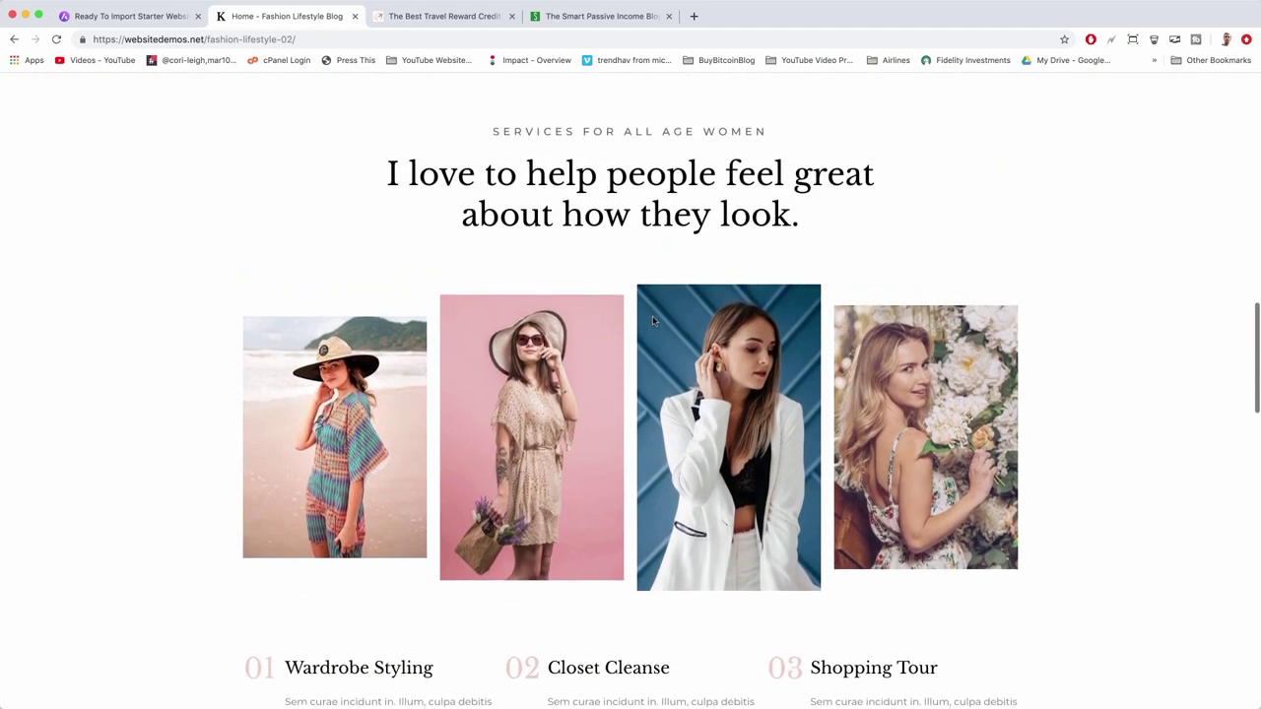
{"action": "scroll", "coordinate": [652, 320], "scroll_direction": "up", "scroll_amount": 6}
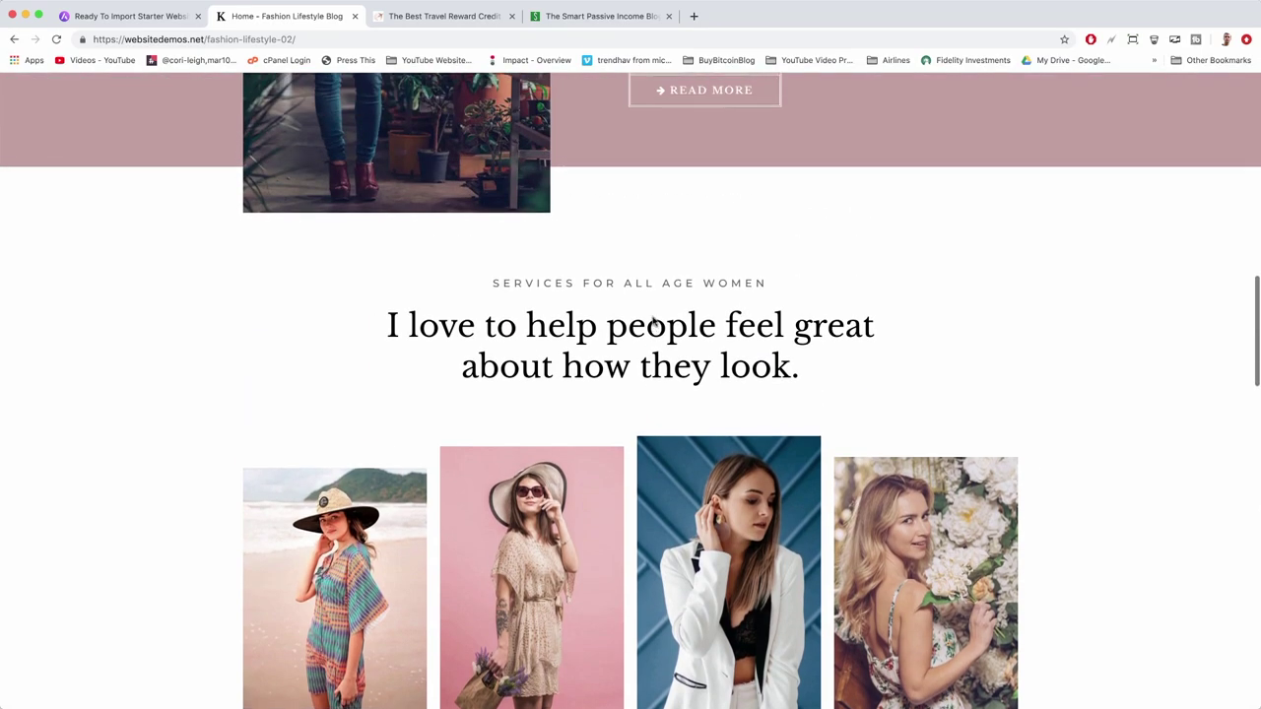
{"action": "scroll", "coordinate": [652, 320], "scroll_direction": "up", "scroll_amount": 12}
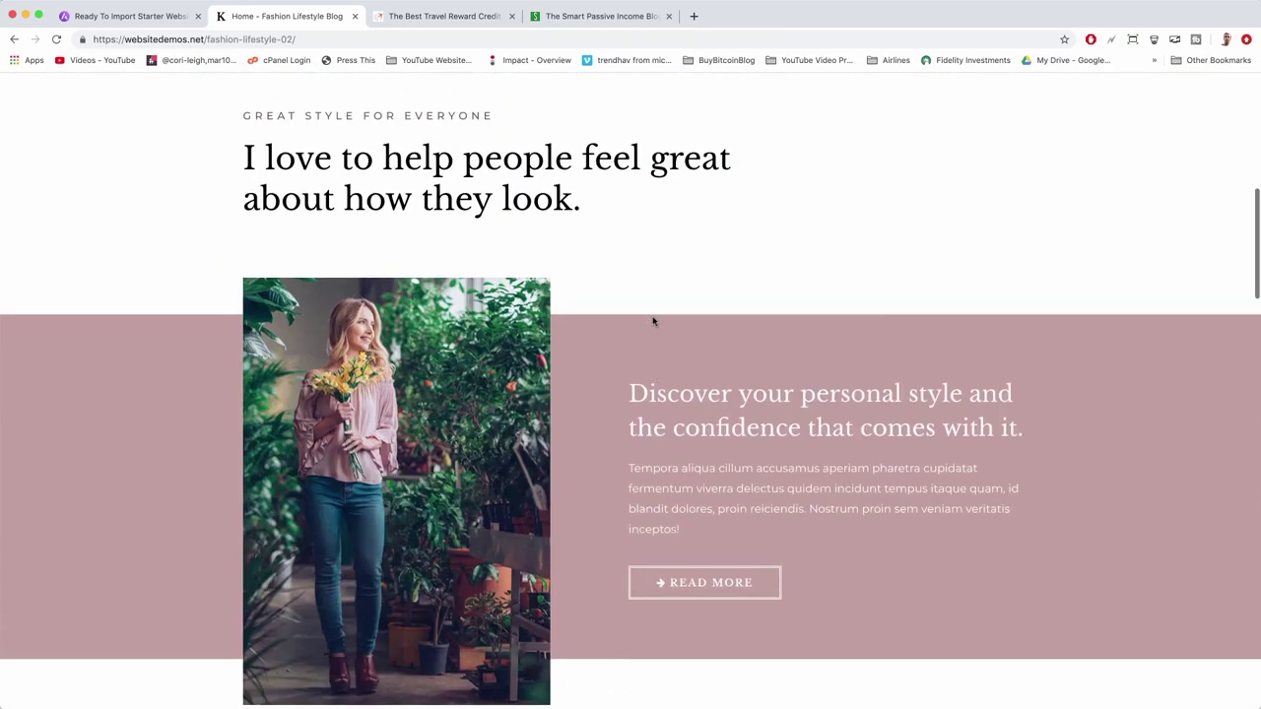
{"action": "scroll", "coordinate": [652, 320], "scroll_direction": "up", "scroll_amount": 9}
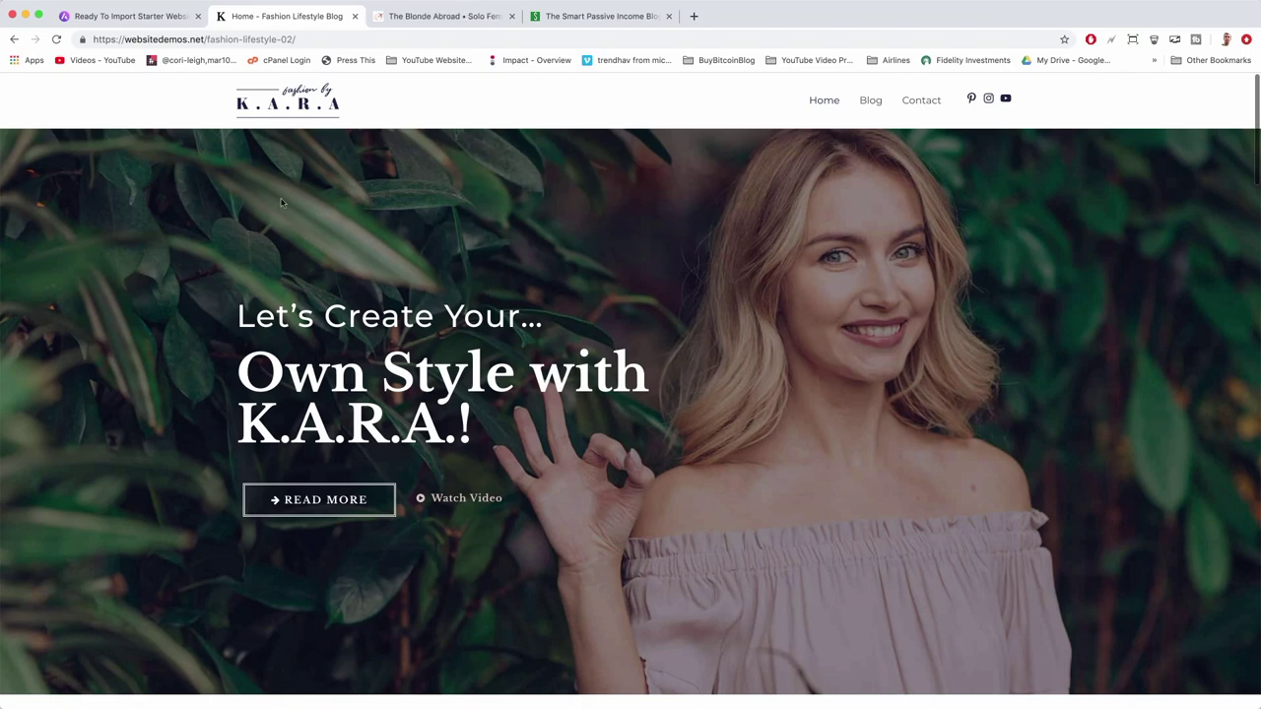
- Compare The Blonde Abroad travel blog with the K.A.R.A. fashion demo, scrolling each
{"action": "left_click", "coordinate": [425, 16]}
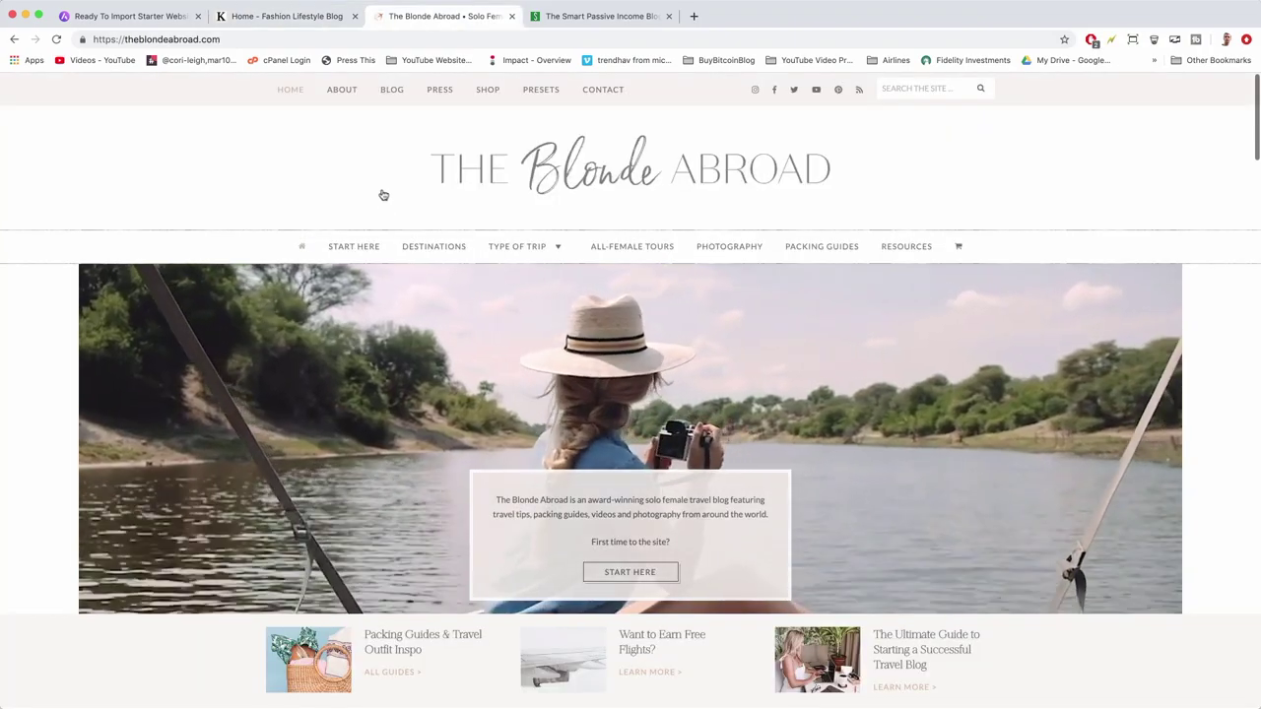
{"action": "scroll", "coordinate": [384, 201], "scroll_direction": "down", "scroll_amount": 3}
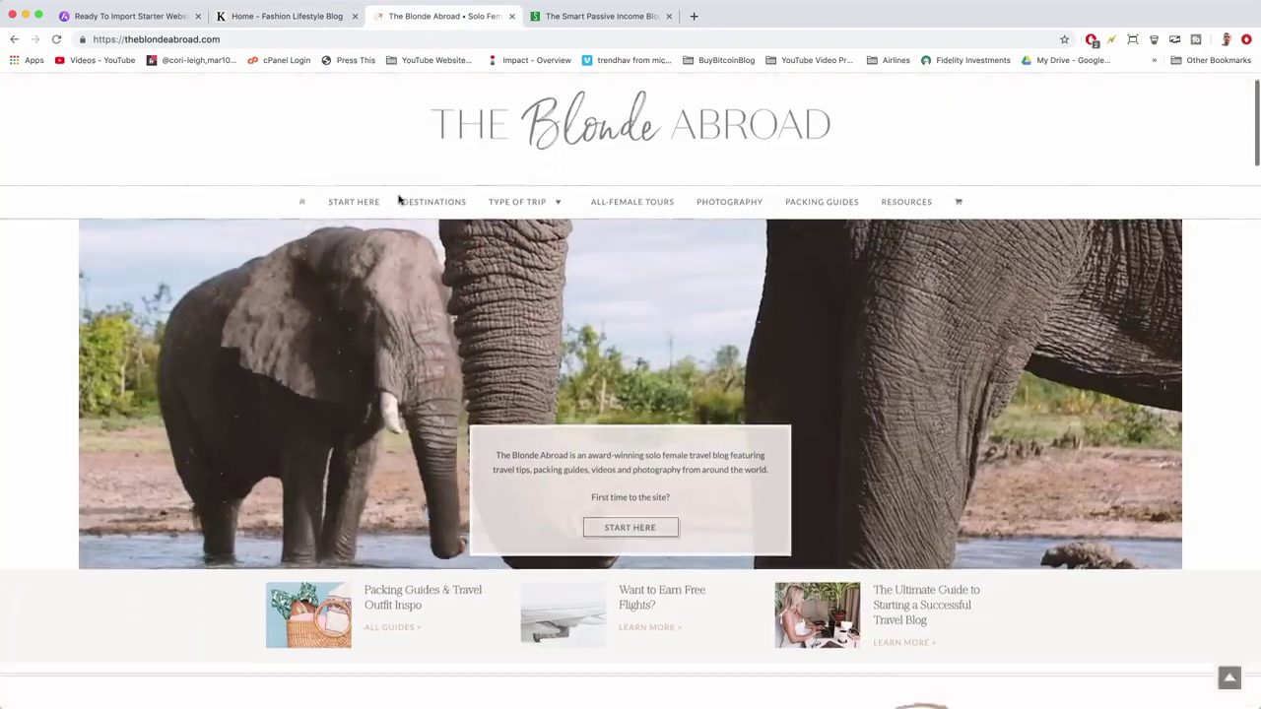
{"action": "scroll", "coordinate": [399, 200], "scroll_direction": "down", "scroll_amount": 3}
{"action": "scroll", "coordinate": [399, 200], "scroll_direction": "up", "scroll_amount": 6}
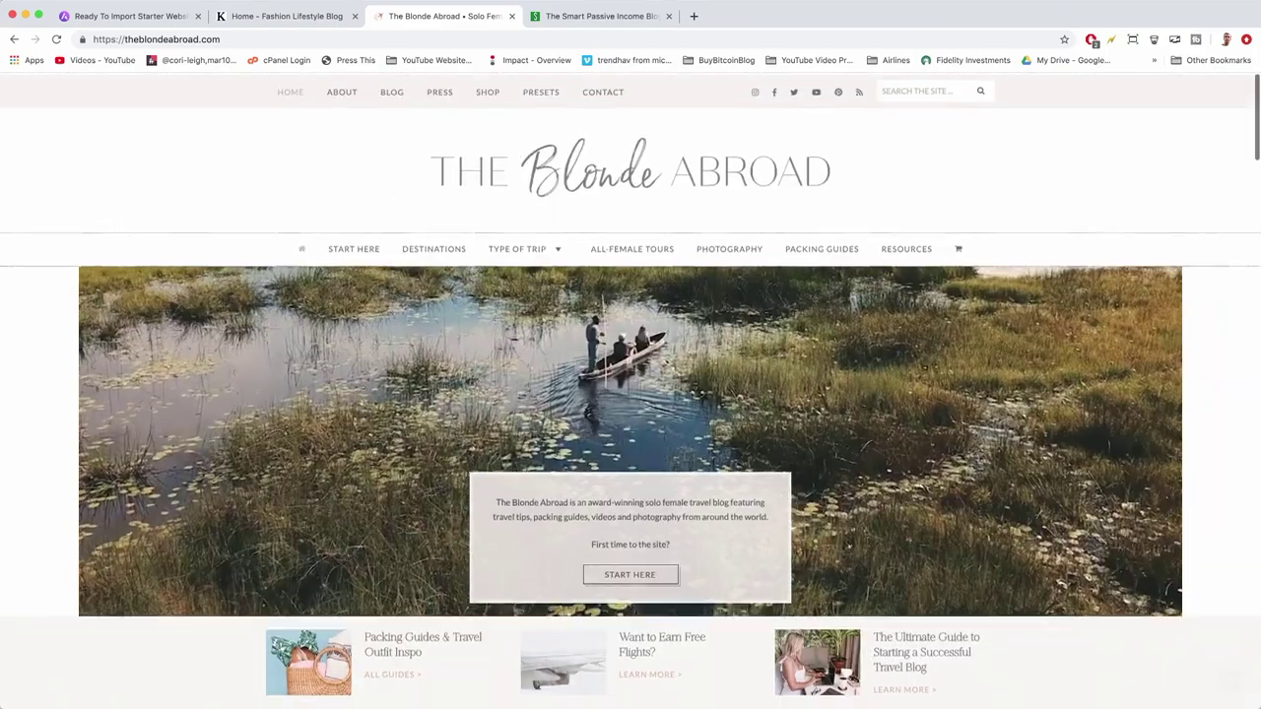
{"action": "left_click", "coordinate": [280, 16]}
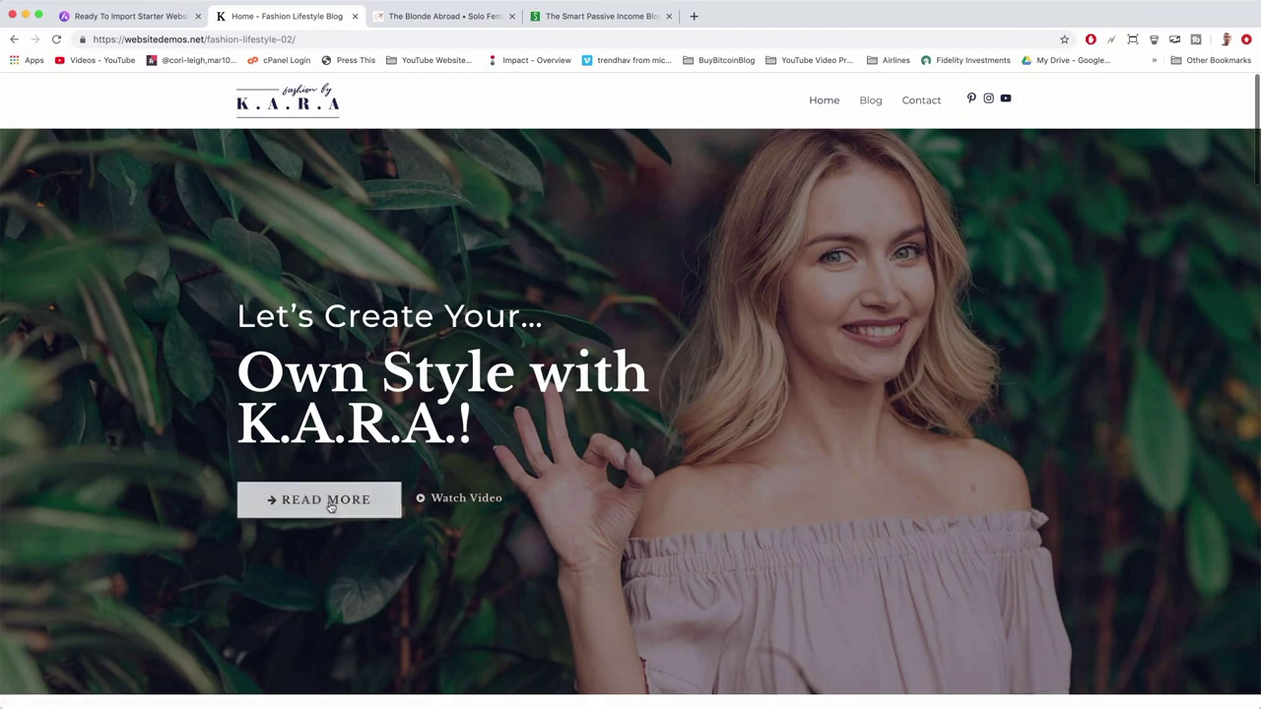
{"action": "left_click", "coordinate": [431, 16]}
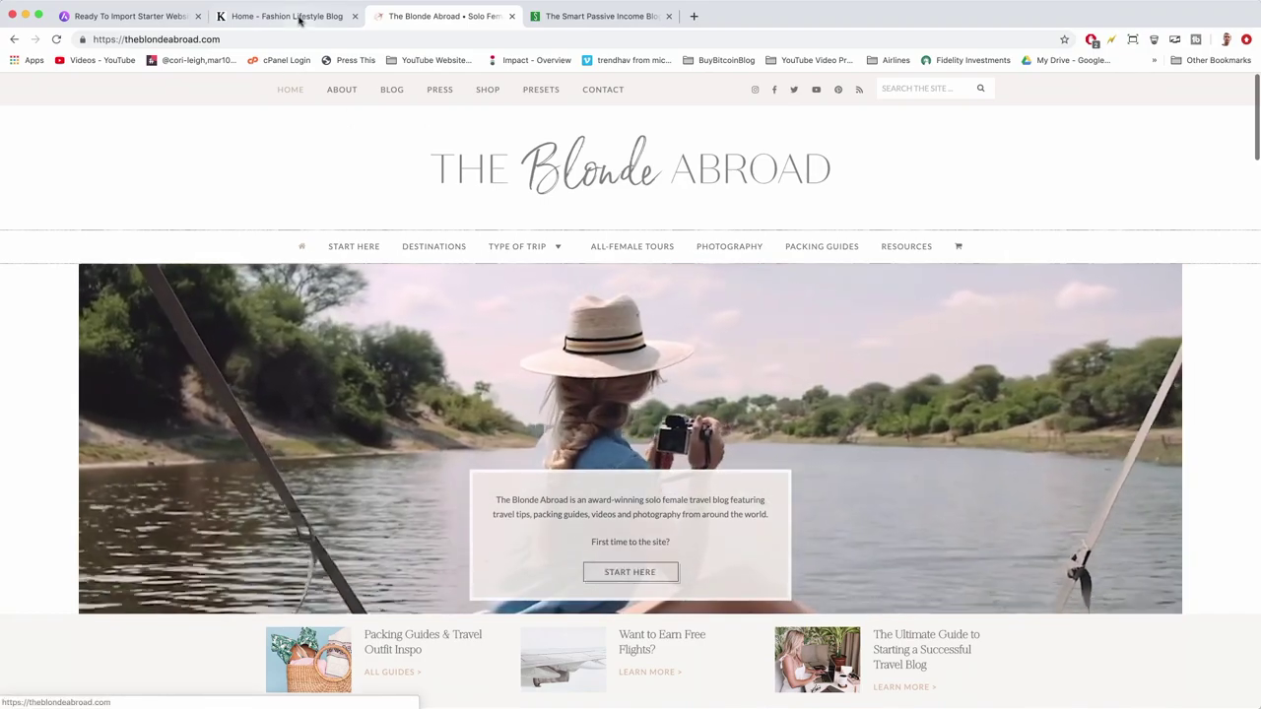
{"action": "left_click", "coordinate": [299, 17]}
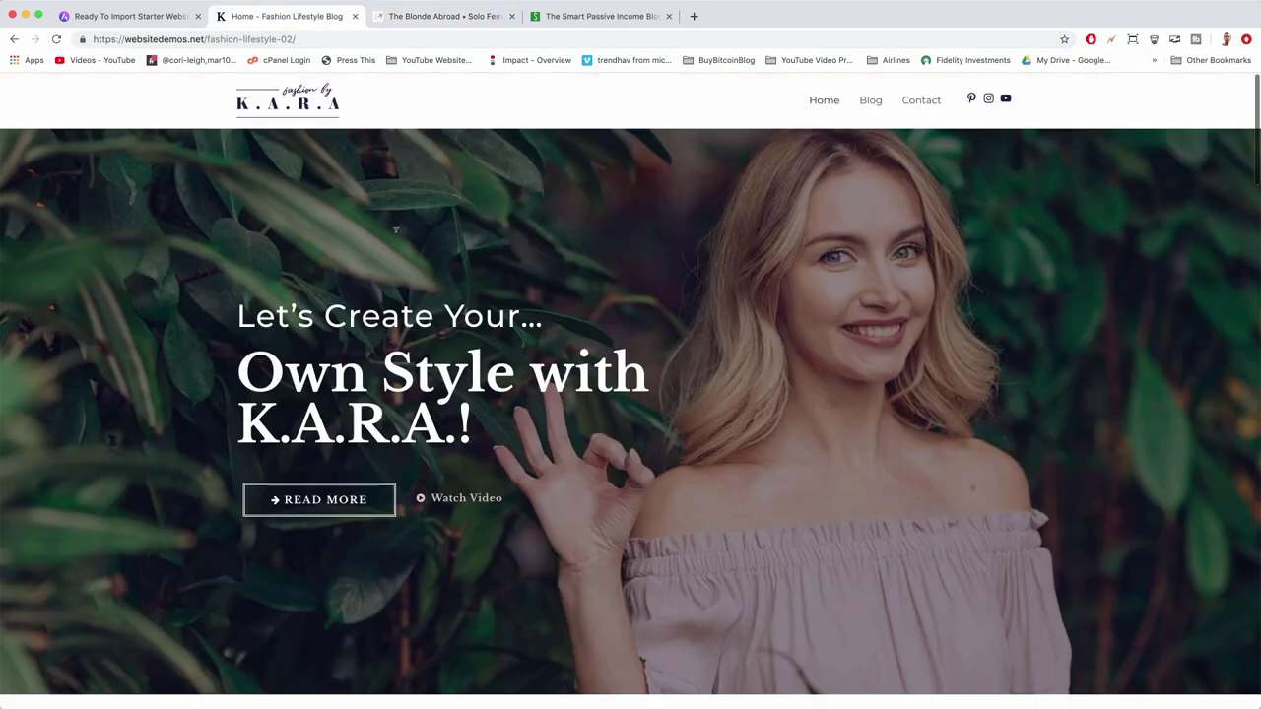
{"action": "scroll", "coordinate": [395, 229], "scroll_direction": "down", "scroll_amount": 10}
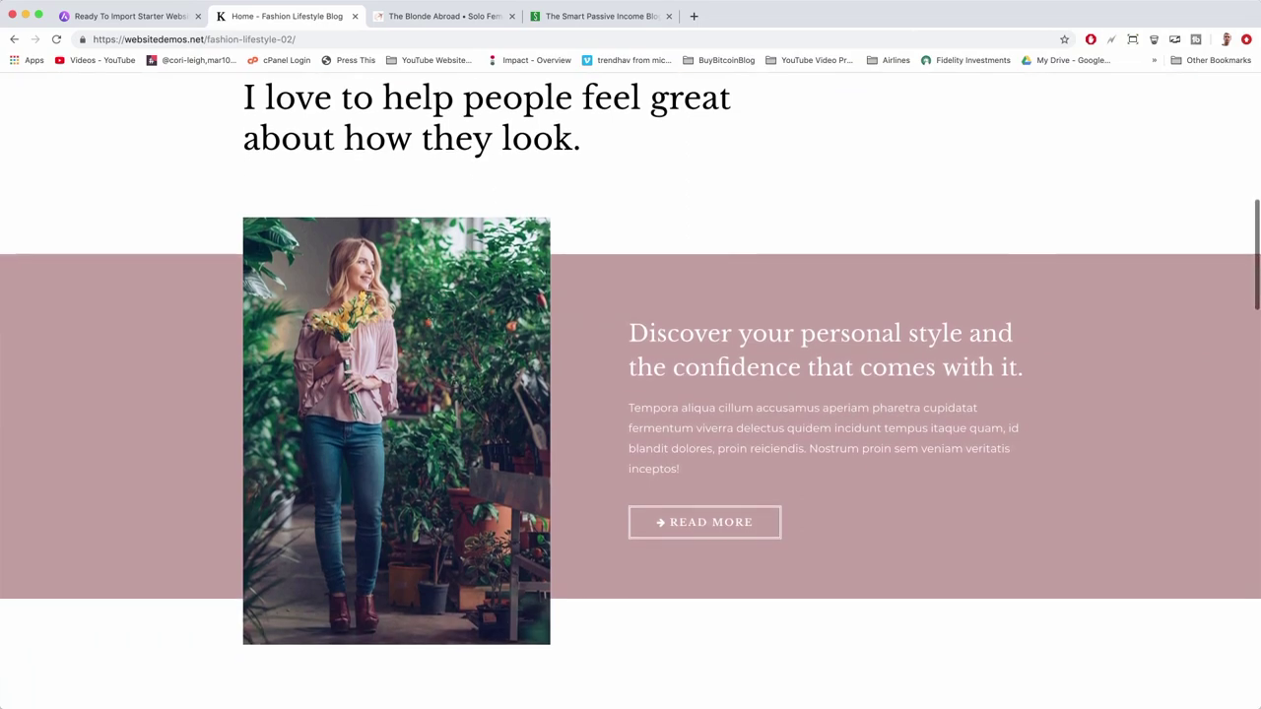
{"action": "left_click", "coordinate": [430, 15]}
{"action": "scroll", "coordinate": [511, 298], "scroll_direction": "down", "scroll_amount": 3}
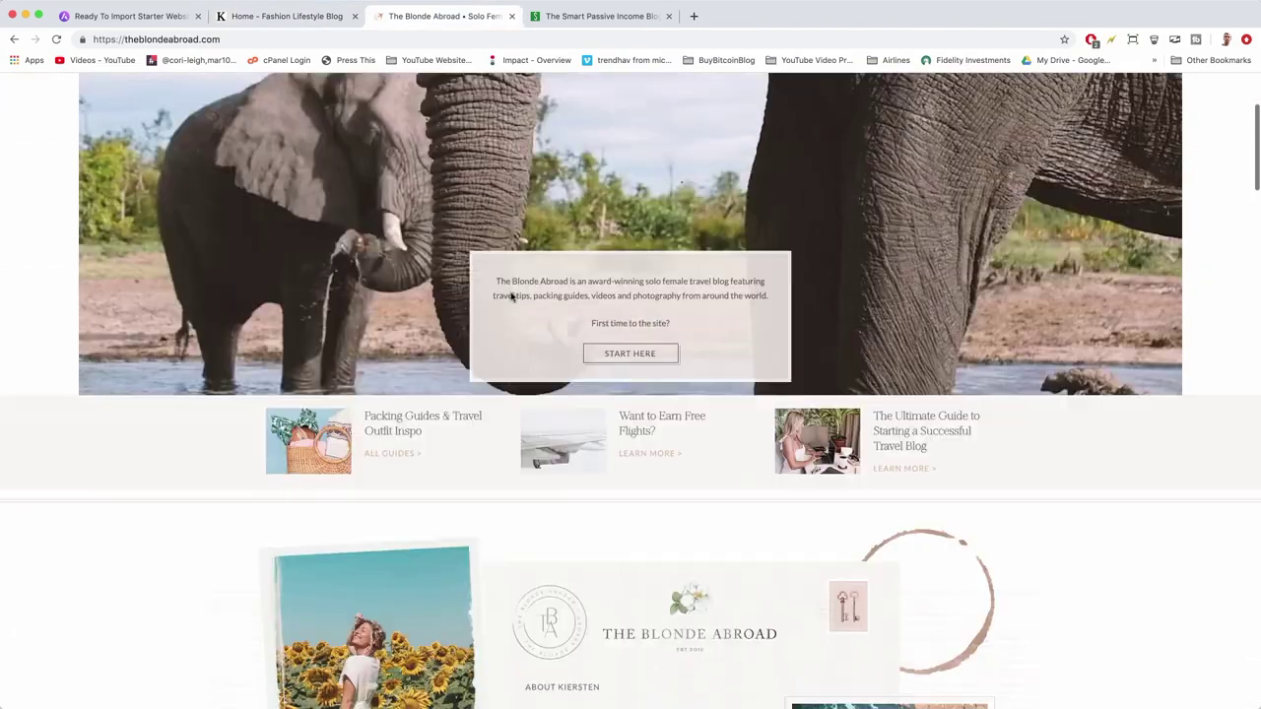
{"action": "scroll", "coordinate": [512, 298], "scroll_direction": "down", "scroll_amount": 3}
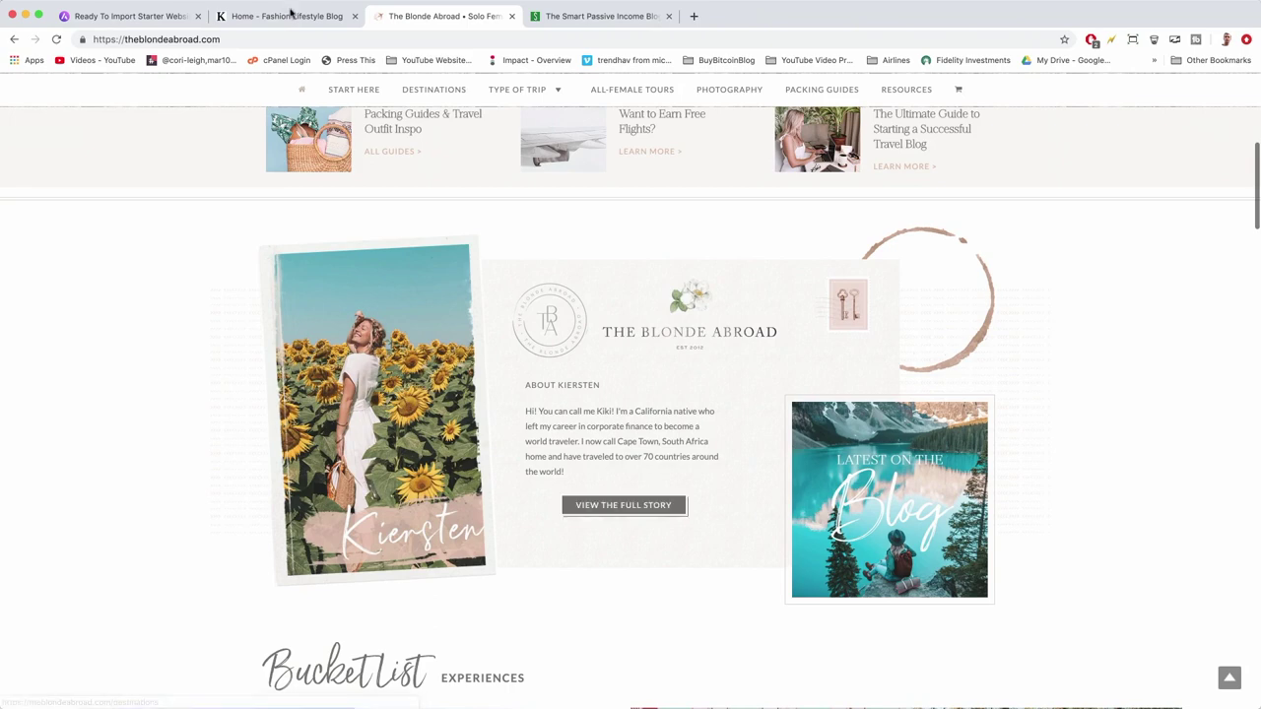
- On the K.A.R.A. demo, scroll down and expand then collapse the Style topic
{"action": "left_click", "coordinate": [290, 15]}
{"action": "scroll", "coordinate": [417, 374], "scroll_direction": "down", "scroll_amount": 6}
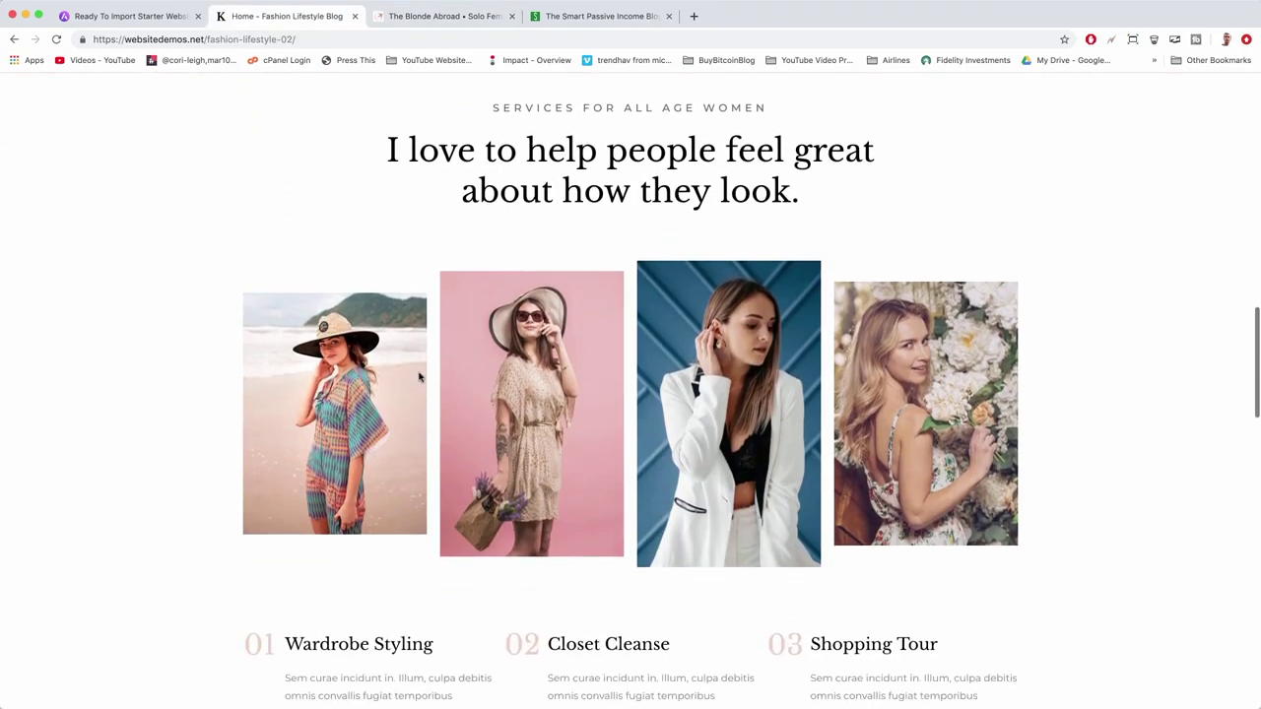
{"action": "scroll", "coordinate": [653, 342], "scroll_direction": "down", "scroll_amount": 3}
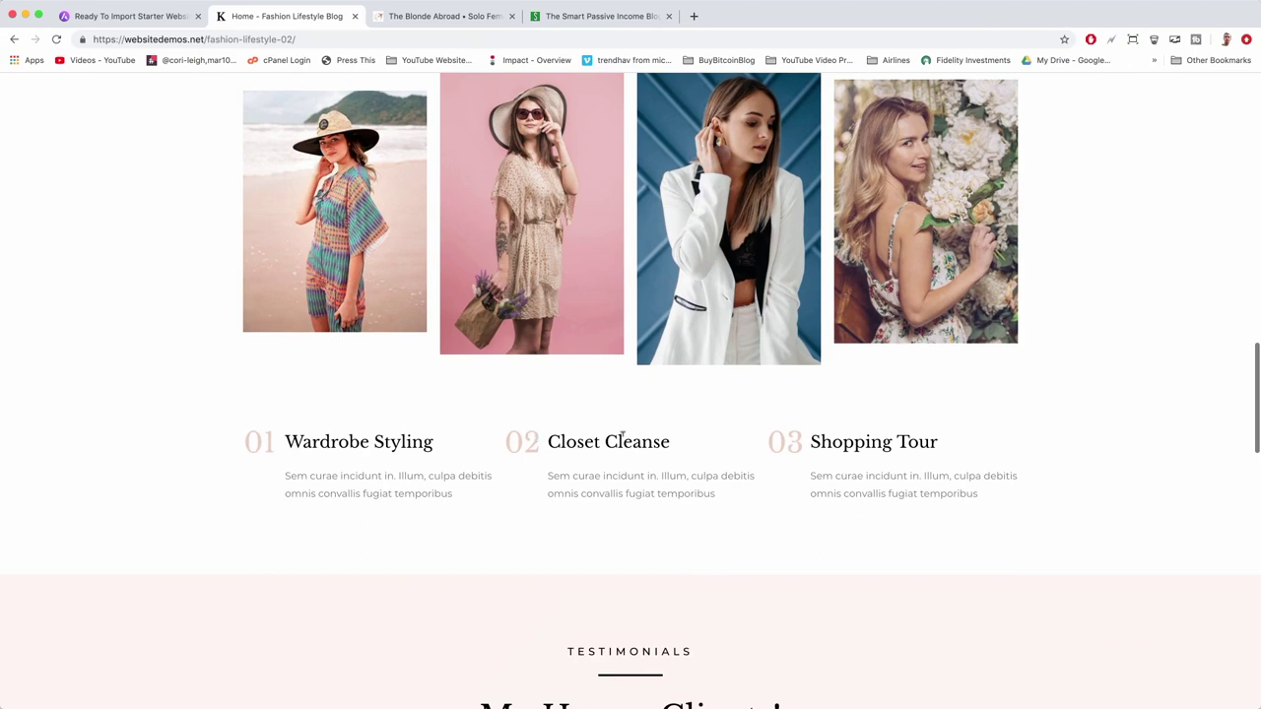
{"action": "scroll", "coordinate": [834, 434], "scroll_direction": "down", "scroll_amount": 9}
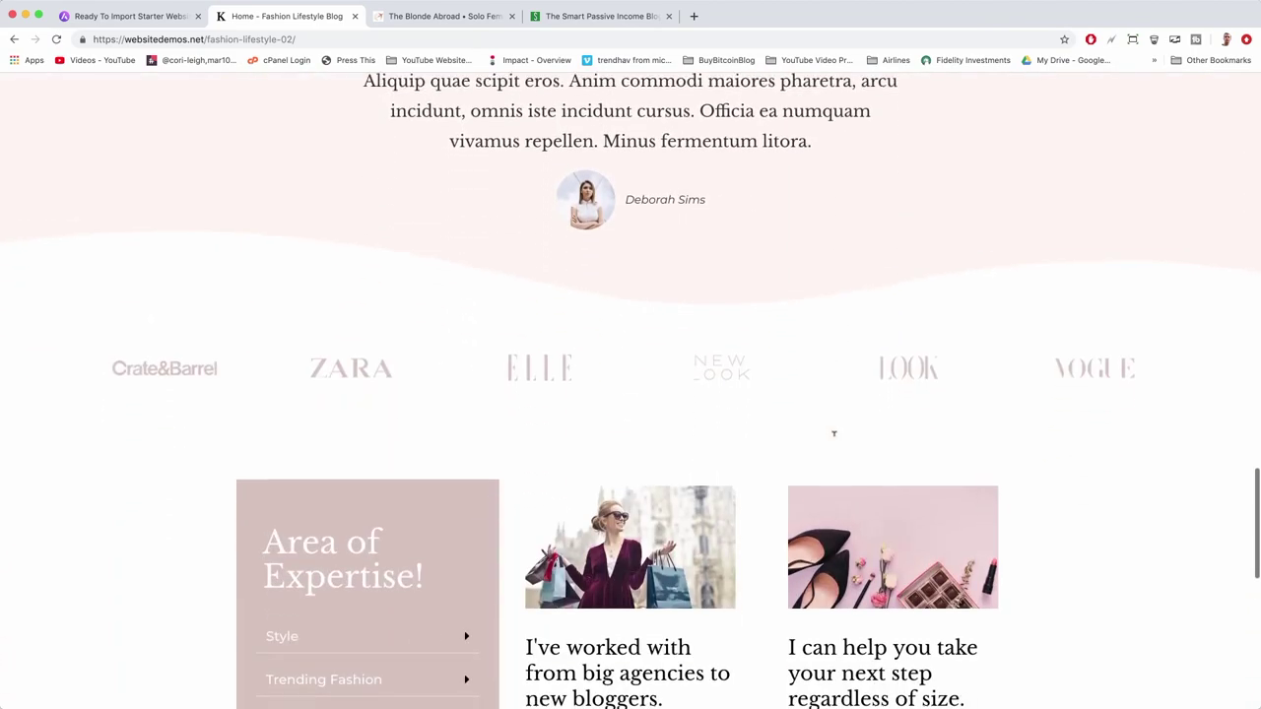
{"action": "scroll", "coordinate": [689, 430], "scroll_direction": "down", "scroll_amount": 1}
{"action": "left_click", "coordinate": [461, 389]}
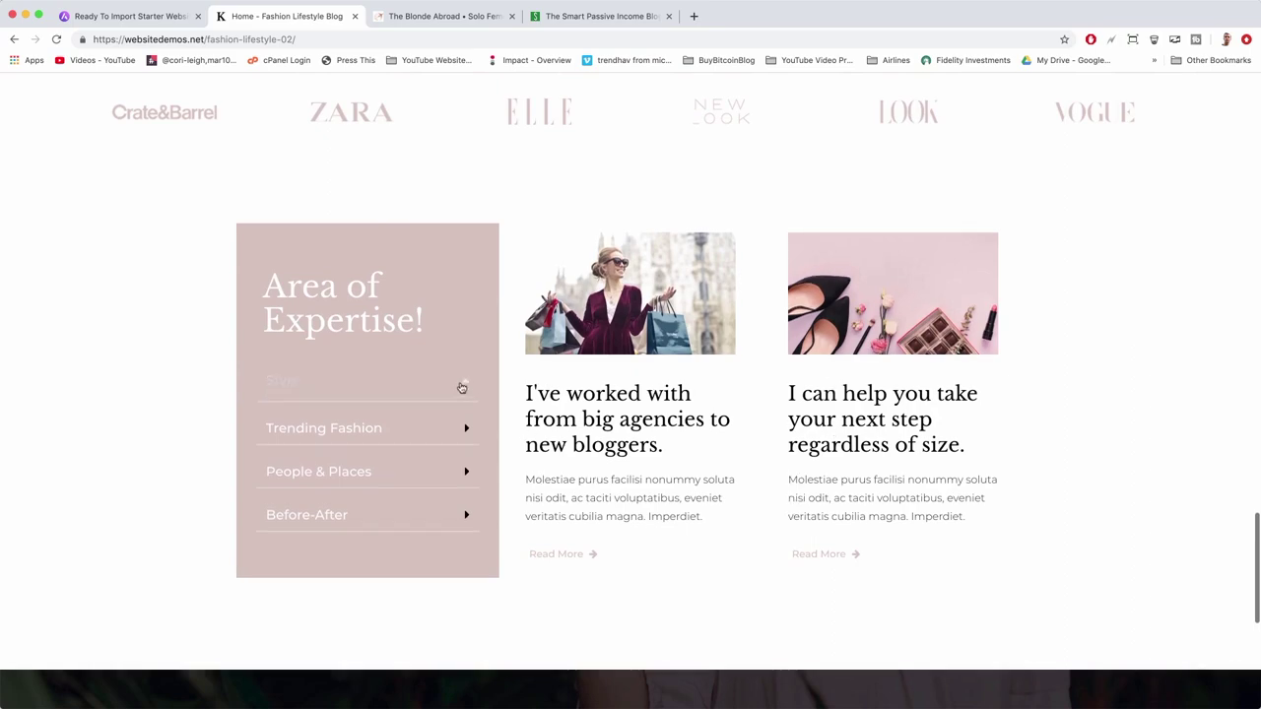
{"action": "left_click", "coordinate": [464, 380]}
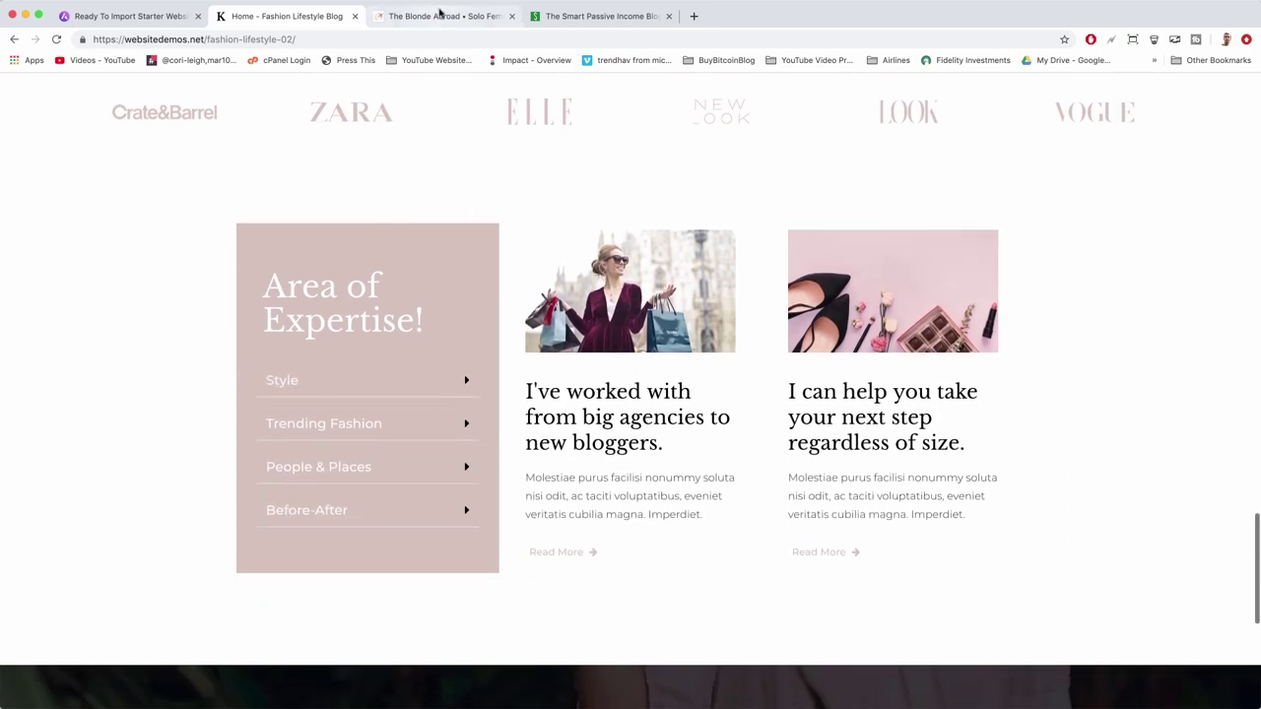
- Expand Africa and The Caribbean destinations on The Blonde Abroad, then view Smart Passive Income
{"action": "left_click", "coordinate": [440, 11]}
{"action": "scroll", "coordinate": [581, 317], "scroll_direction": "down", "scroll_amount": 9}
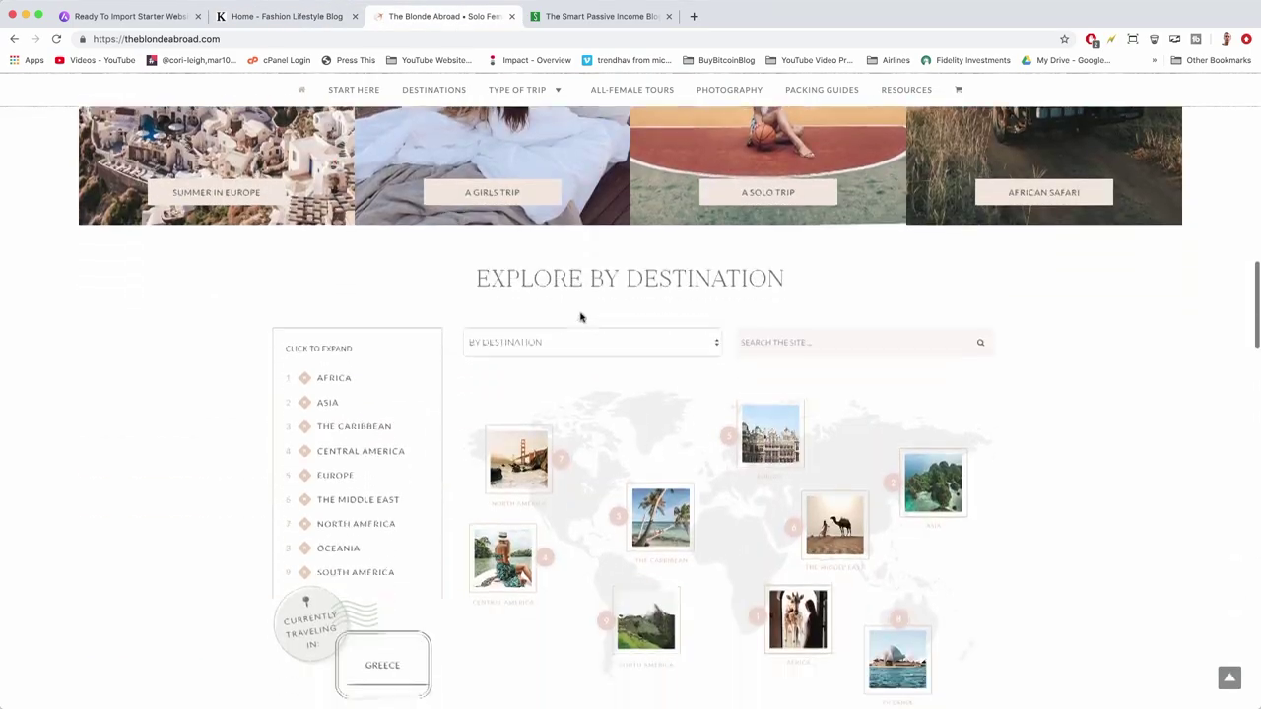
{"action": "left_click", "coordinate": [333, 301]}
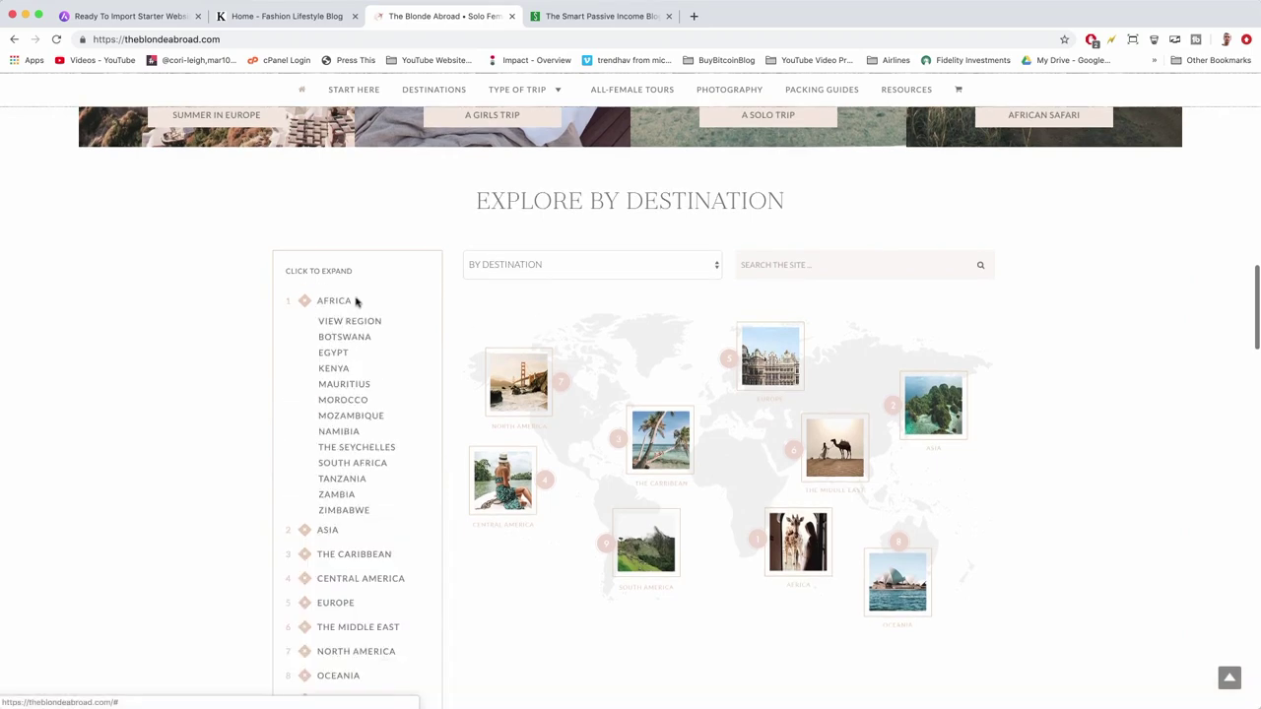
{"action": "left_click", "coordinate": [338, 304]}
{"action": "left_click", "coordinate": [350, 349]}
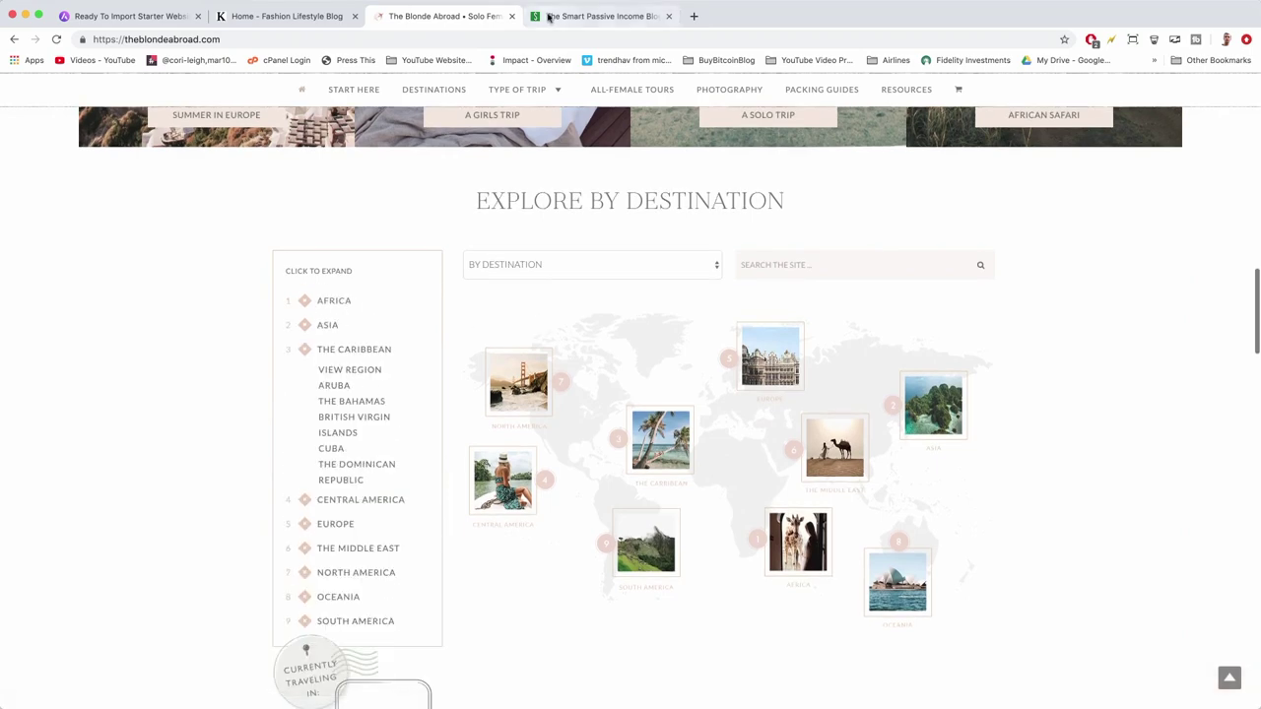
{"action": "left_click", "coordinate": [562, 16]}
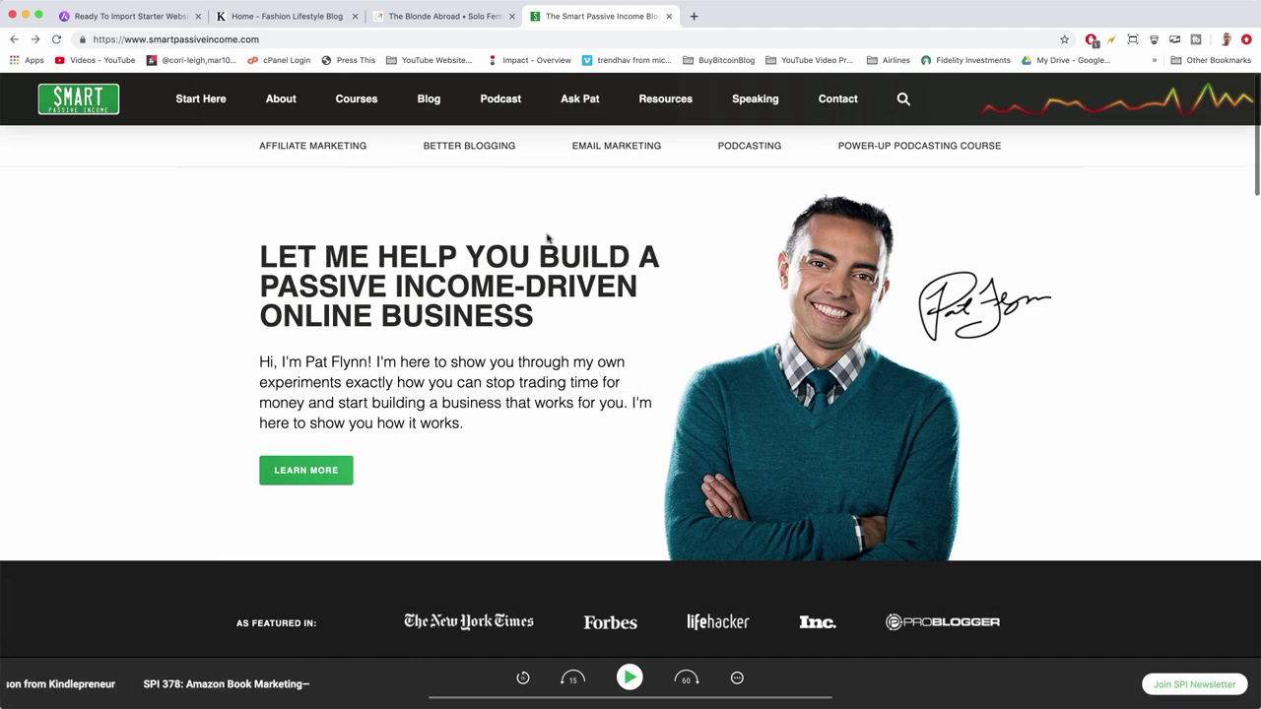
- Compare the K.A.R.A. fashion blog and Smart Passive Income pages, scrolling through both
{"action": "left_click", "coordinate": [270, 18]}
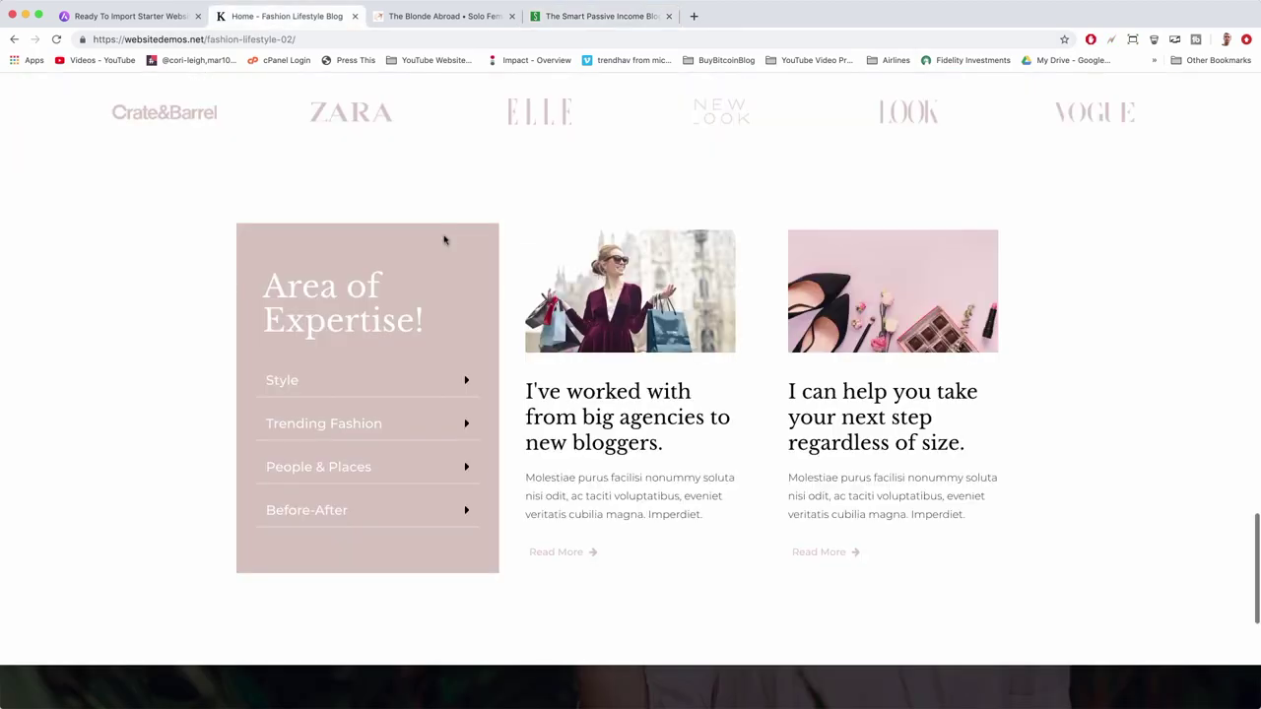
{"action": "scroll", "coordinate": [443, 239], "scroll_direction": "up", "scroll_amount": 10}
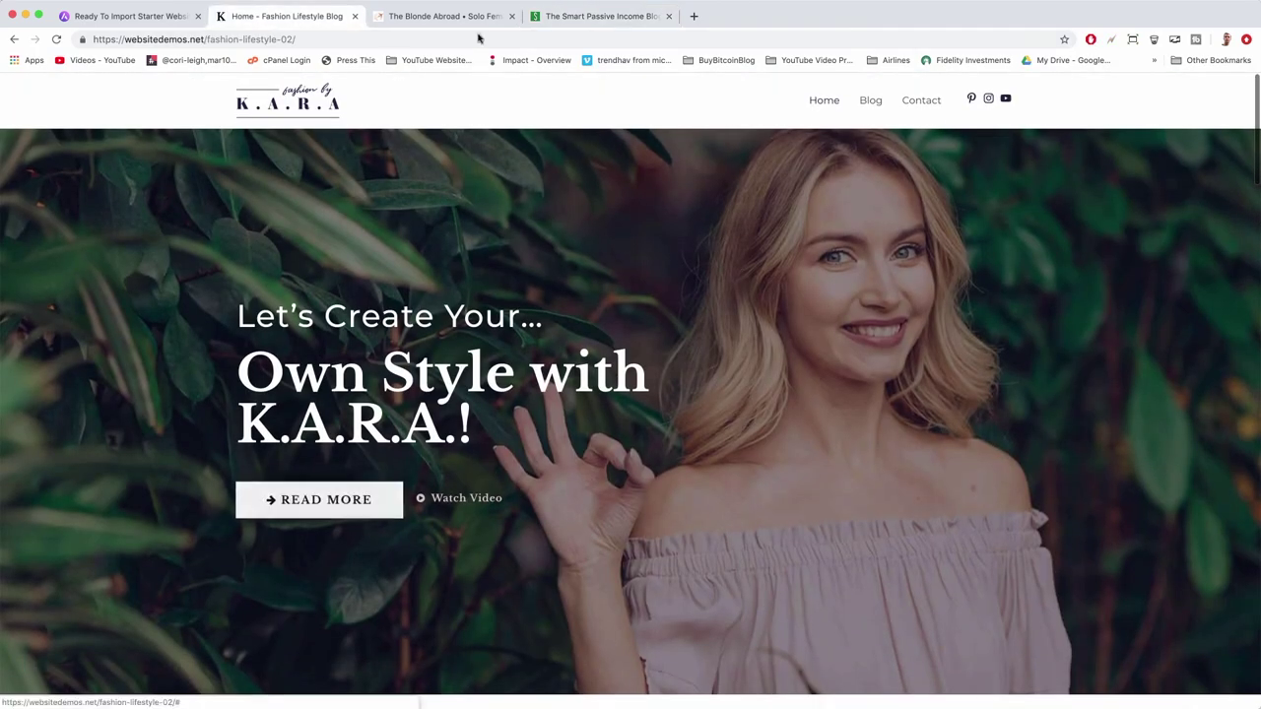
{"action": "left_click", "coordinate": [599, 16]}
{"action": "scroll", "coordinate": [301, 439], "scroll_direction": "down", "scroll_amount": 2}
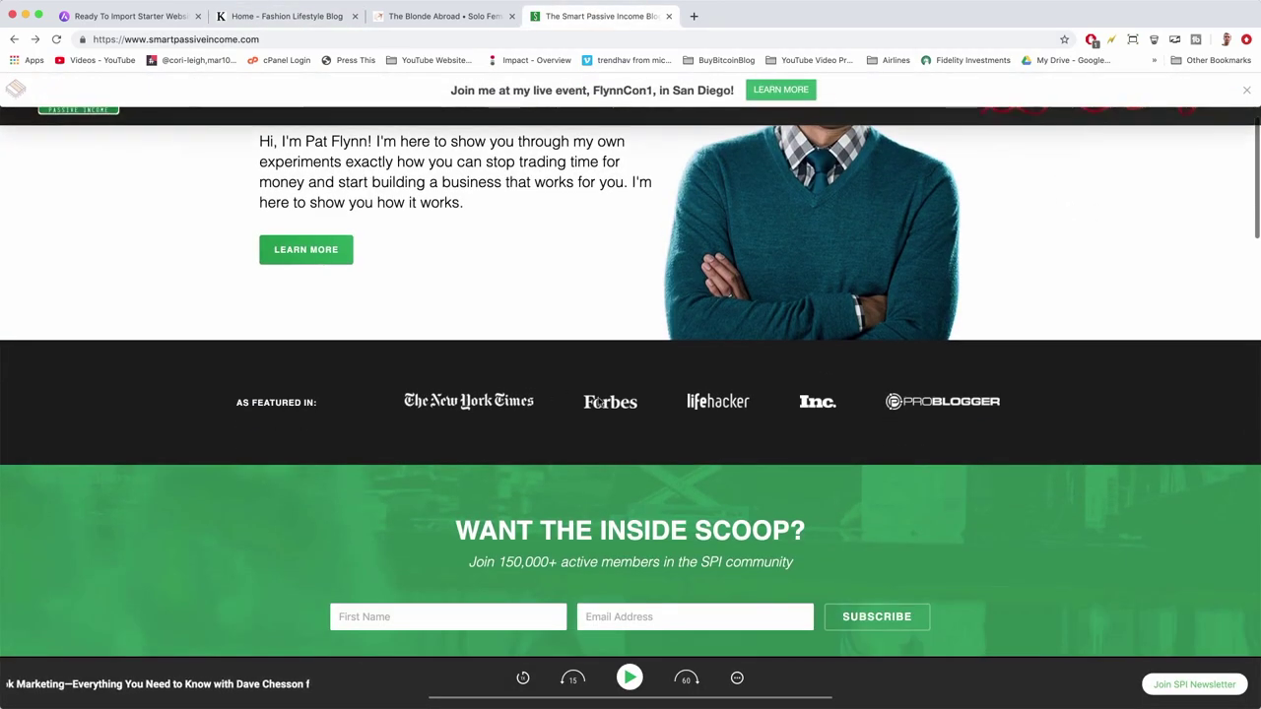
{"action": "scroll", "coordinate": [599, 401], "scroll_direction": "down", "scroll_amount": 7}
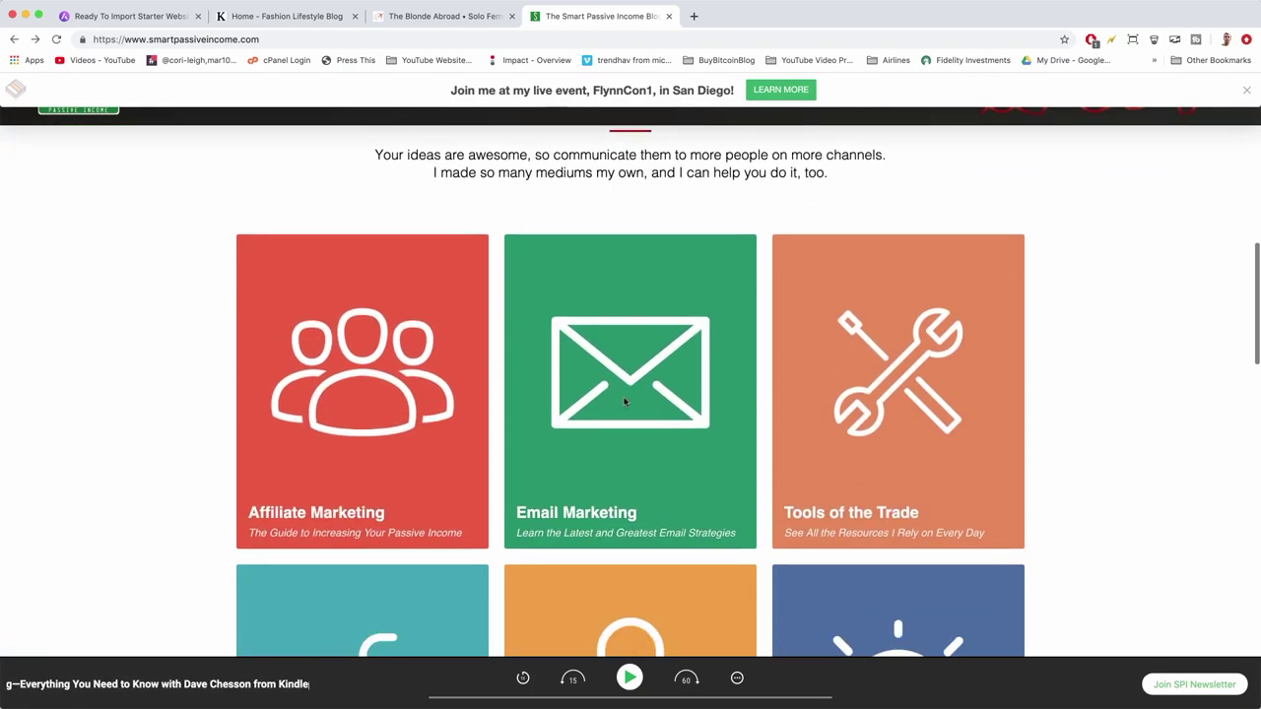
{"action": "scroll", "coordinate": [680, 411], "scroll_direction": "down", "scroll_amount": 7}
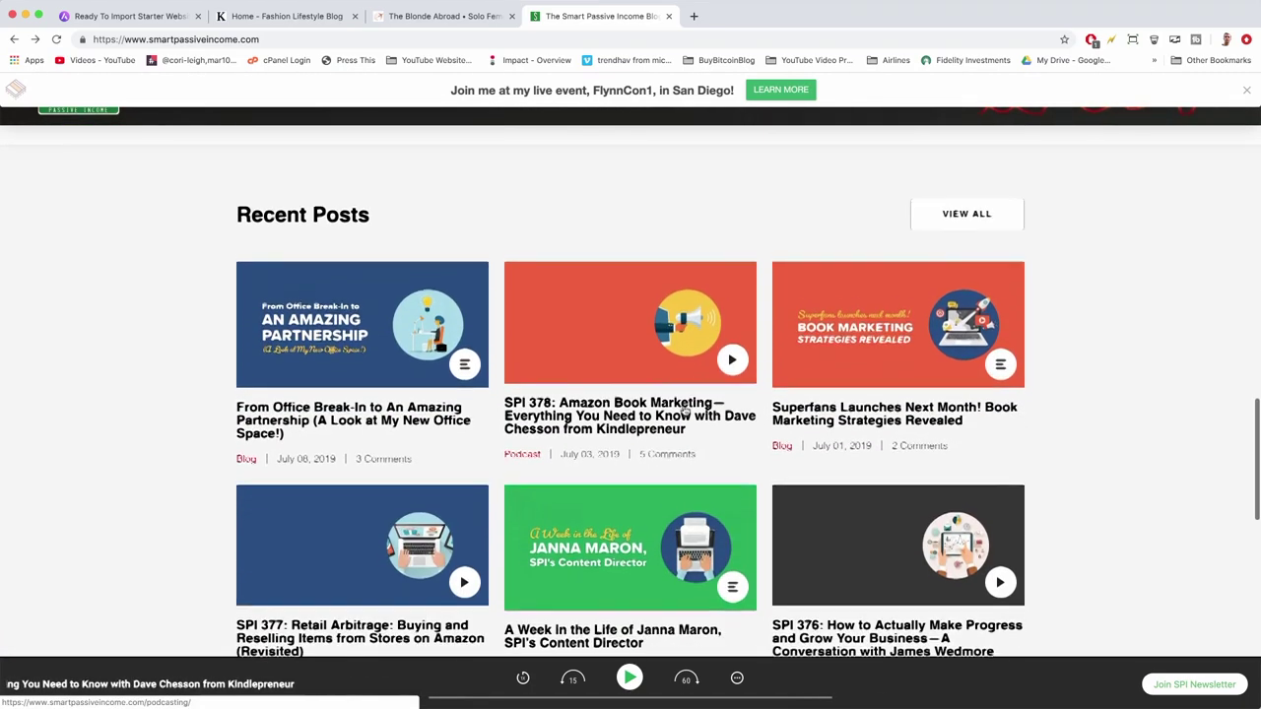
{"action": "left_click", "coordinate": [281, 16]}
{"action": "scroll", "coordinate": [524, 286], "scroll_direction": "down", "scroll_amount": 5}
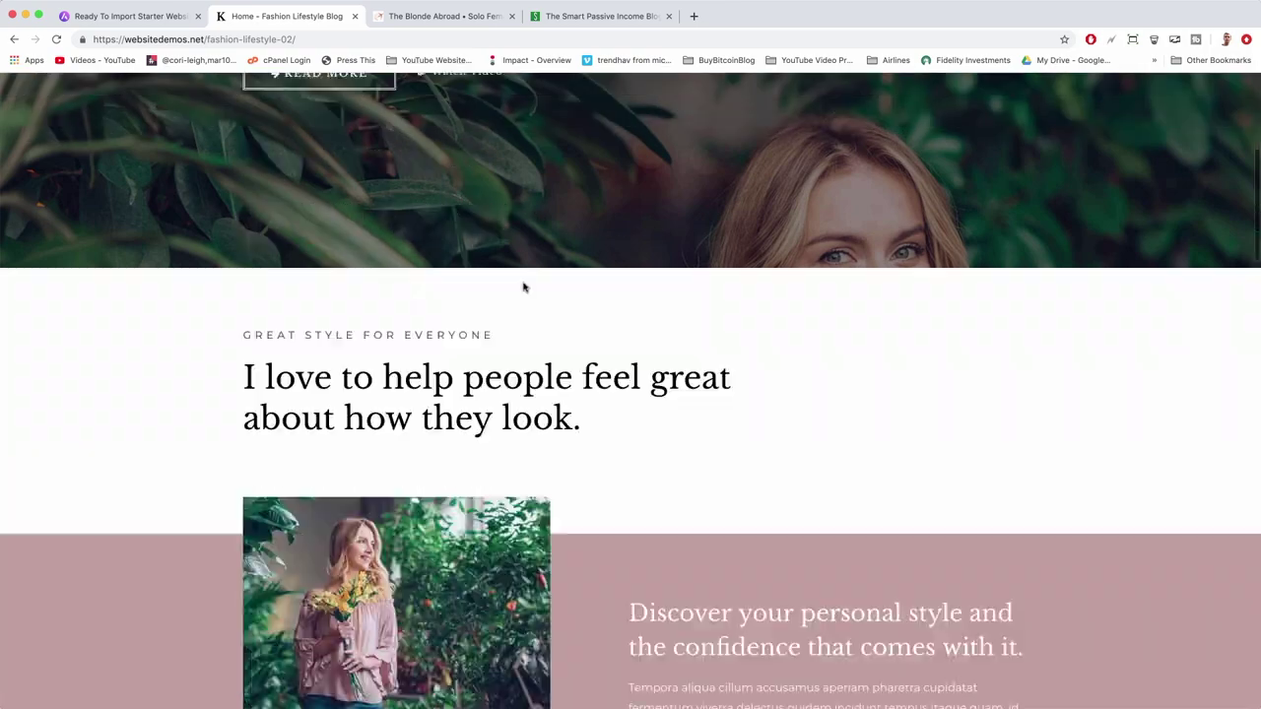
{"action": "scroll", "coordinate": [524, 287], "scroll_direction": "down", "scroll_amount": 5}
{"action": "scroll", "coordinate": [660, 255], "scroll_direction": "down", "scroll_amount": 6}
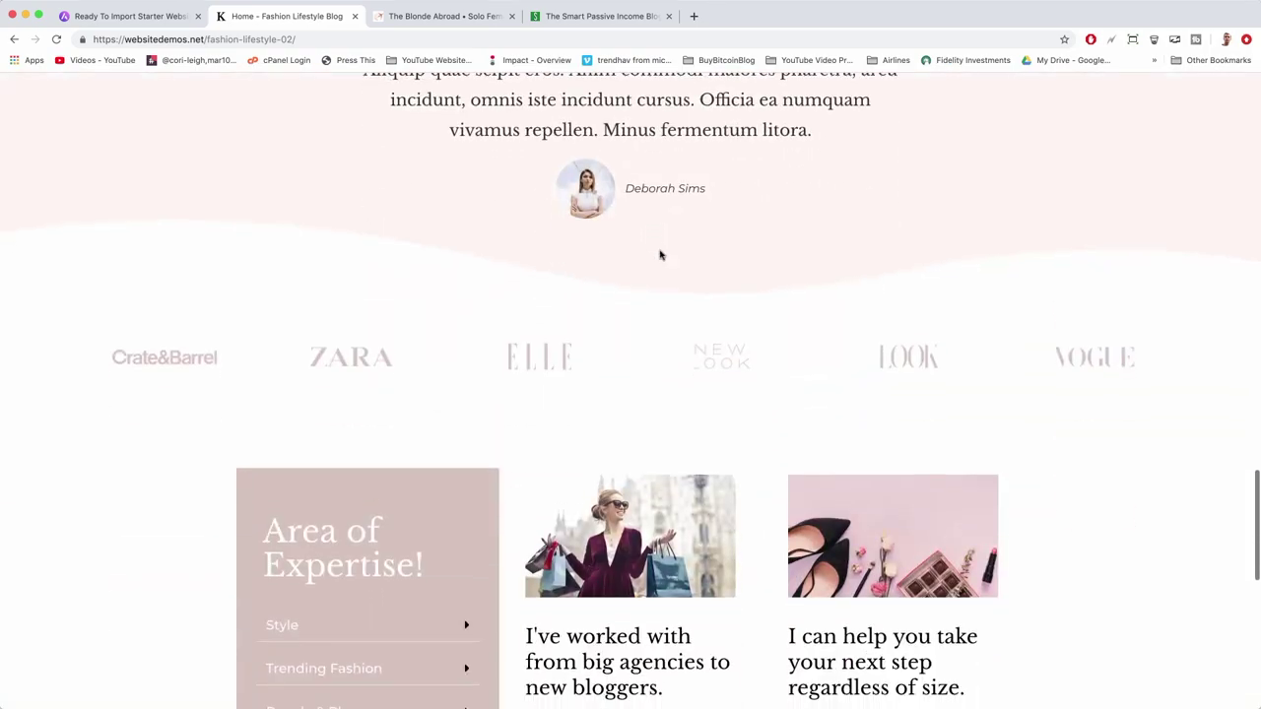
{"action": "scroll", "coordinate": [660, 255], "scroll_direction": "down", "scroll_amount": 4}
{"action": "scroll", "coordinate": [561, 325], "scroll_direction": "down", "scroll_amount": 1}
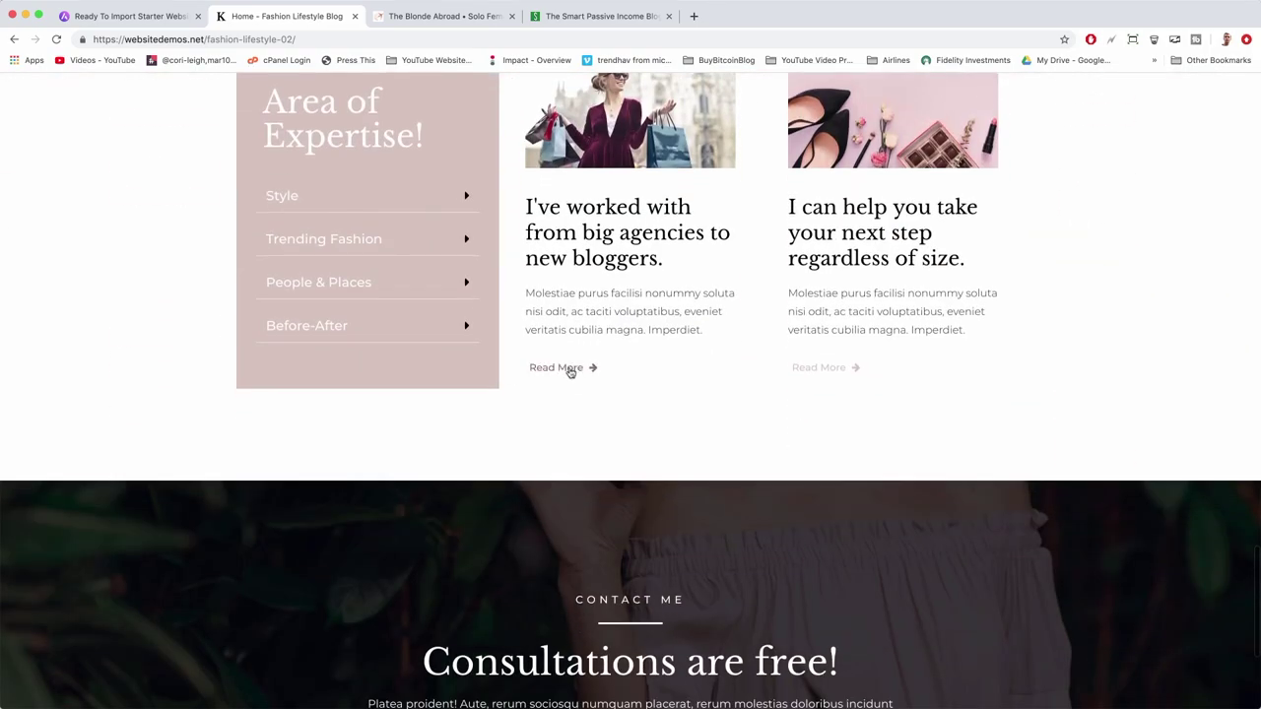
{"action": "key", "text": "ctrl+Tab"}
{"action": "key", "text": "ctrl+Tab"}
{"action": "scroll", "coordinate": [674, 274], "scroll_direction": "down", "scroll_amount": 10}
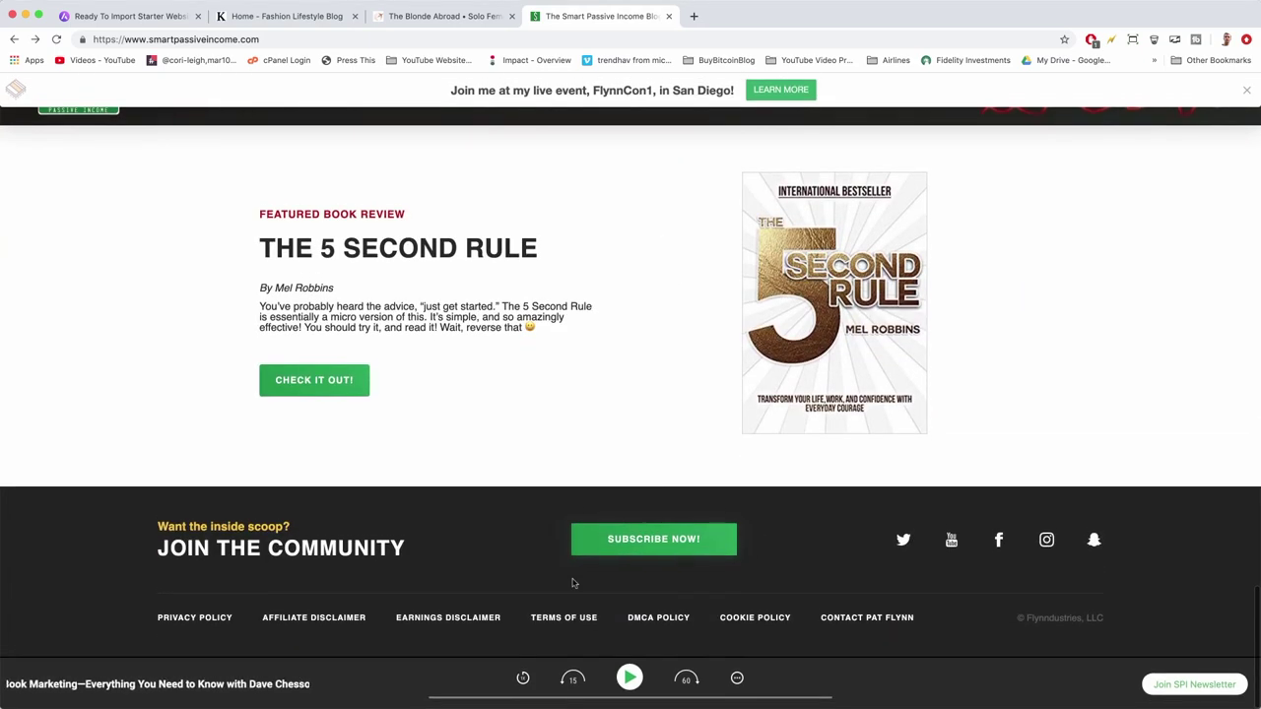
{"action": "scroll", "coordinate": [543, 422], "scroll_direction": "up", "scroll_amount": 10}
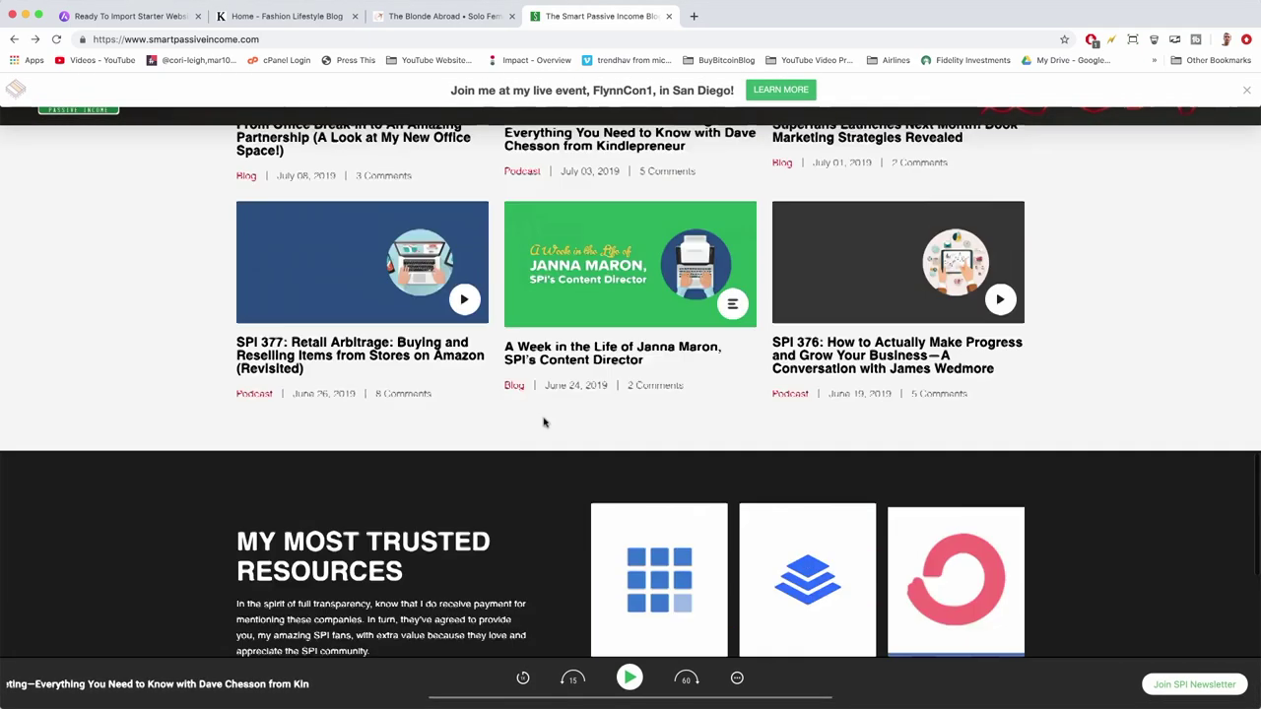
{"action": "key", "text": "ctrl+shift+Tab"}
{"action": "key", "text": "ctrl+shift+Tab"}
{"action": "scroll", "coordinate": [633, 481], "scroll_direction": "up", "scroll_amount": 15}
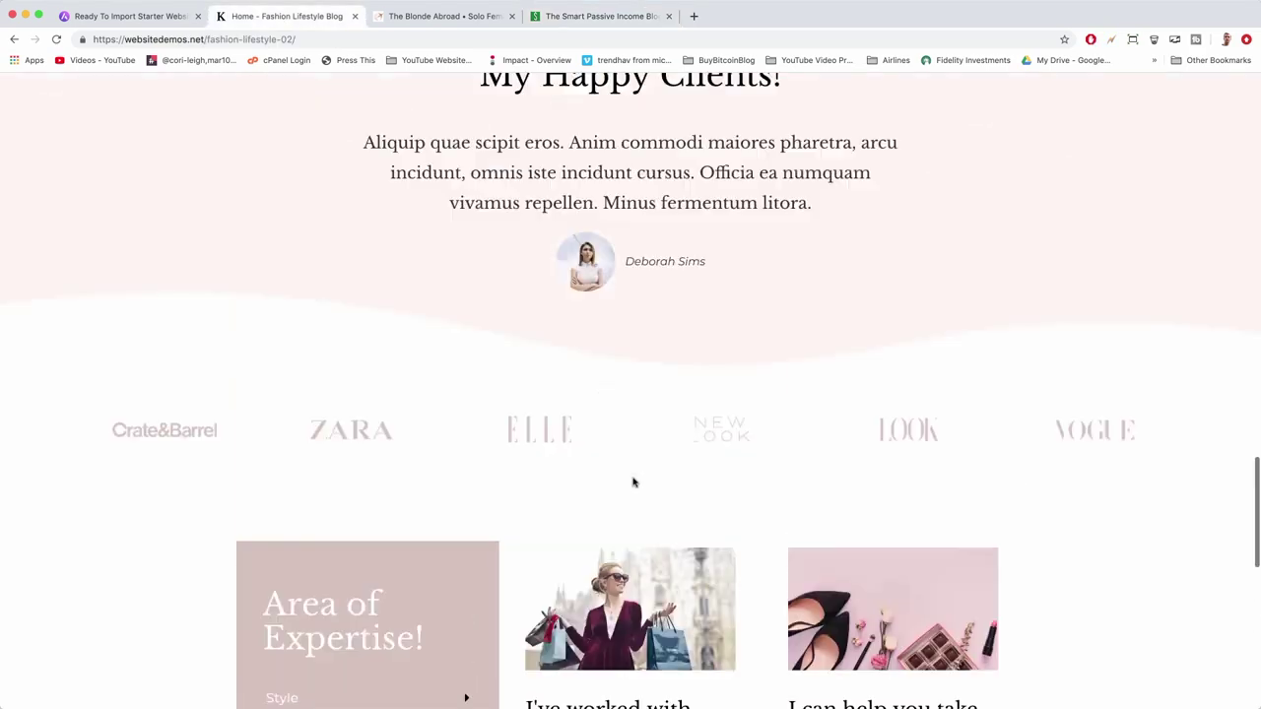
{"action": "scroll", "coordinate": [634, 481], "scroll_direction": "up", "scroll_amount": 5}
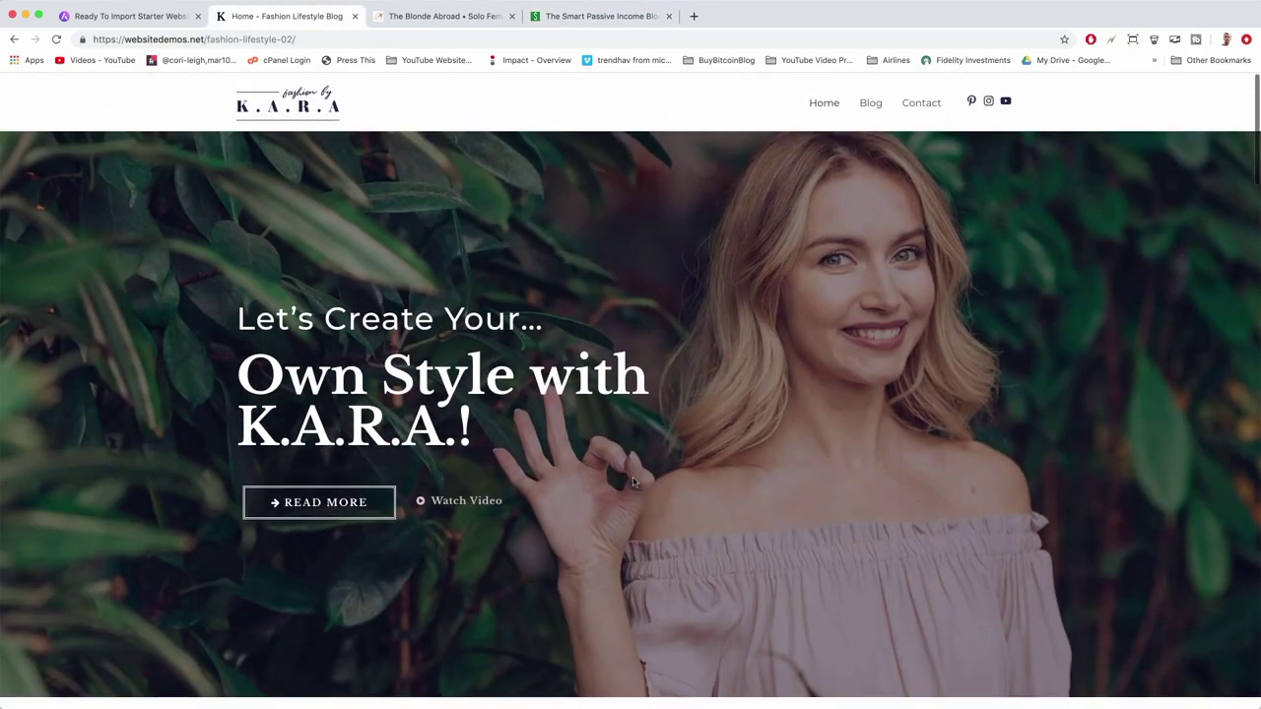
- Close The Blonde Abroad tab
{"action": "left_click", "coordinate": [419, 16]}
{"action": "scroll", "coordinate": [562, 444], "scroll_direction": "up", "scroll_amount": 15}
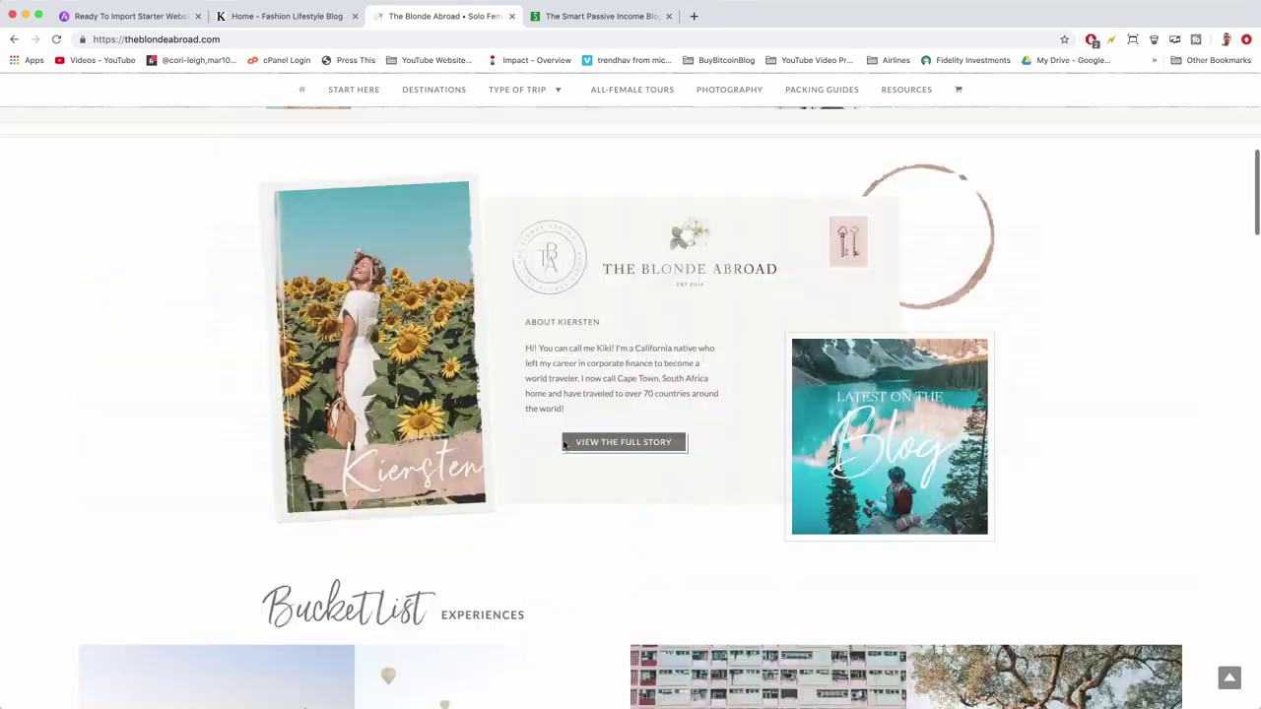
{"action": "key", "text": "super+w"}
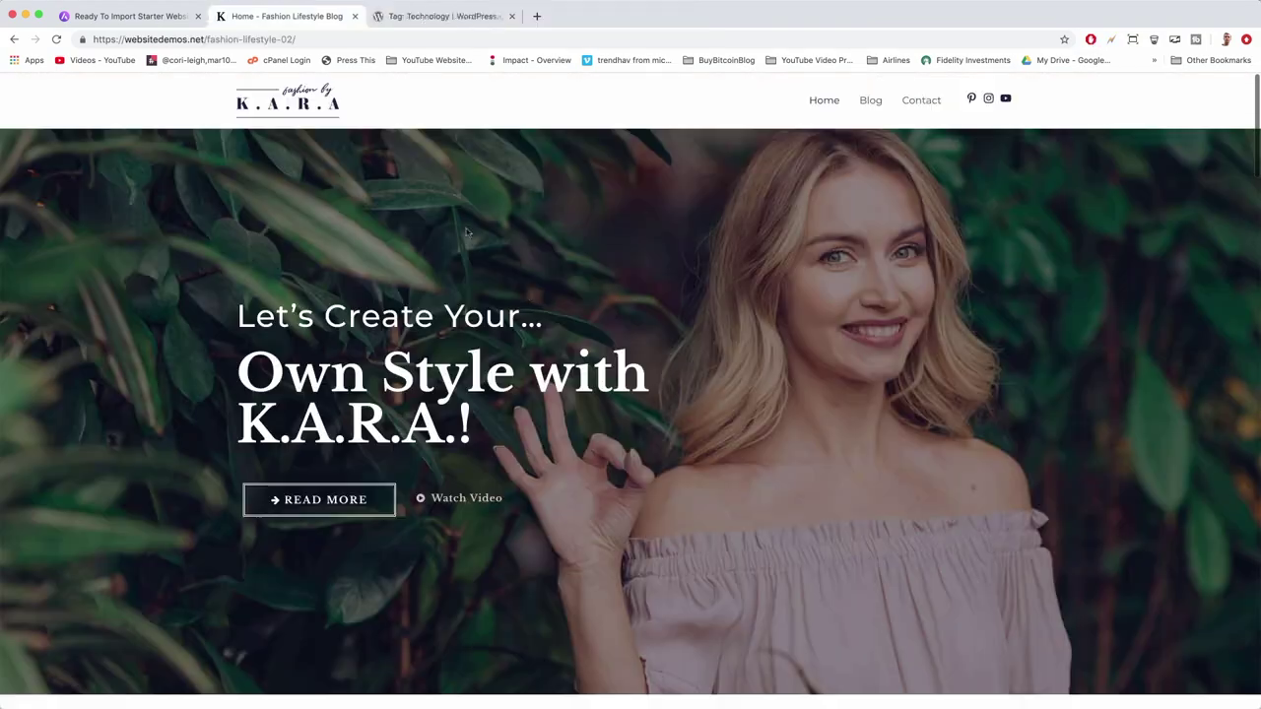
- Open the WordPress.org Showcase and show The Obama Foundation in its slideshow
{"action": "left_click", "coordinate": [443, 18]}
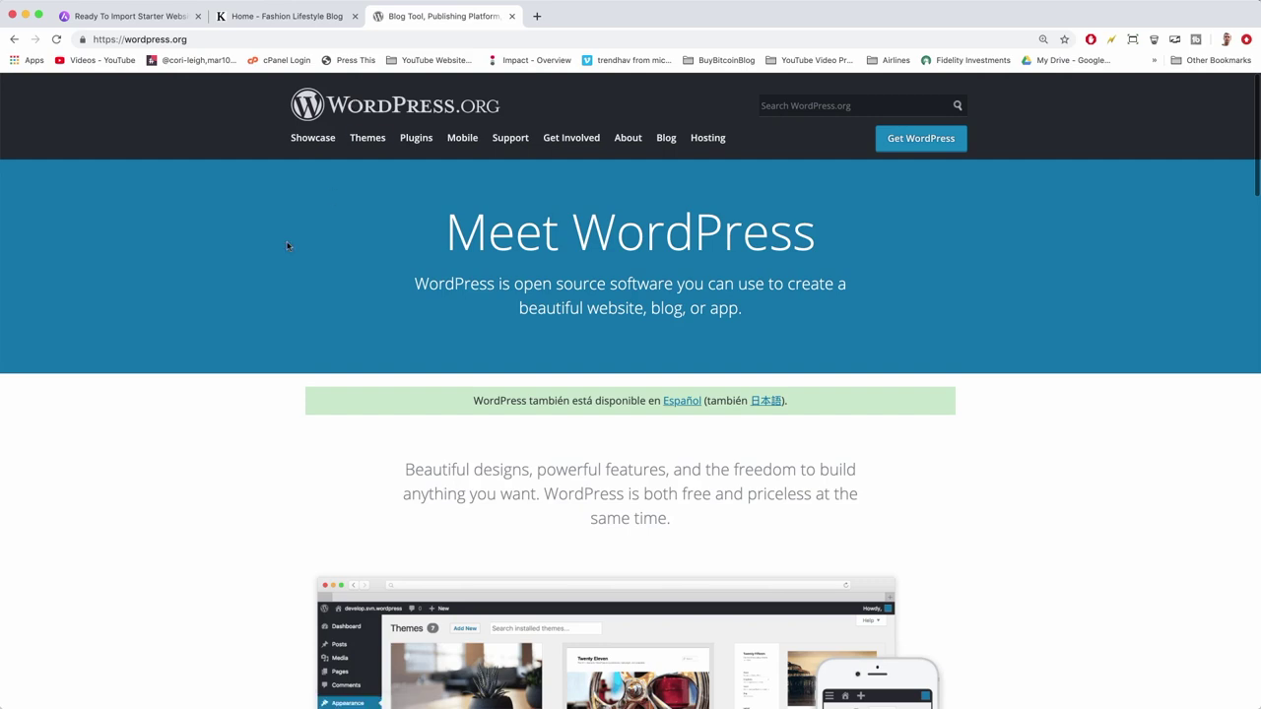
{"action": "left_click", "coordinate": [309, 139]}
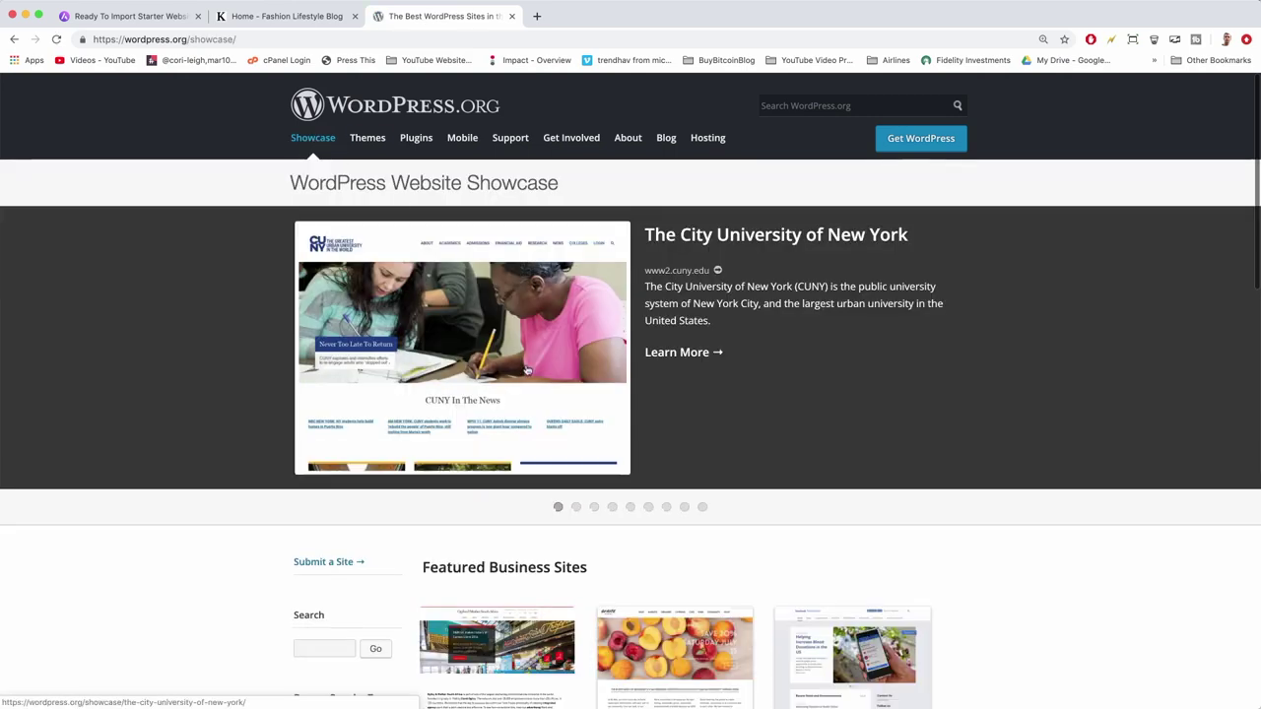
{"action": "scroll", "coordinate": [497, 370], "scroll_direction": "down", "scroll_amount": 3}
{"action": "scroll", "coordinate": [497, 370], "scroll_direction": "up", "scroll_amount": 3}
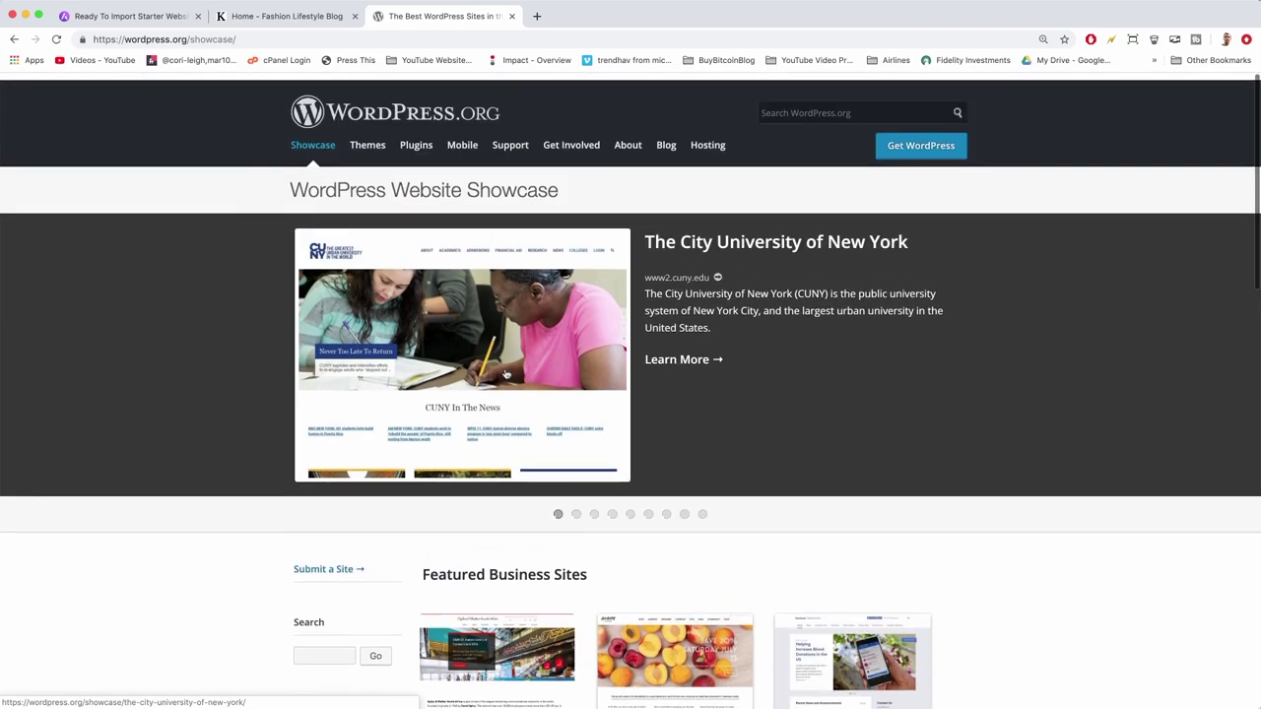
{"action": "left_click", "coordinate": [576, 508]}
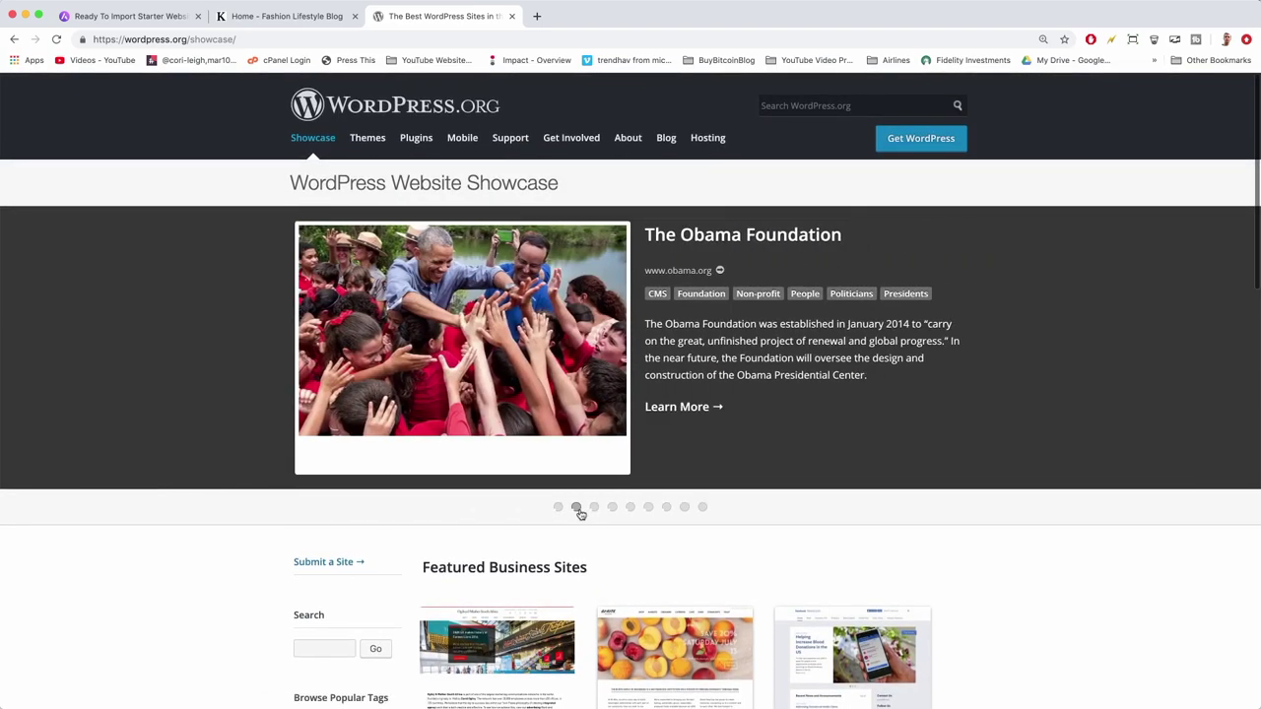
{"action": "scroll", "coordinate": [628, 537], "scroll_direction": "down", "scroll_amount": 5}
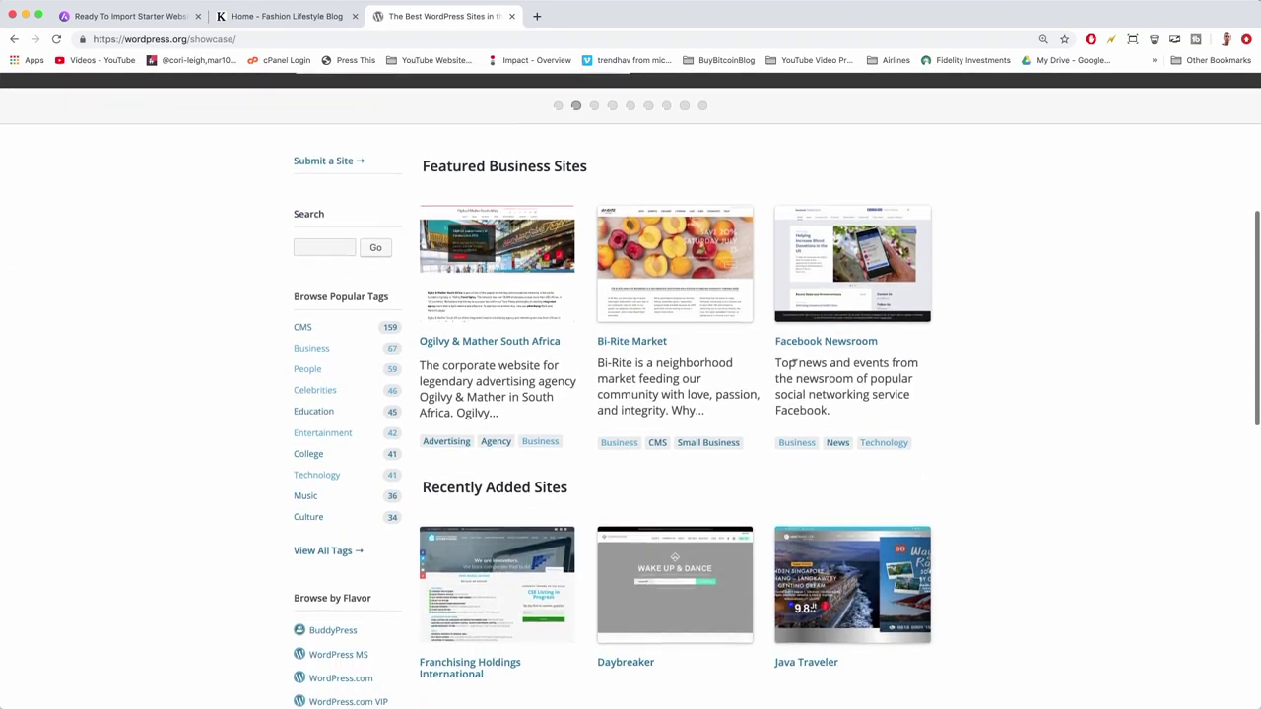
{"action": "scroll", "coordinate": [794, 363], "scroll_direction": "down", "scroll_amount": 2}
- List showcase sites tagged Celebrities, then those tagged Entertainment
{"action": "left_click", "coordinate": [324, 240]}
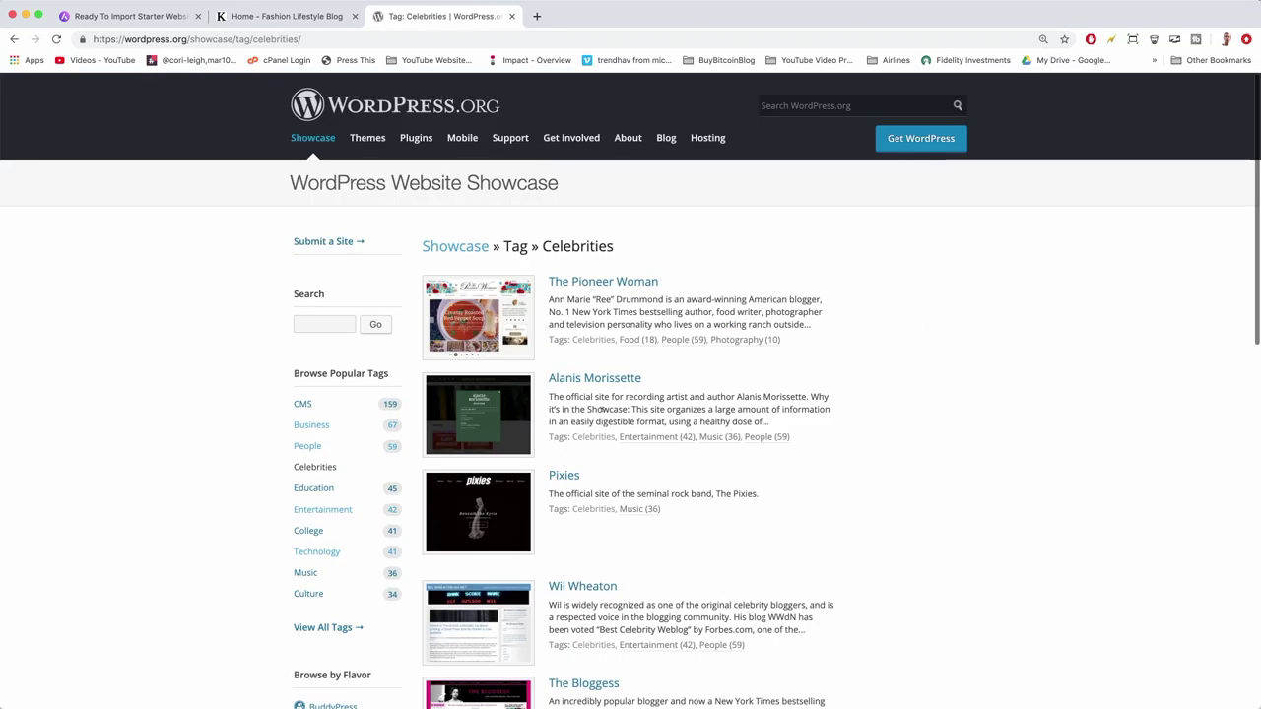
{"action": "scroll", "coordinate": [601, 408], "scroll_direction": "down", "scroll_amount": 7}
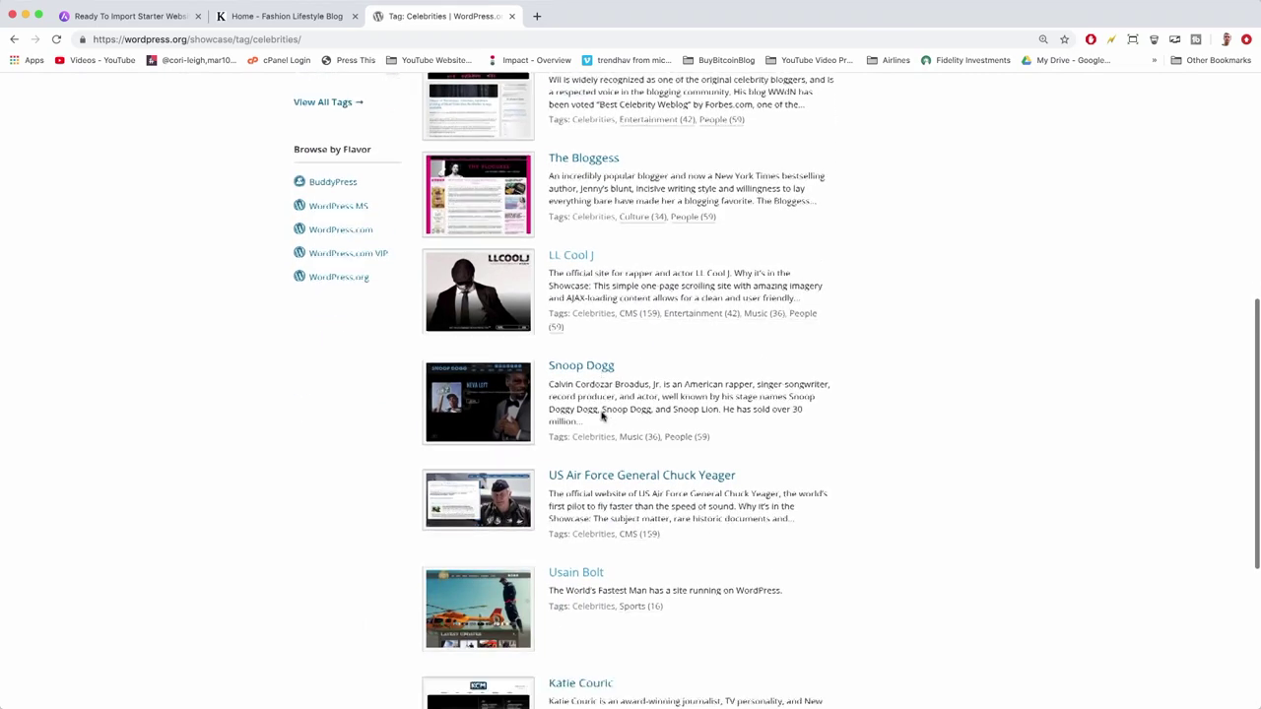
{"action": "scroll", "coordinate": [602, 416], "scroll_direction": "down", "scroll_amount": 3}
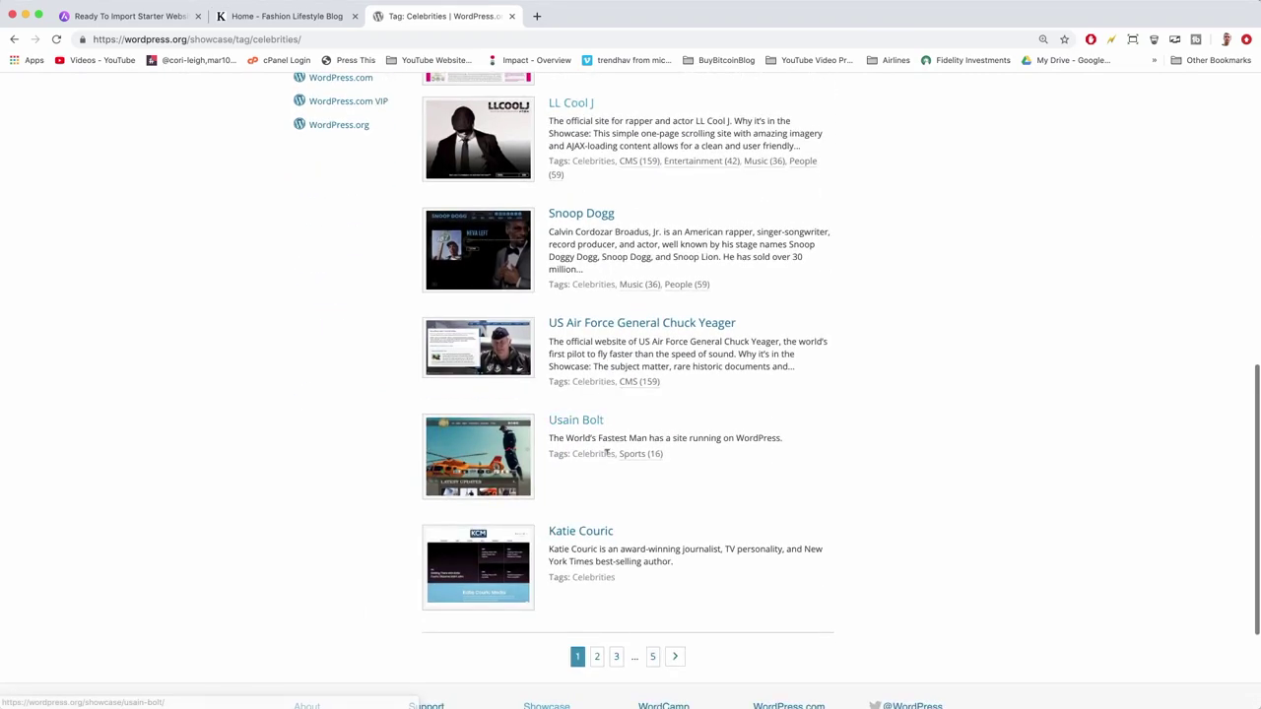
{"action": "scroll", "coordinate": [735, 376], "scroll_direction": "down", "scroll_amount": 1}
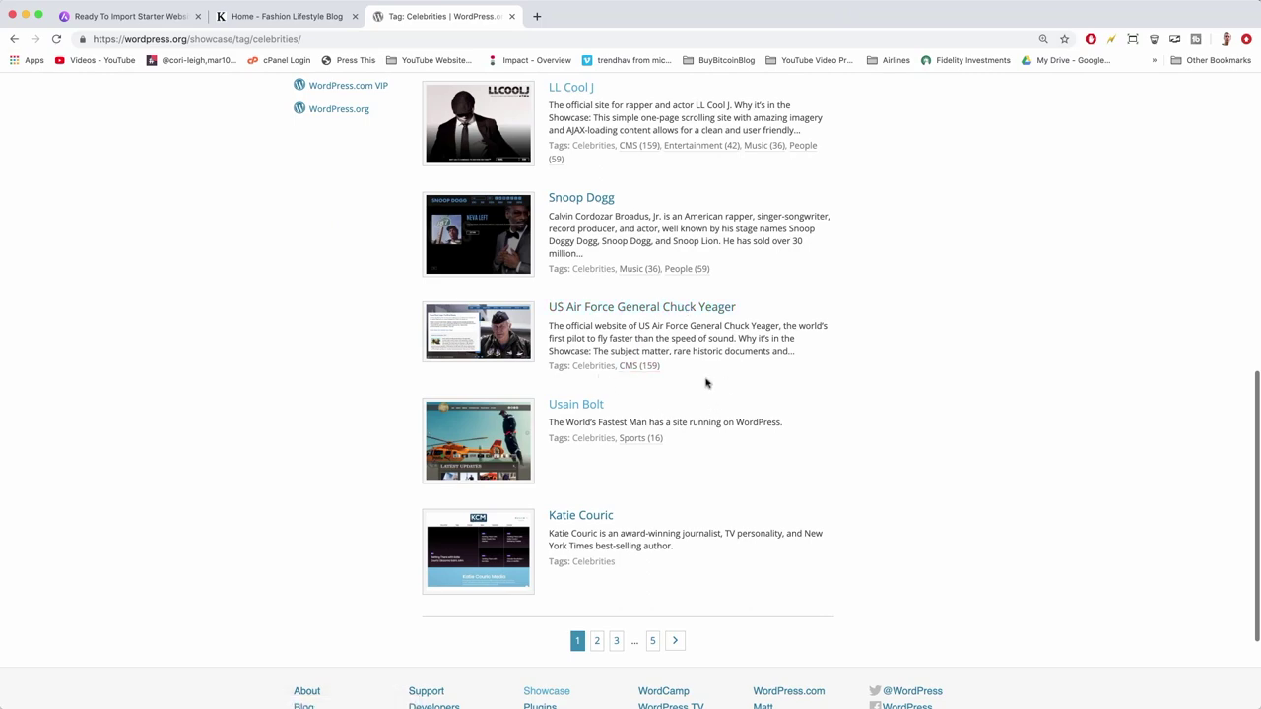
{"action": "scroll", "coordinate": [705, 384], "scroll_direction": "up", "scroll_amount": 10}
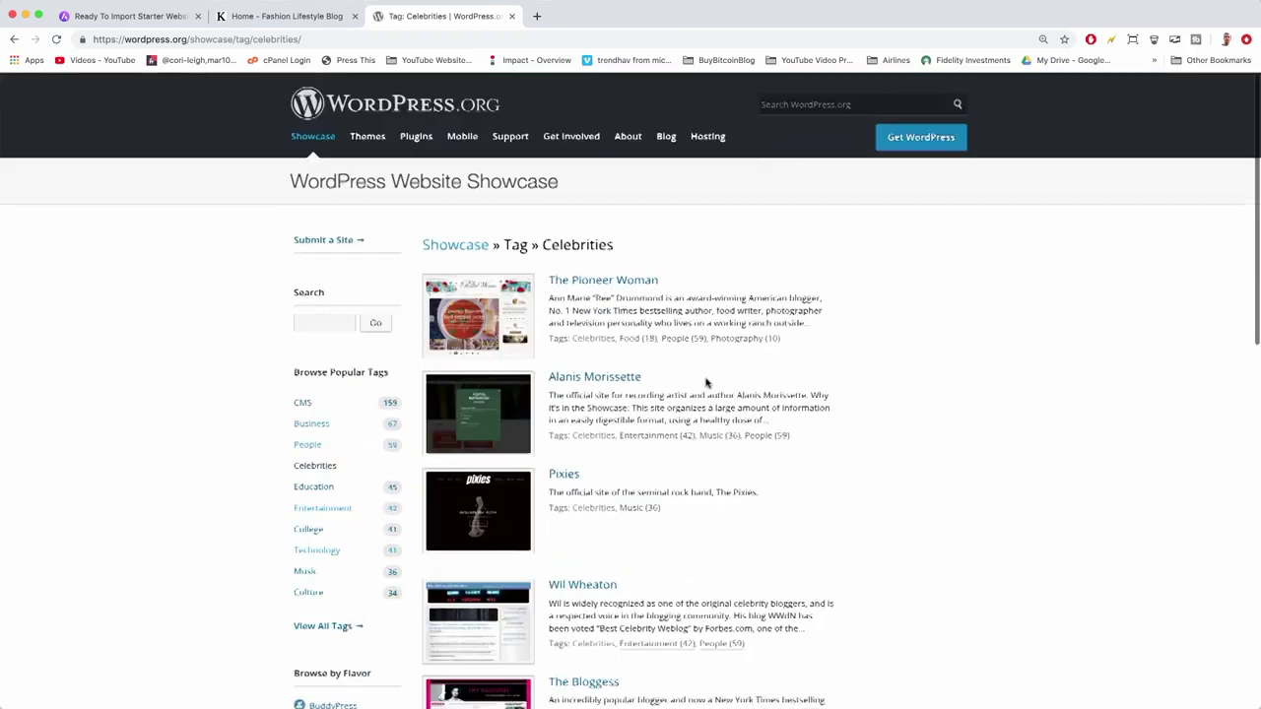
{"action": "left_click", "coordinate": [325, 510]}
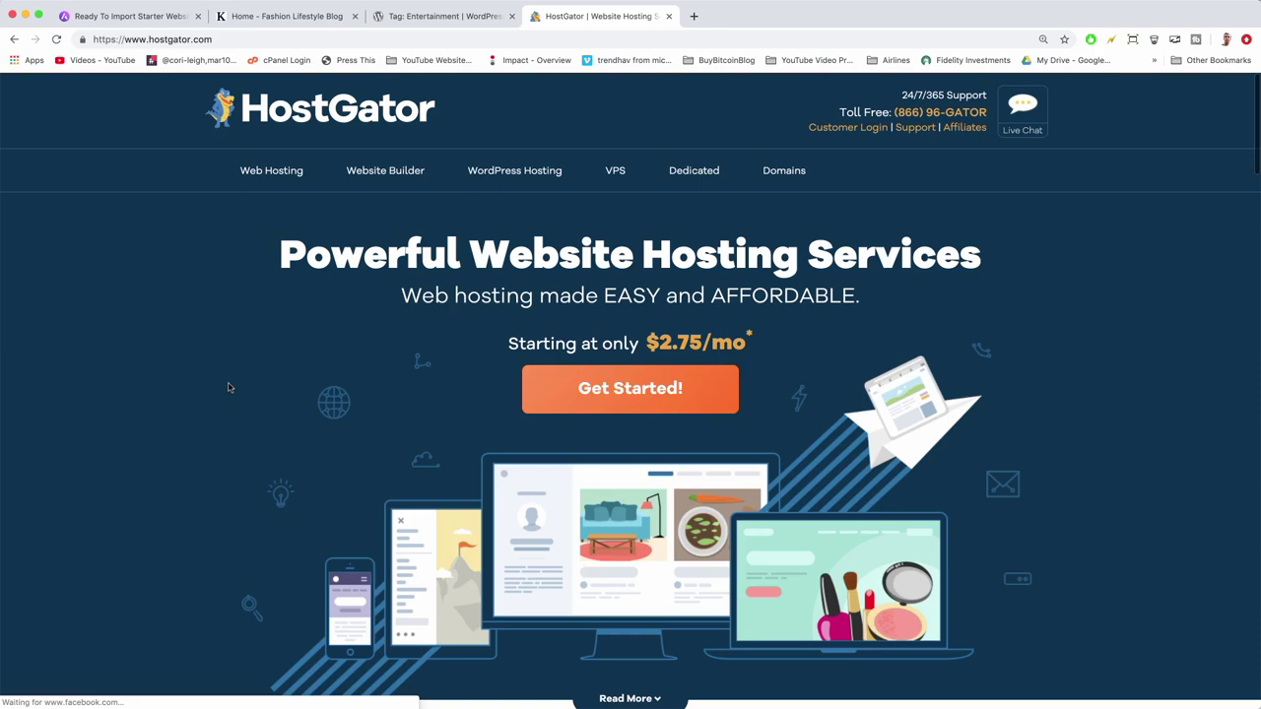
- Scroll the HostGator homepage and highlight its $2.75/mo website hosting starting price
{"action": "scroll", "coordinate": [149, 334], "scroll_direction": "down", "scroll_amount": 15}
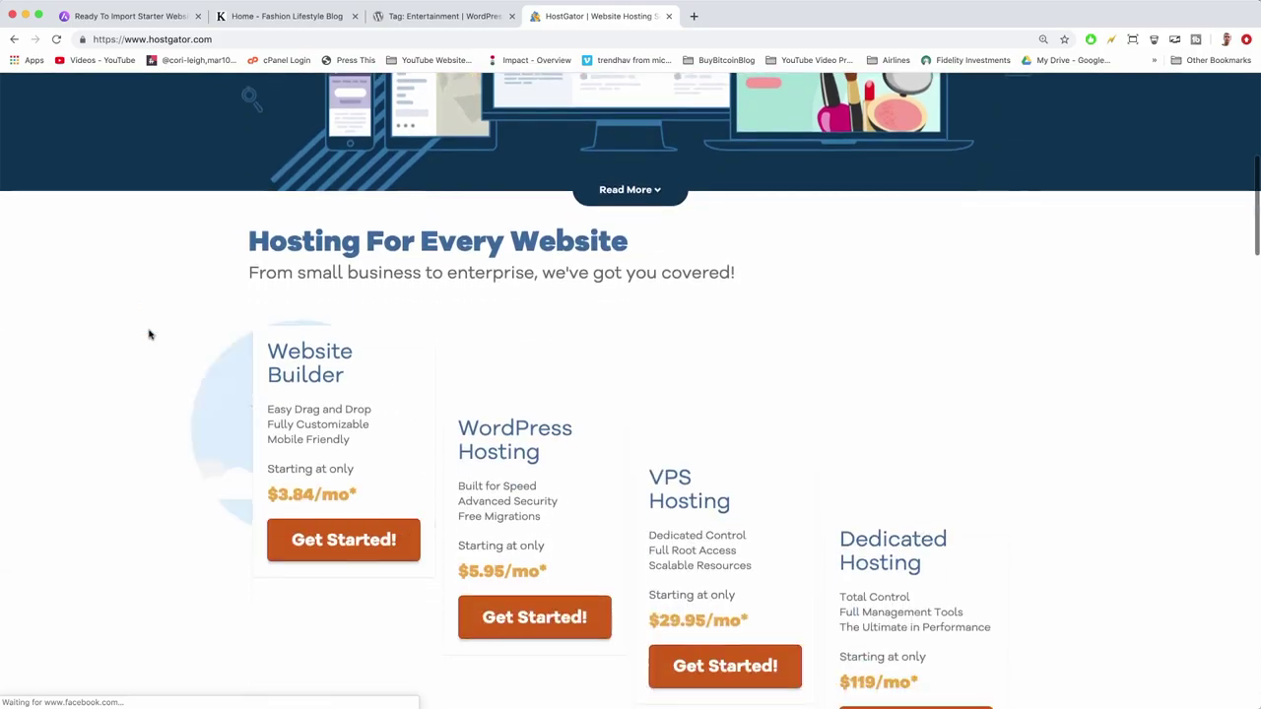
{"action": "scroll", "coordinate": [149, 334], "scroll_direction": "down", "scroll_amount": 10}
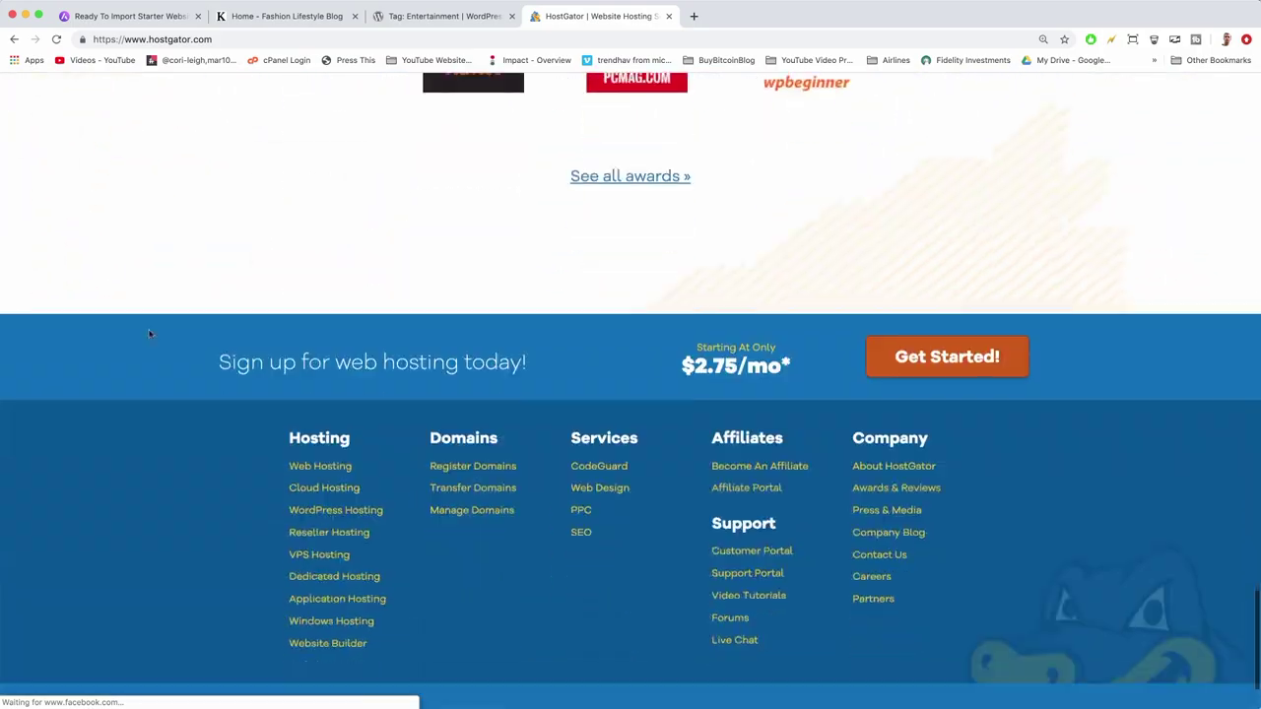
{"action": "scroll", "coordinate": [149, 334], "scroll_direction": "up", "scroll_amount": 20}
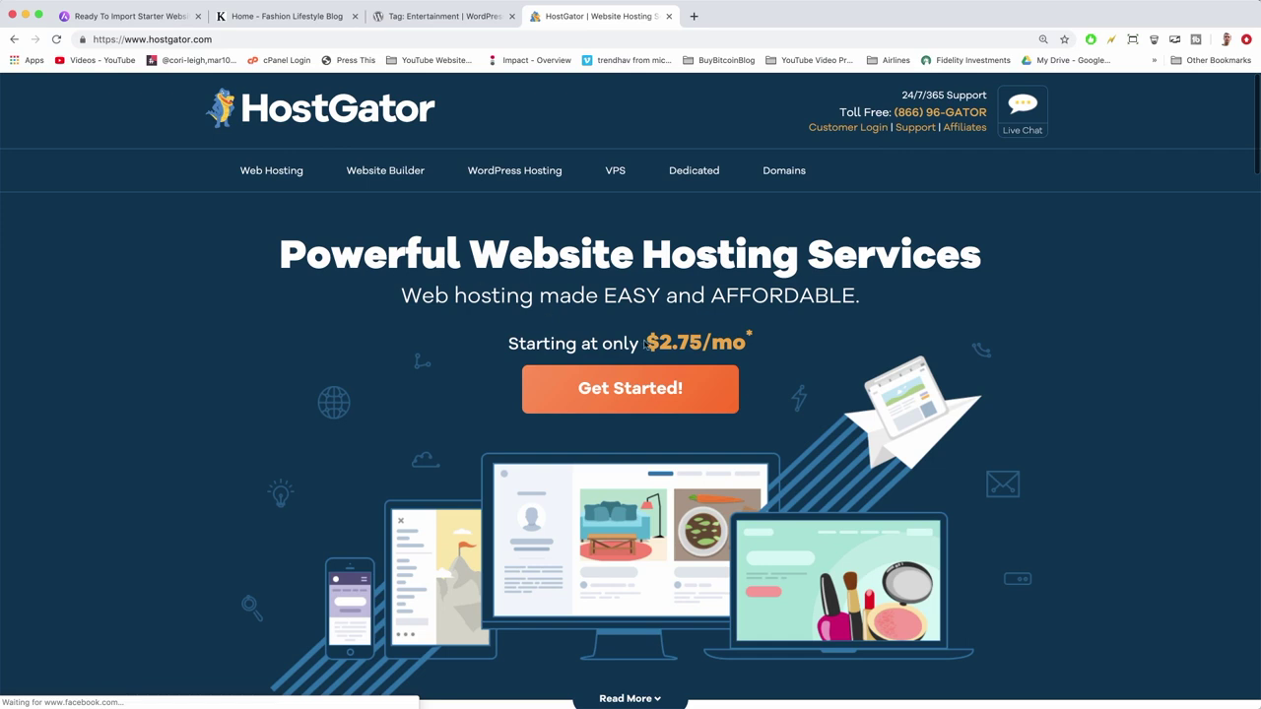
{"action": "left_click_drag", "start_coordinate": [646, 343], "coordinate": [758, 343]}
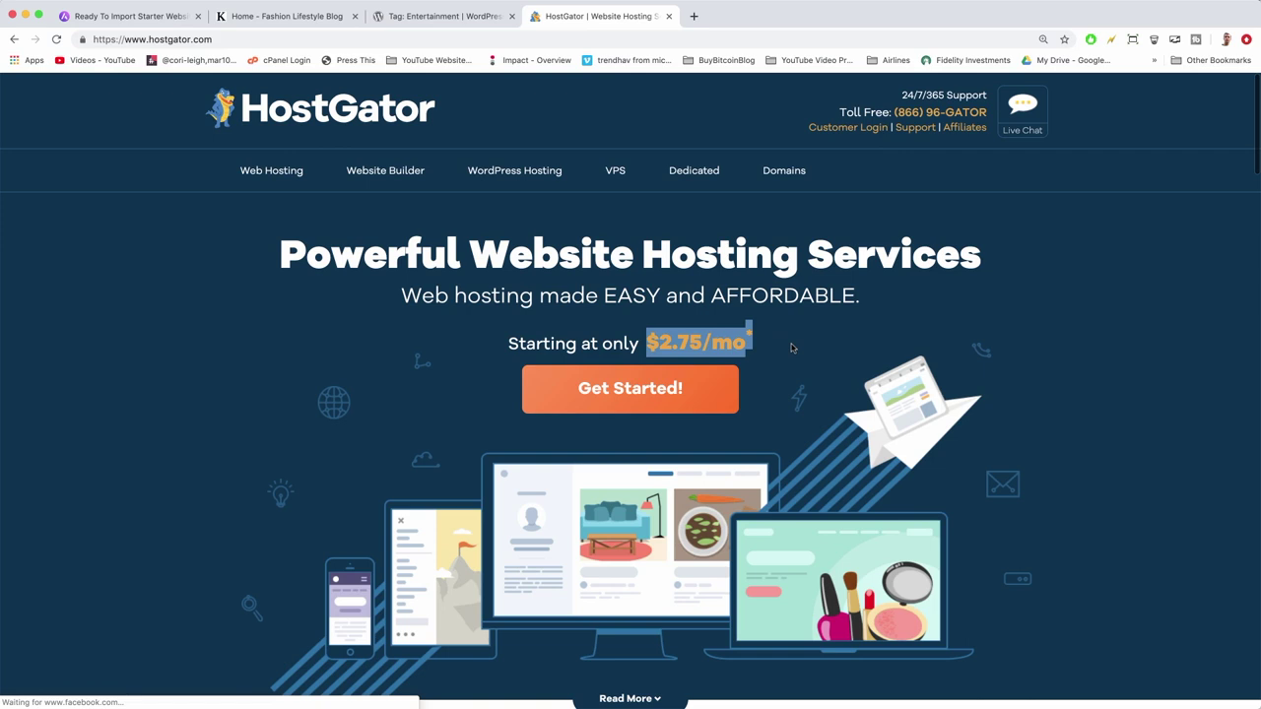
{"action": "left_click", "coordinate": [791, 347]}
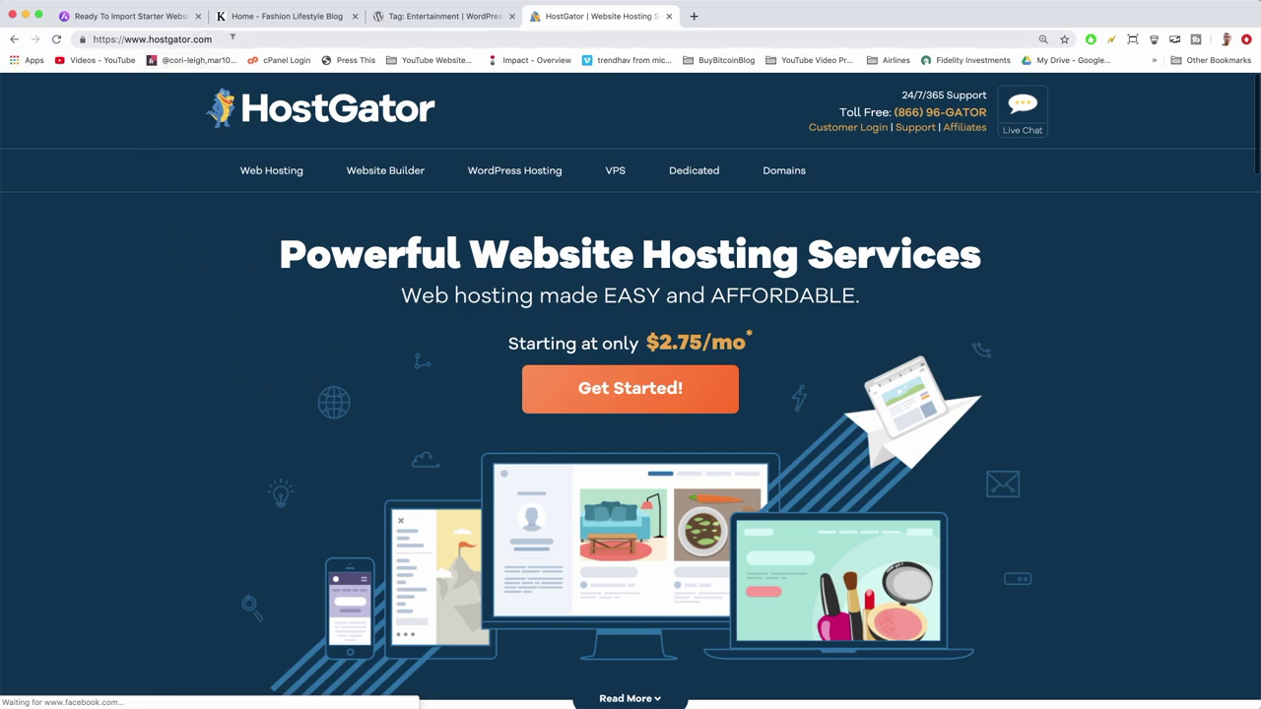
{"action": "left_click", "coordinate": [234, 37]}
- Load the hostgator.com/greg promo page and highlight the Hatchling $2.64/mo price
{"action": "type", "text": "/greg"}
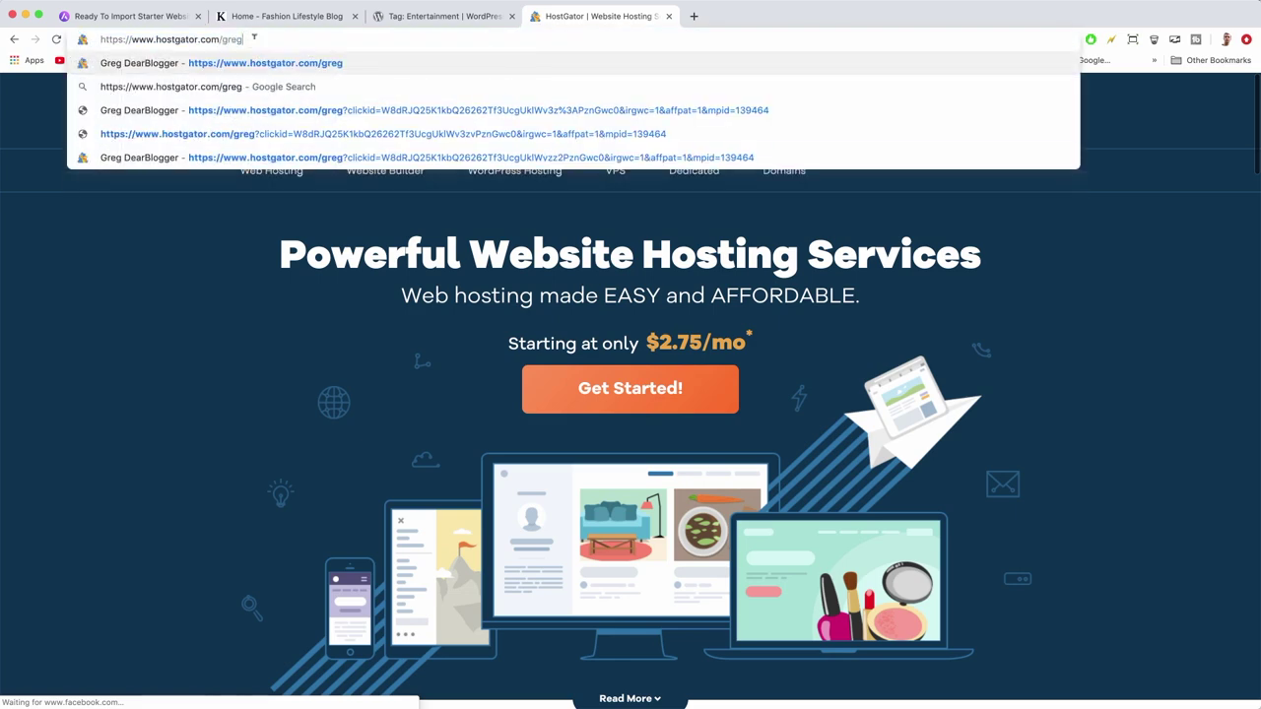
{"action": "key", "text": "Return"}
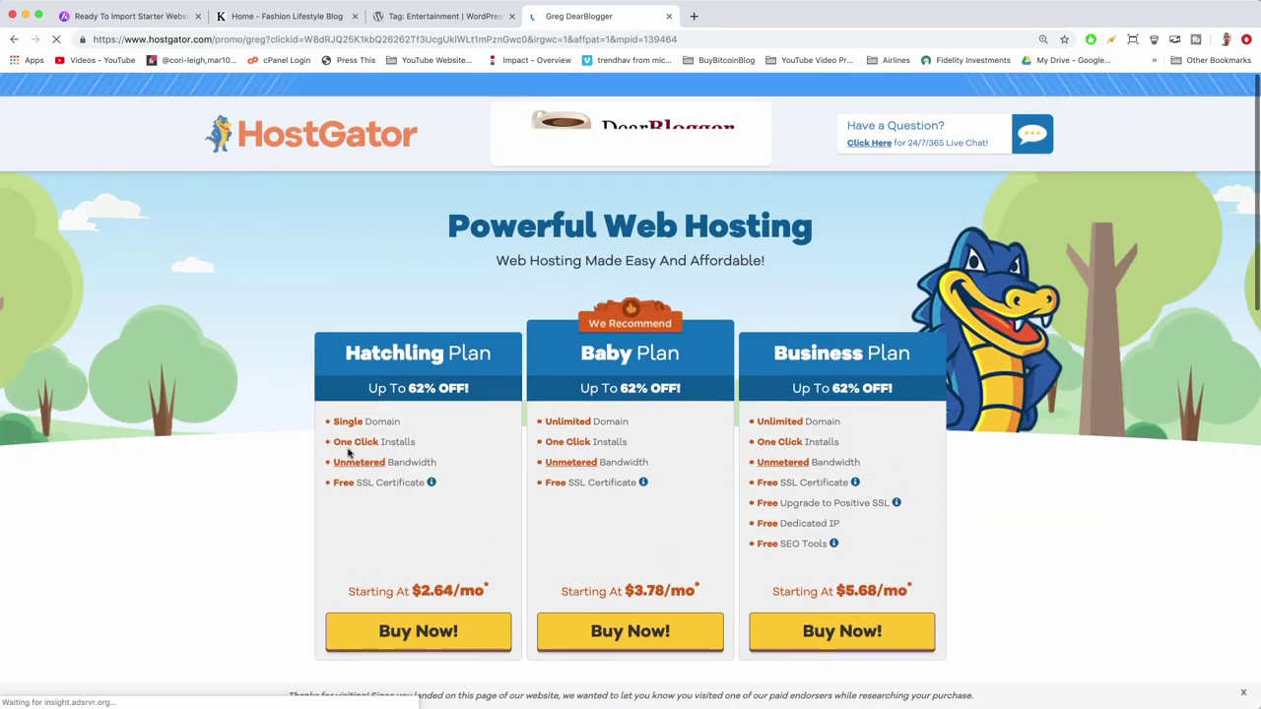
{"action": "scroll", "coordinate": [421, 450], "scroll_direction": "down", "scroll_amount": 2}
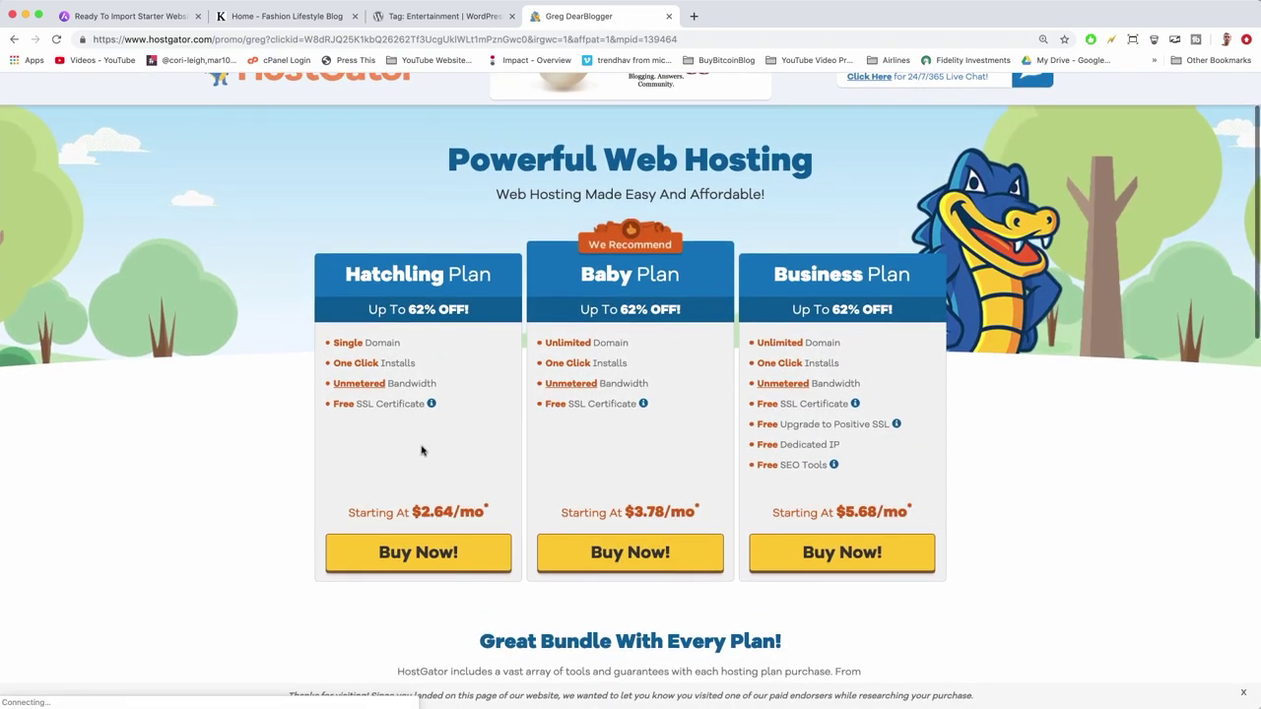
{"action": "left_click_drag", "start_coordinate": [411, 511], "coordinate": [492, 517]}
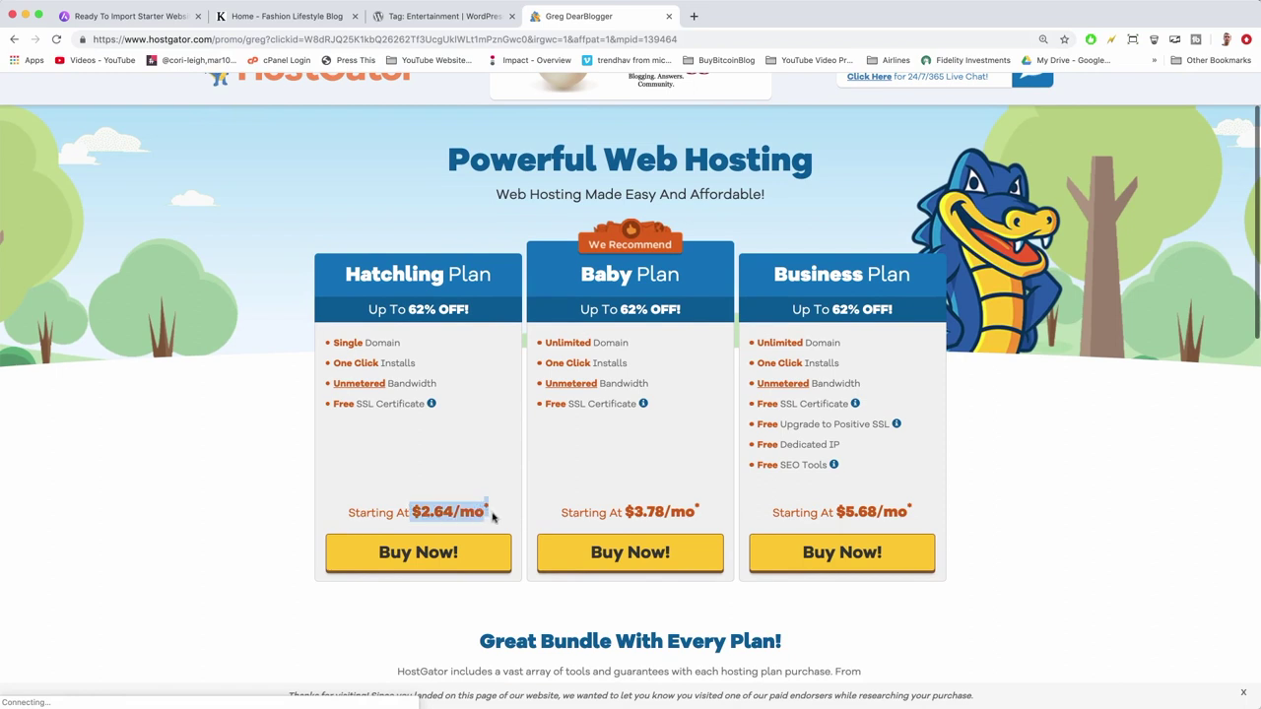
{"action": "left_click", "coordinate": [250, 539]}
{"action": "scroll", "coordinate": [250, 540], "scroll_direction": "up", "scroll_amount": 2}
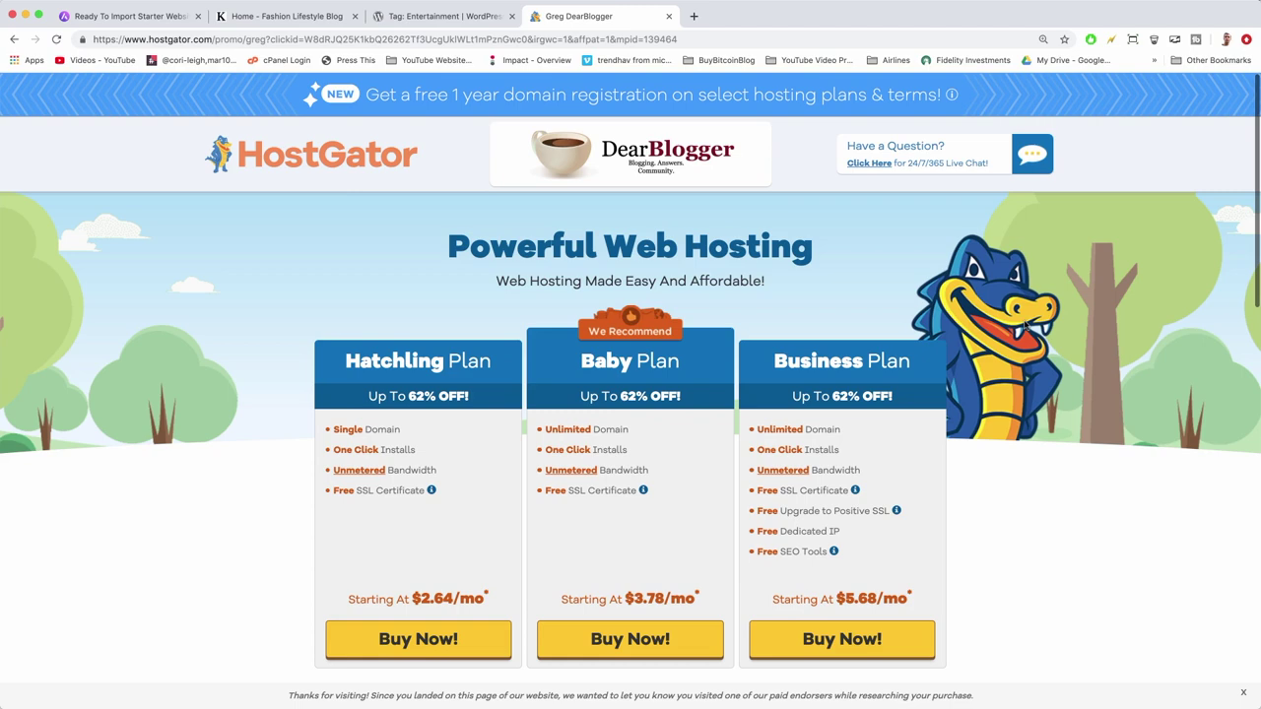
- Re-highlight the Hatchling $2.64/mo price and its plan name, discount and domain line
{"action": "scroll", "coordinate": [988, 472], "scroll_direction": "down", "scroll_amount": 3}
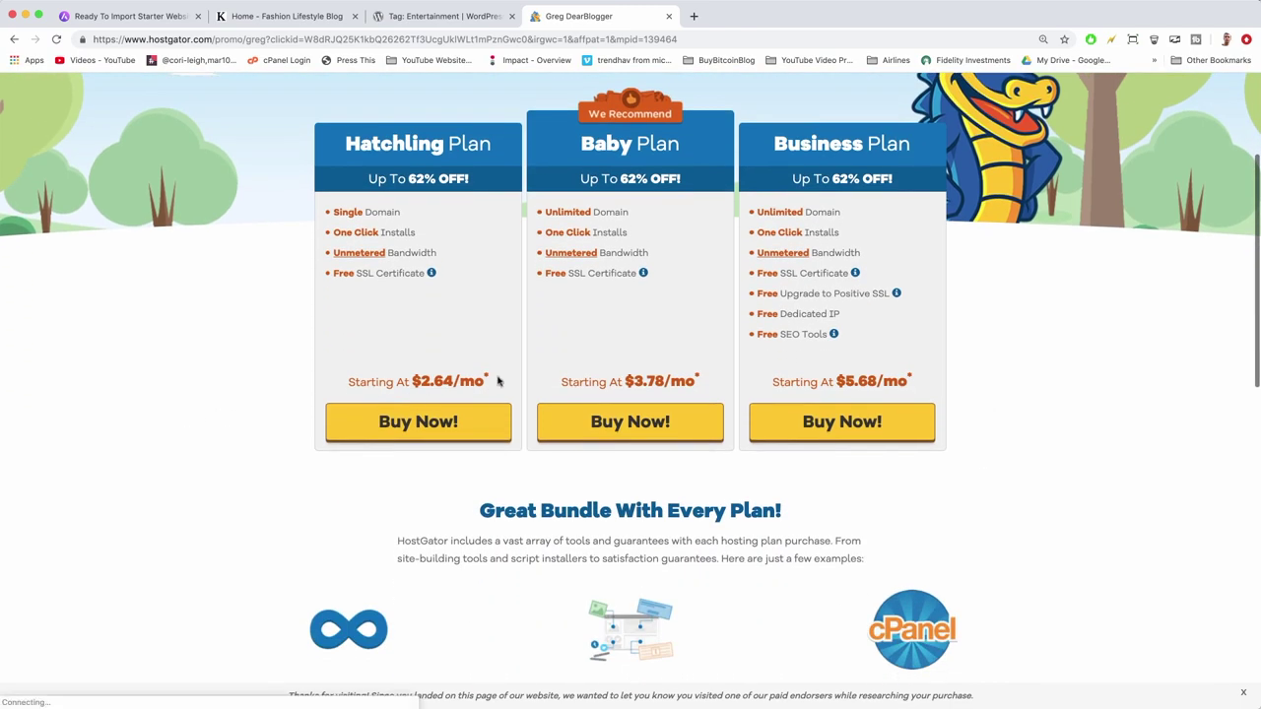
{"action": "left_click_drag", "start_coordinate": [495, 384], "coordinate": [409, 382]}
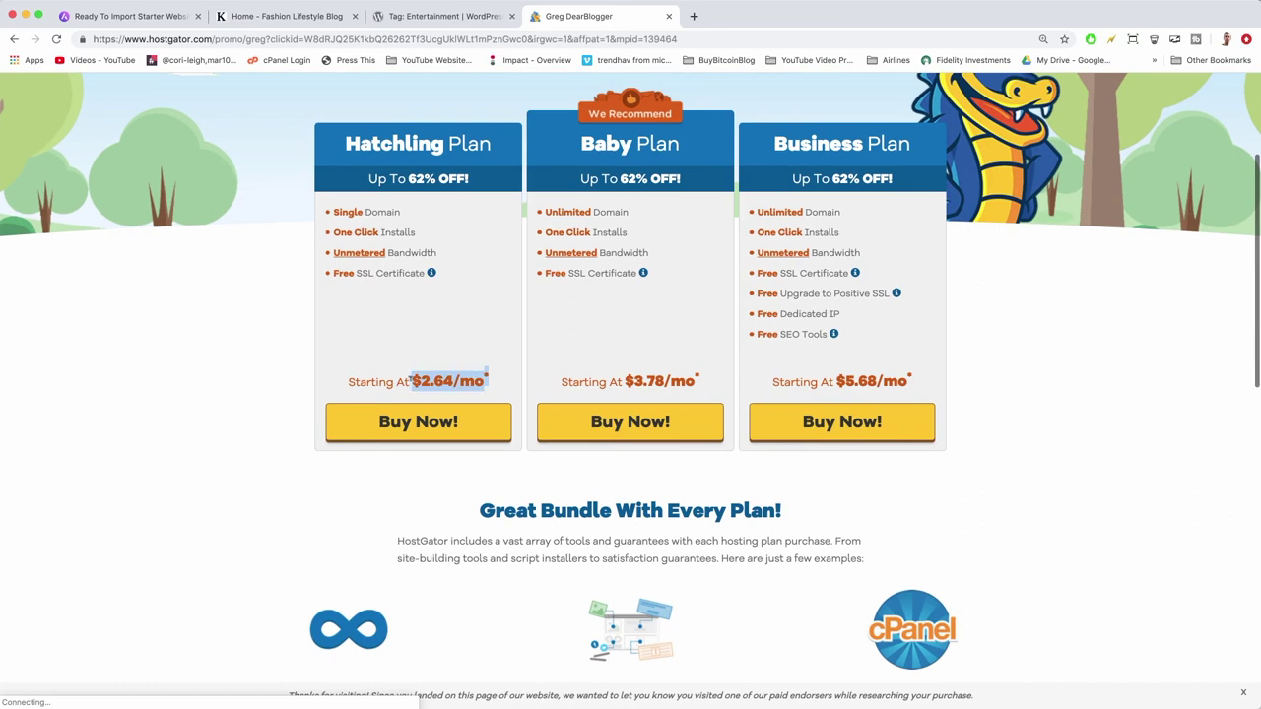
{"action": "left_click", "coordinate": [158, 483]}
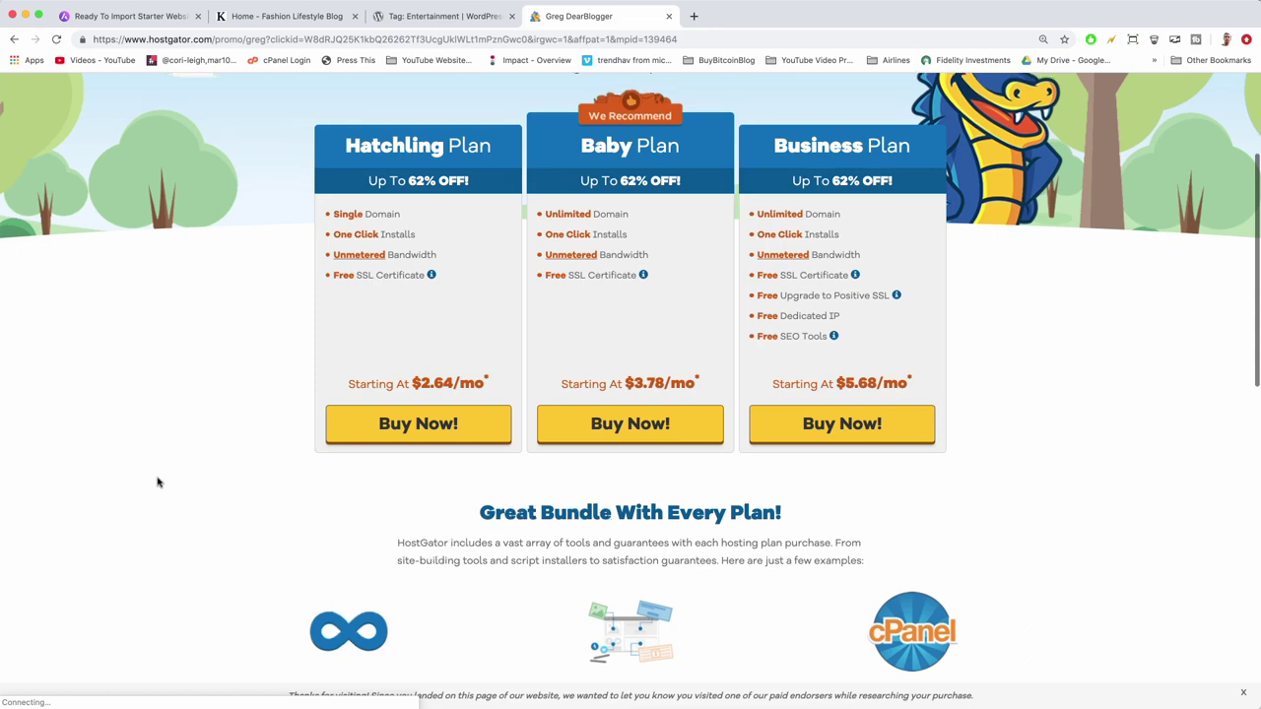
{"action": "scroll", "coordinate": [157, 483], "scroll_direction": "up", "scroll_amount": 3}
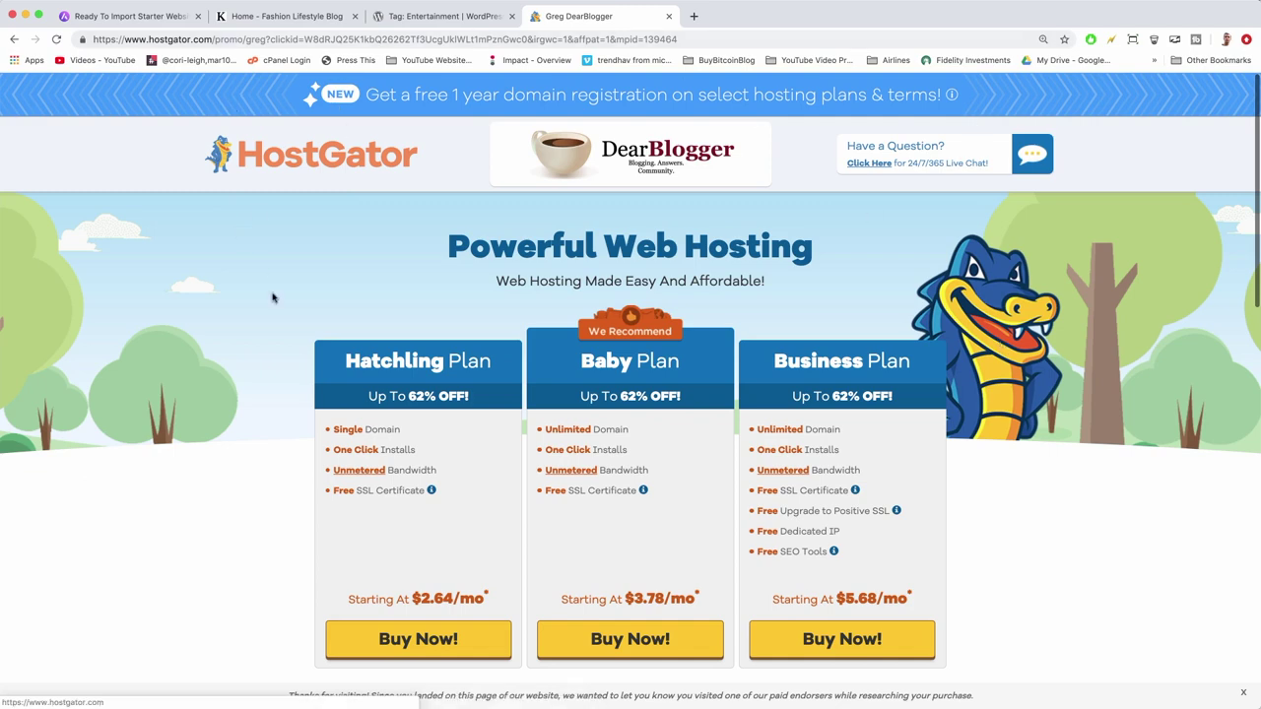
{"action": "scroll", "coordinate": [273, 298], "scroll_direction": "down", "scroll_amount": 2}
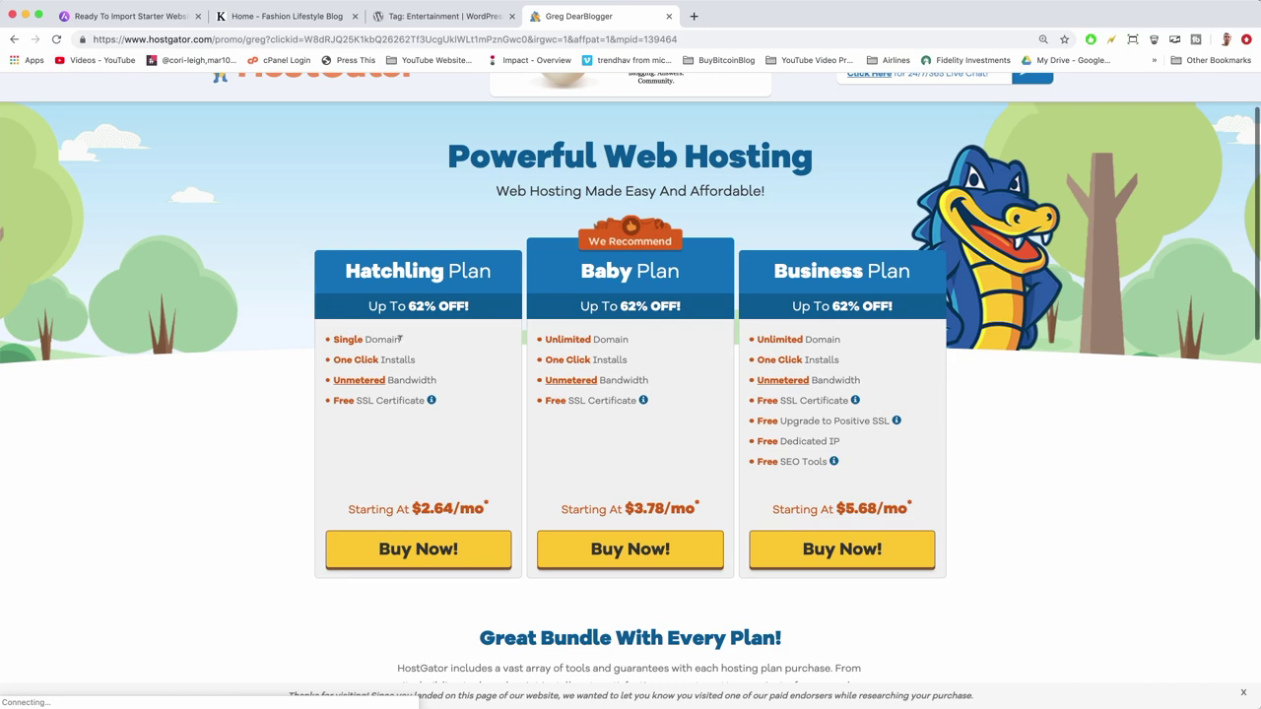
{"action": "left_click_drag", "start_coordinate": [399, 339], "coordinate": [331, 340]}
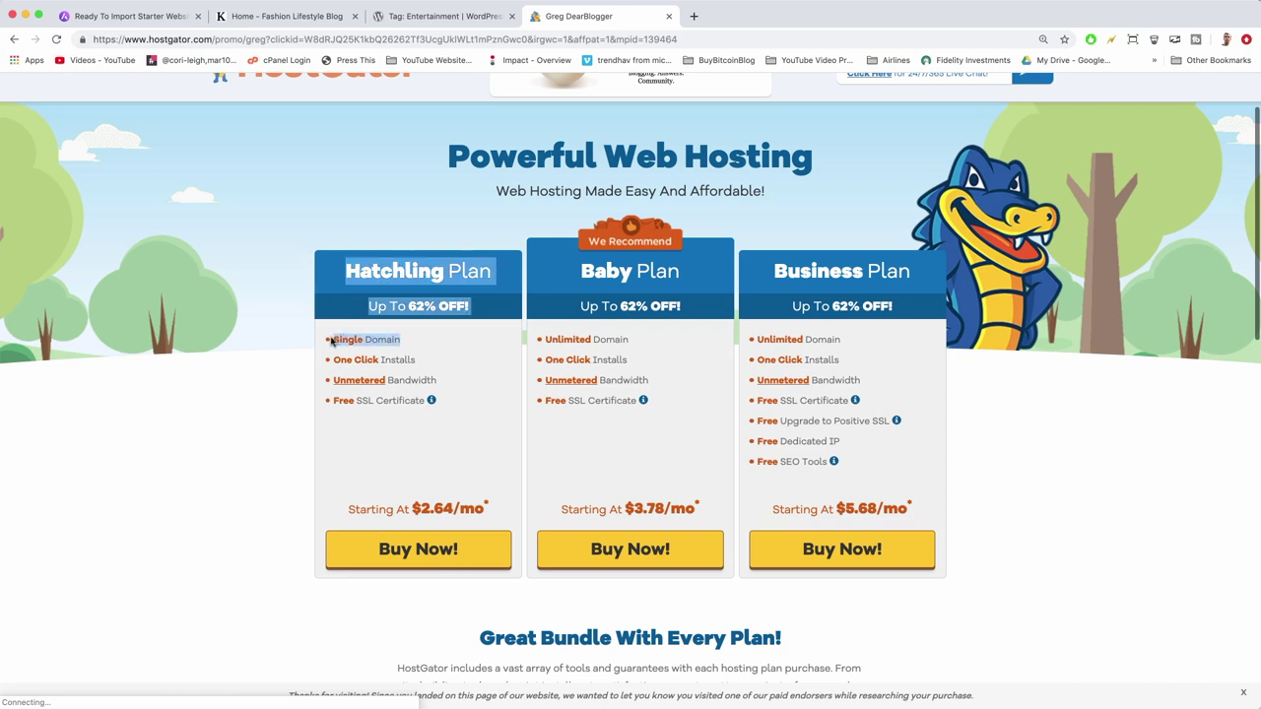
{"action": "left_click", "coordinate": [406, 340]}
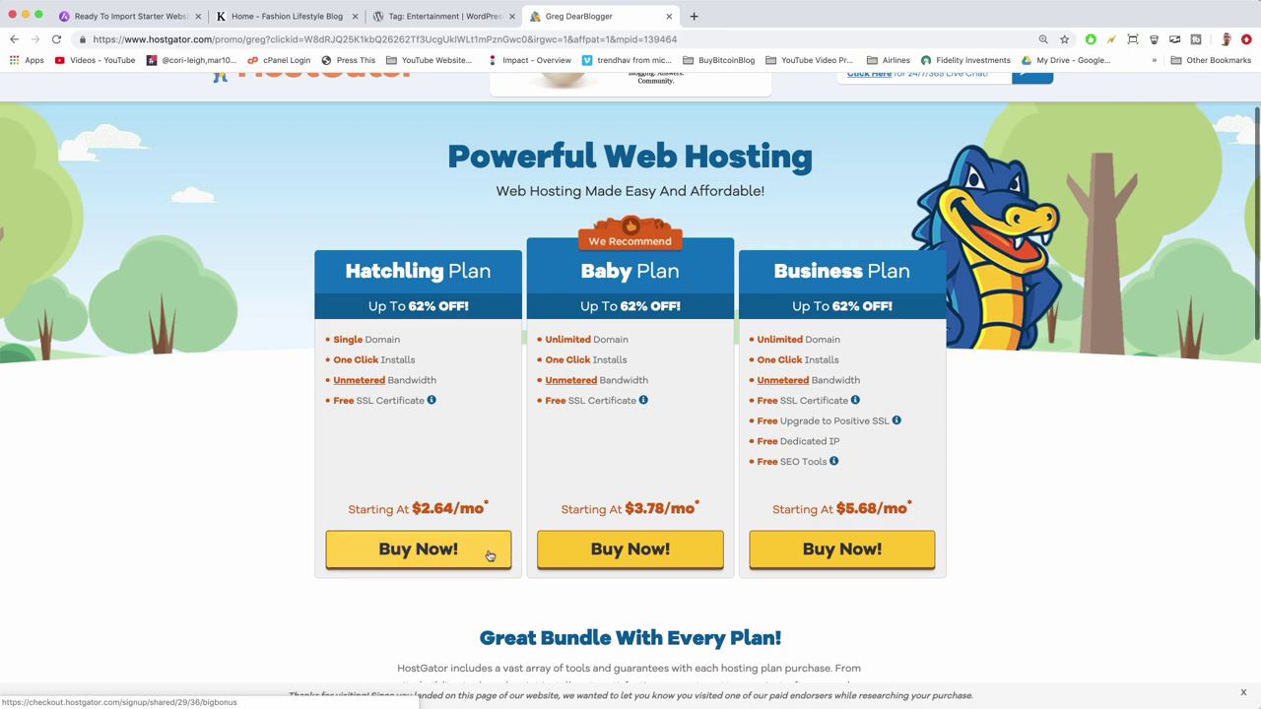
- Buy the Hatchling plan, then toggle checkout from owned domain back to Register a New Domain
{"action": "left_click", "coordinate": [483, 550]}
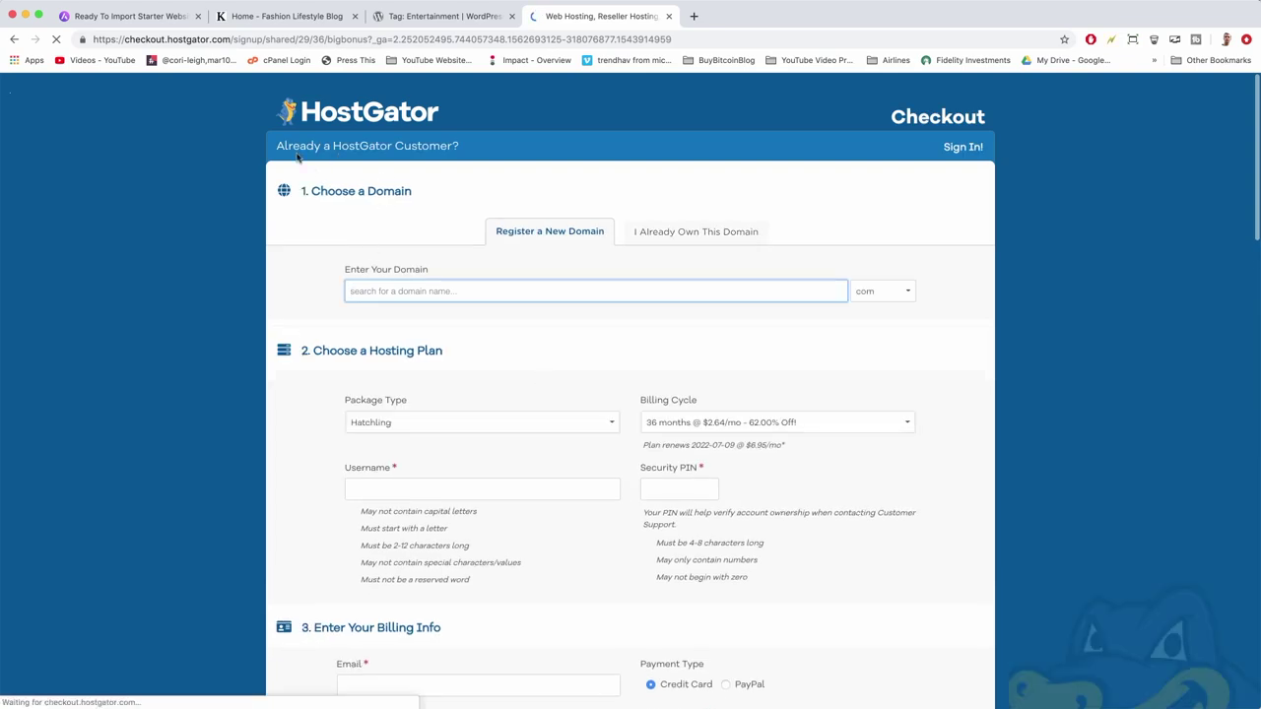
{"action": "scroll", "coordinate": [329, 187], "scroll_direction": "down", "scroll_amount": 10}
{"action": "scroll", "coordinate": [329, 187], "scroll_direction": "down", "scroll_amount": 15}
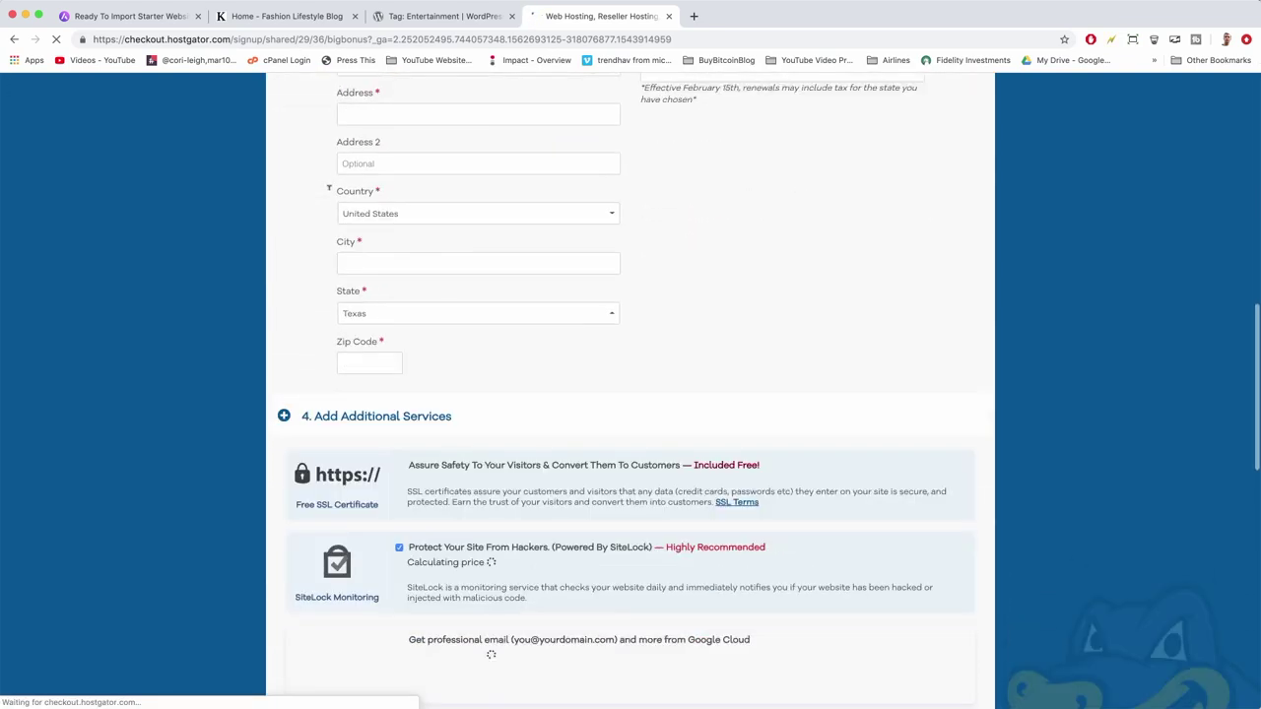
{"action": "scroll", "coordinate": [329, 194], "scroll_direction": "down", "scroll_amount": 3}
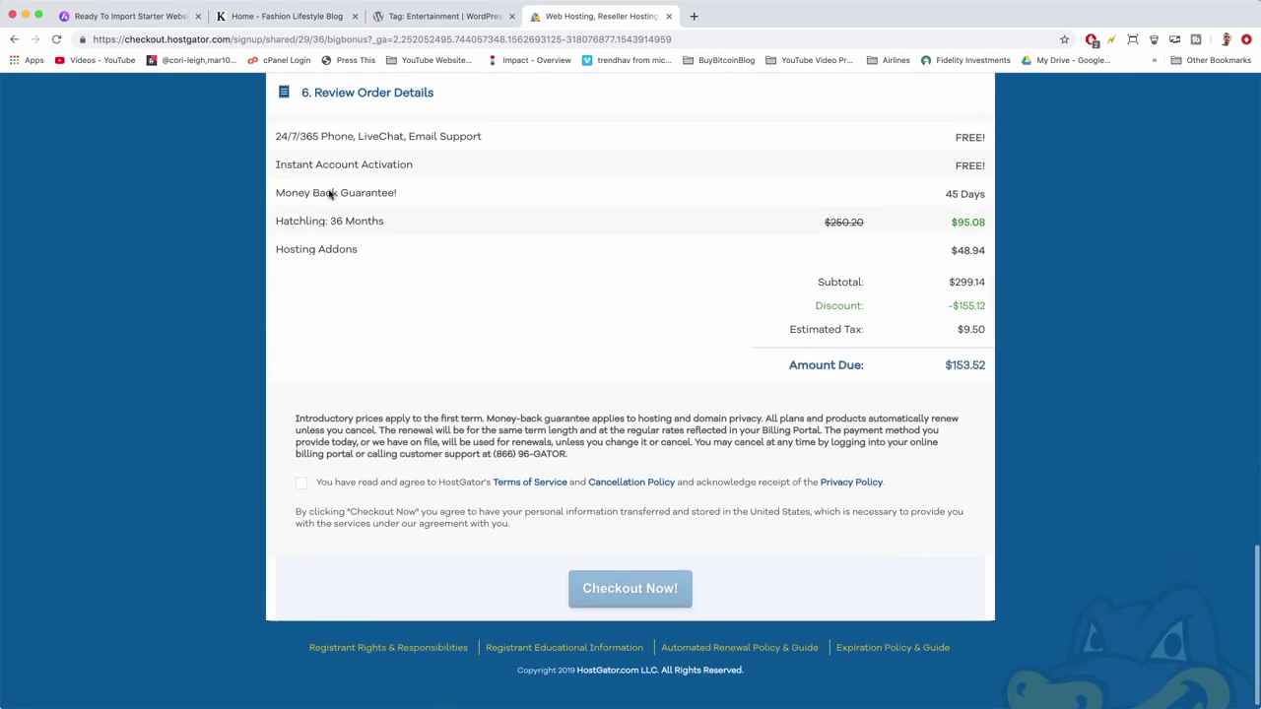
{"action": "scroll", "coordinate": [1003, 596], "scroll_direction": "up", "scroll_amount": 20}
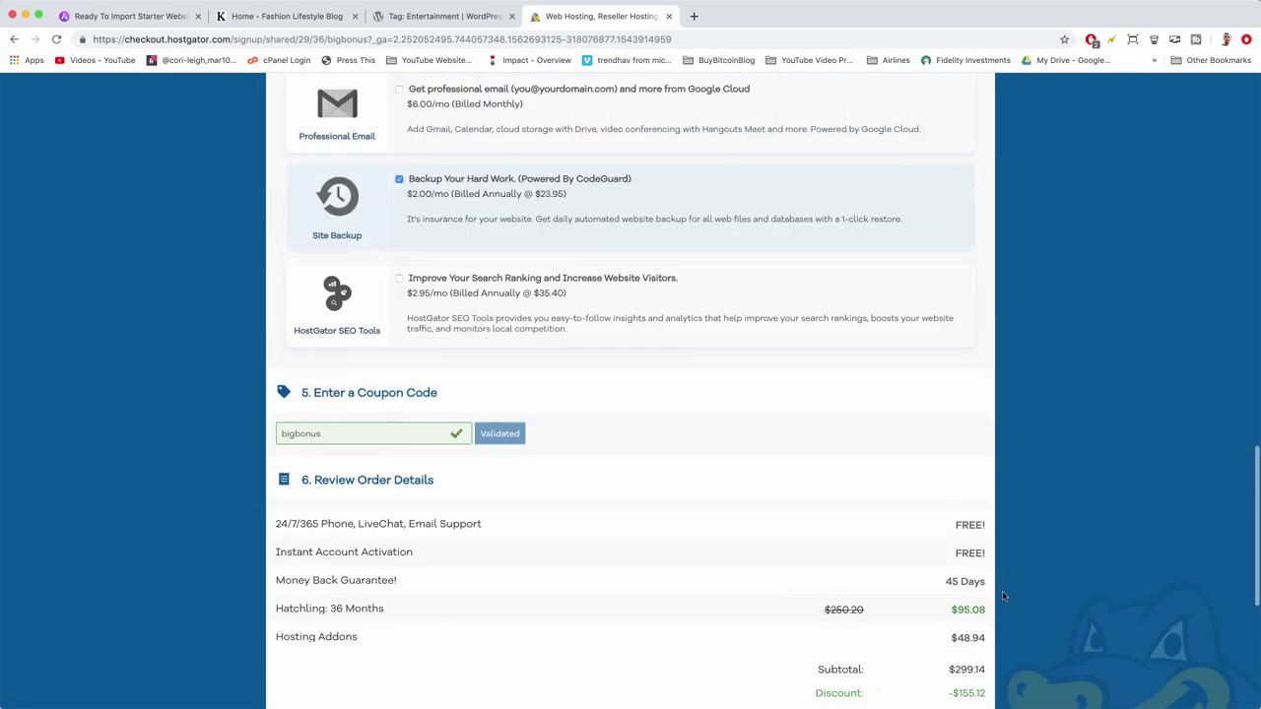
{"action": "scroll", "coordinate": [1003, 595], "scroll_direction": "up", "scroll_amount": 5}
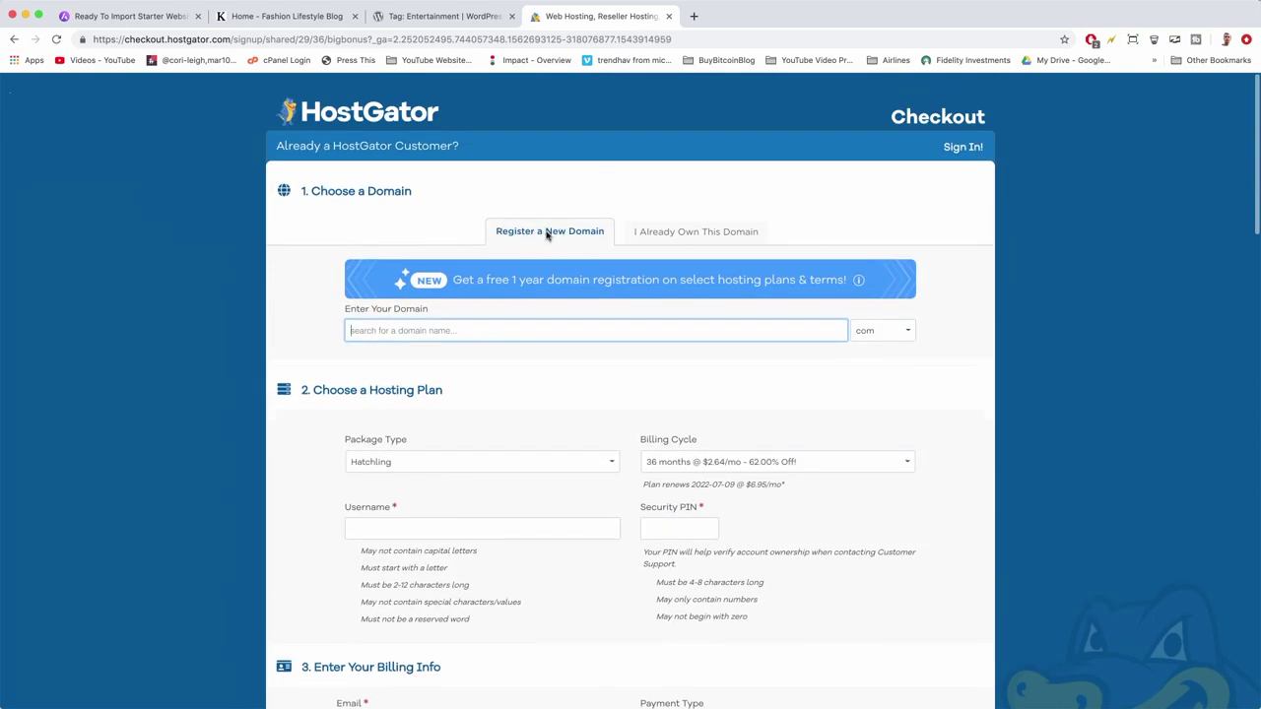
{"action": "left_click", "coordinate": [675, 235]}
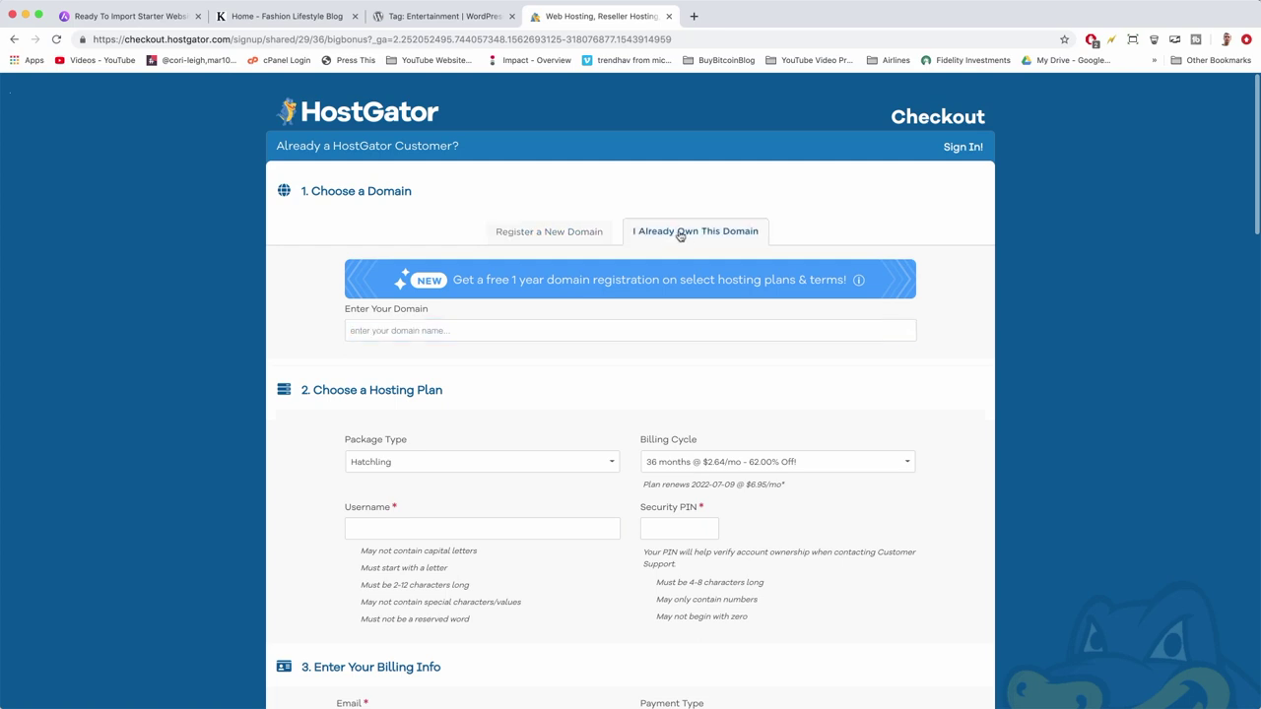
{"action": "left_click", "coordinate": [454, 331]}
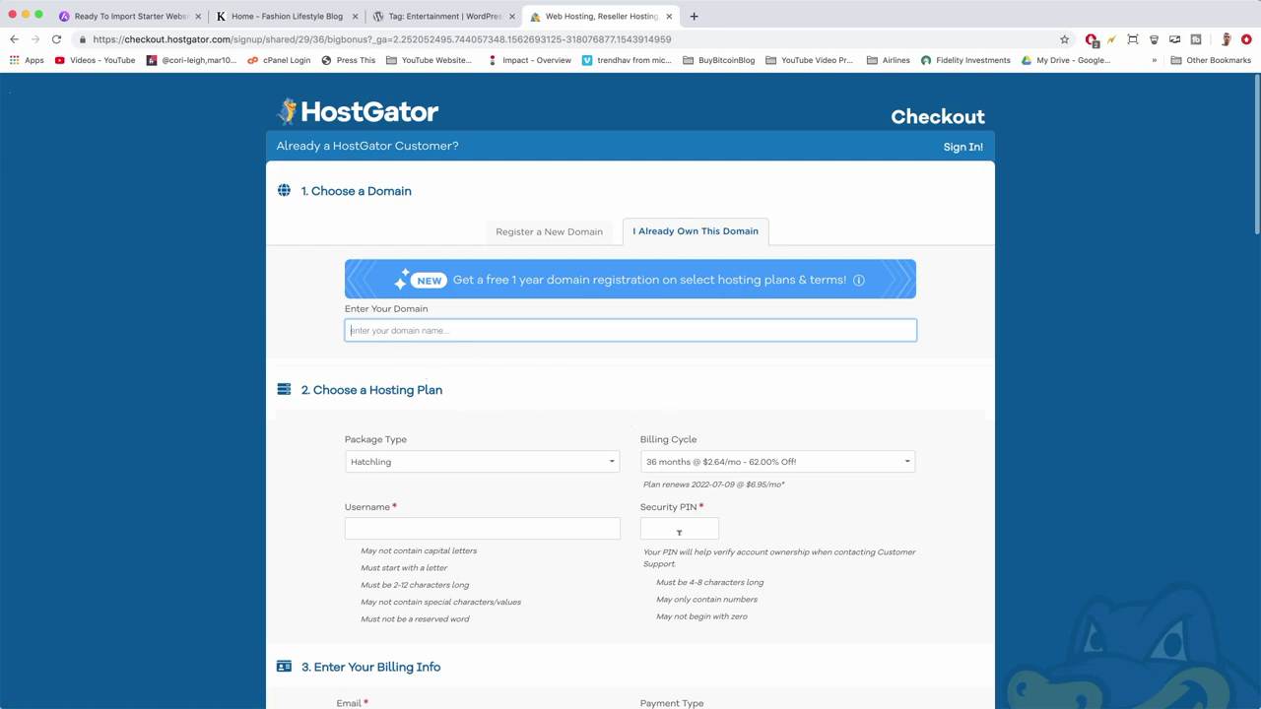
{"action": "left_click", "coordinate": [540, 231]}
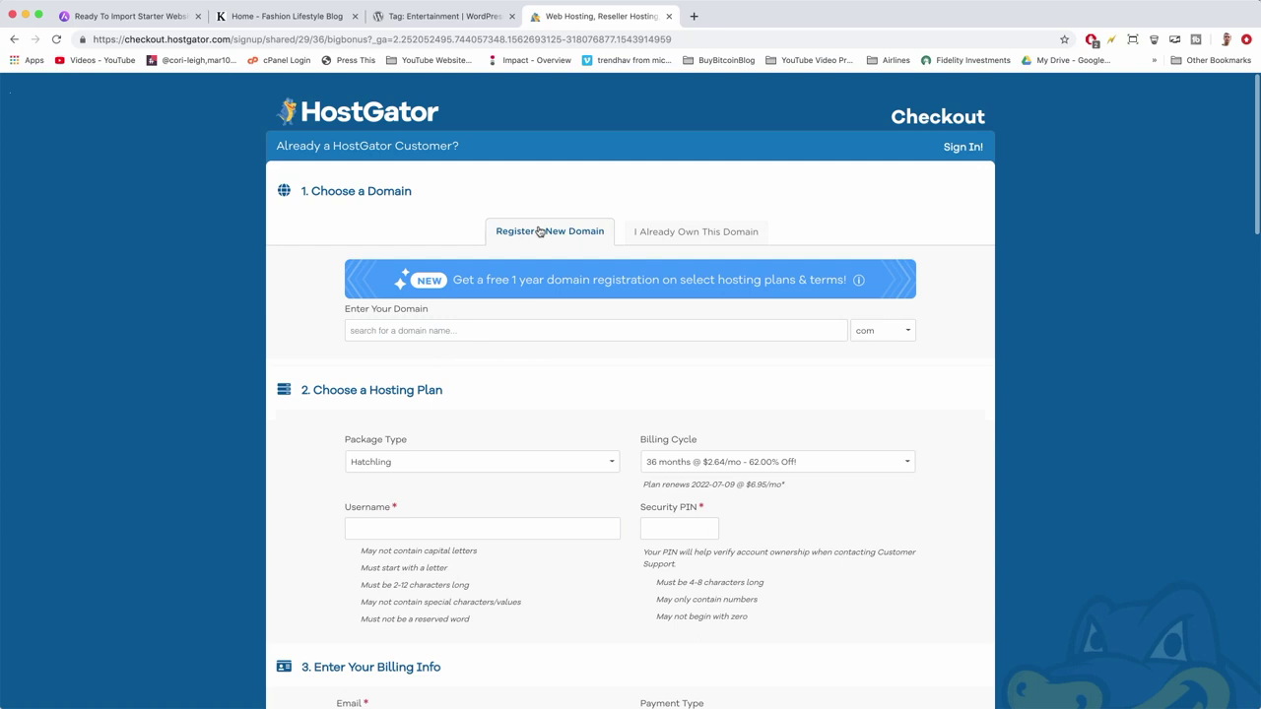
{"action": "left_click", "coordinate": [447, 328]}
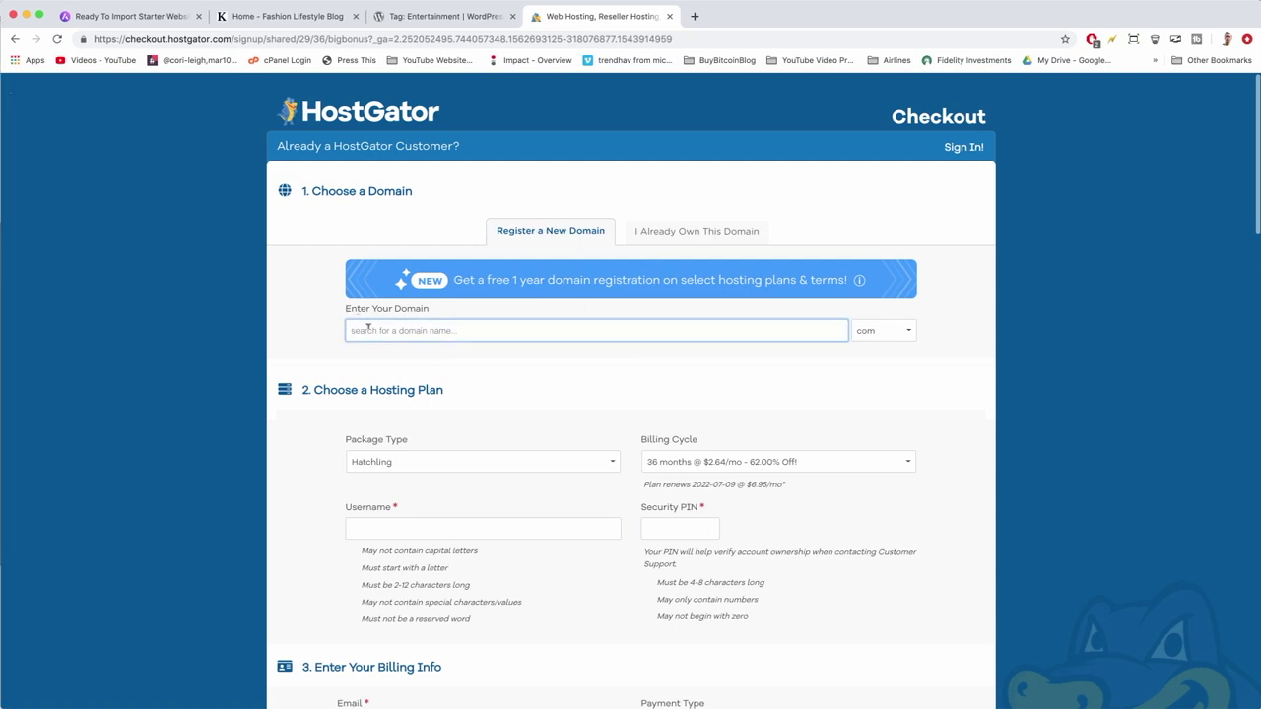
{"action": "type", "text": "selfhostedword"}
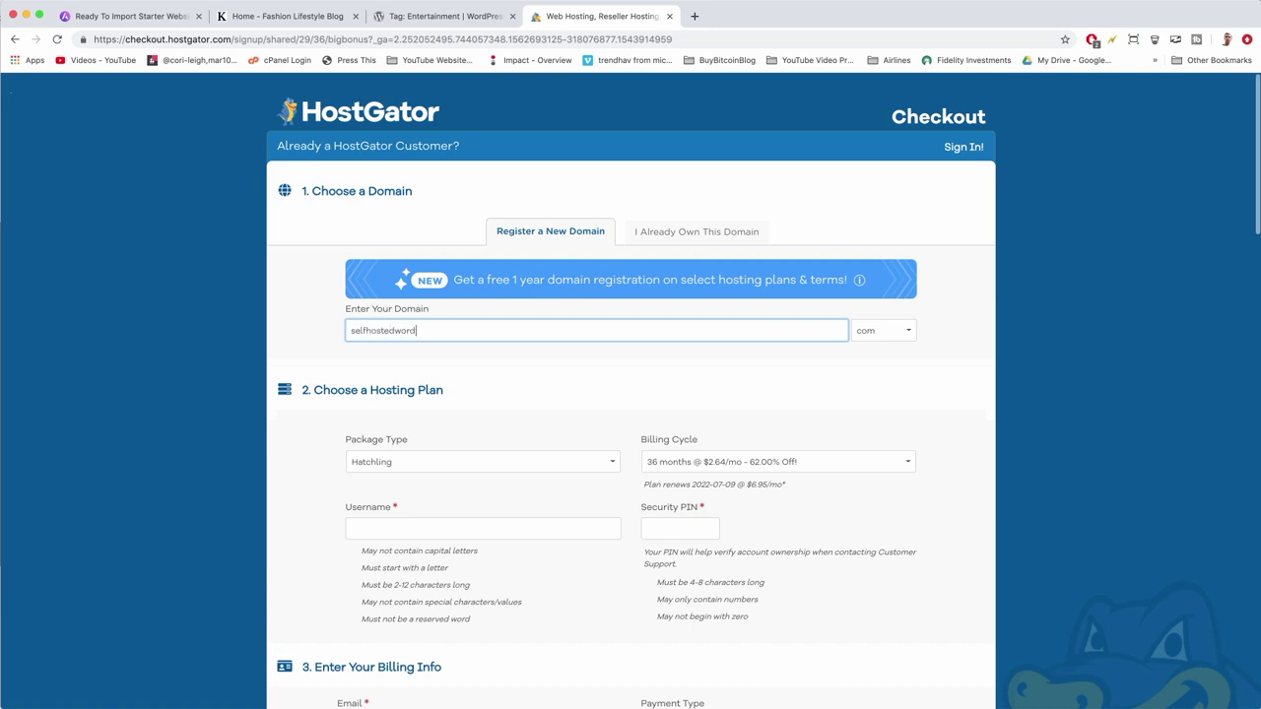
{"action": "type", "text": "pressblogger"}
{"action": "key", "text": "Tab"}
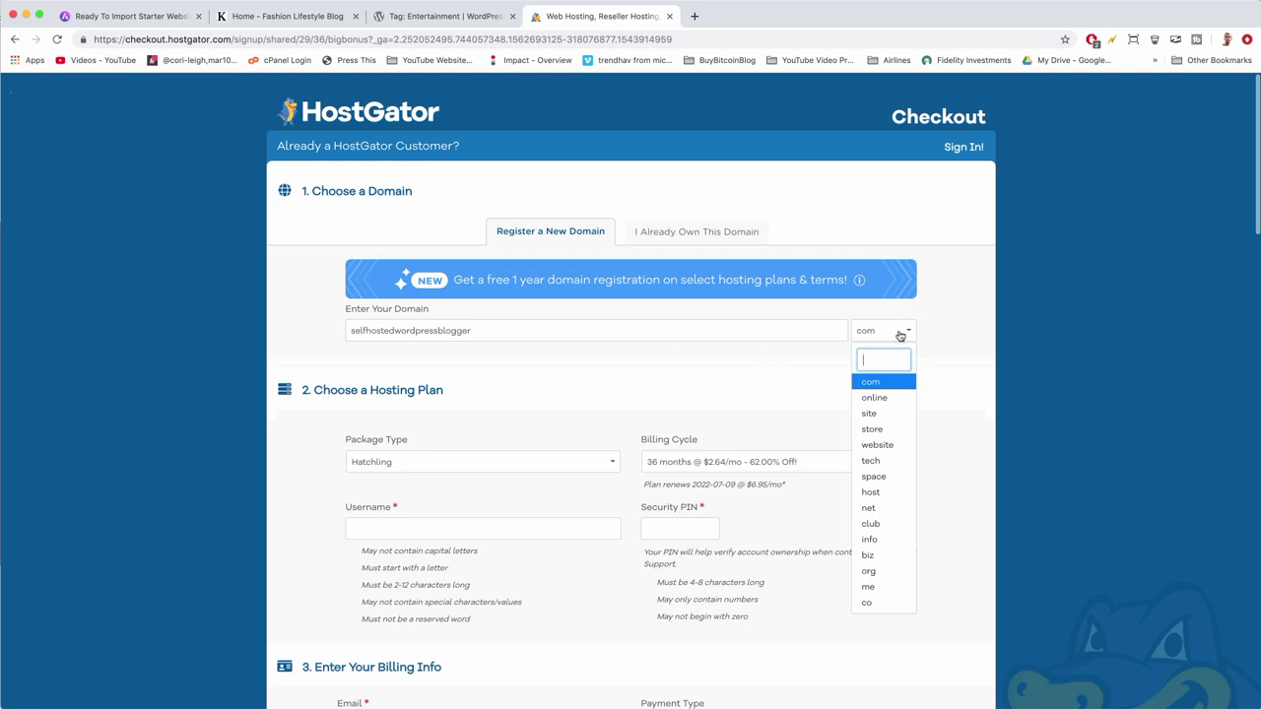
{"action": "left_click", "coordinate": [504, 325]}
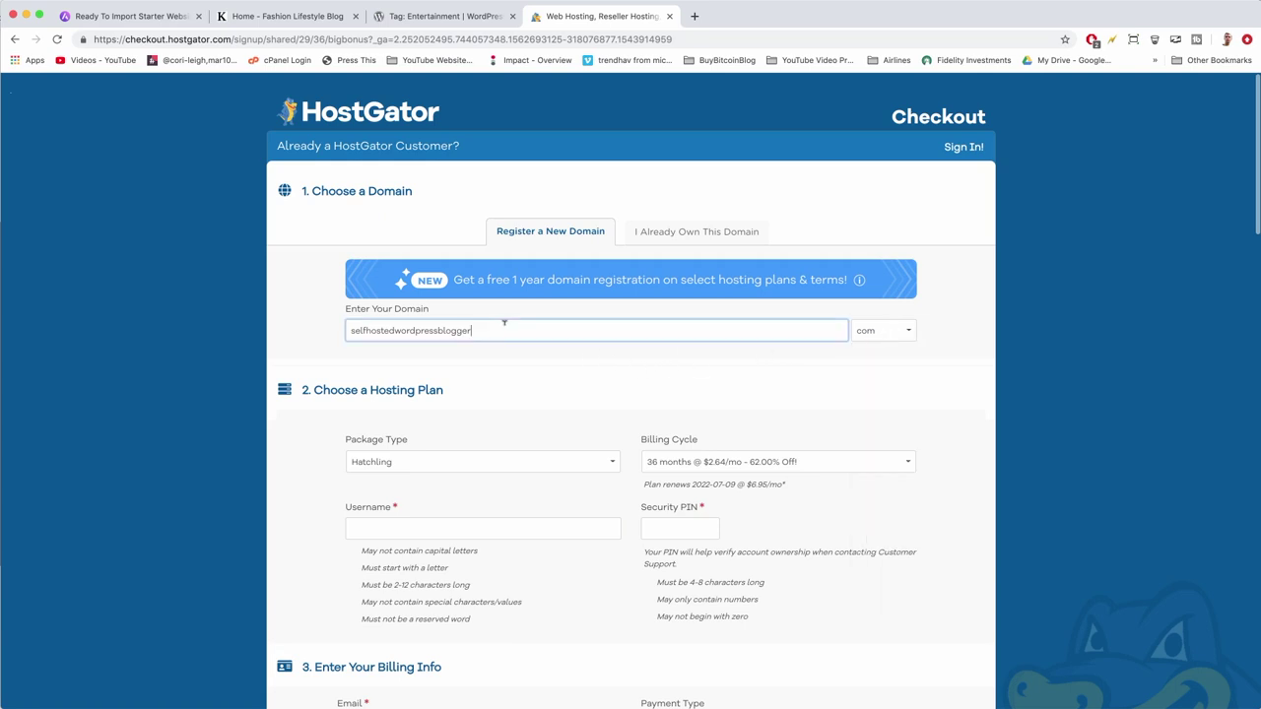
{"action": "key", "text": "Return"}
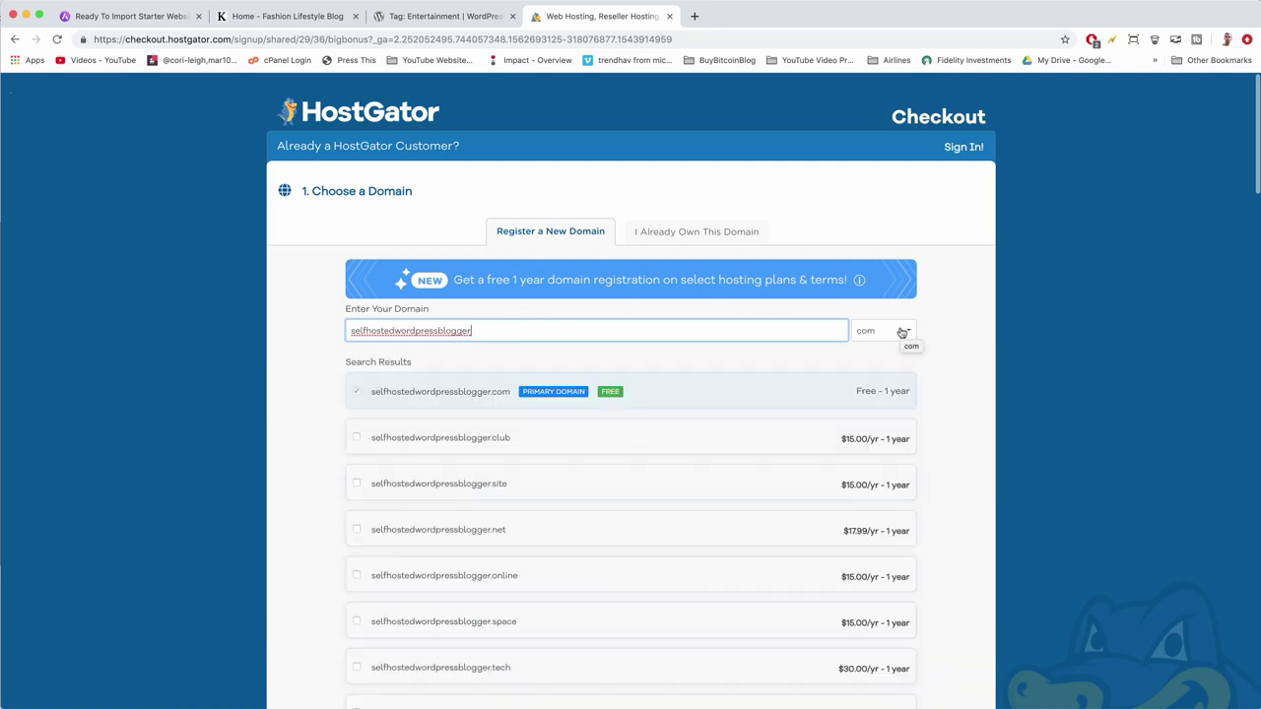
{"action": "scroll", "coordinate": [610, 364], "scroll_direction": "down", "scroll_amount": 3}
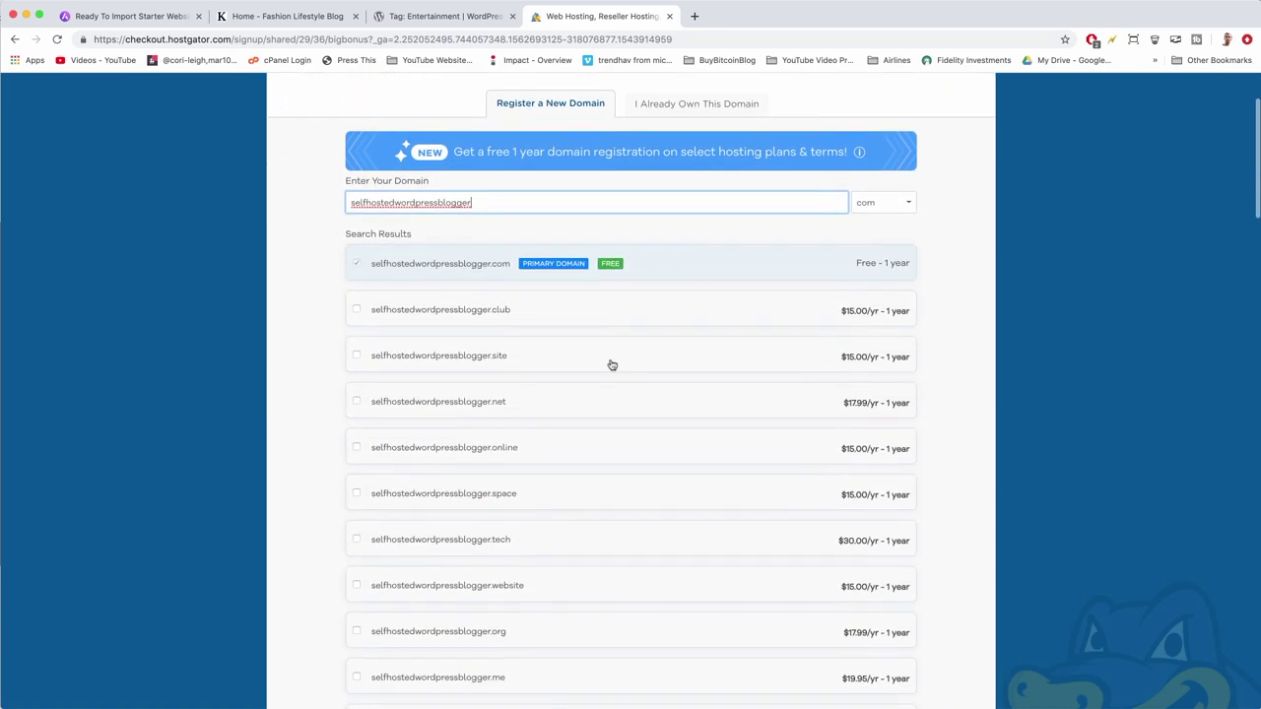
{"action": "scroll", "coordinate": [610, 365], "scroll_direction": "down", "scroll_amount": 5}
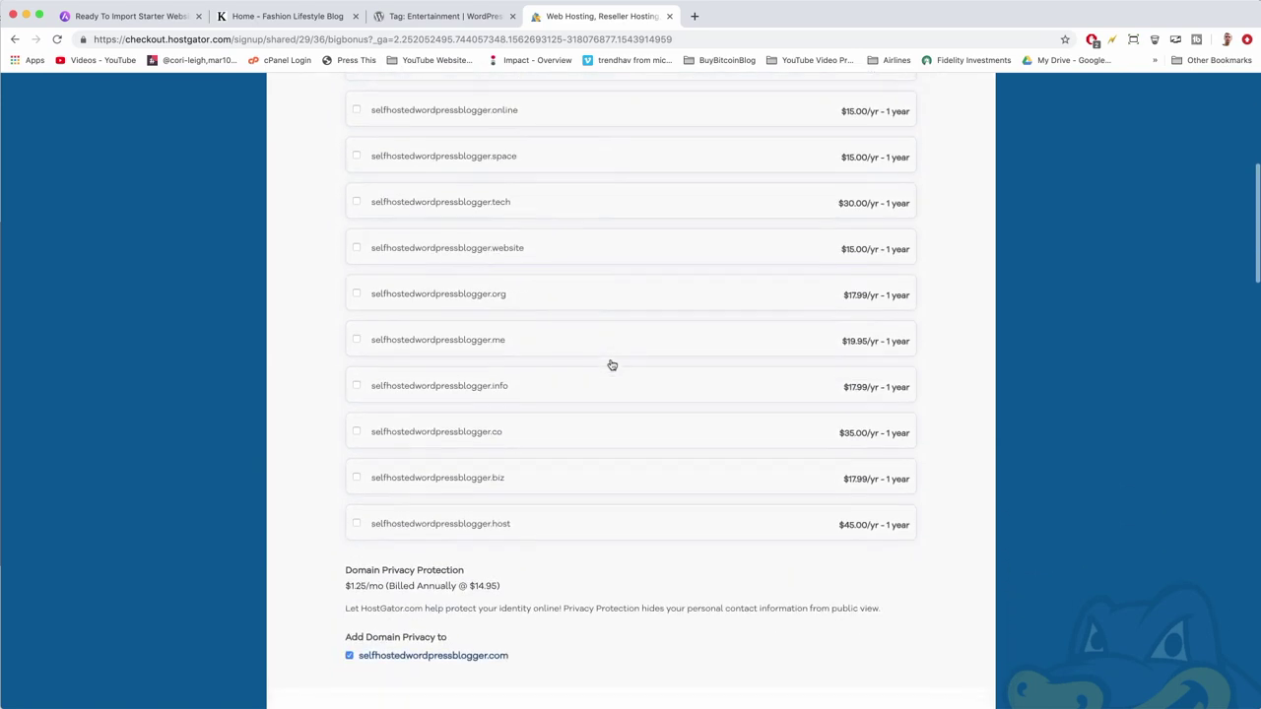
{"action": "scroll", "coordinate": [611, 364], "scroll_direction": "up", "scroll_amount": 1}
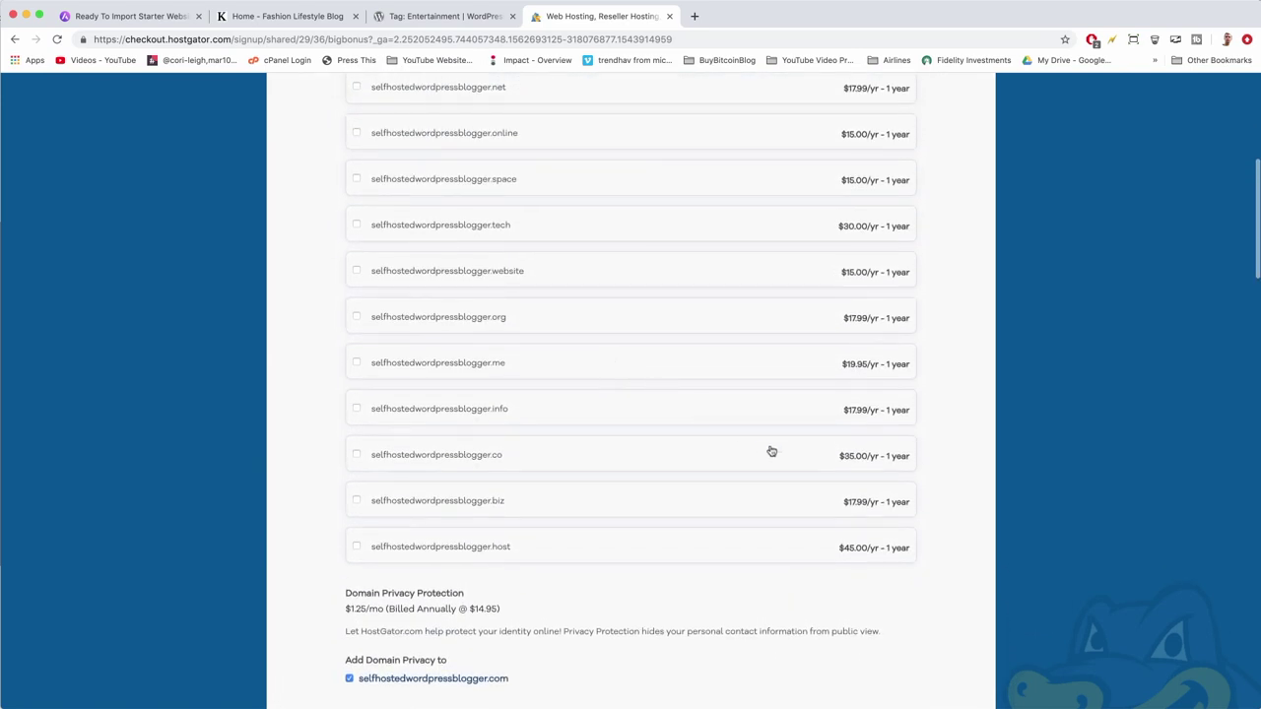
{"action": "scroll", "coordinate": [771, 450], "scroll_direction": "up", "scroll_amount": 4}
{"action": "scroll", "coordinate": [771, 451], "scroll_direction": "up", "scroll_amount": 3}
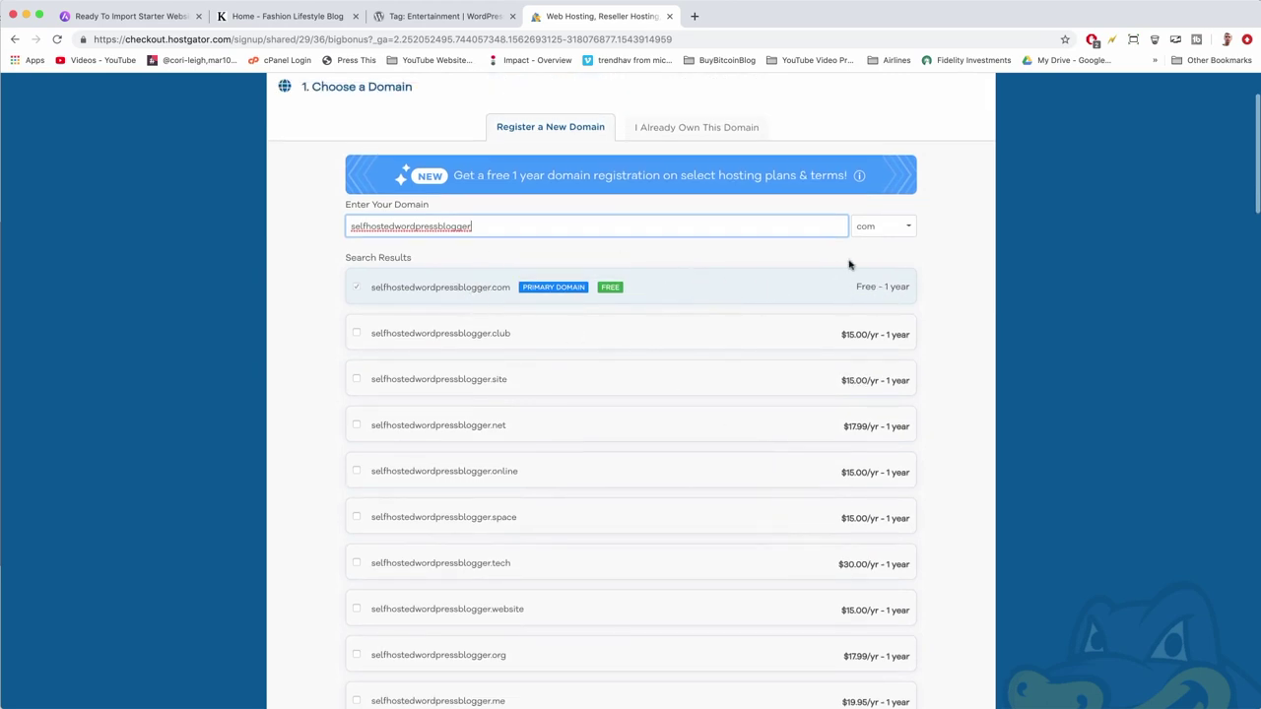
{"action": "left_click", "coordinate": [898, 230]}
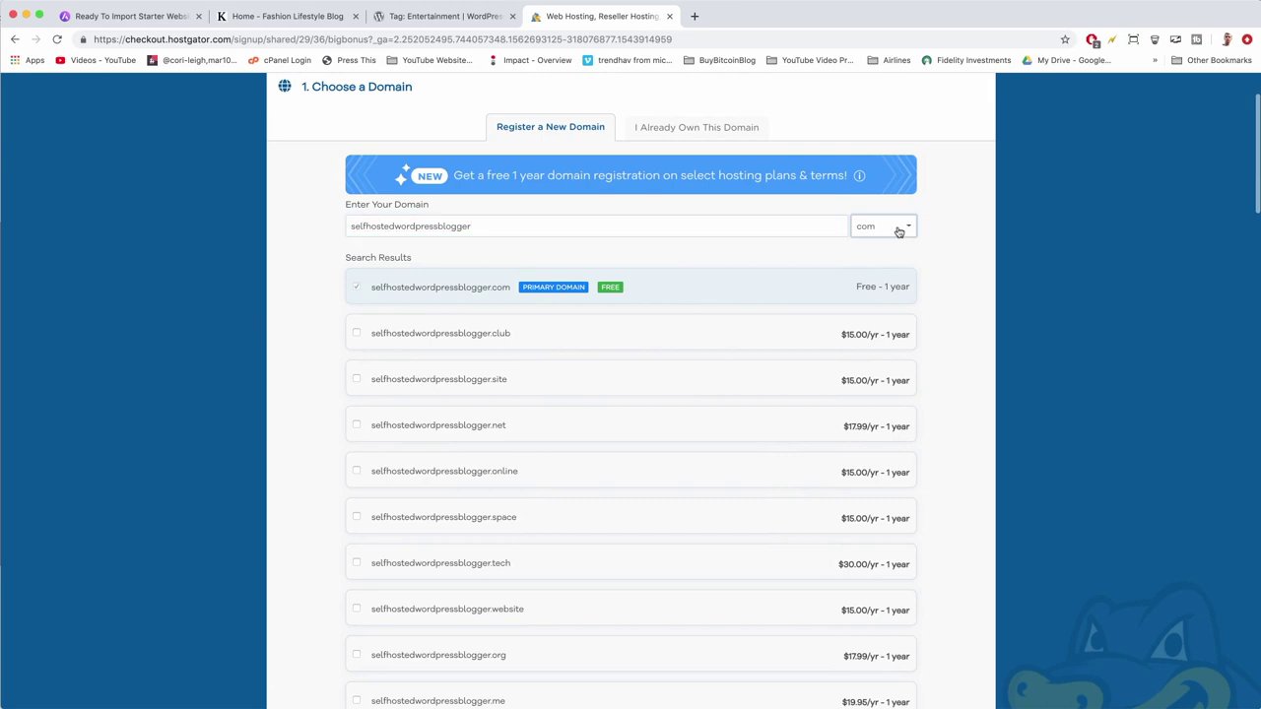
{"action": "left_click", "coordinate": [906, 230]}
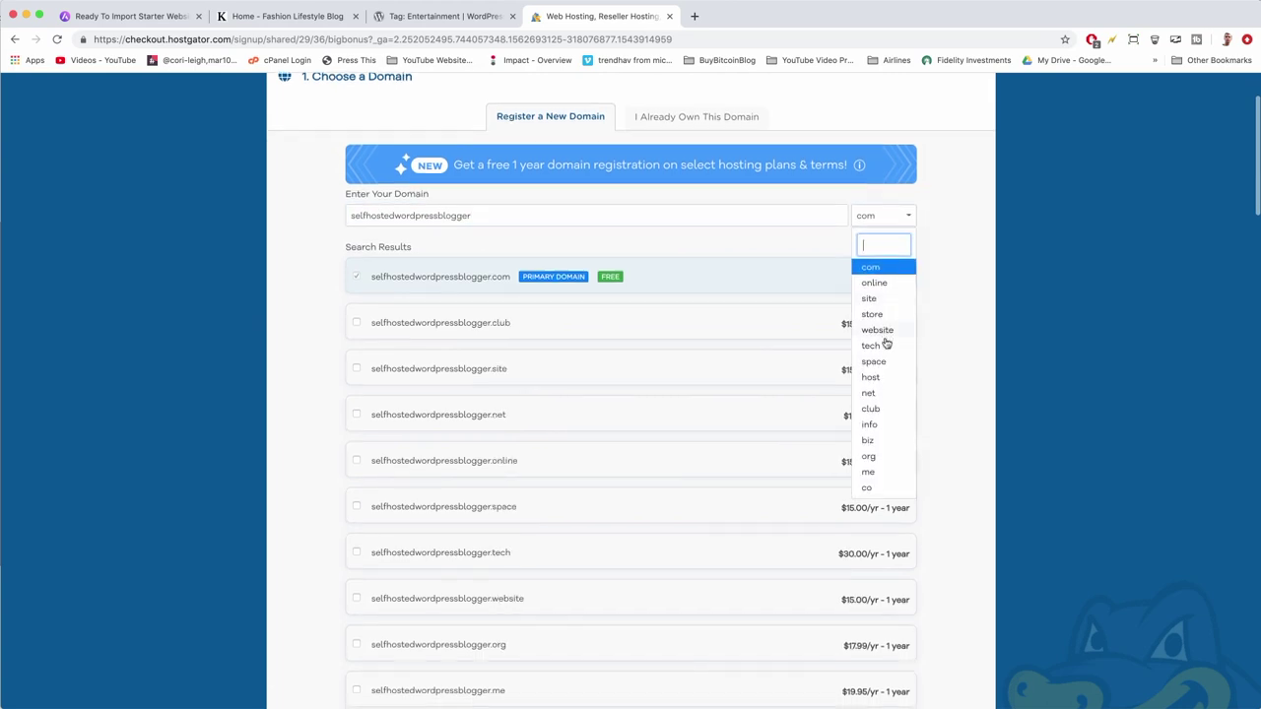
{"action": "scroll", "coordinate": [886, 342], "scroll_direction": "down", "scroll_amount": 1}
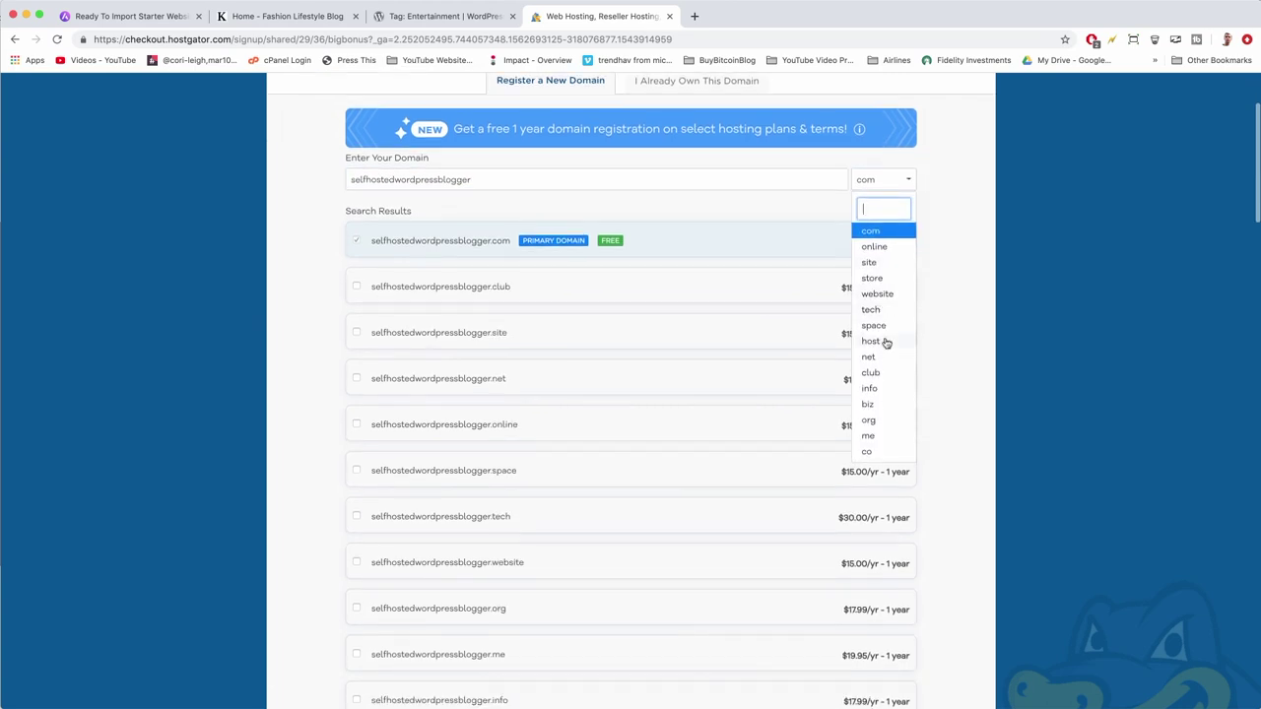
{"action": "left_click", "coordinate": [953, 346]}
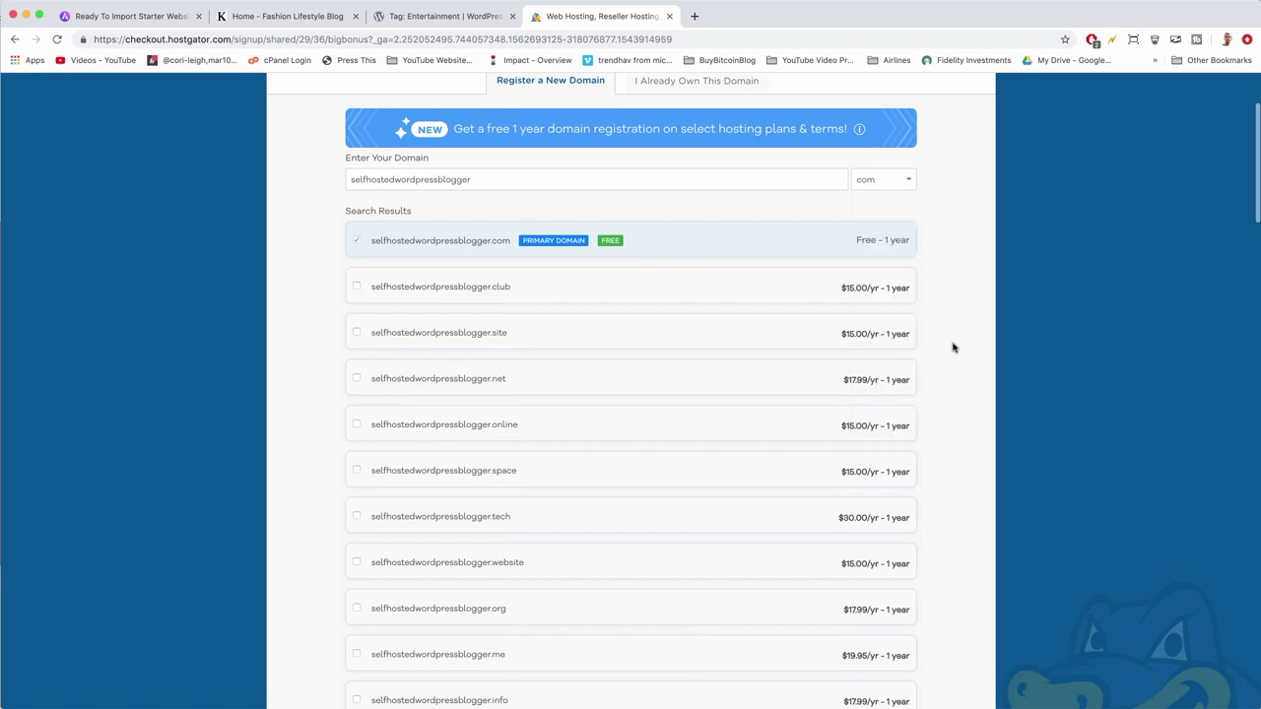
{"action": "scroll", "coordinate": [309, 328], "scroll_direction": "up", "scroll_amount": 3}
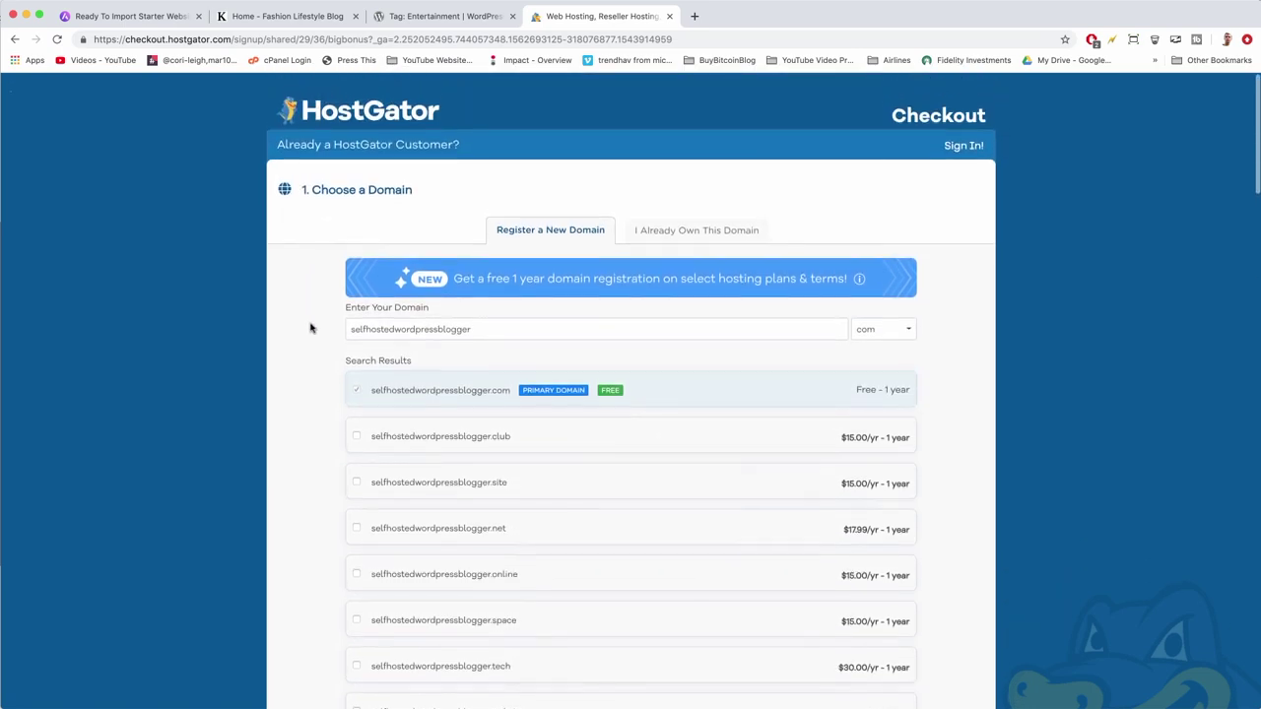
{"action": "scroll", "coordinate": [273, 328], "scroll_direction": "down", "scroll_amount": 3}
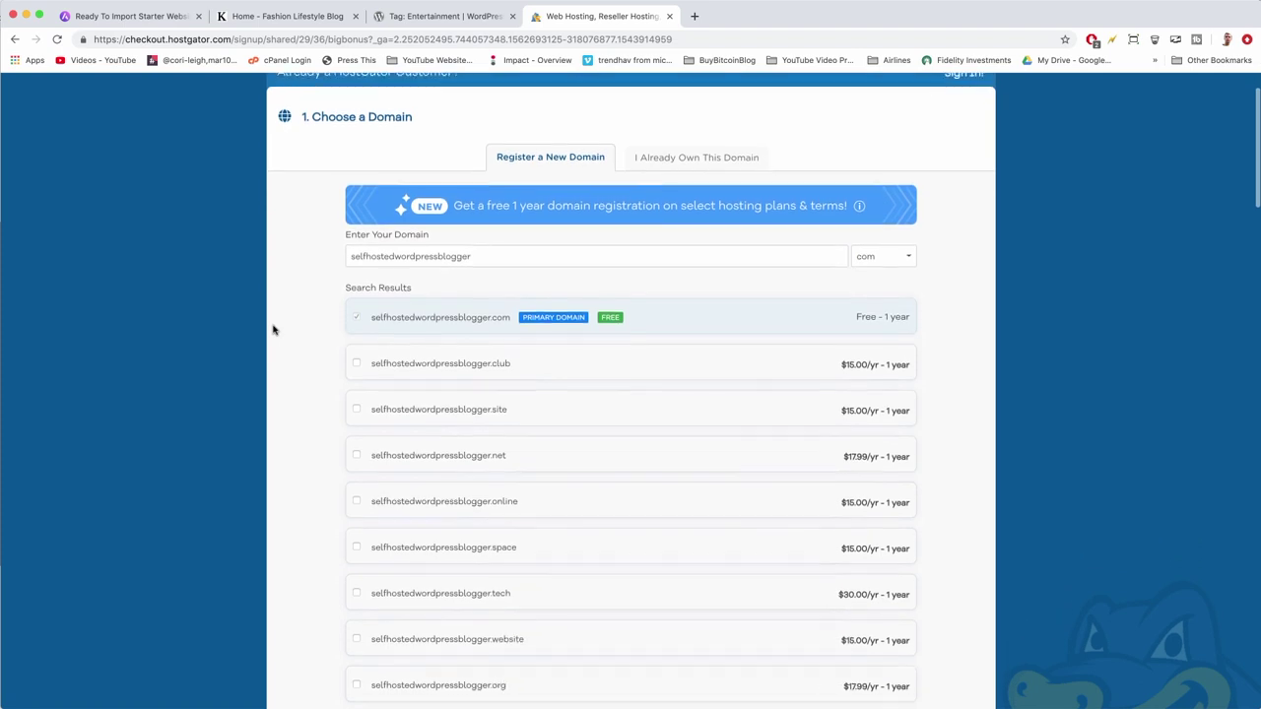
{"action": "scroll", "coordinate": [272, 329], "scroll_direction": "up", "scroll_amount": 1}
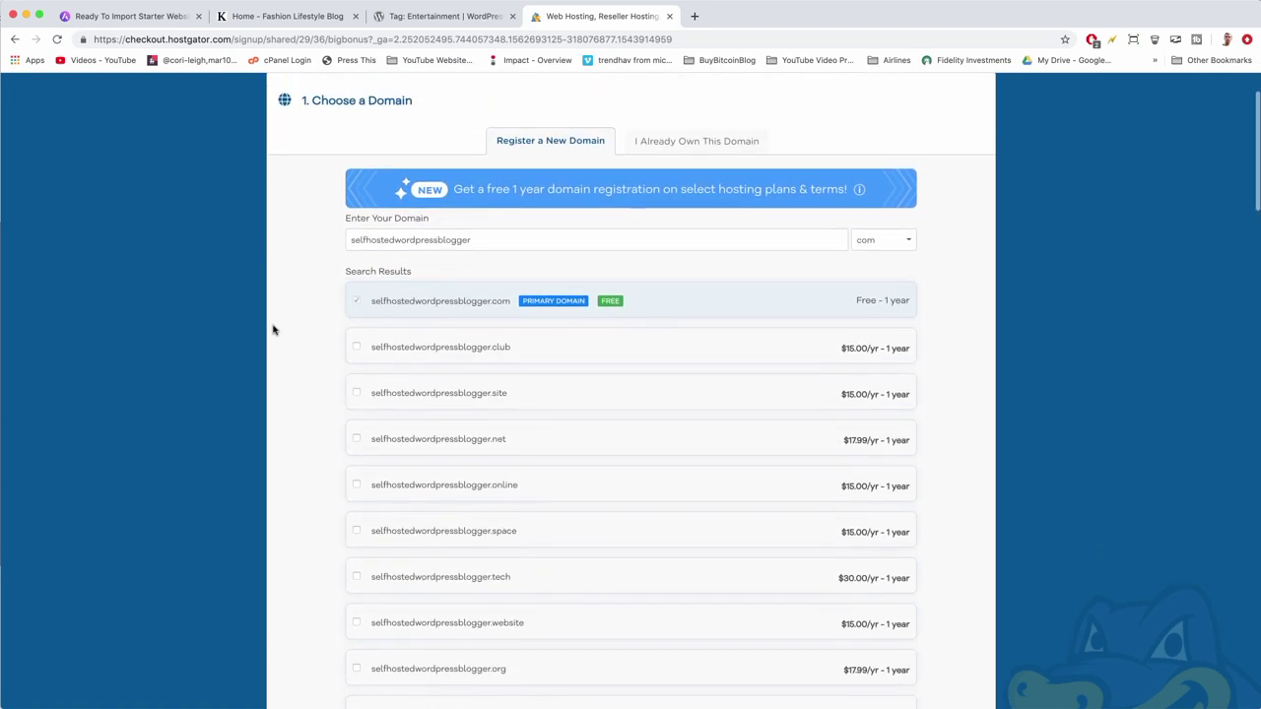
{"action": "scroll", "coordinate": [283, 337], "scroll_direction": "up", "scroll_amount": 1}
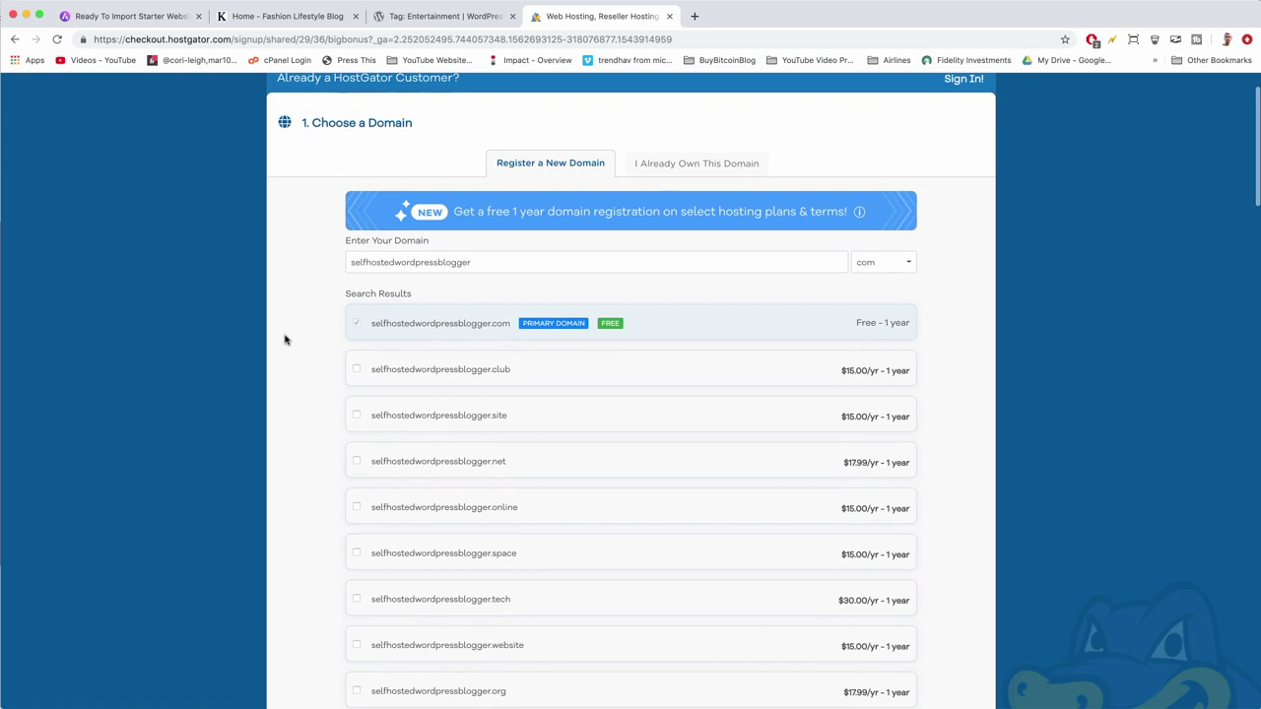
{"action": "scroll", "coordinate": [285, 339], "scroll_direction": "up", "scroll_amount": 3}
{"action": "scroll", "coordinate": [285, 340], "scroll_direction": "down", "scroll_amount": 10}
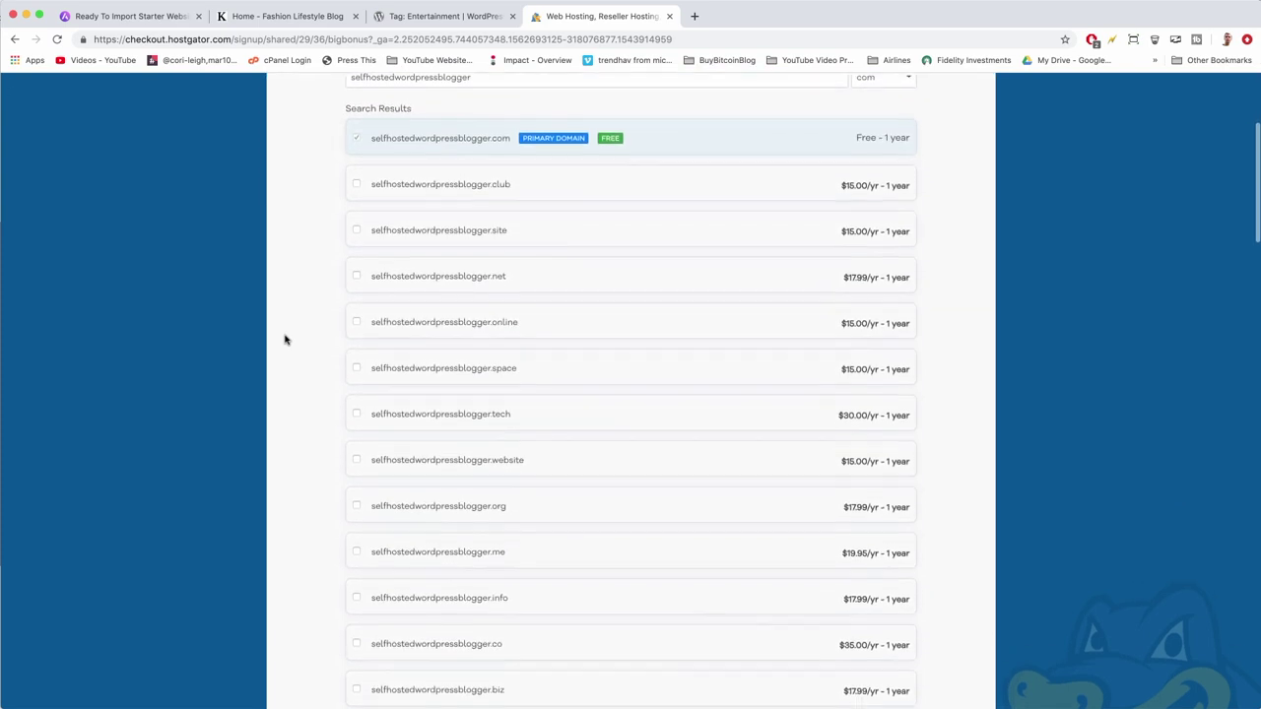
{"action": "scroll", "coordinate": [284, 340], "scroll_direction": "down", "scroll_amount": 4}
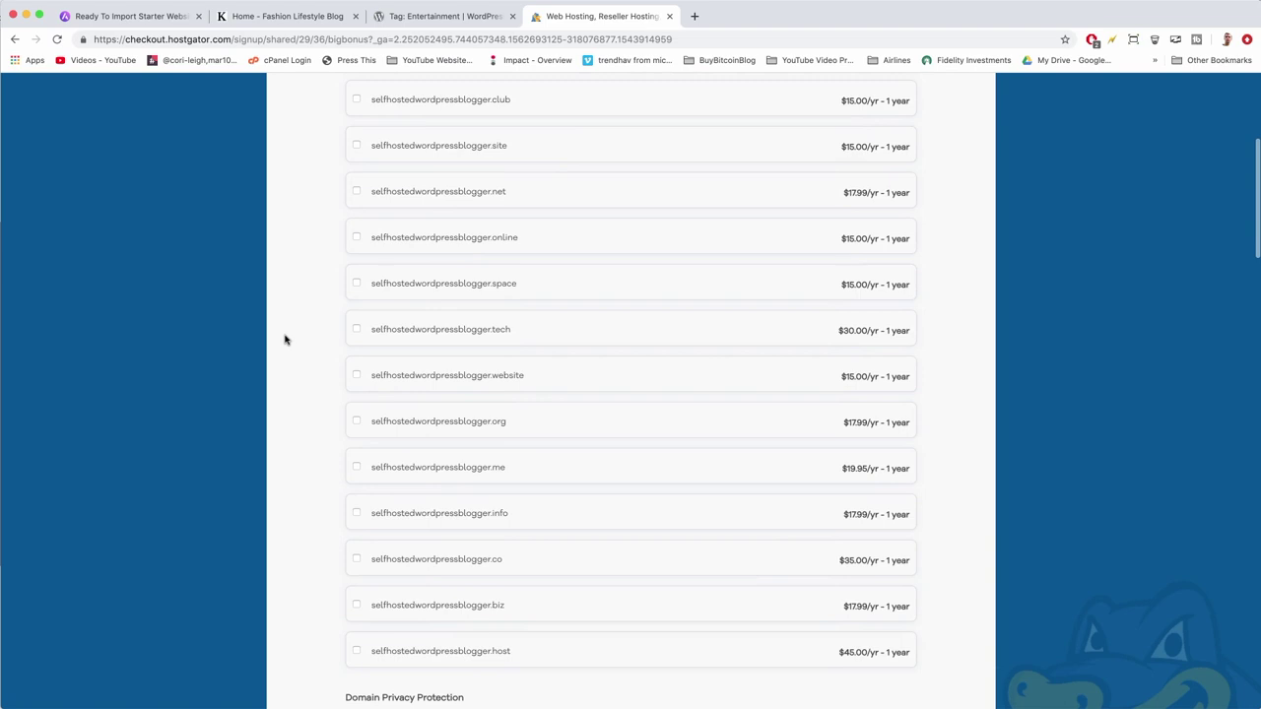
{"action": "scroll", "coordinate": [285, 340], "scroll_direction": "up", "scroll_amount": 8}
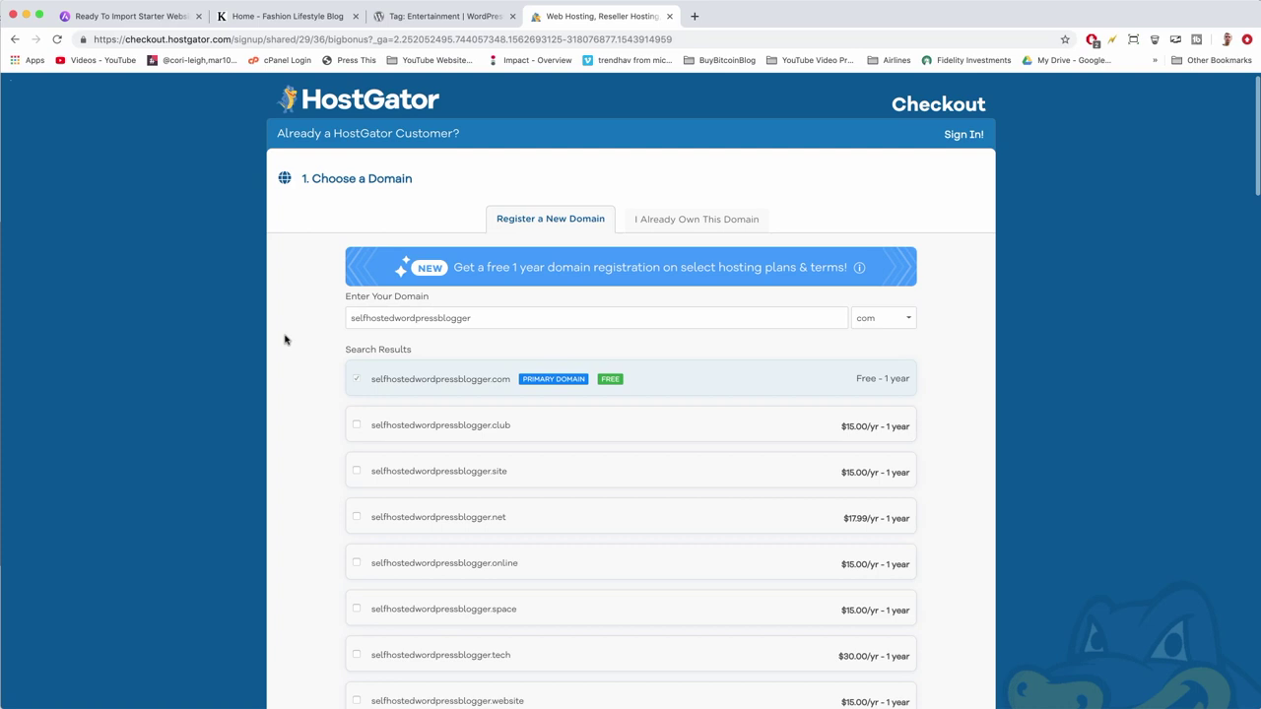
{"action": "scroll", "coordinate": [285, 340], "scroll_direction": "up", "scroll_amount": 1}
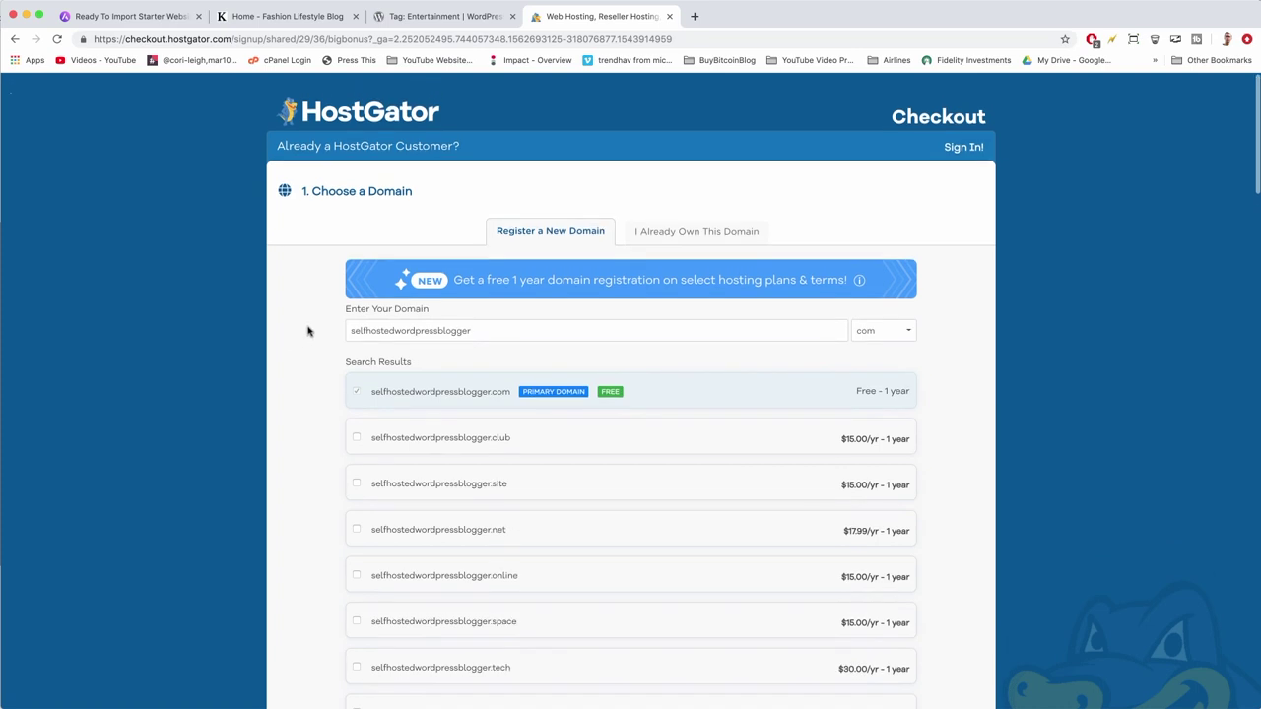
{"action": "scroll", "coordinate": [307, 331], "scroll_direction": "down", "scroll_amount": 3}
{"action": "scroll", "coordinate": [307, 331], "scroll_direction": "down", "scroll_amount": 10}
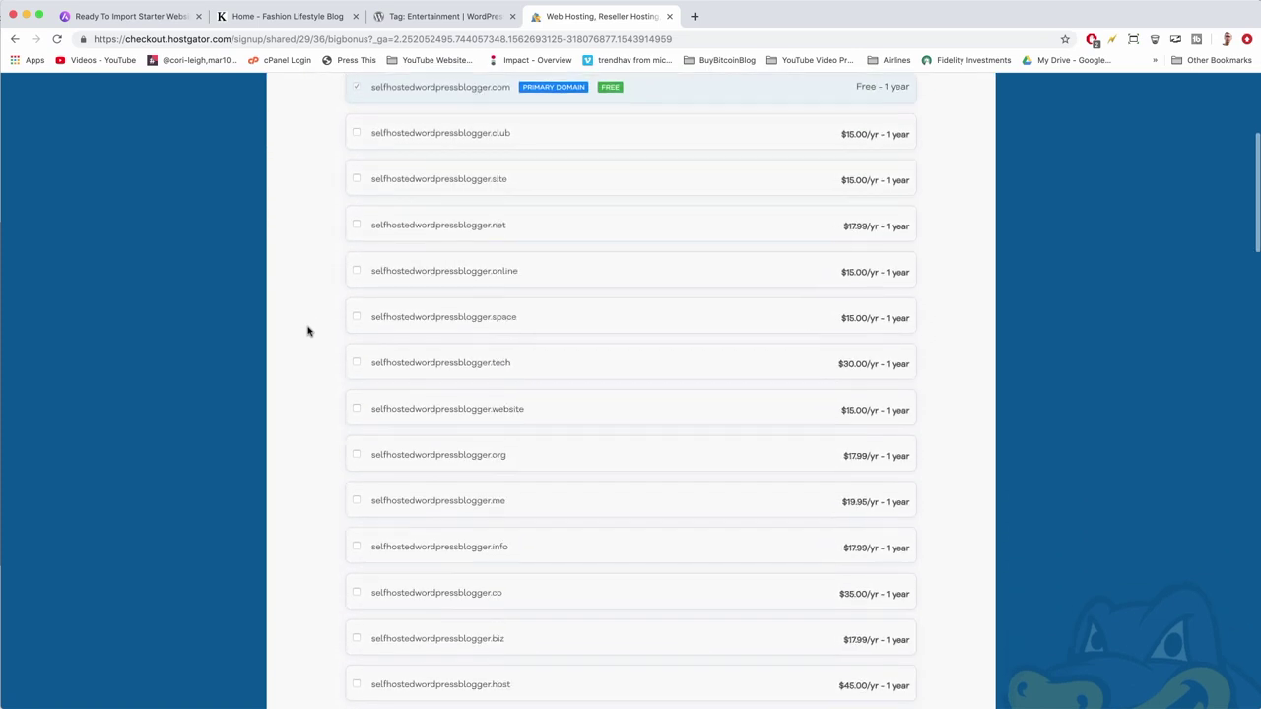
{"action": "scroll", "coordinate": [308, 331], "scroll_direction": "down", "scroll_amount": 3}
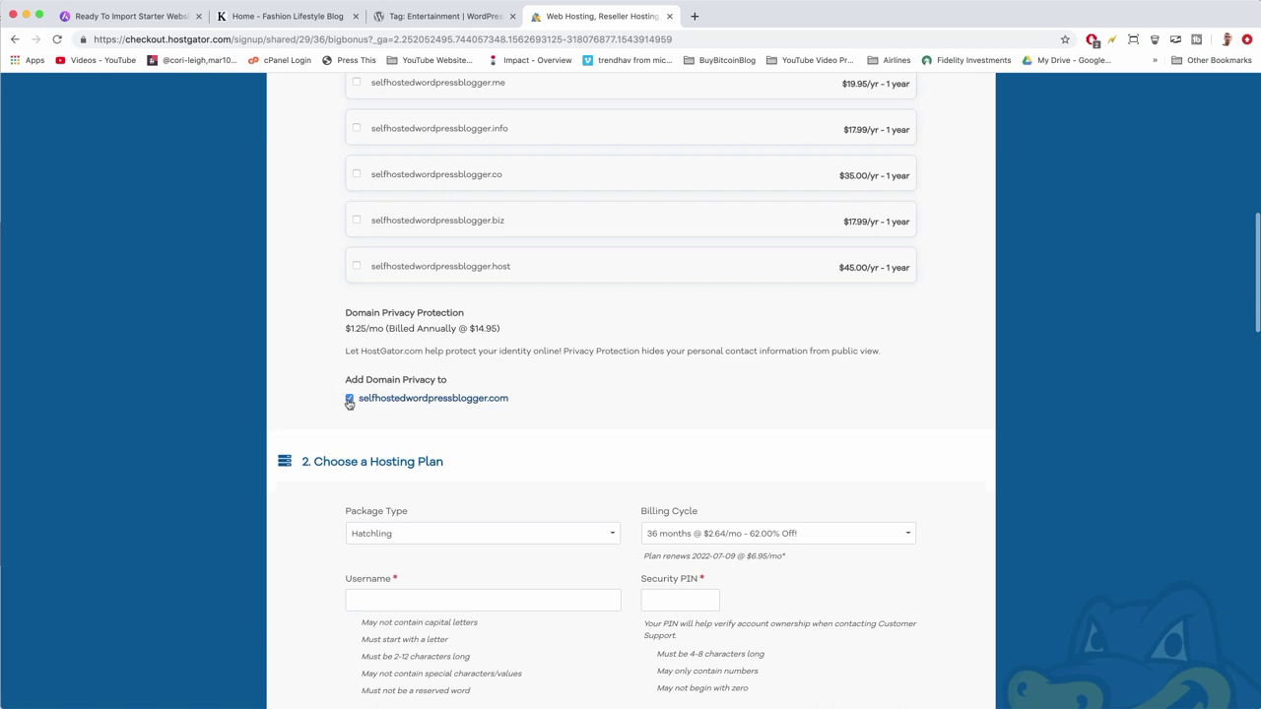
- Remove domain privacy, keep the Hatchling package, and choose the 12-month billing cycle
{"action": "left_click", "coordinate": [348, 400]}
{"action": "scroll", "coordinate": [197, 363], "scroll_direction": "down", "scroll_amount": 5}
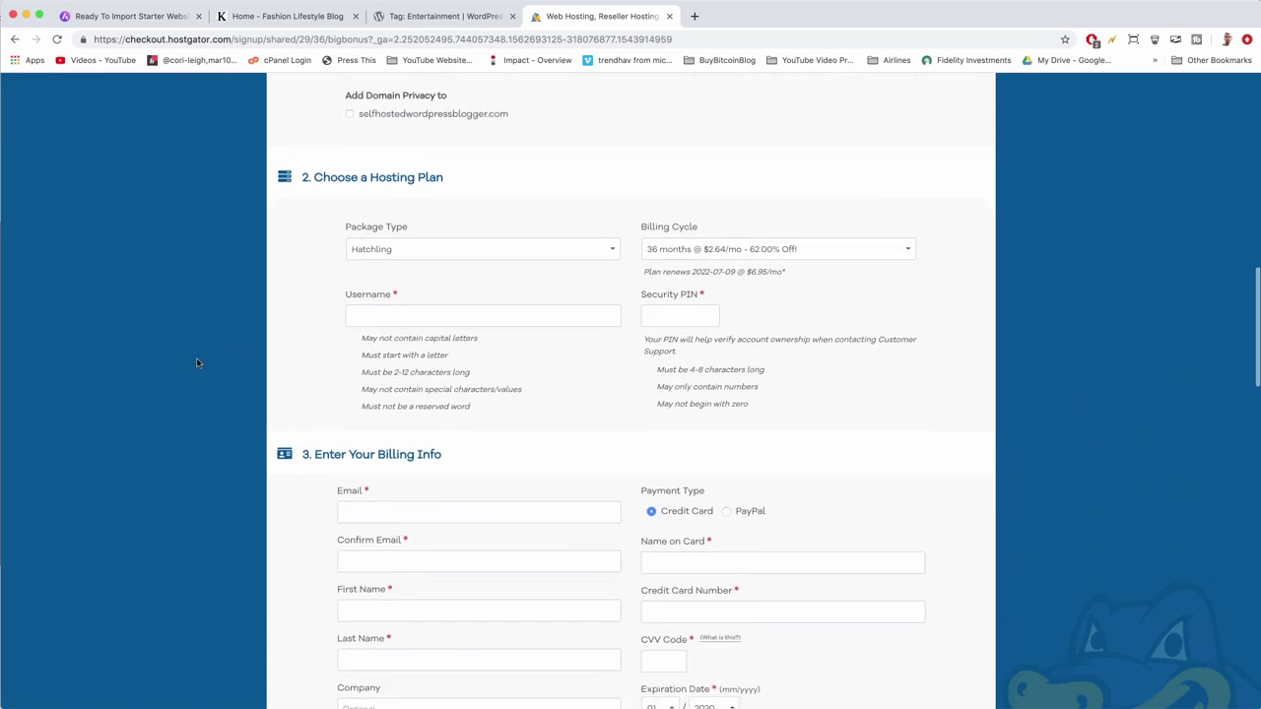
{"action": "scroll", "coordinate": [197, 362], "scroll_direction": "down", "scroll_amount": 1}
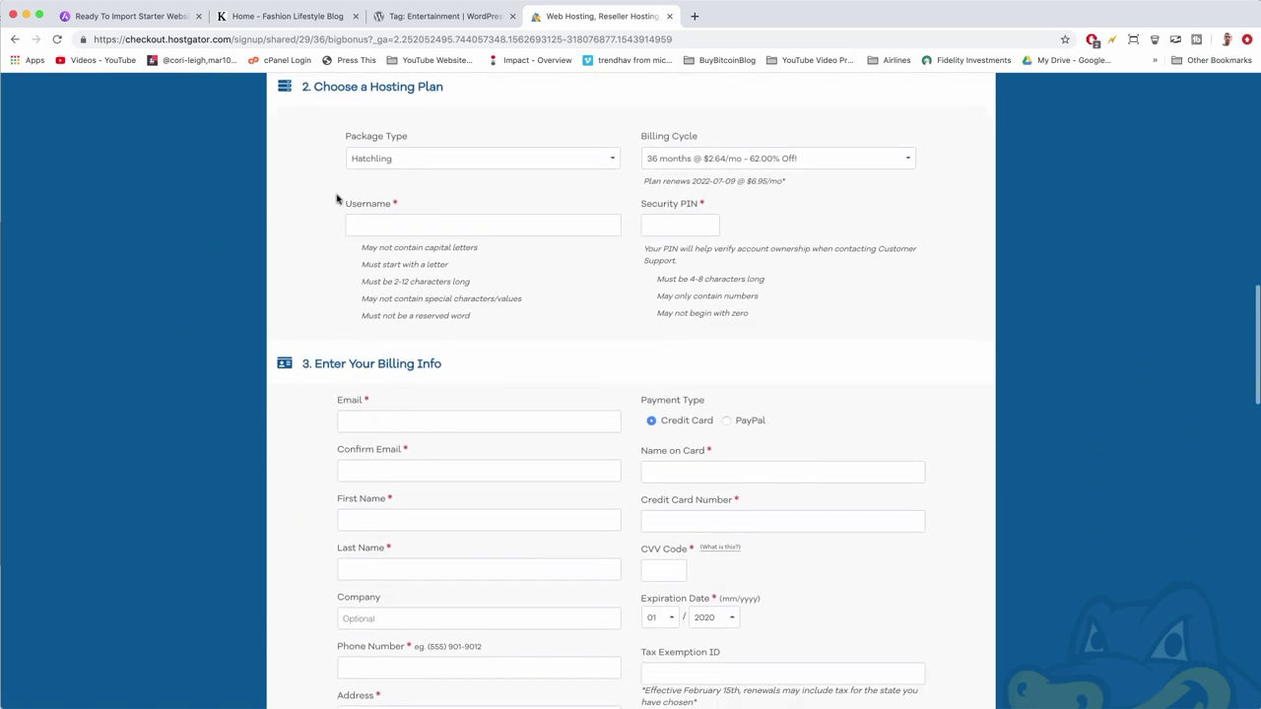
{"action": "left_click", "coordinate": [585, 164]}
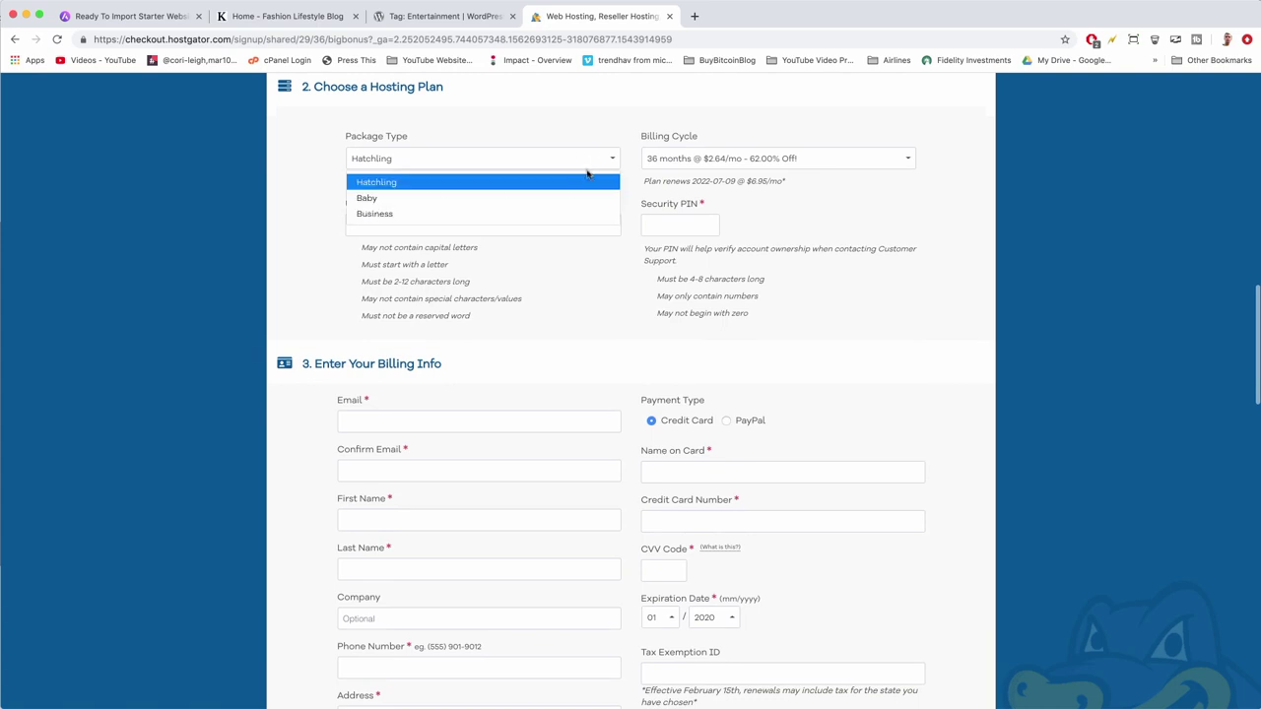
{"action": "left_click", "coordinate": [593, 185]}
{"action": "left_click", "coordinate": [740, 161]}
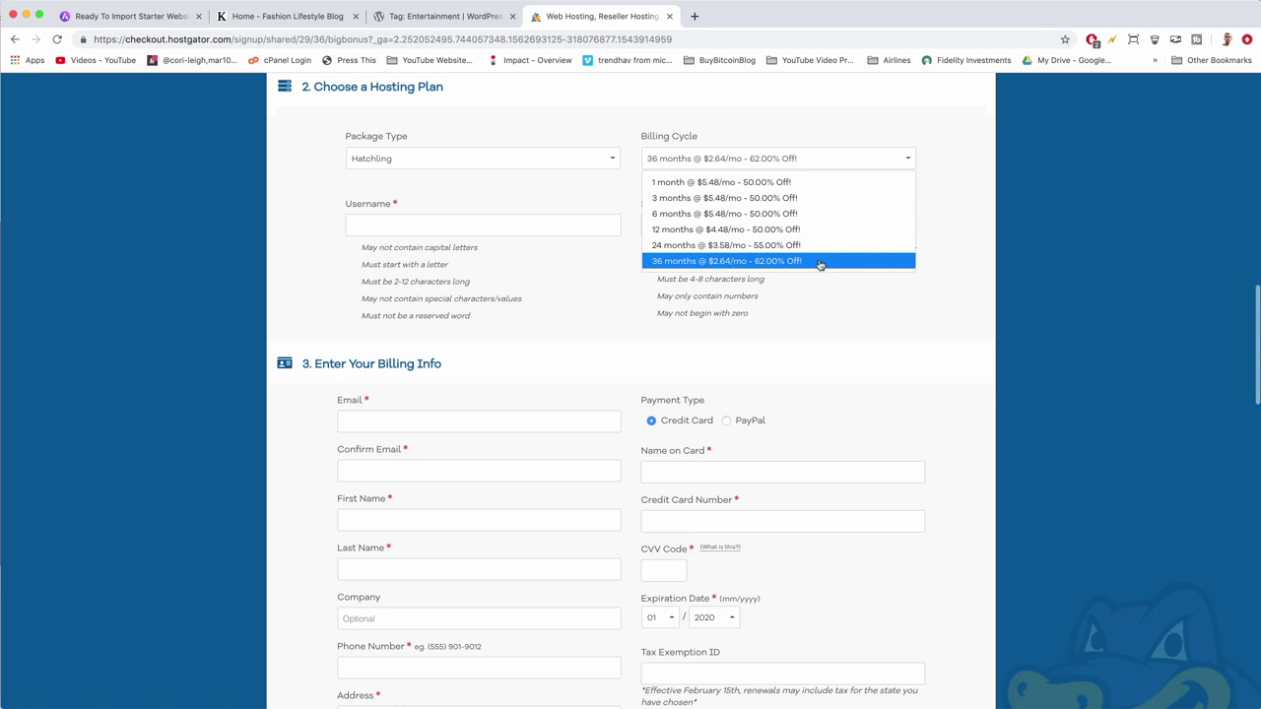
{"action": "left_click", "coordinate": [777, 231]}
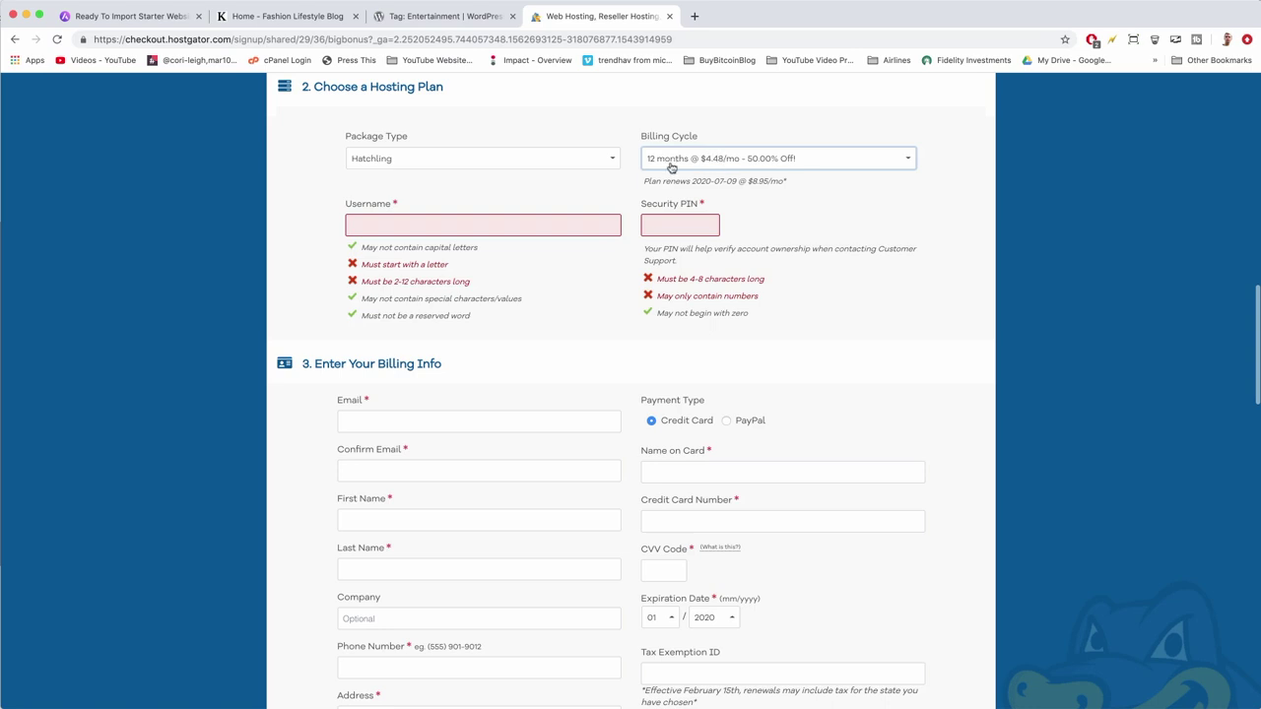
- Enter the account username and the security PIN
{"action": "left_click", "coordinate": [523, 223]}
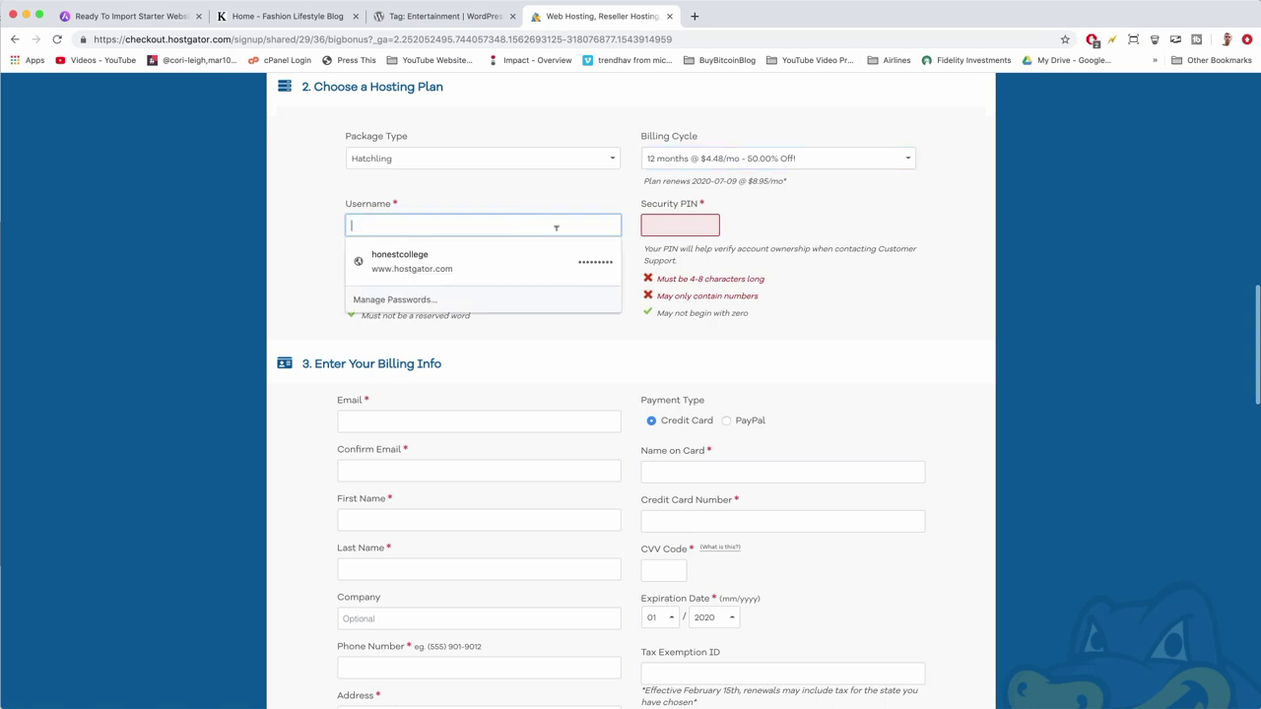
{"action": "type", "text": "gnarayan"}
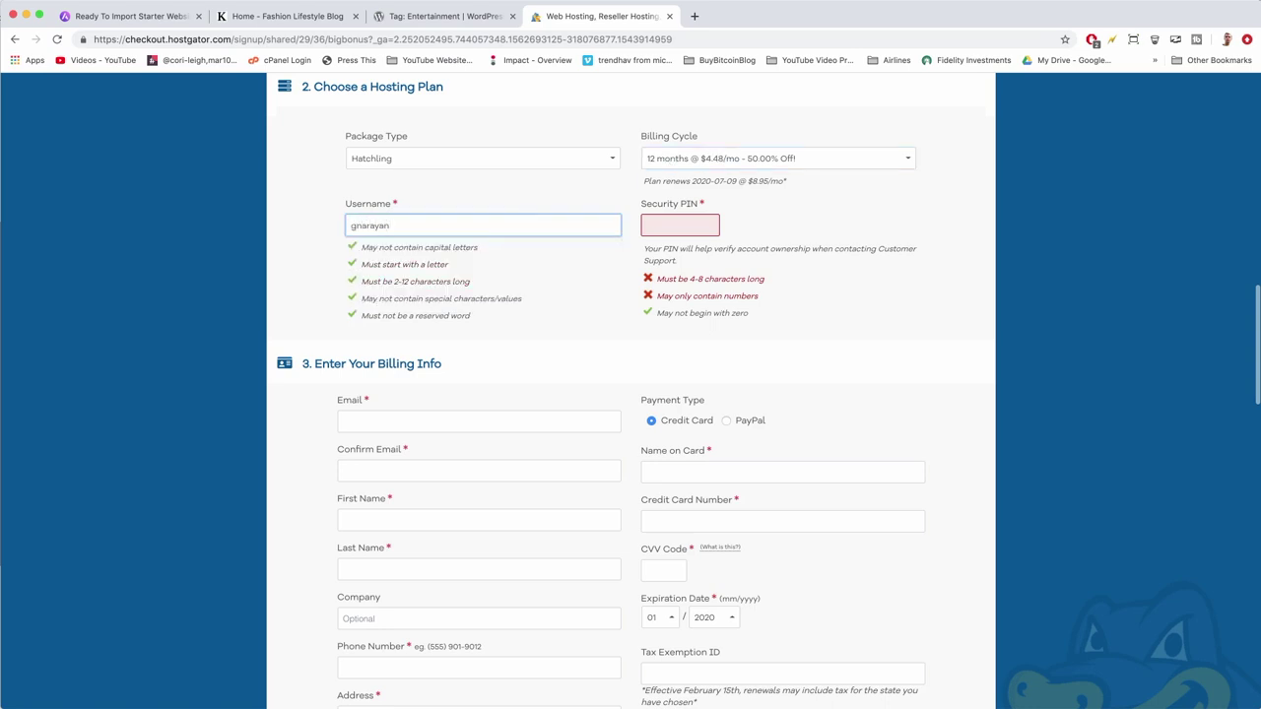
{"action": "left_click", "coordinate": [679, 225]}
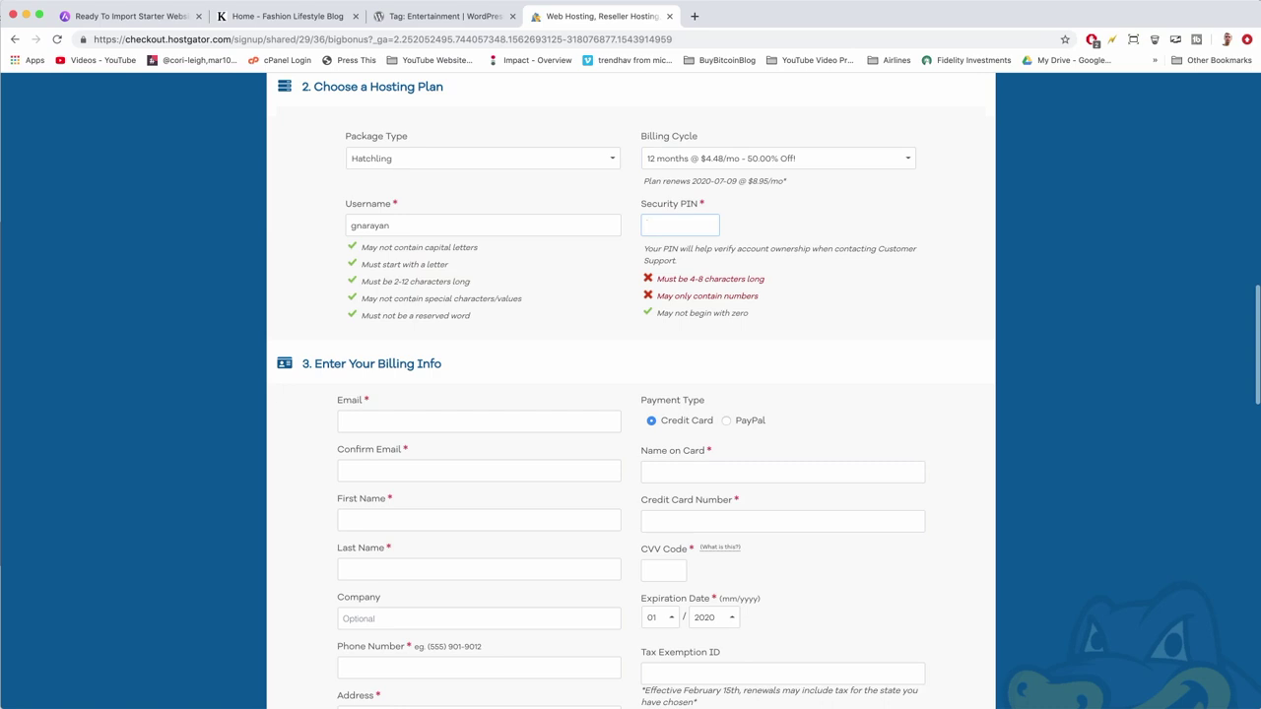
{"action": "scroll", "coordinate": [631, 394], "scroll_direction": "down", "scroll_amount": 4}
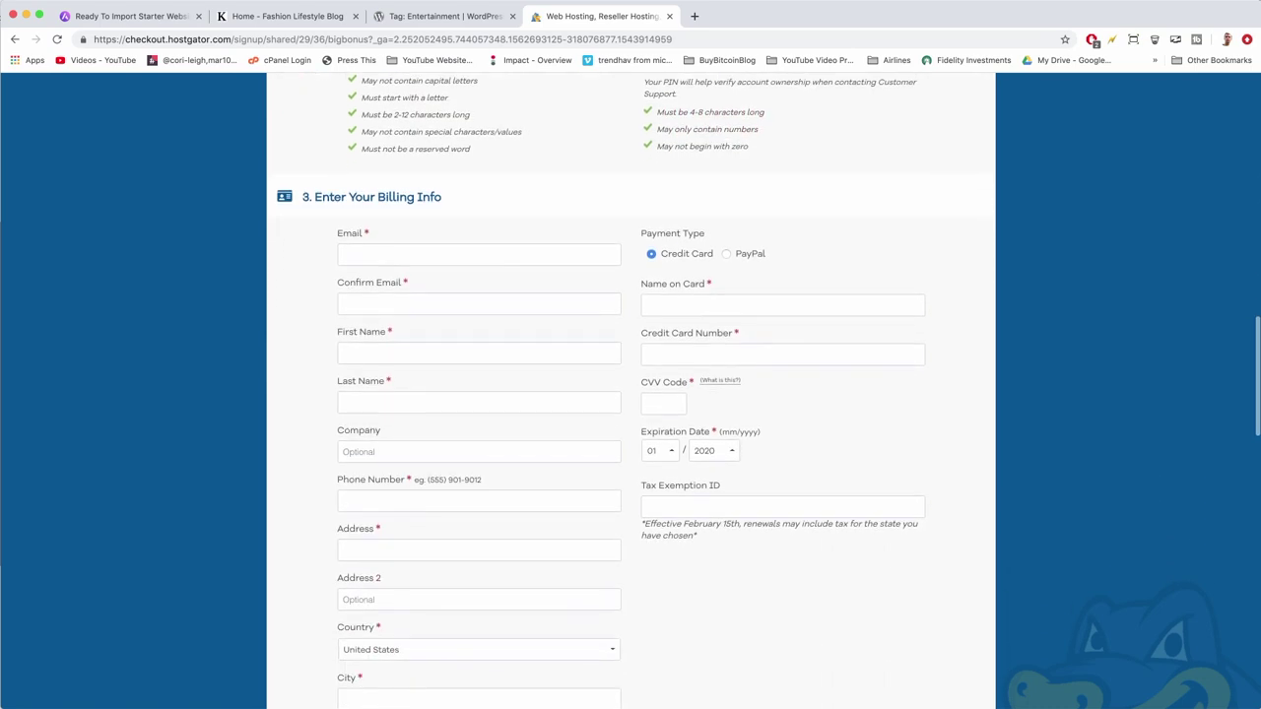
- Enter the contact e-mail address in the billing info form
{"action": "scroll", "coordinate": [630, 394], "scroll_direction": "down", "scroll_amount": 2}
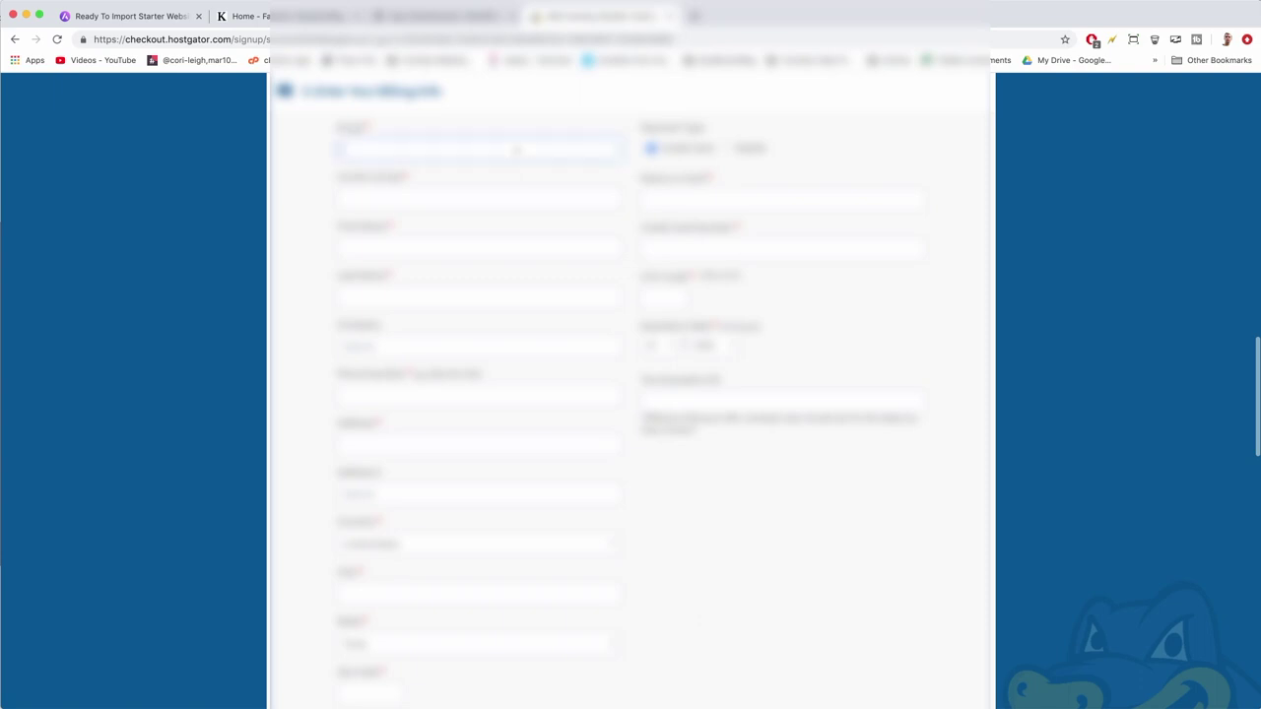
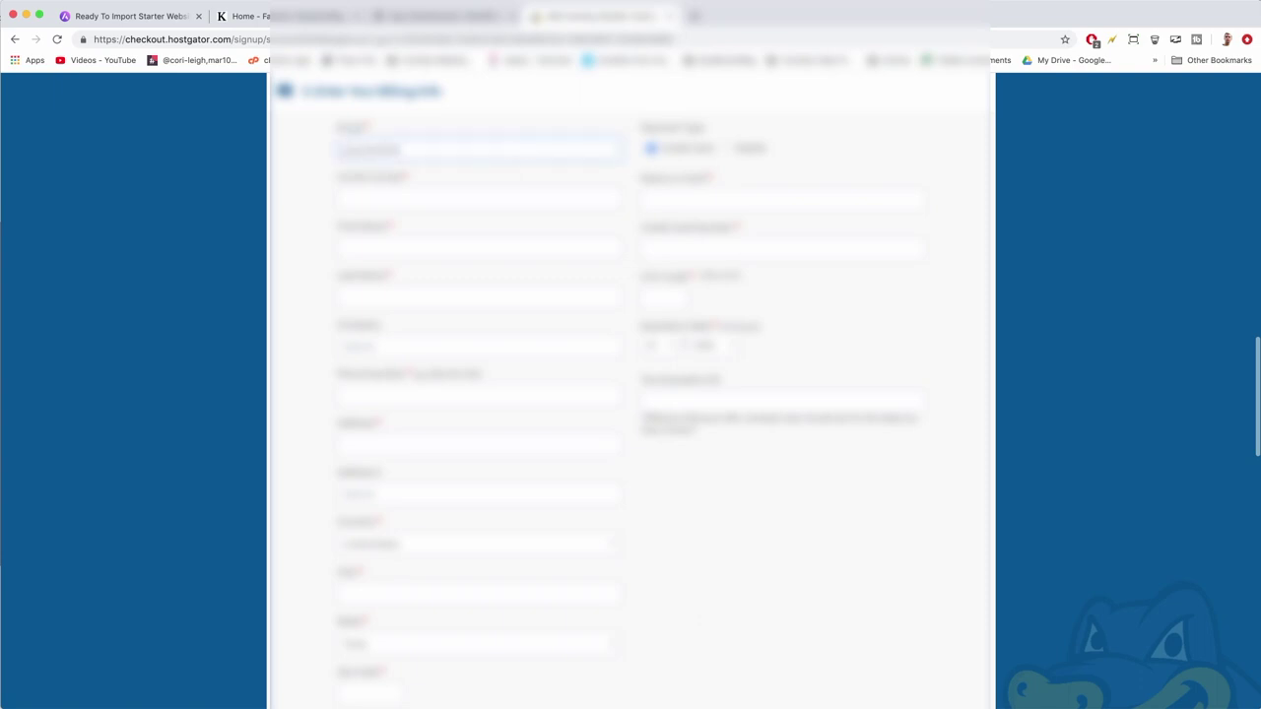
{"action": "key", "text": "Tab"}
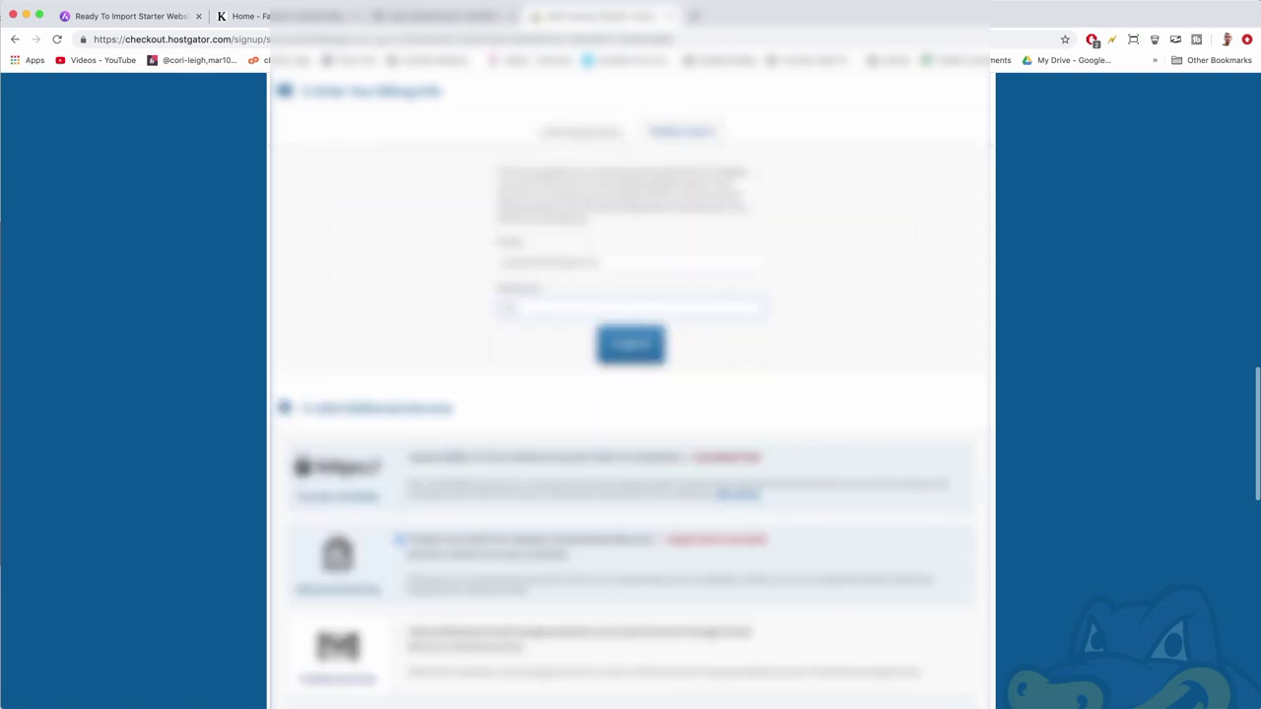
{"action": "left_click", "coordinate": [581, 128]}
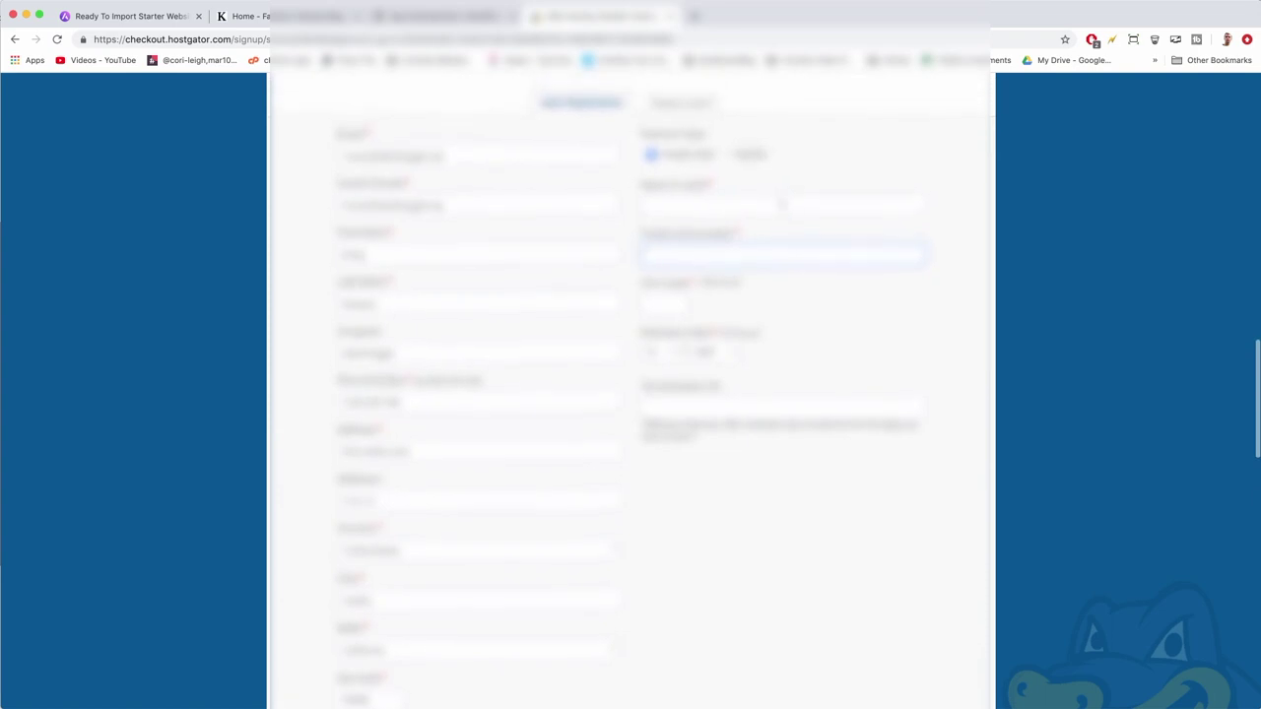
{"action": "scroll", "coordinate": [782, 204], "scroll_direction": "down", "scroll_amount": 1}
{"action": "scroll", "coordinate": [782, 211], "scroll_direction": "up", "scroll_amount": 1}
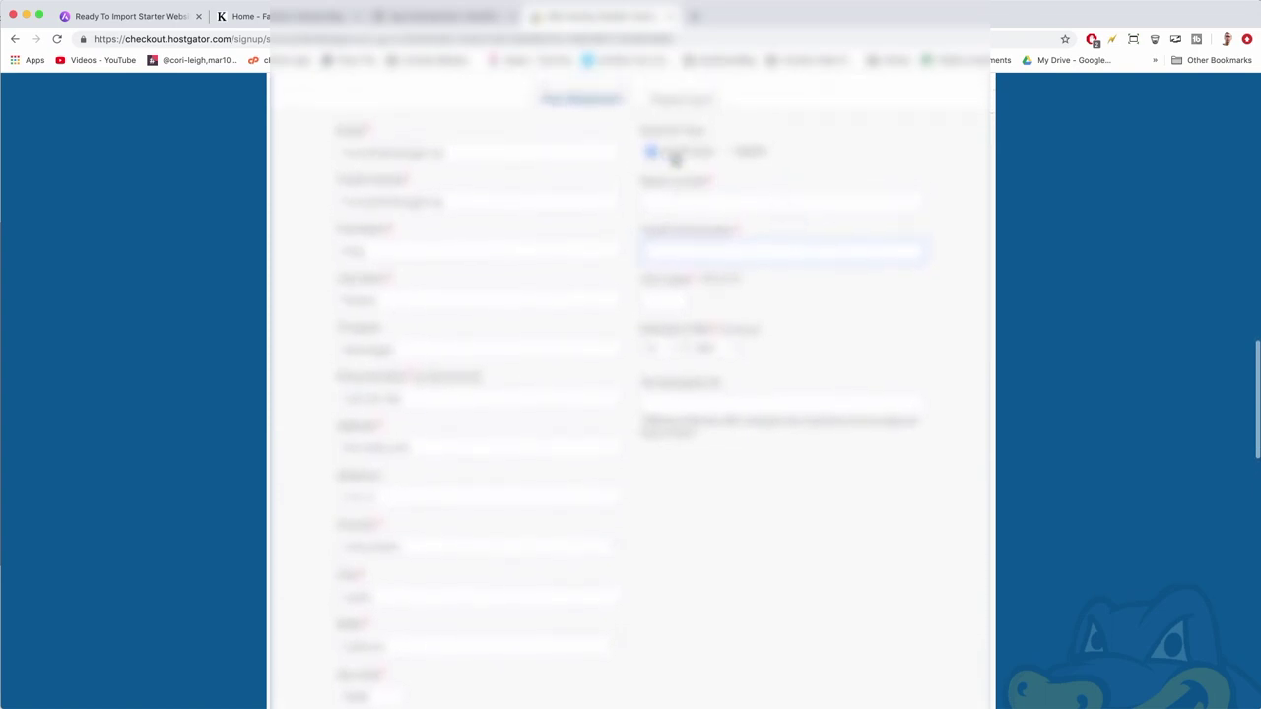
- Autofill the saved payment card details and scroll down to additional services
{"action": "left_click", "coordinate": [717, 193]}
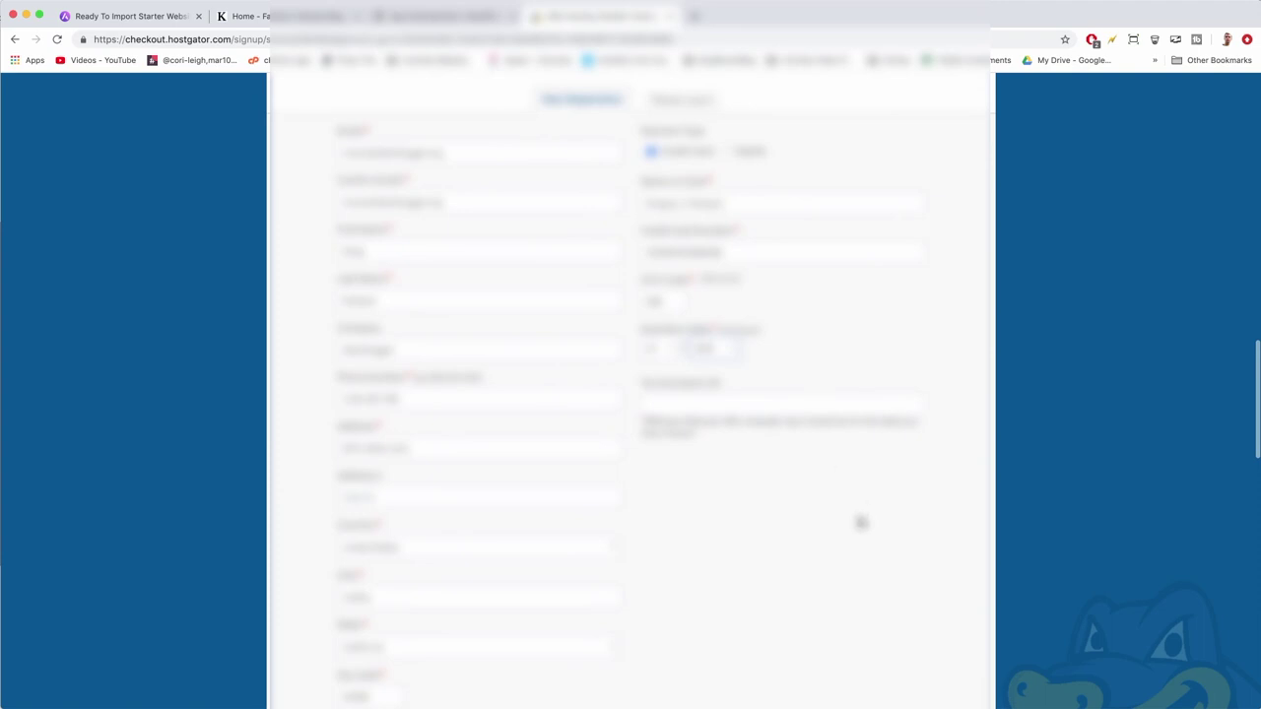
{"action": "scroll", "coordinate": [860, 522], "scroll_direction": "down", "scroll_amount": 5}
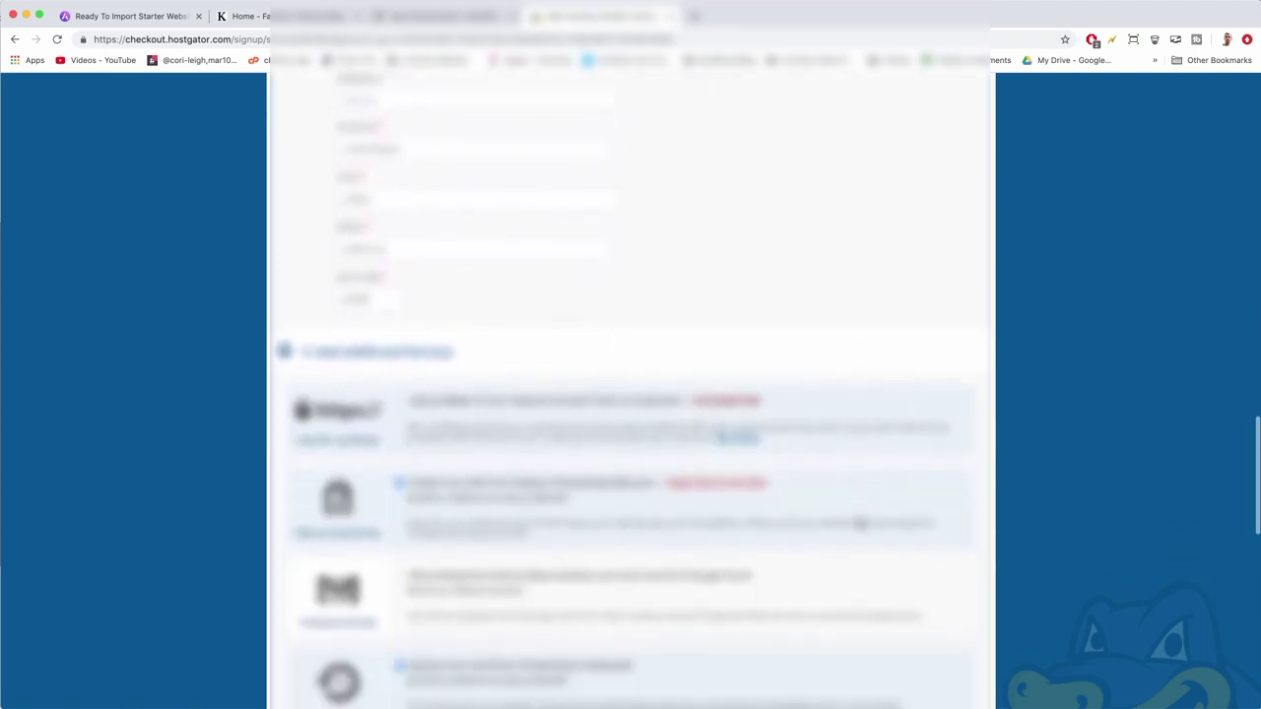
{"action": "scroll", "coordinate": [860, 522], "scroll_direction": "down", "scroll_amount": 3}
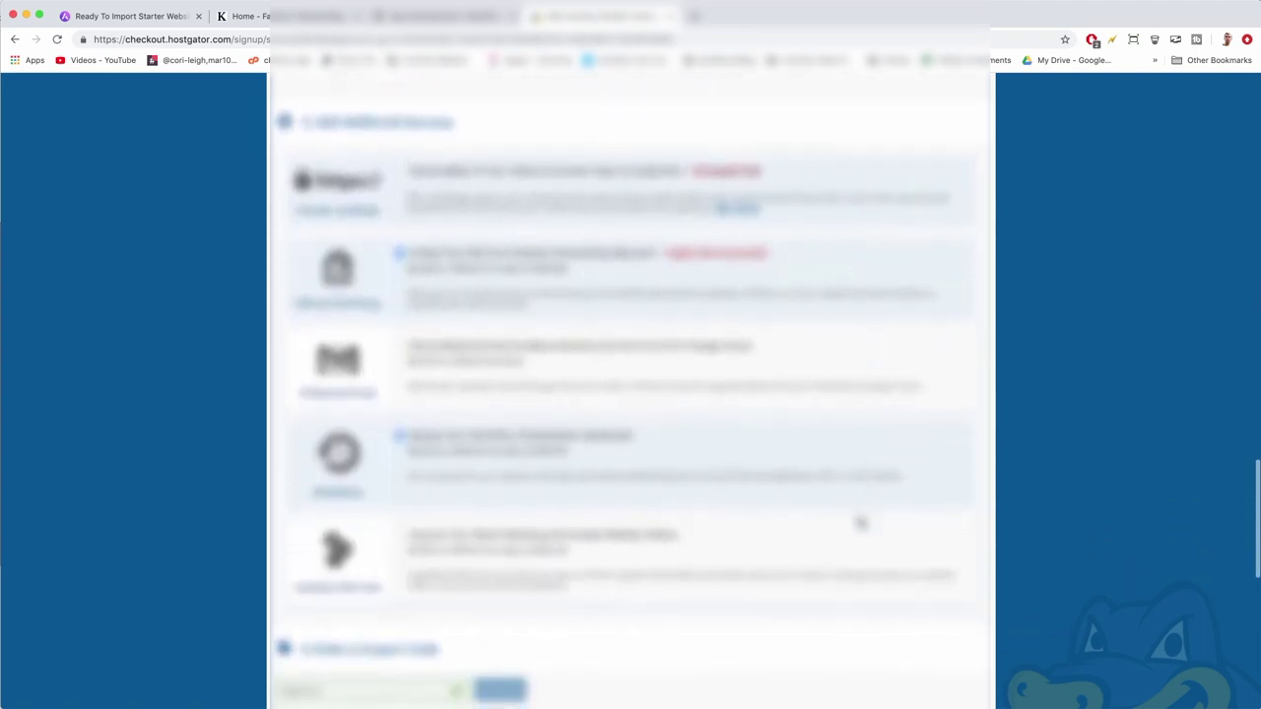
{"action": "scroll", "coordinate": [860, 522], "scroll_direction": "down", "scroll_amount": 1}
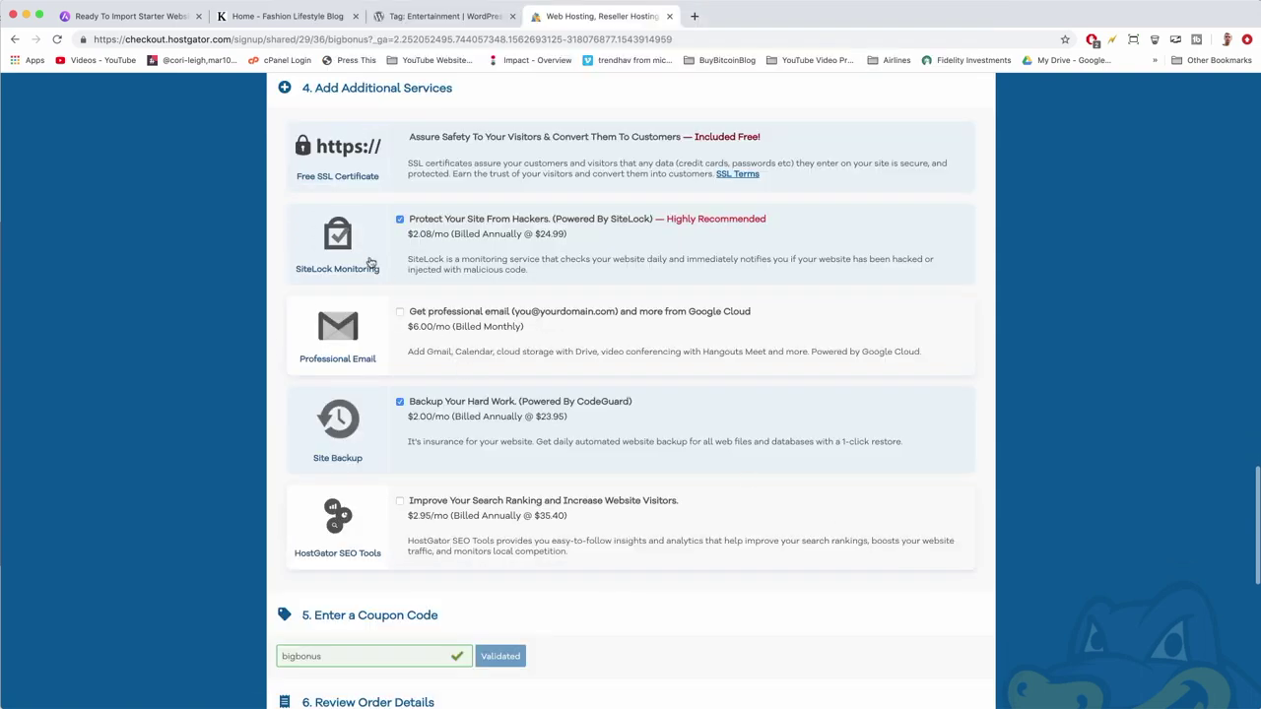
- Remove the SiteLock Monitoring and Site Backup add-ons from the order
{"action": "left_click", "coordinate": [398, 220]}
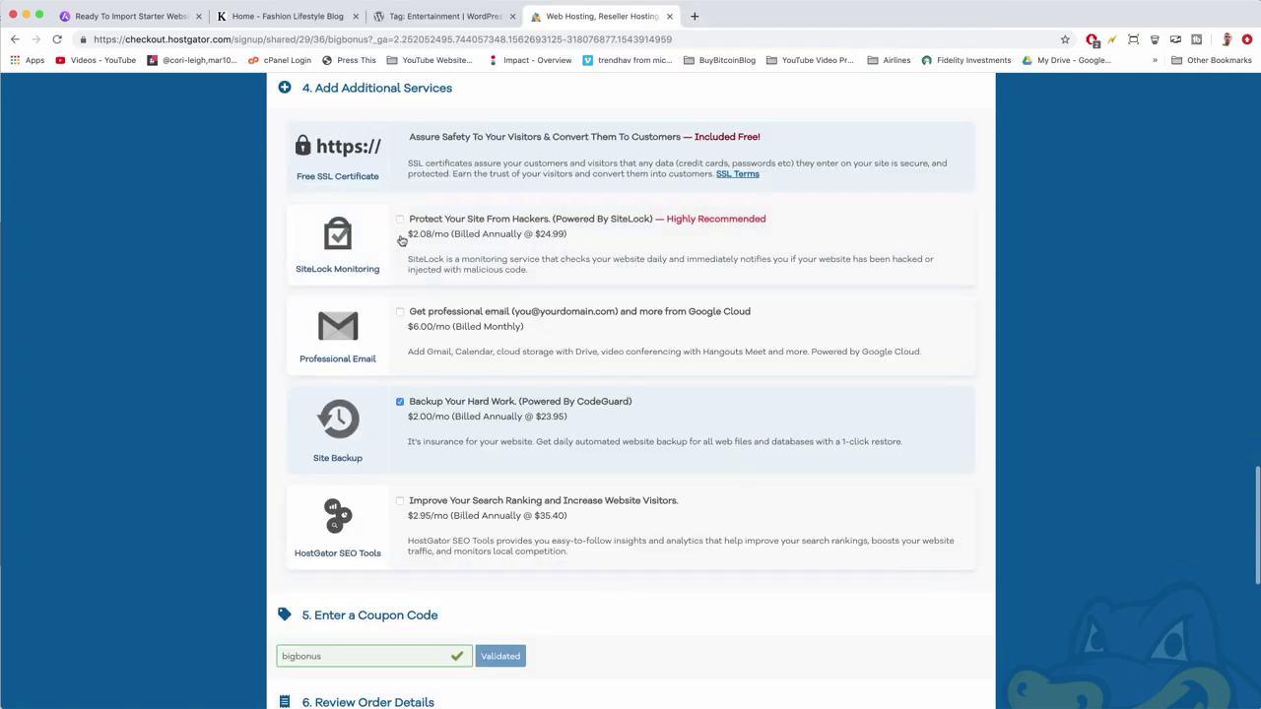
{"action": "left_click", "coordinate": [400, 402]}
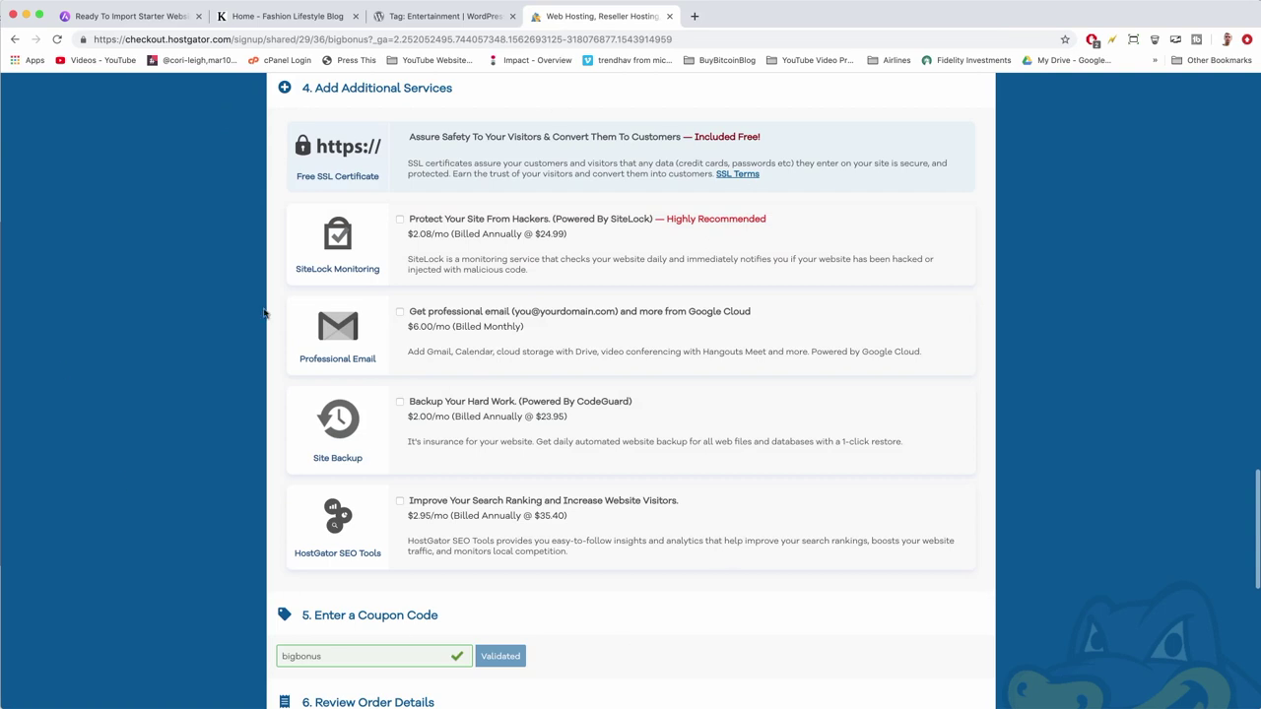
{"action": "scroll", "coordinate": [236, 303], "scroll_direction": "down", "scroll_amount": 5}
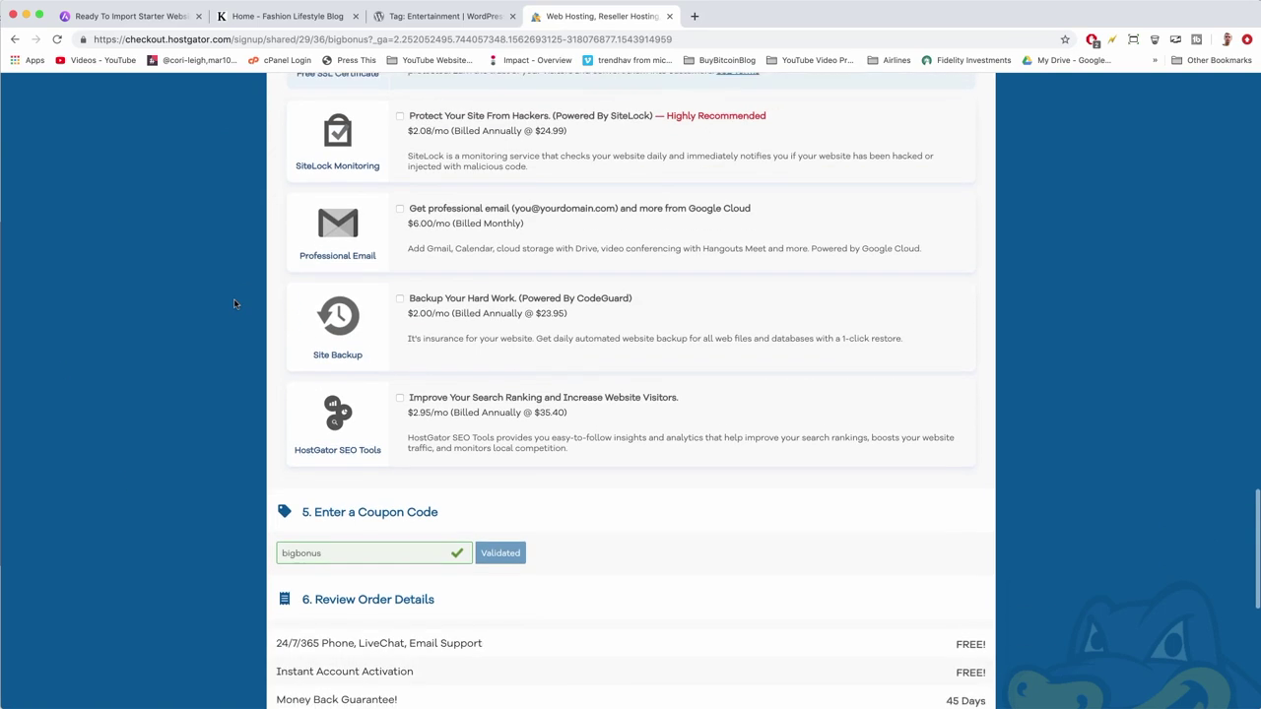
{"action": "scroll", "coordinate": [235, 304], "scroll_direction": "down", "scroll_amount": 3}
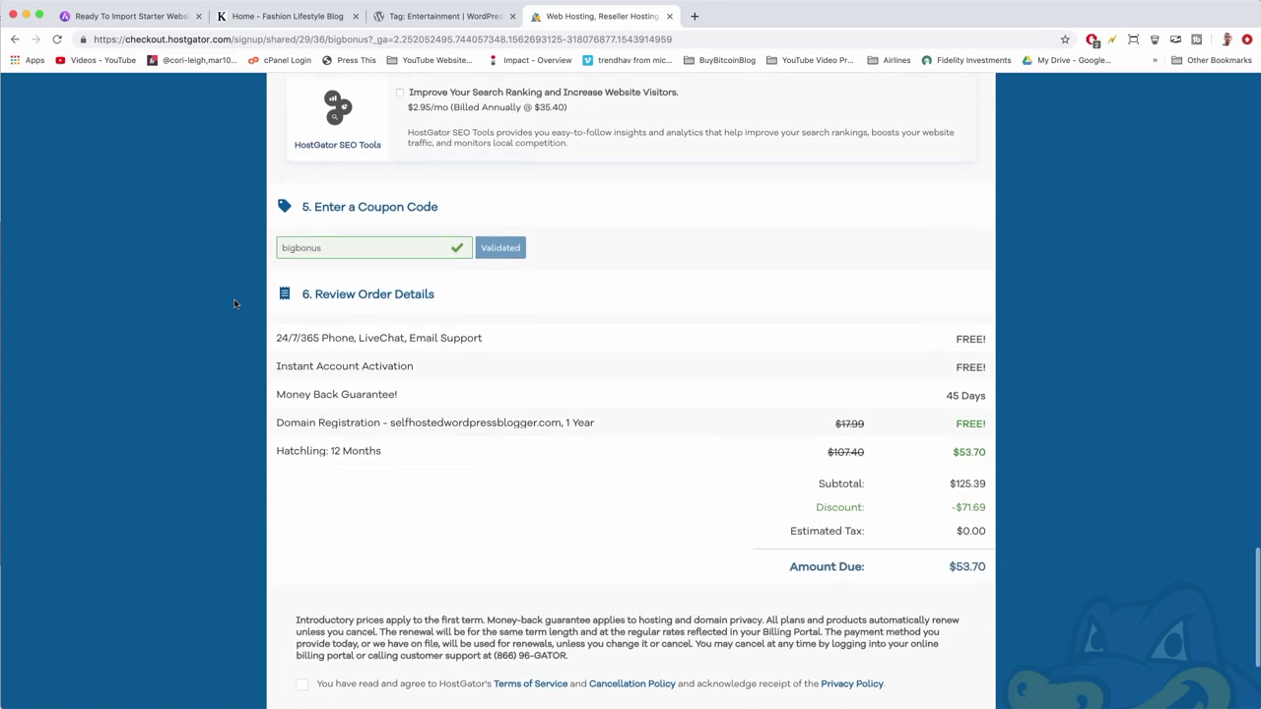
{"action": "scroll", "coordinate": [234, 303], "scroll_direction": "down", "scroll_amount": 2}
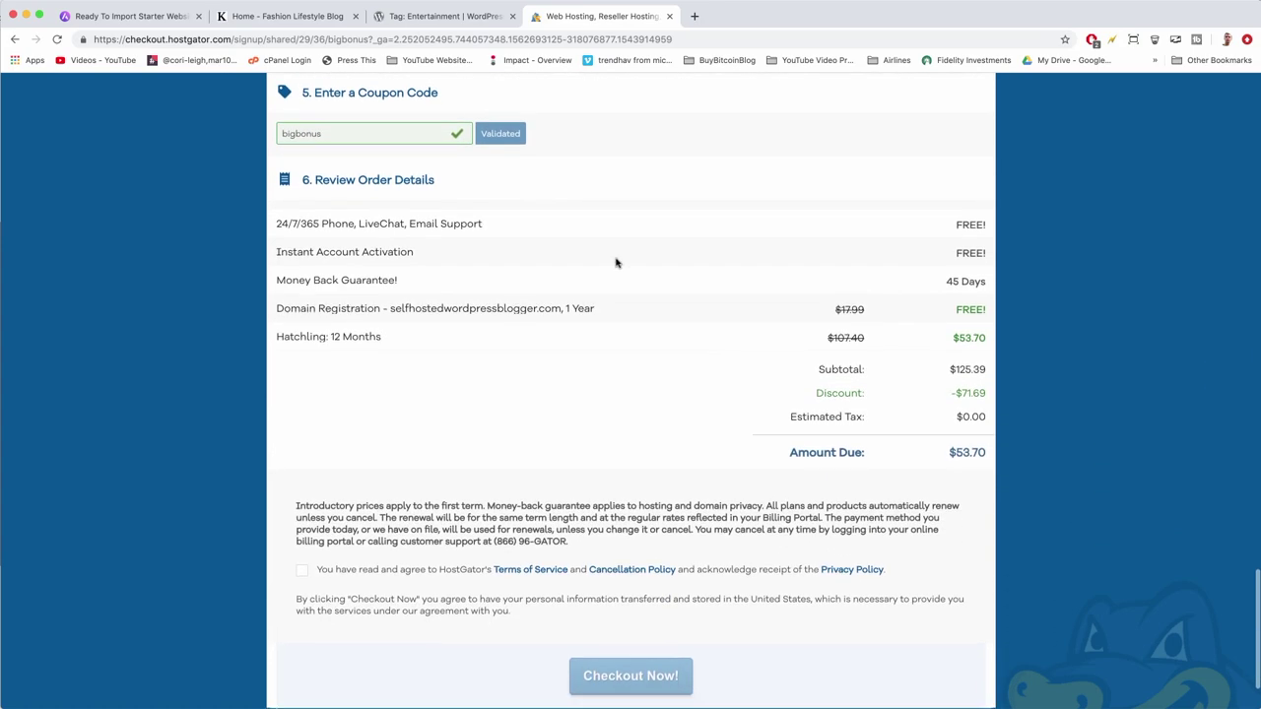
- Check the bigbonus coupon code in the order review section
{"action": "left_click", "coordinate": [340, 133]}
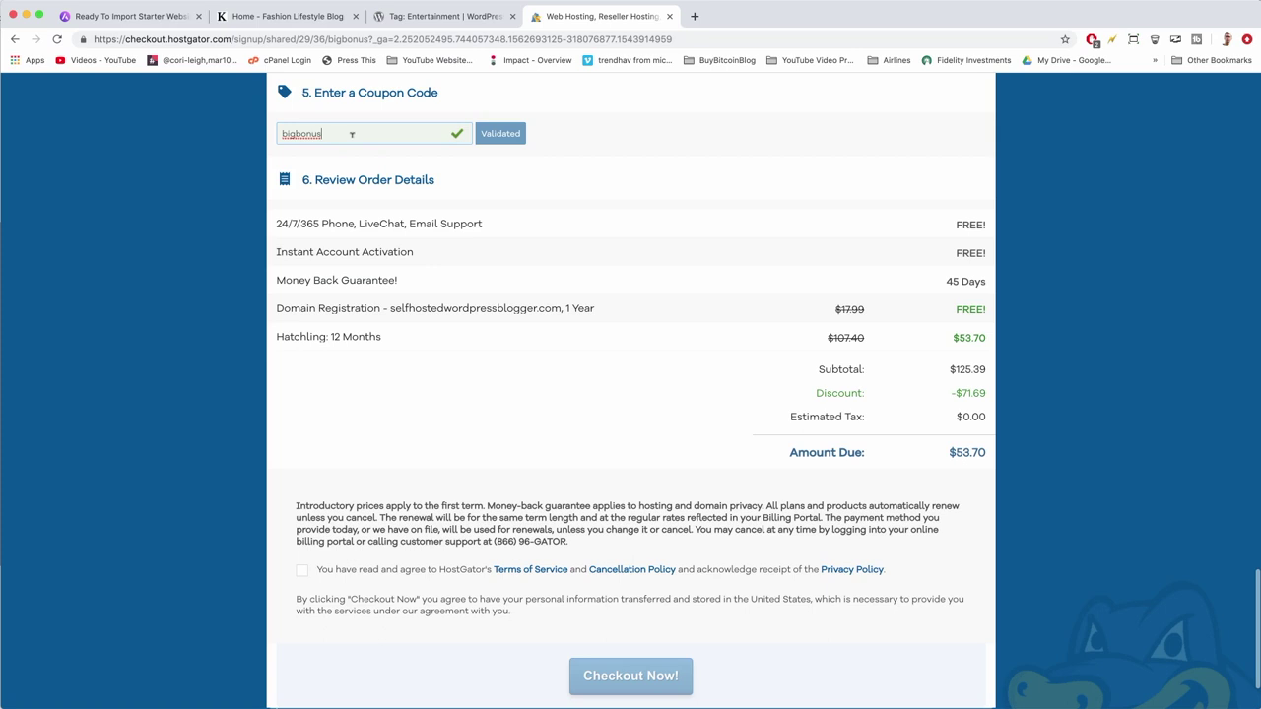
{"action": "left_click_drag", "start_coordinate": [330, 134], "coordinate": [269, 135]}
{"action": "left_click", "coordinate": [331, 129]}
{"action": "left_click", "coordinate": [632, 117]}
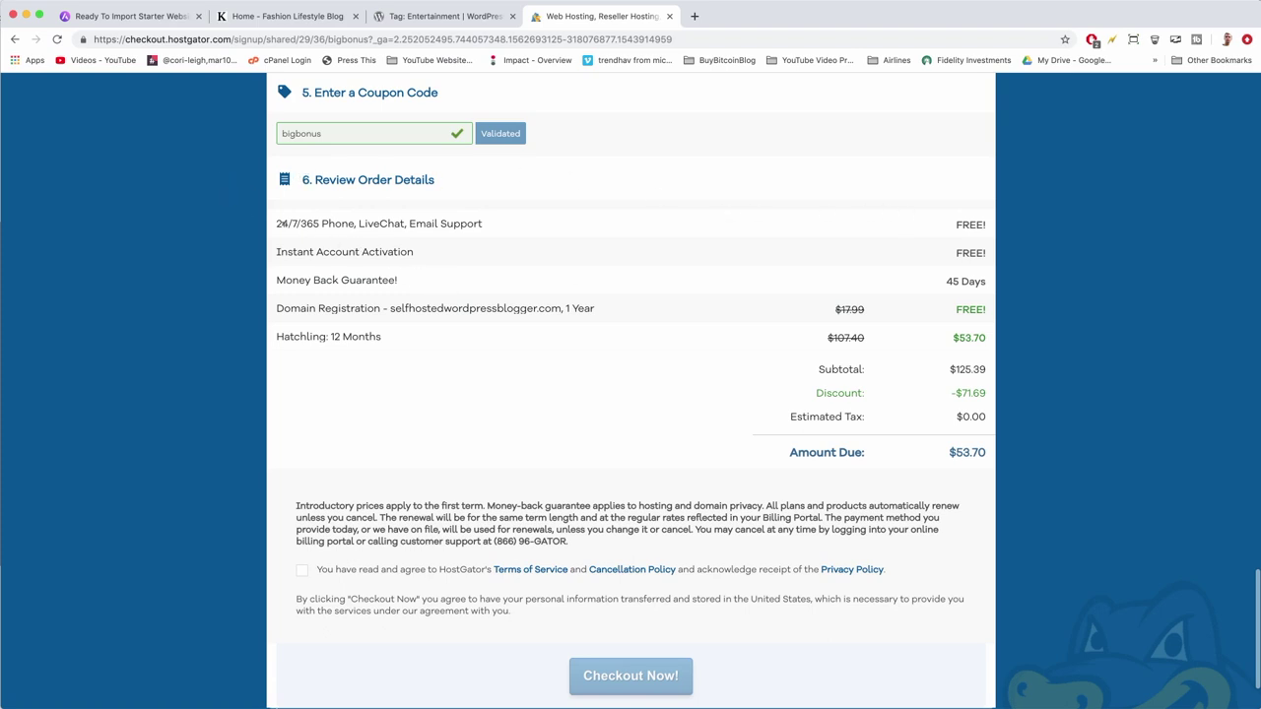
- Review the Hatchling order's features, 1-year term, subtotal, discount, tax and $53.70 amount due
{"action": "left_click_drag", "start_coordinate": [279, 224], "coordinate": [482, 223]}
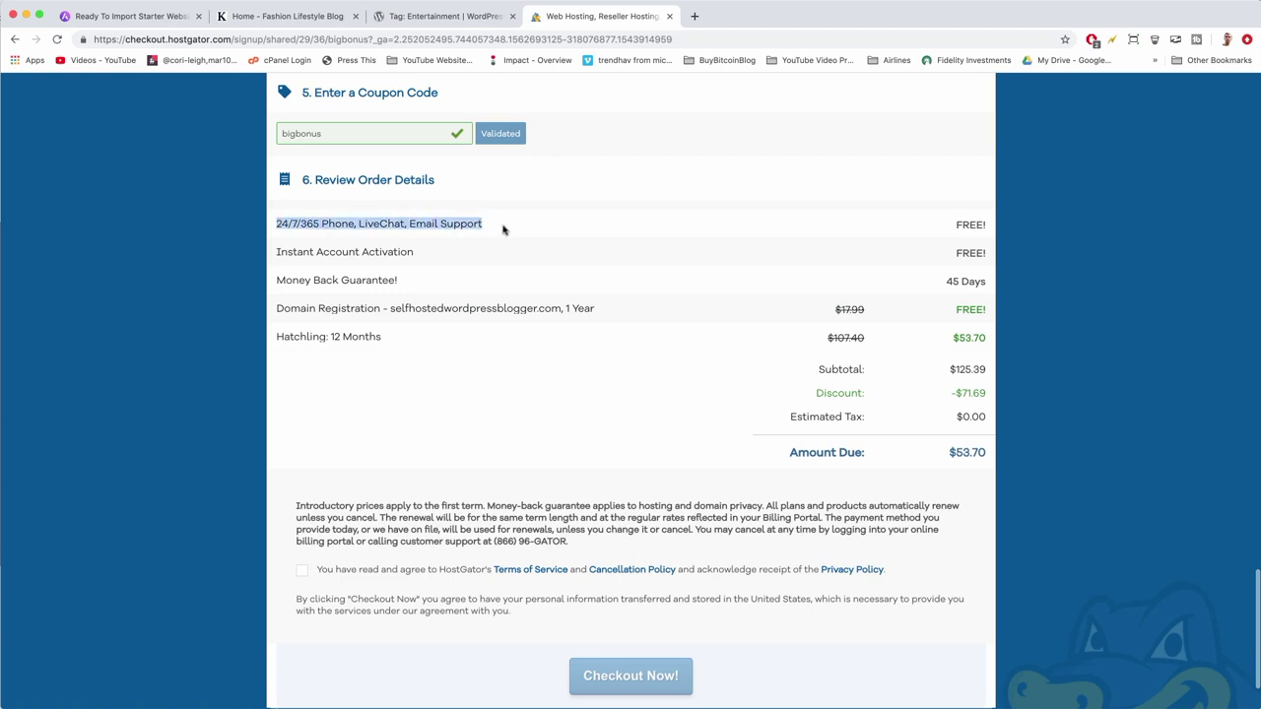
{"action": "left_click_drag", "start_coordinate": [278, 251], "coordinate": [425, 254]}
{"action": "left_click", "coordinate": [308, 251]}
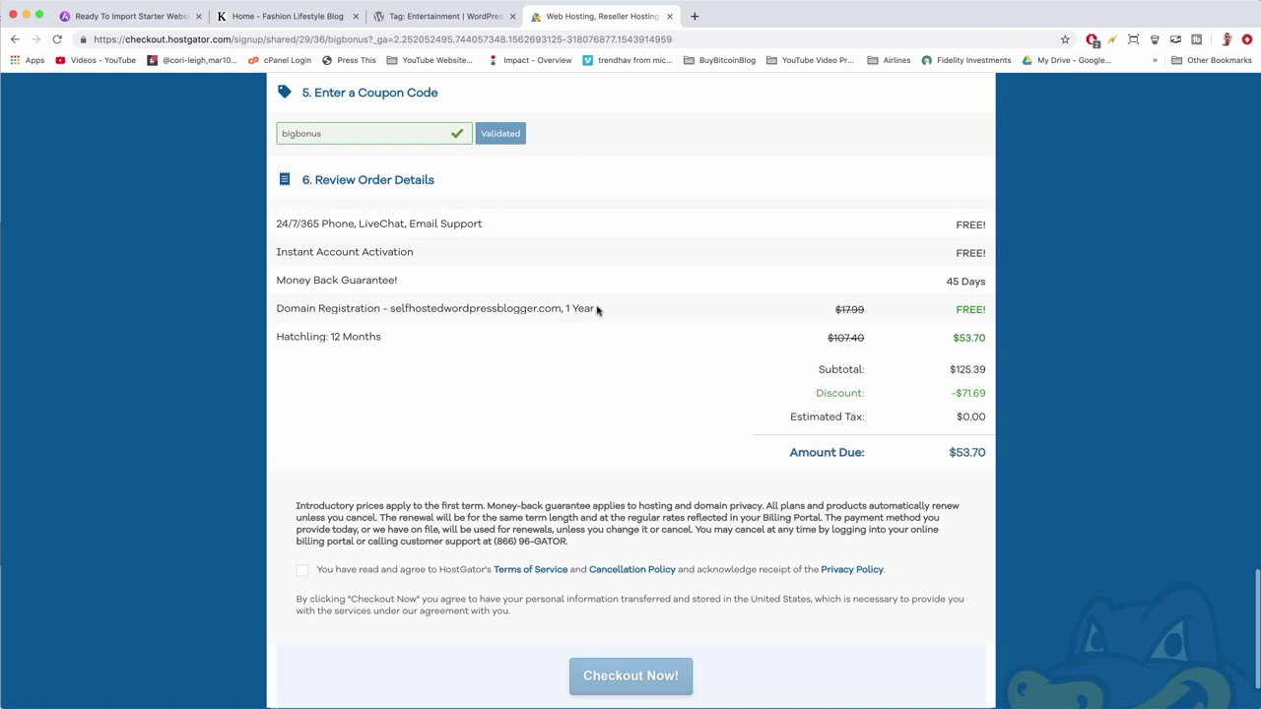
{"action": "left_click_drag", "start_coordinate": [593, 308], "coordinate": [566, 308]}
{"action": "left_click", "coordinate": [581, 308]}
{"action": "mouse_move", "coordinate": [985, 417]}
{"action": "left_mouse_down"}
{"action": "mouse_move", "coordinate": [951, 386]}
{"action": "mouse_move", "coordinate": [856, 349]}
{"action": "mouse_move", "coordinate": [813, 366]}
{"action": "left_mouse_up"}
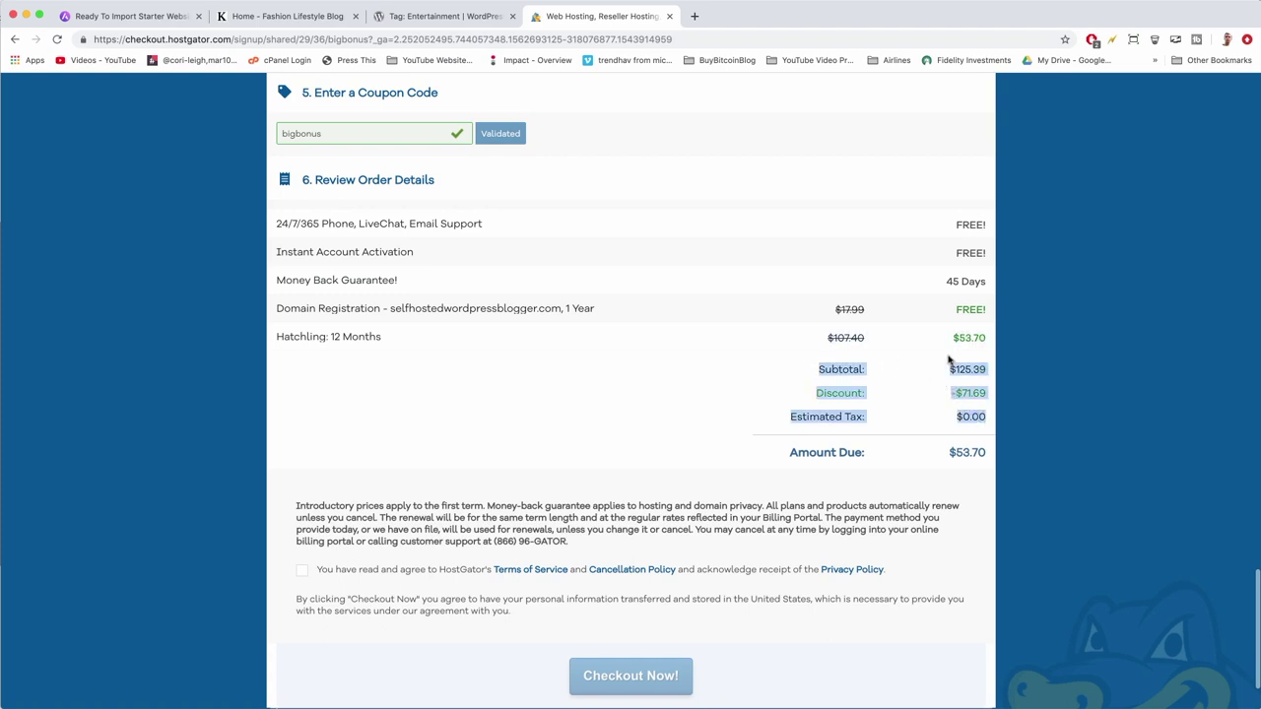
{"action": "left_click_drag", "start_coordinate": [951, 338], "coordinate": [988, 338]}
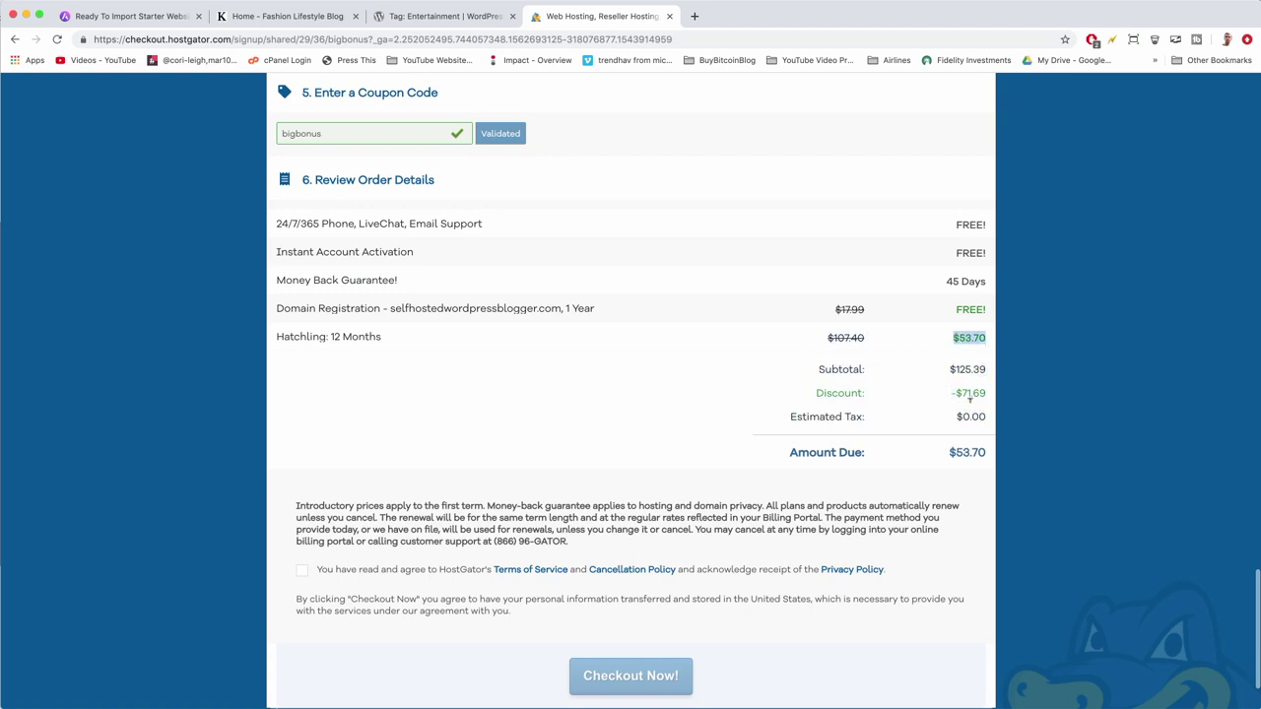
{"action": "left_click_drag", "start_coordinate": [948, 452], "coordinate": [983, 450]}
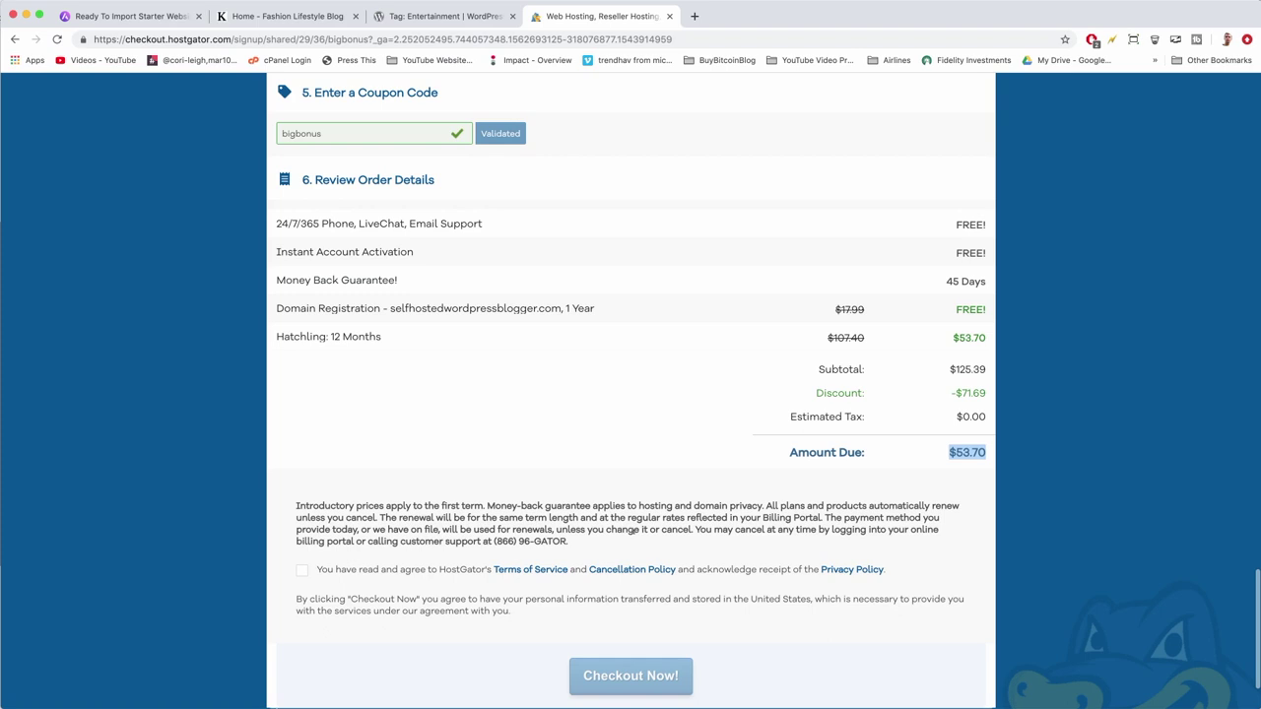
{"action": "left_click", "coordinate": [693, 529]}
- Accept the HostGator terms of service and place the $53.70 hosting order
{"action": "scroll", "coordinate": [693, 529], "scroll_direction": "down", "scroll_amount": 2}
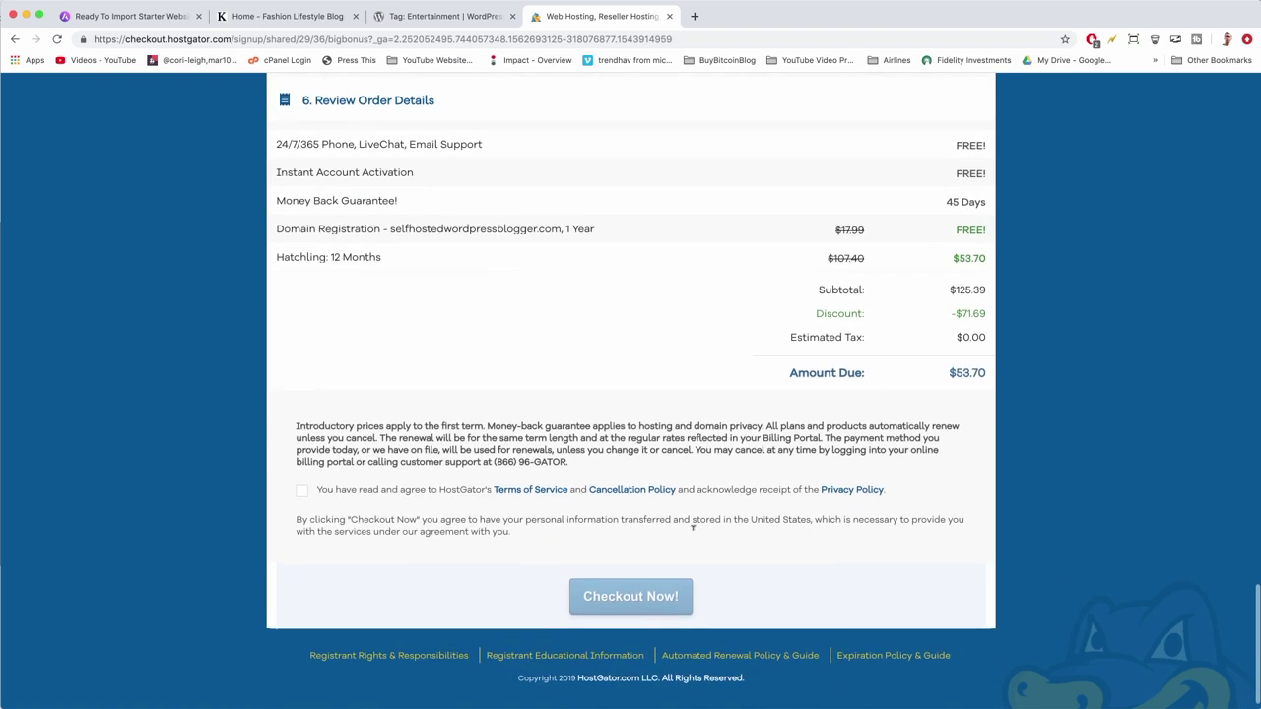
{"action": "left_click", "coordinate": [302, 488]}
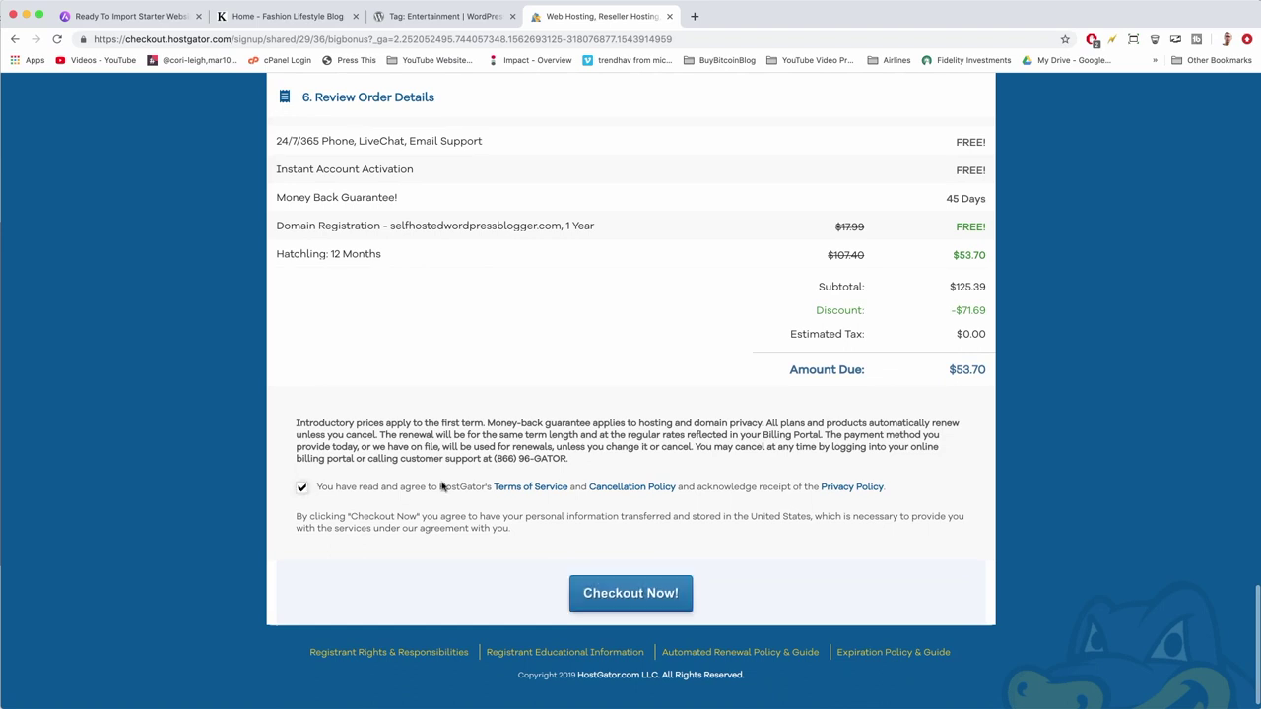
{"action": "scroll", "coordinate": [442, 487], "scroll_direction": "down", "scroll_amount": 1}
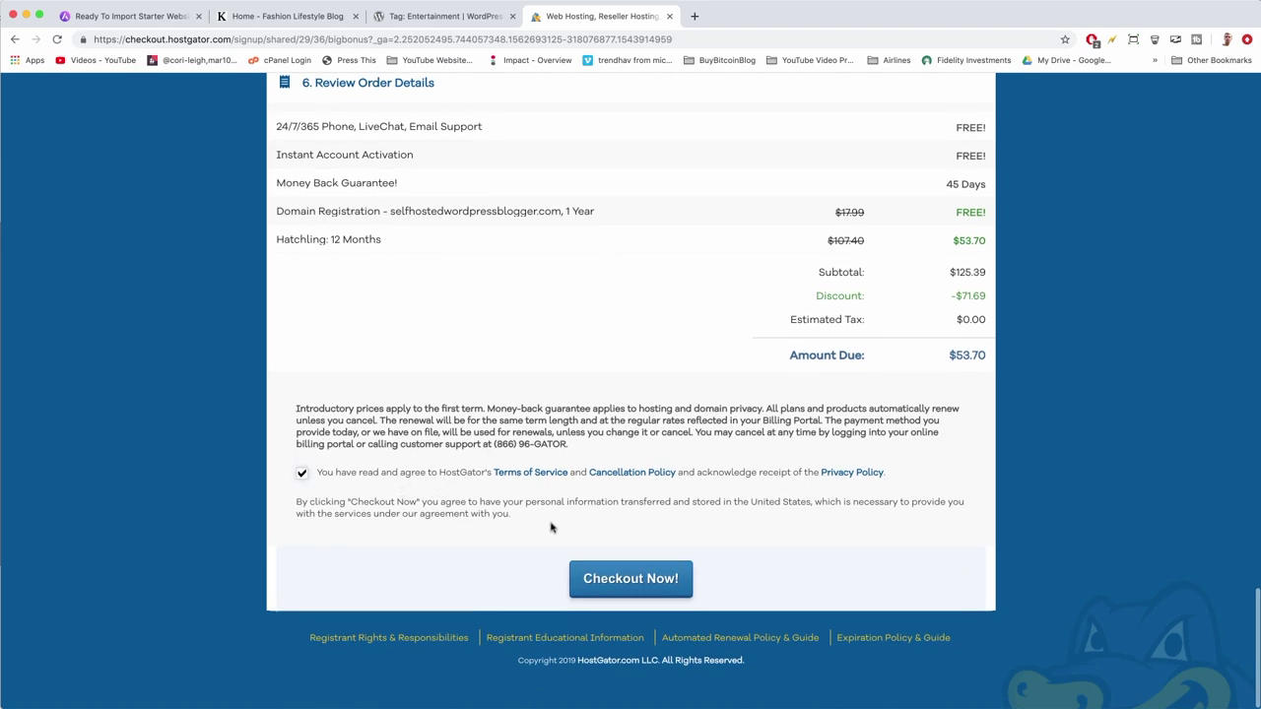
{"action": "left_click", "coordinate": [681, 586]}
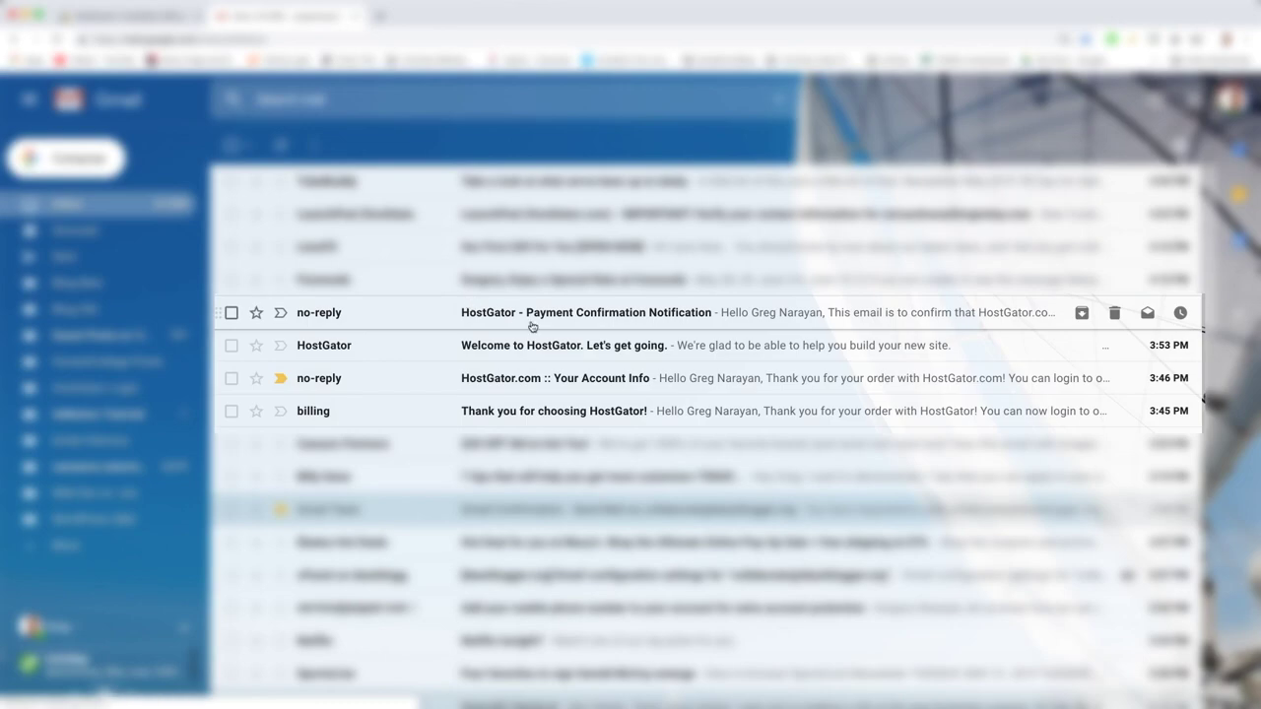
- Open the 'Your Account Info' email, highlight both nameserver lines, and go back to the HostGator dashboard
{"action": "left_click", "coordinate": [572, 382]}
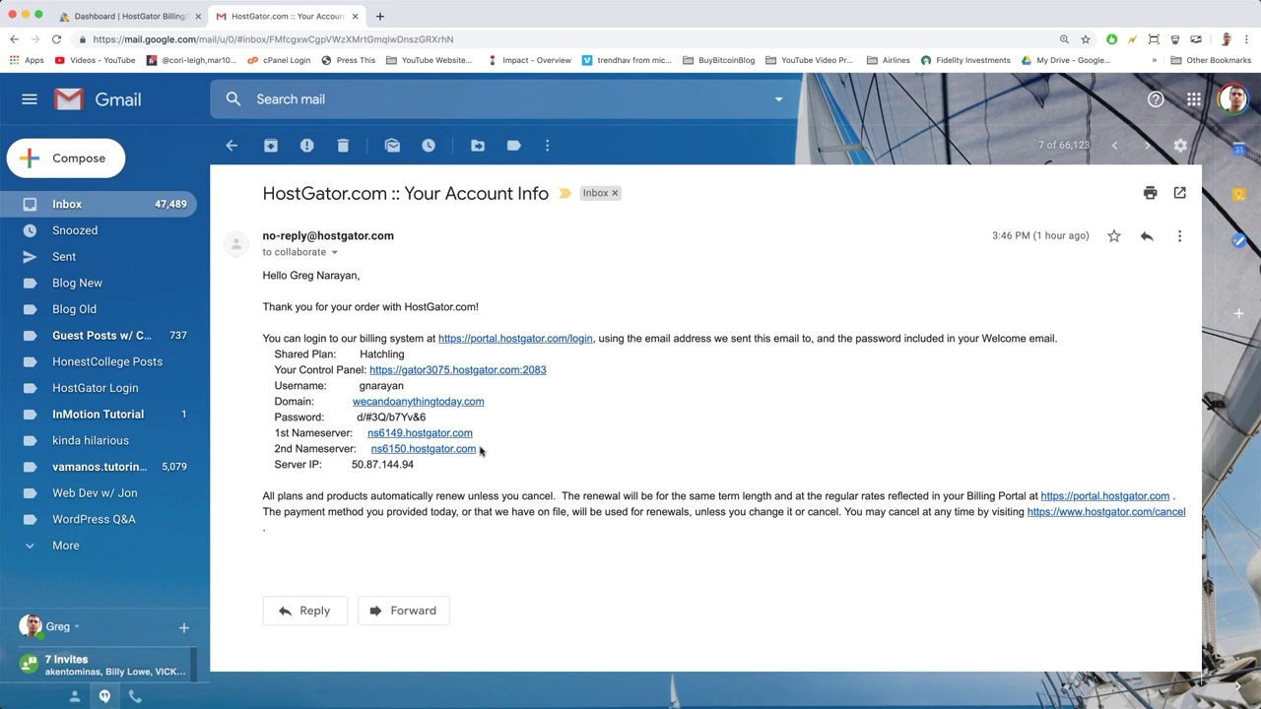
{"action": "left_click_drag", "start_coordinate": [482, 451], "coordinate": [273, 431]}
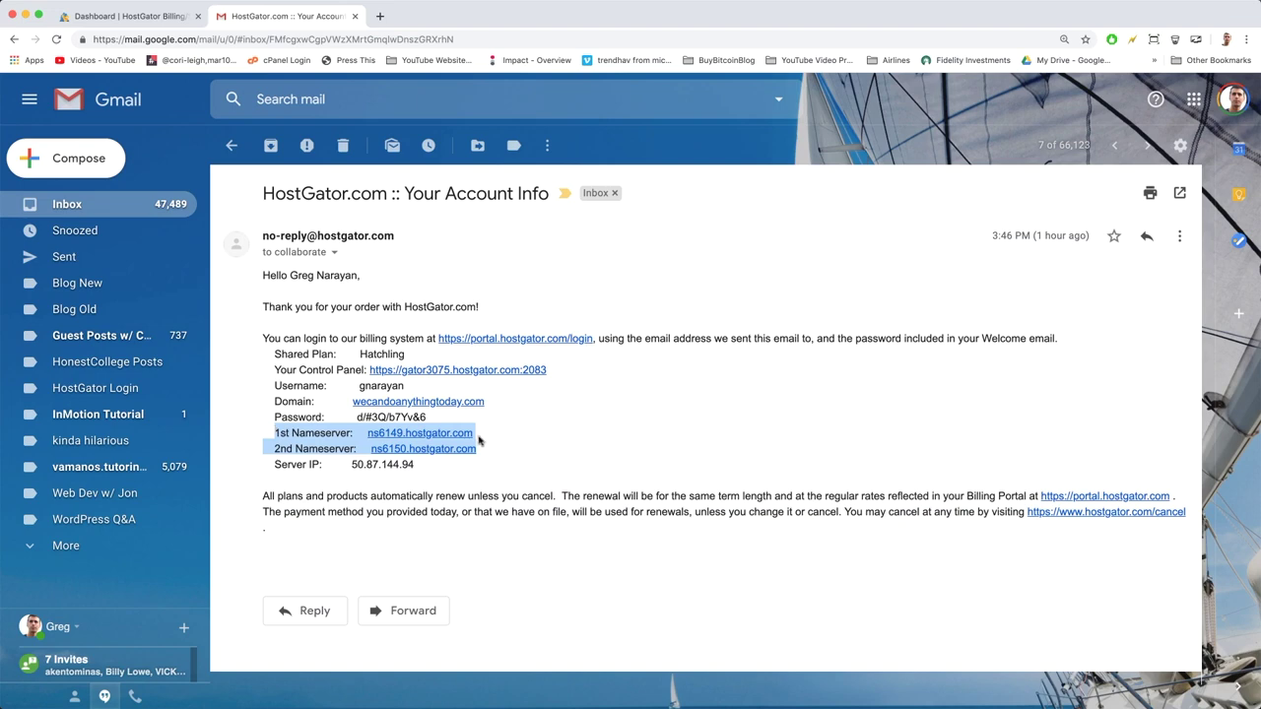
{"action": "left_click", "coordinate": [128, 16]}
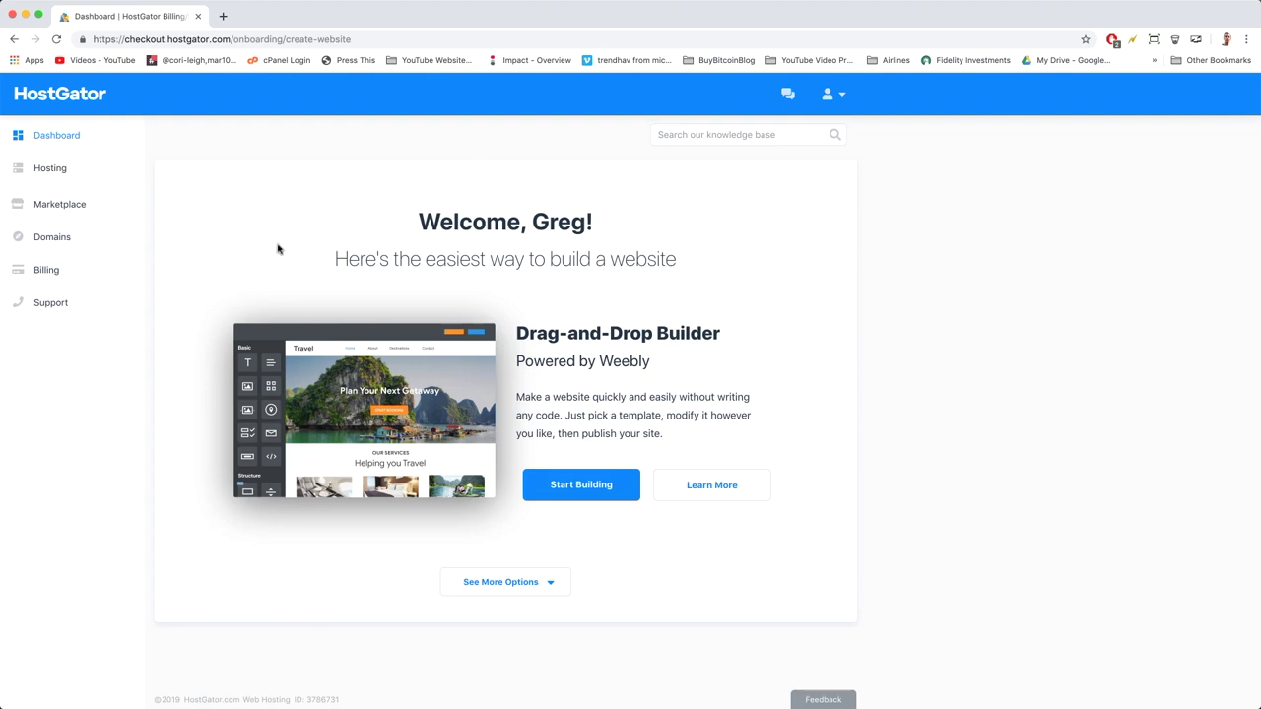
- From the Hosting Packages list, open the domain's cPanel in a new tab
{"action": "left_click", "coordinate": [54, 170]}
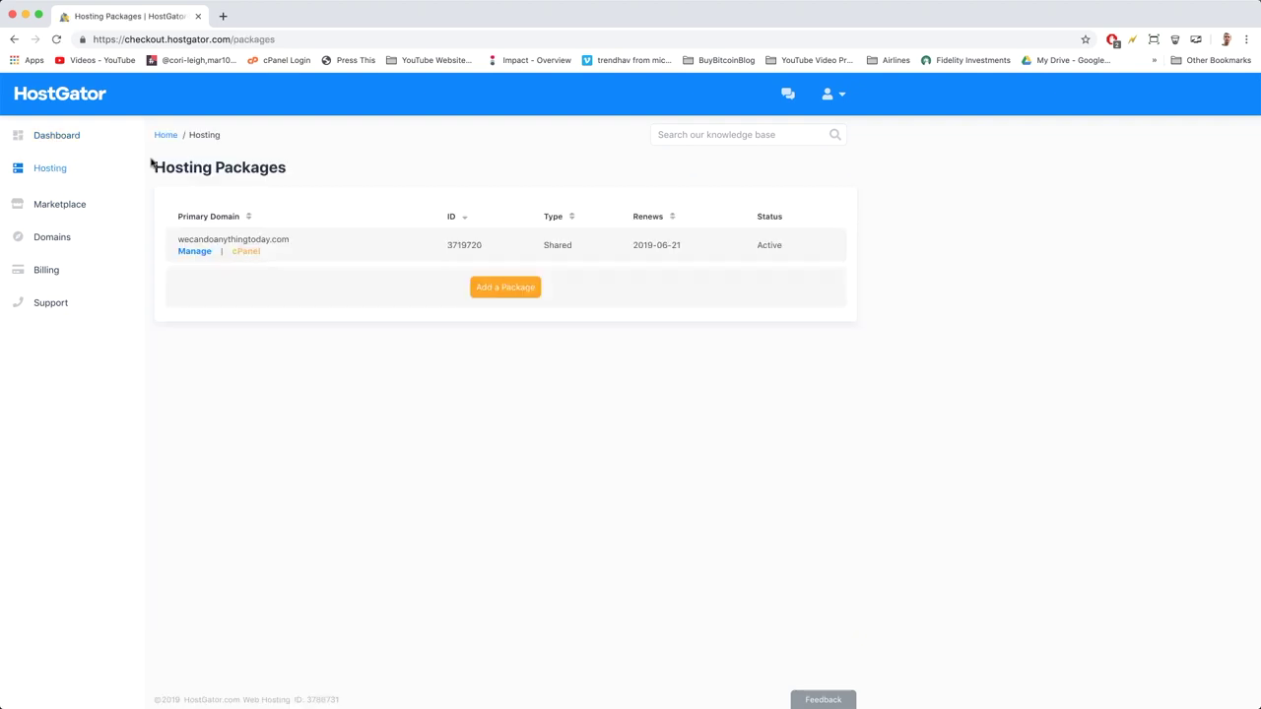
{"action": "left_click", "coordinate": [254, 256]}
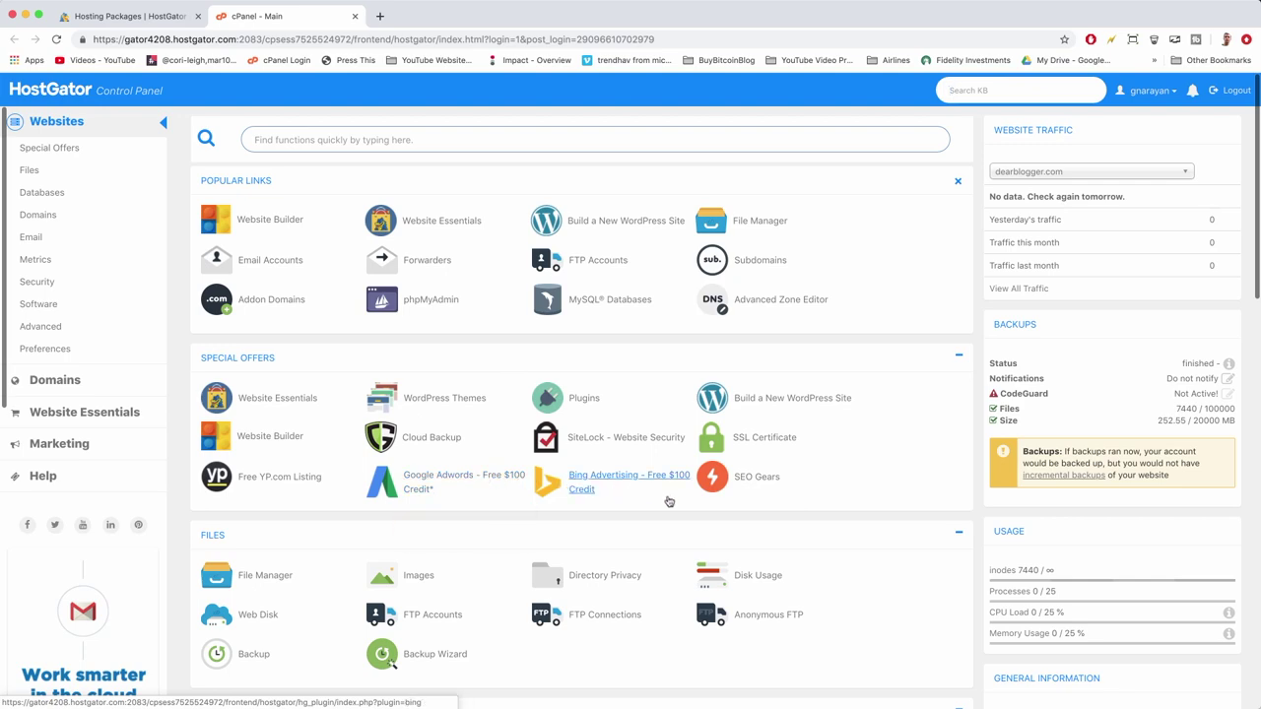
- Find cPanel's Software section and launch QuickInstall
{"action": "scroll", "coordinate": [669, 501], "scroll_direction": "down", "scroll_amount": 2}
{"action": "scroll", "coordinate": [669, 501], "scroll_direction": "down", "scroll_amount": 1}
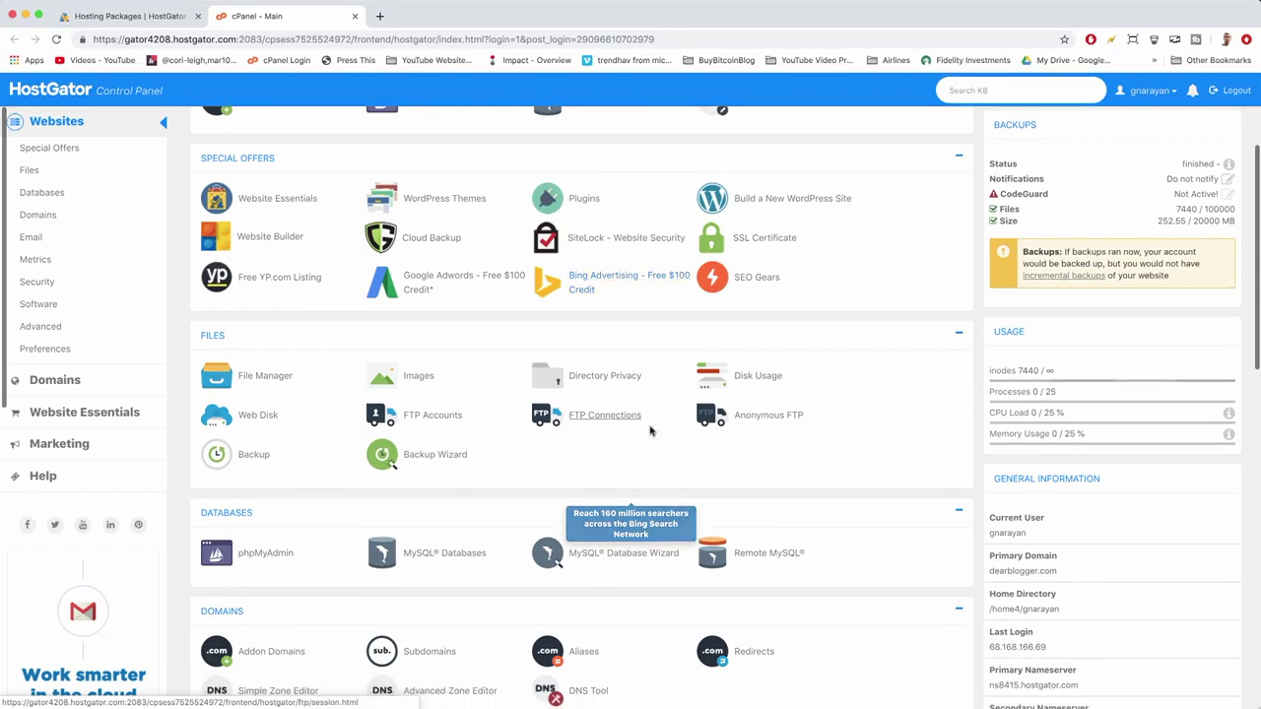
{"action": "scroll", "coordinate": [658, 459], "scroll_direction": "down", "scroll_amount": 1}
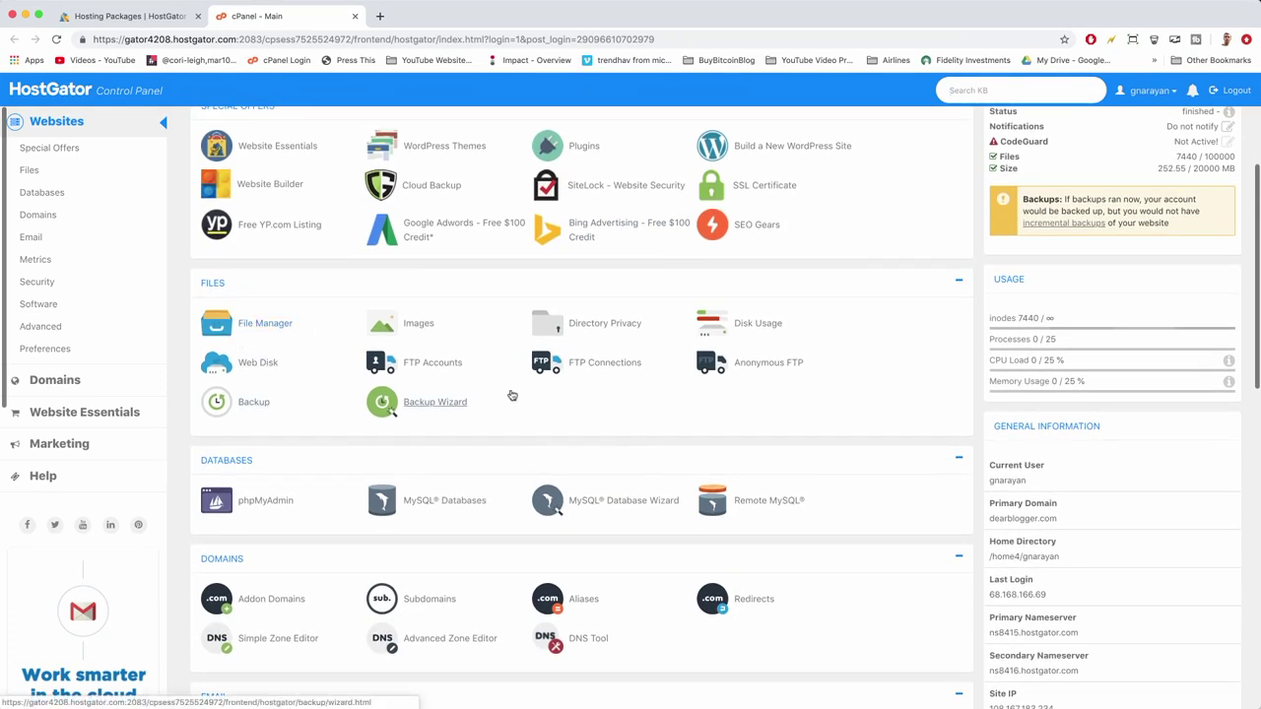
{"action": "scroll", "coordinate": [512, 395], "scroll_direction": "down", "scroll_amount": 2}
{"action": "scroll", "coordinate": [511, 395], "scroll_direction": "down", "scroll_amount": 4}
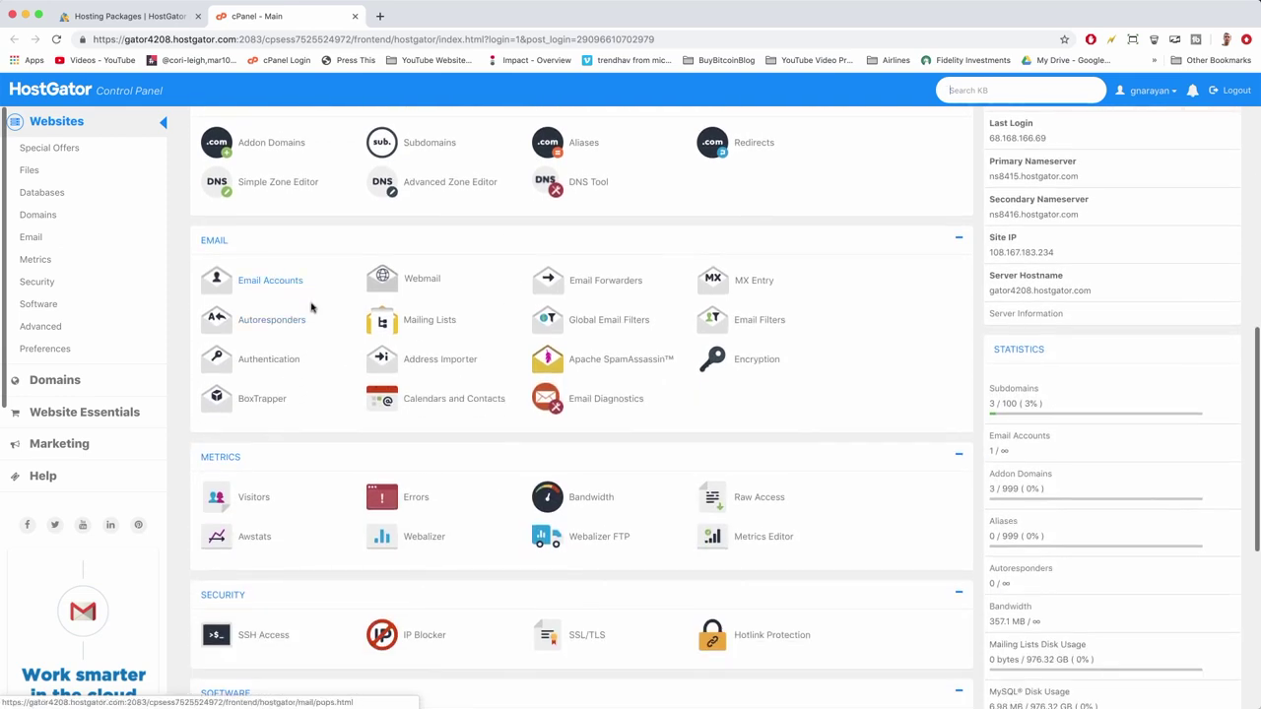
{"action": "scroll", "coordinate": [310, 306], "scroll_direction": "down", "scroll_amount": 5}
{"action": "scroll", "coordinate": [311, 307], "scroll_direction": "down", "scroll_amount": 1}
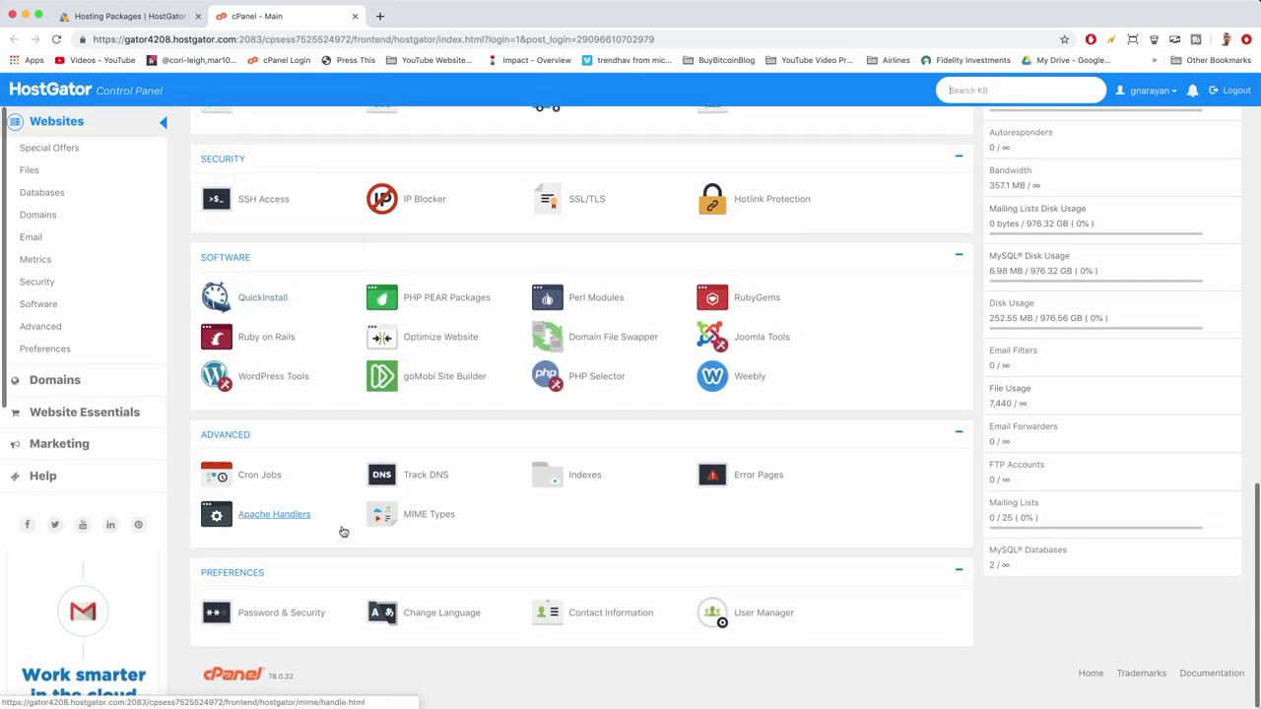
{"action": "scroll", "coordinate": [515, 597], "scroll_direction": "up", "scroll_amount": 1}
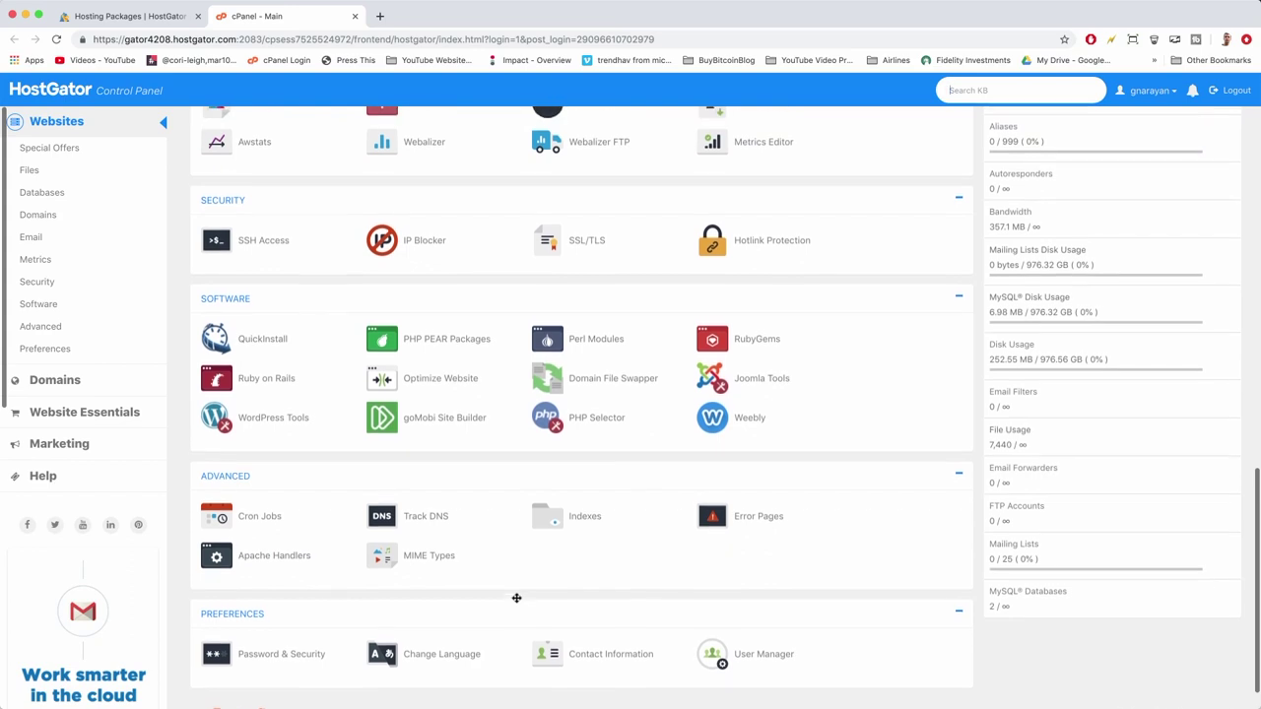
{"action": "scroll", "coordinate": [515, 597], "scroll_direction": "up", "scroll_amount": 1}
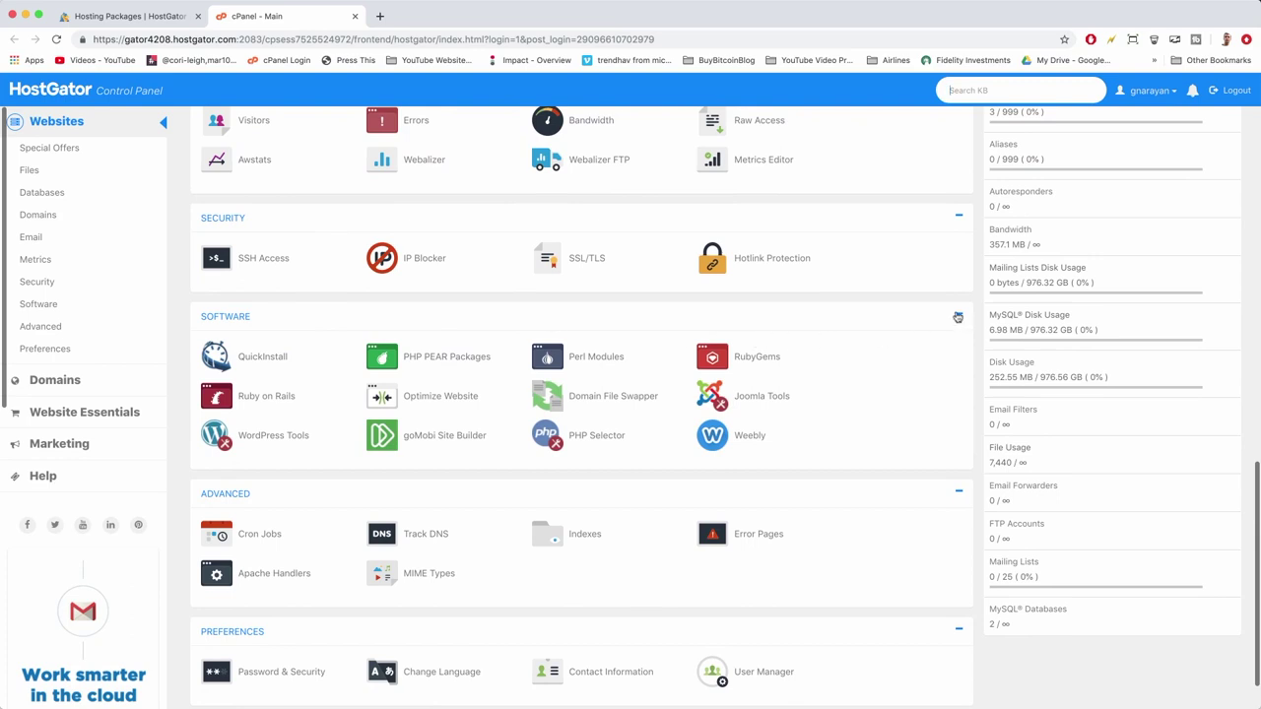
{"action": "left_click", "coordinate": [959, 314]}
{"action": "left_click", "coordinate": [958, 328]}
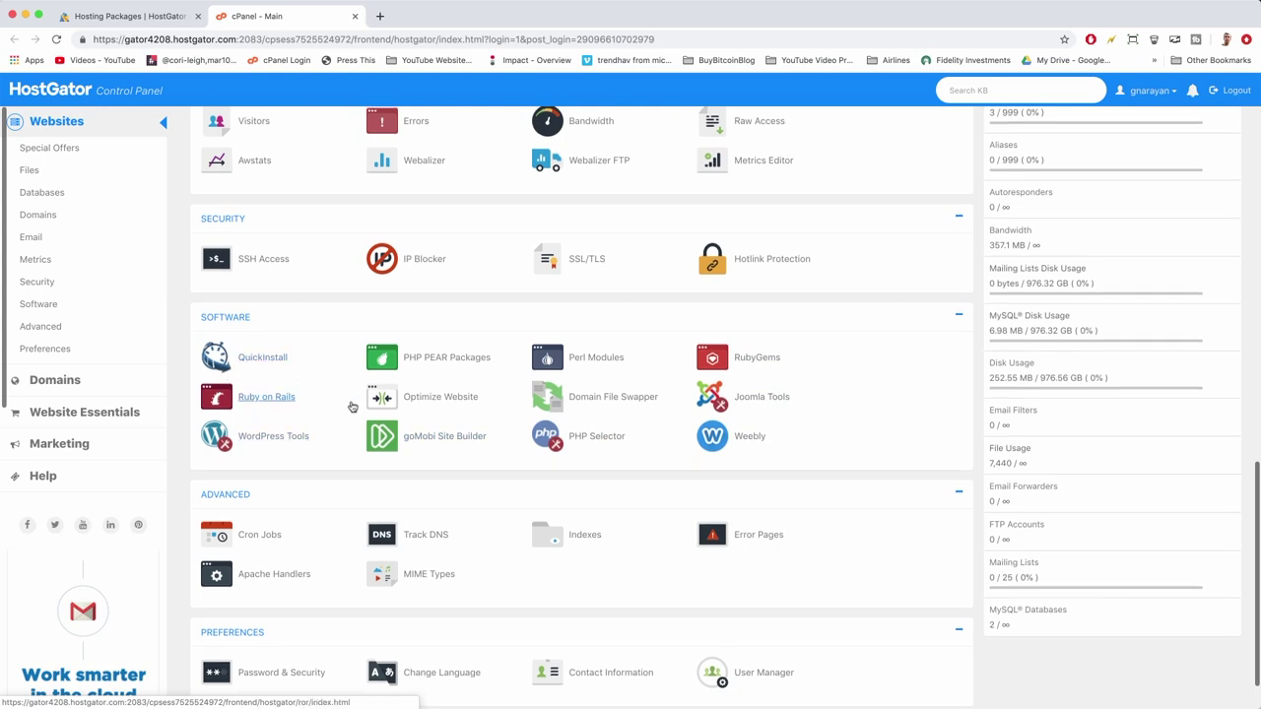
{"action": "scroll", "coordinate": [352, 404], "scroll_direction": "up", "scroll_amount": 5}
{"action": "scroll", "coordinate": [351, 407], "scroll_direction": "up", "scroll_amount": 6}
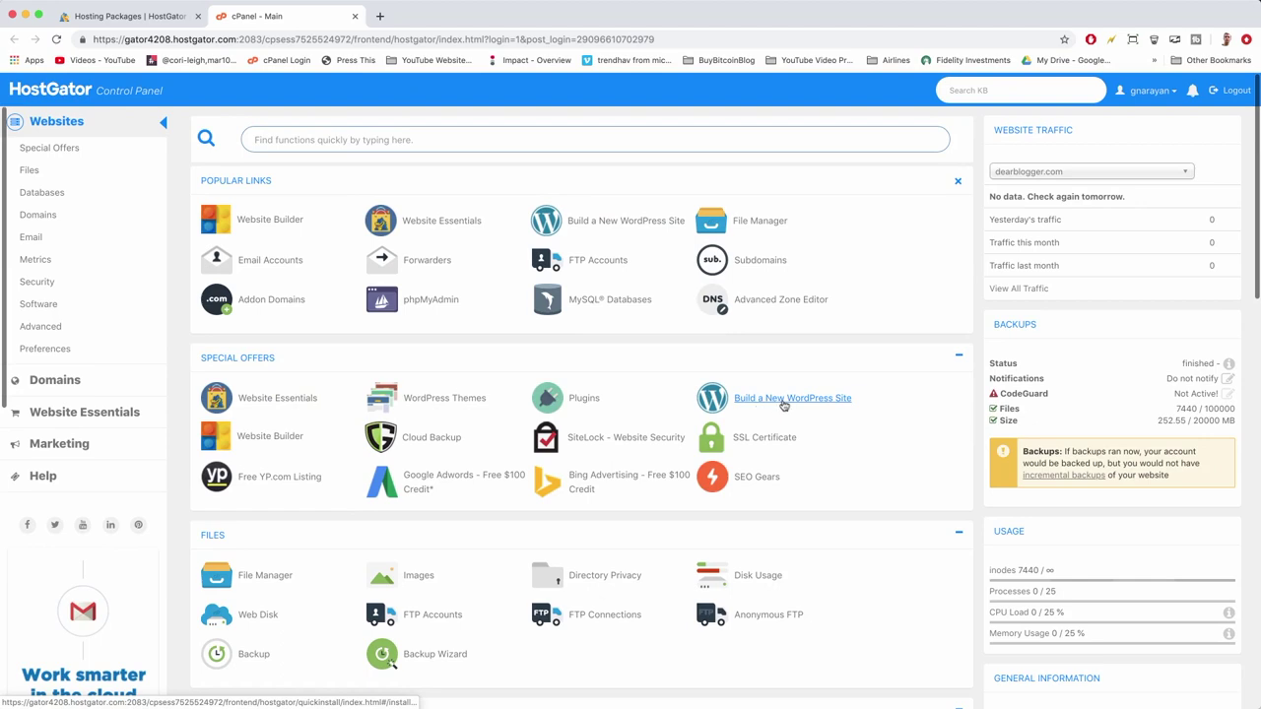
{"action": "scroll", "coordinate": [883, 410], "scroll_direction": "down", "scroll_amount": 1}
{"action": "scroll", "coordinate": [884, 409], "scroll_direction": "down", "scroll_amount": 20}
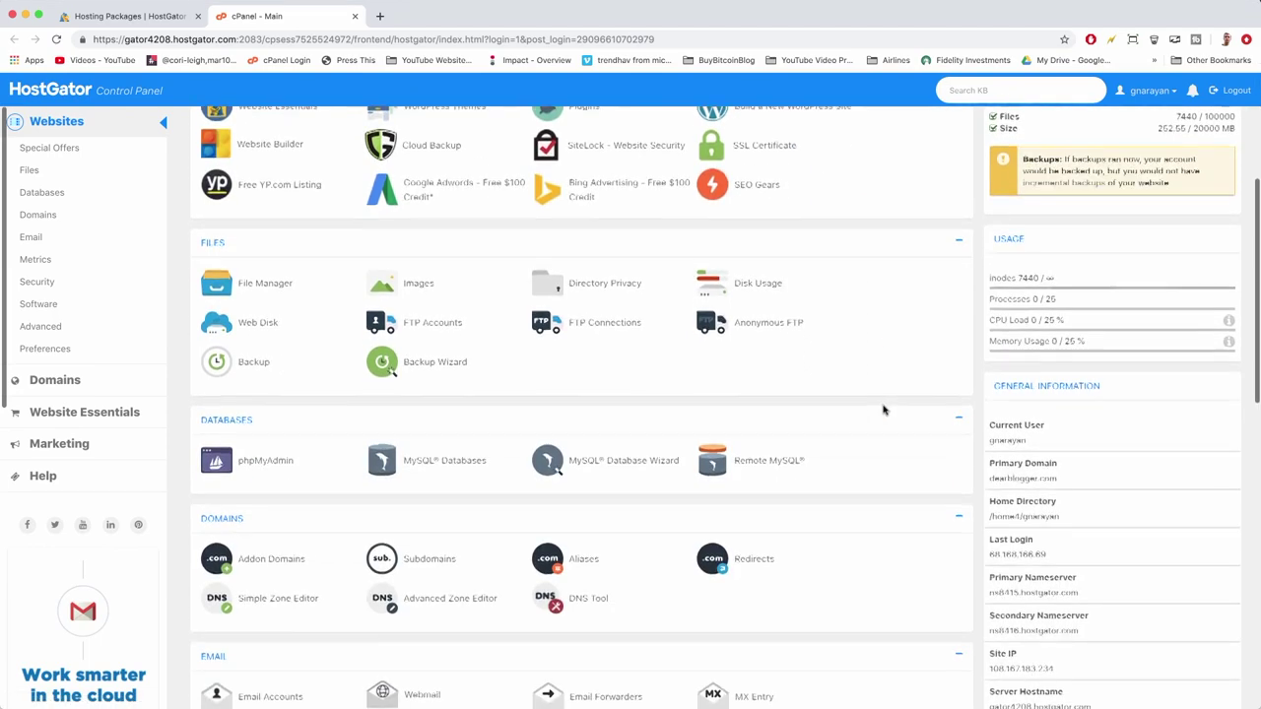
{"action": "scroll", "coordinate": [883, 410], "scroll_direction": "down", "scroll_amount": 2}
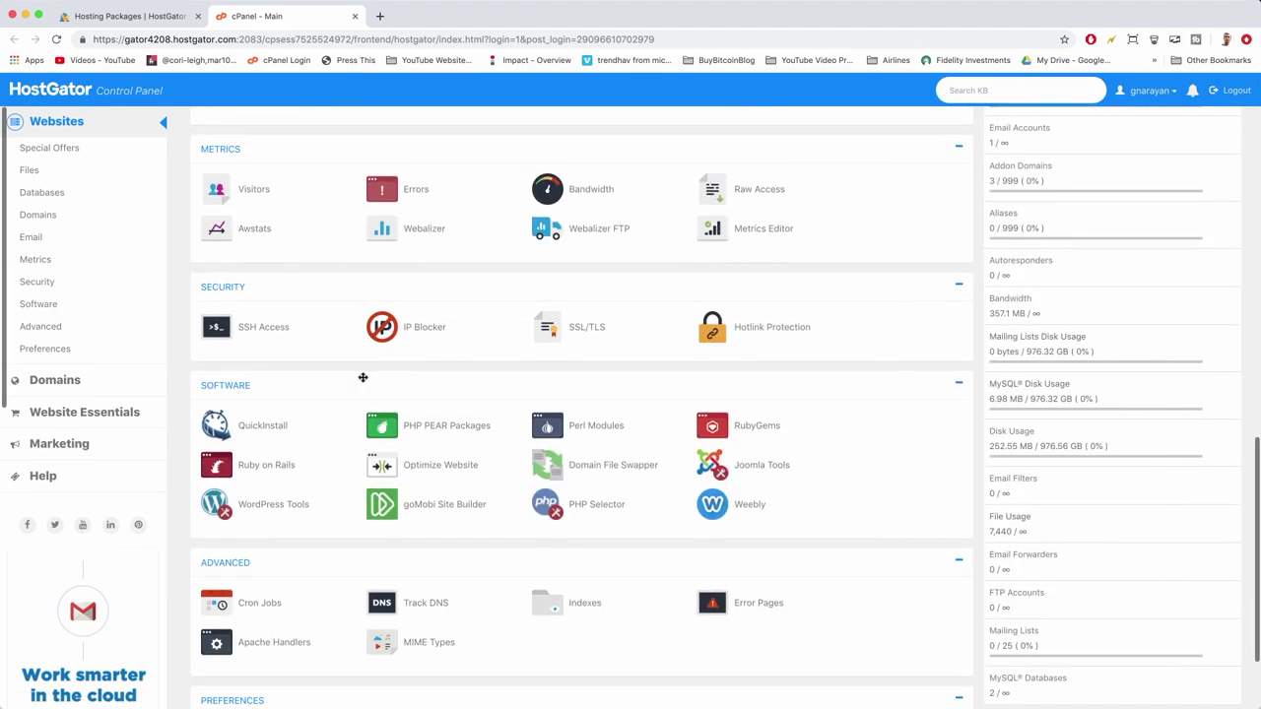
{"action": "left_click", "coordinate": [274, 429]}
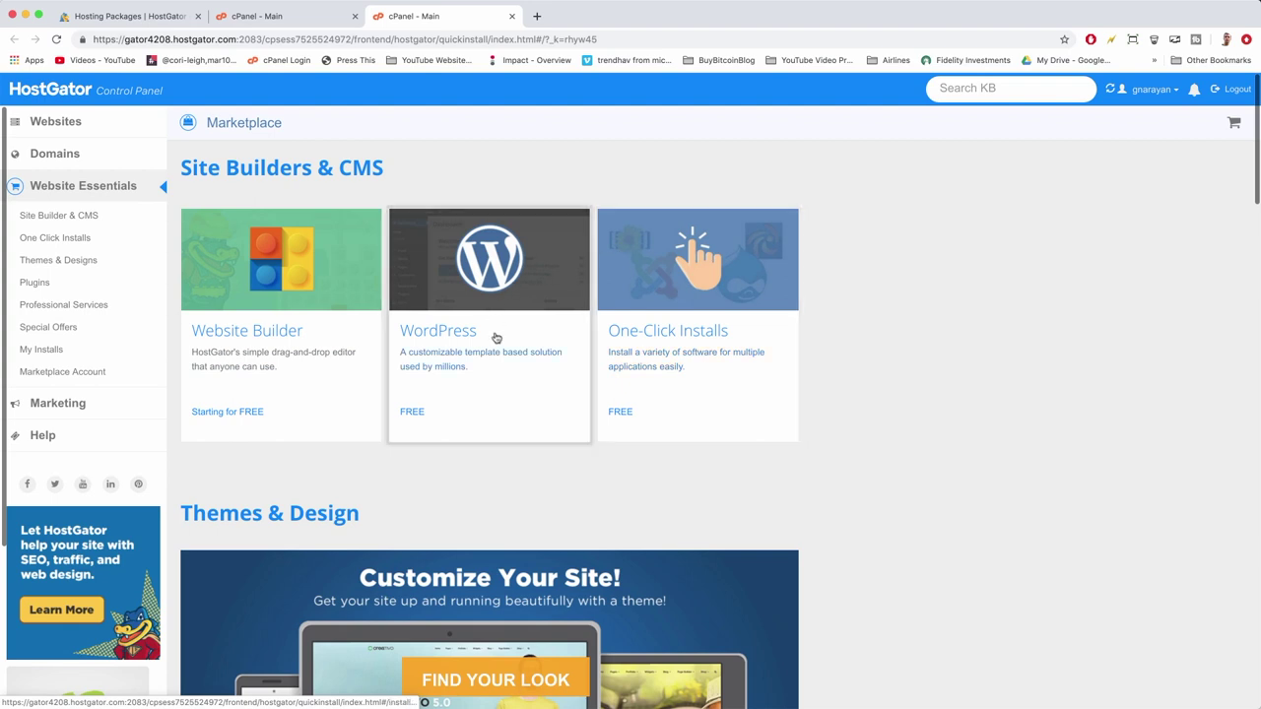
- Choose WordPress from the one-click installer and note the version being installed
{"action": "left_click", "coordinate": [542, 295]}
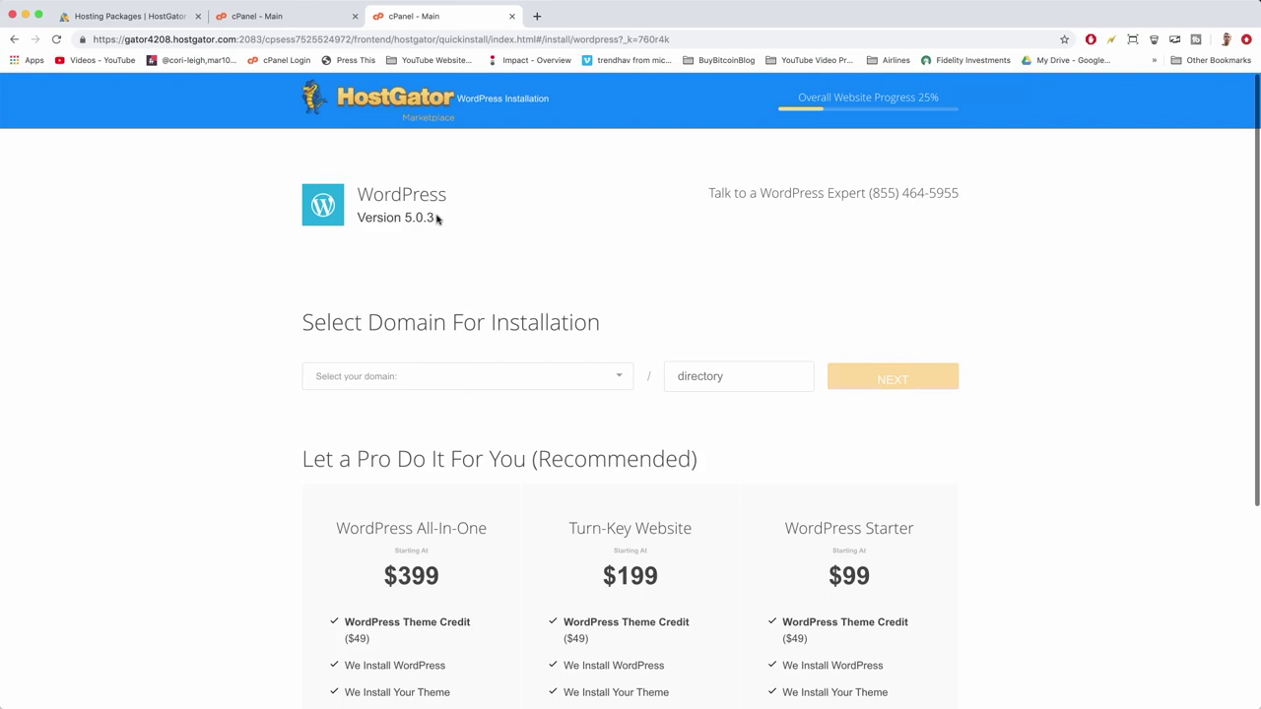
{"action": "left_click_drag", "start_coordinate": [437, 216], "coordinate": [352, 200]}
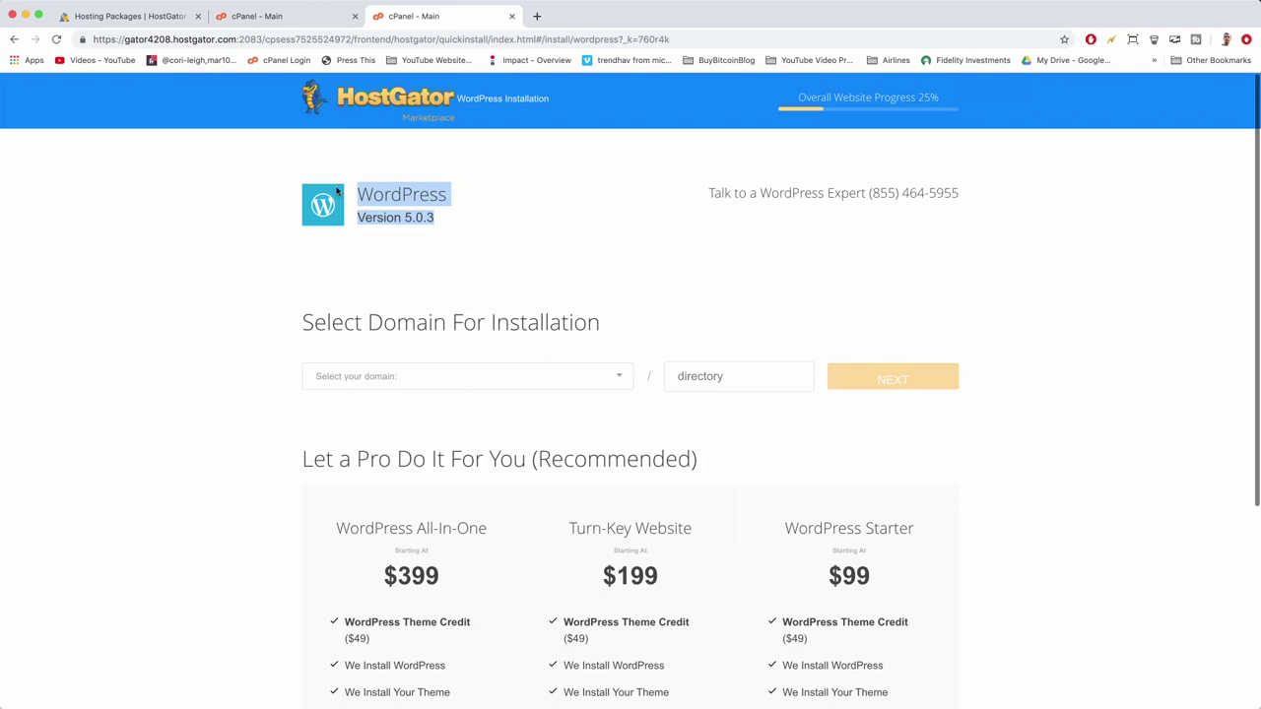
{"action": "left_click", "coordinate": [457, 226]}
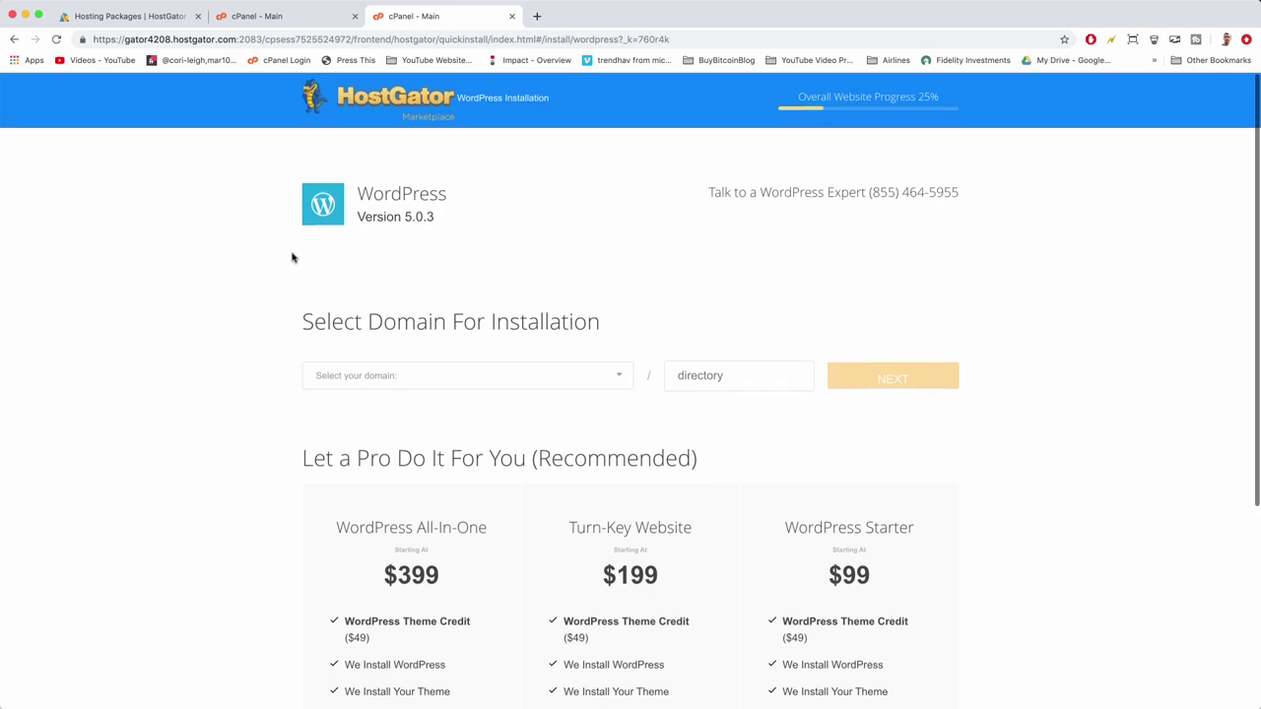
- Select selfhostedwordpressblog.com as the WordPress installation domain
{"action": "left_click_drag", "start_coordinate": [305, 317], "coordinate": [626, 337]}
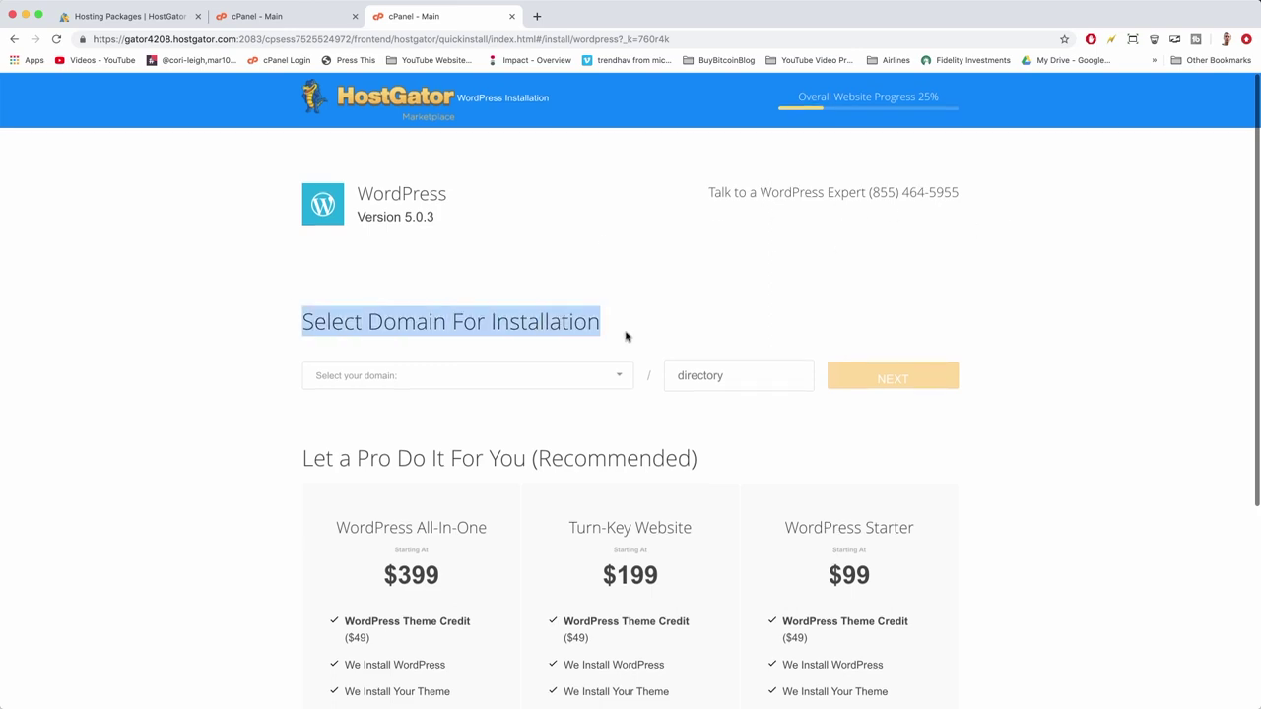
{"action": "left_click", "coordinate": [627, 337]}
{"action": "left_click", "coordinate": [618, 383]}
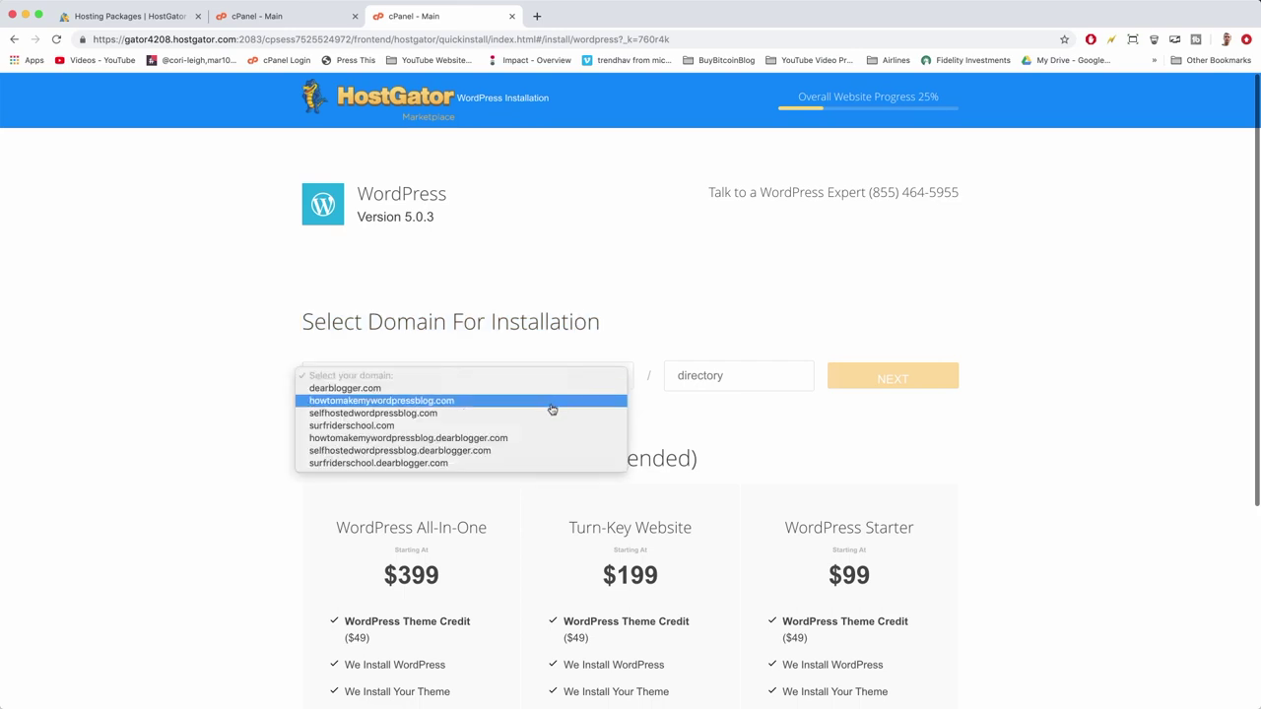
{"action": "left_click", "coordinate": [448, 418]}
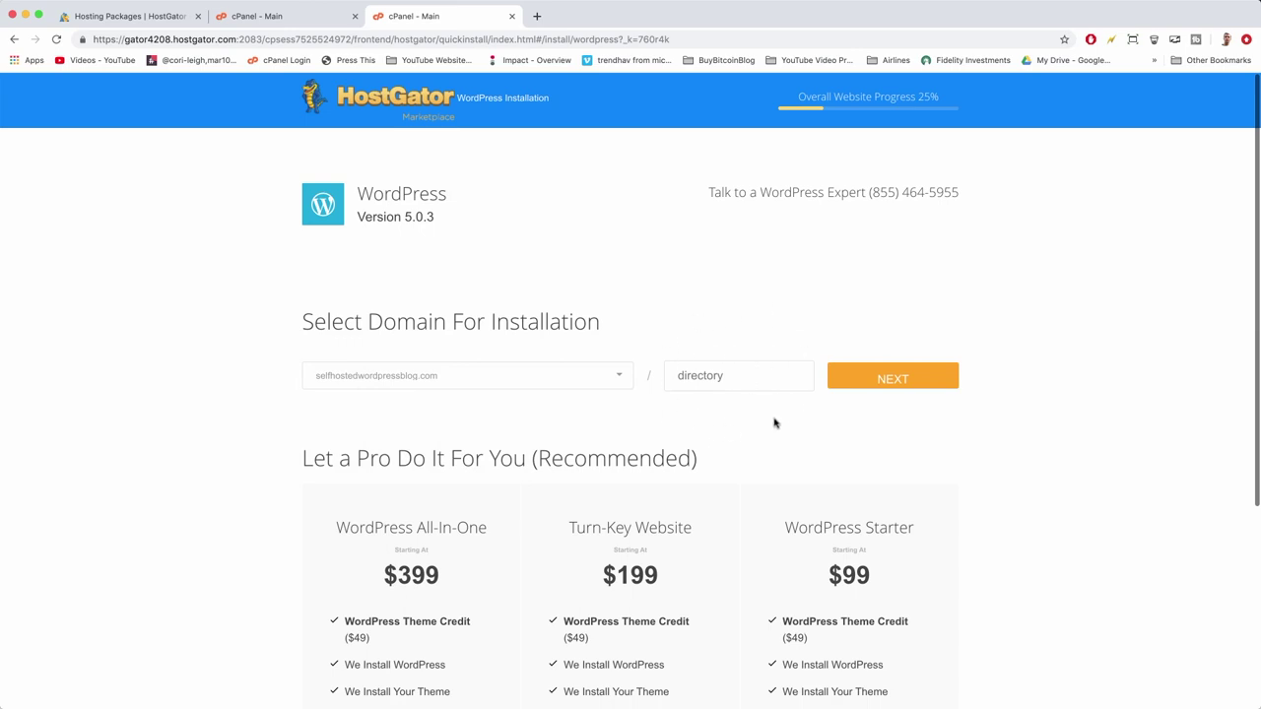
{"action": "left_click", "coordinate": [882, 384]}
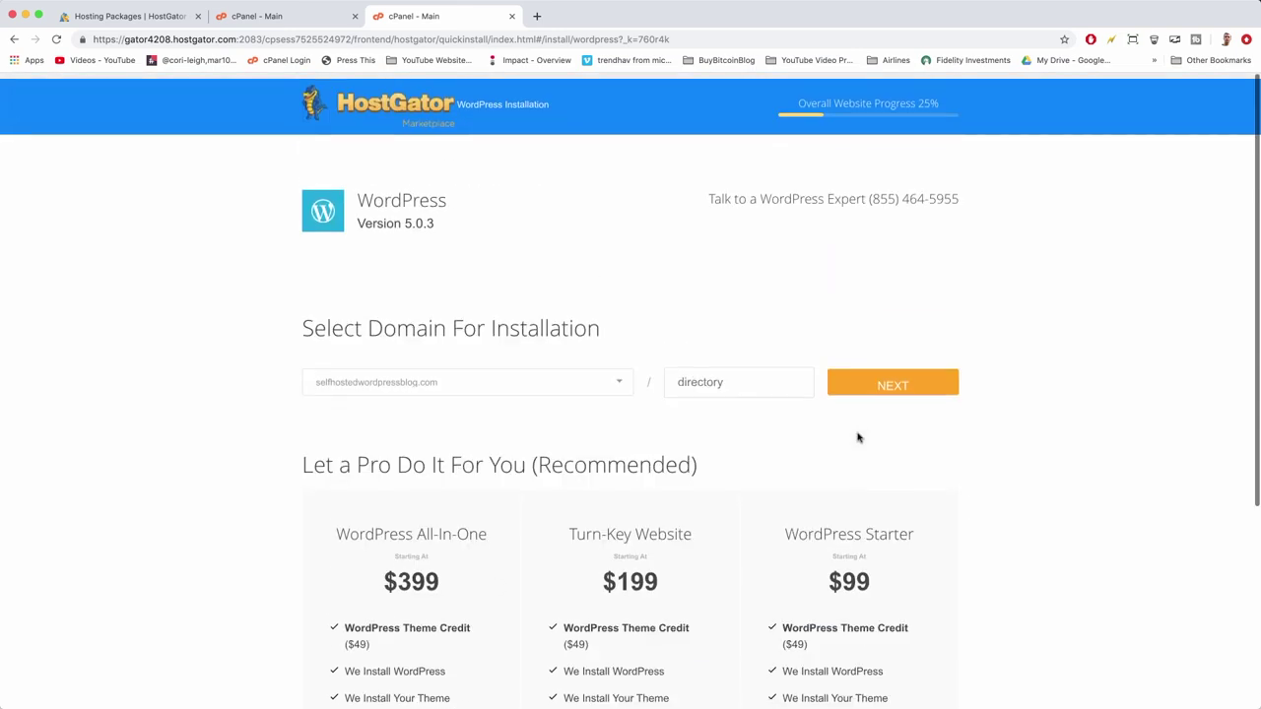
- Set the blog title to 'Self Hosted WordPress Blog' and enter the admin username
{"action": "left_click", "coordinate": [871, 380]}
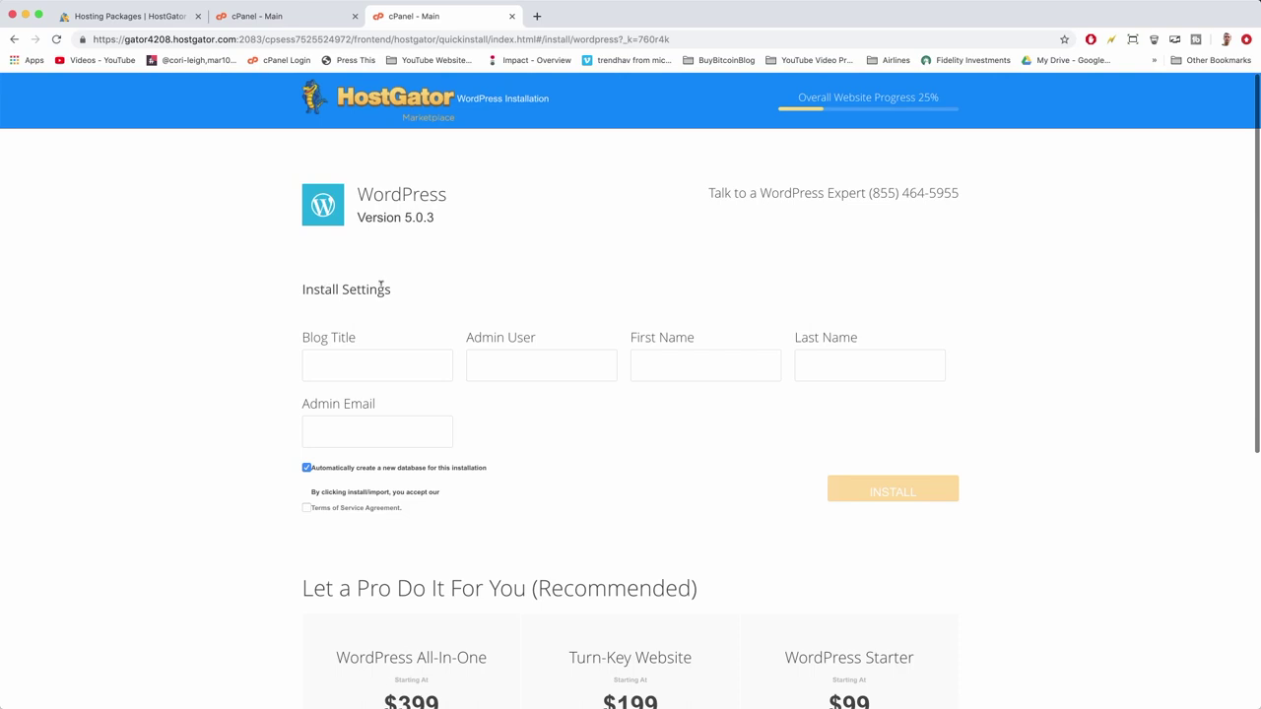
{"action": "left_click_drag", "start_coordinate": [390, 287], "coordinate": [300, 288]}
{"action": "left_click", "coordinate": [352, 361]}
{"action": "type", "text": "Sel"}
{"action": "type", "text": "f Hosted WordPress "}
{"action": "type", "text": "Blog"}
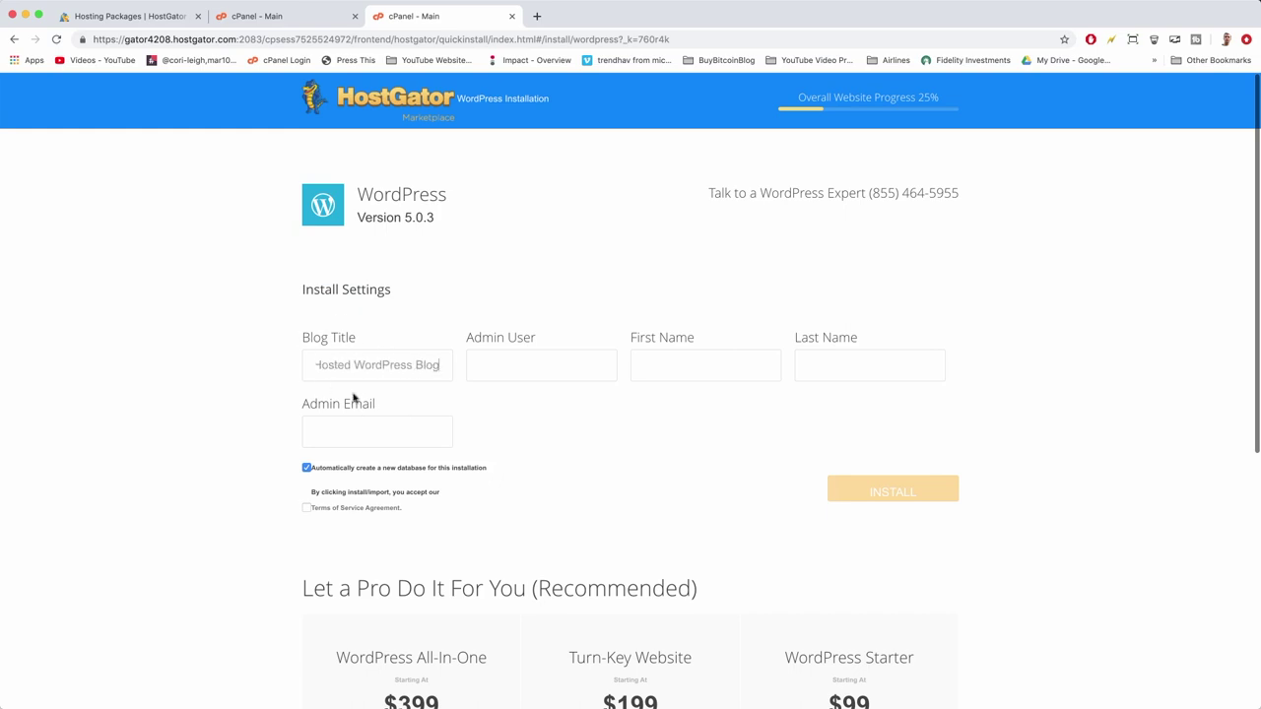
{"action": "left_click", "coordinate": [511, 360]}
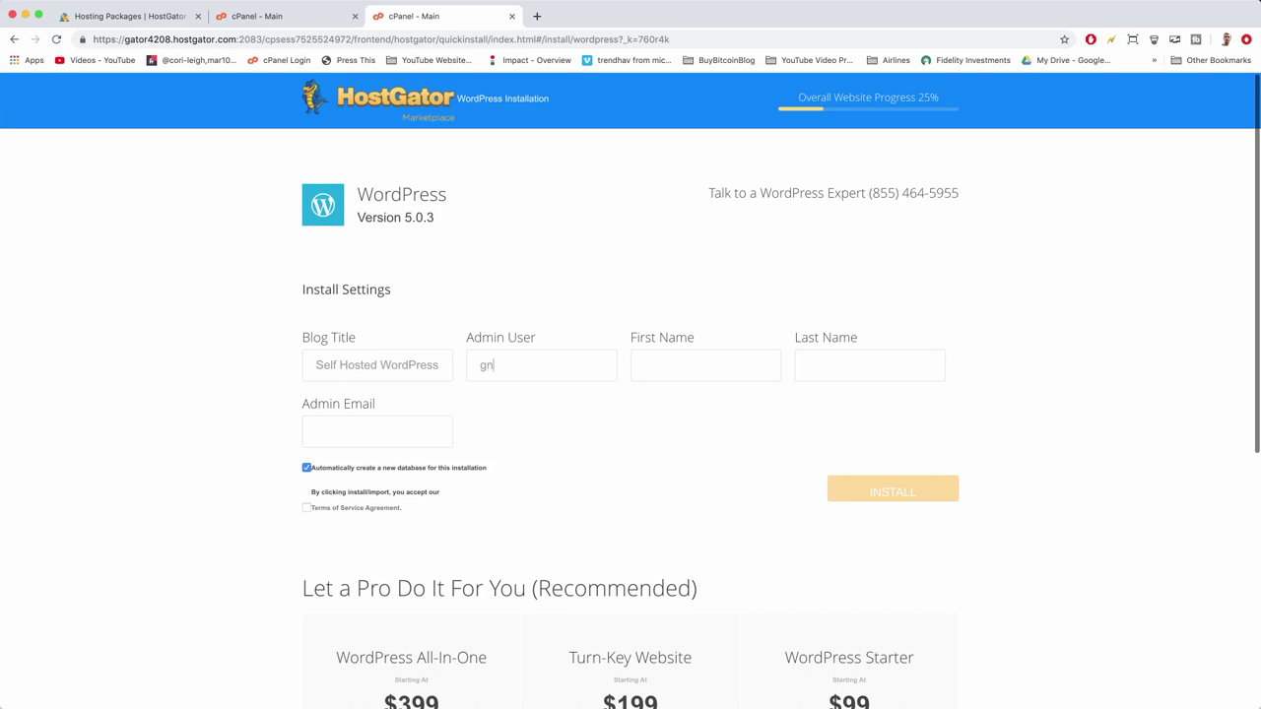
{"action": "type", "text": "gnarayan"}
- Fill in the admin's first name, last name and admin e-mail fields
{"action": "double_click", "coordinate": [504, 365]}
{"action": "left_click", "coordinate": [481, 350]}
{"action": "double_click", "coordinate": [498, 364]}
{"action": "key", "text": "BackSpace"}
{"action": "key", "text": "BackSpace"}
{"action": "key", "text": "Tab"}
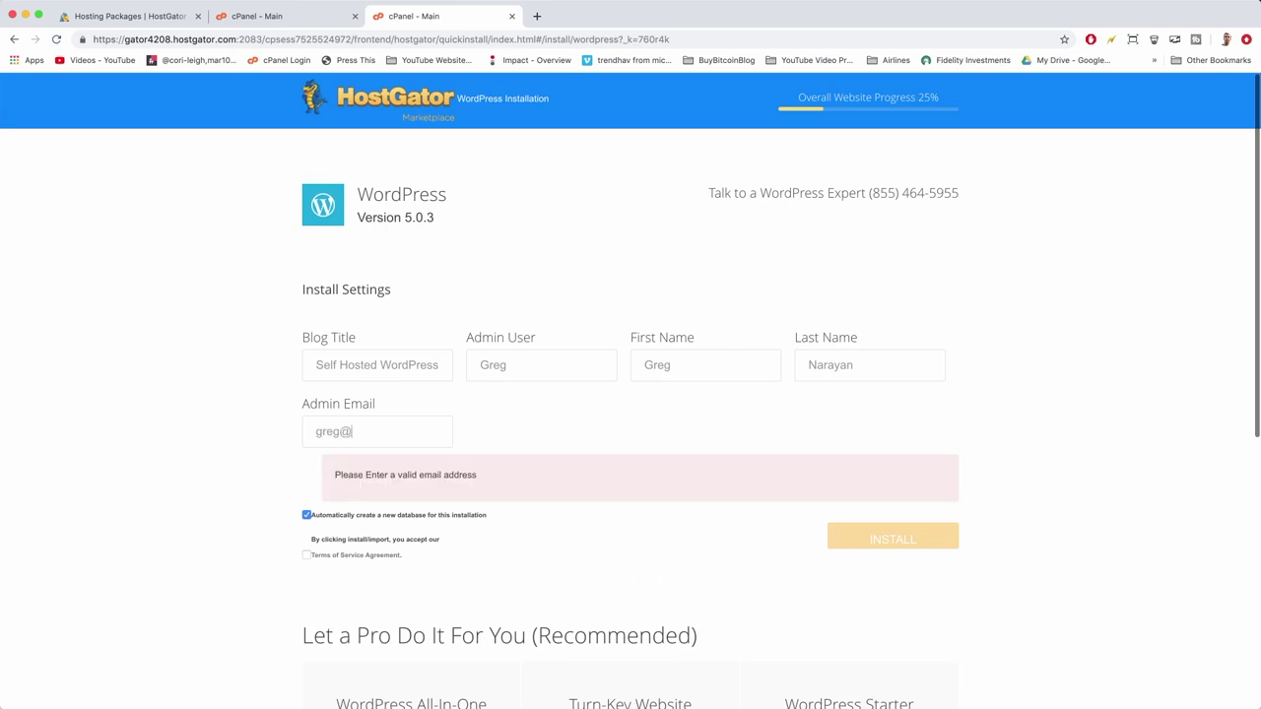
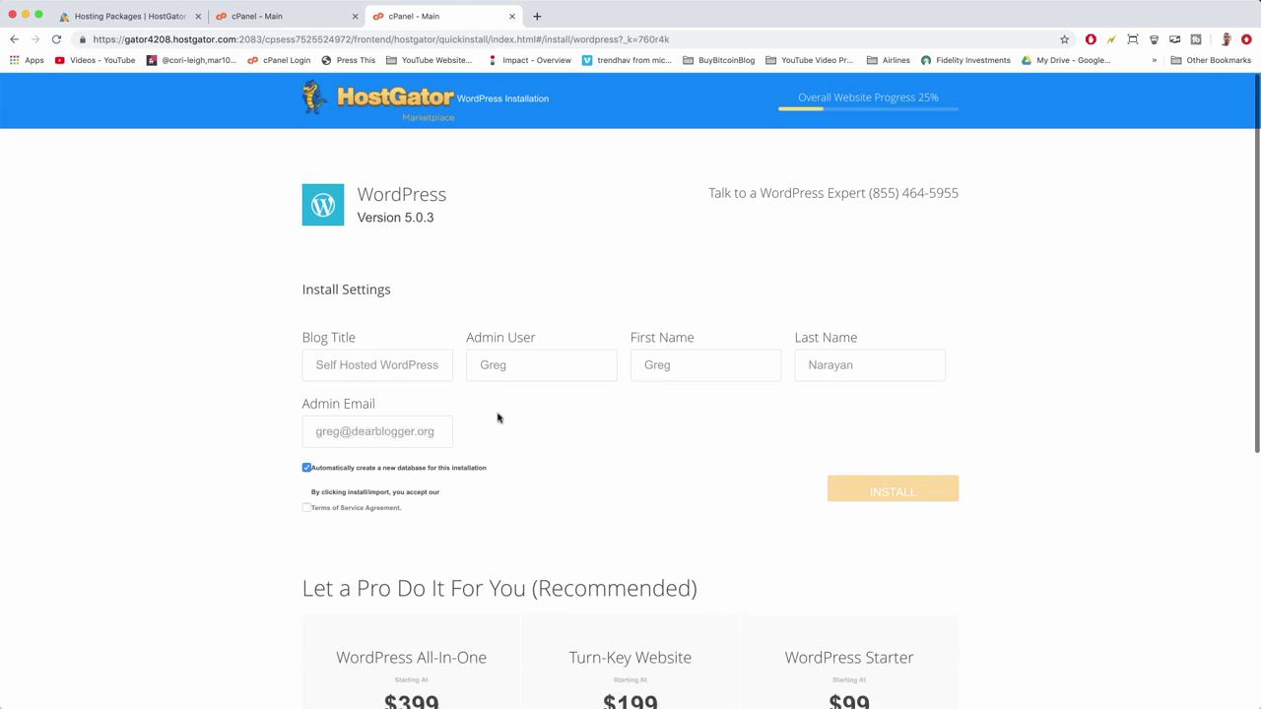
- Accept the terms of service and start the WordPress installation
{"action": "scroll", "coordinate": [497, 417], "scroll_direction": "down", "scroll_amount": 1}
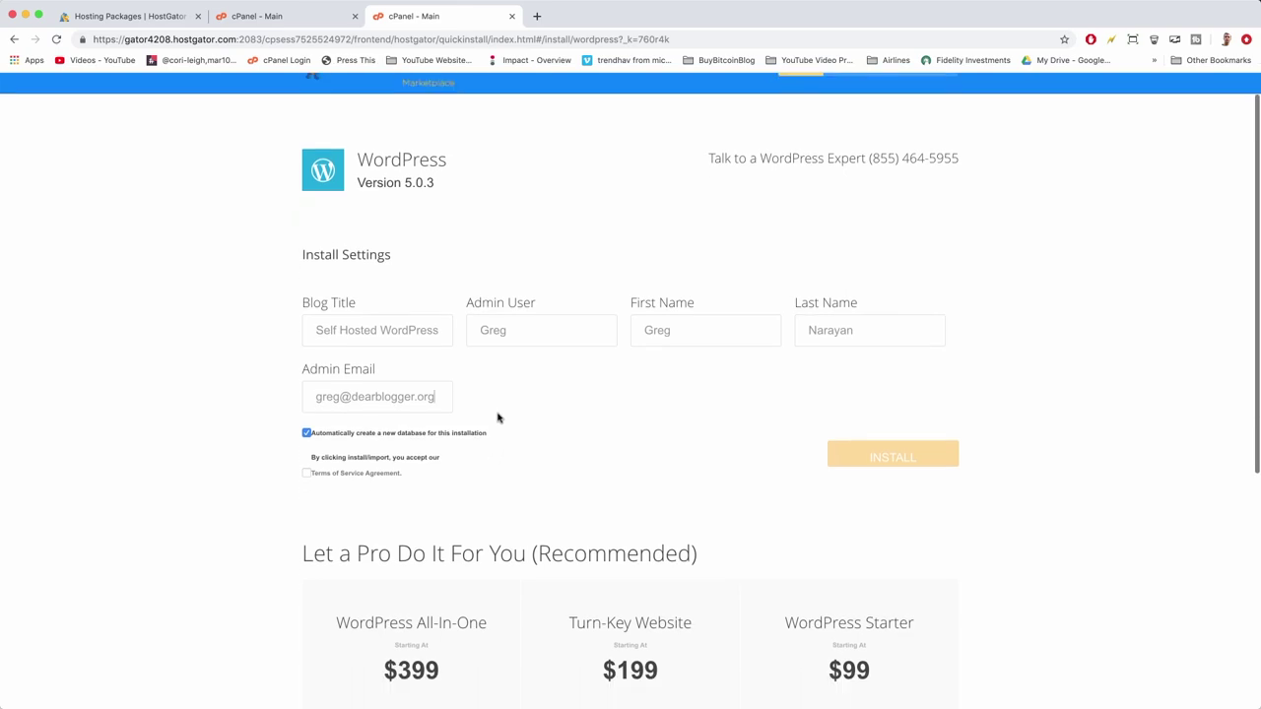
{"action": "left_click", "coordinate": [307, 474]}
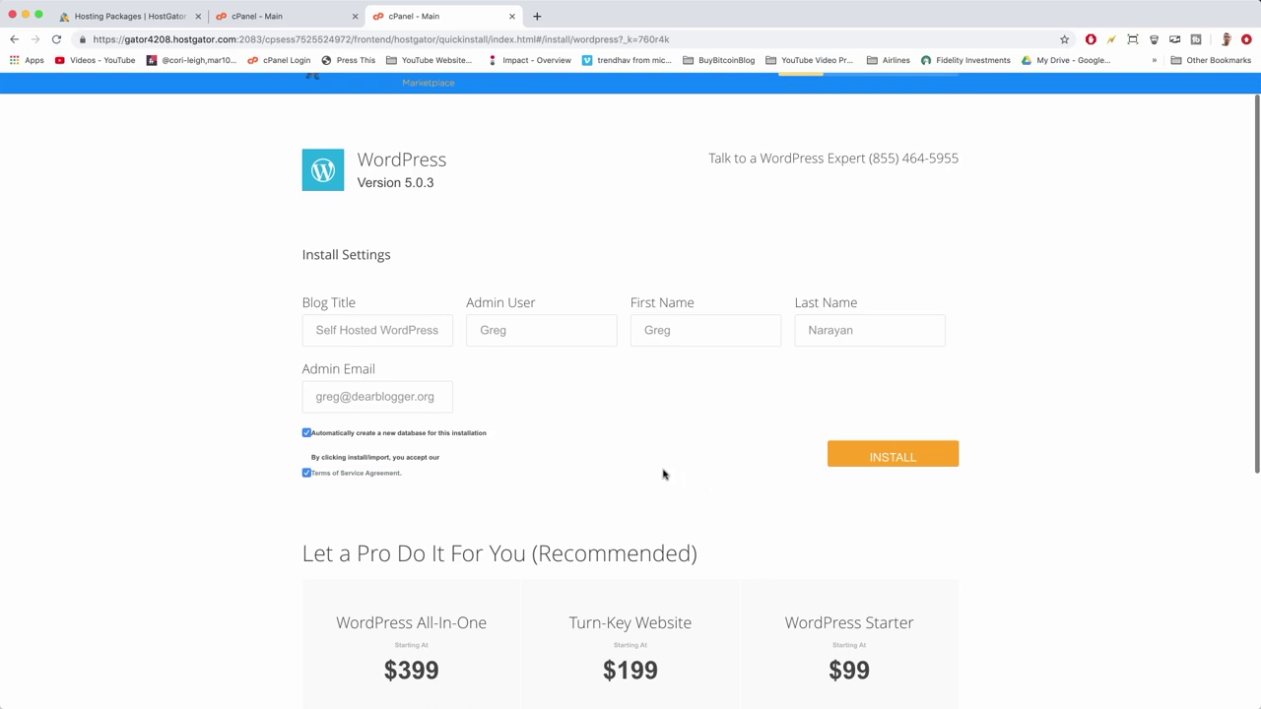
{"action": "scroll", "coordinate": [663, 474], "scroll_direction": "down", "scroll_amount": 5}
{"action": "scroll", "coordinate": [663, 475], "scroll_direction": "down", "scroll_amount": 1}
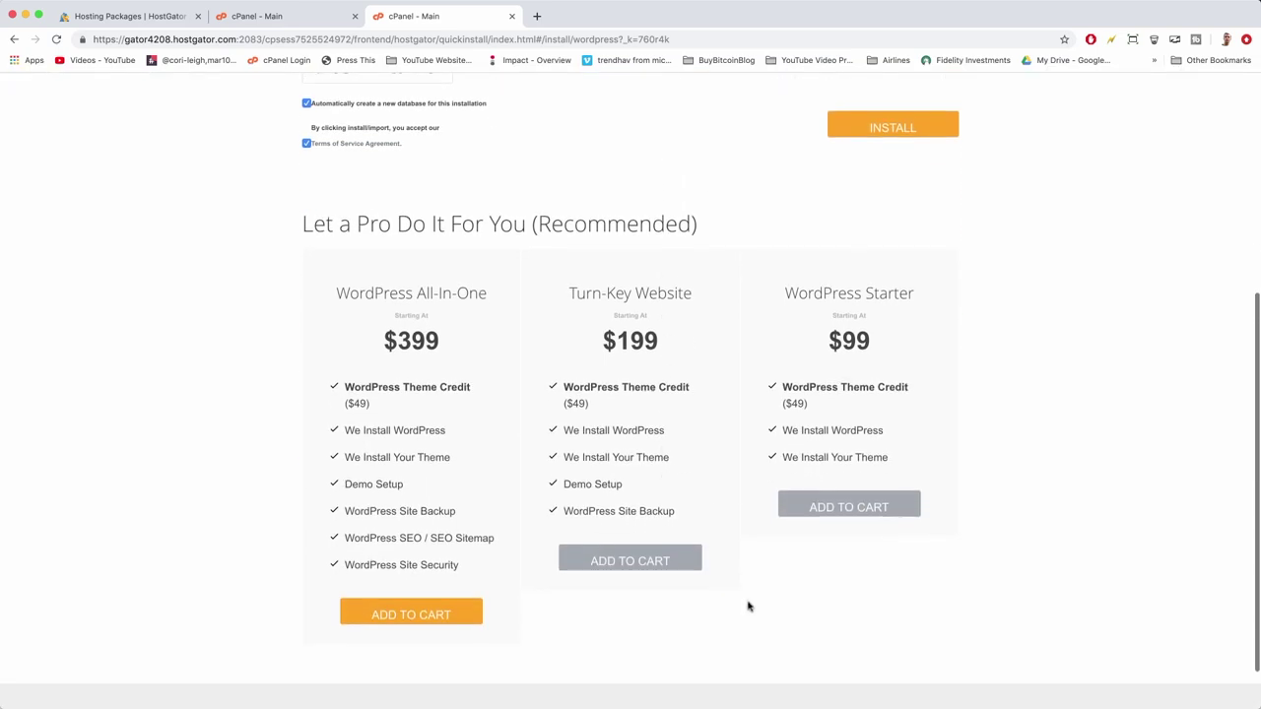
{"action": "scroll", "coordinate": [749, 605], "scroll_direction": "up", "scroll_amount": 7}
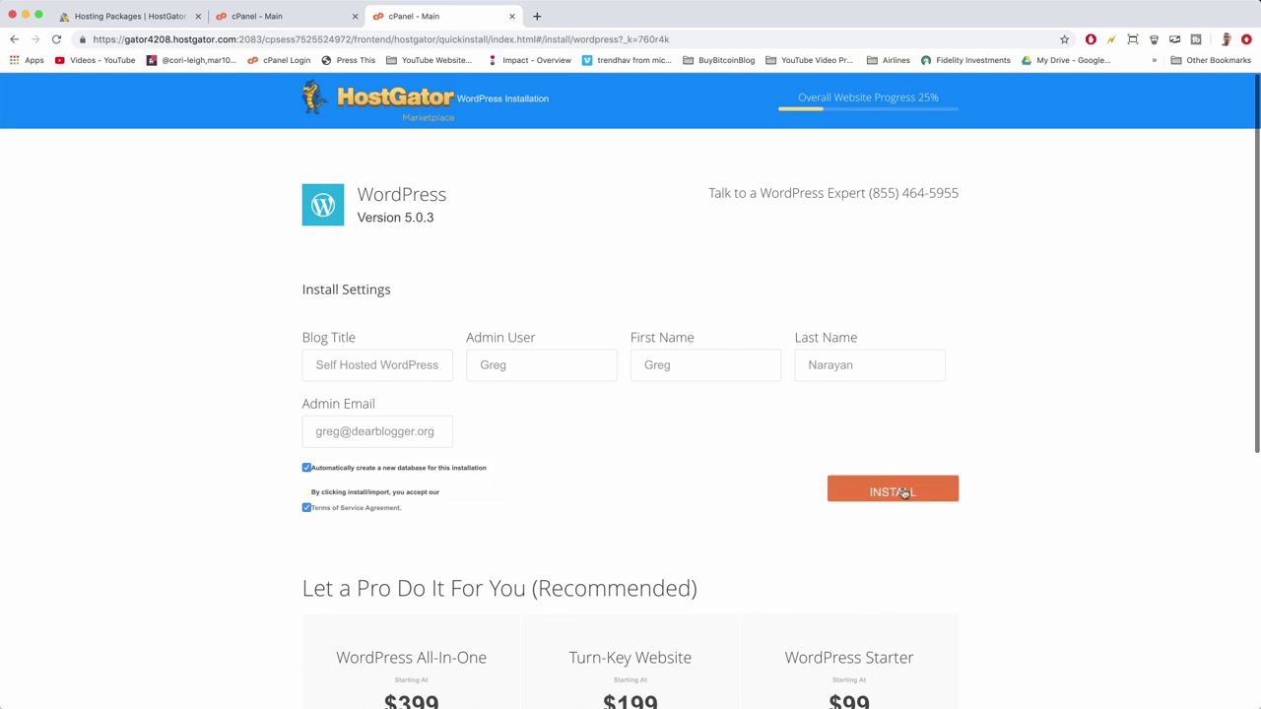
{"action": "left_click", "coordinate": [937, 496]}
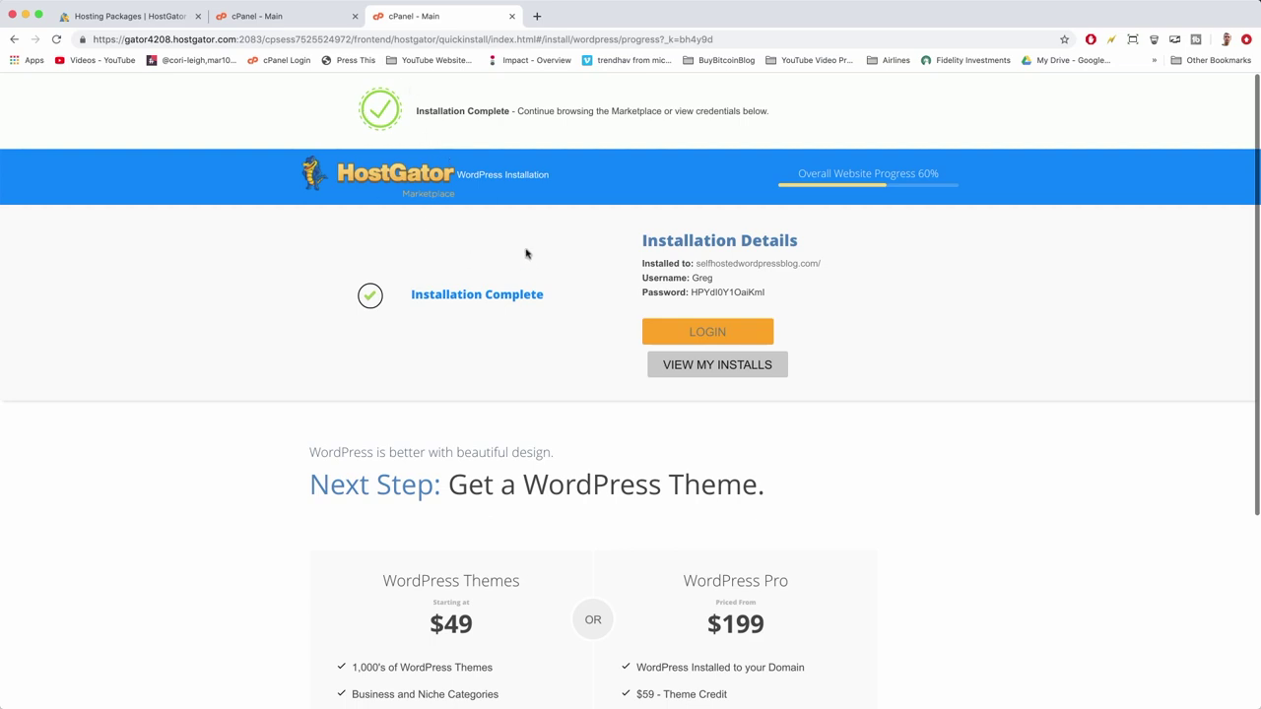
- Review the completed installation details with the admin username and password
{"action": "scroll", "coordinate": [523, 253], "scroll_direction": "down", "scroll_amount": 5}
{"action": "scroll", "coordinate": [537, 252], "scroll_direction": "up", "scroll_amount": 5}
{"action": "left_click", "coordinate": [717, 330]}
- Visit selfhostedwordpressblog.com in a new browser tab
{"action": "left_click", "coordinate": [537, 16]}
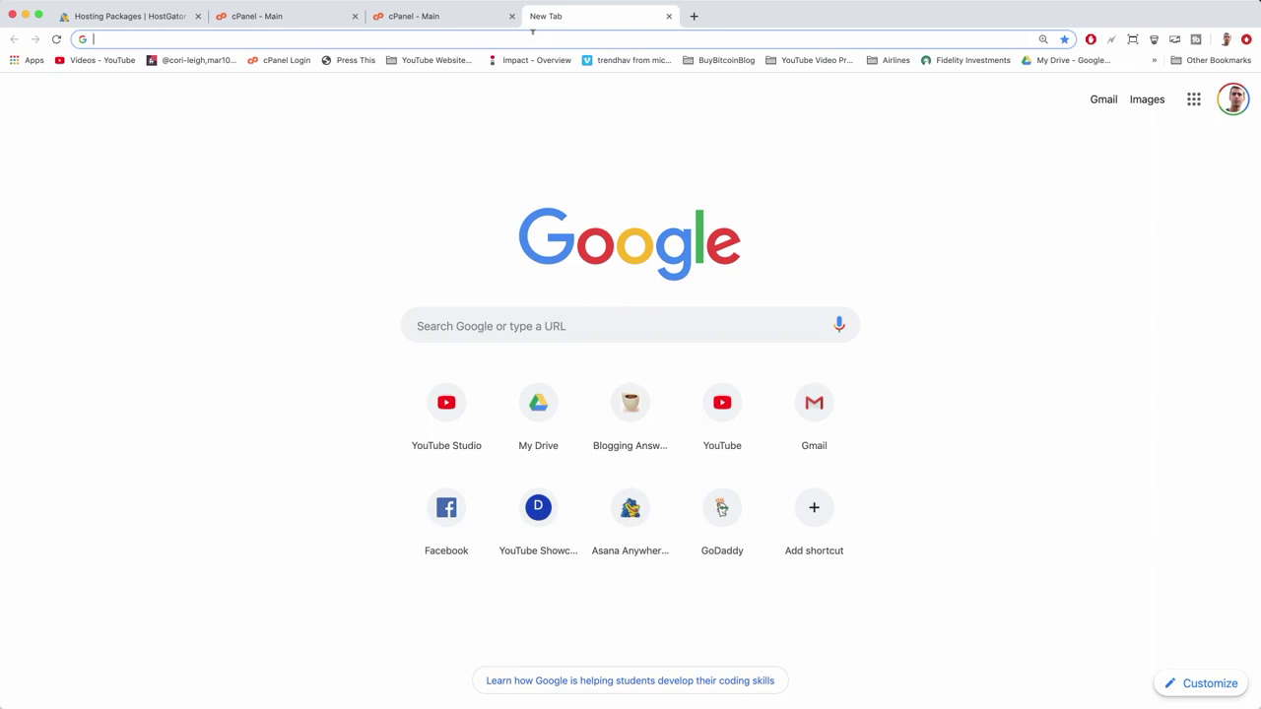
{"action": "type", "text": "self"}
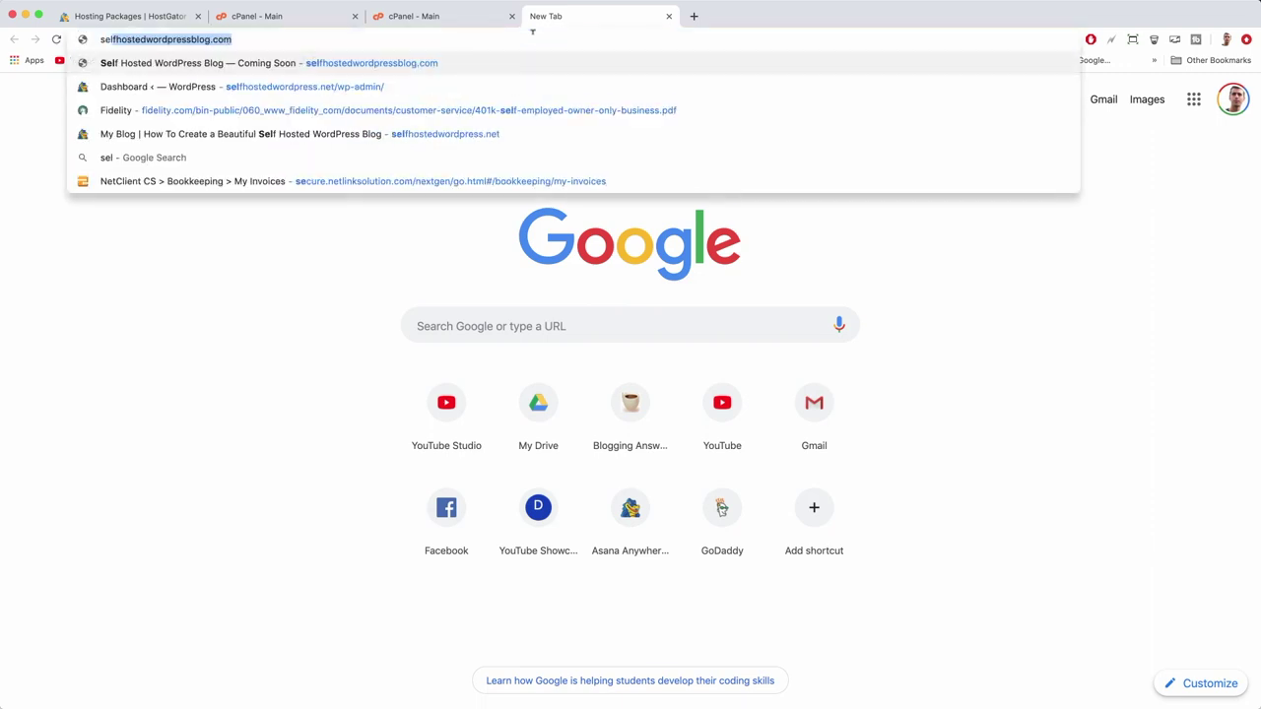
{"action": "type", "text": "host"}
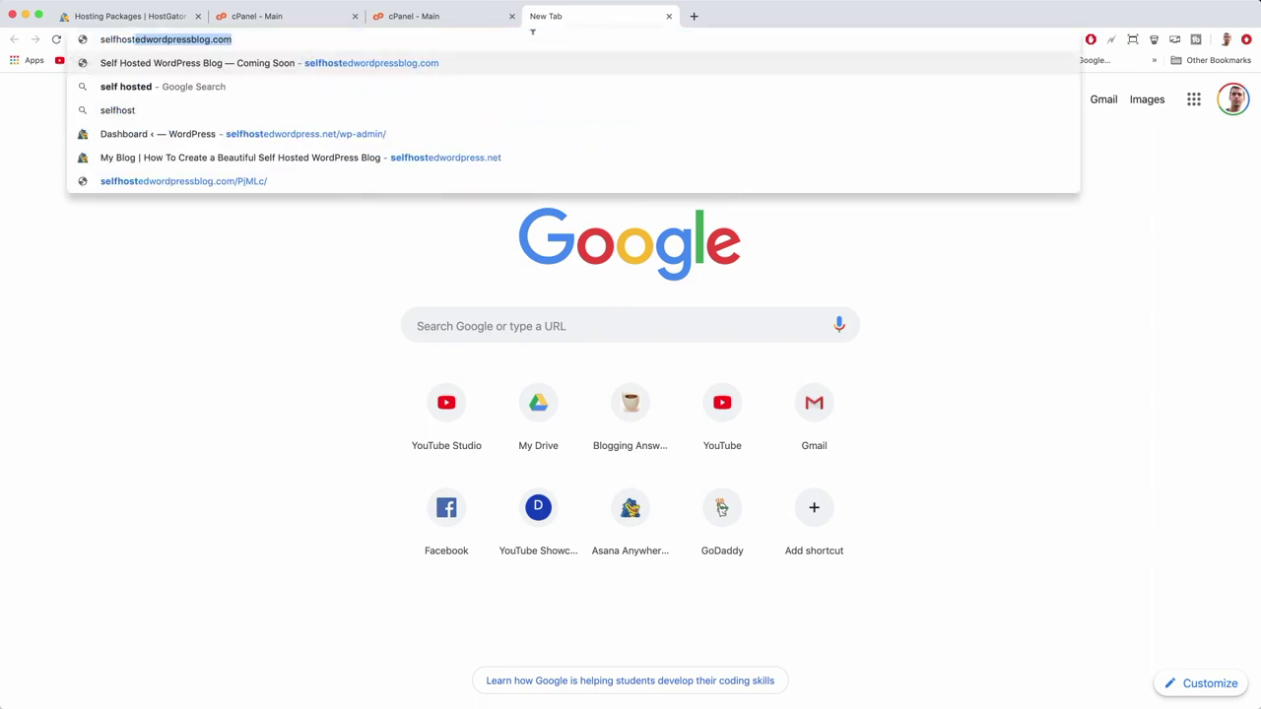
{"action": "left_click", "coordinate": [244, 32]}
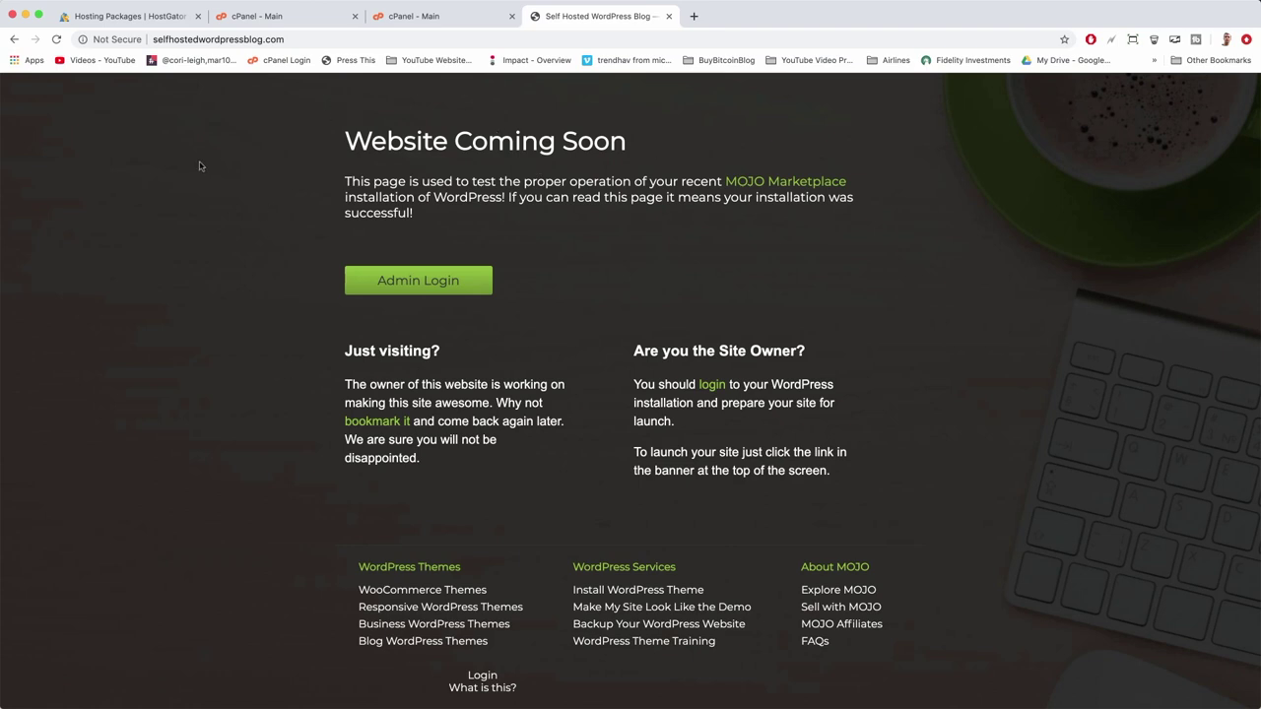
- Append /wp-admin to the site address to load the admin login page
{"action": "left_click", "coordinate": [291, 37]}
{"action": "left_click", "coordinate": [304, 37]}
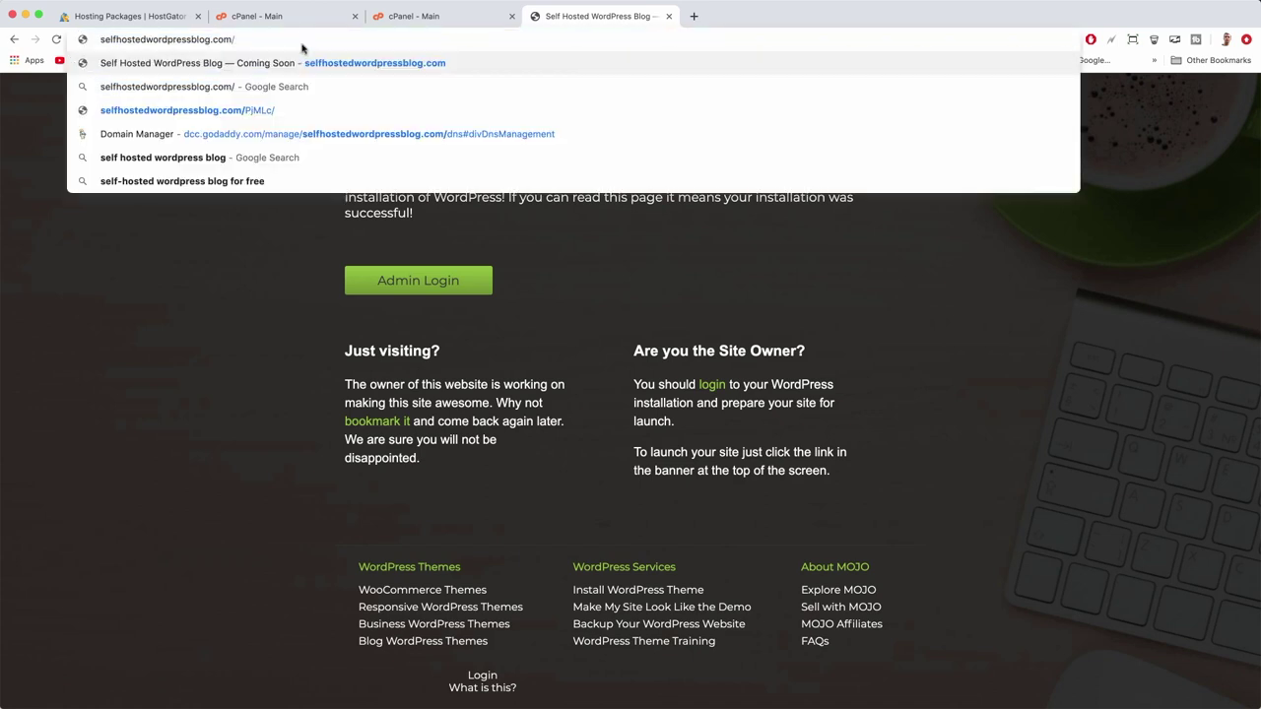
{"action": "type", "text": "/wp-admin"}
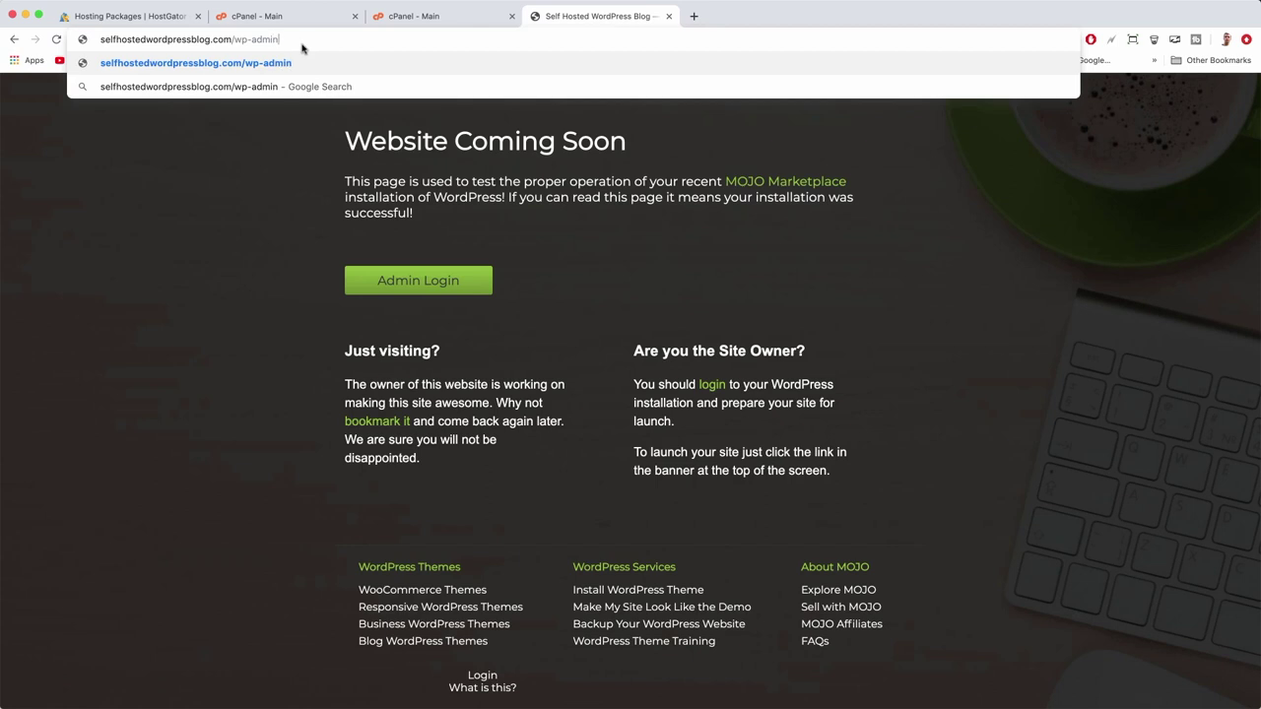
{"action": "key", "text": "Return"}
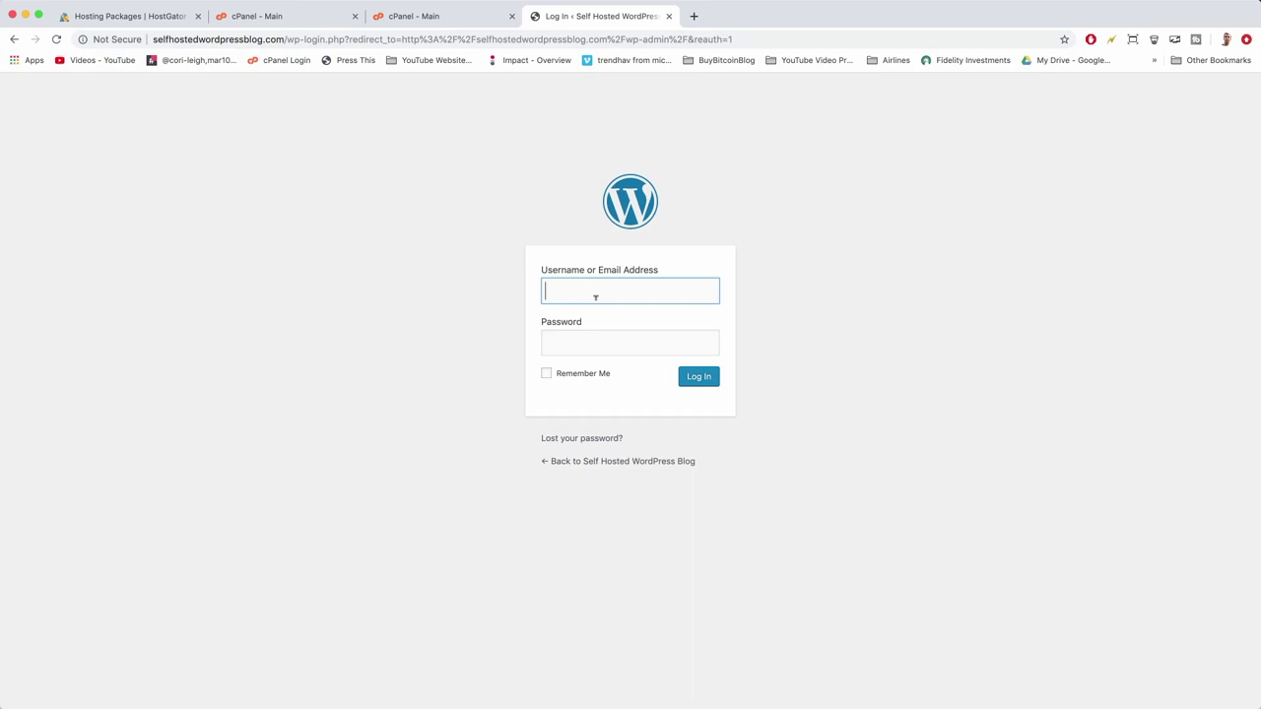
- Copy the generated admin password from the cPanel installation details
{"action": "left_click", "coordinate": [424, 17]}
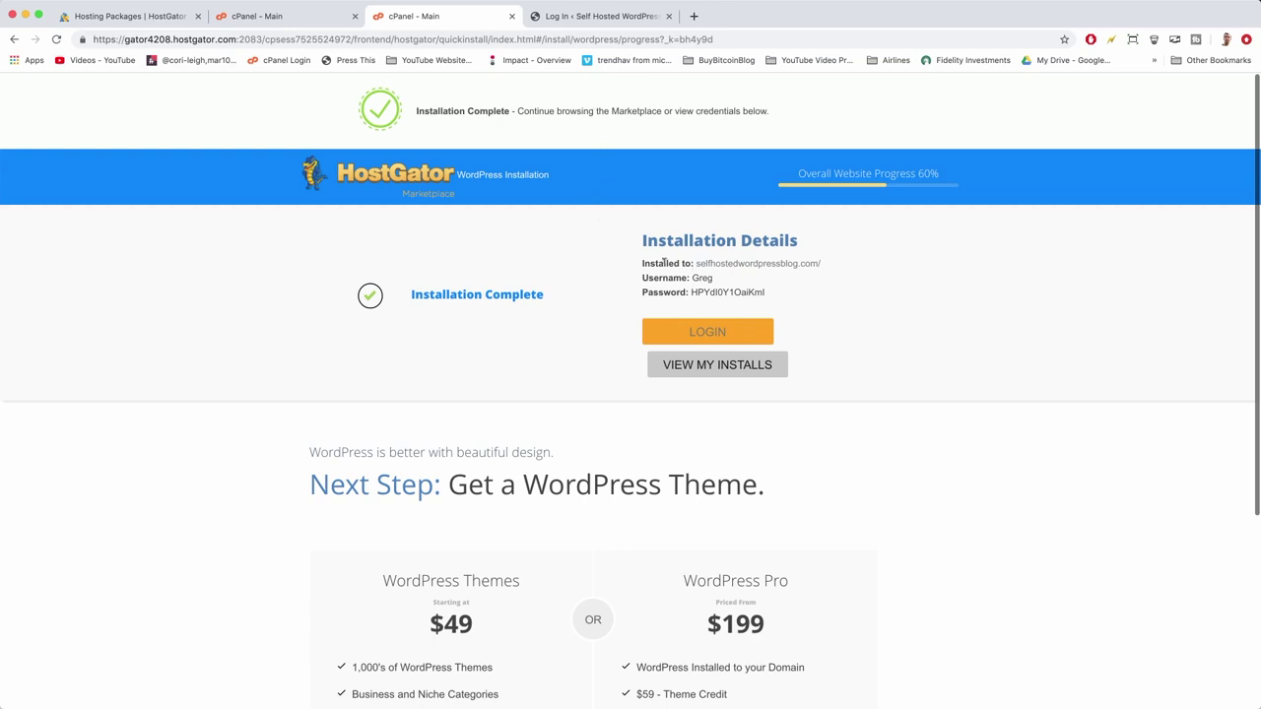
{"action": "left_click_drag", "start_coordinate": [768, 293], "coordinate": [693, 293]}
{"action": "right_click", "coordinate": [694, 291]}
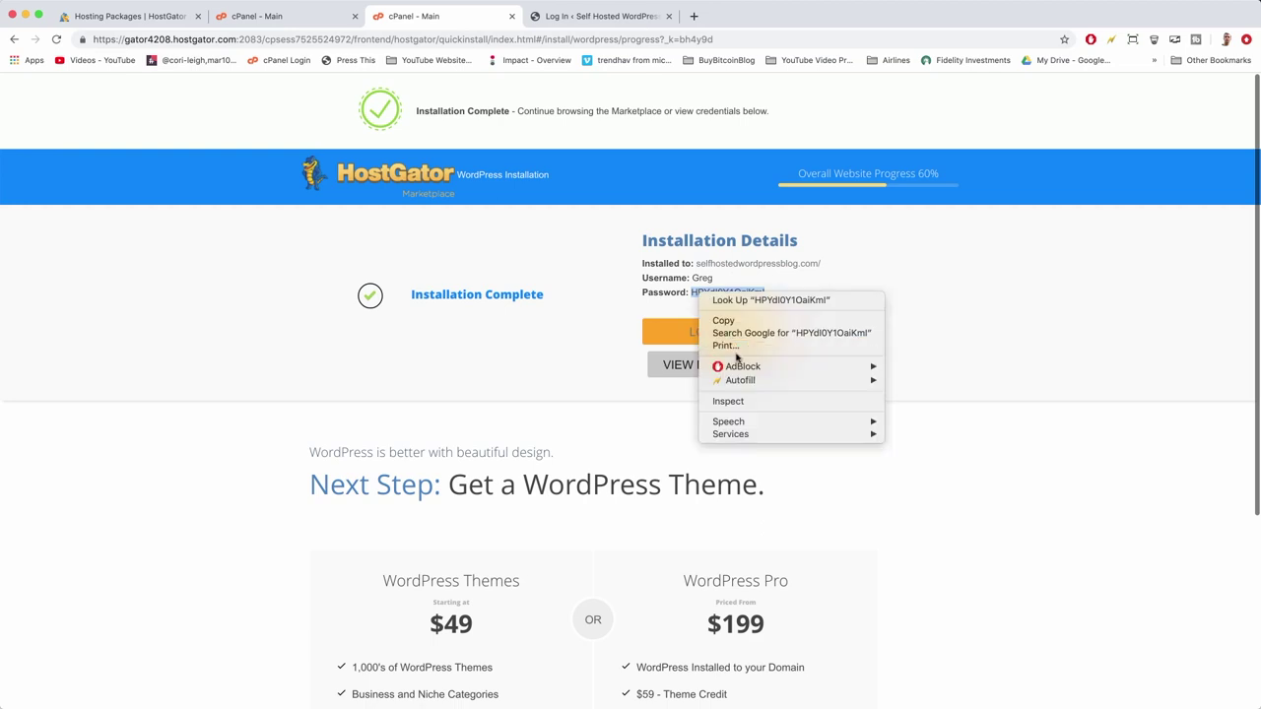
{"action": "left_click", "coordinate": [720, 322]}
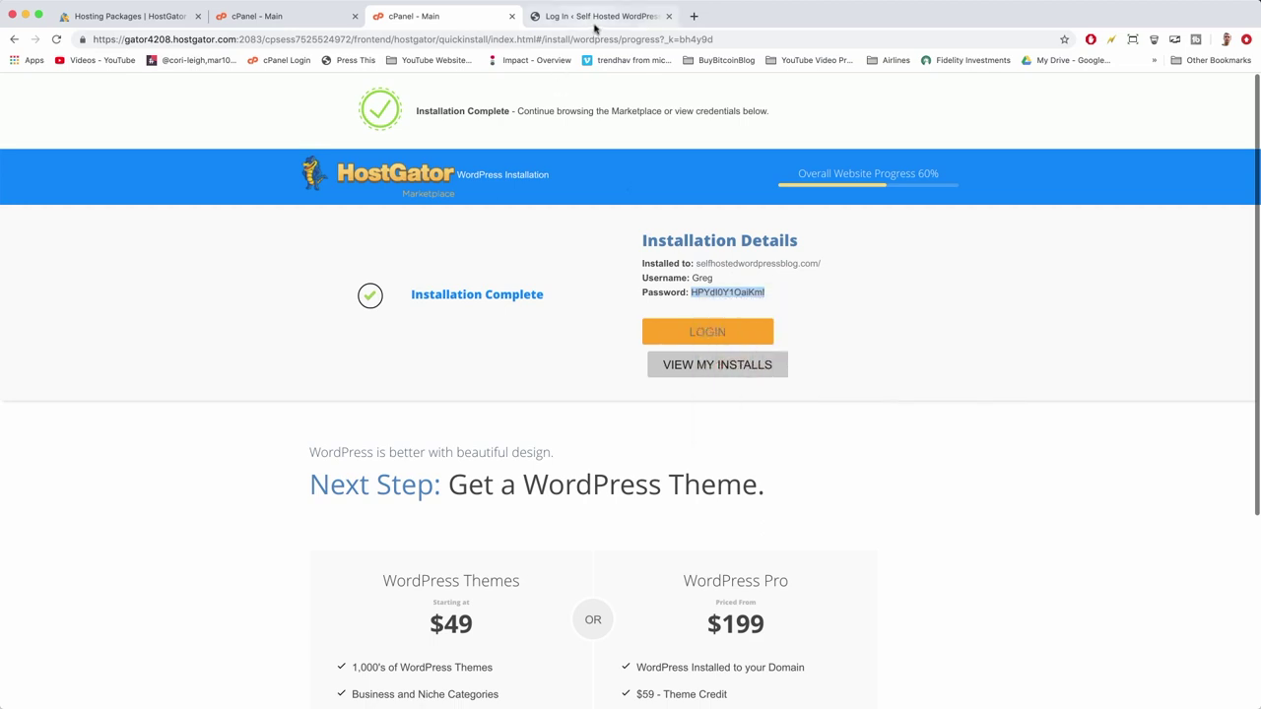
- Log in with the admin username and pasted password, Remember Me ticked, after bookmarking the page
{"action": "left_click", "coordinate": [618, 17]}
{"action": "type", "text": "Greg"}
{"action": "key", "text": "Tab"}
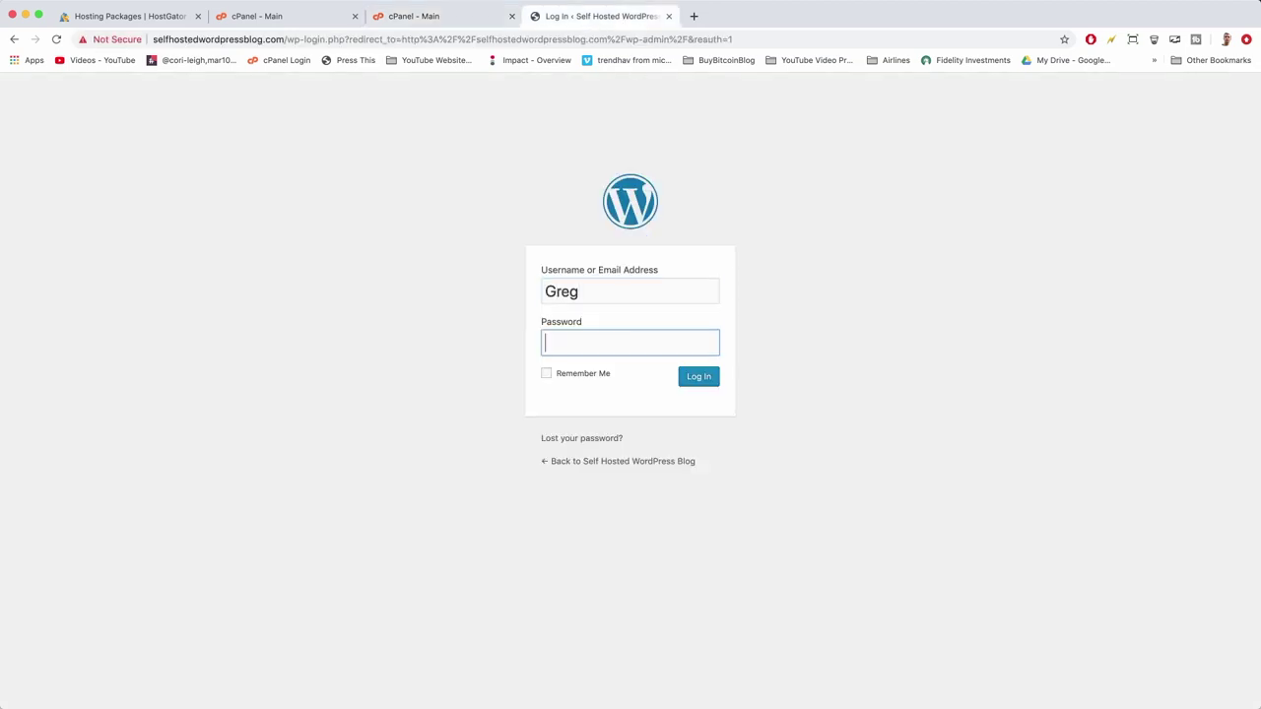
{"action": "key", "text": "super+v"}
{"action": "left_click", "coordinate": [585, 375]}
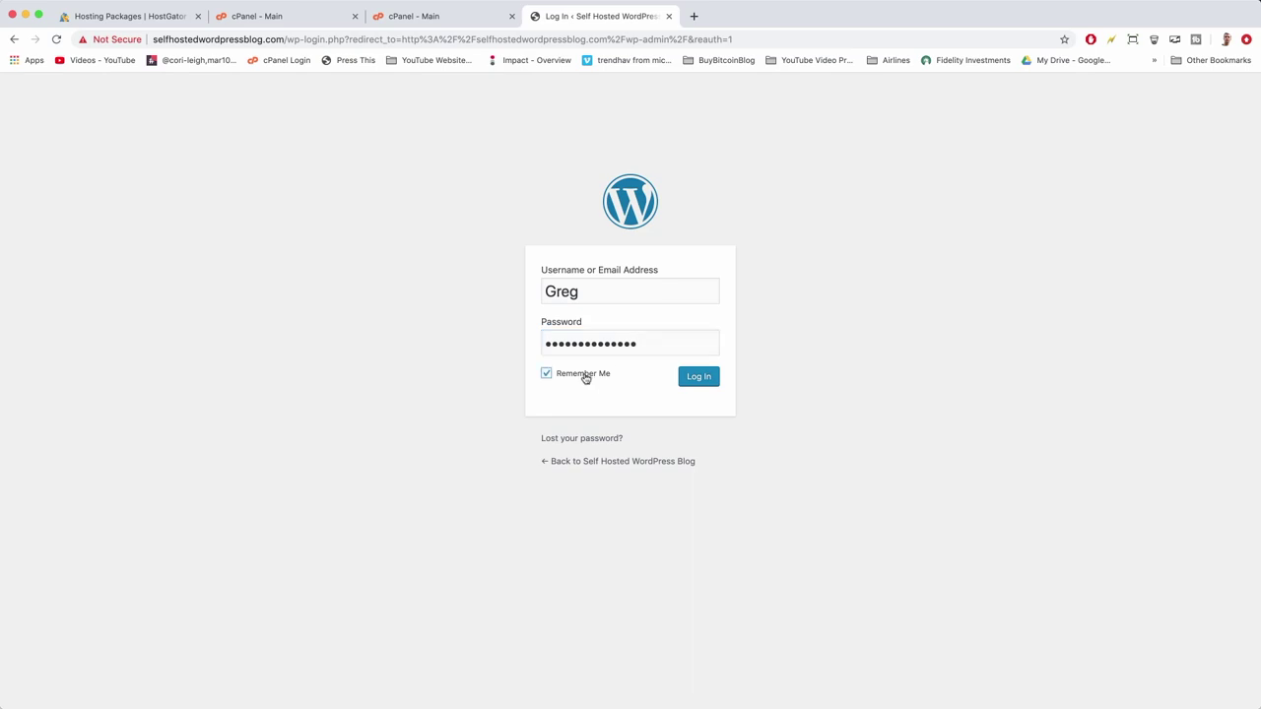
{"action": "left_click", "coordinate": [1063, 41]}
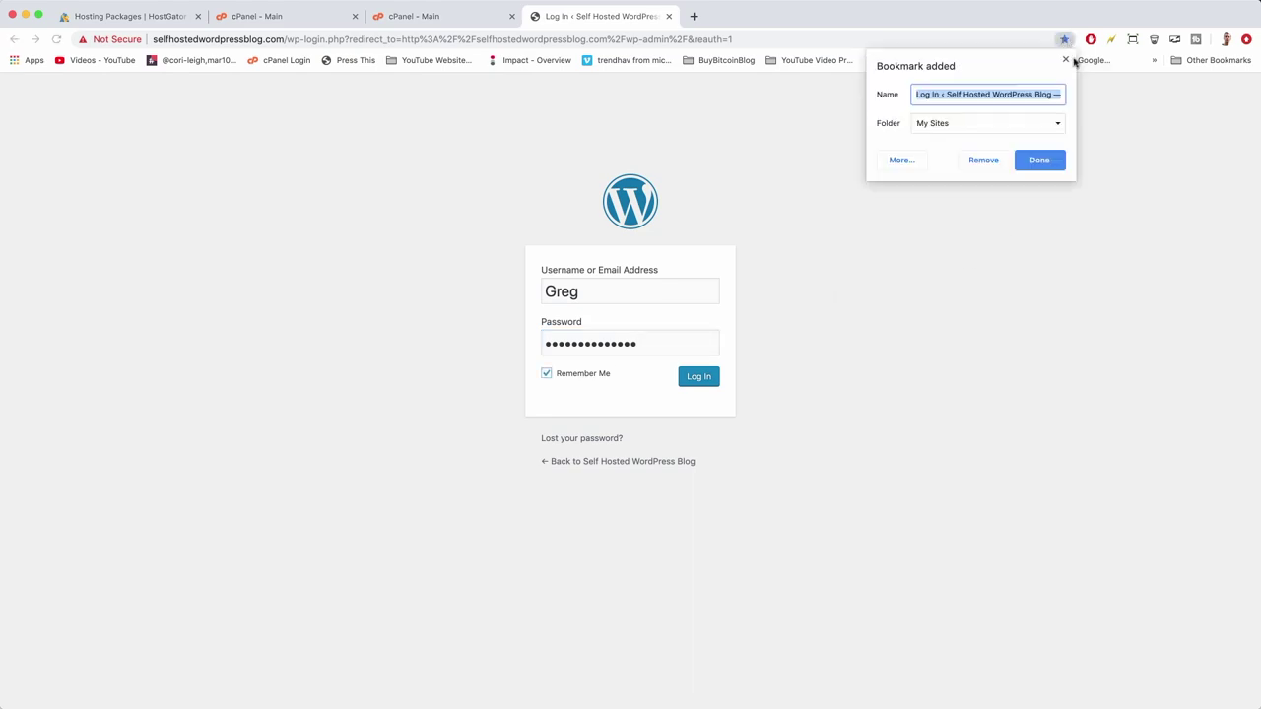
{"action": "left_click", "coordinate": [1037, 162]}
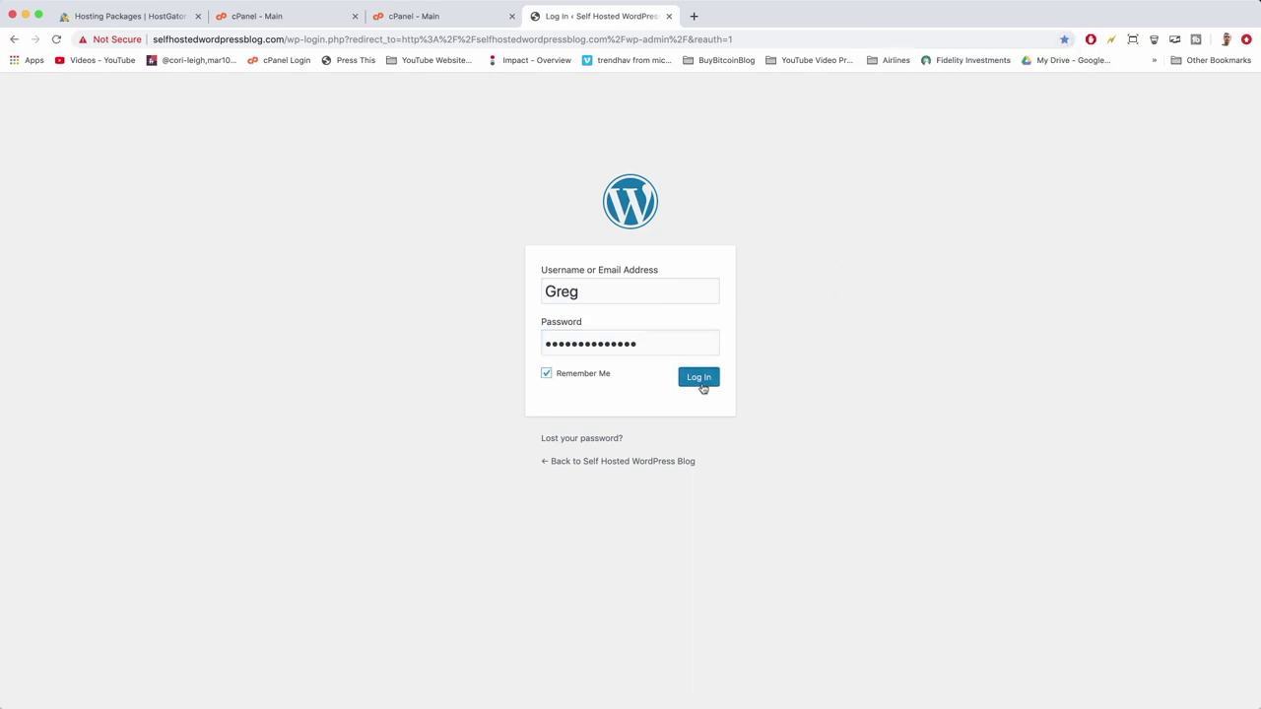
{"action": "left_click", "coordinate": [700, 384]}
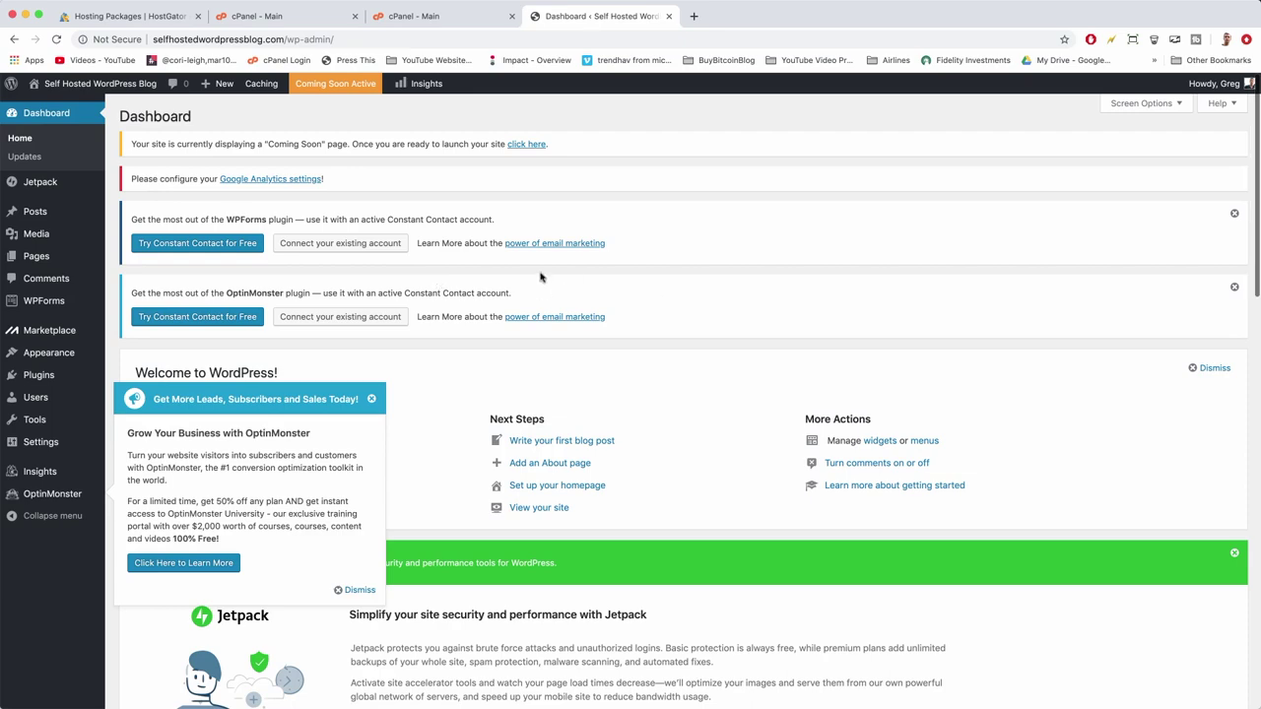
- Close the OptinMonster popup and dismiss the OptinMonster and WPForms notices
{"action": "scroll", "coordinate": [539, 276], "scroll_direction": "down", "scroll_amount": 5}
{"action": "scroll", "coordinate": [453, 335], "scroll_direction": "up", "scroll_amount": 5}
{"action": "left_click", "coordinate": [373, 402]}
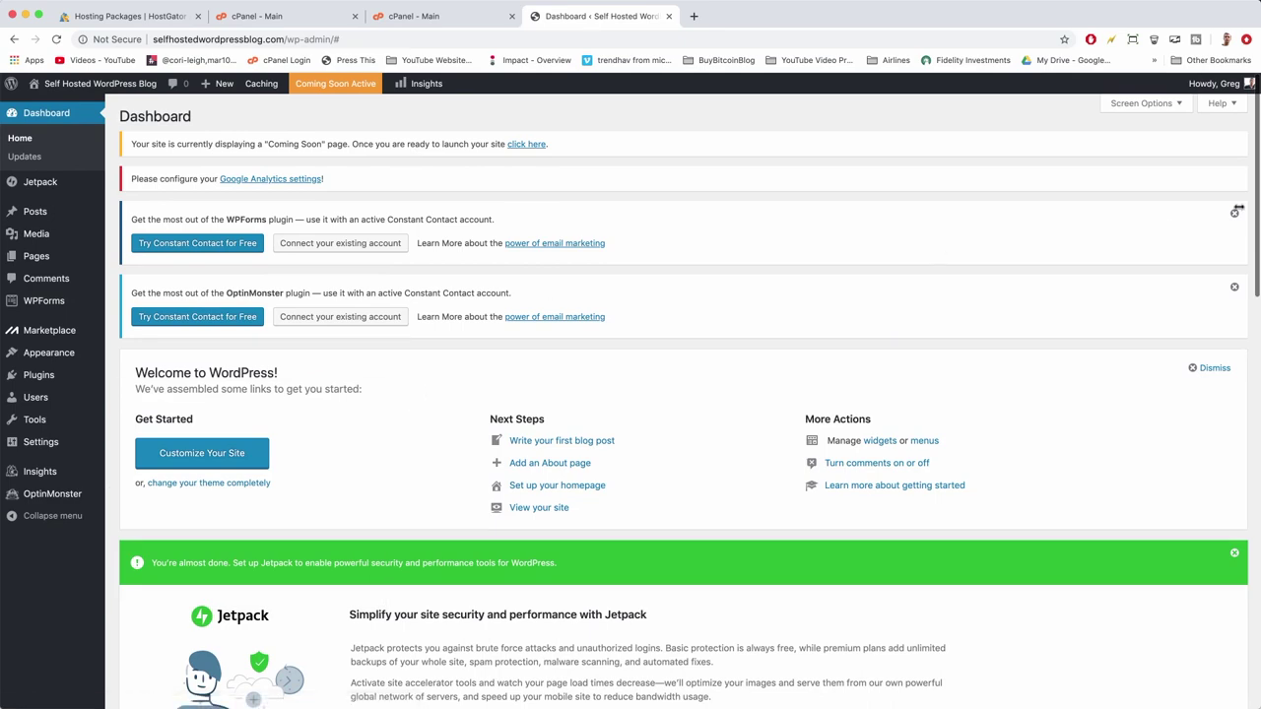
{"action": "left_click", "coordinate": [1237, 285]}
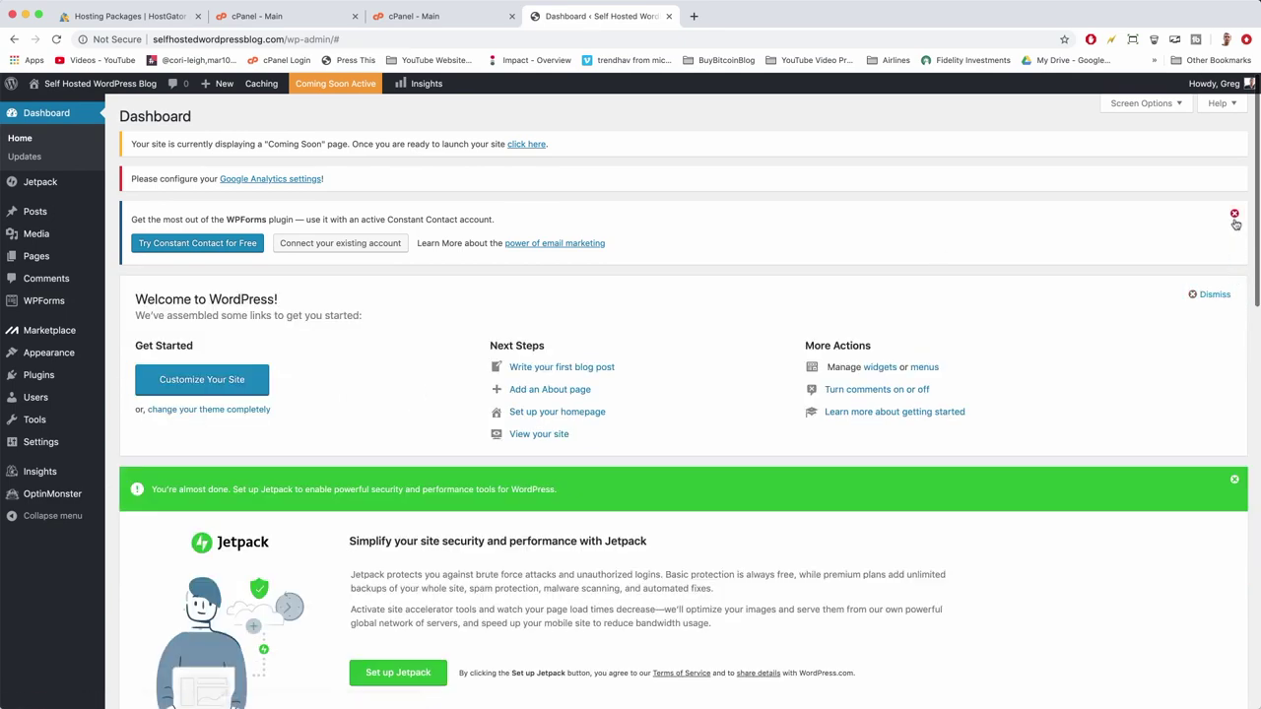
{"action": "left_click", "coordinate": [1234, 215]}
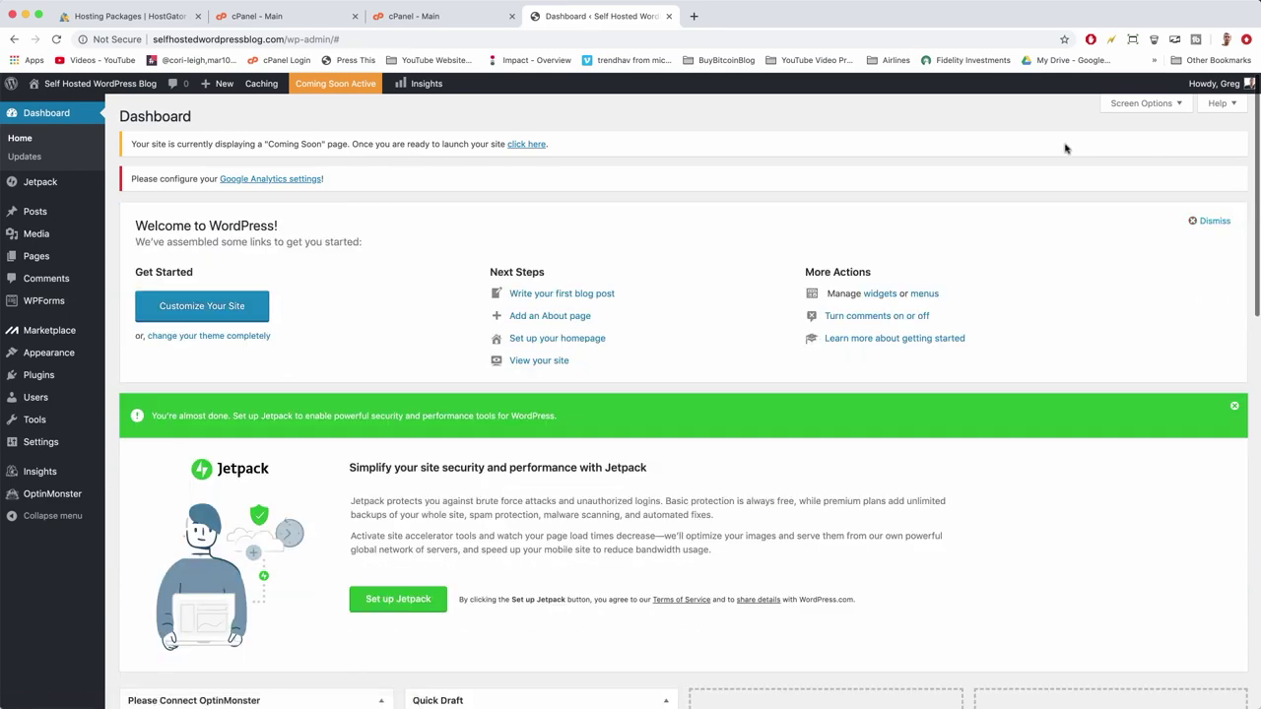
- Take the site out of Coming Soon mode via the notice's 'click here' link
{"action": "mouse_move", "coordinate": [242, 89]}
{"action": "left_click_drag", "start_coordinate": [266, 143], "coordinate": [323, 144]}
{"action": "left_click", "coordinate": [406, 144]}
{"action": "left_click", "coordinate": [517, 145]}
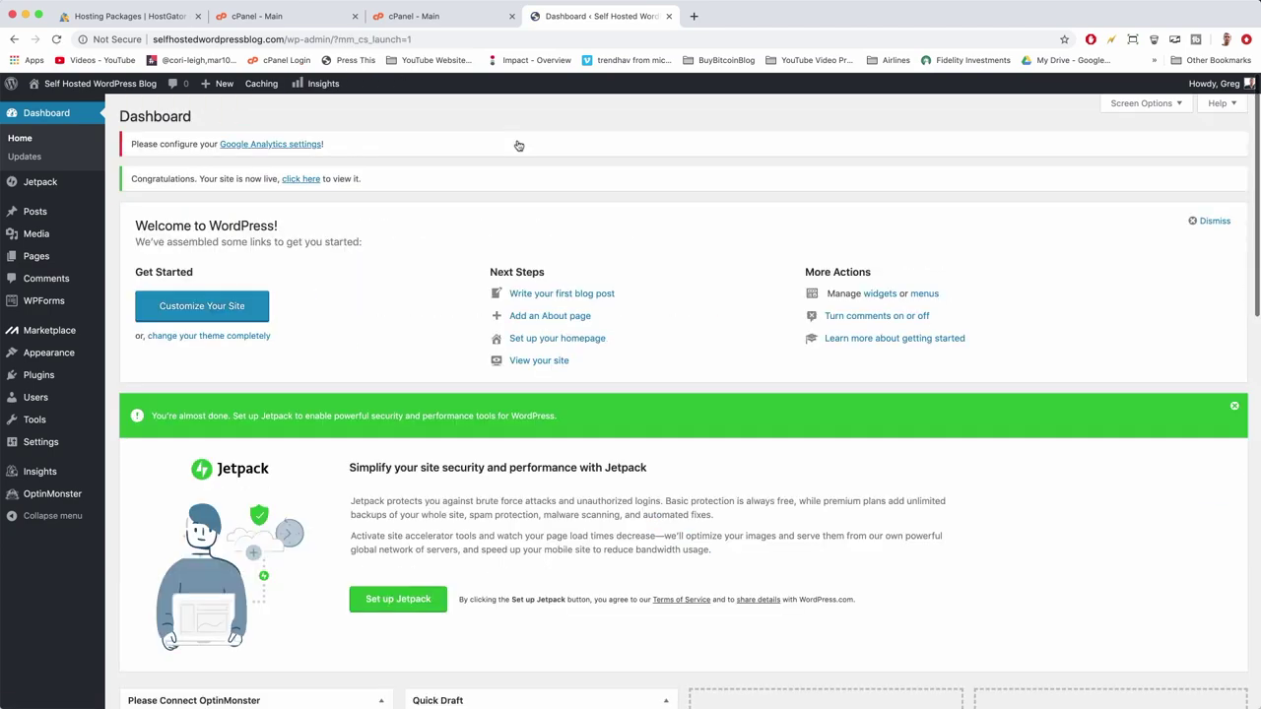
- Move the WPForms widget above Quick Draft on the Dashboard
{"action": "scroll", "coordinate": [634, 197], "scroll_direction": "down", "scroll_amount": 5}
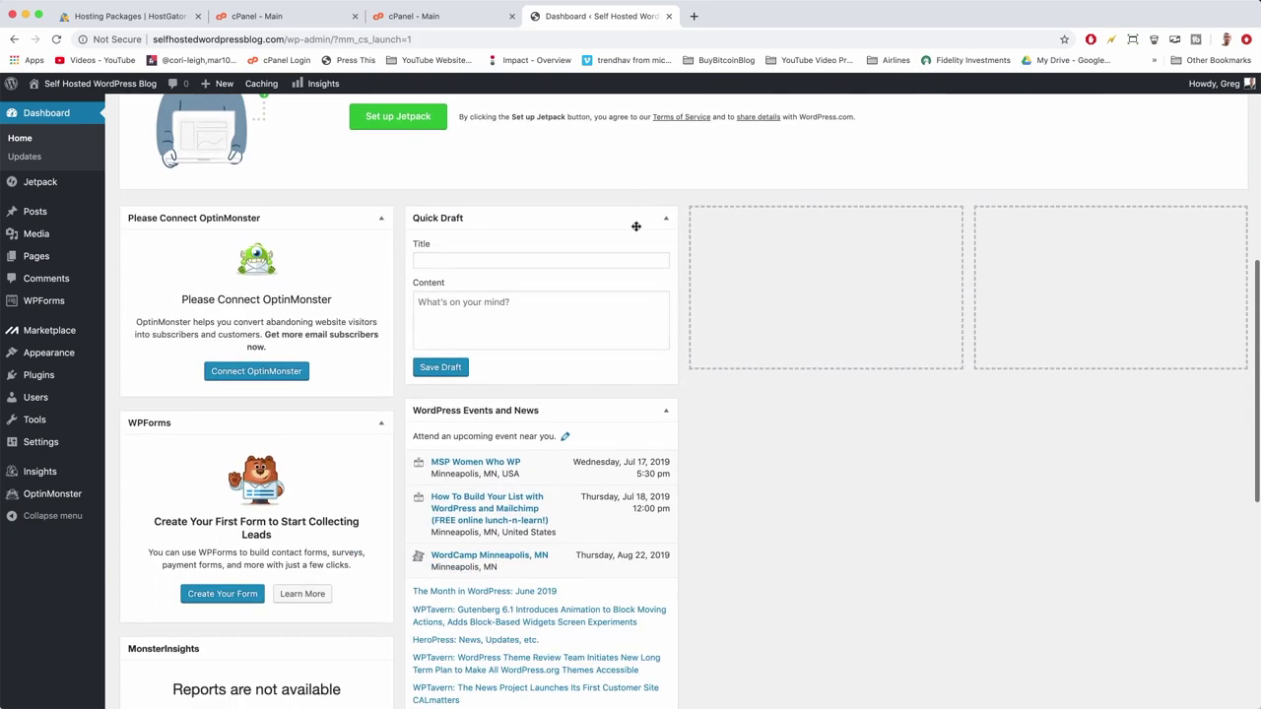
{"action": "scroll", "coordinate": [635, 226], "scroll_direction": "down", "scroll_amount": 1}
{"action": "left_click_drag", "start_coordinate": [581, 349], "coordinate": [847, 159]}
- Drag the WordPress Events and News widget into the third Dashboard column
{"action": "left_click_drag", "start_coordinate": [249, 362], "coordinate": [535, 155]}
{"action": "scroll", "coordinate": [534, 155], "scroll_direction": "up", "scroll_amount": 1}
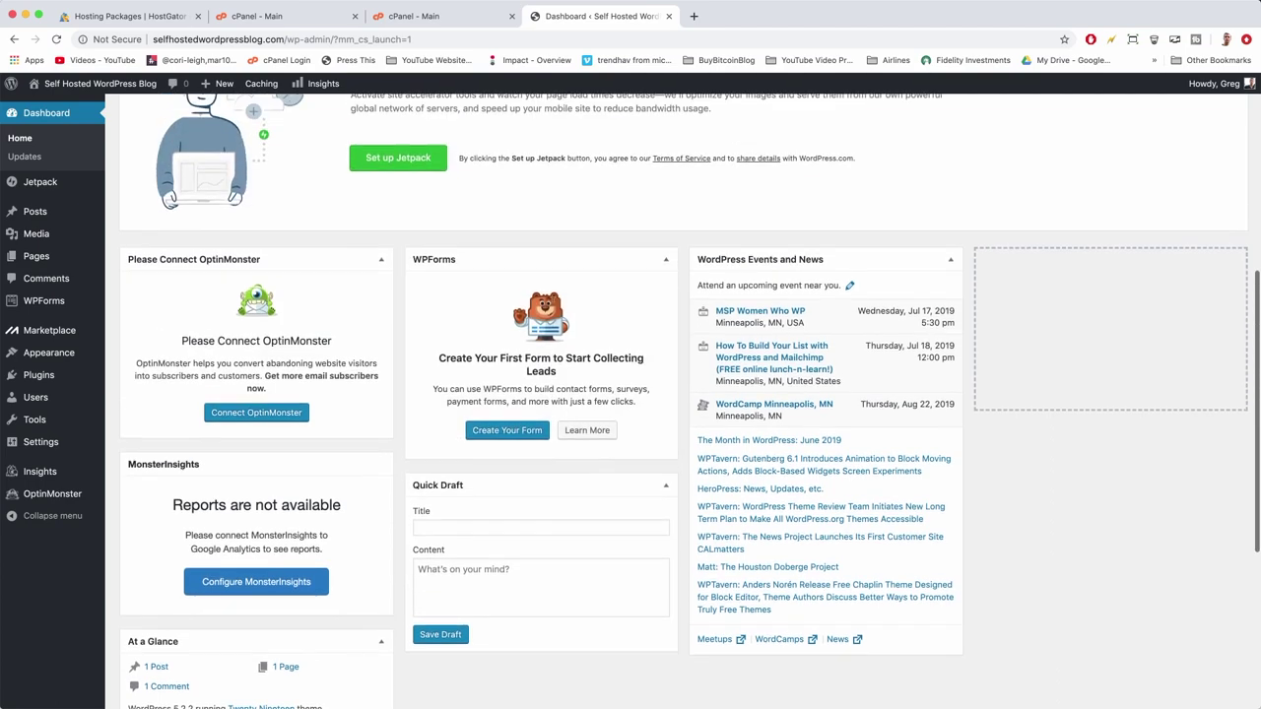
{"action": "scroll", "coordinate": [522, 306], "scroll_direction": "up", "scroll_amount": 5}
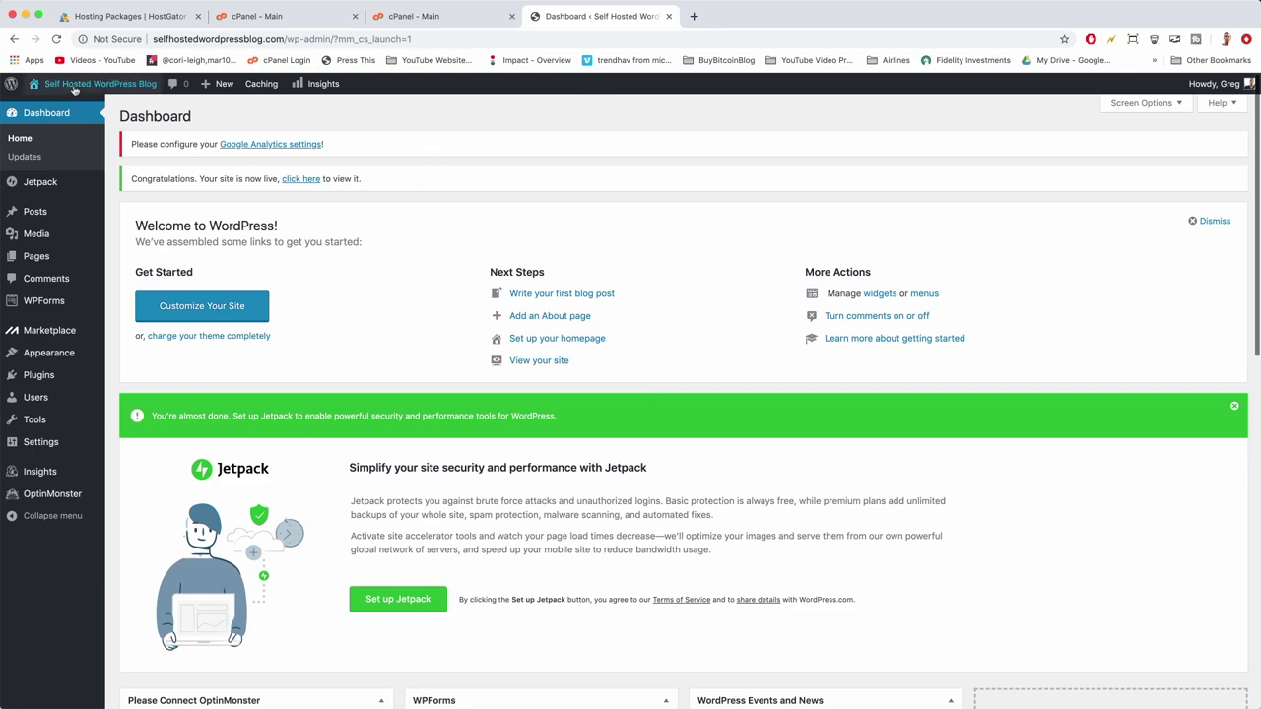
{"action": "mouse_move", "coordinate": [71, 89]}
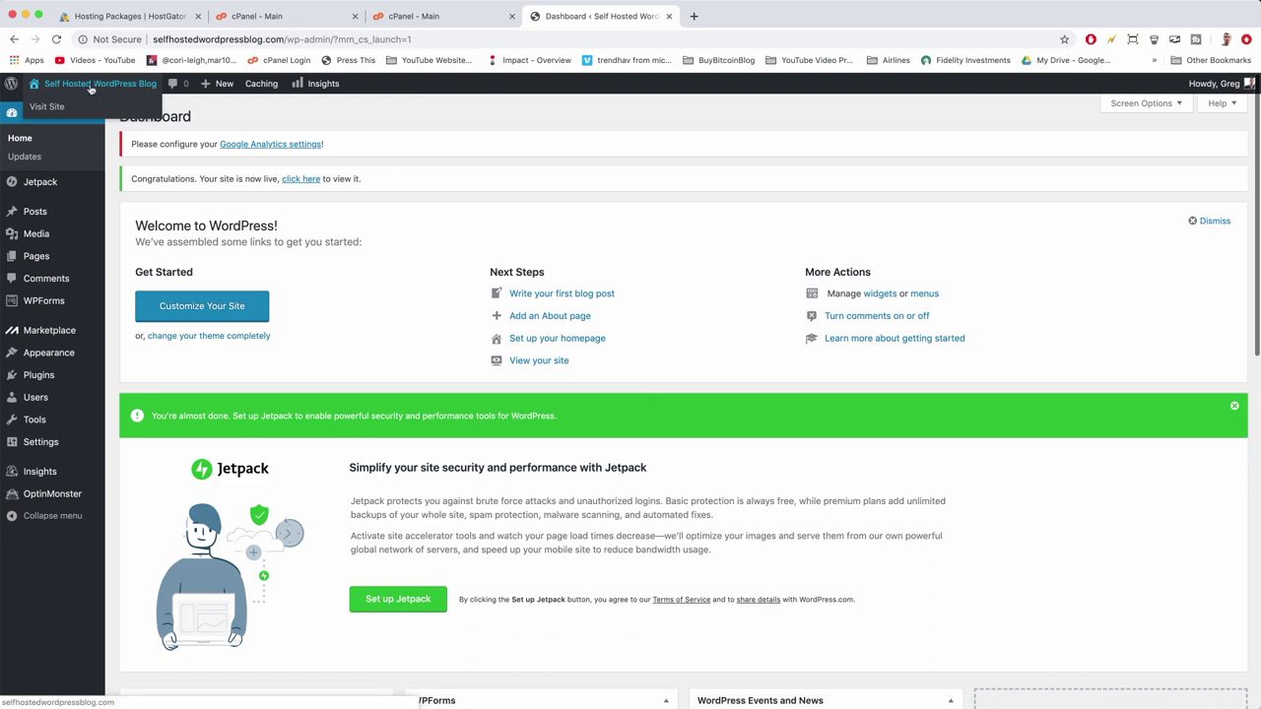
{"action": "left_click", "coordinate": [74, 86]}
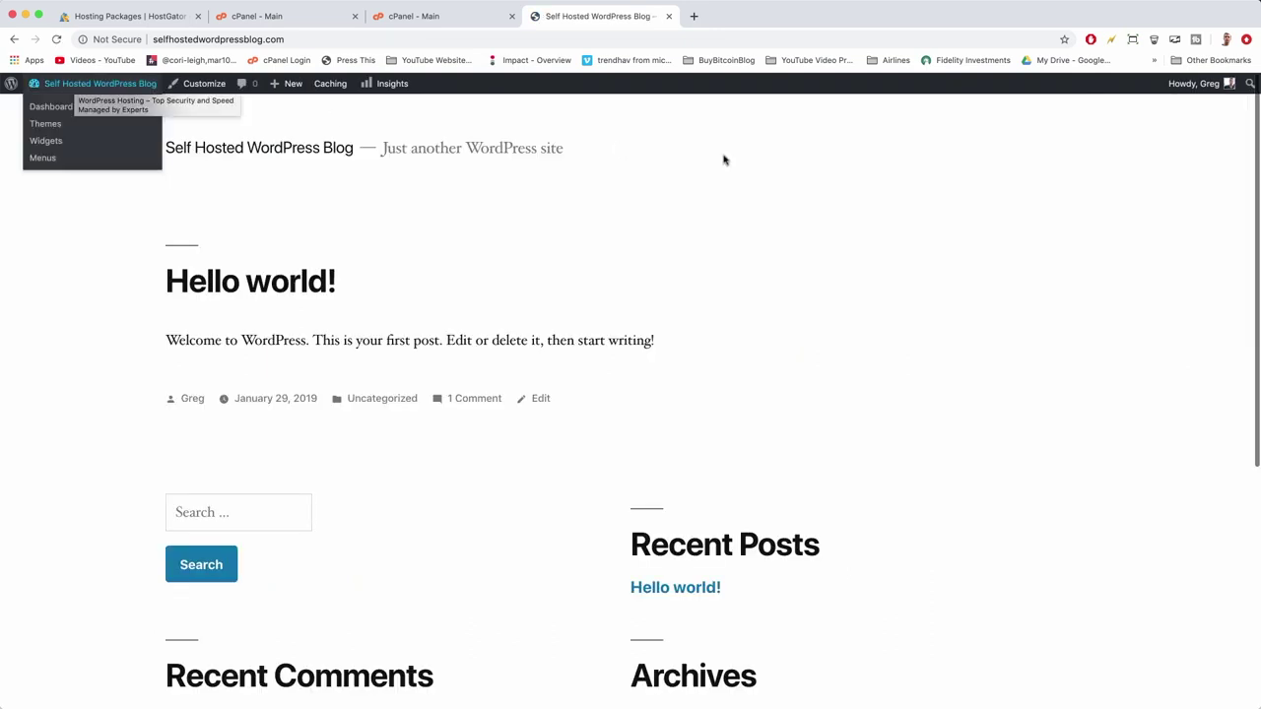
{"action": "scroll", "coordinate": [823, 443], "scroll_direction": "down", "scroll_amount": 2}
{"action": "scroll", "coordinate": [823, 442], "scroll_direction": "down", "scroll_amount": 3}
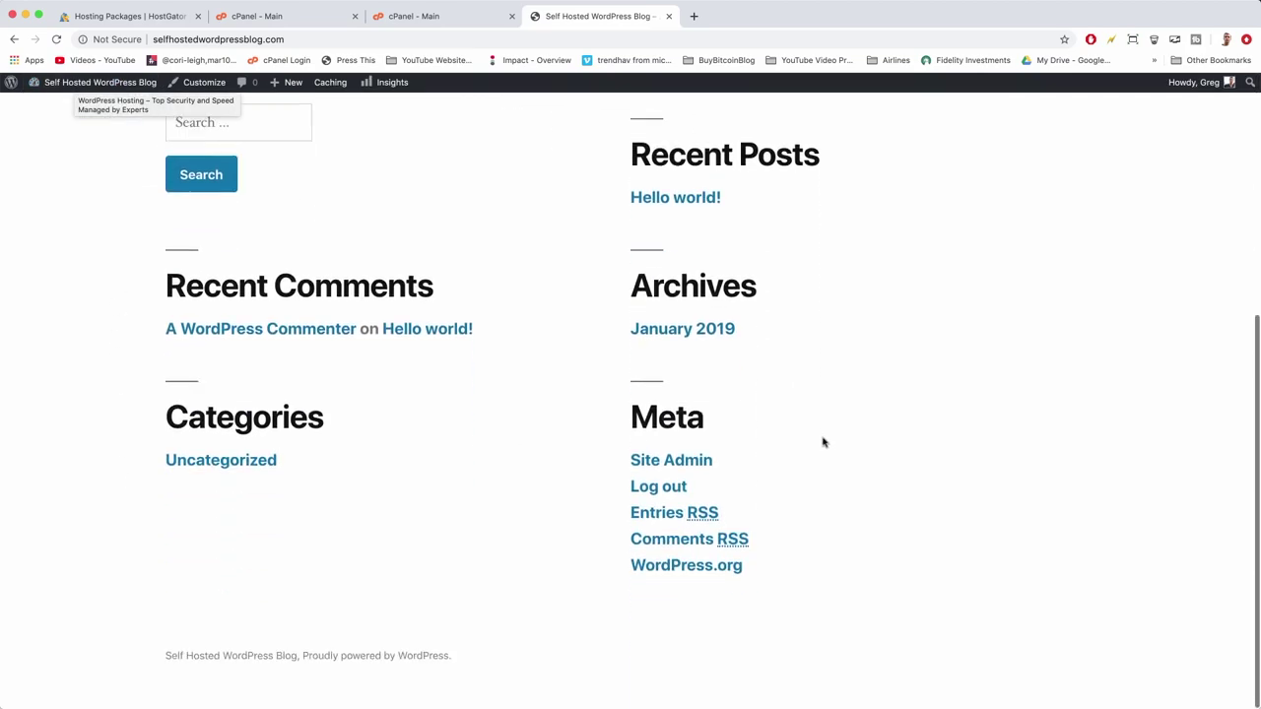
{"action": "scroll", "coordinate": [822, 442], "scroll_direction": "up", "scroll_amount": 5}
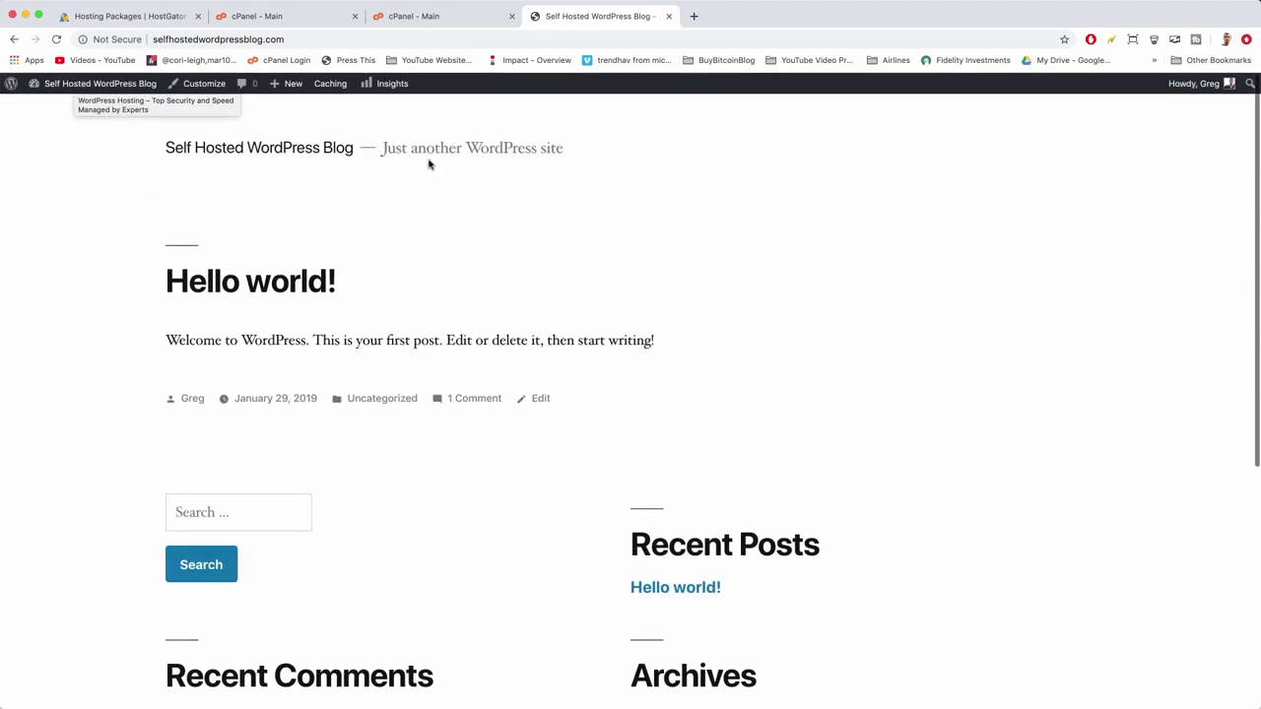
{"action": "scroll", "coordinate": [99, 300], "scroll_direction": "down", "scroll_amount": 5}
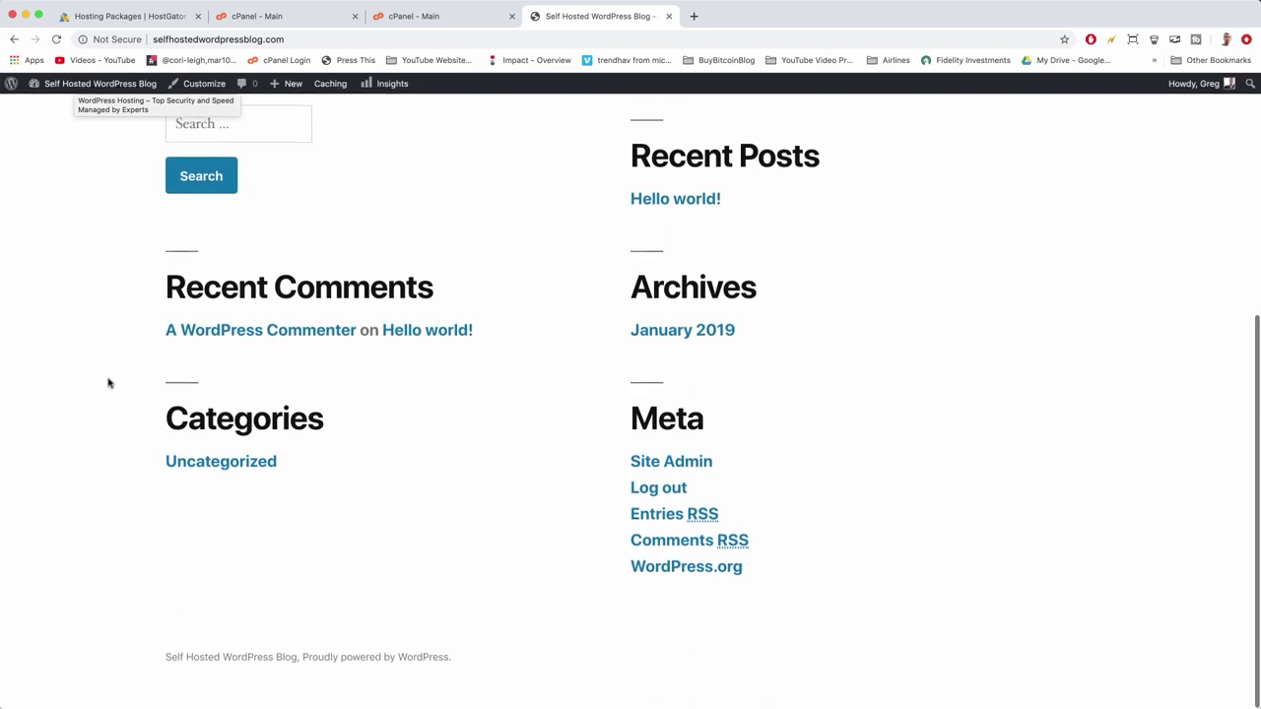
{"action": "scroll", "coordinate": [678, 678], "scroll_direction": "up", "scroll_amount": 5}
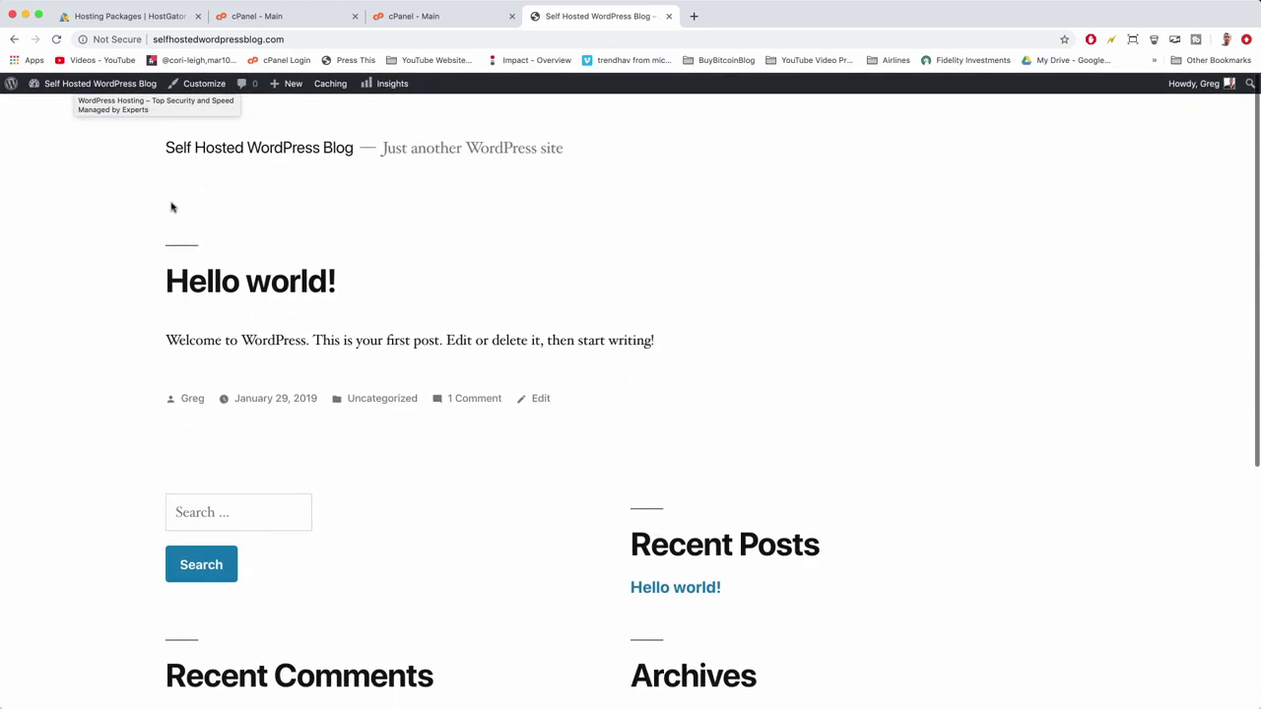
{"action": "mouse_move", "coordinate": [109, 87]}
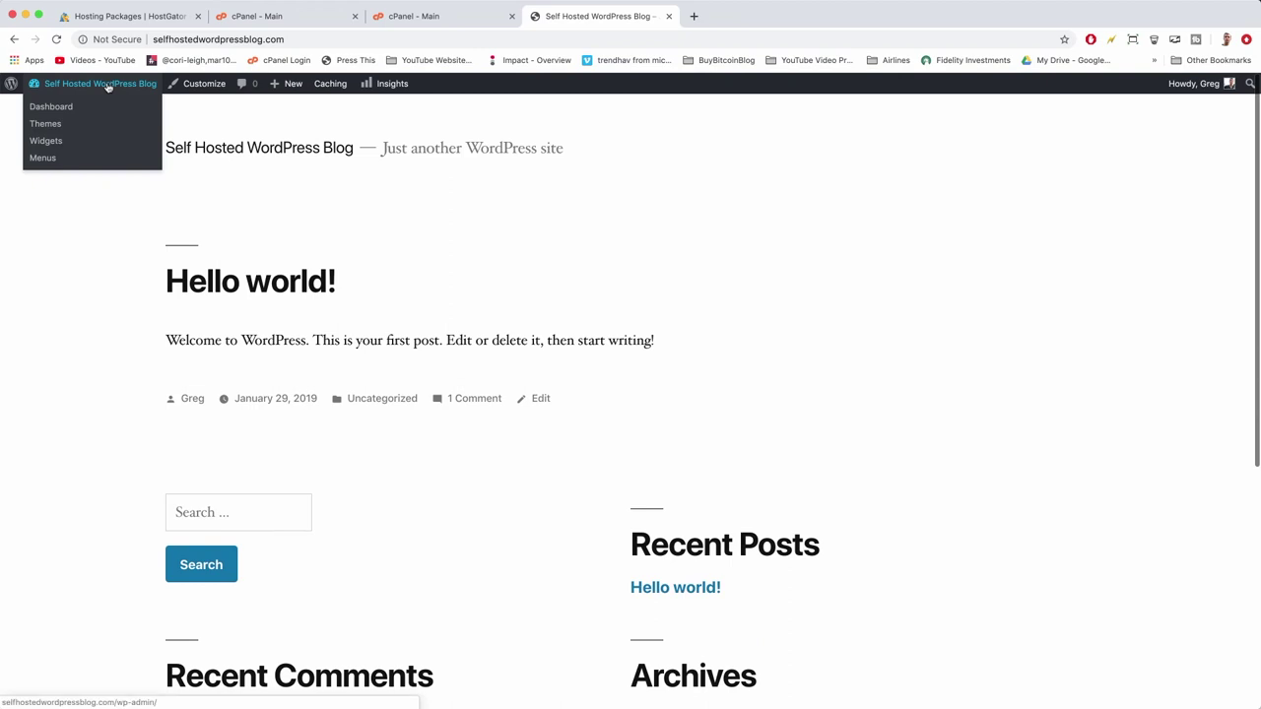
{"action": "left_click", "coordinate": [108, 87]}
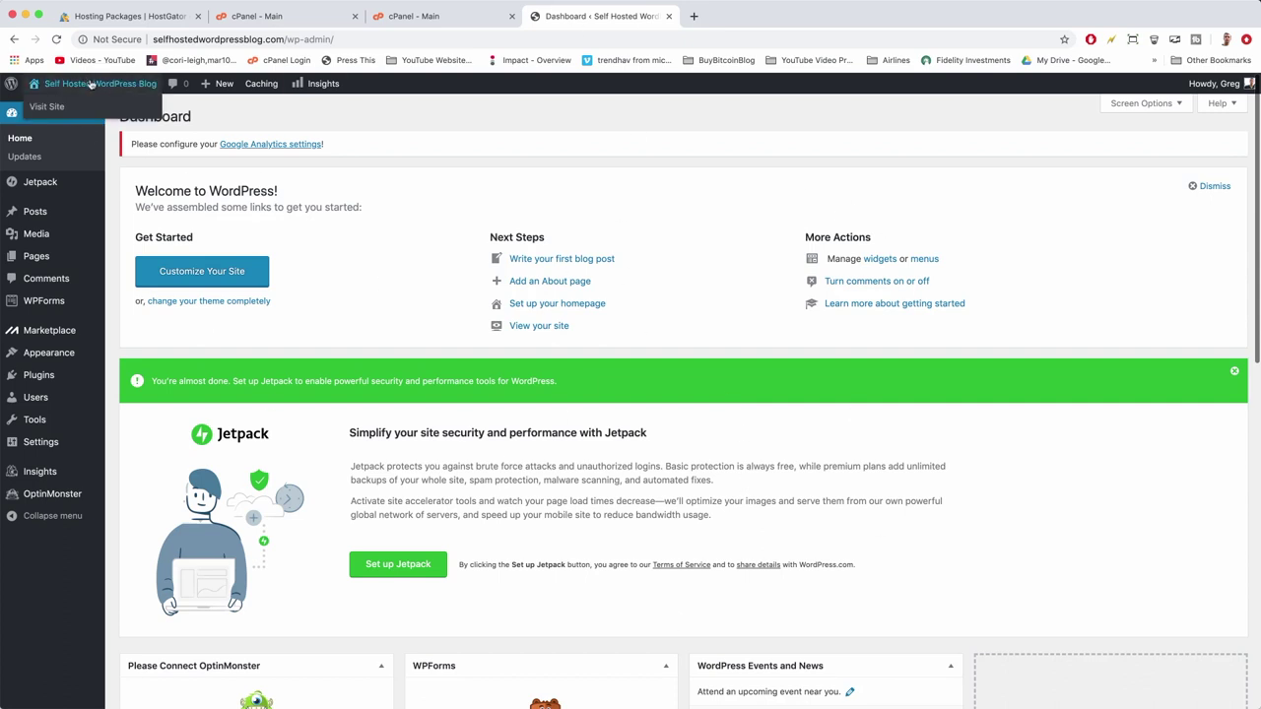
{"action": "left_click", "coordinate": [91, 84]}
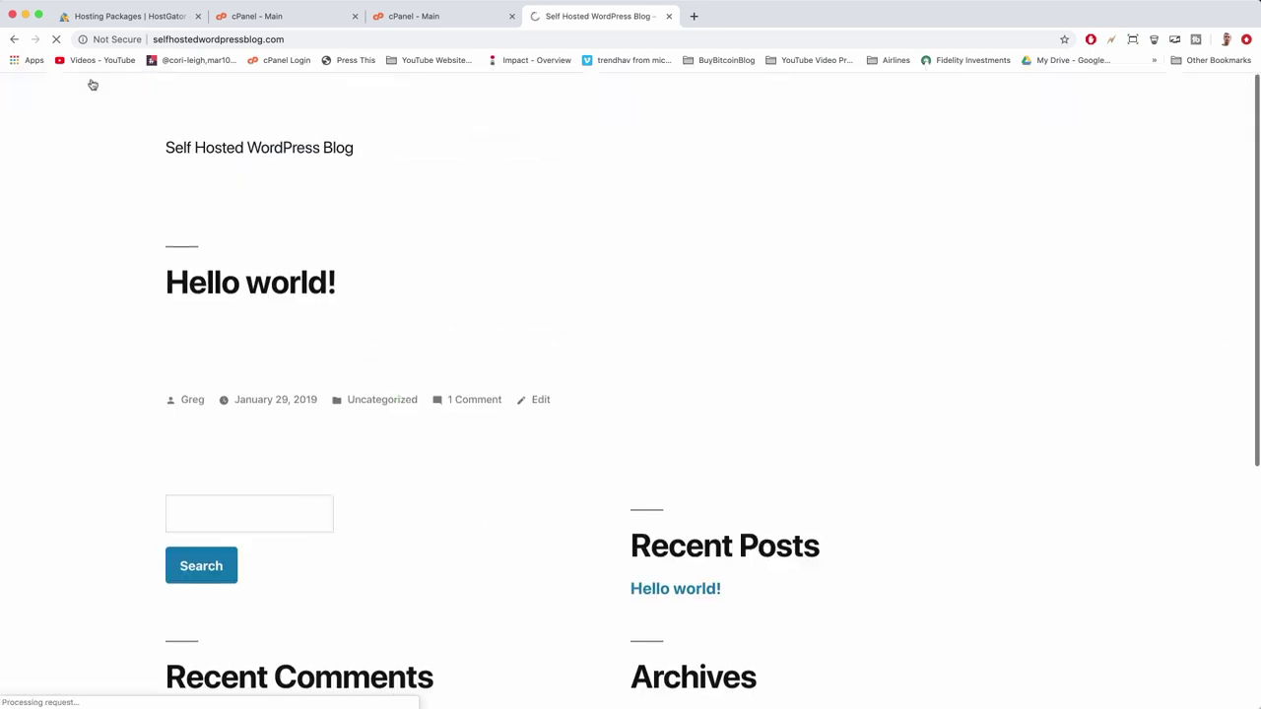
{"action": "mouse_move", "coordinate": [92, 83]}
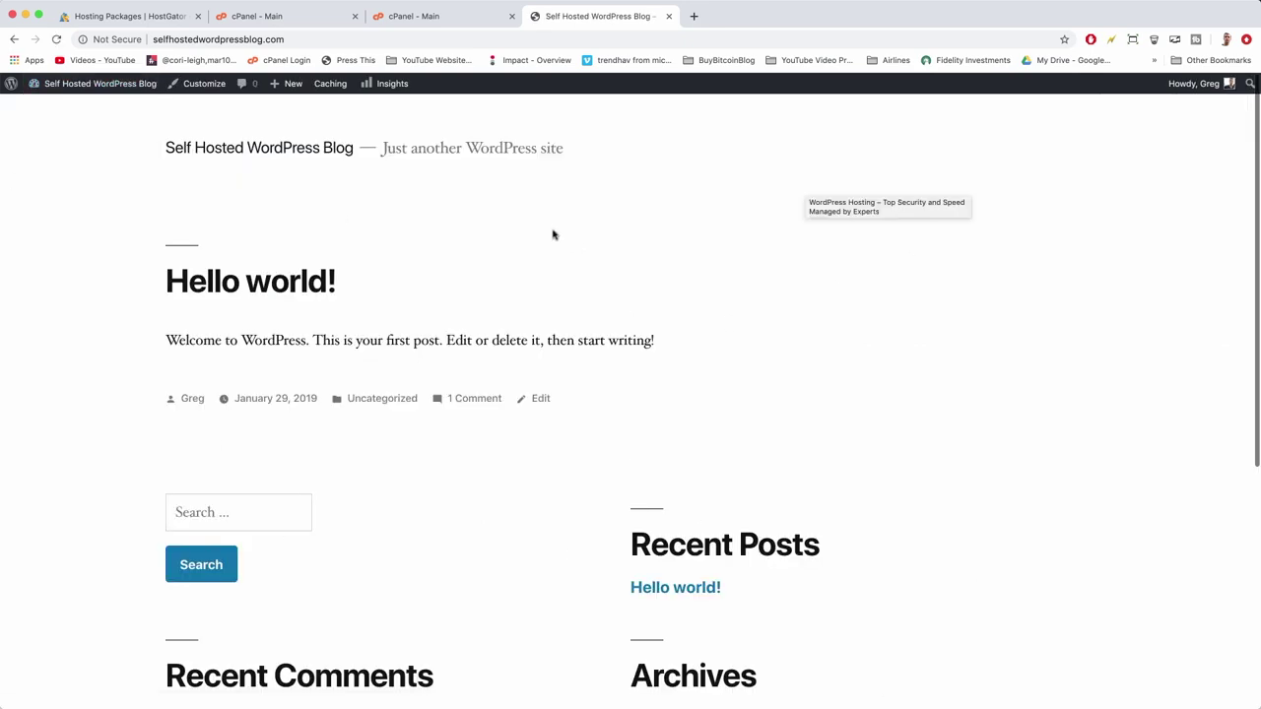
{"action": "left_click", "coordinate": [85, 92]}
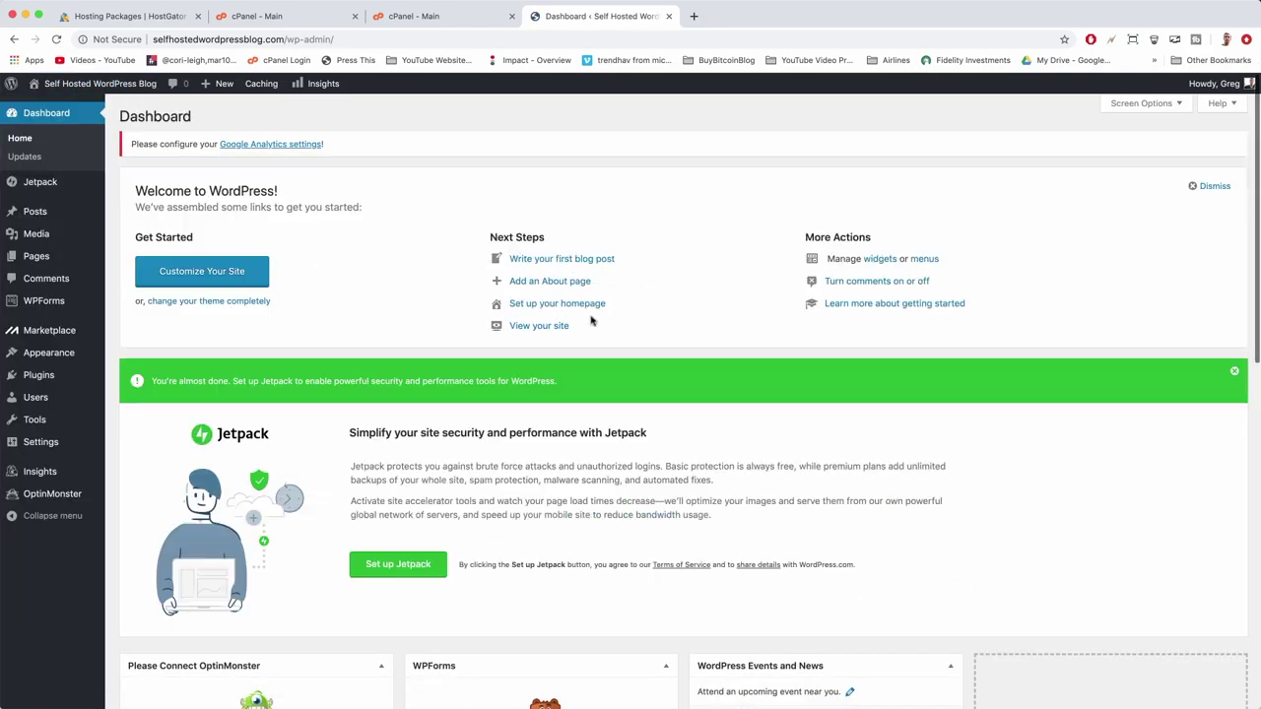
{"action": "left_click", "coordinate": [67, 83]}
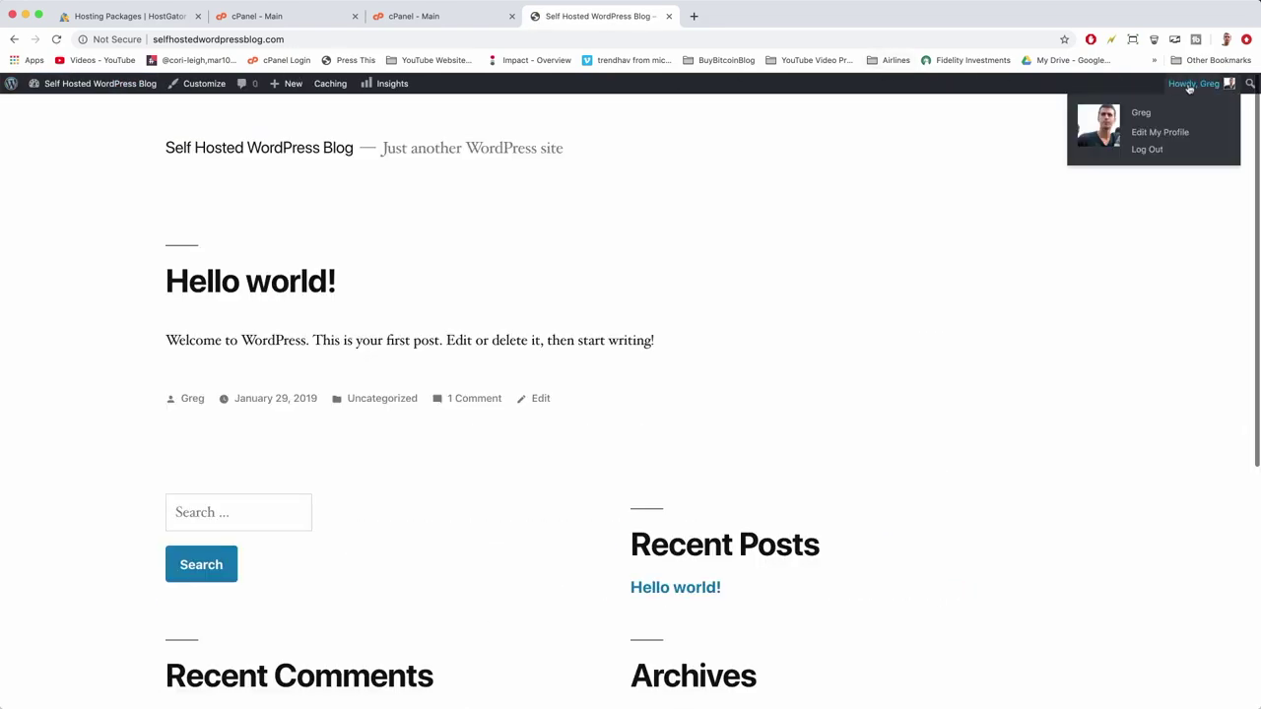
{"action": "mouse_move", "coordinate": [1168, 88]}
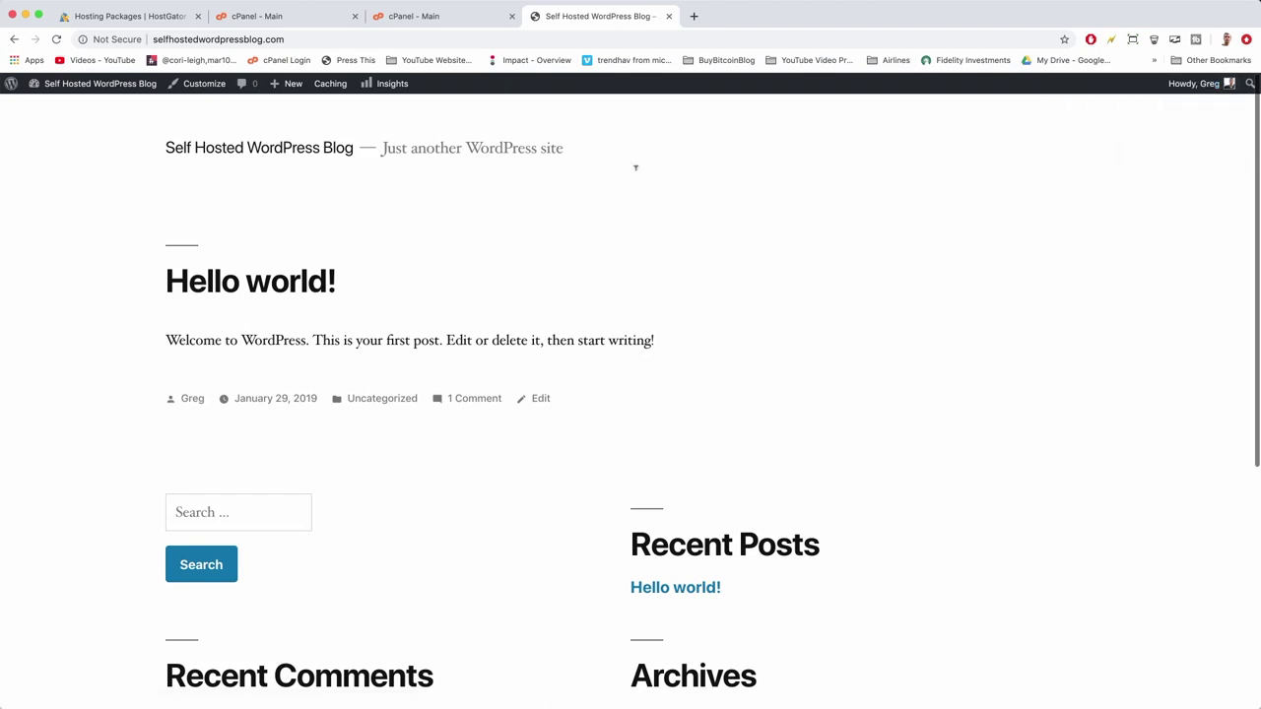
{"action": "left_click", "coordinate": [77, 86]}
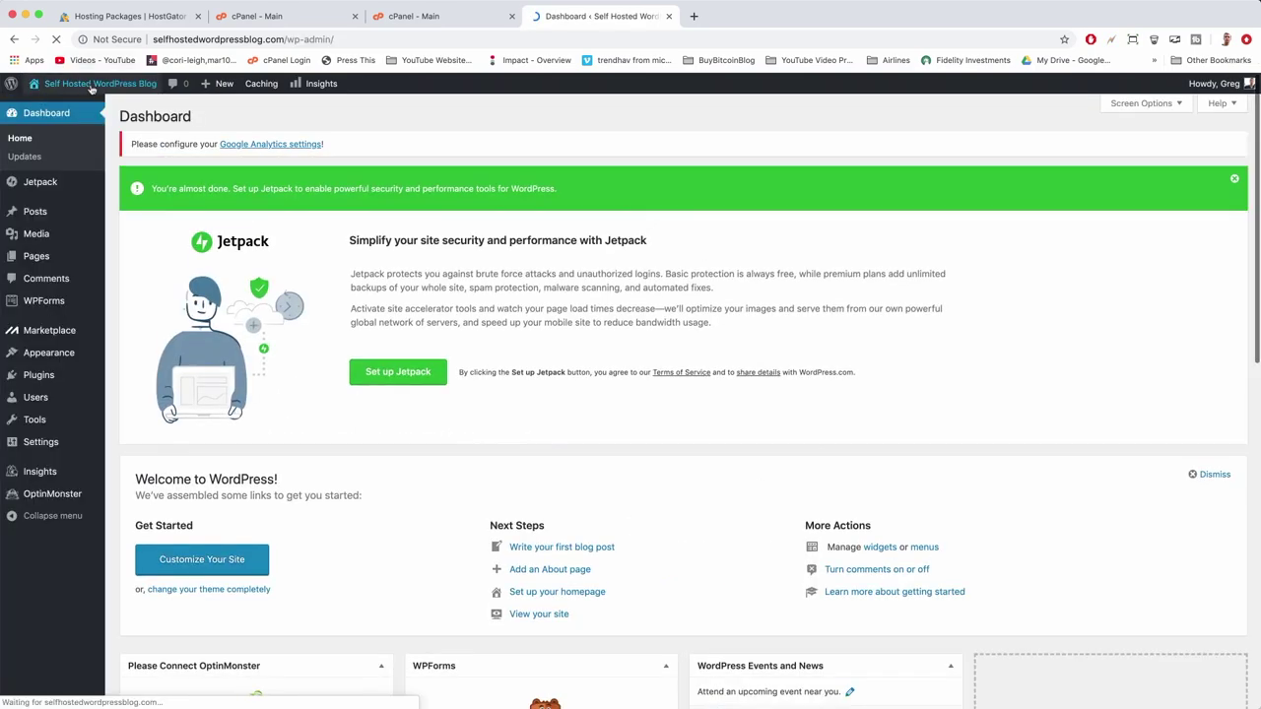
{"action": "scroll", "coordinate": [256, 194], "scroll_direction": "down", "scroll_amount": 5}
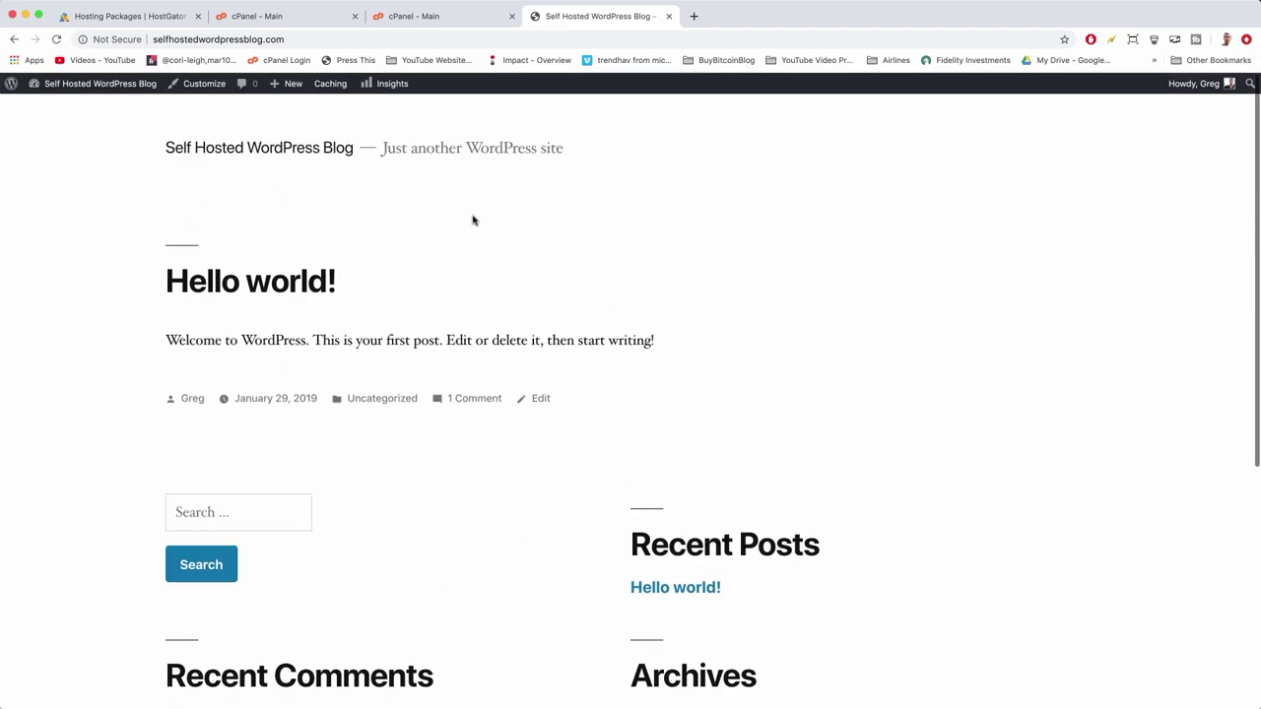
{"action": "scroll", "coordinate": [620, 194], "scroll_direction": "down", "scroll_amount": 5}
{"action": "scroll", "coordinate": [566, 571], "scroll_direction": "up", "scroll_amount": 5}
{"action": "scroll", "coordinate": [519, 522], "scroll_direction": "down", "scroll_amount": 3}
{"action": "scroll", "coordinate": [519, 522], "scroll_direction": "up", "scroll_amount": 5}
{"action": "mouse_move", "coordinate": [94, 80]}
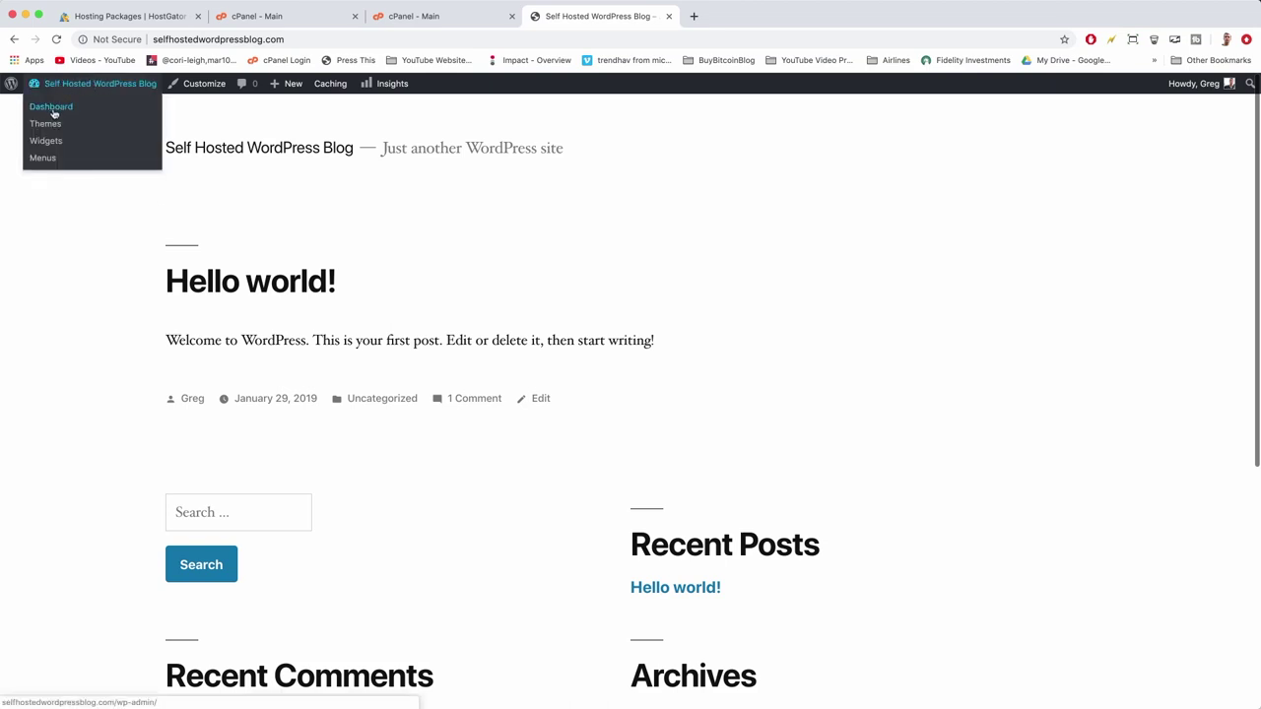
{"action": "left_click", "coordinate": [96, 104]}
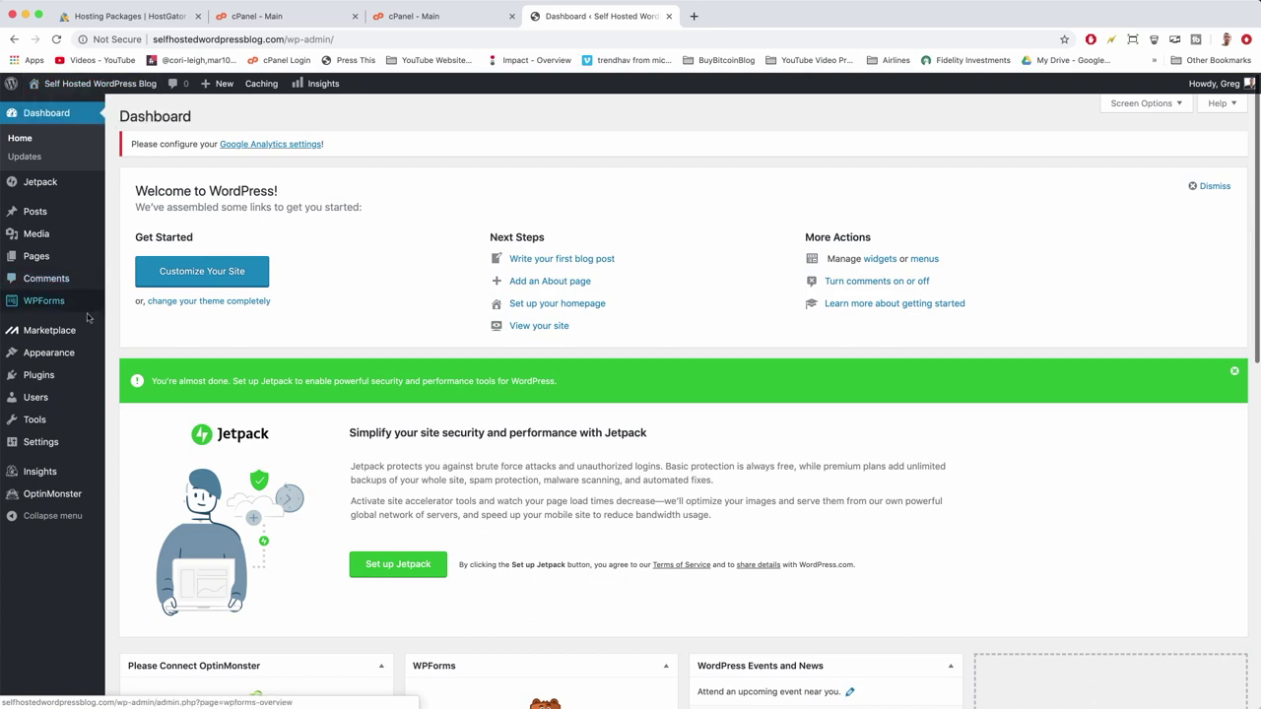
{"action": "mouse_move", "coordinate": [72, 358]}
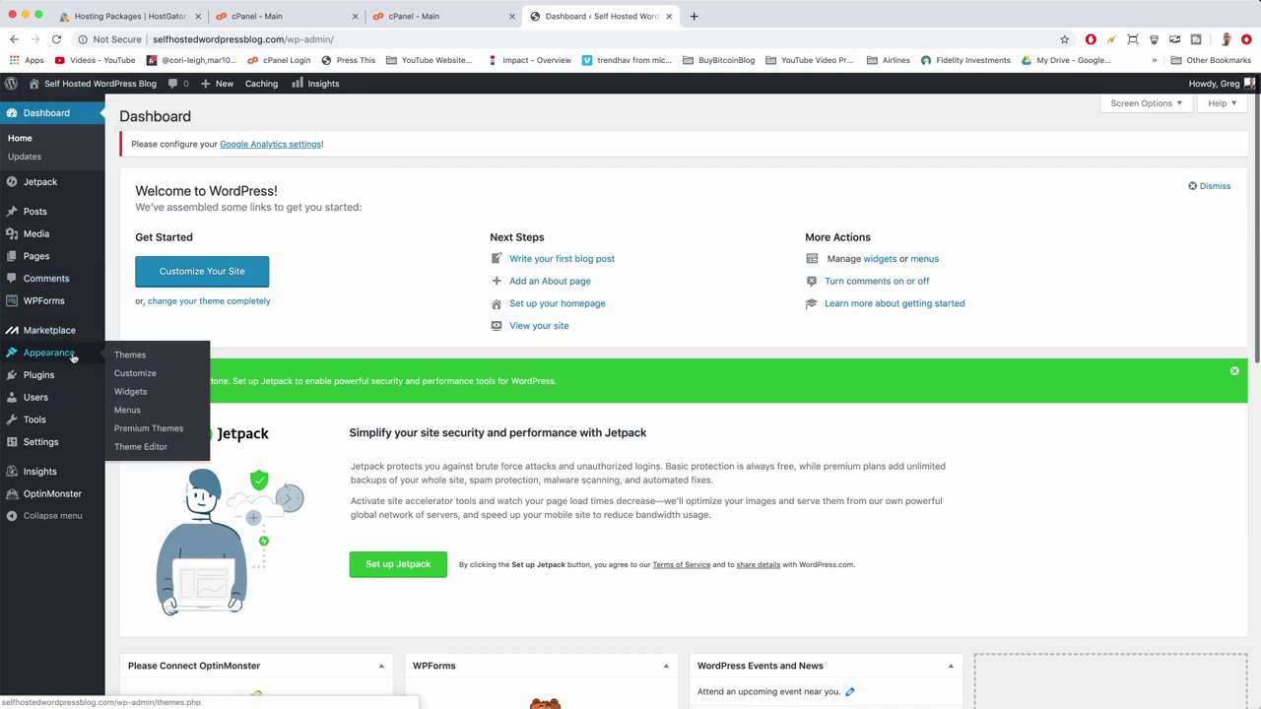
- Delete the Twenty Seventeen theme, leaving Twenty Nineteen and Twenty Sixteen installed
{"action": "left_click", "coordinate": [128, 357]}
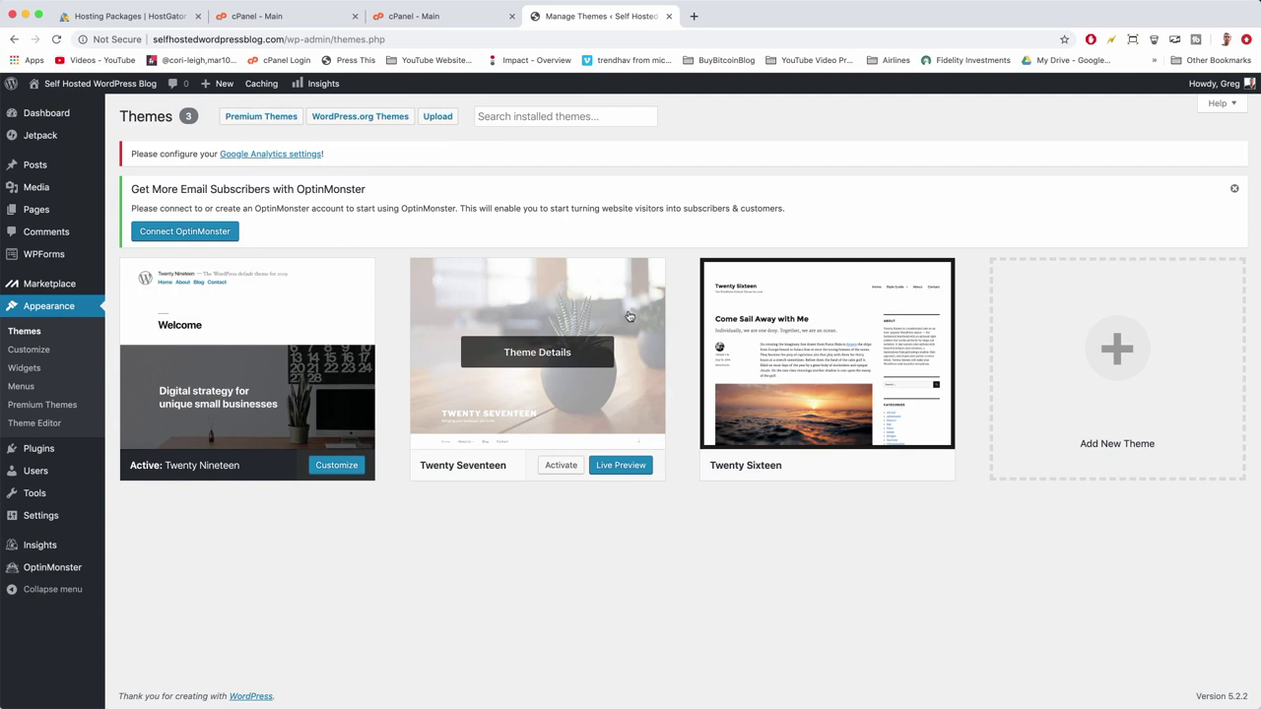
{"action": "left_click", "coordinate": [526, 328]}
{"action": "left_click", "coordinate": [1129, 675]}
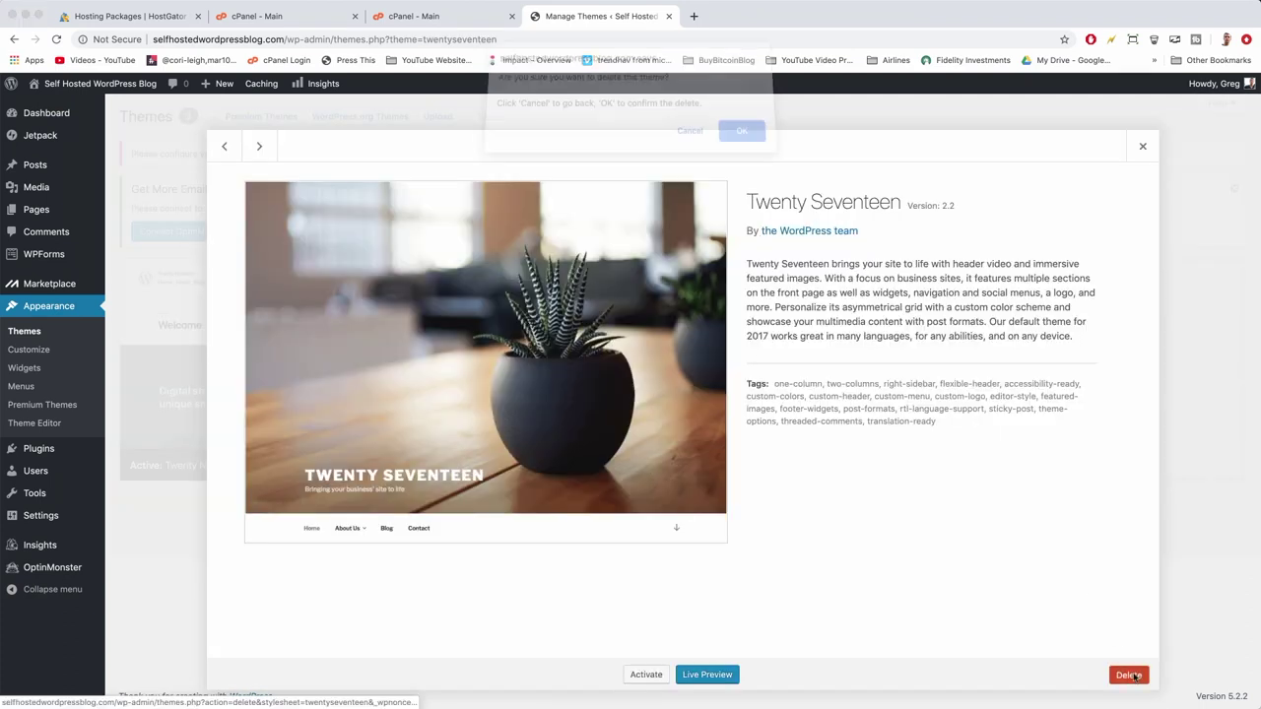
{"action": "left_click", "coordinate": [739, 145]}
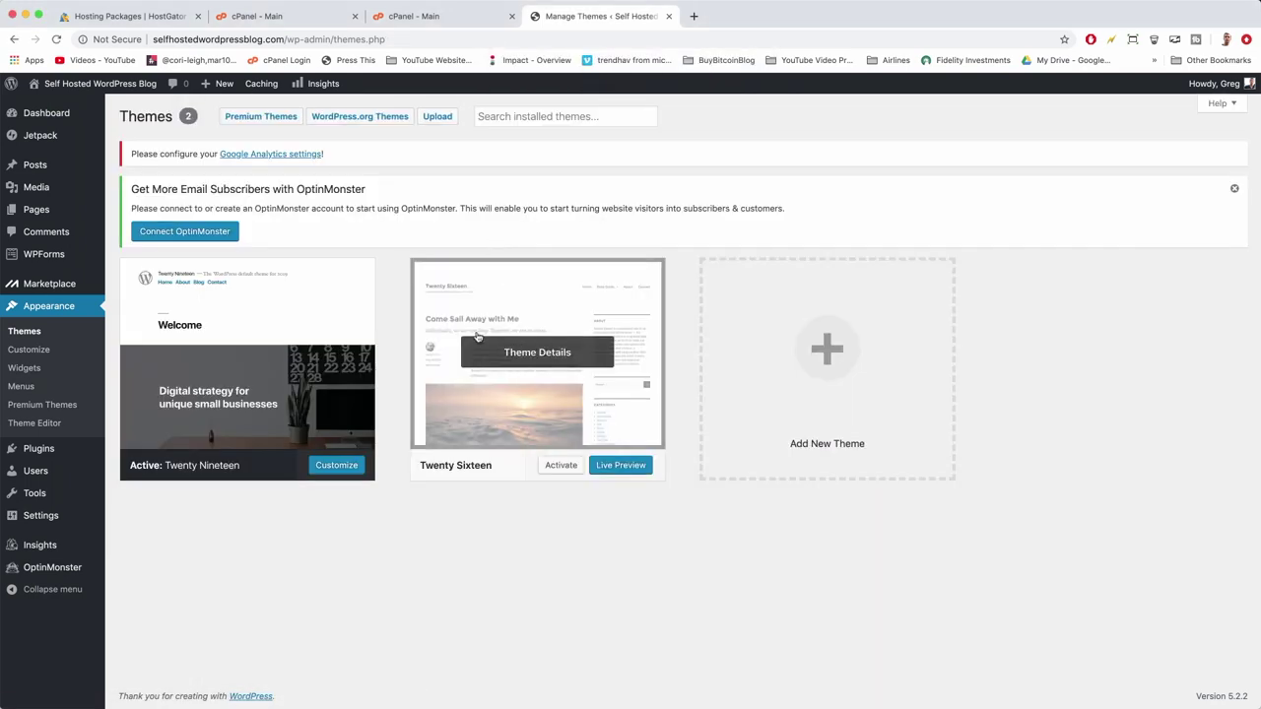
{"action": "left_click", "coordinate": [828, 347]}
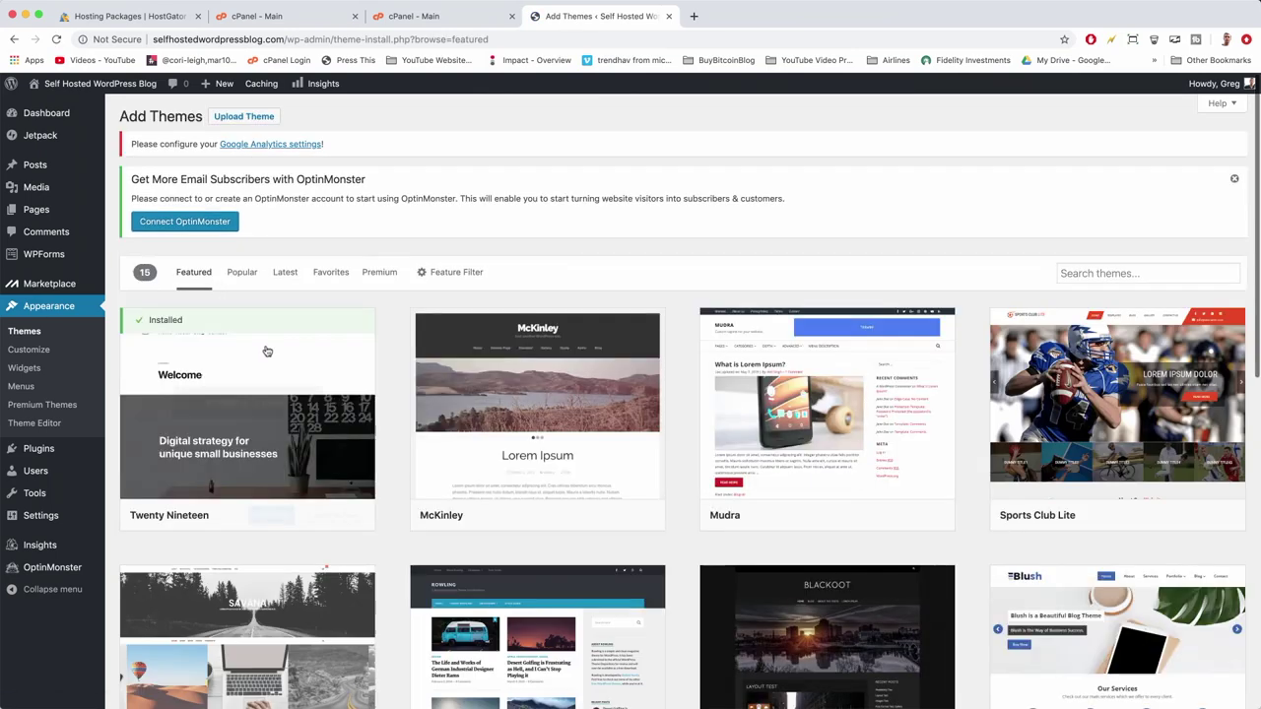
- Browse the Featured and Popular theme listings on the Add Themes page
{"action": "scroll", "coordinate": [388, 418], "scroll_direction": "down", "scroll_amount": 5}
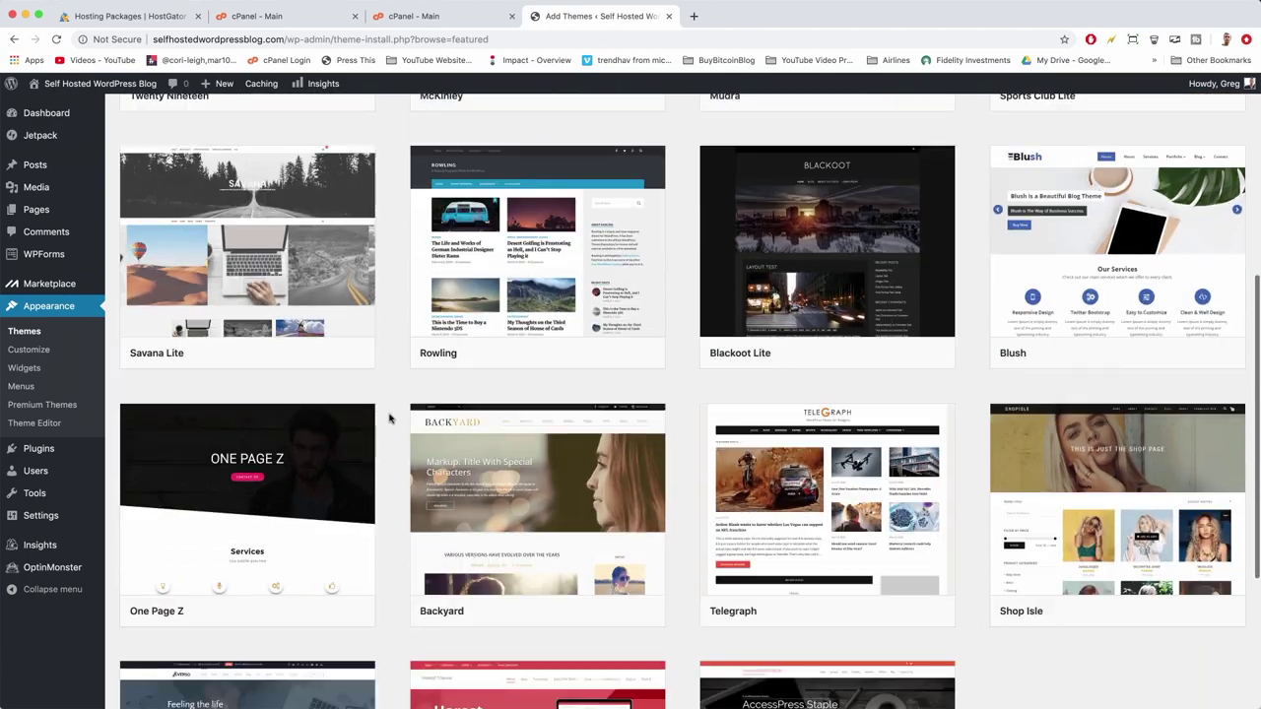
{"action": "scroll", "coordinate": [387, 418], "scroll_direction": "down", "scroll_amount": 3}
{"action": "scroll", "coordinate": [388, 414], "scroll_direction": "up", "scroll_amount": 8}
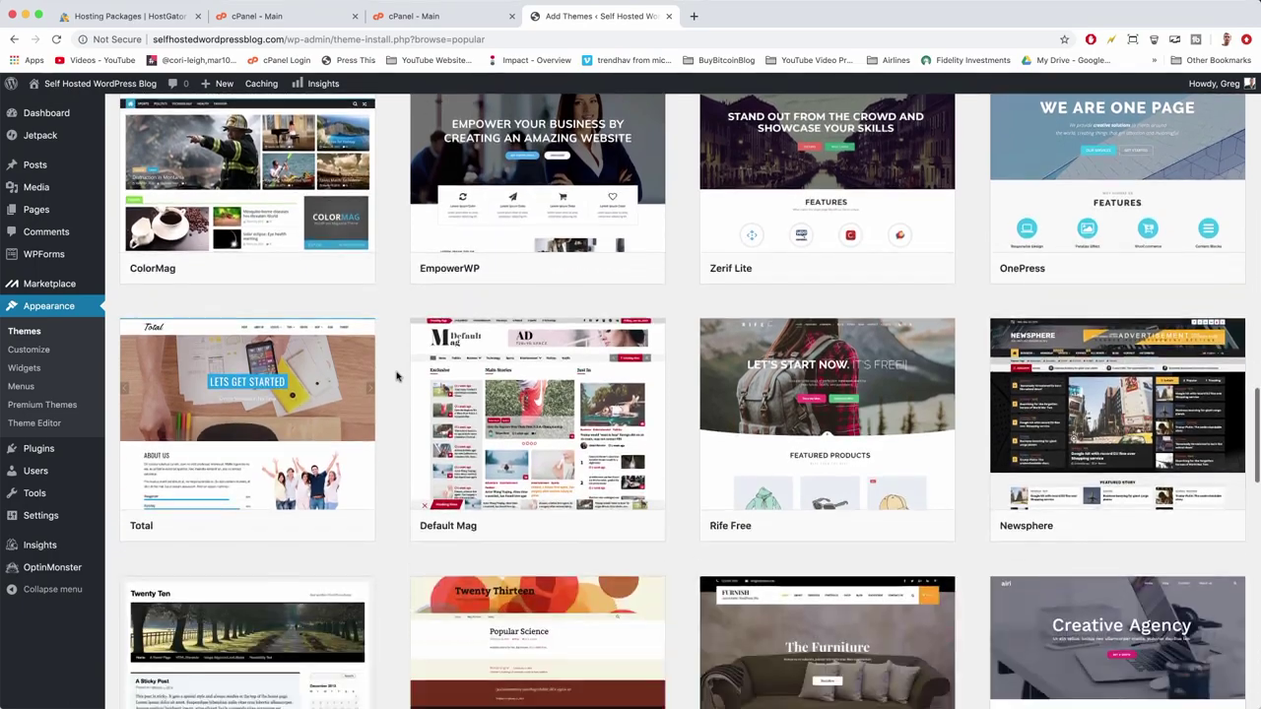
{"action": "scroll", "coordinate": [397, 376], "scroll_direction": "down", "scroll_amount": 7}
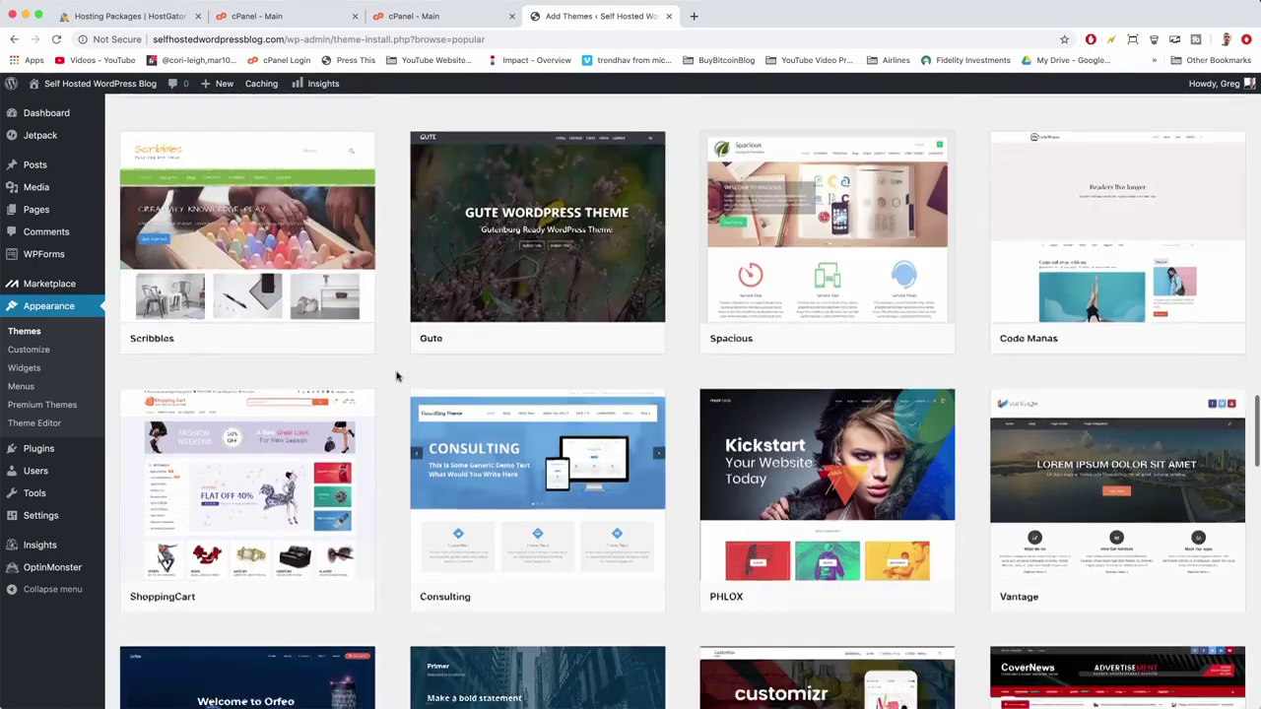
{"action": "scroll", "coordinate": [397, 376], "scroll_direction": "down", "scroll_amount": 3}
{"action": "scroll", "coordinate": [397, 376], "scroll_direction": "up", "scroll_amount": 8}
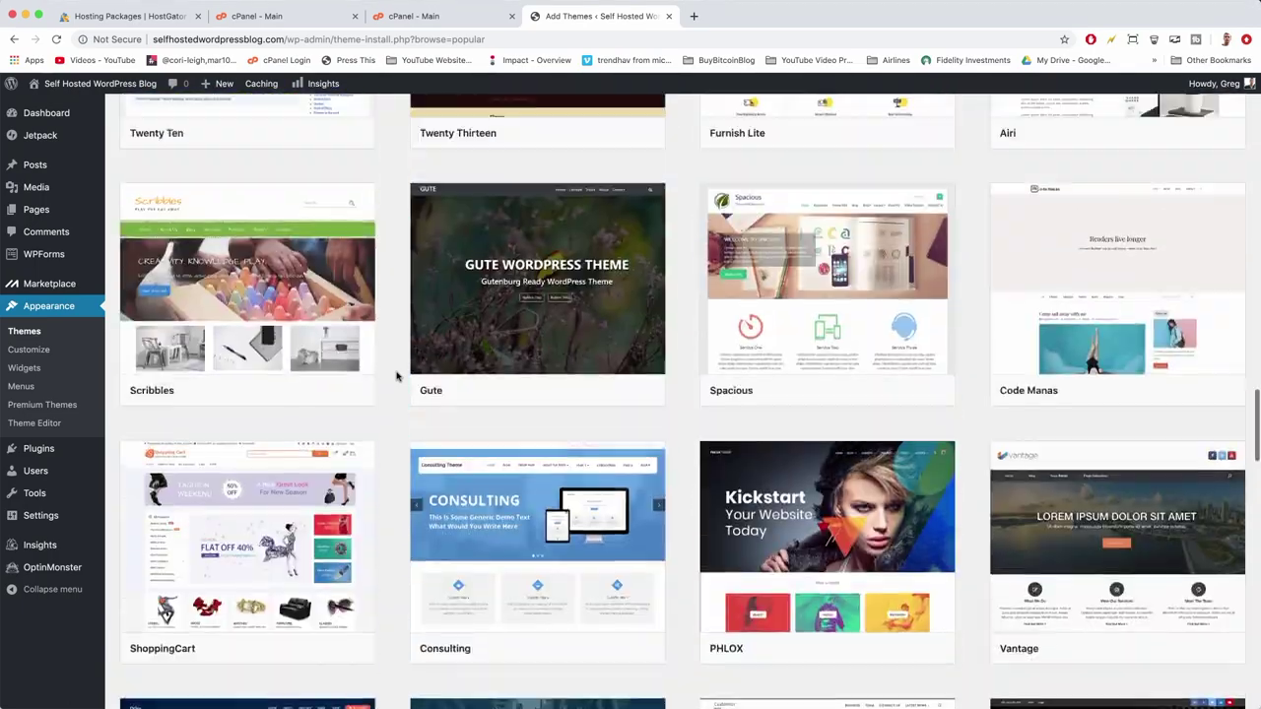
{"action": "scroll", "coordinate": [397, 376], "scroll_direction": "up", "scroll_amount": 13}
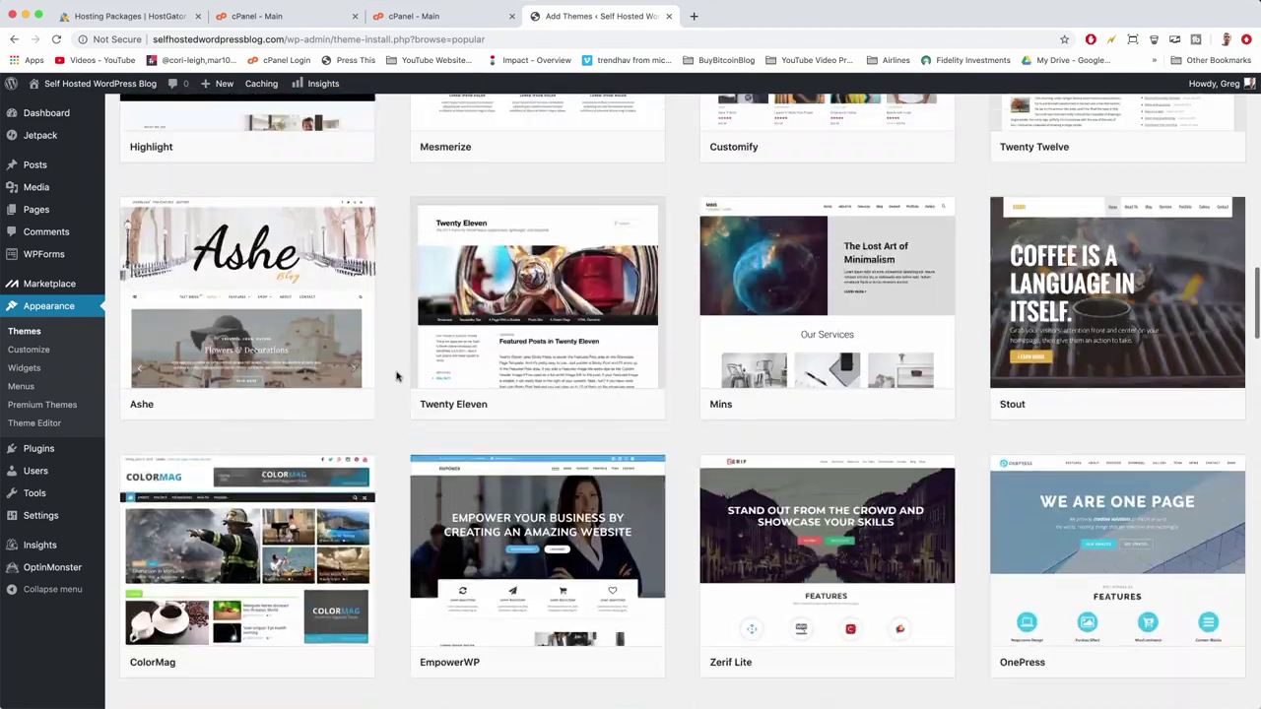
{"action": "scroll", "coordinate": [396, 374], "scroll_direction": "up", "scroll_amount": 12}
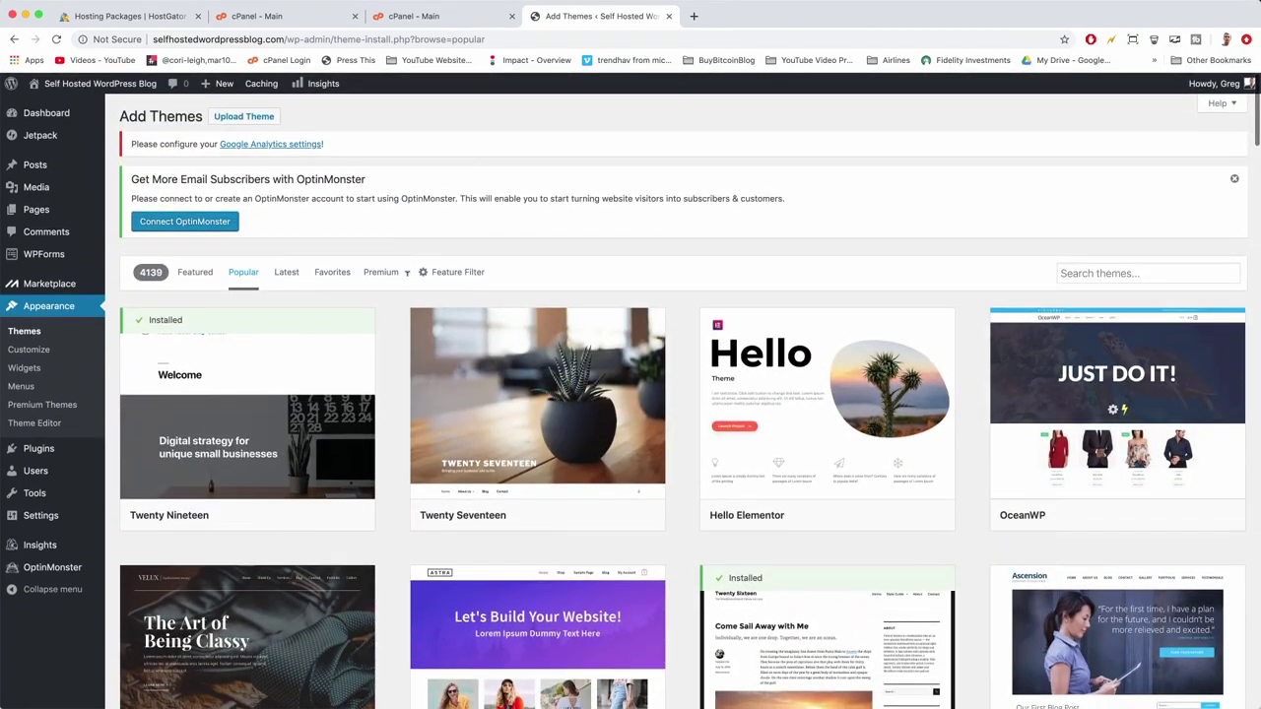
- Search the theme library for 'astra', then install and activate the Astra theme
{"action": "left_click", "coordinate": [1112, 272]}
{"action": "type", "text": "astra"}
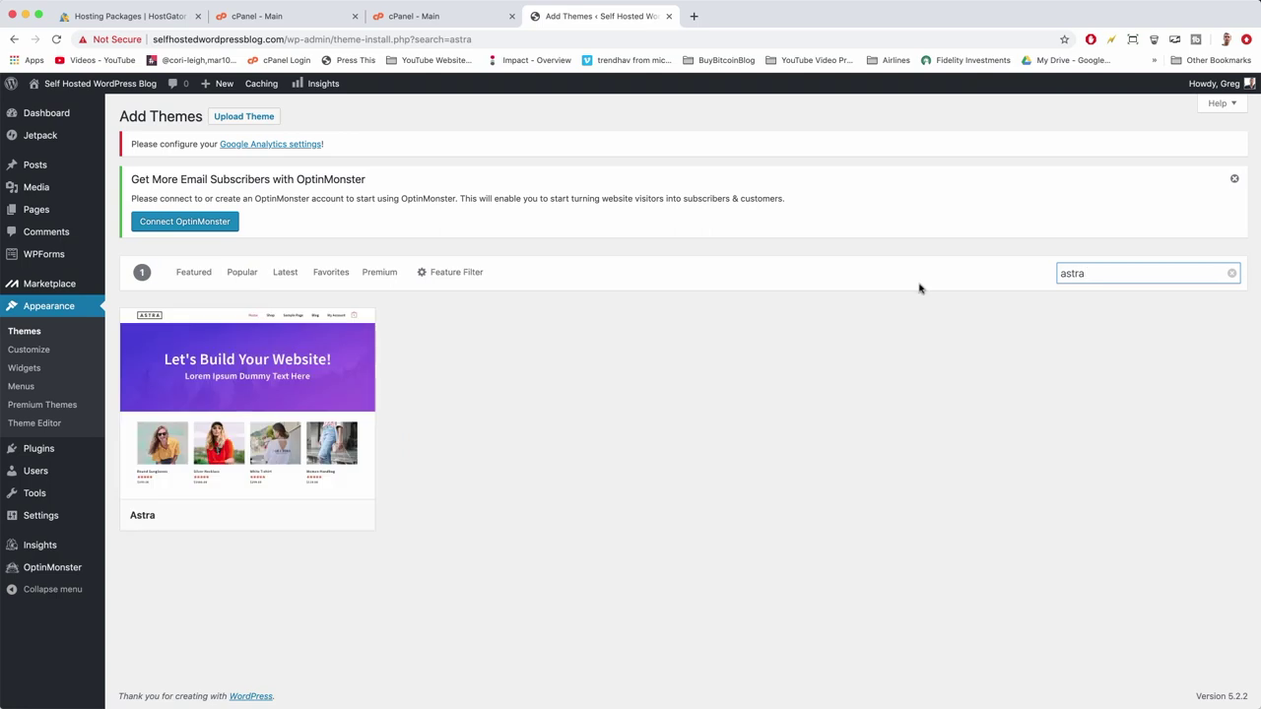
{"action": "mouse_move", "coordinate": [313, 370]}
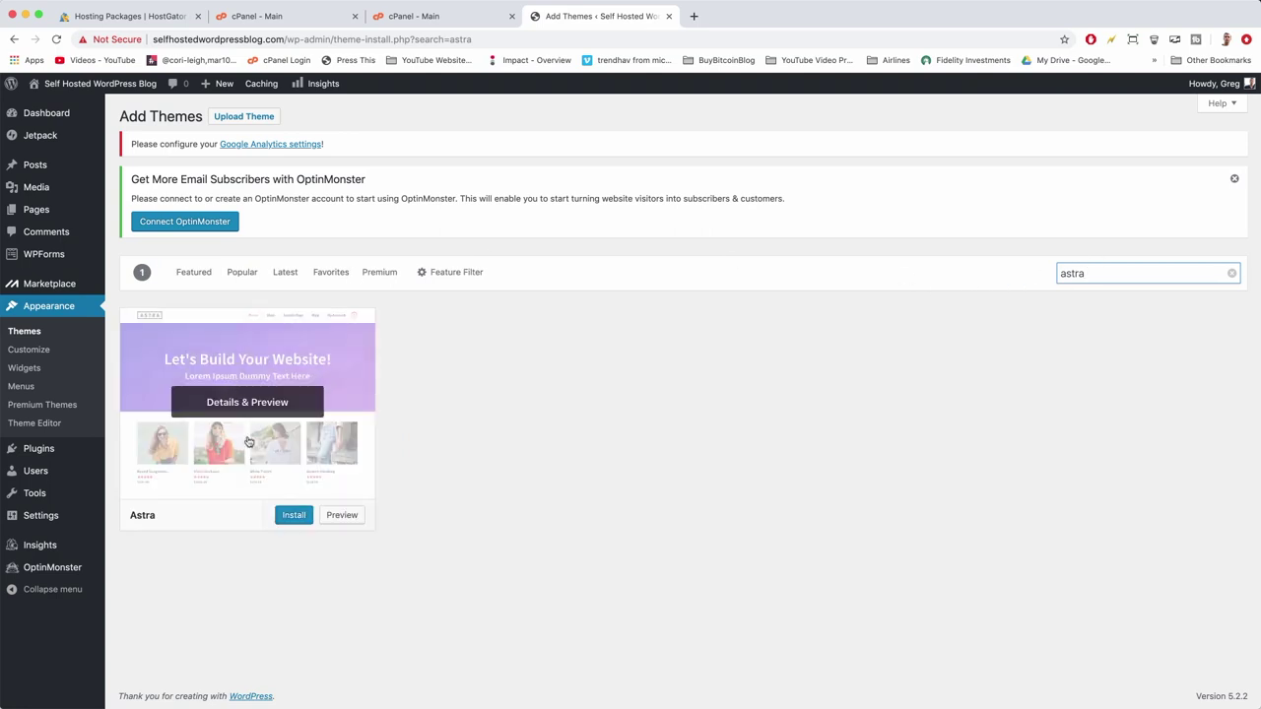
{"action": "left_click", "coordinate": [292, 515]}
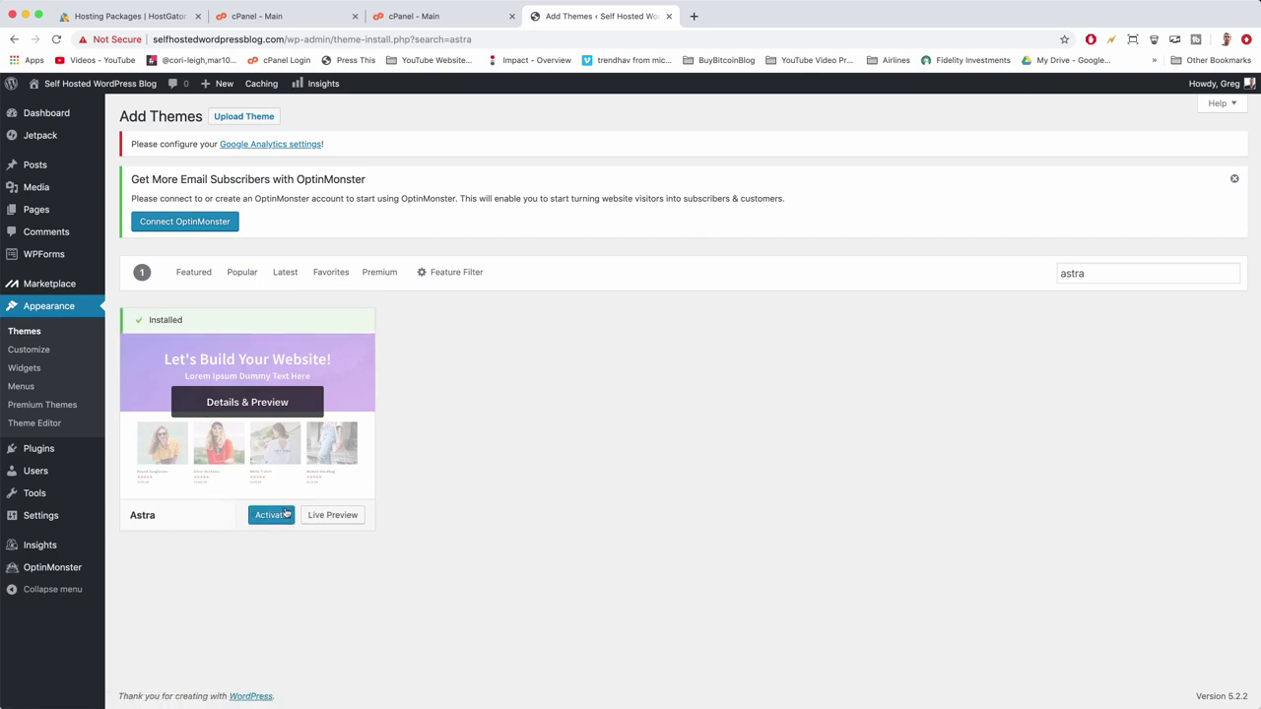
{"action": "left_click", "coordinate": [281, 517]}
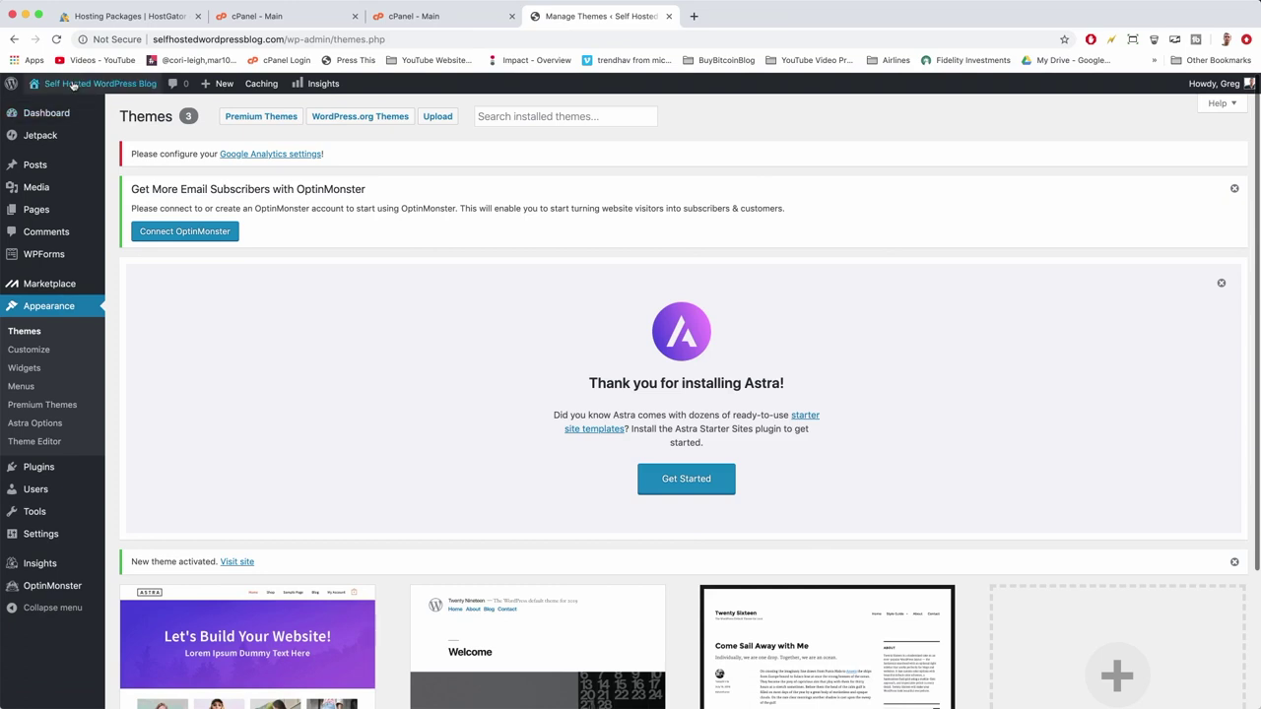
- View the live blog in its new Astra design
{"action": "left_click", "coordinate": [72, 85]}
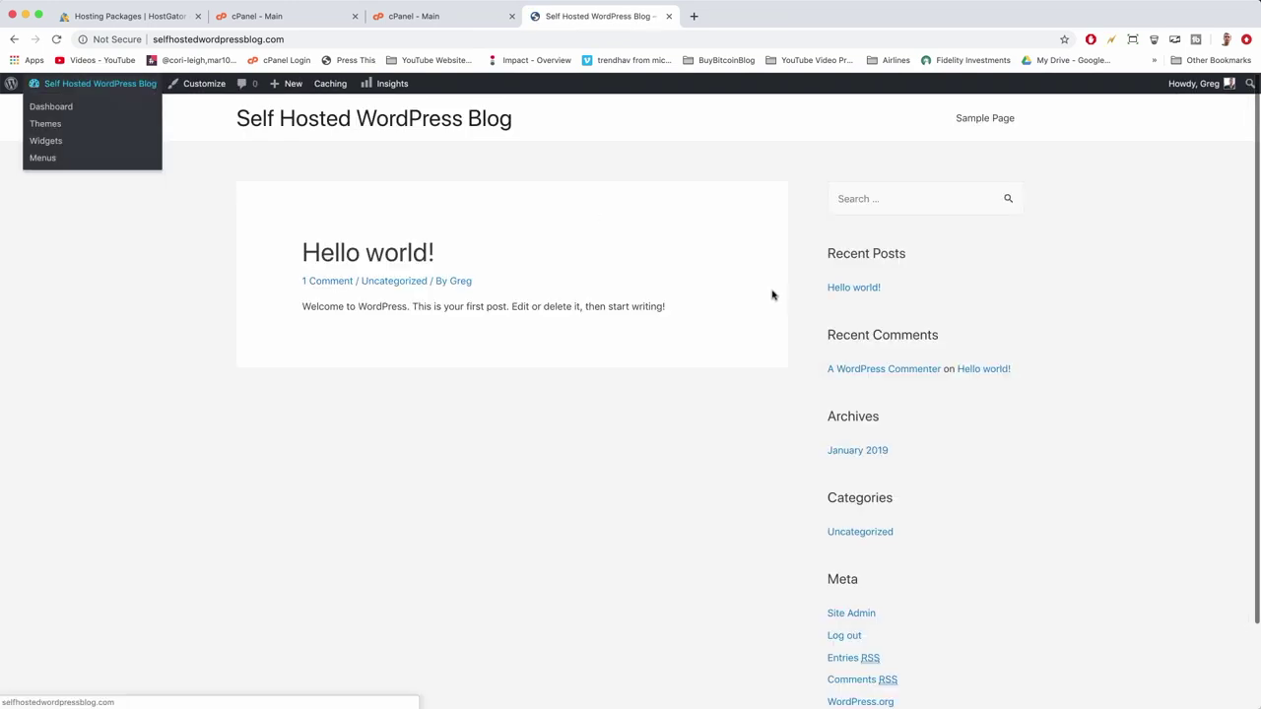
{"action": "scroll", "coordinate": [863, 196], "scroll_direction": "down", "scroll_amount": 2}
{"action": "scroll", "coordinate": [864, 196], "scroll_direction": "up", "scroll_amount": 2}
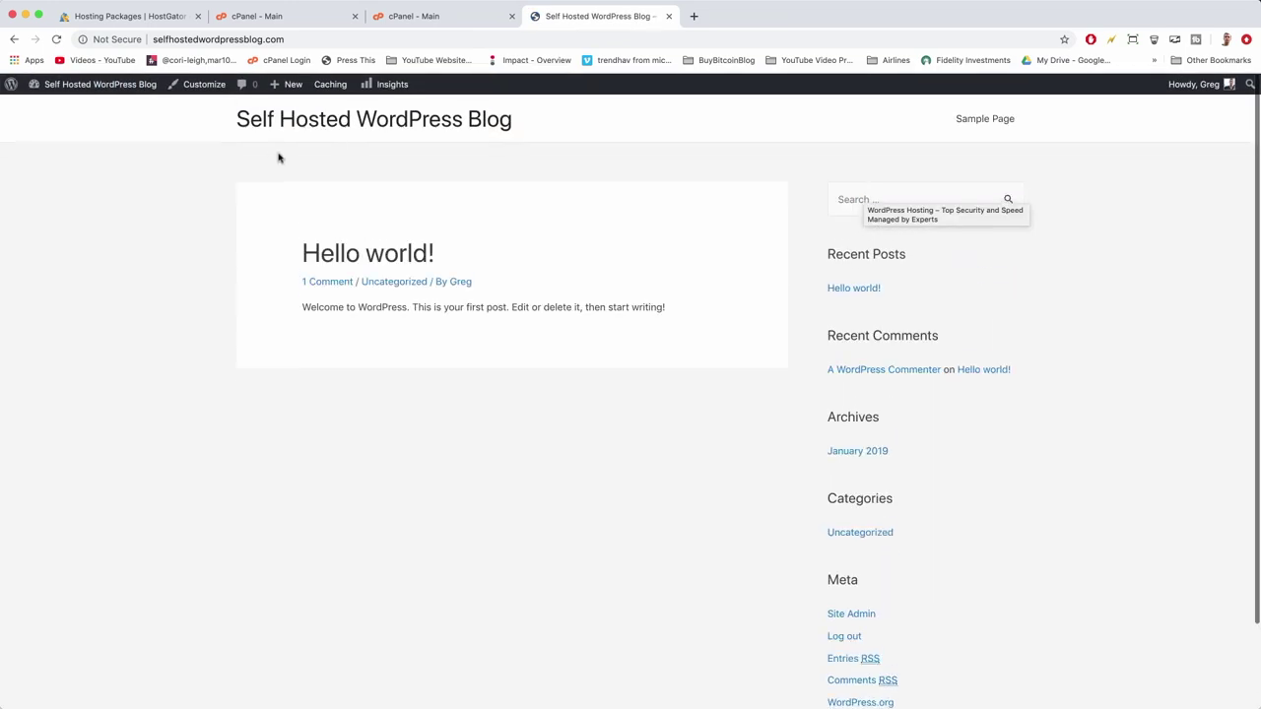
- Return to the Dashboard and review the 'Thank you for installing Astra!' panel
{"action": "mouse_move", "coordinate": [98, 84]}
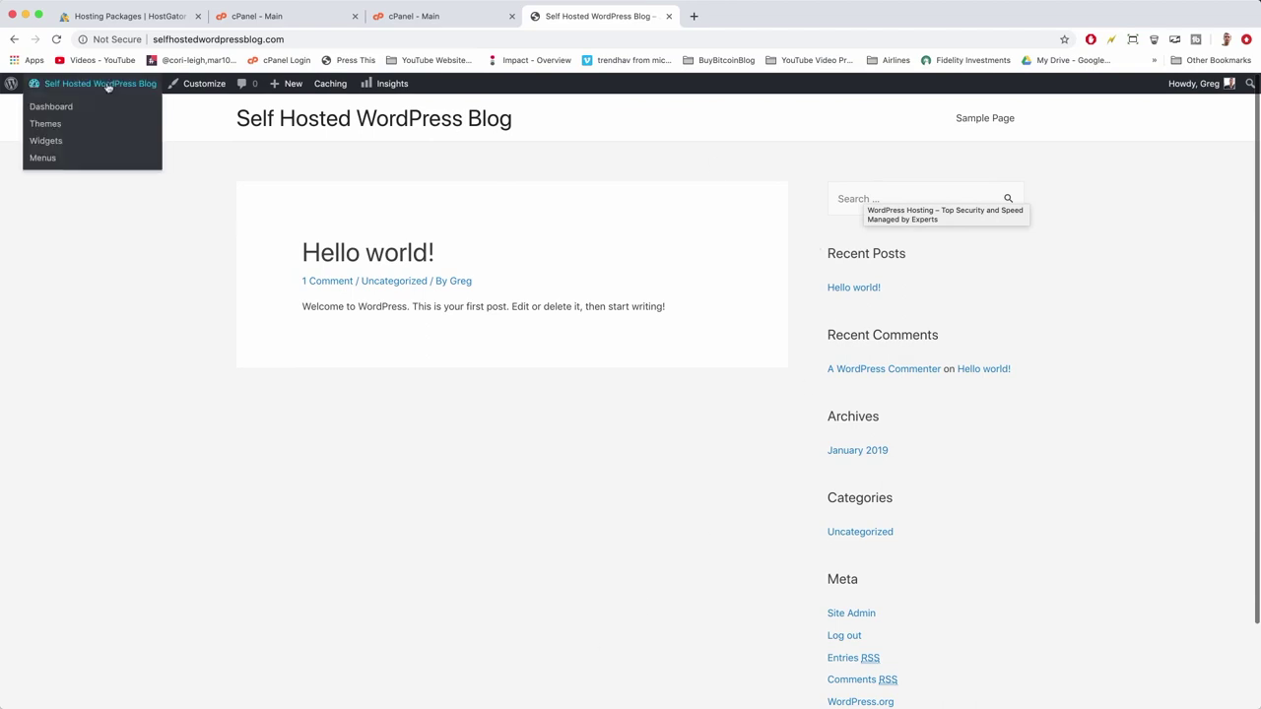
{"action": "left_click", "coordinate": [100, 85]}
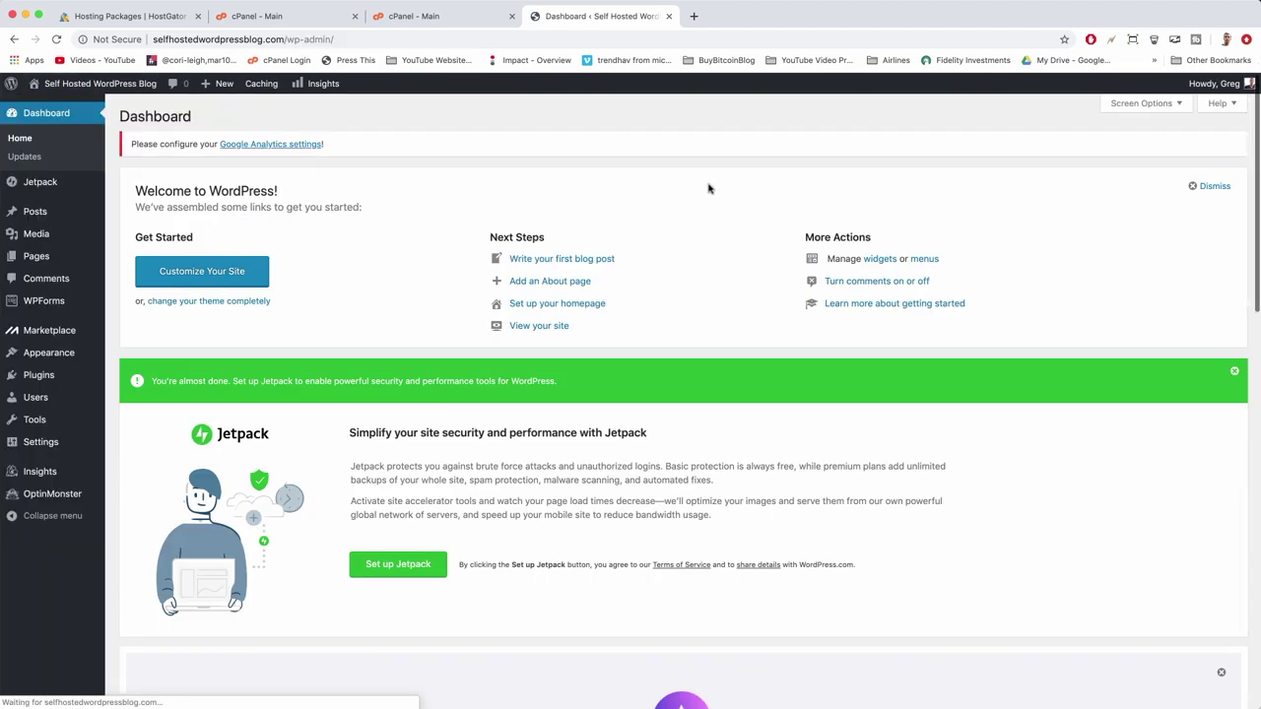
{"action": "scroll", "coordinate": [573, 274], "scroll_direction": "down", "scroll_amount": 10}
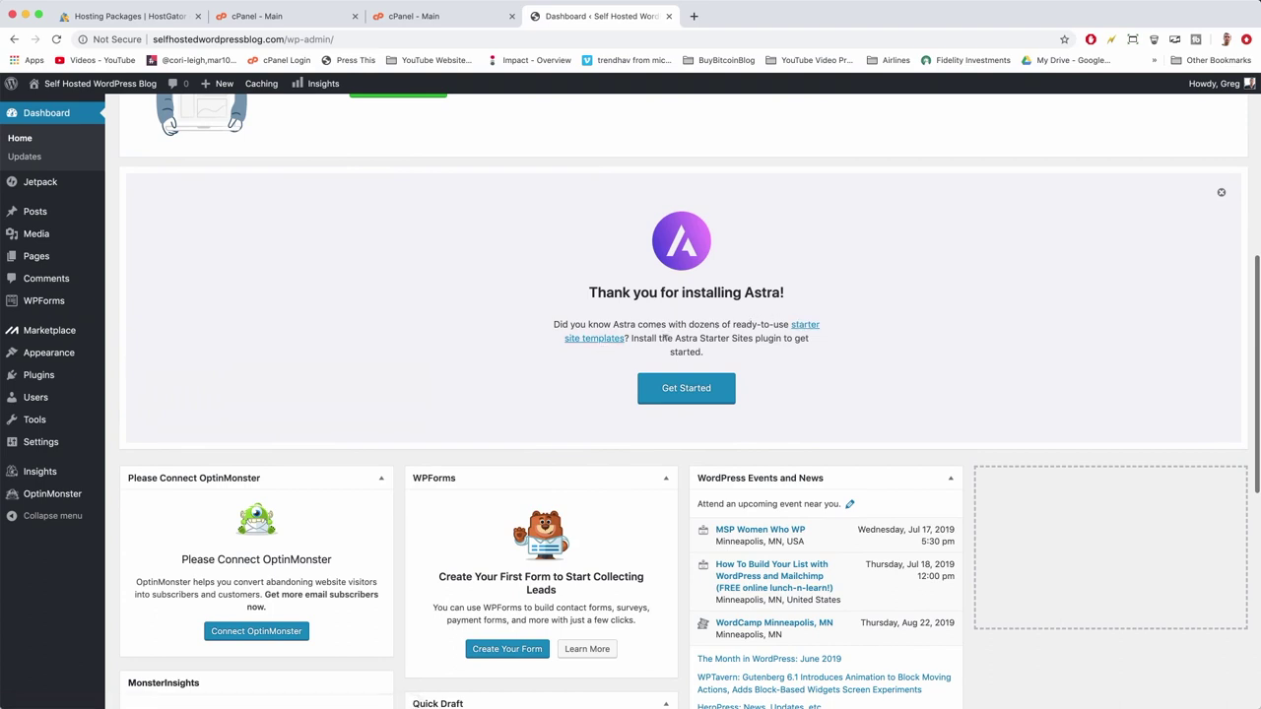
{"action": "scroll", "coordinate": [714, 336], "scroll_direction": "down", "scroll_amount": 2}
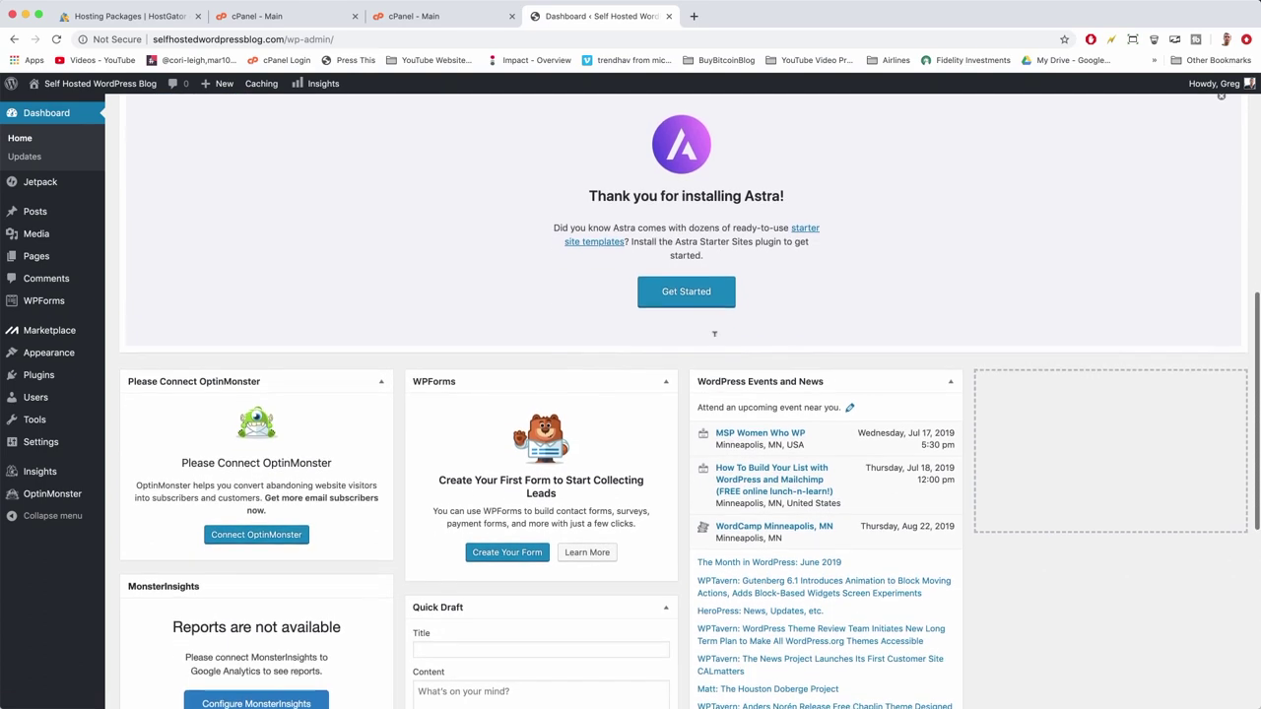
{"action": "scroll", "coordinate": [756, 354], "scroll_direction": "up", "scroll_amount": 1}
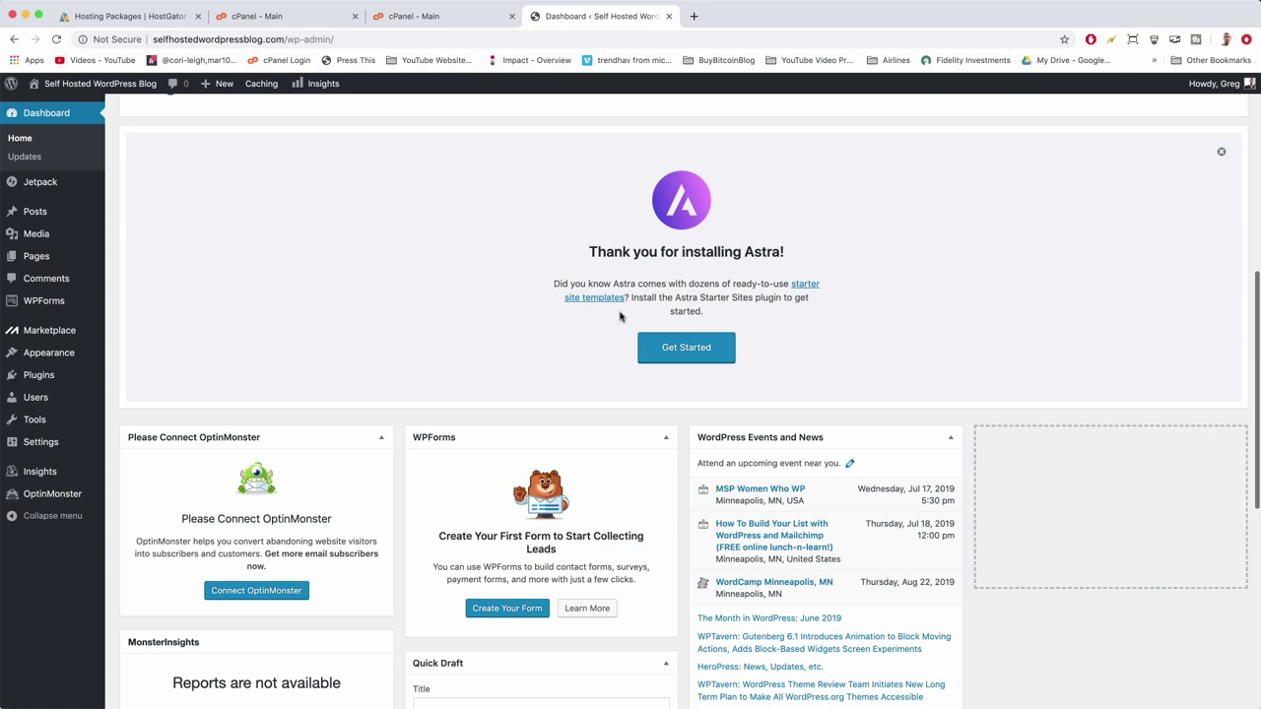
- Activate Astra Starter Sites to reach its Select Page Builder screen
{"action": "left_click", "coordinate": [678, 347]}
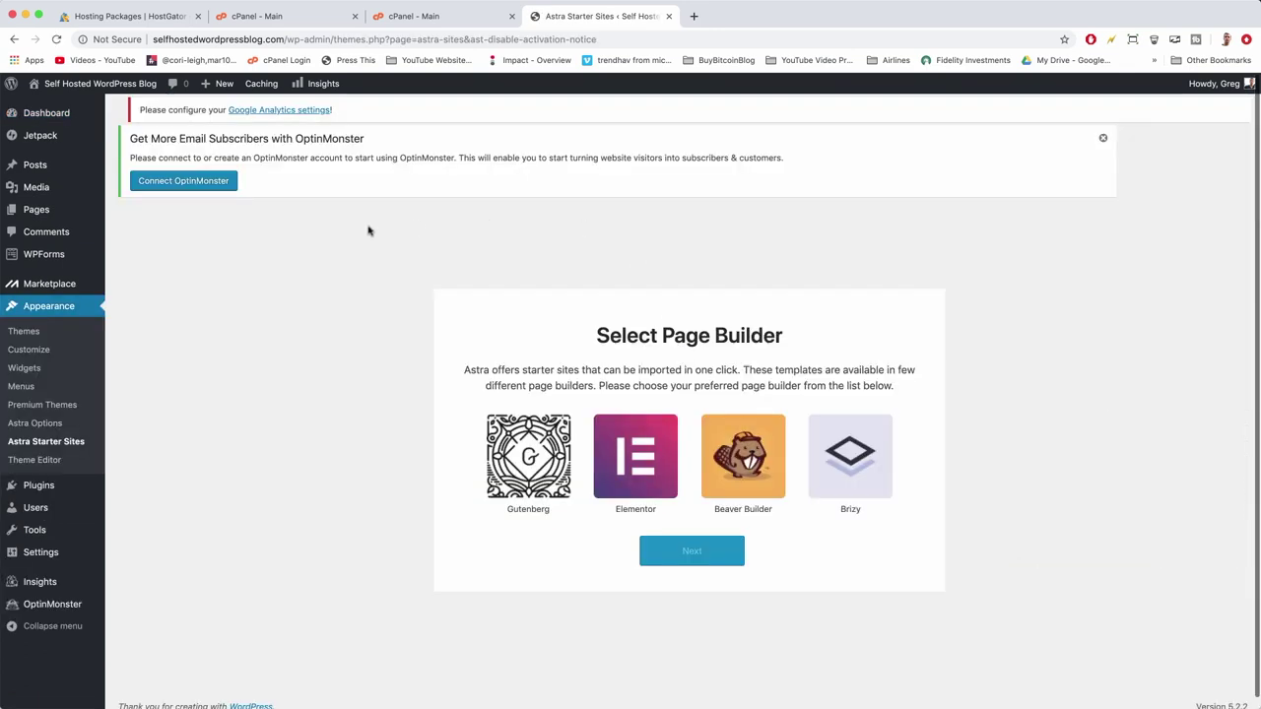
{"action": "scroll", "coordinate": [368, 231], "scroll_direction": "down", "scroll_amount": 1}
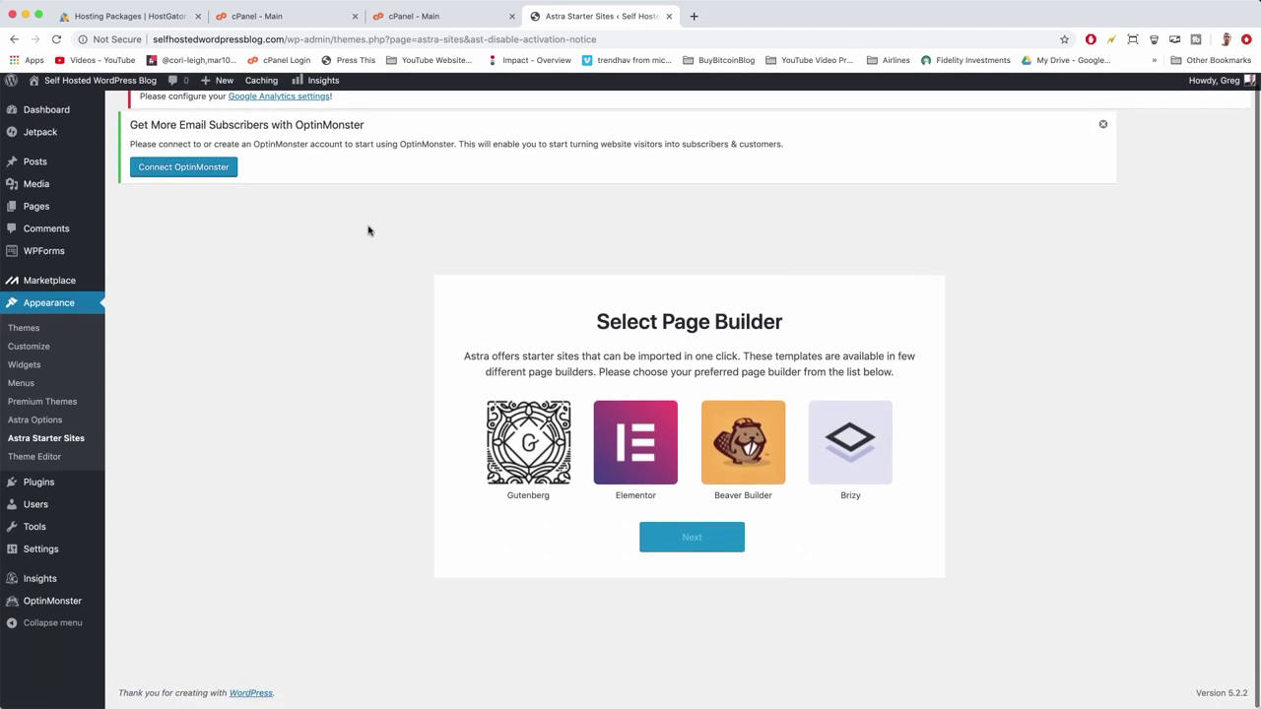
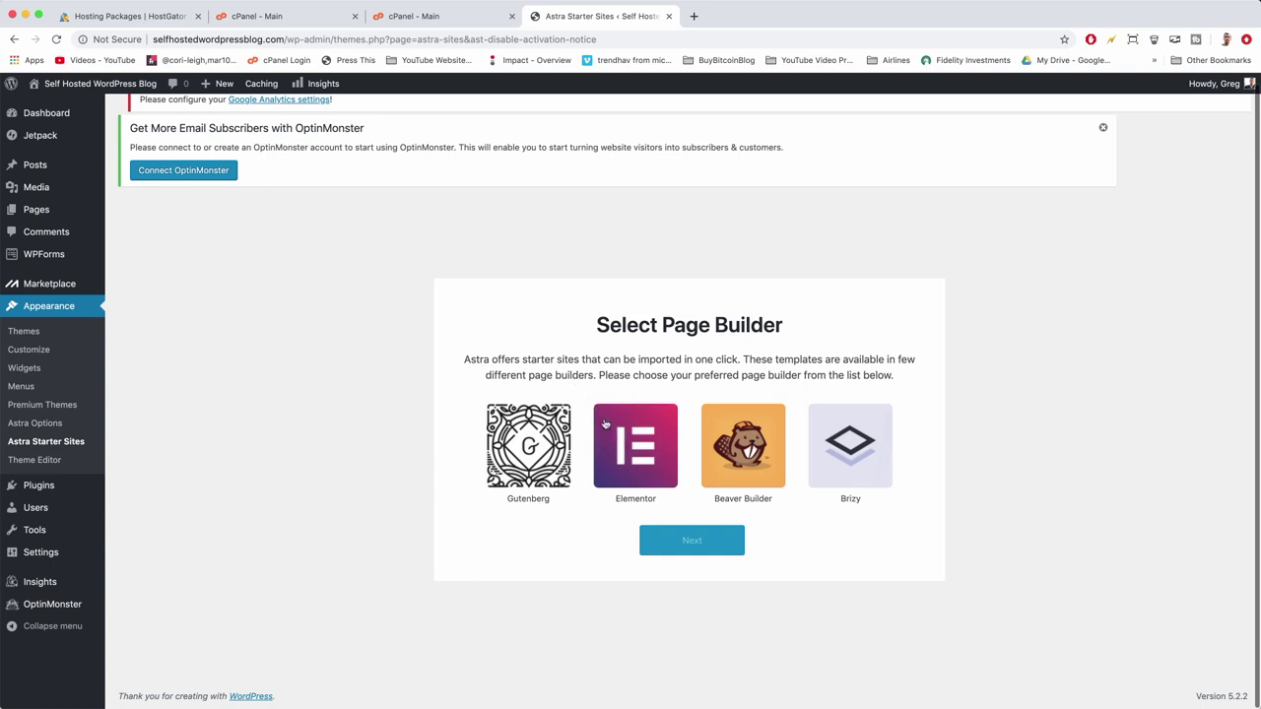
- Choose the Elementor tile as the page builder and continue to the Astra starter templates
{"action": "left_click", "coordinate": [636, 460]}
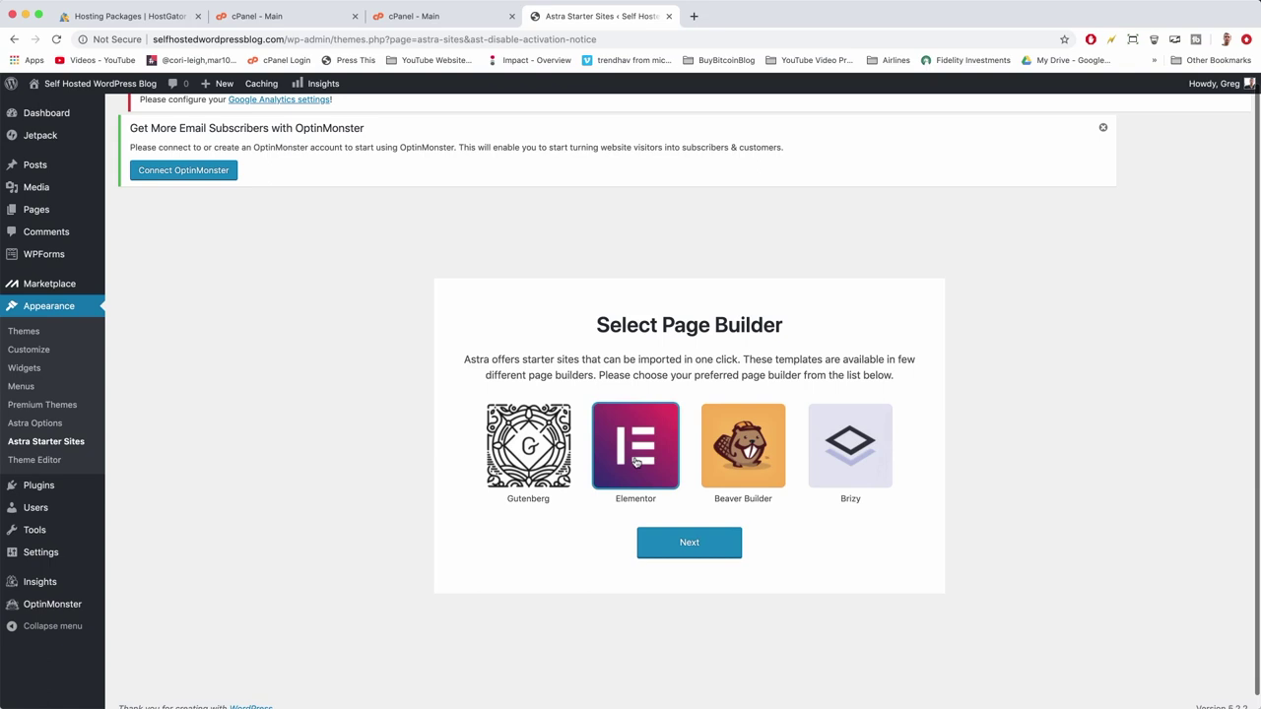
{"action": "left_click", "coordinate": [680, 543]}
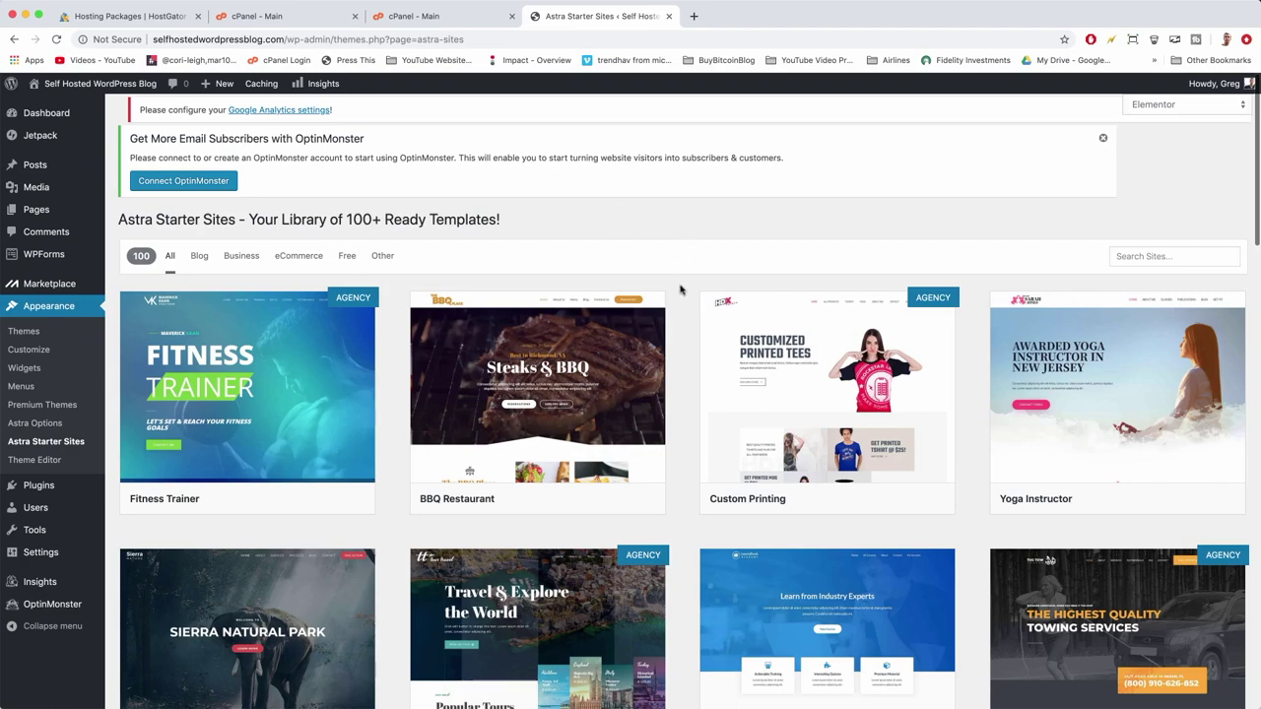
{"action": "scroll", "coordinate": [679, 286], "scroll_direction": "down", "scroll_amount": 2}
{"action": "scroll", "coordinate": [680, 288], "scroll_direction": "down", "scroll_amount": 1}
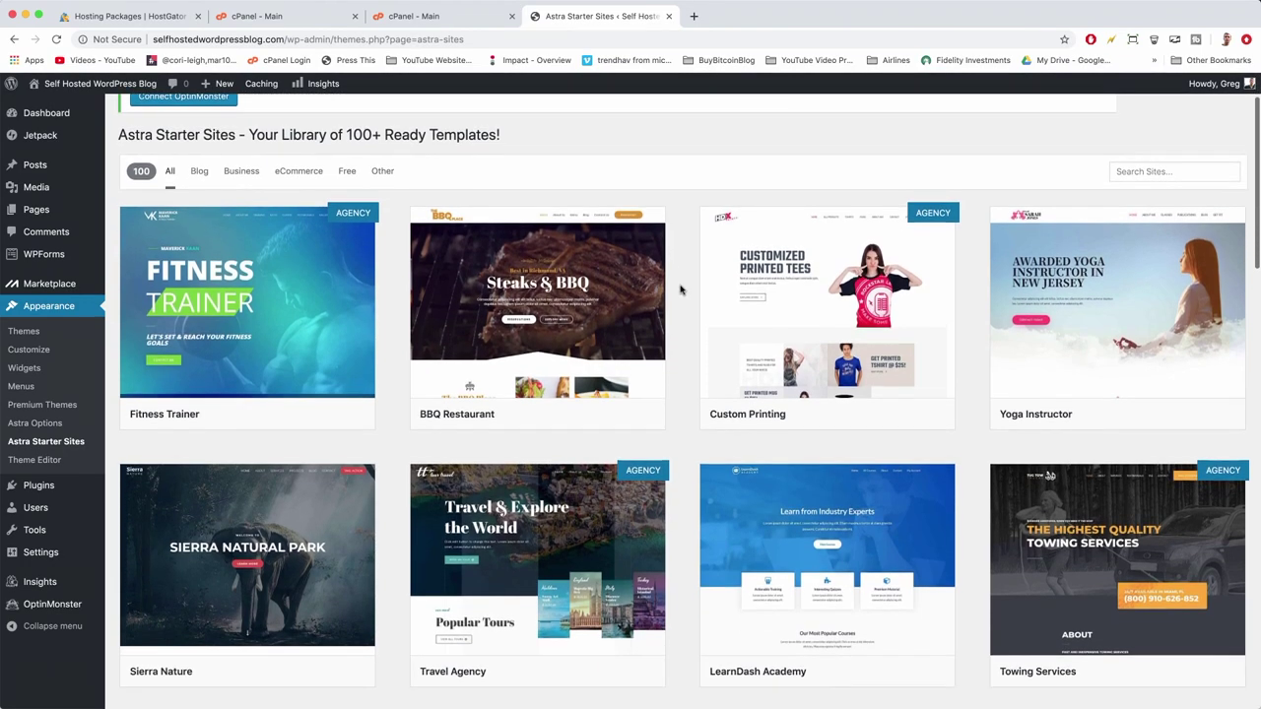
{"action": "scroll", "coordinate": [679, 288], "scroll_direction": "down", "scroll_amount": 5}
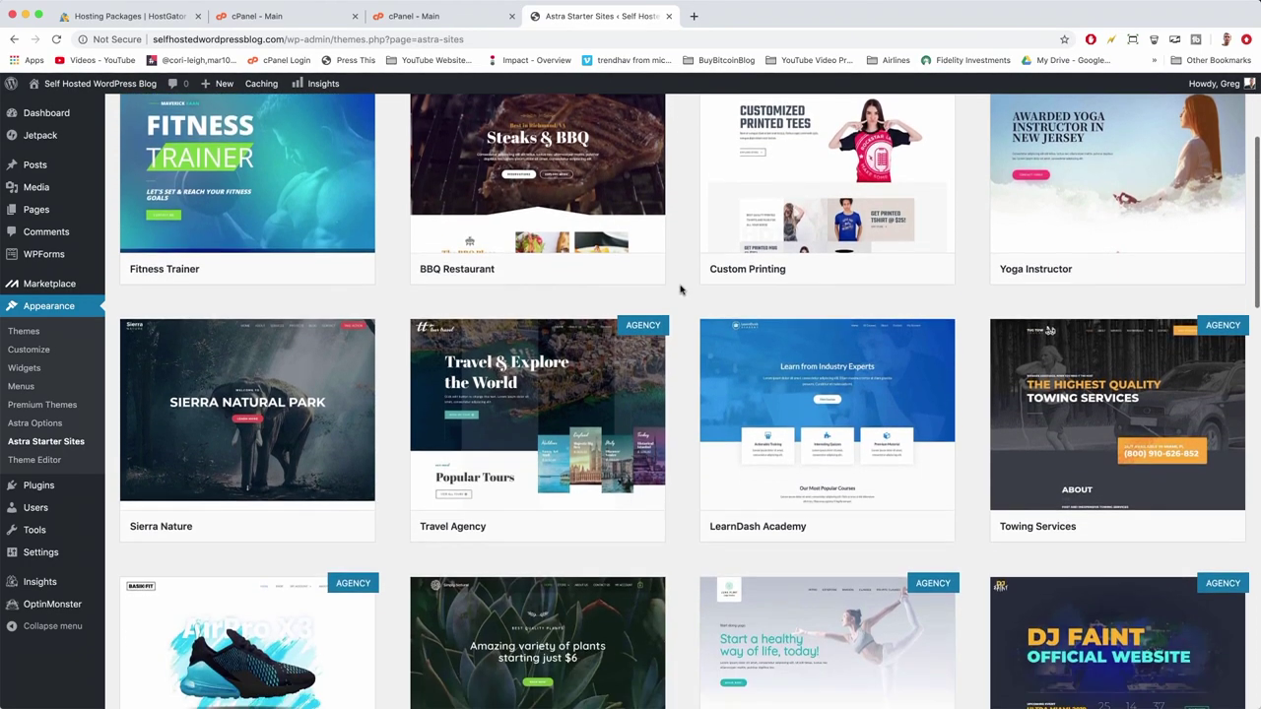
{"action": "scroll", "coordinate": [679, 289], "scroll_direction": "down", "scroll_amount": 5}
{"action": "scroll", "coordinate": [680, 284], "scroll_direction": "up", "scroll_amount": 12}
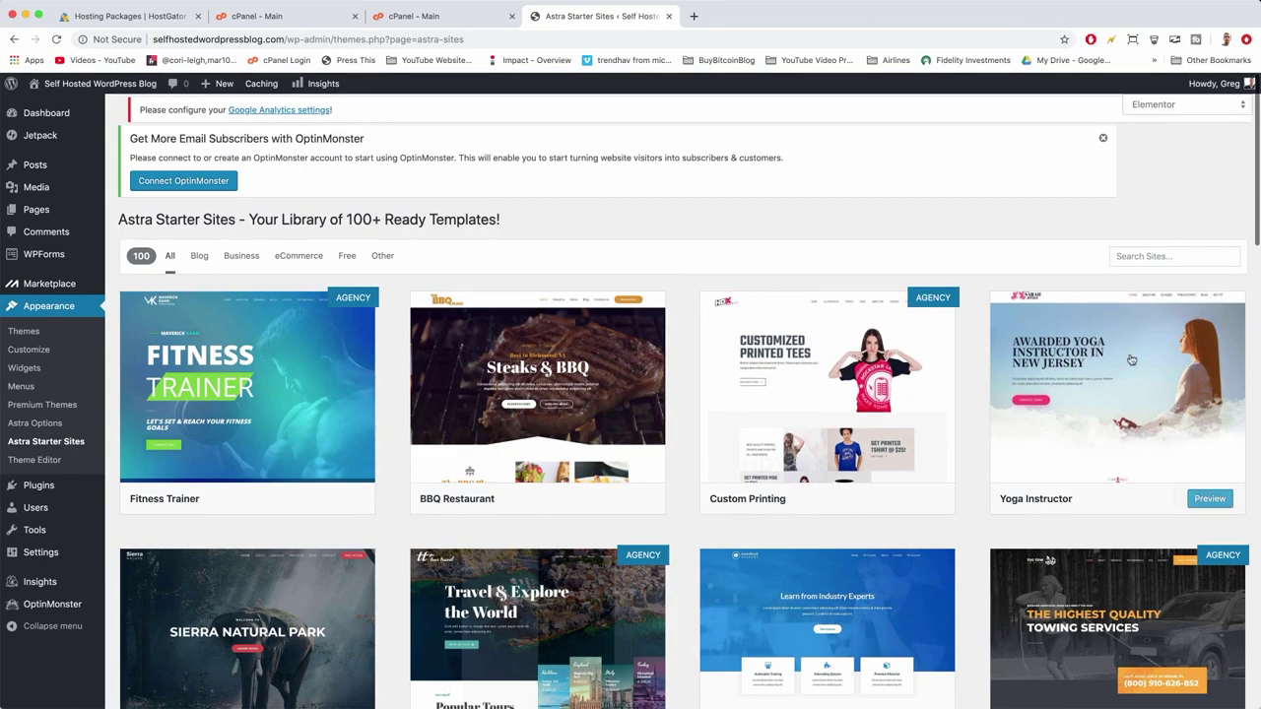
{"action": "scroll", "coordinate": [540, 380], "scroll_direction": "down", "scroll_amount": 3}
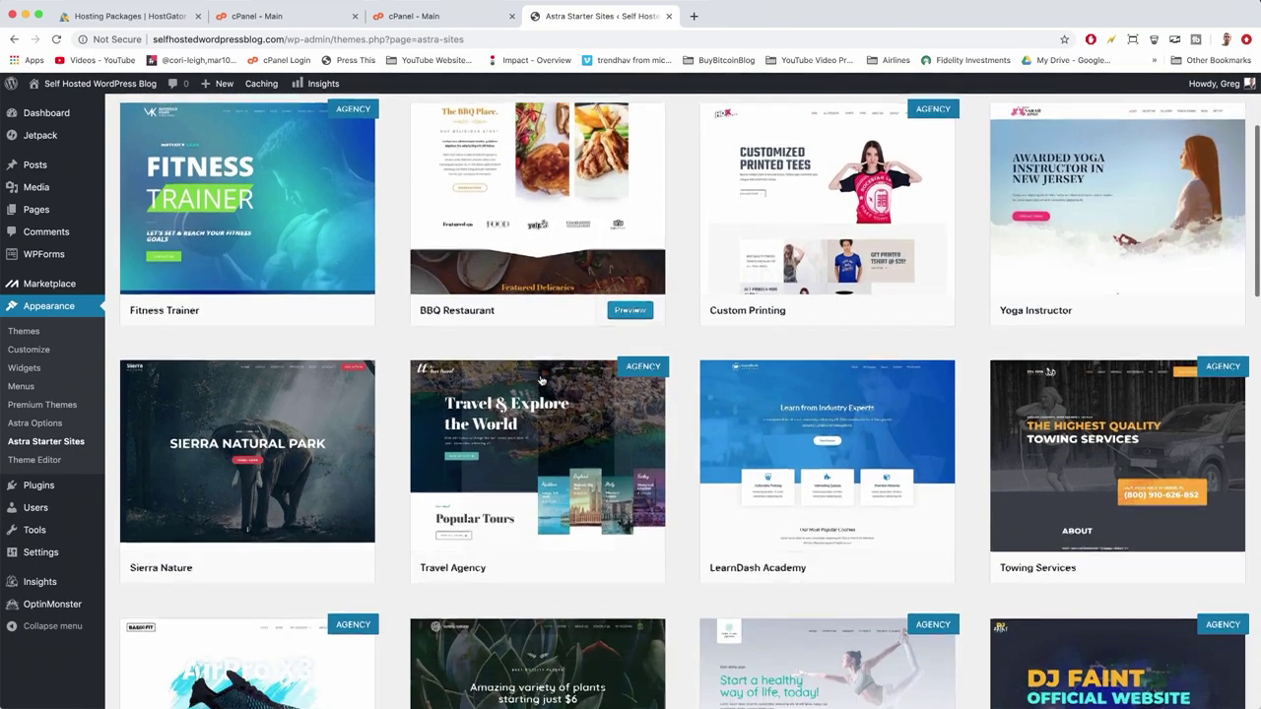
{"action": "scroll", "coordinate": [540, 380], "scroll_direction": "down", "scroll_amount": 1}
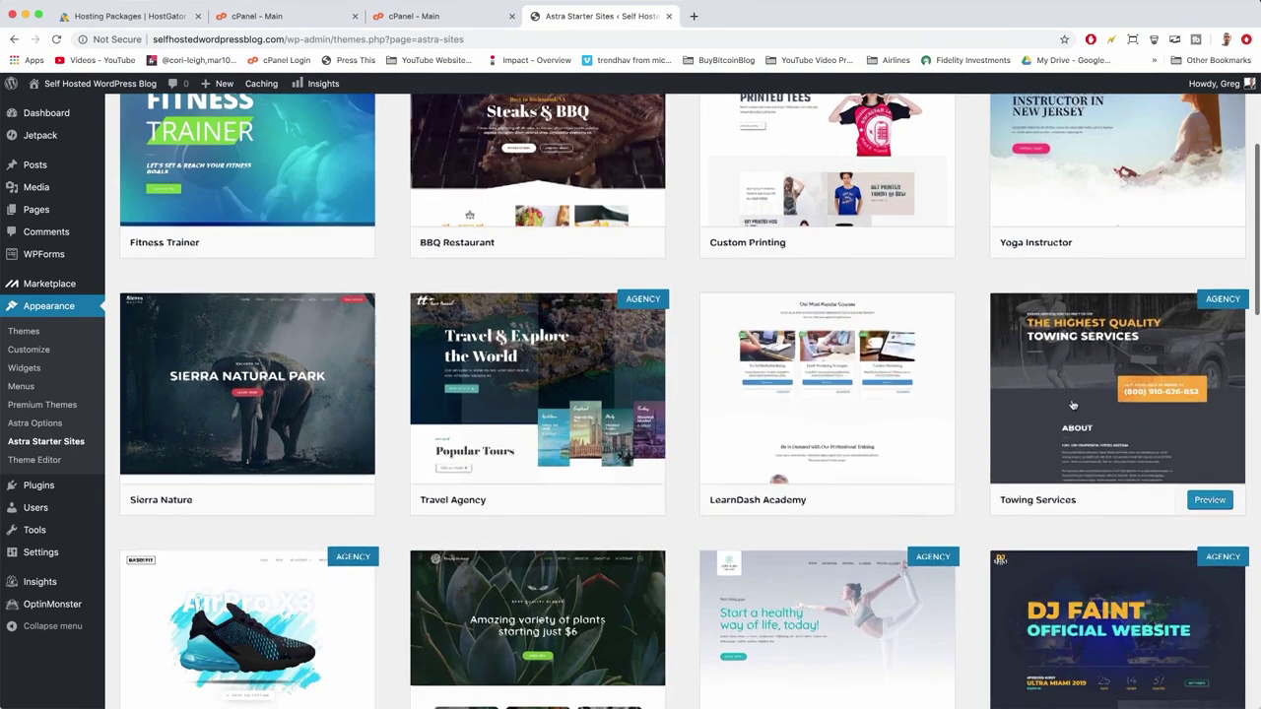
{"action": "scroll", "coordinate": [1073, 404], "scroll_direction": "down", "scroll_amount": 4}
{"action": "scroll", "coordinate": [1073, 405], "scroll_direction": "up", "scroll_amount": 1}
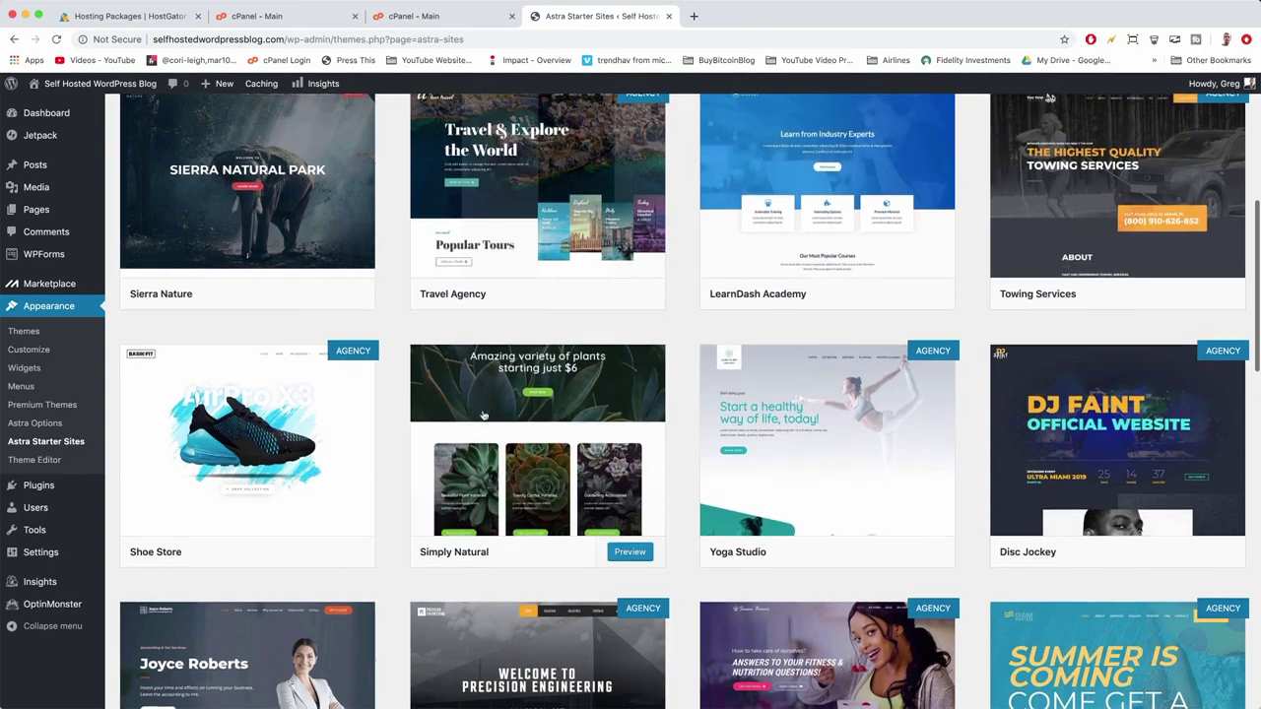
{"action": "scroll", "coordinate": [483, 415], "scroll_direction": "down", "scroll_amount": 5}
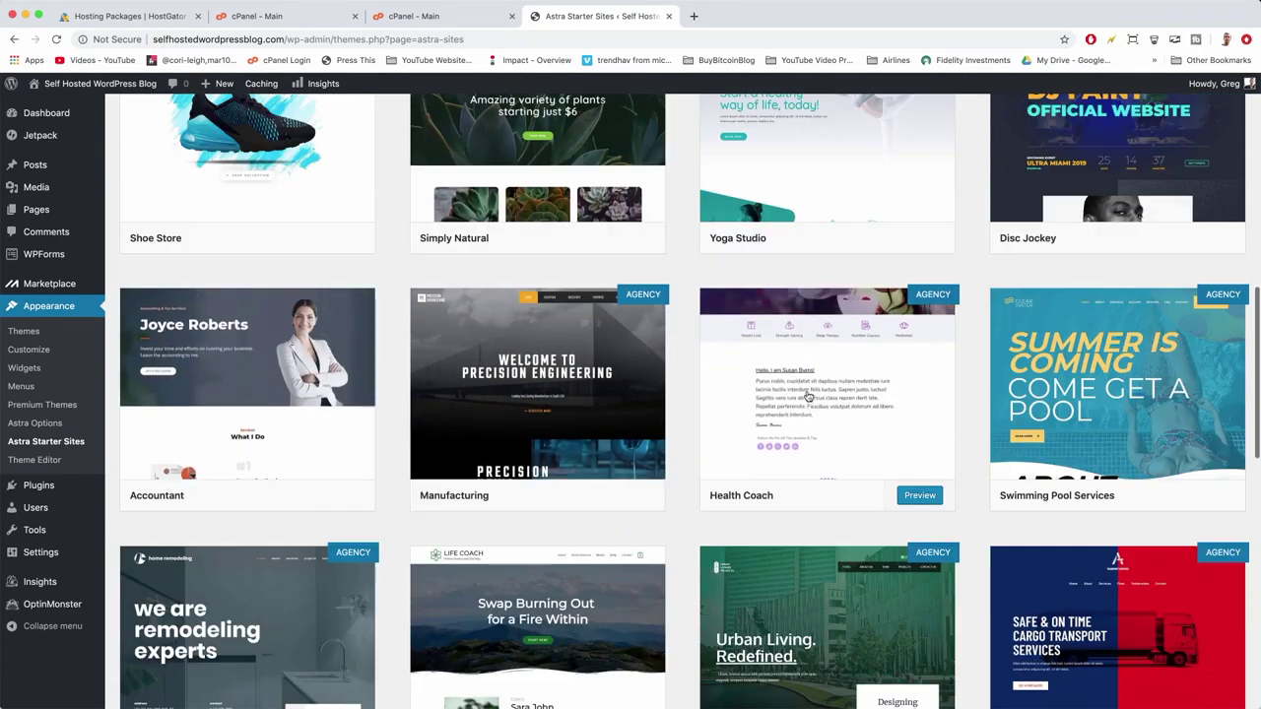
{"action": "scroll", "coordinate": [807, 396], "scroll_direction": "down", "scroll_amount": 12}
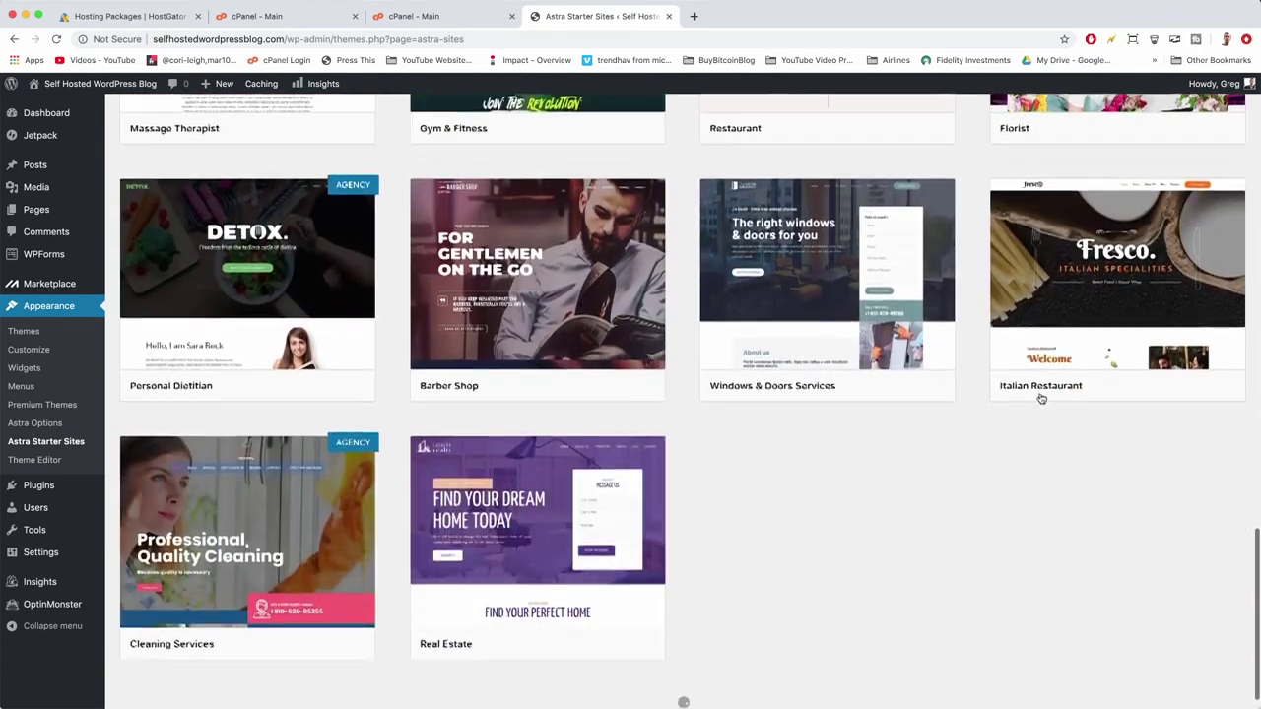
{"action": "scroll", "coordinate": [1041, 398], "scroll_direction": "down", "scroll_amount": 1}
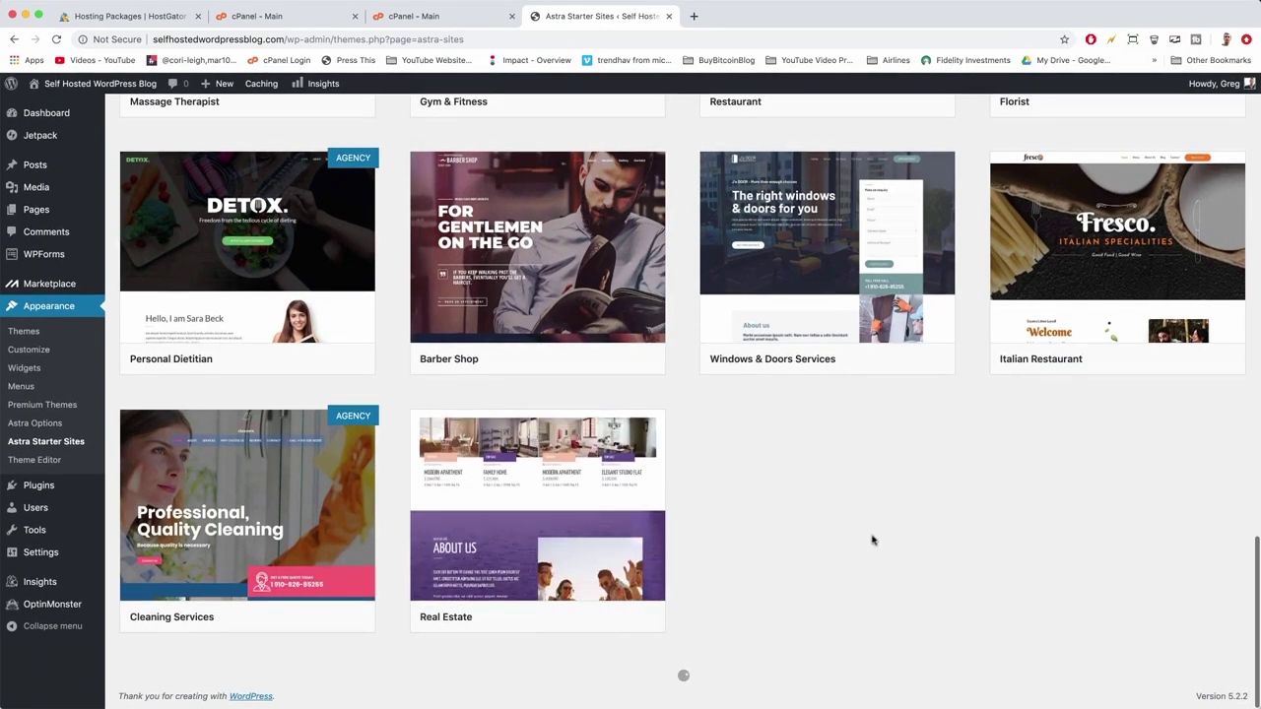
{"action": "scroll", "coordinate": [871, 540], "scroll_direction": "up", "scroll_amount": 3}
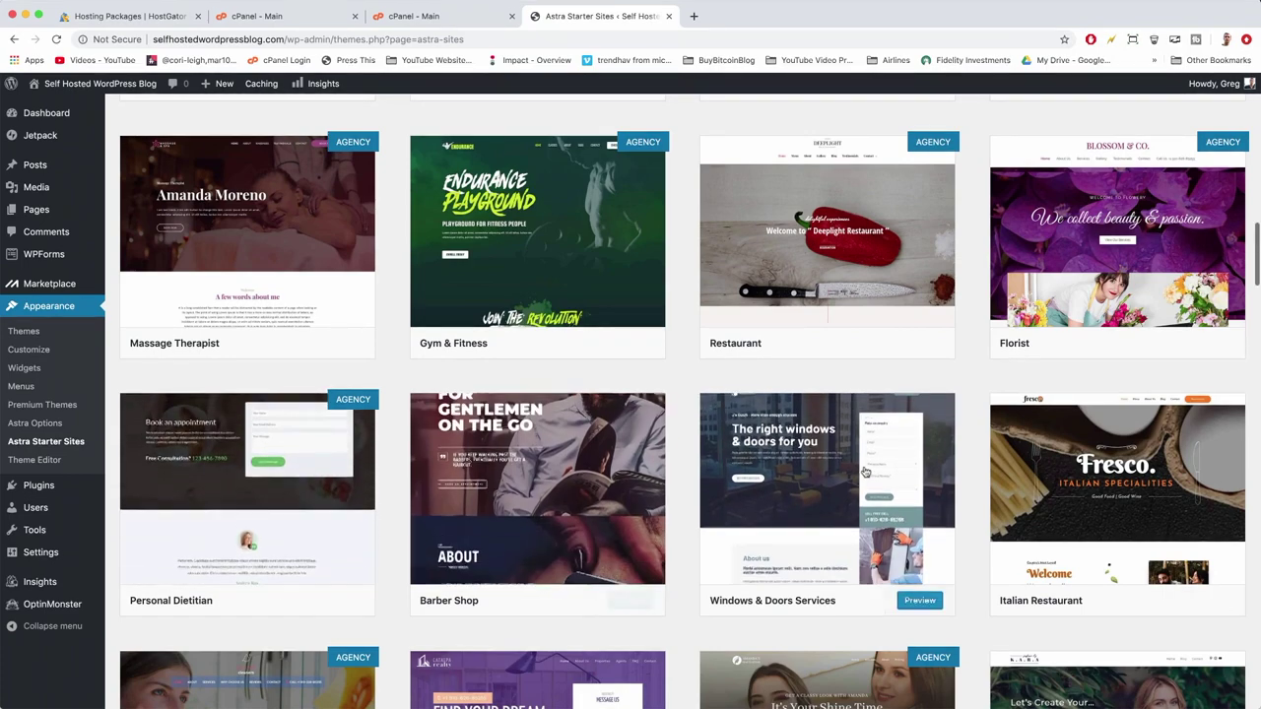
{"action": "scroll", "coordinate": [1160, 478], "scroll_direction": "down", "scroll_amount": 3}
{"action": "scroll", "coordinate": [1160, 478], "scroll_direction": "down", "scroll_amount": 1}
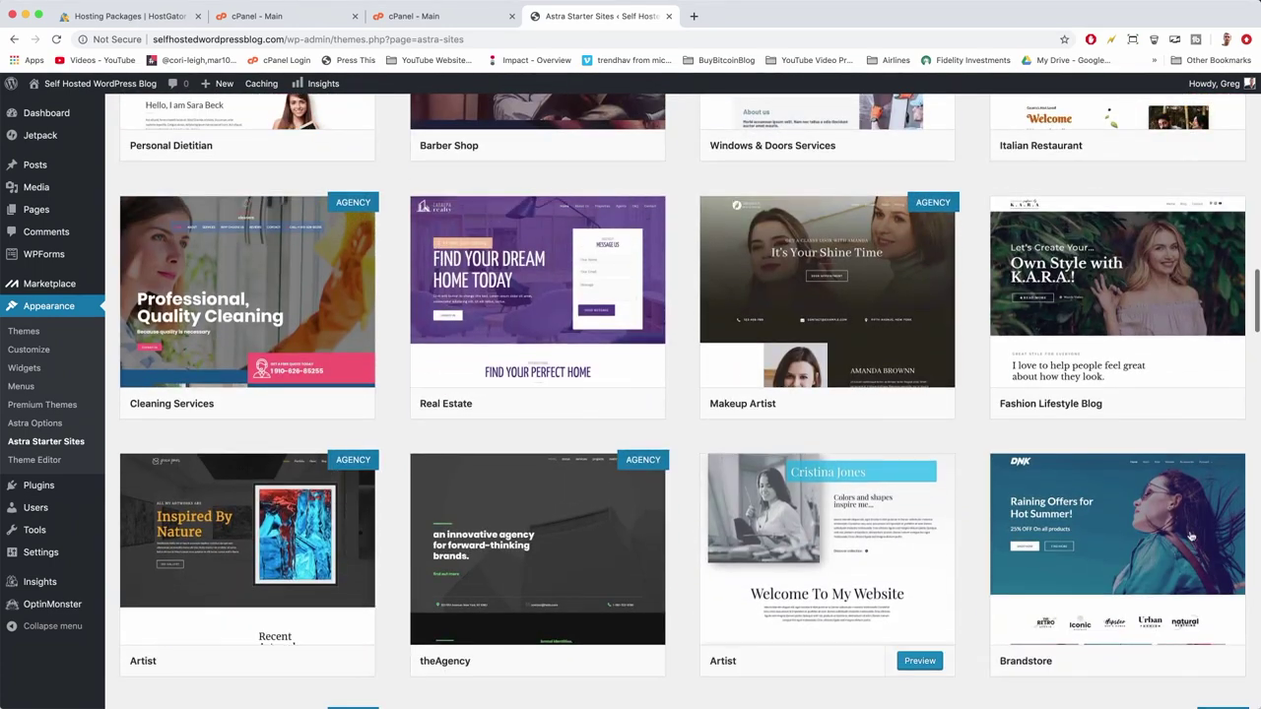
{"action": "scroll", "coordinate": [1116, 394], "scroll_direction": "down", "scroll_amount": 5}
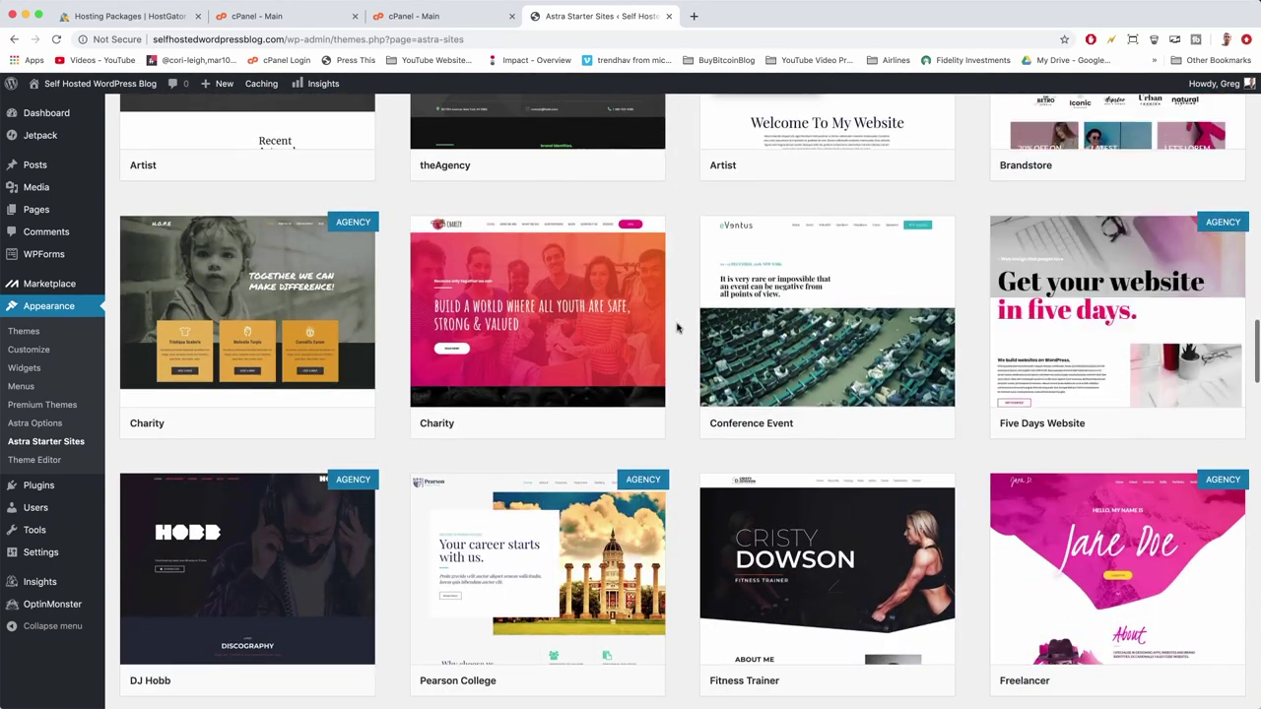
{"action": "mouse_move", "coordinate": [781, 328]}
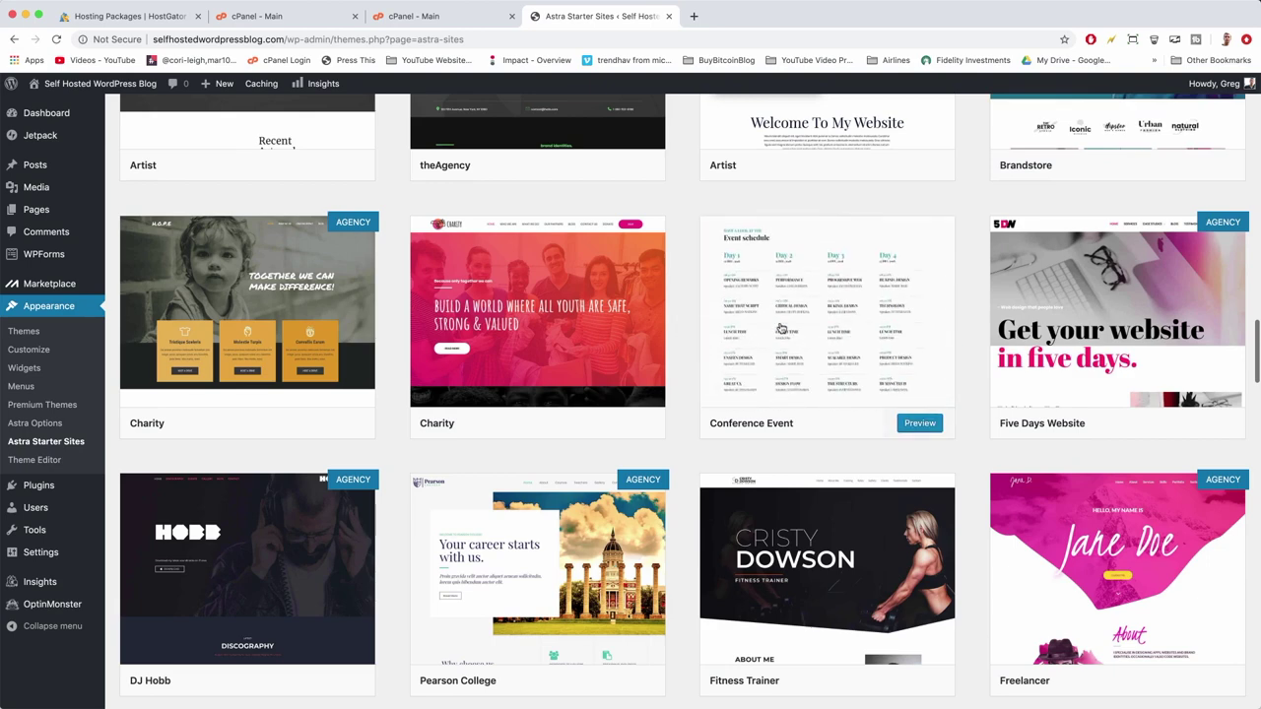
{"action": "mouse_move", "coordinate": [499, 318]}
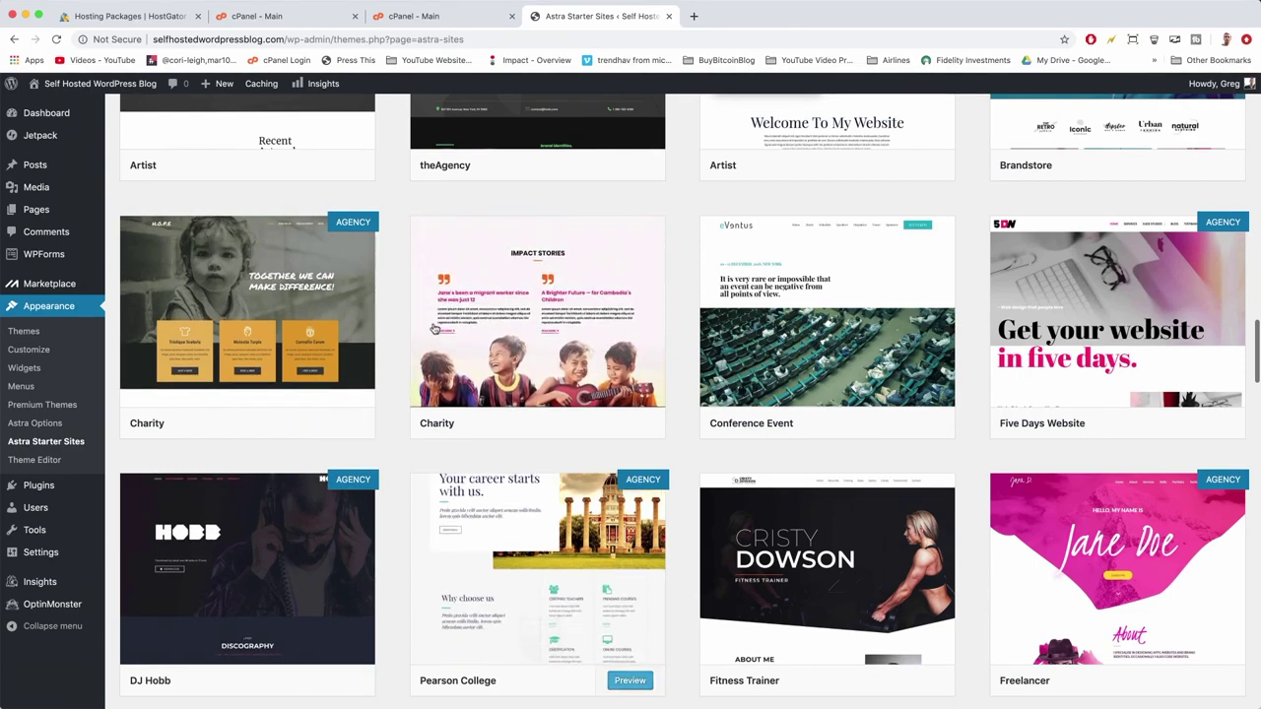
{"action": "scroll", "coordinate": [807, 591], "scroll_direction": "down", "scroll_amount": 4}
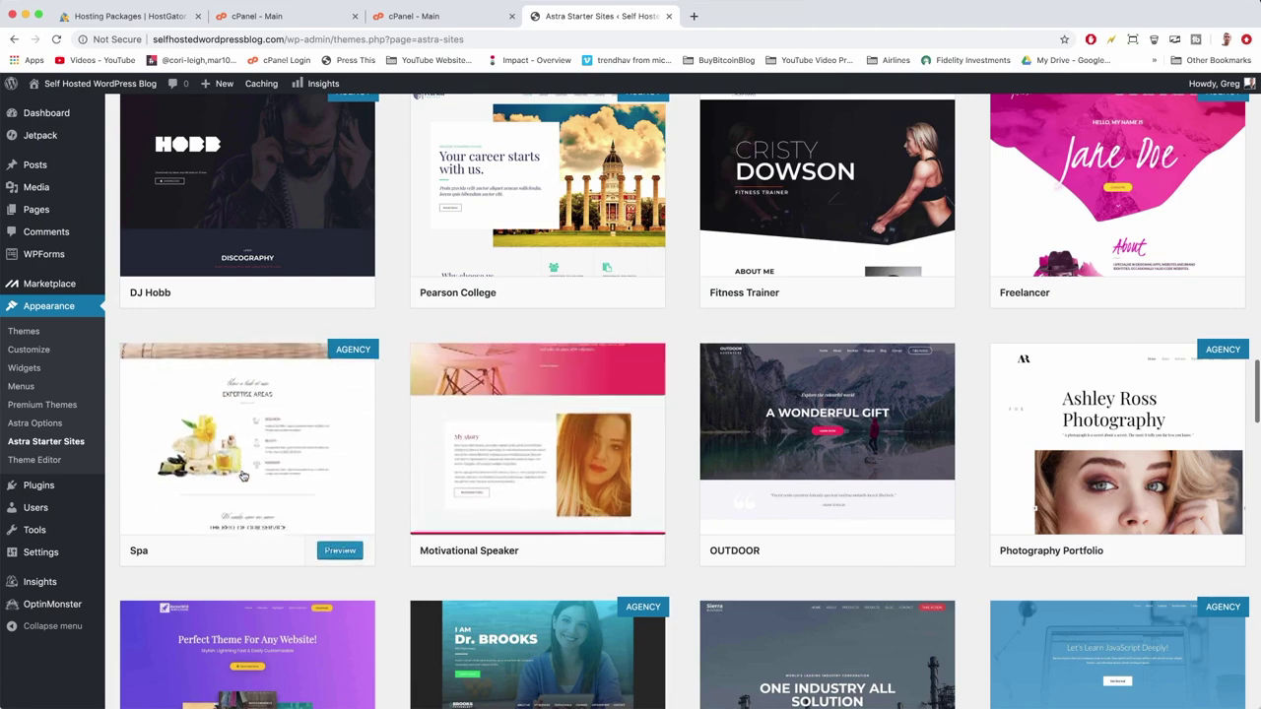
{"action": "scroll", "coordinate": [331, 439], "scroll_direction": "down", "scroll_amount": 2}
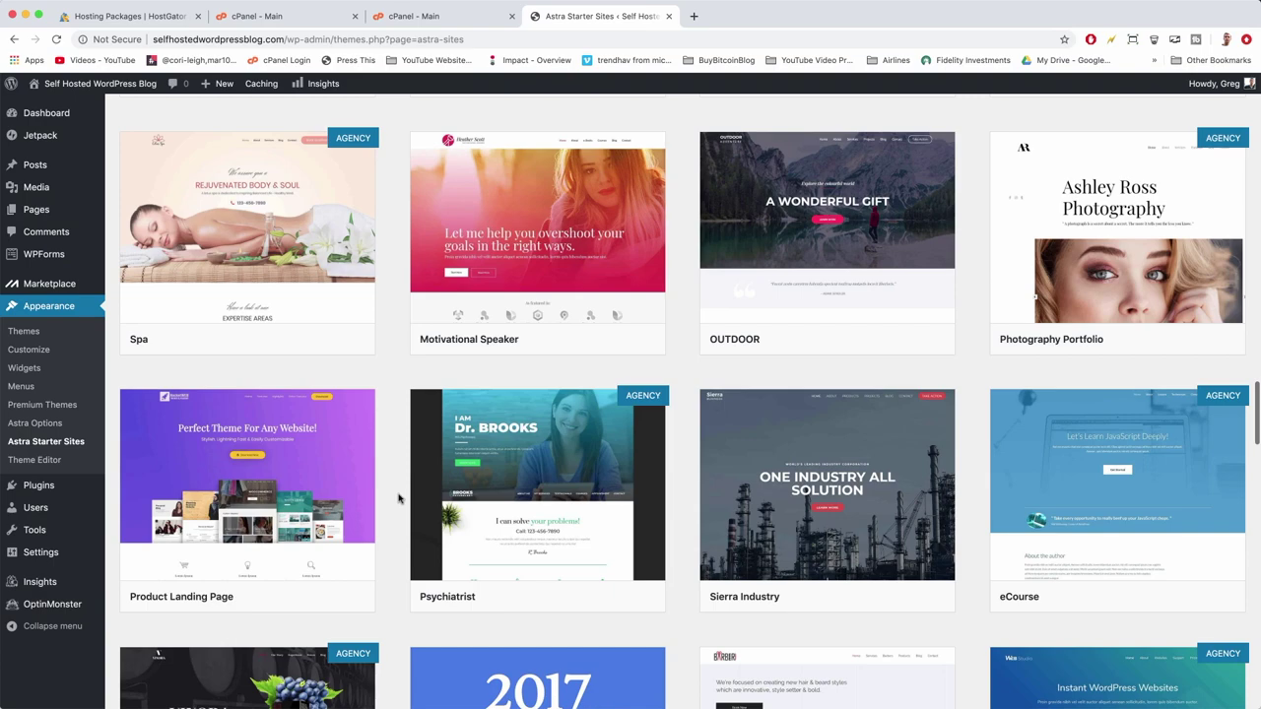
{"action": "scroll", "coordinate": [398, 498], "scroll_direction": "down", "scroll_amount": 8}
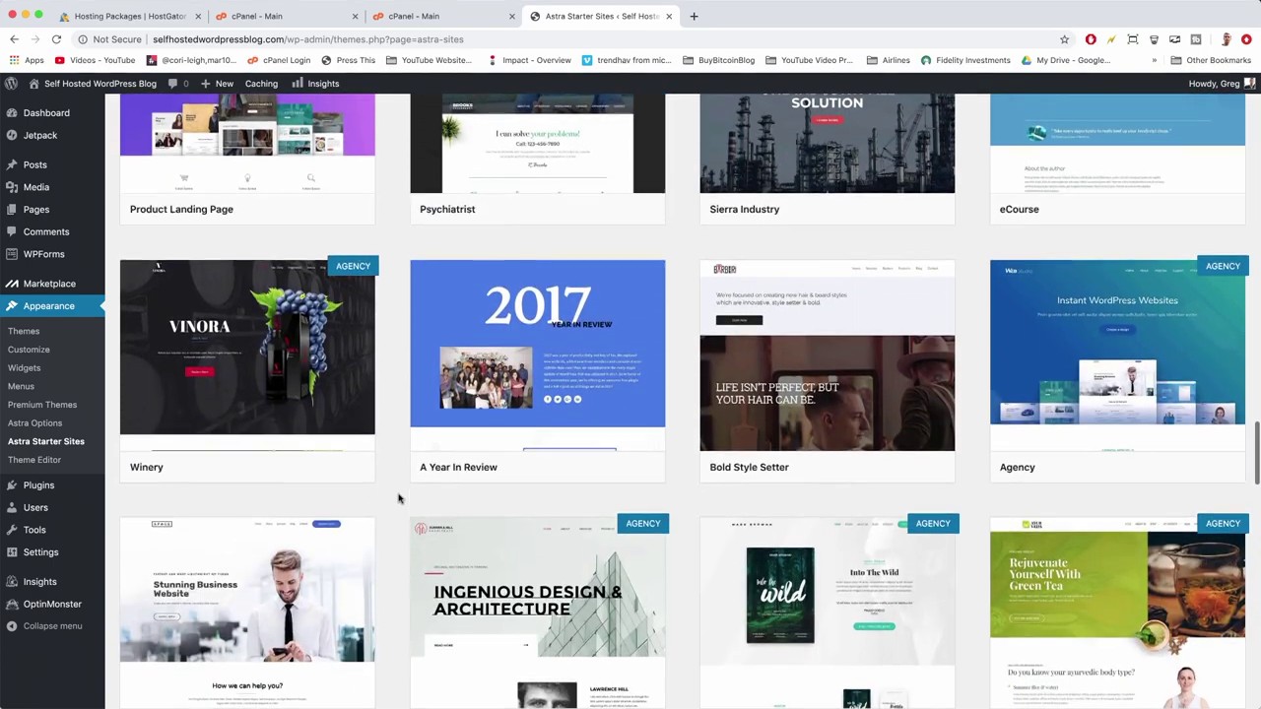
{"action": "scroll", "coordinate": [399, 499], "scroll_direction": "down", "scroll_amount": 5}
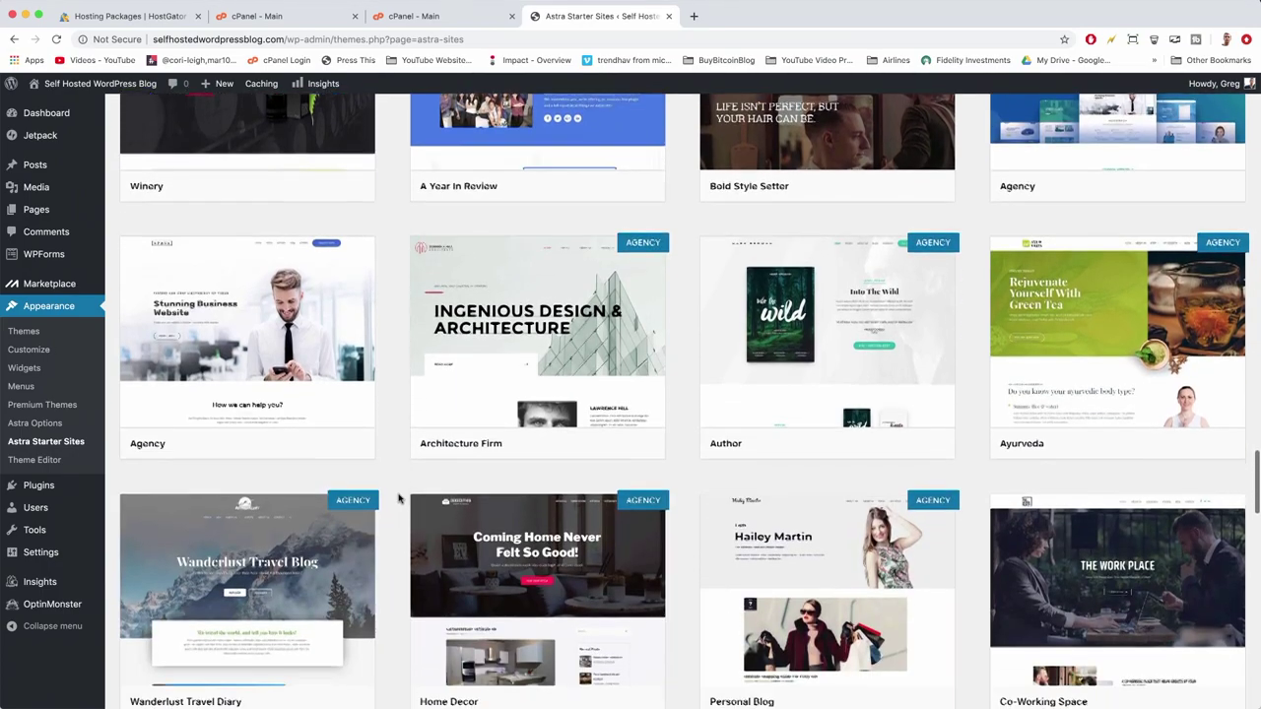
{"action": "scroll", "coordinate": [398, 482], "scroll_direction": "down", "scroll_amount": 8}
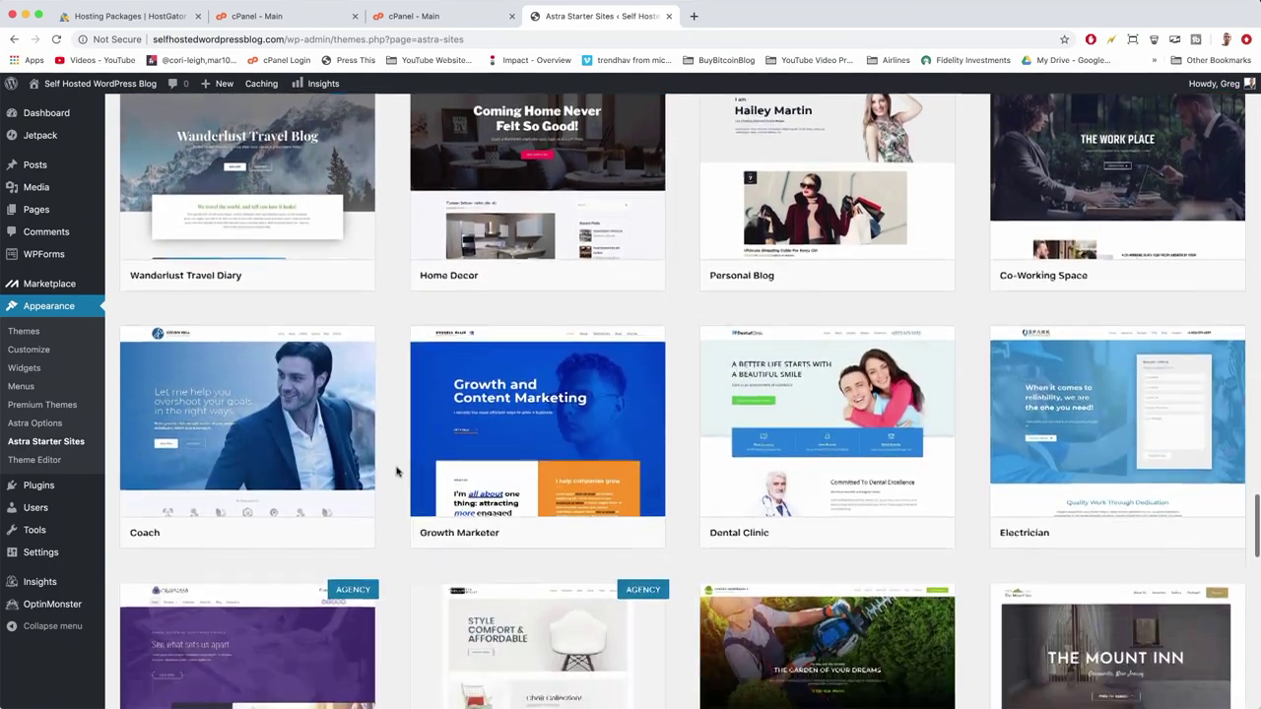
{"action": "scroll", "coordinate": [397, 472], "scroll_direction": "down", "scroll_amount": 16}
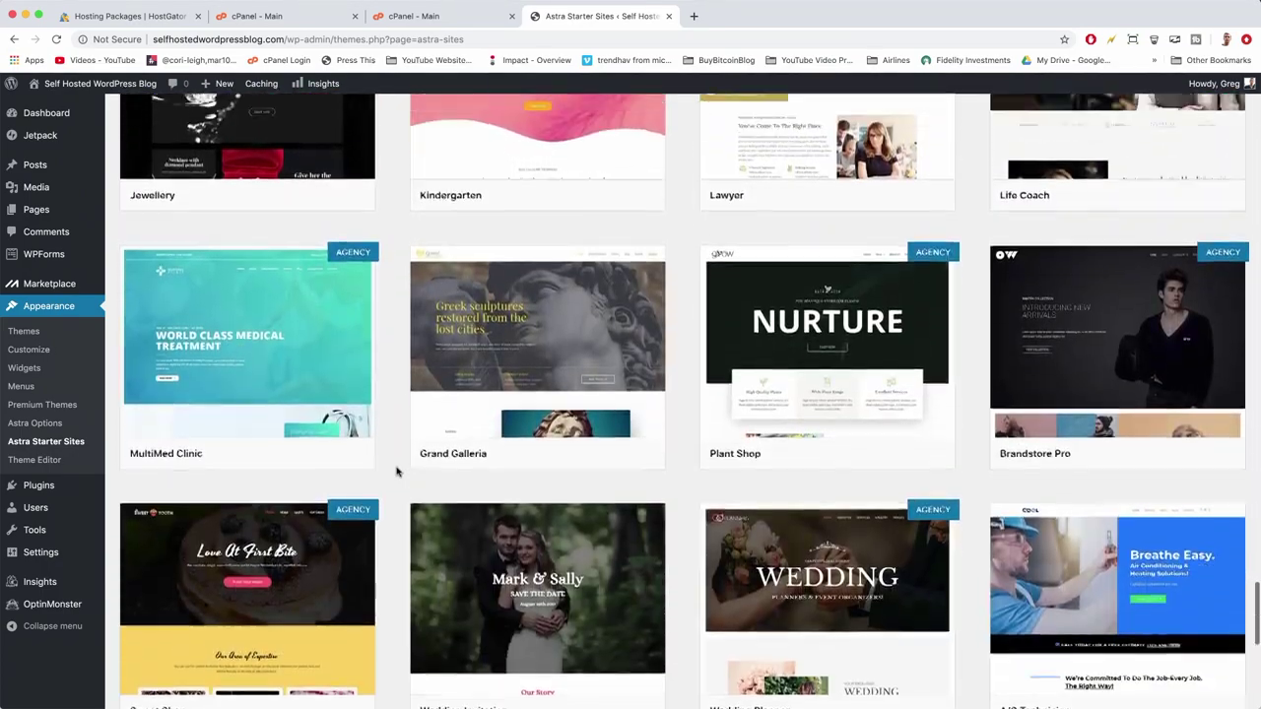
{"action": "scroll", "coordinate": [397, 472], "scroll_direction": "up", "scroll_amount": 4}
- Search the template library for 'fashion' and open the Fashion Lifestyle Blog preview
{"action": "key", "text": "super+f"}
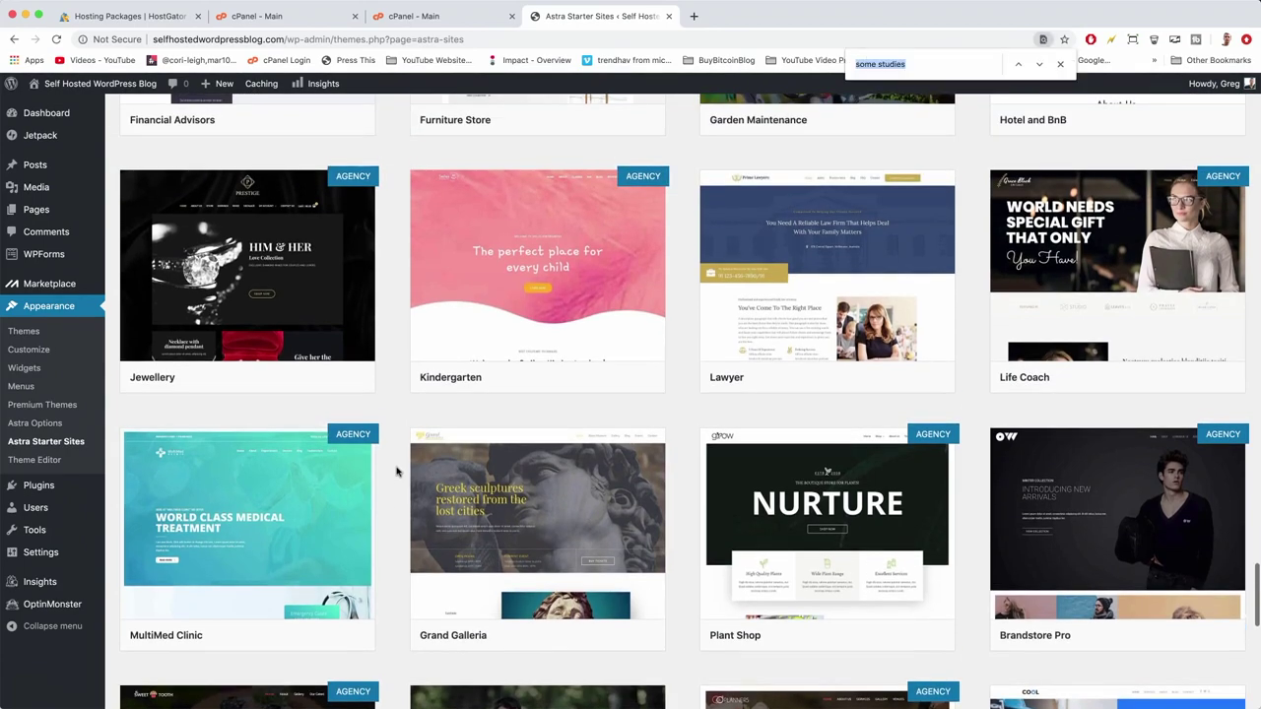
{"action": "scroll", "coordinate": [396, 472], "scroll_direction": "down", "scroll_amount": 14}
{"action": "key", "text": "BackSpace"}
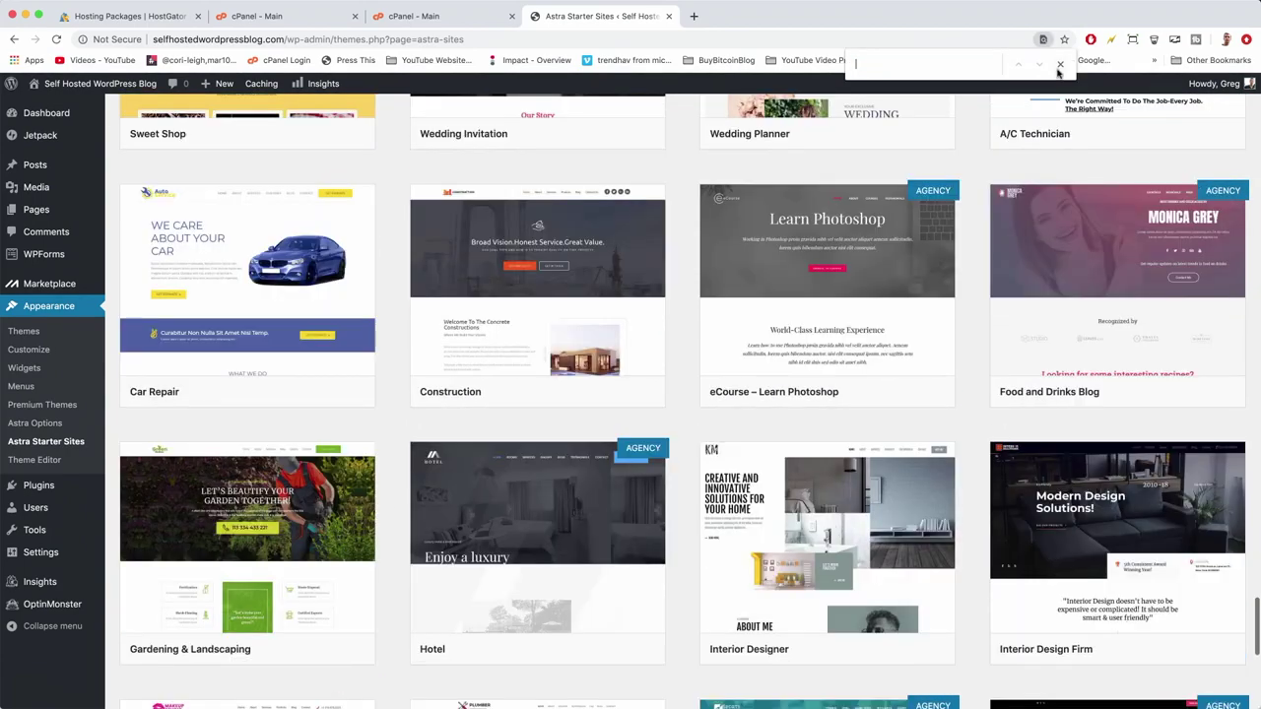
{"action": "type", "text": "fashion"}
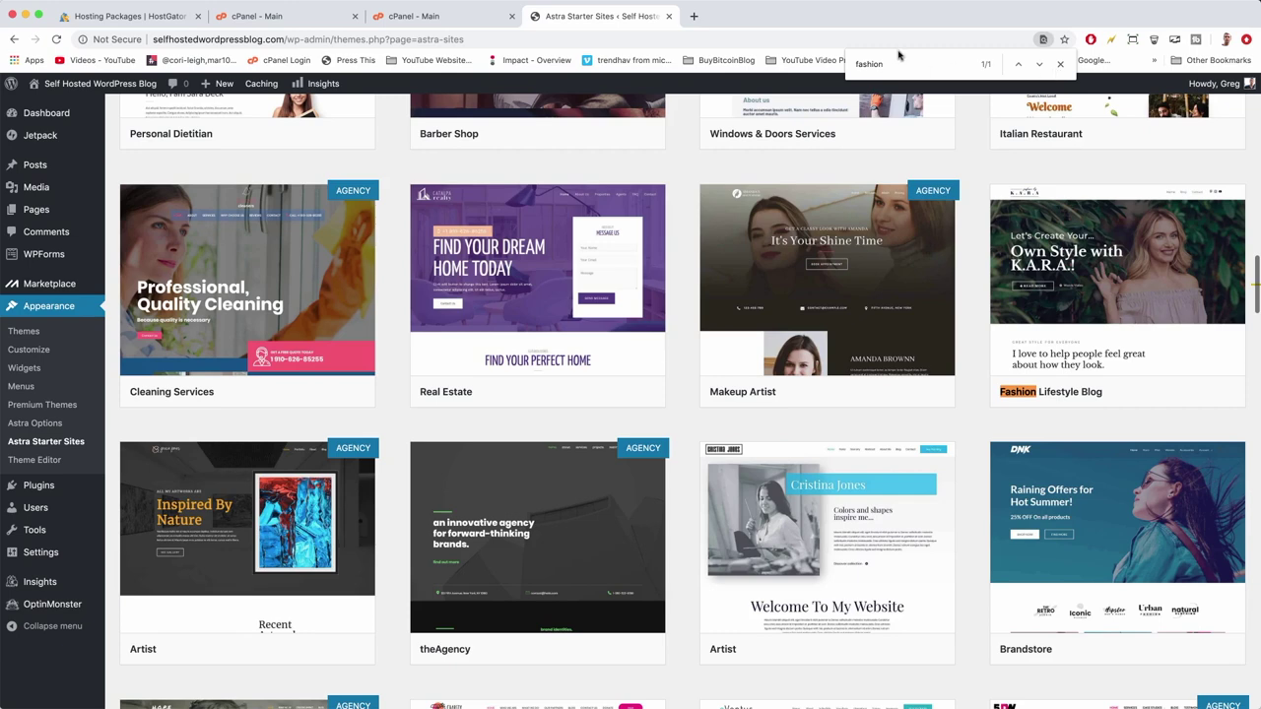
{"action": "left_click", "coordinate": [1059, 64]}
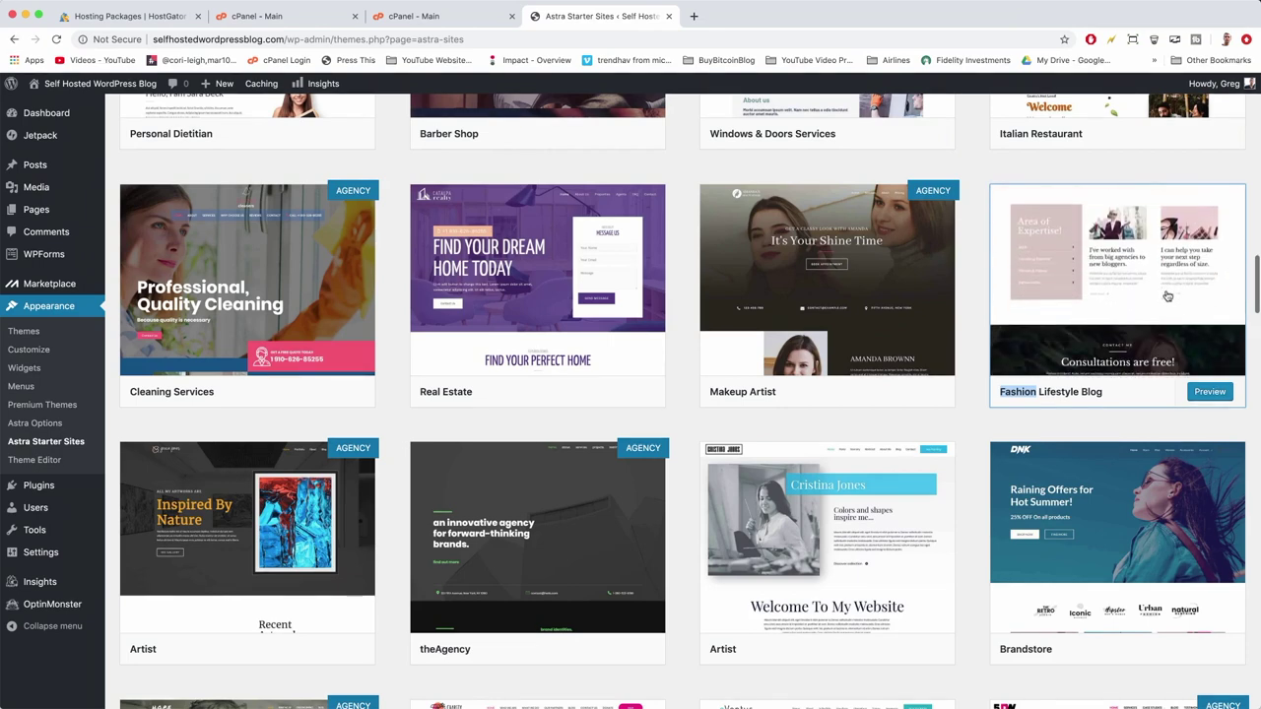
{"action": "left_click", "coordinate": [1132, 266]}
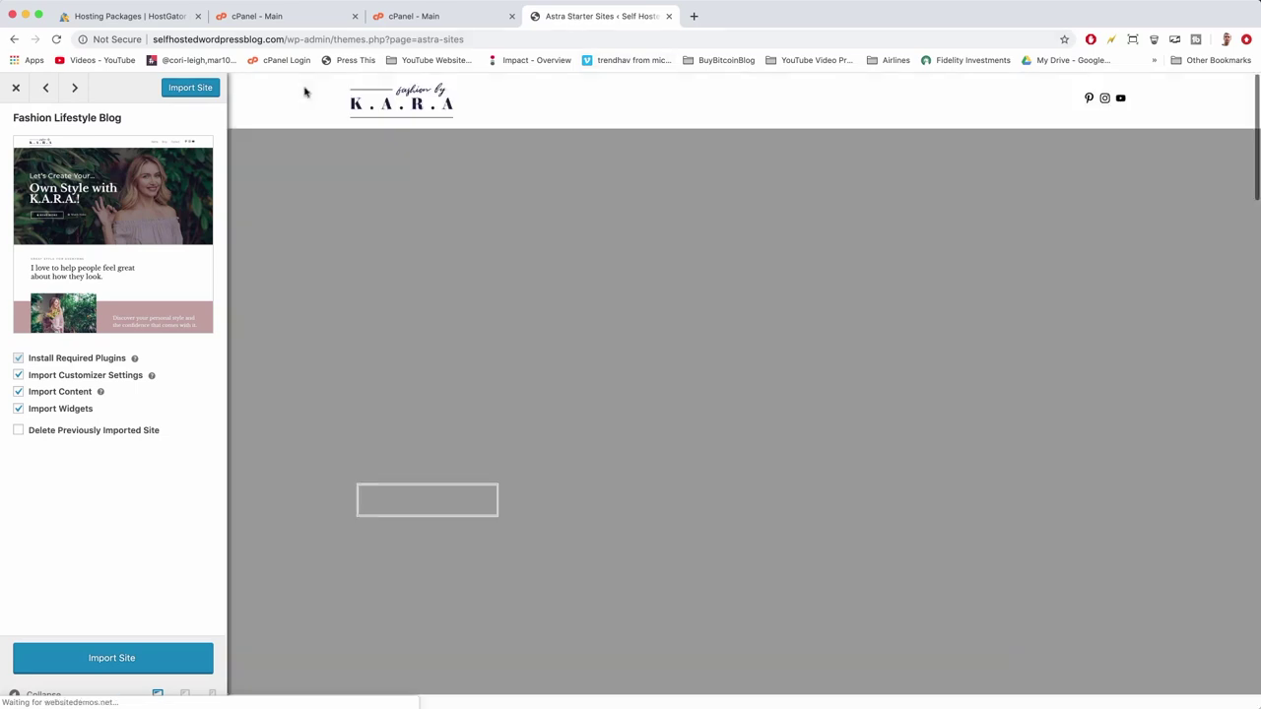
- Scroll through the K.A.R.A. preview, then start the Fashion Lifestyle Blog site import
{"action": "scroll", "coordinate": [304, 92], "scroll_direction": "down", "scroll_amount": 10}
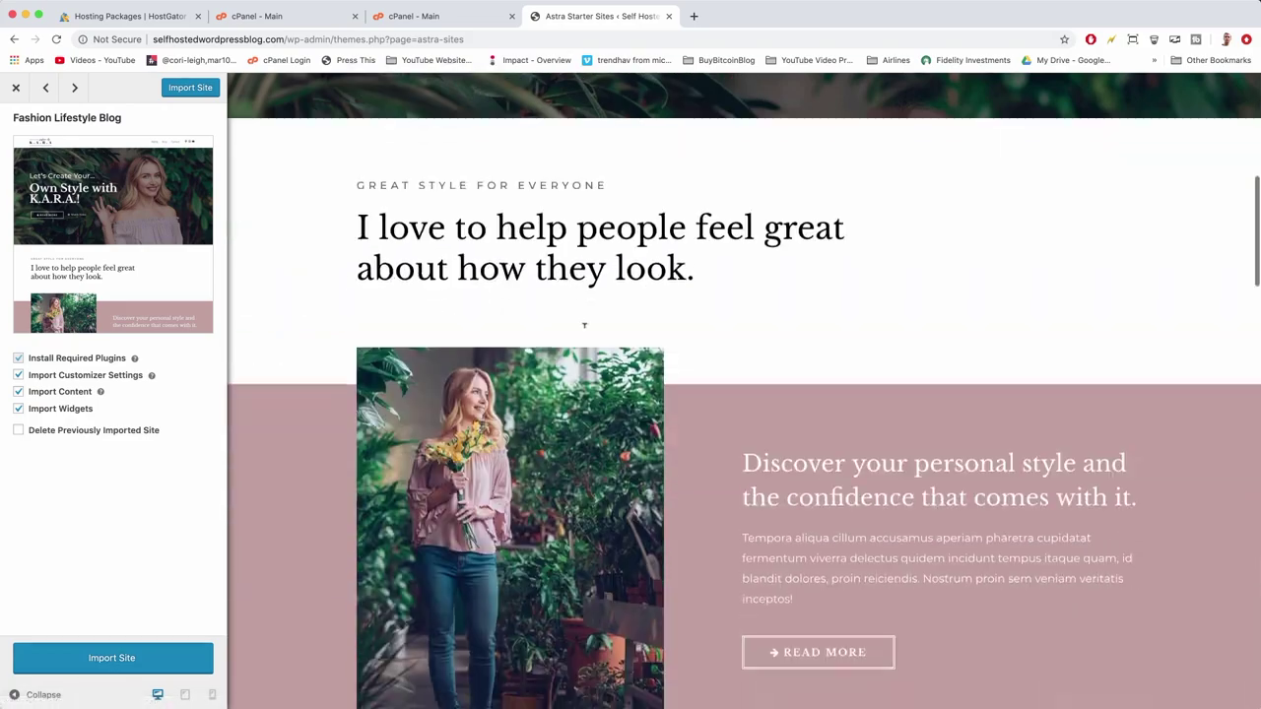
{"action": "scroll", "coordinate": [583, 331], "scroll_direction": "down", "scroll_amount": 20}
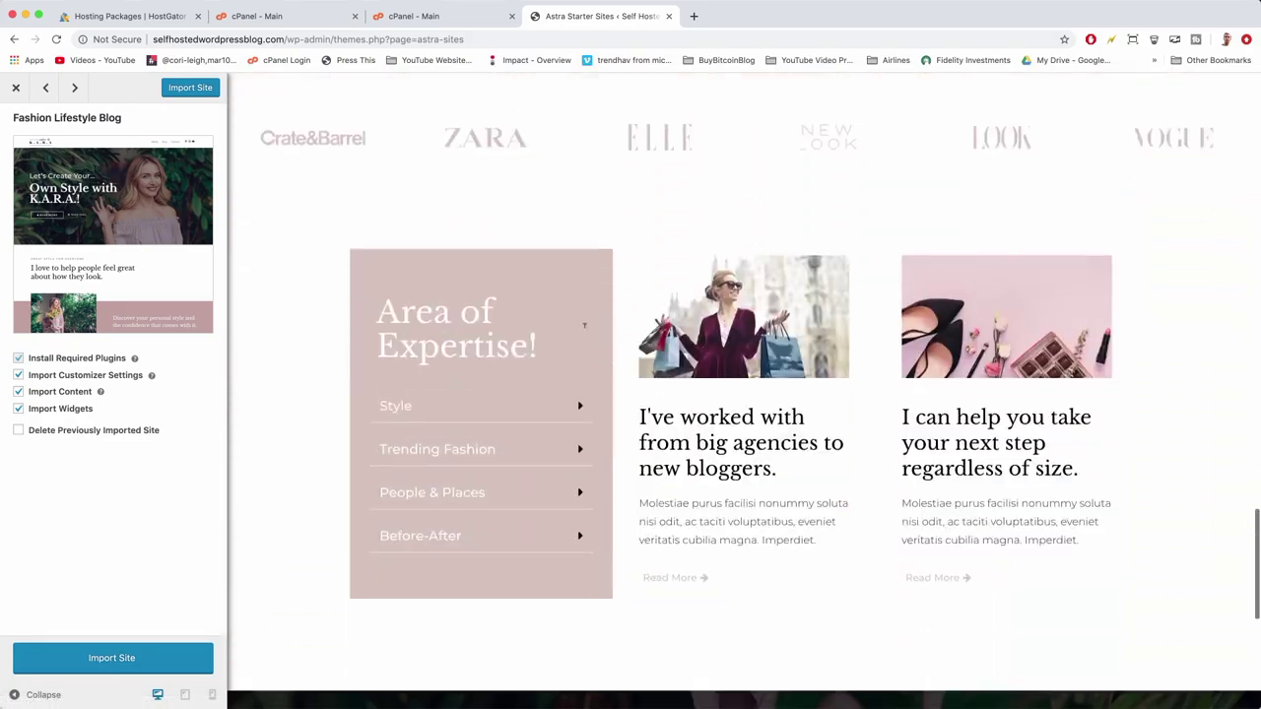
{"action": "scroll", "coordinate": [583, 330], "scroll_direction": "up", "scroll_amount": 10}
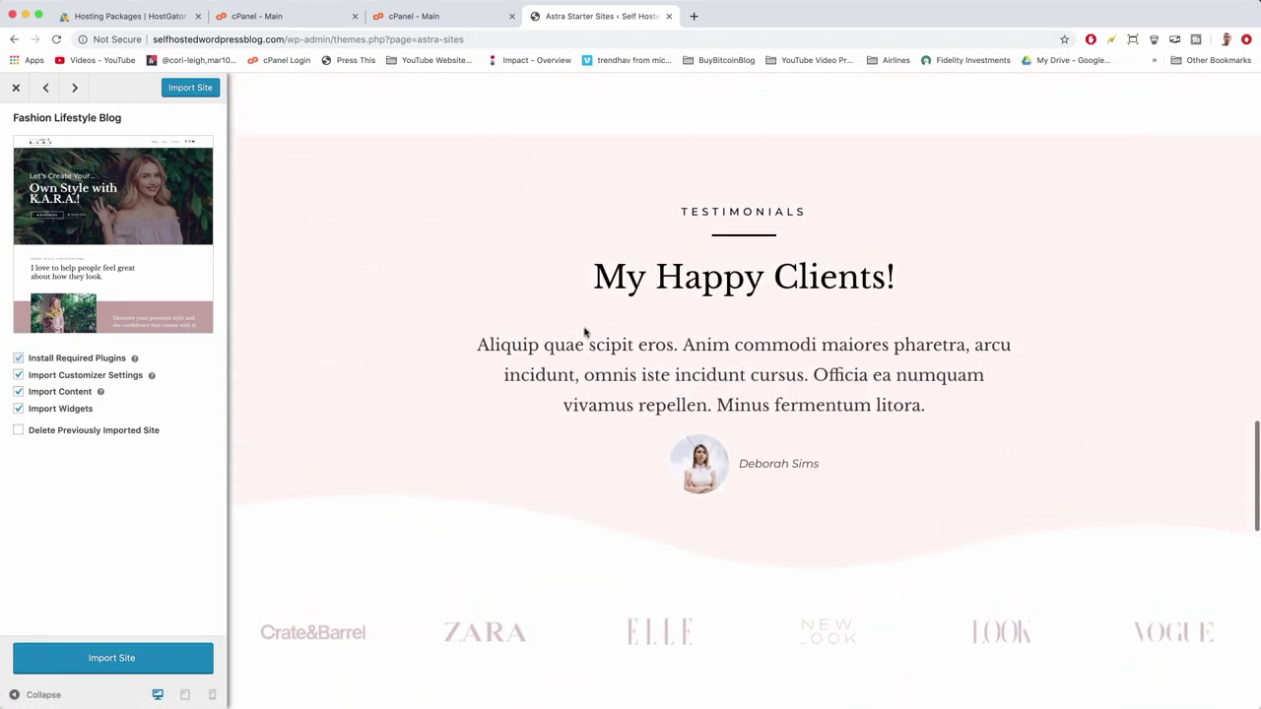
{"action": "scroll", "coordinate": [583, 331], "scroll_direction": "up", "scroll_amount": 5}
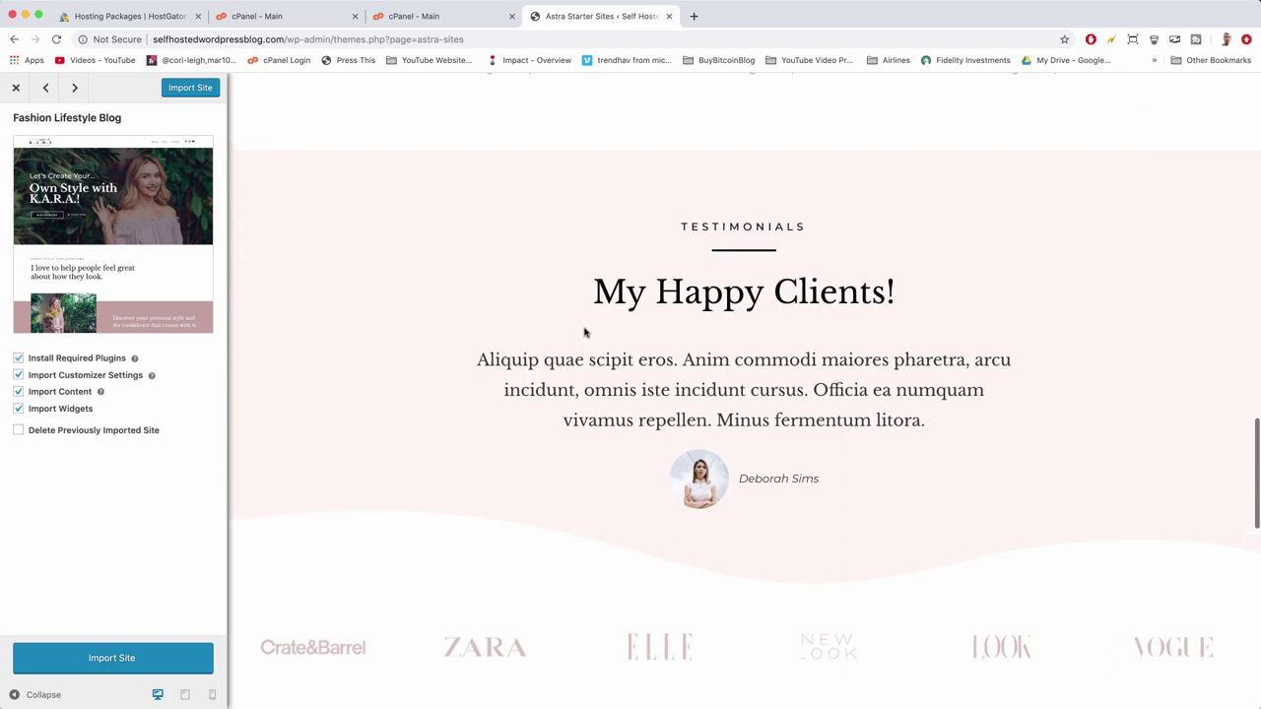
{"action": "scroll", "coordinate": [584, 331], "scroll_direction": "up", "scroll_amount": 8}
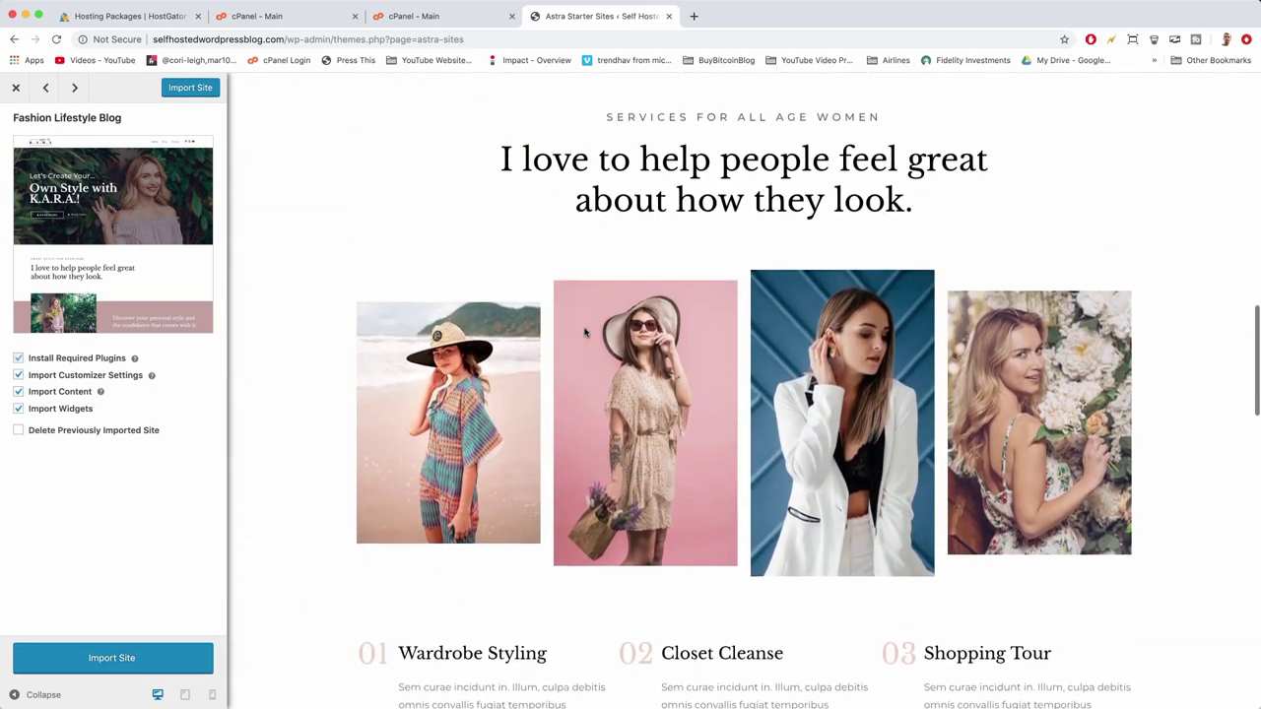
{"action": "scroll", "coordinate": [584, 331], "scroll_direction": "up", "scroll_amount": 10}
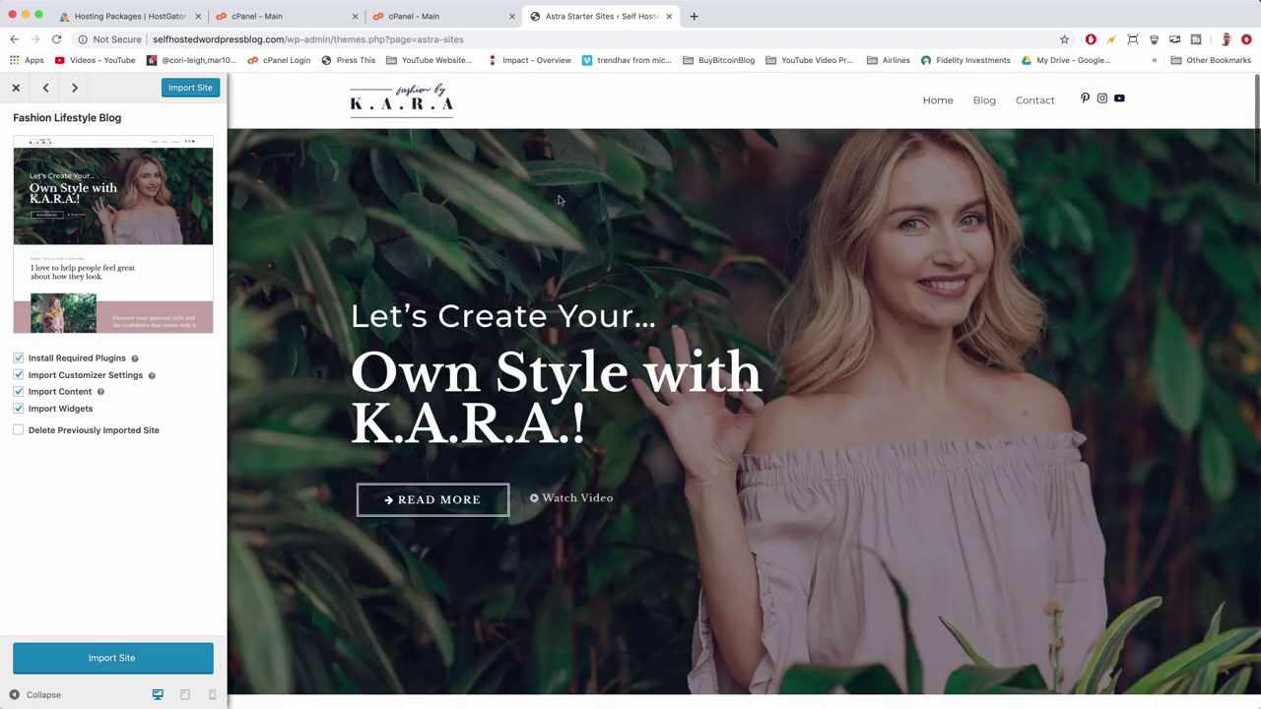
{"action": "left_click", "coordinate": [198, 87]}
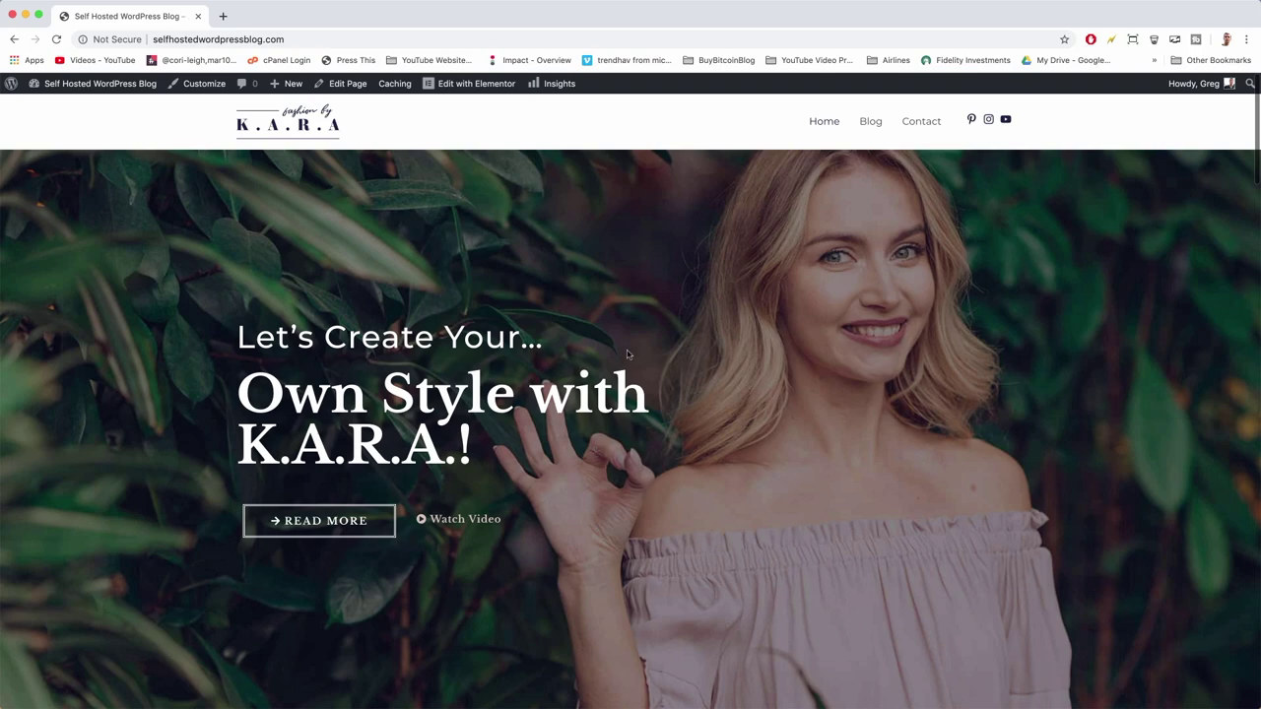
{"action": "scroll", "coordinate": [626, 356], "scroll_direction": "down", "scroll_amount": 5}
{"action": "scroll", "coordinate": [627, 354], "scroll_direction": "down", "scroll_amount": 15}
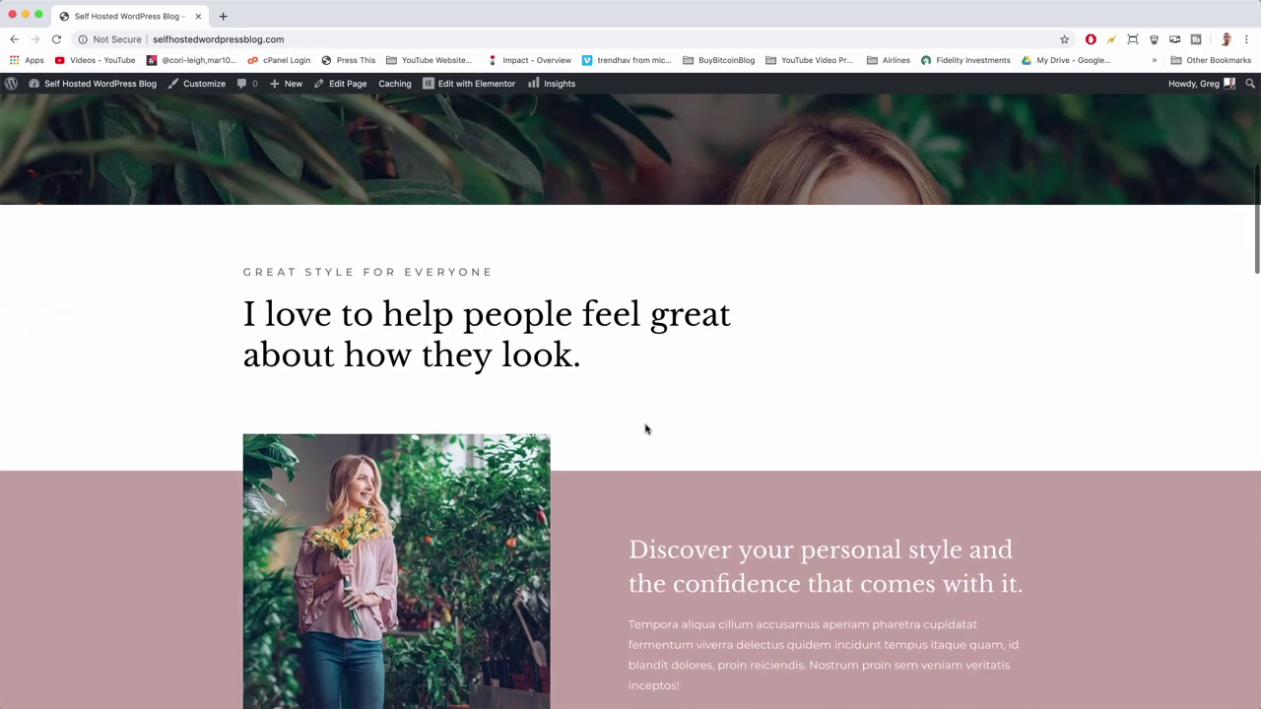
{"action": "scroll", "coordinate": [647, 426], "scroll_direction": "down", "scroll_amount": 18}
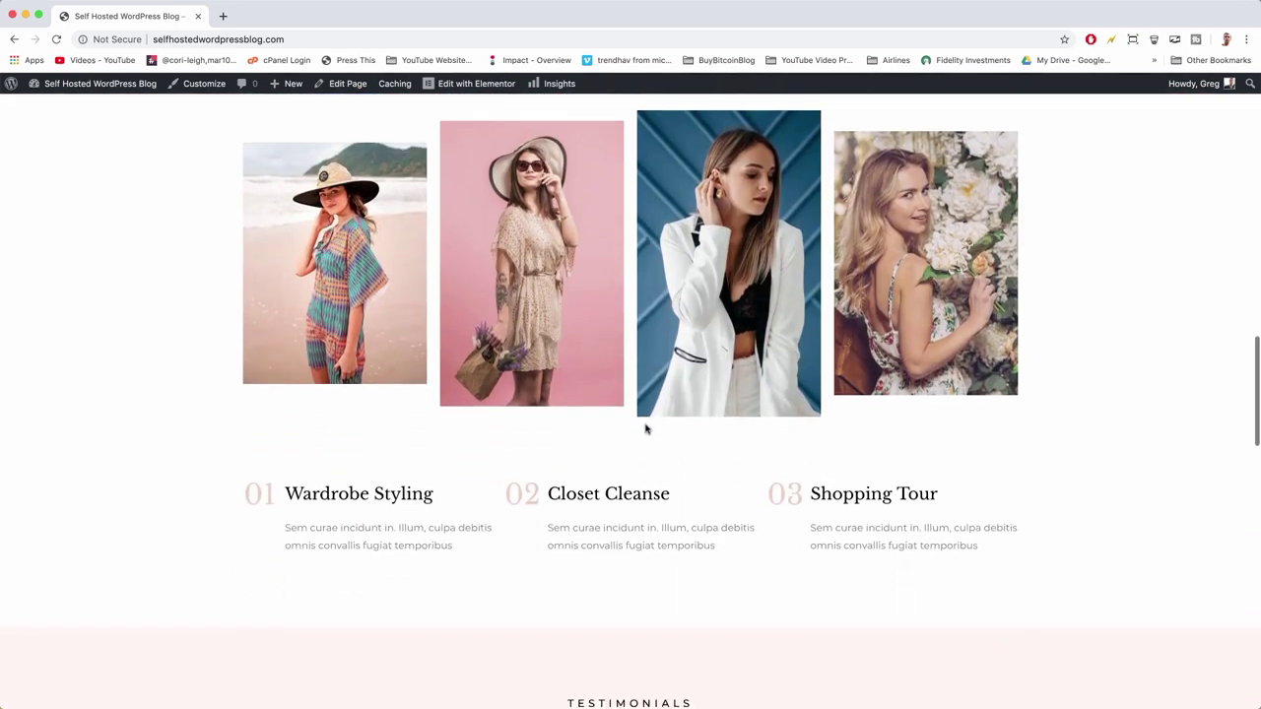
{"action": "scroll", "coordinate": [646, 426], "scroll_direction": "down", "scroll_amount": 6}
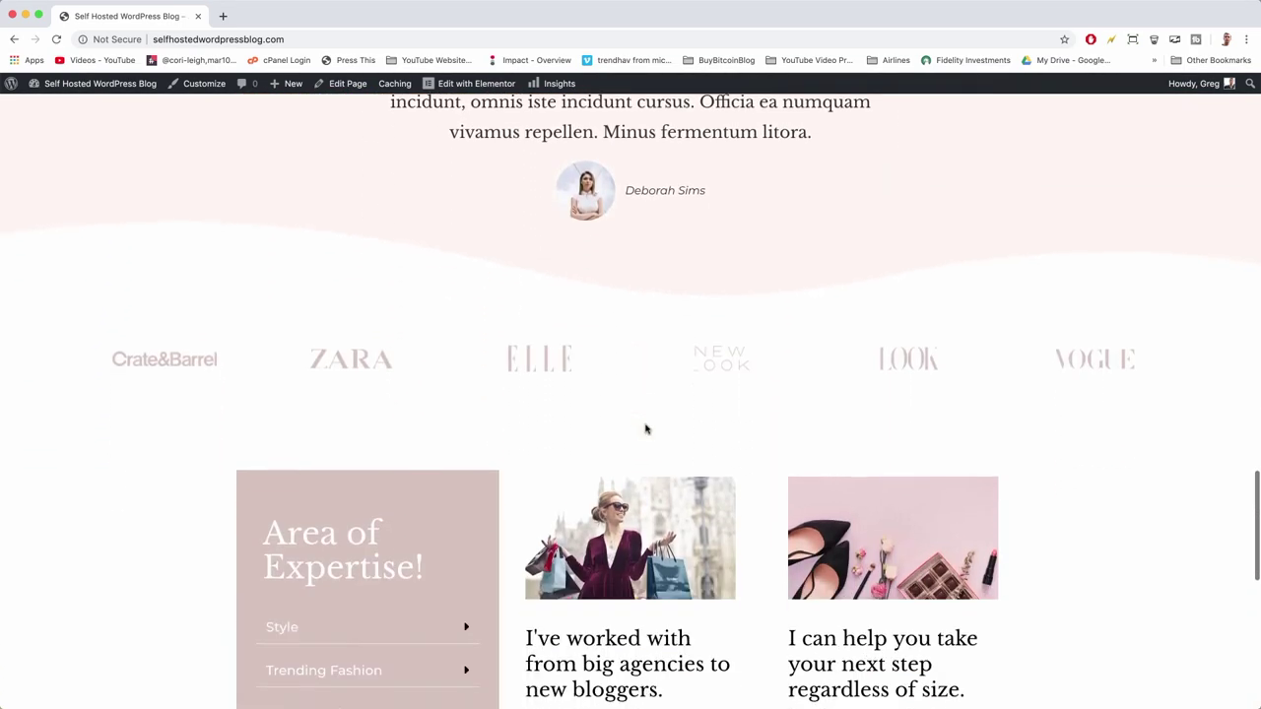
{"action": "scroll", "coordinate": [646, 427], "scroll_direction": "down", "scroll_amount": 4}
{"action": "scroll", "coordinate": [646, 427], "scroll_direction": "up", "scroll_amount": 20}
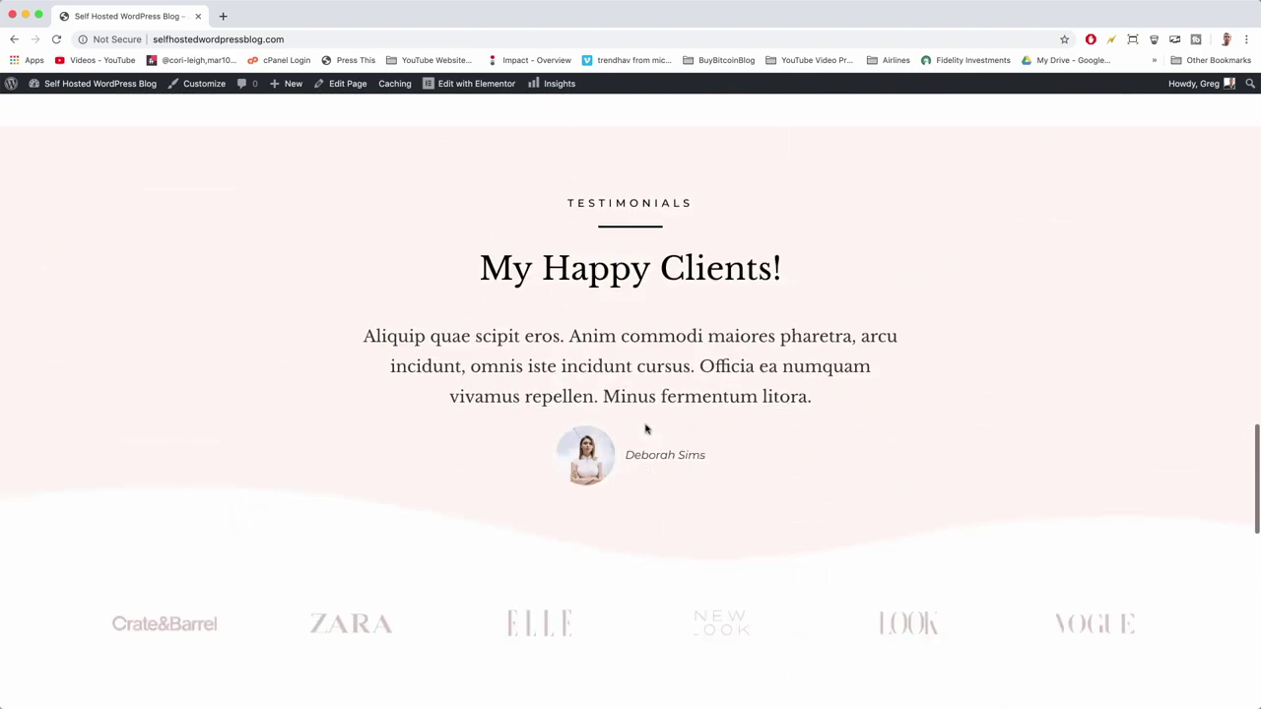
{"action": "scroll", "coordinate": [646, 426], "scroll_direction": "up", "scroll_amount": 11}
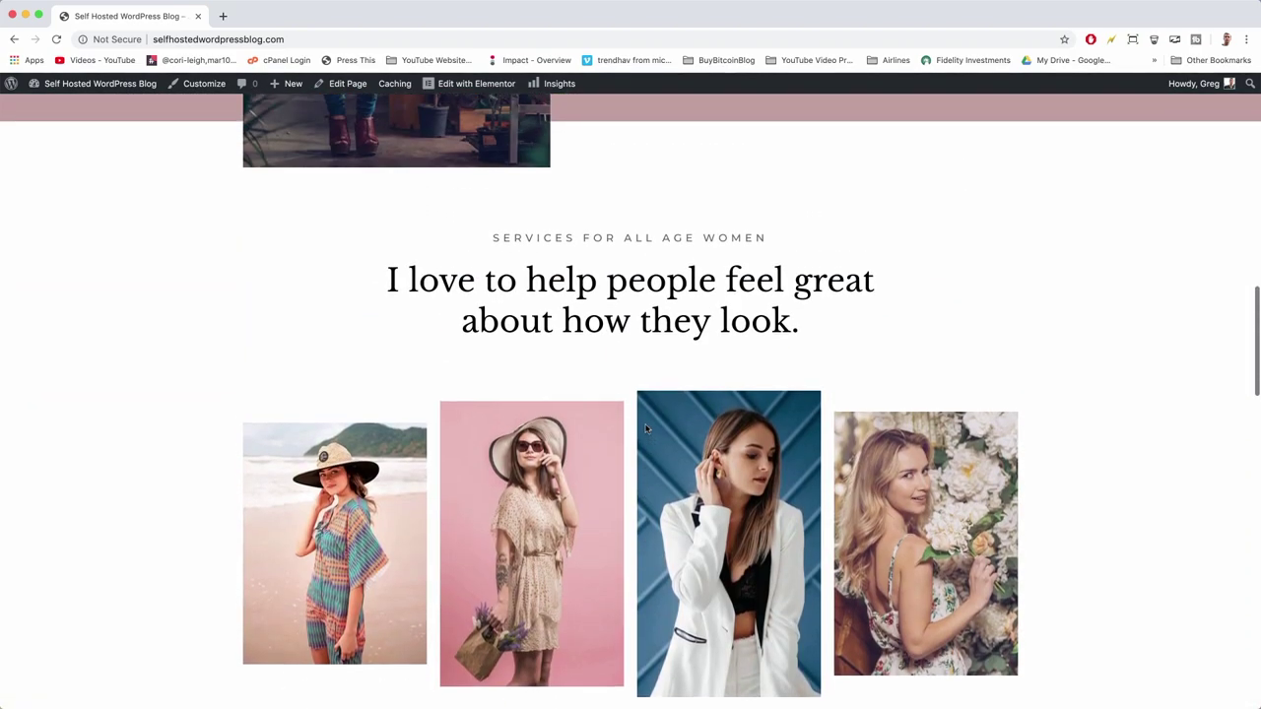
{"action": "scroll", "coordinate": [646, 426], "scroll_direction": "up", "scroll_amount": 3}
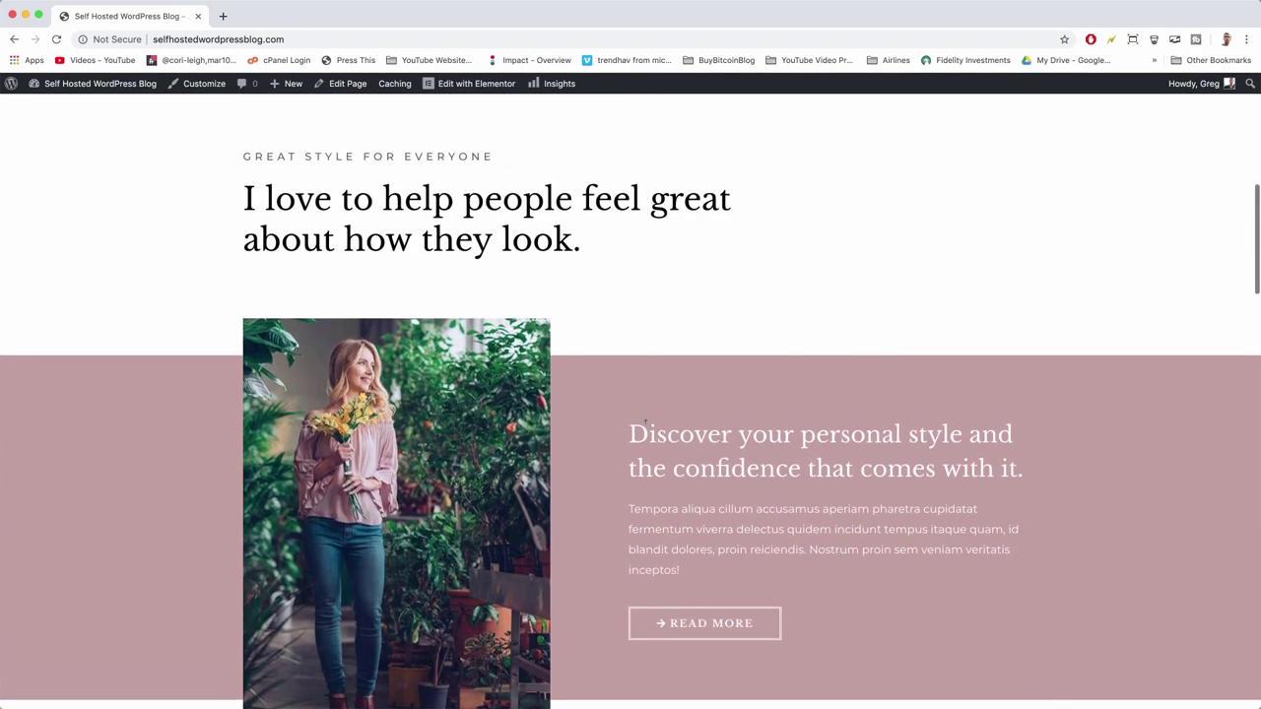
{"action": "scroll", "coordinate": [646, 424], "scroll_direction": "up", "scroll_amount": 11}
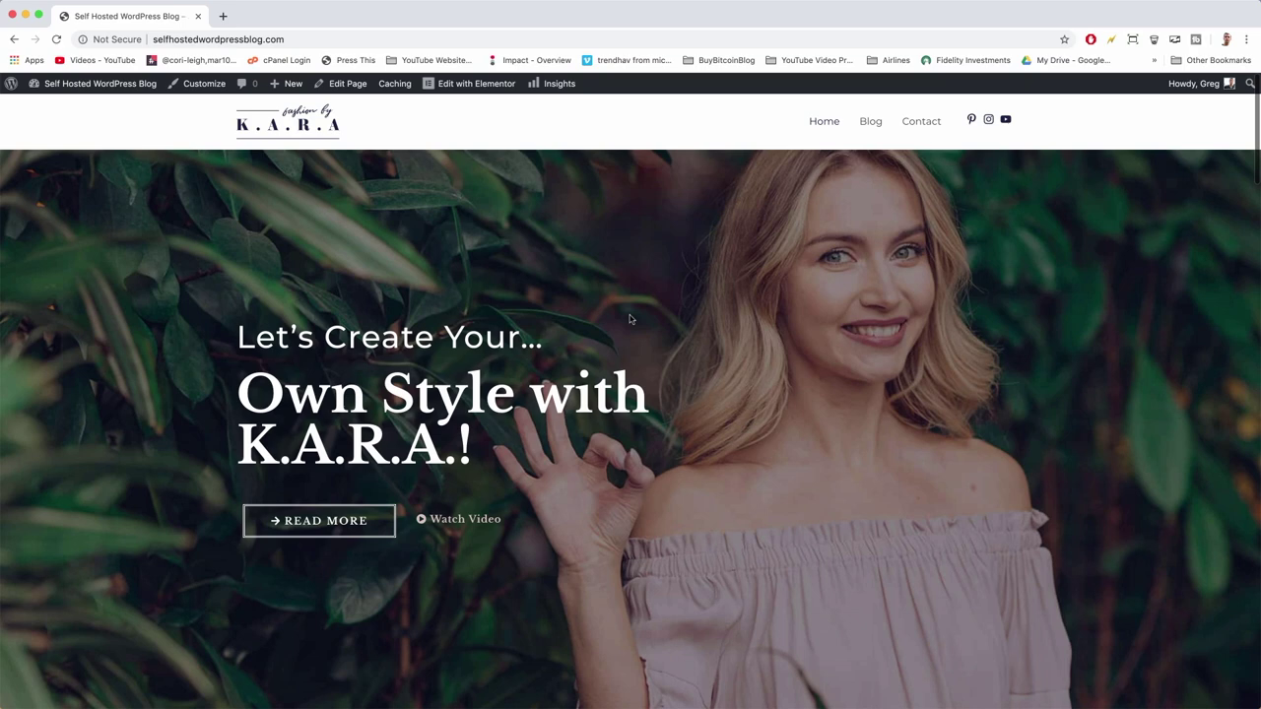
{"action": "scroll", "coordinate": [632, 376], "scroll_direction": "down", "scroll_amount": 10}
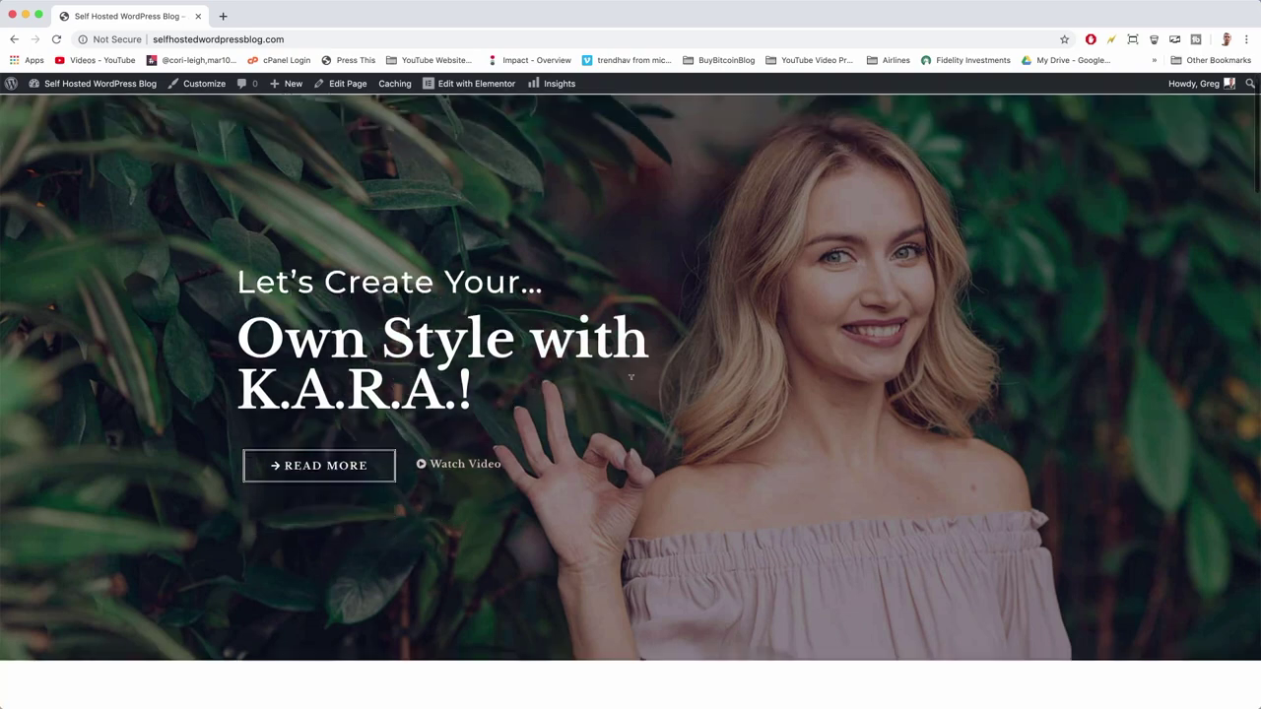
{"action": "scroll", "coordinate": [697, 411], "scroll_direction": "up", "scroll_amount": 8}
{"action": "scroll", "coordinate": [697, 412], "scroll_direction": "up", "scroll_amount": 3}
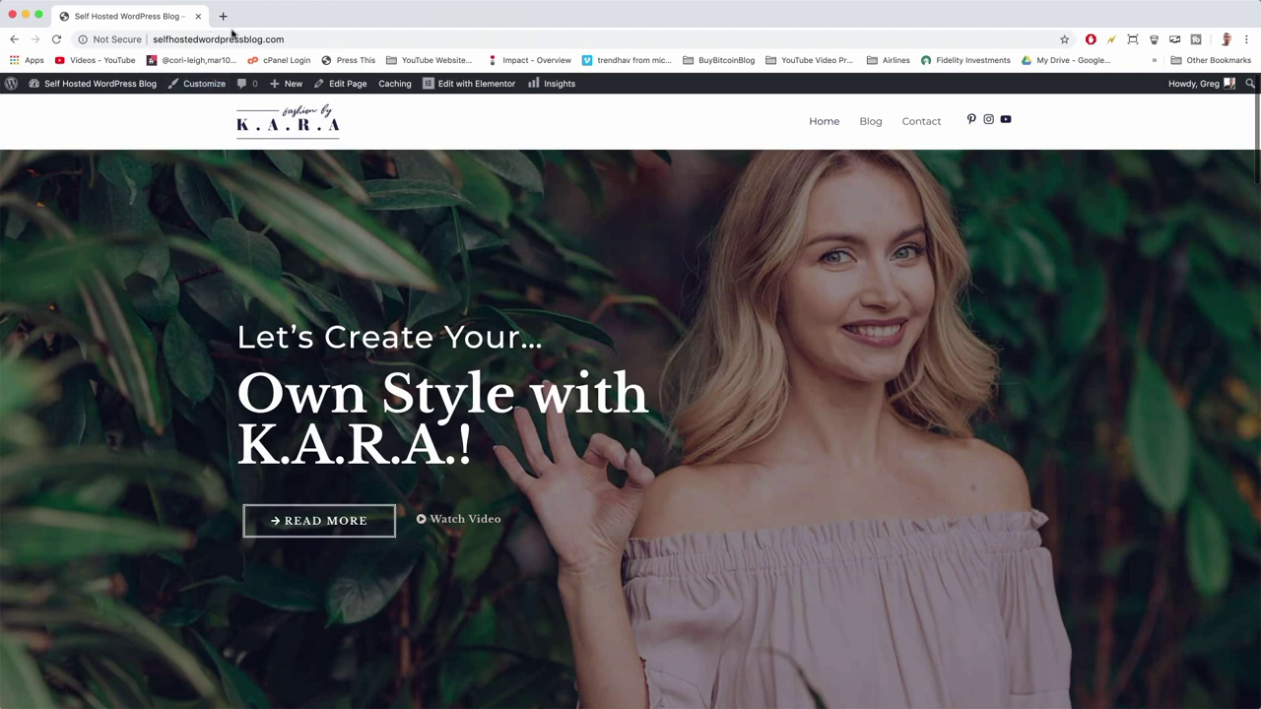
{"action": "key", "text": "super+l"}
{"action": "key", "text": "Right"}
- Open the homepage in Elementor, trial-add an Image widget to the hero, undo it, and reopen Elements
{"action": "left_click", "coordinate": [491, 86]}
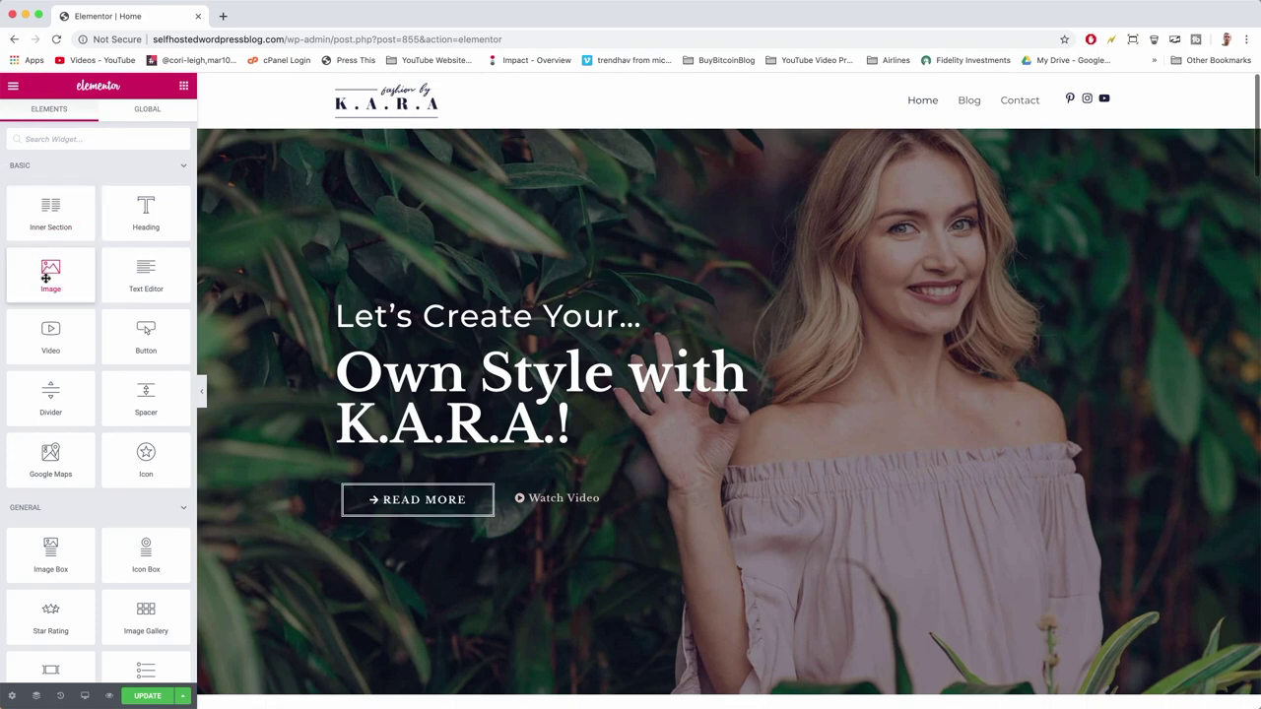
{"action": "left_click_drag", "start_coordinate": [46, 280], "coordinate": [655, 340]}
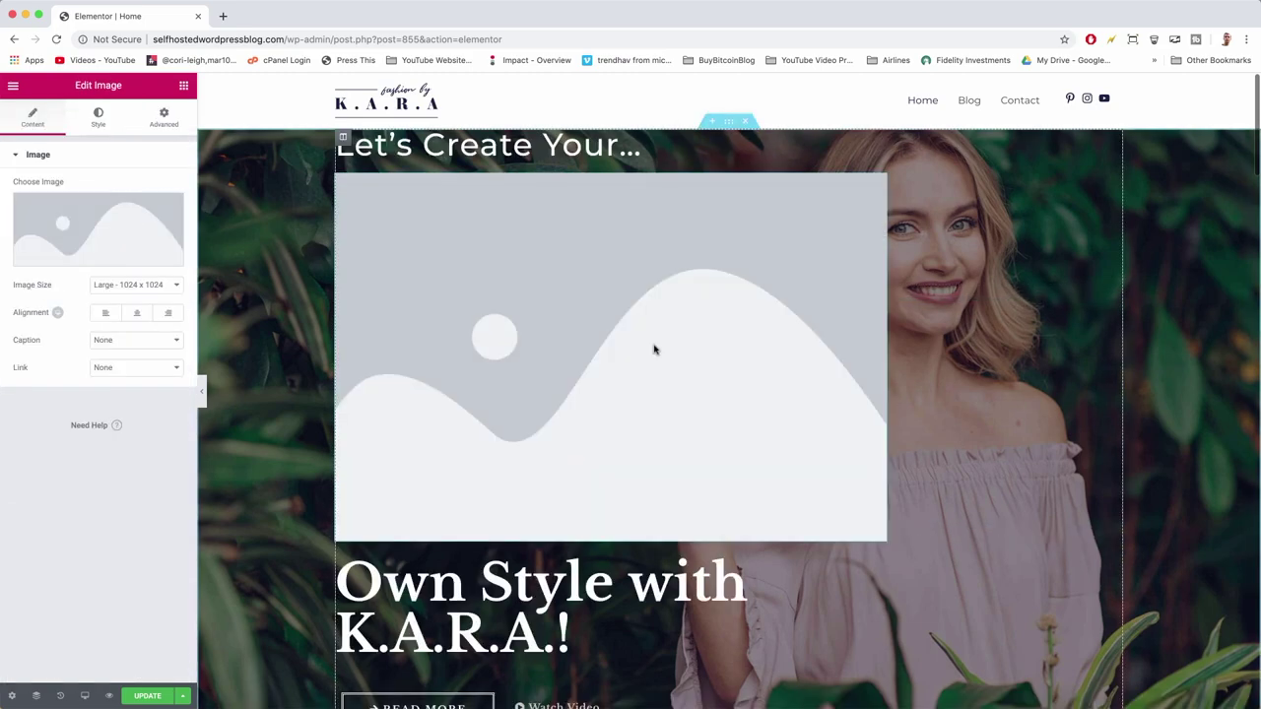
{"action": "key", "text": "super+z"}
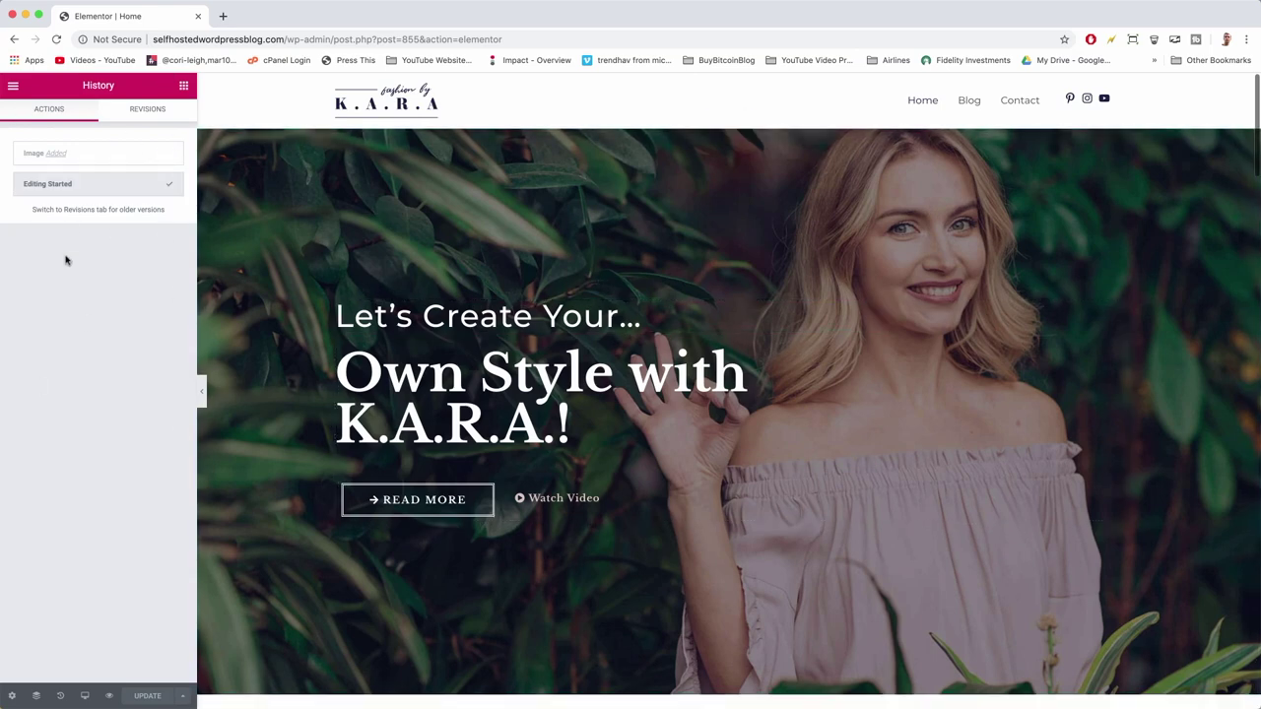
{"action": "left_click", "coordinate": [184, 88]}
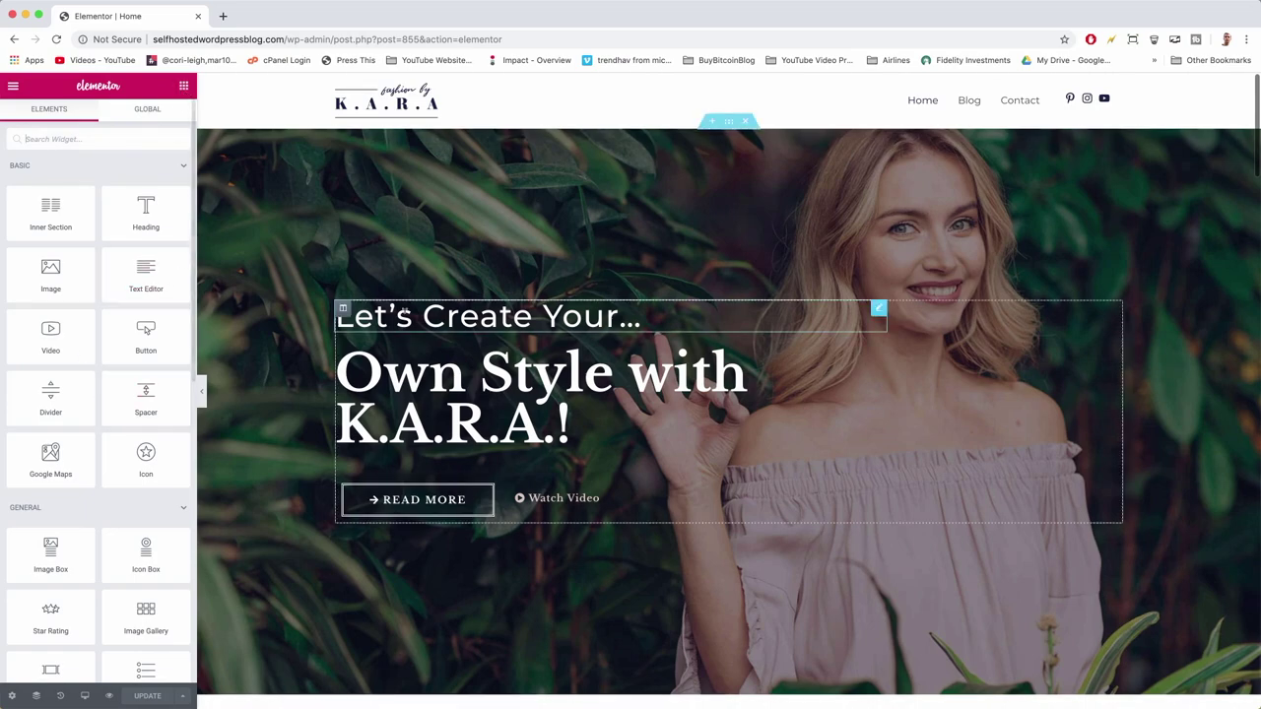
{"action": "scroll", "coordinate": [802, 289], "scroll_direction": "down", "scroll_amount": 15}
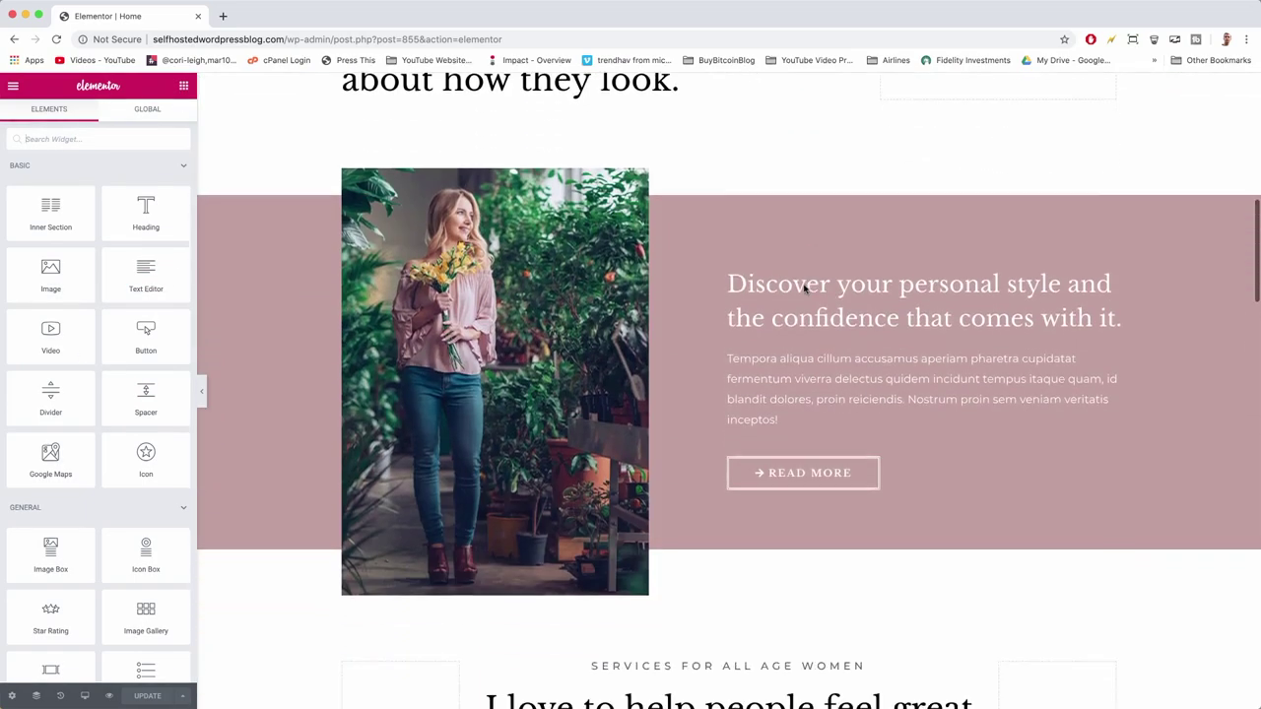
{"action": "scroll", "coordinate": [801, 287], "scroll_direction": "up", "scroll_amount": 15}
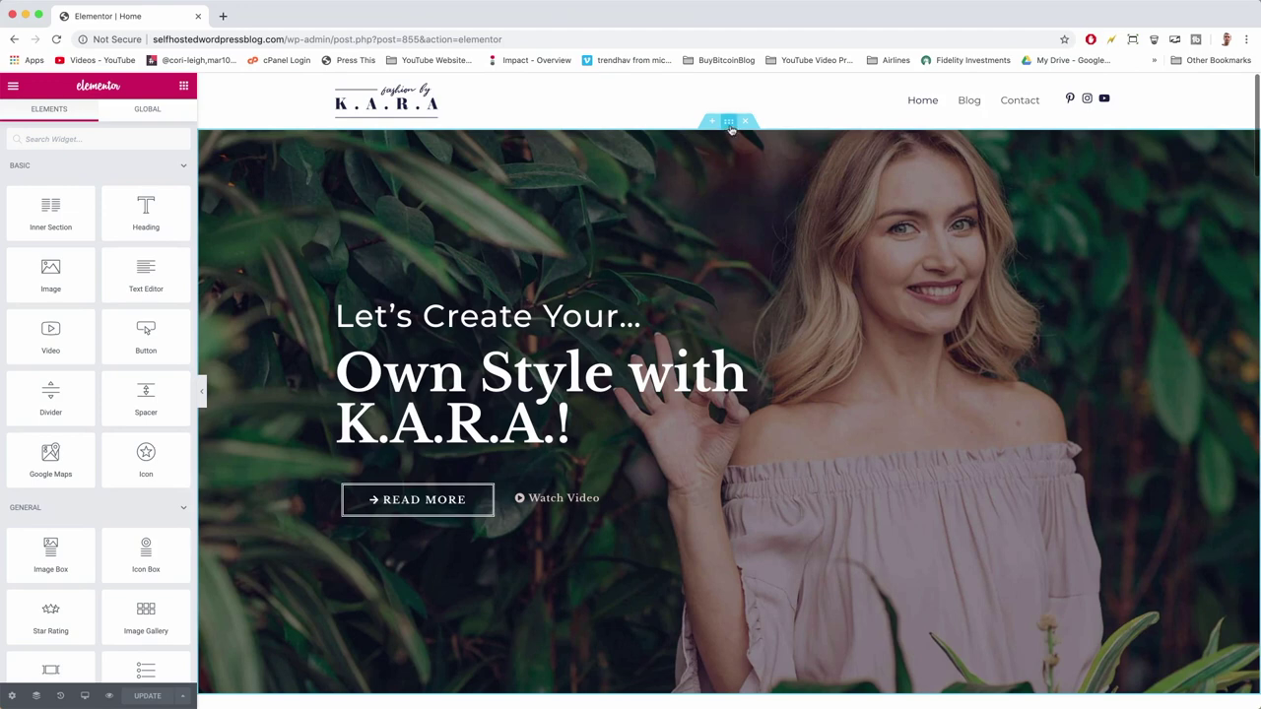
- Open the hero section's Style settings and pick its background image to replace it
{"action": "left_click", "coordinate": [729, 121]}
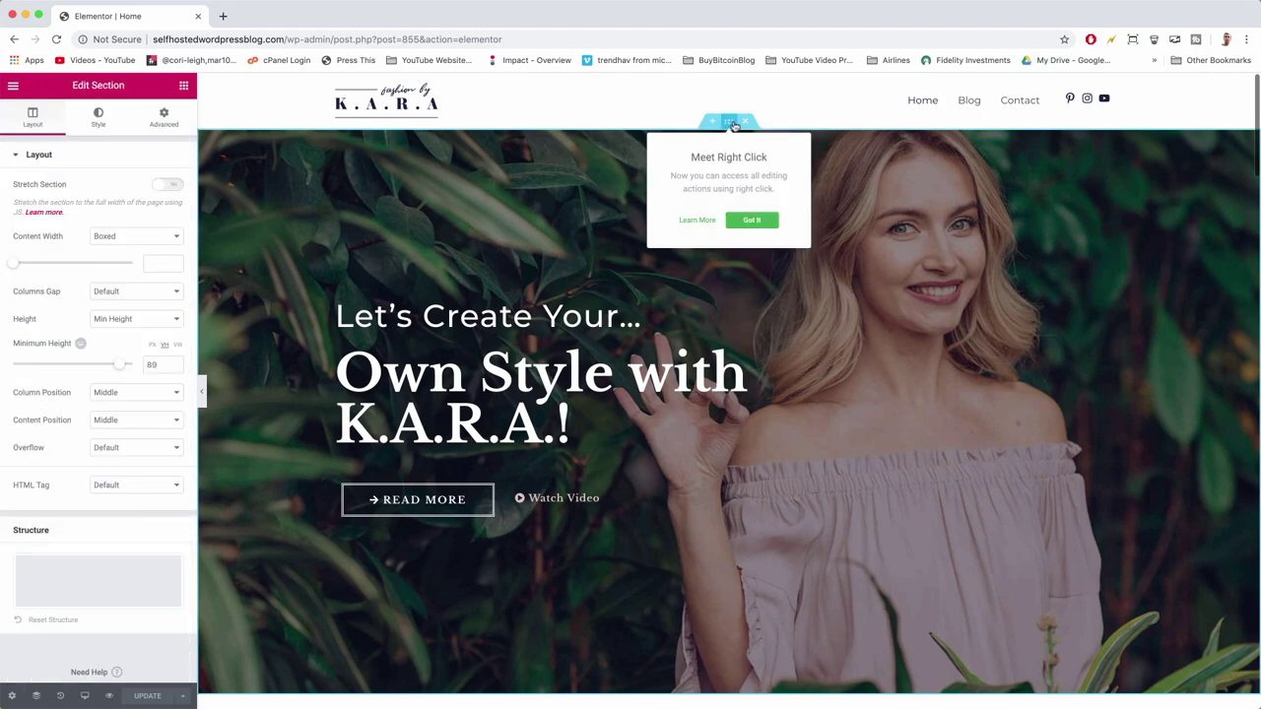
{"action": "left_click", "coordinate": [747, 221]}
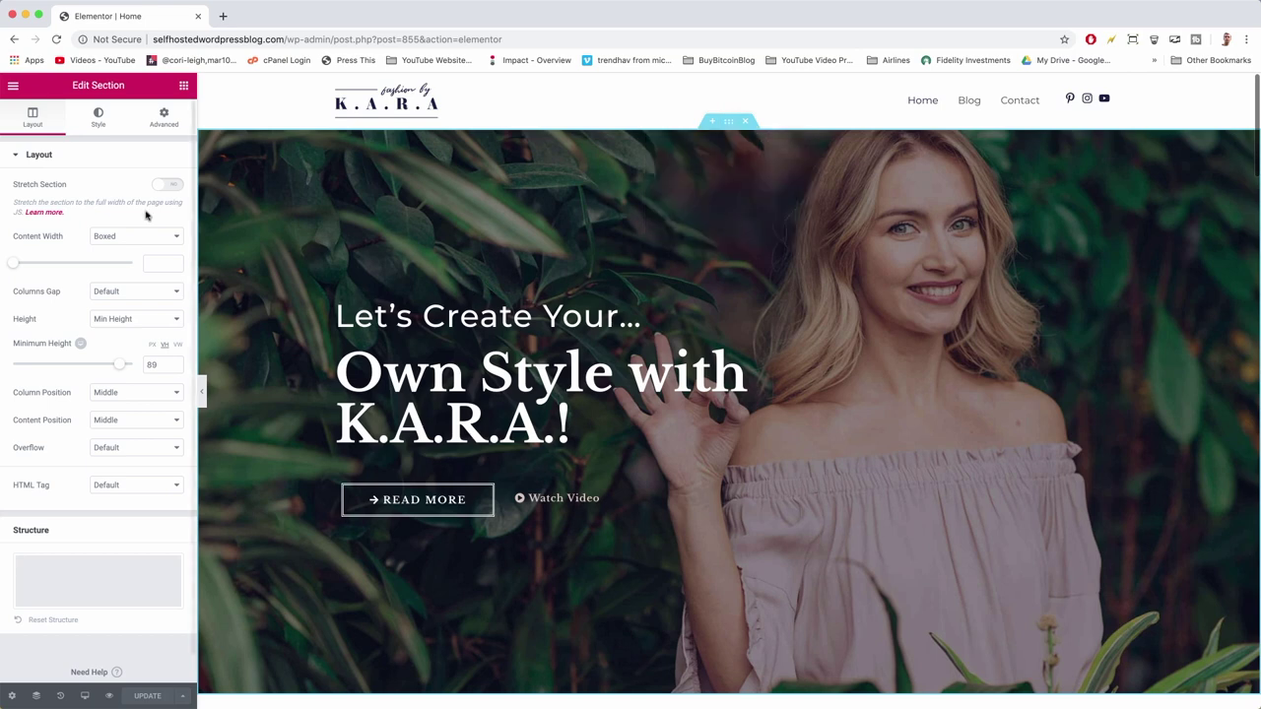
{"action": "left_click", "coordinate": [97, 118]}
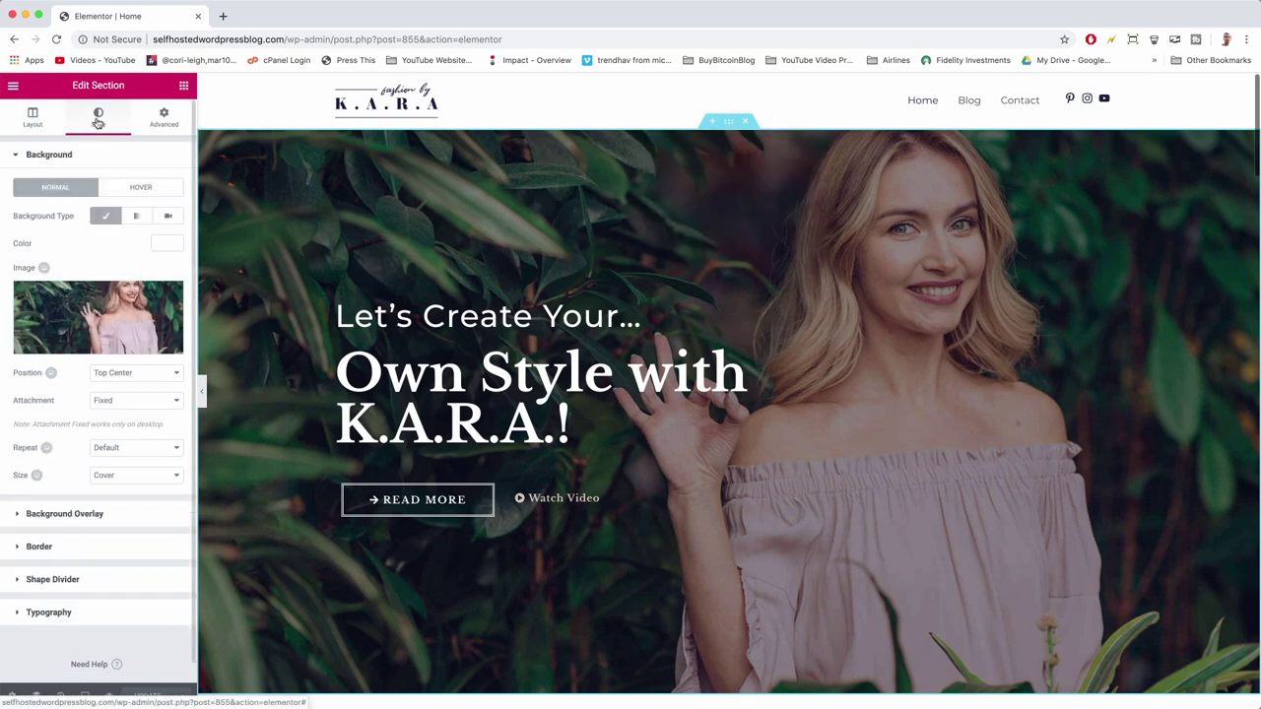
{"action": "mouse_move", "coordinate": [71, 313]}
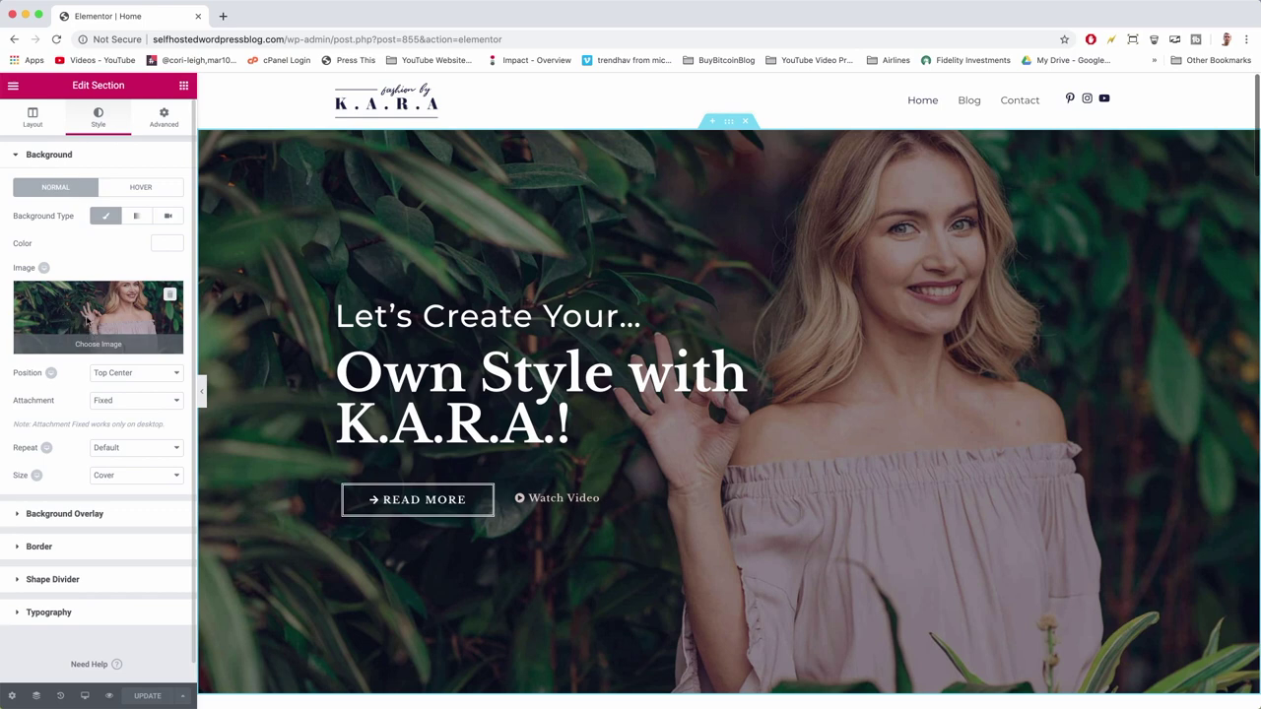
{"action": "left_click", "coordinate": [87, 320]}
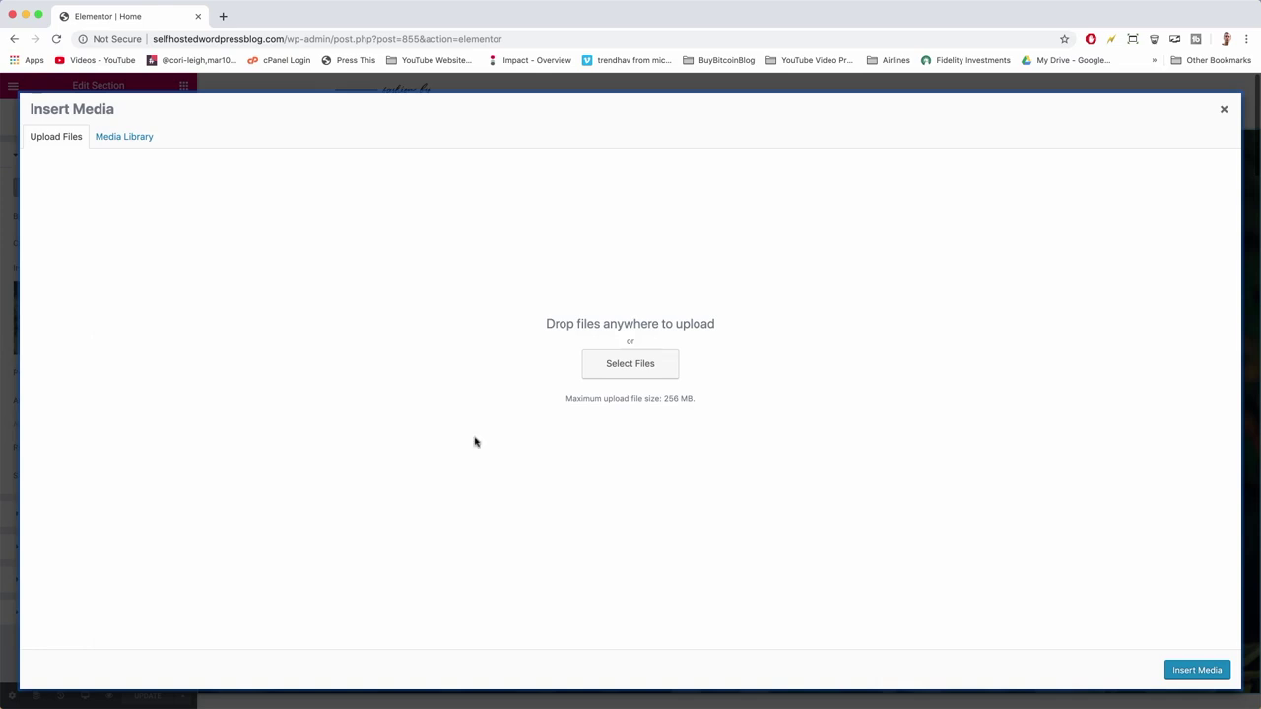
- Move the Blog folder up-left on the desktop and peek inside at its JPG photos
{"action": "key", "text": "F11"}
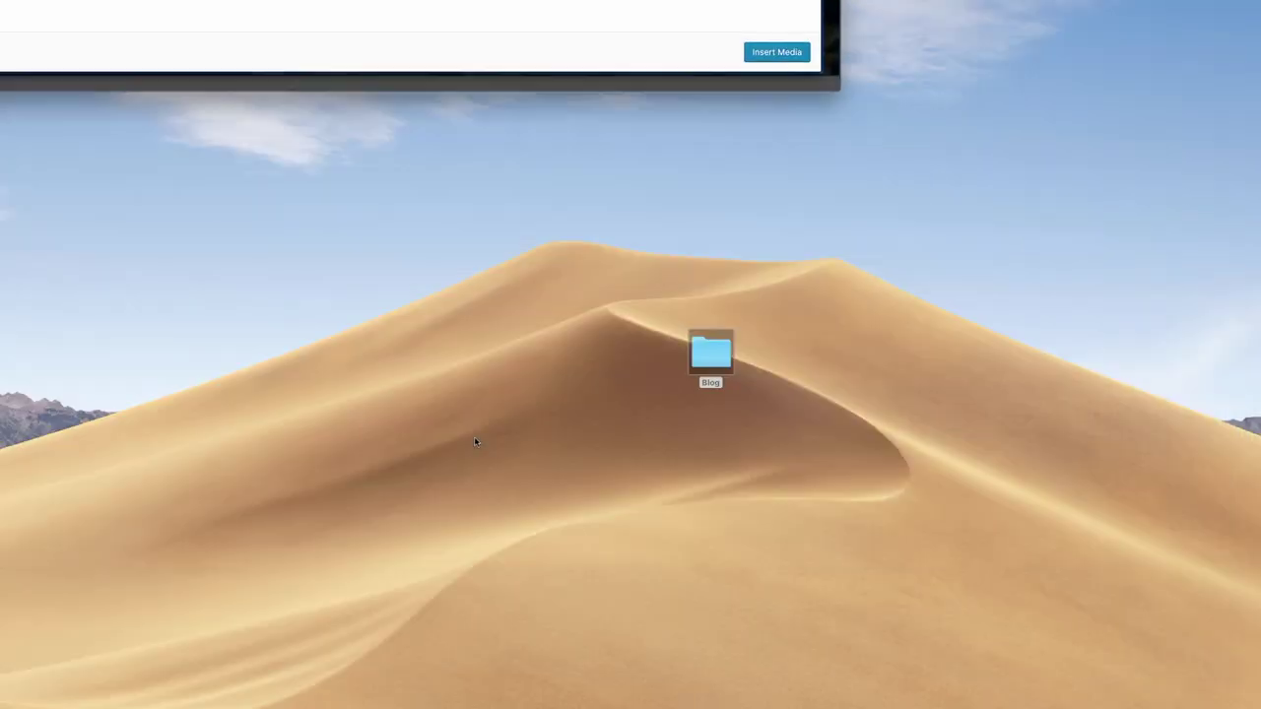
{"action": "left_click_drag", "start_coordinate": [686, 355], "coordinate": [509, 313]}
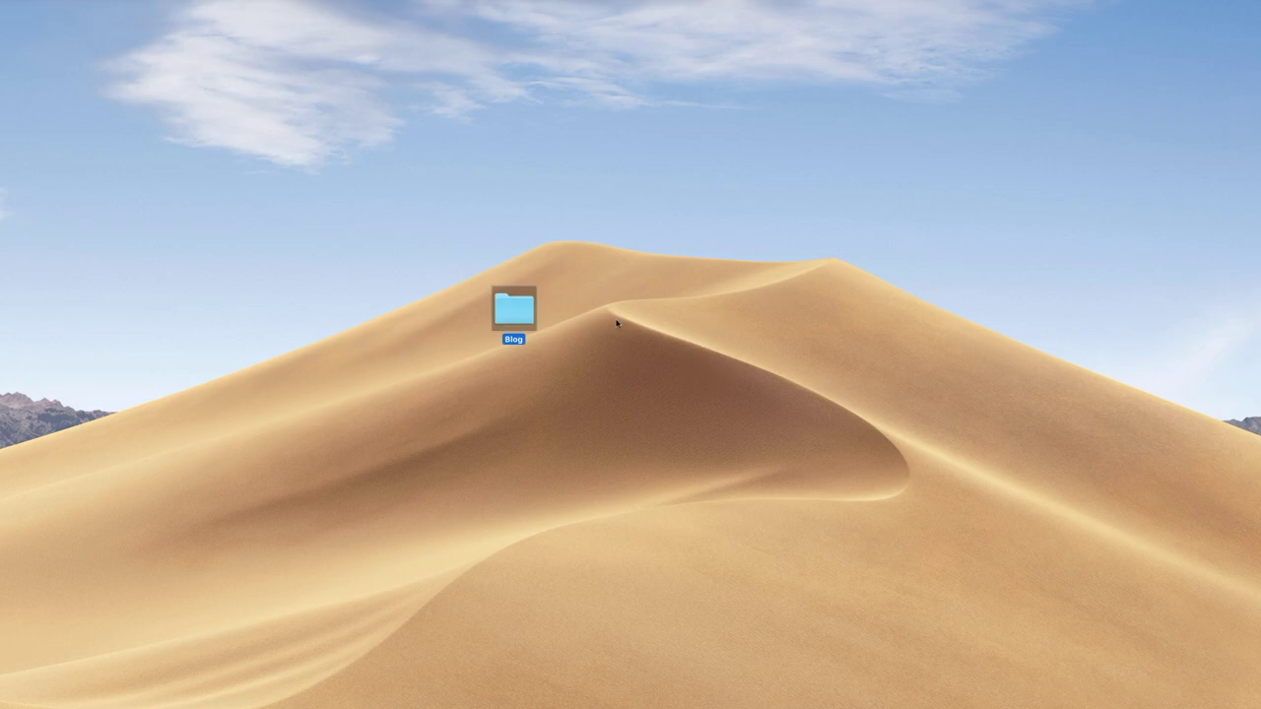
{"action": "left_click", "coordinate": [503, 314]}
{"action": "double_click", "coordinate": [503, 314]}
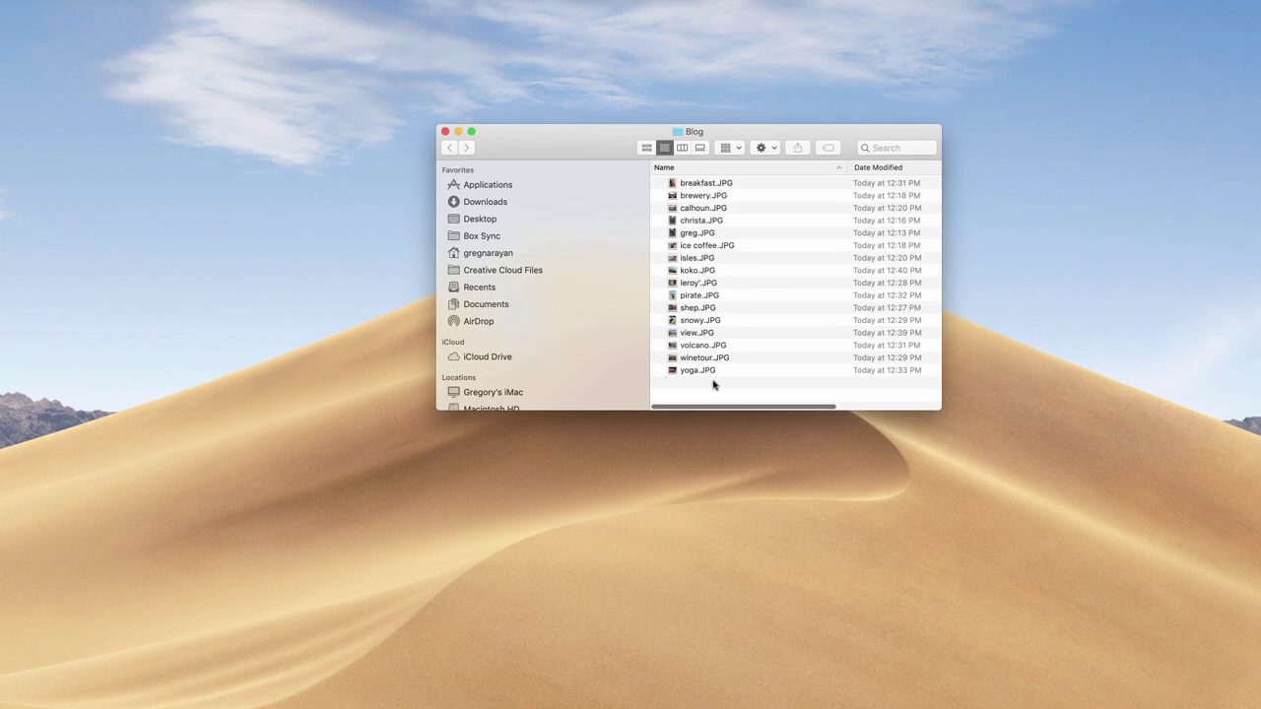
{"action": "left_click", "coordinate": [445, 131]}
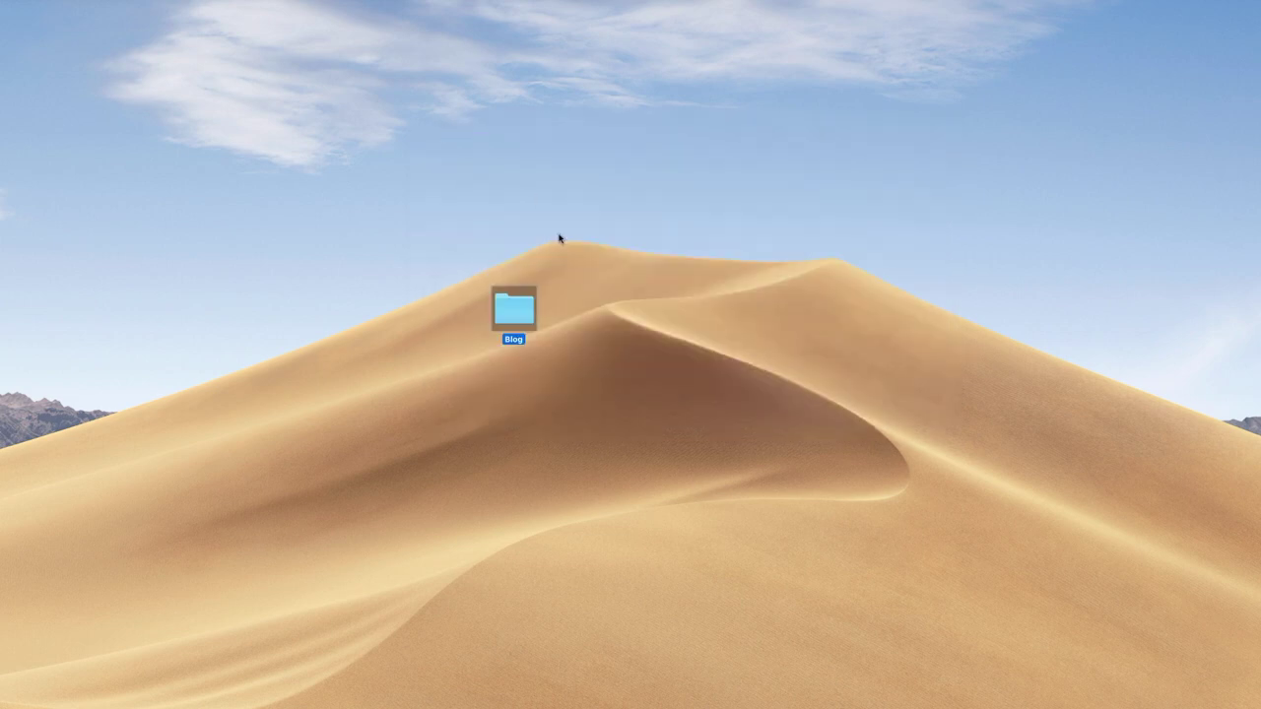
{"action": "left_click", "coordinate": [598, 335]}
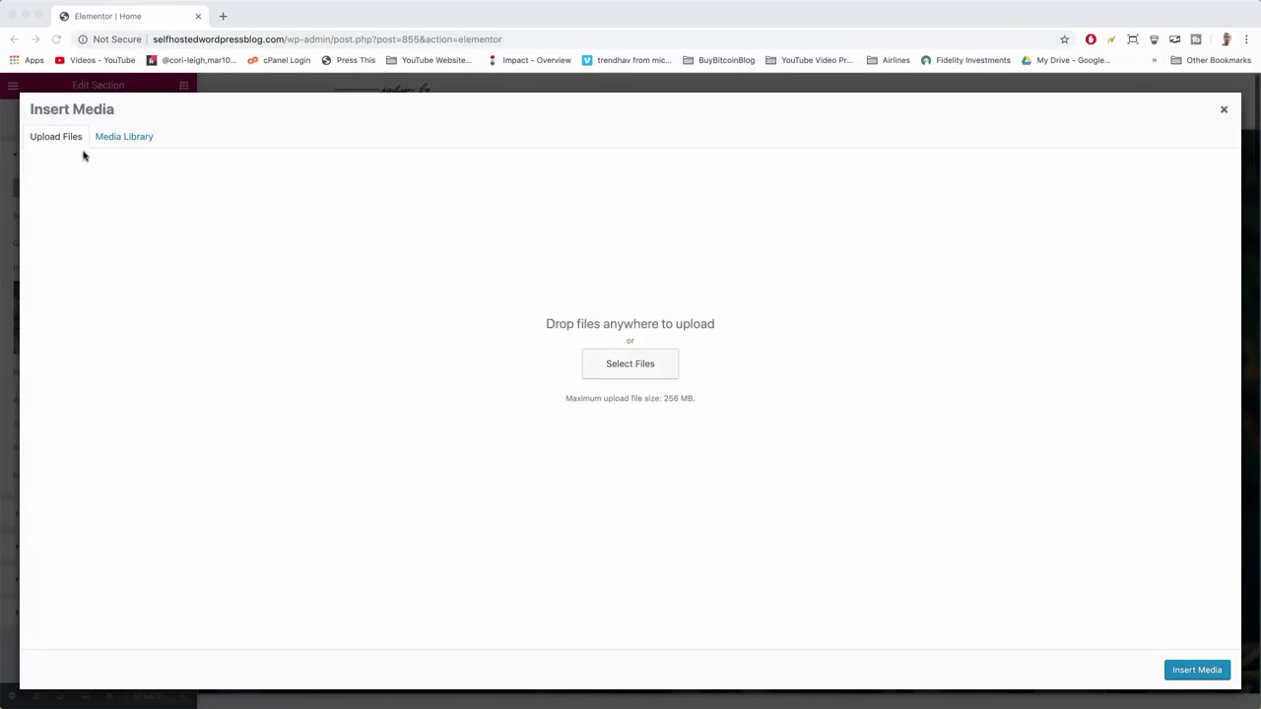
- Upload view.JPG from the Desktop's Blog folder into the media library
{"action": "left_click", "coordinate": [63, 136]}
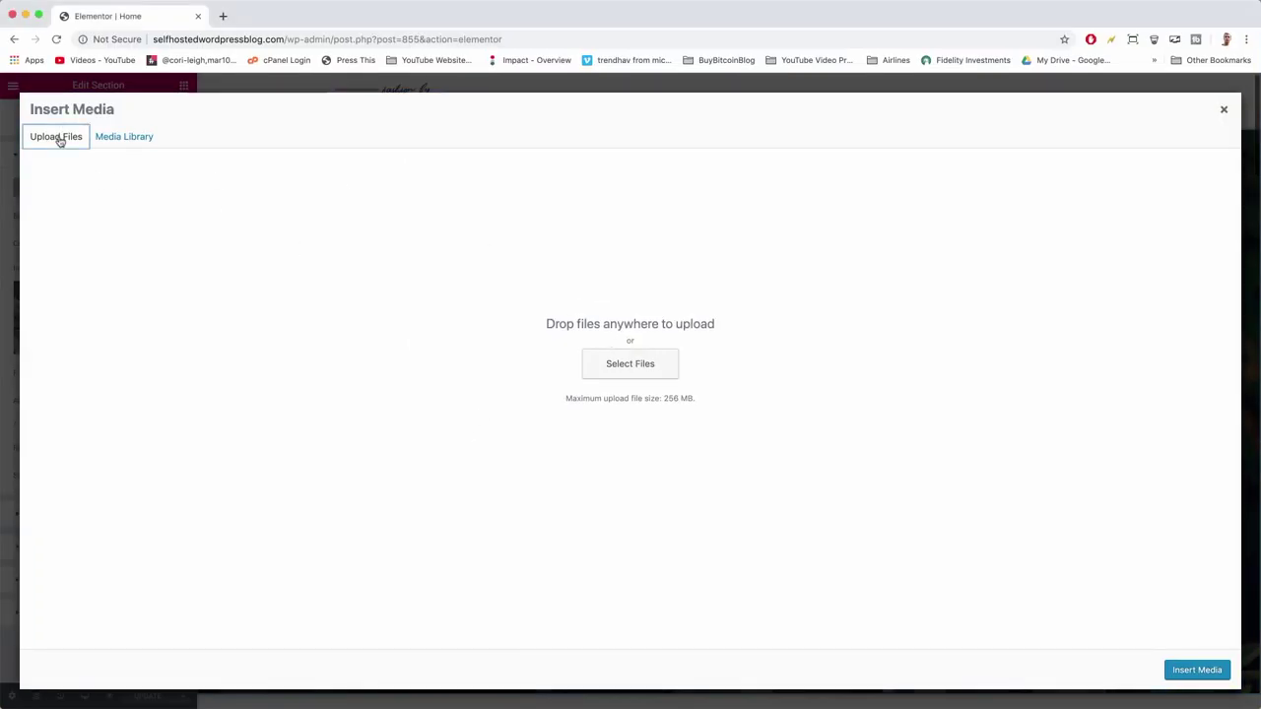
{"action": "left_click", "coordinate": [614, 363]}
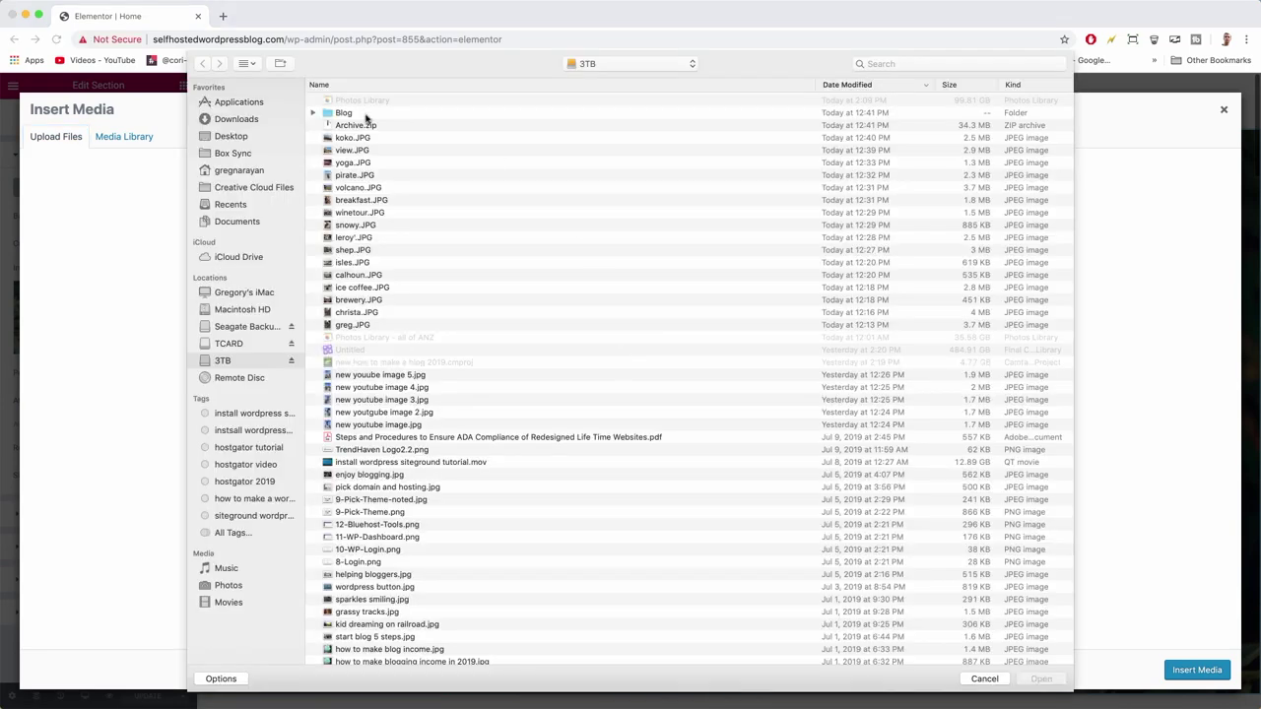
{"action": "left_click", "coordinate": [230, 137]}
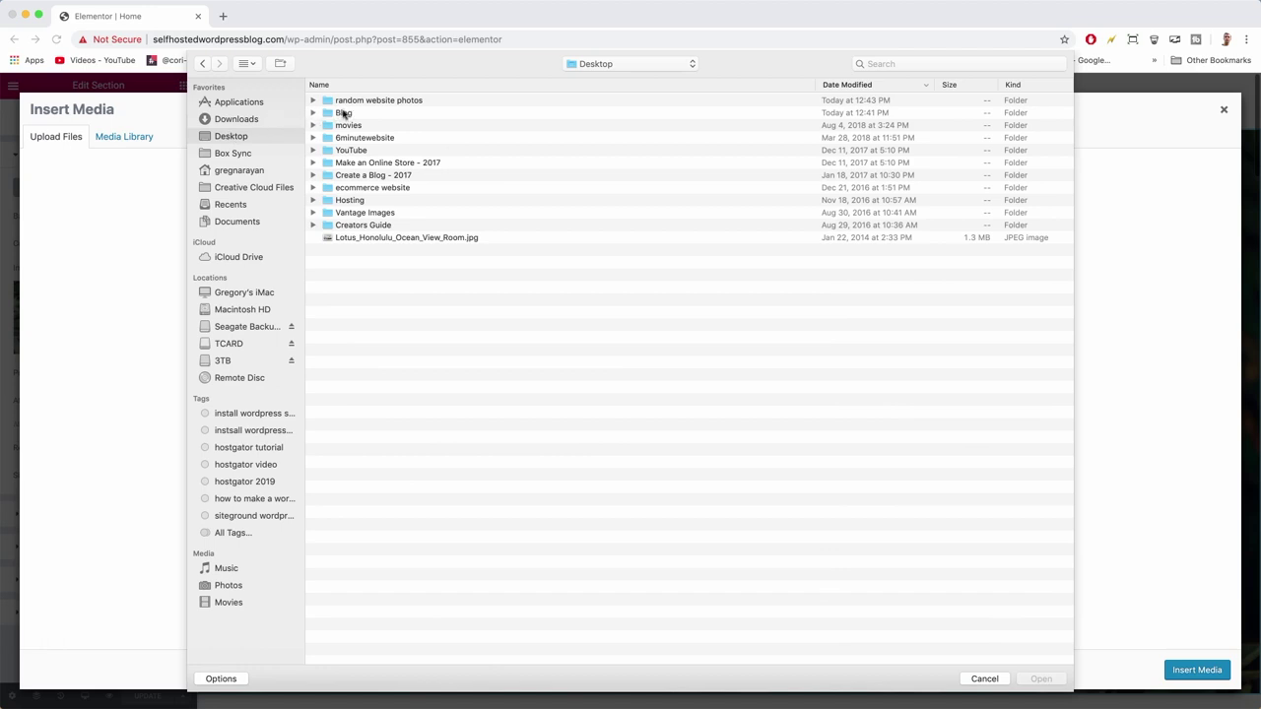
{"action": "double_click", "coordinate": [344, 112]}
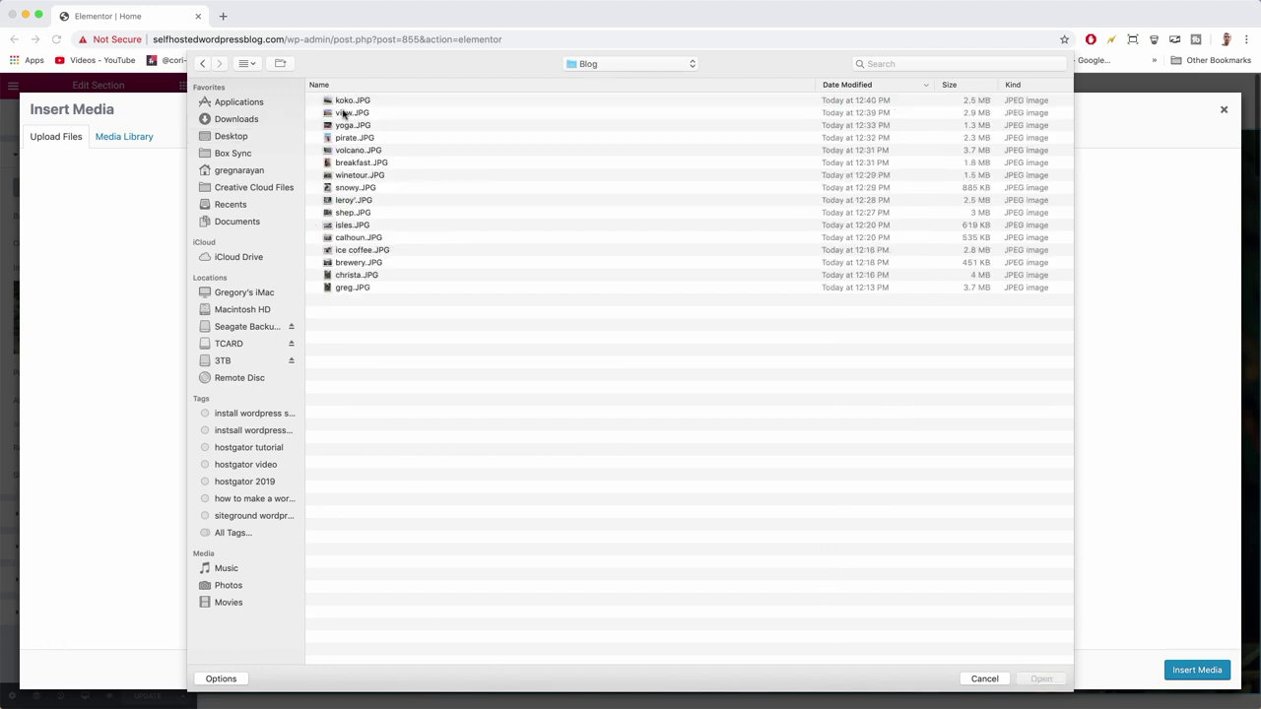
{"action": "left_click", "coordinate": [341, 137]}
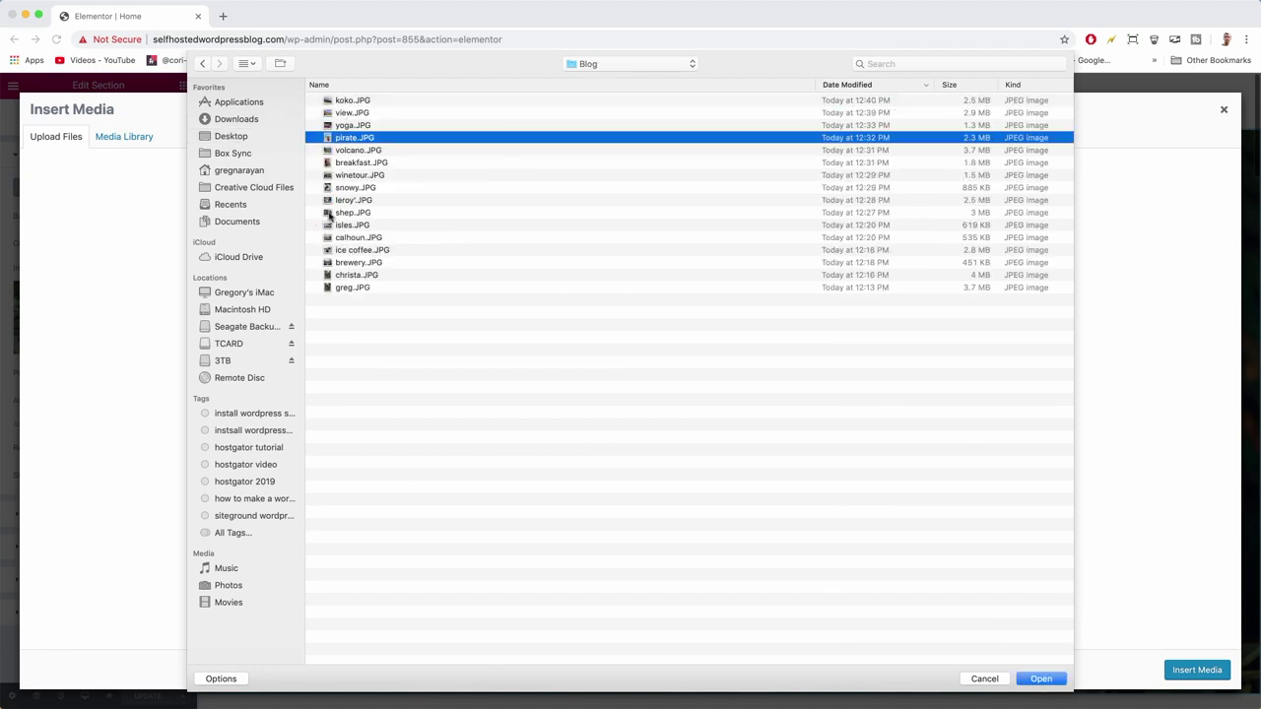
{"action": "left_click", "coordinate": [374, 187]}
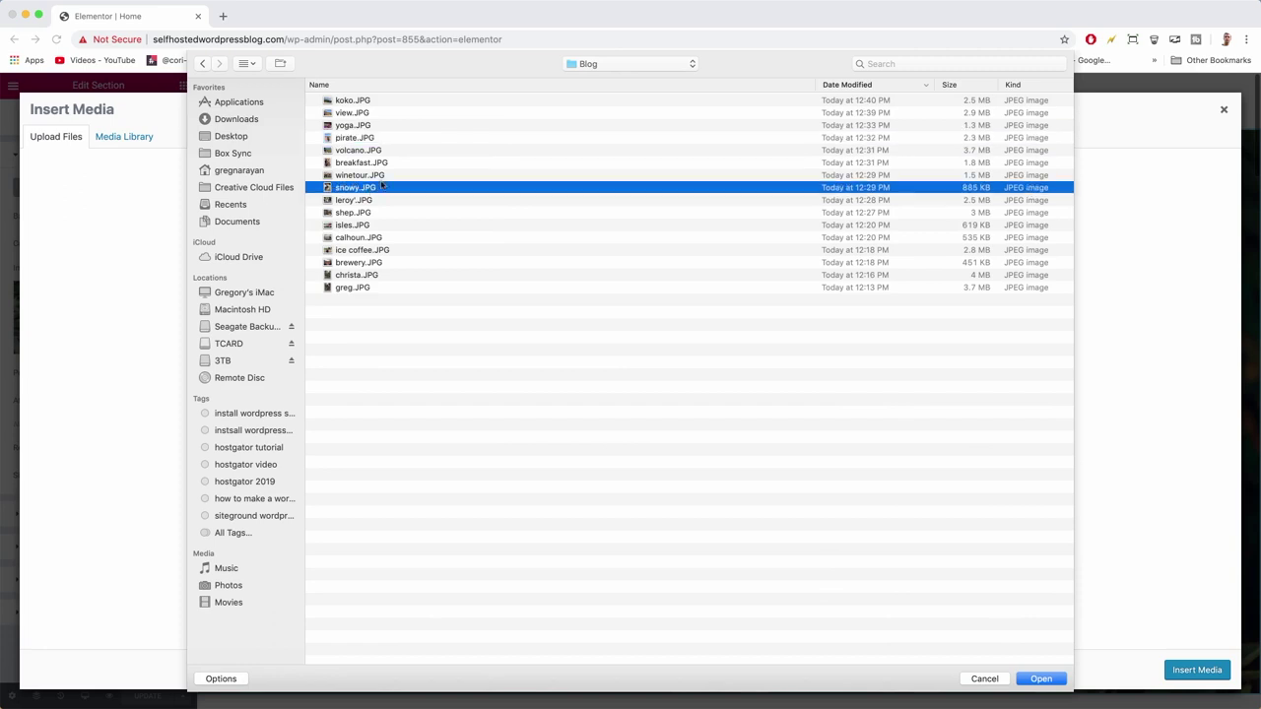
{"action": "left_click", "coordinate": [347, 116]}
{"action": "left_click", "coordinate": [1039, 679]}
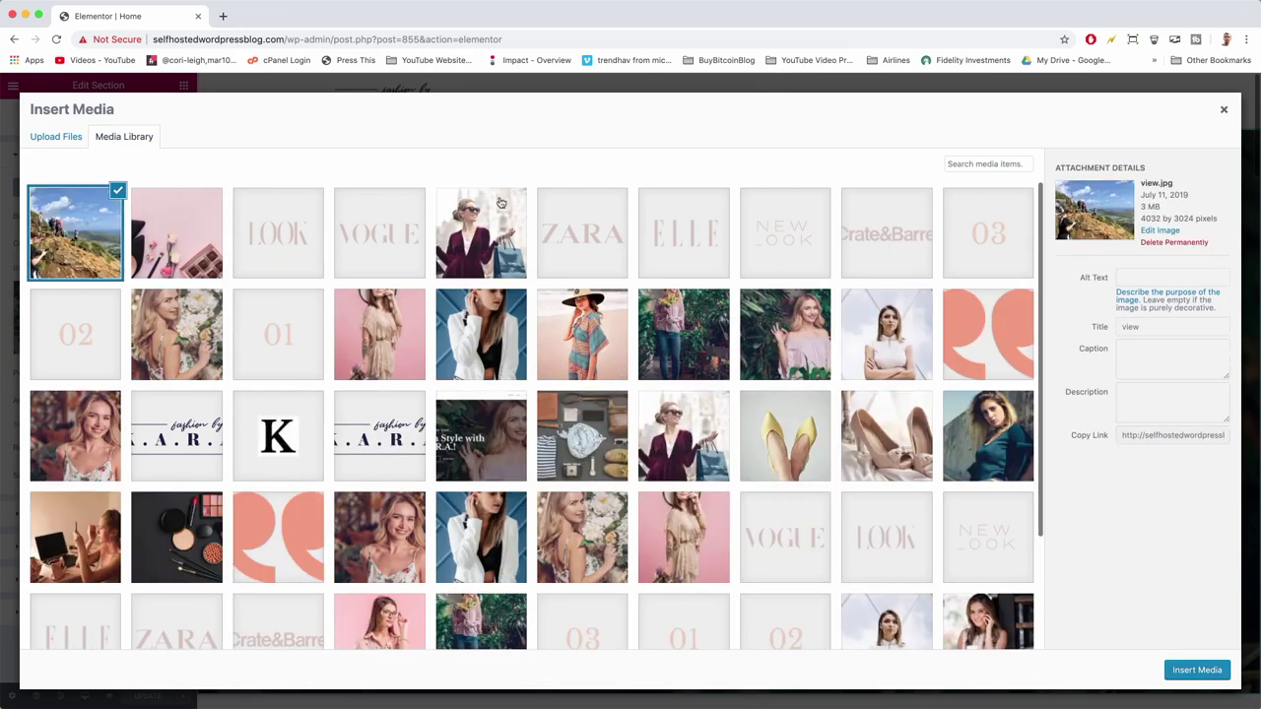
- Give the photo alt text 'view from koko head' and insert it as the hero background
{"action": "left_click", "coordinate": [1139, 270]}
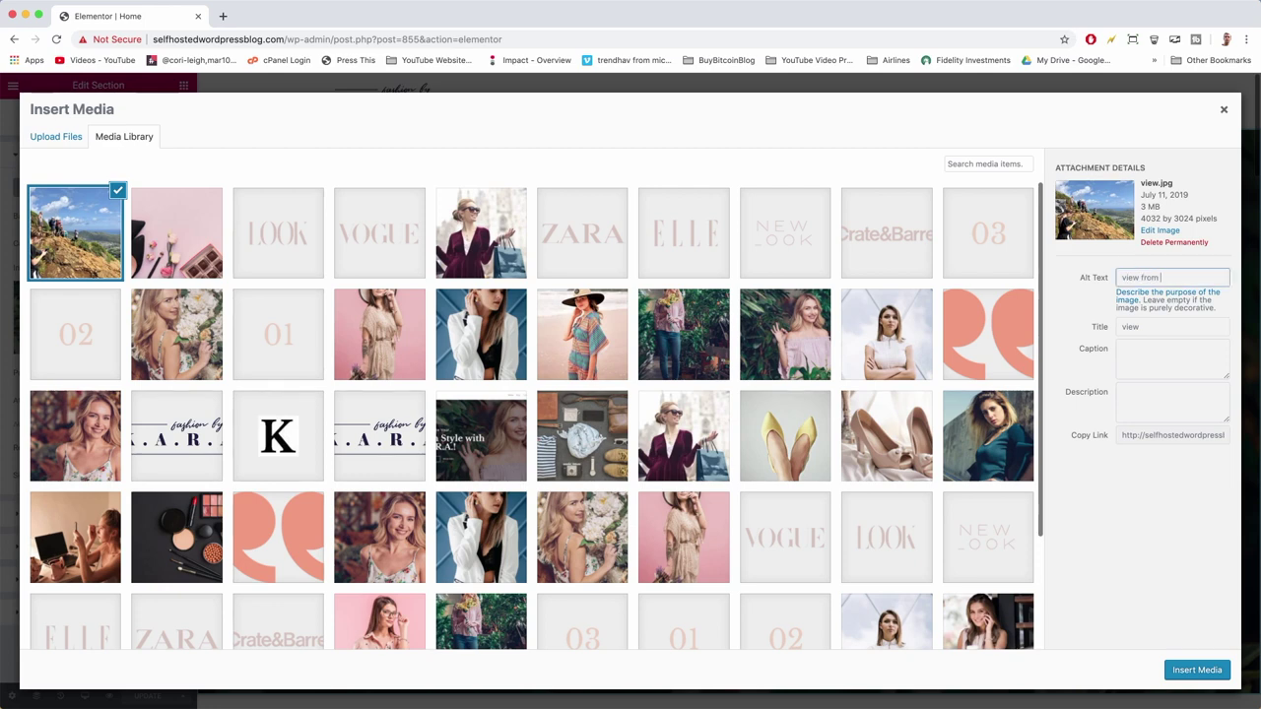
{"action": "type", "text": "view from koko head"}
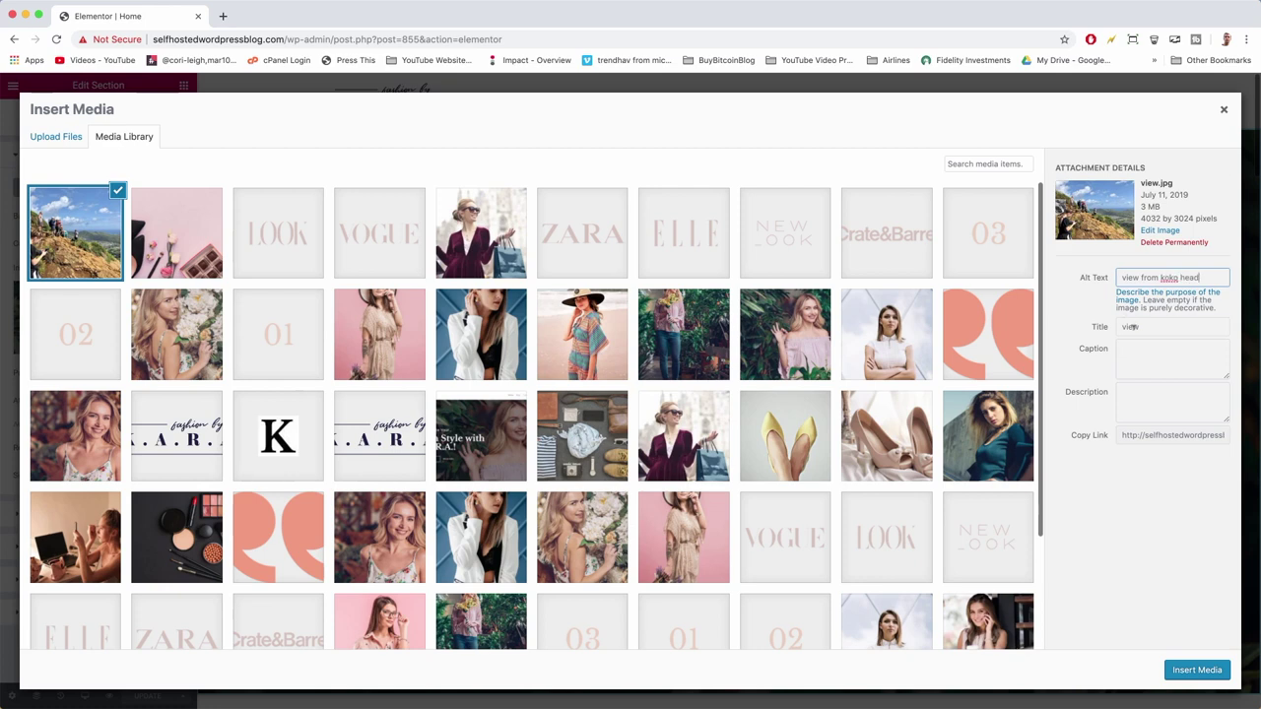
{"action": "left_click", "coordinate": [1133, 327]}
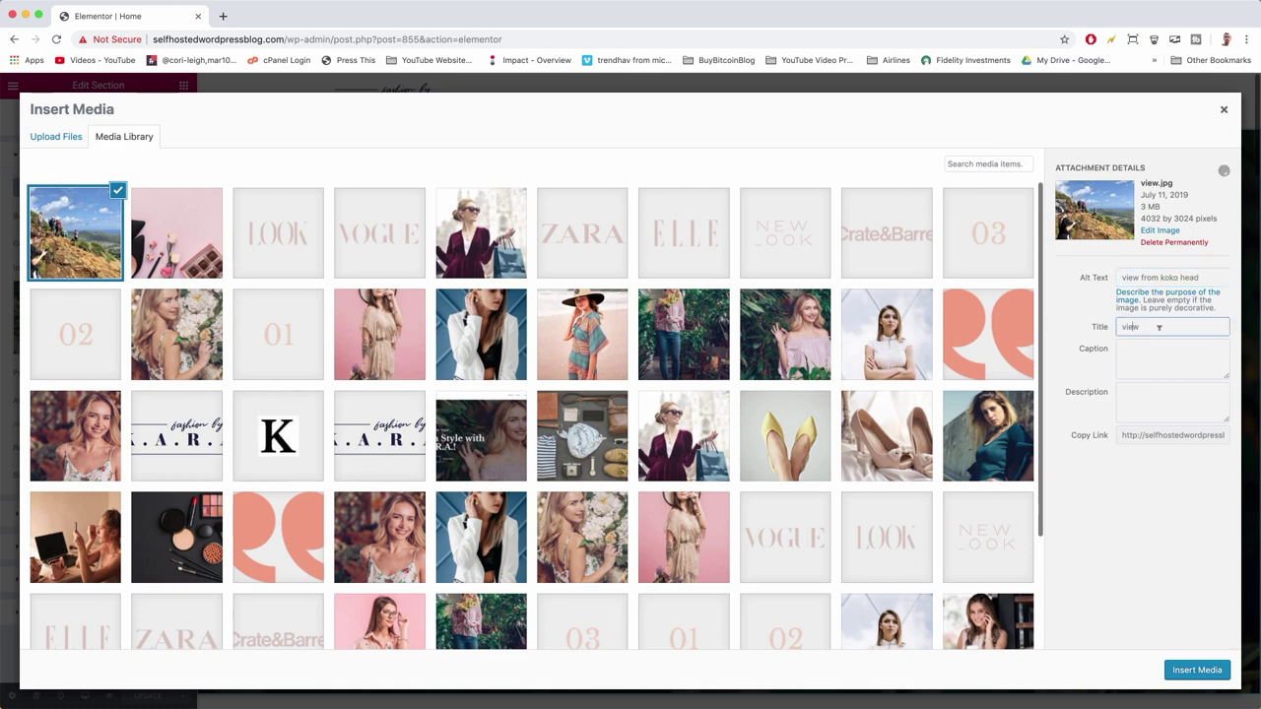
{"action": "left_click", "coordinate": [1139, 351]}
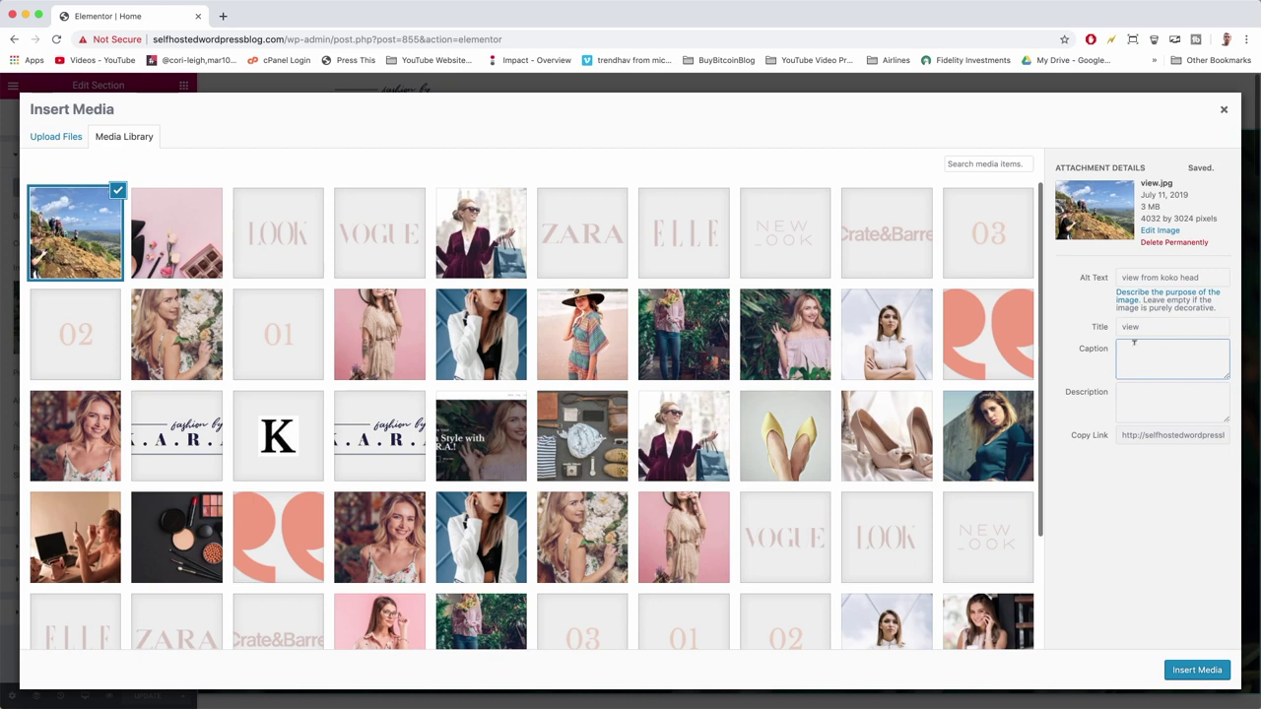
{"action": "left_click", "coordinate": [1138, 400]}
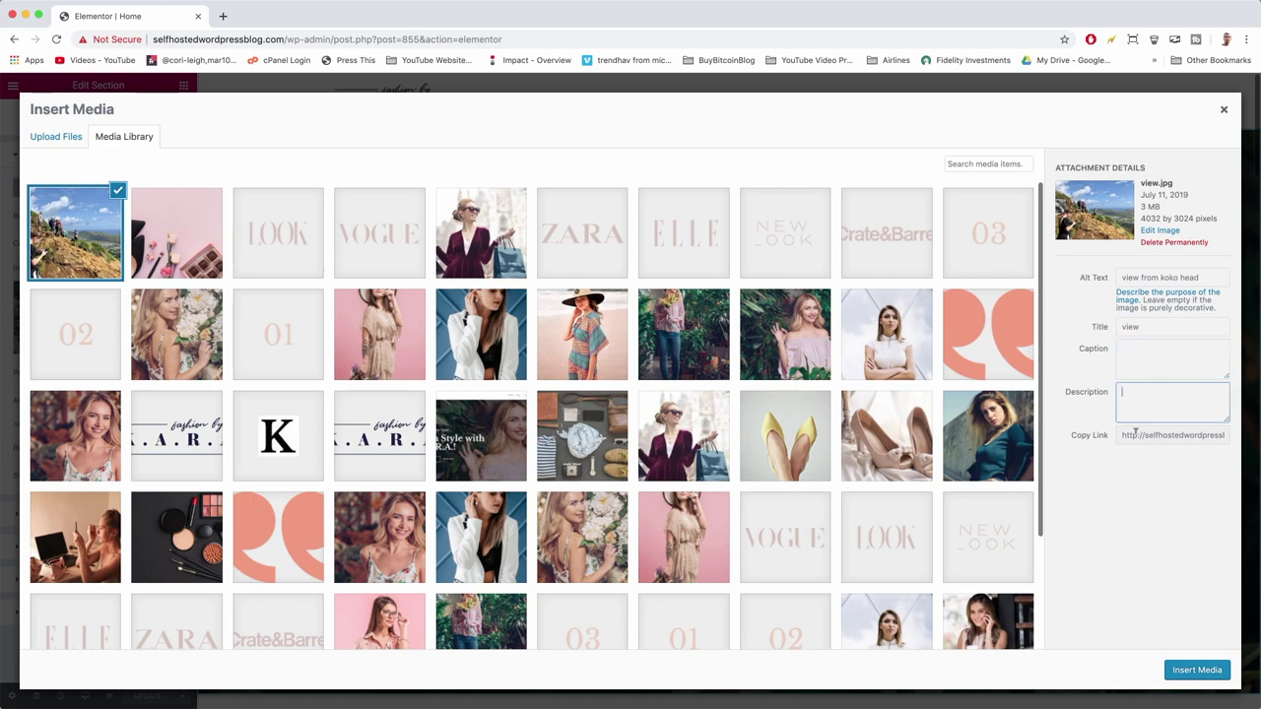
{"action": "left_click", "coordinate": [1135, 433]}
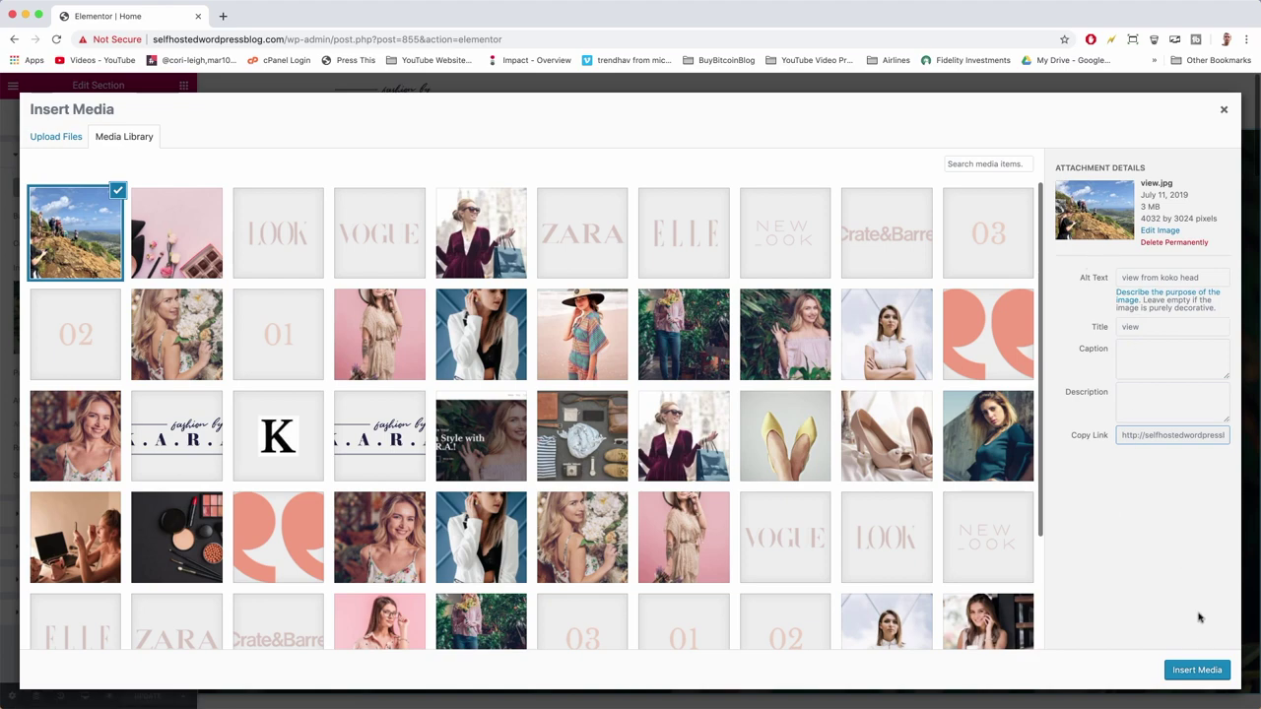
{"action": "left_click", "coordinate": [1197, 670]}
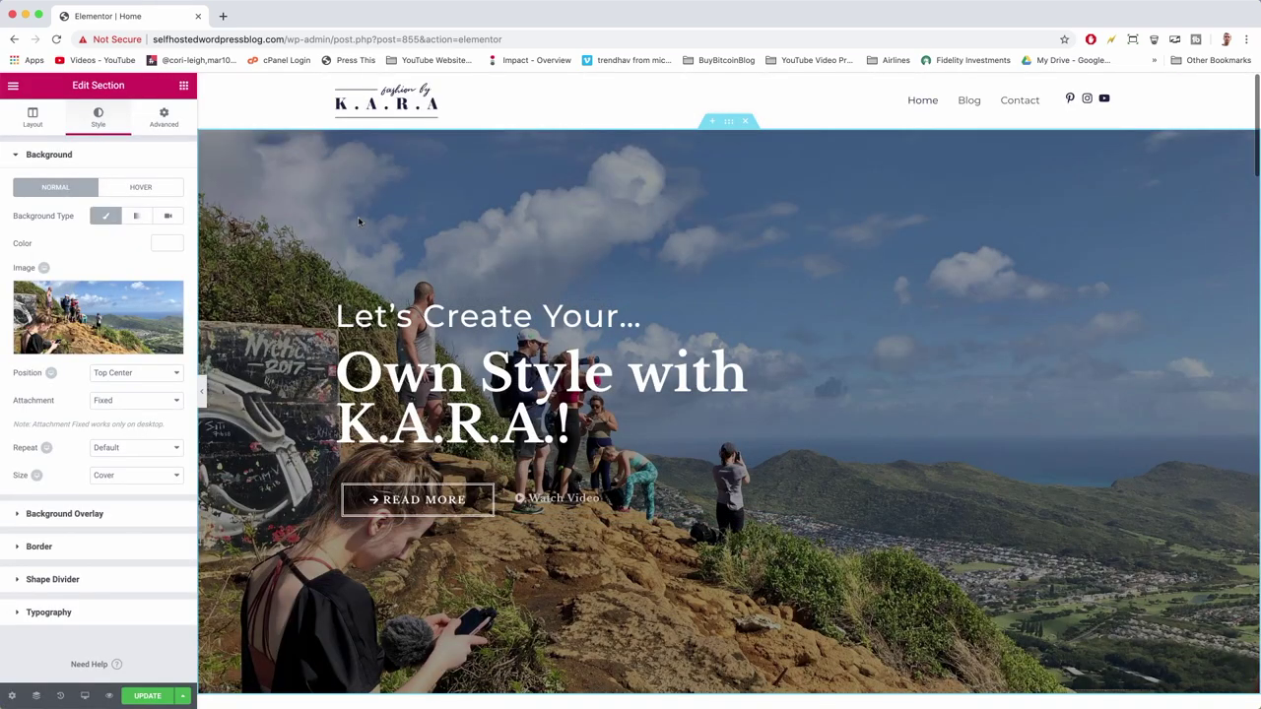
- Try Center Center background position, then revert it to Top Center
{"action": "scroll", "coordinate": [358, 216], "scroll_direction": "down", "scroll_amount": 3}
{"action": "scroll", "coordinate": [729, 394], "scroll_direction": "up", "scroll_amount": 3}
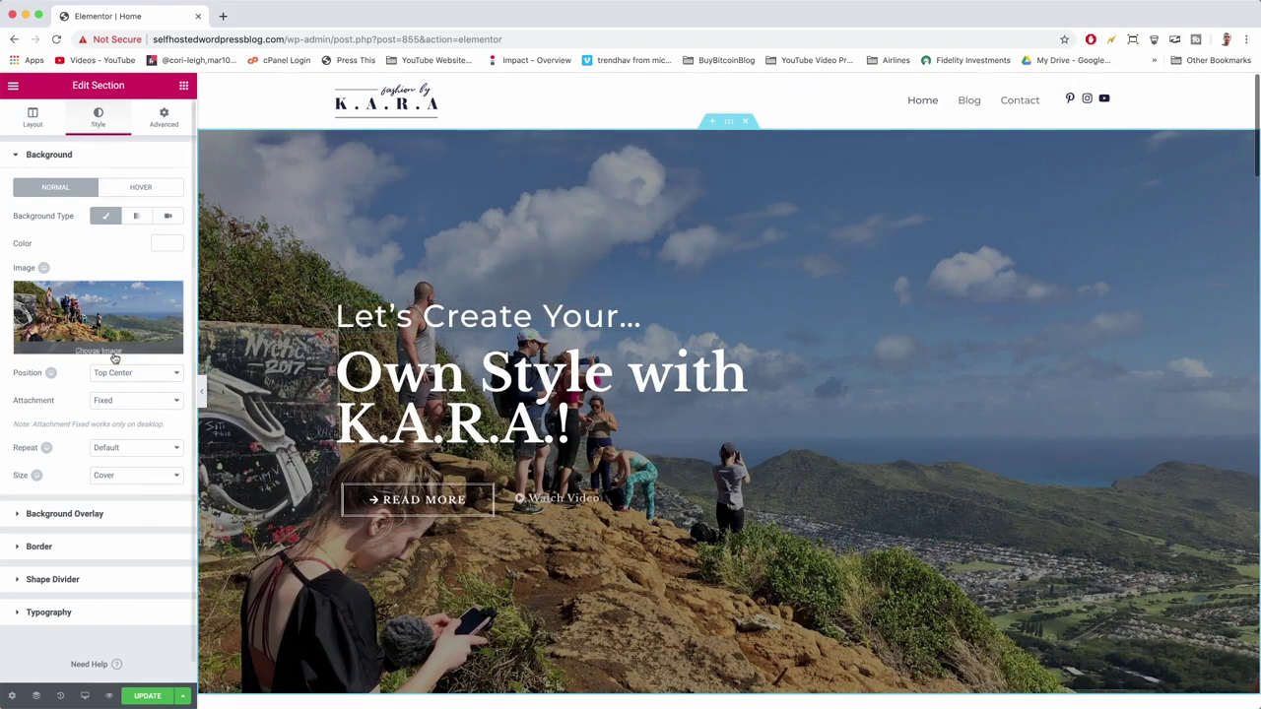
{"action": "left_click", "coordinate": [138, 374]}
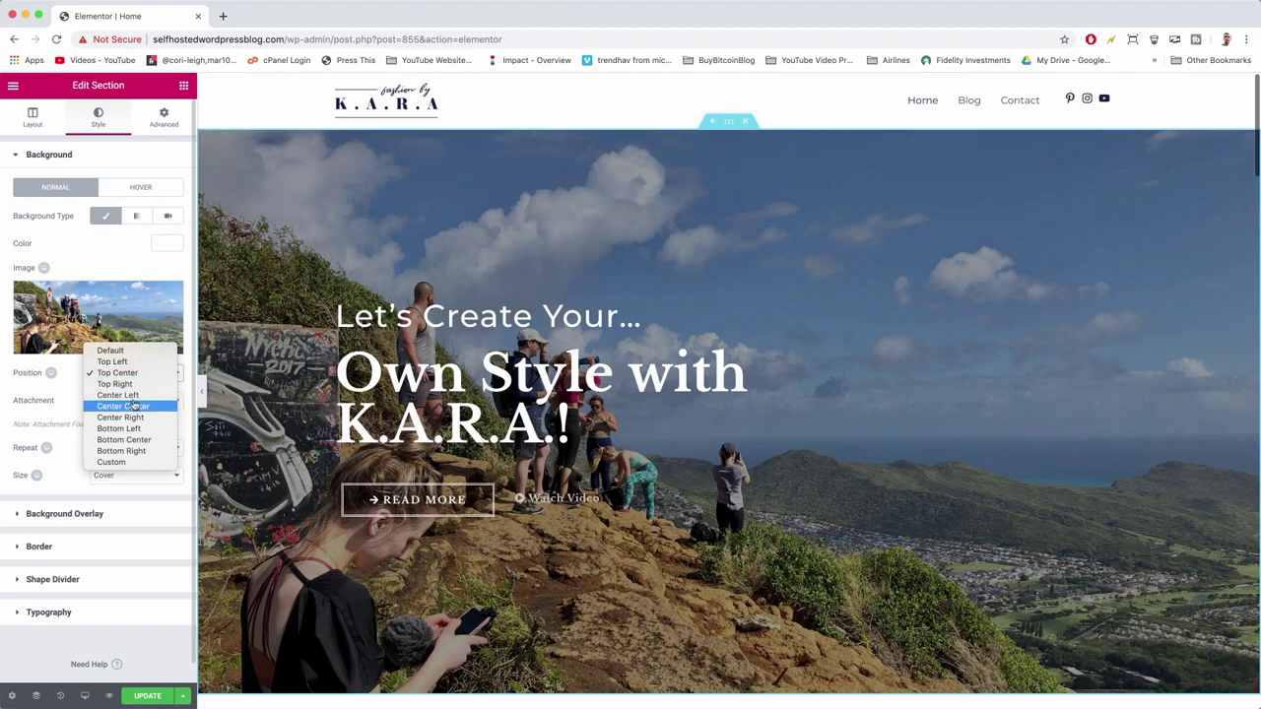
{"action": "left_click", "coordinate": [135, 406]}
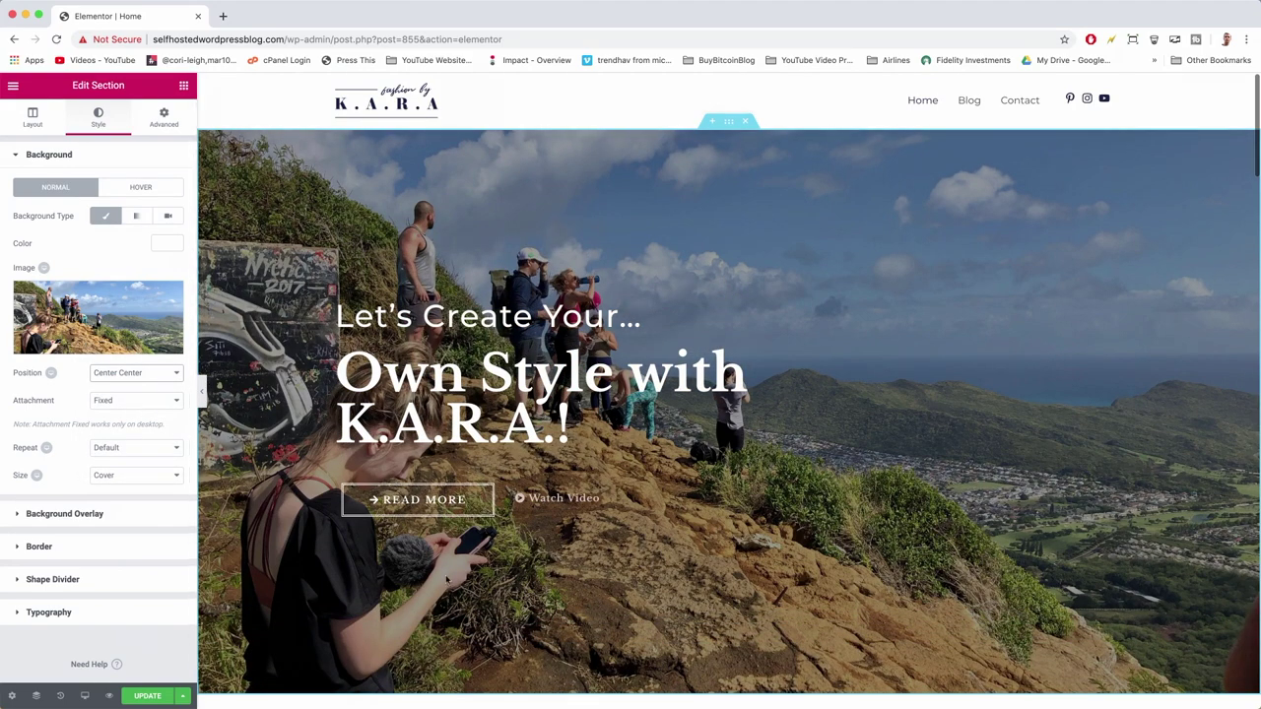
{"action": "left_click", "coordinate": [136, 375]}
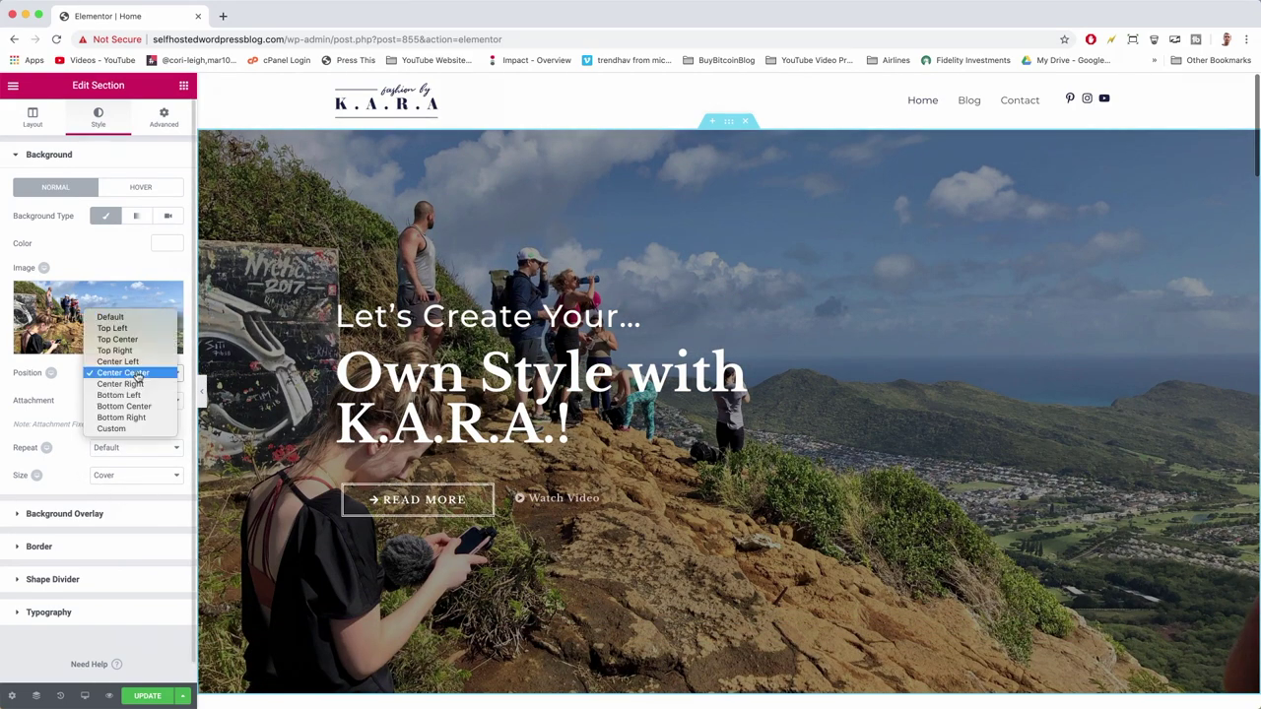
{"action": "left_click", "coordinate": [119, 339]}
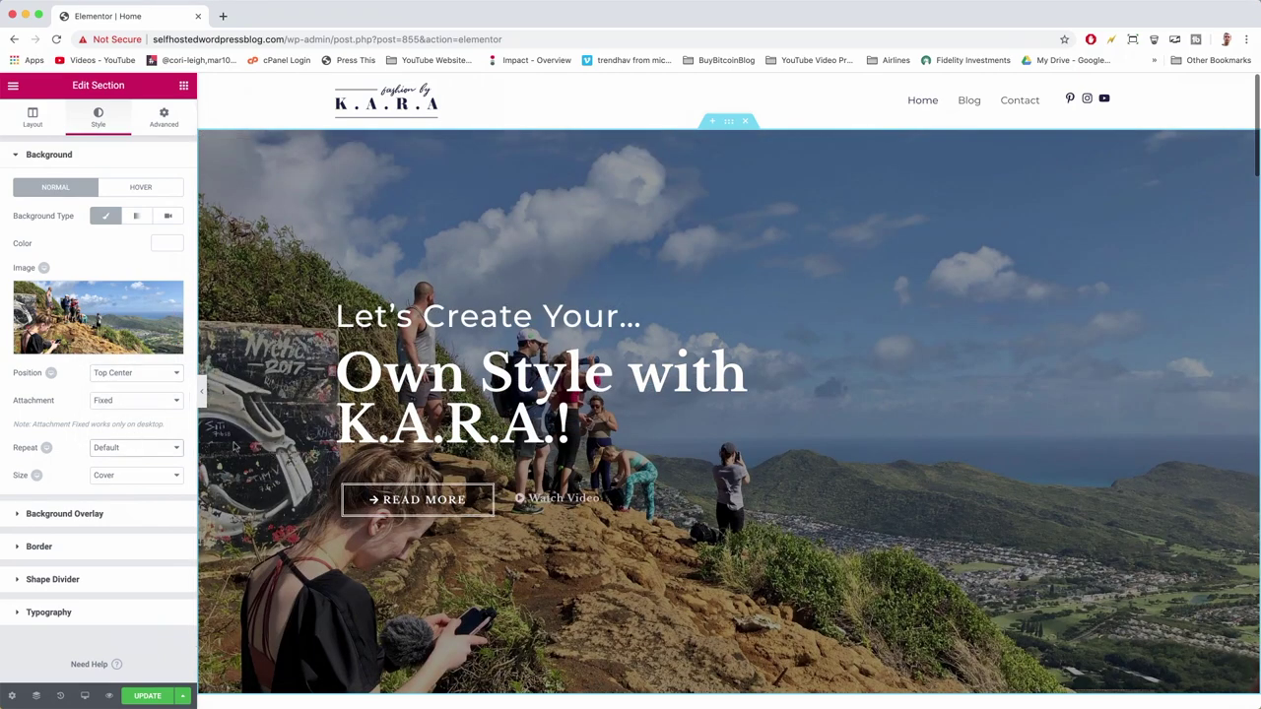
- Try Contain background size, revert to Cover, and right-align the 'Let's Create Your…' heading
{"action": "left_click", "coordinate": [166, 475]}
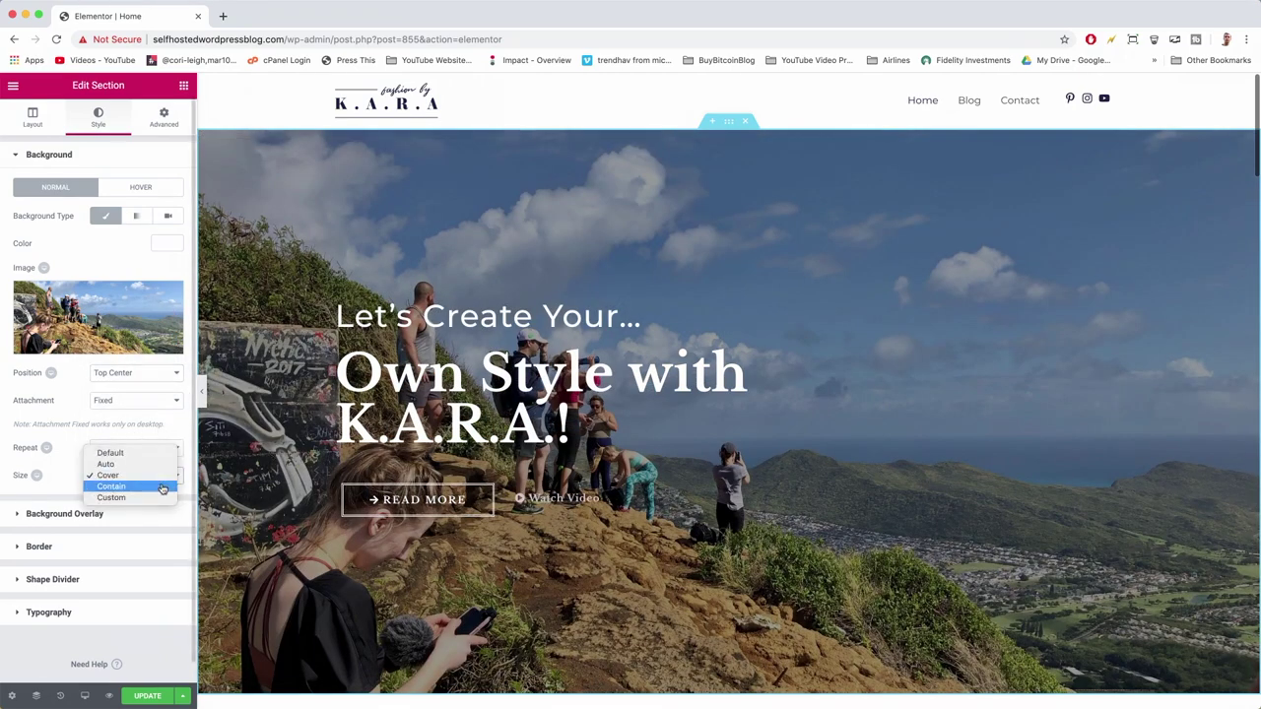
{"action": "left_click", "coordinate": [163, 487]}
{"action": "left_click", "coordinate": [173, 481]}
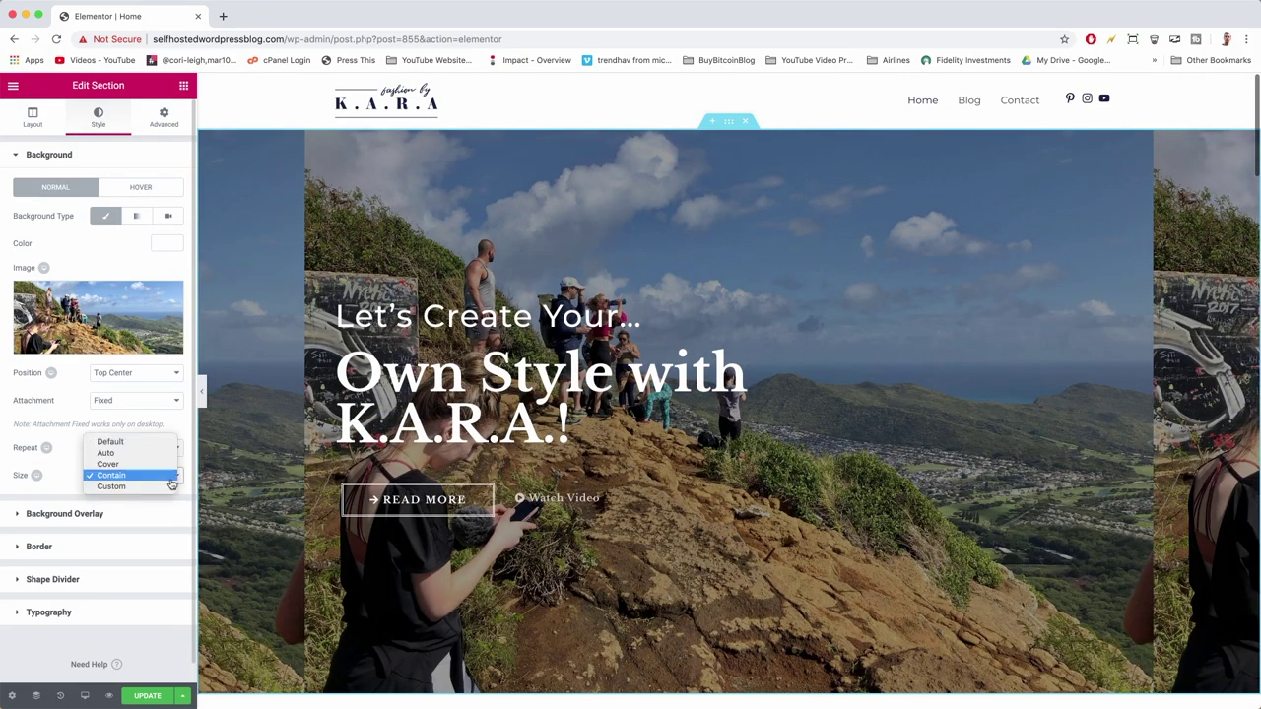
{"action": "left_click", "coordinate": [111, 463]}
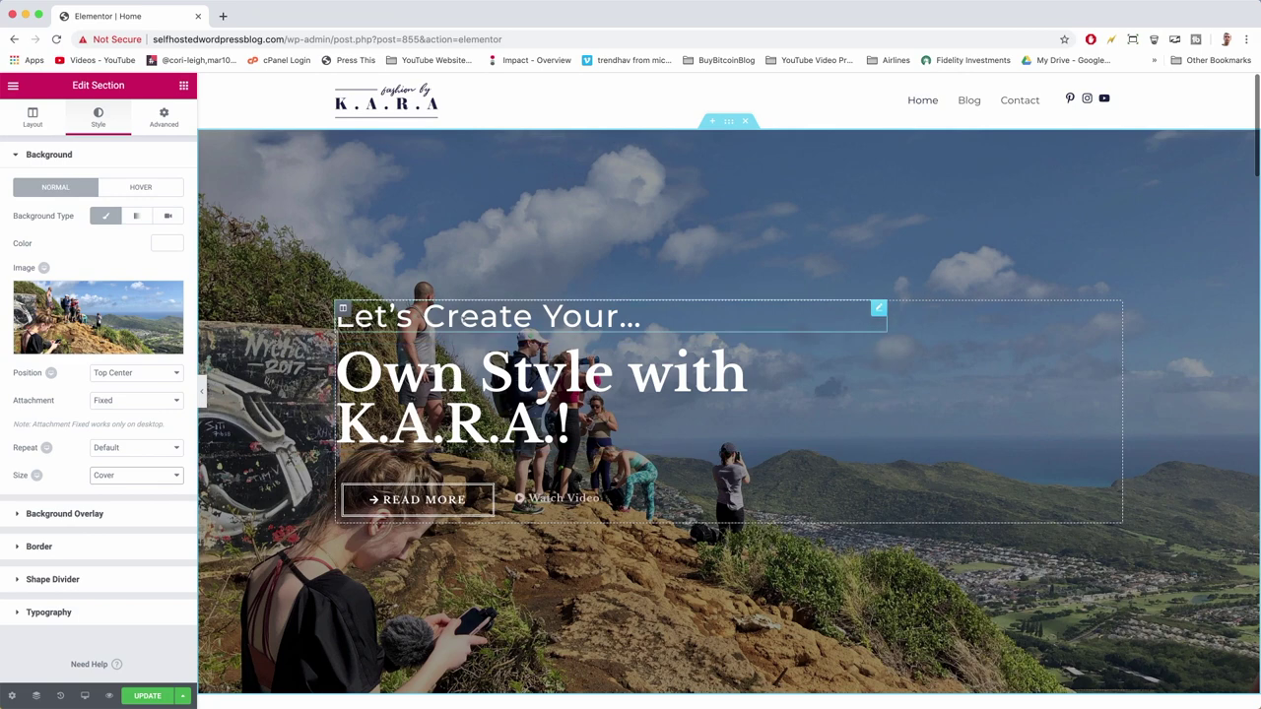
{"action": "left_click", "coordinate": [642, 315]}
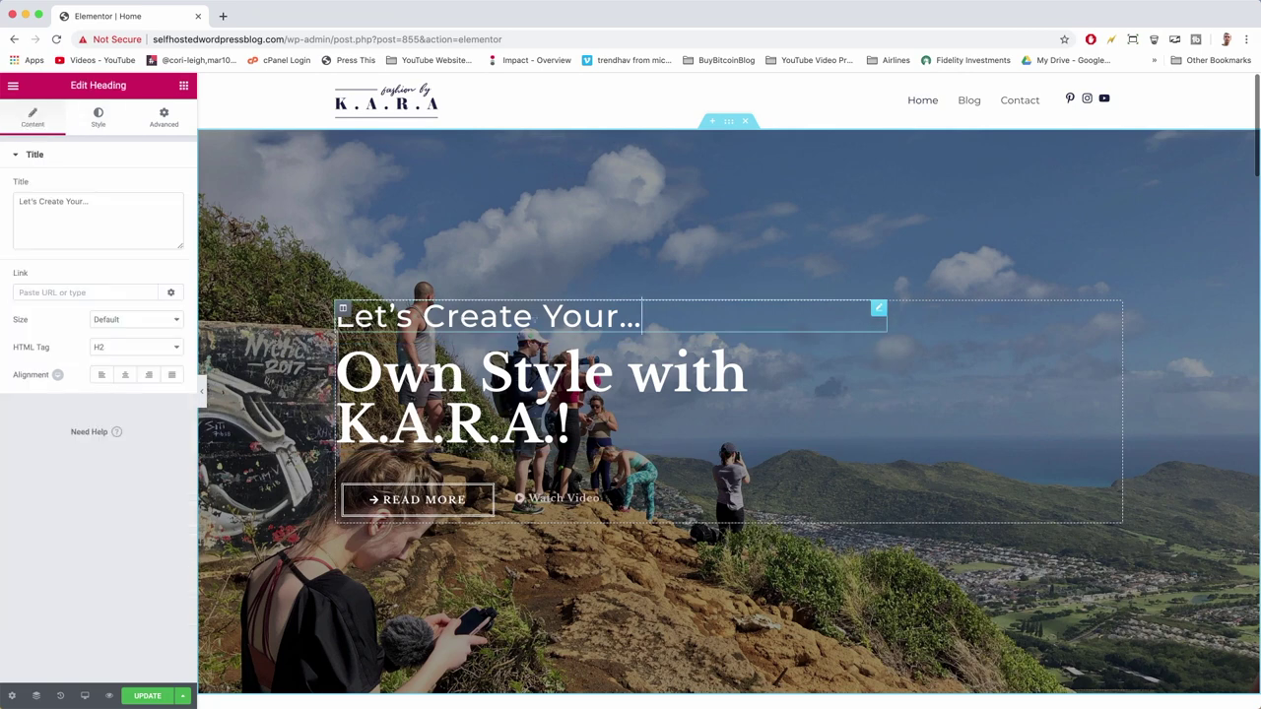
{"action": "left_click", "coordinate": [147, 376]}
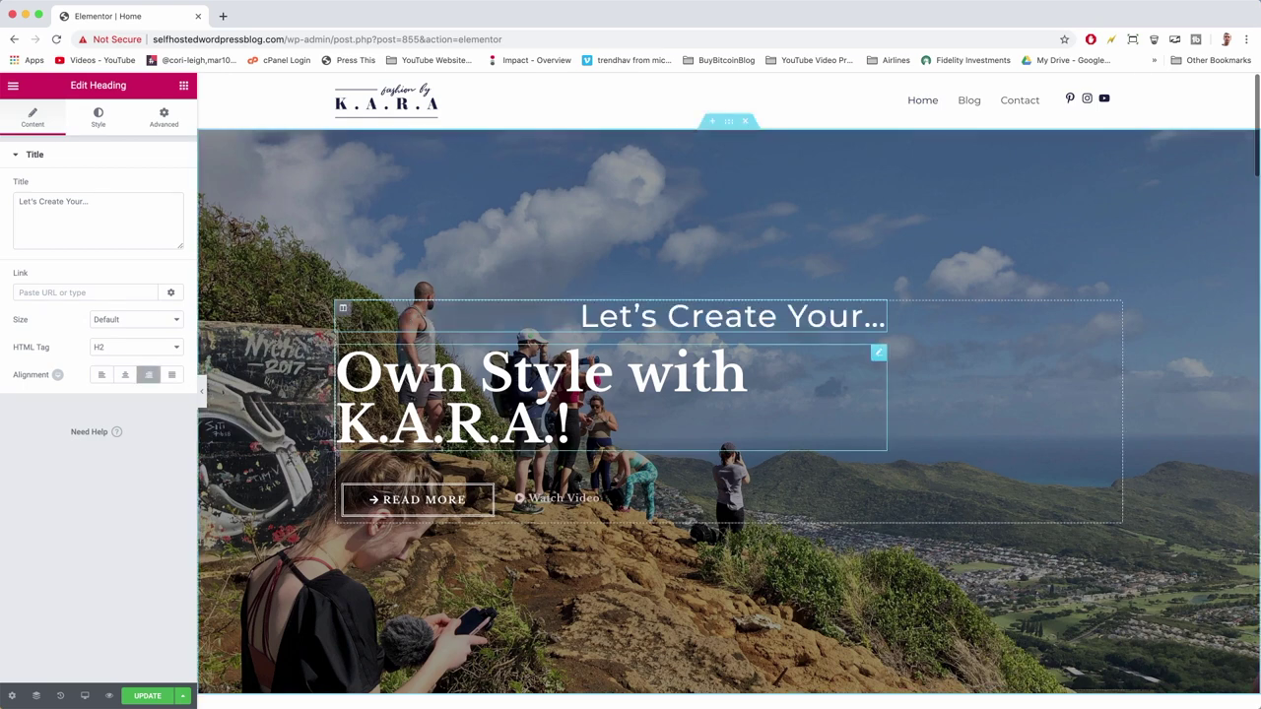
- Set the 'Own Style with K.A.R.A.!' heading's alignment to Right
{"action": "left_click", "coordinate": [541, 394]}
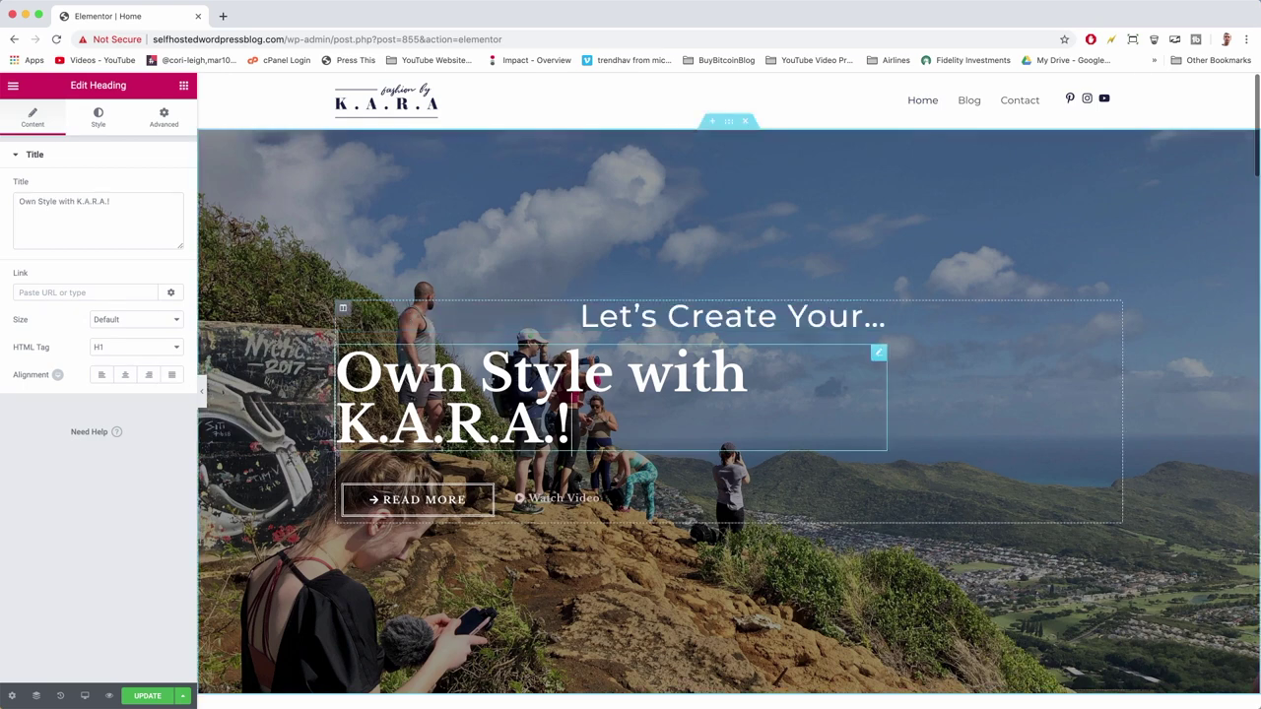
{"action": "left_click", "coordinate": [148, 376]}
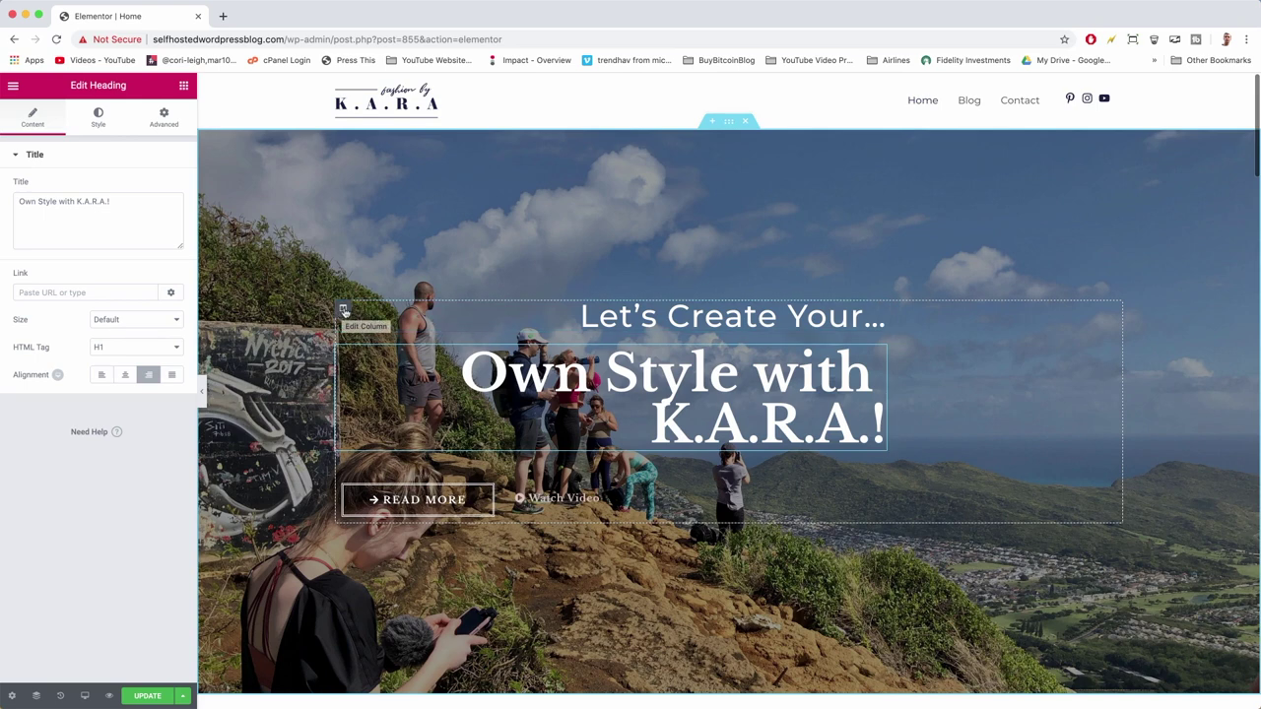
- Set the heading column's right padding from 30 to 0
{"action": "left_click", "coordinate": [344, 311]}
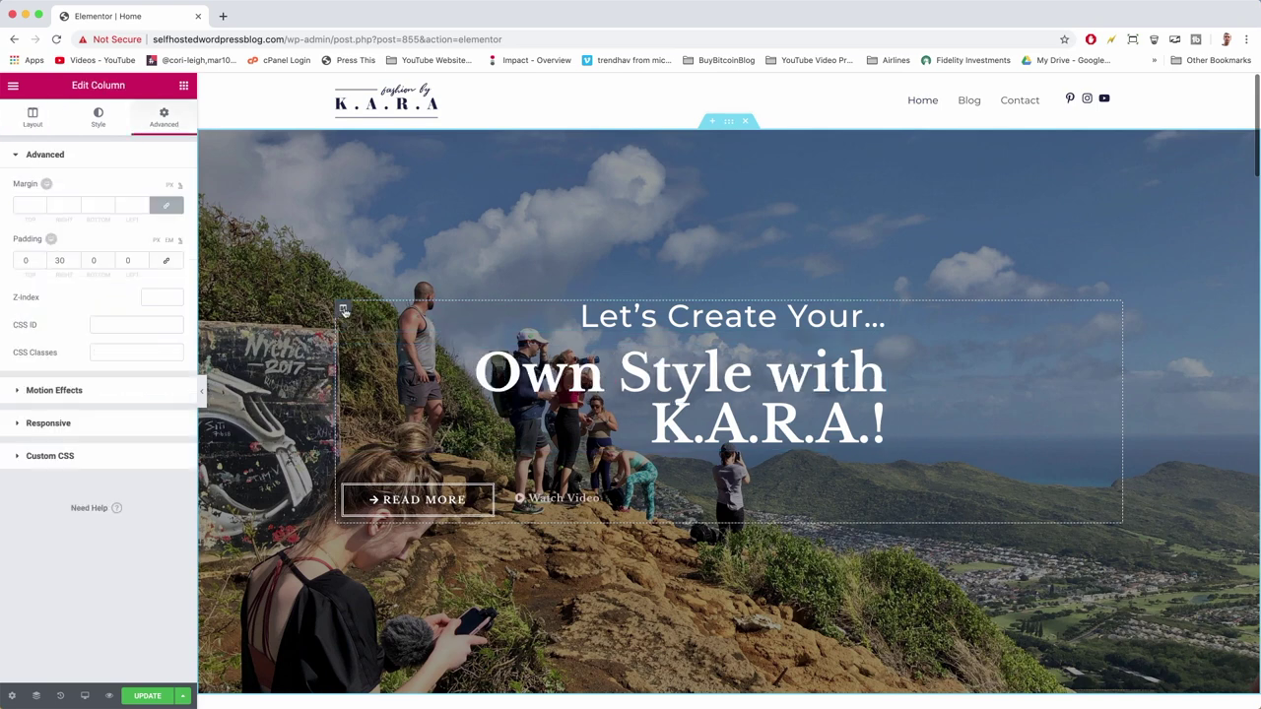
{"action": "left_click", "coordinate": [29, 116]}
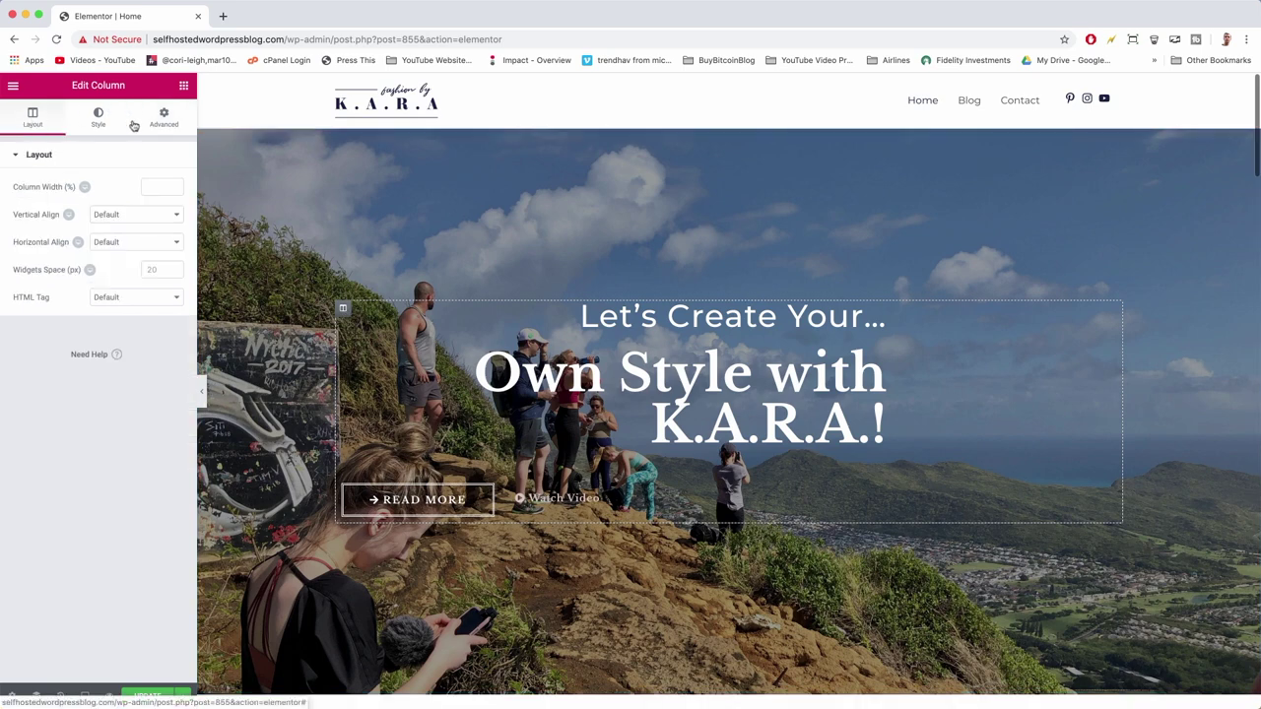
{"action": "left_click", "coordinate": [163, 118]}
{"action": "double_click", "coordinate": [60, 259]}
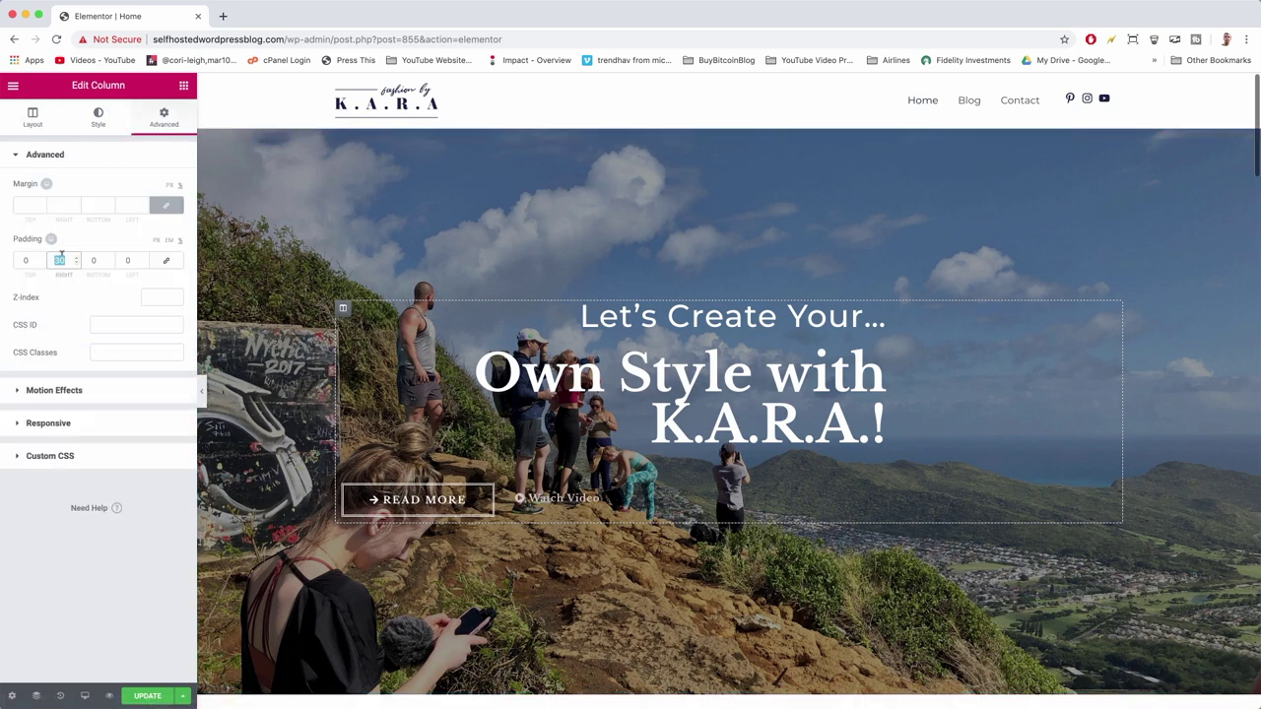
{"action": "type", "text": "0"}
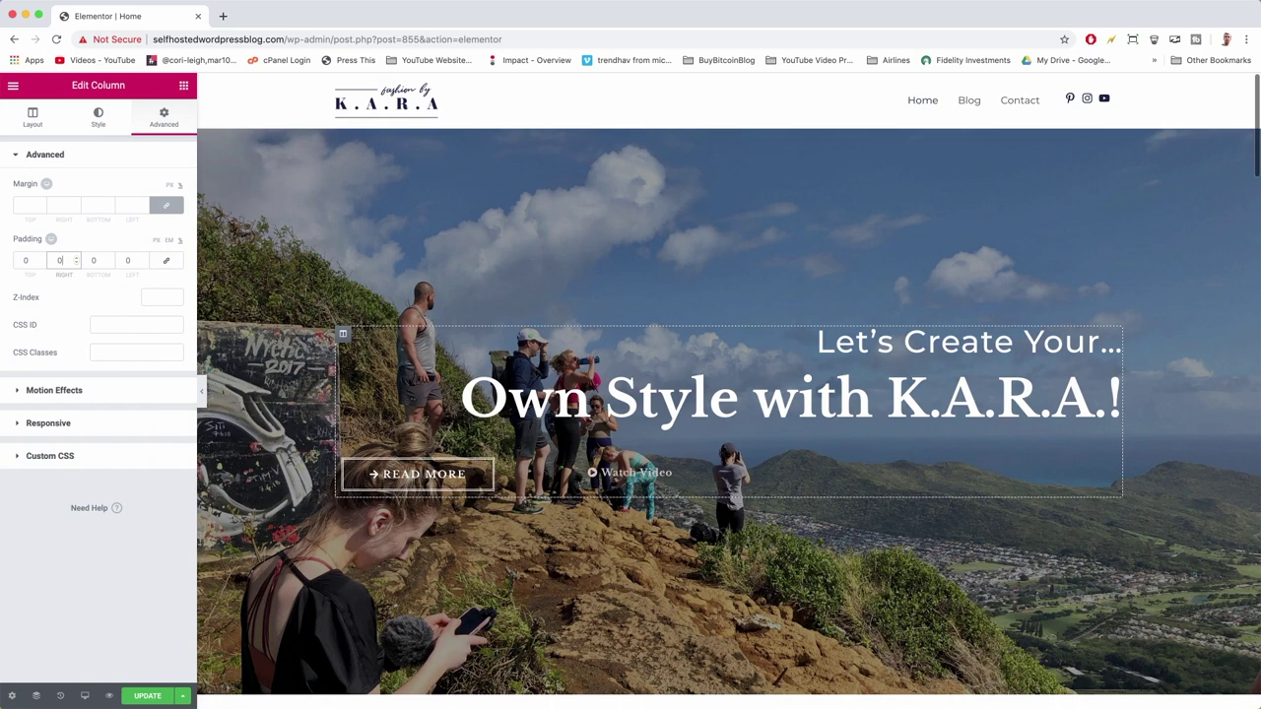
- Widen the READ MORE button column and right-align READ MORE beside Watch Video
{"action": "left_click", "coordinate": [669, 396]}
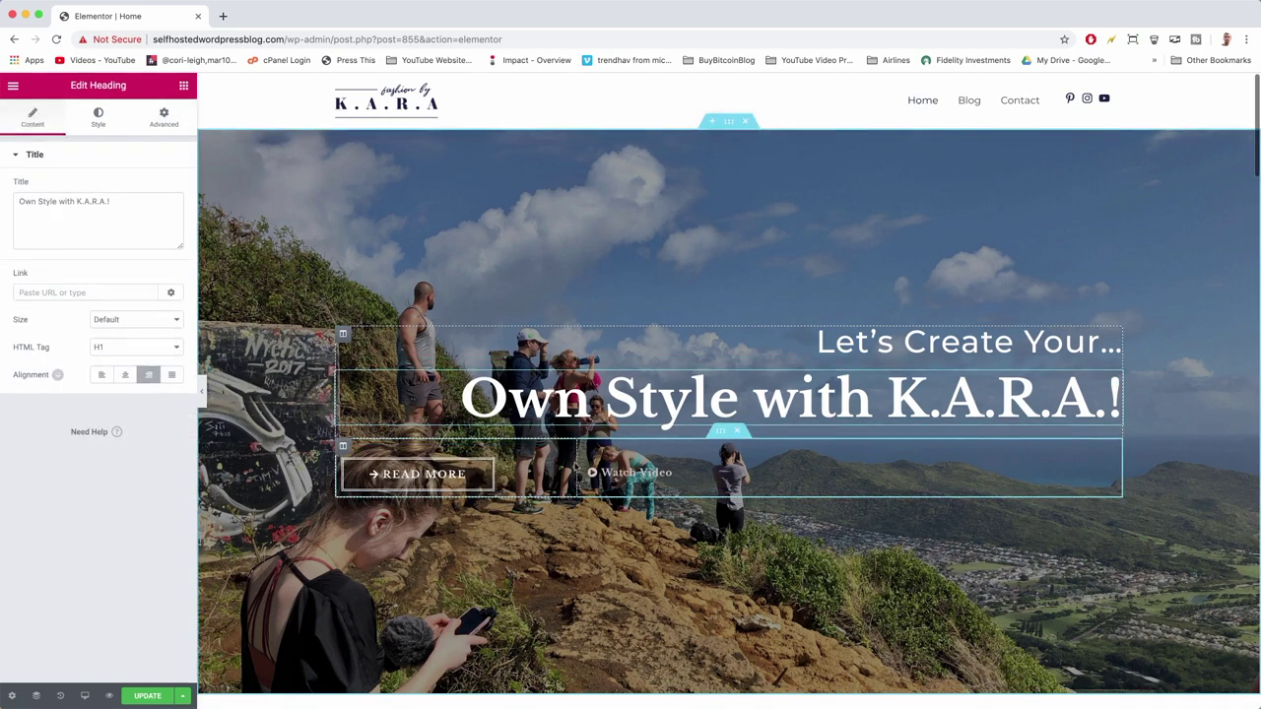
{"action": "left_click_drag", "start_coordinate": [578, 463], "coordinate": [970, 465]}
{"action": "left_click", "coordinate": [930, 473]}
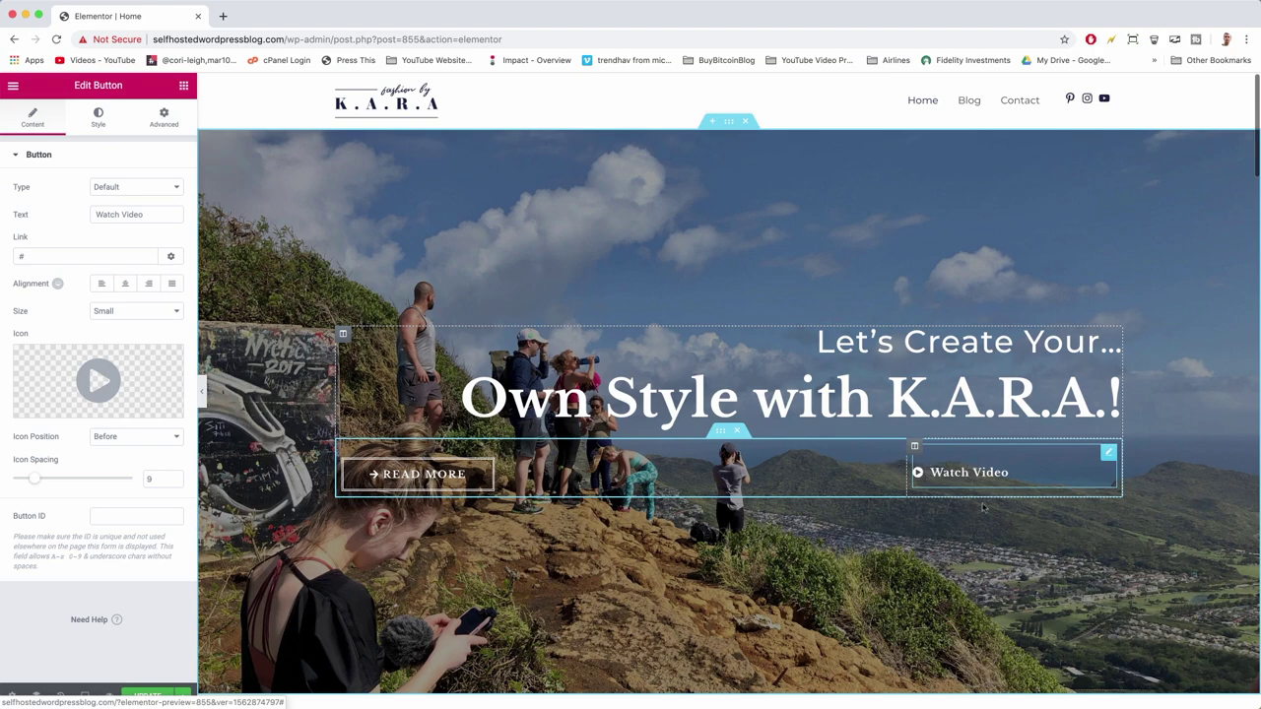
{"action": "left_click", "coordinate": [482, 475]}
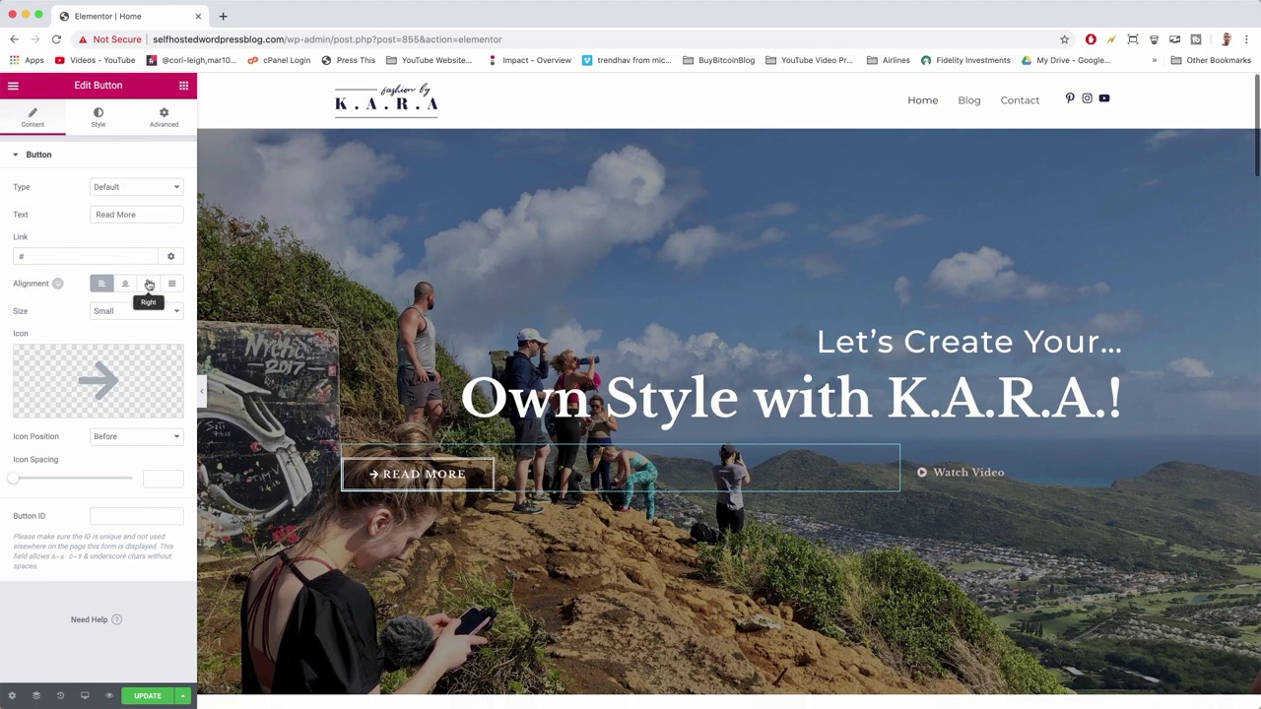
{"action": "left_click", "coordinate": [148, 283]}
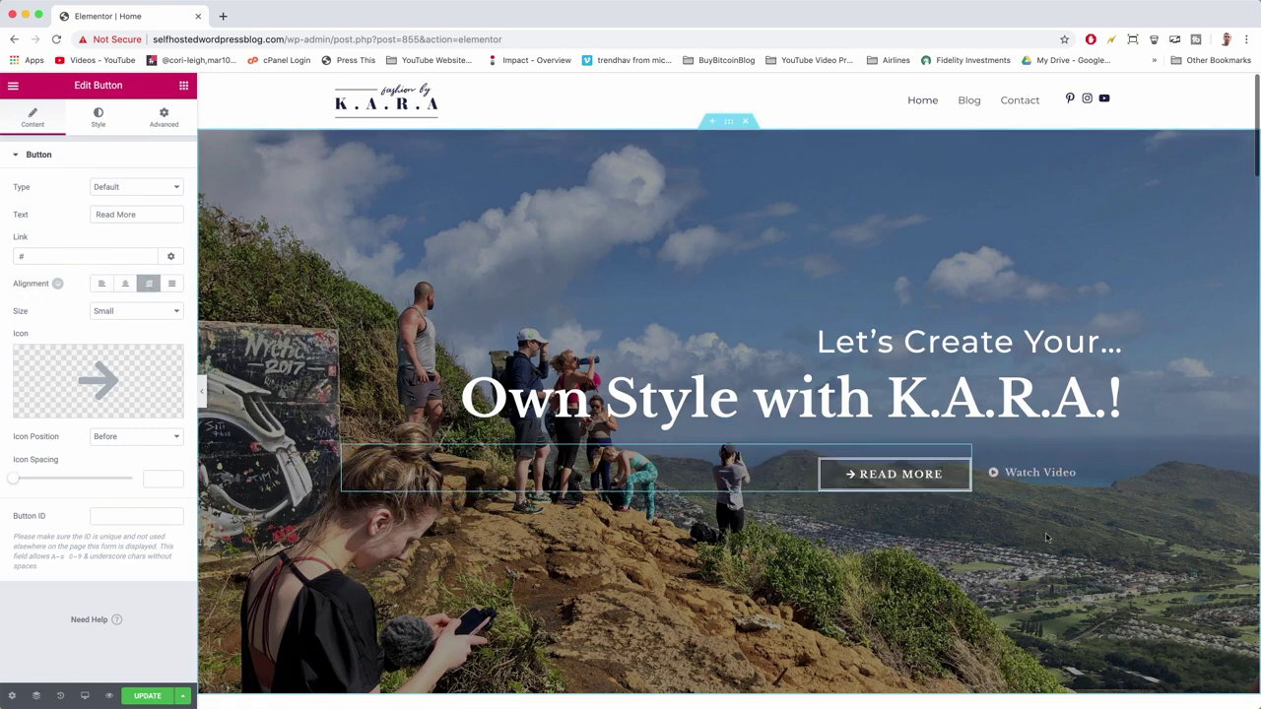
{"action": "left_click", "coordinate": [907, 344]}
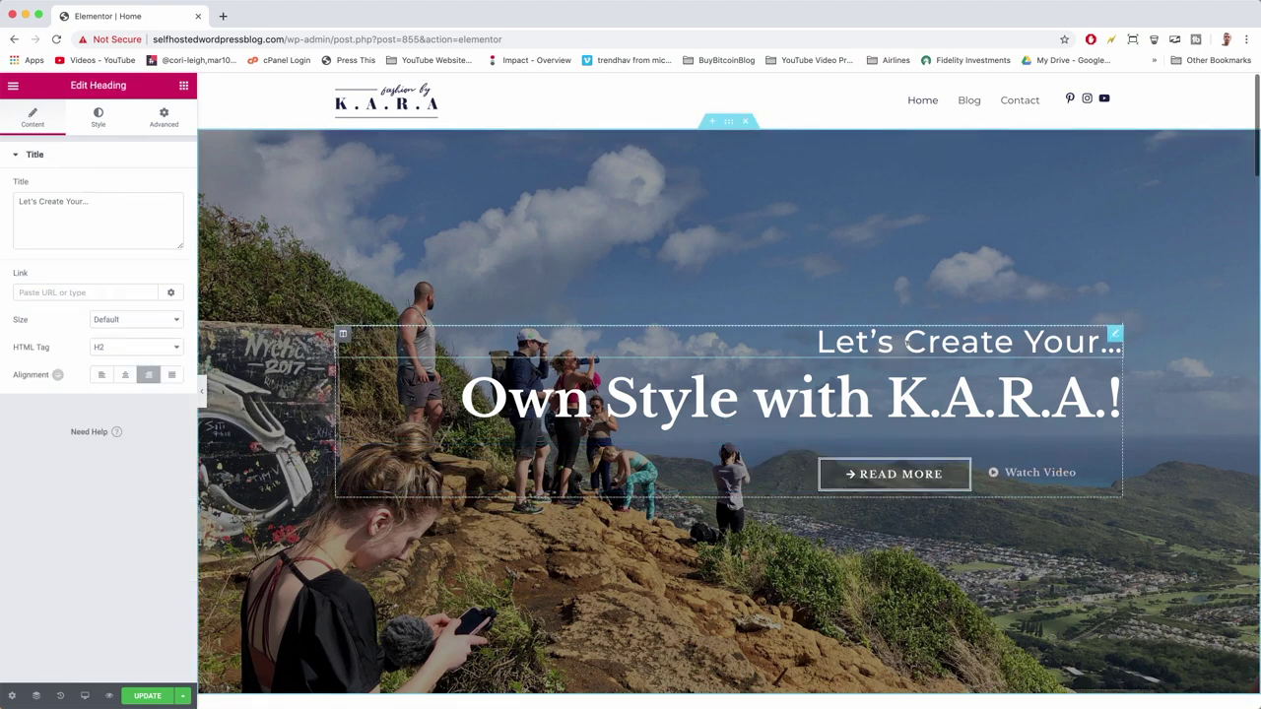
- Change the first hero heading's text to 'Welcome to my...'
{"action": "double_click", "coordinate": [907, 344]}
{"action": "left_click", "coordinate": [907, 344]}
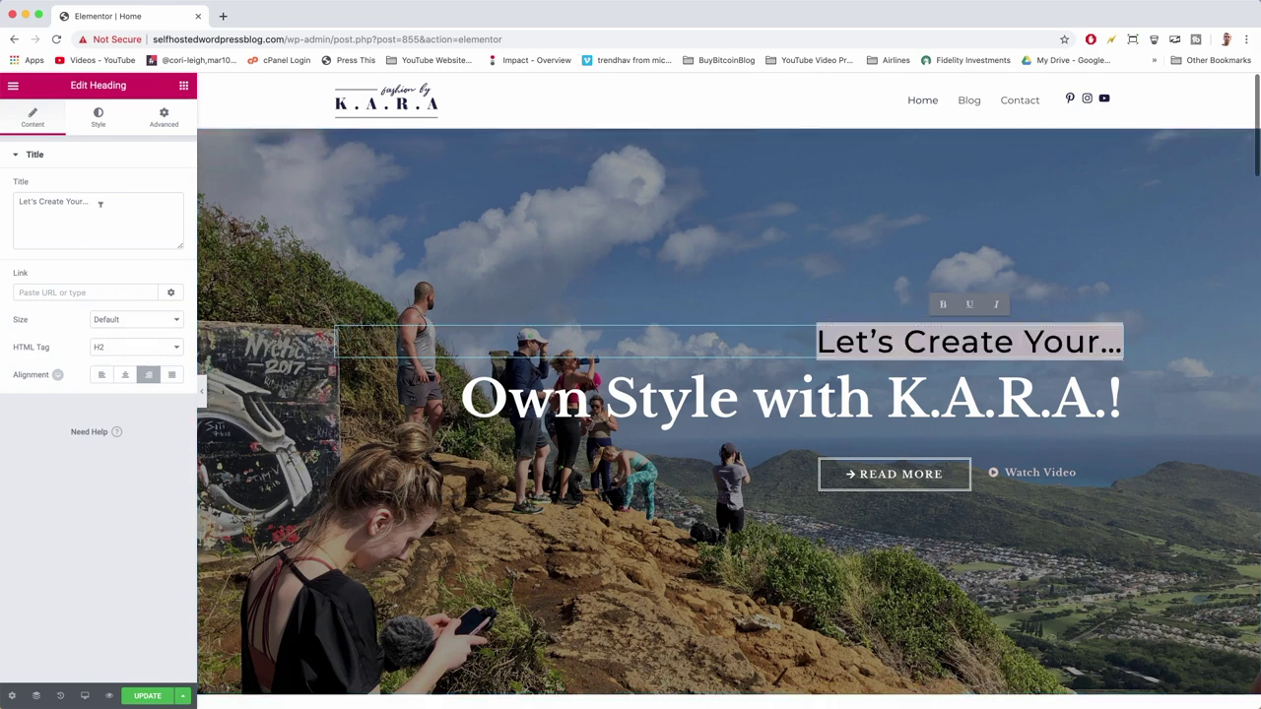
{"action": "left_click_drag", "start_coordinate": [111, 201], "coordinate": [5, 202]}
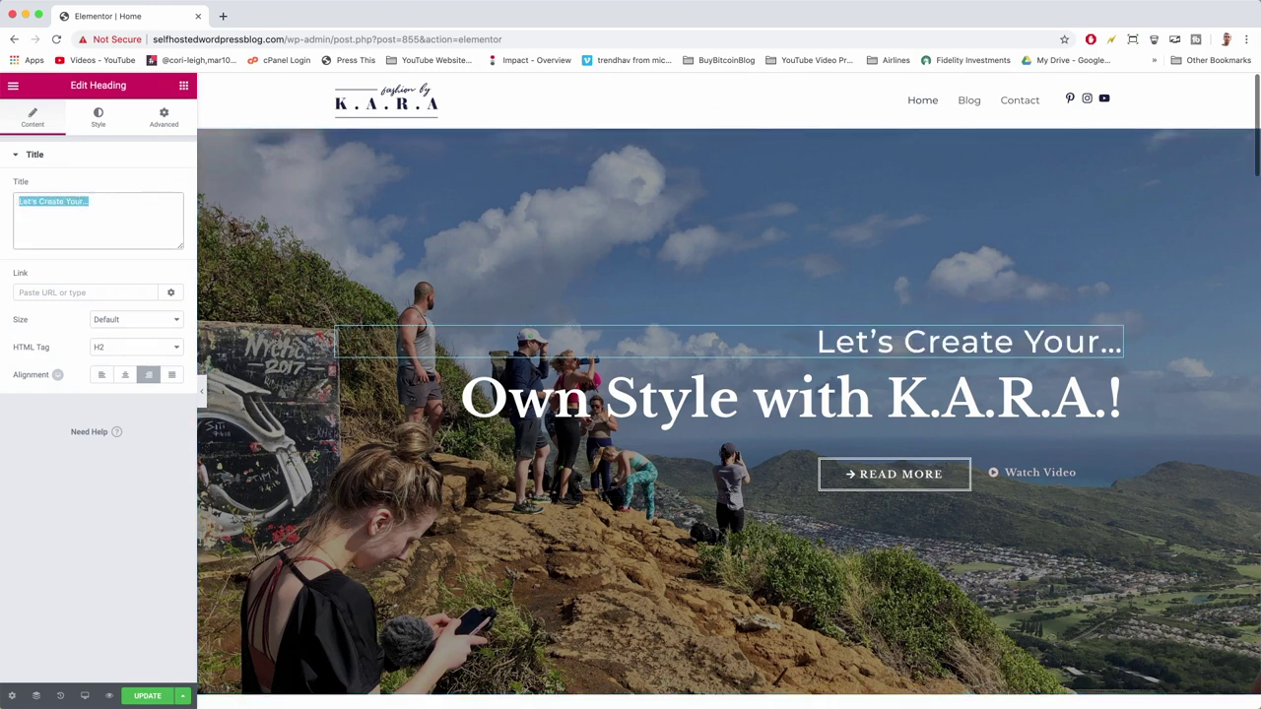
{"action": "type", "text": "Welcome to my."}
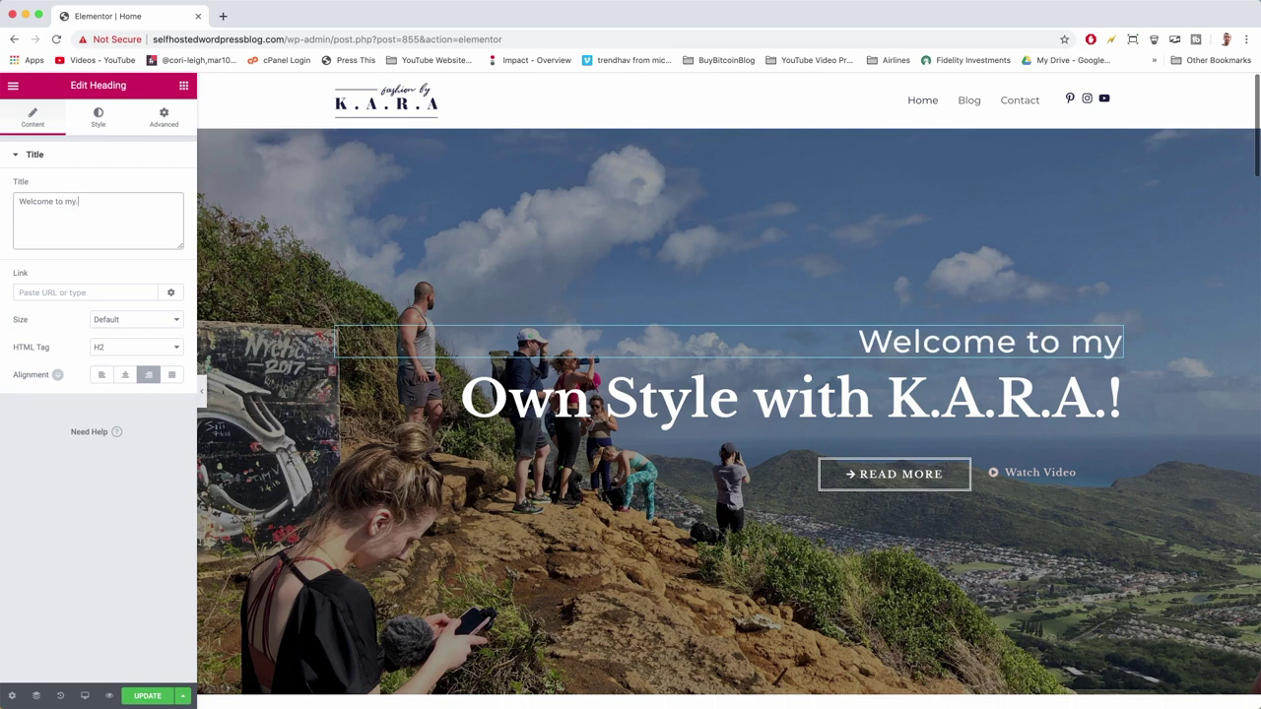
{"action": "type", "text": ".."}
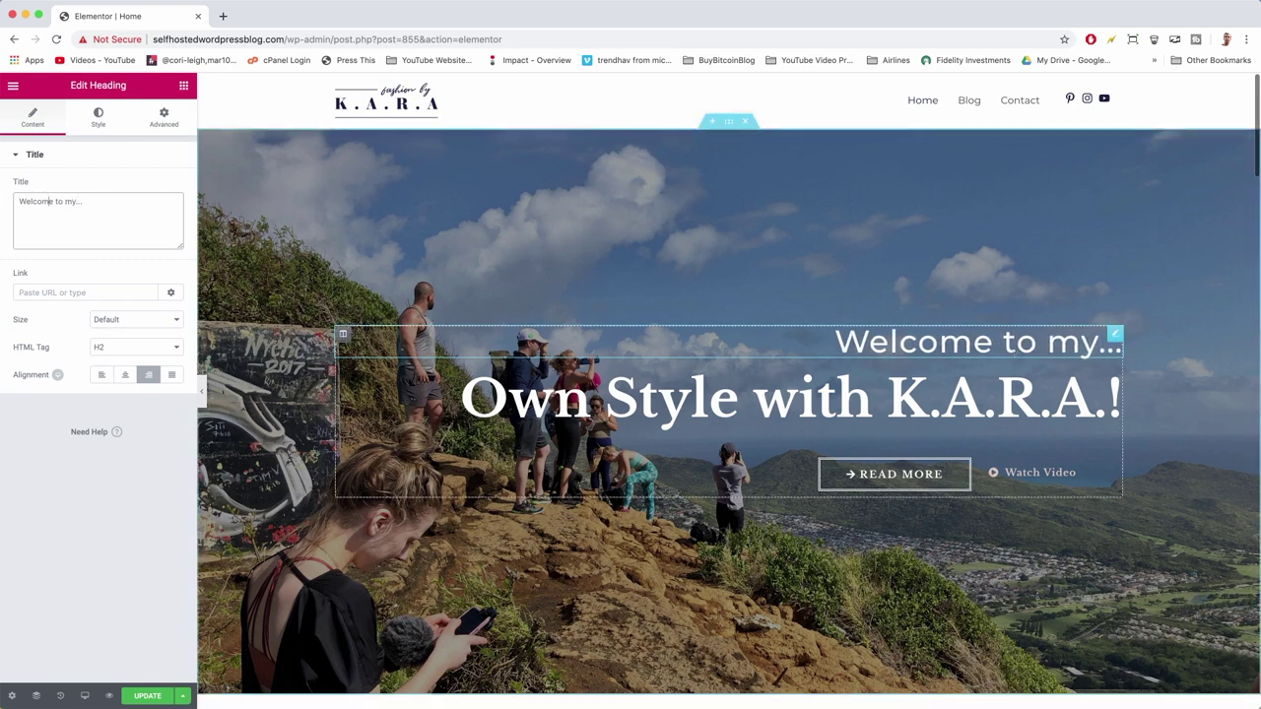
- Replace the second hero heading with 'Travel Blog!' and update the page
{"action": "left_click", "coordinate": [788, 399]}
{"action": "triple_click", "coordinate": [788, 399]}
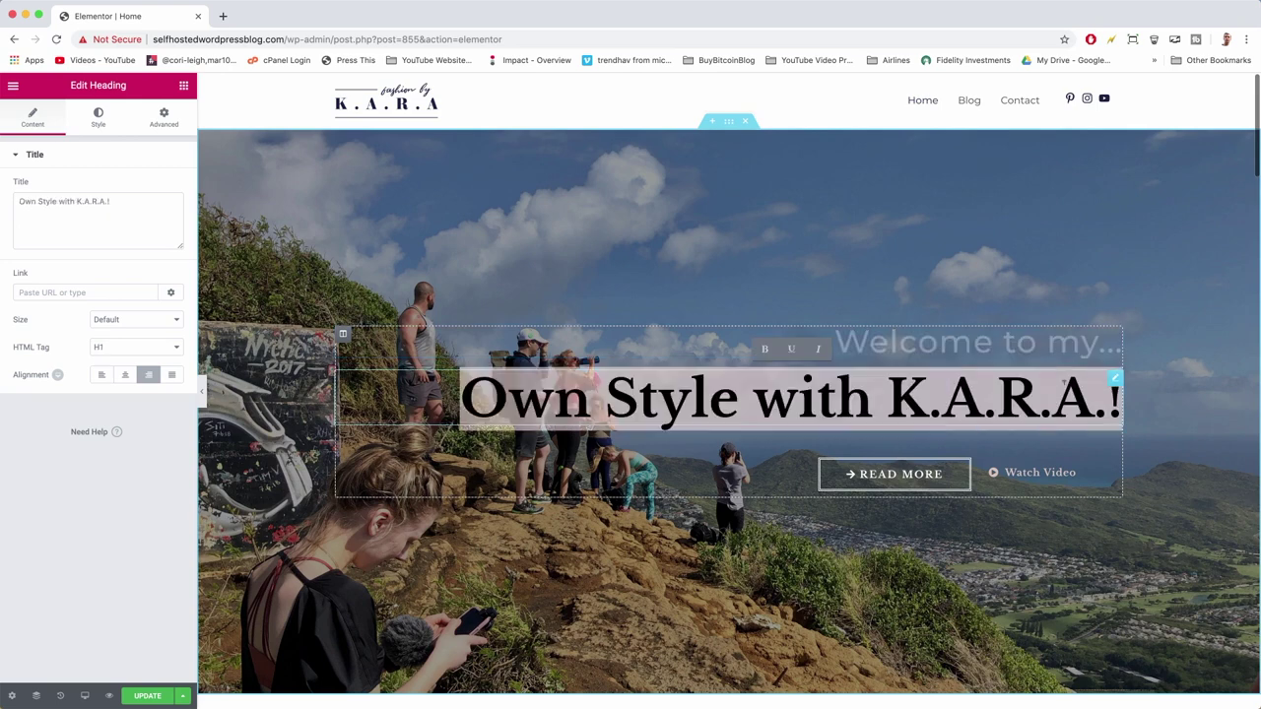
{"action": "key", "text": "BackSpace"}
{"action": "type", "text": "Travel Blog!"}
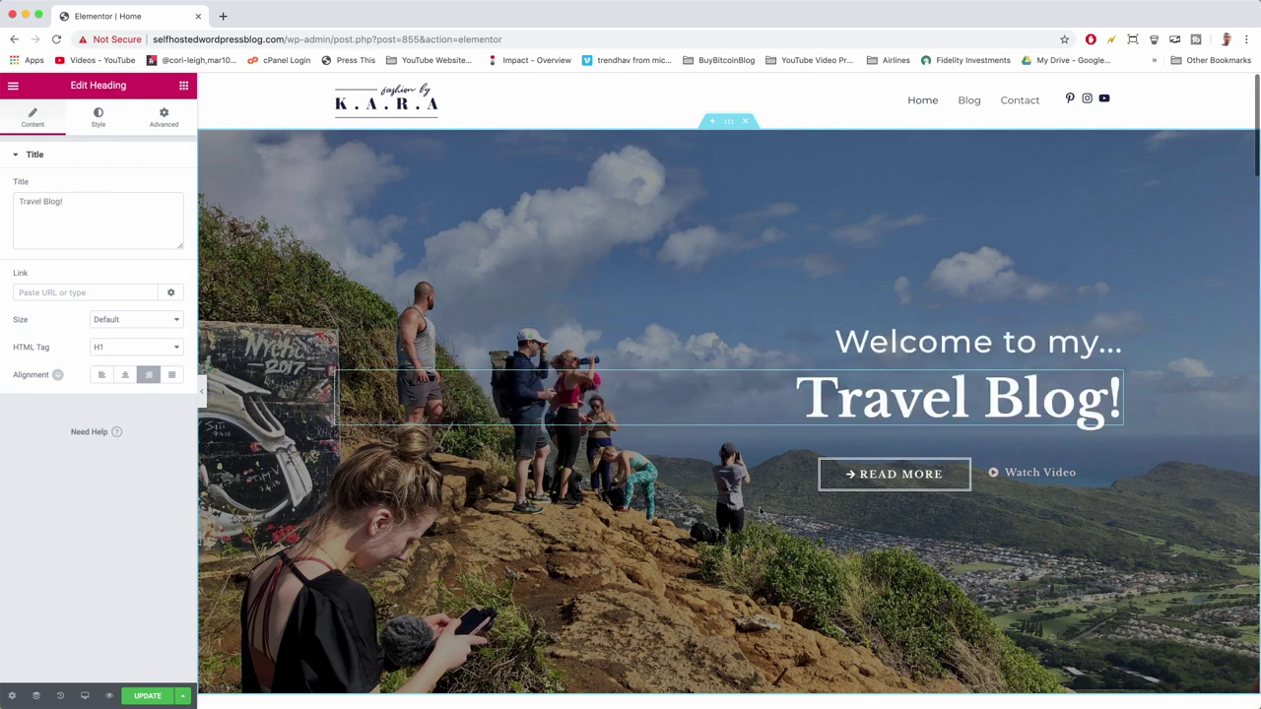
{"action": "left_click", "coordinate": [157, 695]}
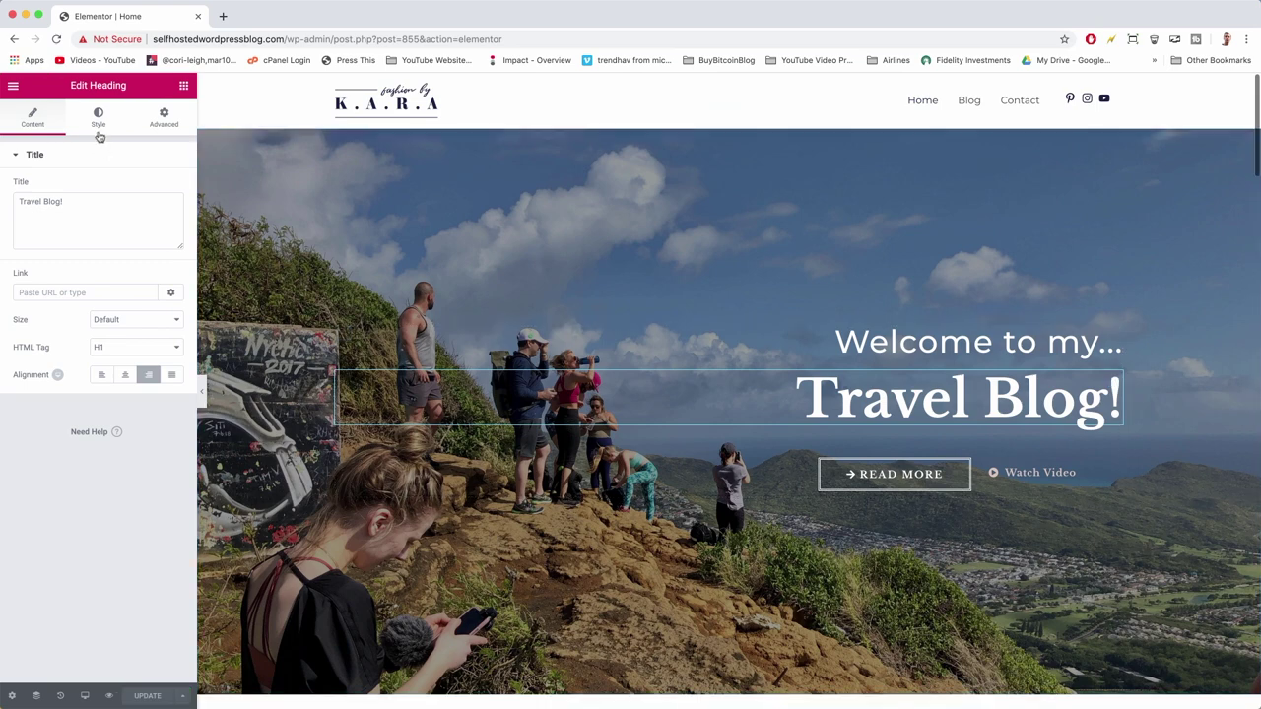
{"action": "left_click", "coordinate": [13, 86]}
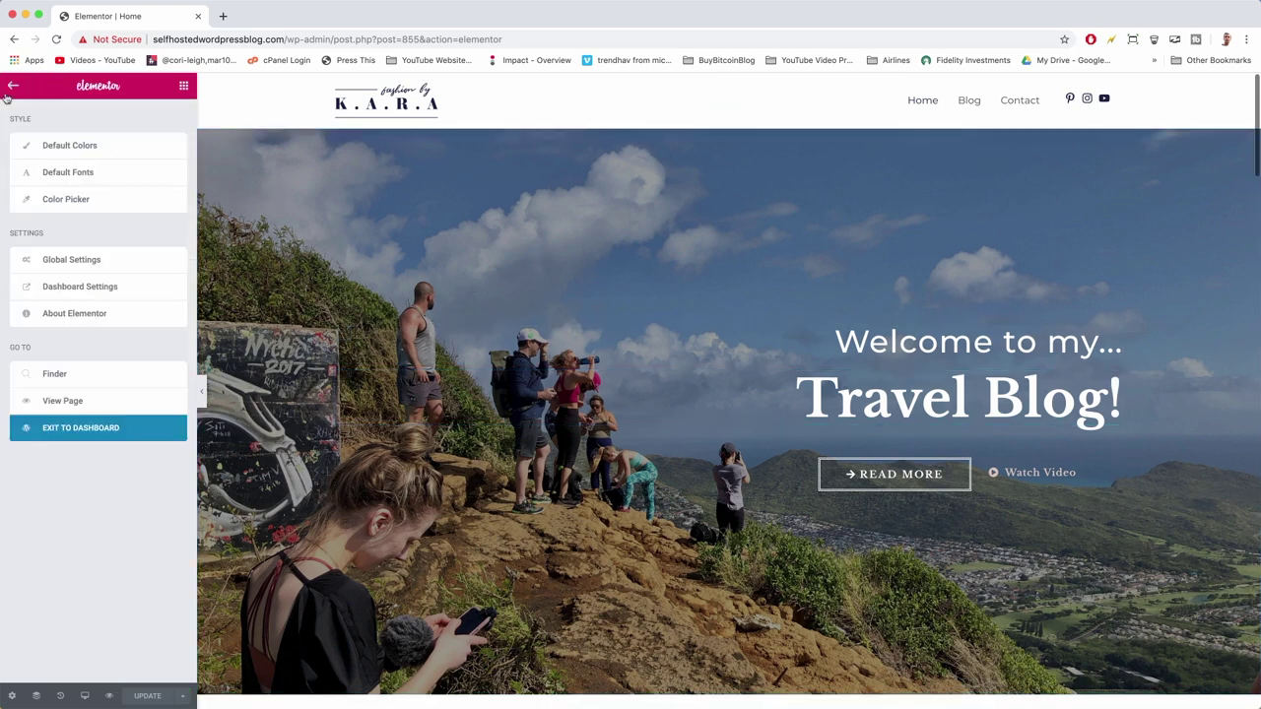
- View the live homepage and load selfhostedwordpressblog.com in a new tab
{"action": "left_click", "coordinate": [62, 401]}
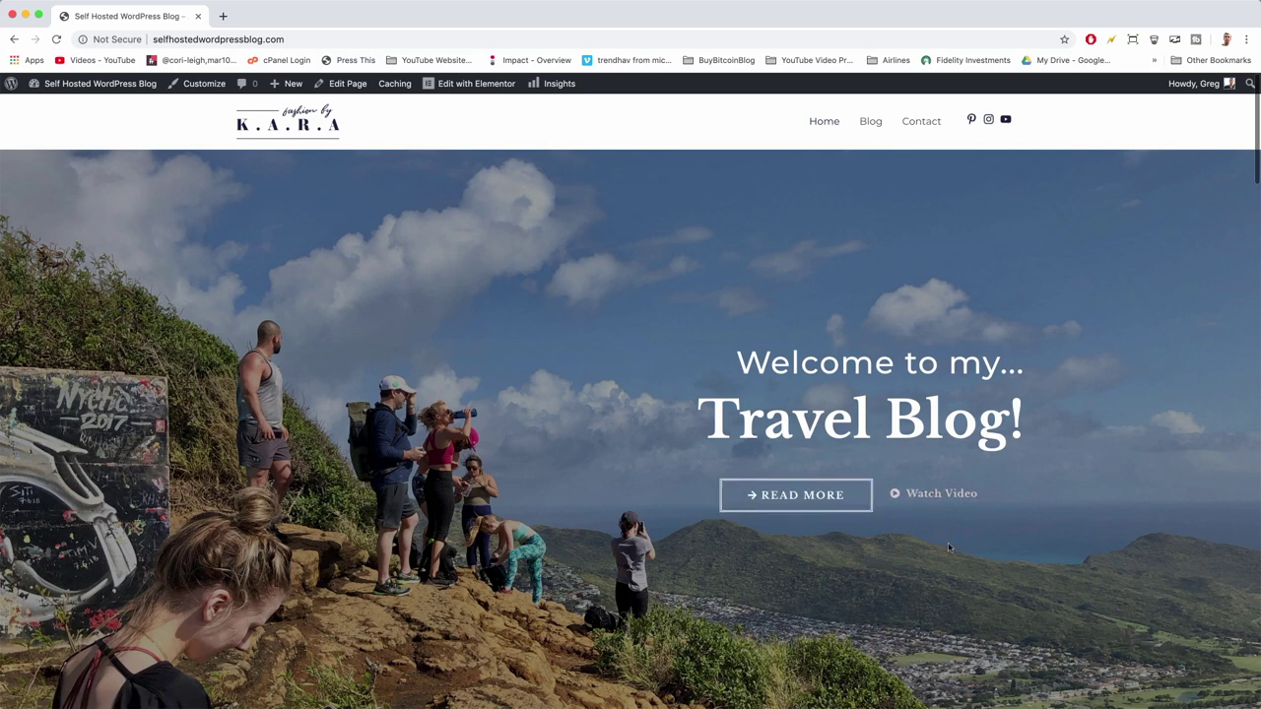
{"action": "left_click", "coordinate": [480, 87]}
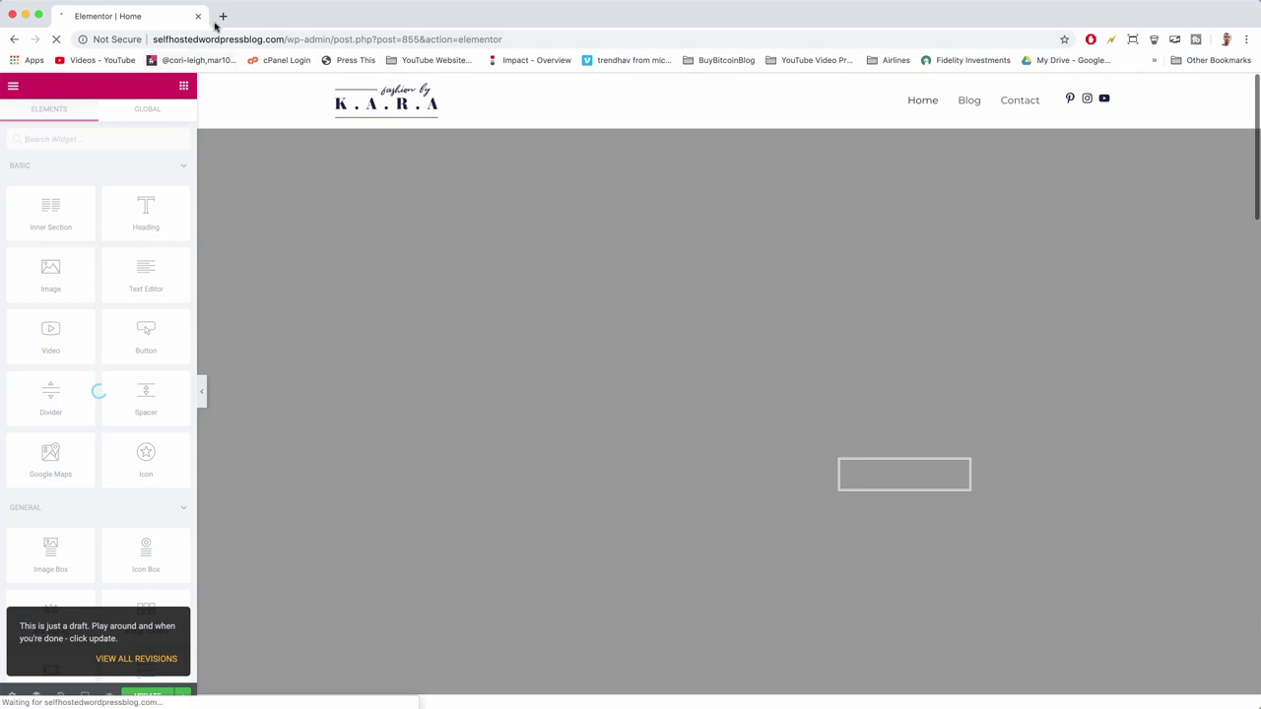
{"action": "left_click", "coordinate": [222, 17]}
{"action": "type", "text": "selfhostedwordpressblog.com"}
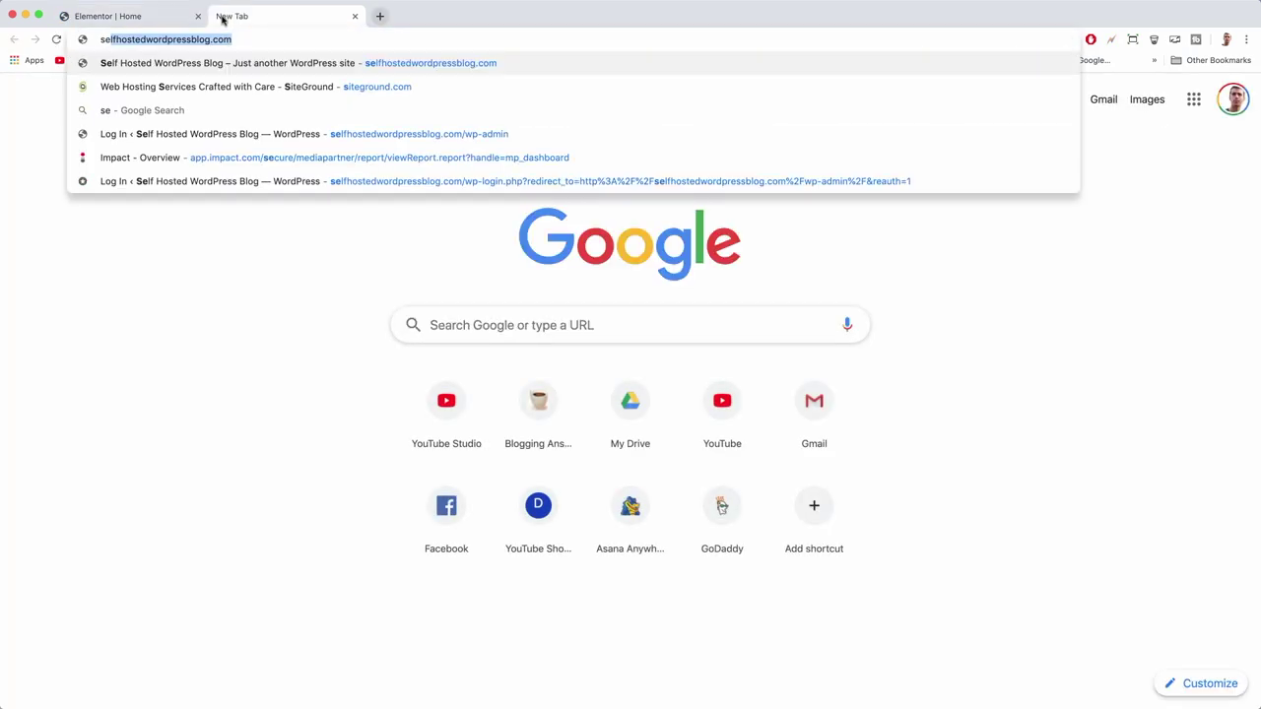
{"action": "key", "text": "Return"}
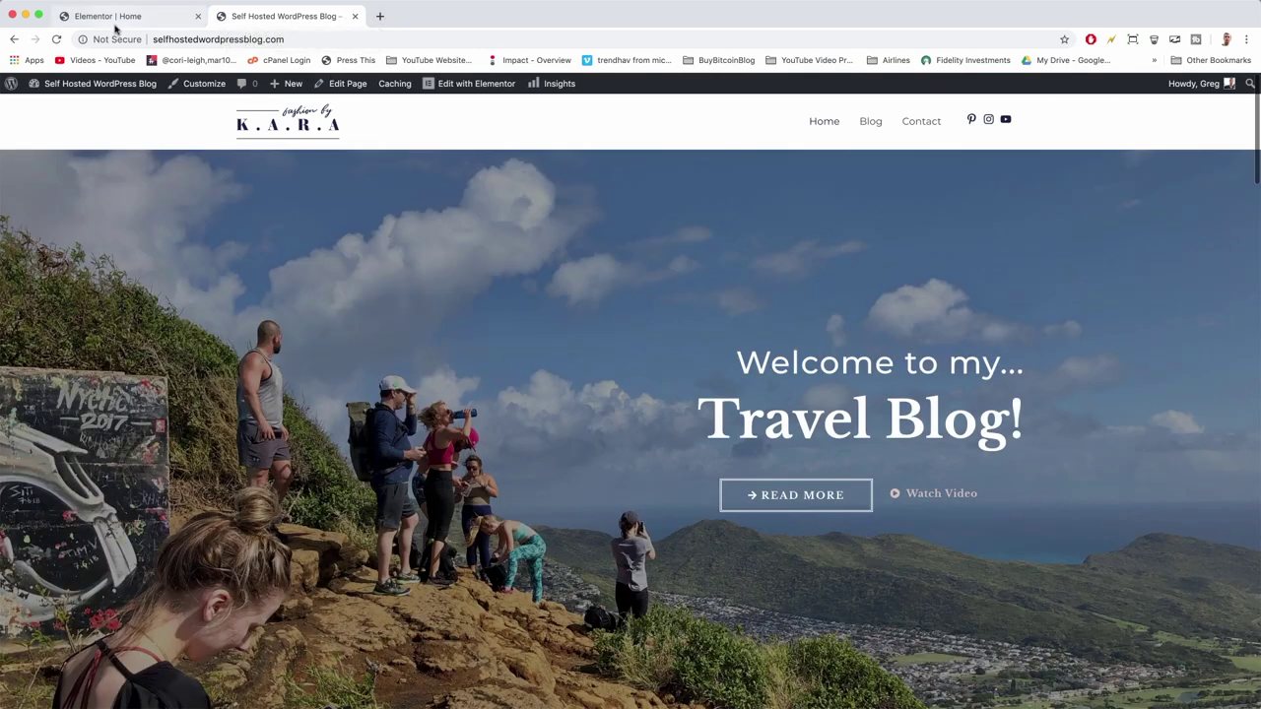
- Copy the Blog menu link's address and go back to the Elementor tab
{"action": "right_click", "coordinate": [871, 124]}
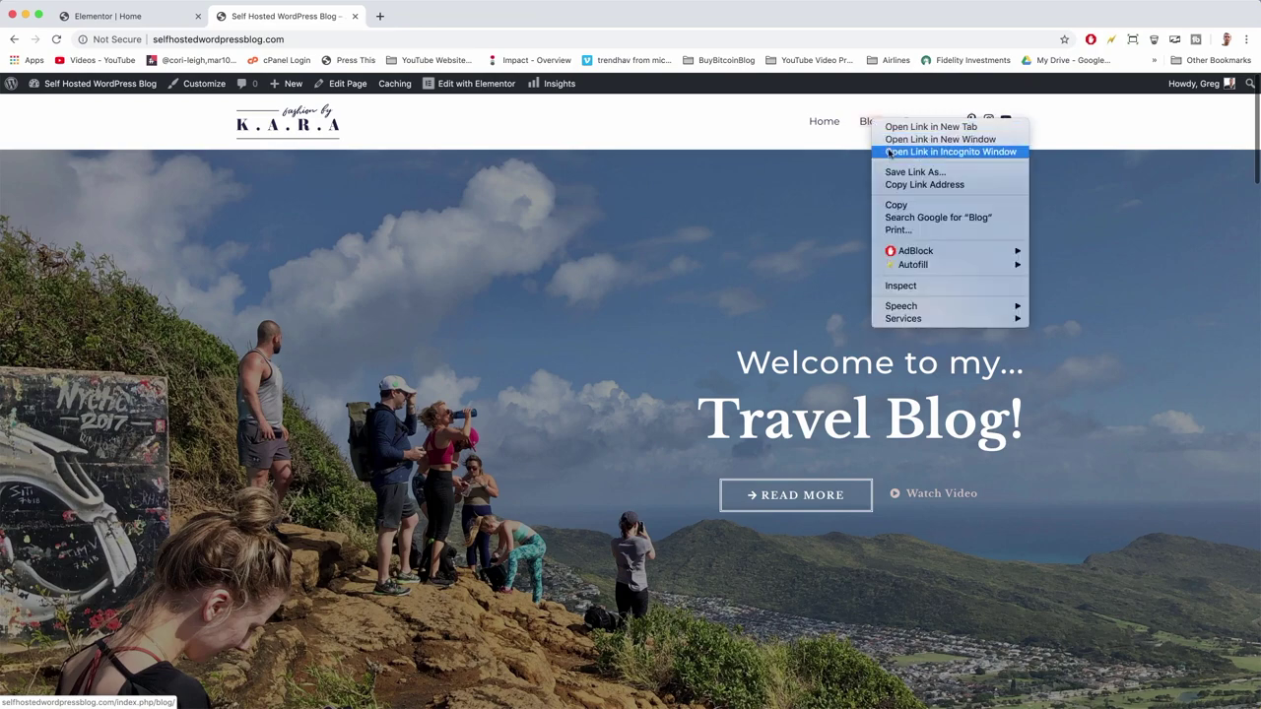
{"action": "left_click", "coordinate": [897, 184]}
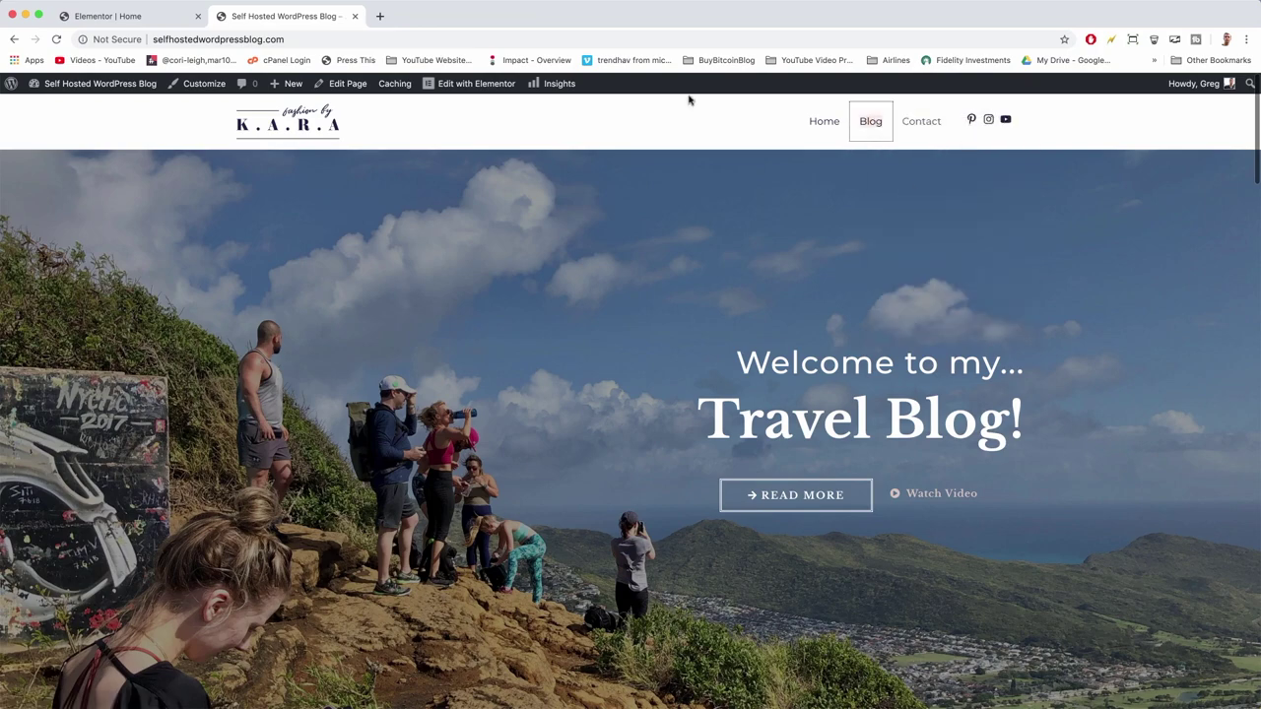
{"action": "left_click", "coordinate": [138, 20]}
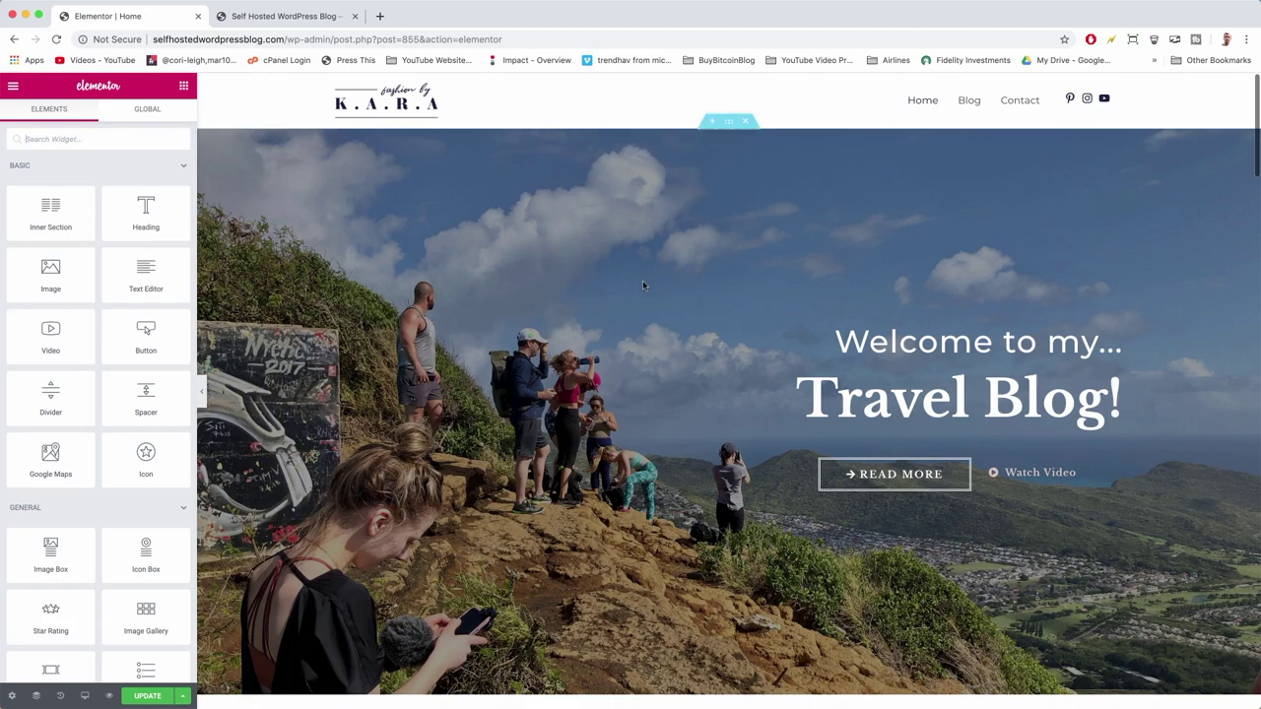
- Replace the READ MORE link with the pasted Blog URL minus 'index.php/', then update
{"action": "left_click", "coordinate": [902, 478]}
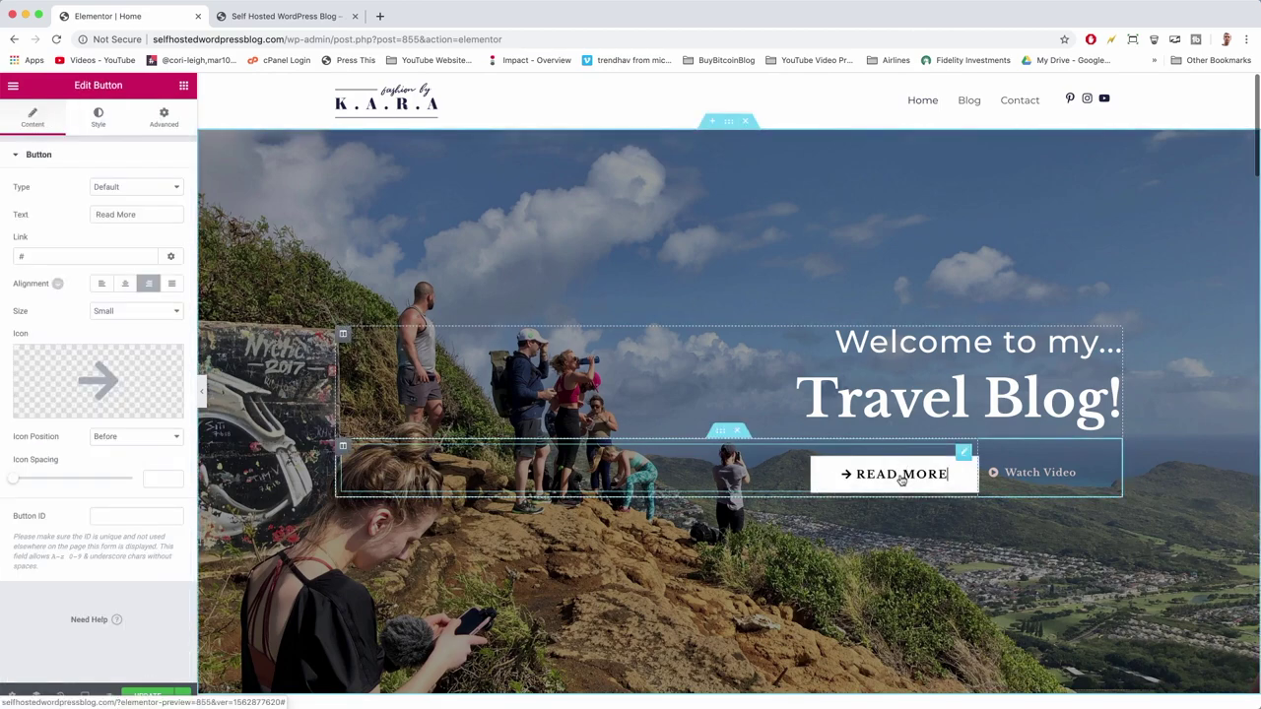
{"action": "left_click", "coordinate": [24, 255]}
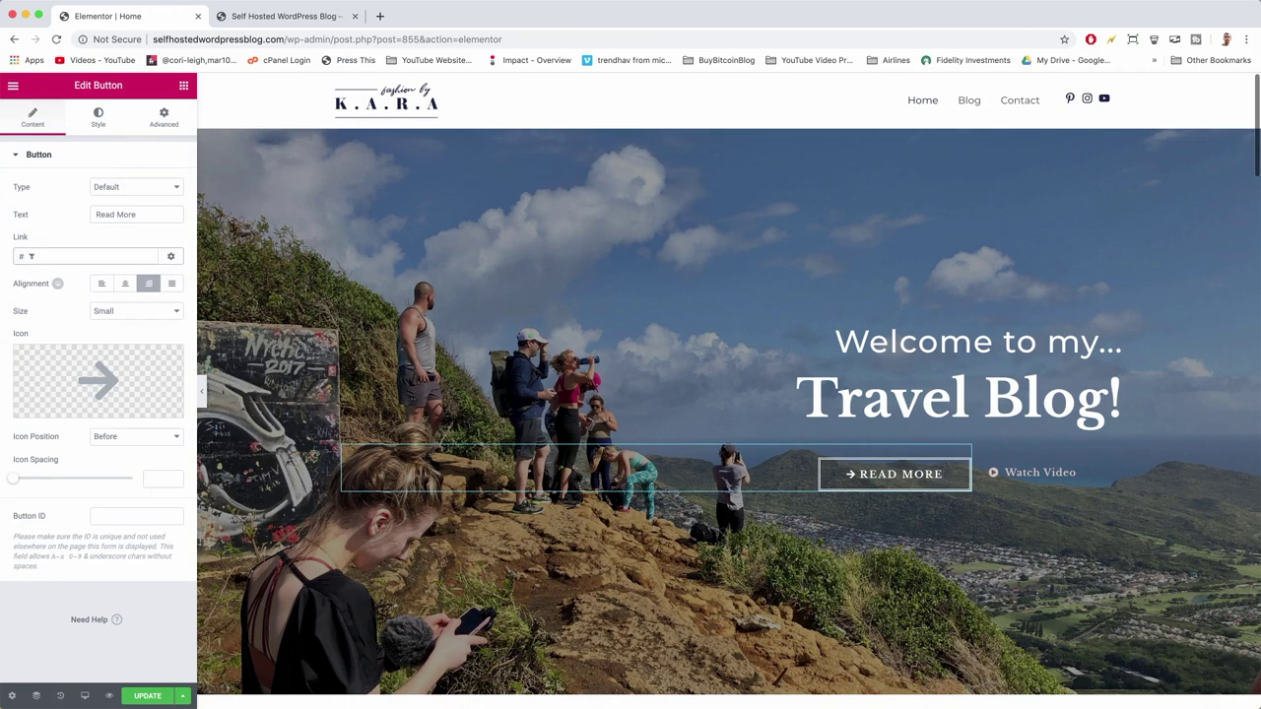
{"action": "key", "text": "BackSpace"}
{"action": "right_click", "coordinate": [30, 256]}
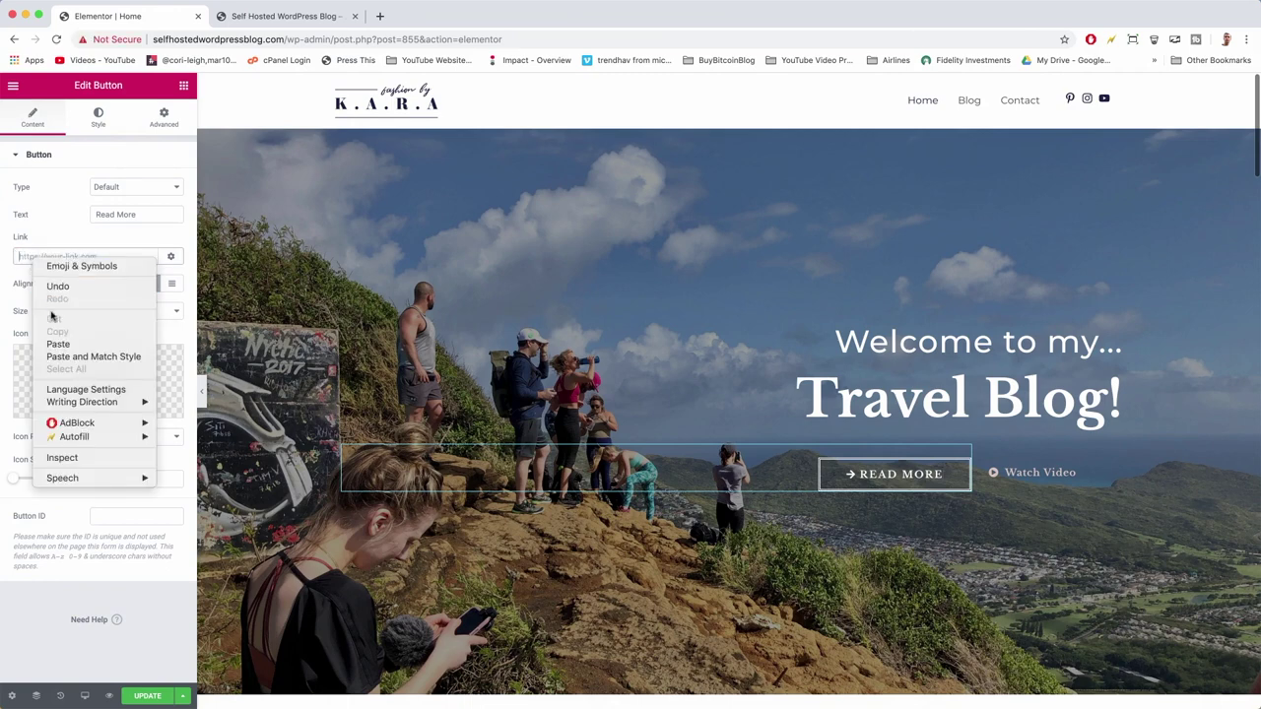
{"action": "left_click", "coordinate": [60, 344]}
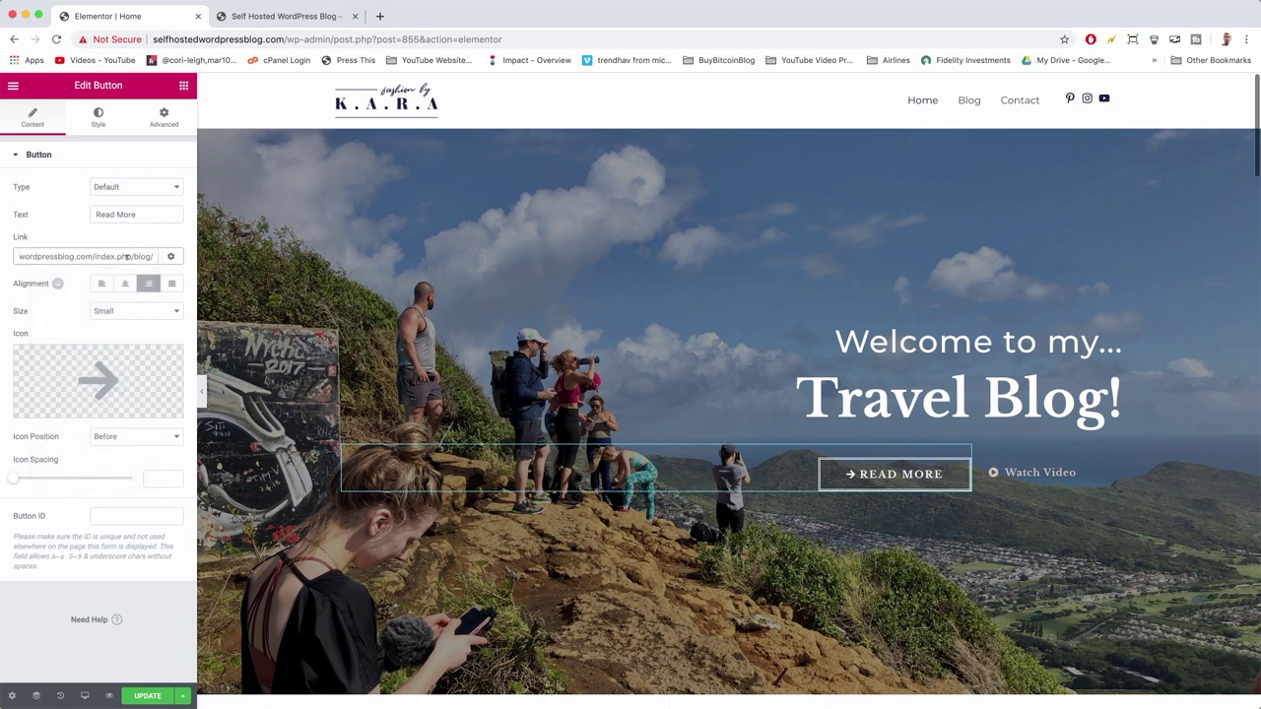
{"action": "left_click_drag", "start_coordinate": [130, 256], "coordinate": [111, 257]}
{"action": "key", "text": "BackSpace"}
{"action": "triple_click", "coordinate": [20, 255]}
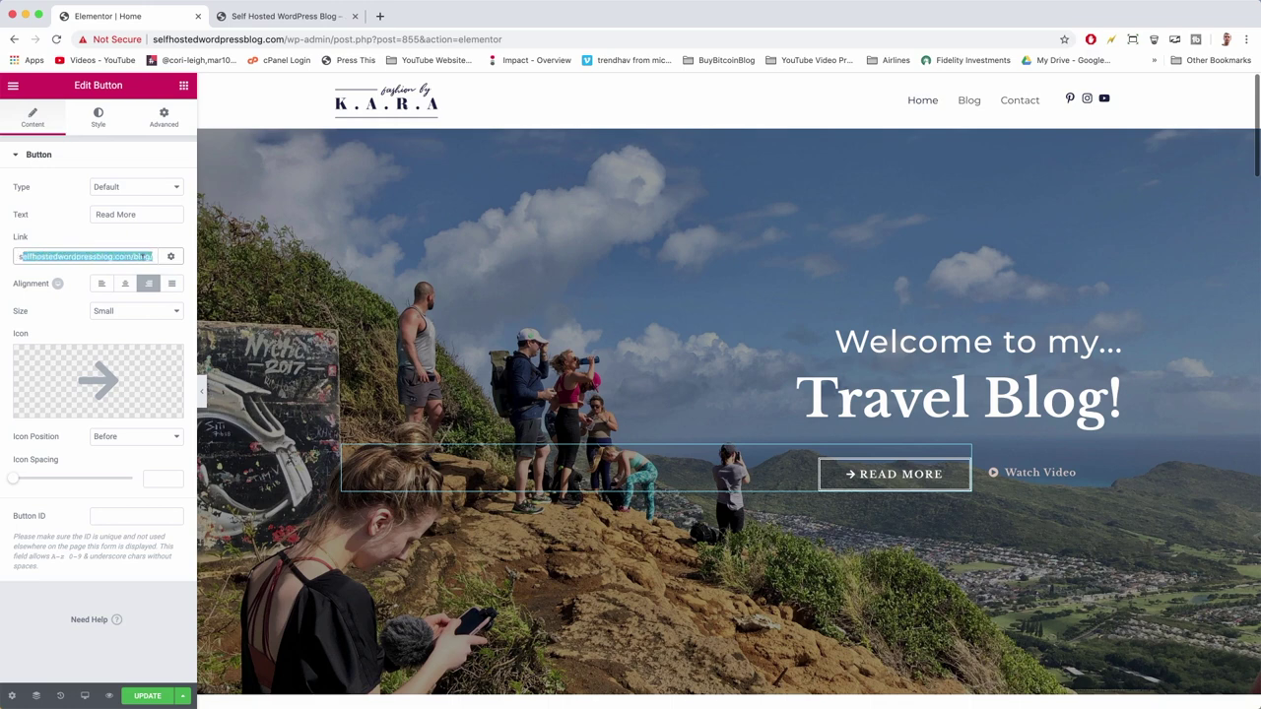
{"action": "left_click", "coordinate": [137, 255]}
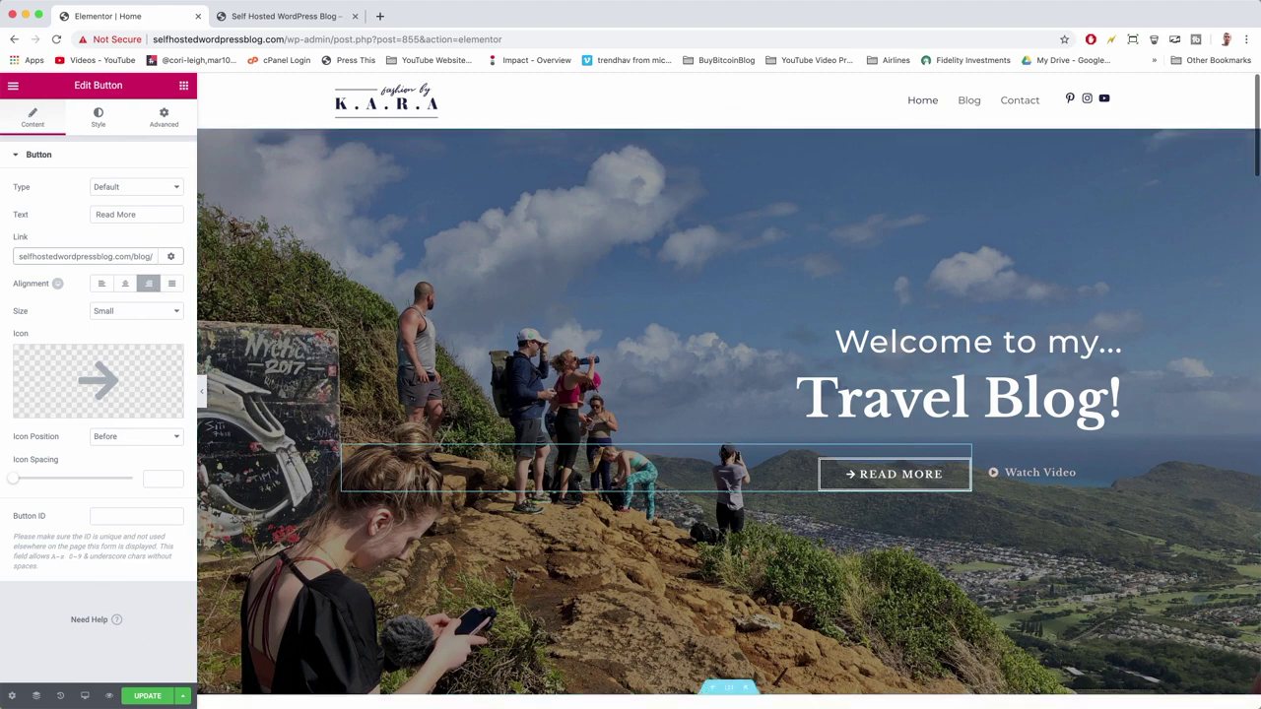
{"action": "left_click", "coordinate": [148, 697]}
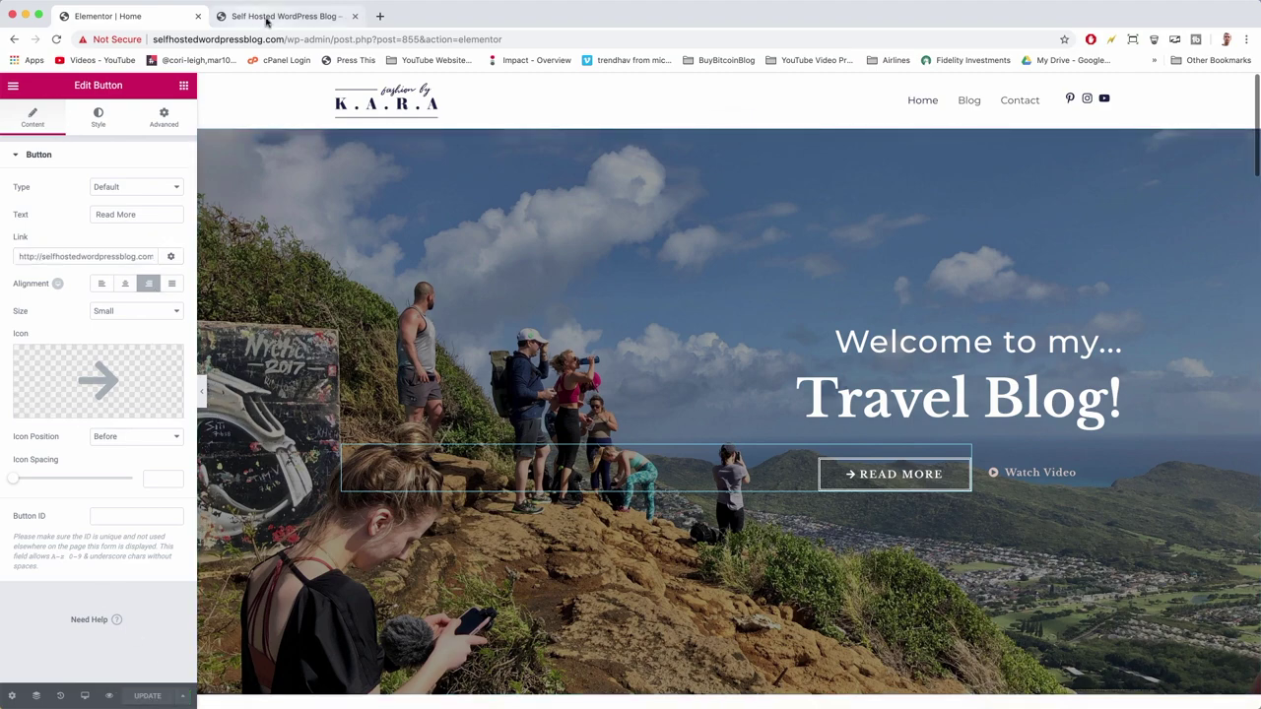
- In the live-site tab, navigate through Contact to the Blog page and check its address
{"action": "left_click", "coordinate": [268, 16]}
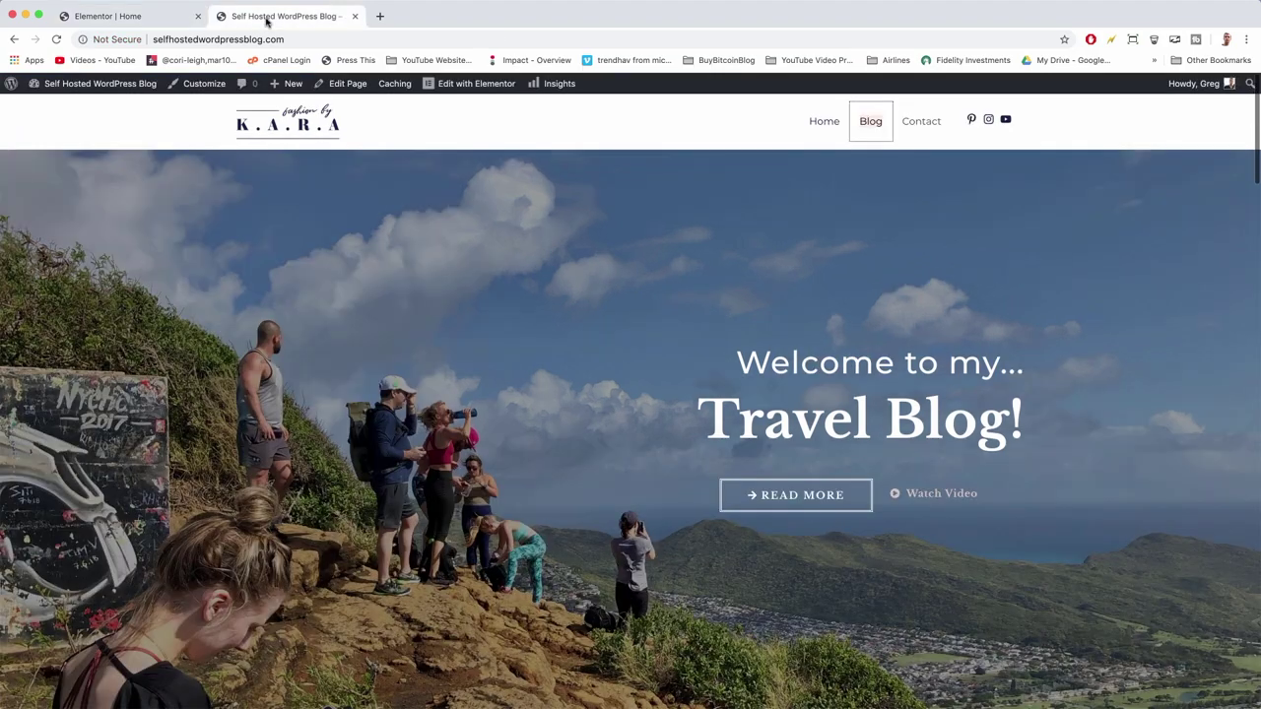
{"action": "left_click", "coordinate": [916, 125]}
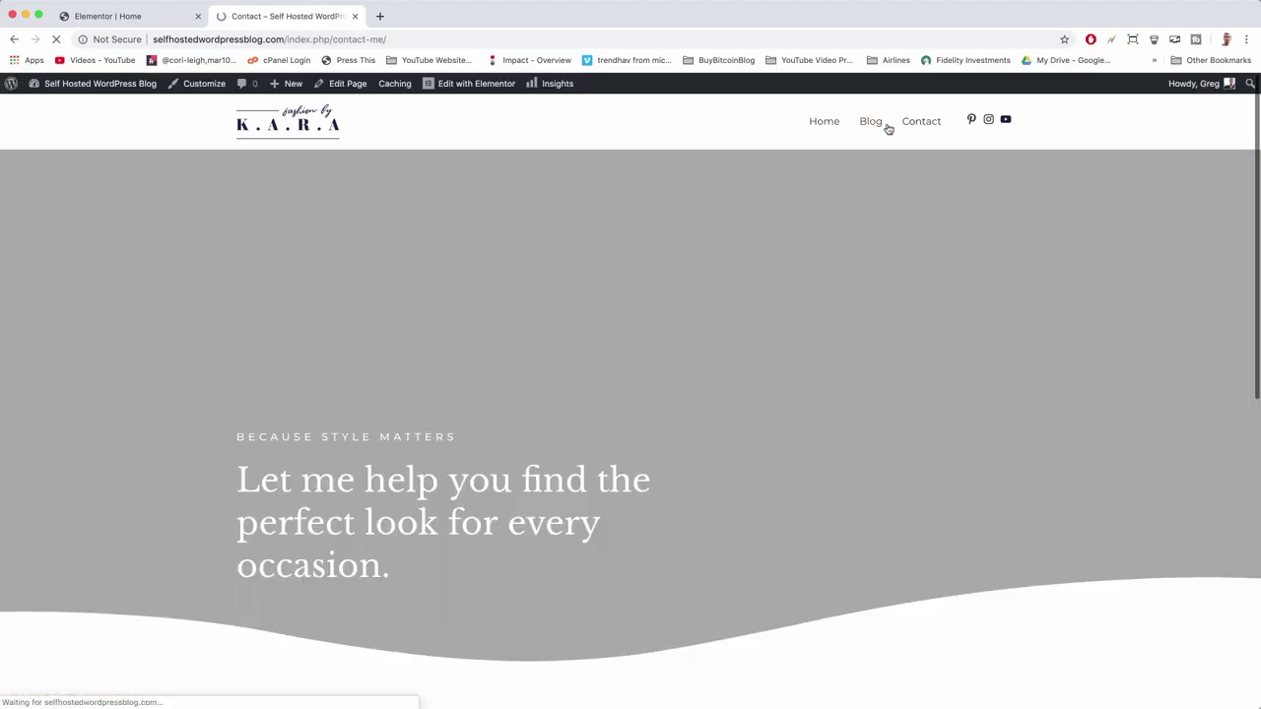
{"action": "left_click", "coordinate": [876, 126]}
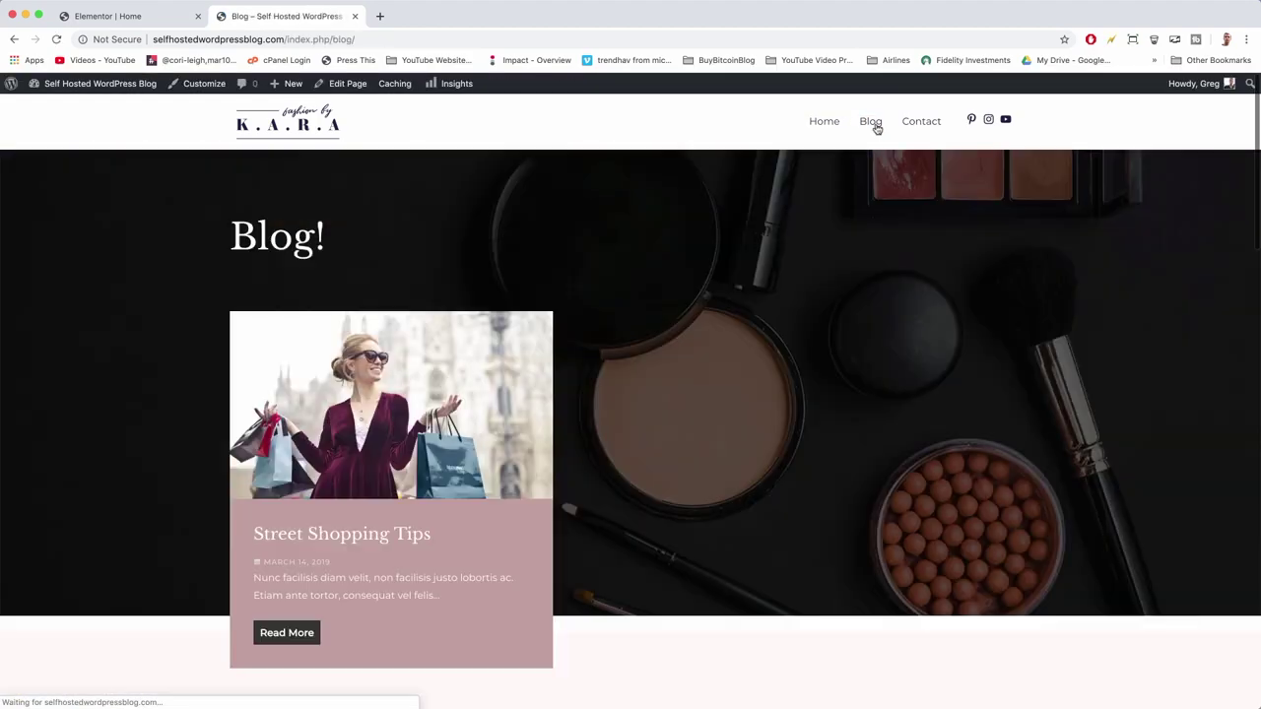
{"action": "mouse_move", "coordinate": [285, 38]}
{"action": "left_mouse_down"}
{"action": "mouse_move", "coordinate": [340, 36]}
{"action": "mouse_move", "coordinate": [285, 36]}
{"action": "left_mouse_up"}
{"action": "left_click", "coordinate": [361, 36]}
{"action": "left_click", "coordinate": [316, 37]}
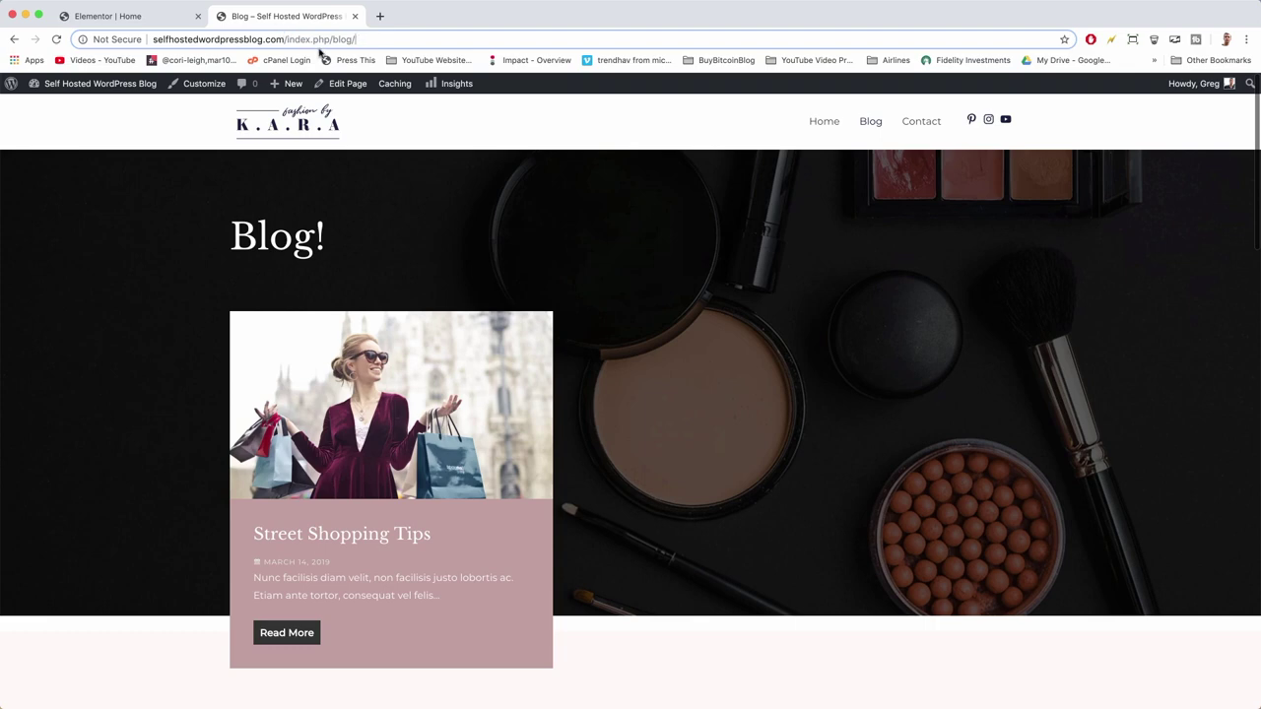
- Under Settings > Permalinks, select the Post name structure and save the changes
{"action": "left_click", "coordinate": [136, 84]}
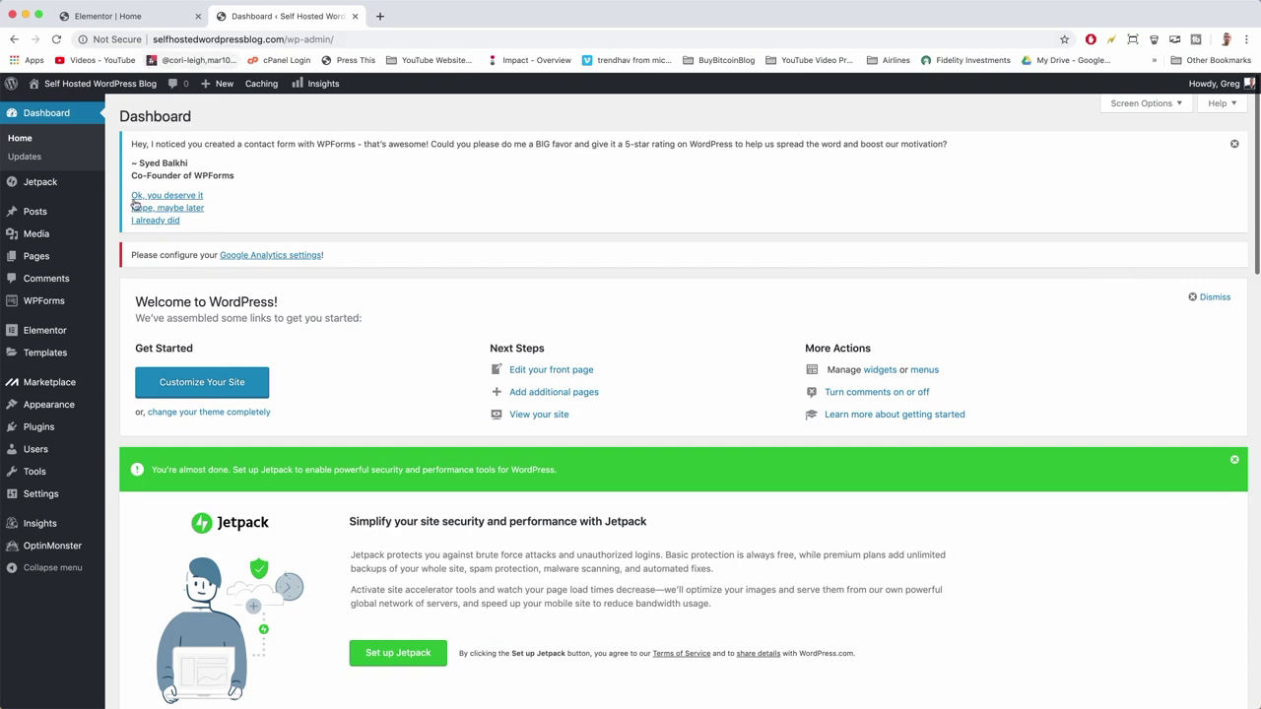
{"action": "mouse_move", "coordinate": [74, 497]}
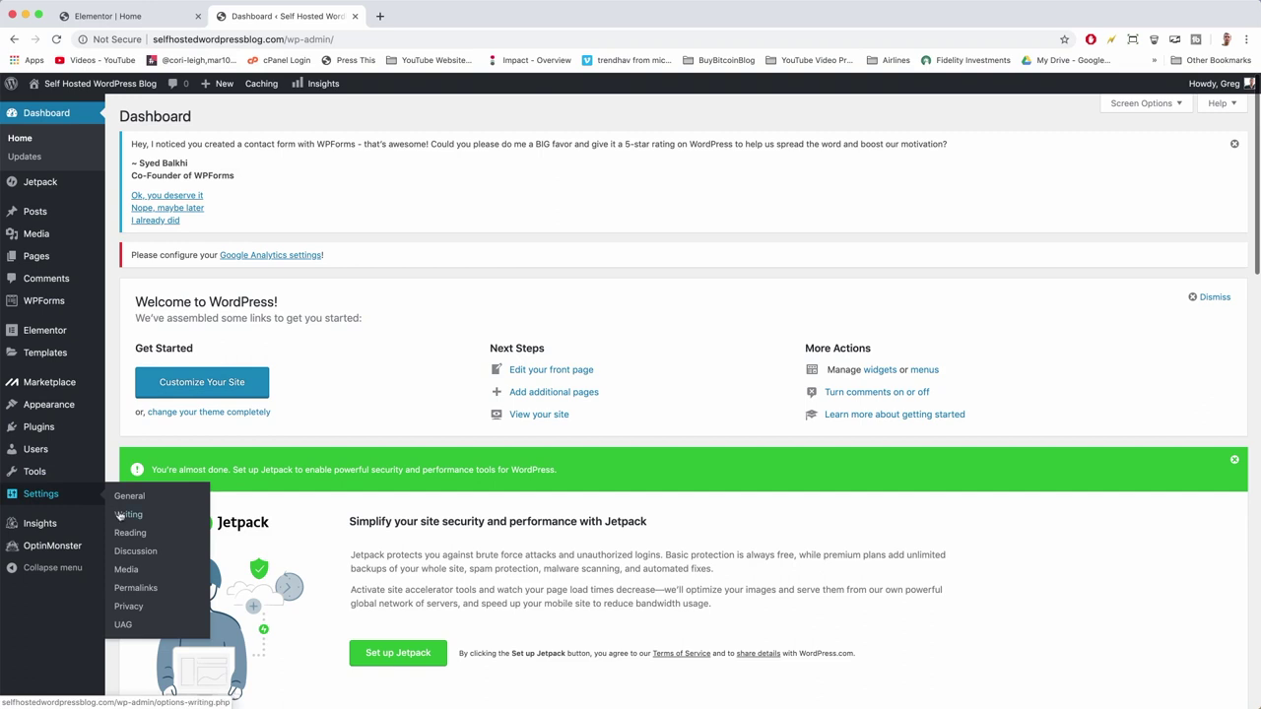
{"action": "left_click", "coordinate": [137, 588]}
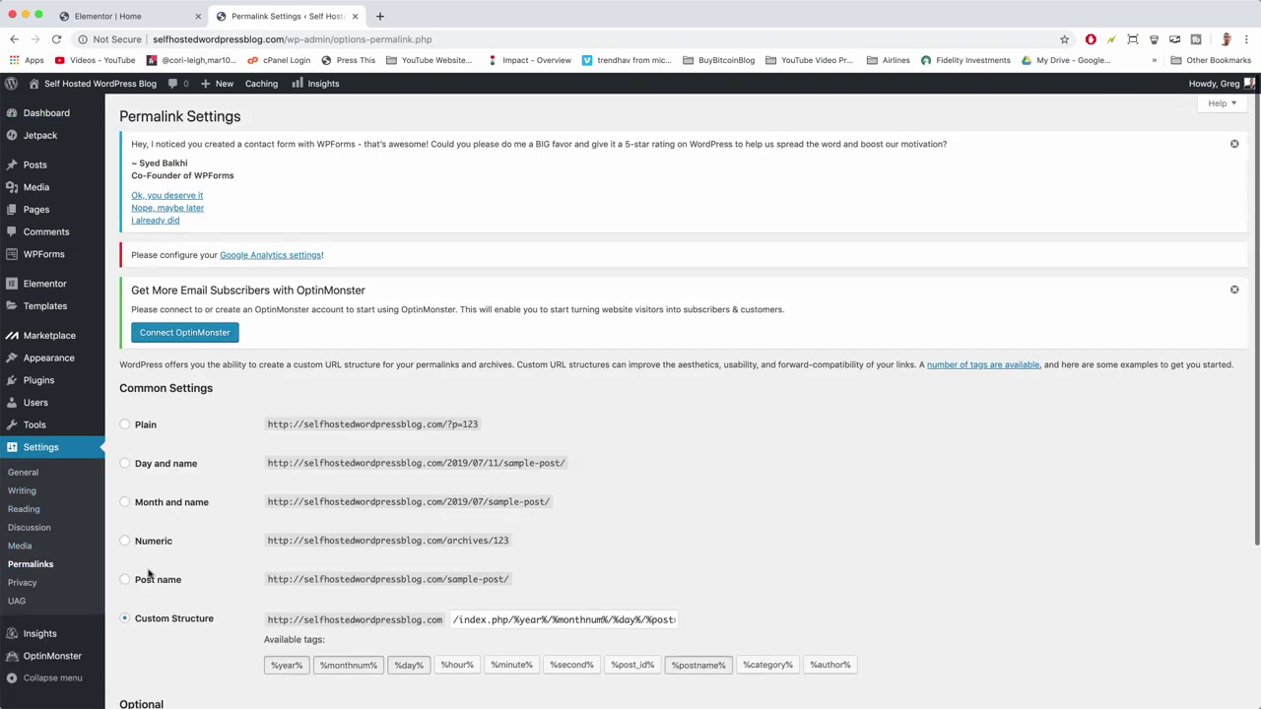
{"action": "left_click", "coordinate": [150, 581]}
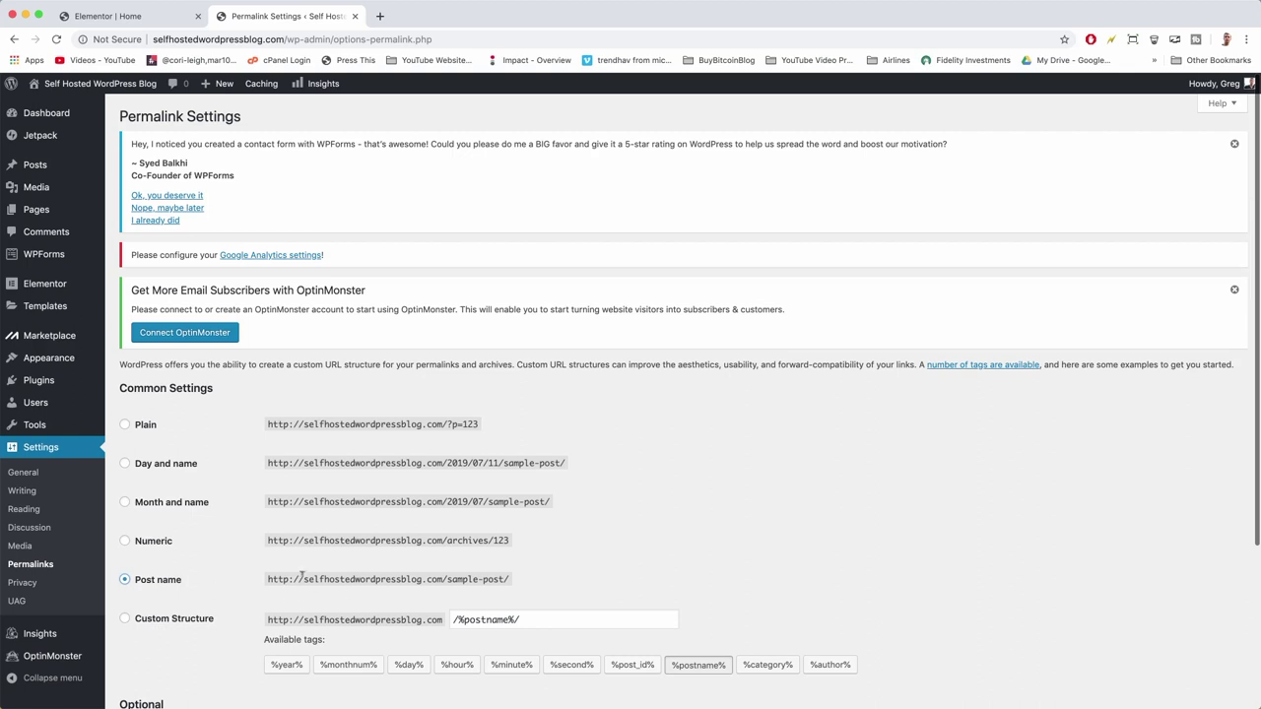
{"action": "left_click_drag", "start_coordinate": [266, 578], "coordinate": [506, 579]}
{"action": "left_click", "coordinate": [384, 567]}
{"action": "left_click", "coordinate": [506, 579]}
{"action": "scroll", "coordinate": [394, 591], "scroll_direction": "down", "scroll_amount": 3}
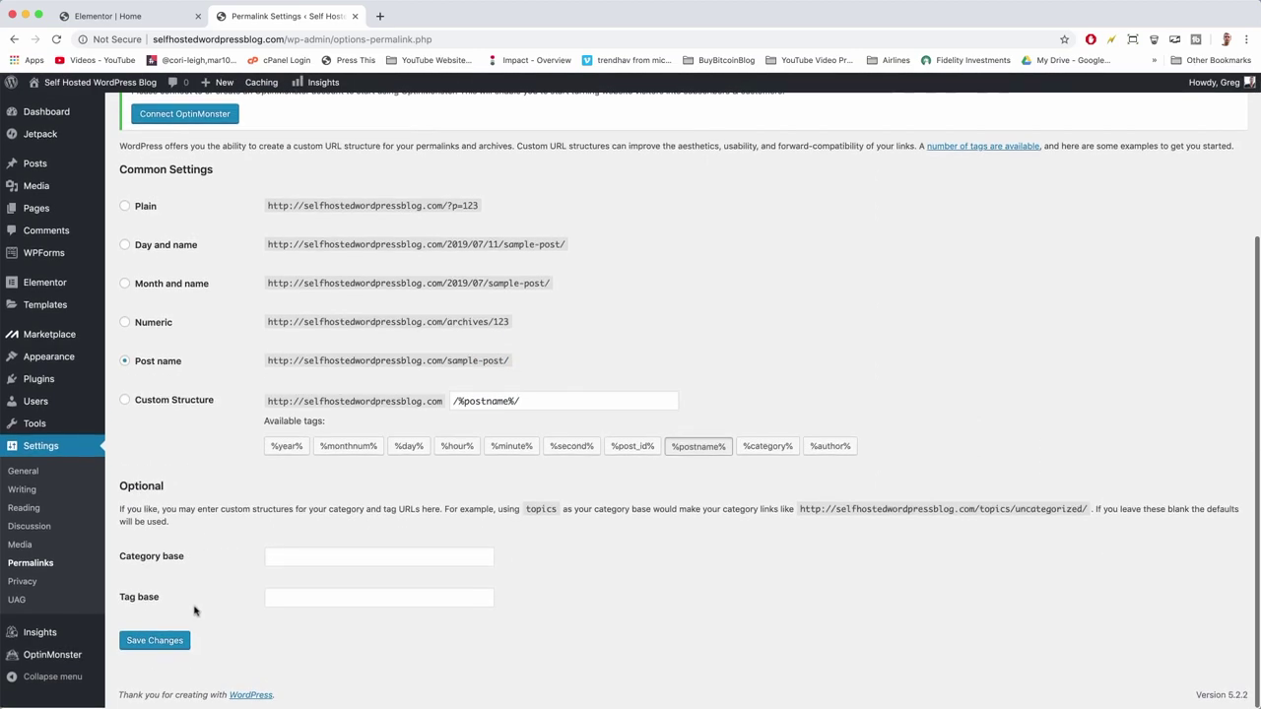
{"action": "left_click", "coordinate": [176, 641]}
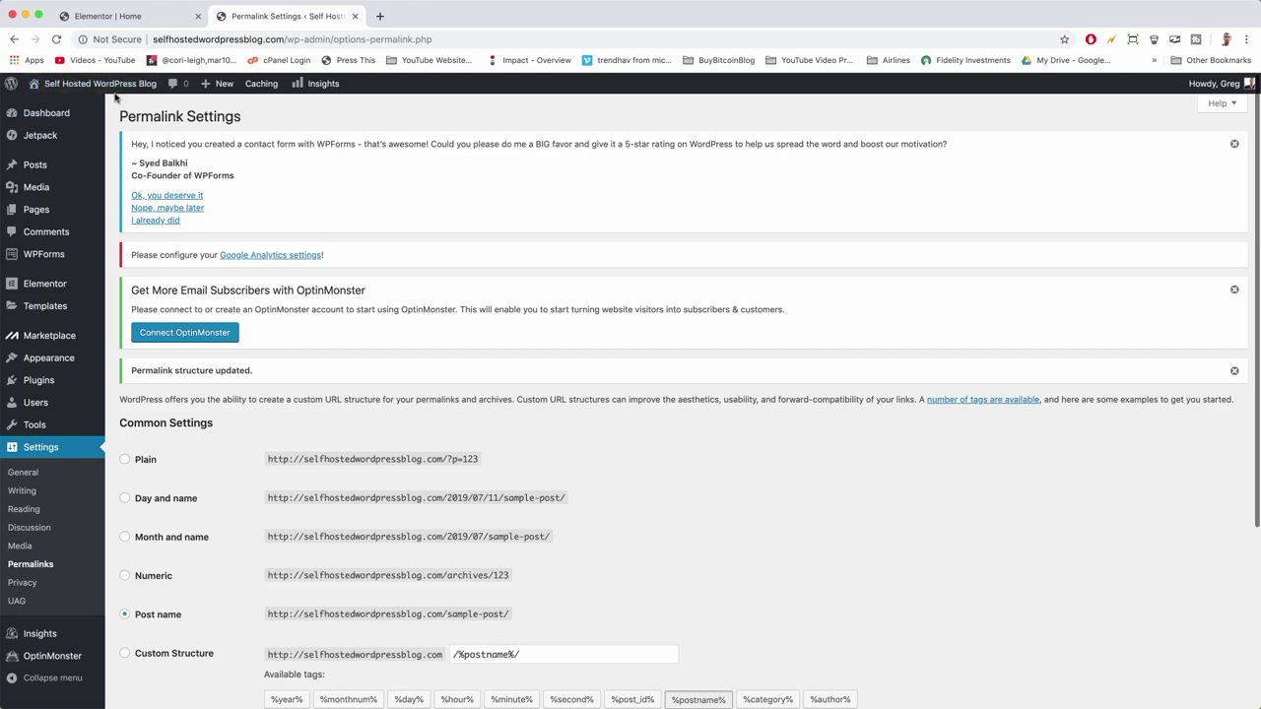
{"action": "left_click", "coordinate": [122, 99]}
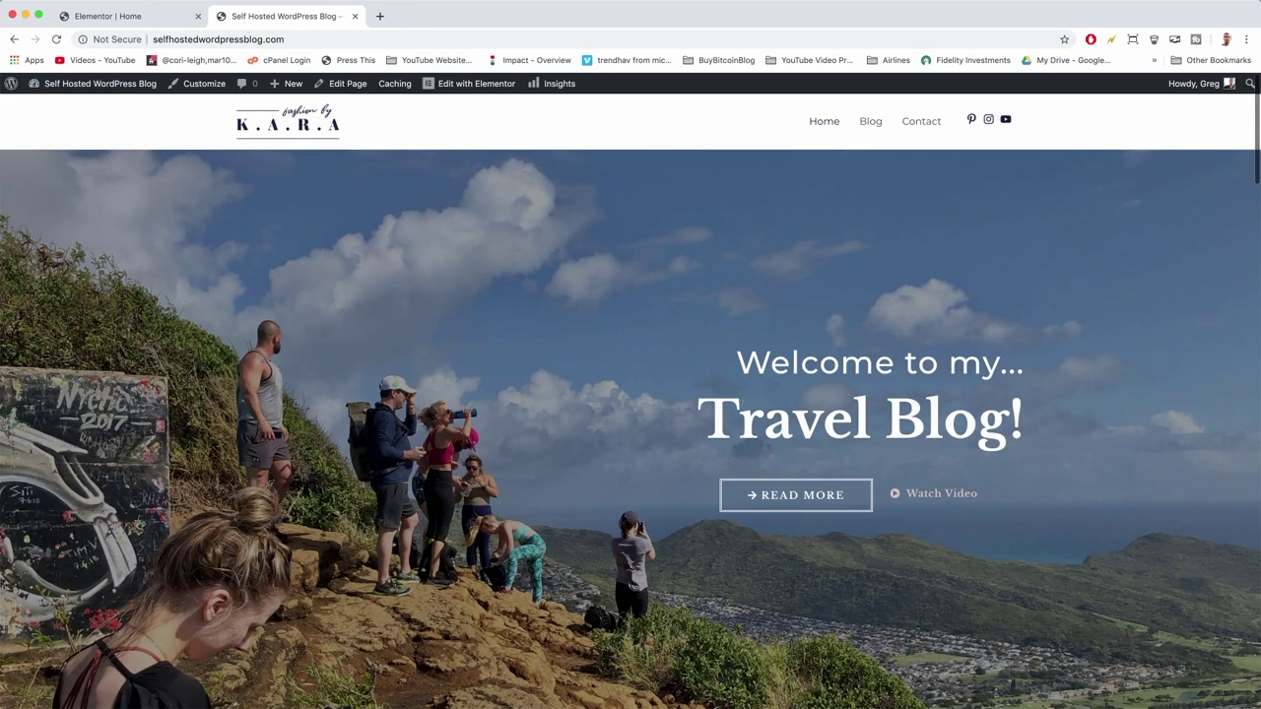
- Confirm READ MORE opens the blog page and Watch Video plays the YouTube video, then return to the Dashboard
{"action": "left_click", "coordinate": [783, 497]}
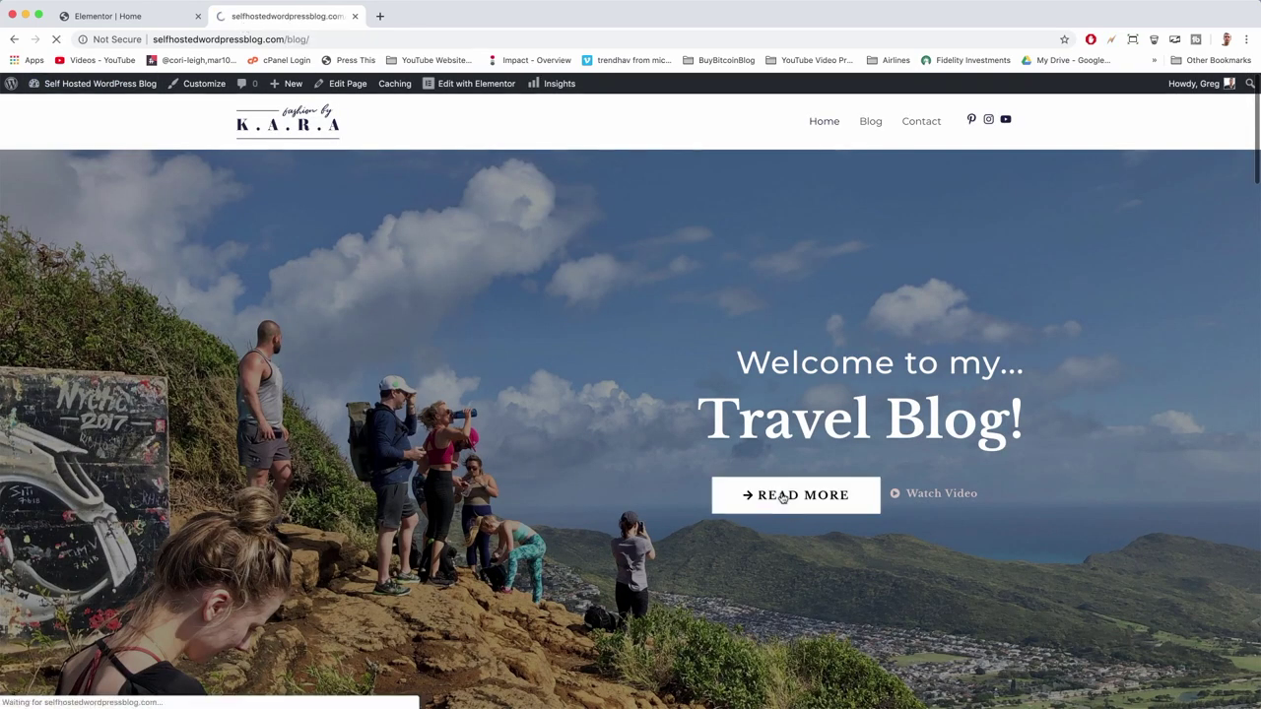
{"action": "scroll", "coordinate": [782, 499], "scroll_direction": "down", "scroll_amount": 15}
{"action": "scroll", "coordinate": [782, 498], "scroll_direction": "up", "scroll_amount": 10}
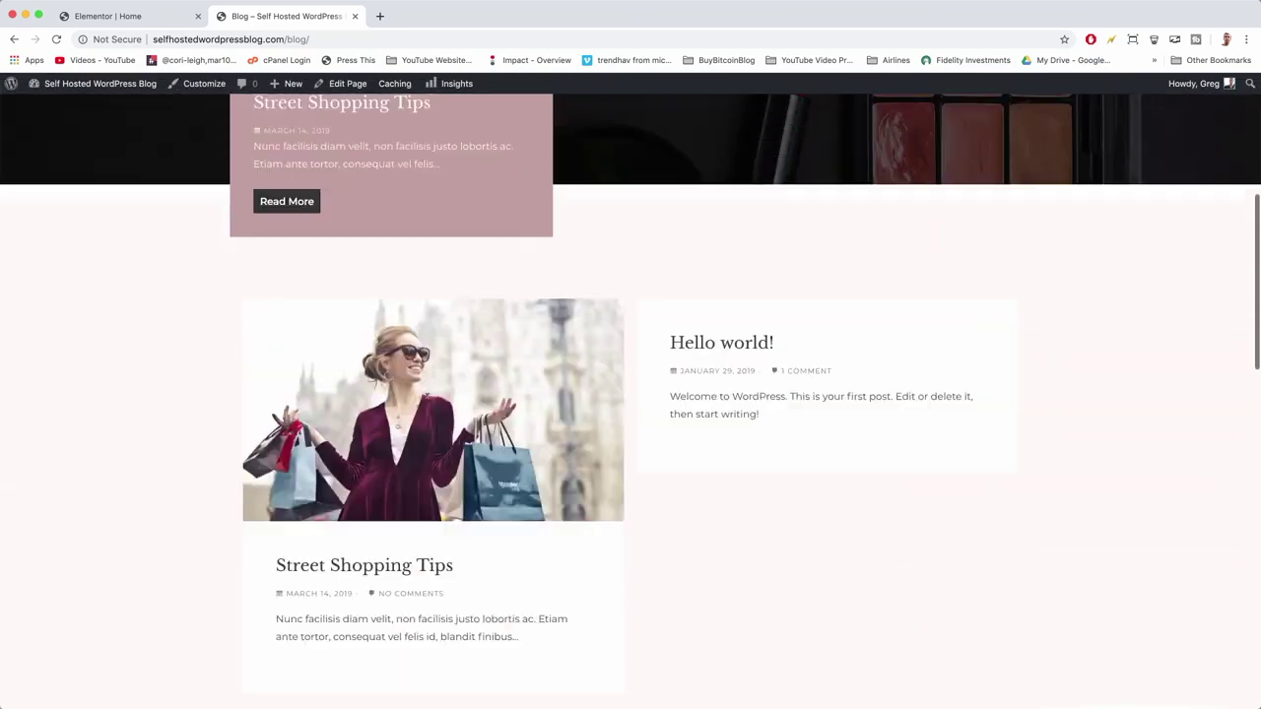
{"action": "scroll", "coordinate": [422, 301], "scroll_direction": "up", "scroll_amount": 5}
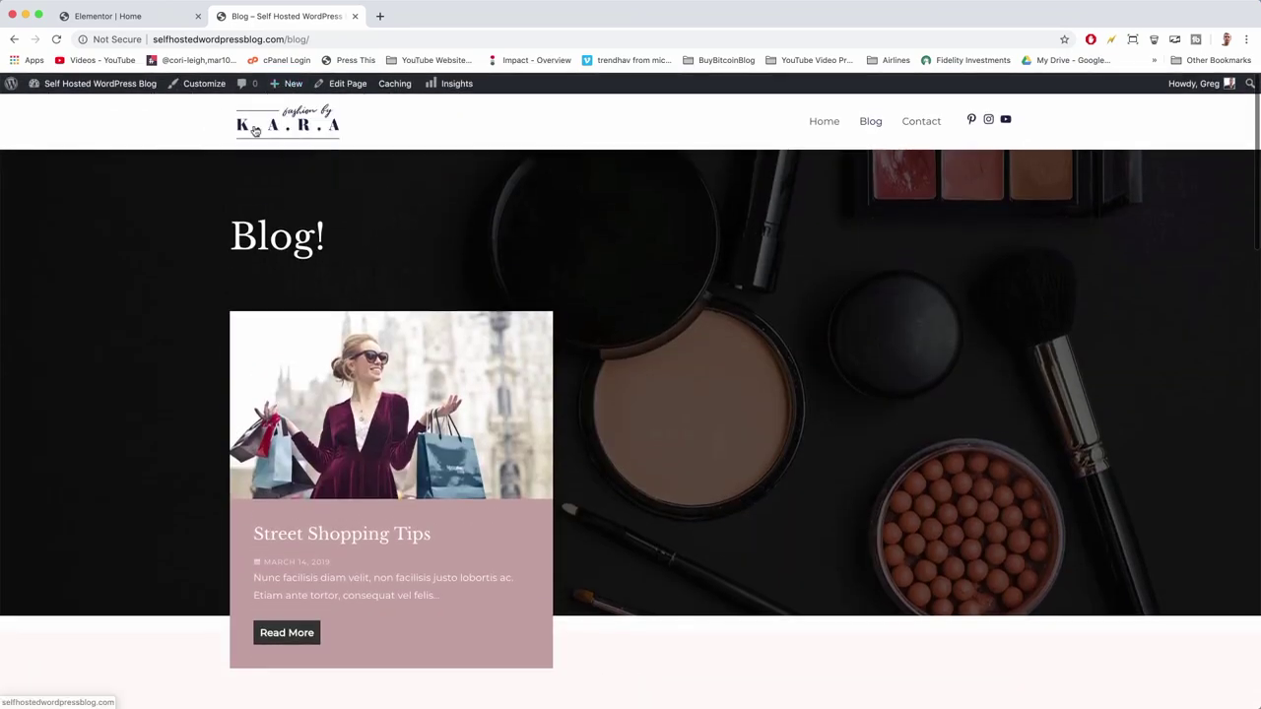
{"action": "left_click", "coordinate": [256, 131]}
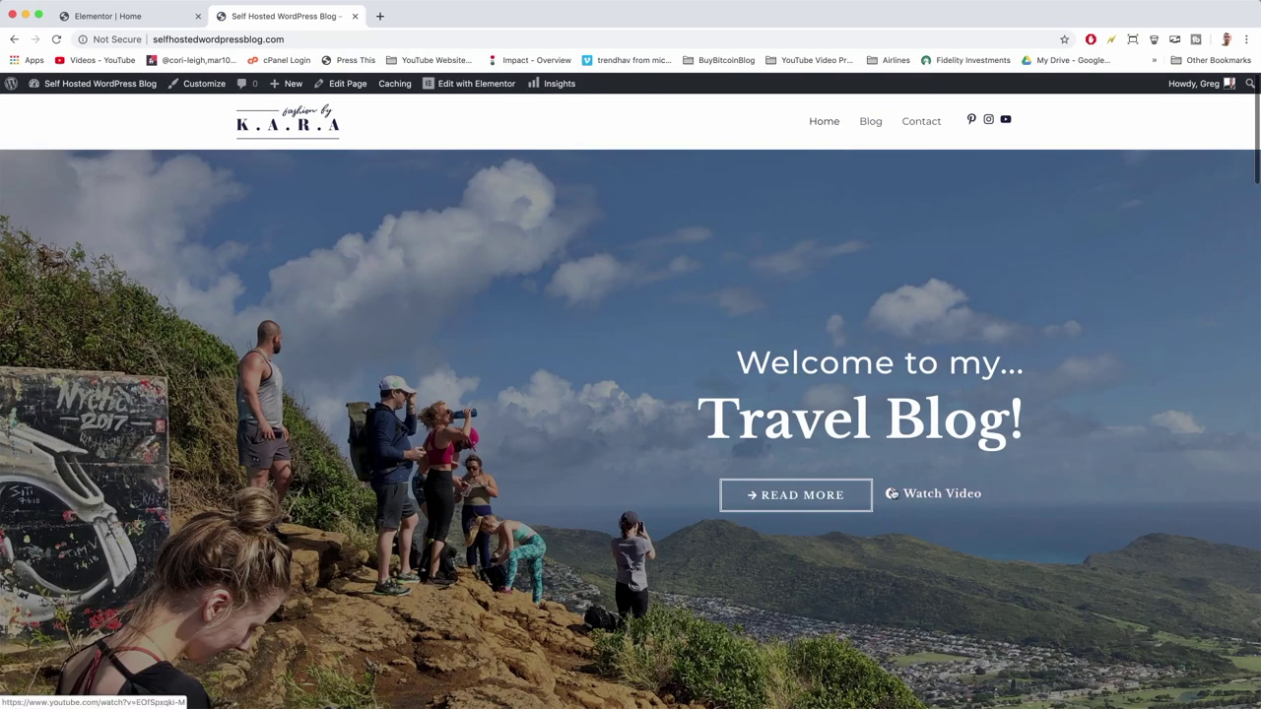
{"action": "left_click", "coordinate": [892, 494]}
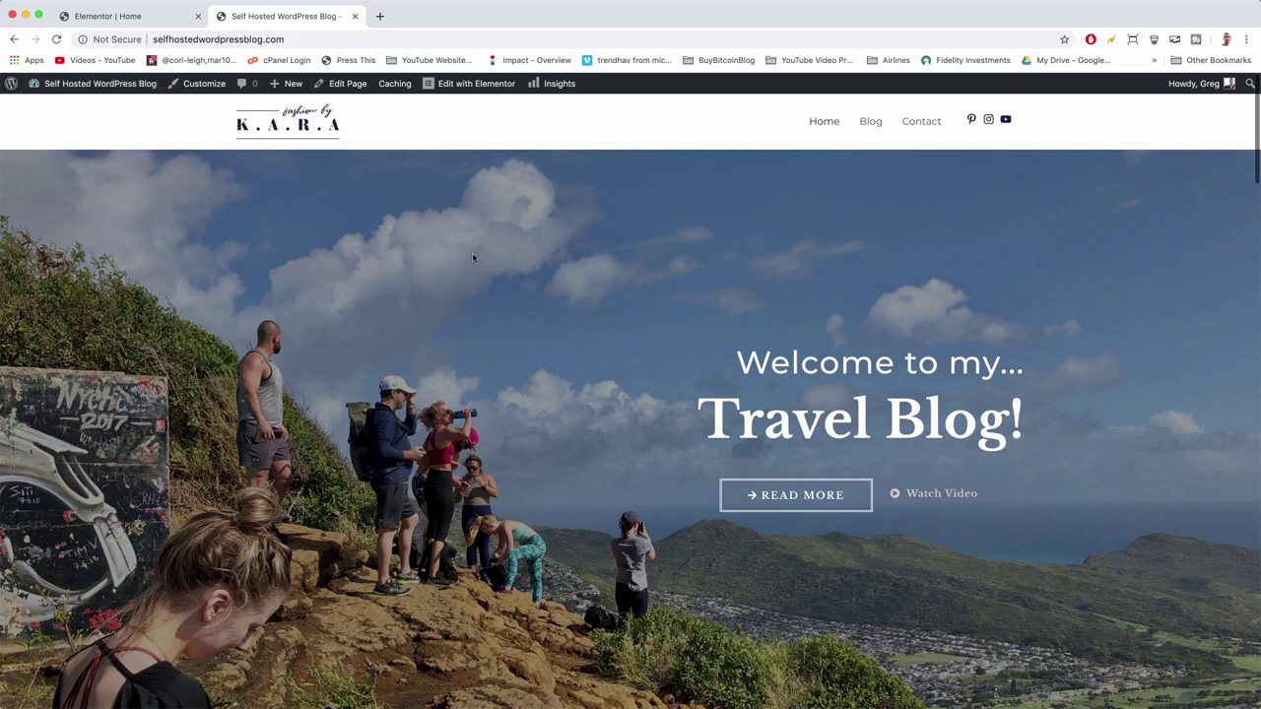
{"action": "left_click", "coordinate": [128, 84]}
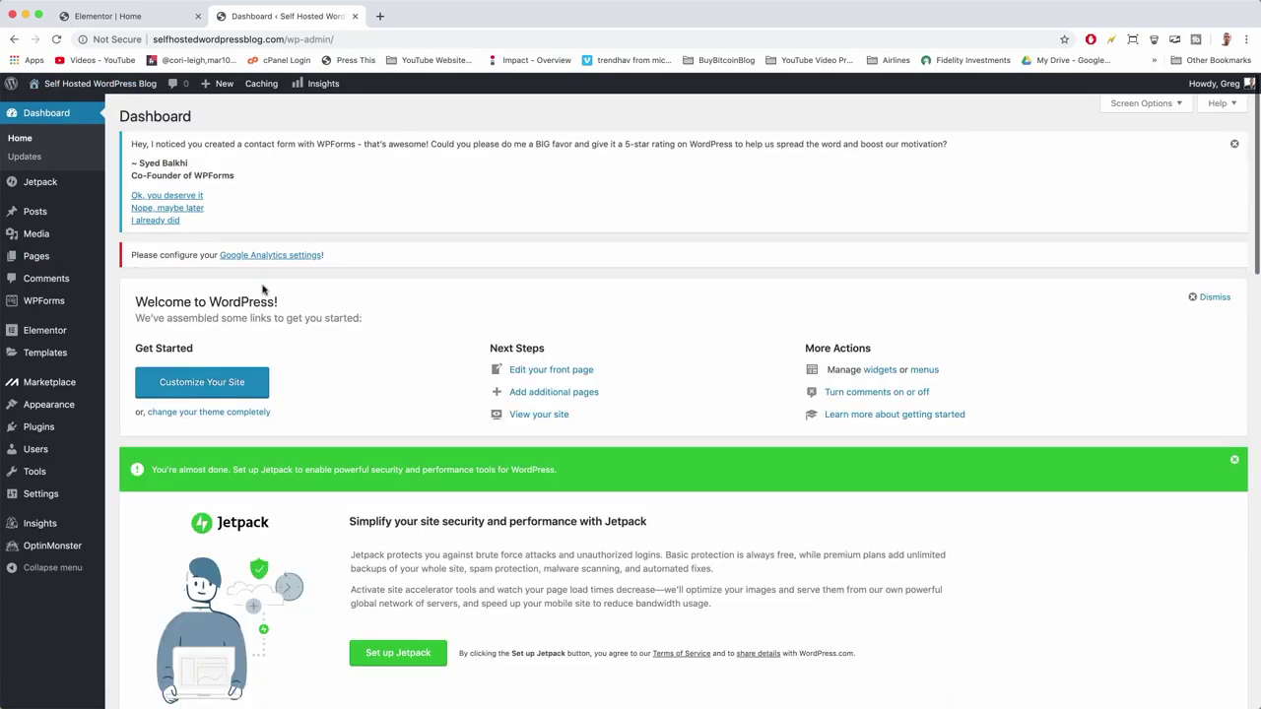
- Open Installed Plugins and scroll through the list, starting with Akismet Anti-Spam
{"action": "left_click", "coordinate": [59, 431]}
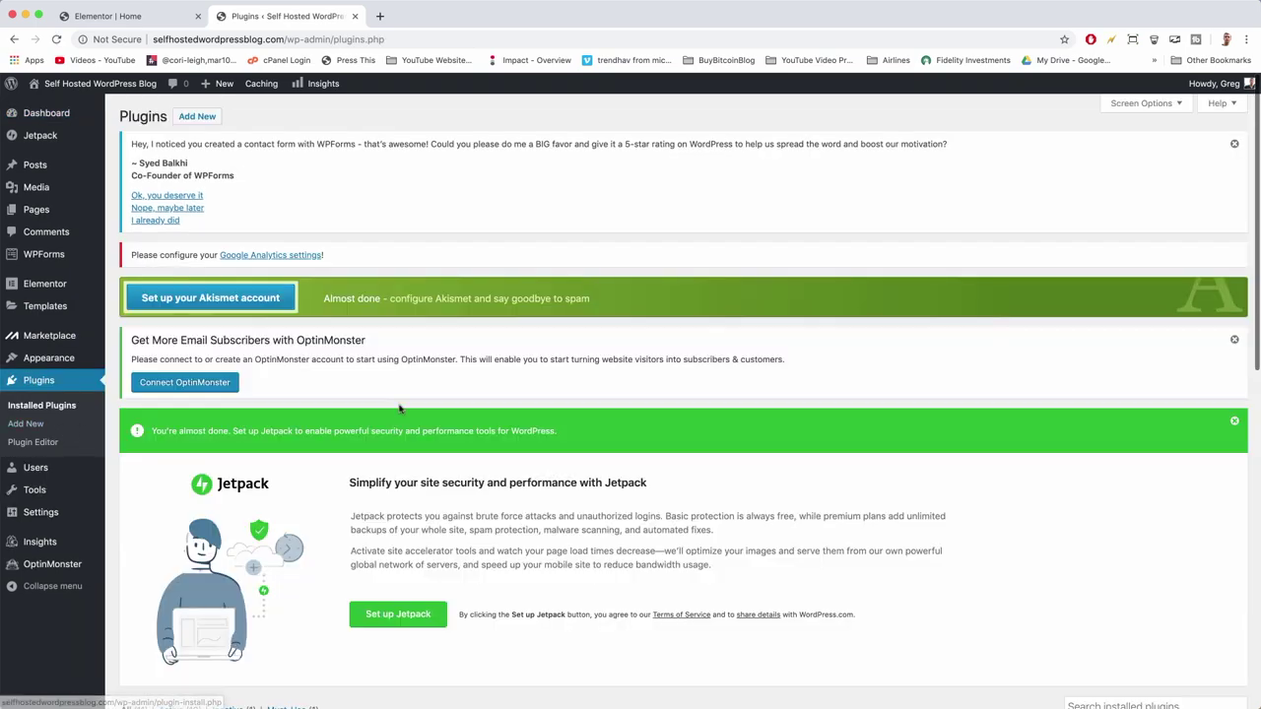
{"action": "scroll", "coordinate": [434, 442], "scroll_direction": "down", "scroll_amount": 2}
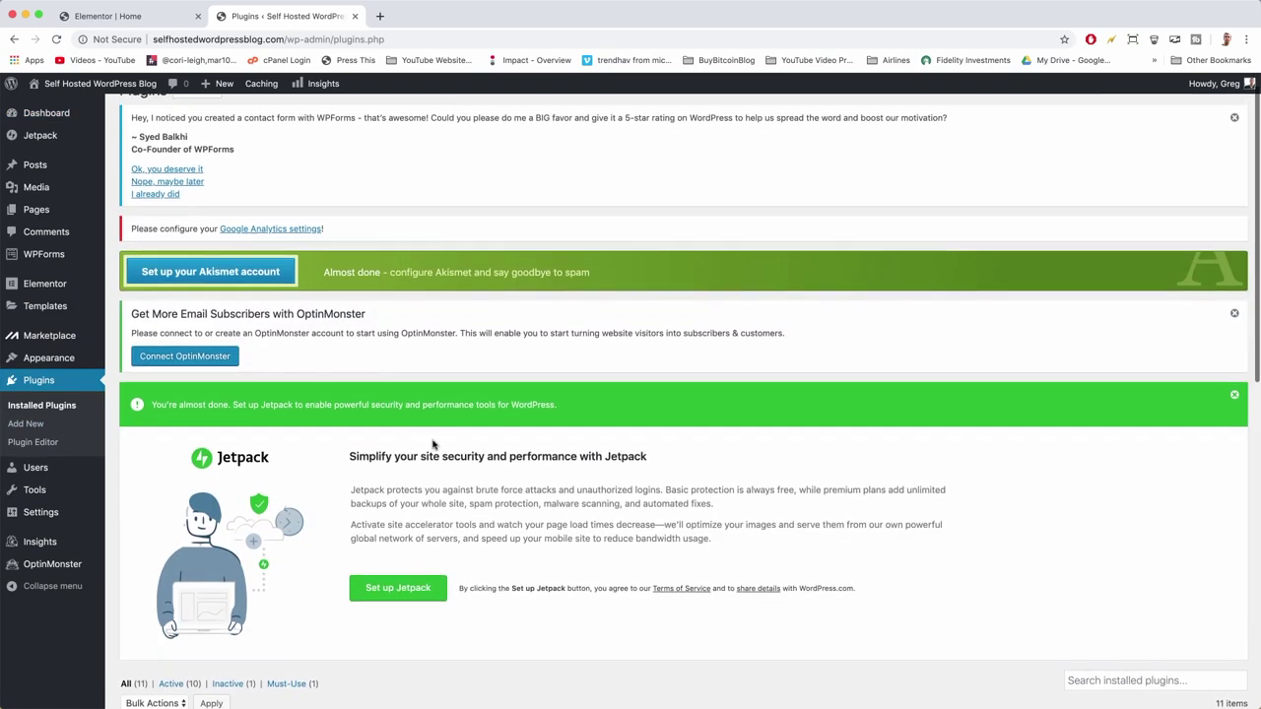
{"action": "scroll", "coordinate": [442, 476], "scroll_direction": "up", "scroll_amount": 2}
{"action": "scroll", "coordinate": [442, 477], "scroll_direction": "down", "scroll_amount": 7}
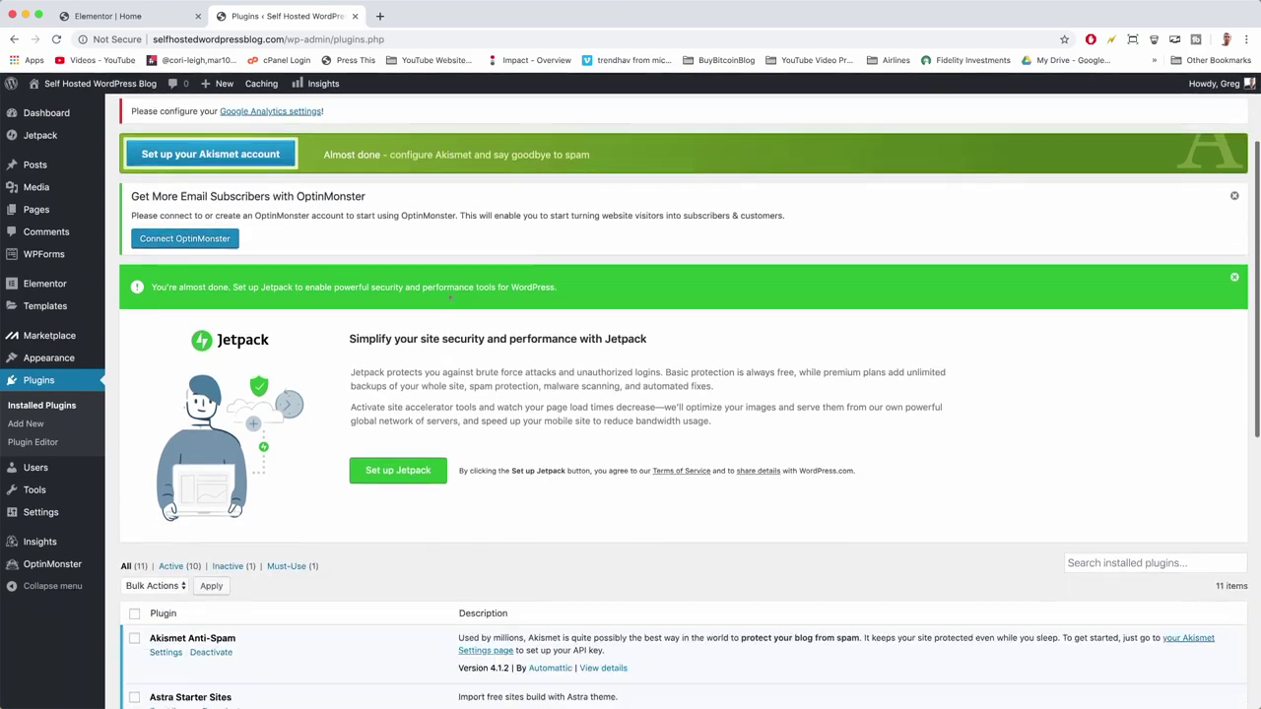
{"action": "scroll", "coordinate": [450, 298], "scroll_direction": "down", "scroll_amount": 3}
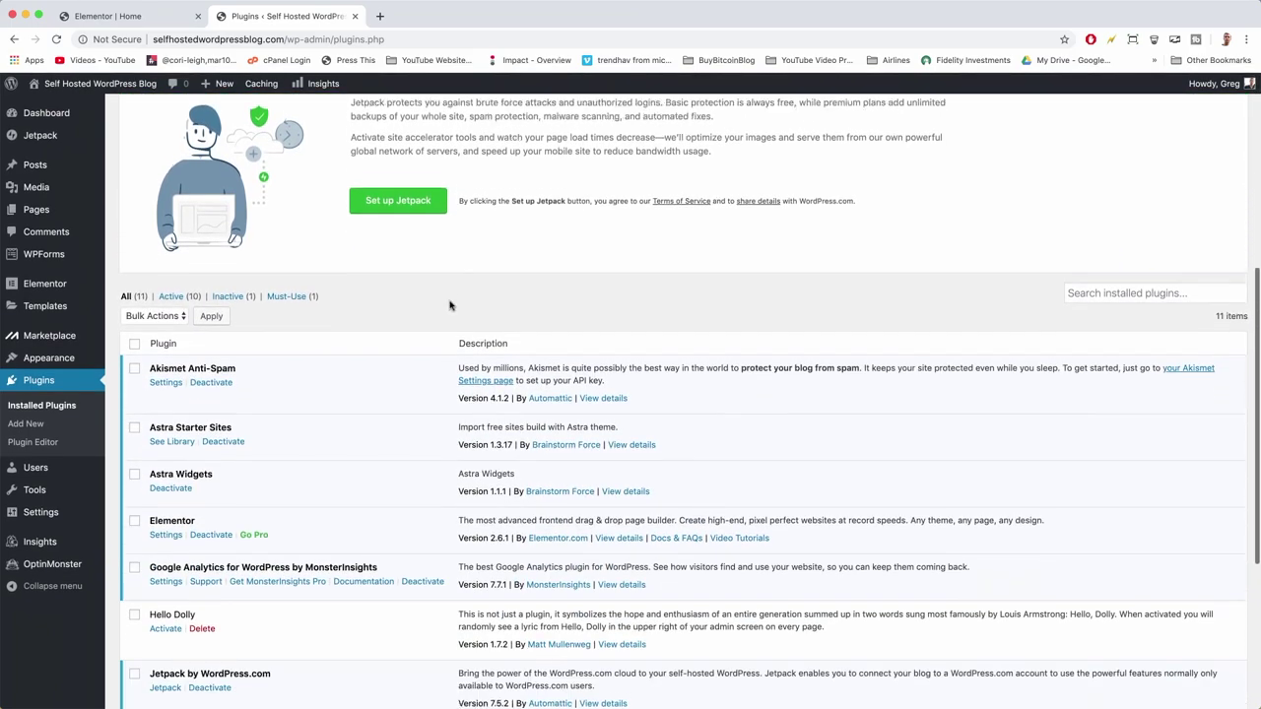
{"action": "scroll", "coordinate": [449, 305], "scroll_direction": "down", "scroll_amount": 2}
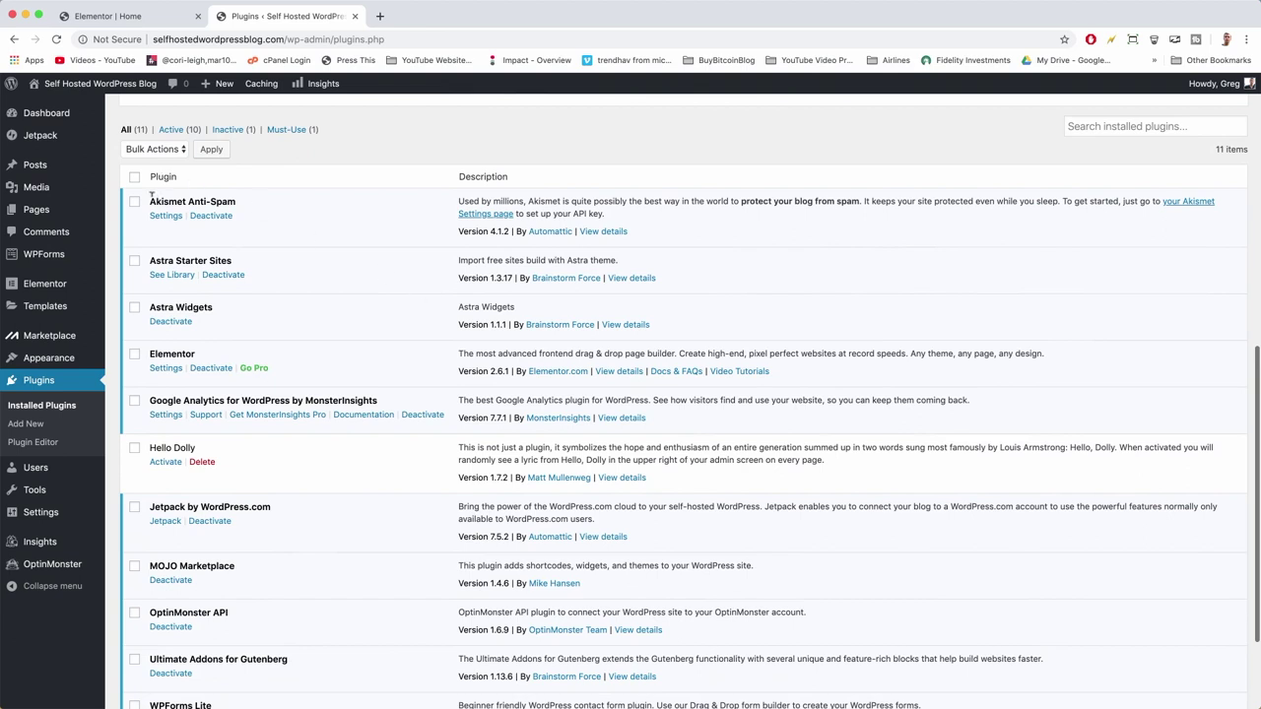
{"action": "left_click_drag", "start_coordinate": [151, 198], "coordinate": [236, 205]}
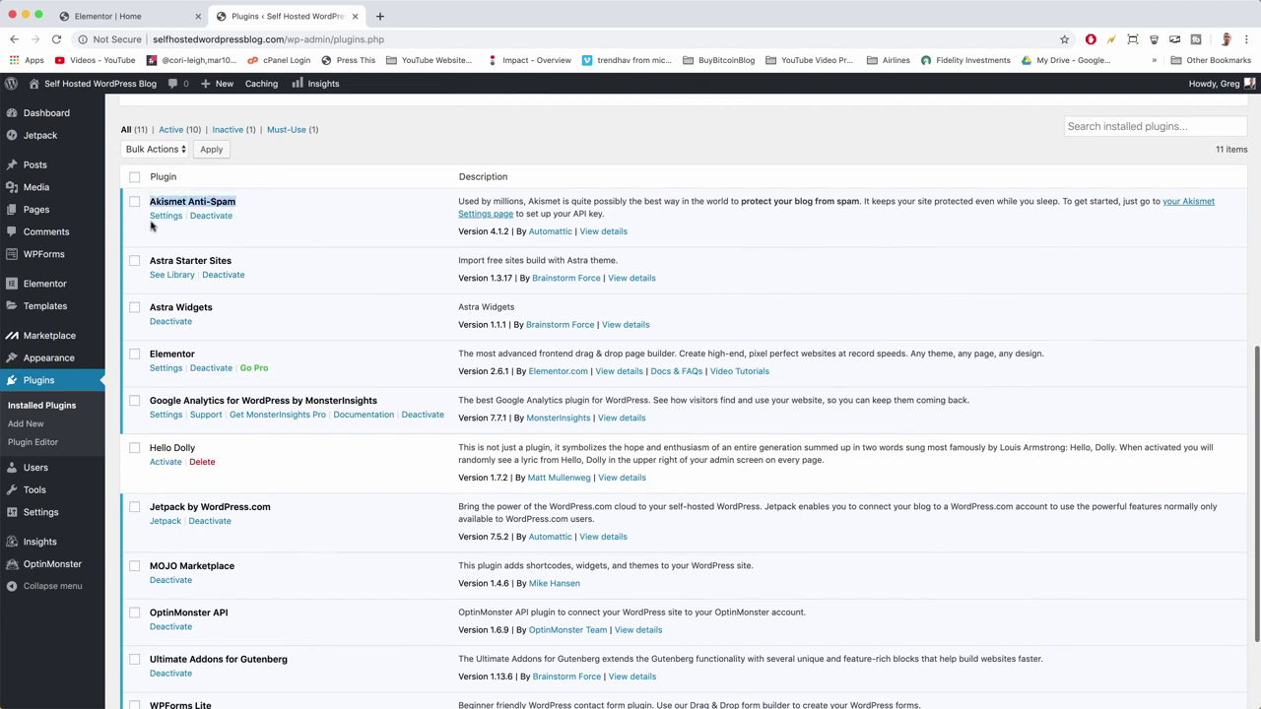
{"action": "left_click", "coordinate": [395, 250]}
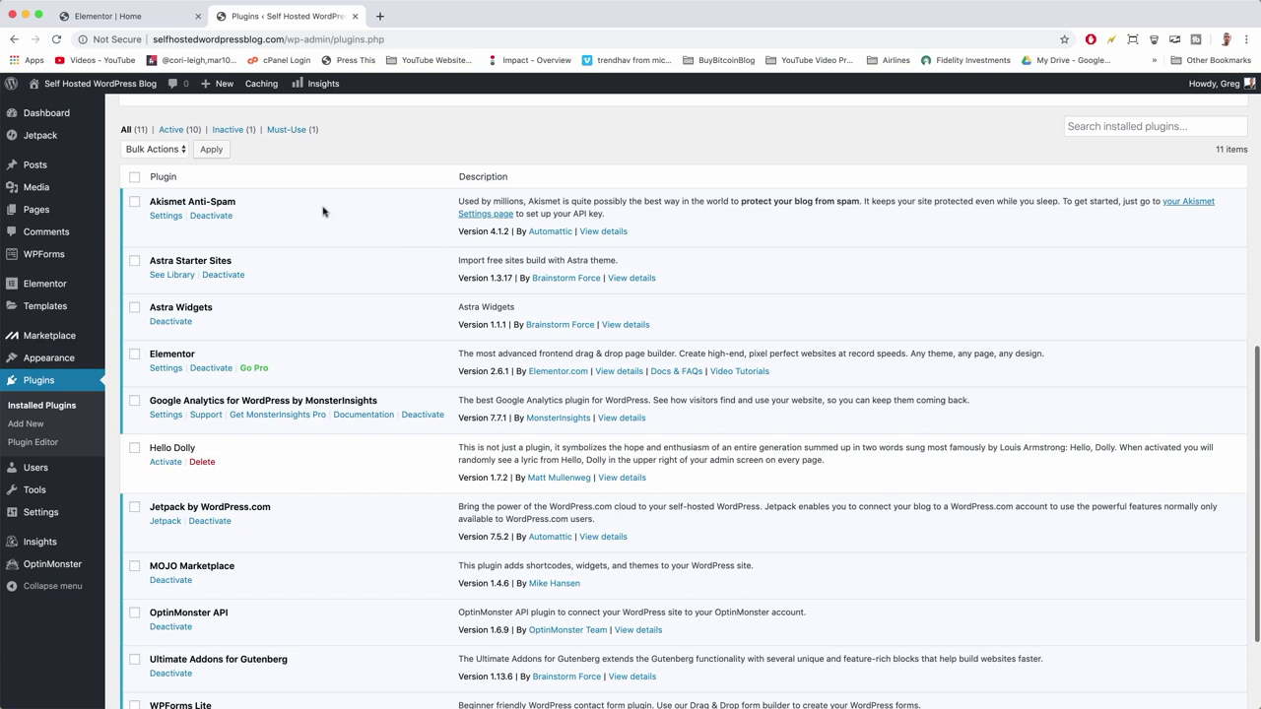
{"action": "scroll", "coordinate": [324, 208], "scroll_direction": "down", "scroll_amount": 3}
{"action": "scroll", "coordinate": [281, 214], "scroll_direction": "up", "scroll_amount": 2}
{"action": "scroll", "coordinate": [281, 215], "scroll_direction": "up", "scroll_amount": 3}
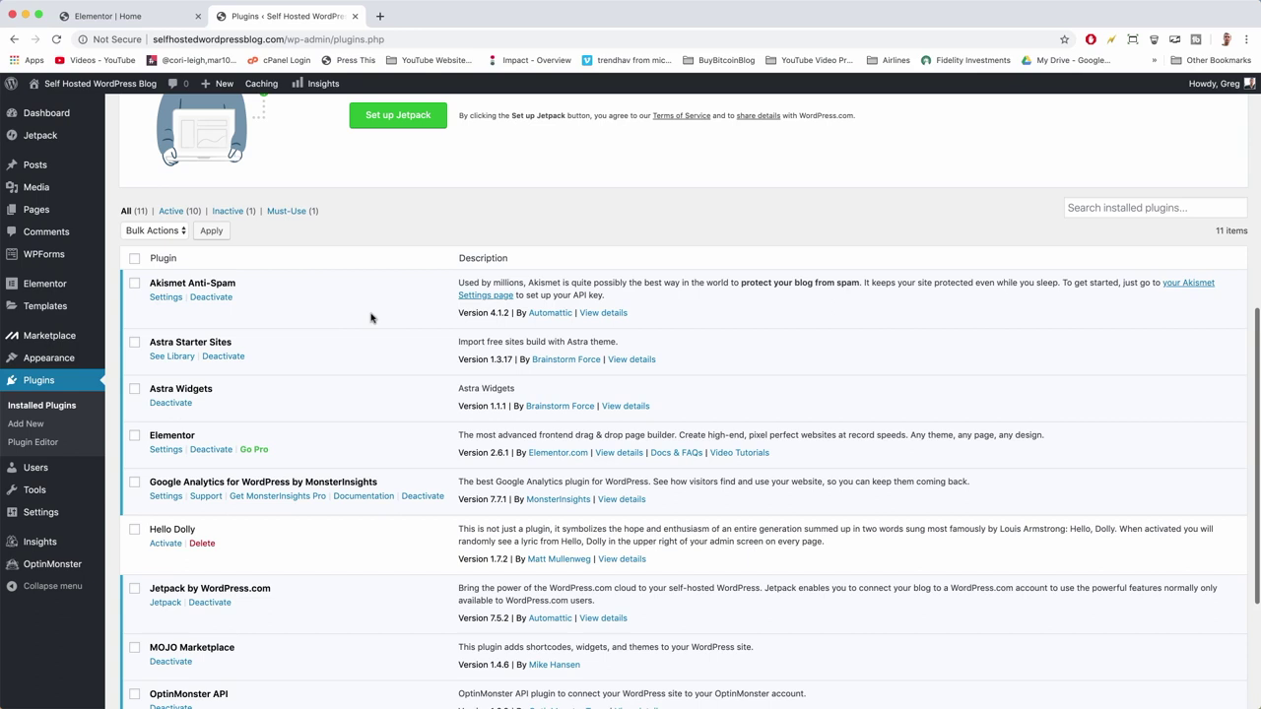
{"action": "scroll", "coordinate": [368, 369], "scroll_direction": "down", "scroll_amount": 5}
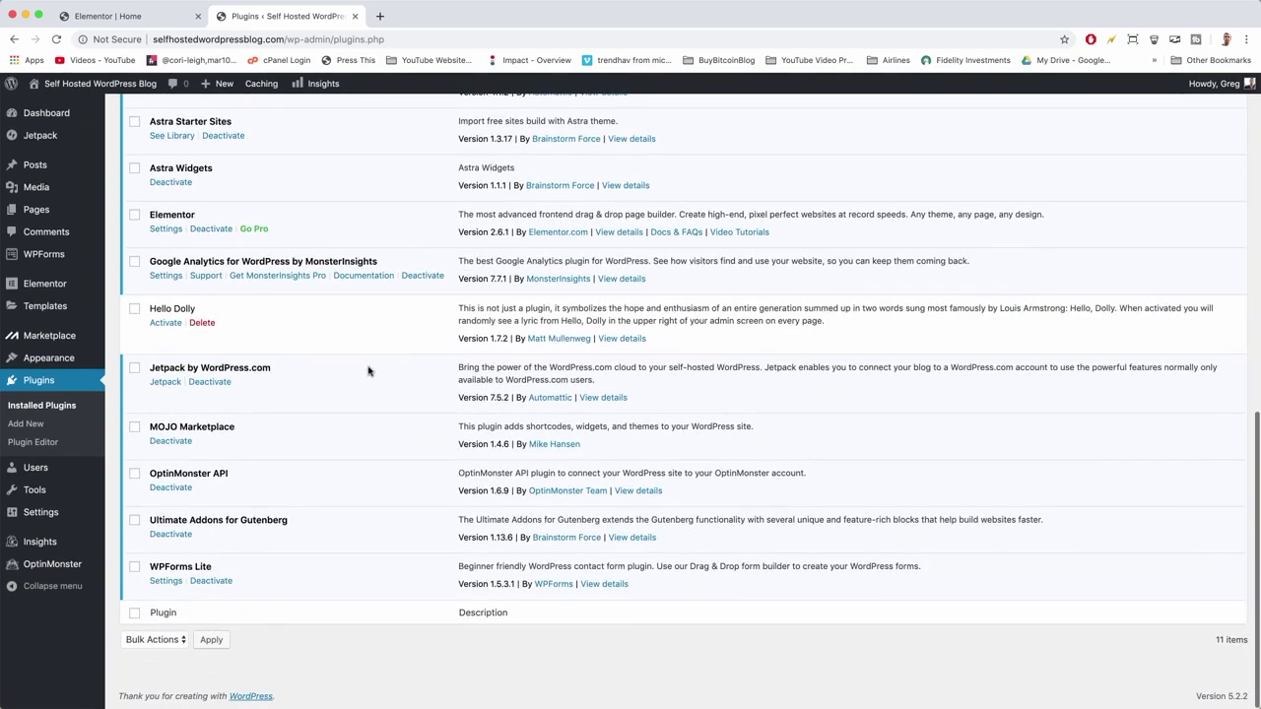
{"action": "scroll", "coordinate": [367, 369], "scroll_direction": "up", "scroll_amount": 3}
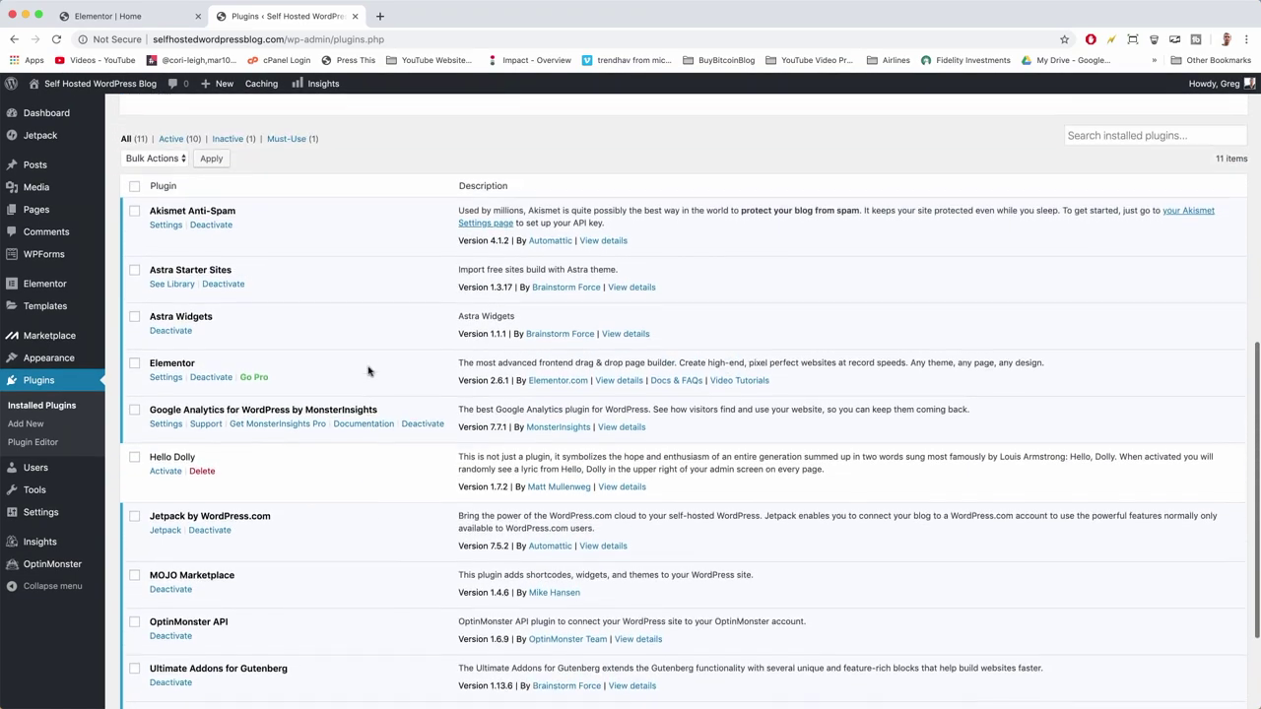
{"action": "scroll", "coordinate": [367, 369], "scroll_direction": "up", "scroll_amount": 10}
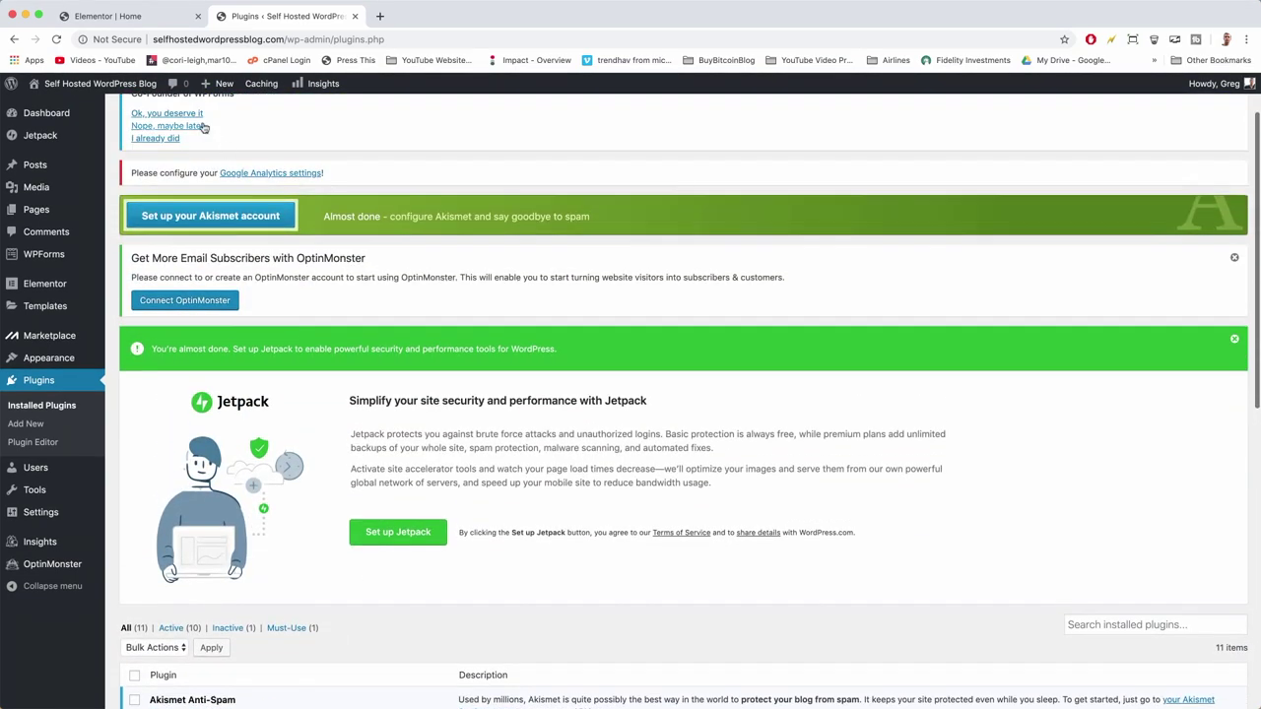
{"action": "scroll", "coordinate": [203, 127], "scroll_direction": "up", "scroll_amount": 2}
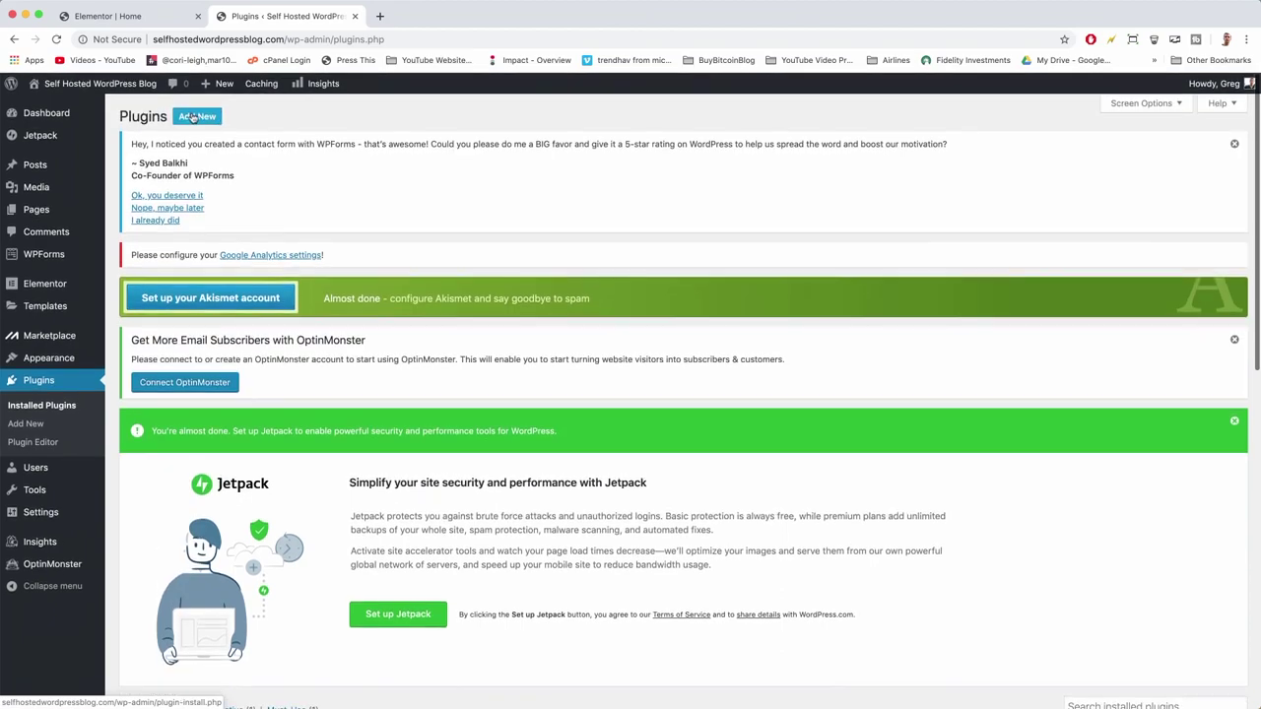
{"action": "scroll", "coordinate": [325, 177], "scroll_direction": "down", "scroll_amount": 11}
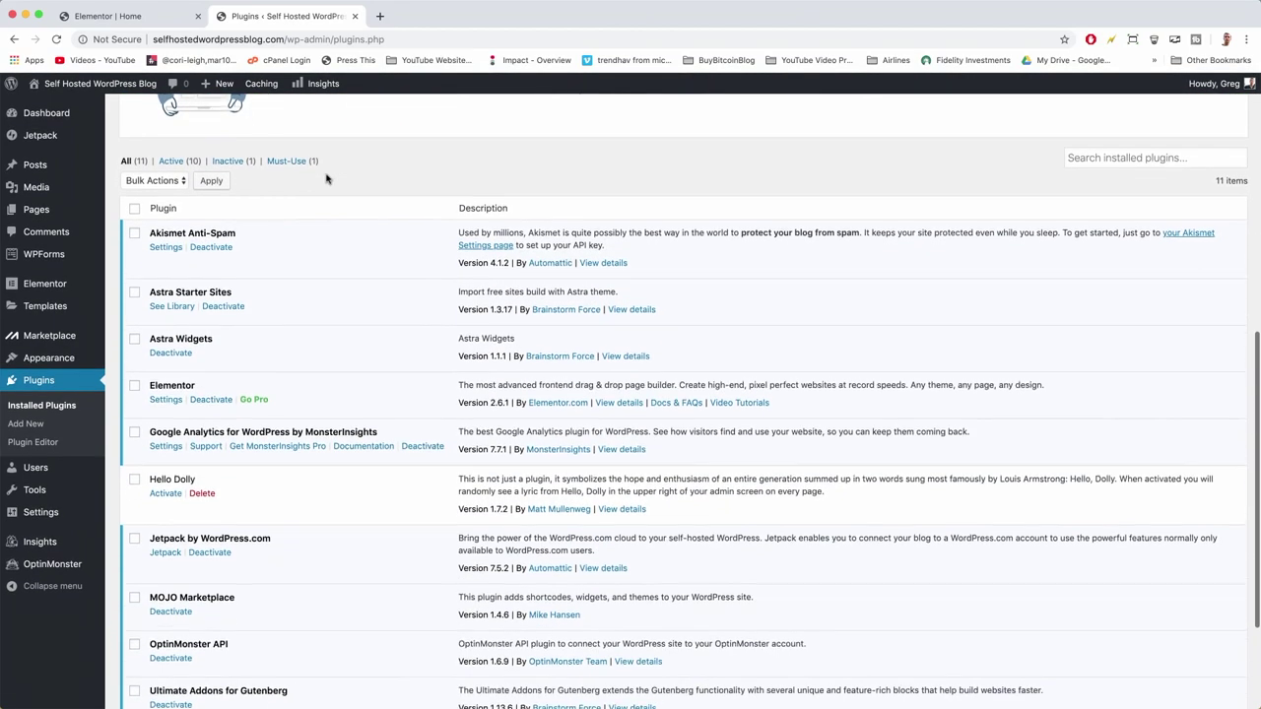
{"action": "scroll", "coordinate": [327, 178], "scroll_direction": "down", "scroll_amount": 2}
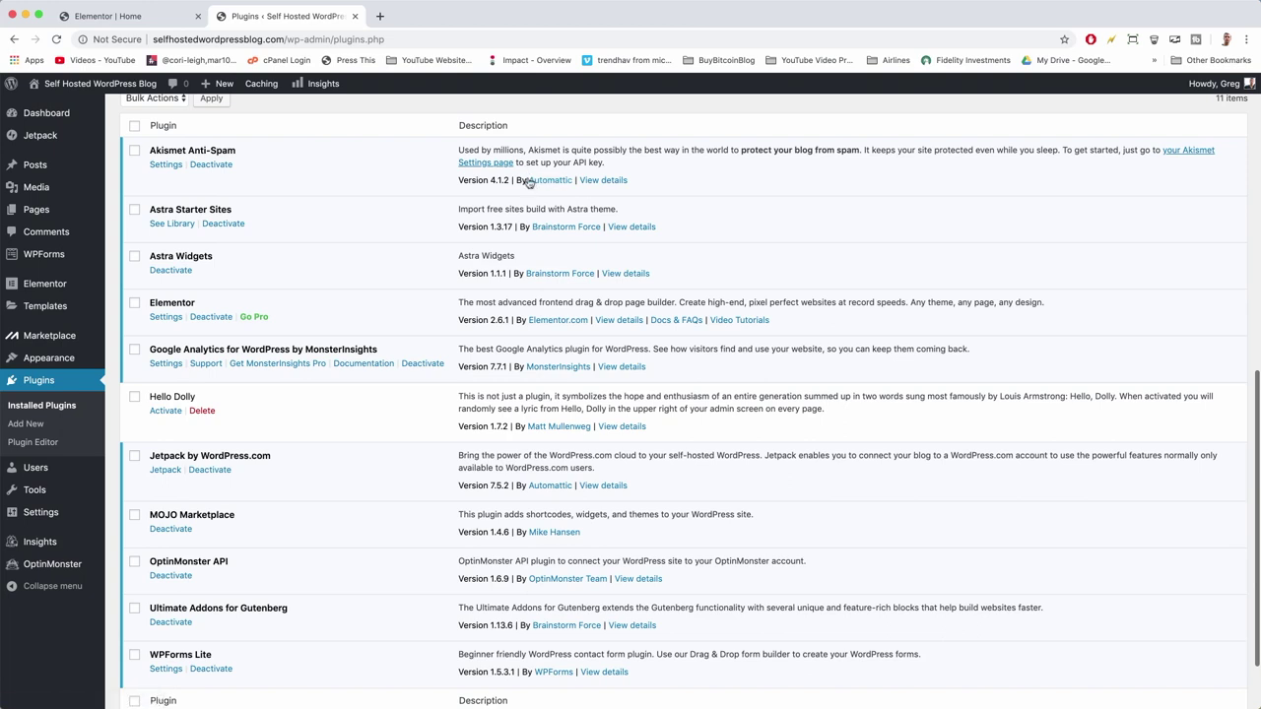
- Pick out Automattic, Astra Starter Sites and Google Analytics by MonsterInsights in the plugin list
{"action": "left_click_drag", "start_coordinate": [526, 180], "coordinate": [573, 179]}
{"action": "left_click", "coordinate": [373, 167]}
{"action": "left_click_drag", "start_coordinate": [175, 209], "coordinate": [227, 208]}
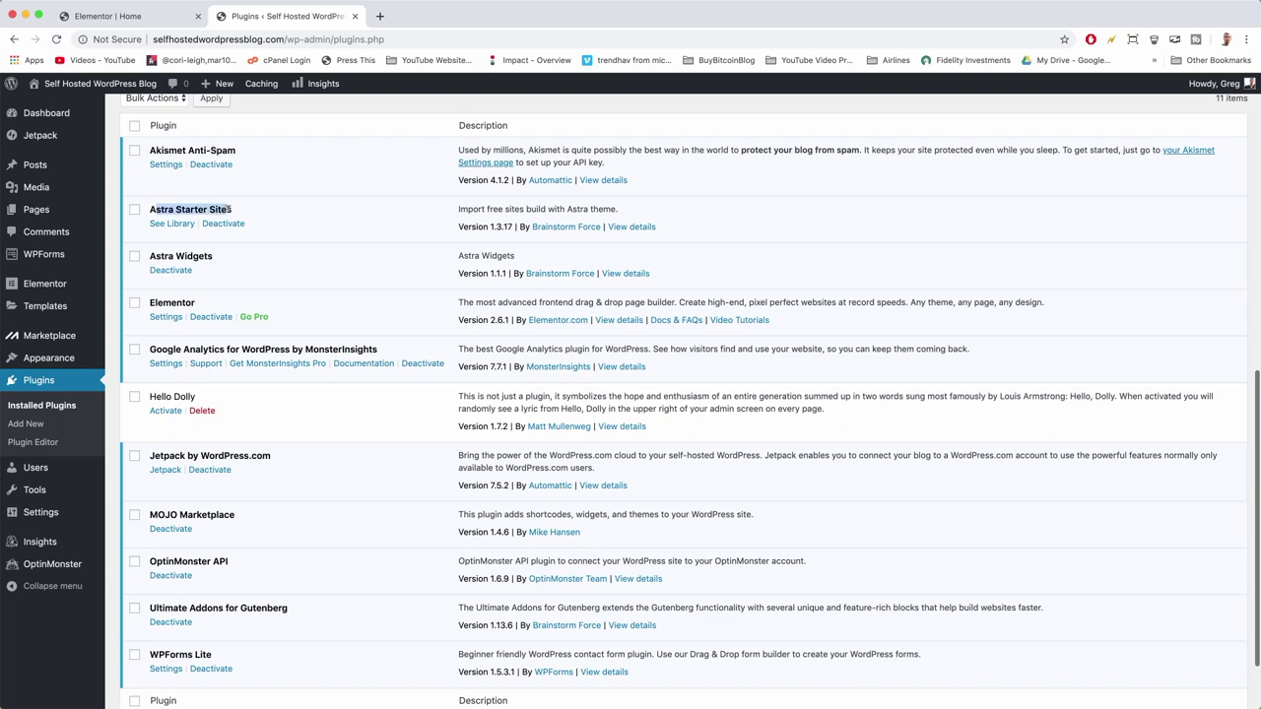
{"action": "left_click", "coordinate": [250, 214]}
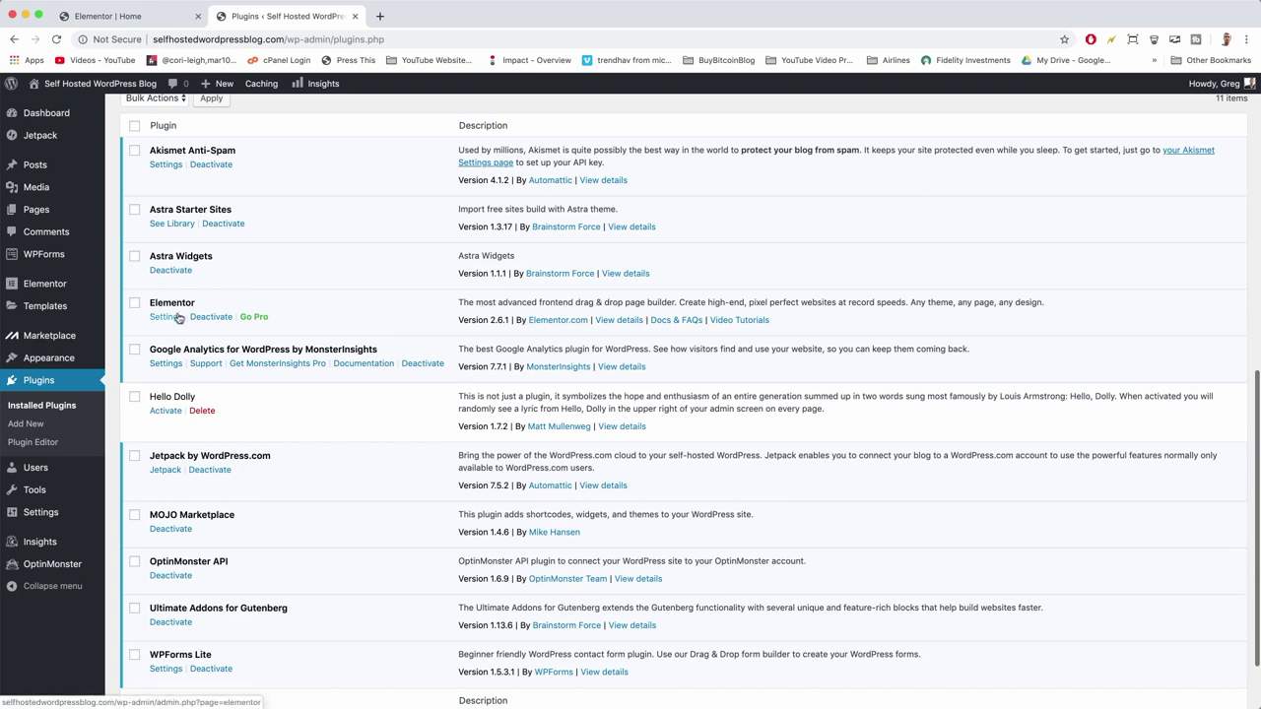
{"action": "left_click_drag", "start_coordinate": [149, 346], "coordinate": [395, 356]}
{"action": "left_click", "coordinate": [394, 356]}
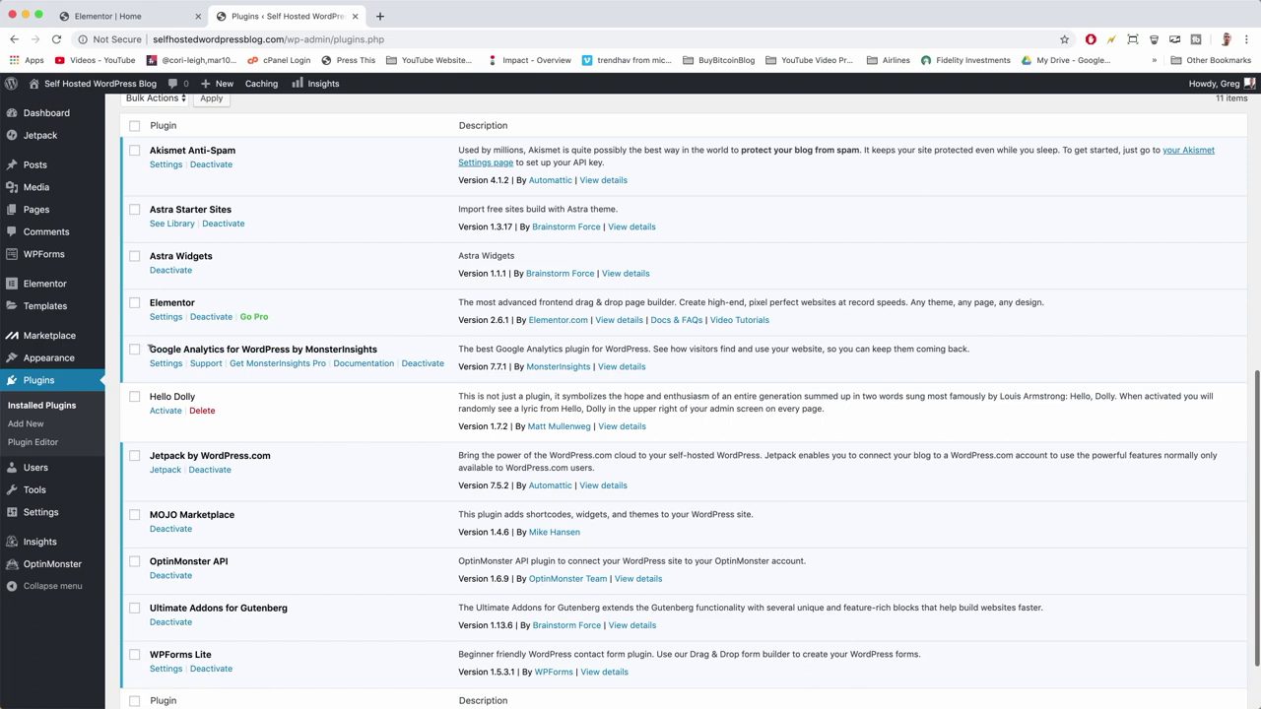
{"action": "left_click_drag", "start_coordinate": [149, 347], "coordinate": [385, 351]}
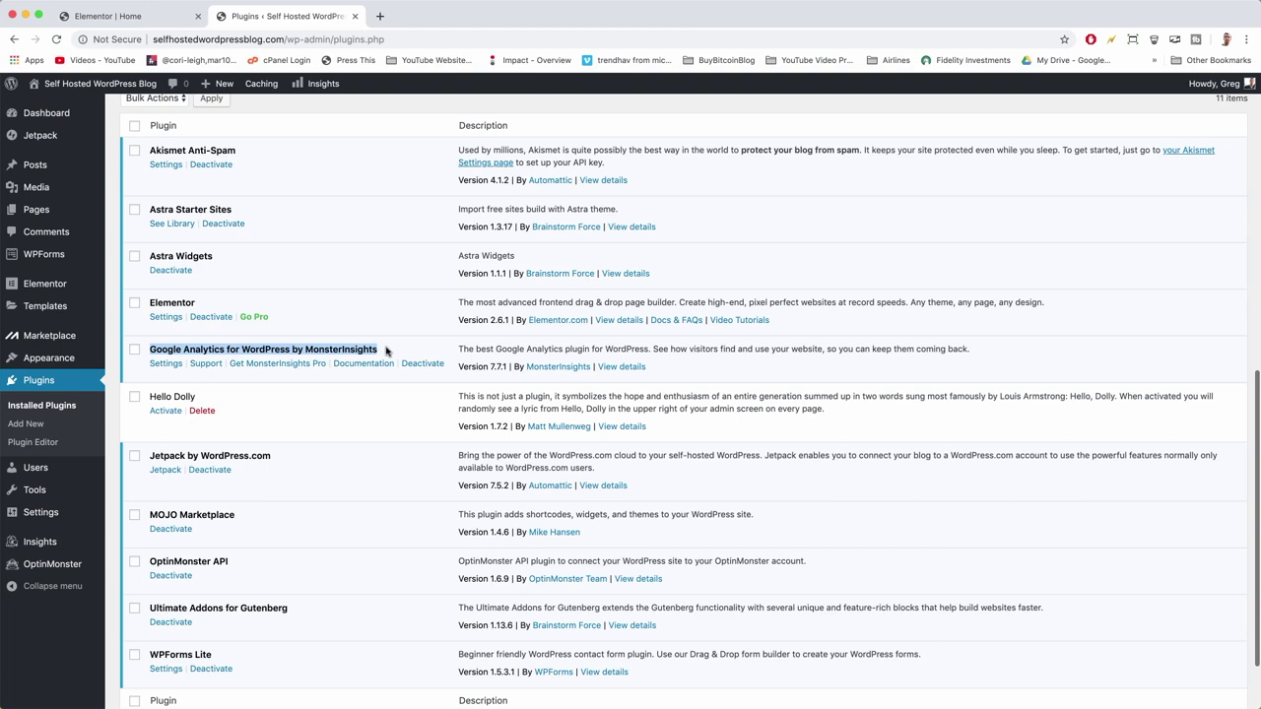
- Deactivate Google Analytics for WordPress by MonsterInsights, then delete it and confirm
{"action": "left_click", "coordinate": [407, 357]}
{"action": "left_click", "coordinate": [414, 364]}
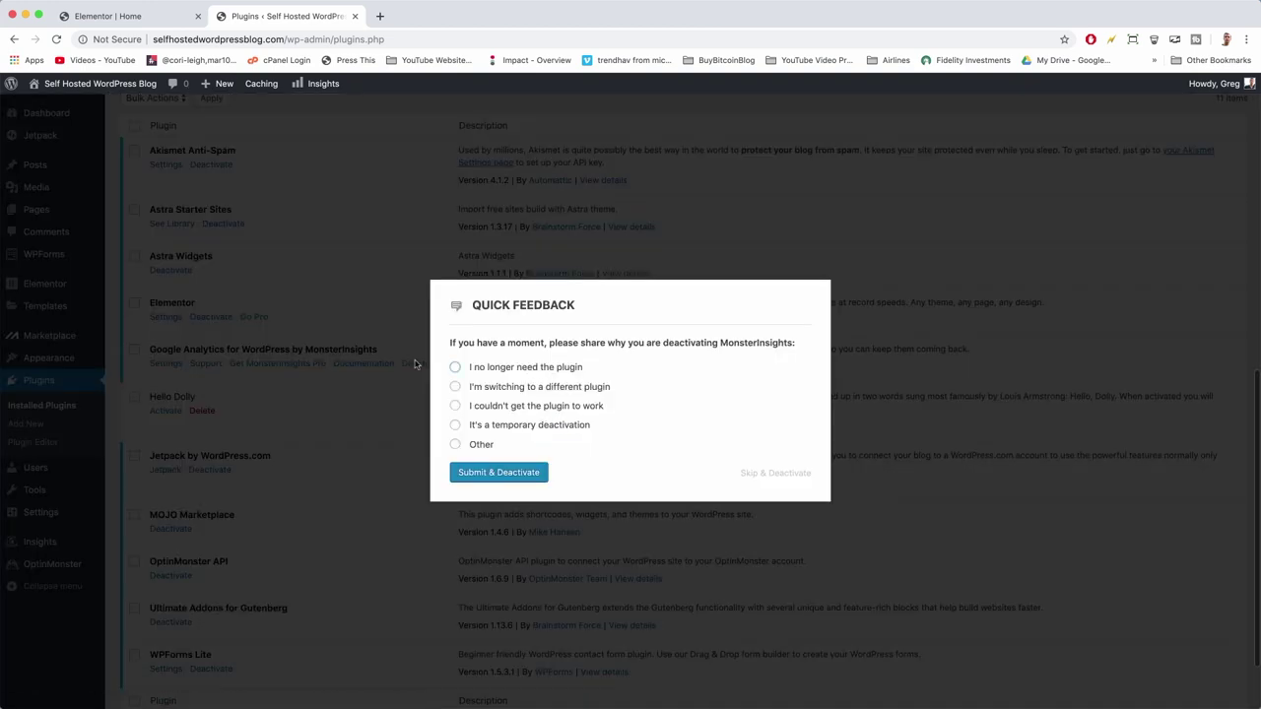
{"action": "left_click", "coordinate": [504, 470]}
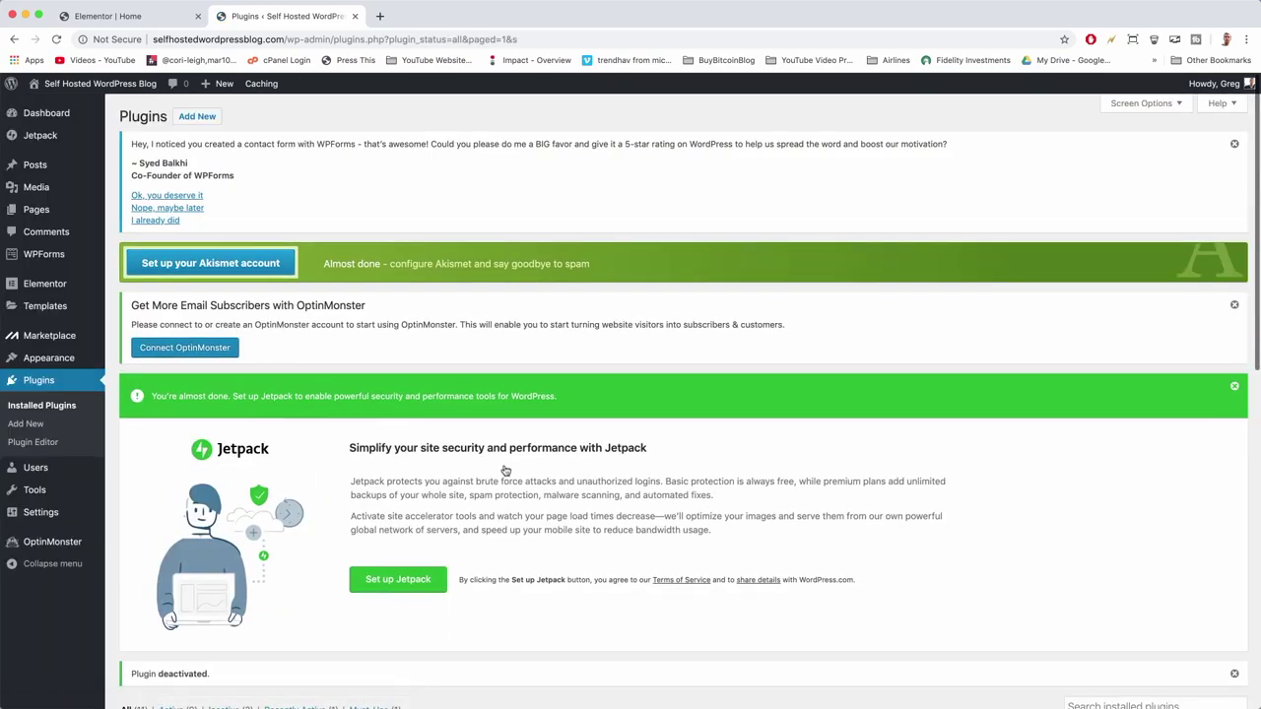
{"action": "scroll", "coordinate": [400, 473], "scroll_direction": "down", "scroll_amount": 5}
{"action": "scroll", "coordinate": [400, 472], "scroll_direction": "down", "scroll_amount": 1}
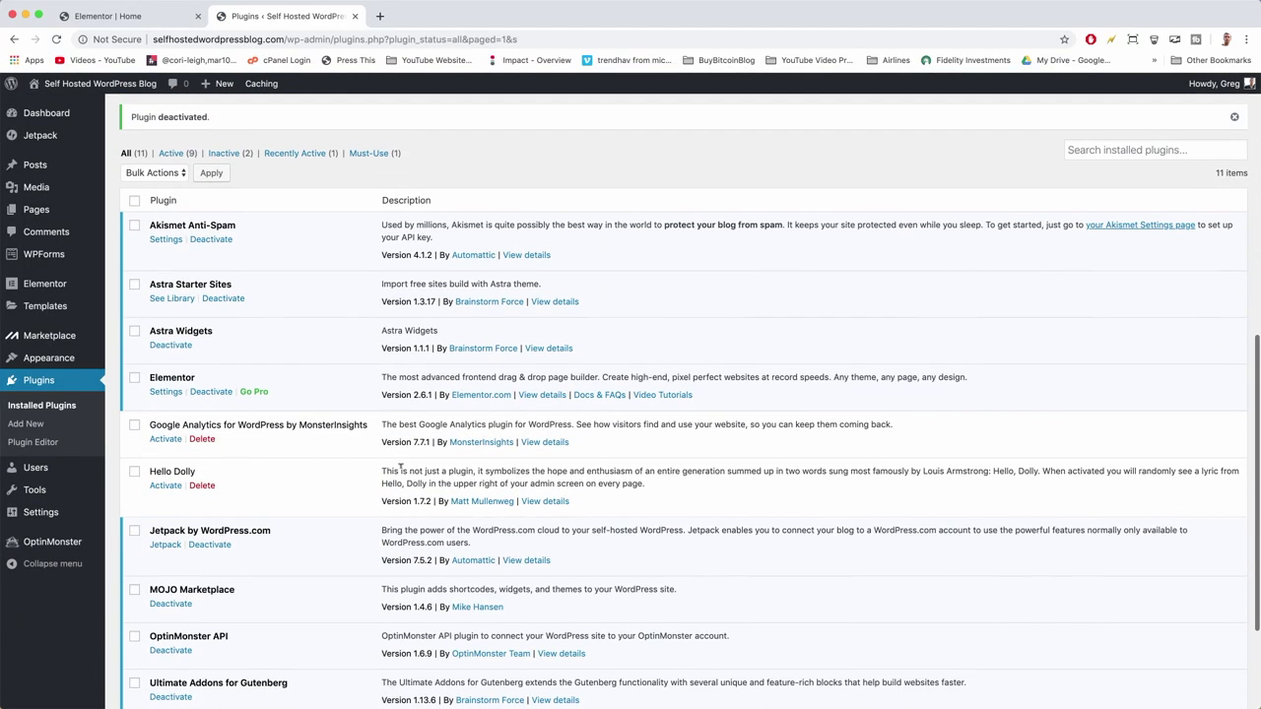
{"action": "scroll", "coordinate": [400, 468], "scroll_direction": "down", "scroll_amount": 3}
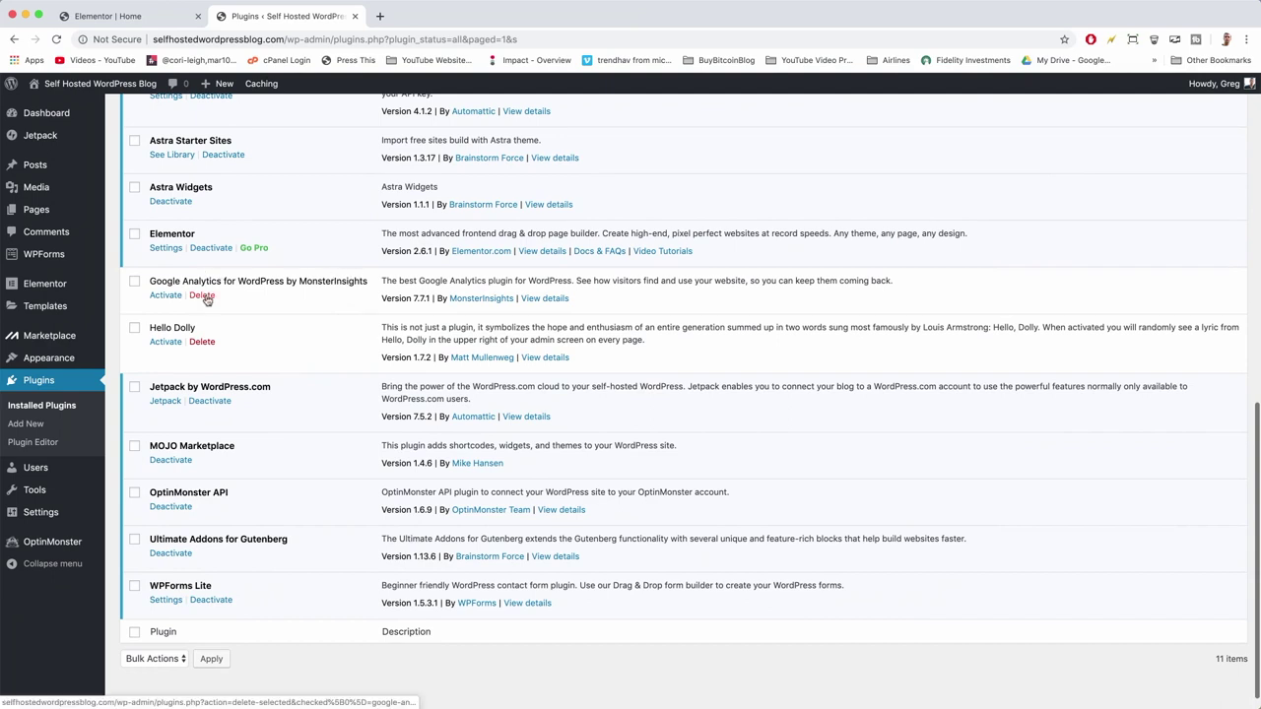
{"action": "left_click", "coordinate": [202, 295]}
{"action": "left_click", "coordinate": [737, 127]}
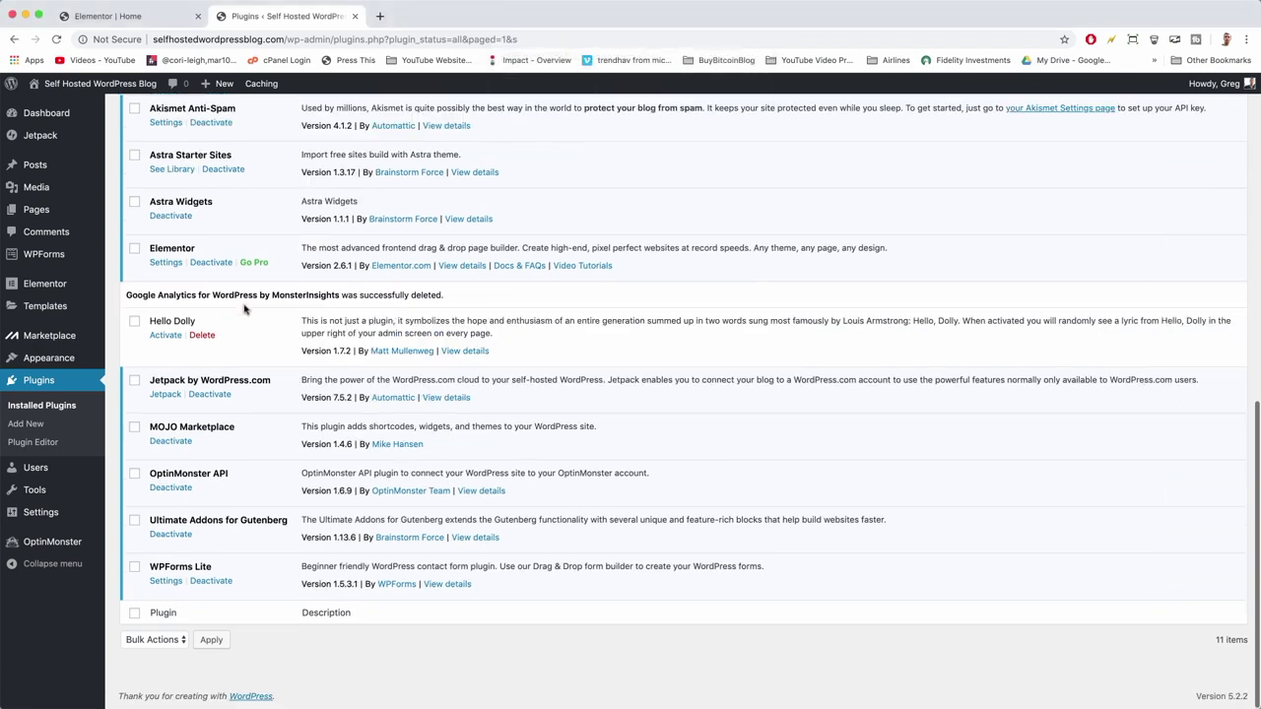
- Delete Hello Dolly, then deactivate and delete Jetpack by WordPress.com
{"action": "left_click", "coordinate": [202, 336]}
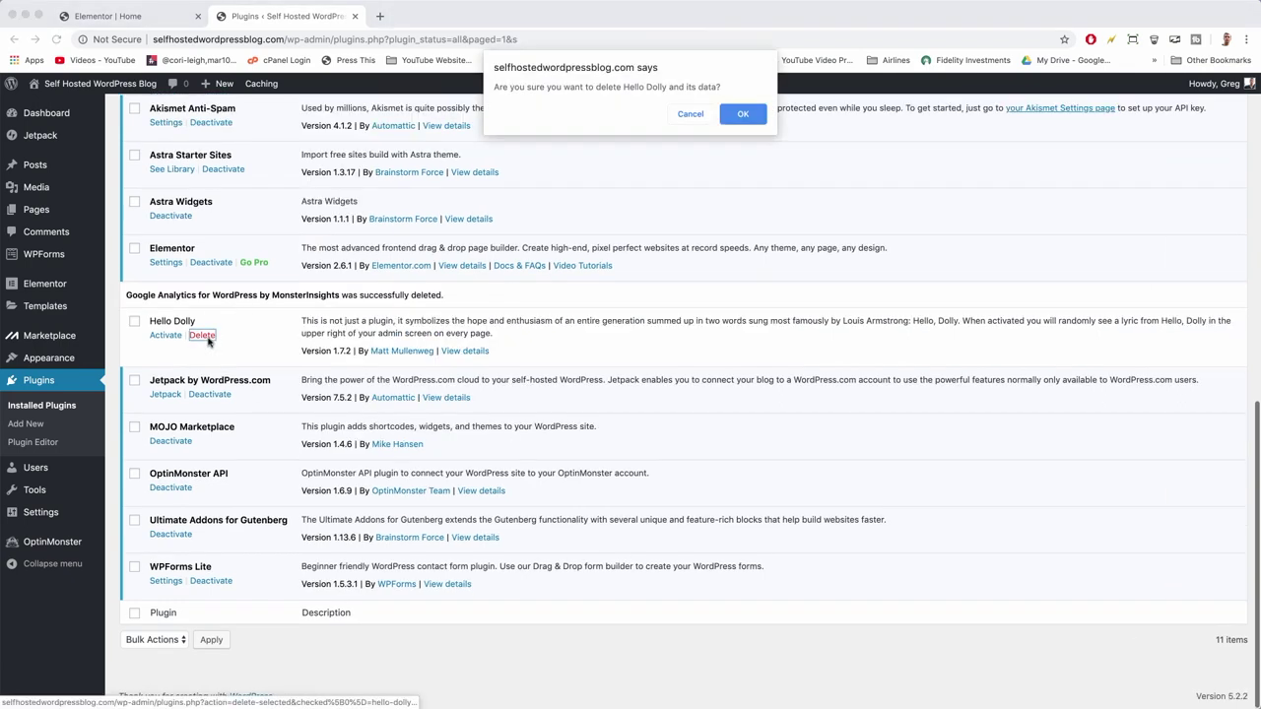
{"action": "left_click", "coordinate": [745, 118]}
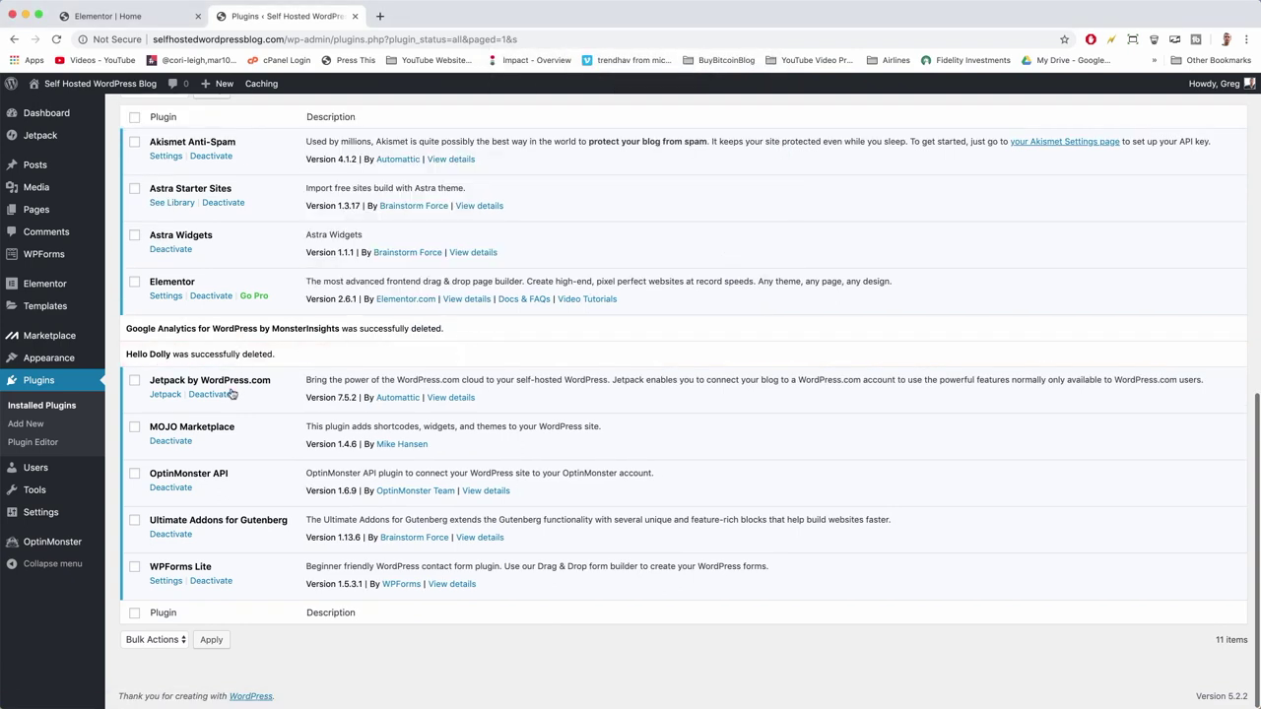
{"action": "left_click_drag", "start_coordinate": [150, 379], "coordinate": [278, 389]}
{"action": "left_click", "coordinate": [278, 389]}
{"action": "left_click", "coordinate": [211, 399]}
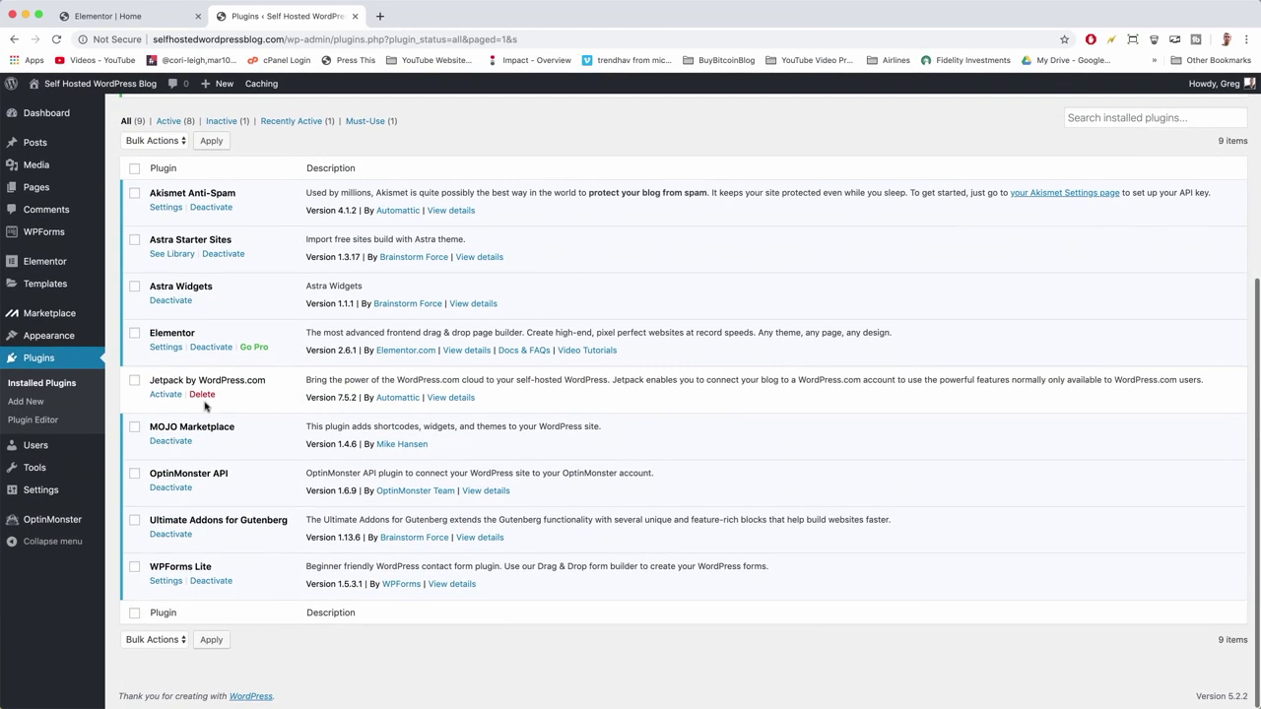
{"action": "left_click", "coordinate": [202, 395]}
{"action": "key", "text": "Return"}
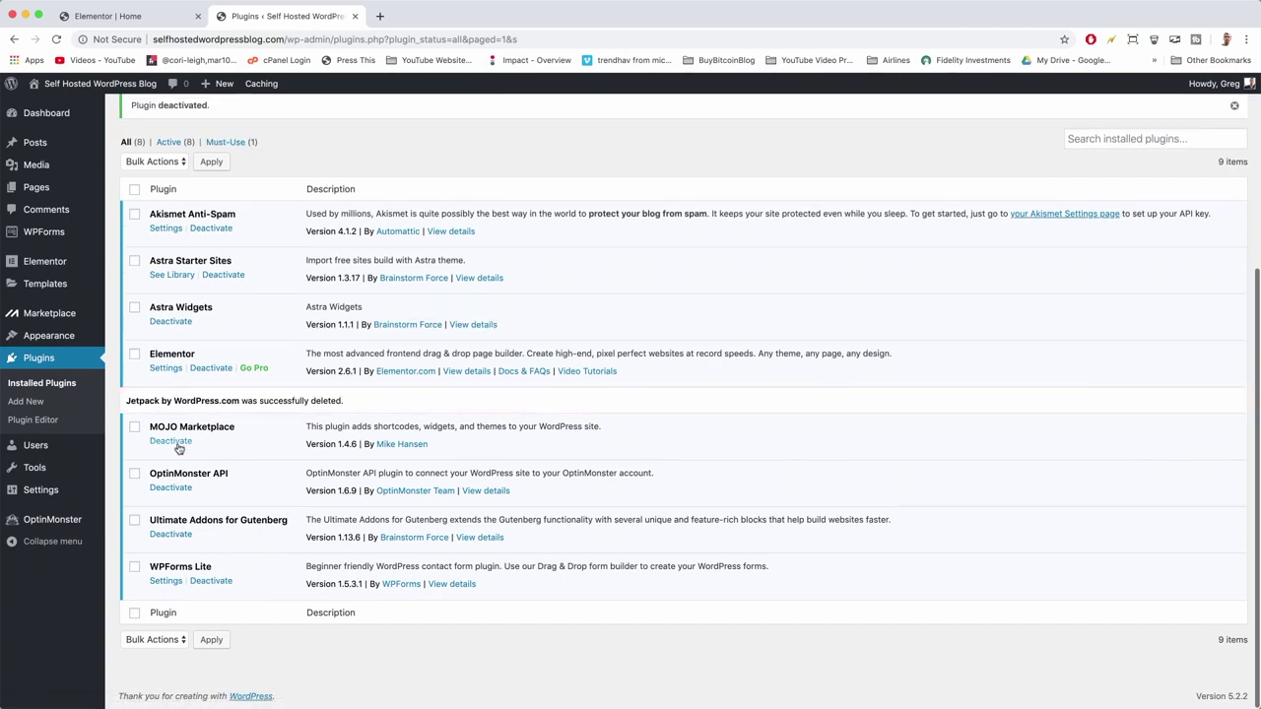
- Deactivate and delete the MOJO Marketplace and OptinMonster API plugins
{"action": "left_click", "coordinate": [177, 442]}
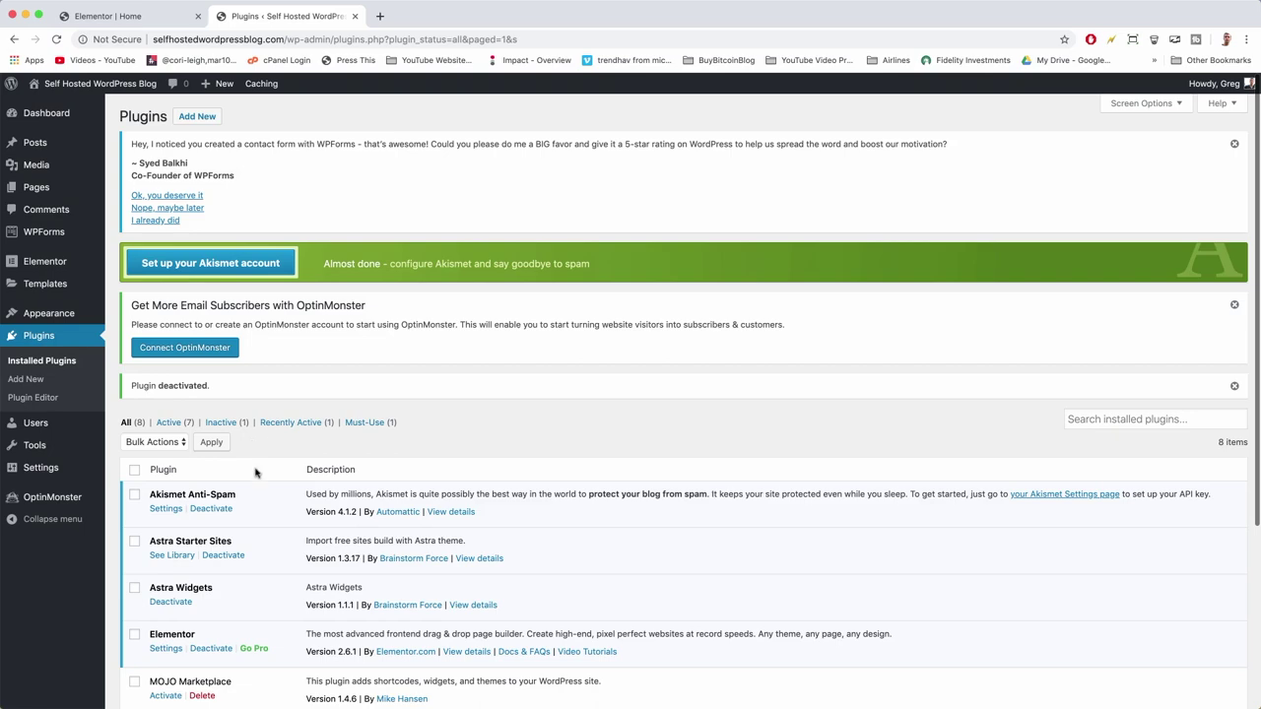
{"action": "scroll", "coordinate": [203, 450], "scroll_direction": "down", "scroll_amount": 5}
{"action": "left_click", "coordinate": [203, 442]}
{"action": "key", "text": "Return"}
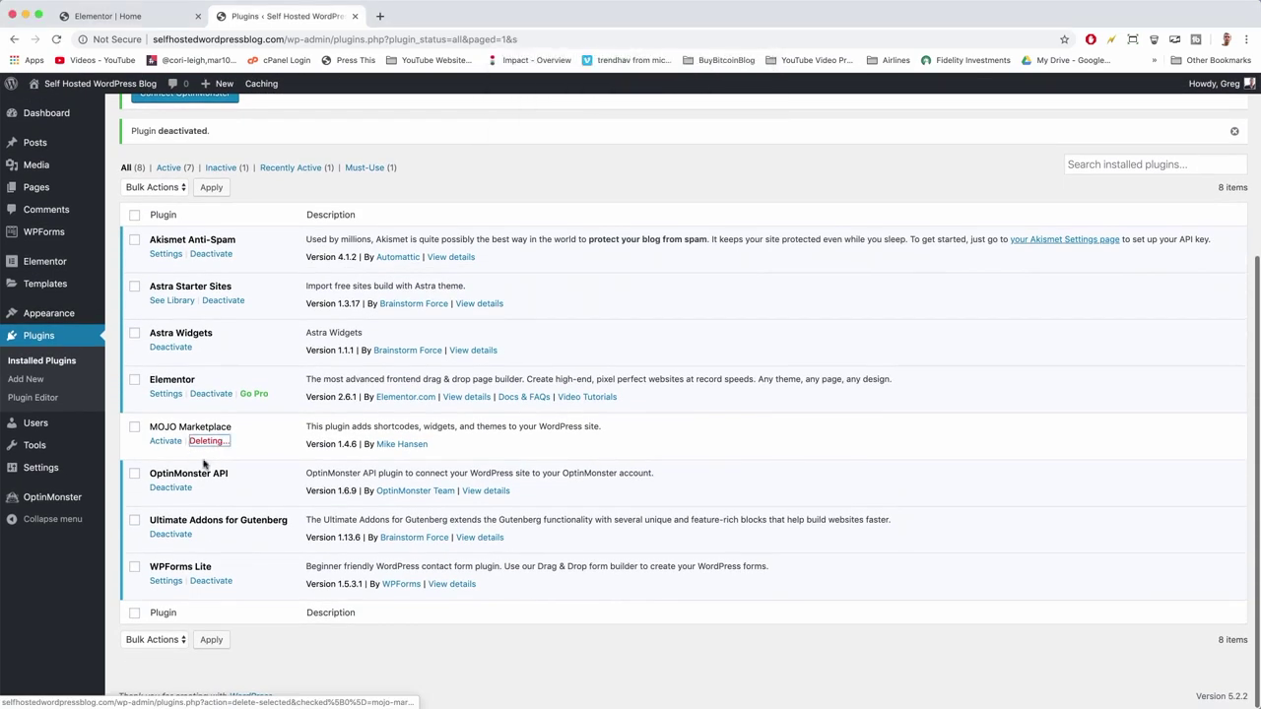
{"action": "left_click", "coordinate": [170, 488]}
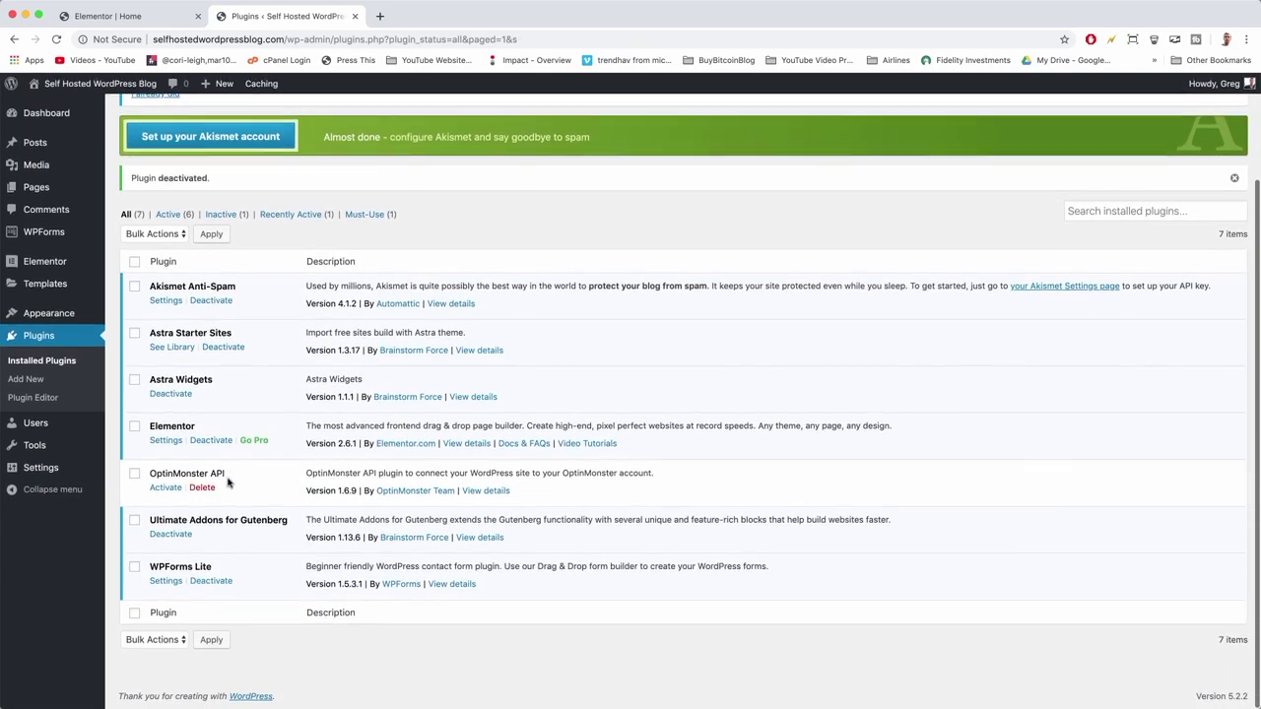
{"action": "left_click", "coordinate": [203, 488]}
{"action": "key", "text": "Return"}
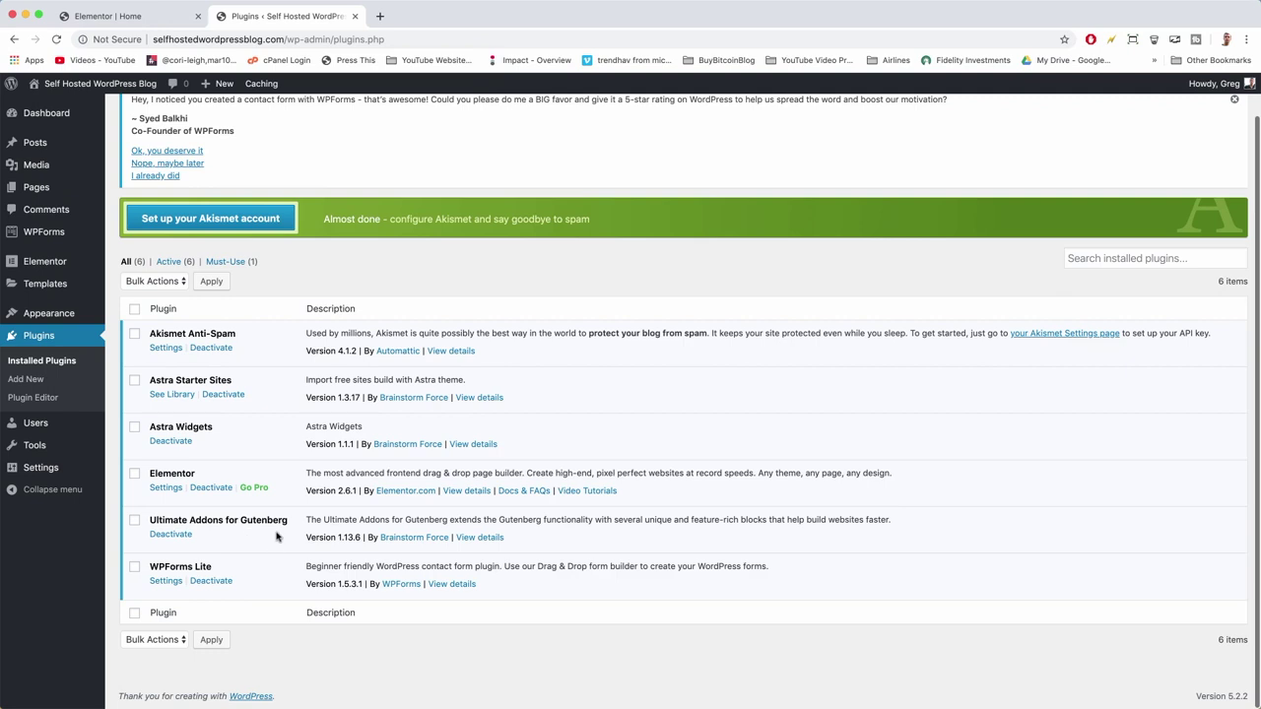
- Deactivate WPForms Lite citing no longer needing it, then delete it with its data
{"action": "left_click", "coordinate": [205, 582]}
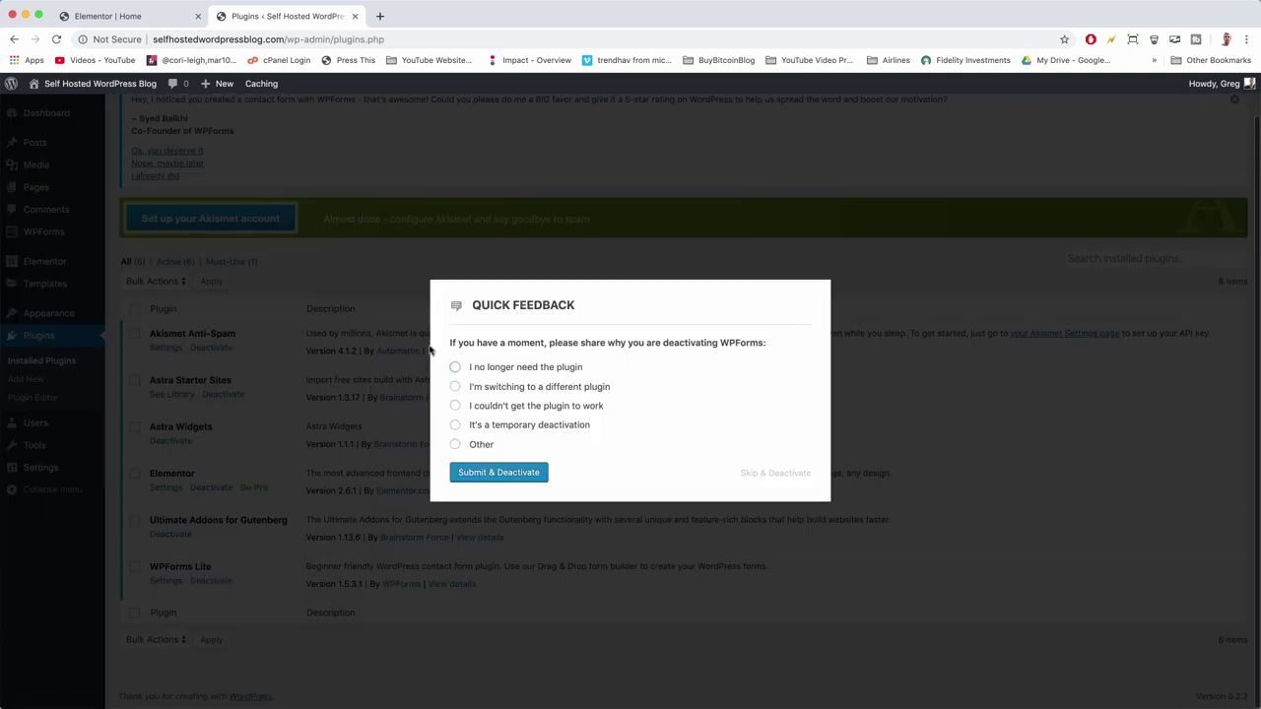
{"action": "left_click", "coordinate": [477, 366]}
{"action": "left_click", "coordinate": [489, 475]}
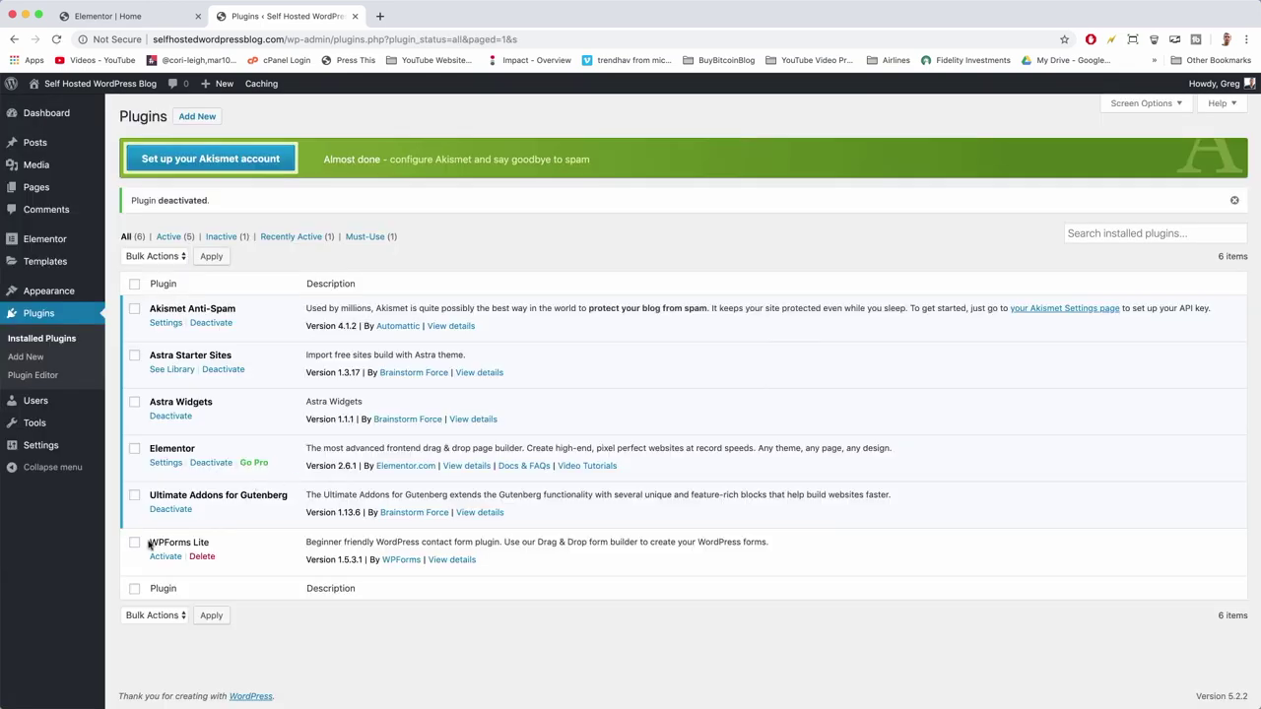
{"action": "triple_click", "coordinate": [160, 541]}
{"action": "left_click", "coordinate": [211, 546]}
{"action": "left_click", "coordinate": [202, 557]}
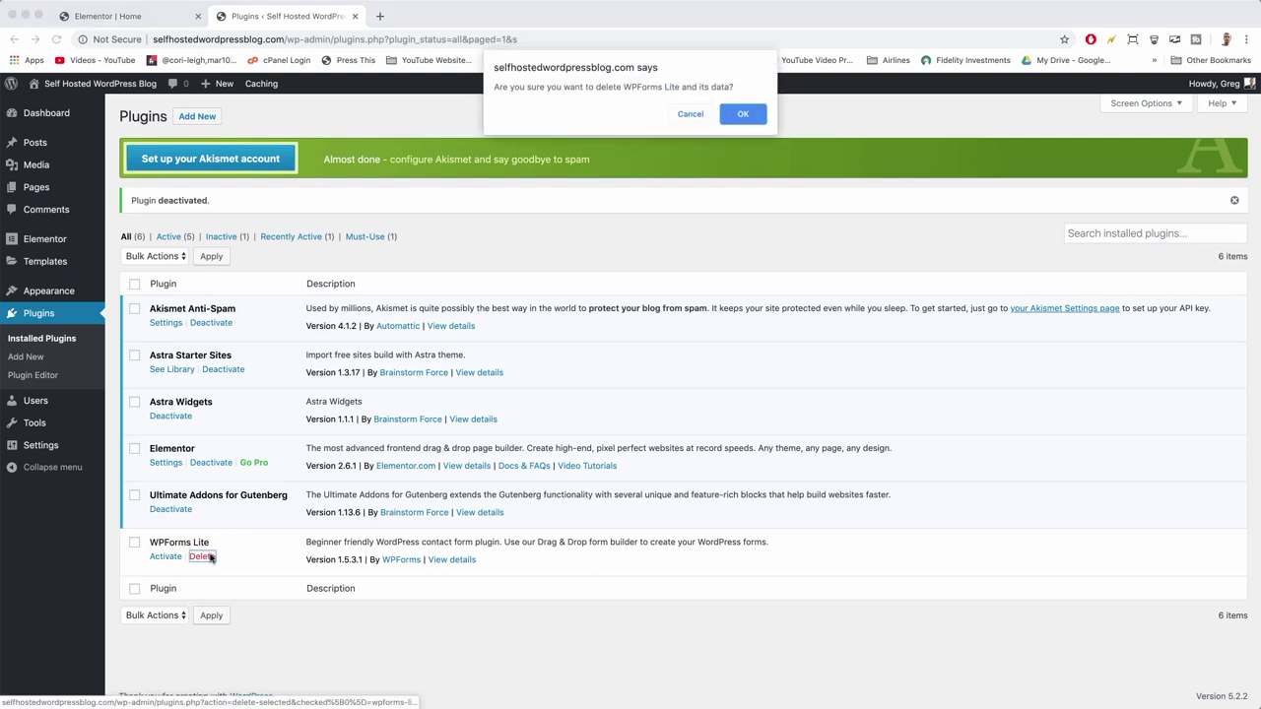
{"action": "key", "text": "Return"}
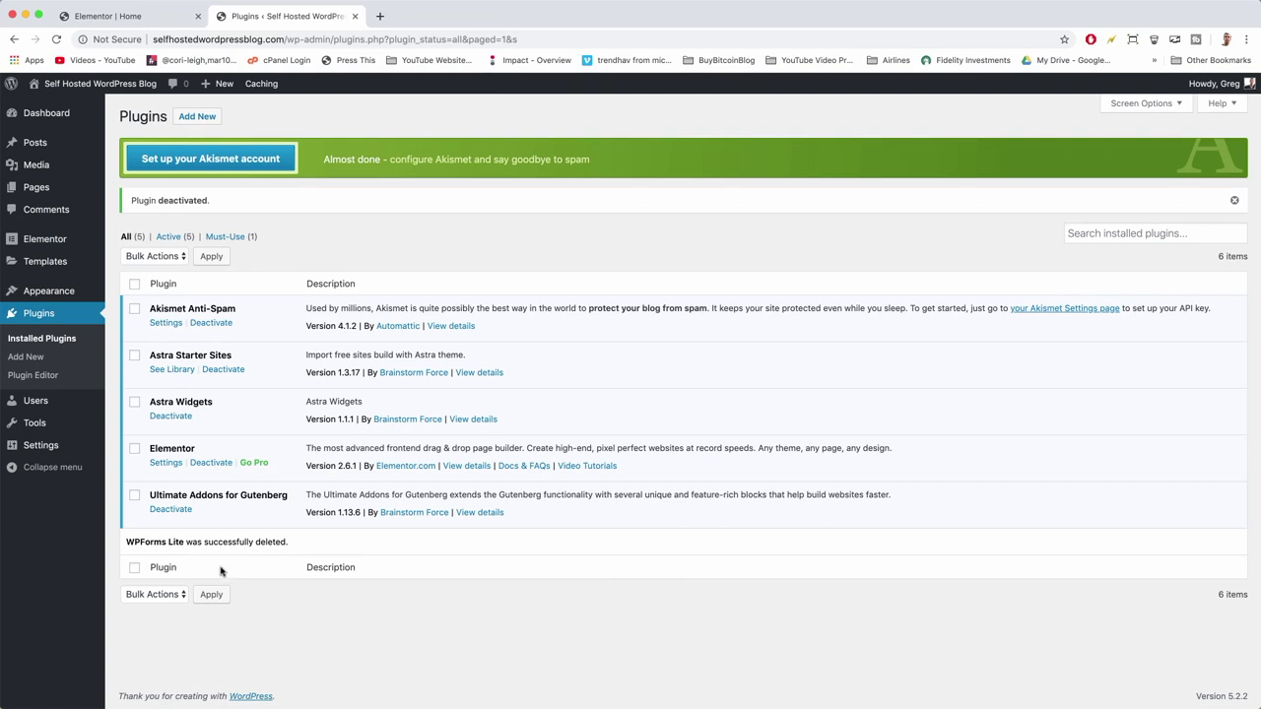
- Visit the live Travel Blog homepage, scroll it, then open a blank new browser tab
{"action": "left_click", "coordinate": [126, 87]}
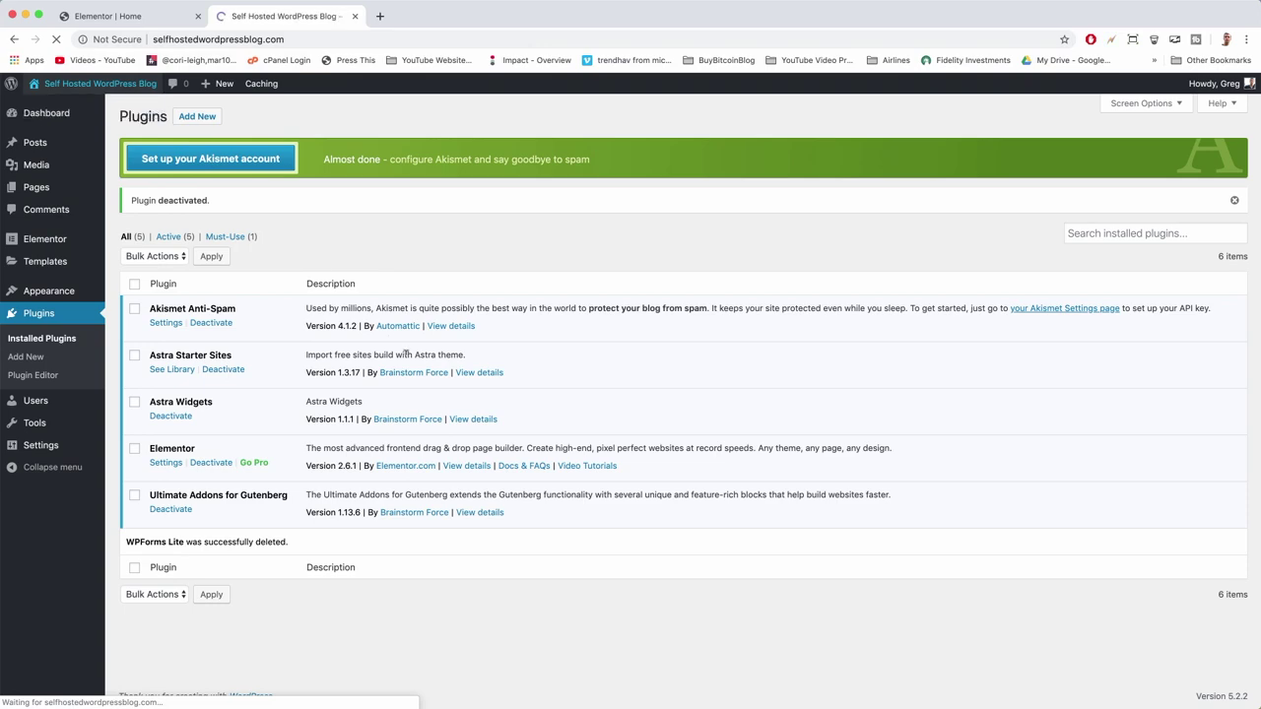
{"action": "scroll", "coordinate": [552, 399], "scroll_direction": "down", "scroll_amount": 5}
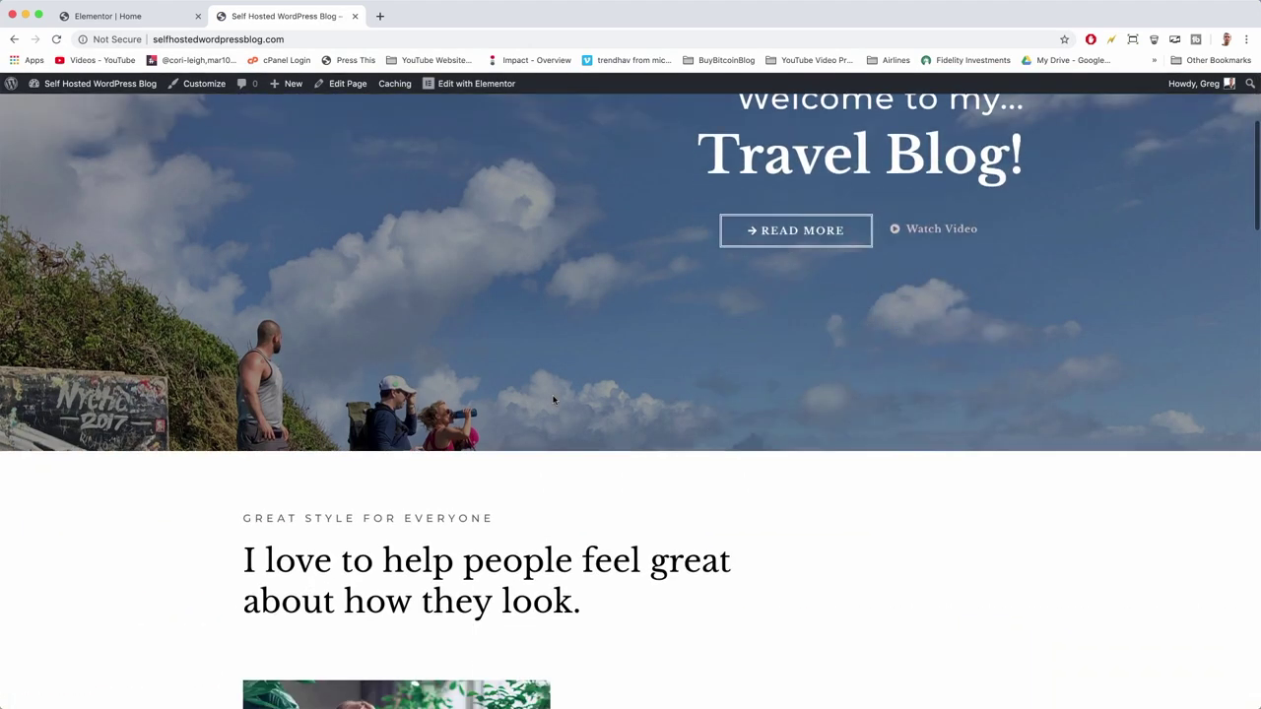
{"action": "scroll", "coordinate": [552, 399], "scroll_direction": "up", "scroll_amount": 5}
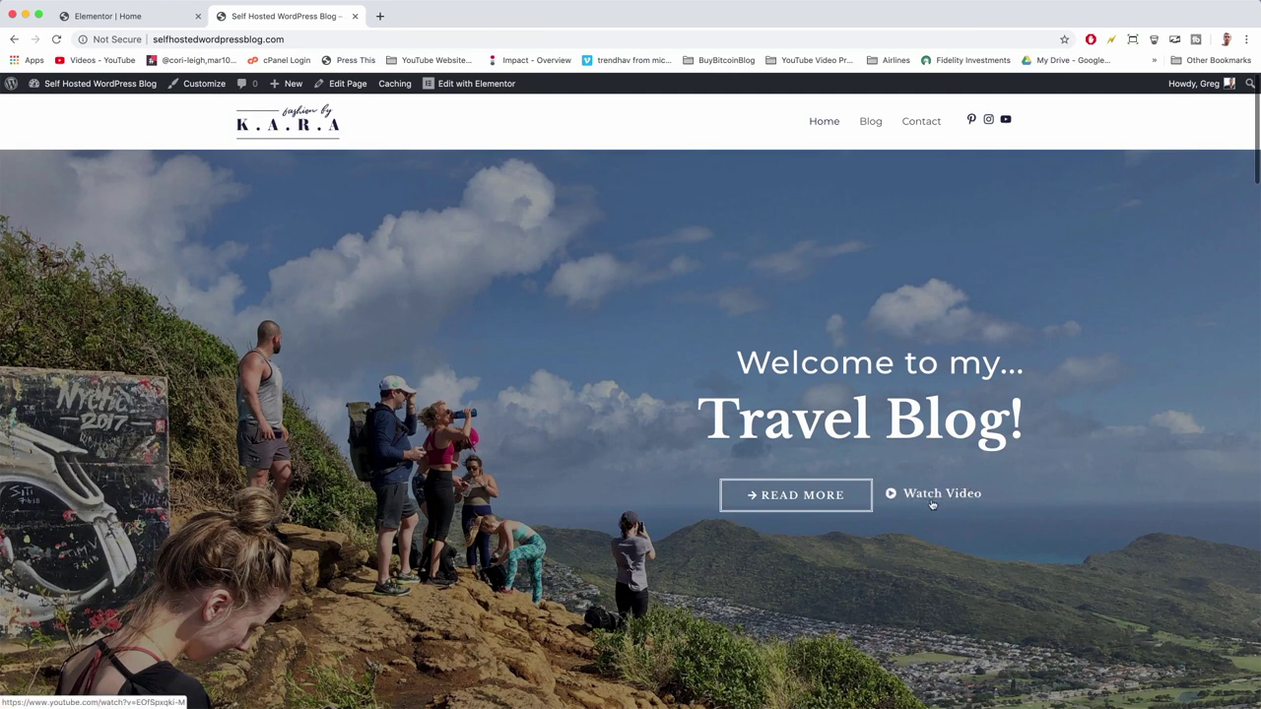
{"action": "left_click", "coordinate": [379, 17]}
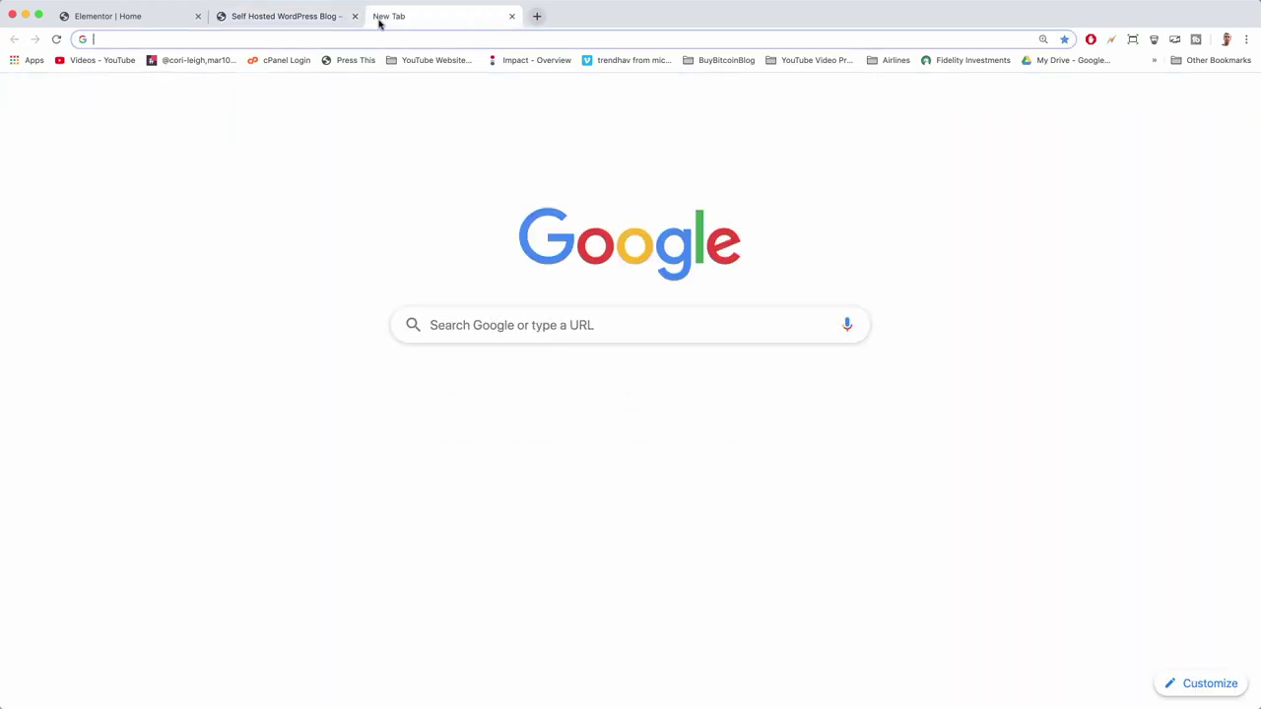
- Google 'wonderplugin lightbox' and save the Wonder Lightbox Free Version 7.7 zip
{"action": "type", "text": "wonderplugin lightbox"}
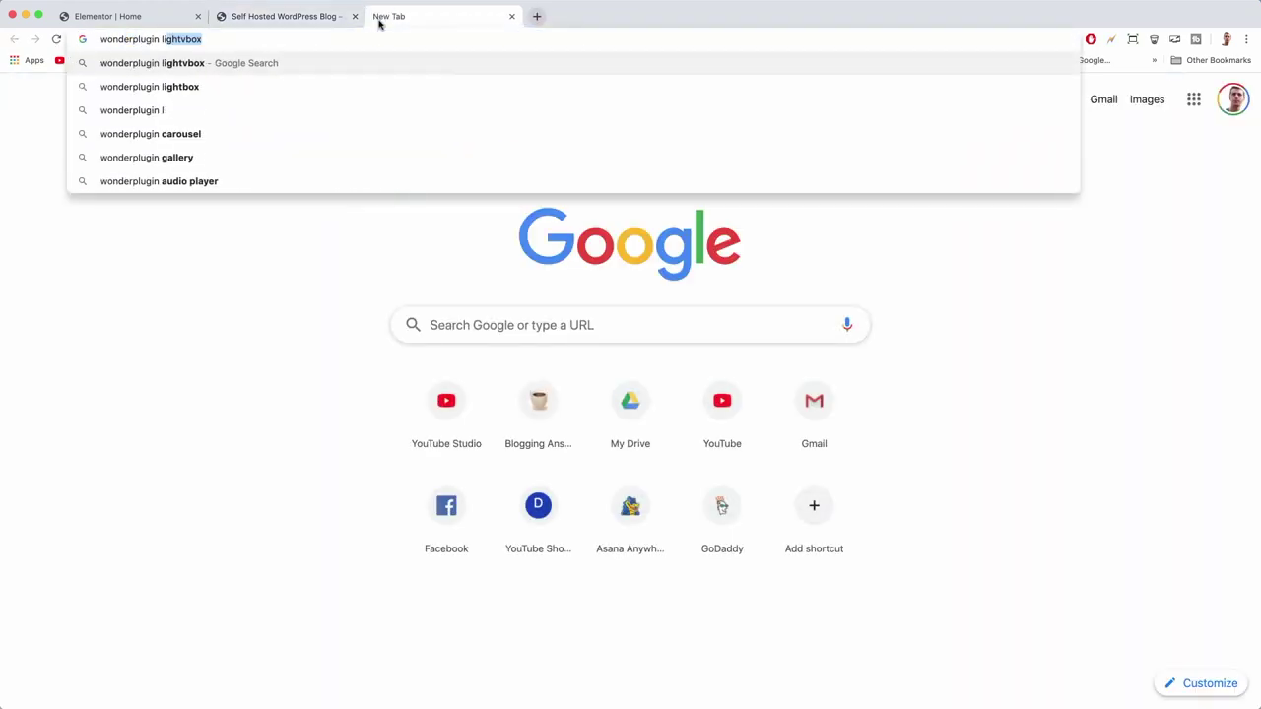
{"action": "key", "text": "Return"}
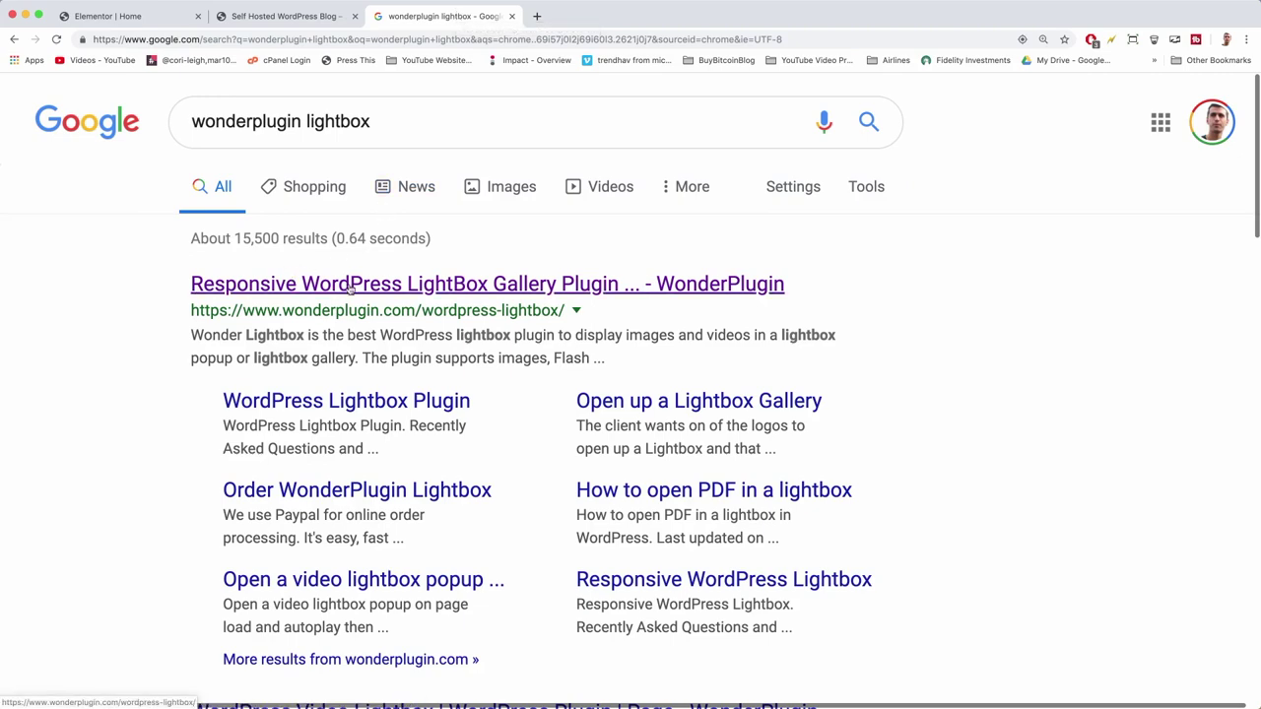
{"action": "left_click", "coordinate": [472, 286]}
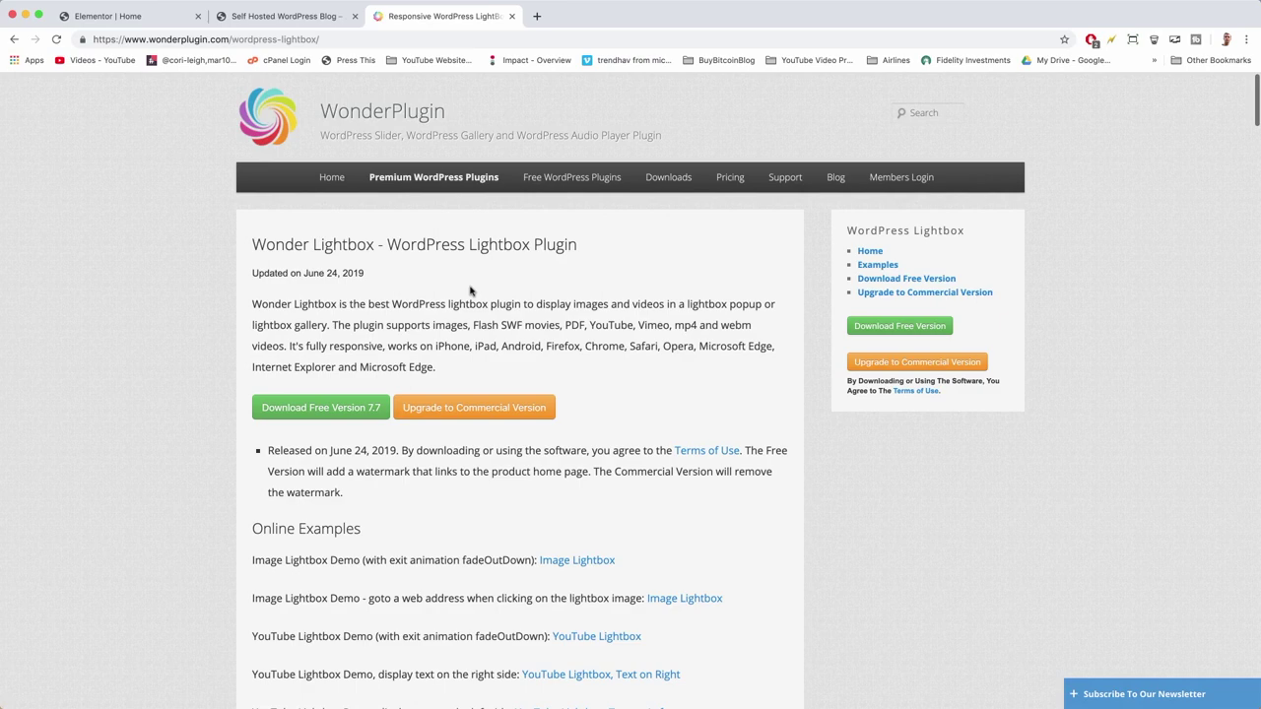
{"action": "scroll", "coordinate": [471, 287], "scroll_direction": "down", "scroll_amount": 1}
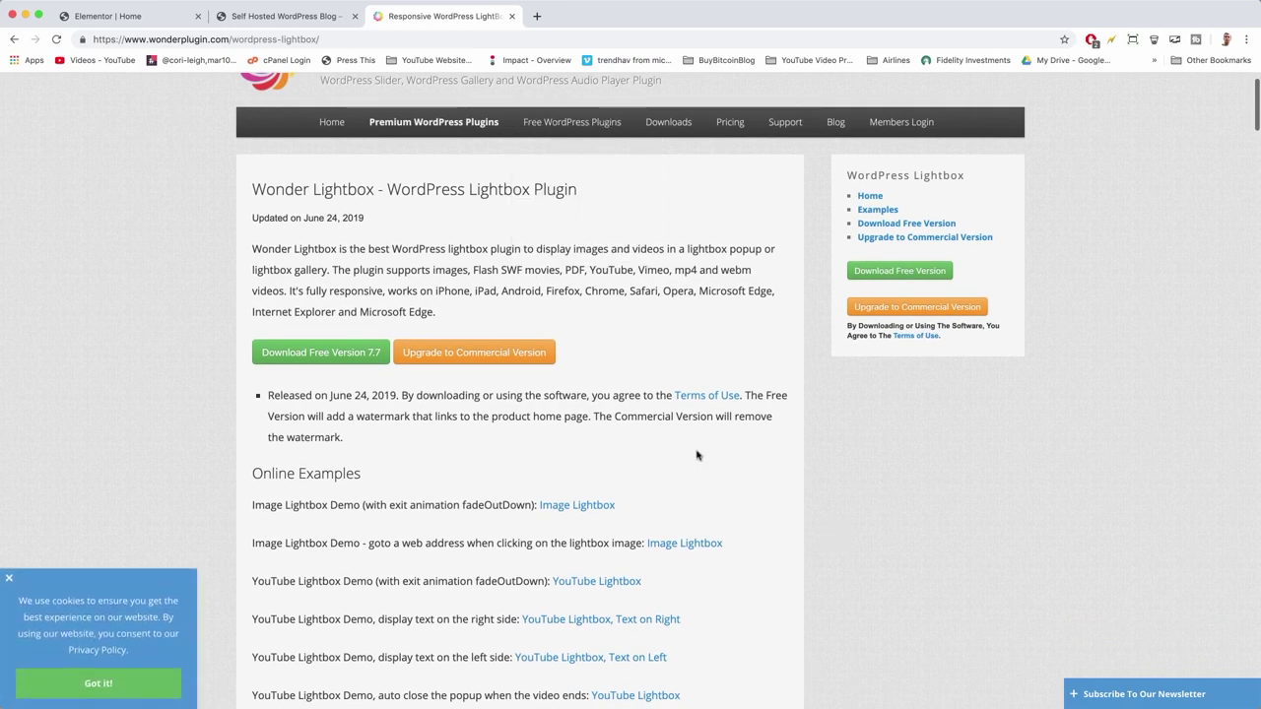
{"action": "left_click", "coordinate": [308, 358]}
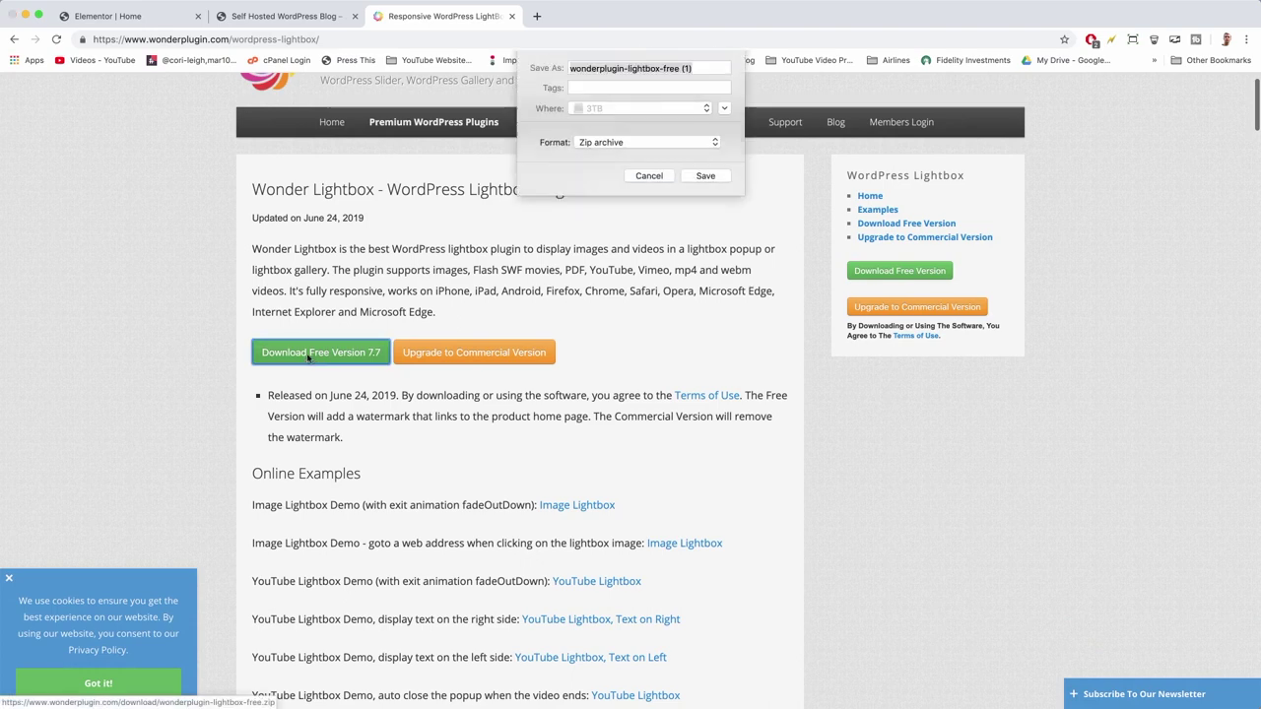
{"action": "left_click", "coordinate": [721, 177]}
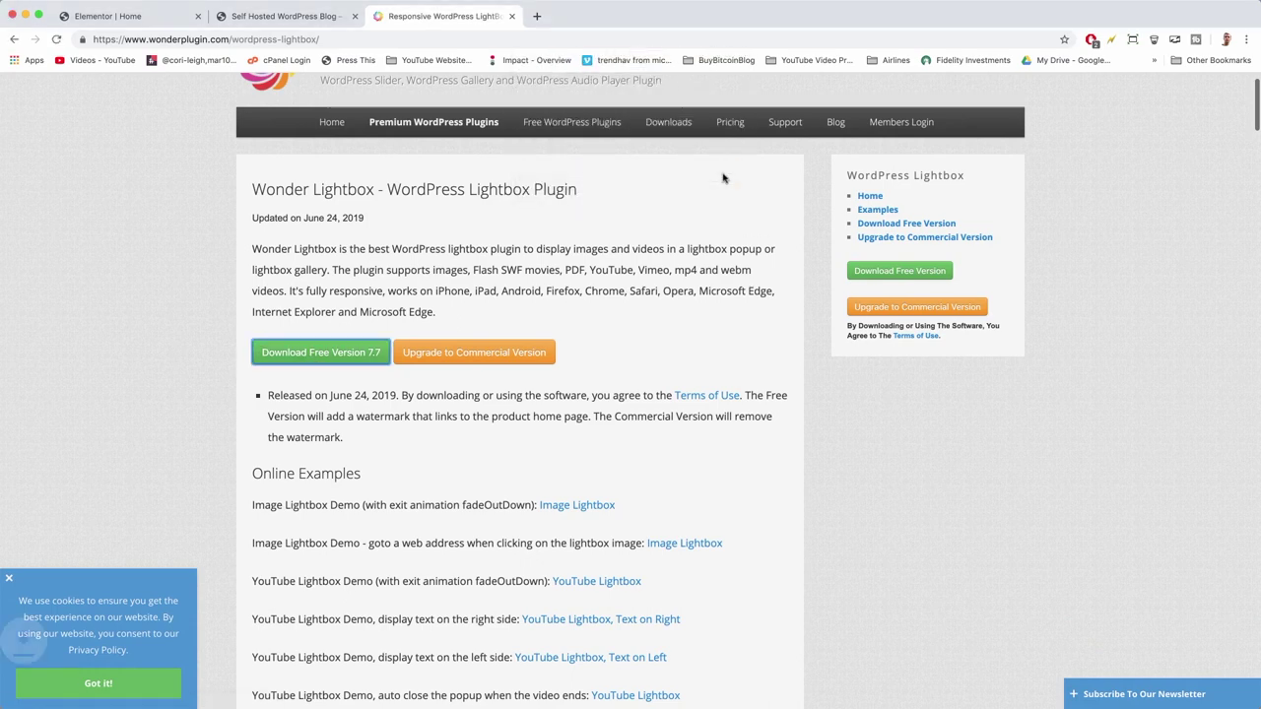
{"action": "scroll", "coordinate": [658, 361], "scroll_direction": "down", "scroll_amount": 5}
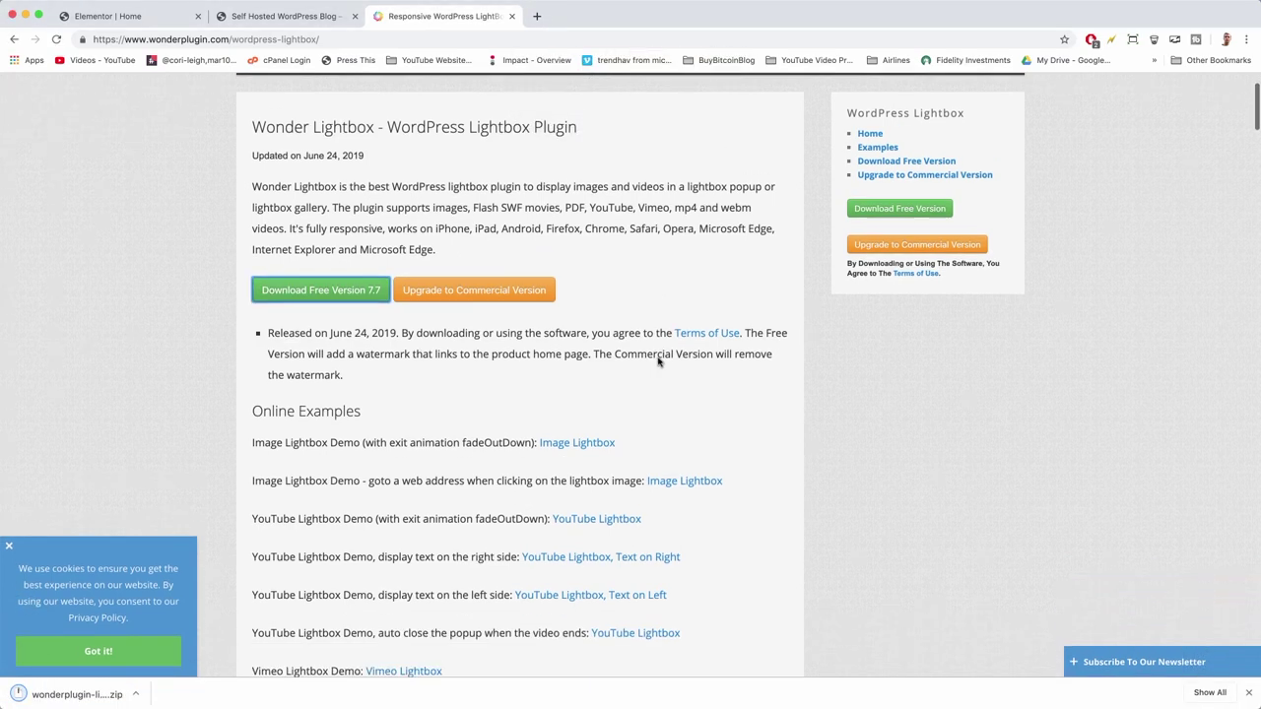
{"action": "scroll", "coordinate": [658, 360], "scroll_direction": "up", "scroll_amount": 6}
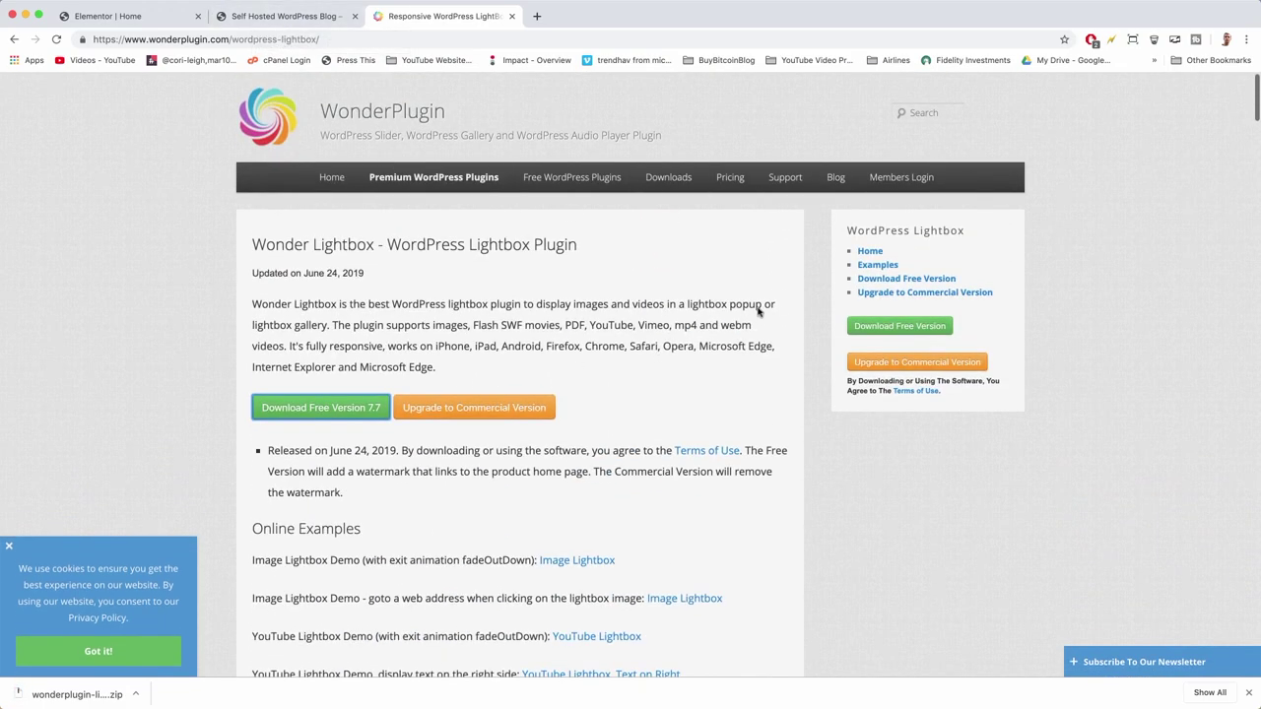
- Return to the travel blog tab and go to Plugins > Add New in the dashboard
{"action": "mouse_move", "coordinate": [552, 177]}
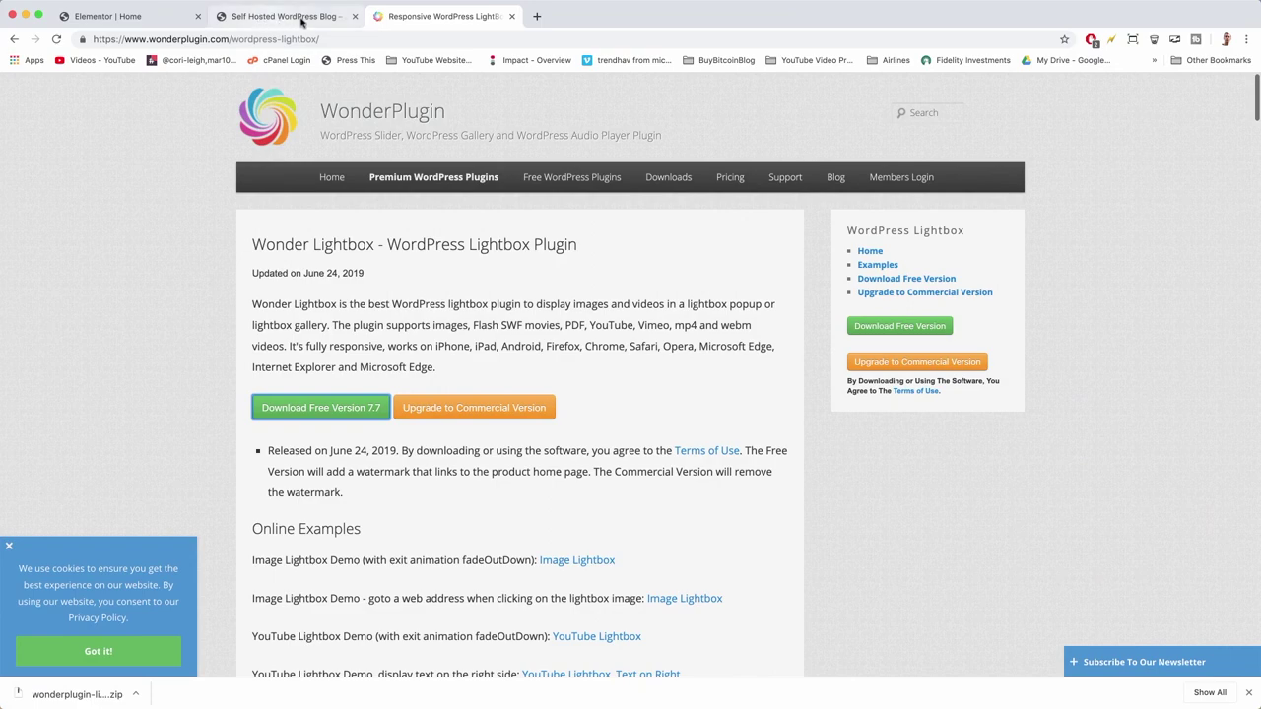
{"action": "left_click", "coordinate": [315, 18]}
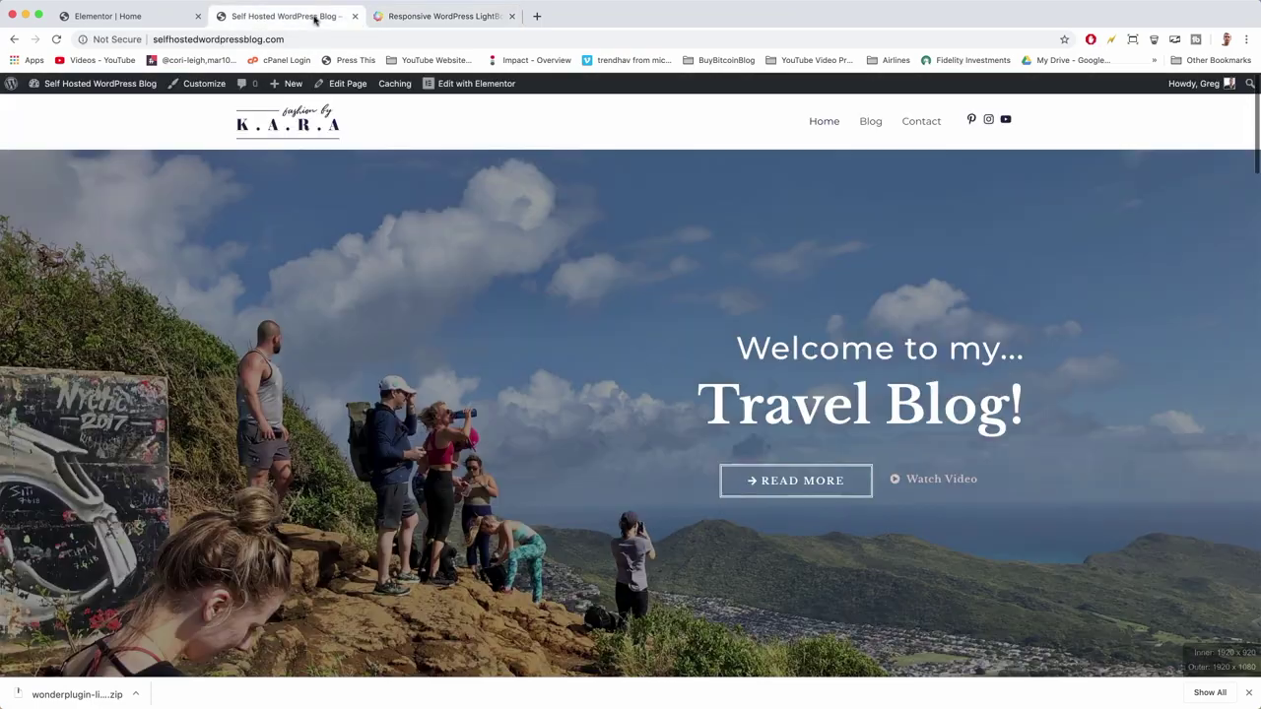
{"action": "left_click", "coordinate": [117, 86]}
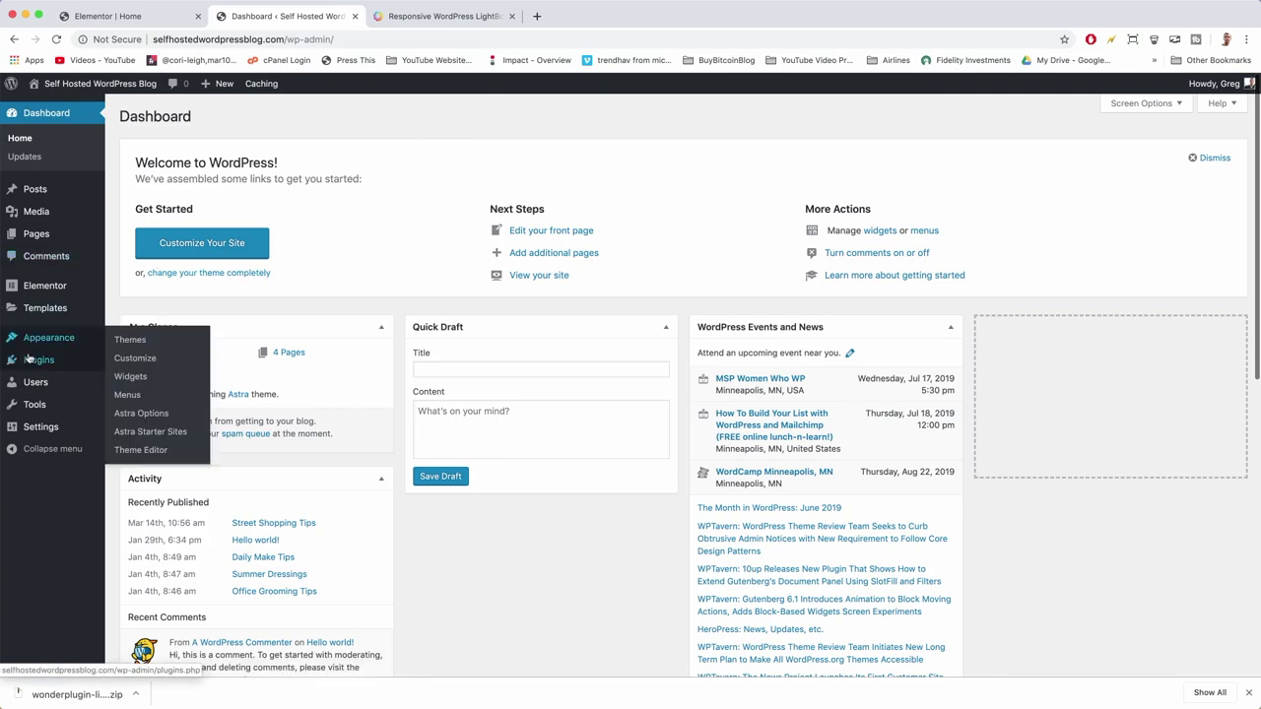
{"action": "mouse_move", "coordinate": [31, 361]}
{"action": "left_click", "coordinate": [132, 381]}
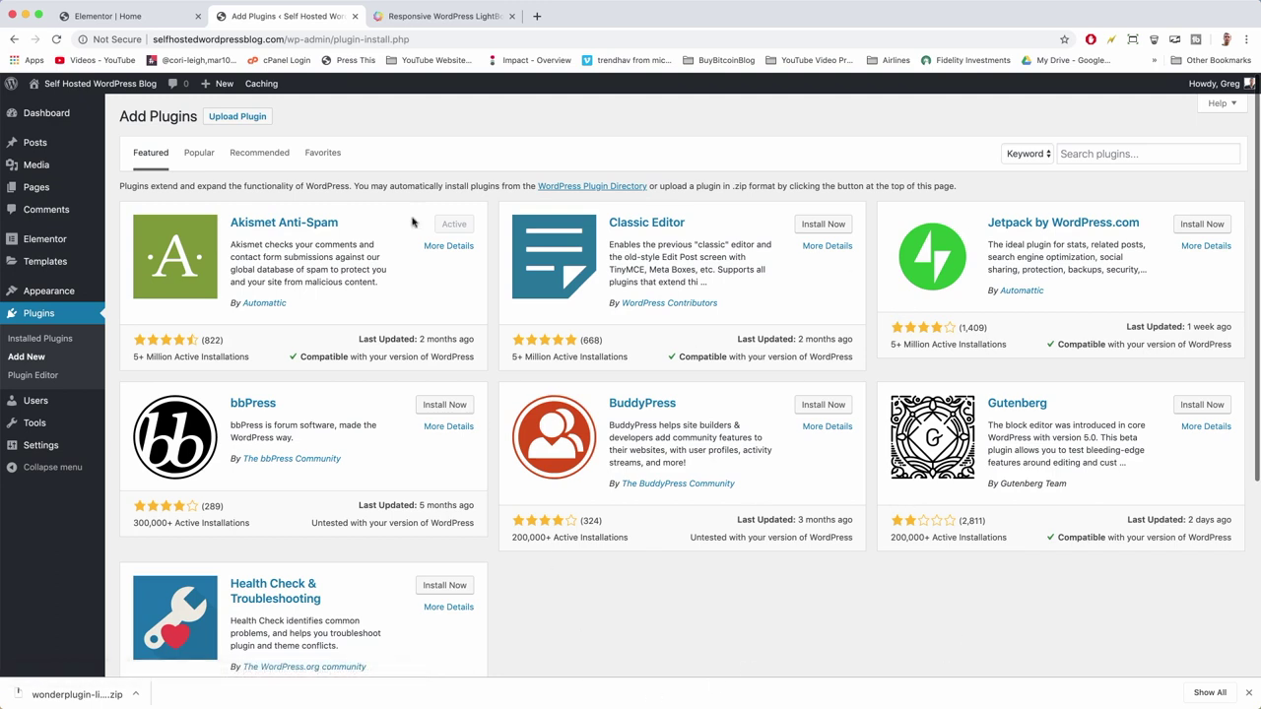
- Search plugins for 'soci', then bring up the Upload Plugin form
{"action": "left_click", "coordinate": [1106, 155]}
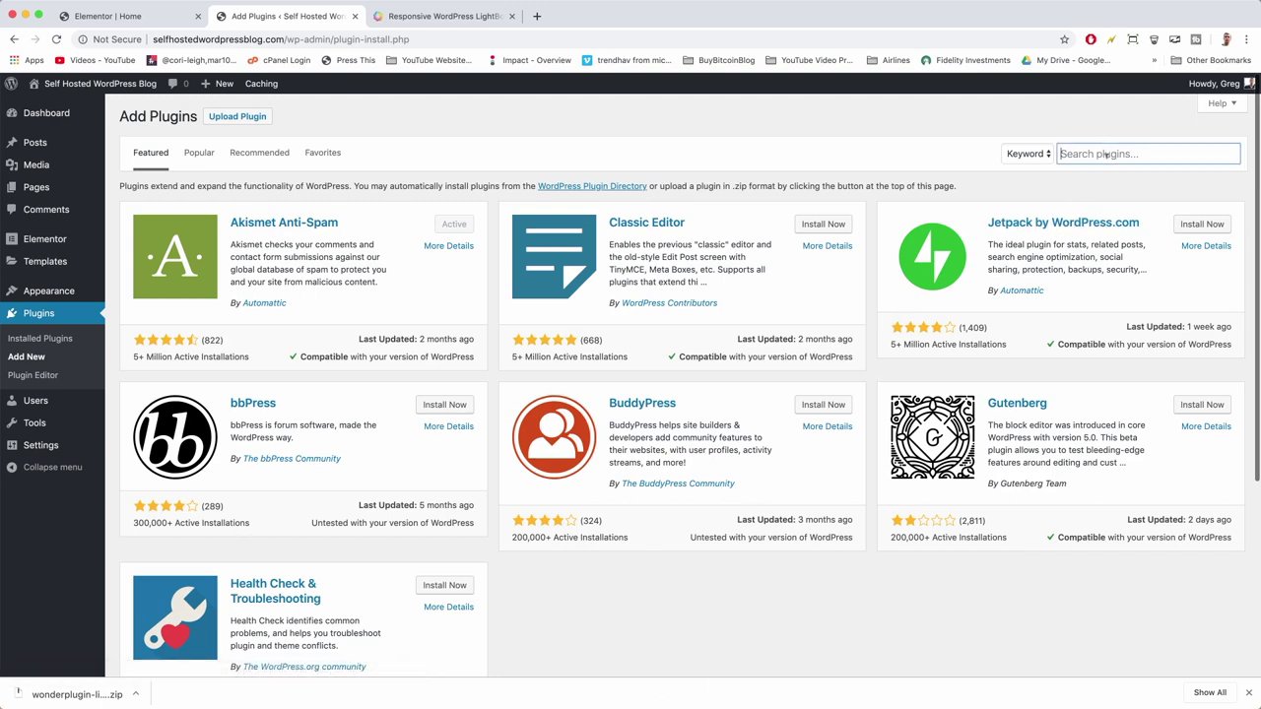
{"action": "type", "text": "social media"}
{"action": "key", "text": "Return"}
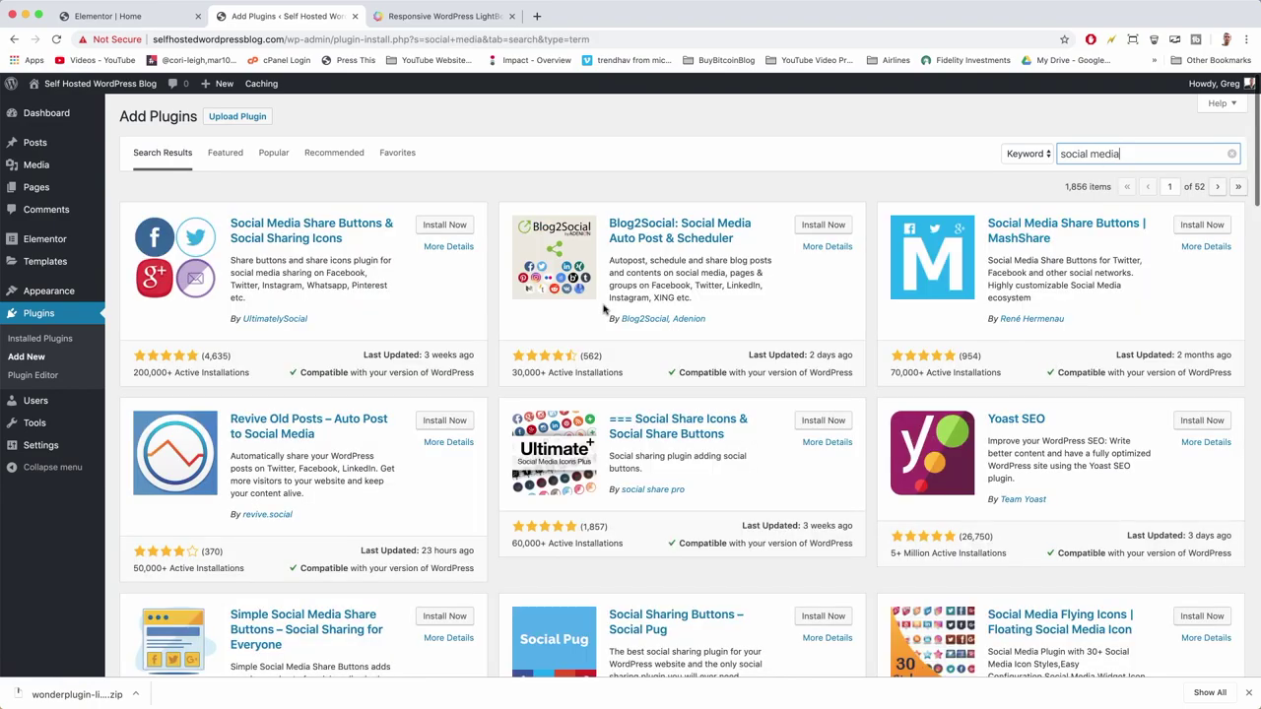
{"action": "scroll", "coordinate": [605, 295], "scroll_direction": "down", "scroll_amount": 5}
{"action": "scroll", "coordinate": [605, 309], "scroll_direction": "down", "scroll_amount": 15}
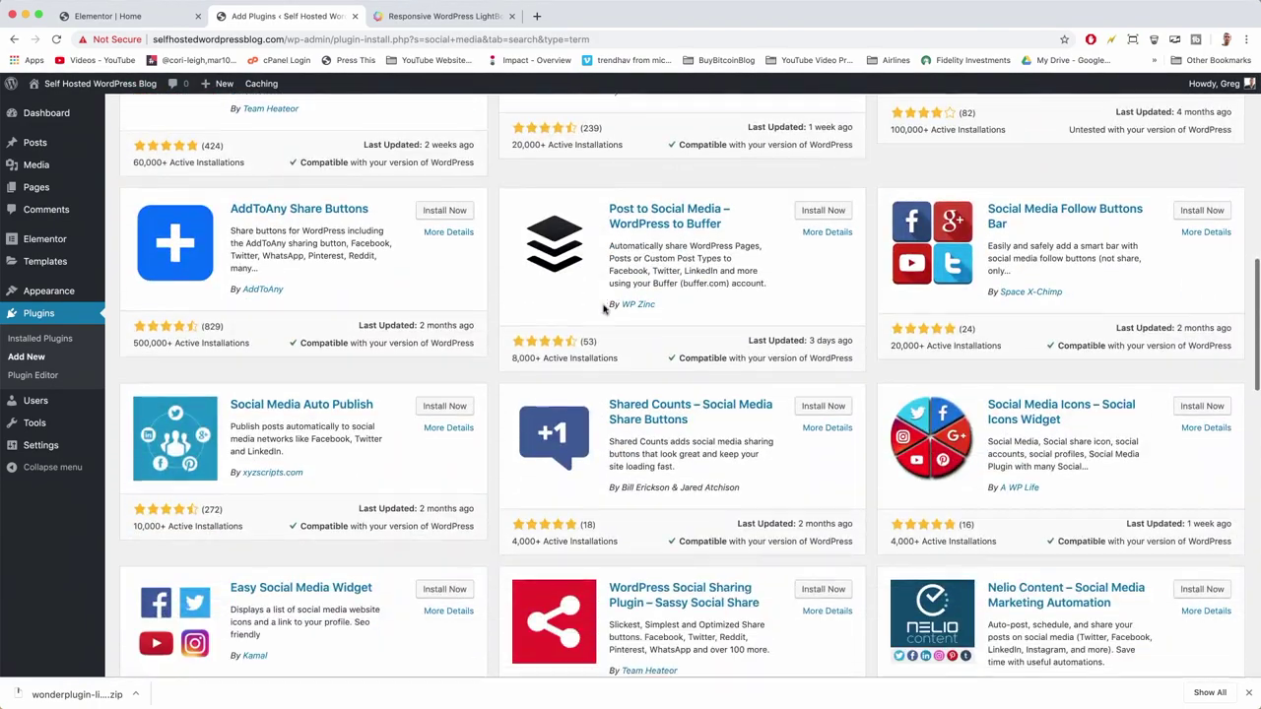
{"action": "scroll", "coordinate": [603, 301], "scroll_direction": "up", "scroll_amount": 20}
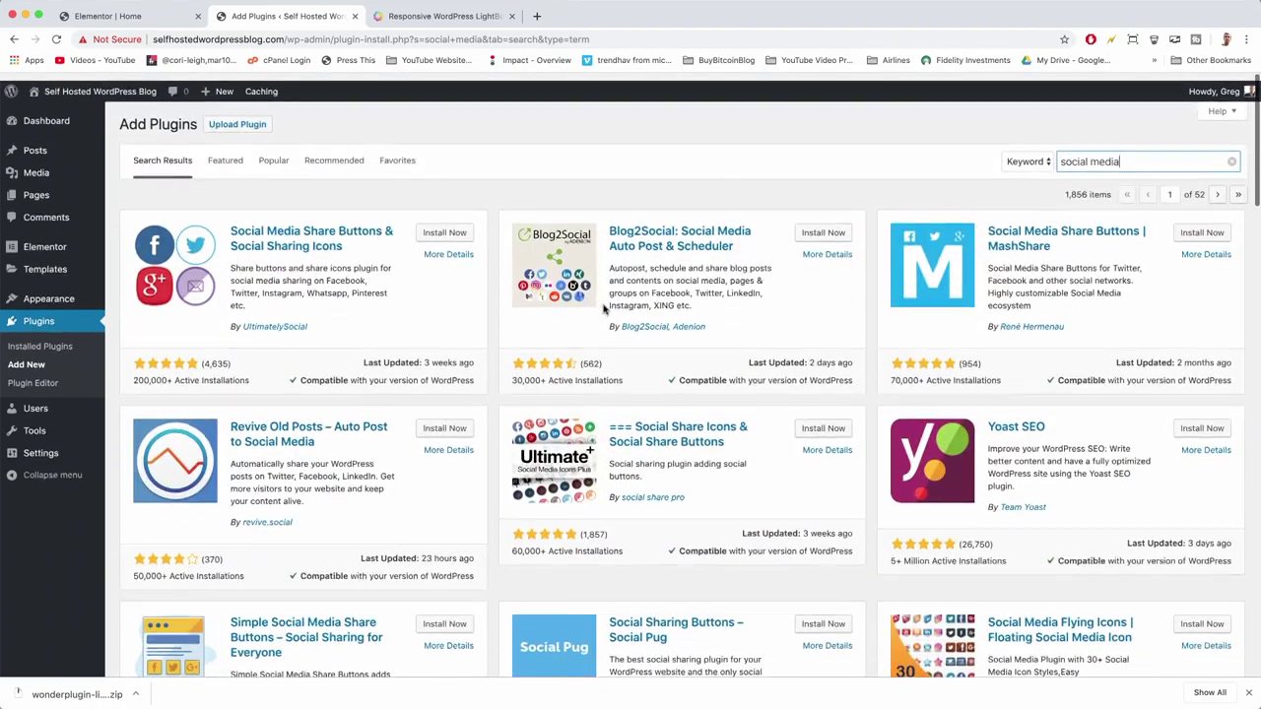
{"action": "left_click", "coordinate": [261, 116]}
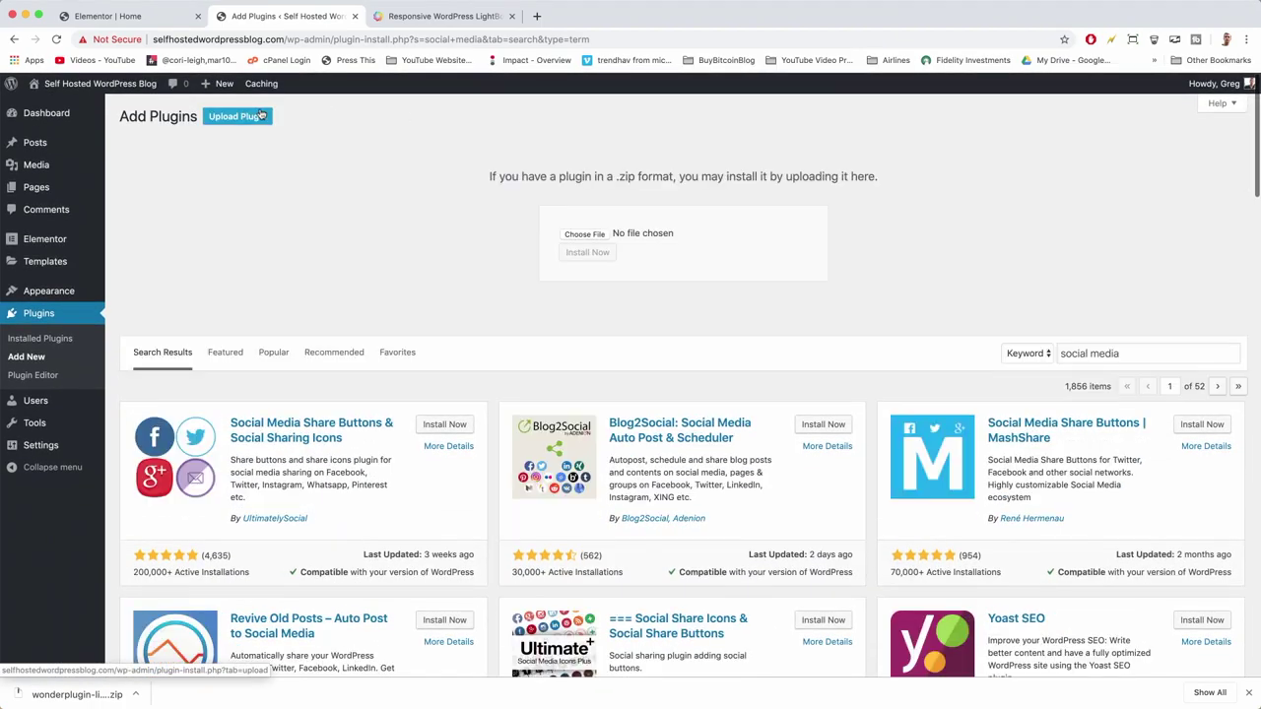
- Install and activate Wonder Lightbox 7.7 from wonderplugin-lightbox-free.zip, then return to Elementor
{"action": "left_click", "coordinate": [578, 237]}
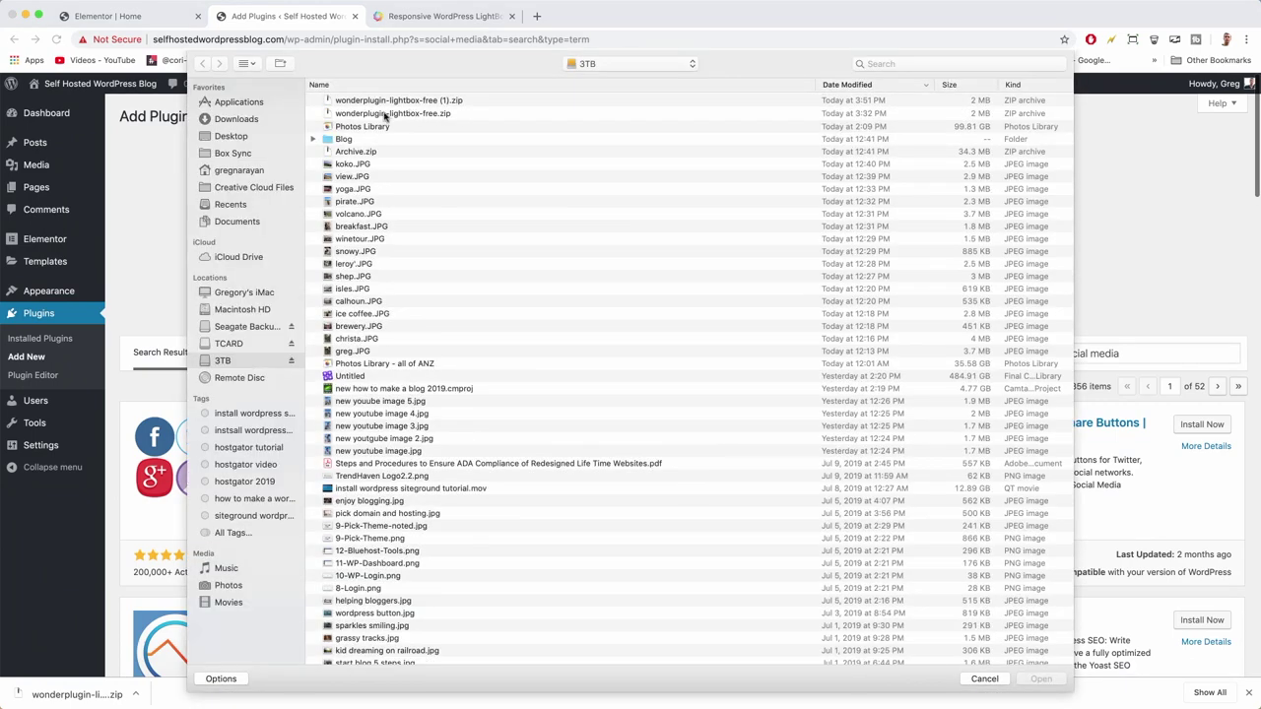
{"action": "left_click", "coordinate": [370, 115]}
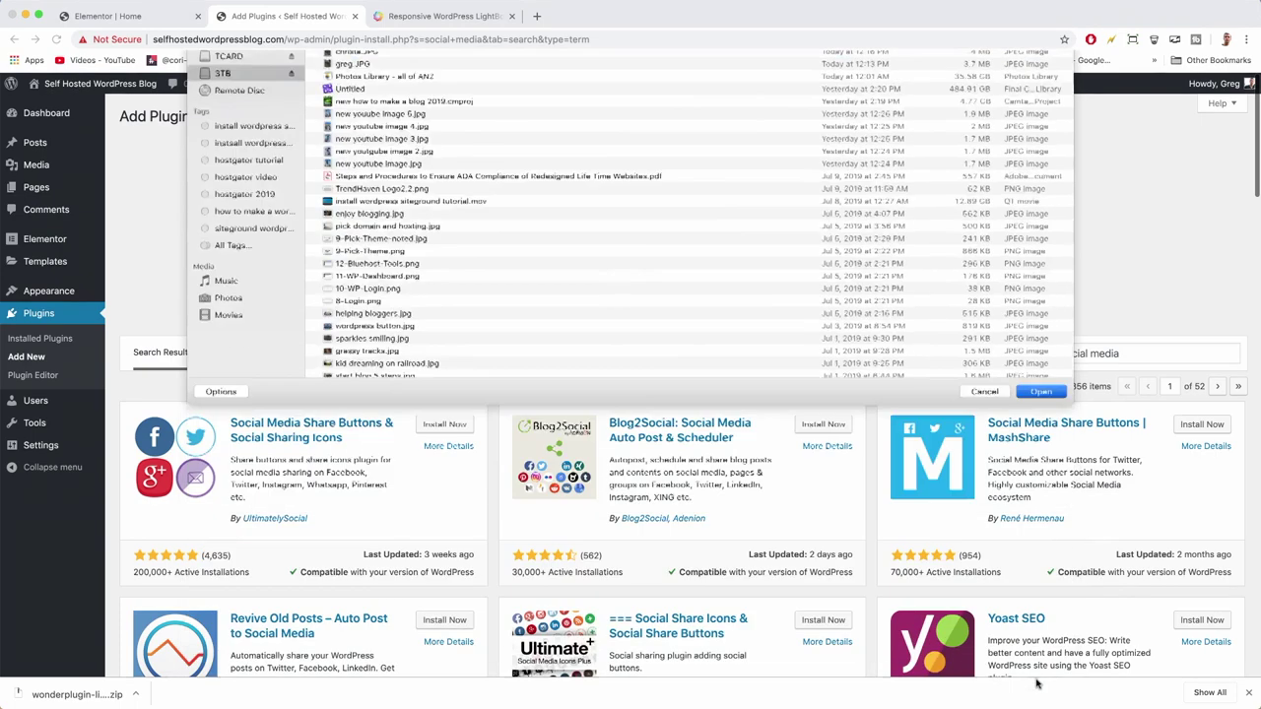
{"action": "left_click", "coordinate": [1037, 681]}
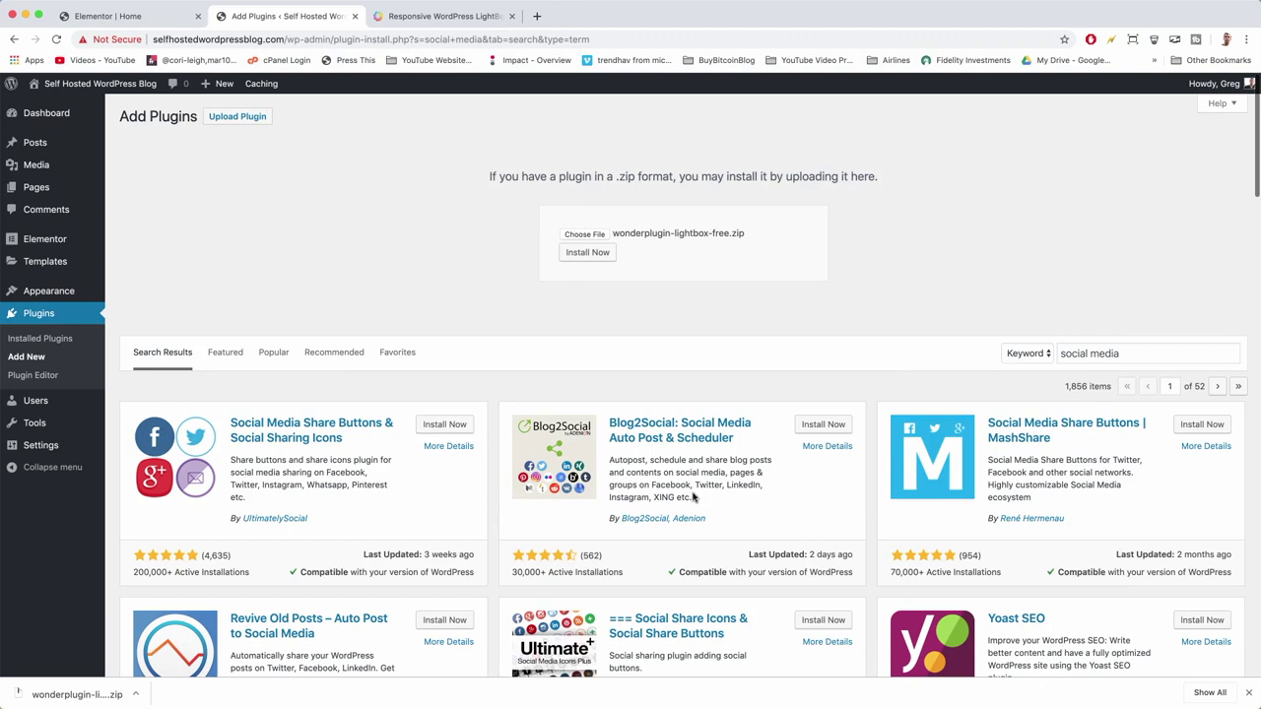
{"action": "left_click", "coordinate": [581, 257]}
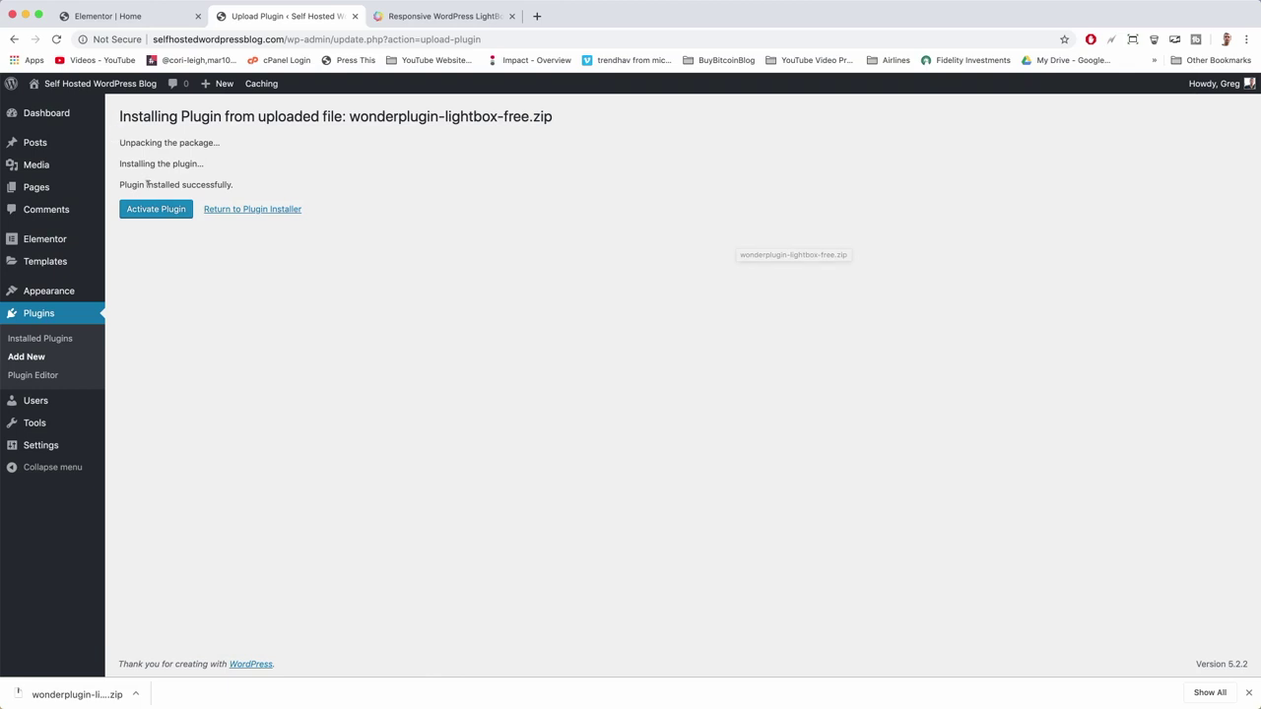
{"action": "left_click", "coordinate": [152, 211]}
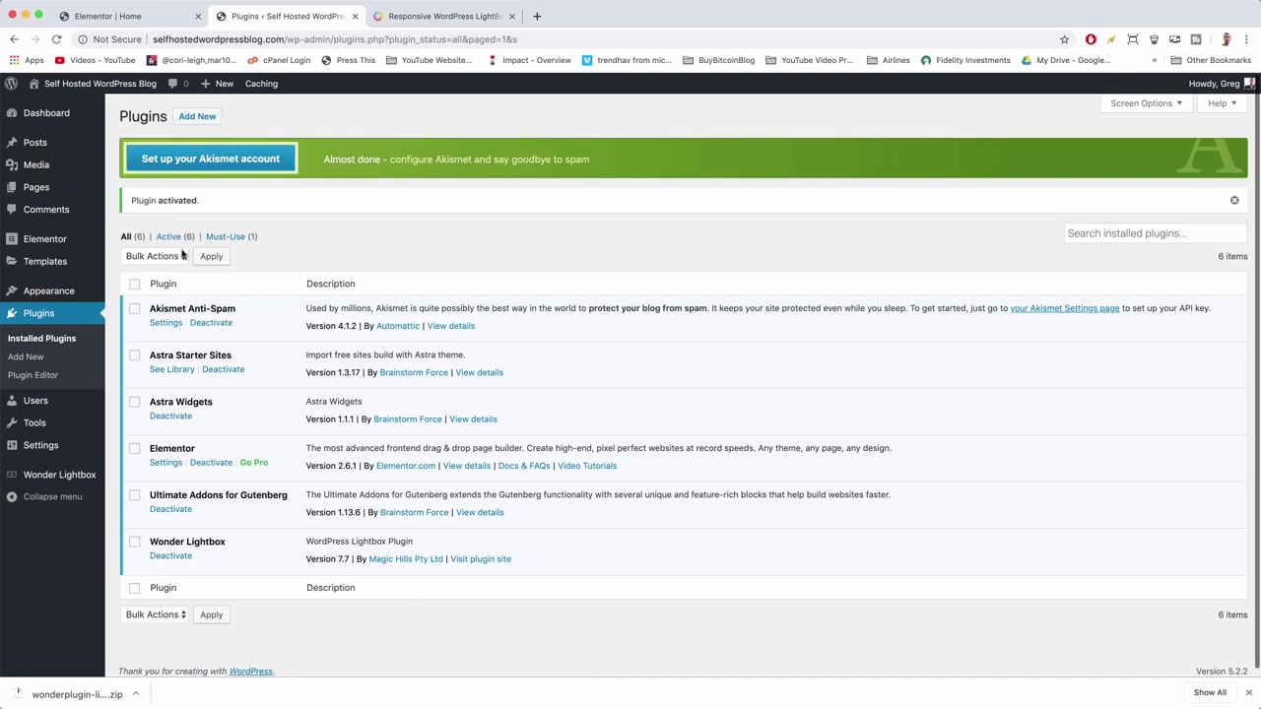
{"action": "left_click", "coordinate": [134, 17]}
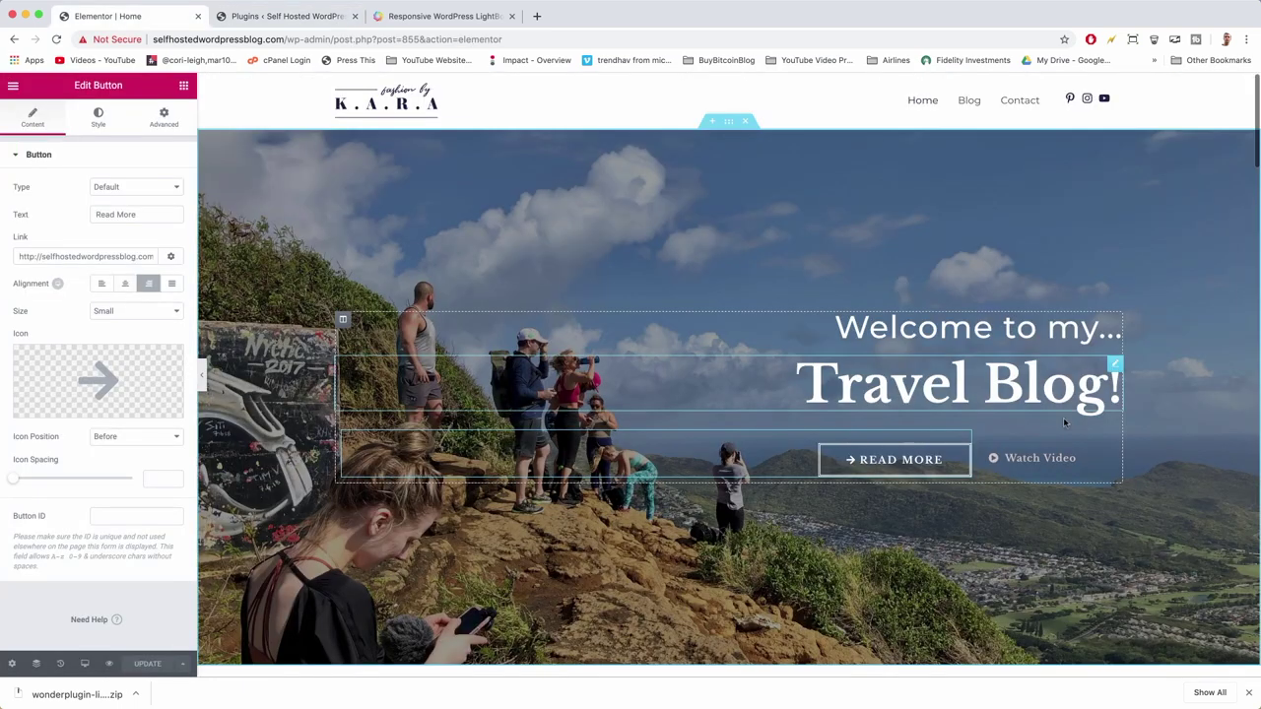
- Delete the old YouTube address from the Watch Video button's Link field
{"action": "left_click", "coordinate": [1030, 459]}
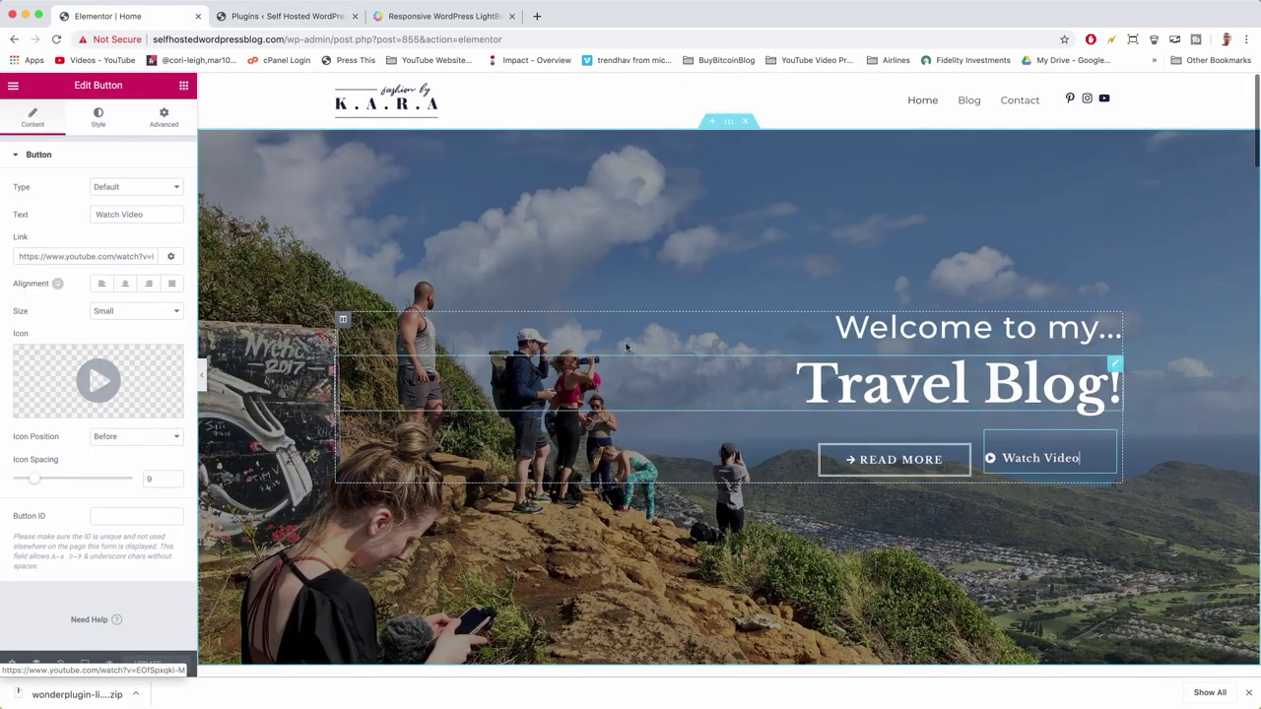
{"action": "double_click", "coordinate": [122, 247]}
{"action": "key", "text": "super+a"}
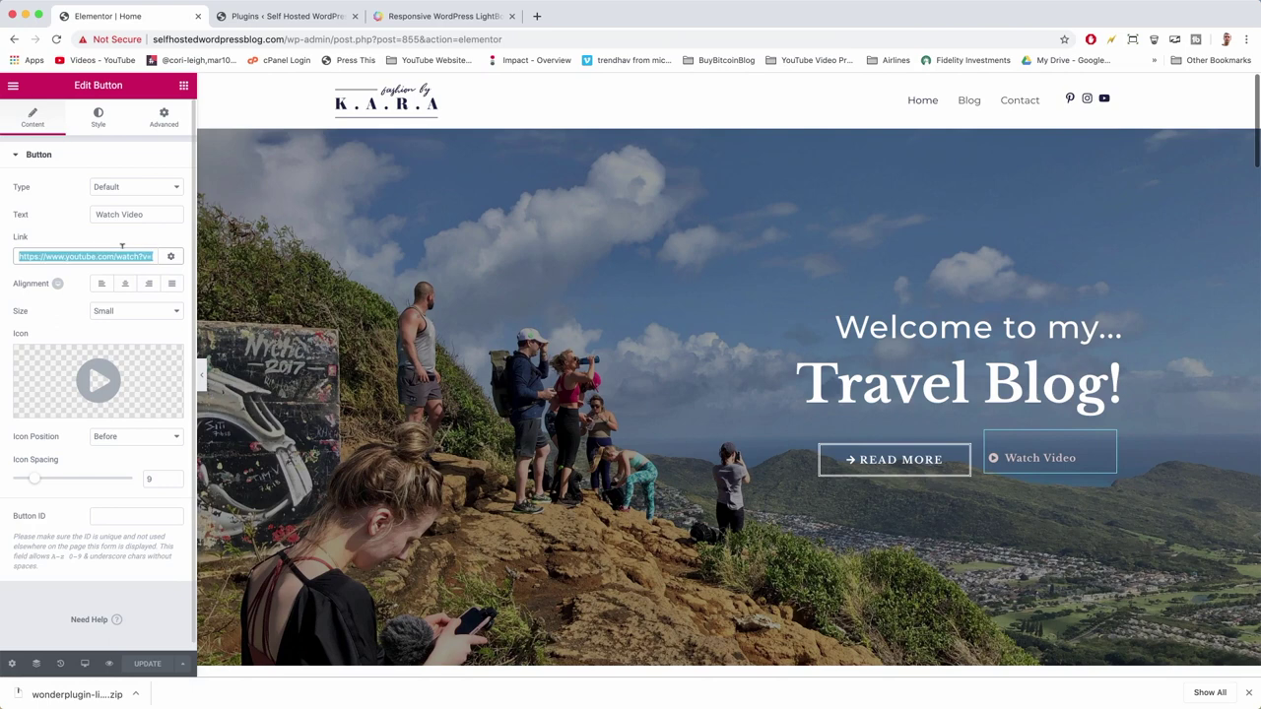
{"action": "key", "text": "BackSpace"}
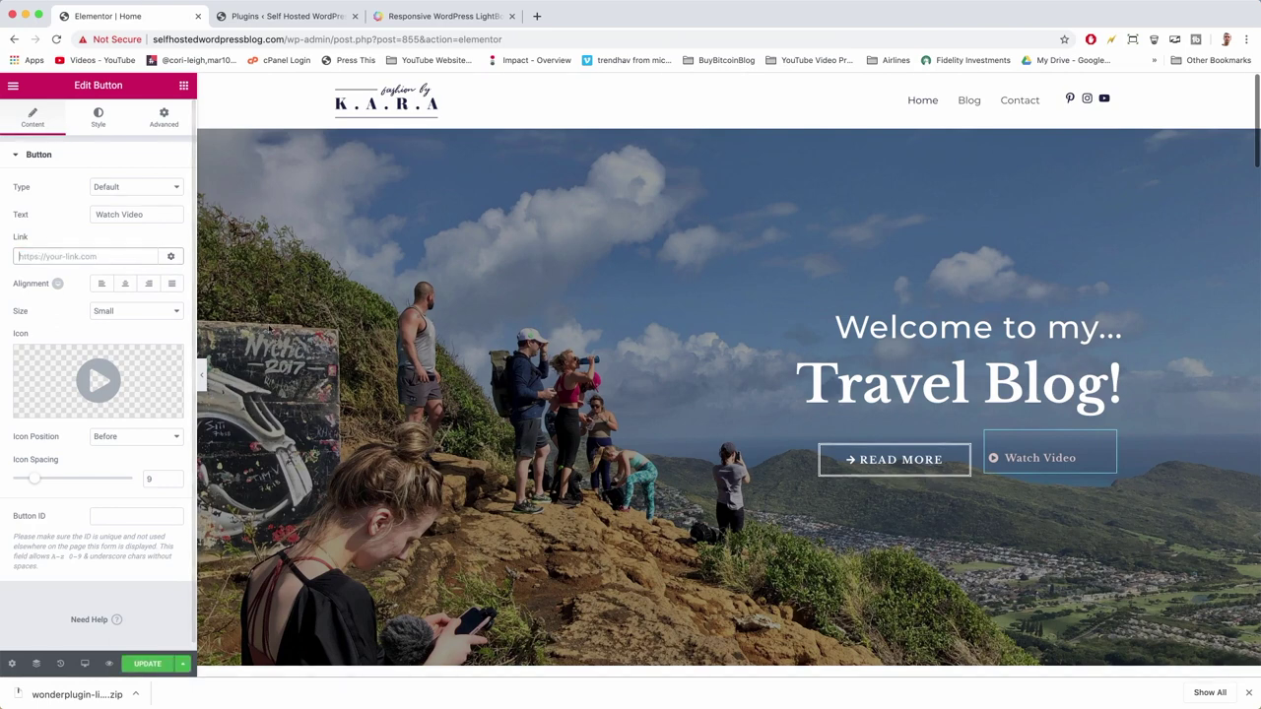
{"action": "left_click", "coordinate": [536, 13]}
- Open YouTube and pause the 'Roger Federer's 100 Wimbledon wins' video
{"action": "type", "text": "you"}
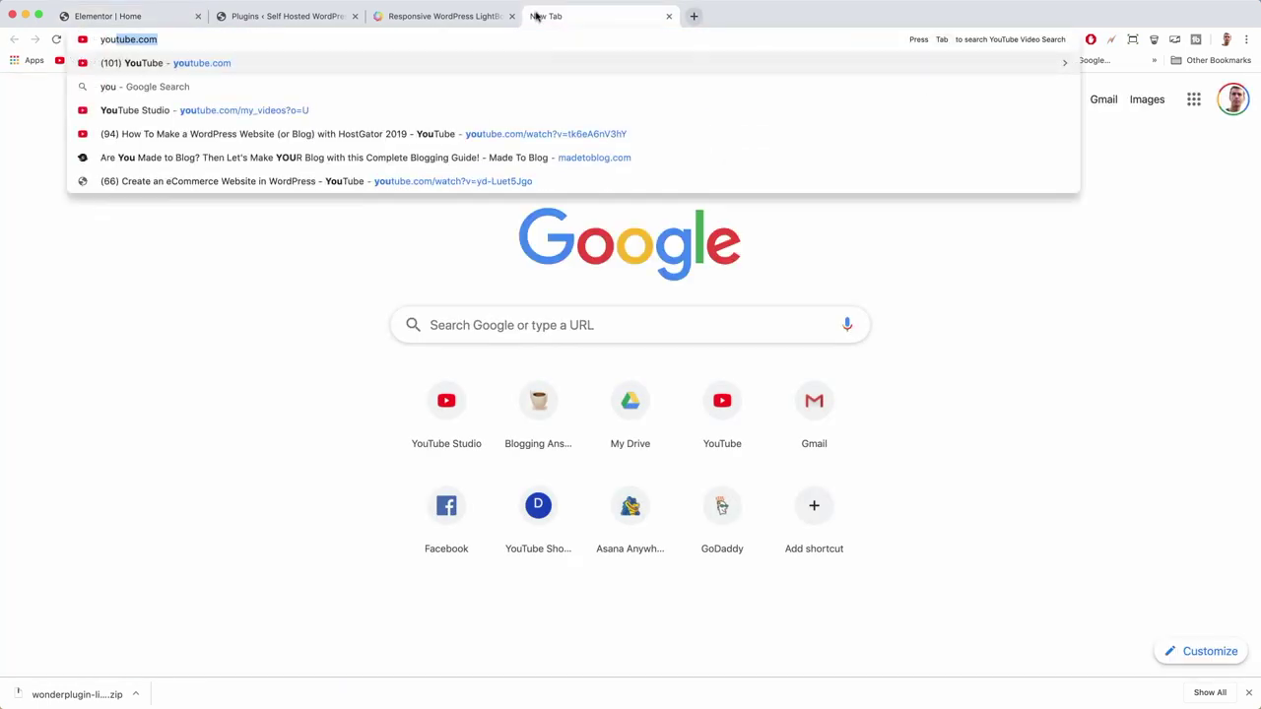
{"action": "key", "text": "Return"}
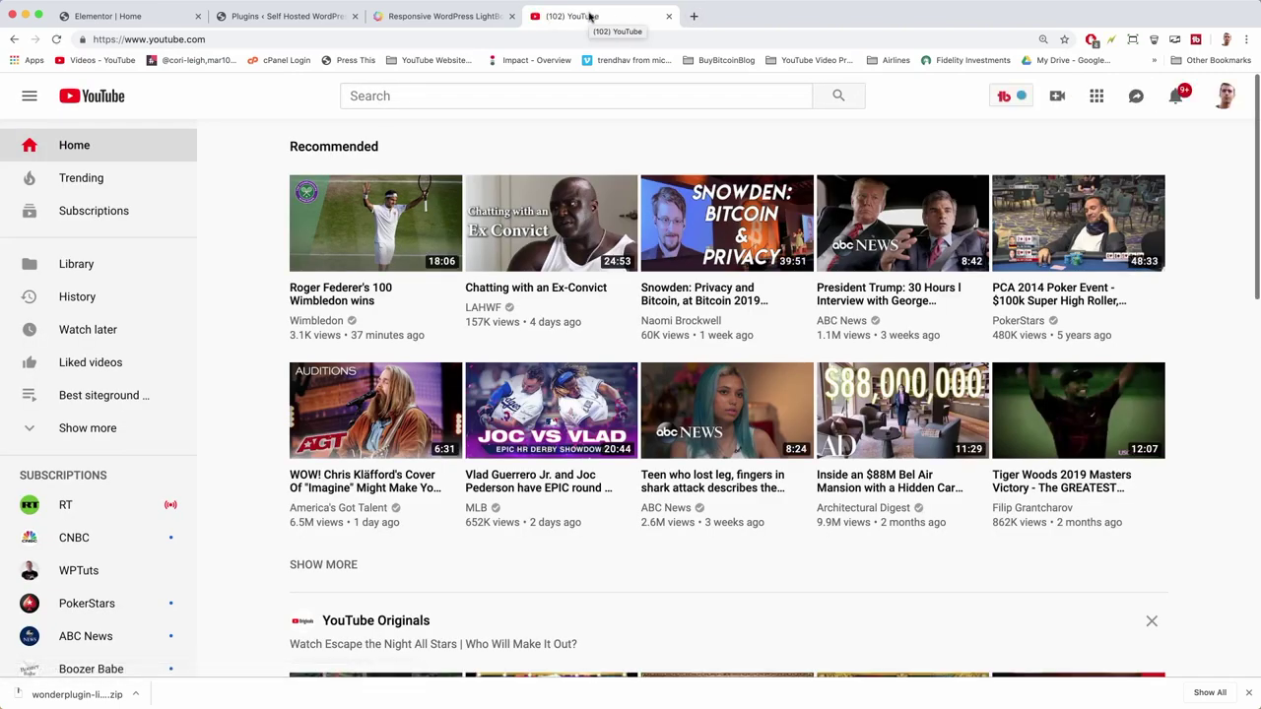
{"action": "mouse_move", "coordinate": [354, 229]}
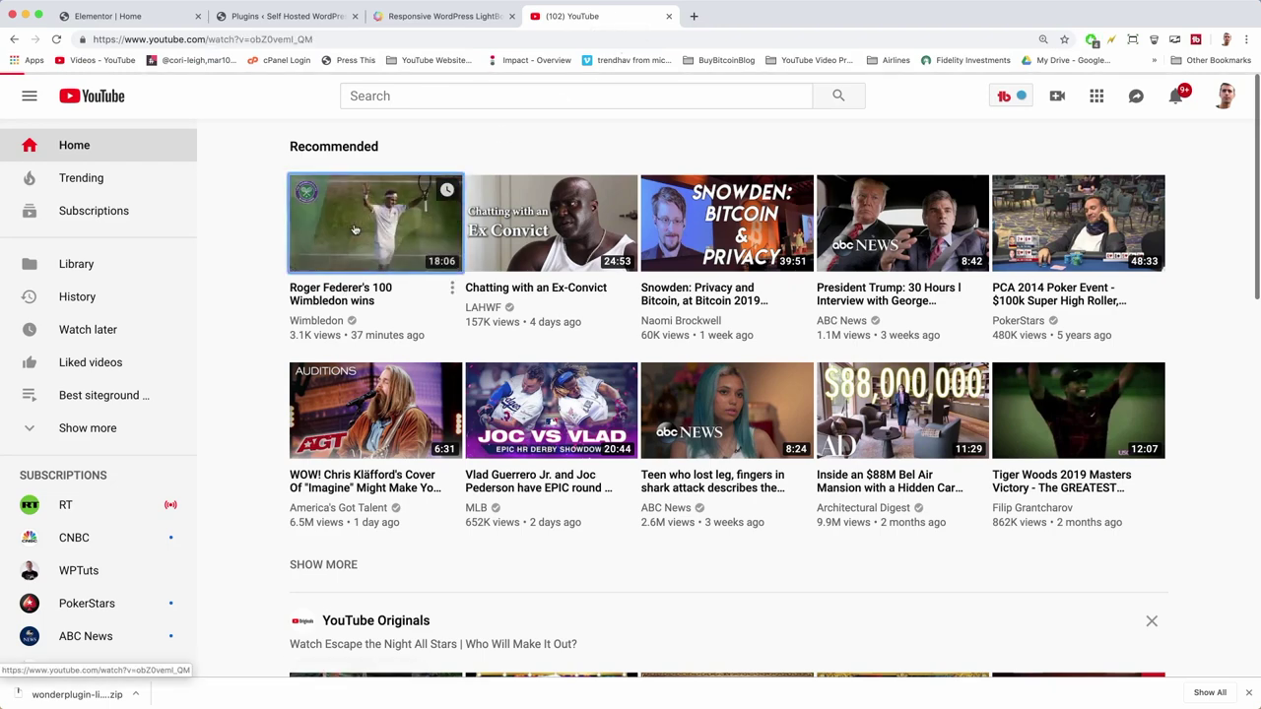
{"action": "left_click", "coordinate": [354, 229]}
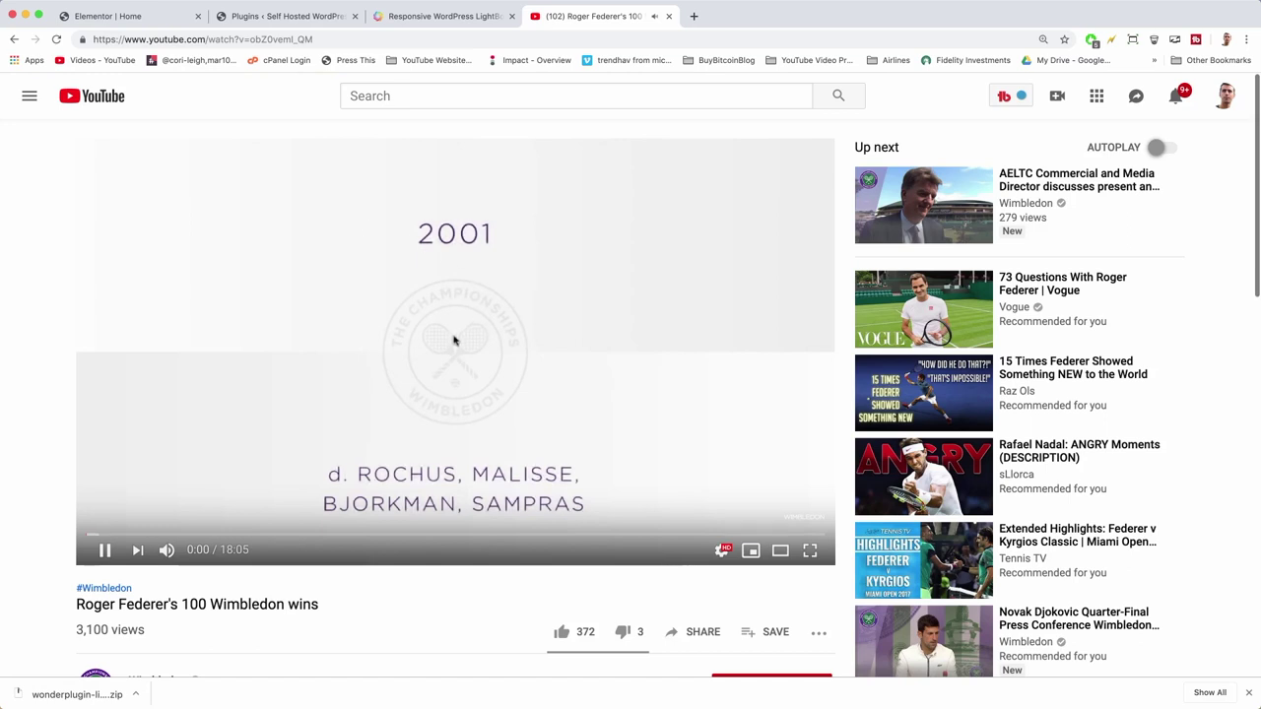
{"action": "left_click", "coordinate": [454, 338]}
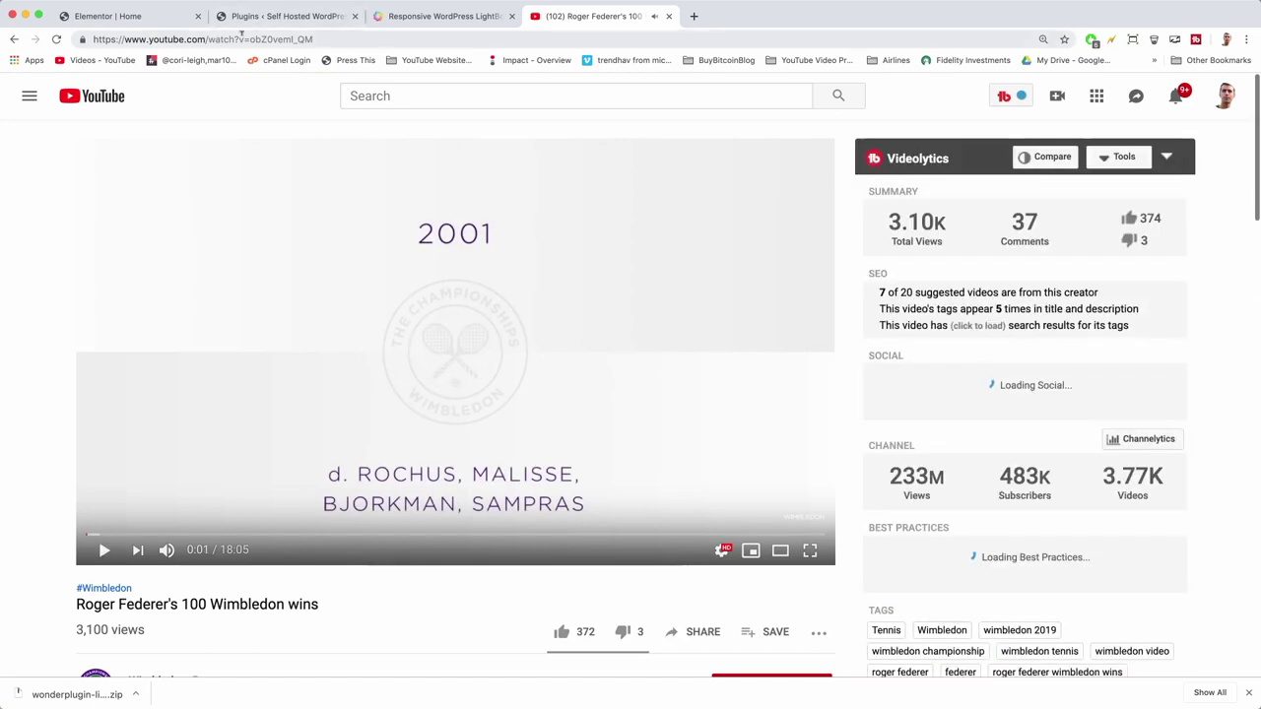
- Copy the video's web address and return to the Elementor tab
{"action": "left_click", "coordinate": [207, 39]}
{"action": "right_click", "coordinate": [189, 40]}
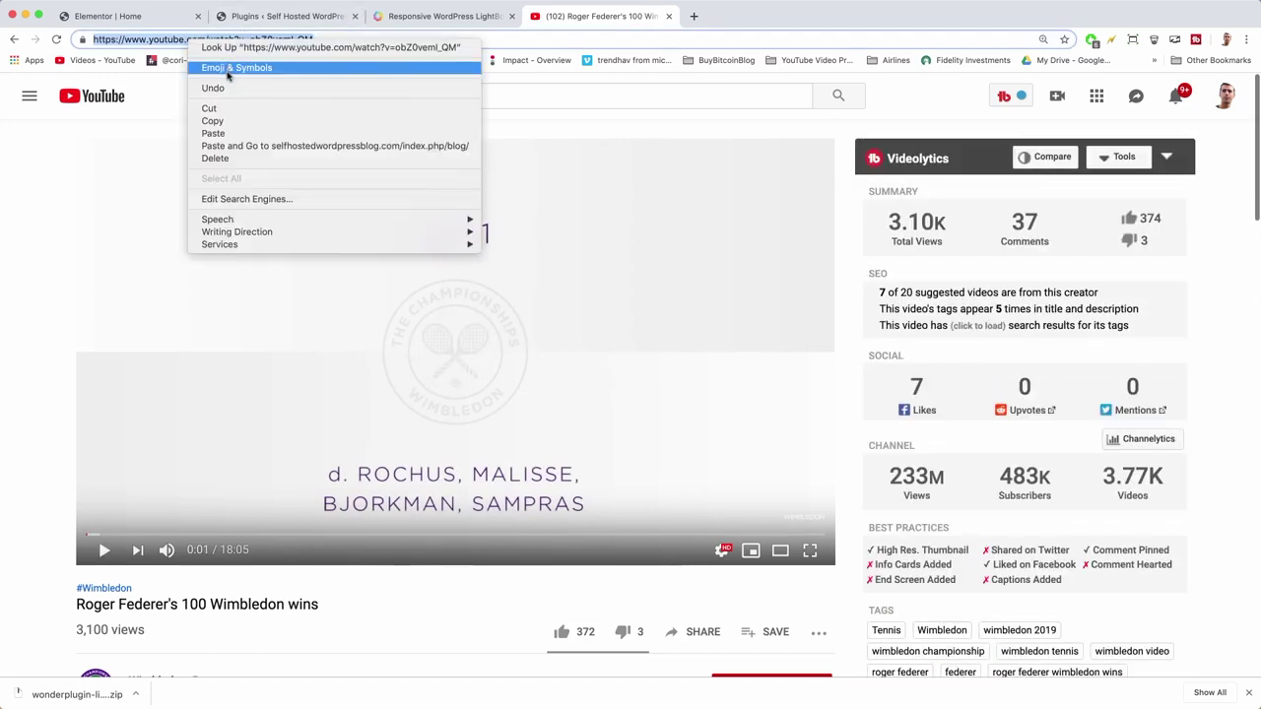
{"action": "left_click", "coordinate": [213, 120]}
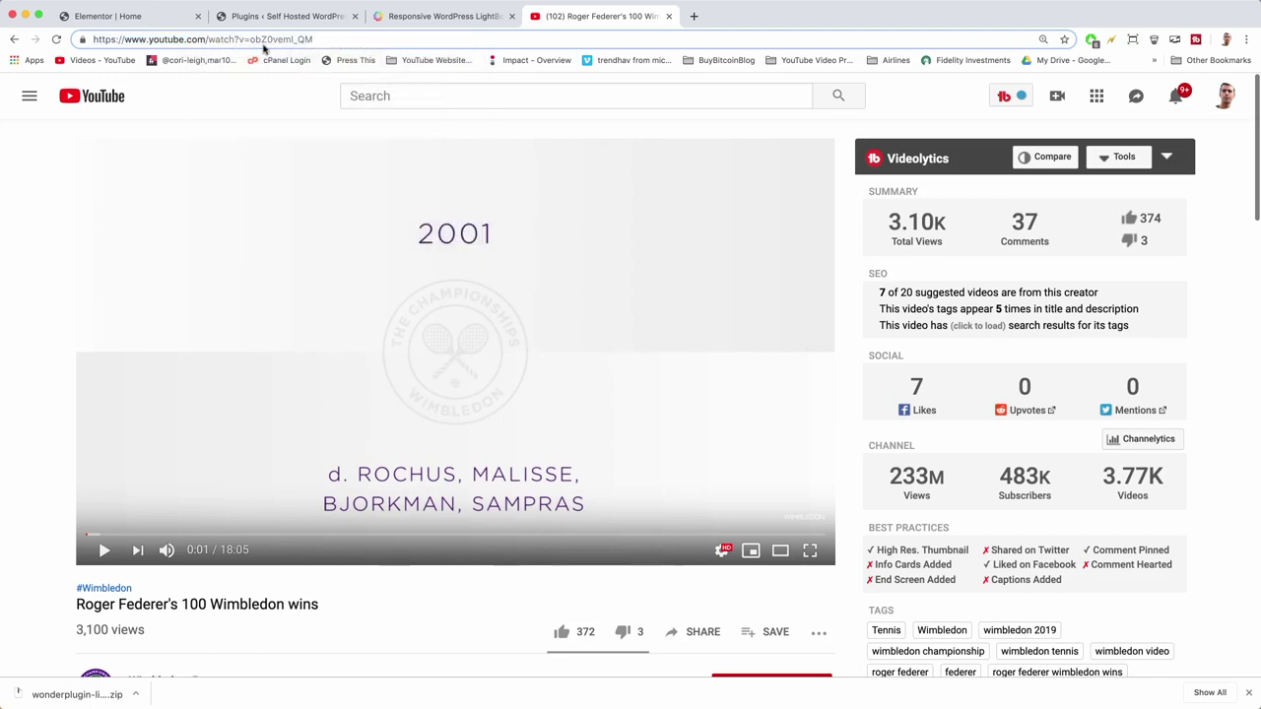
{"action": "left_click_drag", "start_coordinate": [338, 39], "coordinate": [248, 35]}
{"action": "left_click", "coordinate": [337, 37]}
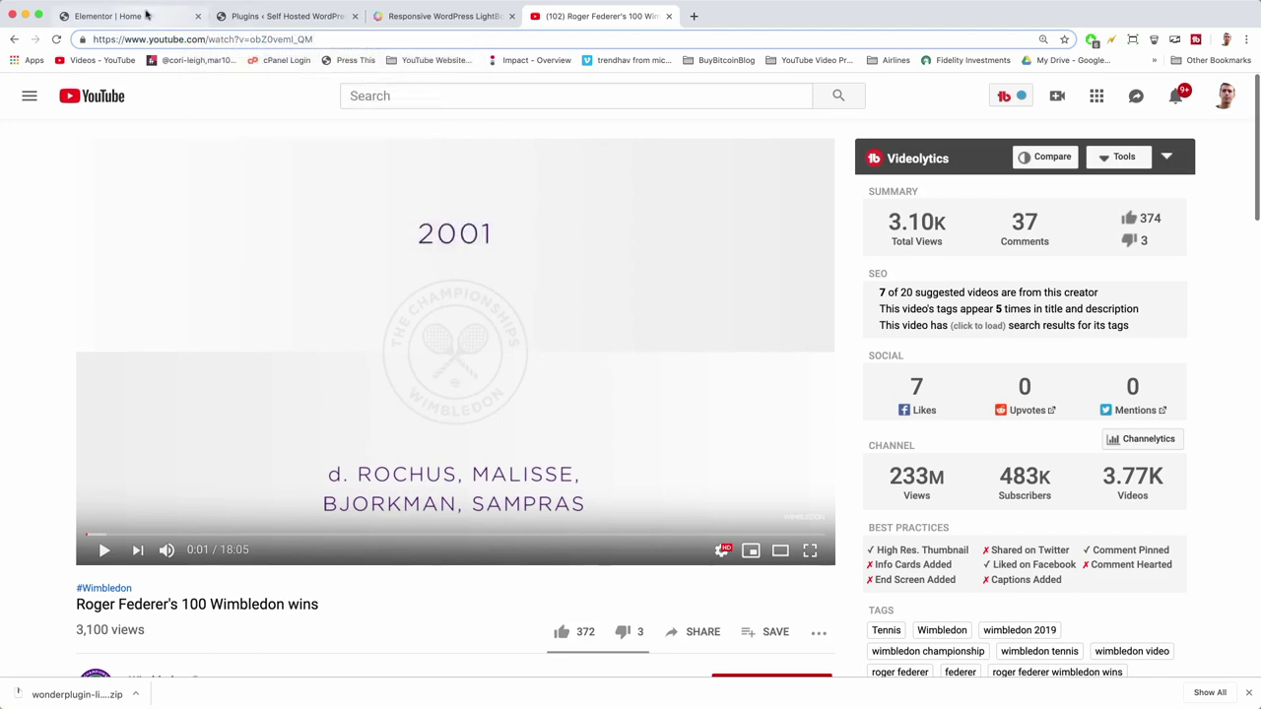
{"action": "left_click", "coordinate": [146, 13]}
- Paste the Federer video URL as the button link, add CSS class wplightbox, and update
{"action": "right_click", "coordinate": [37, 256]}
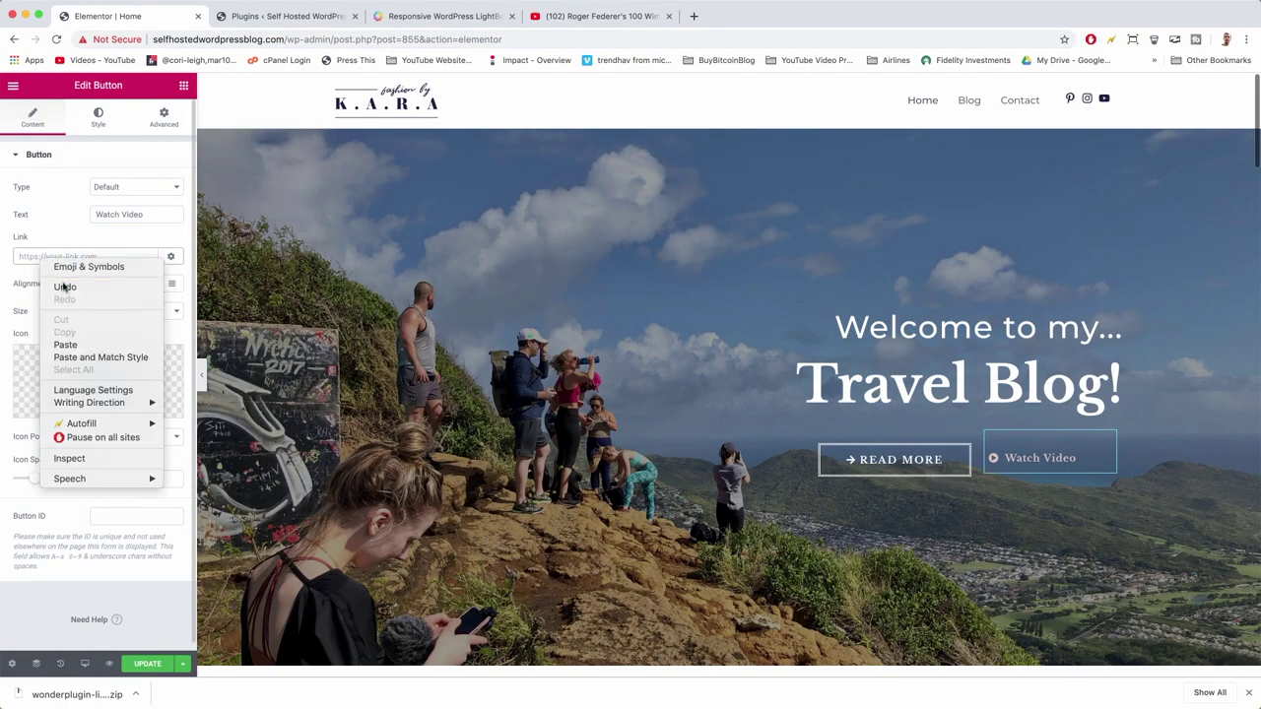
{"action": "left_click", "coordinate": [65, 341]}
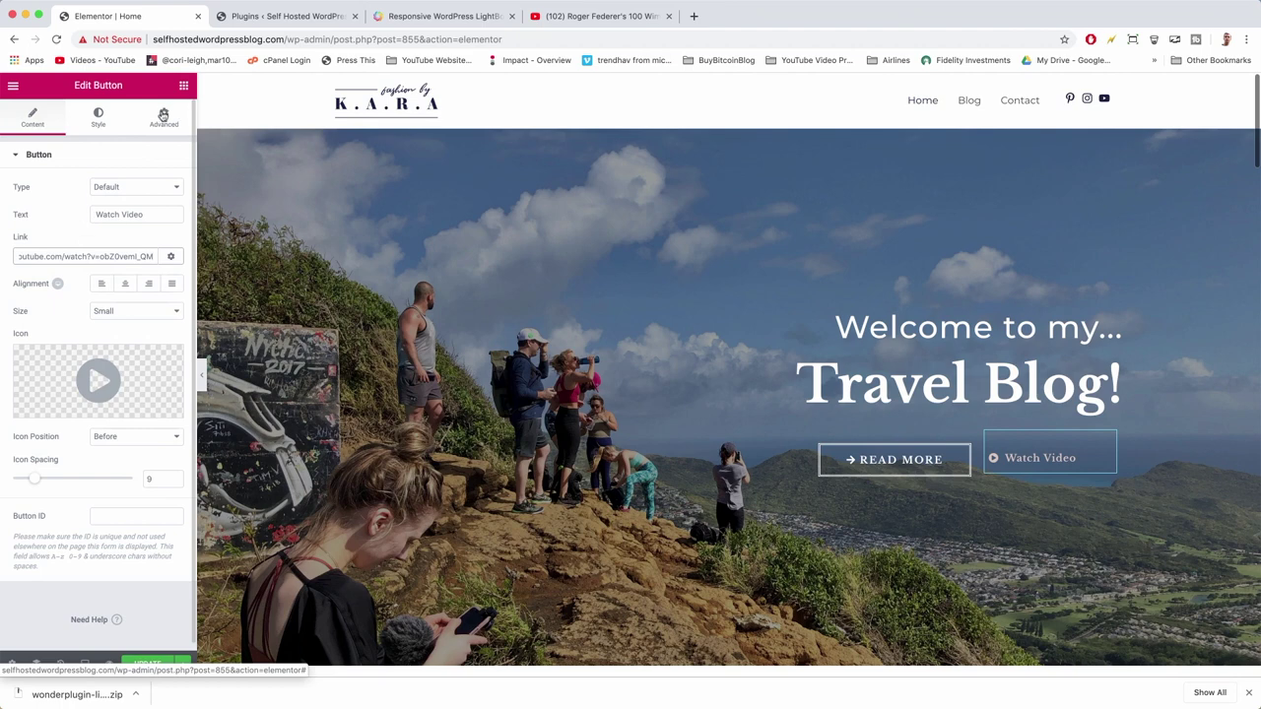
{"action": "left_click", "coordinate": [164, 115]}
{"action": "left_click", "coordinate": [114, 358]}
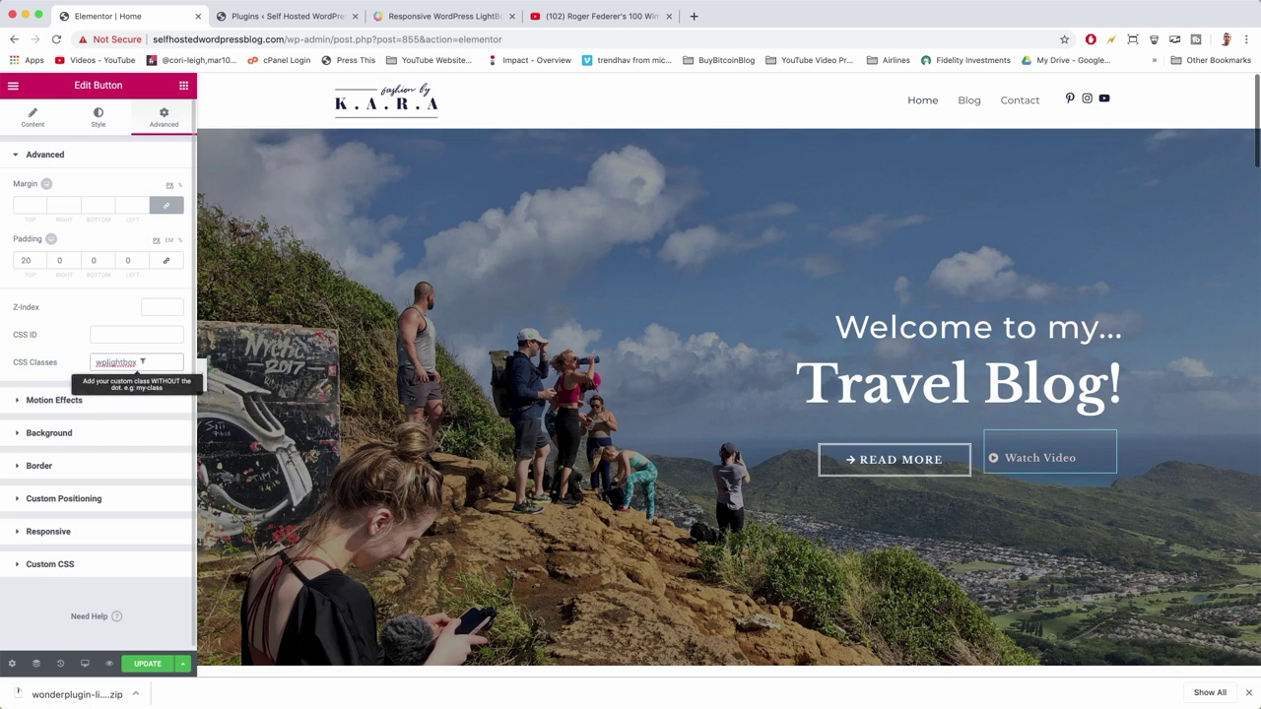
{"action": "left_click", "coordinate": [148, 663]}
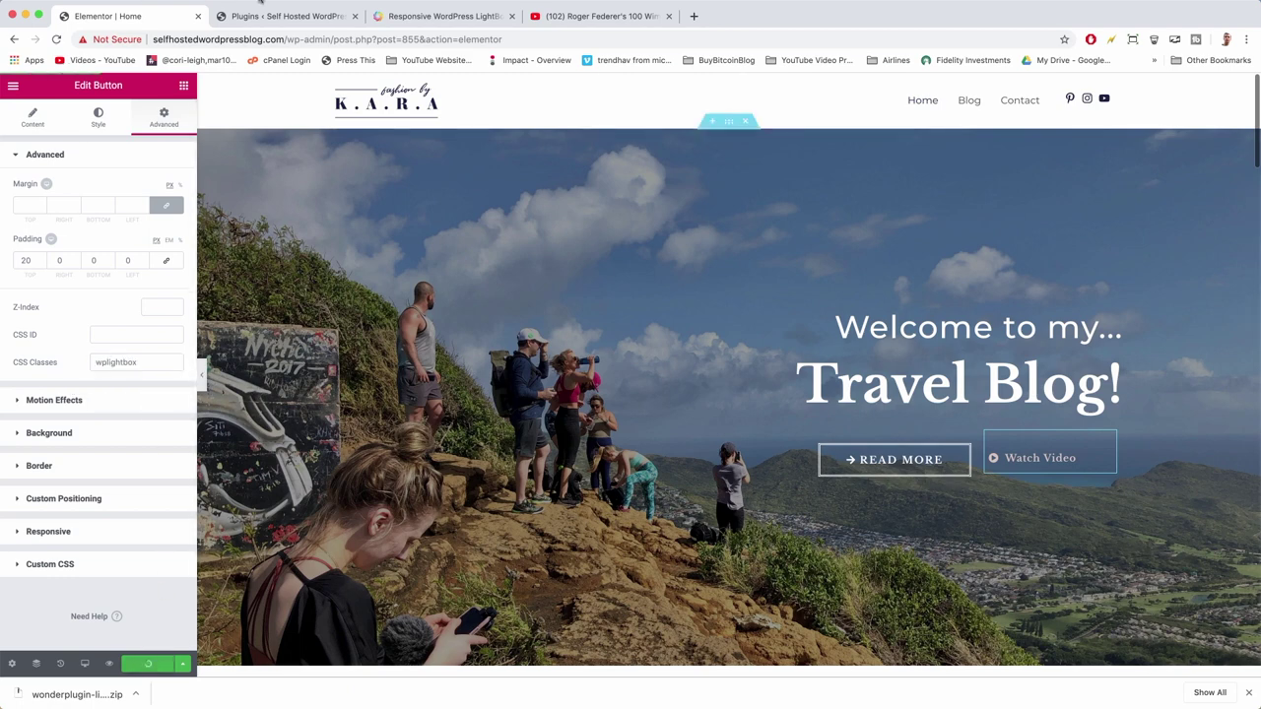
{"action": "left_click", "coordinate": [276, 16]}
{"action": "mouse_move", "coordinate": [99, 85]}
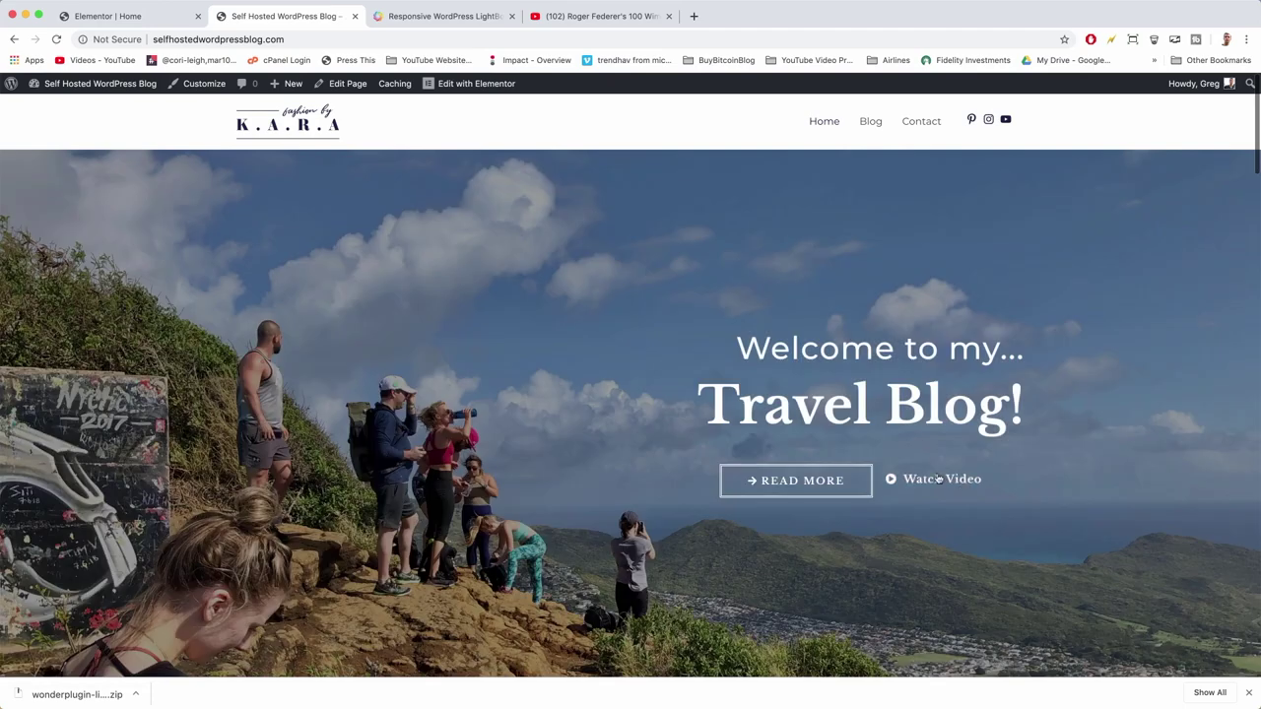
- On the live homepage, play the Federer video via Watch Video in the lightbox, then close it
{"action": "left_click", "coordinate": [937, 479]}
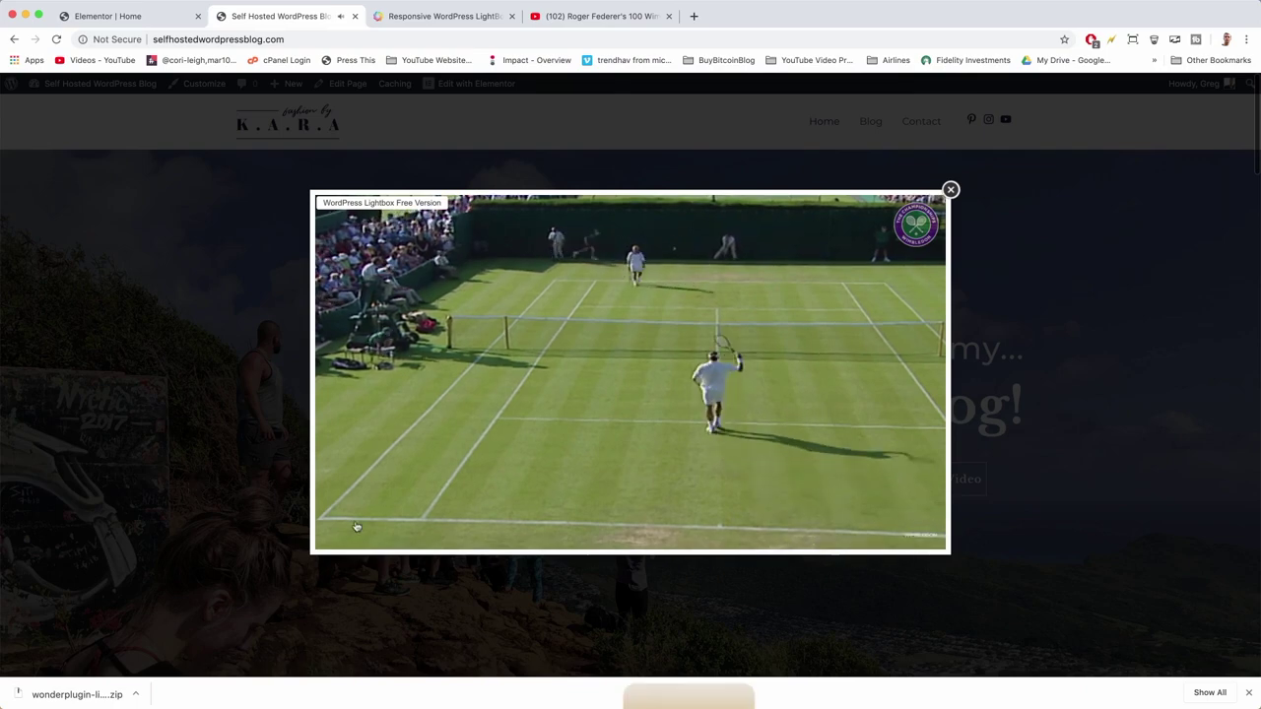
{"action": "mouse_move", "coordinate": [337, 540]}
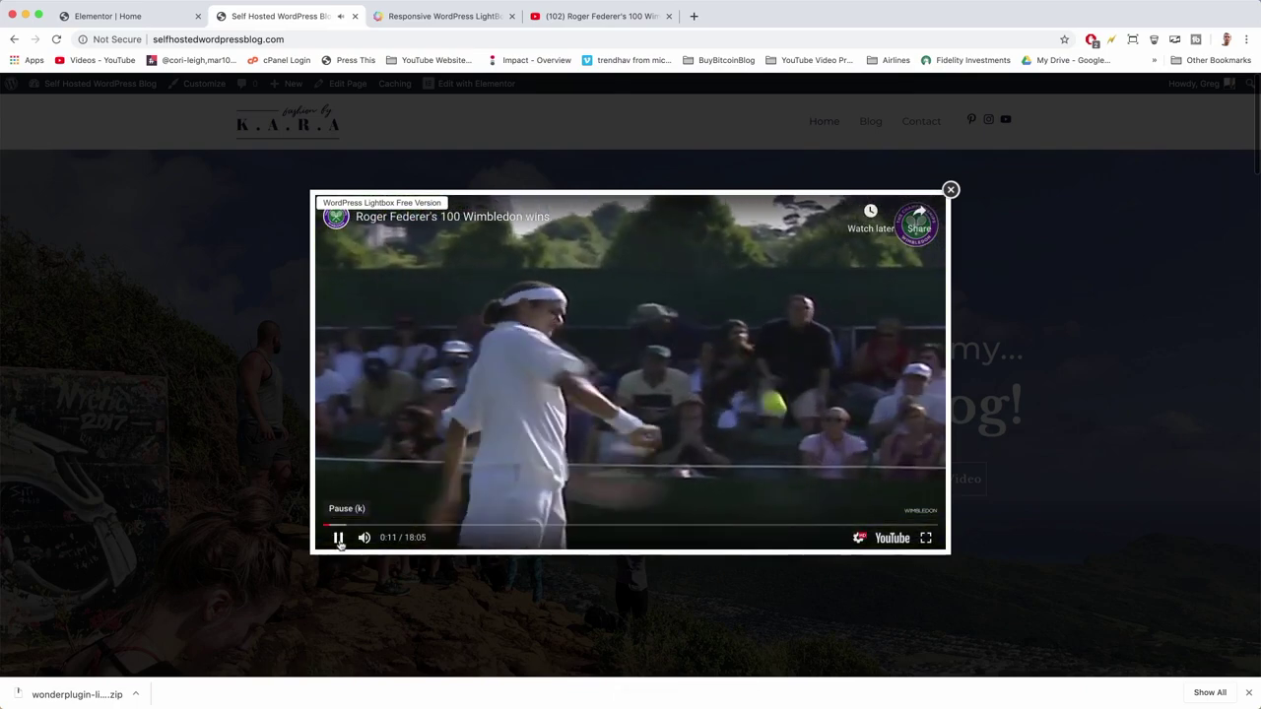
{"action": "left_click", "coordinate": [337, 540]}
{"action": "left_click", "coordinate": [185, 359]}
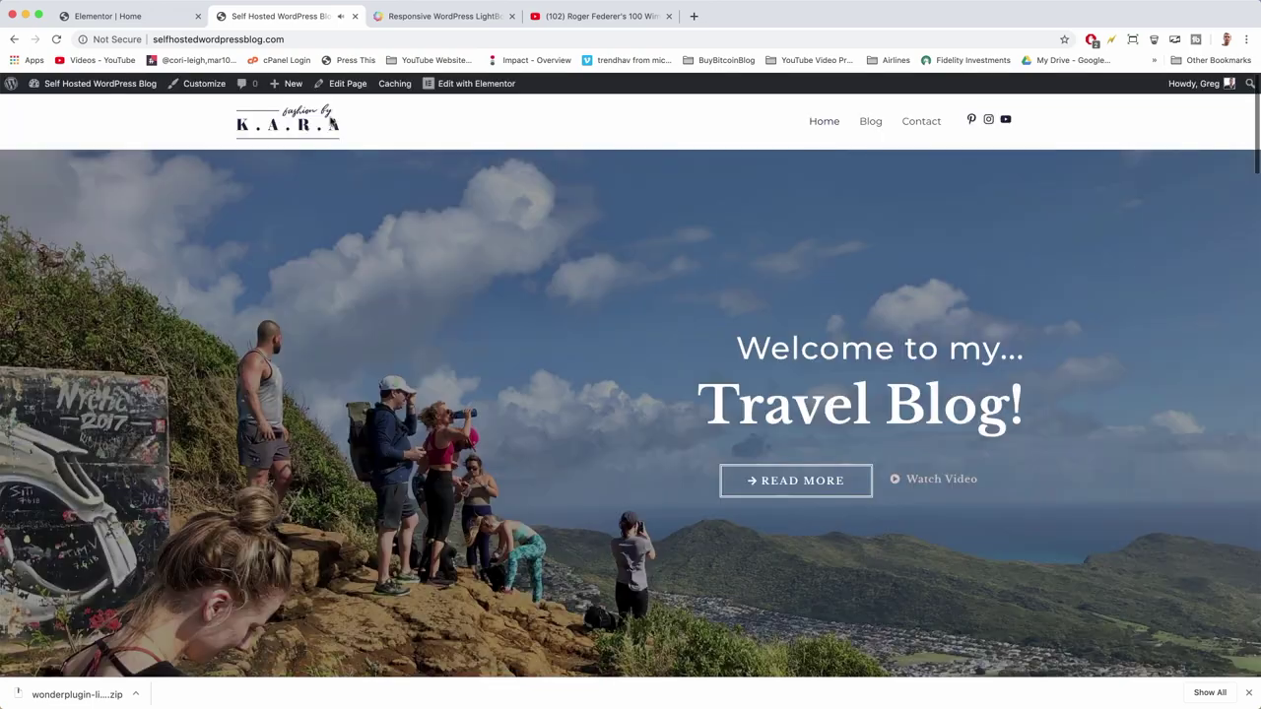
{"action": "scroll", "coordinate": [658, 357], "scroll_direction": "down", "scroll_amount": 4}
{"action": "scroll", "coordinate": [658, 363], "scroll_direction": "up", "scroll_amount": 4}
{"action": "left_click", "coordinate": [1248, 693]}
{"action": "scroll", "coordinate": [466, 396], "scroll_direction": "down", "scroll_amount": 4}
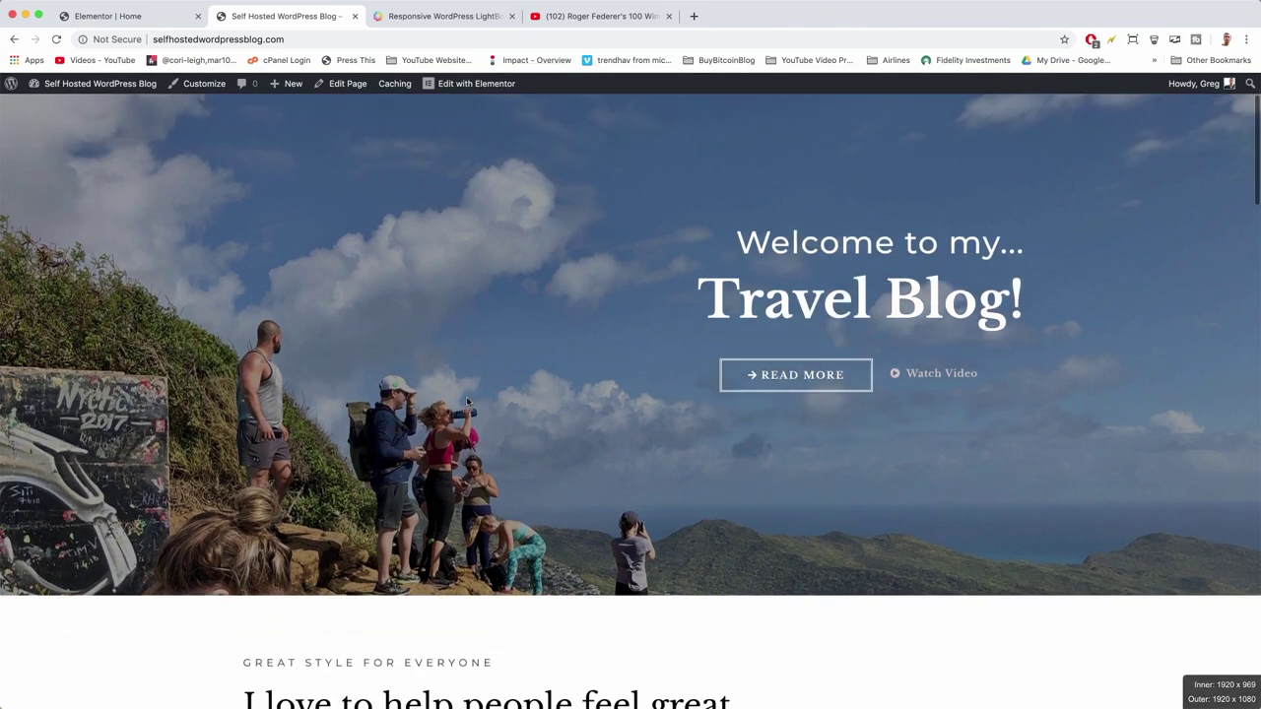
{"action": "scroll", "coordinate": [467, 399], "scroll_direction": "down", "scroll_amount": 2}
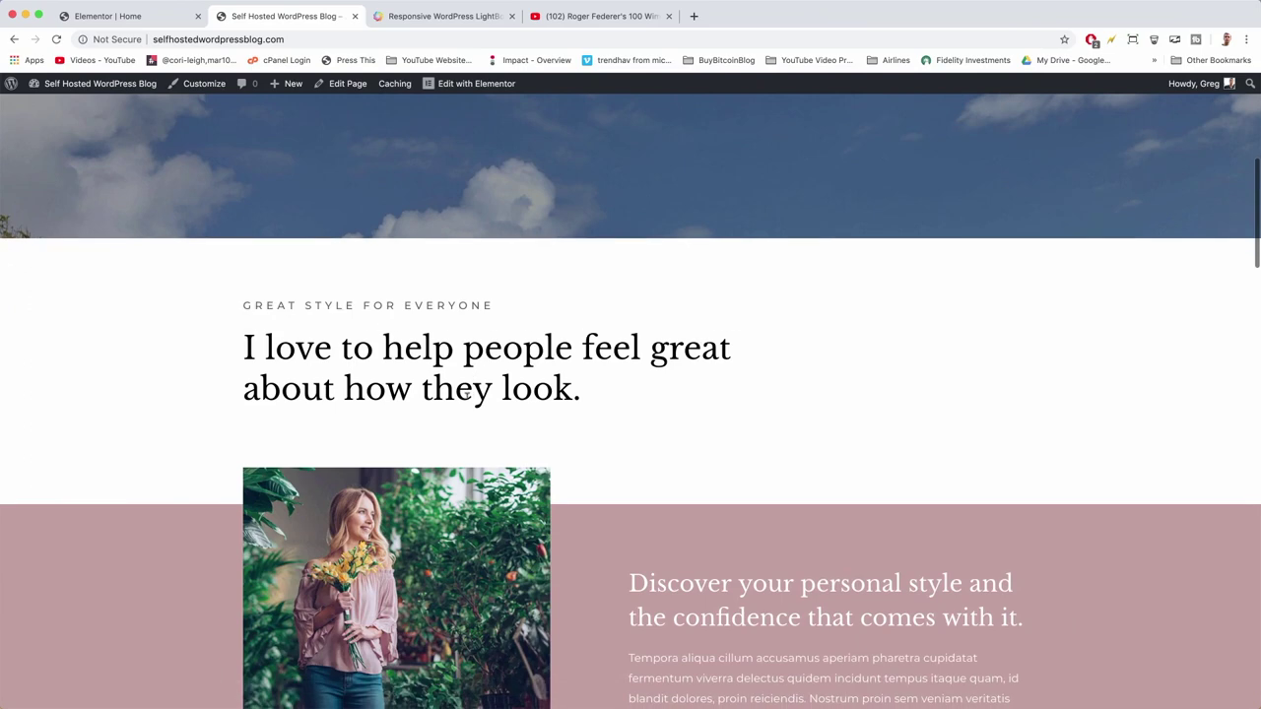
{"action": "scroll", "coordinate": [467, 392], "scroll_direction": "down", "scroll_amount": 4}
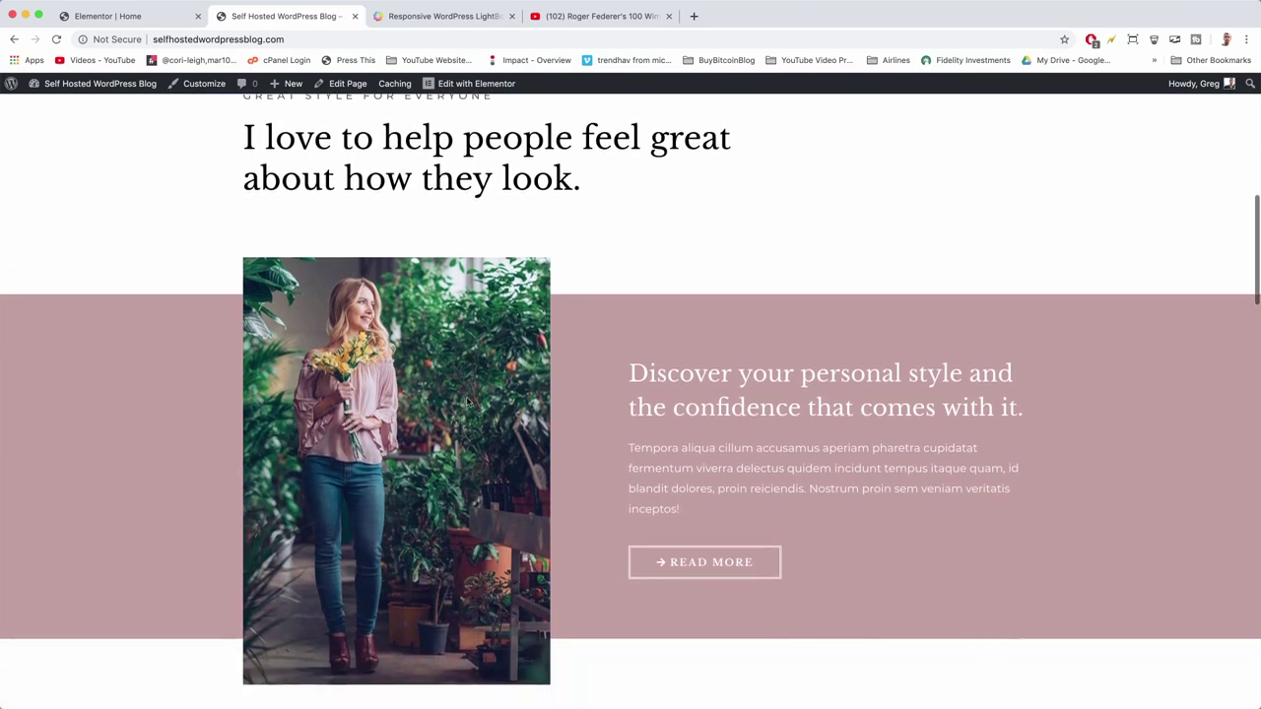
{"action": "scroll", "coordinate": [466, 398], "scroll_direction": "down", "scroll_amount": 1}
{"action": "scroll", "coordinate": [466, 399], "scroll_direction": "up", "scroll_amount": 1}
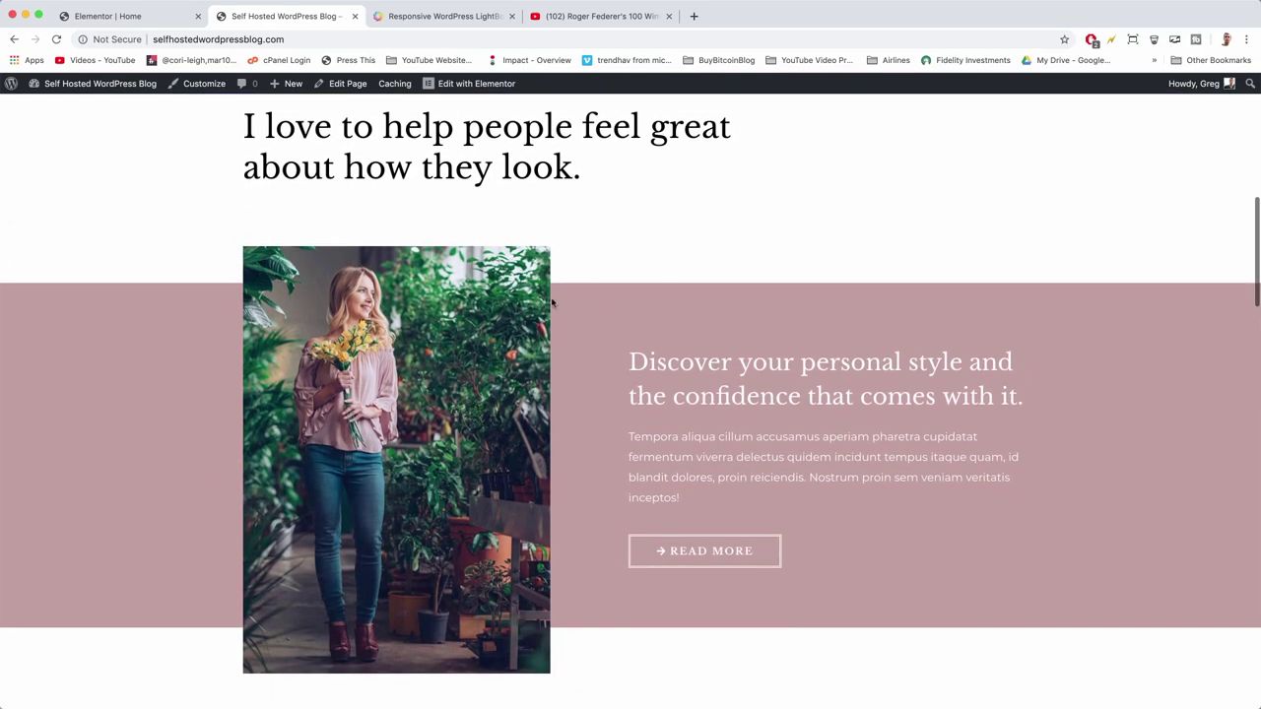
- Rewrite the large heading to 'I love to help people travel and'
{"action": "left_click", "coordinate": [143, 19]}
{"action": "scroll", "coordinate": [469, 246], "scroll_direction": "down", "scroll_amount": 10}
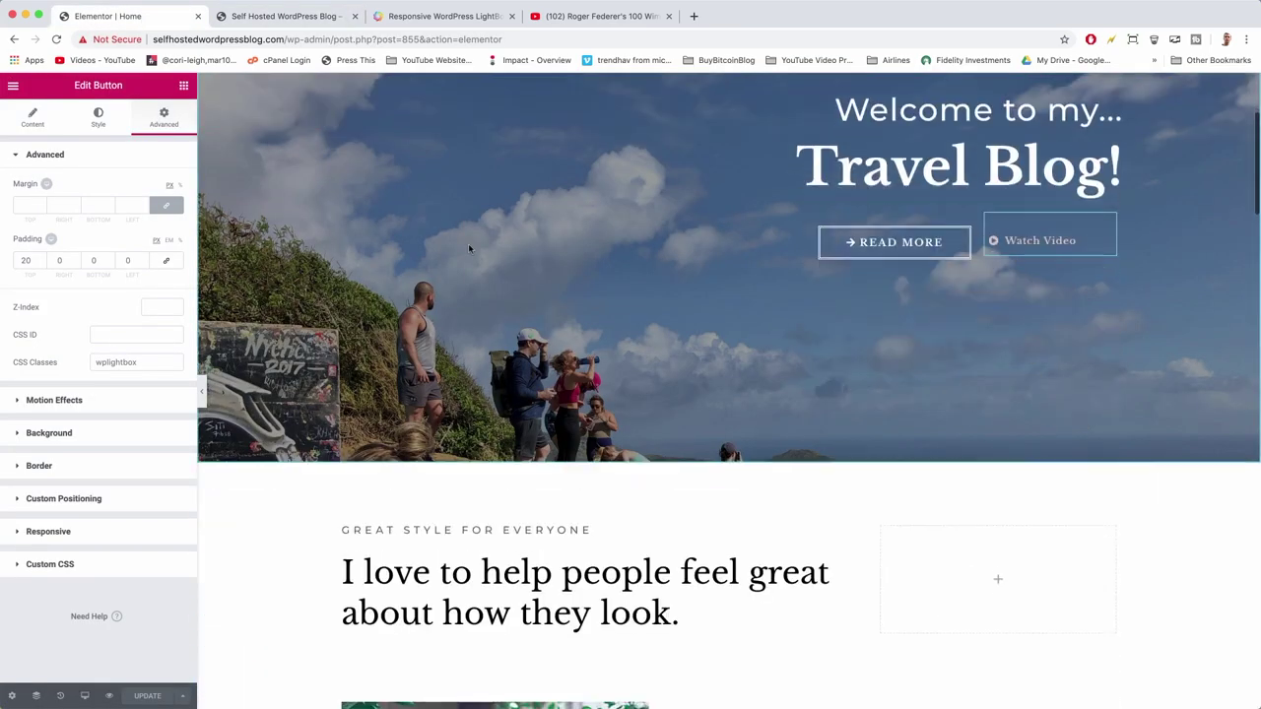
{"action": "scroll", "coordinate": [468, 243], "scroll_direction": "down", "scroll_amount": 3}
{"action": "scroll", "coordinate": [470, 248], "scroll_direction": "up", "scroll_amount": 6}
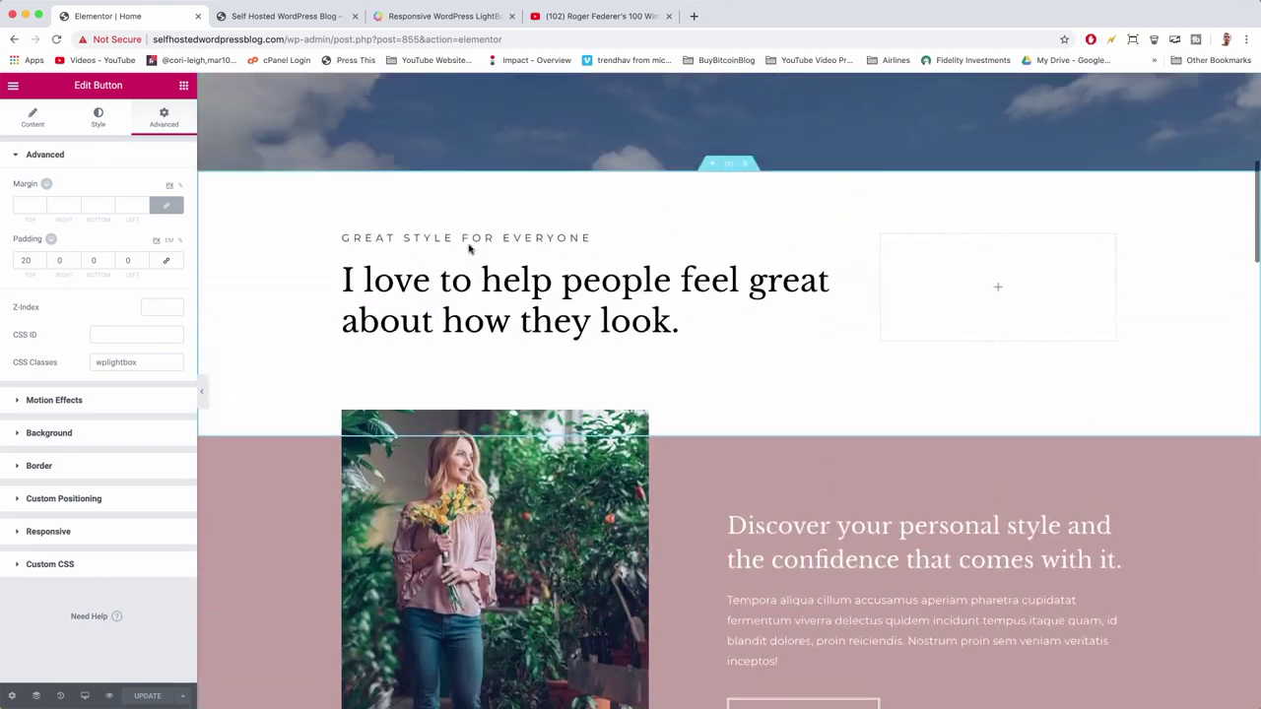
{"action": "left_click", "coordinate": [449, 292]}
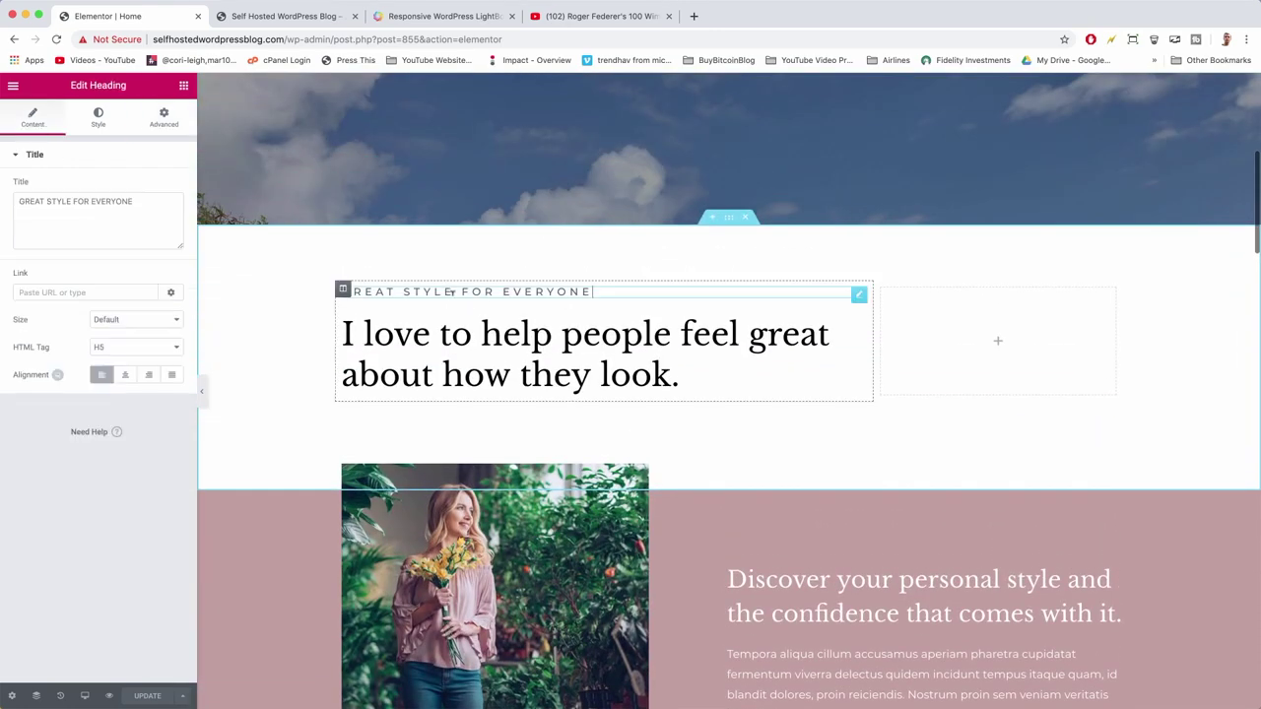
{"action": "left_click", "coordinate": [540, 320]}
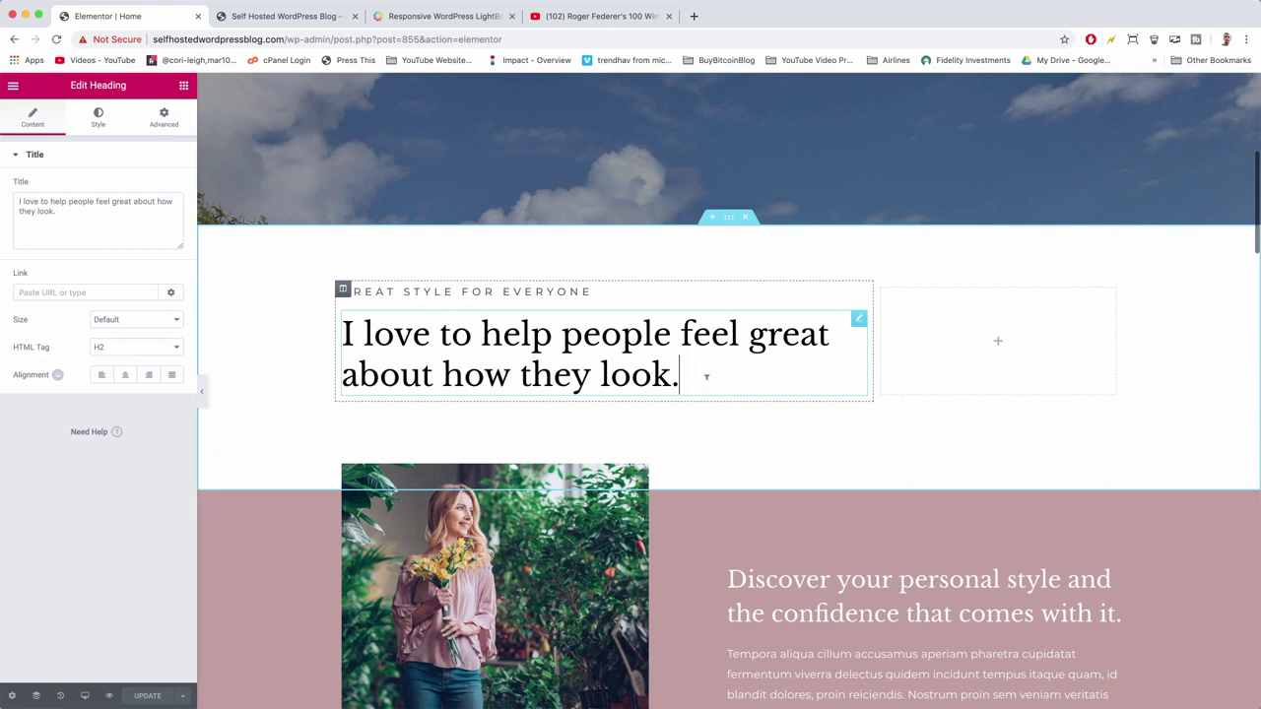
{"action": "left_click_drag", "start_coordinate": [736, 370], "coordinate": [361, 333]}
{"action": "type", "text": "love ot"}
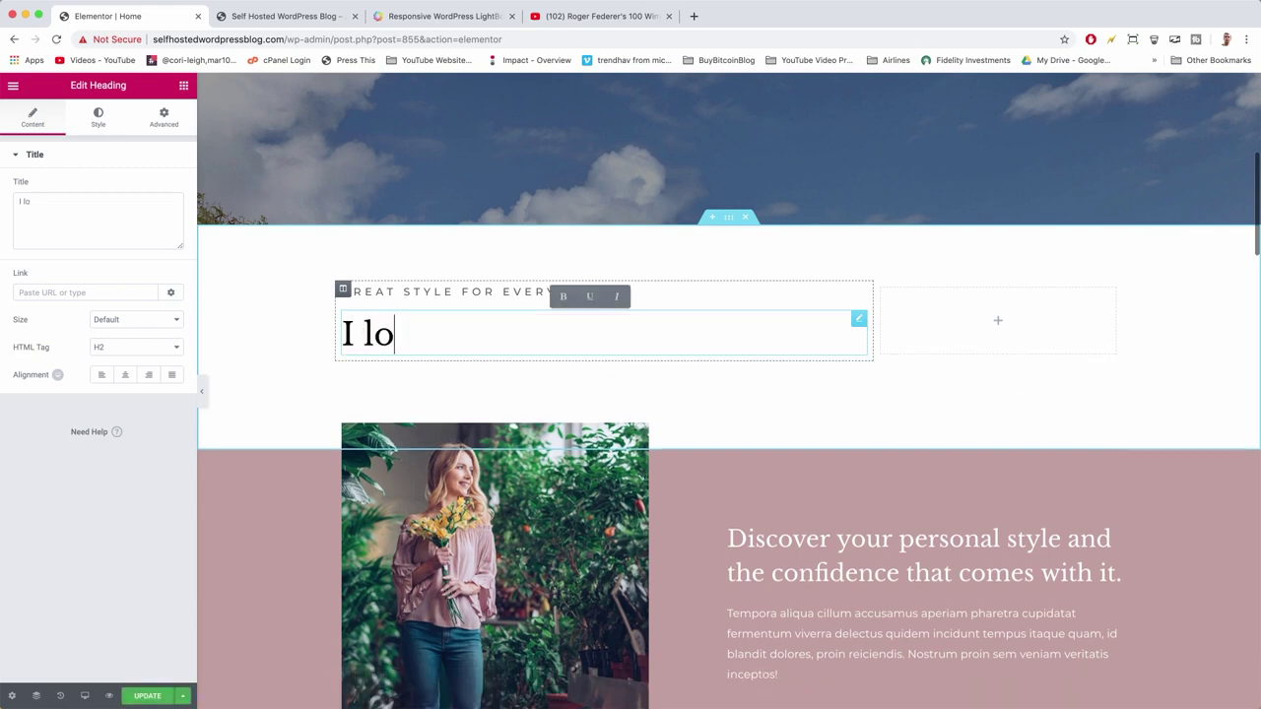
{"action": "key", "text": "BackSpace"}
{"action": "type", "text": "to "}
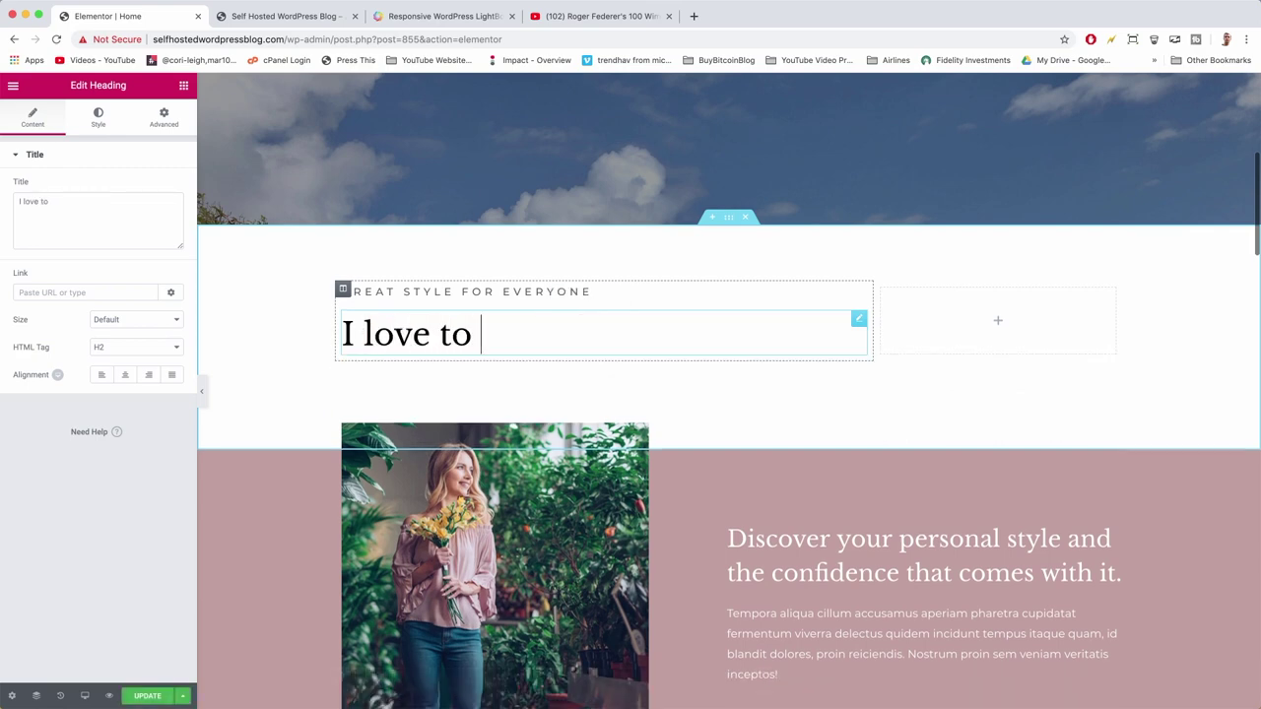
{"action": "type", "text": "help people travel"}
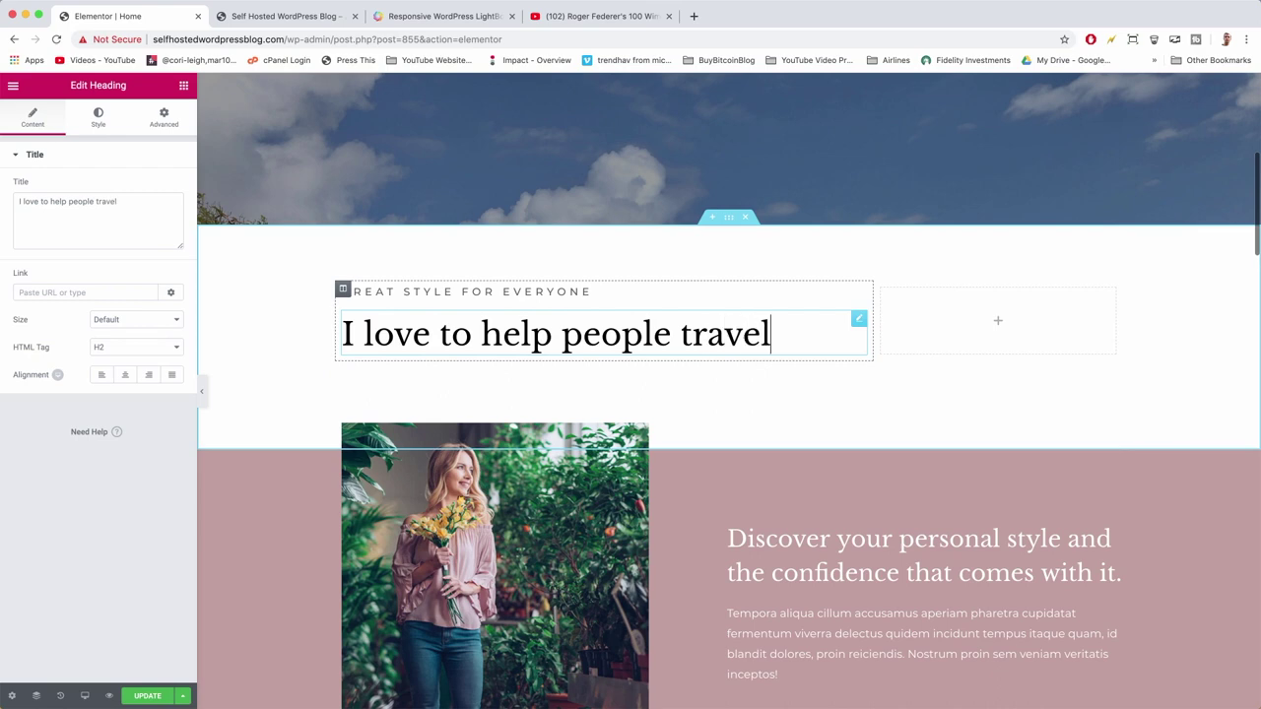
{"action": "type", "text": " and"}
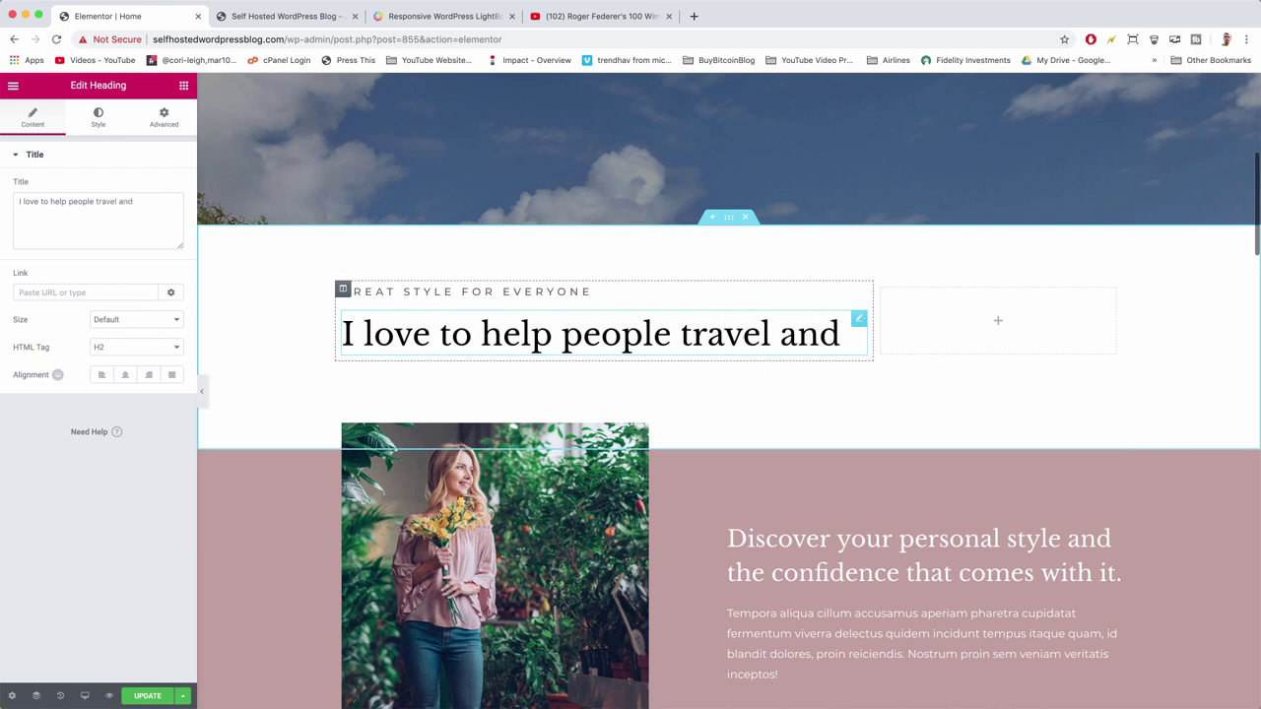
- Add a second heading line 'feel comfortable in new places'
{"action": "key", "text": "Return"}
{"action": "key", "text": "BackSpace"}
{"action": "key", "text": "BackSpace"}
{"action": "key", "text": "BackSpace"}
{"action": "key", "text": "BackSpace"}
{"action": "type", "text": "a"}
{"action": "key", "text": "BackSpace"}
{"action": "key", "text": "BackSpace"}
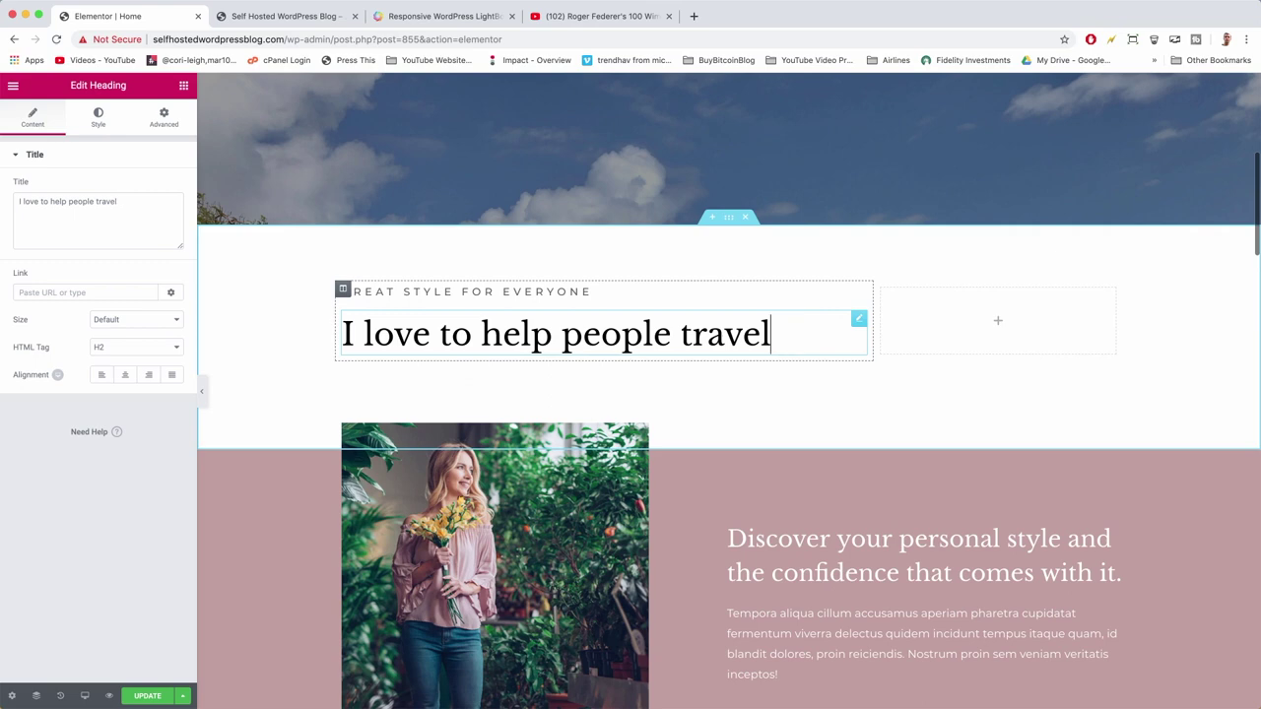
{"action": "type", "text": "and"}
{"action": "key", "text": "Return"}
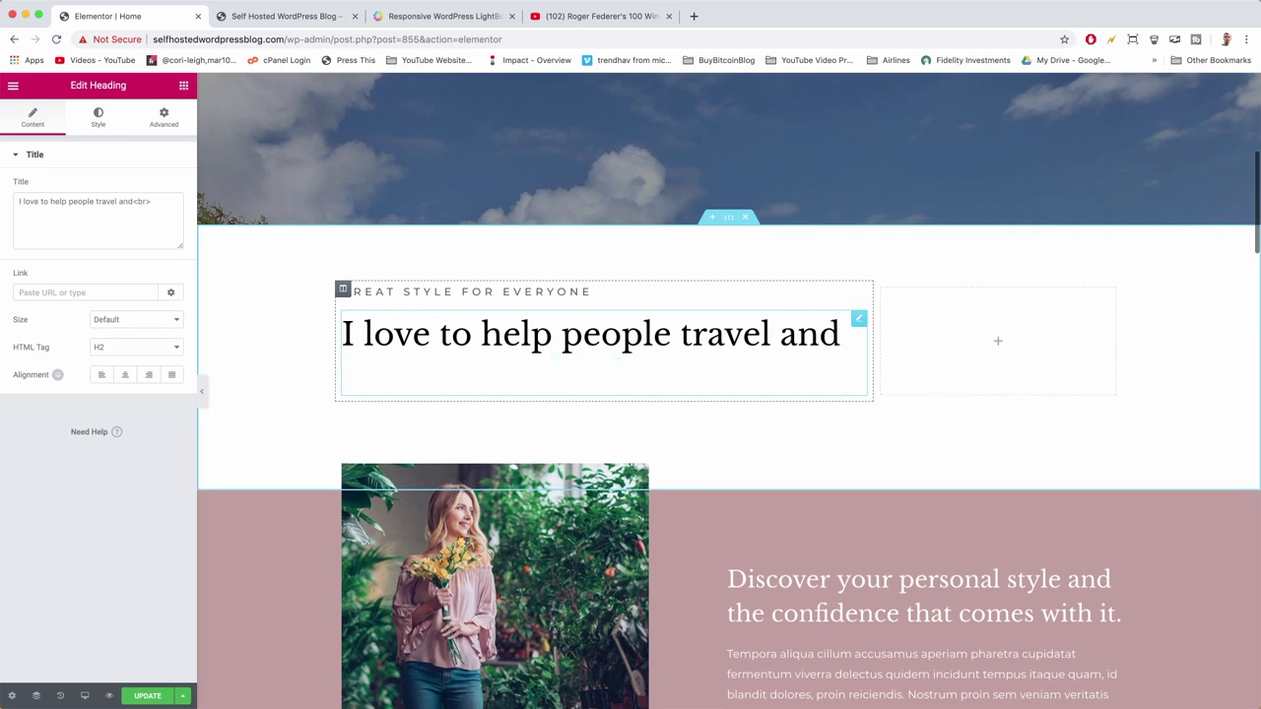
{"action": "key", "text": "super+v"}
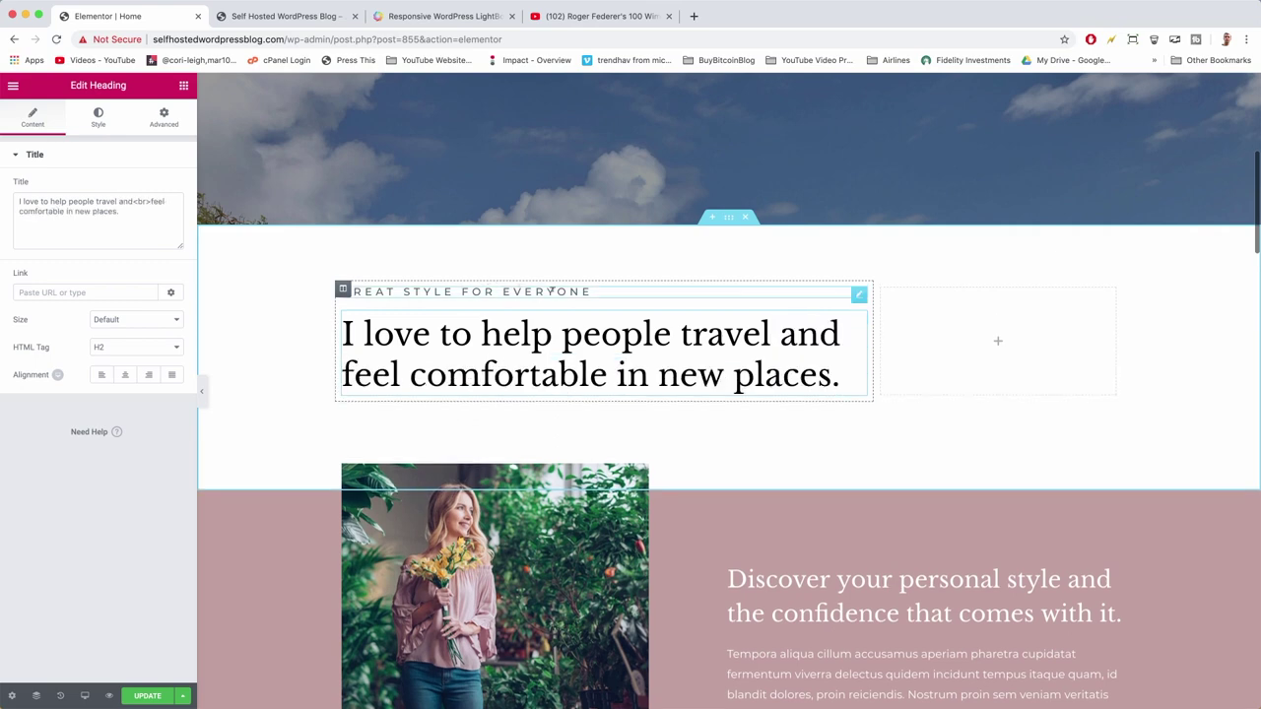
- Change the small heading to GREAT TRAVEL ADVICE FOR EVERYONE and widen its column to 73.6%
{"action": "left_click", "coordinate": [552, 291]}
{"action": "double_click", "coordinate": [426, 292]}
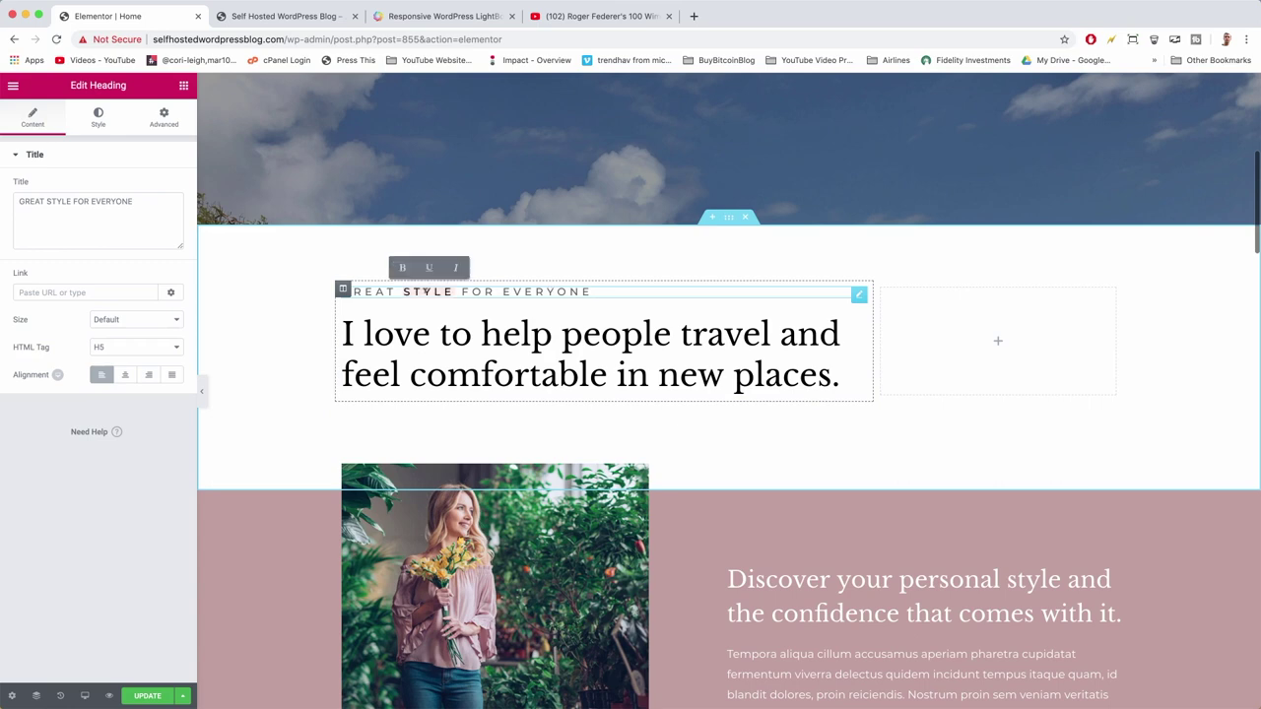
{"action": "type", "text": "travel"}
{"action": "key", "text": "BackSpace"}
{"action": "key", "text": "BackSpace"}
{"action": "key", "text": "BackSpace"}
{"action": "key", "text": "BackSpace"}
{"action": "key", "text": "BackSpace"}
{"action": "key", "text": "BackSpace"}
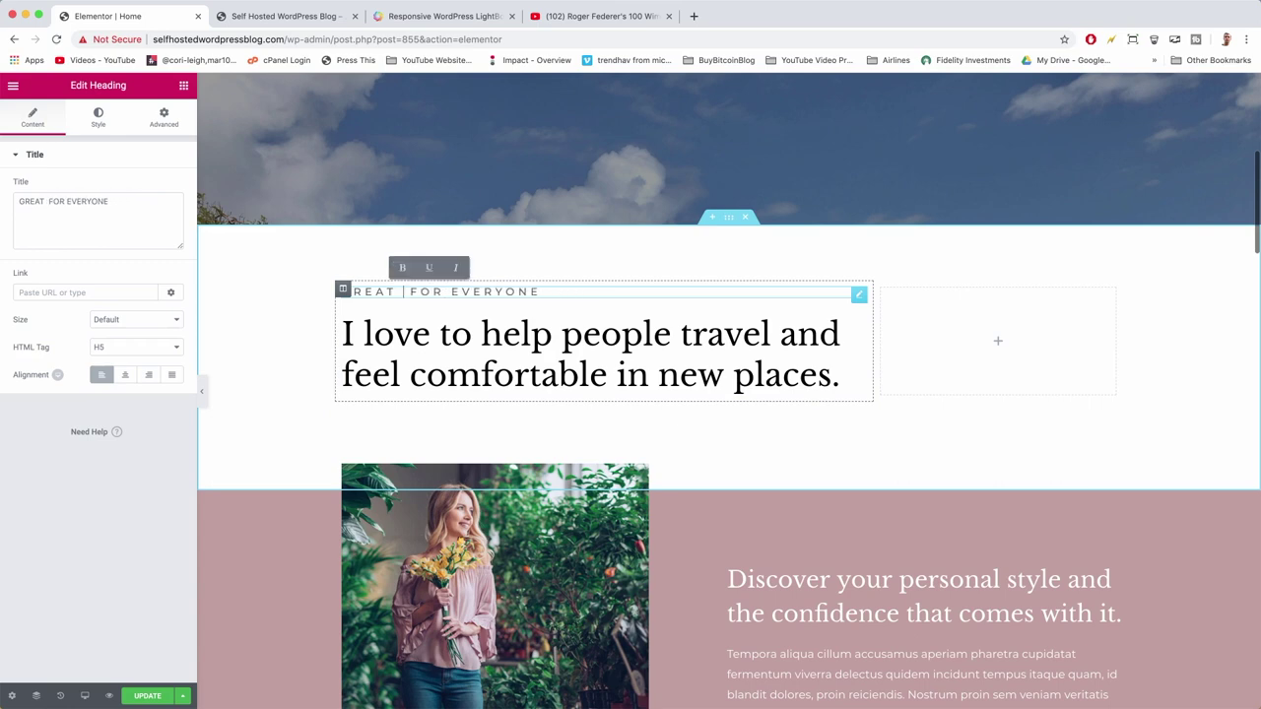
{"action": "type", "text": "TRAVEL A"}
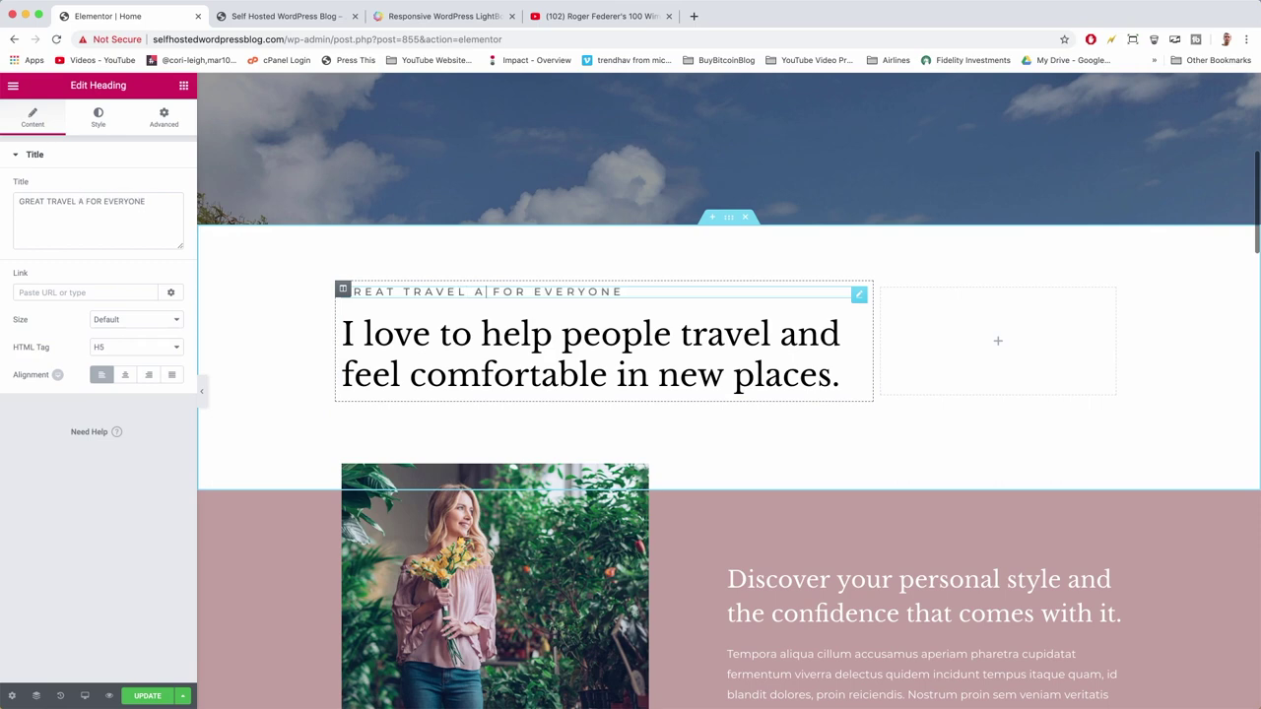
{"action": "type", "text": "DVCI"}
{"action": "key", "text": "BackSpace"}
{"action": "key", "text": "BackSpace"}
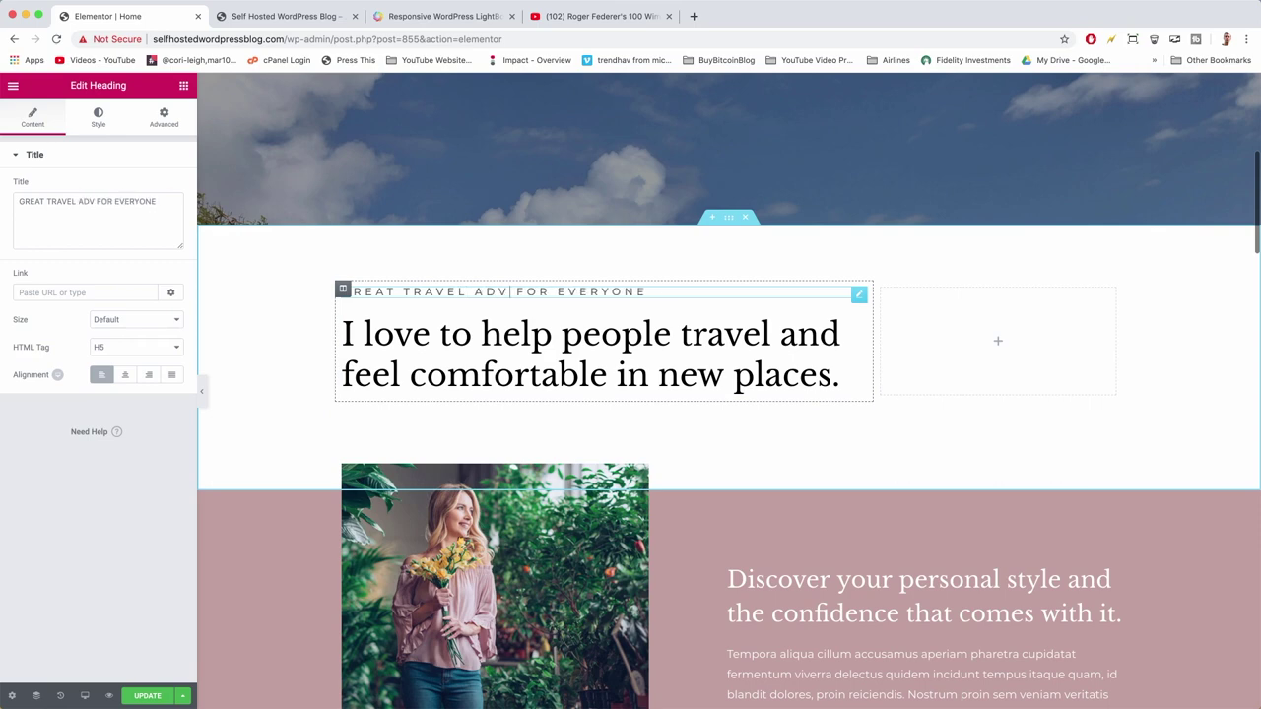
{"action": "type", "text": "ICE"}
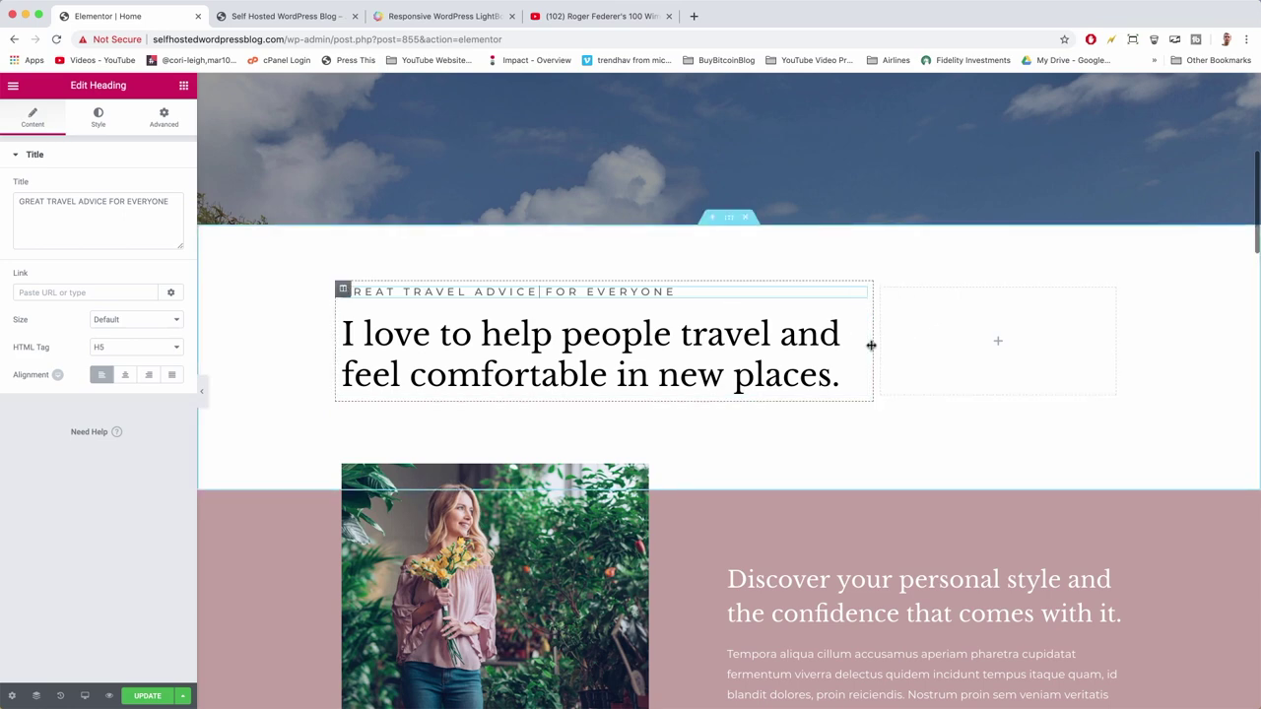
{"action": "left_click_drag", "start_coordinate": [870, 344], "coordinate": [918, 364]}
- Select the pink section's photo and start a new file upload in Insert Media
{"action": "scroll", "coordinate": [917, 361], "scroll_direction": "down", "scroll_amount": 5}
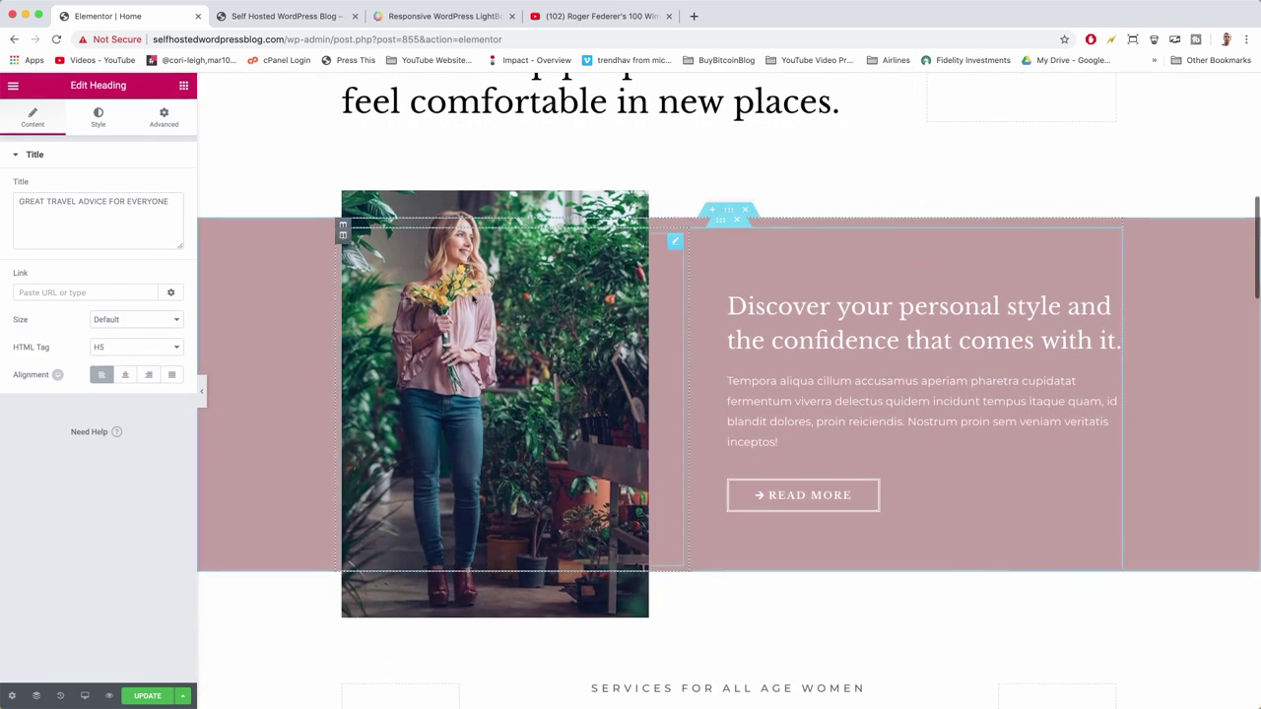
{"action": "left_click", "coordinate": [471, 298]}
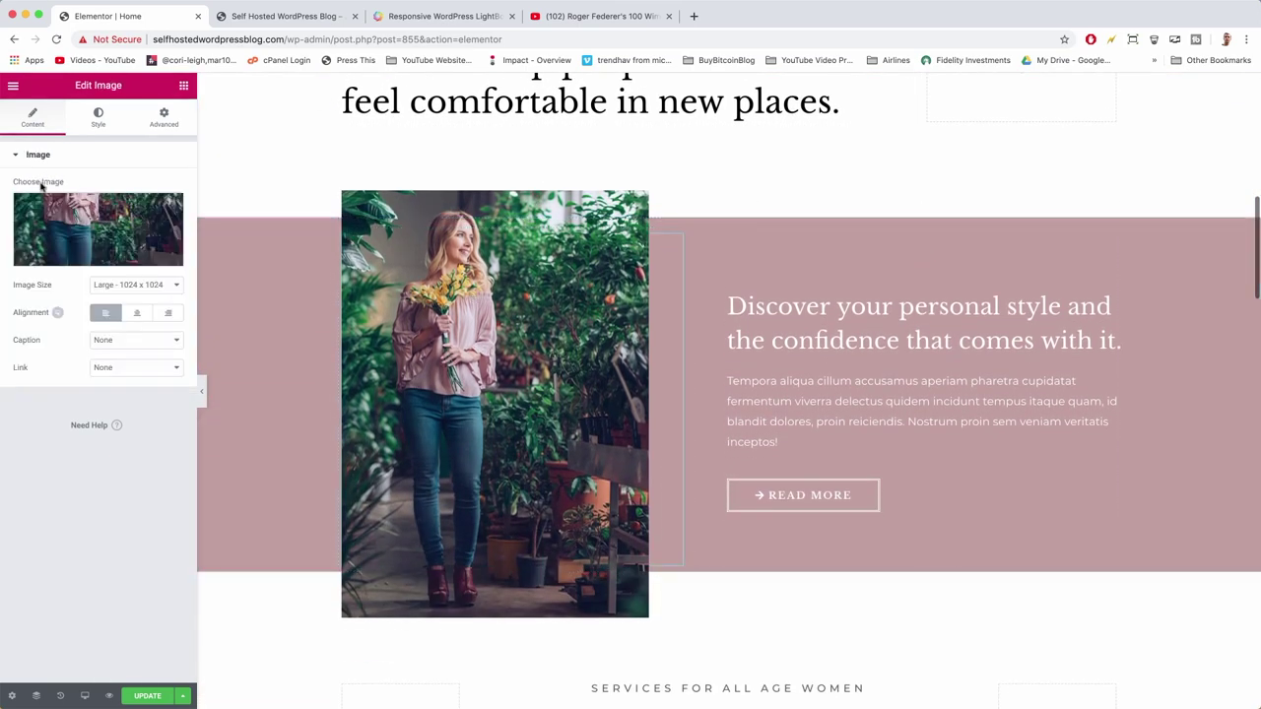
{"action": "mouse_move", "coordinate": [86, 218]}
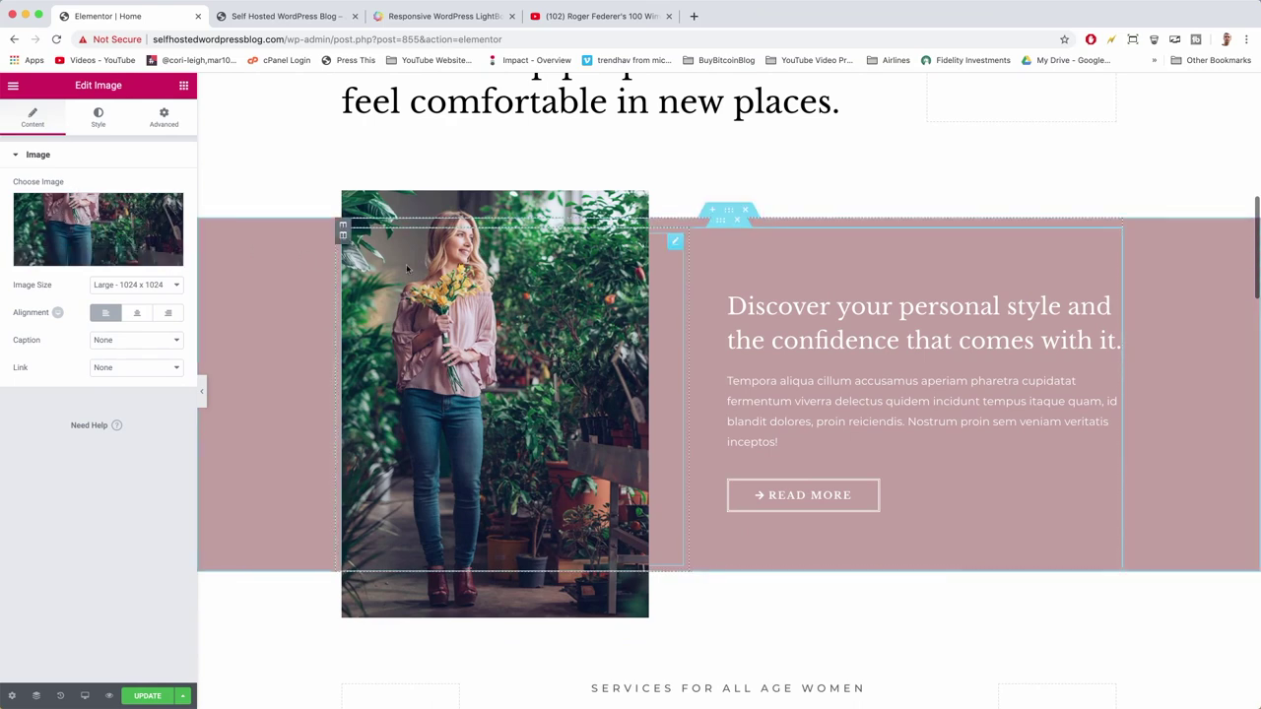
{"action": "left_click", "coordinate": [103, 225]}
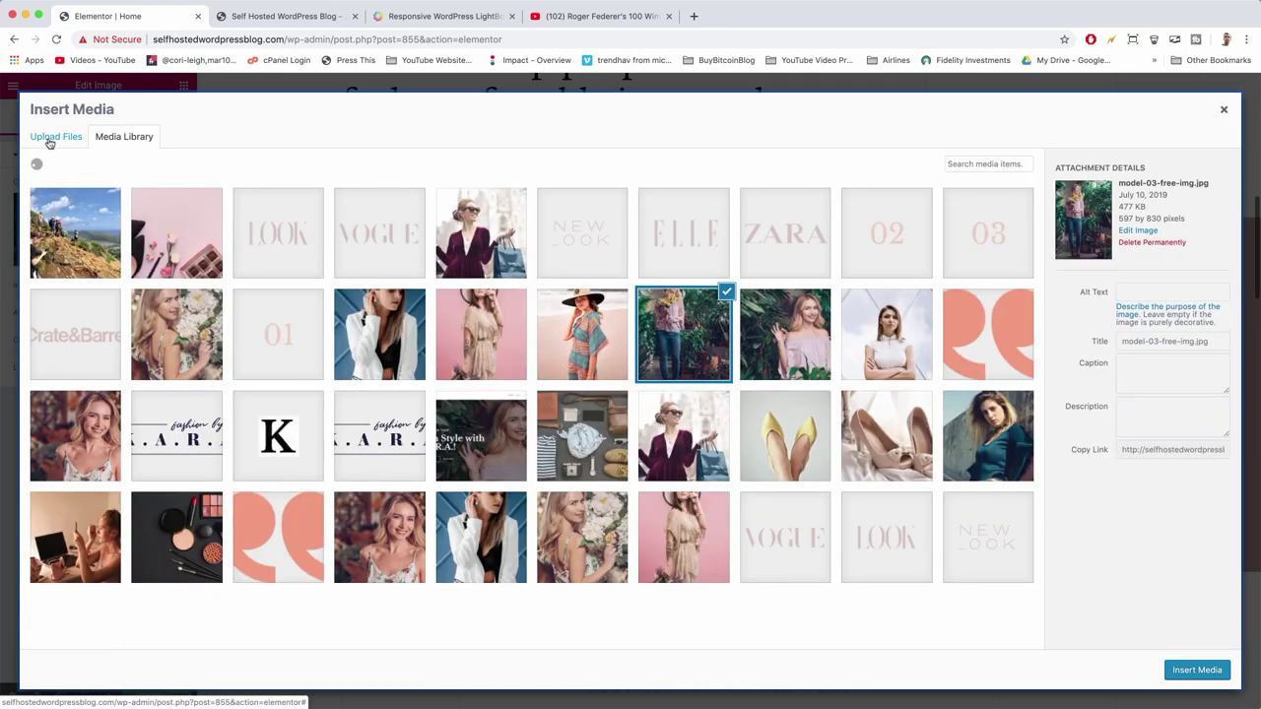
{"action": "left_click", "coordinate": [49, 140]}
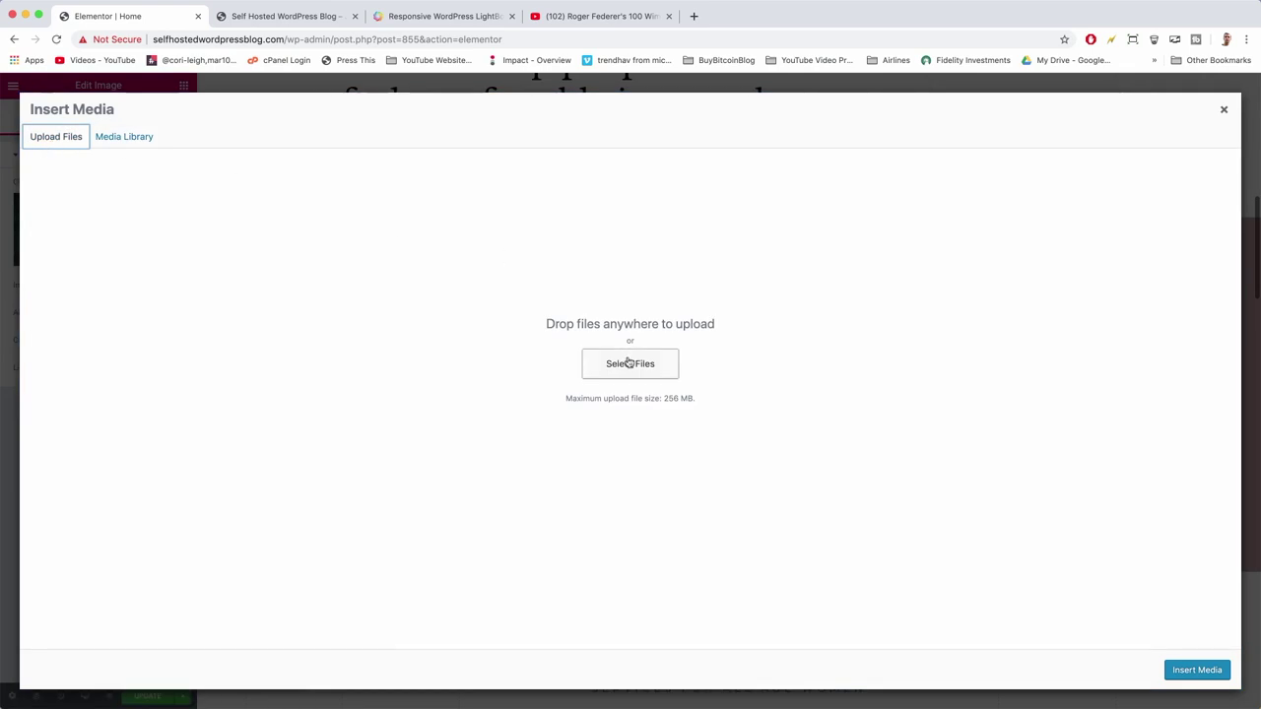
{"action": "left_click", "coordinate": [627, 363]}
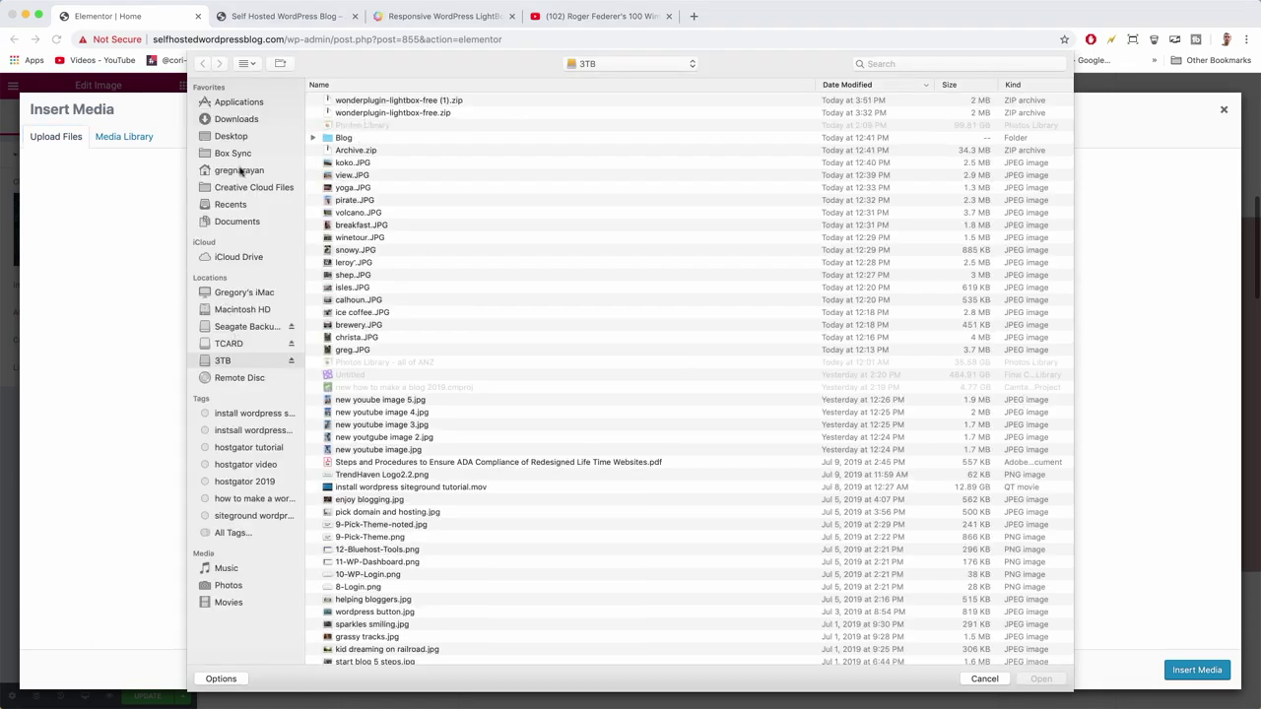
- Upload pirate.JPG from the Desktop Blog folder
{"action": "left_click", "coordinate": [234, 137]}
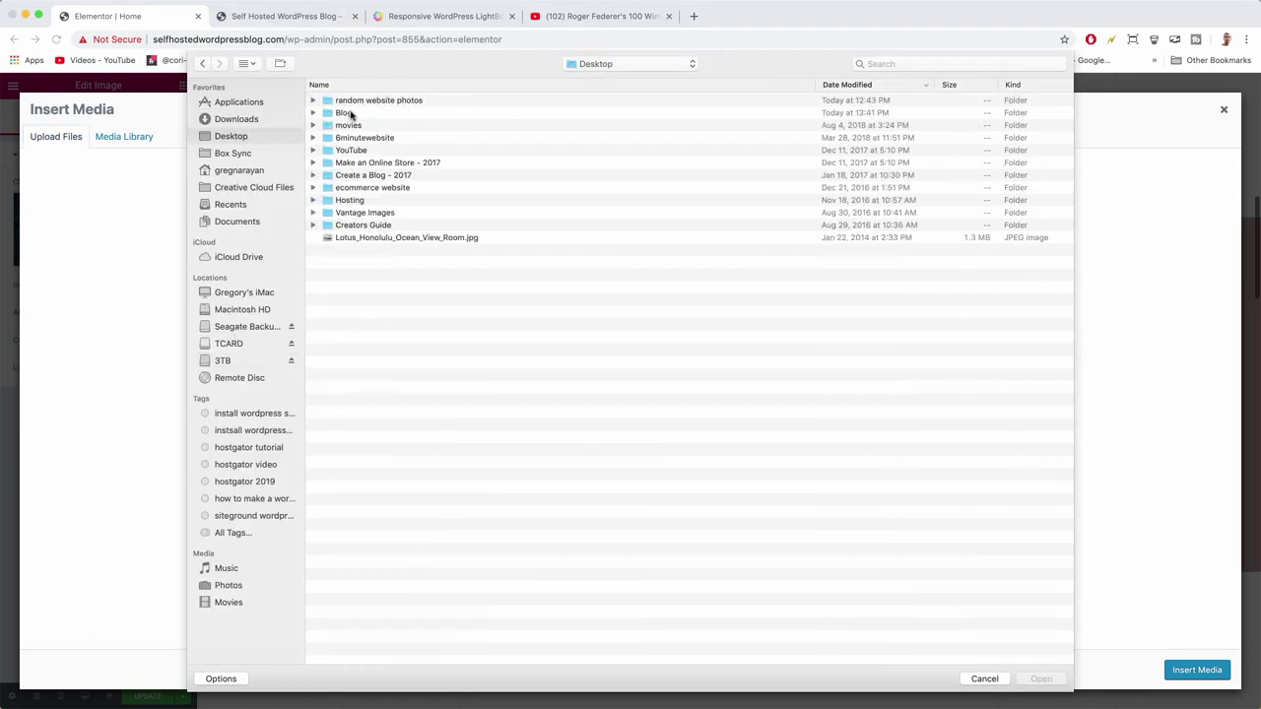
{"action": "double_click", "coordinate": [347, 112]}
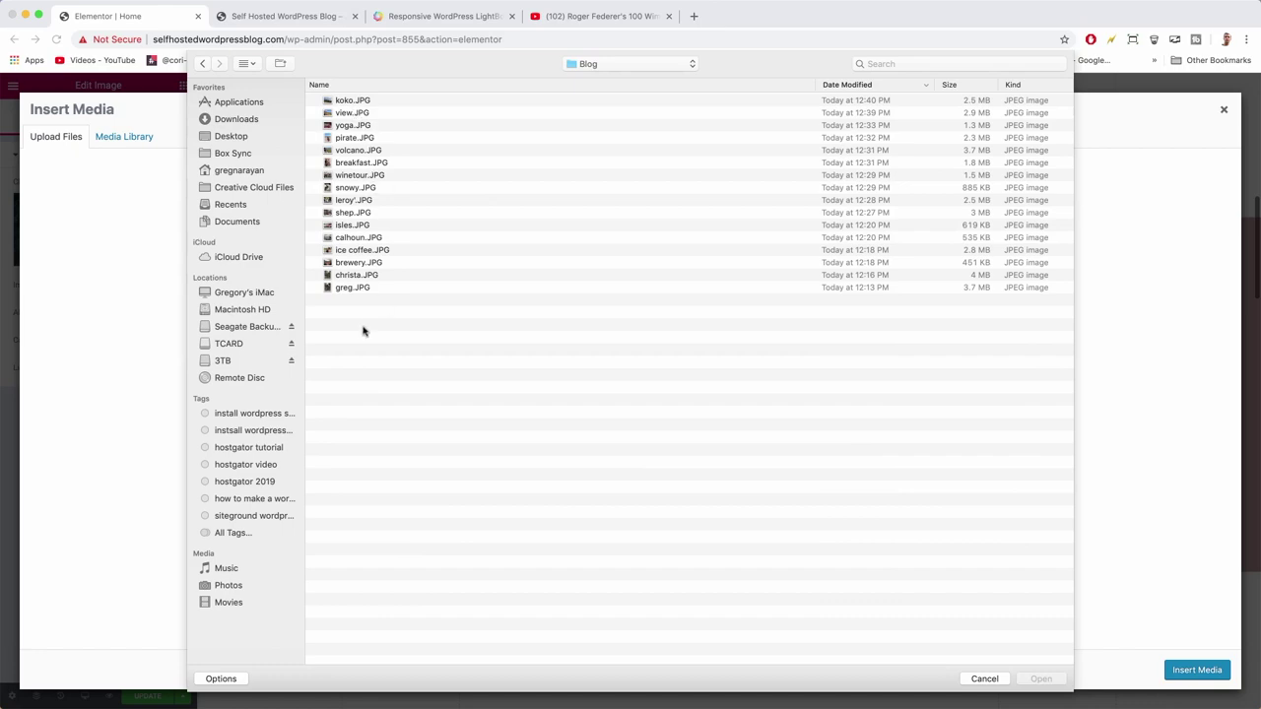
{"action": "left_click", "coordinate": [366, 140]}
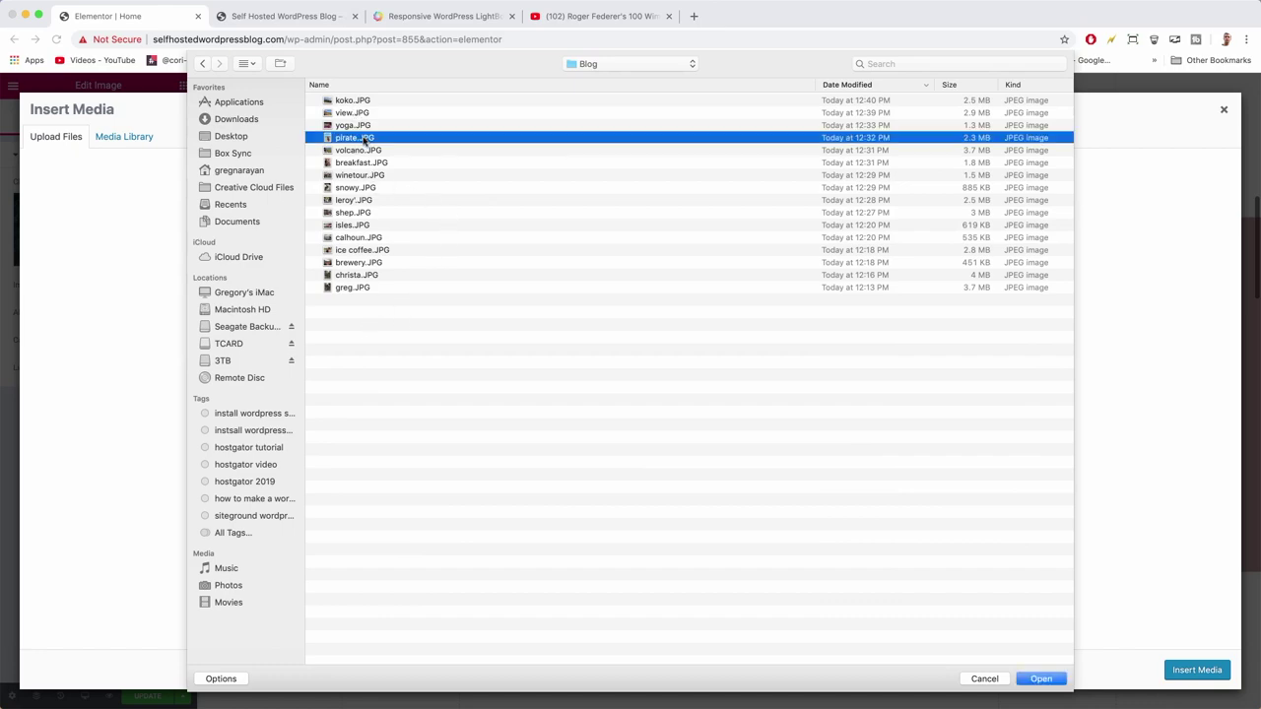
{"action": "key", "text": "space"}
{"action": "key", "text": "space"}
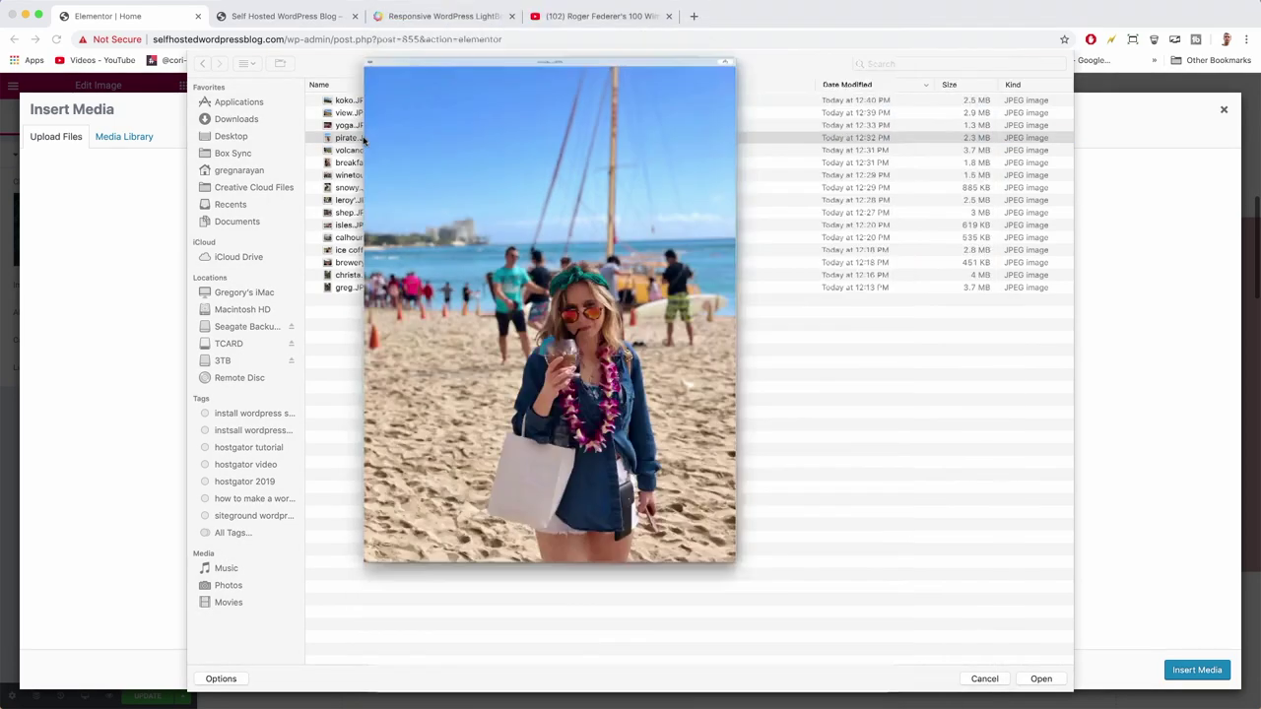
{"action": "key", "text": "Return"}
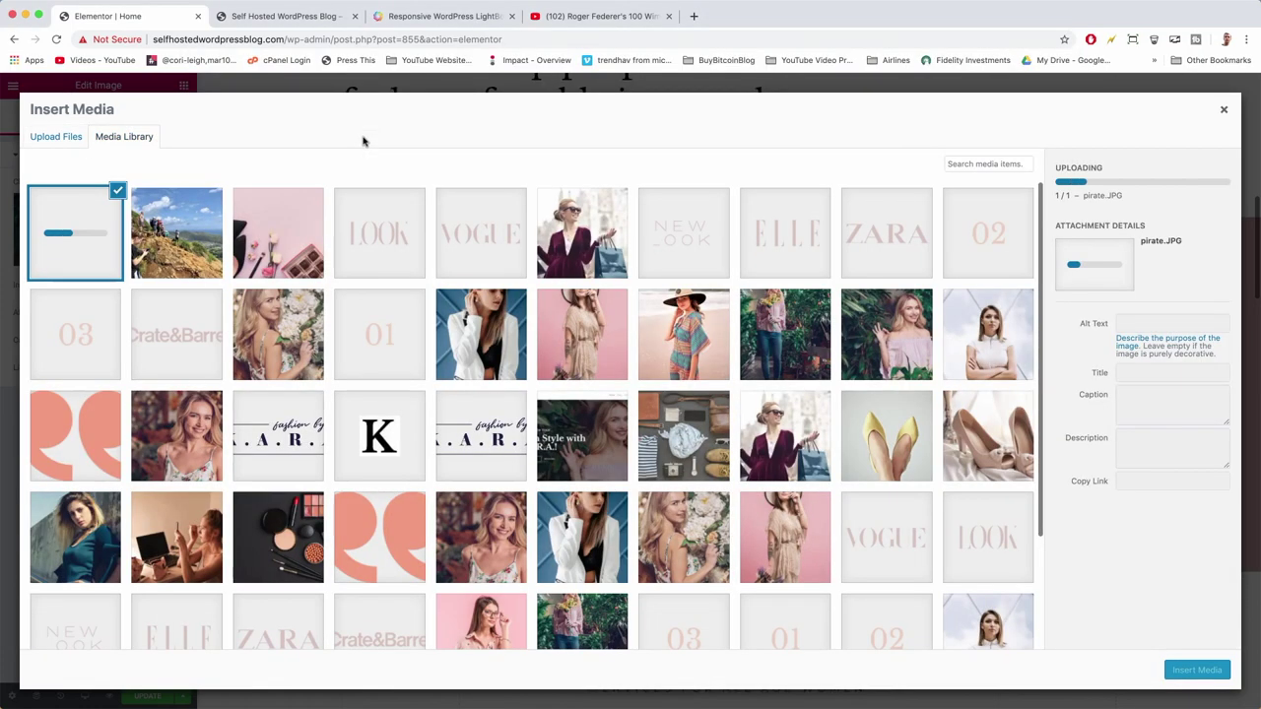
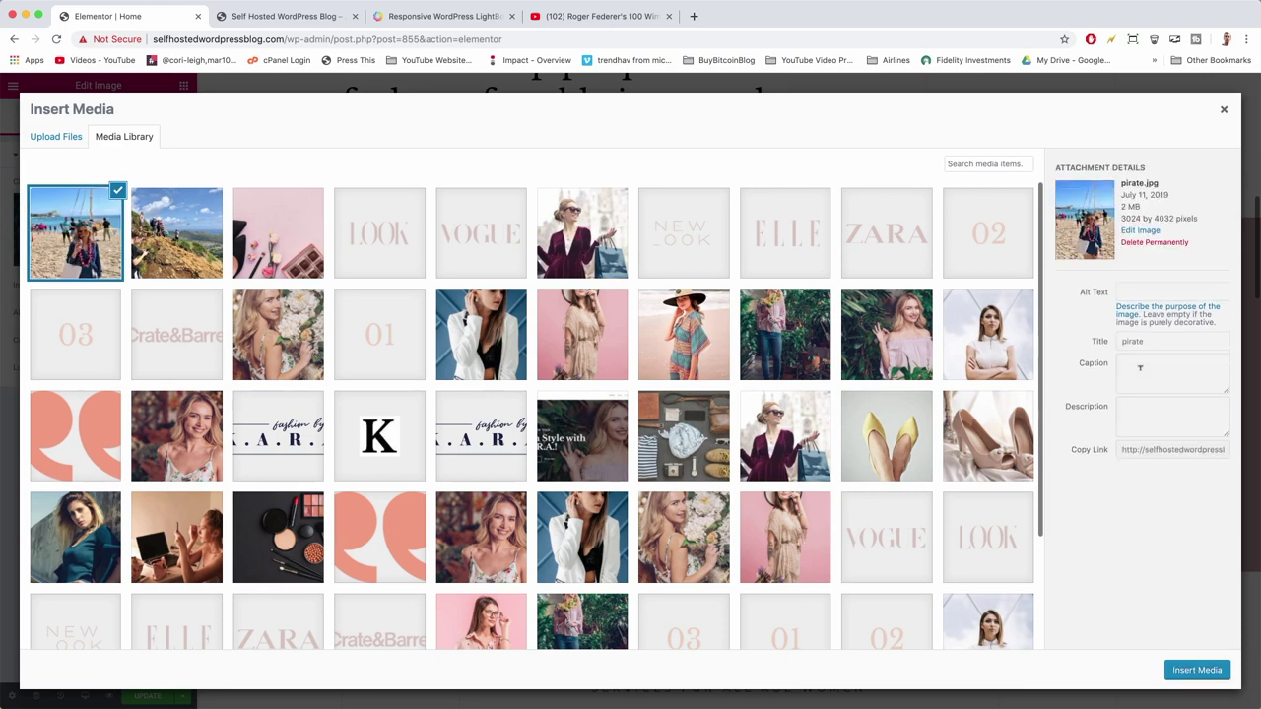
- Insert pirate.jpg, the beach photo, into the pink section's Image widget
{"action": "left_click", "coordinate": [1139, 367]}
{"action": "left_click_drag", "start_coordinate": [1121, 212], "coordinate": [1200, 225]}
{"action": "left_click_drag", "start_coordinate": [1121, 218], "coordinate": [1190, 218]}
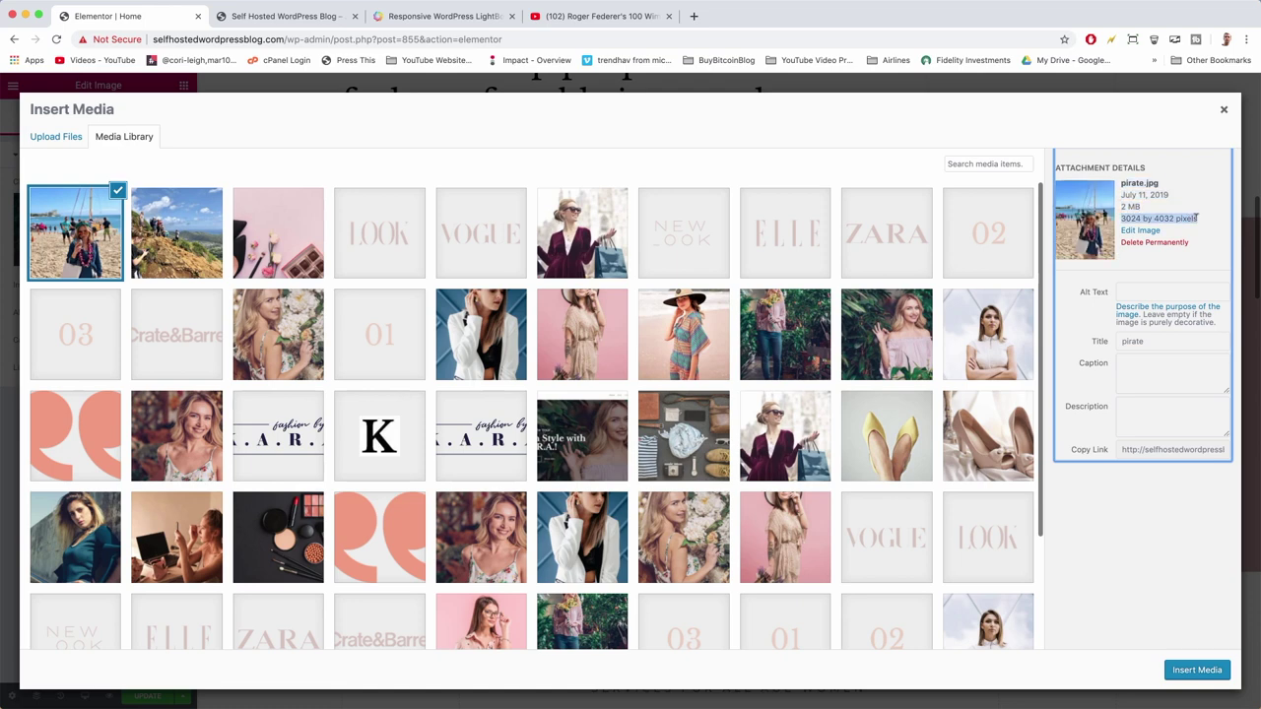
{"action": "left_click", "coordinate": [1185, 666]}
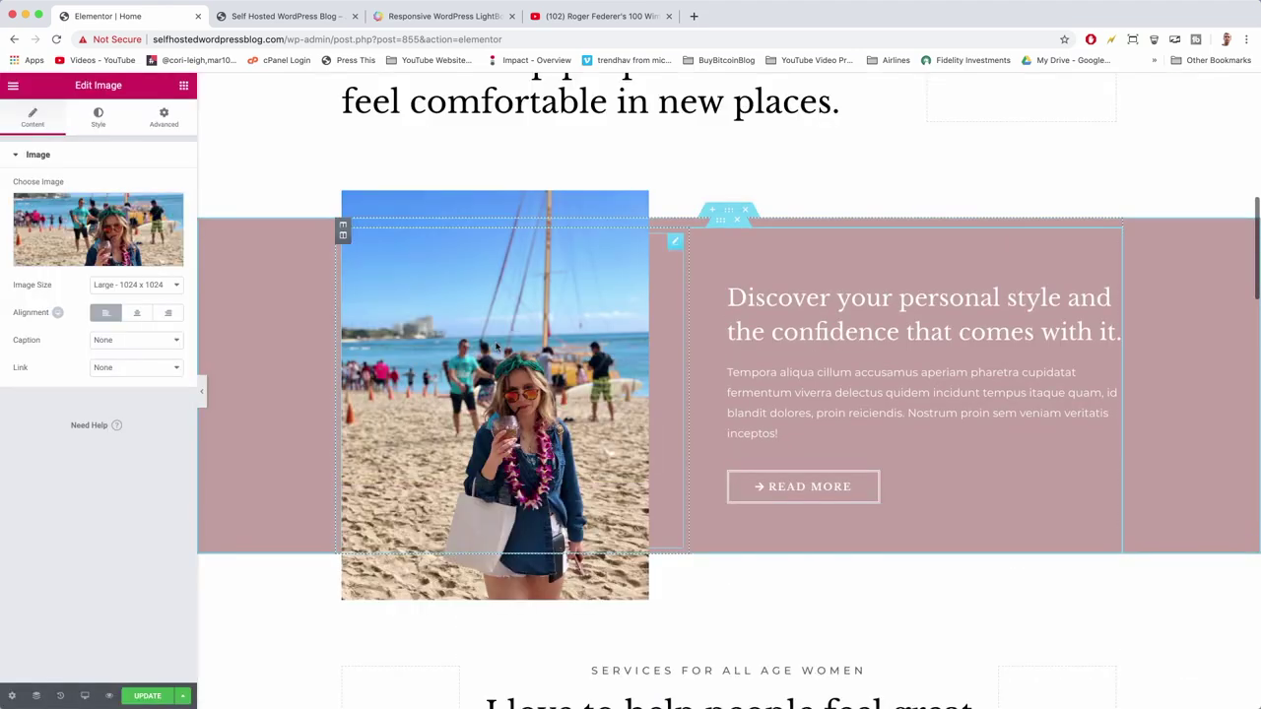
- Replace the heading with 'Discover your personal travel swag and have the confidence to wear it.'
{"action": "scroll", "coordinate": [792, 316], "scroll_direction": "up", "scroll_amount": 4}
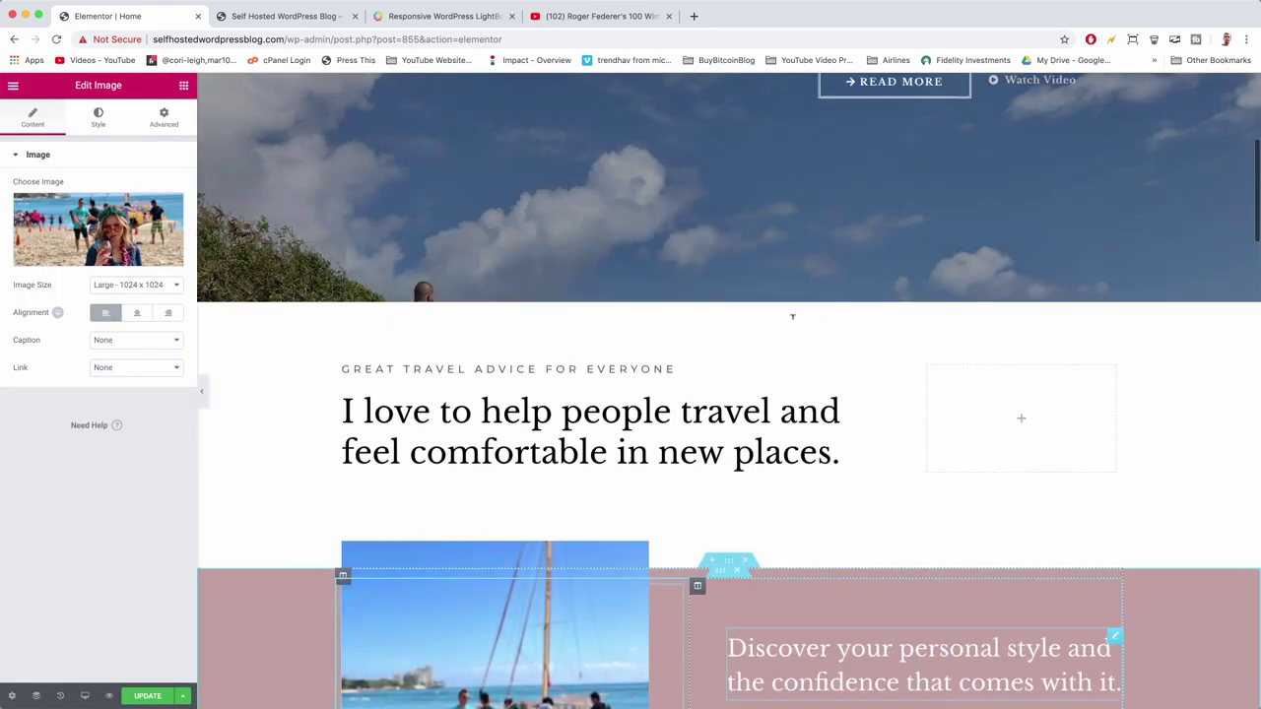
{"action": "scroll", "coordinate": [792, 317], "scroll_direction": "up", "scroll_amount": 4}
{"action": "scroll", "coordinate": [792, 318], "scroll_direction": "down", "scroll_amount": 8}
{"action": "left_click", "coordinate": [858, 219]}
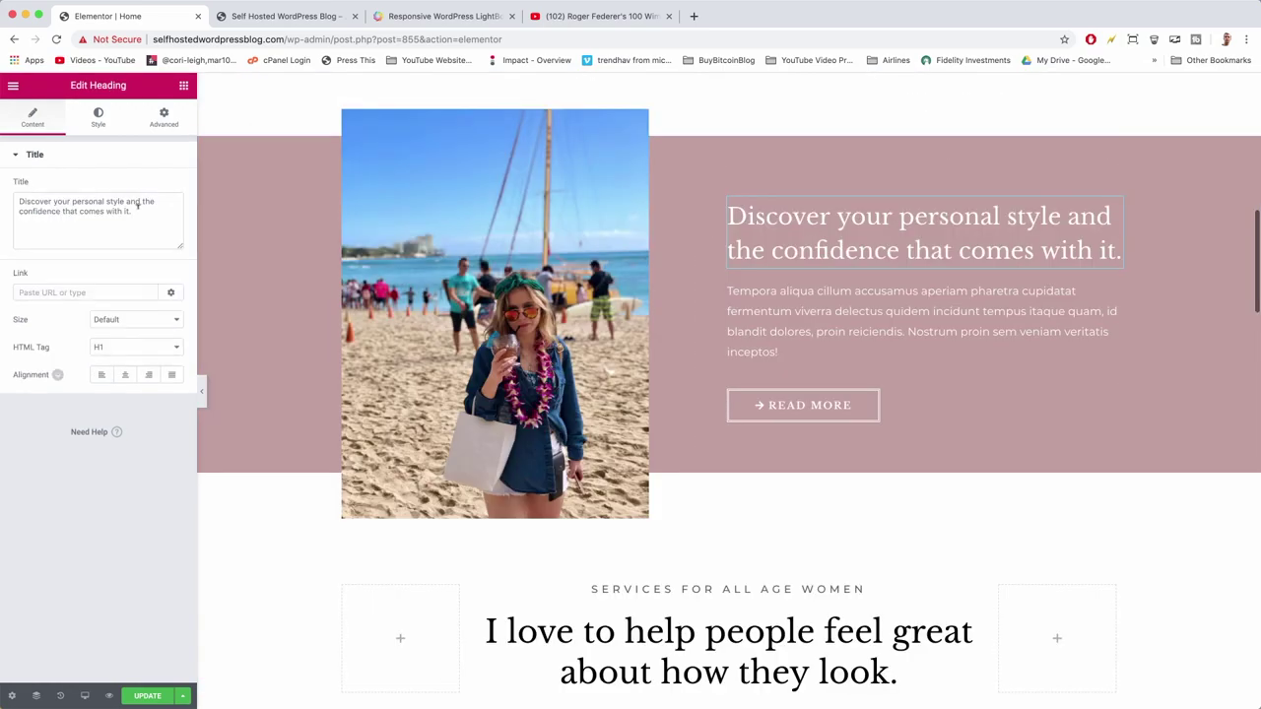
{"action": "left_click_drag", "start_coordinate": [132, 211], "coordinate": [63, 200]}
{"action": "type", "text": "personal travel swag and have the confidence to wear it."}
- Replace the paragraph below the heading with the pasted travel-blog copy
{"action": "left_click", "coordinate": [777, 359]}
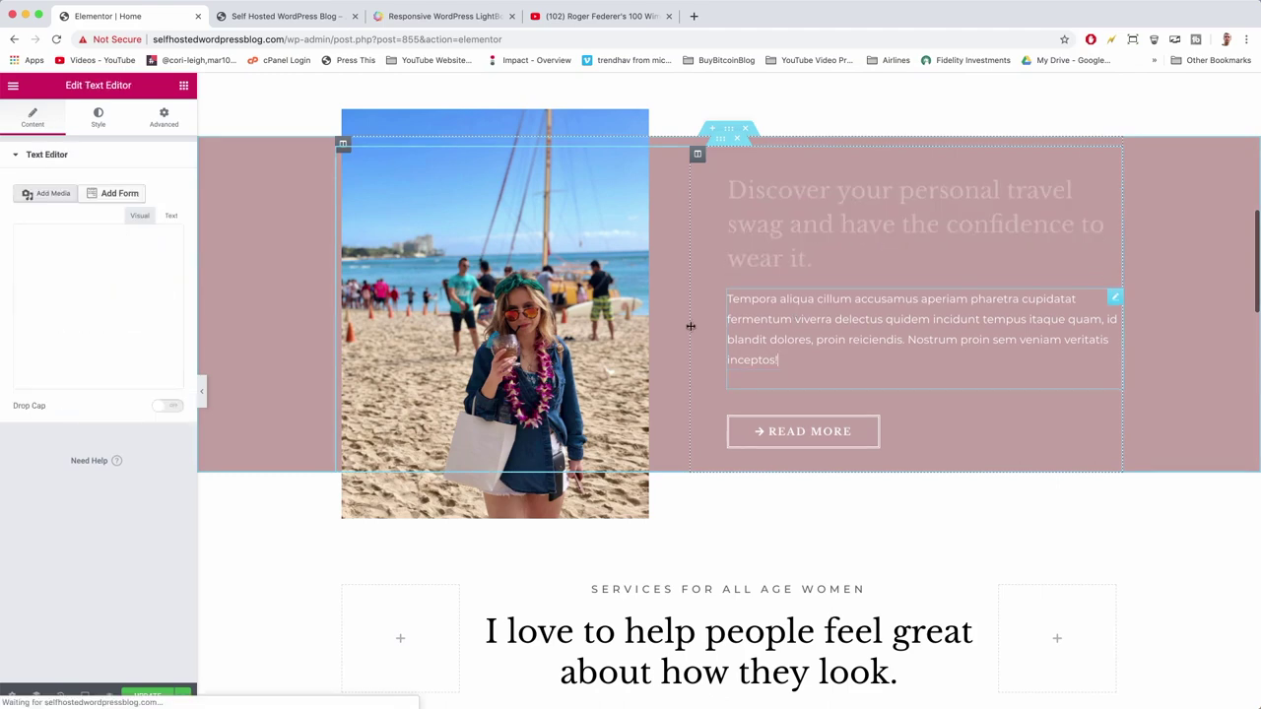
{"action": "left_click", "coordinate": [166, 420]}
{"action": "key", "text": "super+a"}
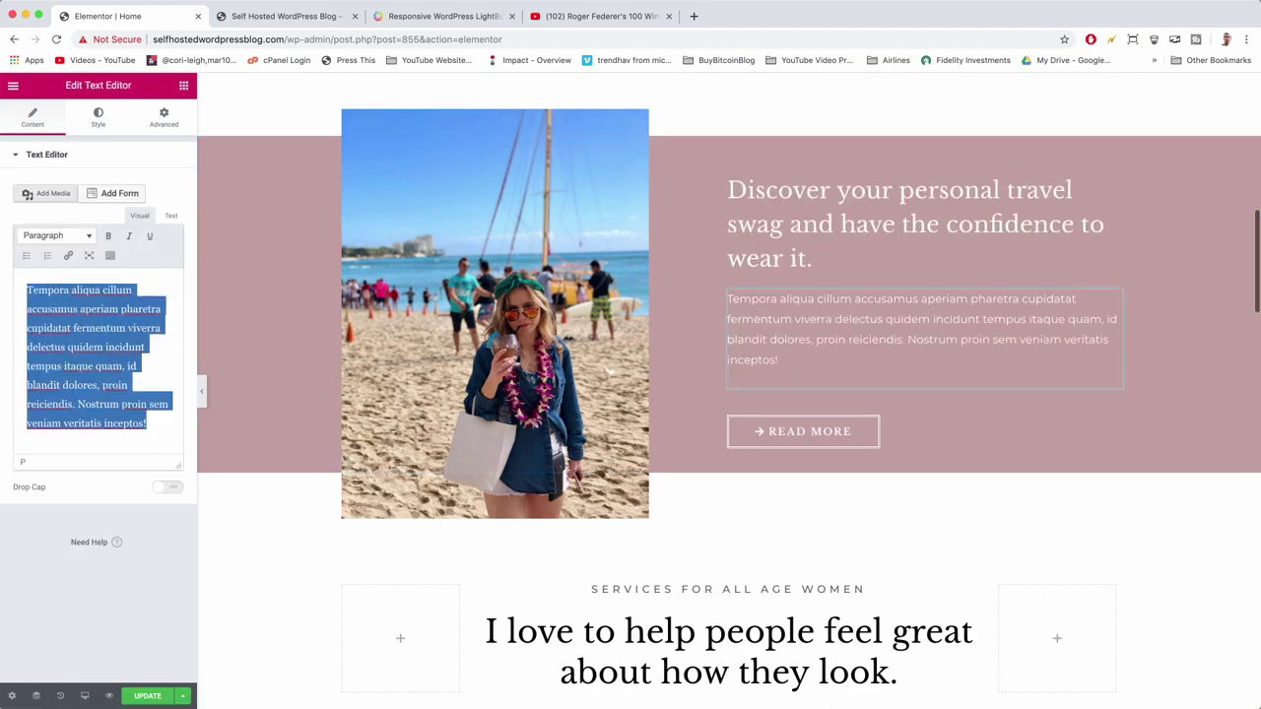
{"action": "type", "text": "Do you want to boost your travel game this year and actually do what you see on Instagram? Then join me around the world! This blog is where I share my best travel secrets."}
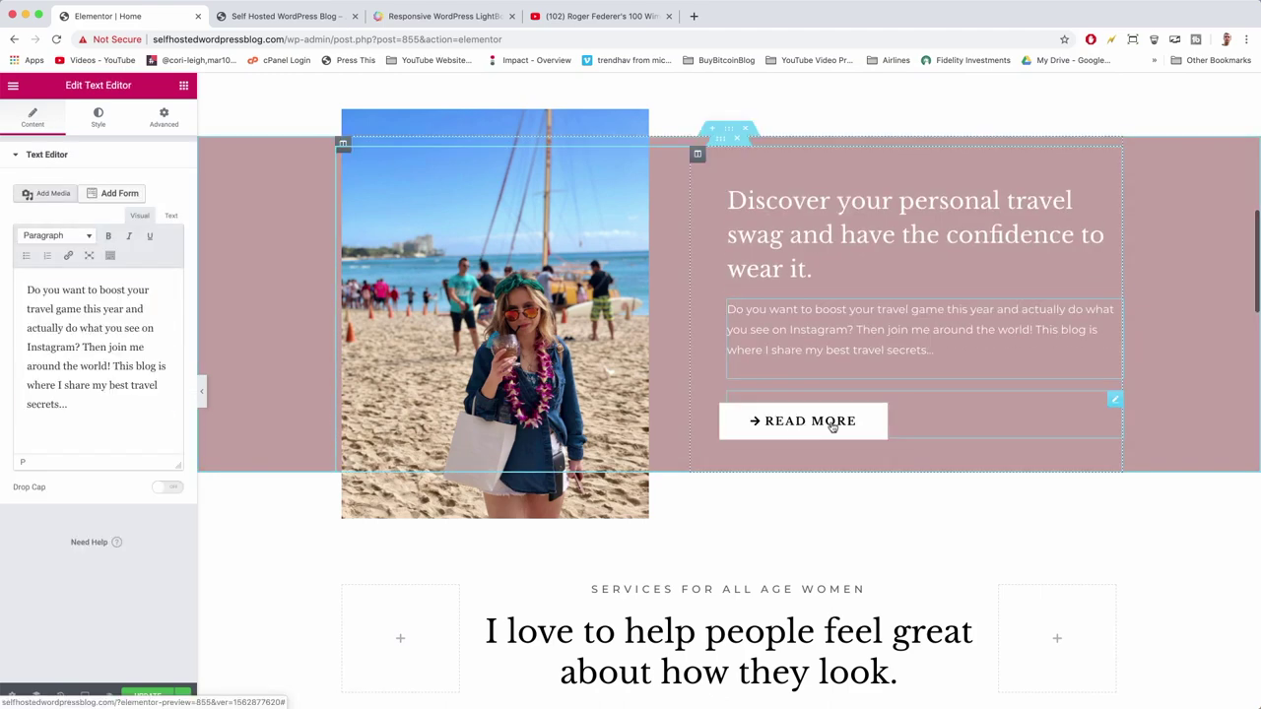
{"action": "left_click", "coordinate": [832, 423]}
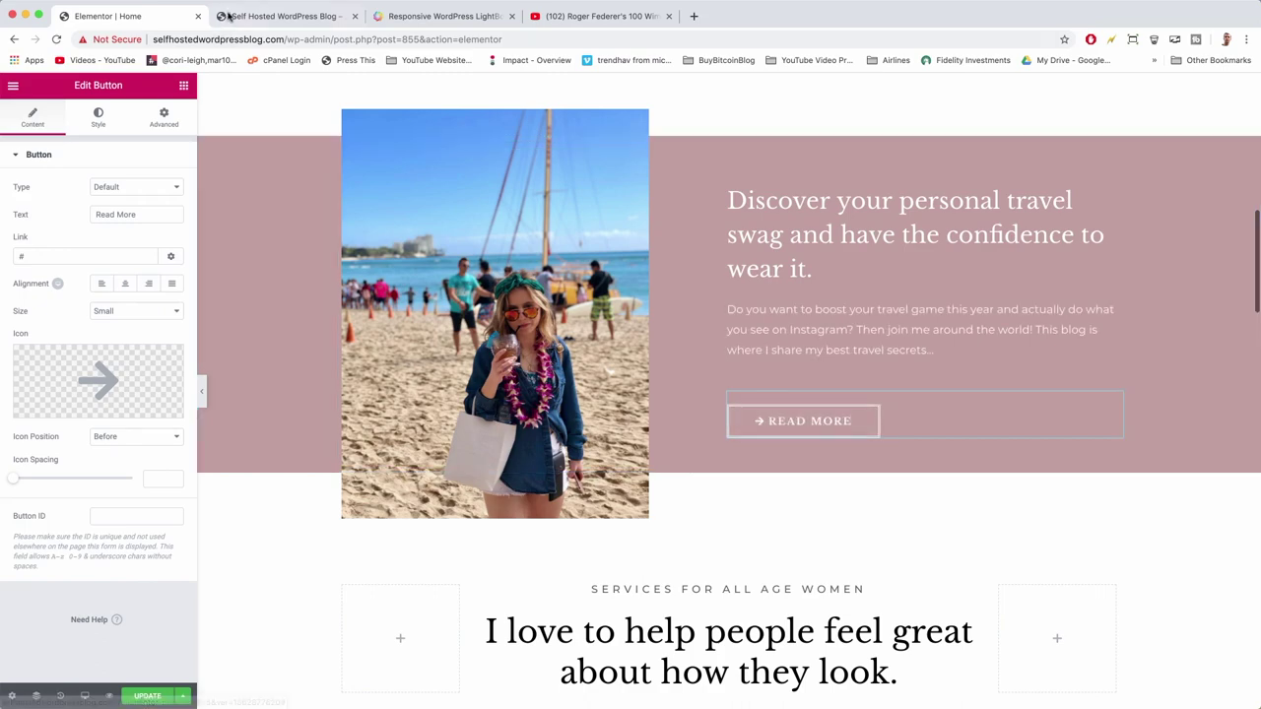
- Copy the Blog page's link address from the live site's menu
{"action": "left_click", "coordinate": [274, 17]}
{"action": "key", "text": "super+r"}
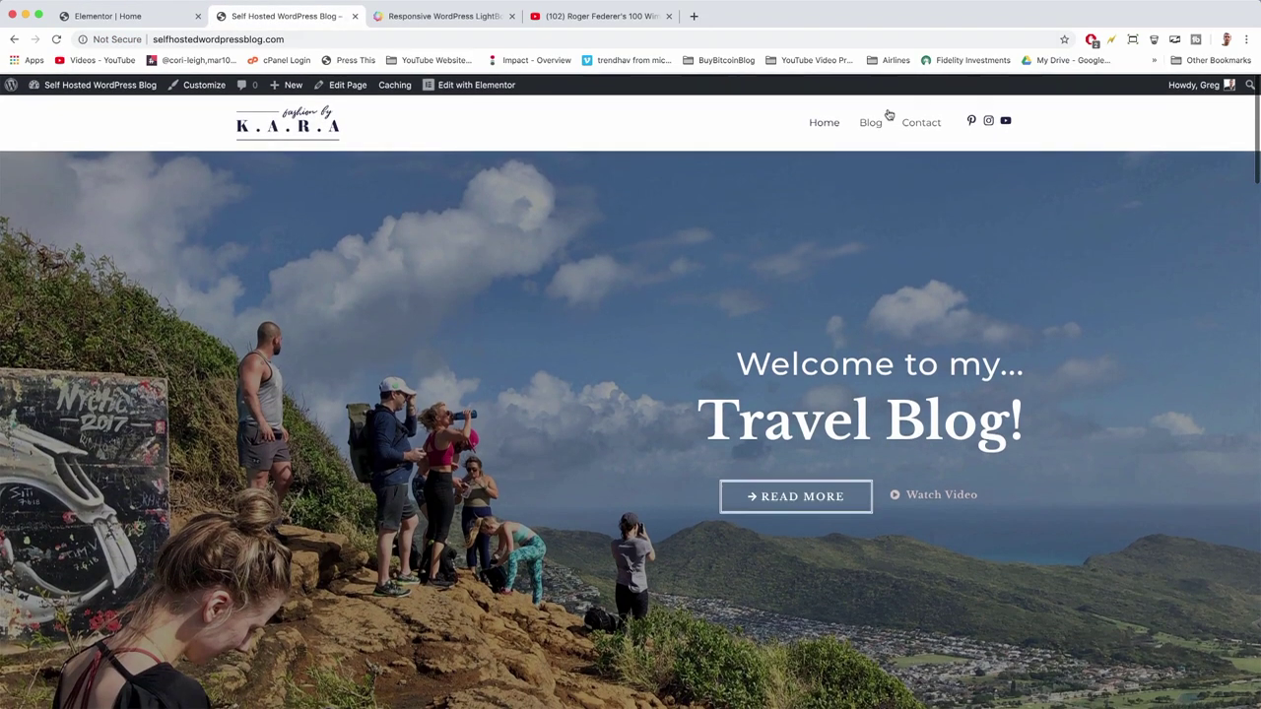
{"action": "right_click", "coordinate": [875, 126]}
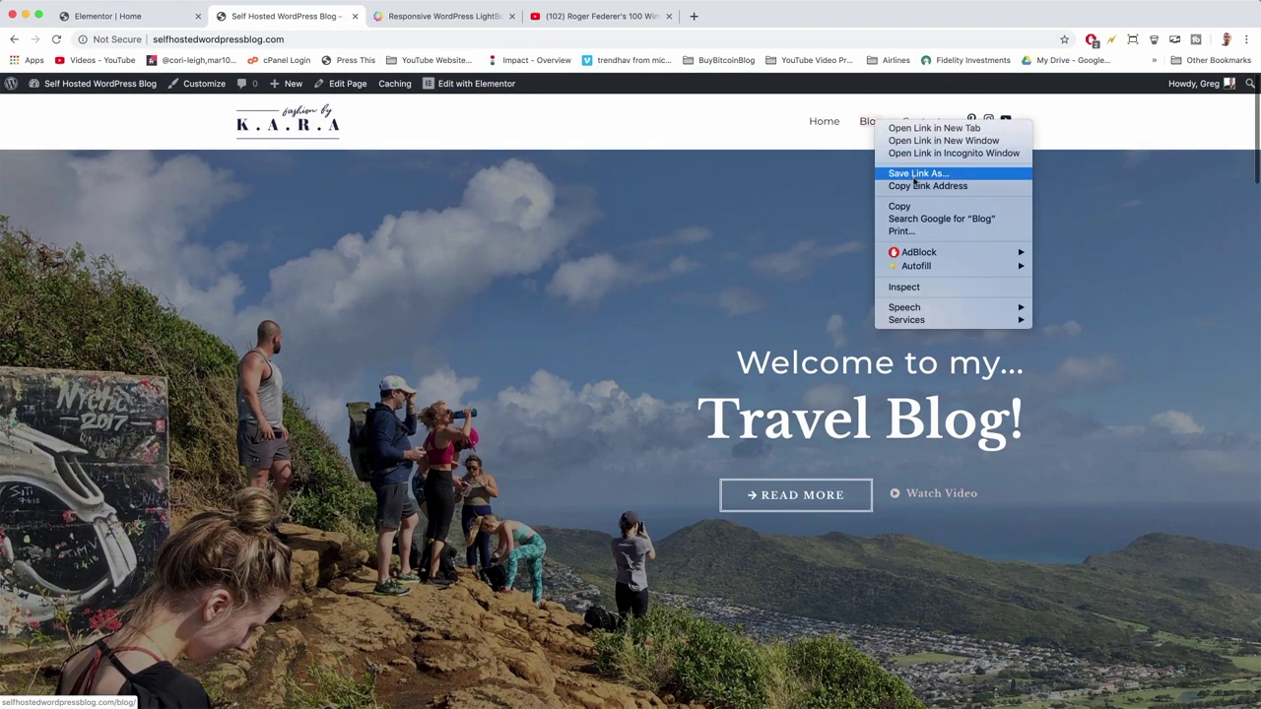
{"action": "left_click", "coordinate": [919, 187]}
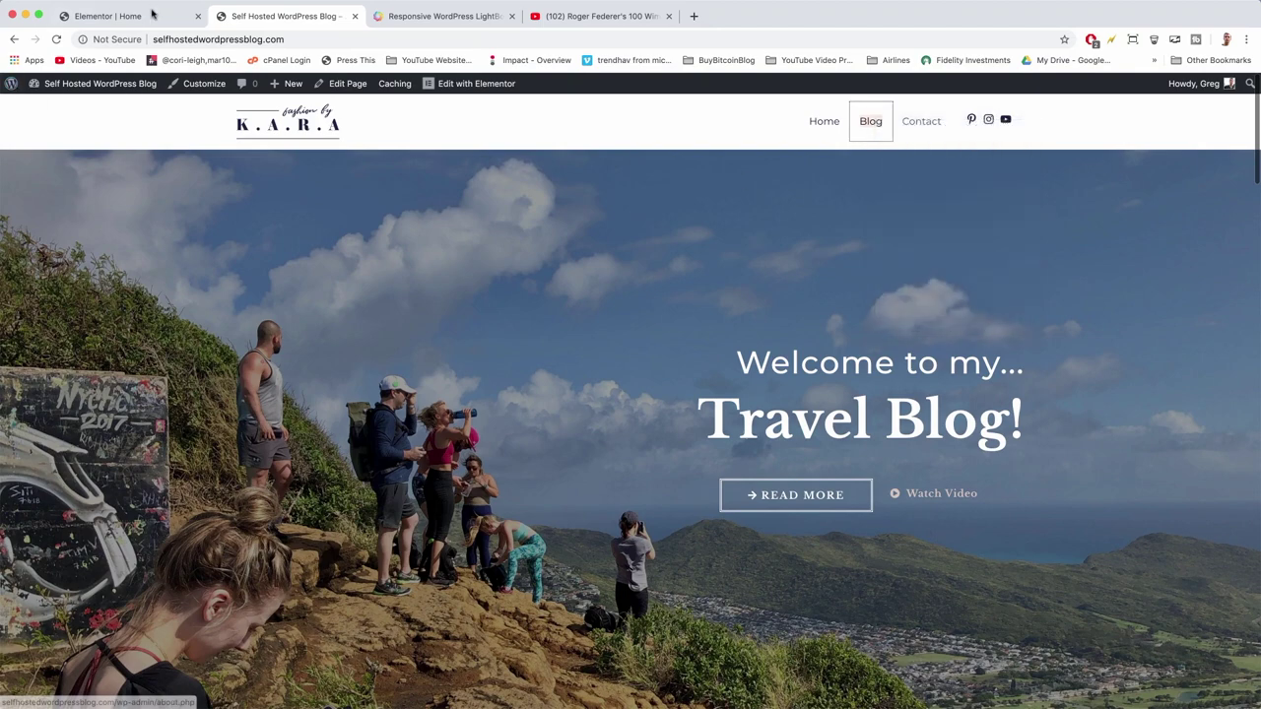
{"action": "left_click", "coordinate": [153, 16]}
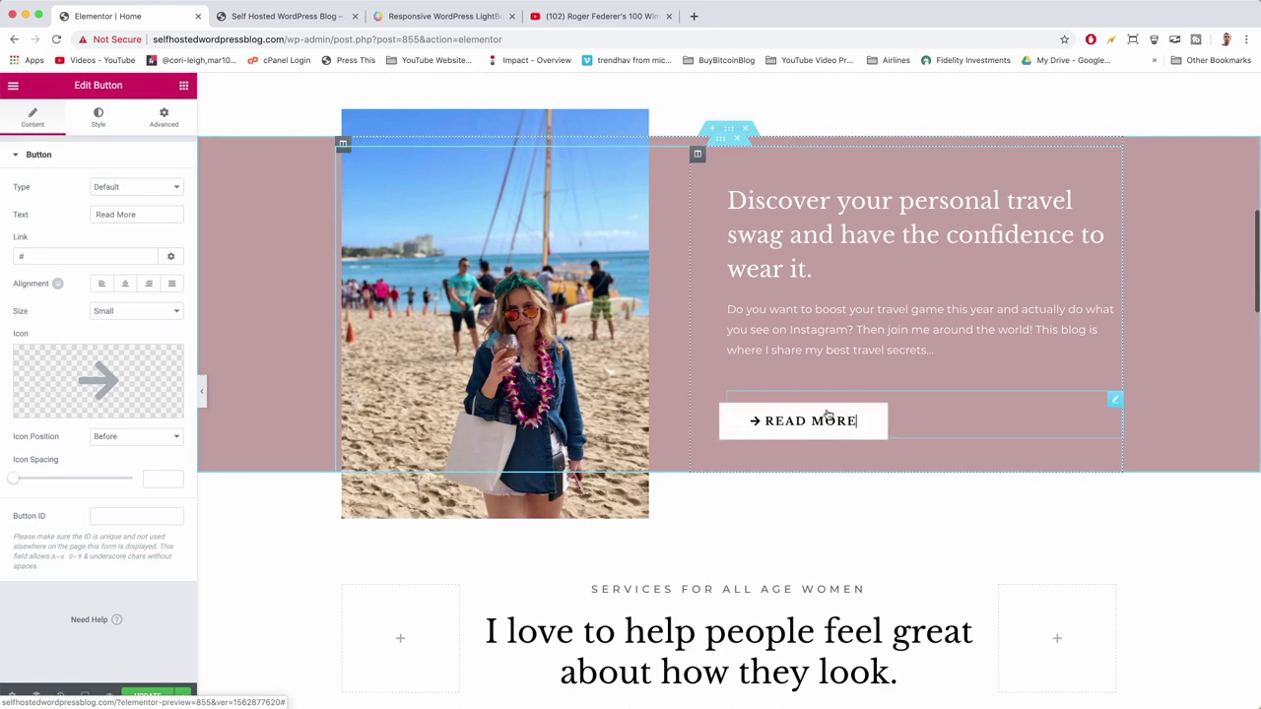
- Set the Read More button link to the blog address, update the page, and reload the live site
{"action": "left_click", "coordinate": [28, 257]}
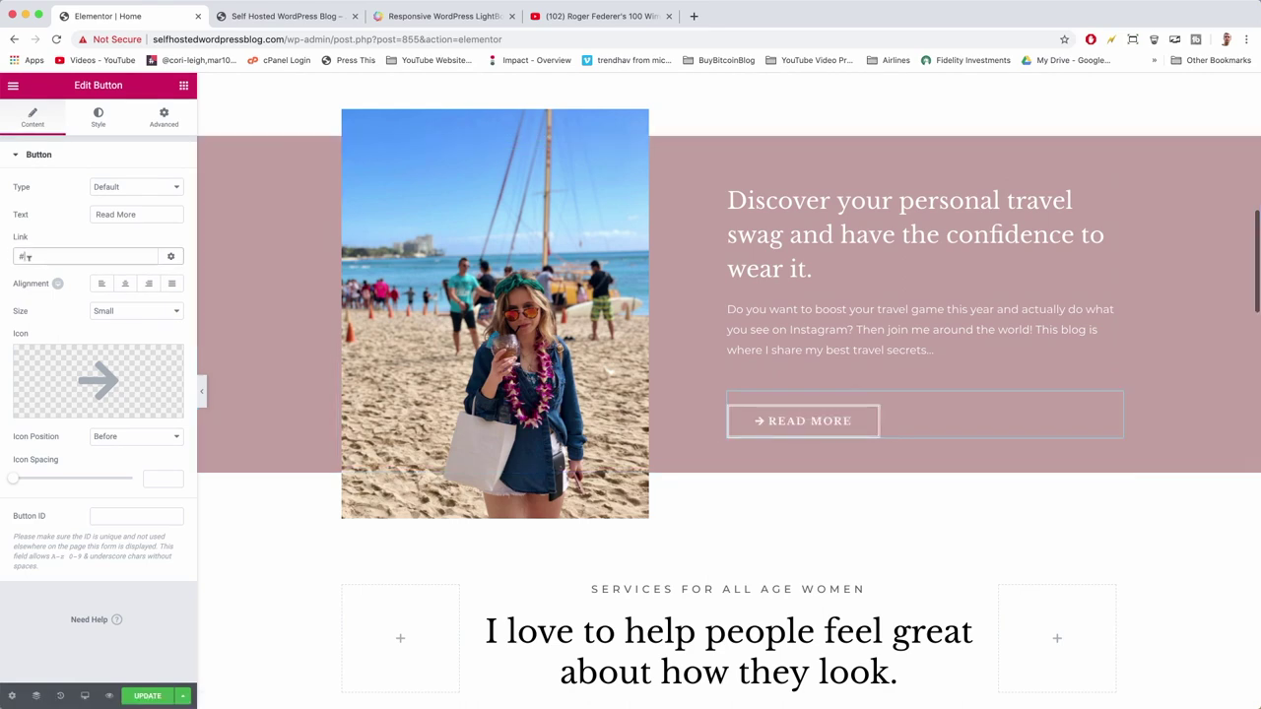
{"action": "right_click", "coordinate": [19, 256]}
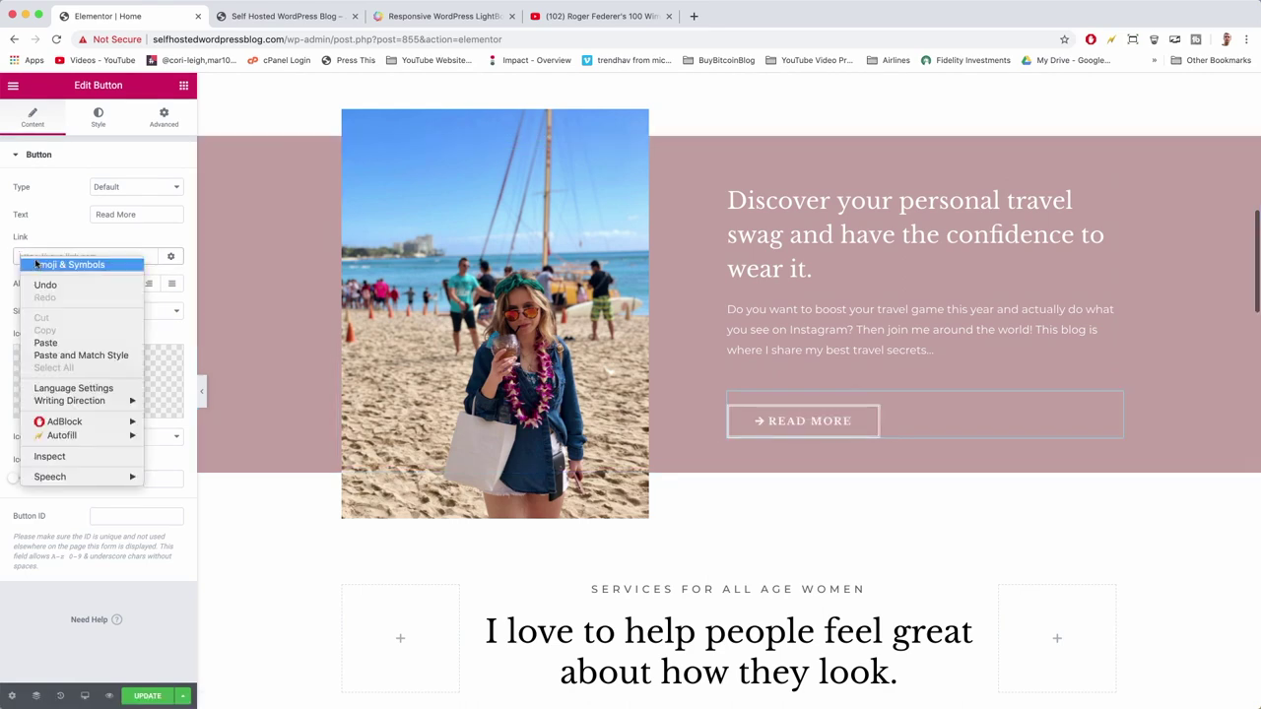
{"action": "left_click", "coordinate": [46, 343]}
{"action": "left_click", "coordinate": [144, 695]}
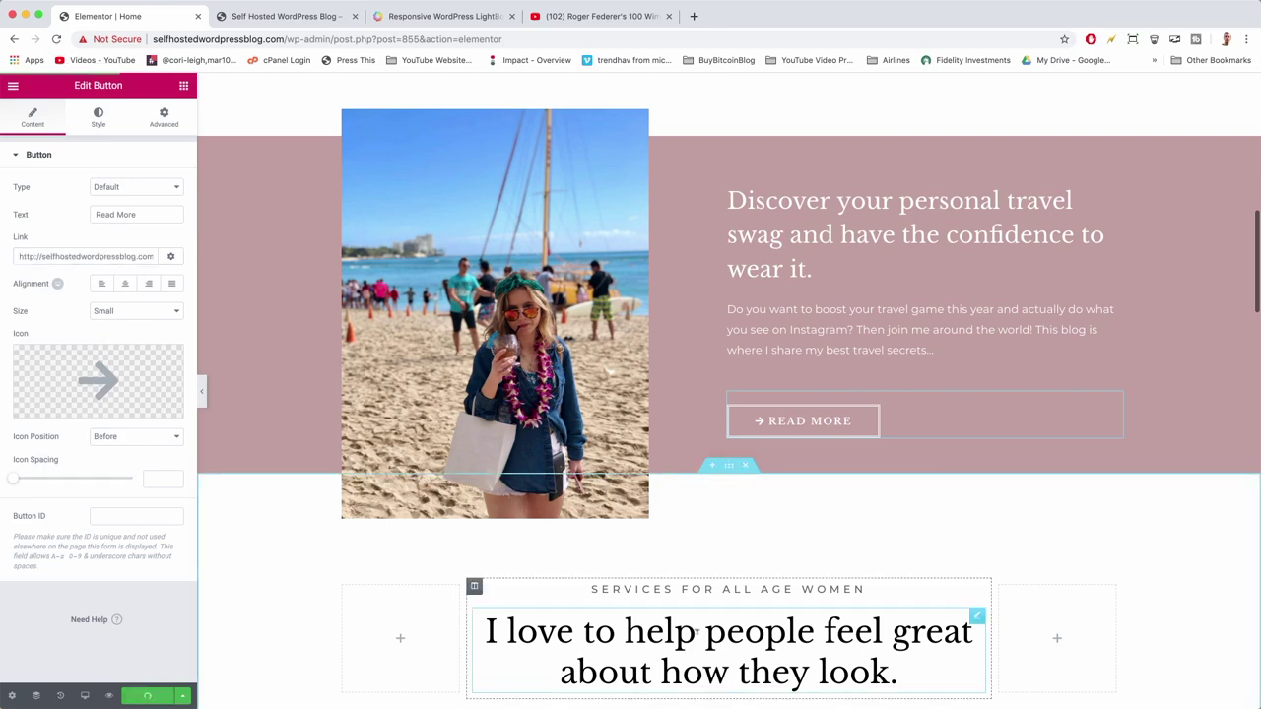
{"action": "scroll", "coordinate": [1018, 443], "scroll_direction": "up", "scroll_amount": 10}
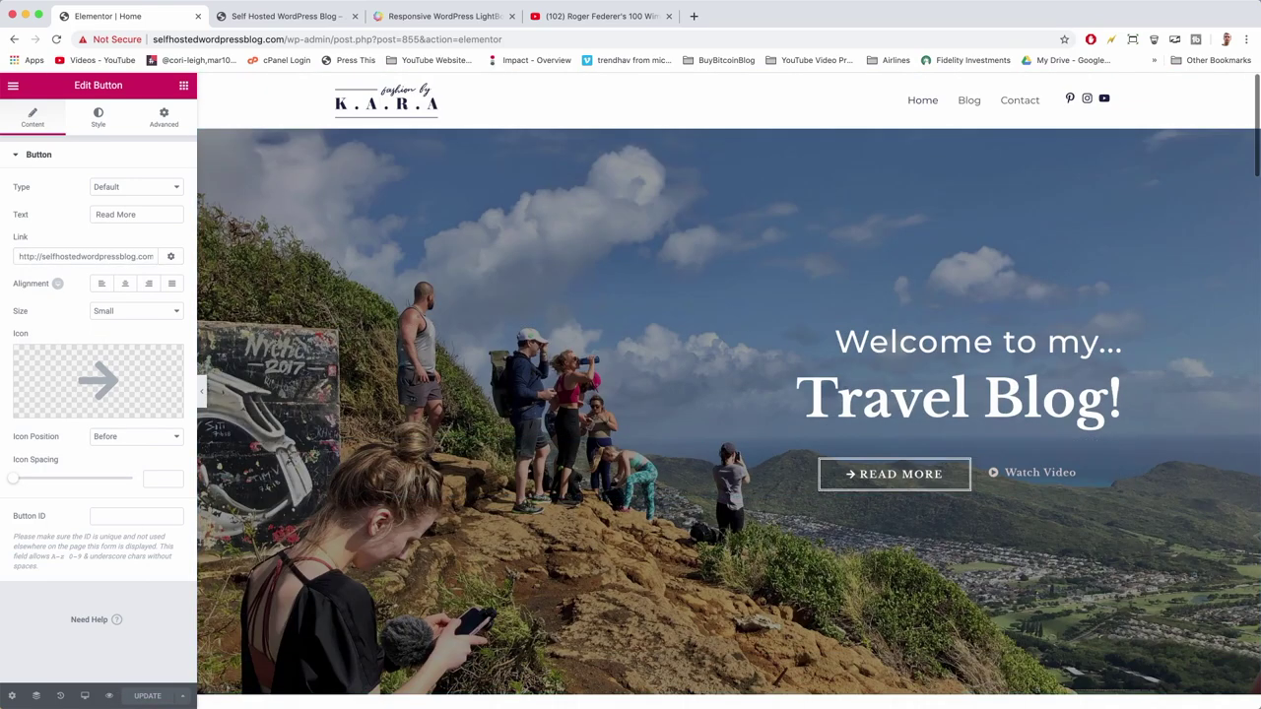
{"action": "left_click", "coordinate": [280, 14]}
{"action": "left_click", "coordinate": [311, 120]}
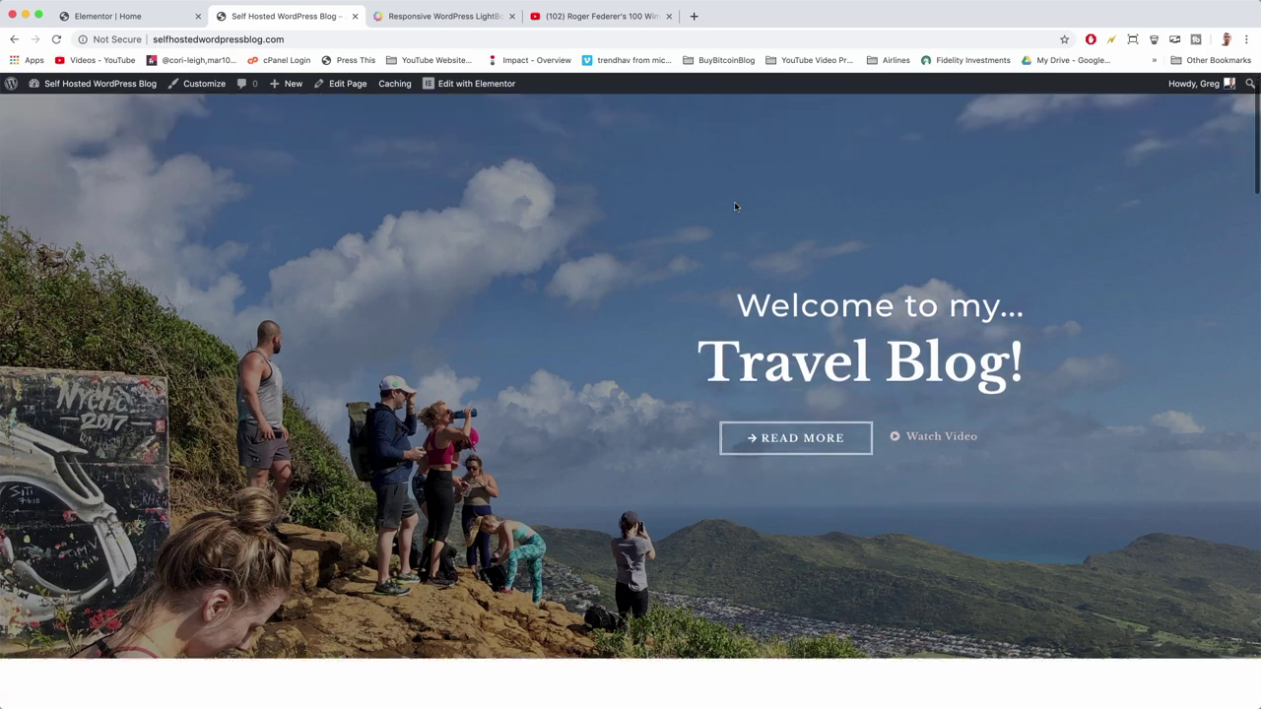
- Scroll through the updated homepage down to the footer and back up
{"action": "scroll", "coordinate": [733, 201], "scroll_direction": "down", "scroll_amount": 4}
{"action": "scroll", "coordinate": [733, 201], "scroll_direction": "up", "scroll_amount": 4}
{"action": "scroll", "coordinate": [734, 201], "scroll_direction": "down", "scroll_amount": 6}
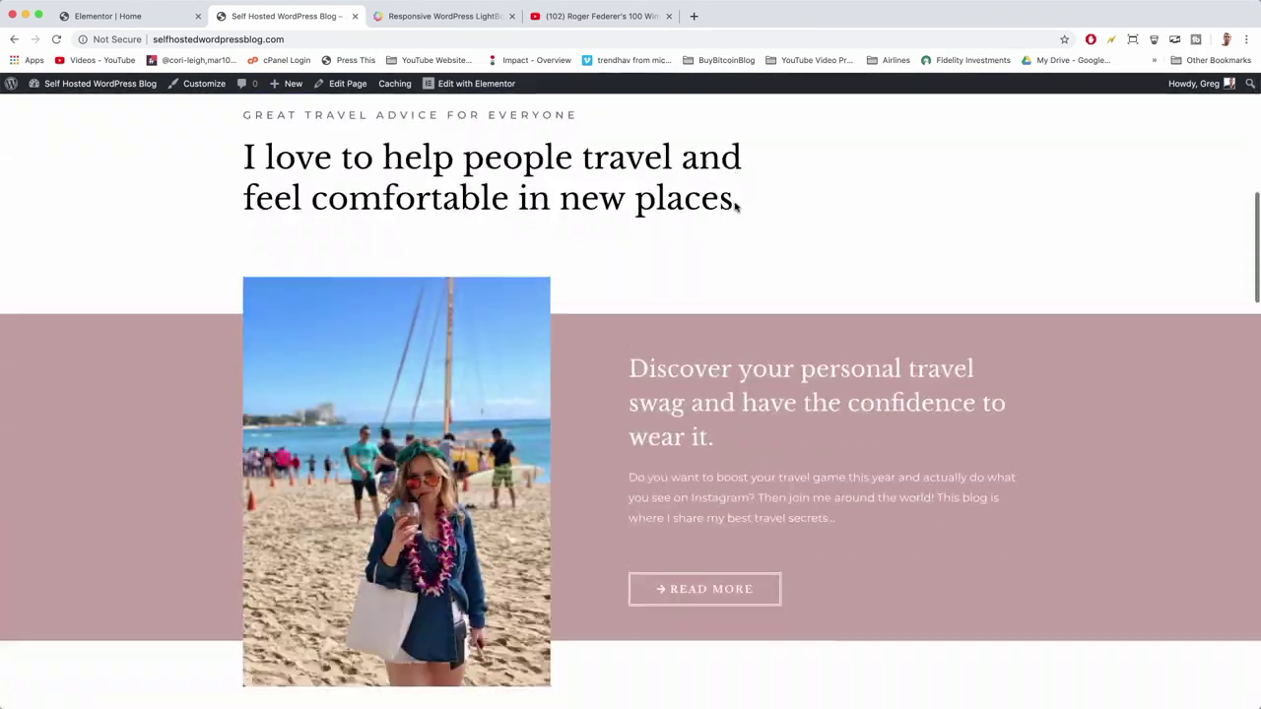
{"action": "scroll", "coordinate": [734, 201], "scroll_direction": "down", "scroll_amount": 8}
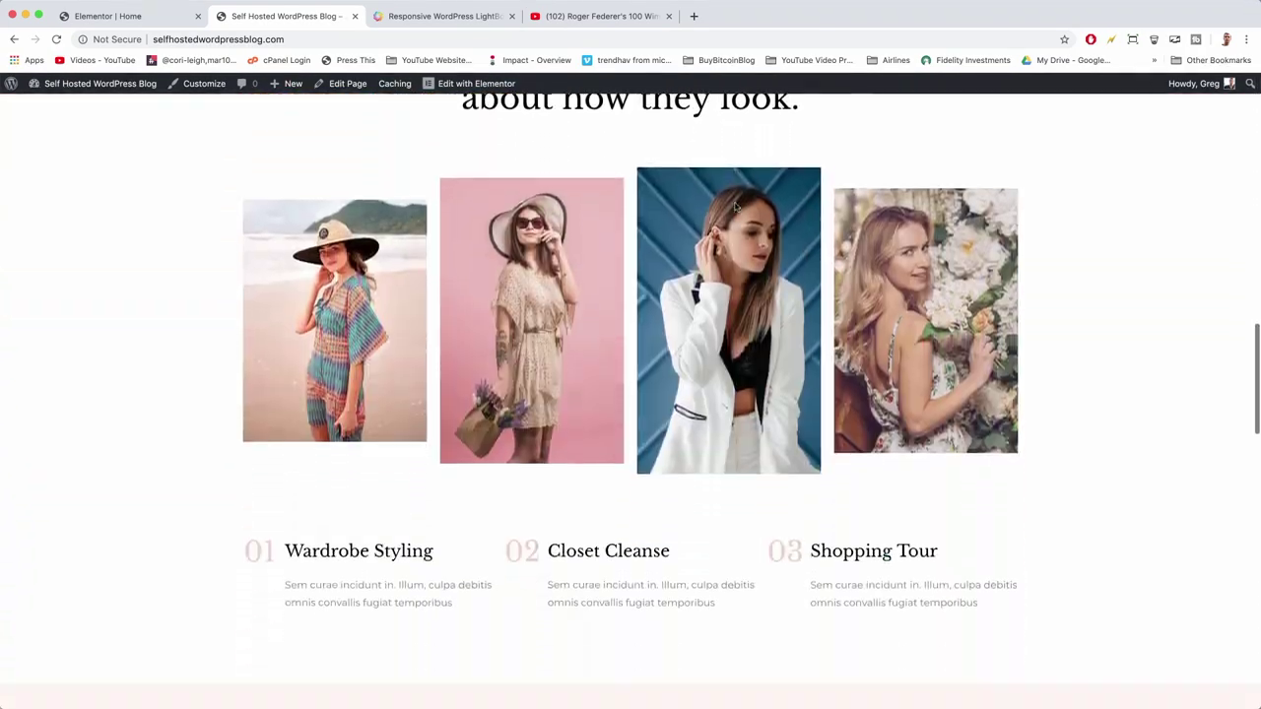
{"action": "scroll", "coordinate": [734, 204], "scroll_direction": "down", "scroll_amount": 10}
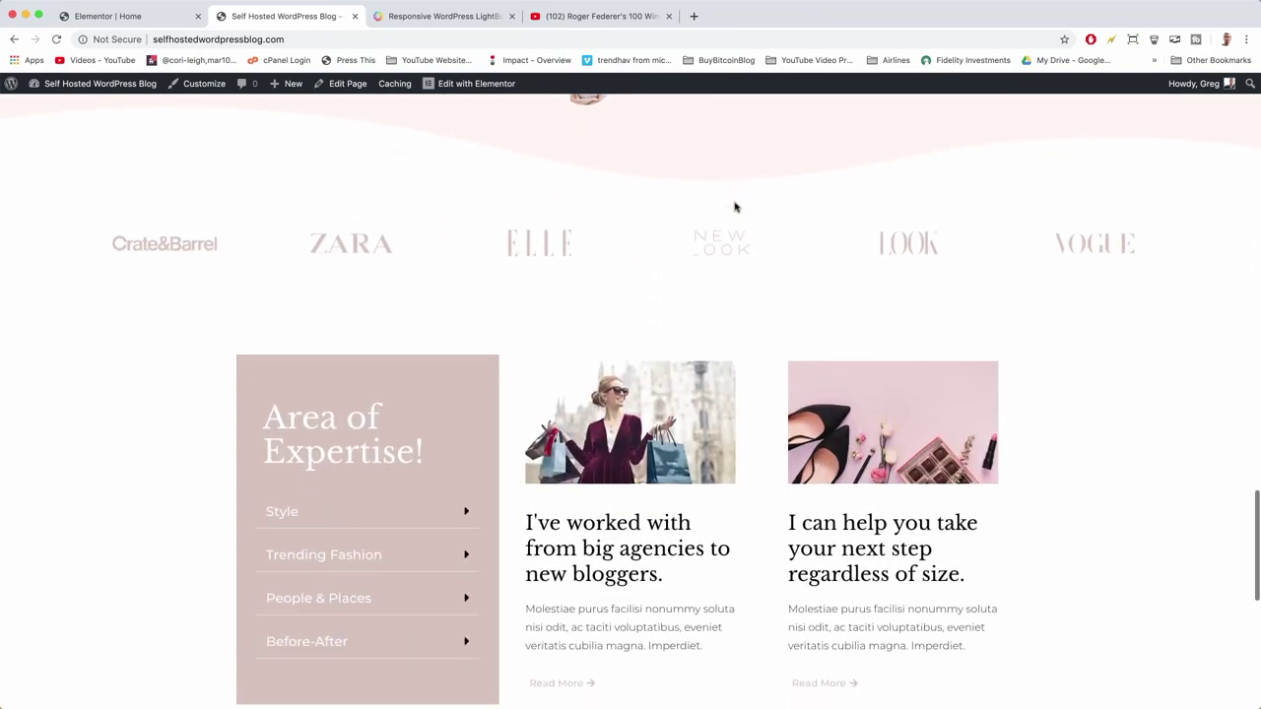
{"action": "scroll", "coordinate": [734, 207], "scroll_direction": "down", "scroll_amount": 5}
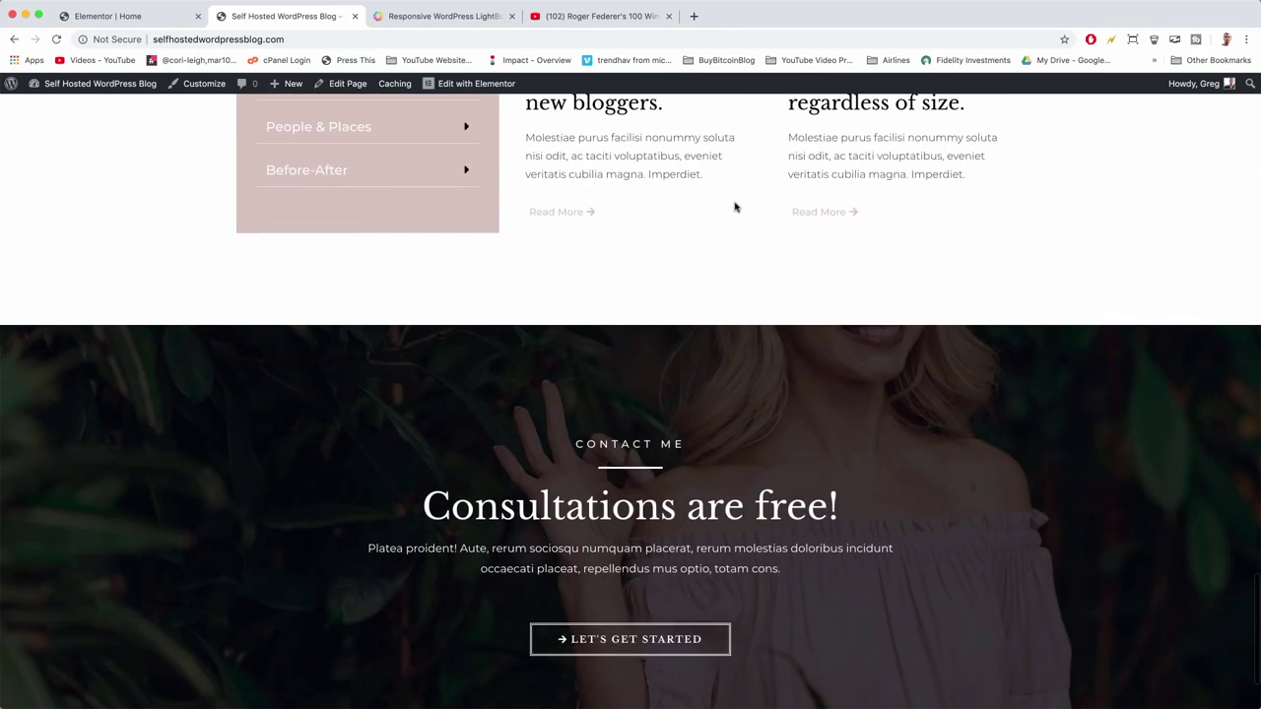
{"action": "scroll", "coordinate": [734, 207], "scroll_direction": "down", "scroll_amount": 3}
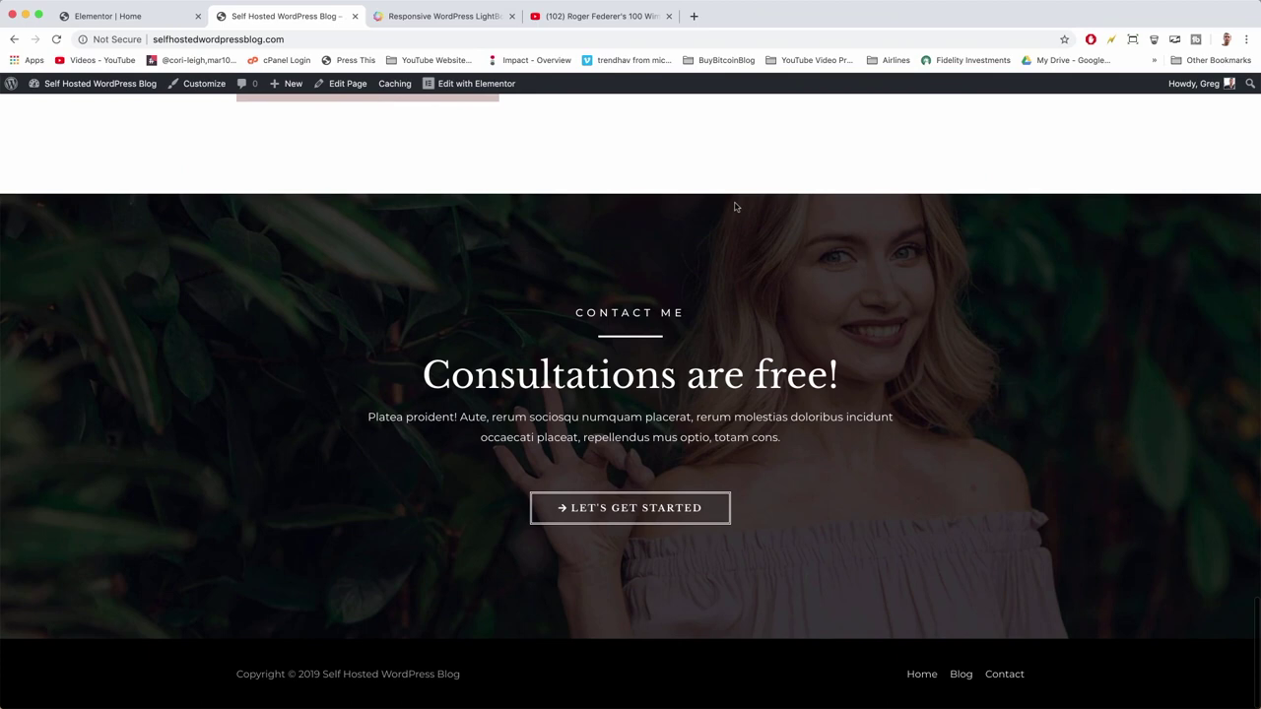
{"action": "scroll", "coordinate": [748, 427], "scroll_direction": "up", "scroll_amount": 20}
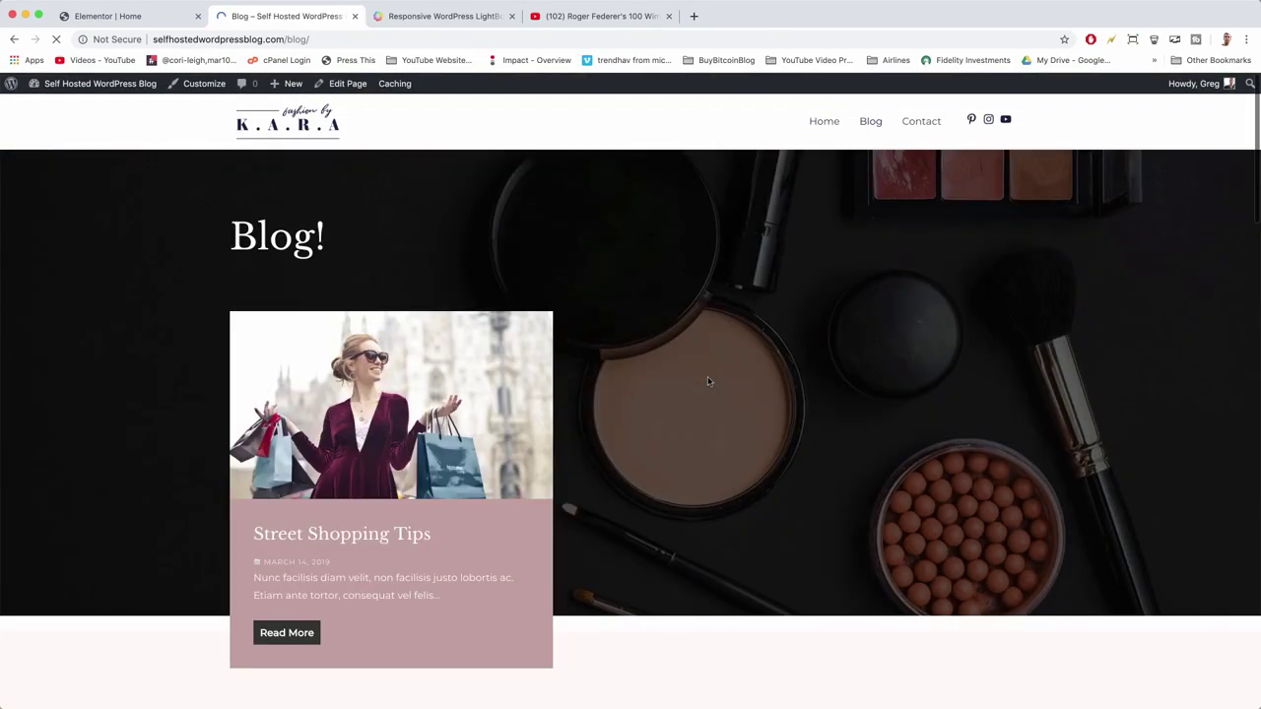
- Confirm the K.A.R.A logo leads back to the homepage
{"action": "left_click", "coordinate": [273, 125]}
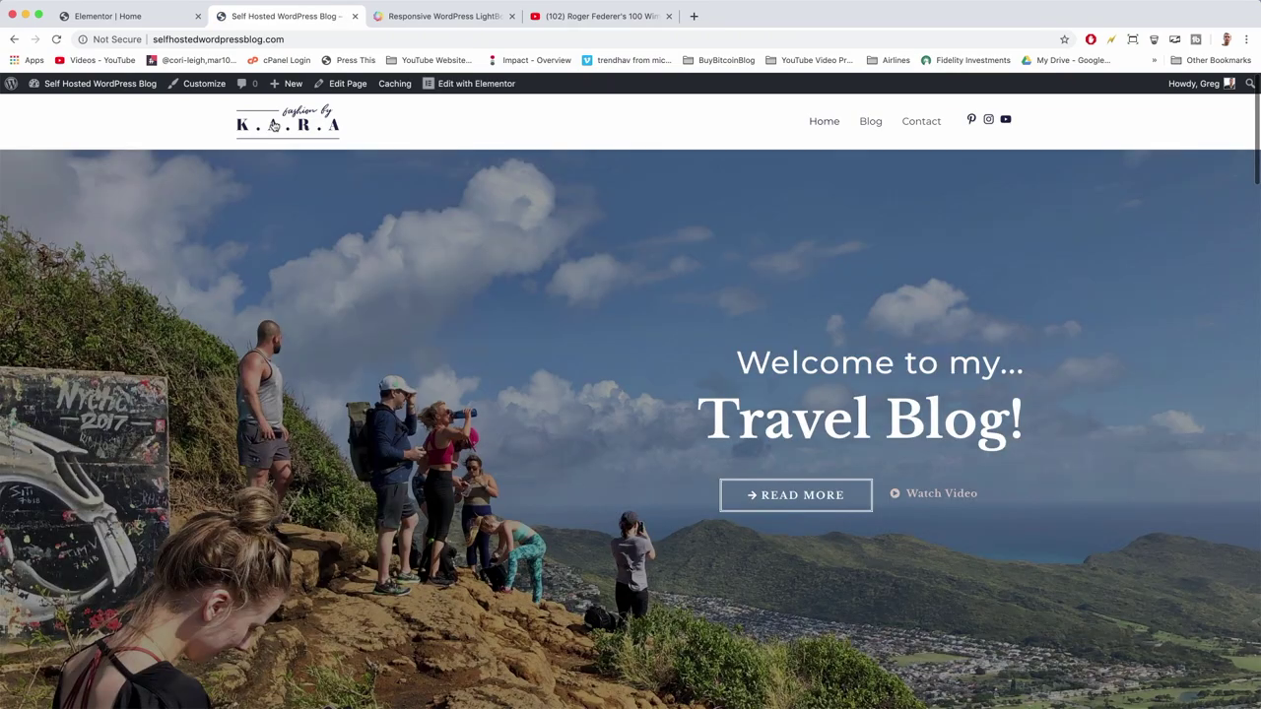
{"action": "scroll", "coordinate": [621, 419], "scroll_direction": "down", "scroll_amount": 3}
{"action": "scroll", "coordinate": [622, 421], "scroll_direction": "up", "scroll_amount": 3}
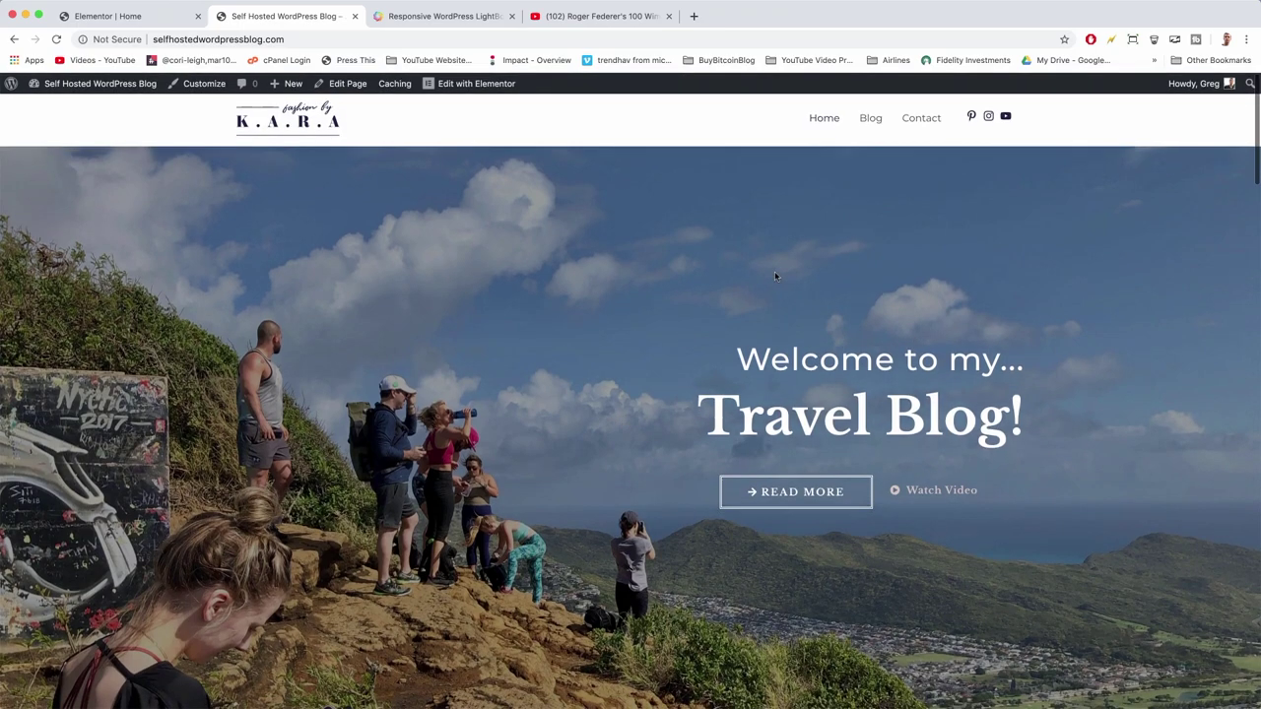
{"action": "scroll", "coordinate": [774, 271], "scroll_direction": "down", "scroll_amount": 1}
{"action": "scroll", "coordinate": [775, 271], "scroll_direction": "up", "scroll_amount": 1}
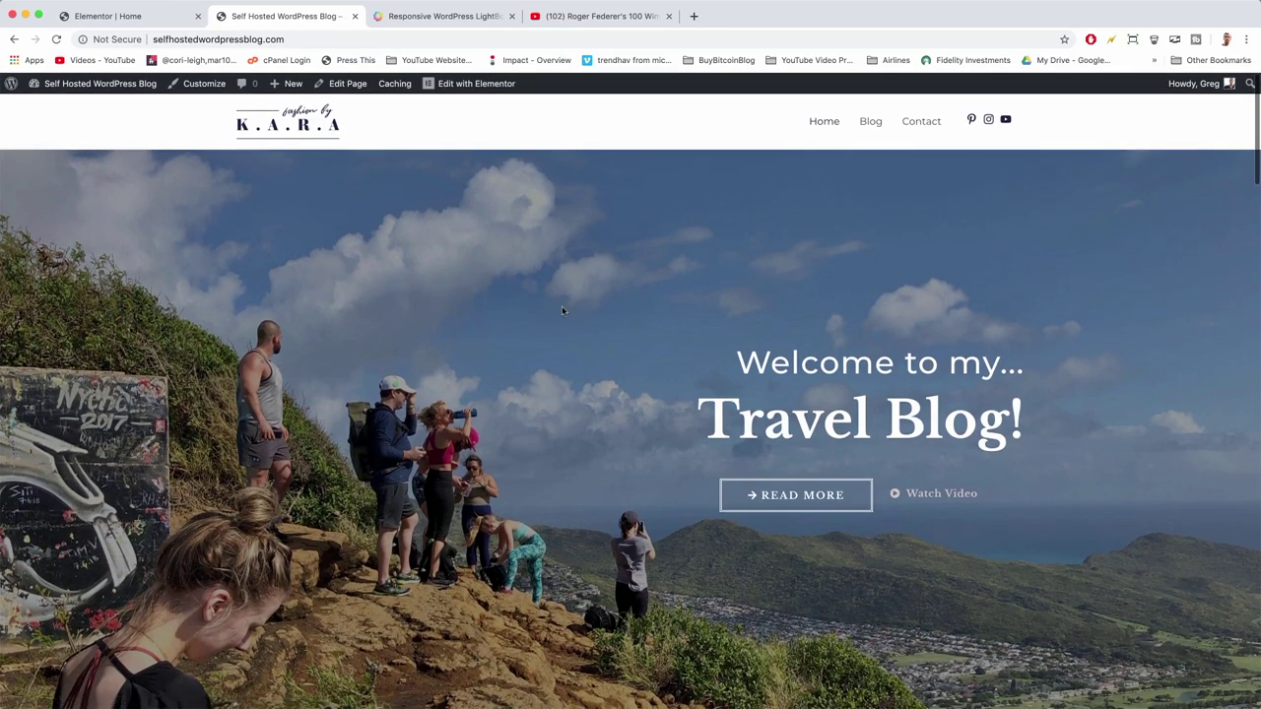
- Open the Blog page from the site menu, then return to the Elementor editor
{"action": "left_click", "coordinate": [869, 123]}
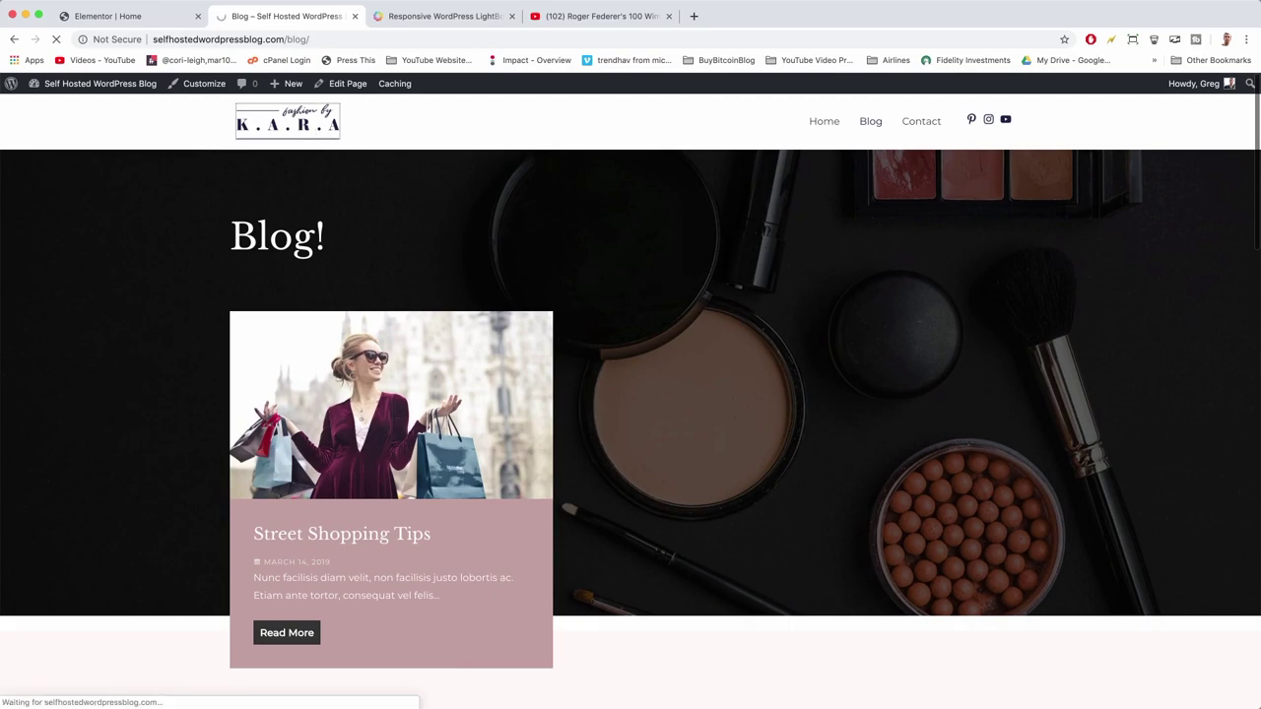
{"action": "left_click", "coordinate": [108, 16]}
{"action": "scroll", "coordinate": [473, 333], "scroll_direction": "down", "scroll_amount": 5}
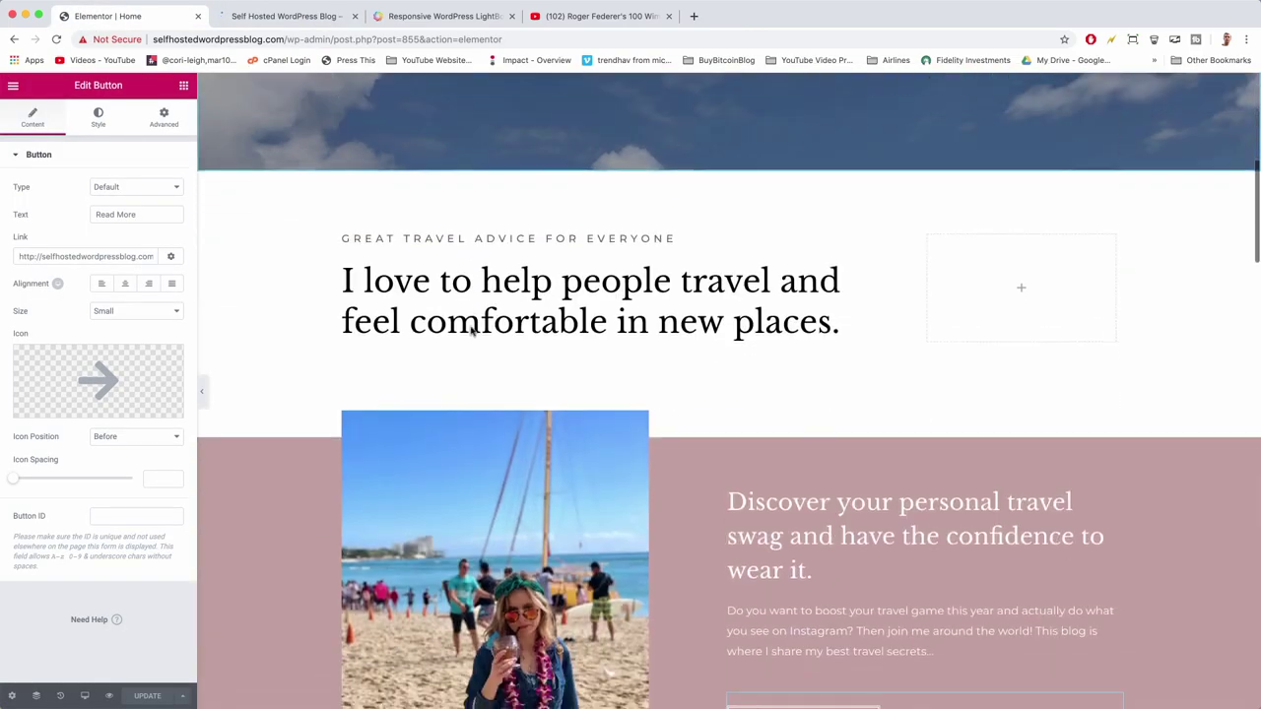
{"action": "scroll", "coordinate": [473, 333], "scroll_direction": "down", "scroll_amount": 6}
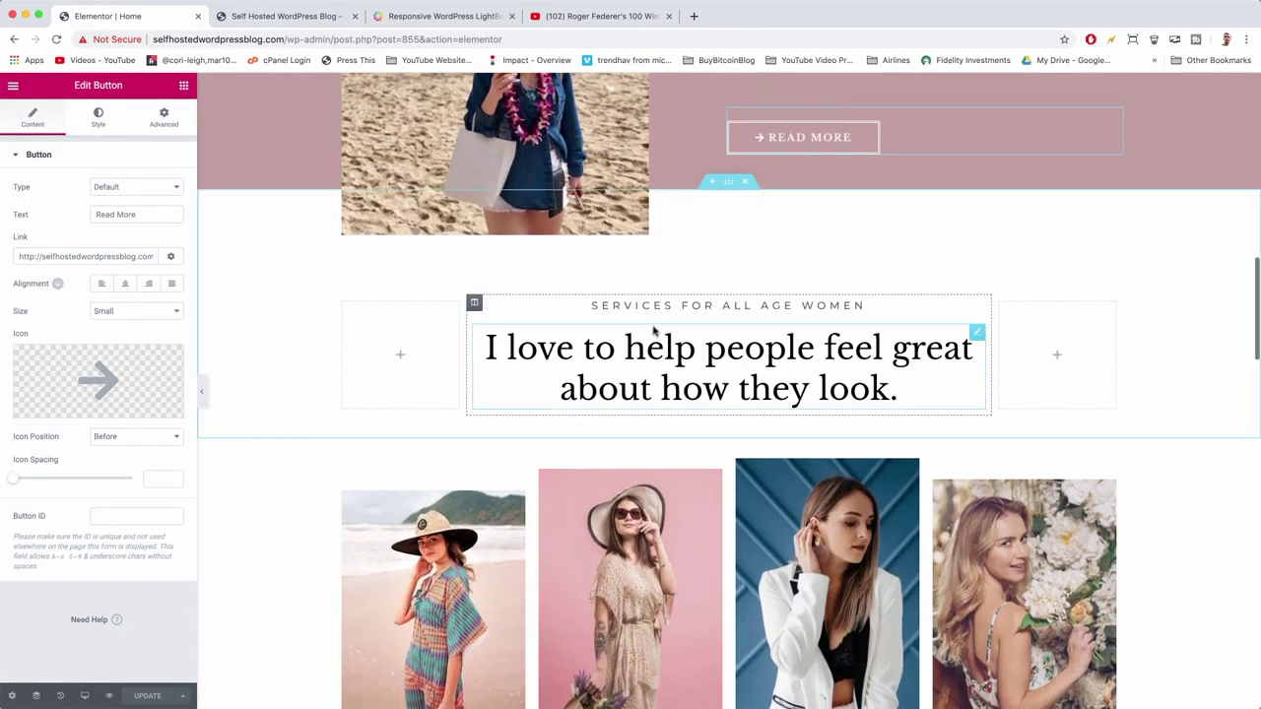
- Start replacing the third gallery image with a newly uploaded file
{"action": "scroll", "coordinate": [653, 331], "scroll_direction": "down", "scroll_amount": 4}
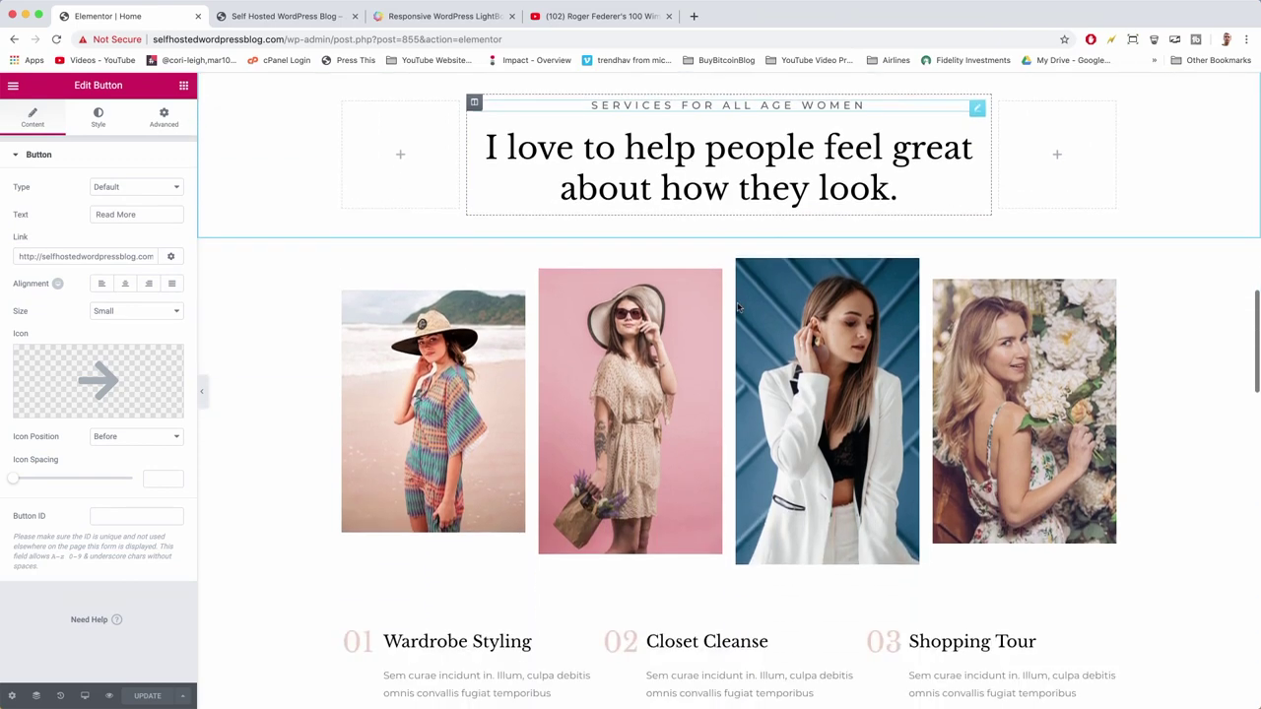
{"action": "scroll", "coordinate": [737, 307], "scroll_direction": "up", "scroll_amount": 1}
{"action": "scroll", "coordinate": [689, 320], "scroll_direction": "down", "scroll_amount": 2}
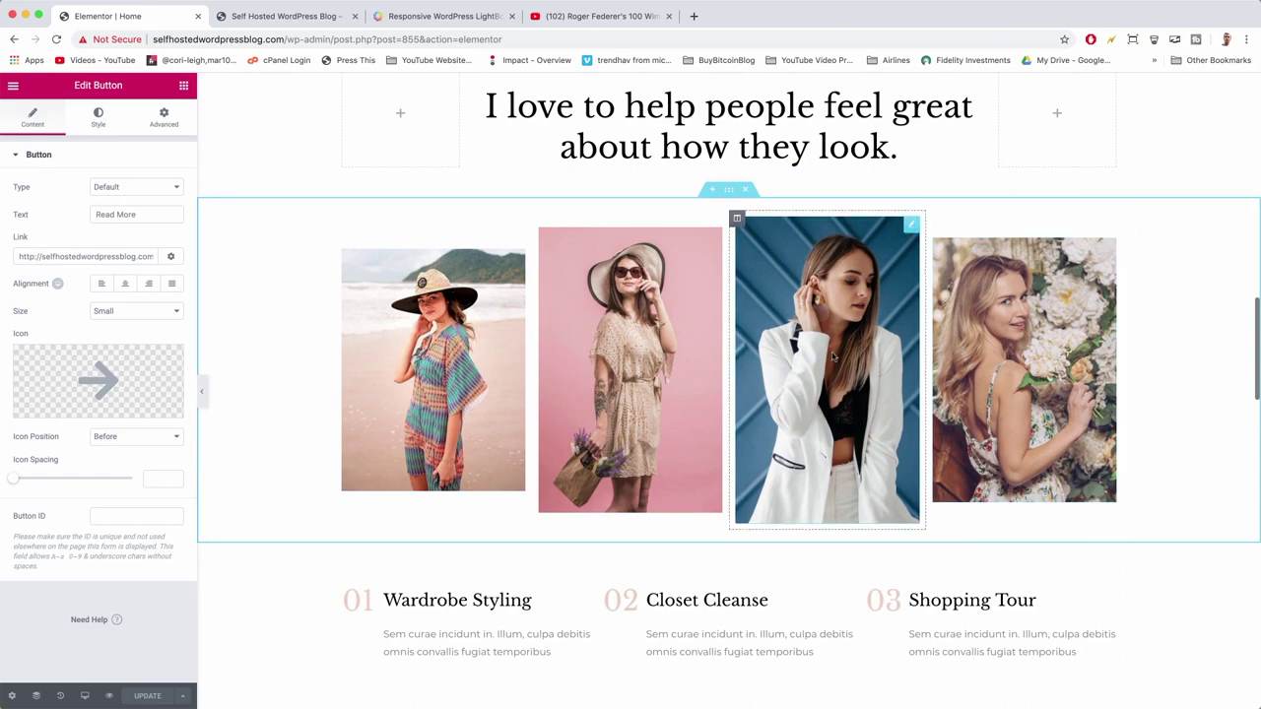
{"action": "left_click", "coordinate": [832, 361]}
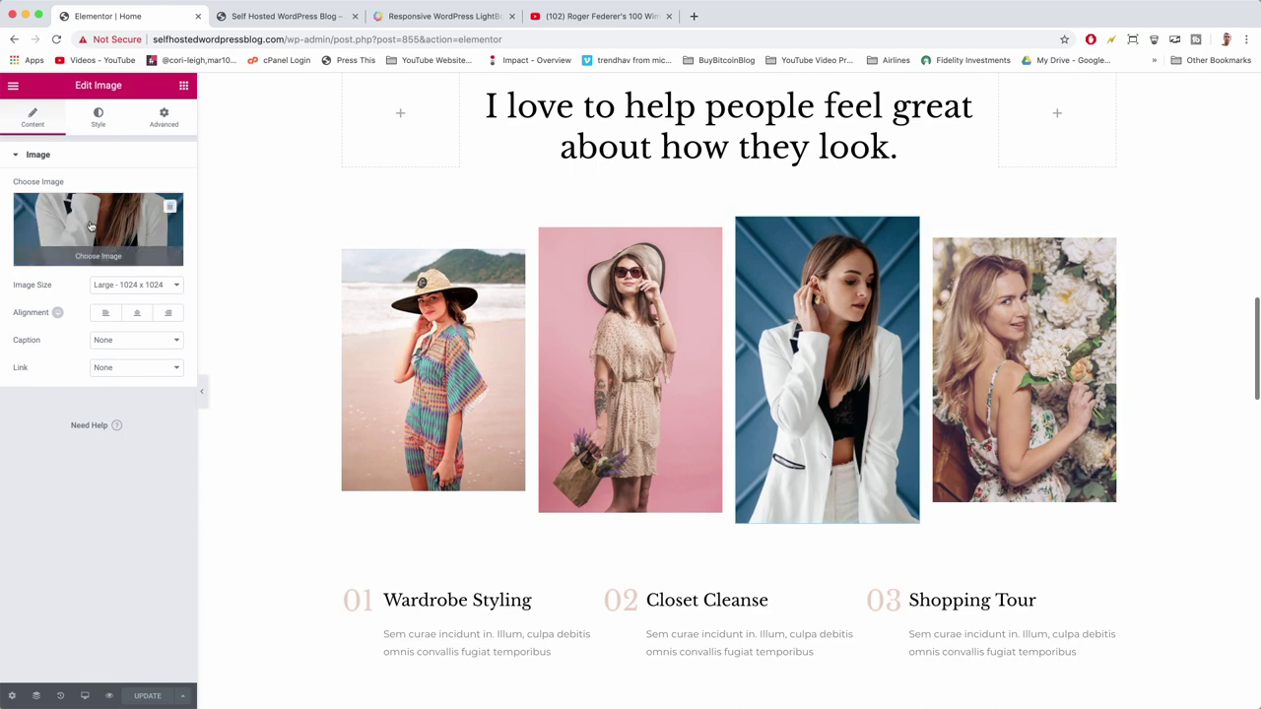
{"action": "left_click", "coordinate": [90, 226]}
{"action": "left_click", "coordinate": [57, 135]}
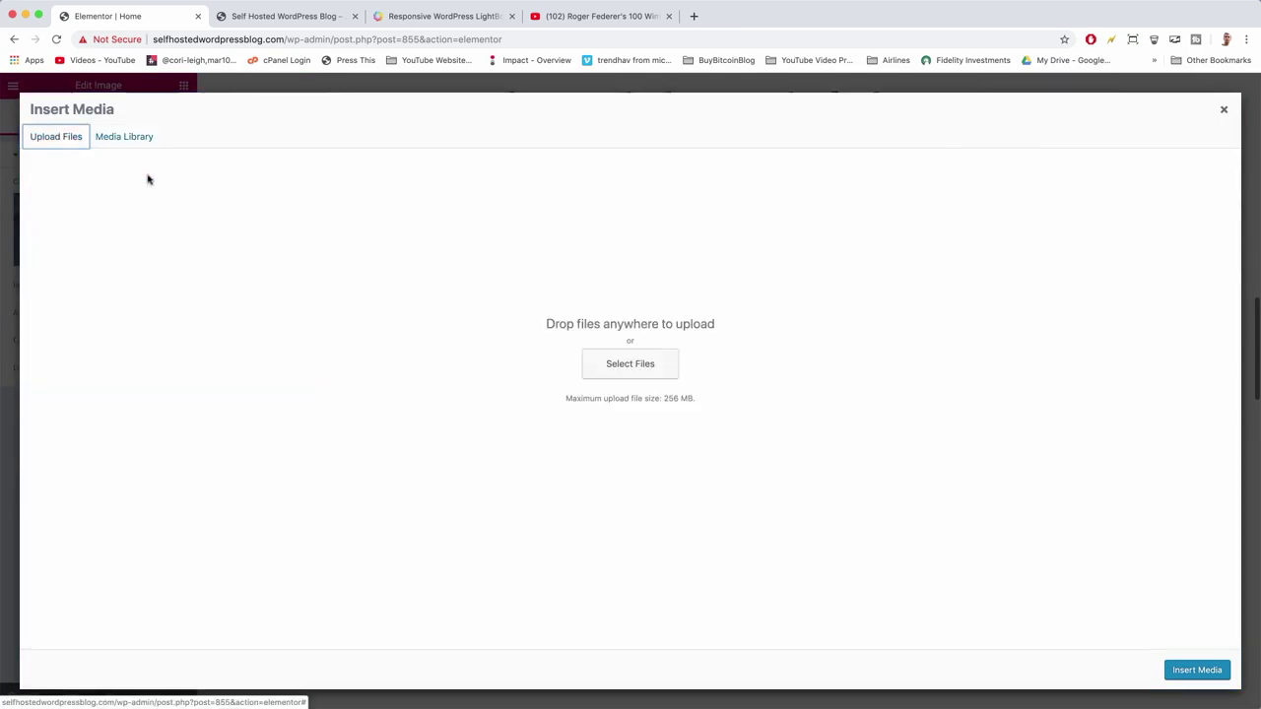
{"action": "left_click", "coordinate": [621, 365]}
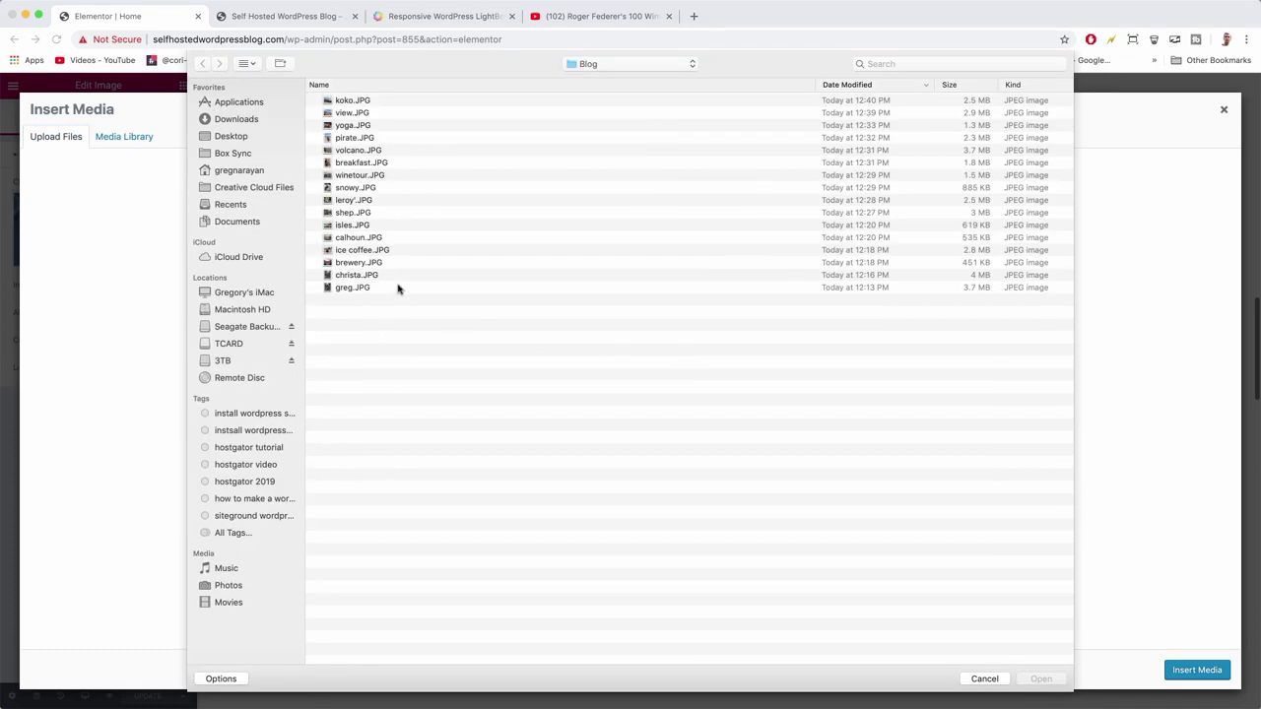
- Upload yoga.JPG and insert it in place of the white-blazer photo
{"action": "left_click", "coordinate": [351, 188]}
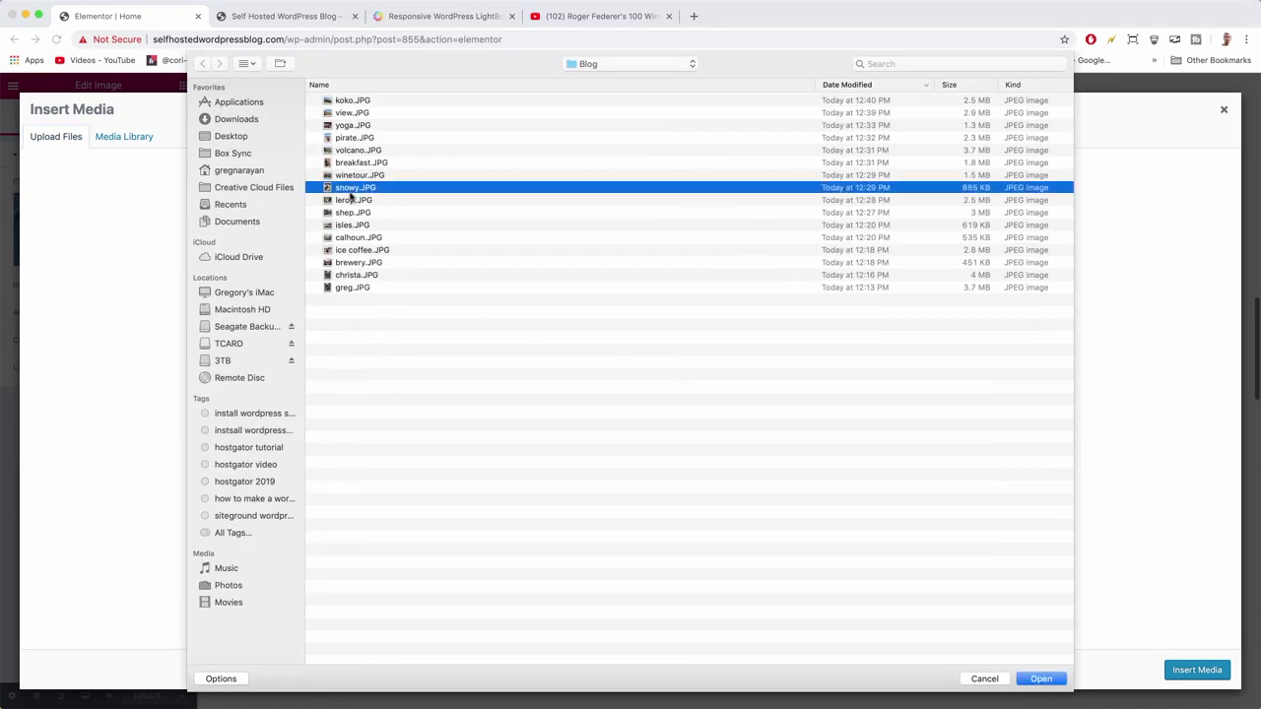
{"action": "left_click", "coordinate": [351, 200]}
{"action": "key", "text": "space"}
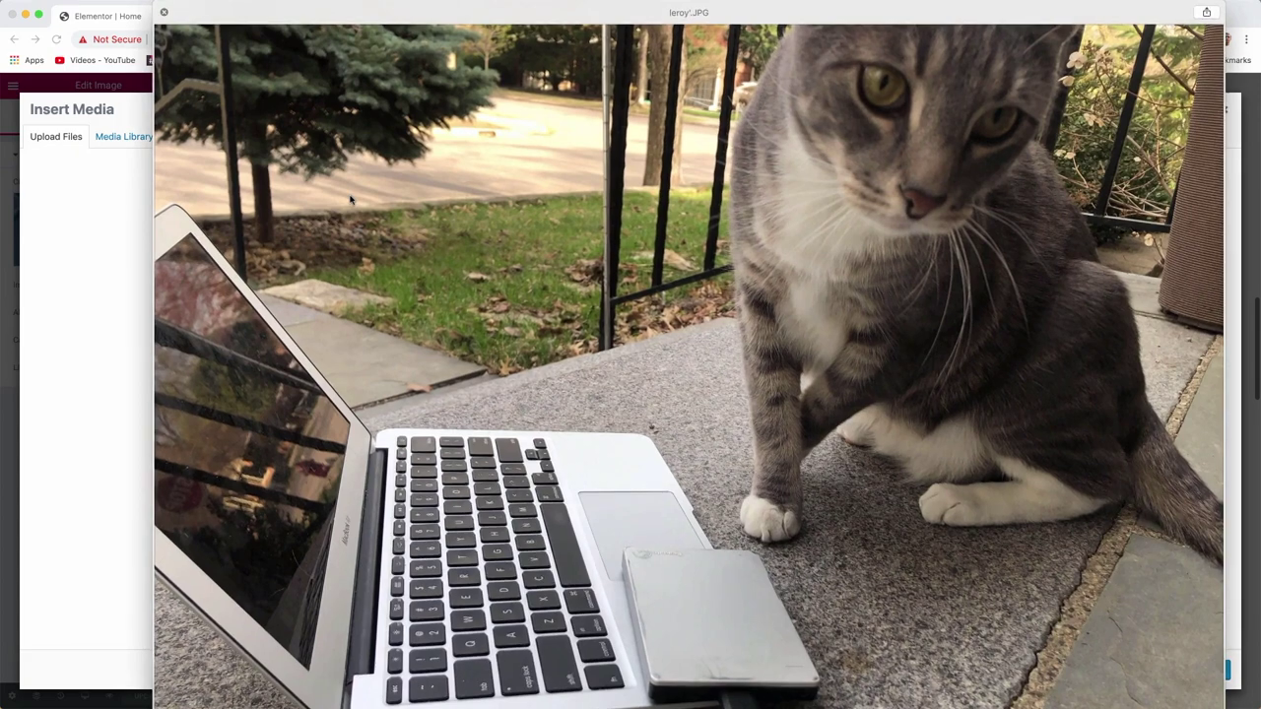
{"action": "key", "text": "space"}
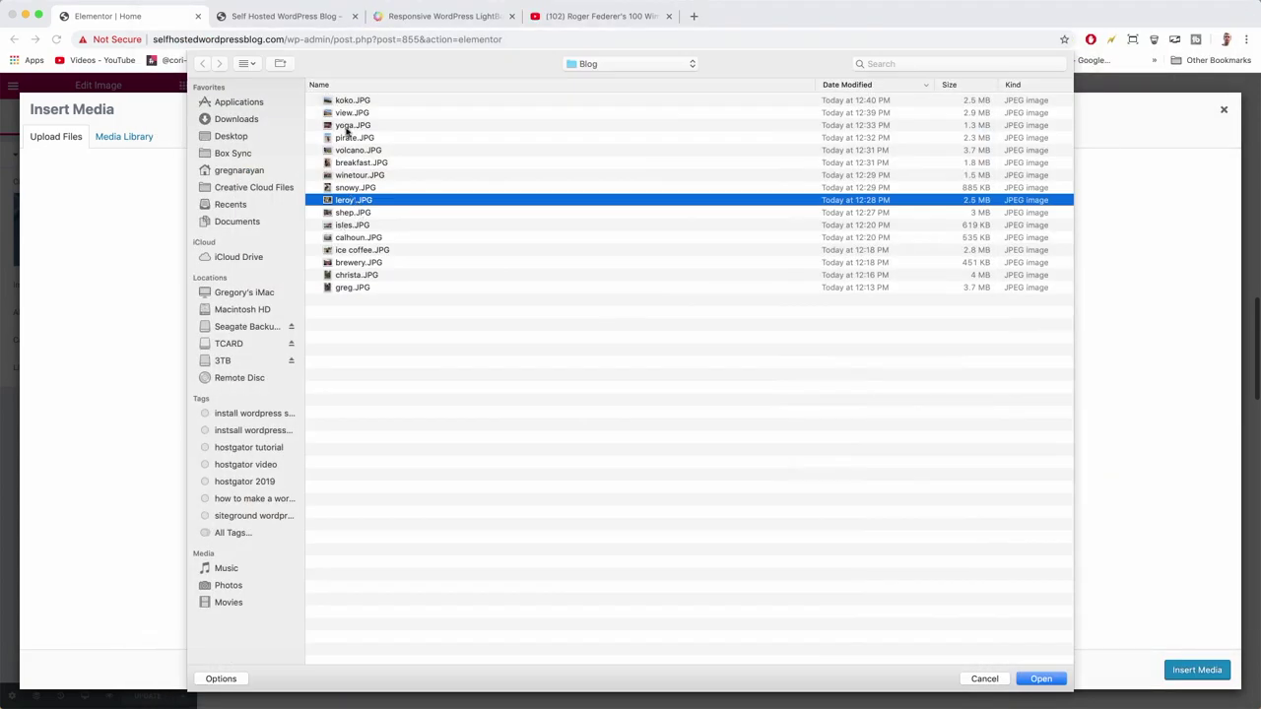
{"action": "left_click", "coordinate": [350, 129]}
{"action": "key", "text": "space"}
{"action": "key", "text": "space"}
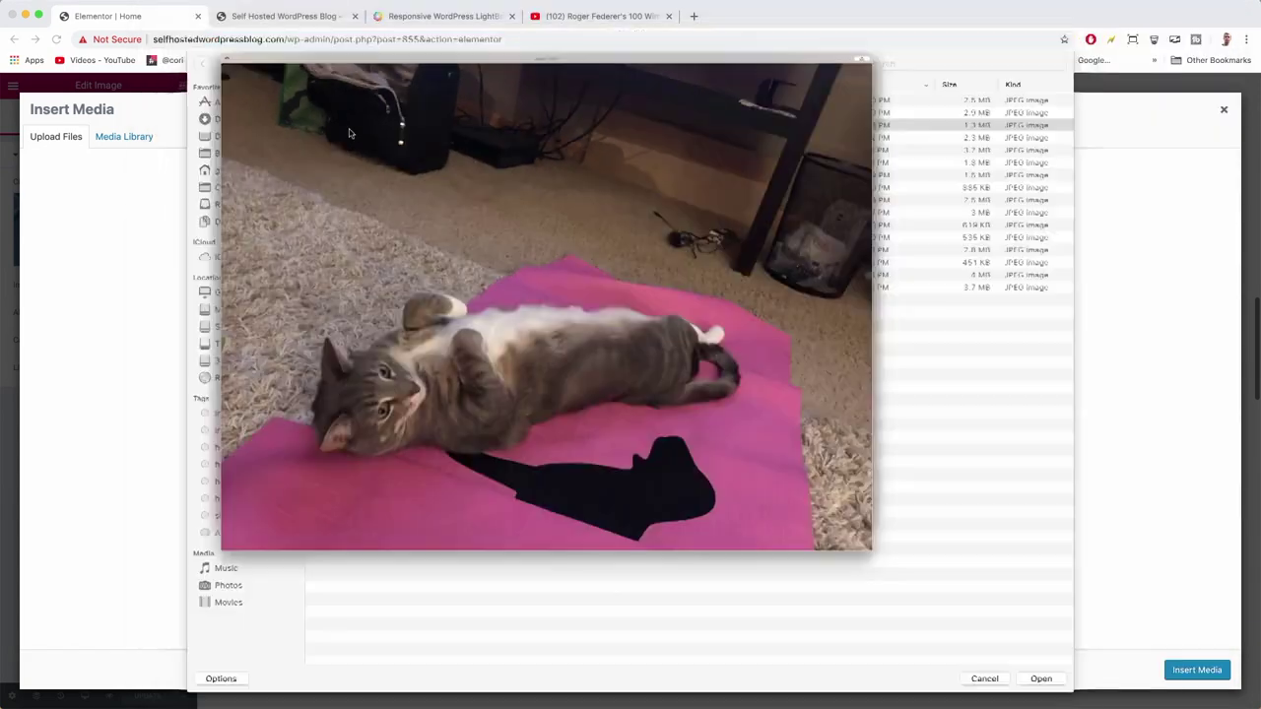
{"action": "left_click", "coordinate": [1029, 680]}
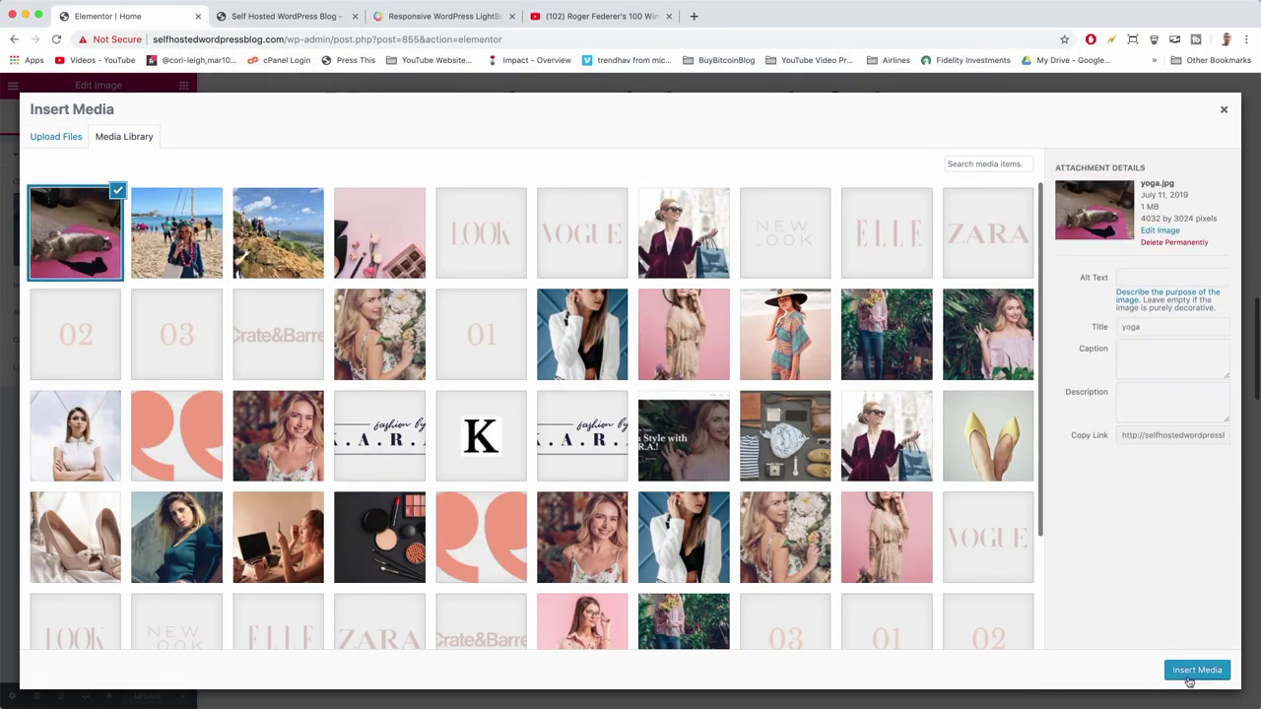
{"action": "left_click", "coordinate": [1197, 671]}
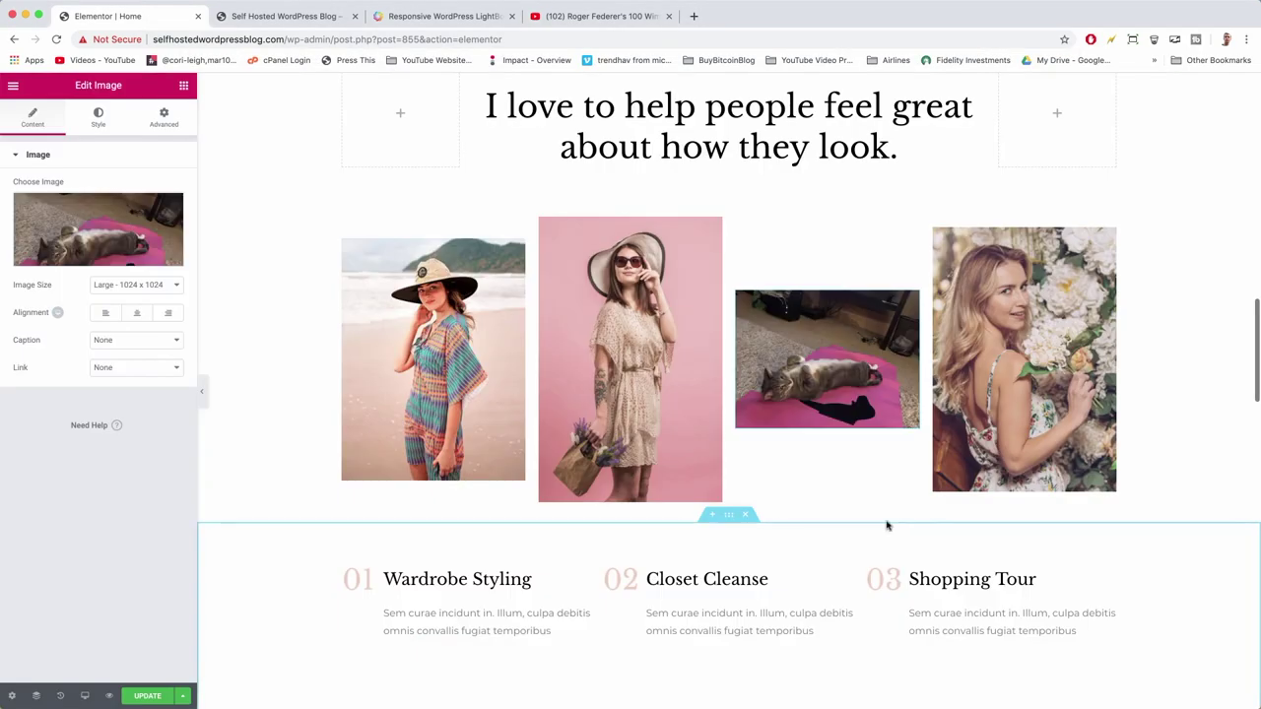
- Retitle the Wardrobe Styling step to 'Pick Your Dream Destination'
{"action": "scroll", "coordinate": [833, 372], "scroll_direction": "up", "scroll_amount": 1}
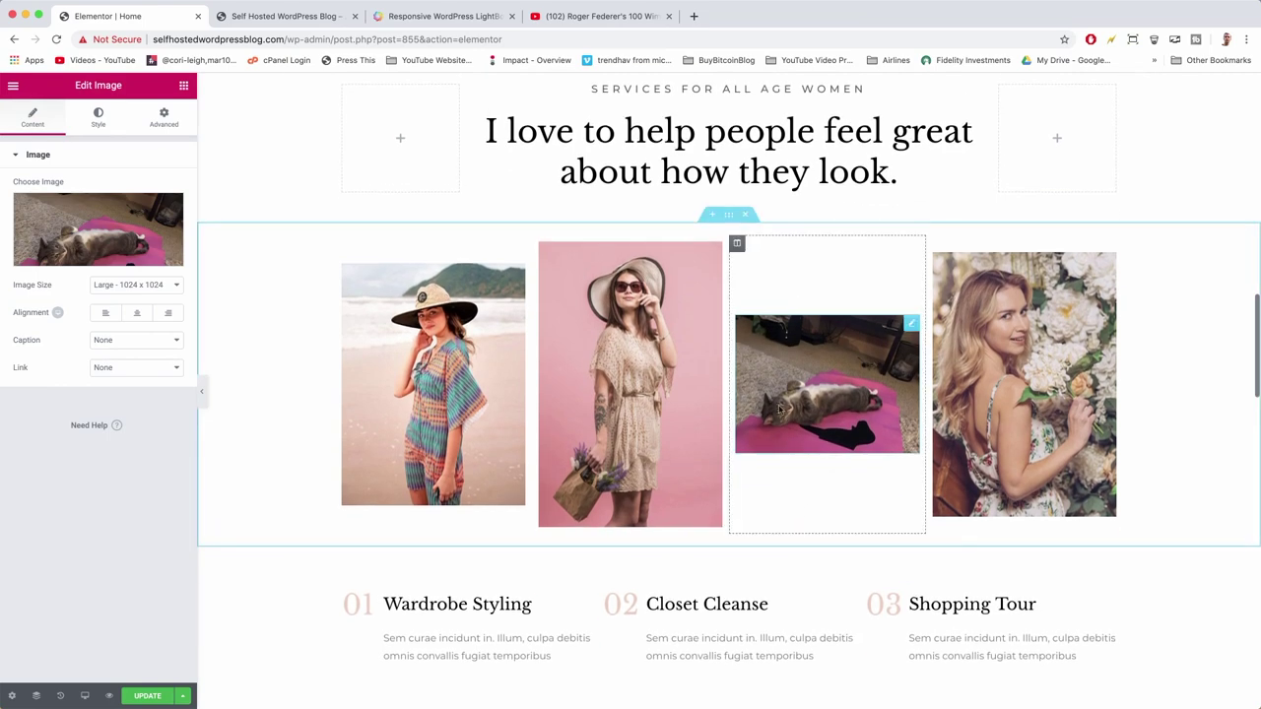
{"action": "scroll", "coordinate": [709, 197], "scroll_direction": "up", "scroll_amount": 4}
{"action": "scroll", "coordinate": [692, 192], "scroll_direction": "down", "scroll_amount": 6}
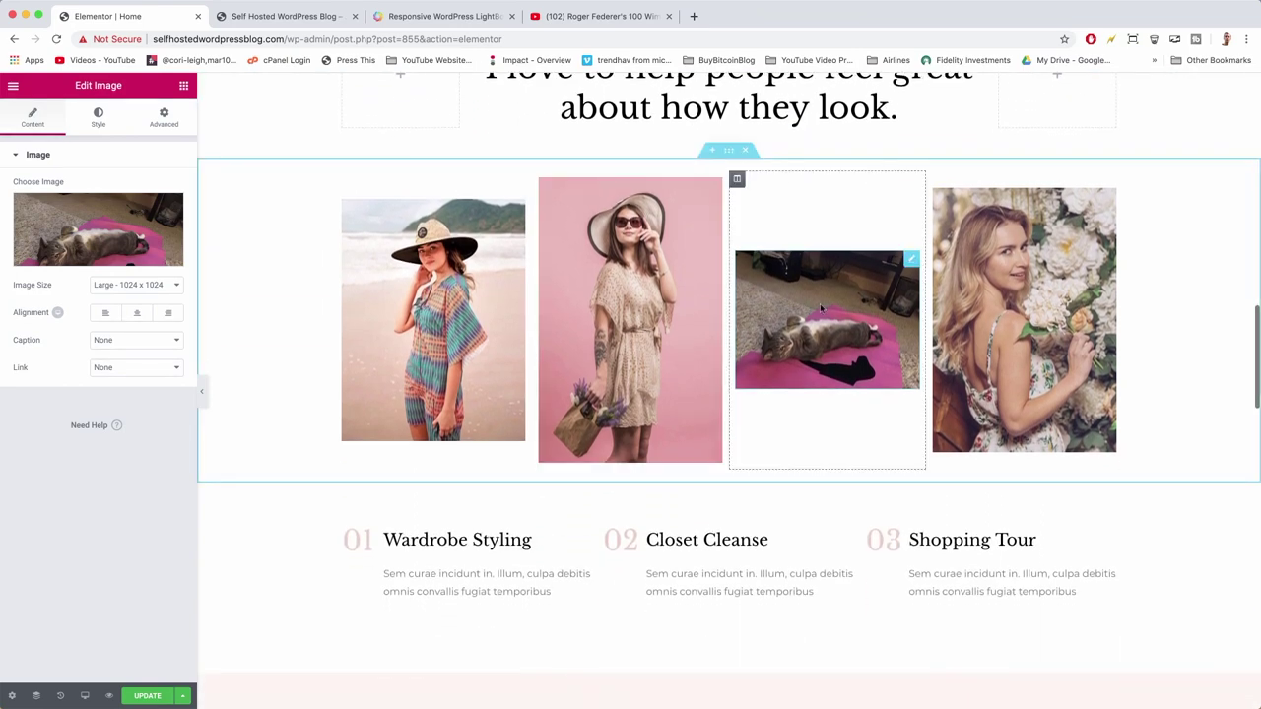
{"action": "scroll", "coordinate": [777, 302], "scroll_direction": "down", "scroll_amount": 6}
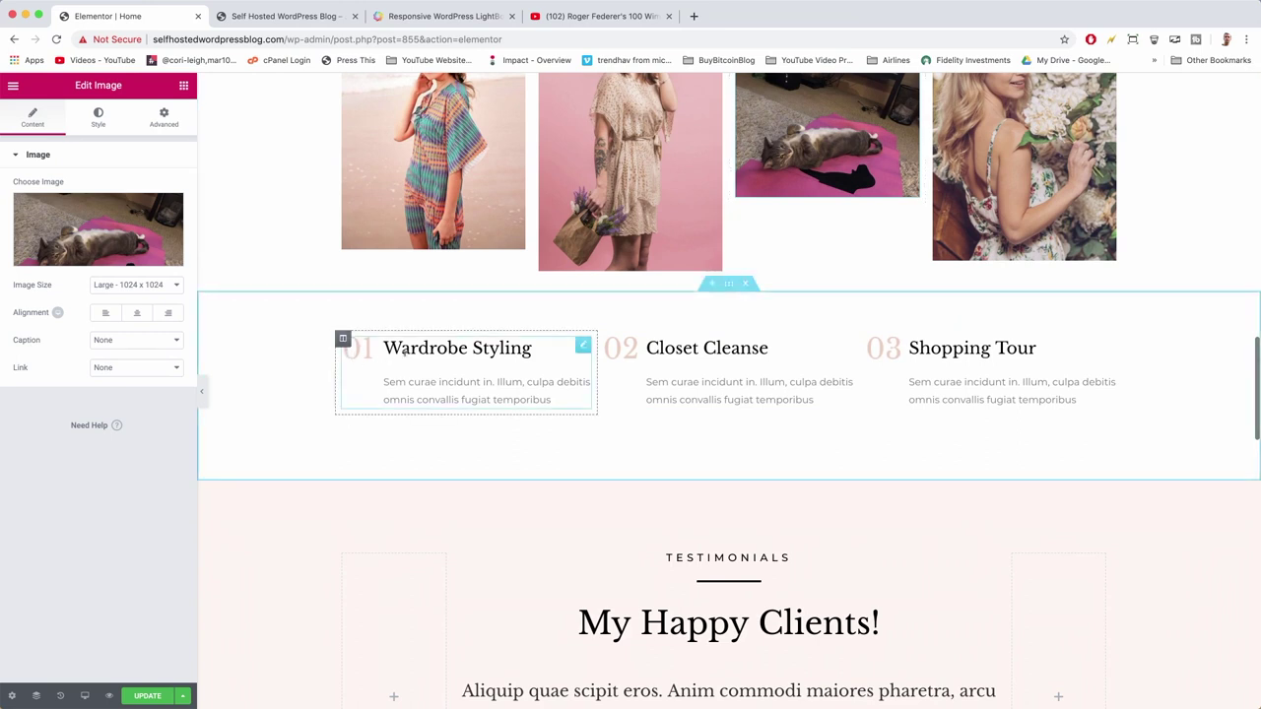
{"action": "left_click", "coordinate": [532, 348]}
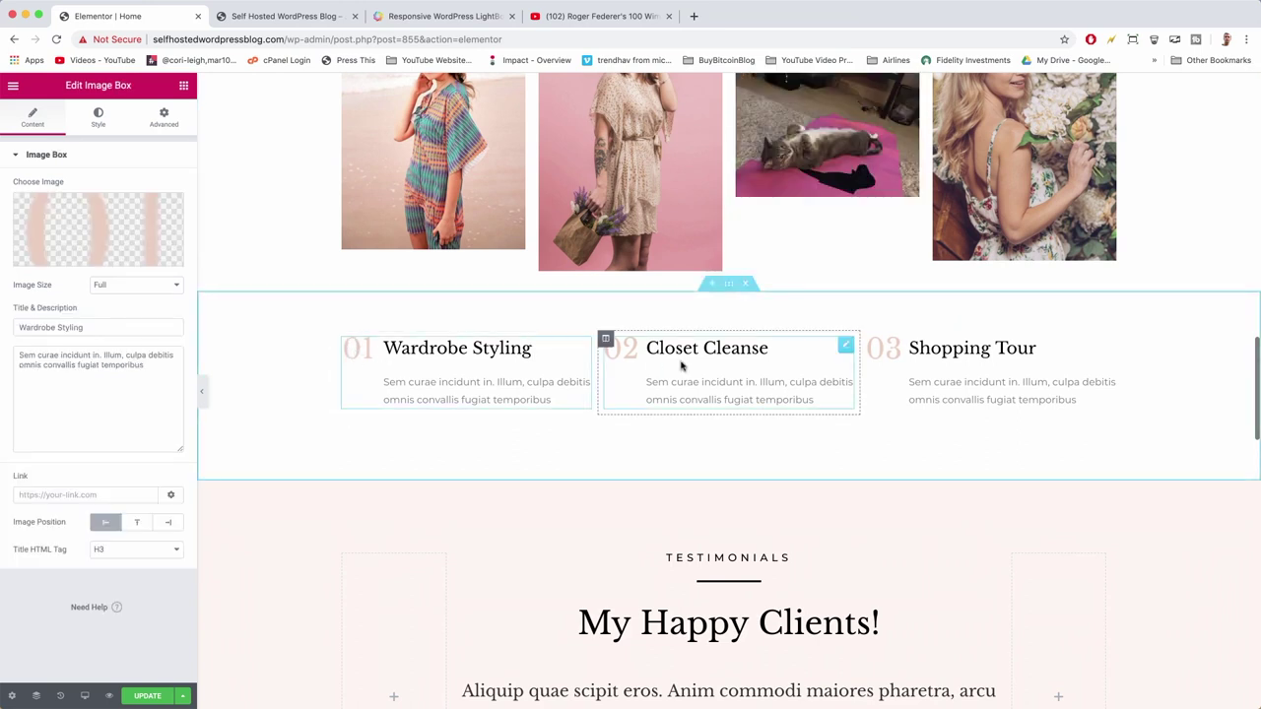
{"action": "mouse_move", "coordinate": [104, 218]}
{"action": "mouse_move", "coordinate": [42, 216]}
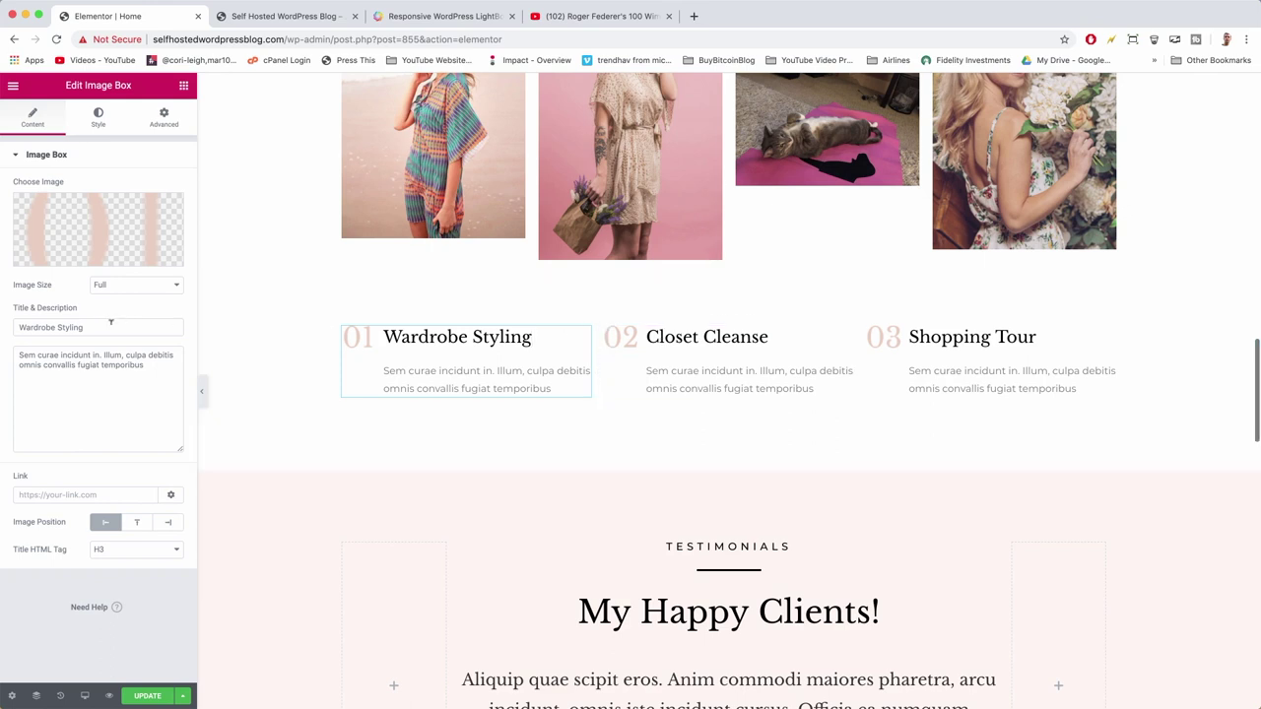
{"action": "left_click_drag", "start_coordinate": [111, 322], "coordinate": [4, 327]}
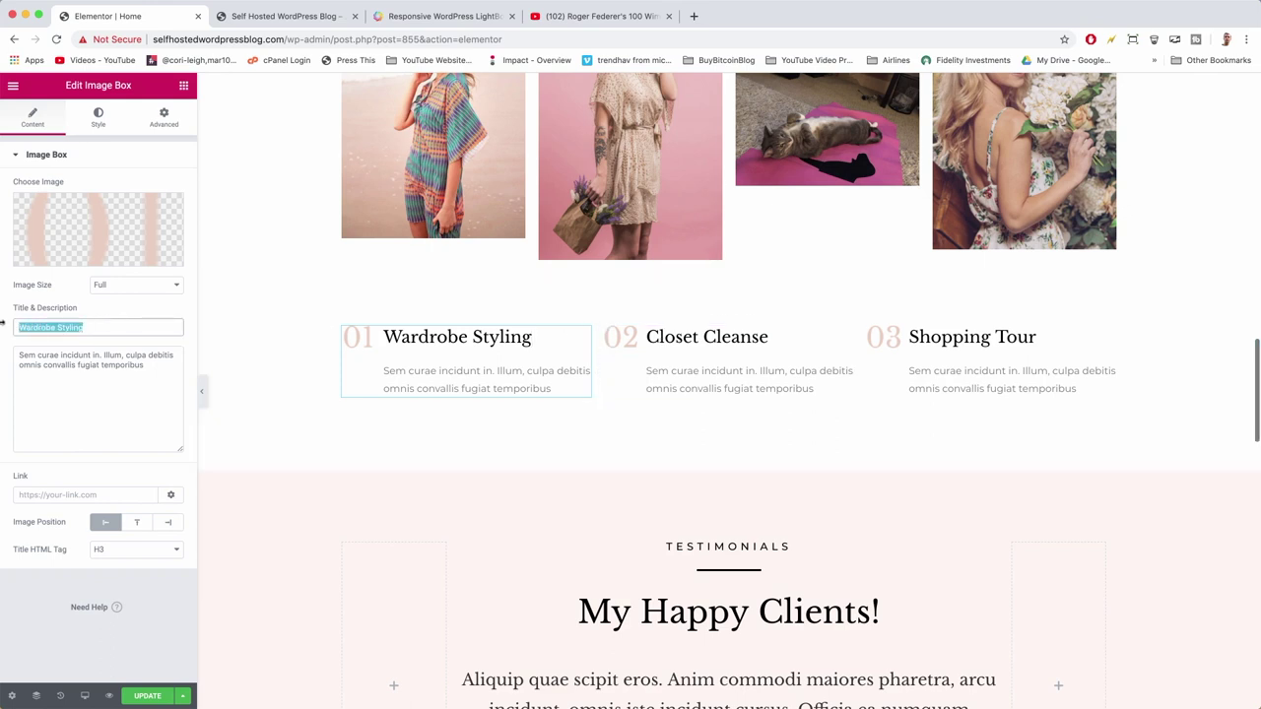
{"action": "type", "text": "Pick Your Dream Destina"}
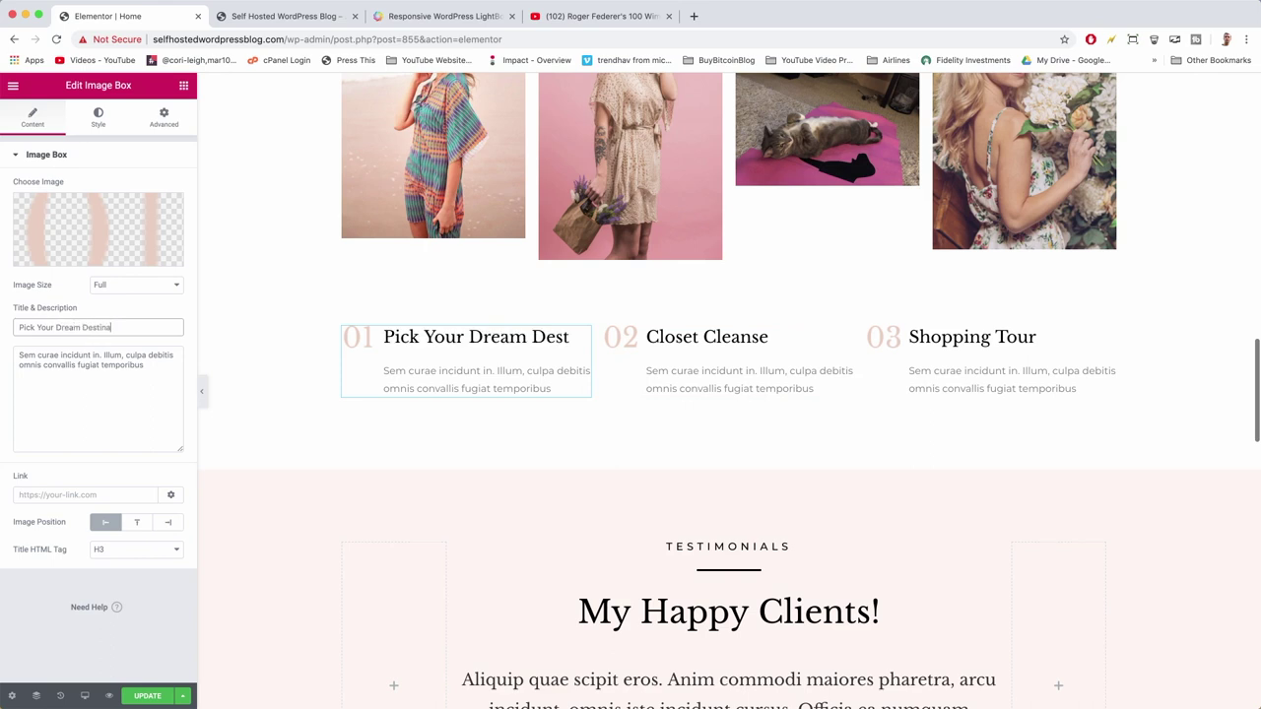
{"action": "type", "text": "tion"}
{"action": "type", "text": "st Guides"}
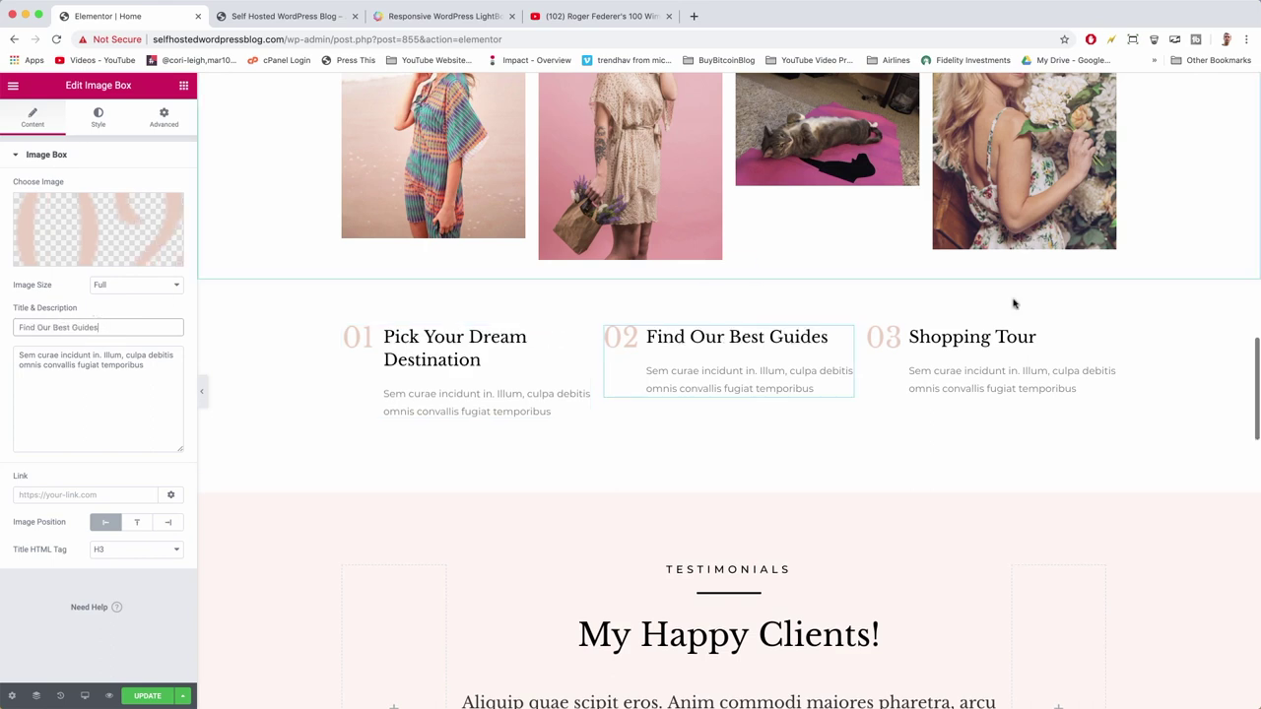
- Retitle the Shopping Tour step to 'Send in a Travel Review and We'll Feature You'
{"action": "left_click", "coordinate": [1004, 340]}
{"action": "type", "text": "Send"}
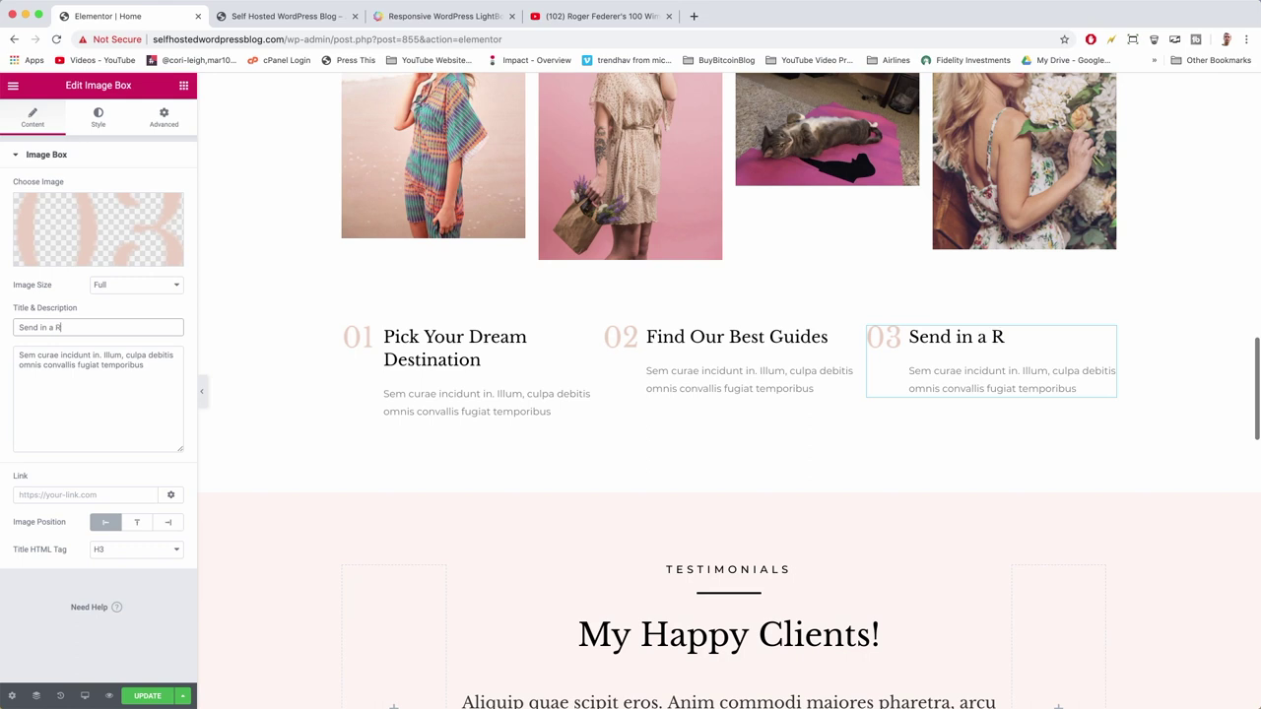
{"action": "type", "text": " in a Travel Review and "}
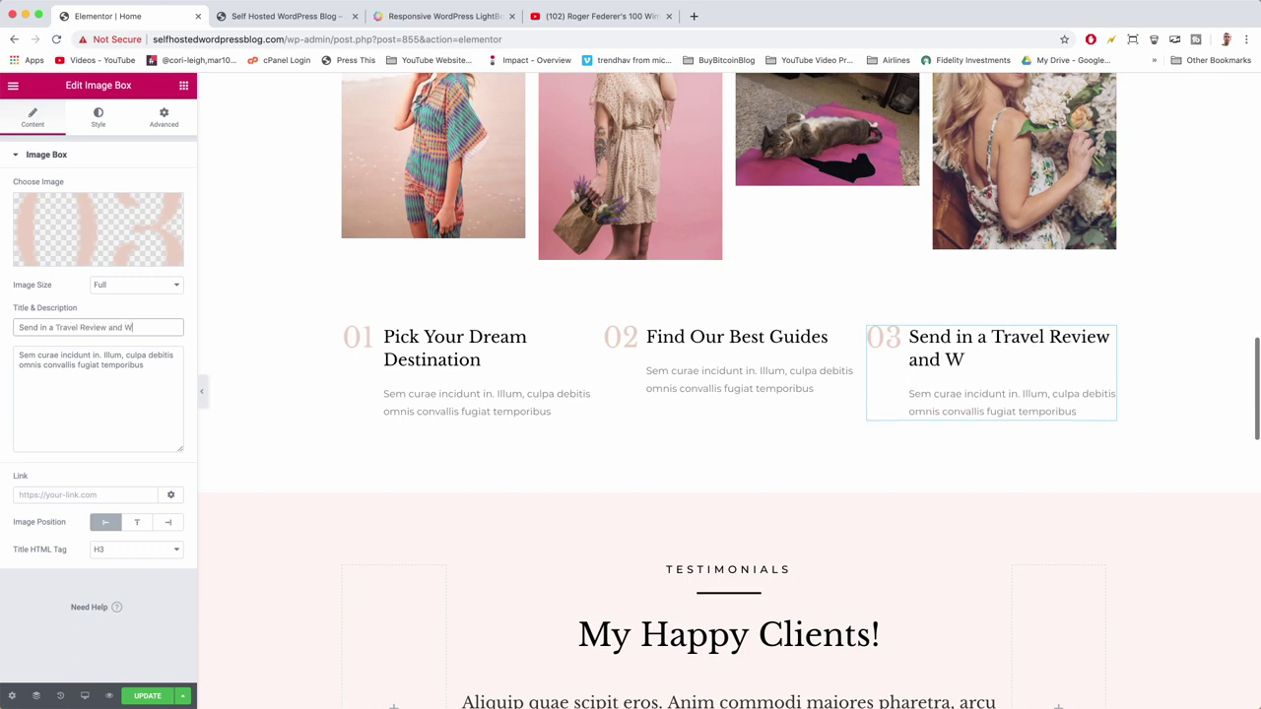
{"action": "type", "text": "We'll fea"}
{"action": "key", "text": "BackSpace"}
{"action": "key", "text": "BackSpace"}
{"action": "key", "text": "BackSpace"}
{"action": "type", "text": "Feature"}
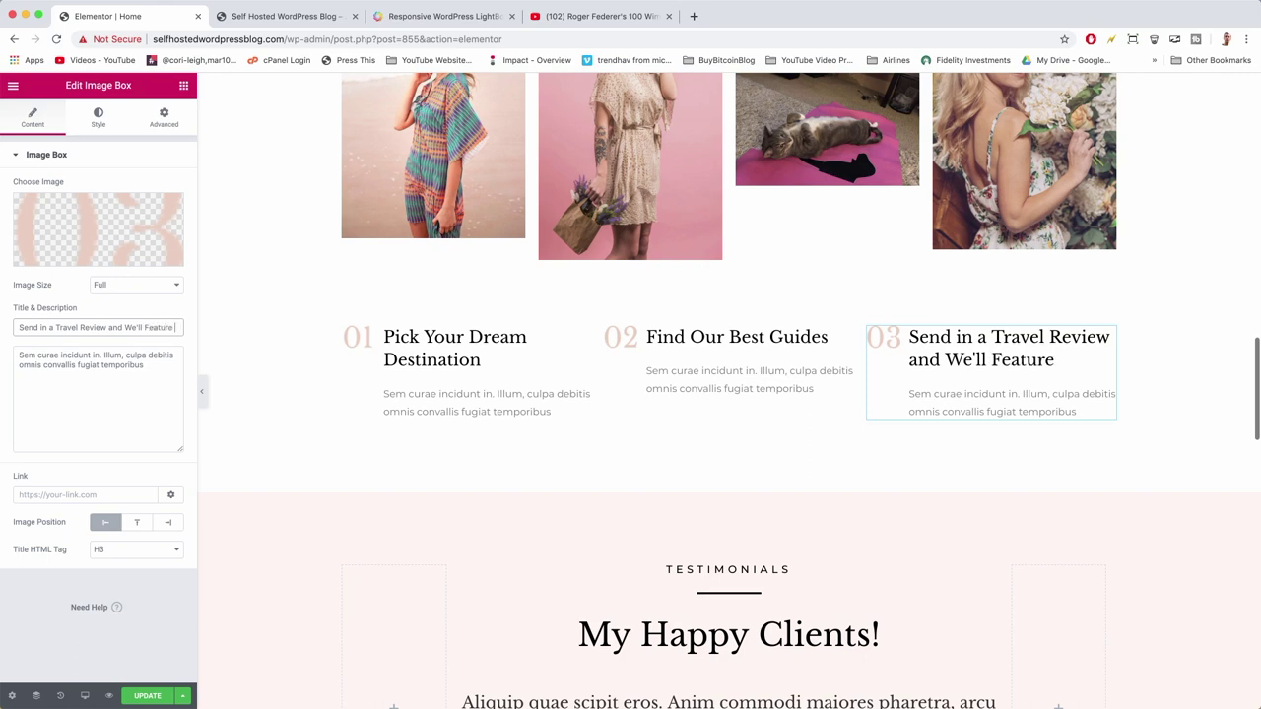
{"action": "type", "text": " You"}
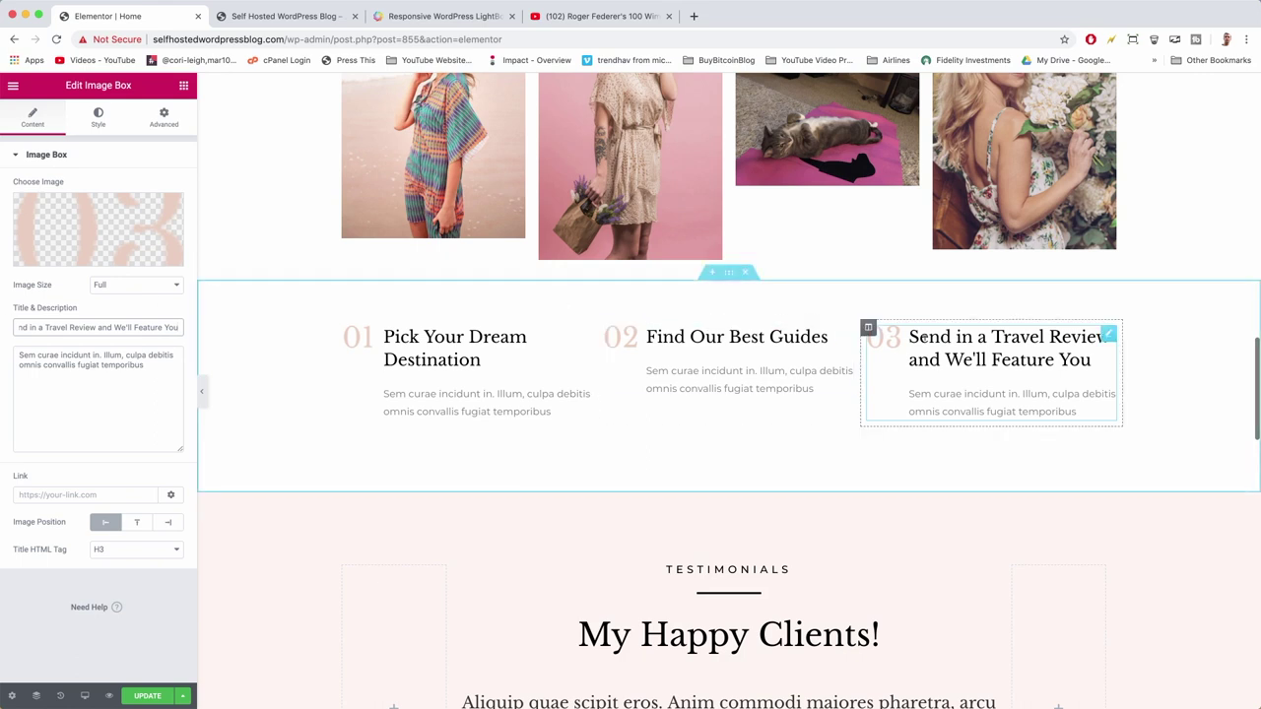
- Select the 'My Happy Clients!' heading in the Testimonials section for editing
{"action": "scroll", "coordinate": [886, 340], "scroll_direction": "down", "scroll_amount": 3}
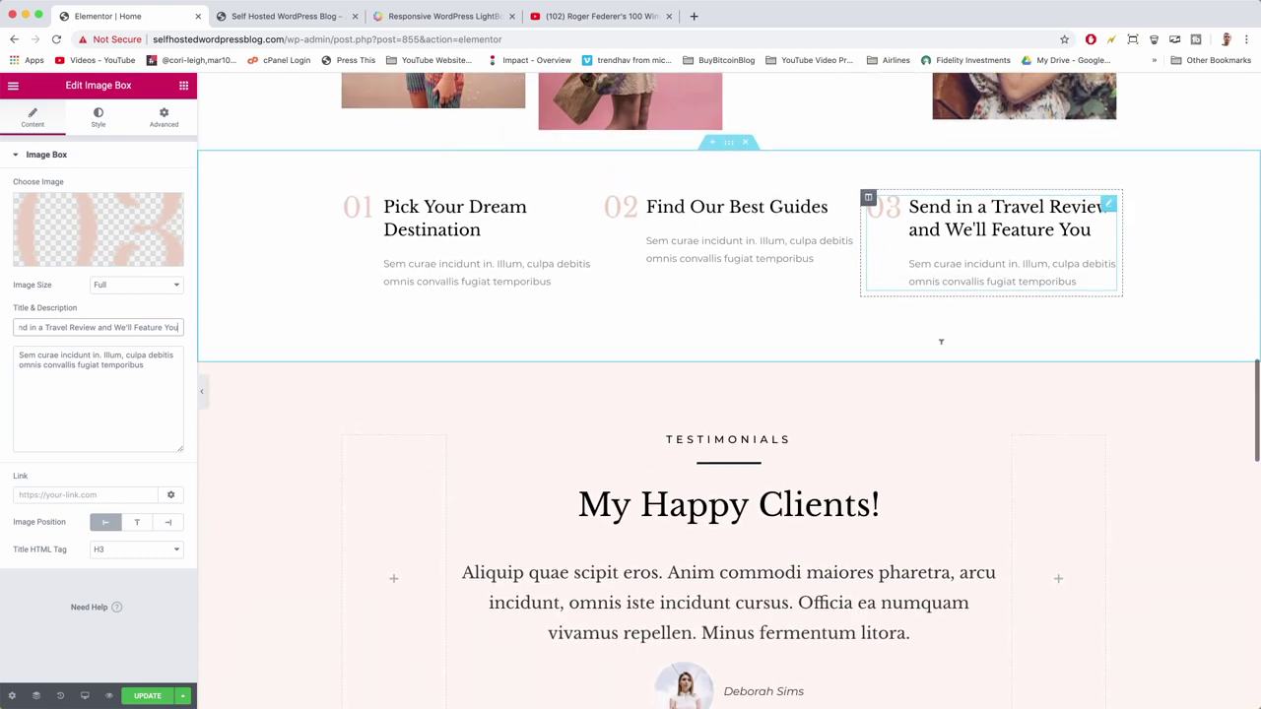
{"action": "scroll", "coordinate": [940, 340], "scroll_direction": "up", "scroll_amount": 3}
{"action": "scroll", "coordinate": [939, 339], "scroll_direction": "up", "scroll_amount": 2}
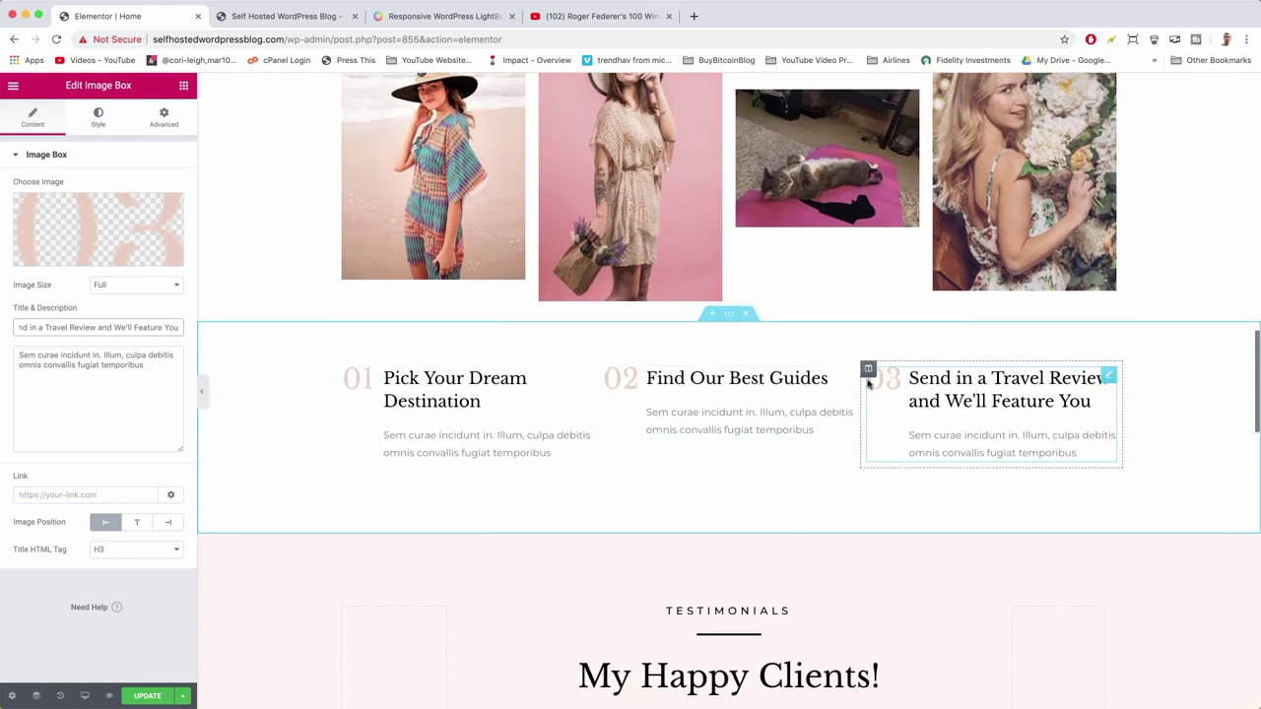
{"action": "scroll", "coordinate": [932, 267], "scroll_direction": "down", "scroll_amount": 5}
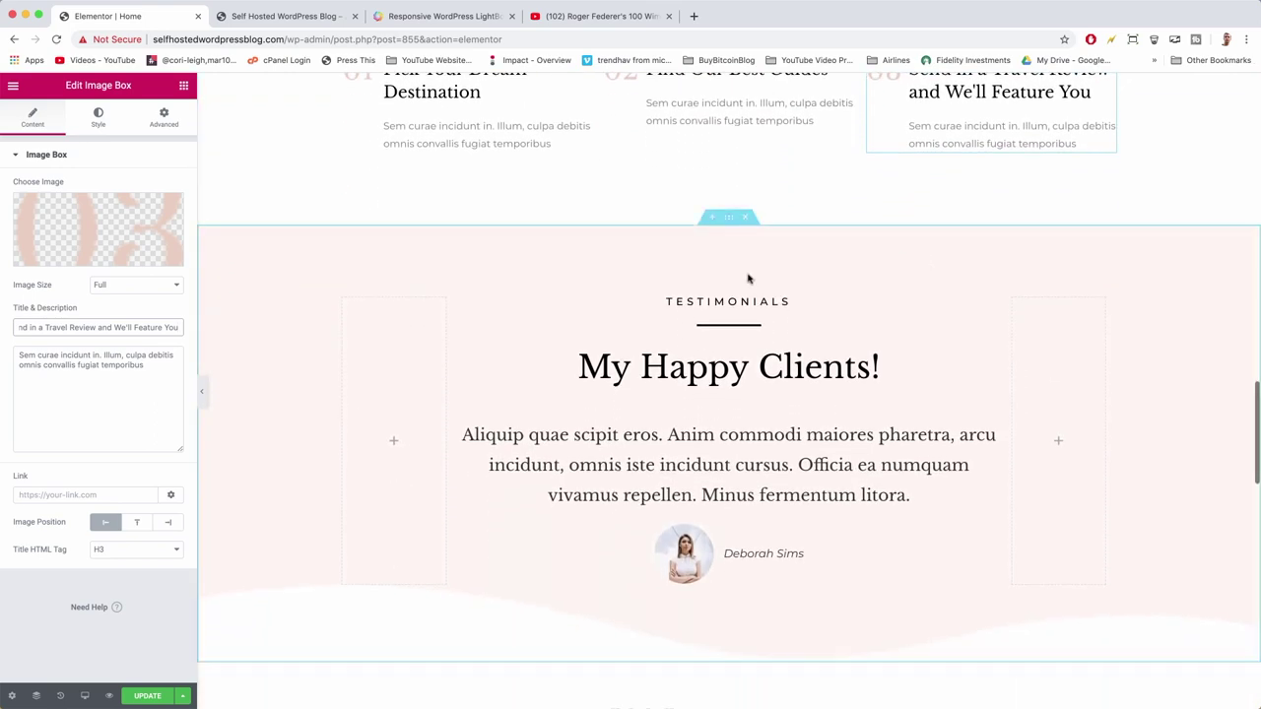
{"action": "left_click", "coordinate": [739, 304]}
{"action": "left_click", "coordinate": [734, 369]}
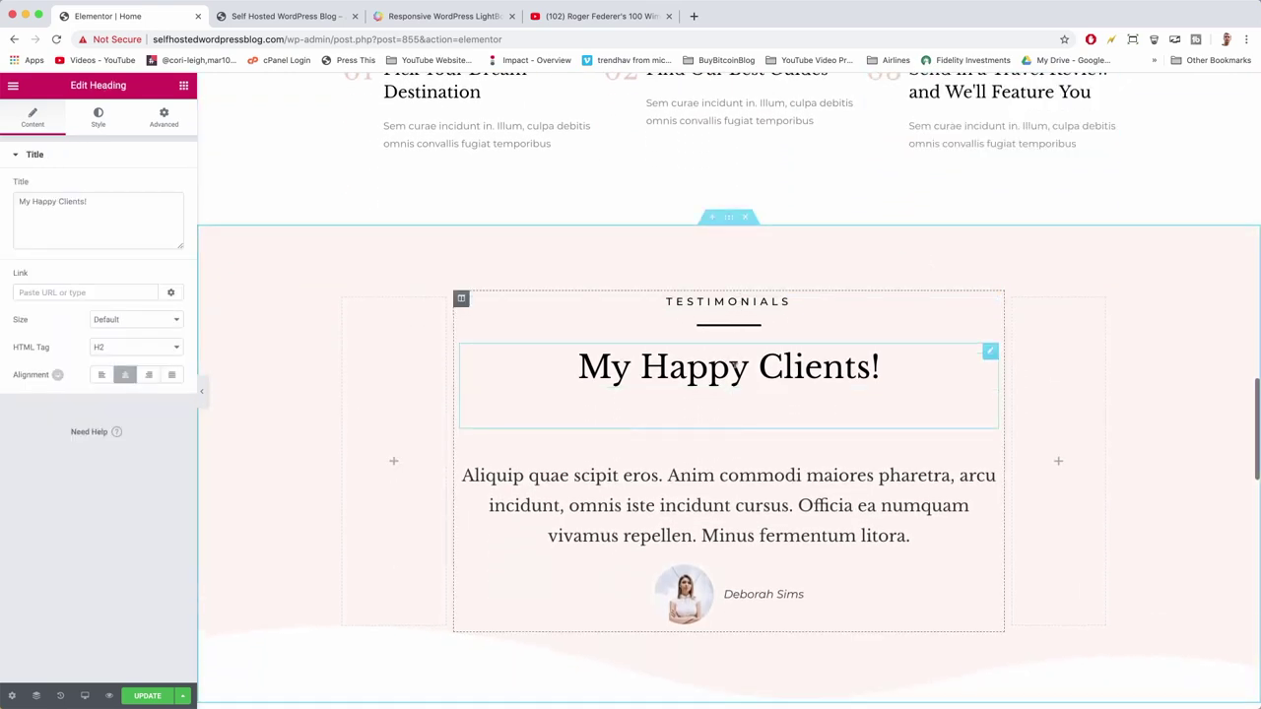
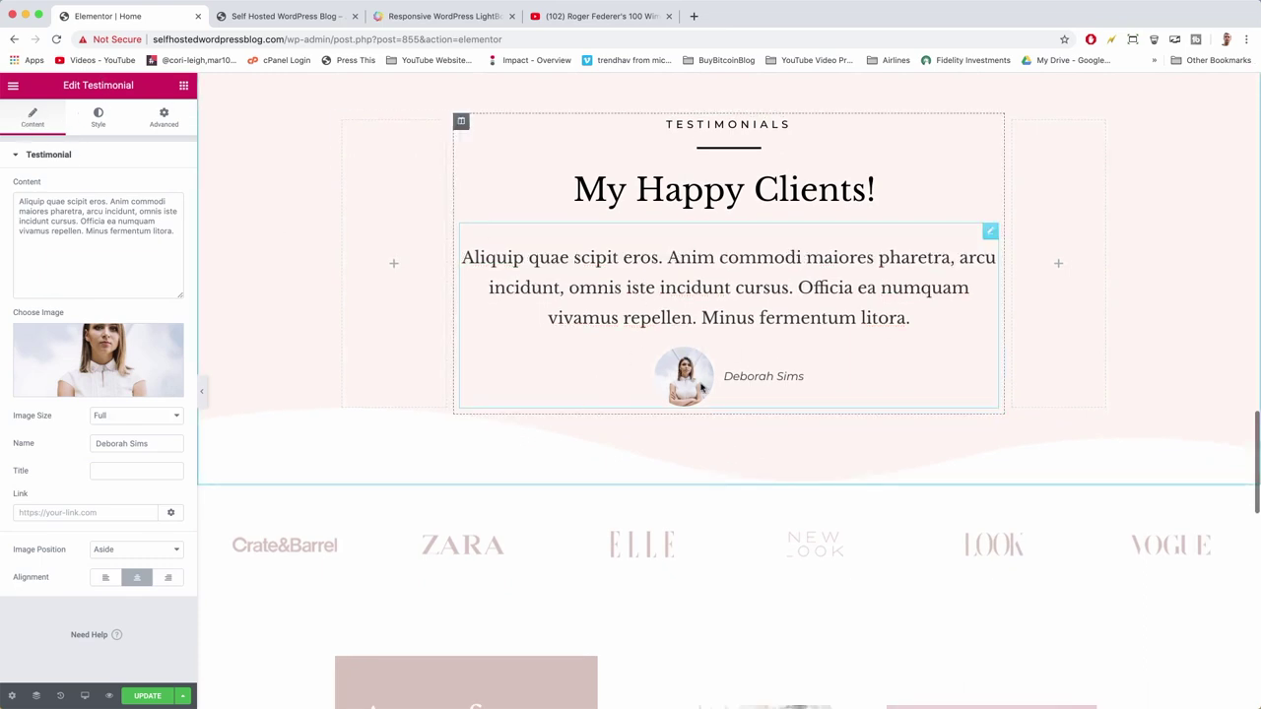
{"action": "scroll", "coordinate": [702, 384], "scroll_direction": "down", "scroll_amount": 3}
{"action": "left_click", "coordinate": [662, 391]}
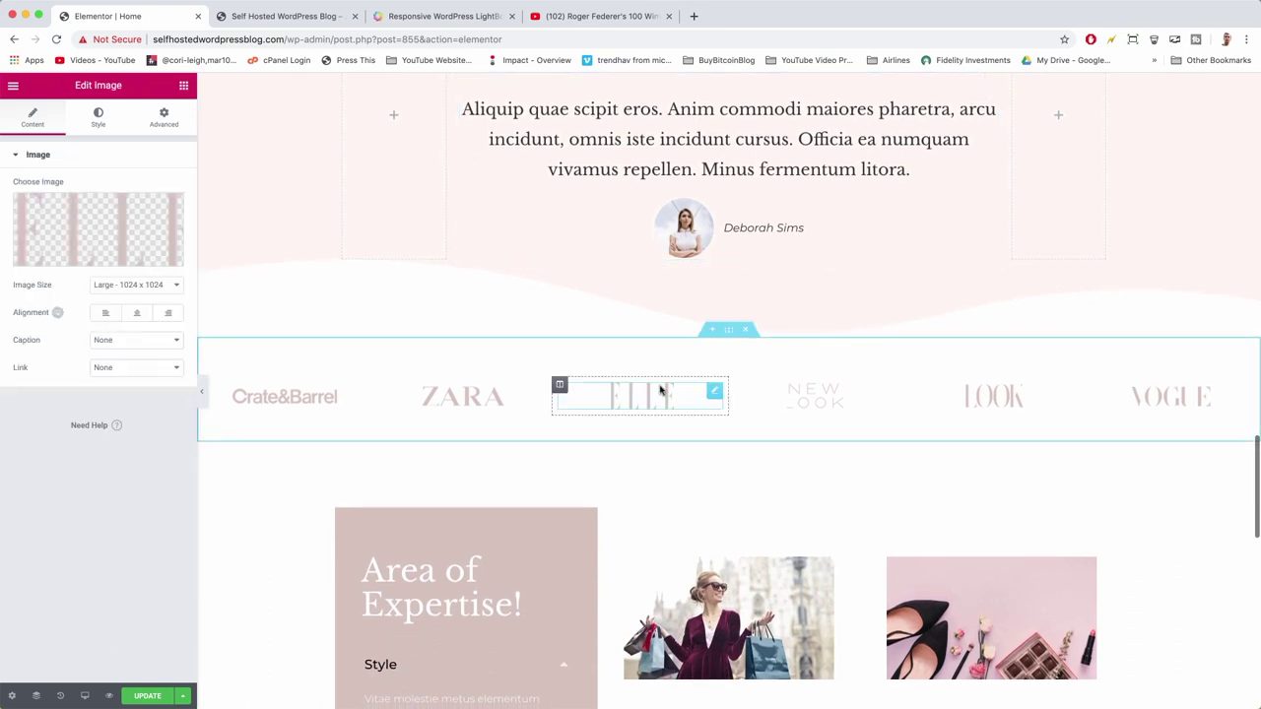
{"action": "left_click", "coordinate": [418, 392]}
{"action": "left_click", "coordinate": [254, 402]}
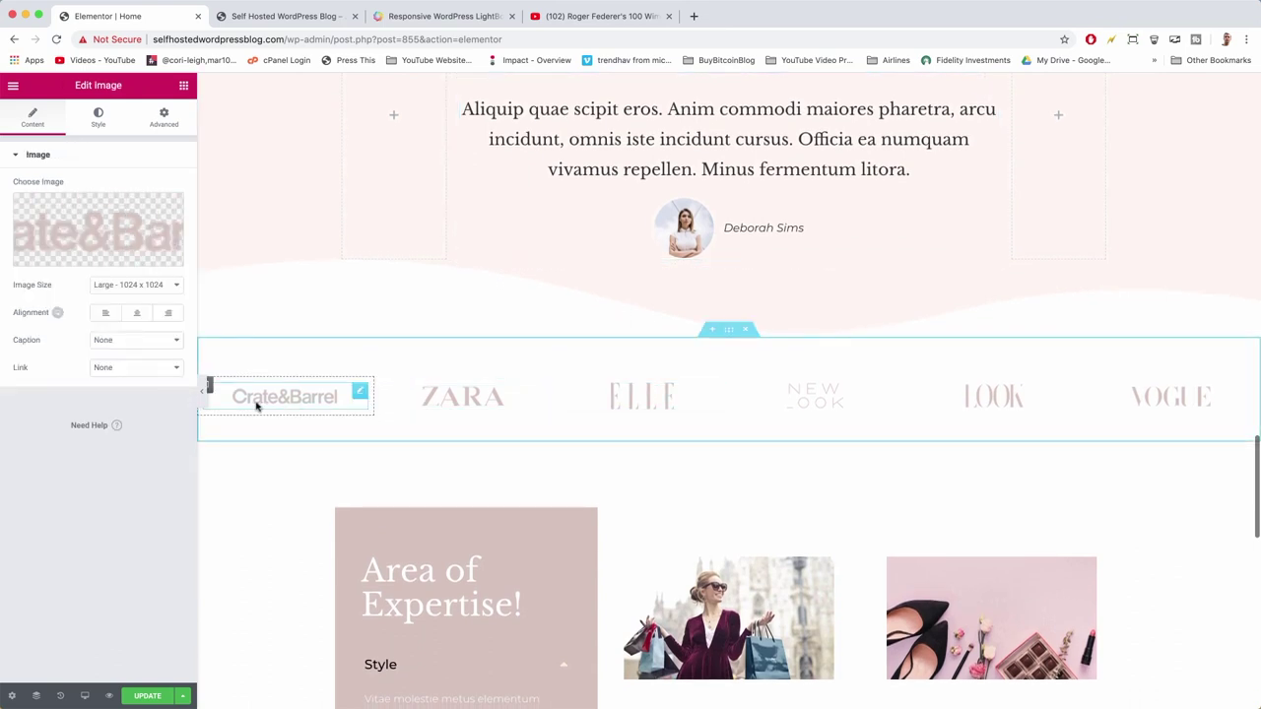
{"action": "left_click", "coordinate": [463, 394]}
{"action": "left_click", "coordinate": [641, 397]}
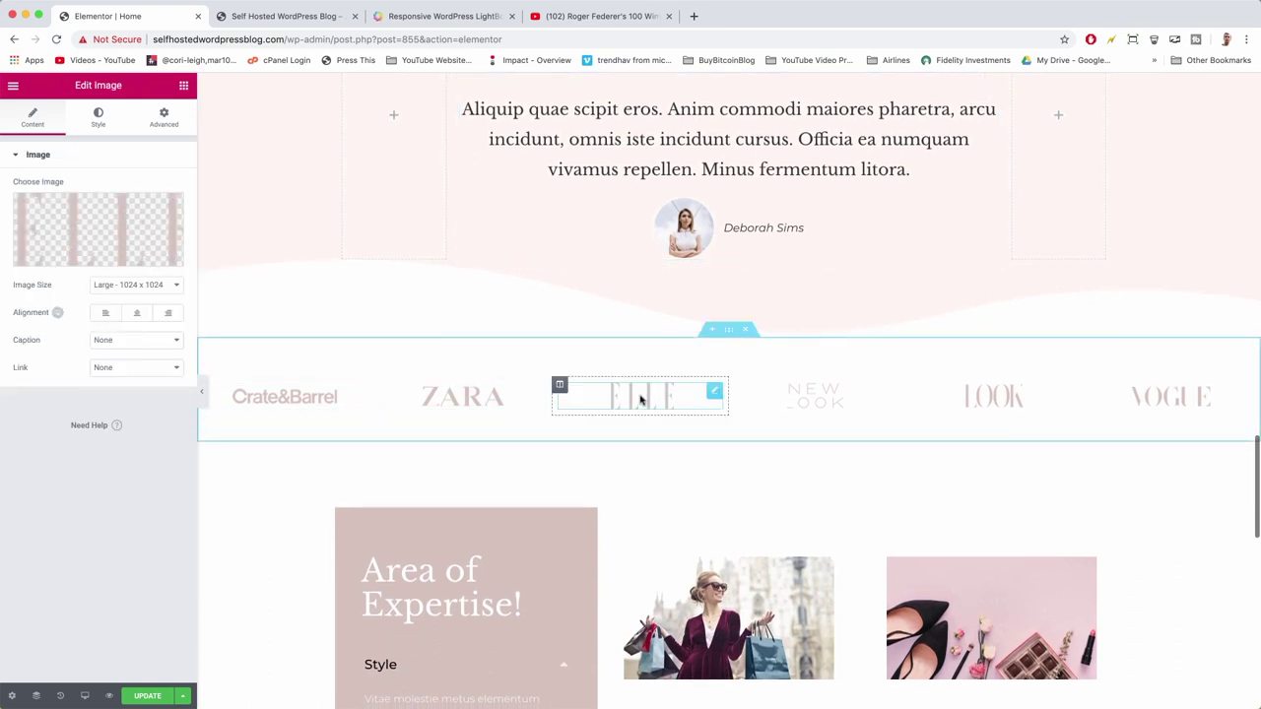
{"action": "left_click", "coordinate": [812, 409]}
{"action": "left_click", "coordinate": [961, 392]}
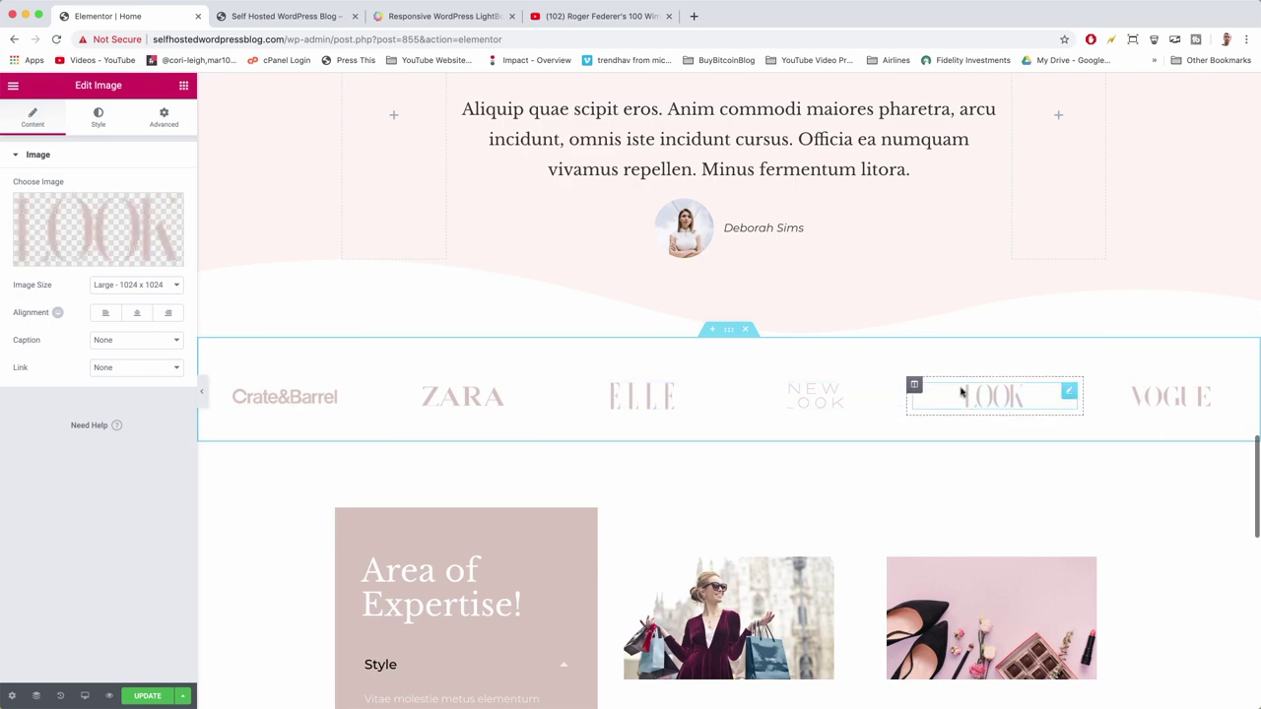
{"action": "left_click", "coordinate": [122, 232]}
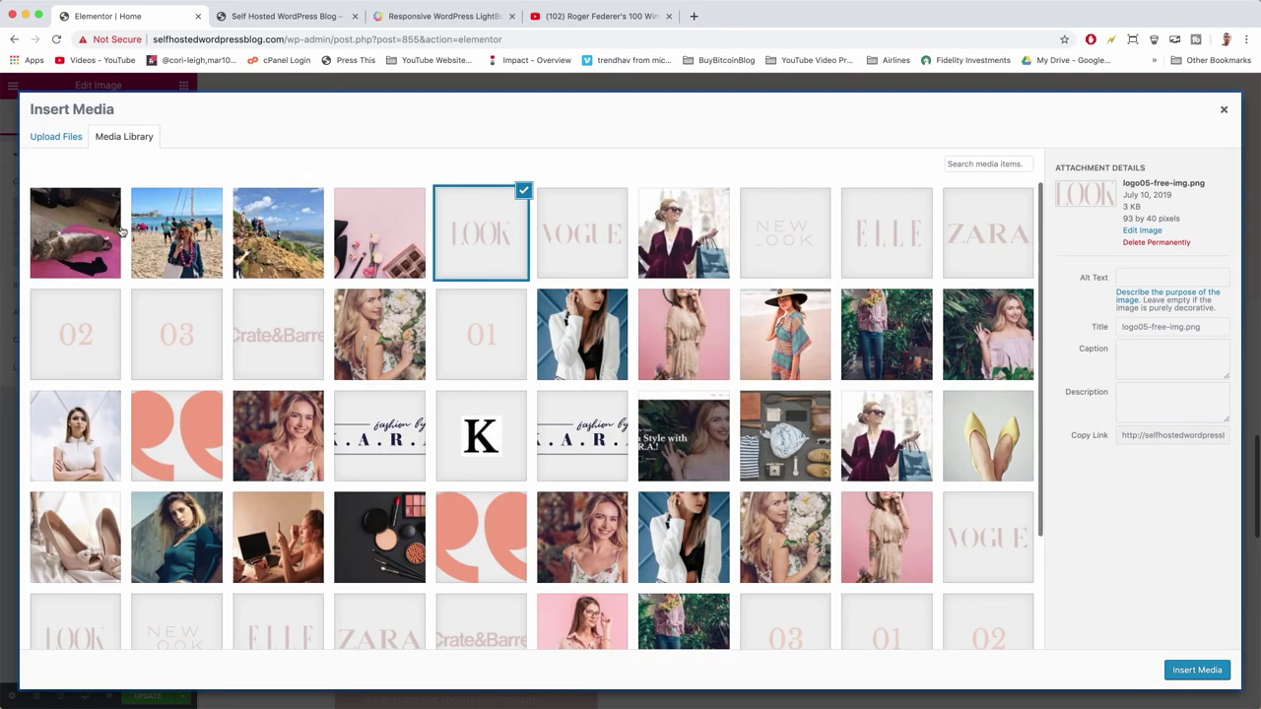
{"action": "left_click", "coordinate": [1224, 110]}
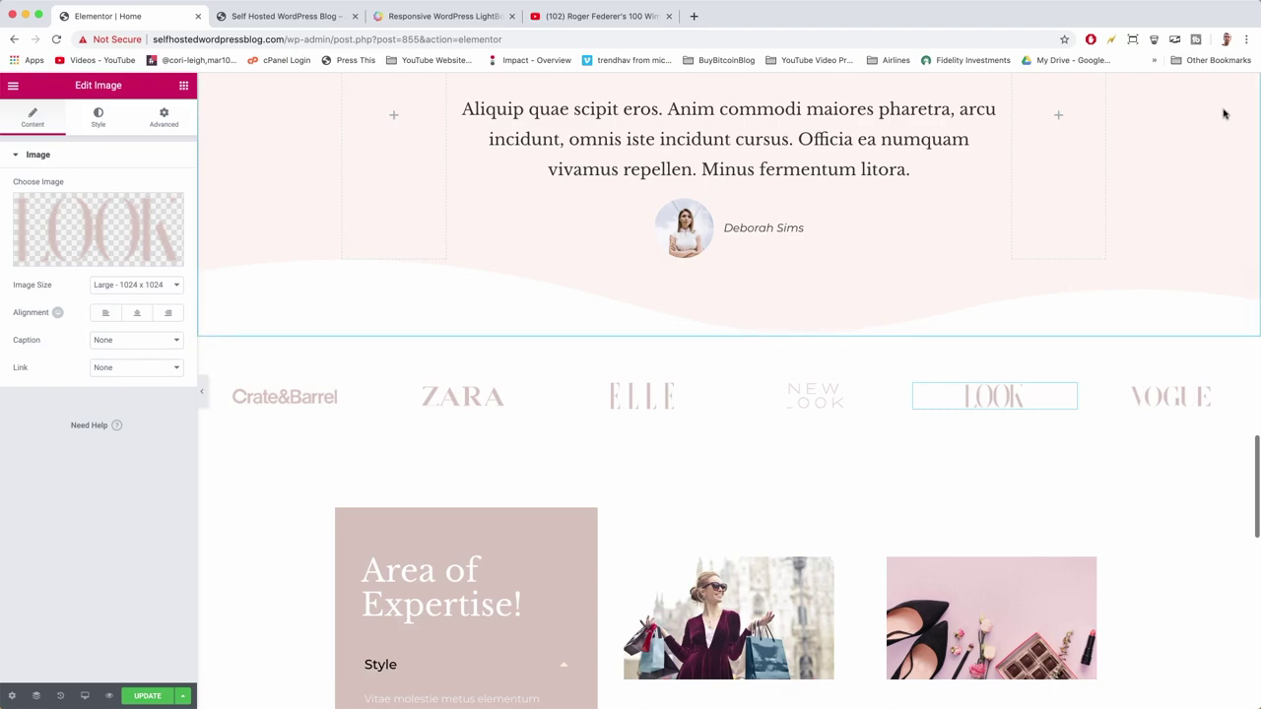
{"action": "scroll", "coordinate": [962, 249], "scroll_direction": "down", "scroll_amount": 10}
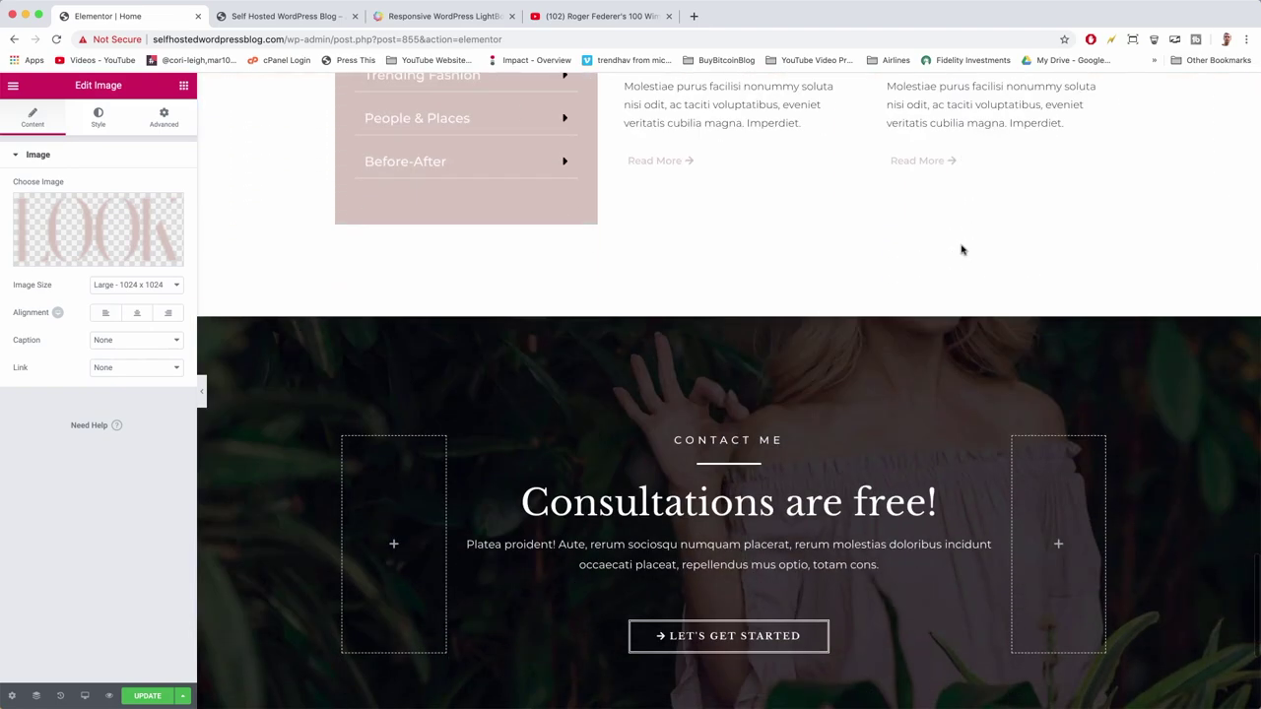
{"action": "scroll", "coordinate": [962, 249], "scroll_direction": "up", "scroll_amount": 10}
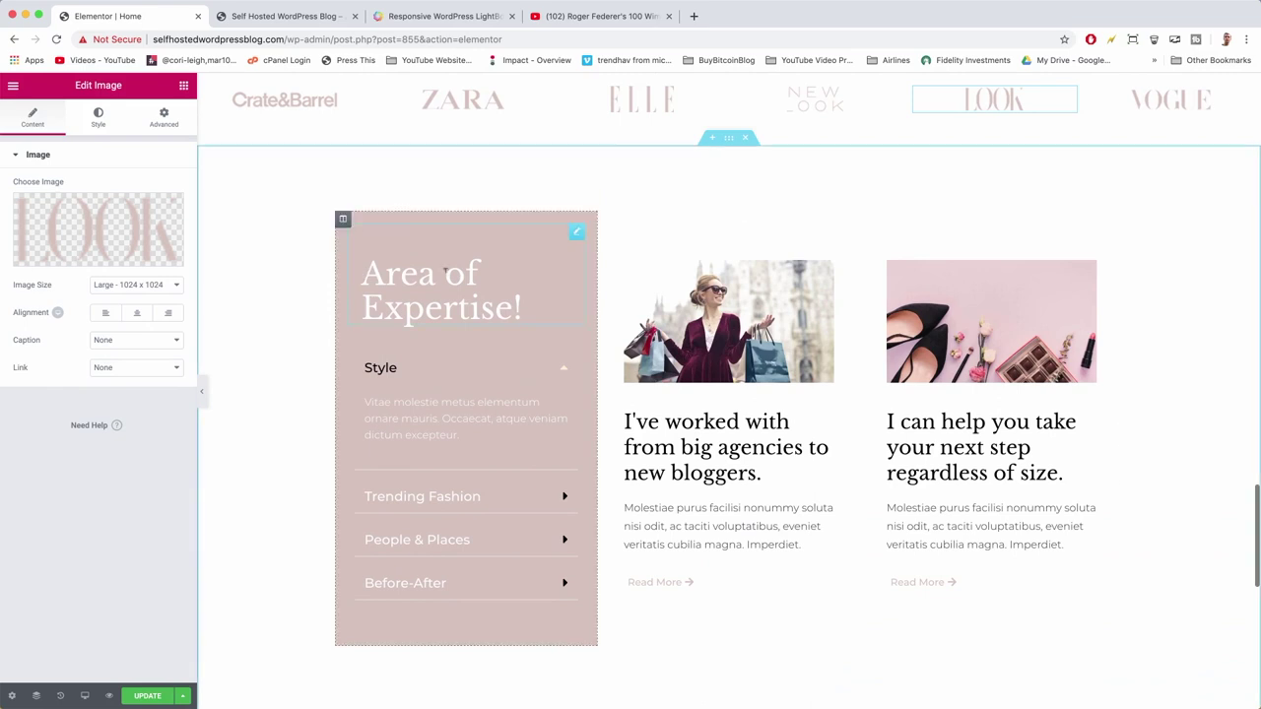
{"action": "scroll", "coordinate": [445, 271], "scroll_direction": "up", "scroll_amount": 1}
{"action": "scroll", "coordinate": [478, 332], "scroll_direction": "down", "scroll_amount": 2}
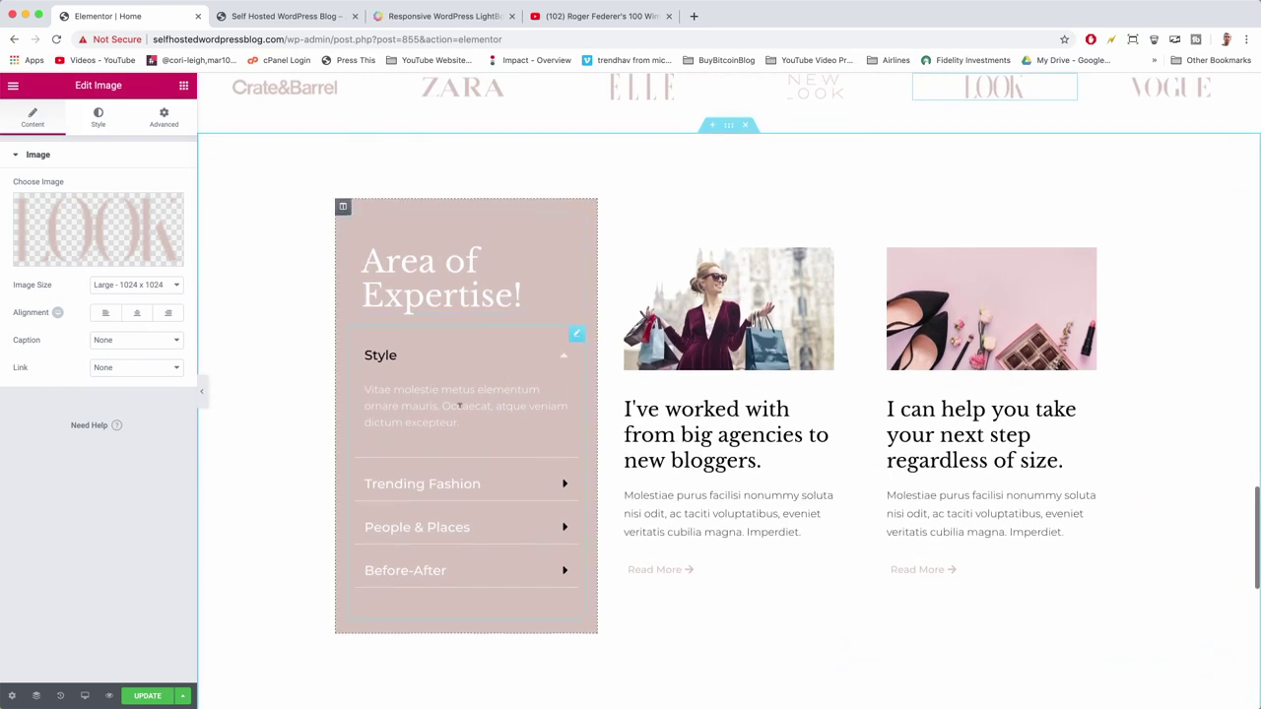
- Expand the Style, Trending Fashion and People & Places items of the Area of Expertise toggle
{"action": "left_click", "coordinate": [424, 397]}
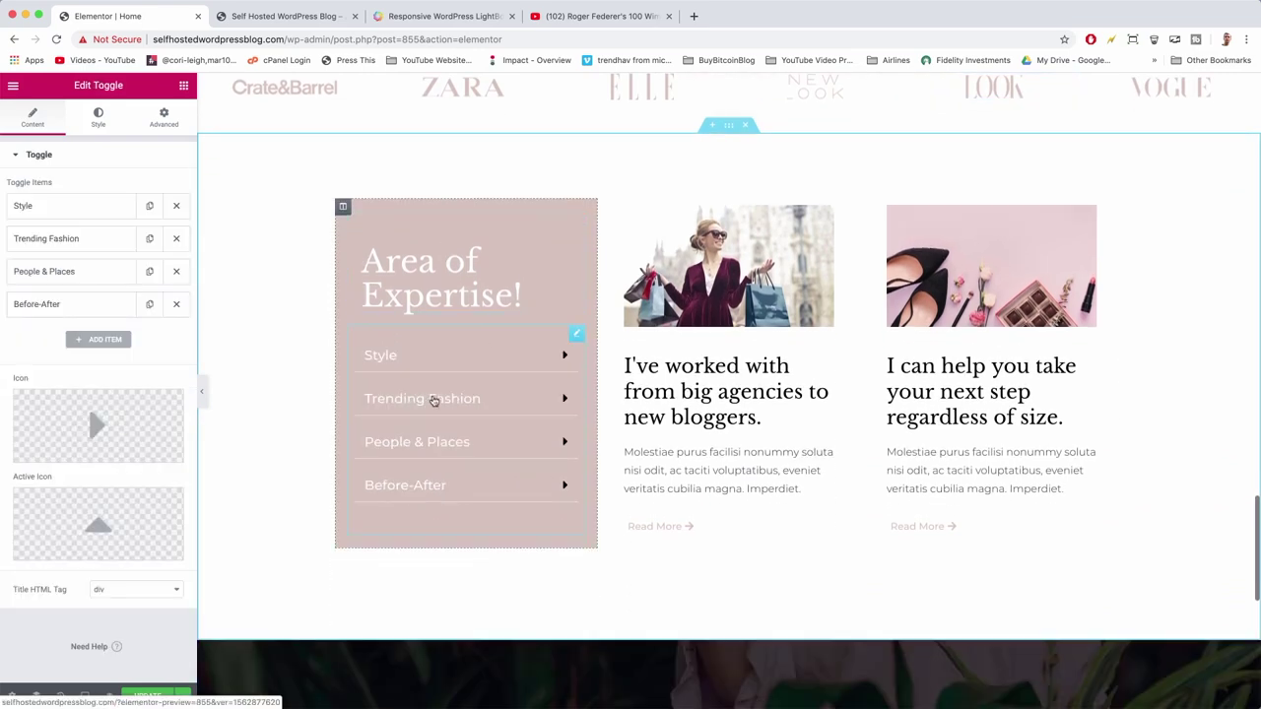
{"action": "left_click", "coordinate": [418, 274]}
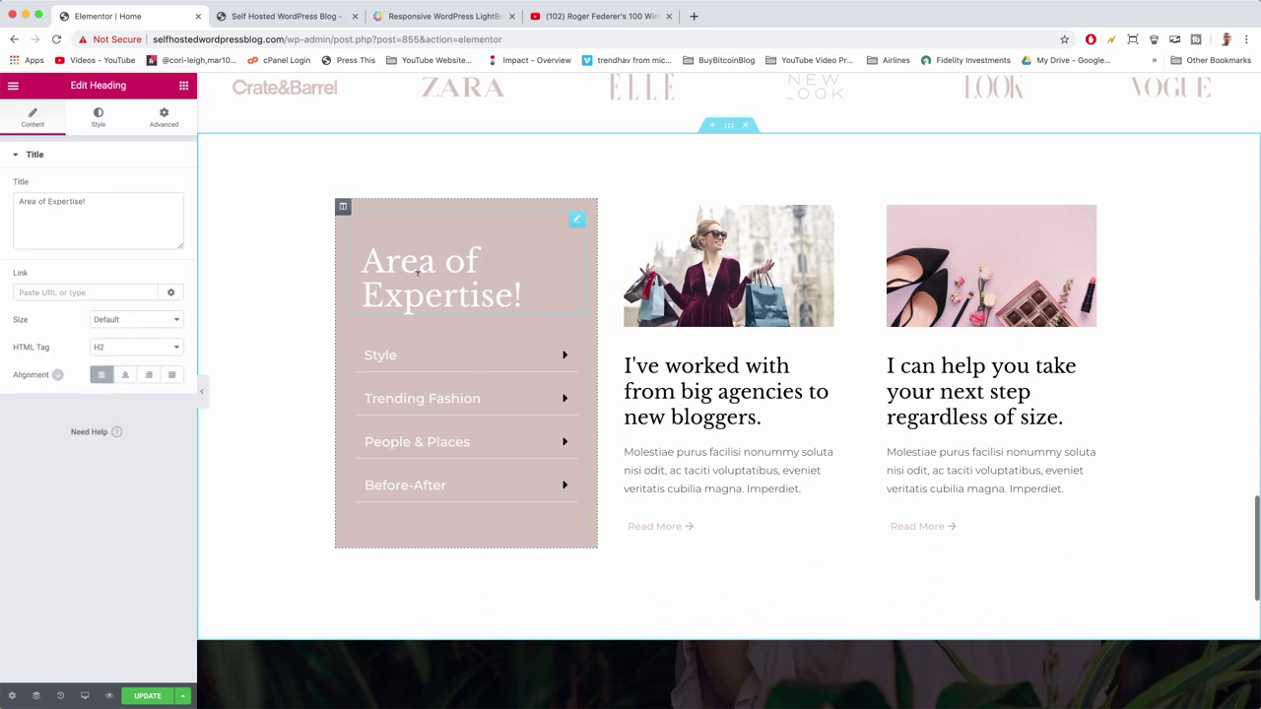
{"action": "left_click", "coordinate": [423, 356]}
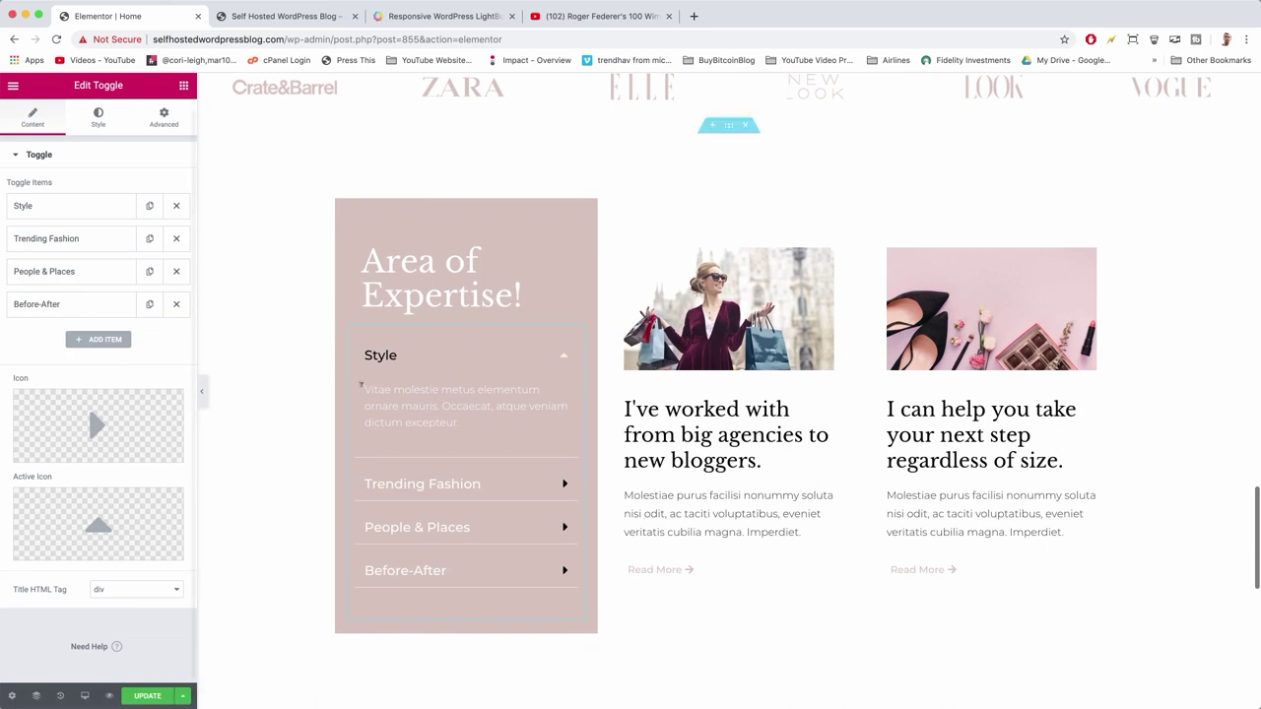
{"action": "left_click", "coordinate": [421, 484]}
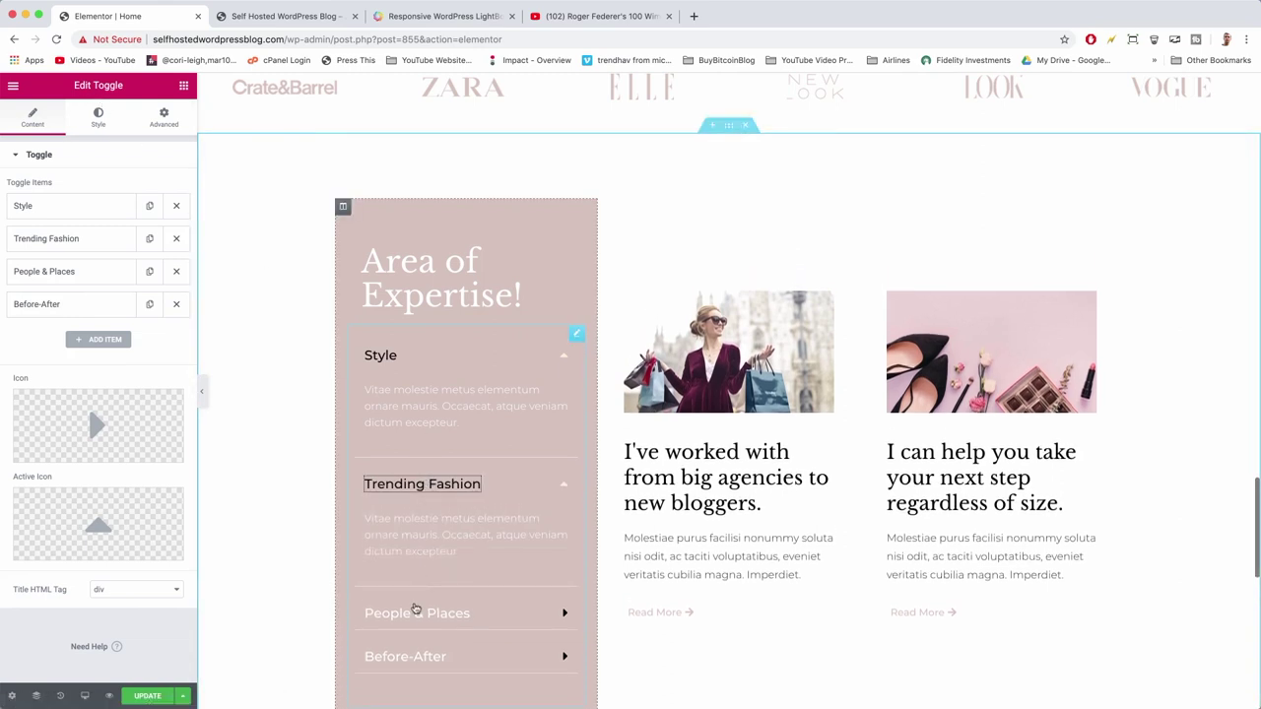
{"action": "left_click", "coordinate": [415, 609]}
{"action": "scroll", "coordinate": [415, 608], "scroll_direction": "down", "scroll_amount": 2}
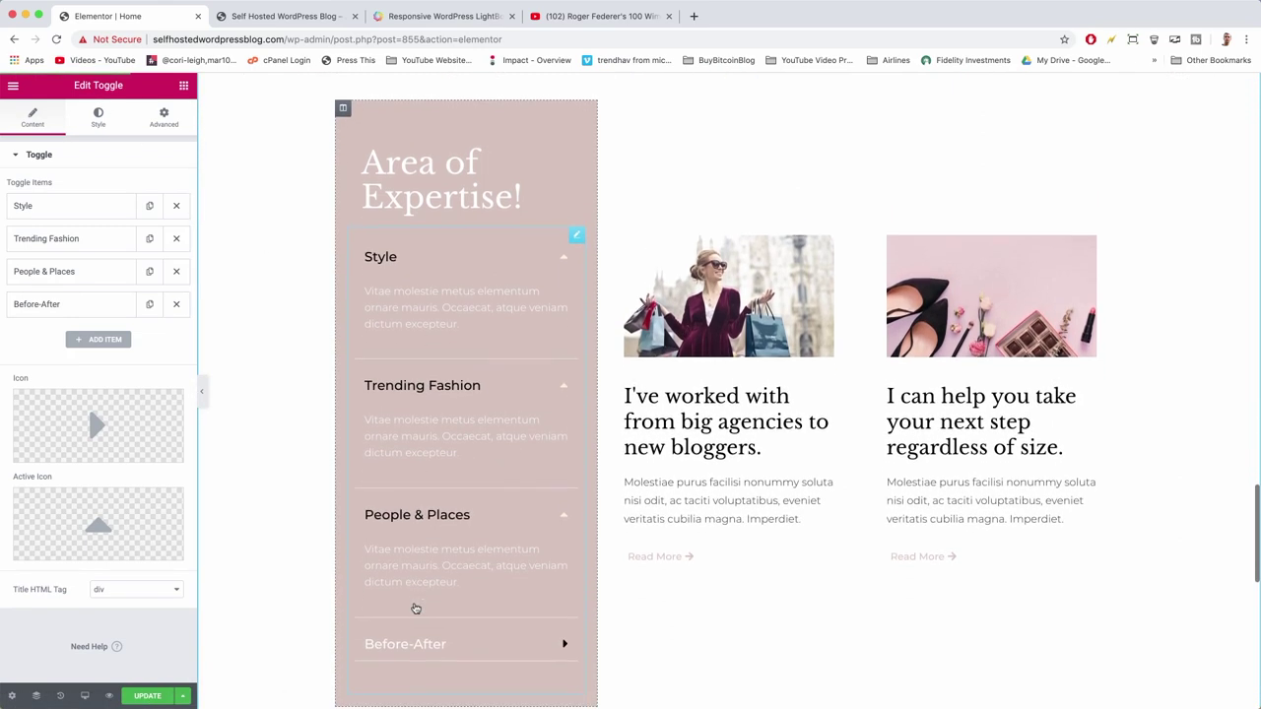
{"action": "scroll", "coordinate": [415, 607], "scroll_direction": "up", "scroll_amount": 2}
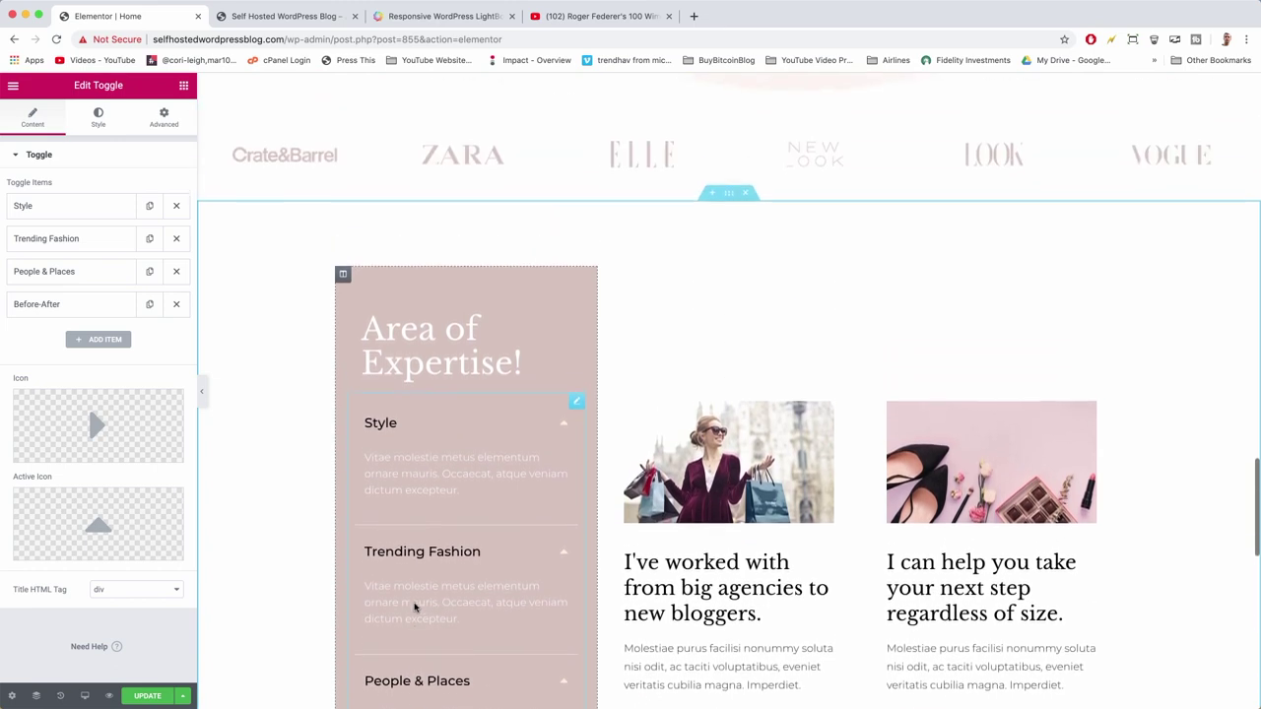
{"action": "scroll", "coordinate": [414, 606], "scroll_direction": "down", "scroll_amount": 2}
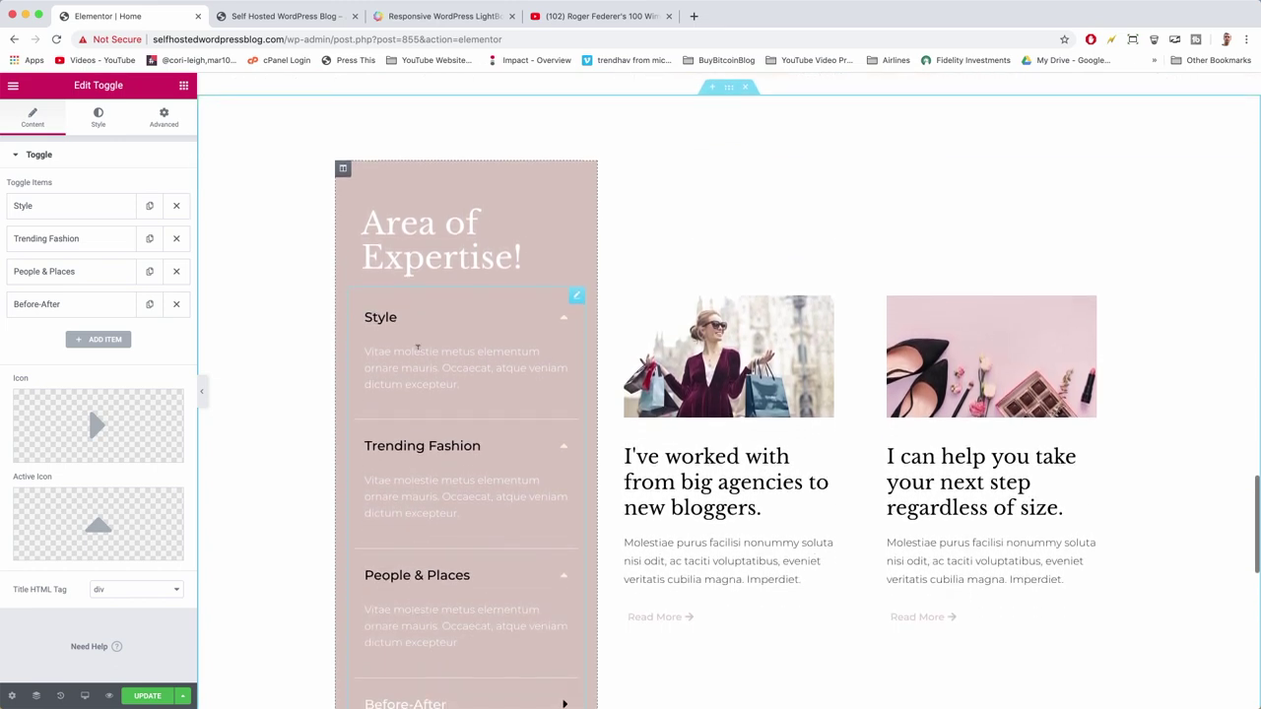
{"action": "scroll", "coordinate": [678, 273], "scroll_direction": "down", "scroll_amount": 3}
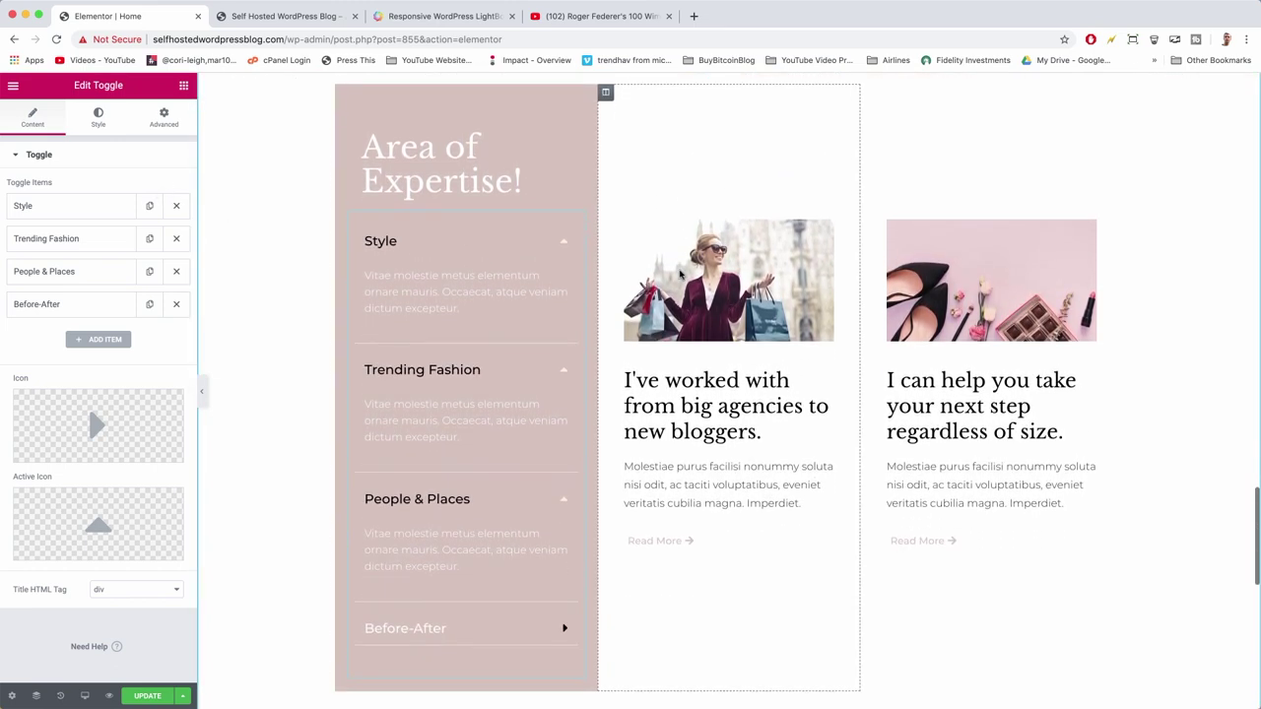
{"action": "scroll", "coordinate": [679, 273], "scroll_direction": "up", "scroll_amount": 5}
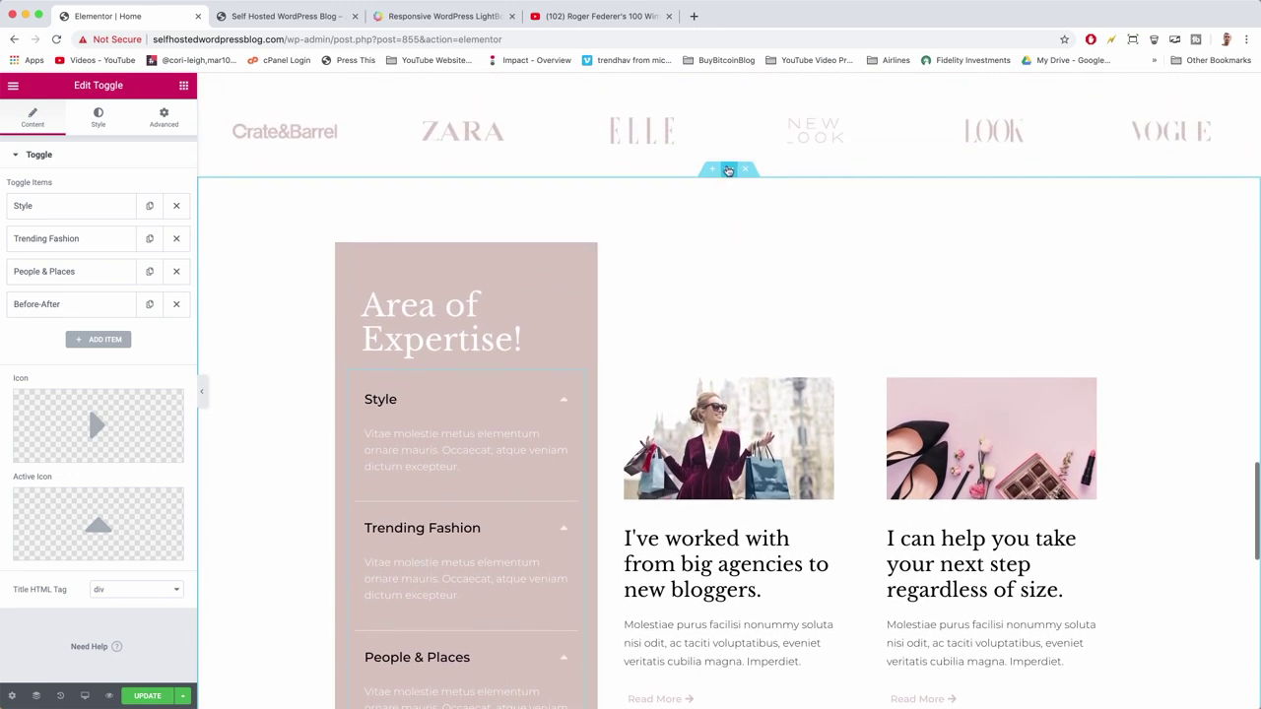
- Save the Area of Expertise section as a section template named 'Toggle Drop Downs'
{"action": "right_click", "coordinate": [728, 170]}
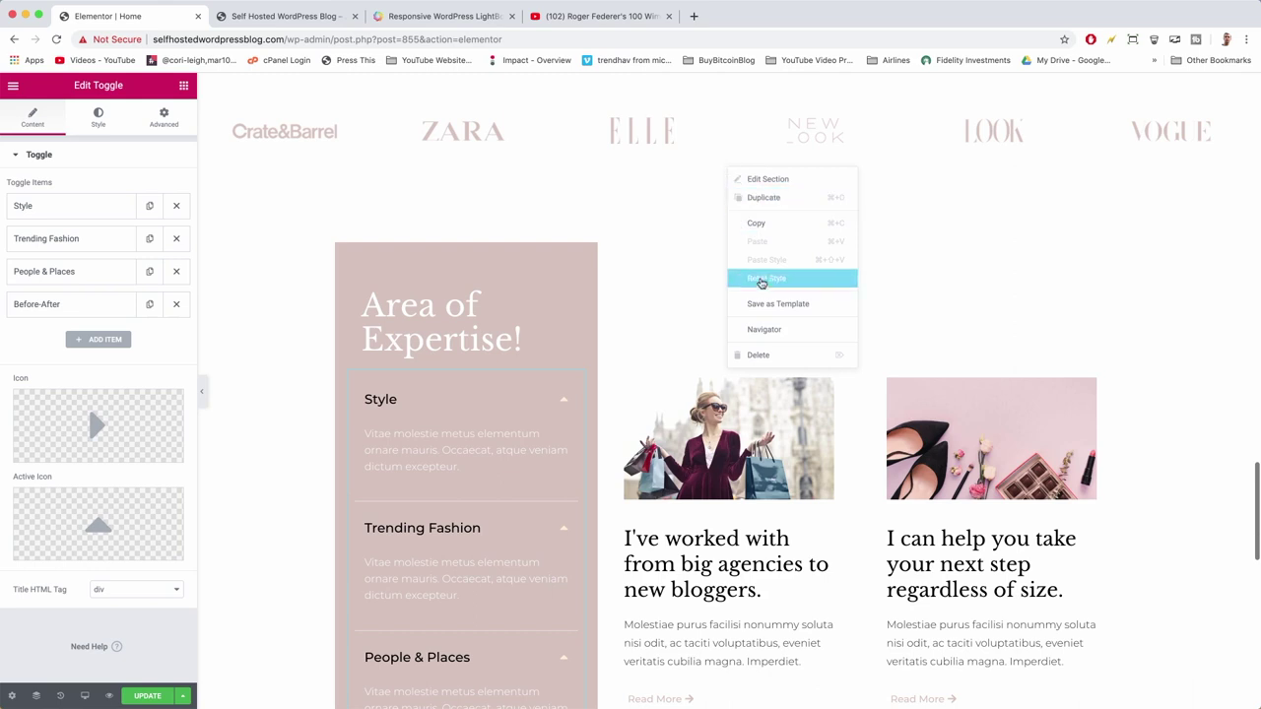
{"action": "left_click", "coordinate": [778, 304]}
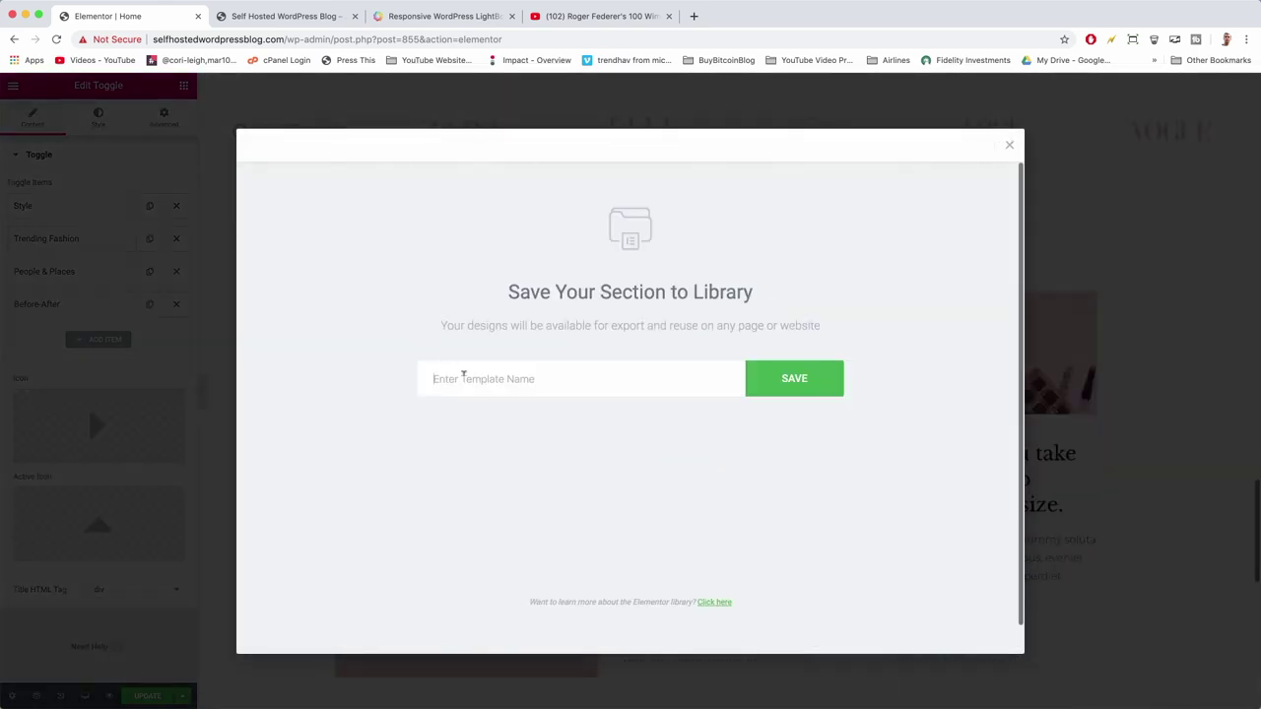
{"action": "left_click", "coordinate": [463, 379]}
{"action": "type", "text": "Toggle Drop Downs"}
{"action": "left_click", "coordinate": [778, 392]}
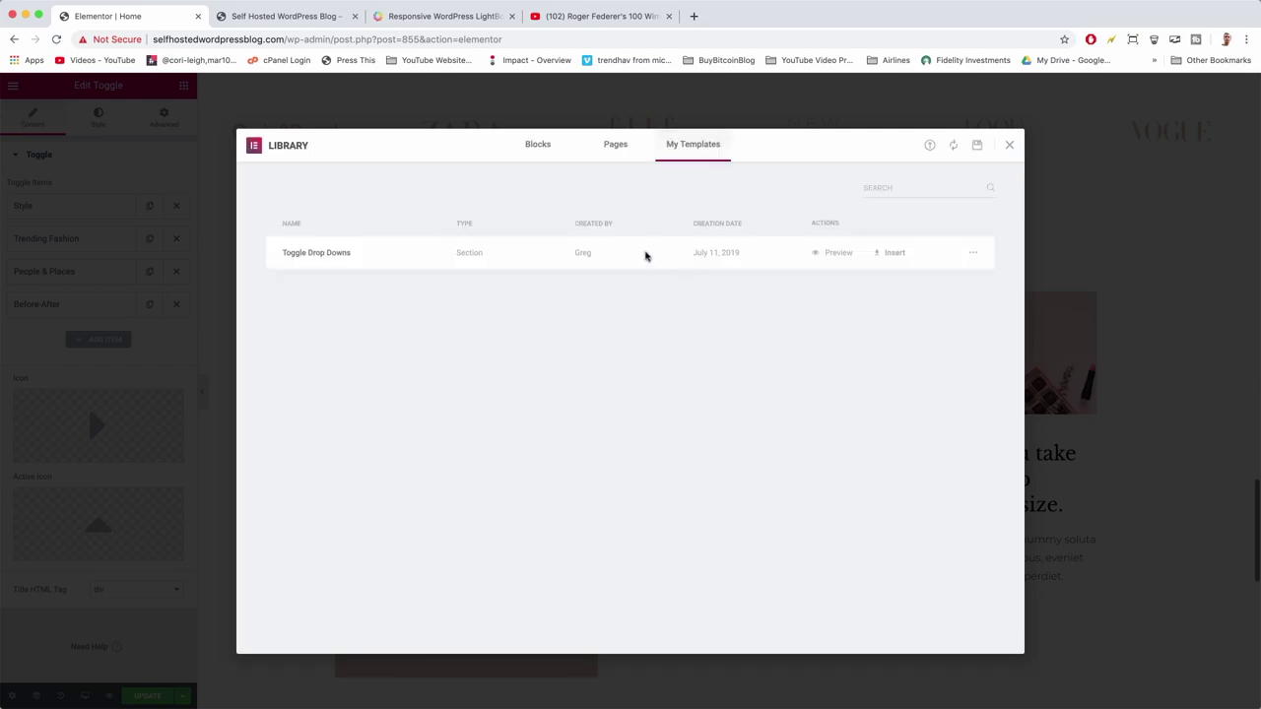
{"action": "left_click", "coordinate": [1008, 145]}
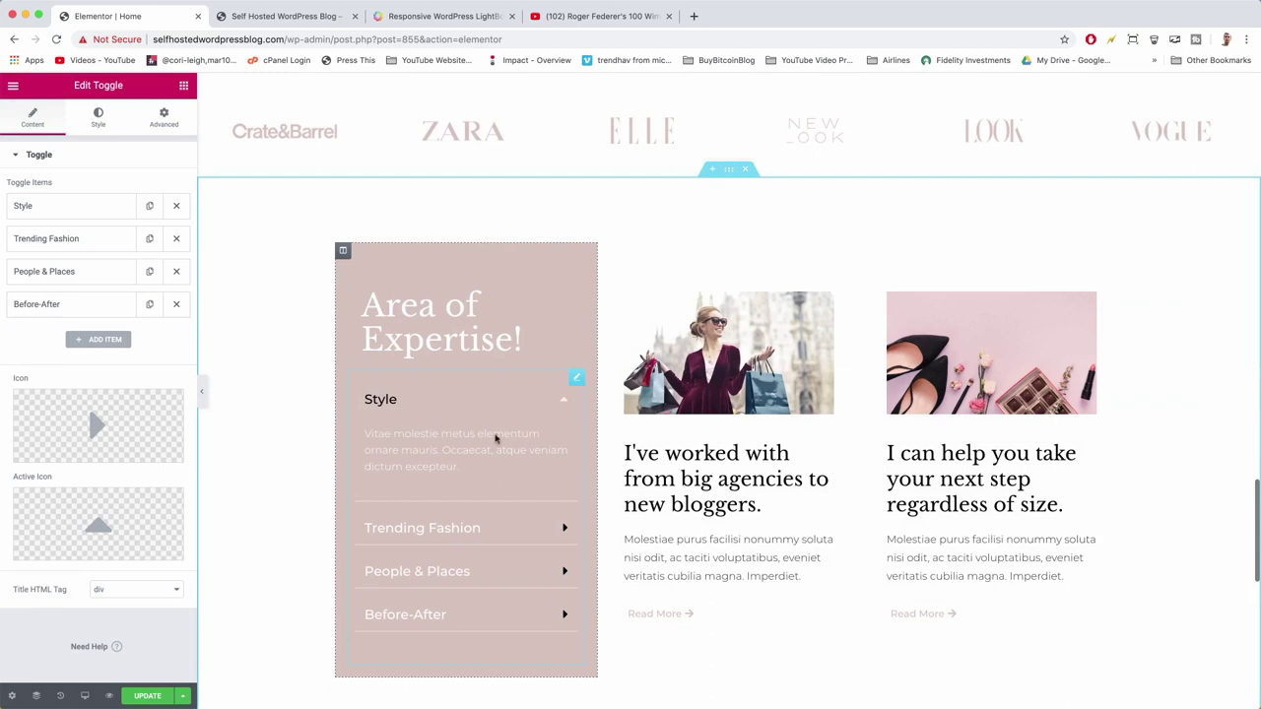
{"action": "left_click", "coordinate": [108, 207]}
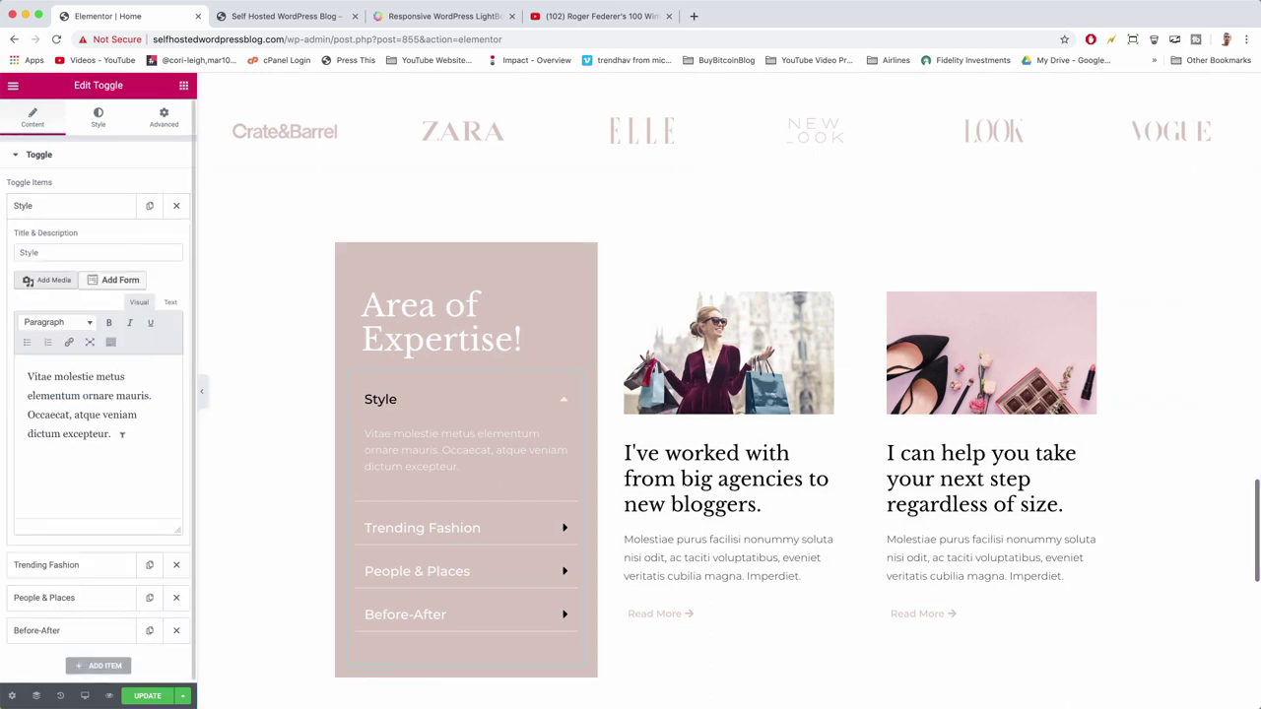
{"action": "left_click", "coordinate": [122, 434]}
{"action": "key", "text": "super+a"}
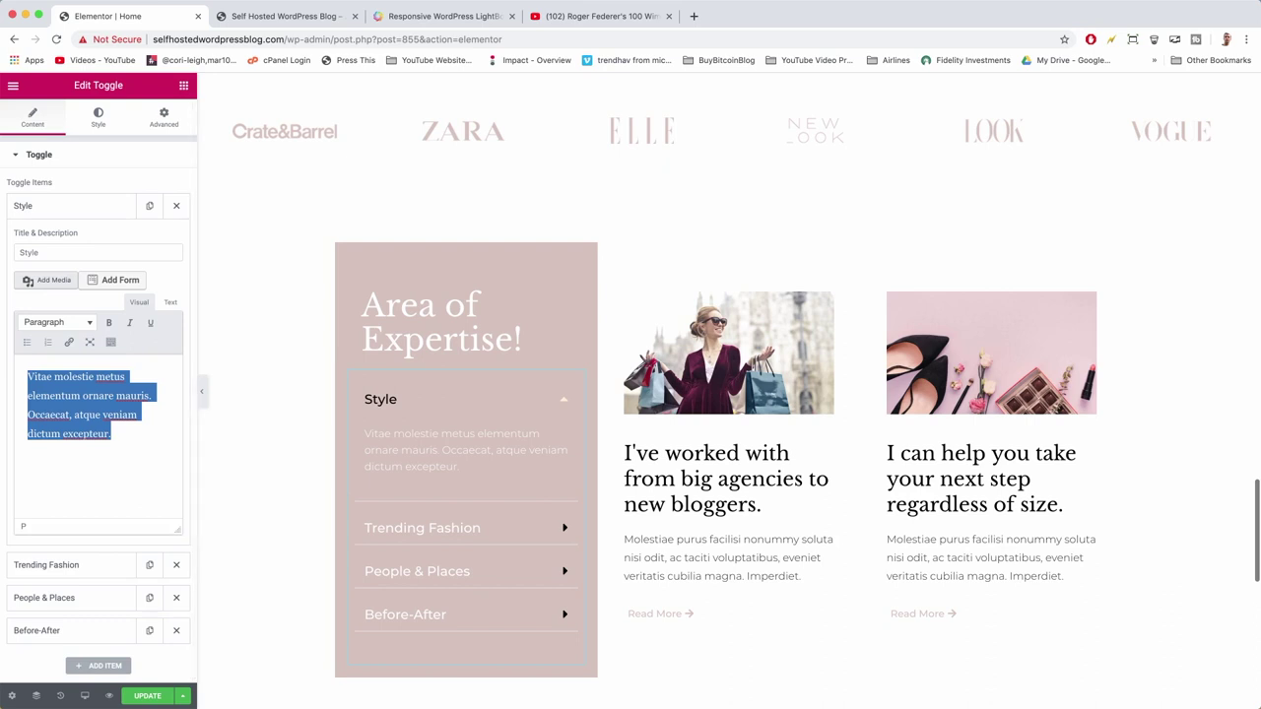
{"action": "type", "text": "This is where I have"}
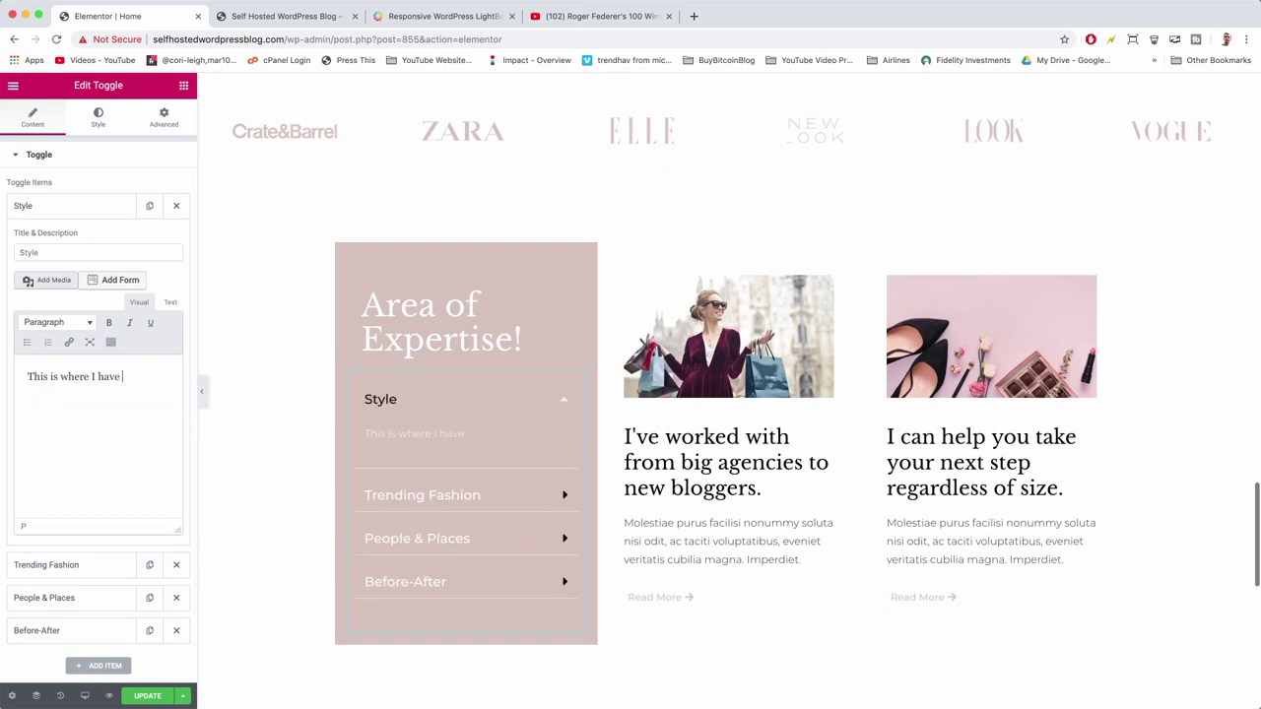
{"action": "type", "text": " advice on flights."}
{"action": "left_click", "coordinate": [23, 204]}
{"action": "left_click", "coordinate": [102, 209]}
{"action": "left_click", "coordinate": [35, 252]}
{"action": "type", "text": "Airlines"}
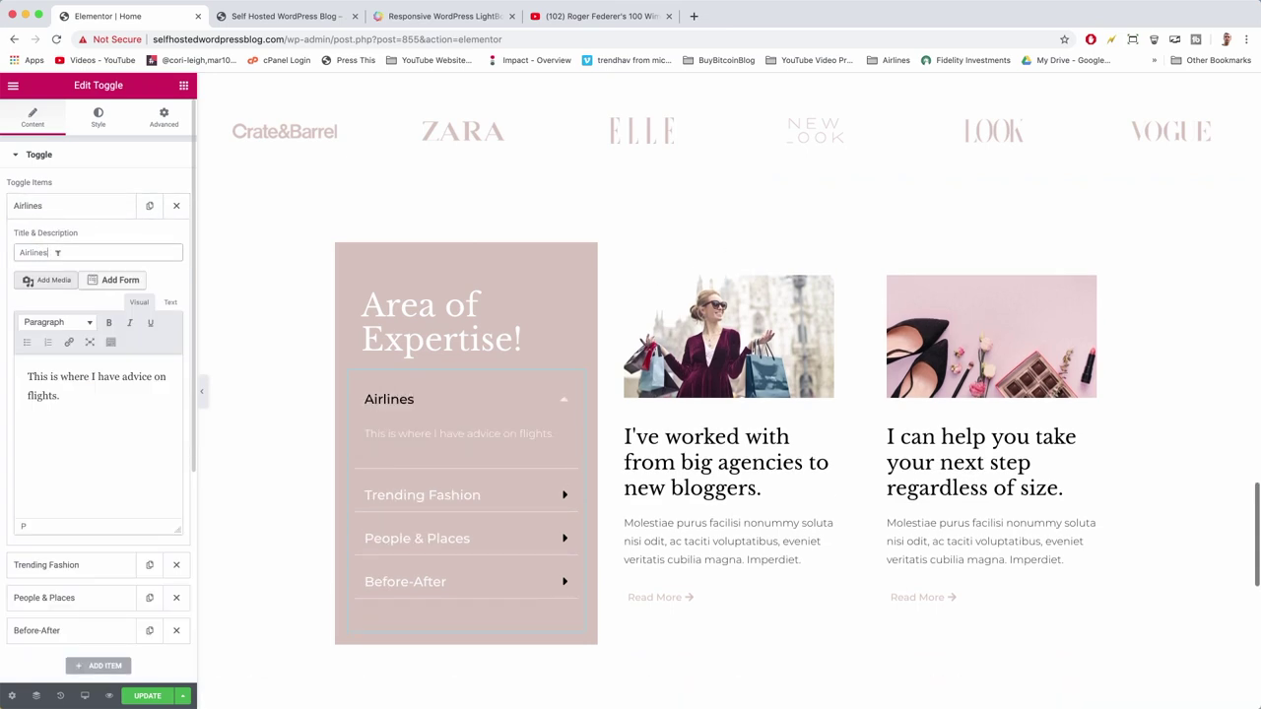
{"action": "left_click", "coordinate": [73, 208]}
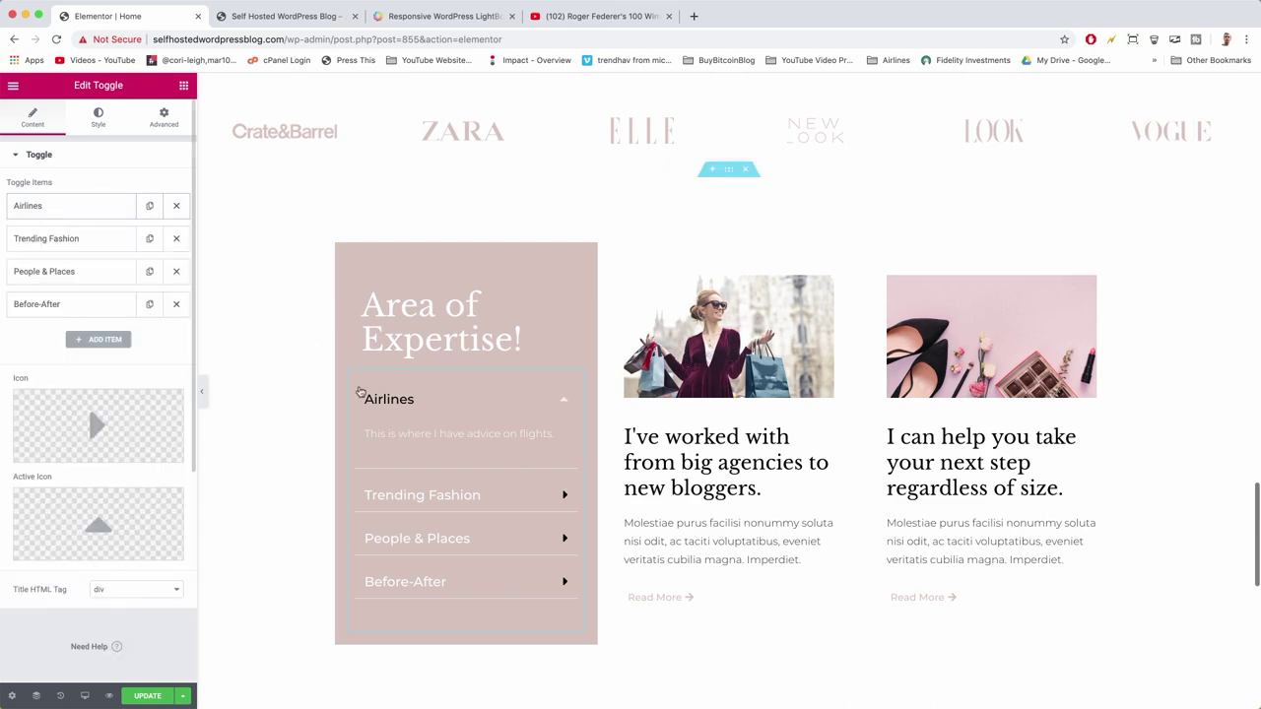
{"action": "left_click", "coordinate": [94, 237]}
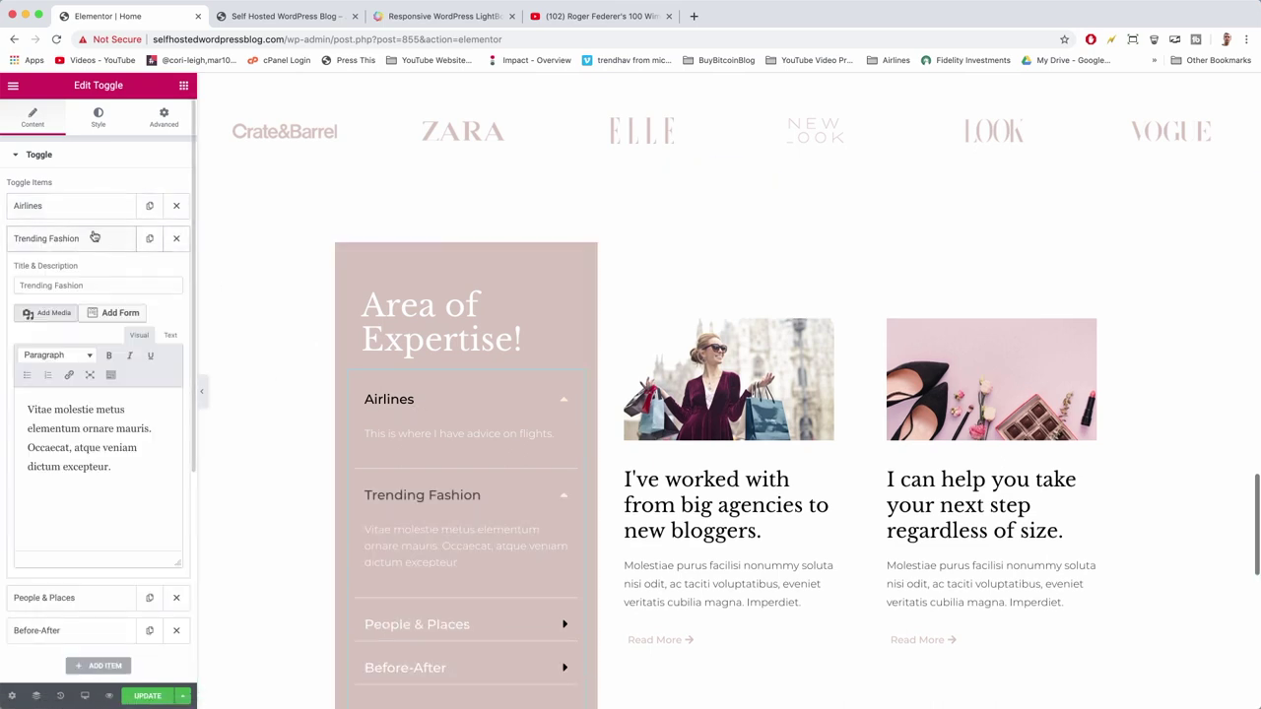
{"action": "left_click", "coordinate": [108, 238]}
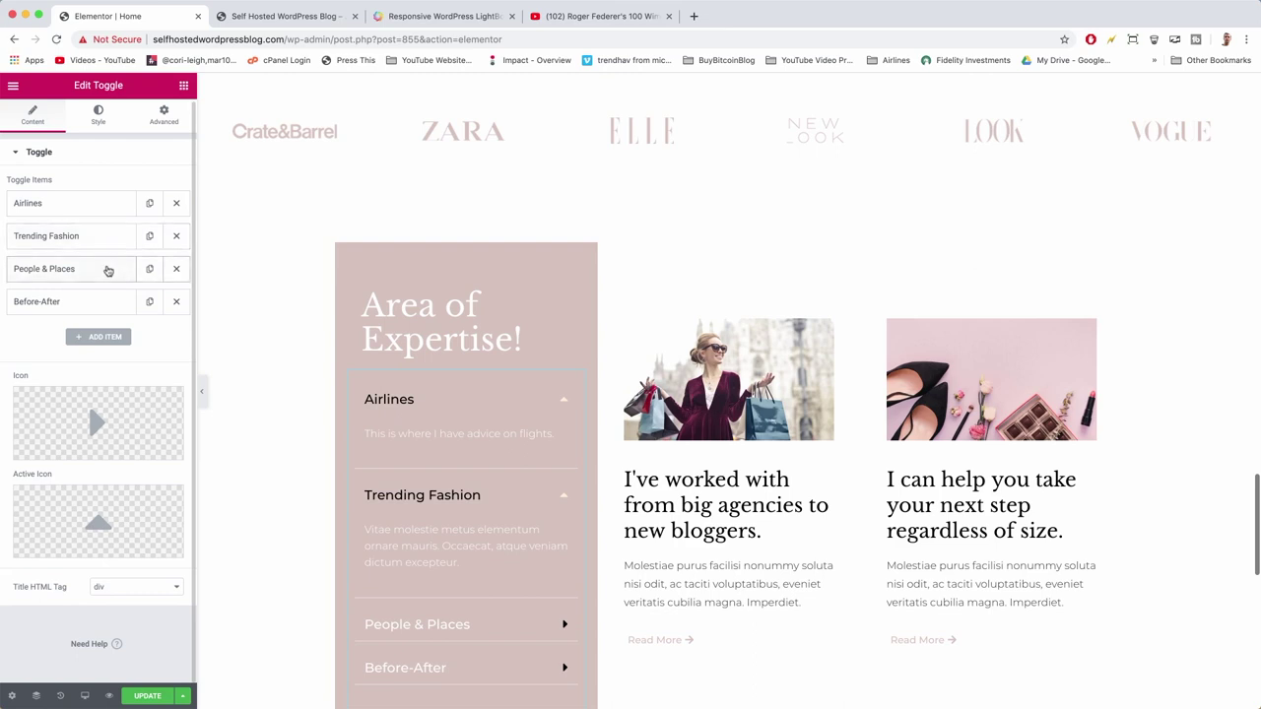
- Check the photos, headings and text blocks of the middle and right expertise columns
{"action": "scroll", "coordinate": [509, 369], "scroll_direction": "down", "scroll_amount": 2}
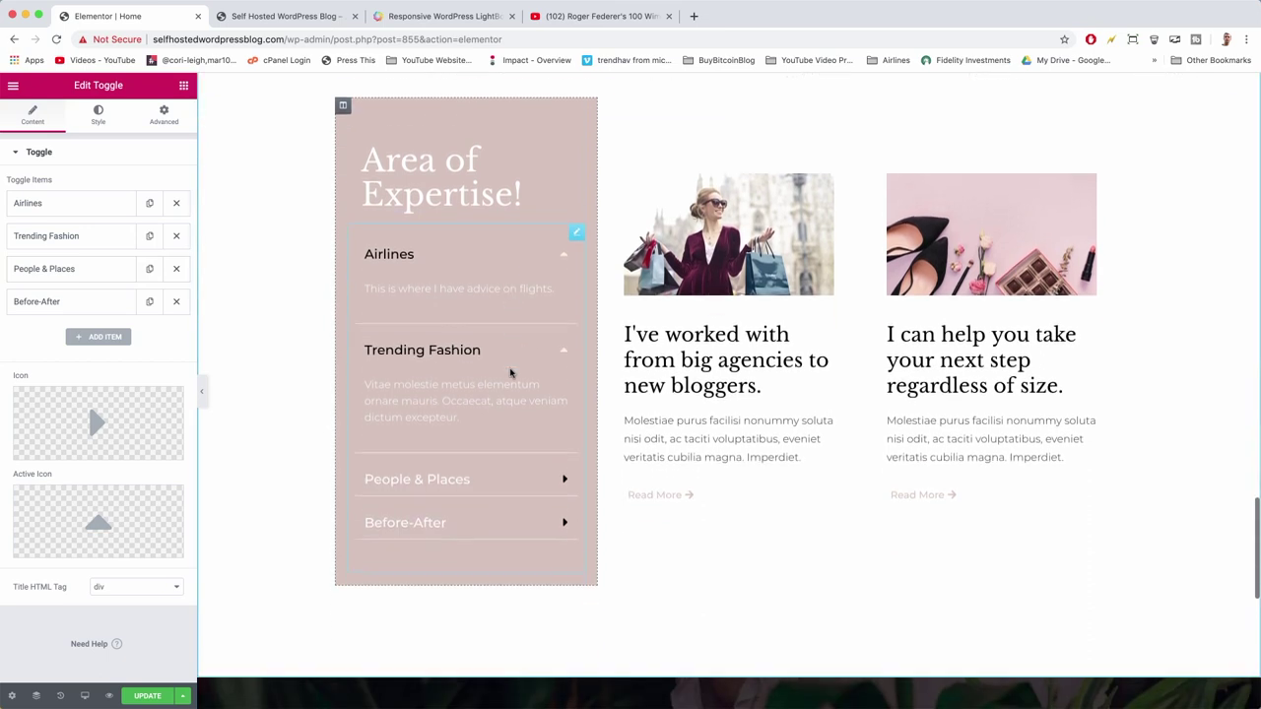
{"action": "scroll", "coordinate": [728, 325], "scroll_direction": "up", "scroll_amount": 2}
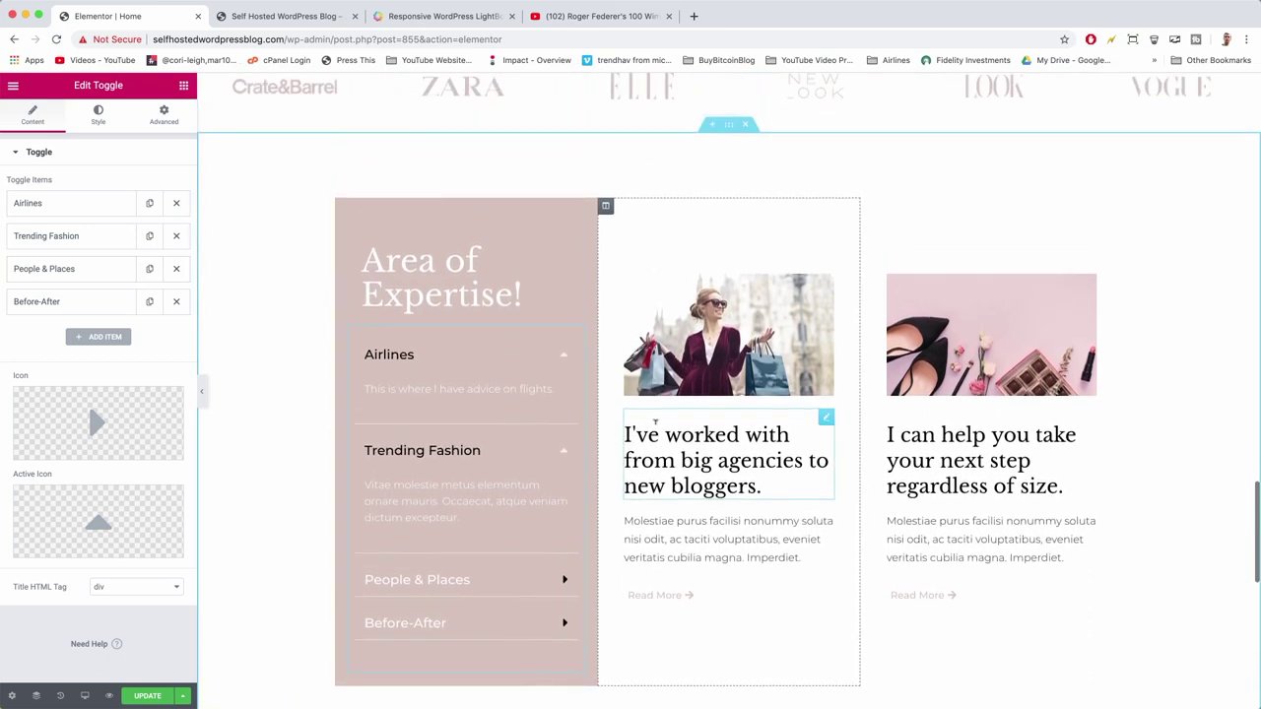
{"action": "left_click", "coordinate": [731, 378]}
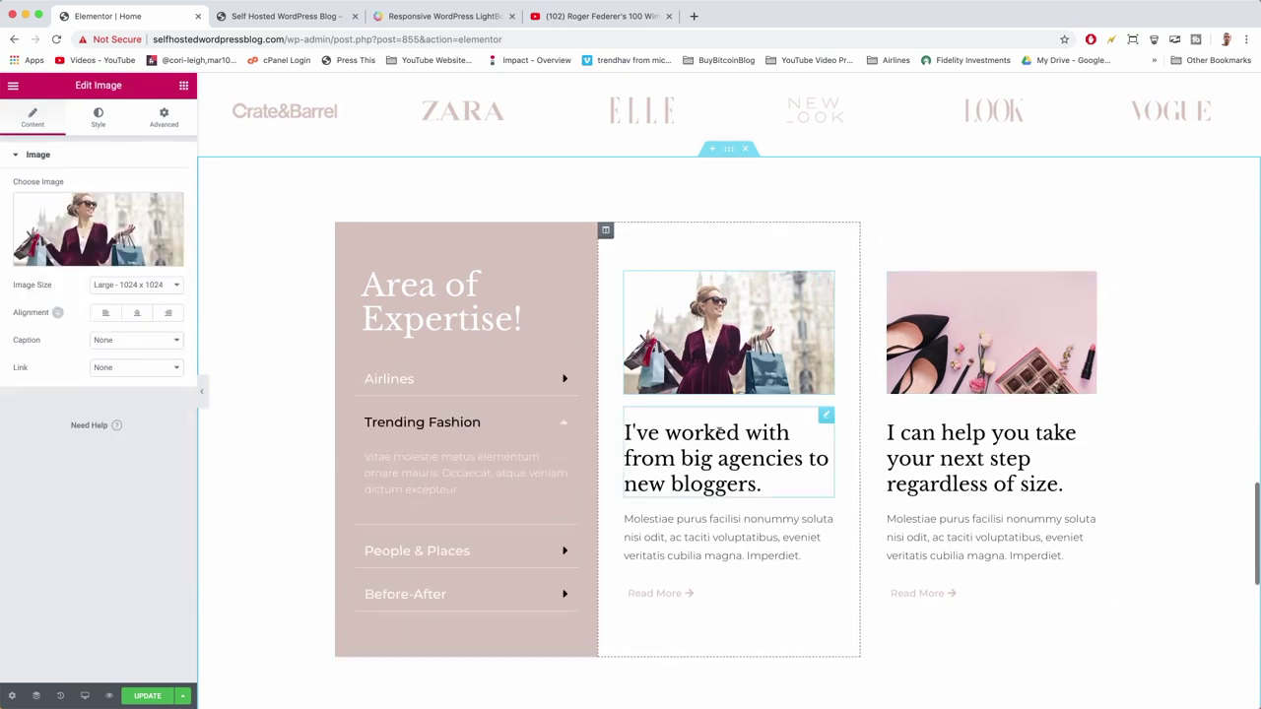
{"action": "left_click", "coordinate": [758, 480]}
{"action": "left_click", "coordinate": [985, 463]}
{"action": "left_click", "coordinate": [938, 532]}
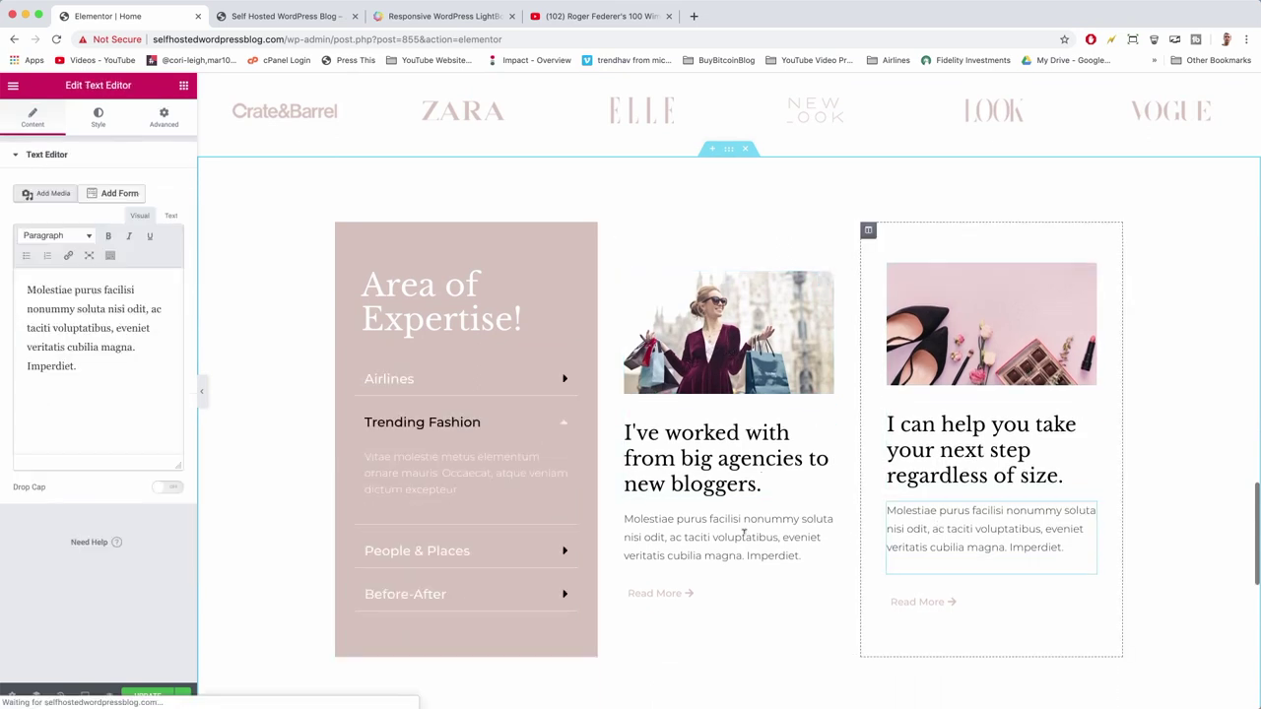
{"action": "left_click", "coordinate": [741, 527]}
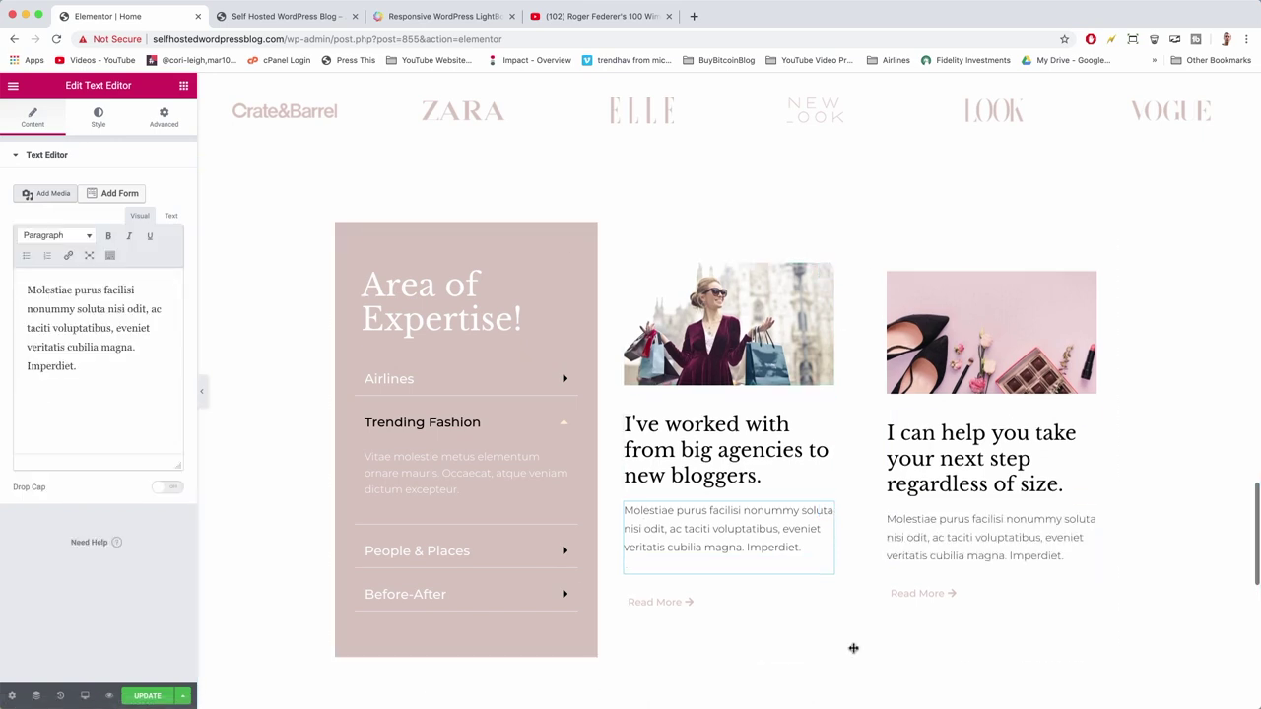
{"action": "left_click", "coordinate": [985, 335]}
- Open the Upload Files tab of Insert Media for the middle column's shopping photo
{"action": "left_click", "coordinate": [683, 342]}
{"action": "left_click", "coordinate": [689, 458]}
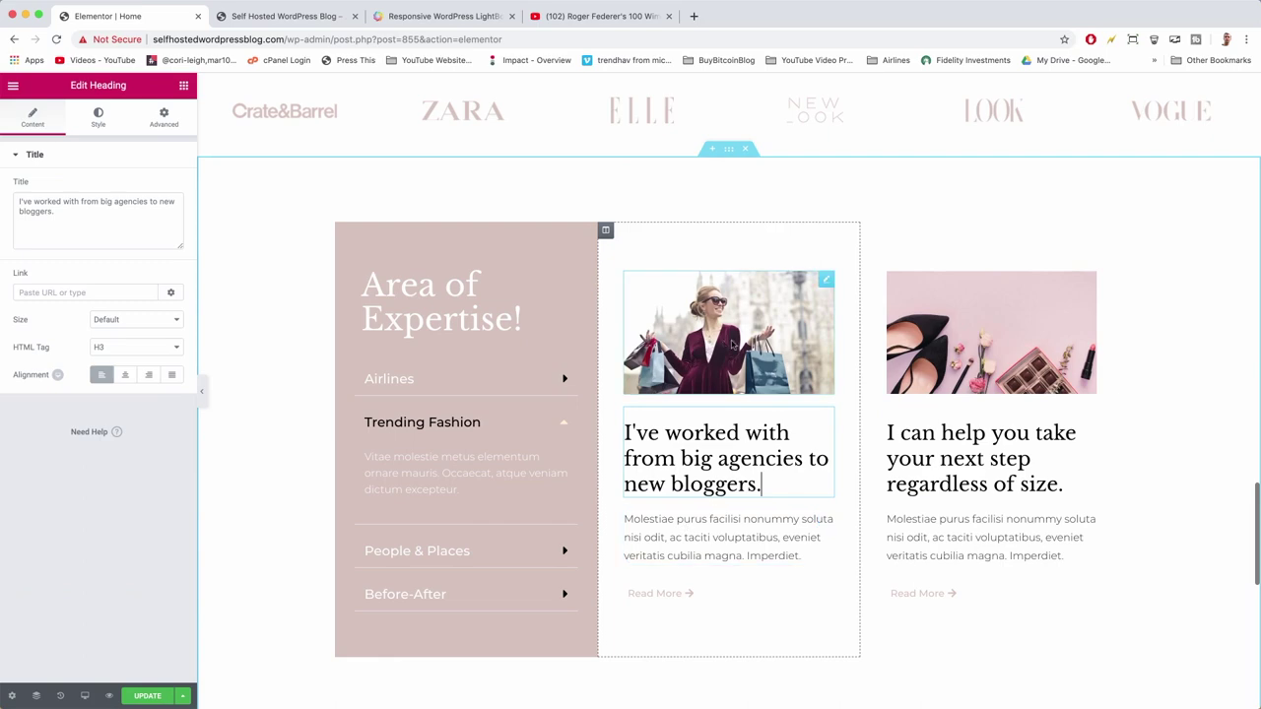
{"action": "left_click", "coordinate": [683, 335]}
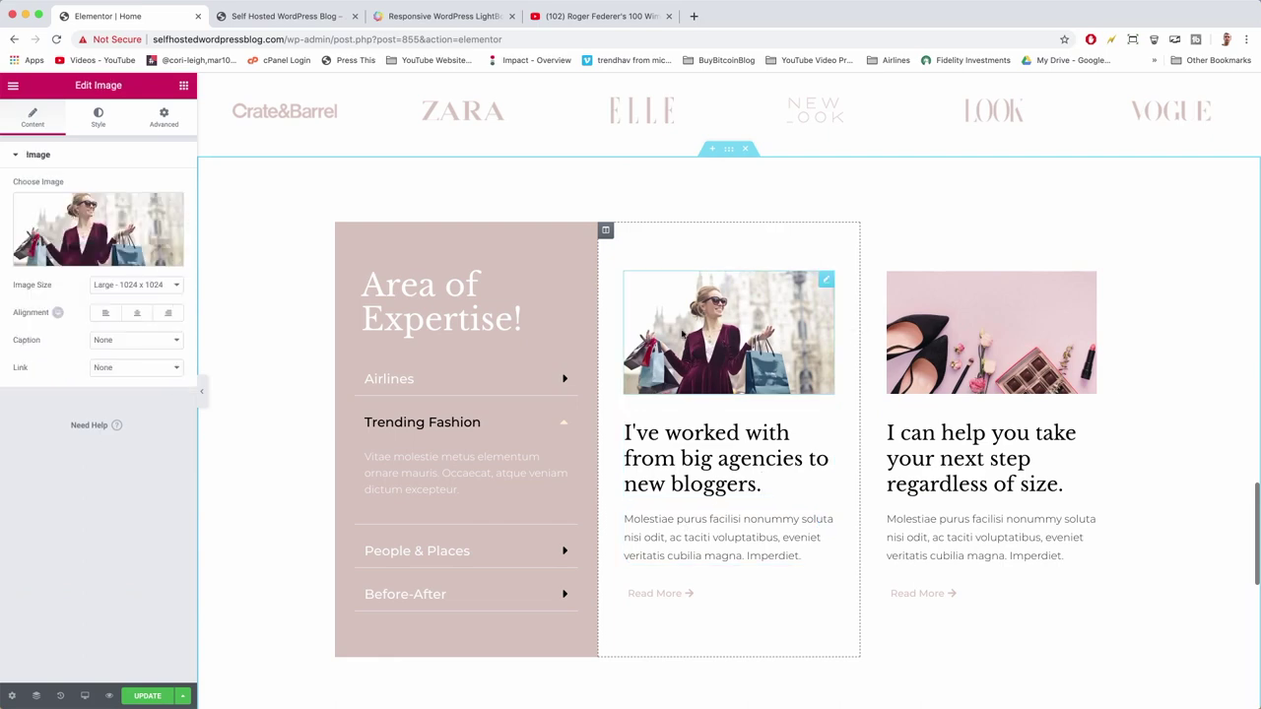
{"action": "left_click", "coordinate": [61, 221]}
{"action": "left_click", "coordinate": [49, 135]}
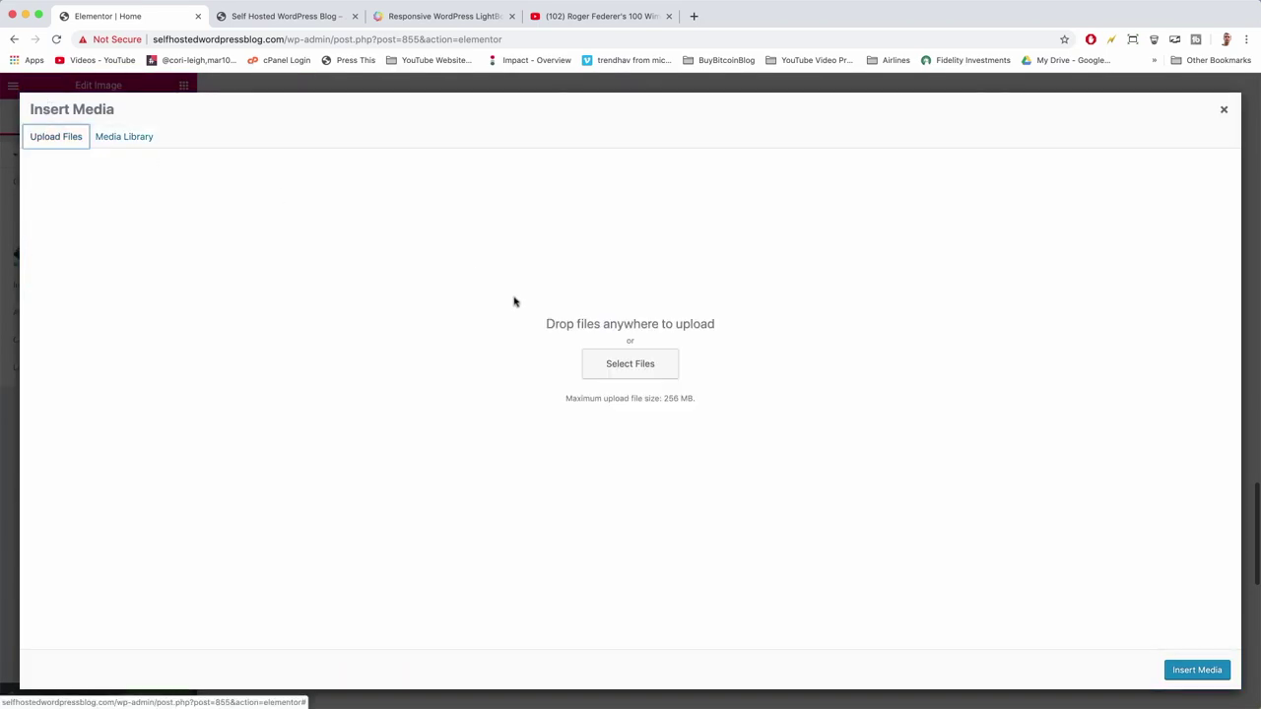
- Upload ice coffee.JPG from the Blog folder and insert it into the middle column
{"action": "left_click", "coordinate": [629, 364]}
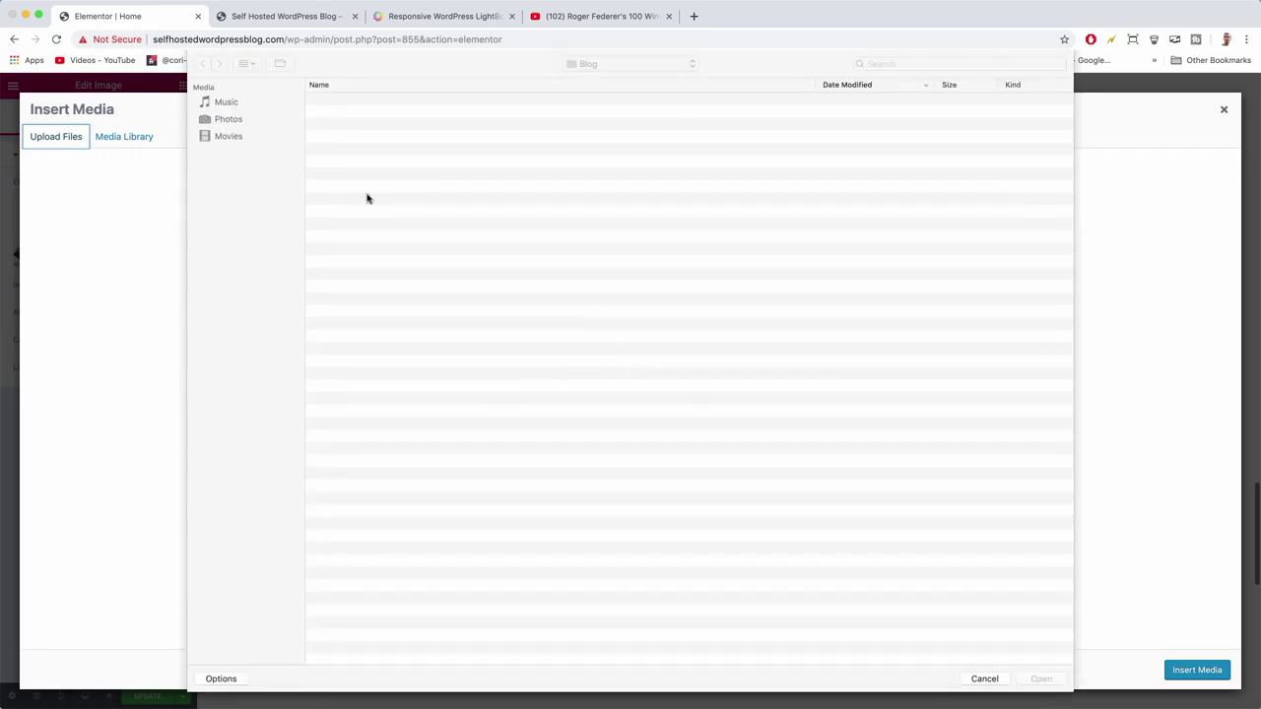
{"action": "left_click", "coordinate": [367, 250]}
{"action": "key", "text": "space"}
{"action": "key", "text": "space"}
{"action": "double_click", "coordinate": [362, 252]}
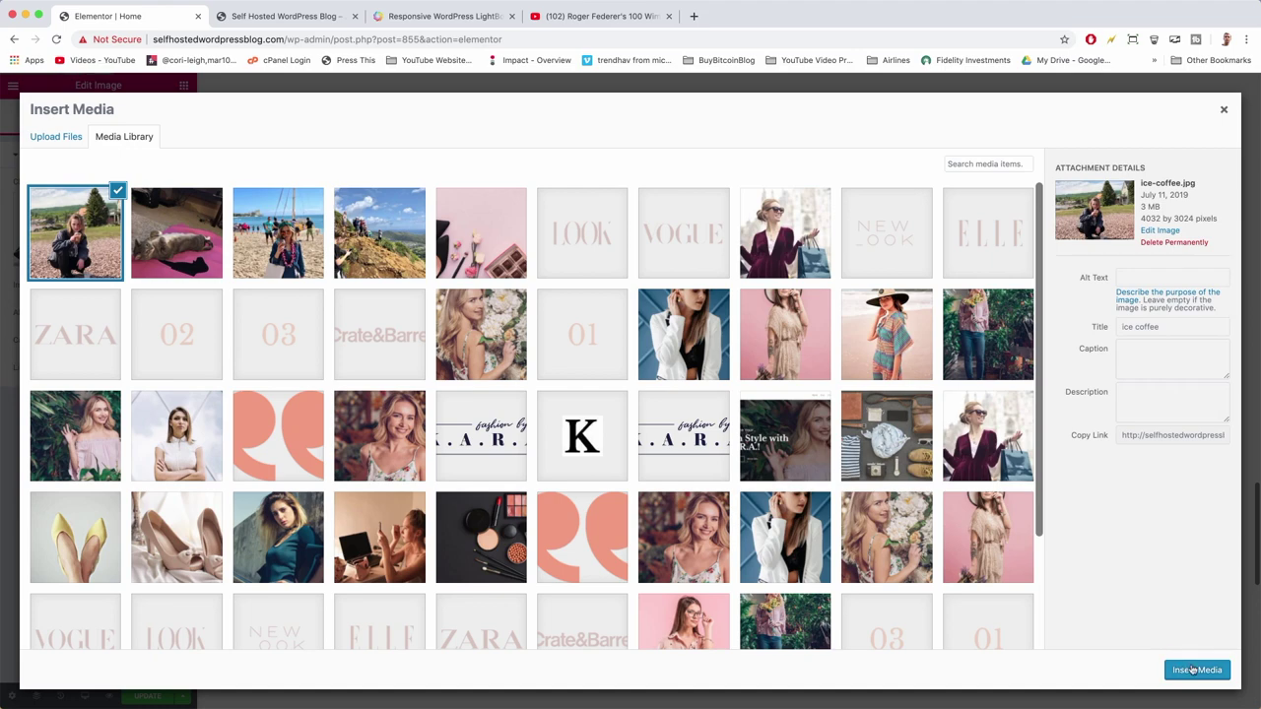
{"action": "left_click", "coordinate": [1193, 670]}
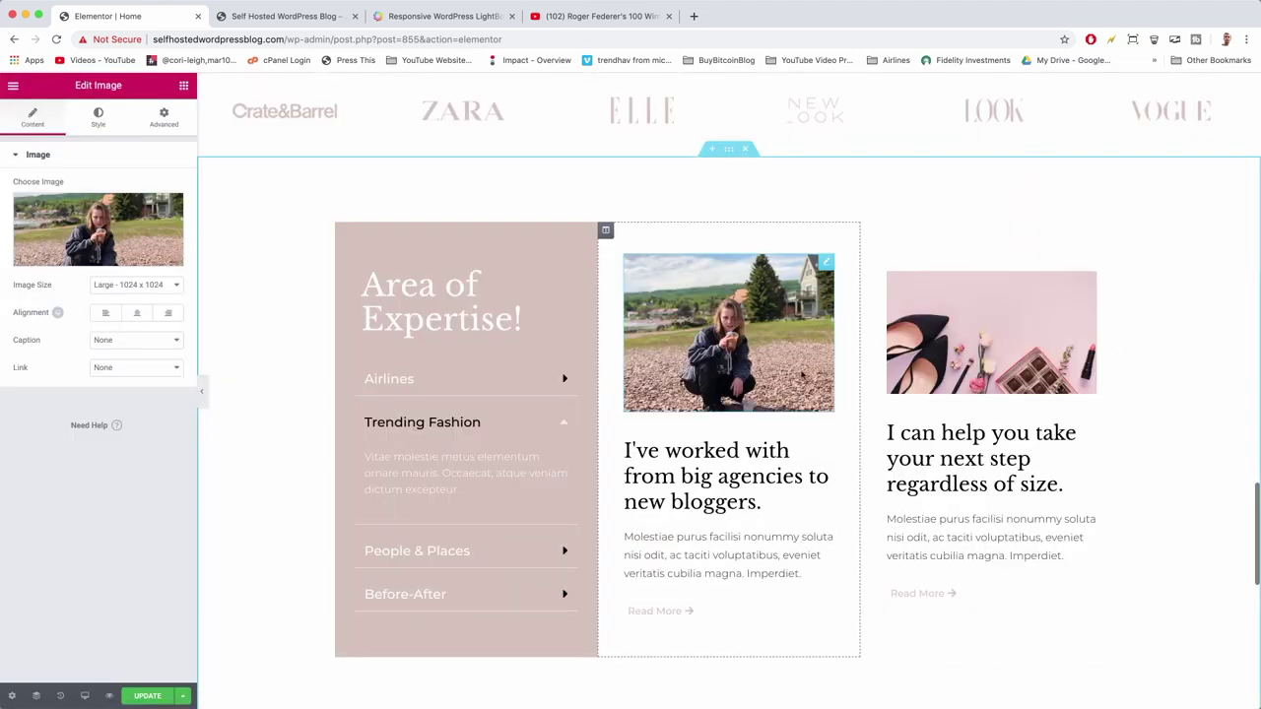
- Review the CONTACT ME heading, Consultations are free! heading, paragraph and Let's Get Started button
{"action": "scroll", "coordinate": [864, 384], "scroll_direction": "down", "scroll_amount": 2}
{"action": "scroll", "coordinate": [863, 385], "scroll_direction": "up", "scroll_amount": 3}
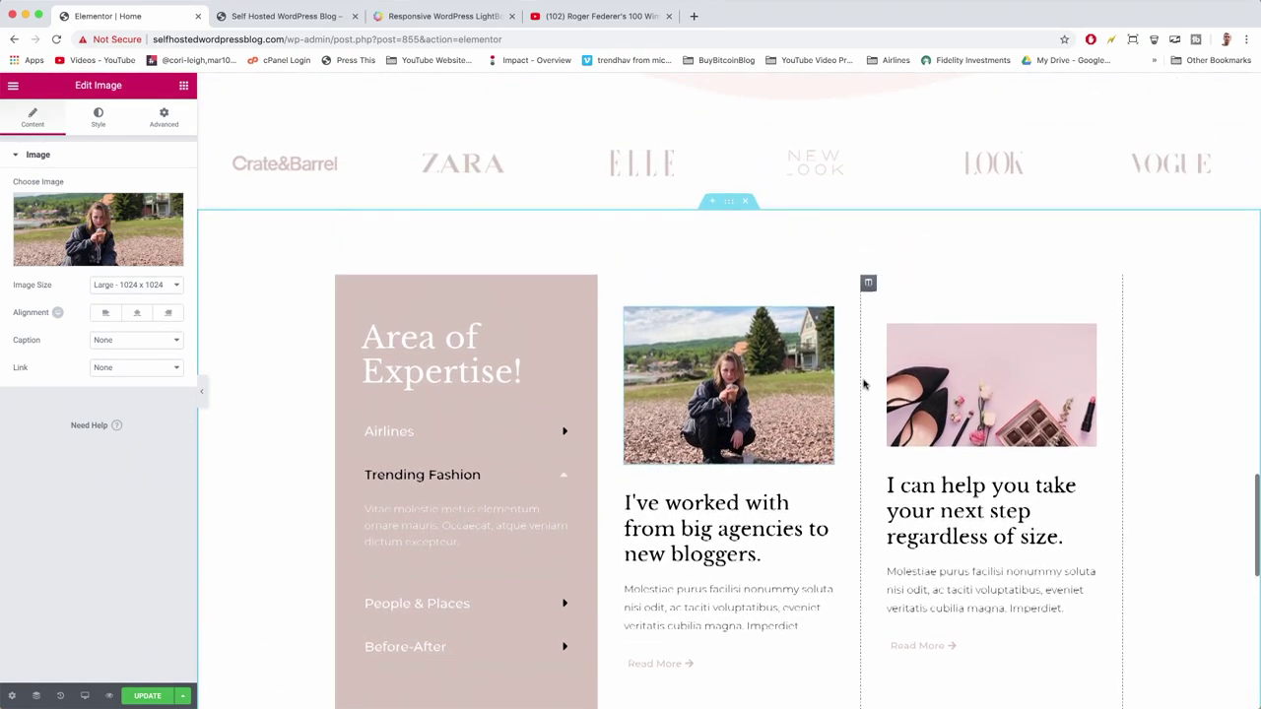
{"action": "scroll", "coordinate": [863, 384], "scroll_direction": "down", "scroll_amount": 5}
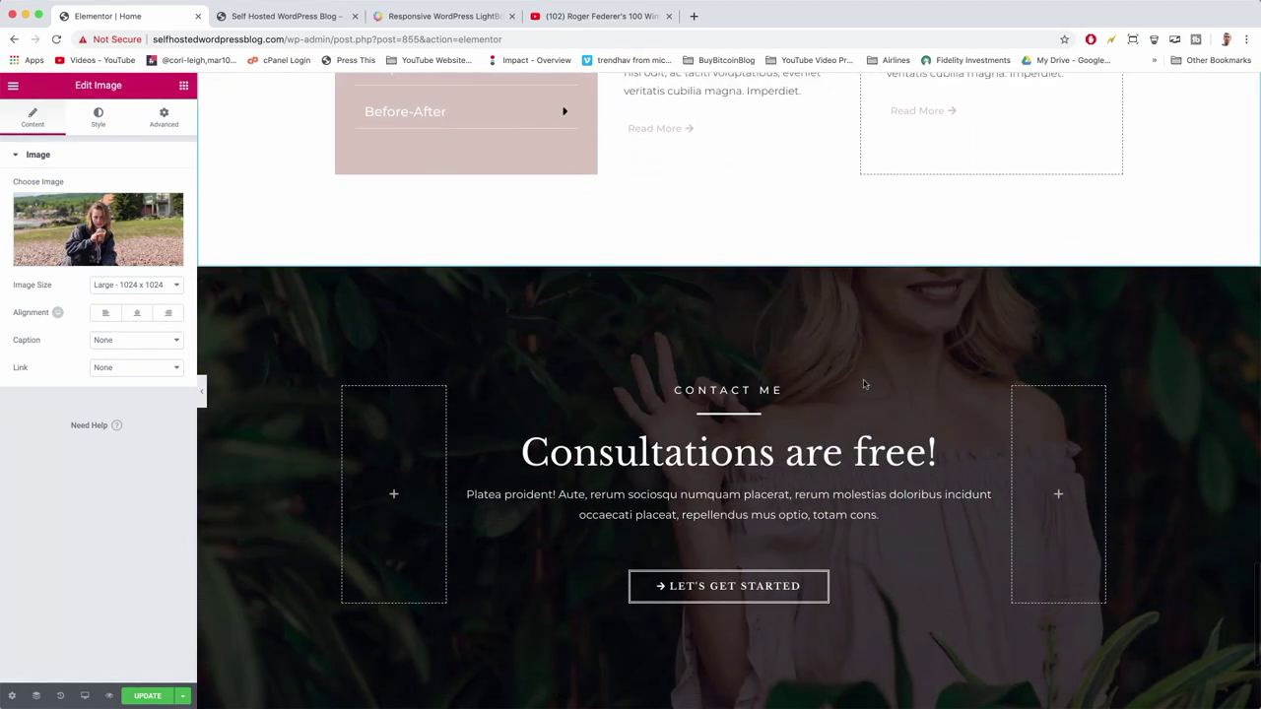
{"action": "scroll", "coordinate": [863, 385], "scroll_direction": "down", "scroll_amount": 3}
{"action": "scroll", "coordinate": [864, 384], "scroll_direction": "up", "scroll_amount": 1}
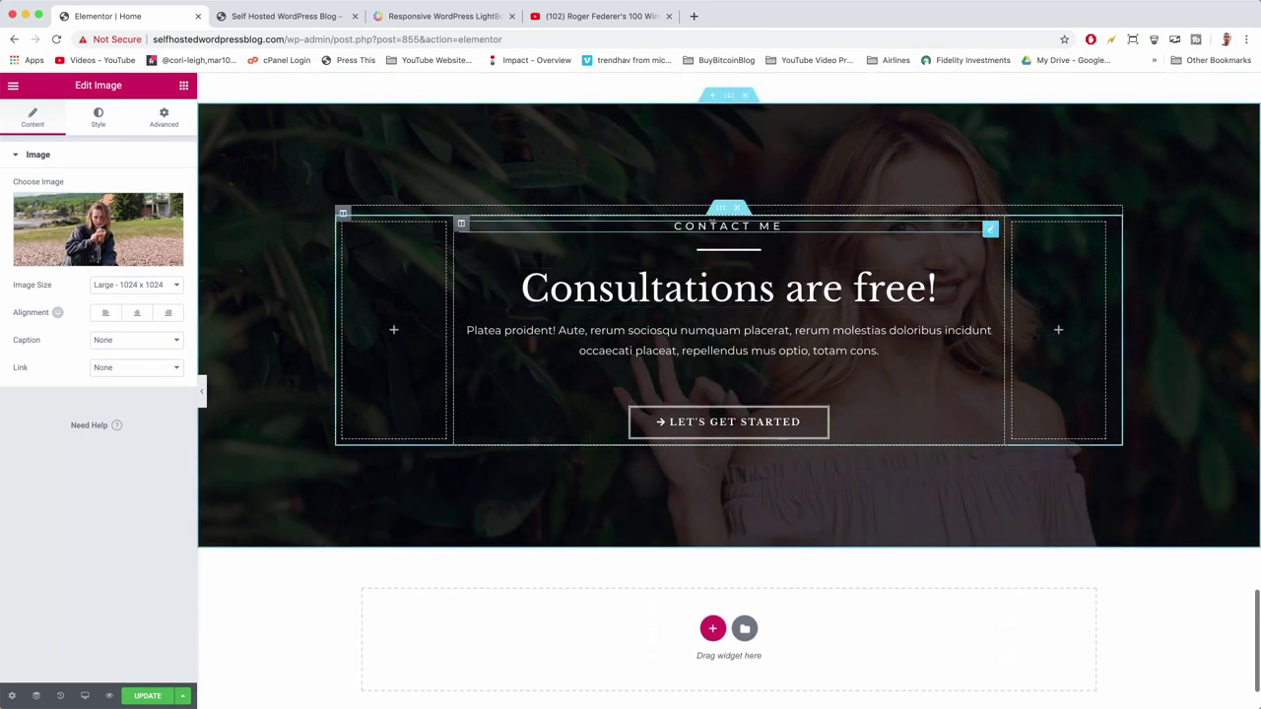
{"action": "left_click", "coordinate": [727, 225]}
{"action": "left_click", "coordinate": [717, 288]}
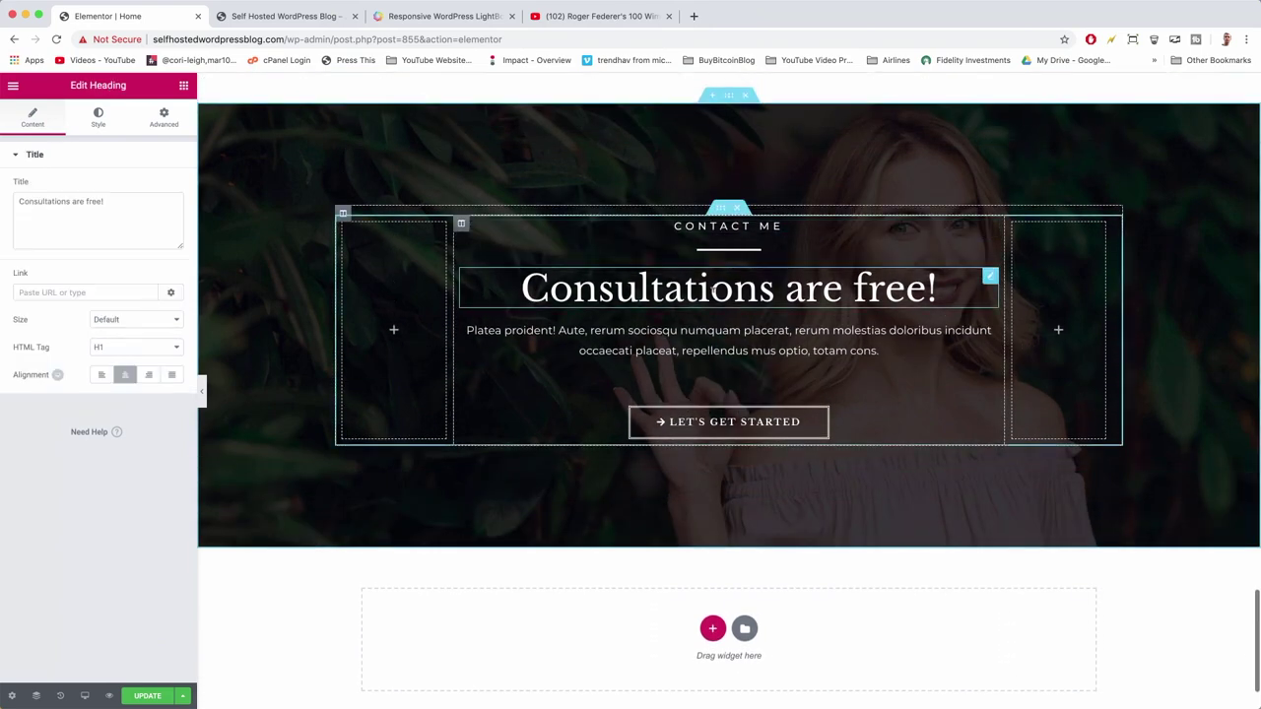
{"action": "left_click", "coordinate": [718, 343]}
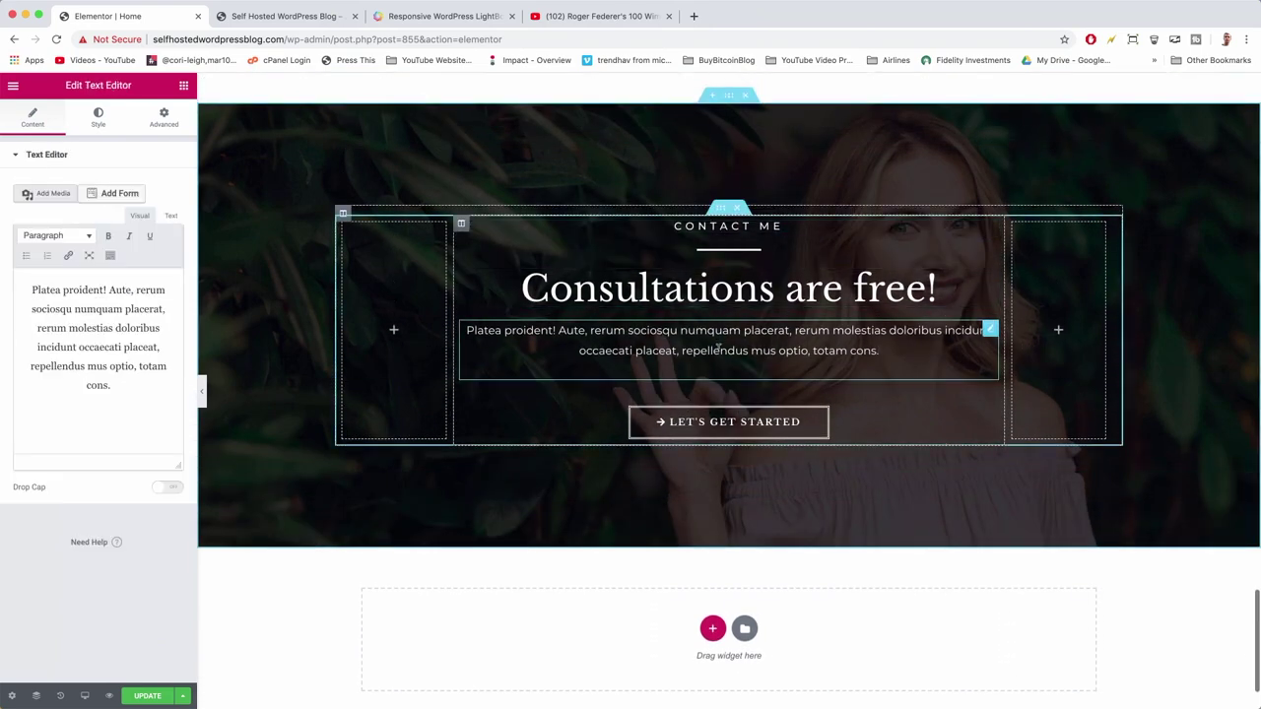
{"action": "left_click", "coordinate": [725, 422]}
{"action": "scroll", "coordinate": [737, 509], "scroll_direction": "down", "scroll_amount": 1}
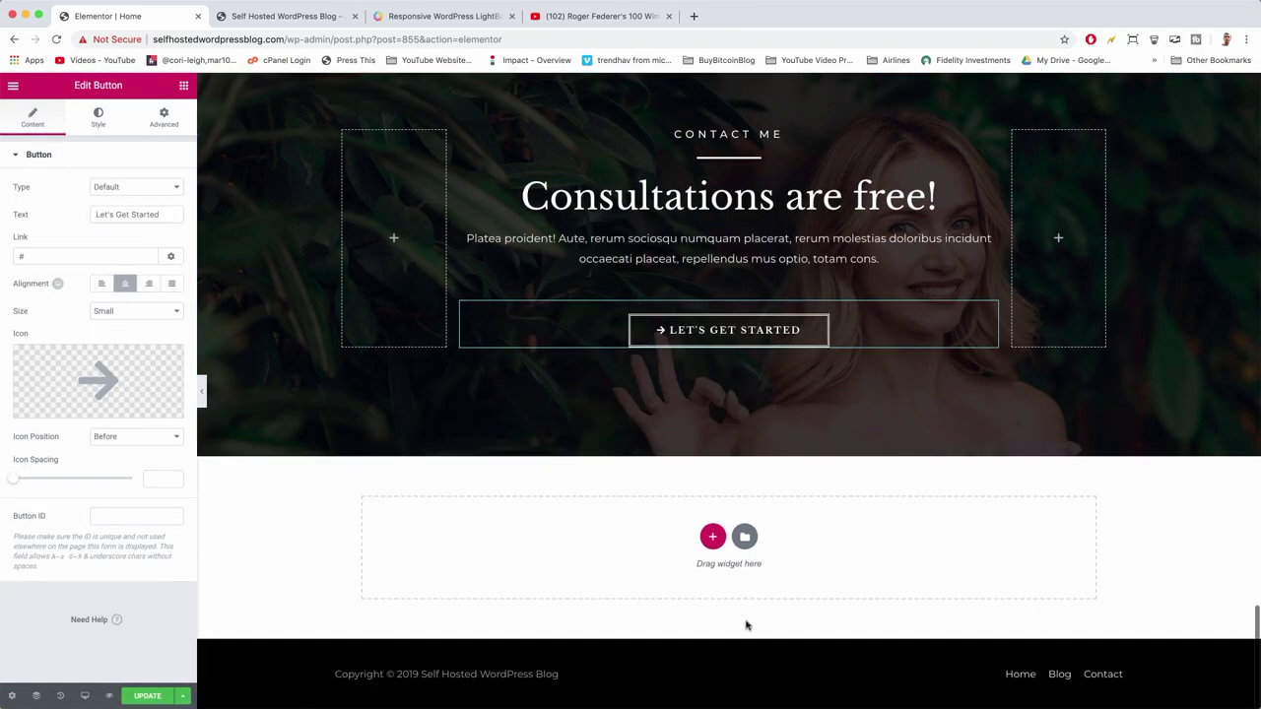
{"action": "scroll", "coordinate": [745, 624], "scroll_direction": "up", "scroll_amount": 20}
- Save the page with UPDATE and reload the live site in the other tab
{"action": "left_click", "coordinate": [138, 697]}
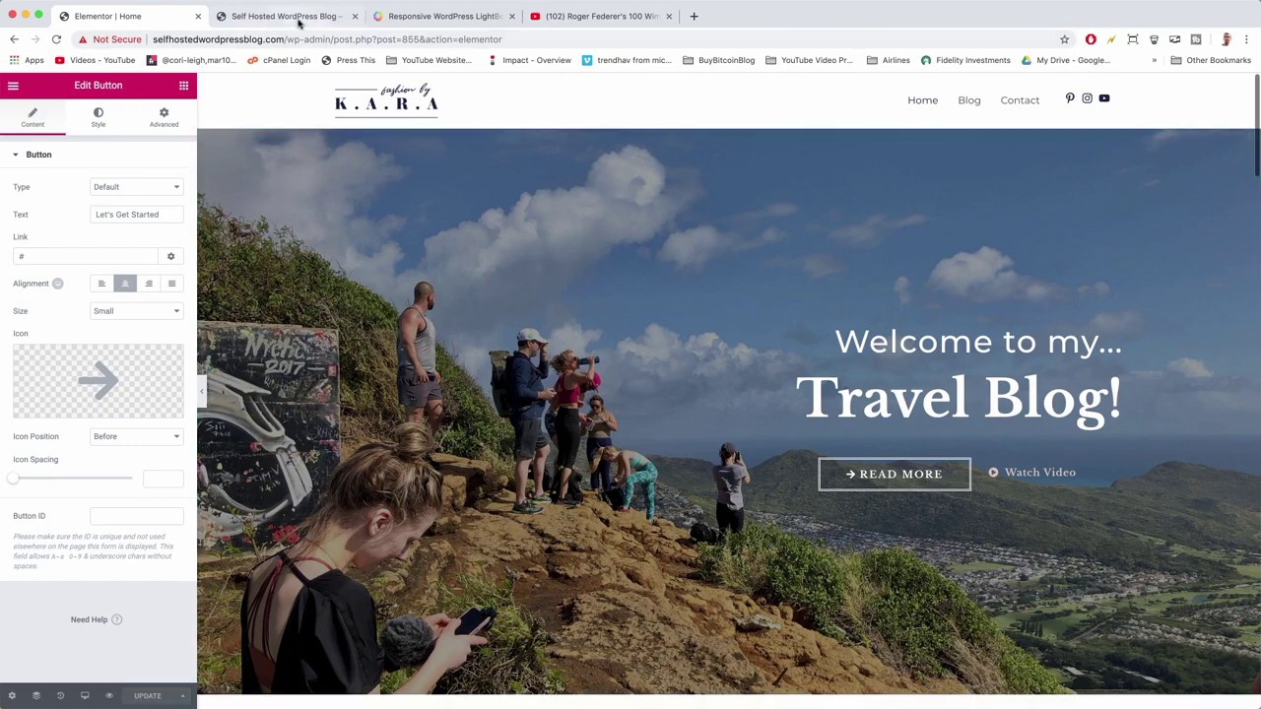
{"action": "left_click", "coordinate": [300, 22]}
{"action": "key", "text": "super+r"}
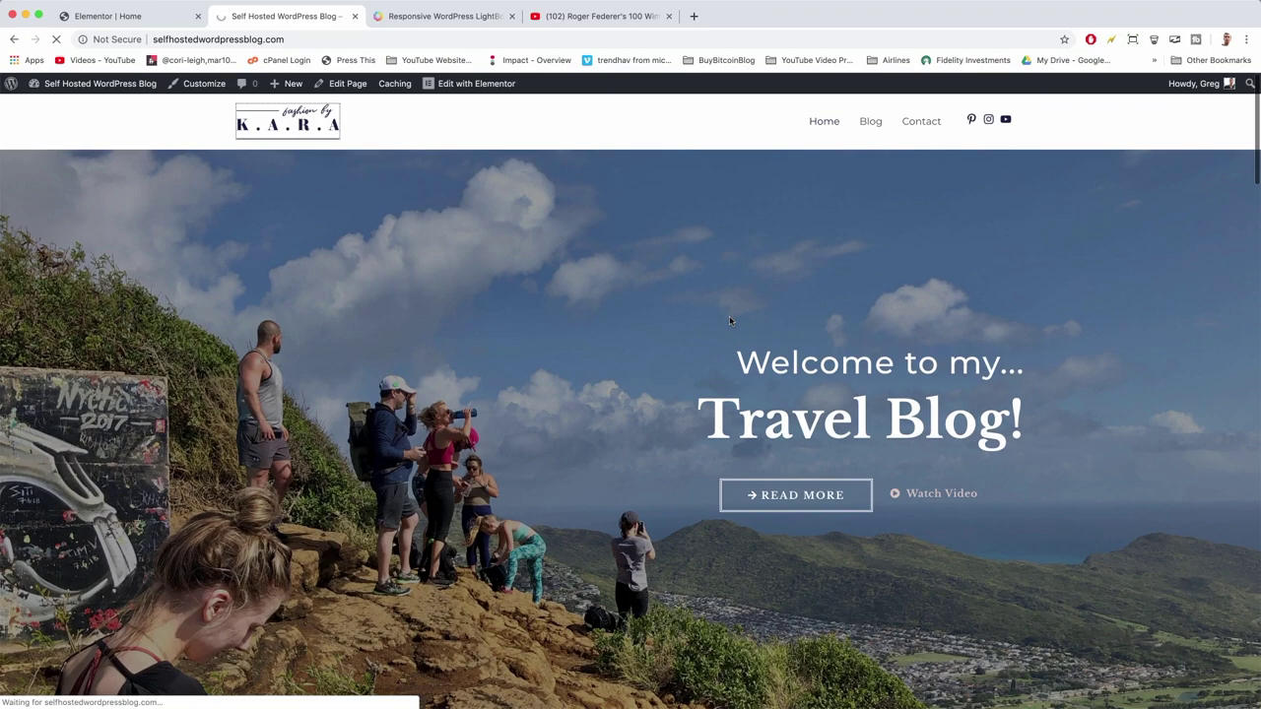
- Scroll through the live home page and back up to the Travel Blog! hero
{"action": "scroll", "coordinate": [674, 415], "scroll_direction": "down", "scroll_amount": 15}
{"action": "scroll", "coordinate": [674, 414], "scroll_direction": "down", "scroll_amount": 5}
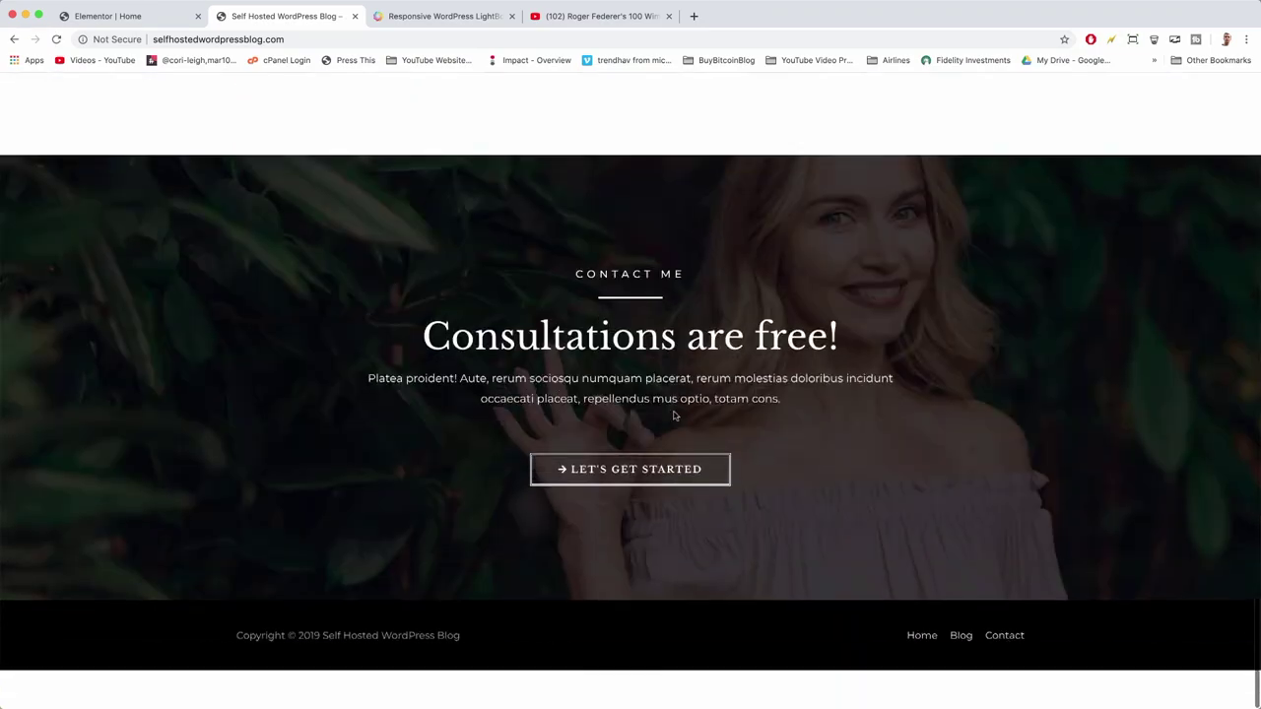
{"action": "scroll", "coordinate": [673, 409], "scroll_direction": "up", "scroll_amount": 20}
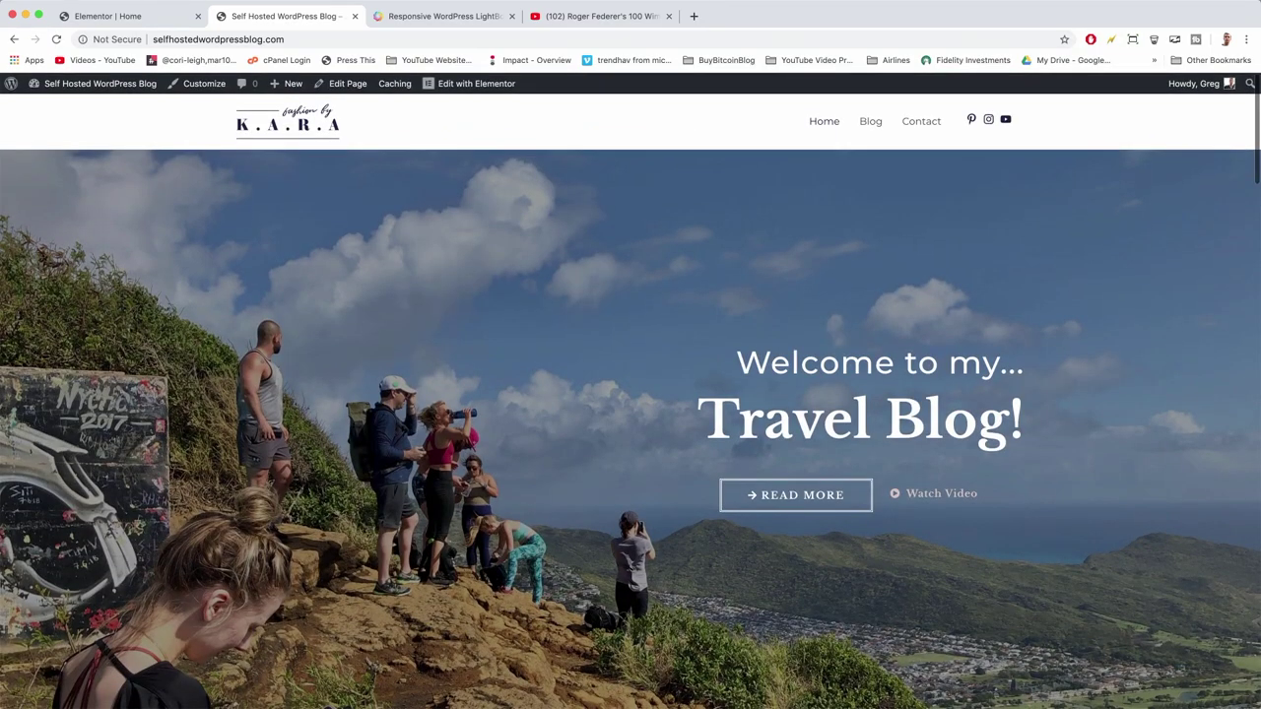
{"action": "scroll", "coordinate": [650, 439], "scroll_direction": "down", "scroll_amount": 10}
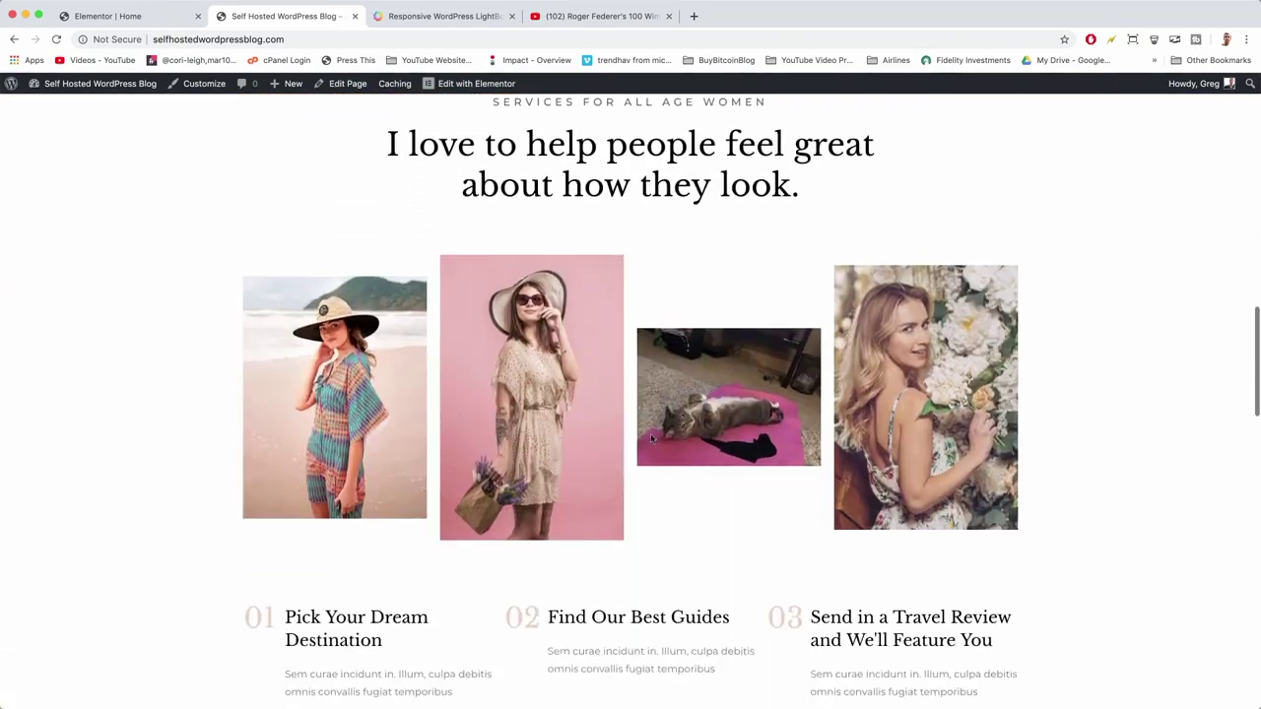
{"action": "scroll", "coordinate": [651, 439], "scroll_direction": "down", "scroll_amount": 6}
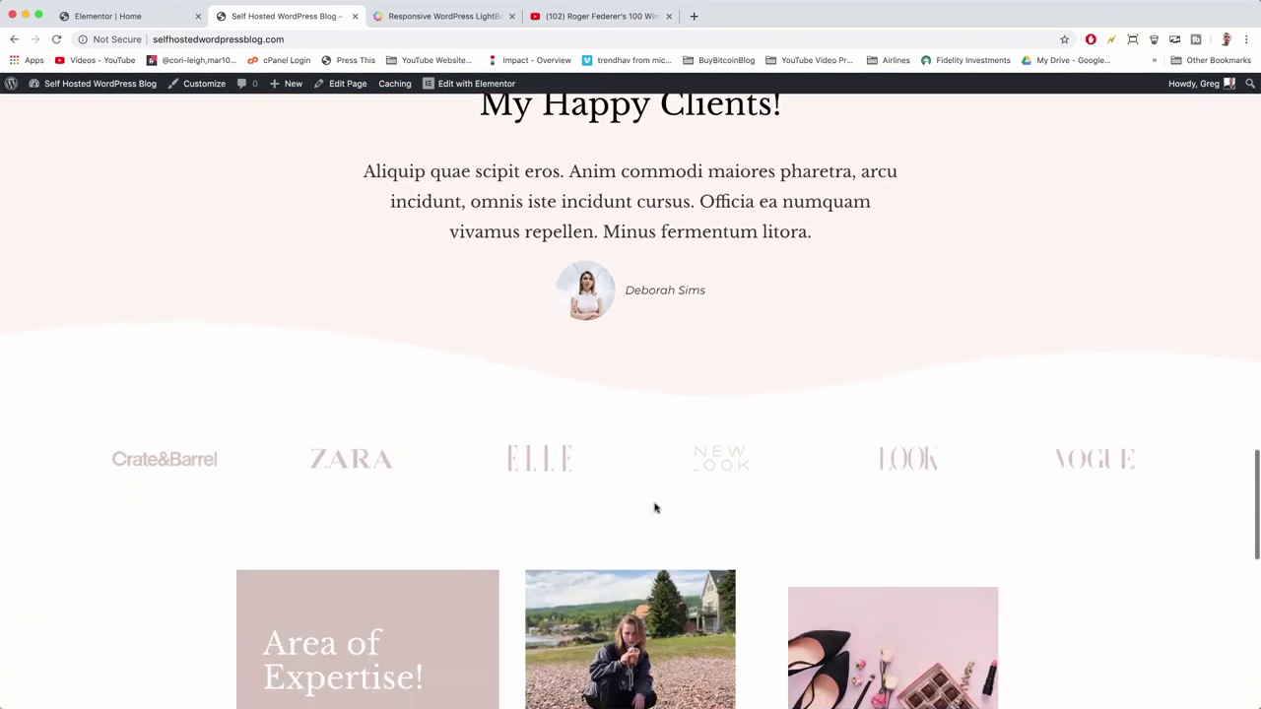
{"action": "scroll", "coordinate": [656, 507], "scroll_direction": "down", "scroll_amount": 8}
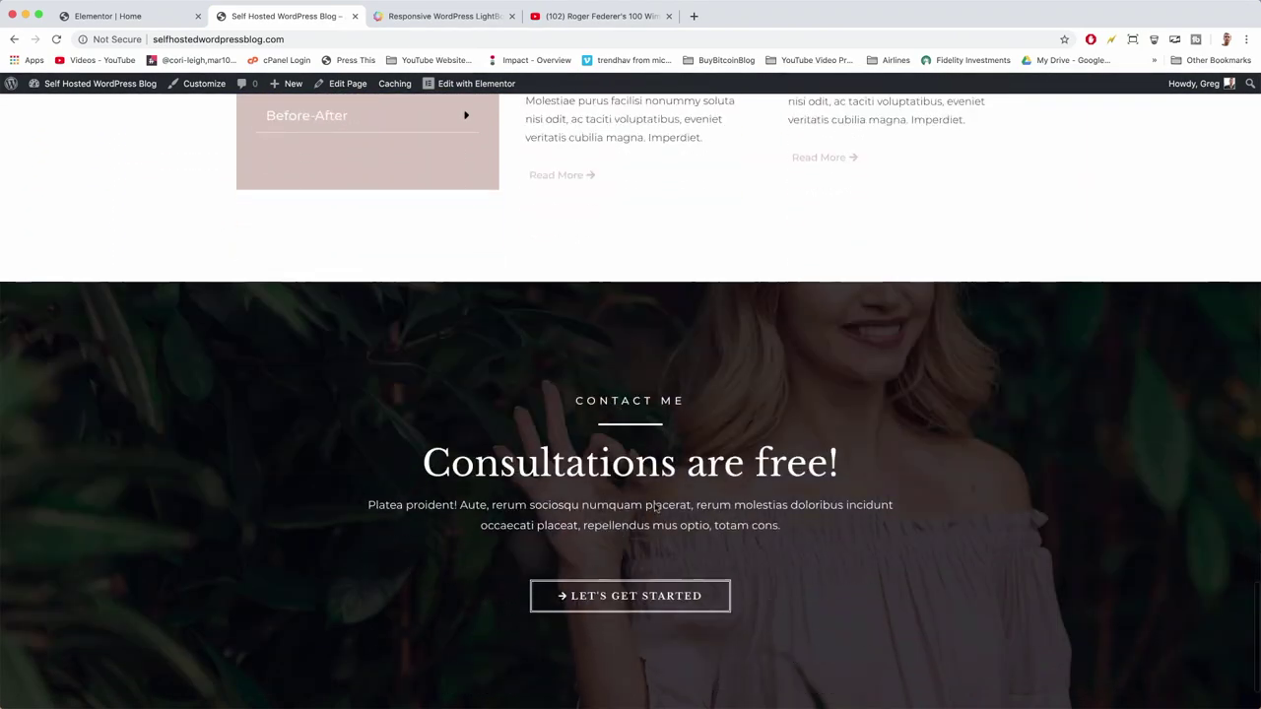
{"action": "scroll", "coordinate": [655, 508], "scroll_direction": "up", "scroll_amount": 12}
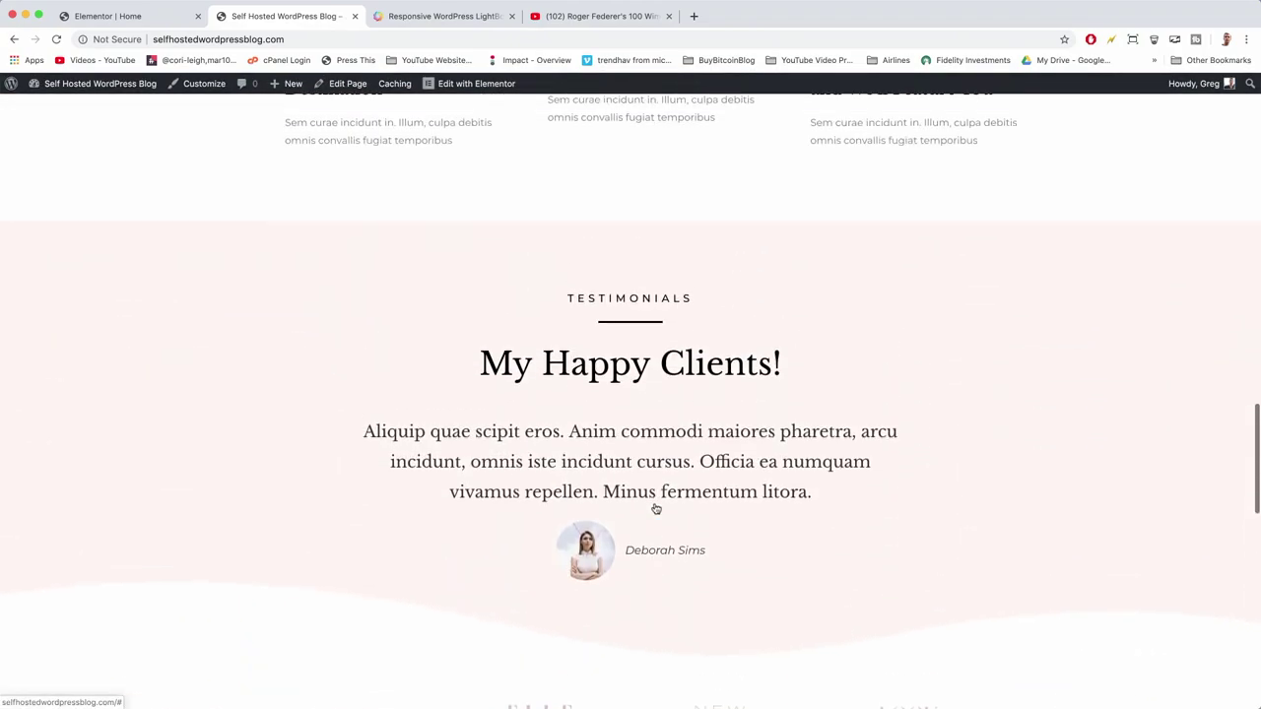
{"action": "scroll", "coordinate": [654, 501], "scroll_direction": "up", "scroll_amount": 7}
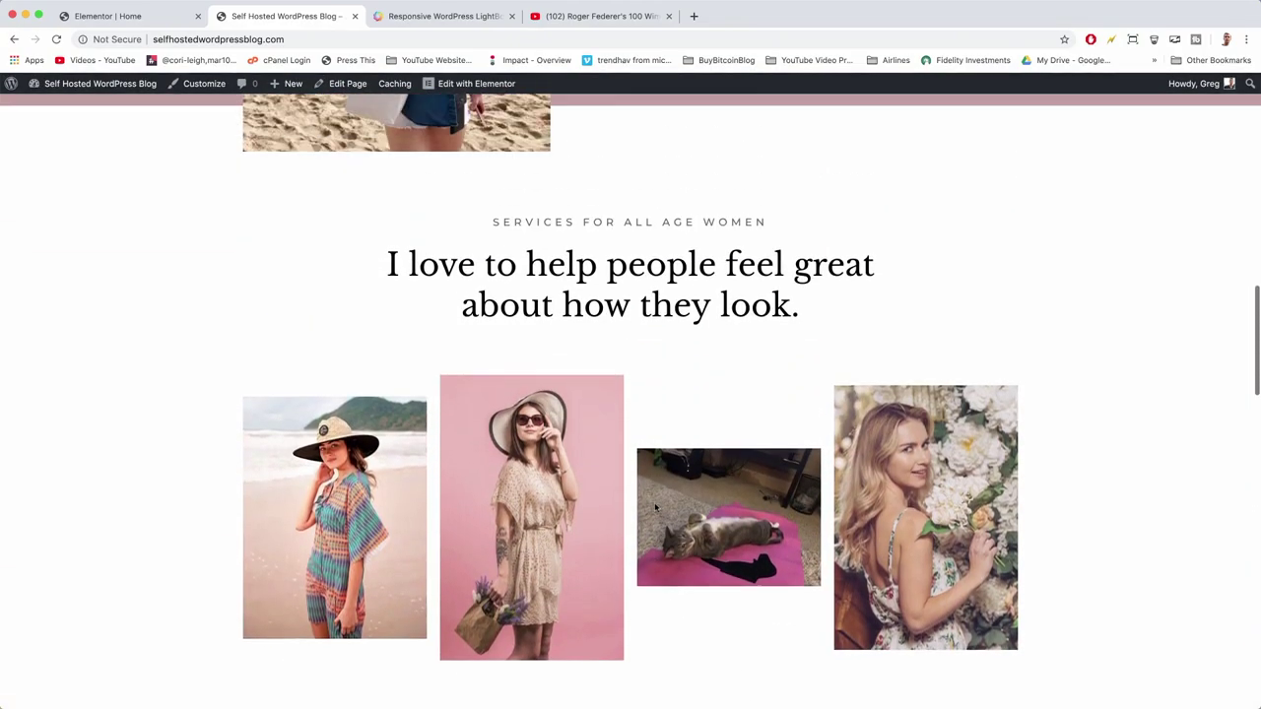
{"action": "scroll", "coordinate": [654, 507], "scroll_direction": "up", "scroll_amount": 4}
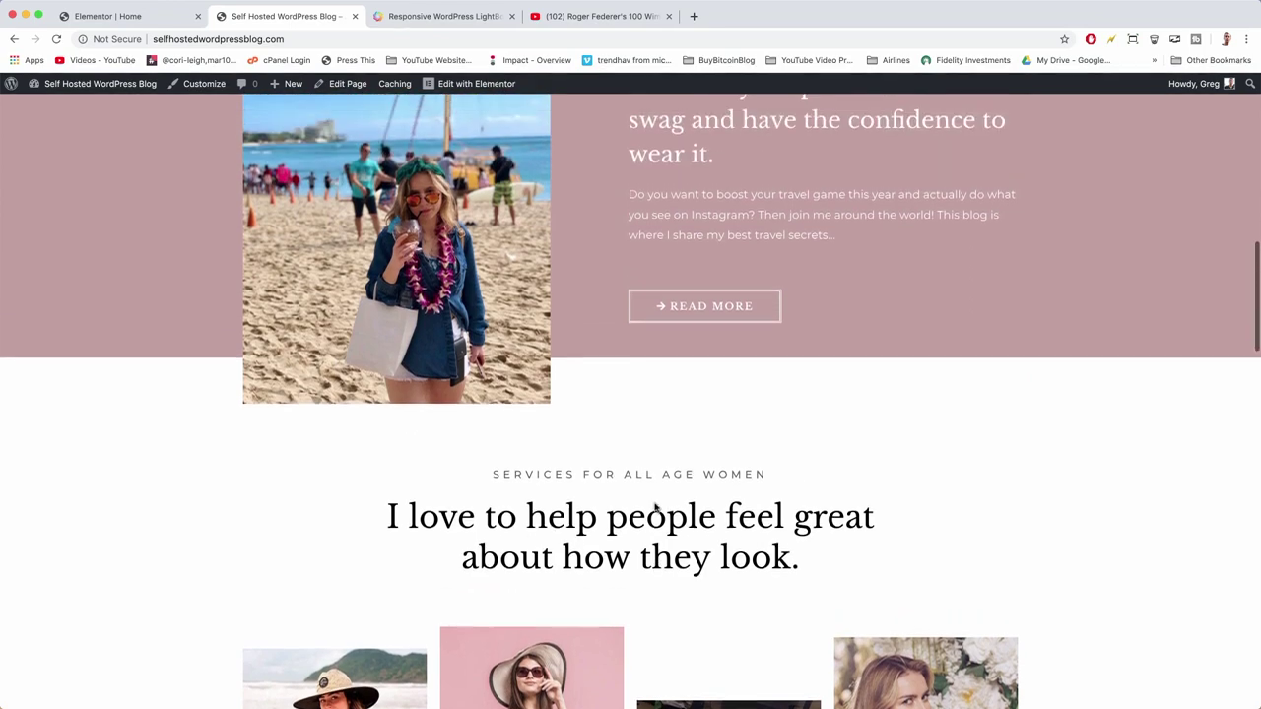
{"action": "scroll", "coordinate": [655, 508], "scroll_direction": "up", "scroll_amount": 2}
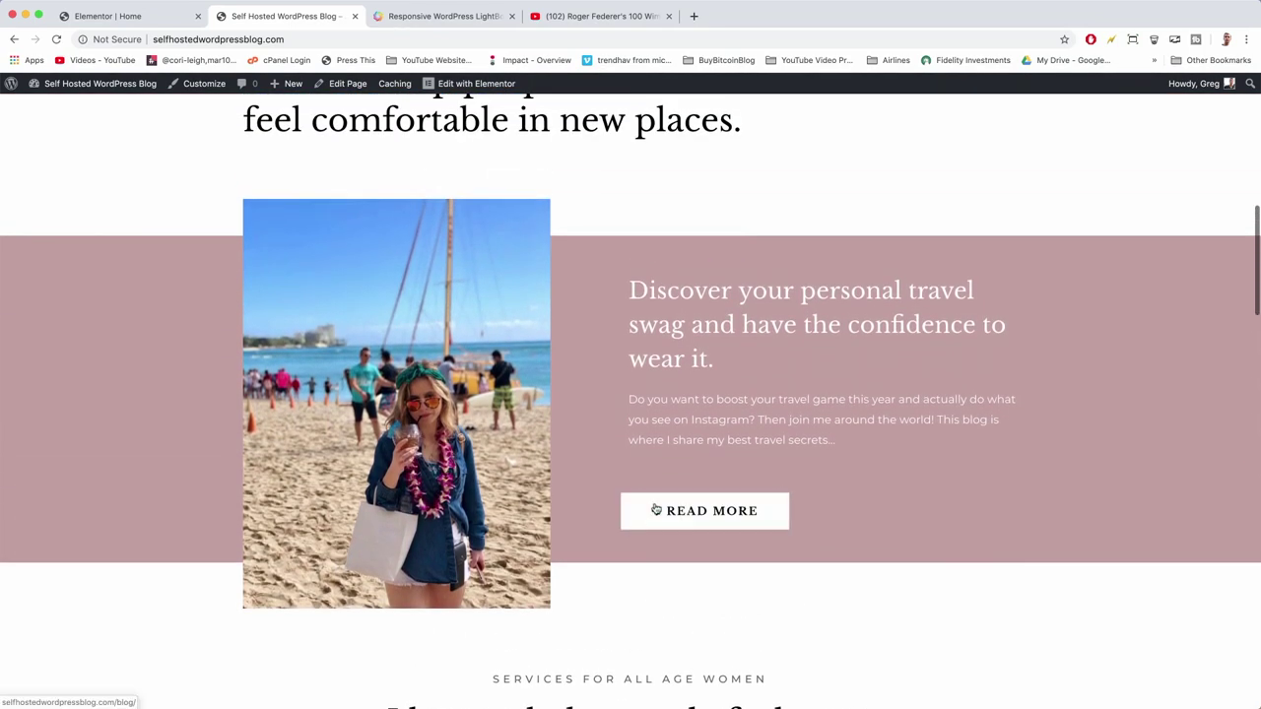
{"action": "scroll", "coordinate": [655, 508], "scroll_direction": "up", "scroll_amount": 10}
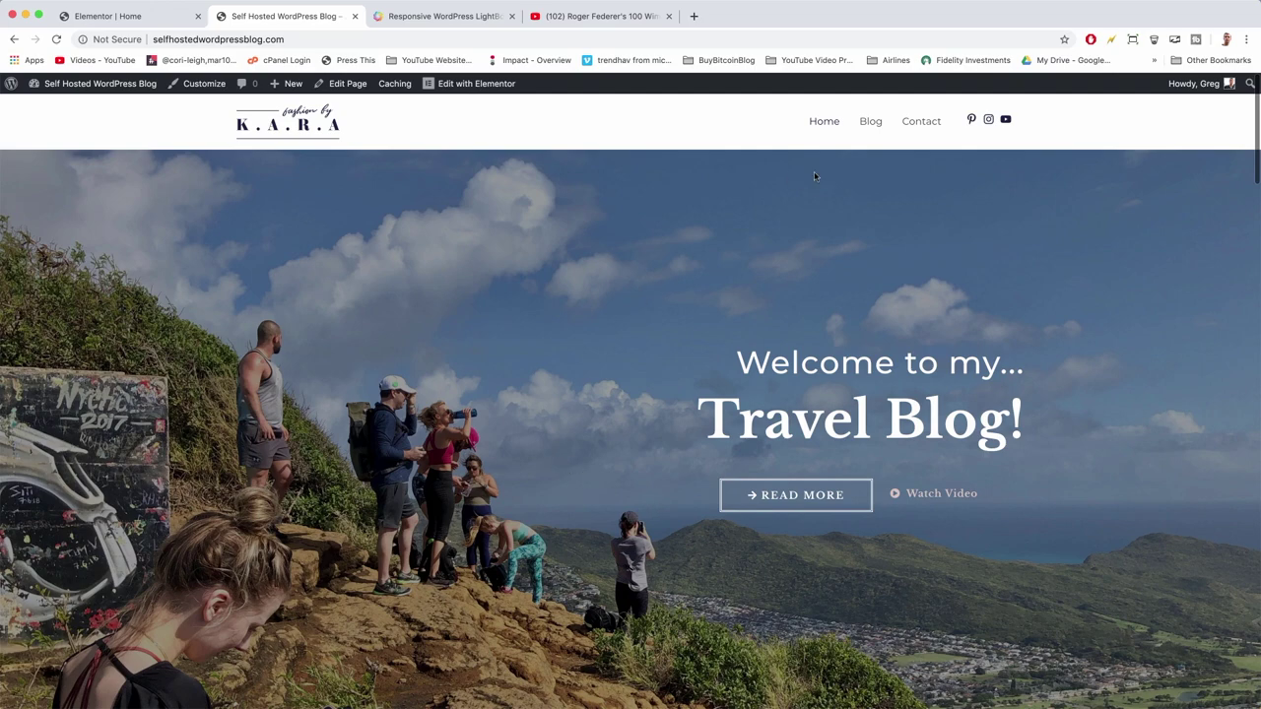
- Open the live site's Blog page and scroll through its posts and back to the top
{"action": "left_click", "coordinate": [872, 124]}
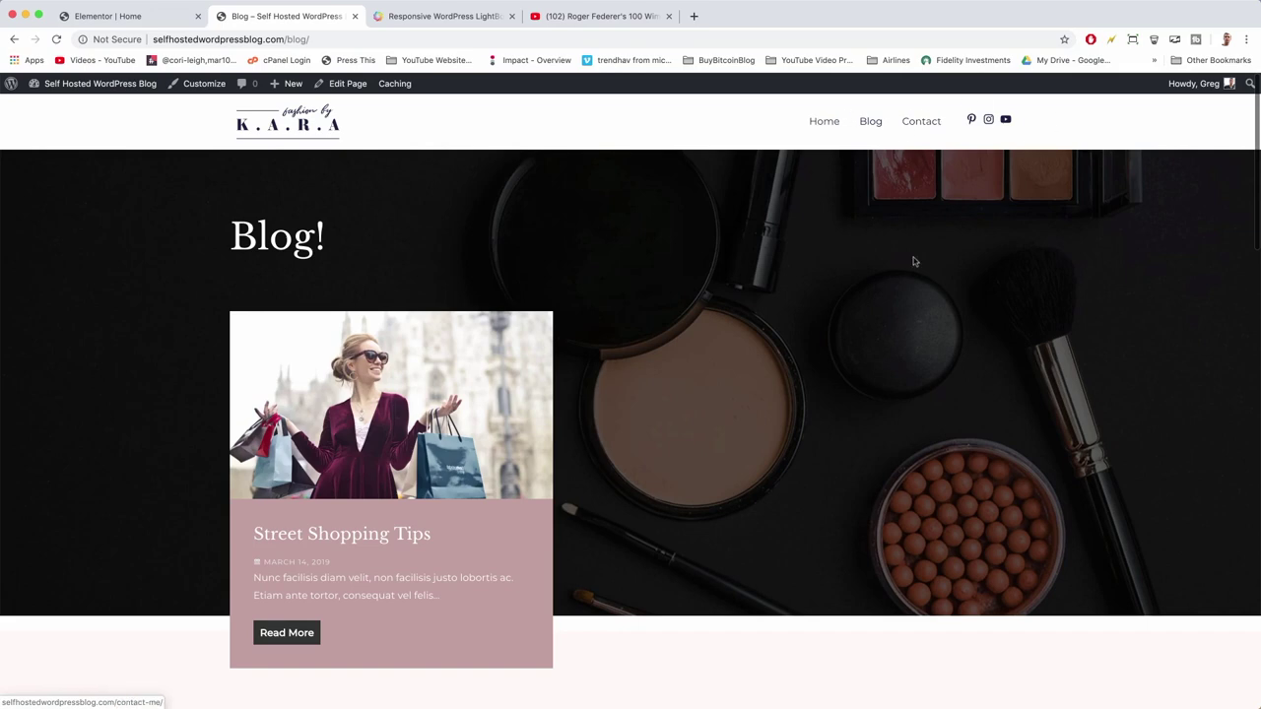
{"action": "scroll", "coordinate": [913, 261], "scroll_direction": "down", "scroll_amount": 10}
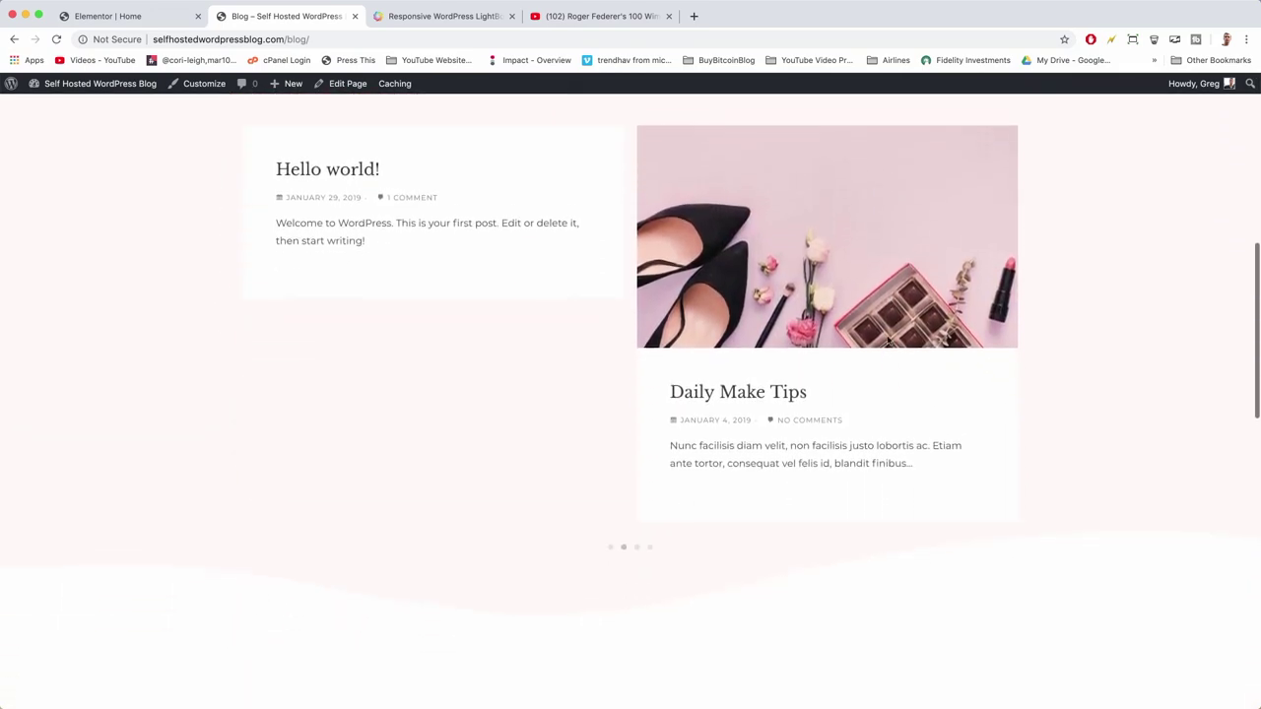
{"action": "scroll", "coordinate": [888, 340], "scroll_direction": "down", "scroll_amount": 10}
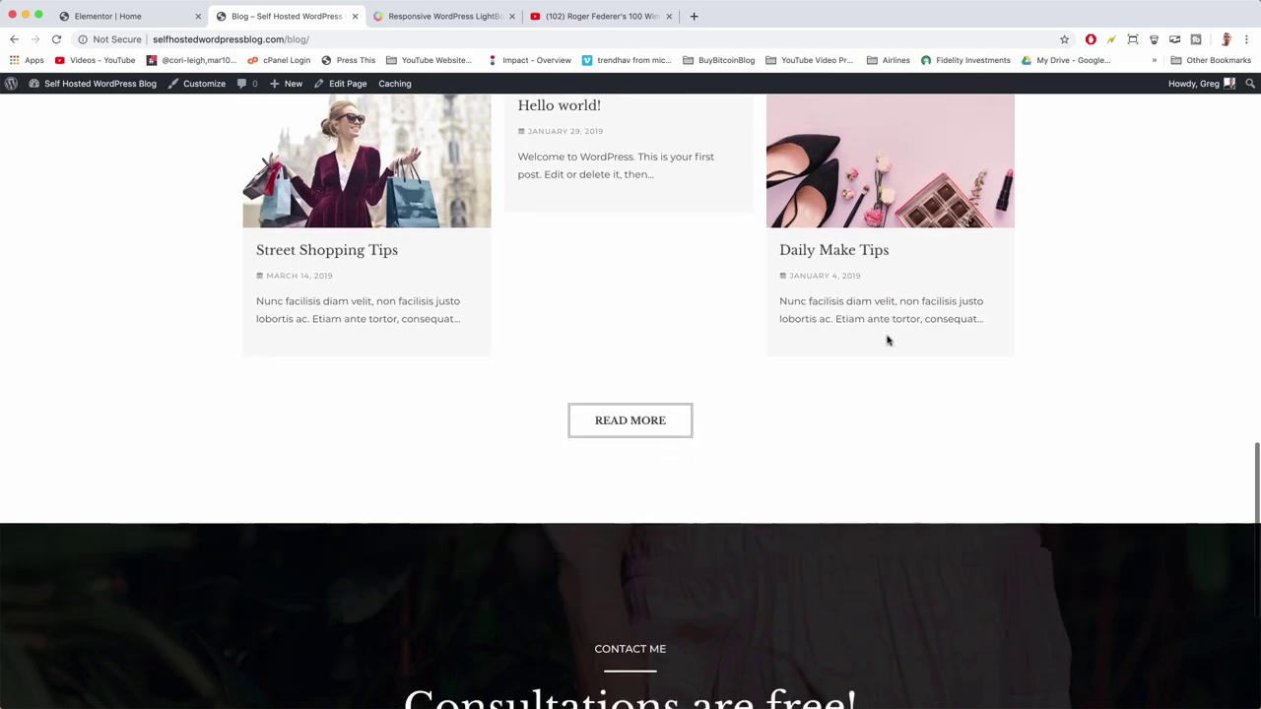
{"action": "scroll", "coordinate": [886, 341], "scroll_direction": "down", "scroll_amount": 3}
{"action": "scroll", "coordinate": [887, 341], "scroll_direction": "up", "scroll_amount": 5}
{"action": "scroll", "coordinate": [886, 338], "scroll_direction": "up", "scroll_amount": 8}
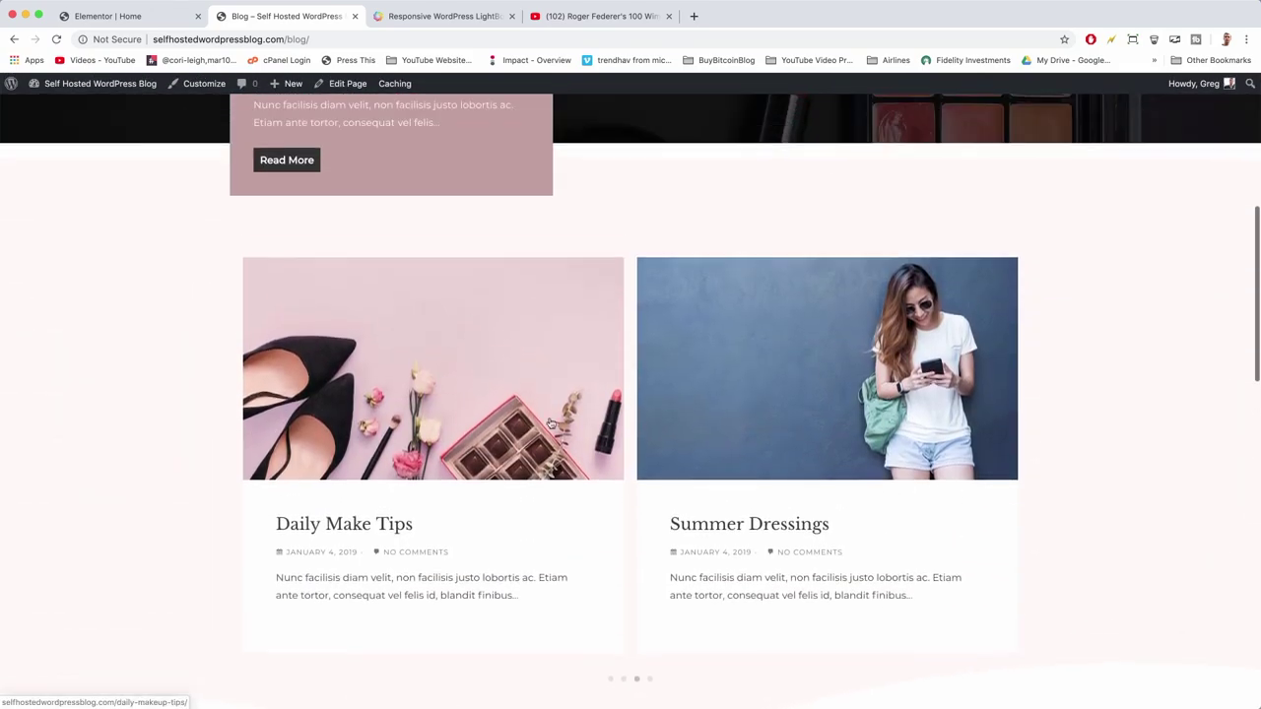
{"action": "scroll", "coordinate": [552, 423], "scroll_direction": "up", "scroll_amount": 5}
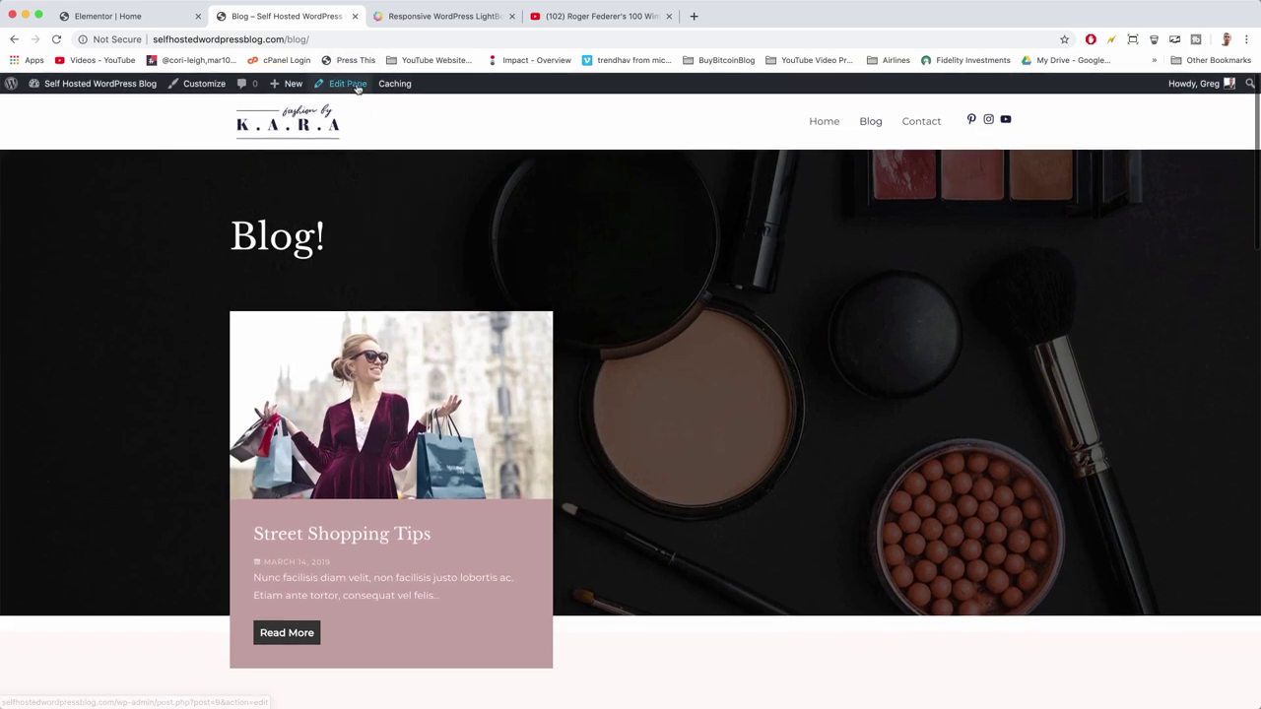
- Open the Blog page in the block editor via Edit Page and scroll through its content
{"action": "left_click", "coordinate": [357, 86]}
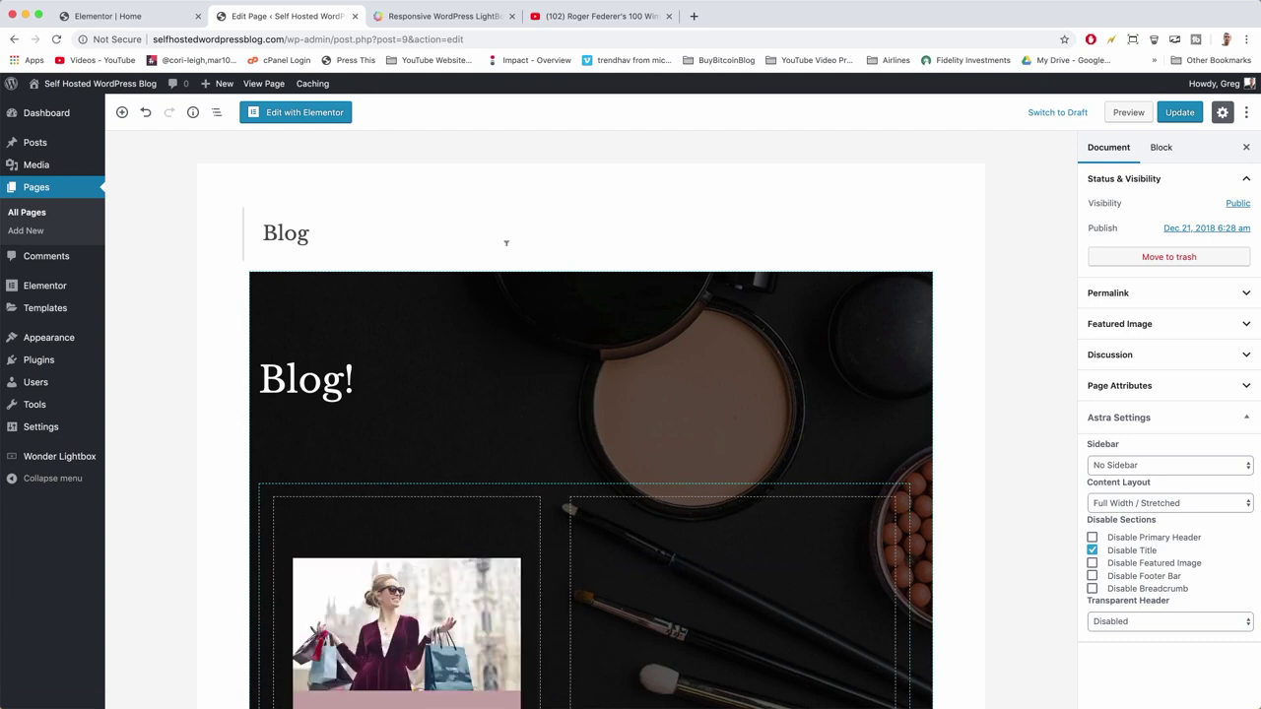
{"action": "scroll", "coordinate": [617, 315], "scroll_direction": "down", "scroll_amount": 3}
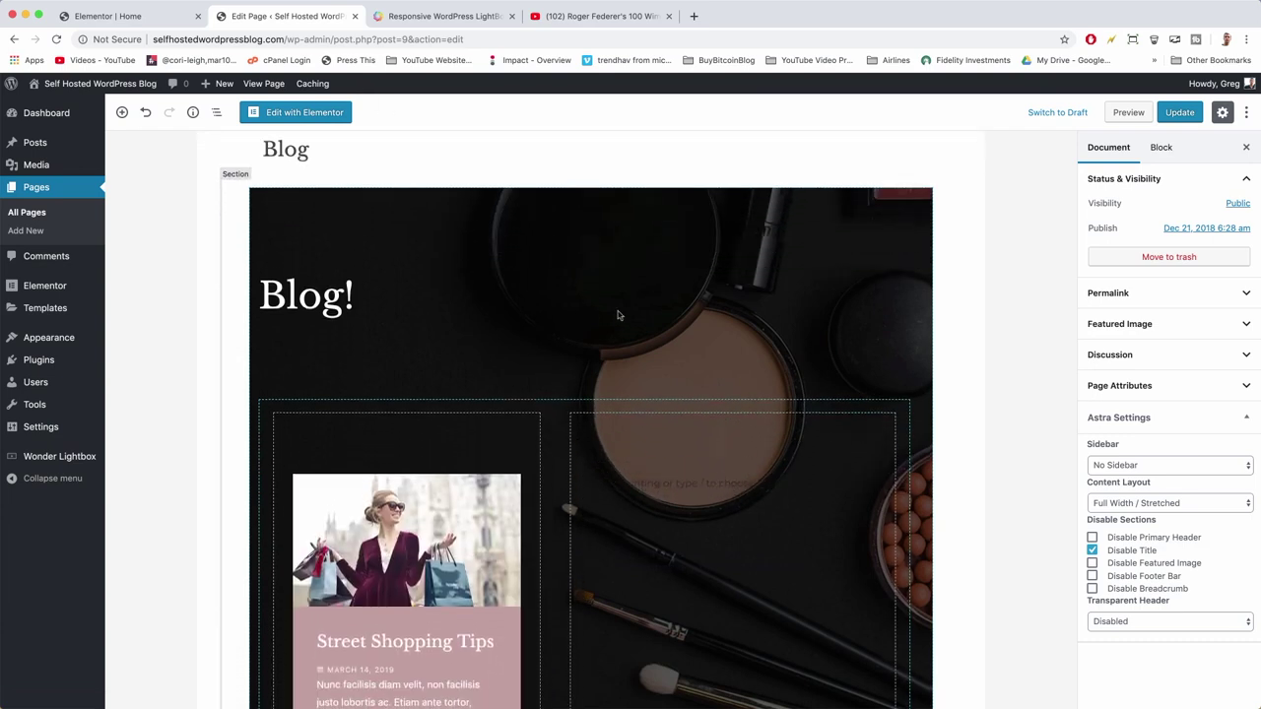
{"action": "scroll", "coordinate": [618, 316], "scroll_direction": "down", "scroll_amount": 5}
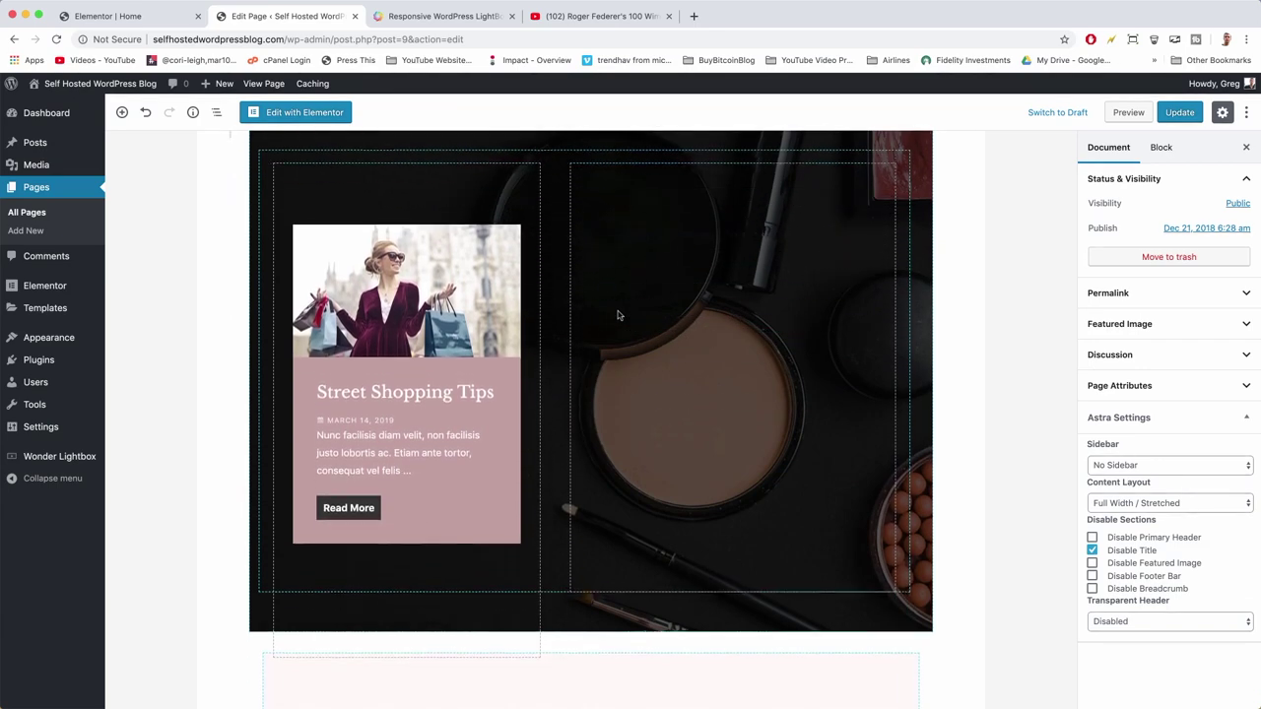
{"action": "scroll", "coordinate": [618, 315], "scroll_direction": "down", "scroll_amount": 14}
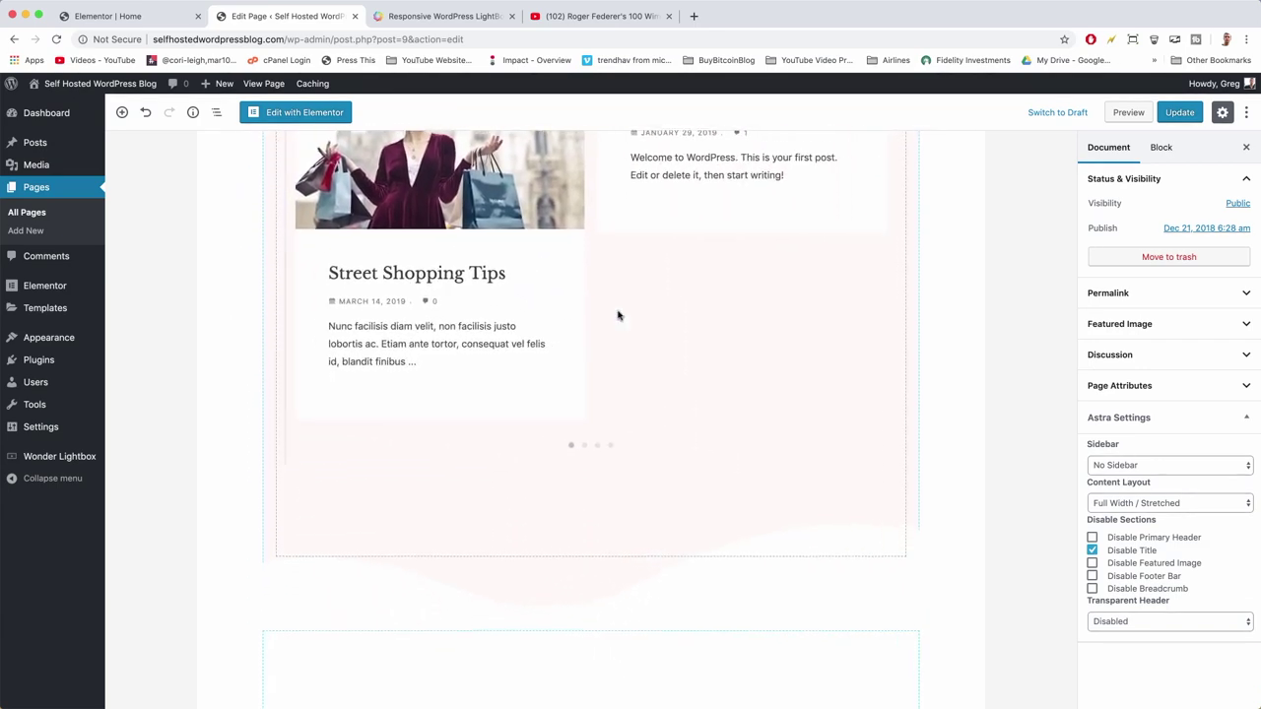
{"action": "scroll", "coordinate": [618, 315], "scroll_direction": "up", "scroll_amount": 4}
{"action": "scroll", "coordinate": [618, 316], "scroll_direction": "down", "scroll_amount": 13}
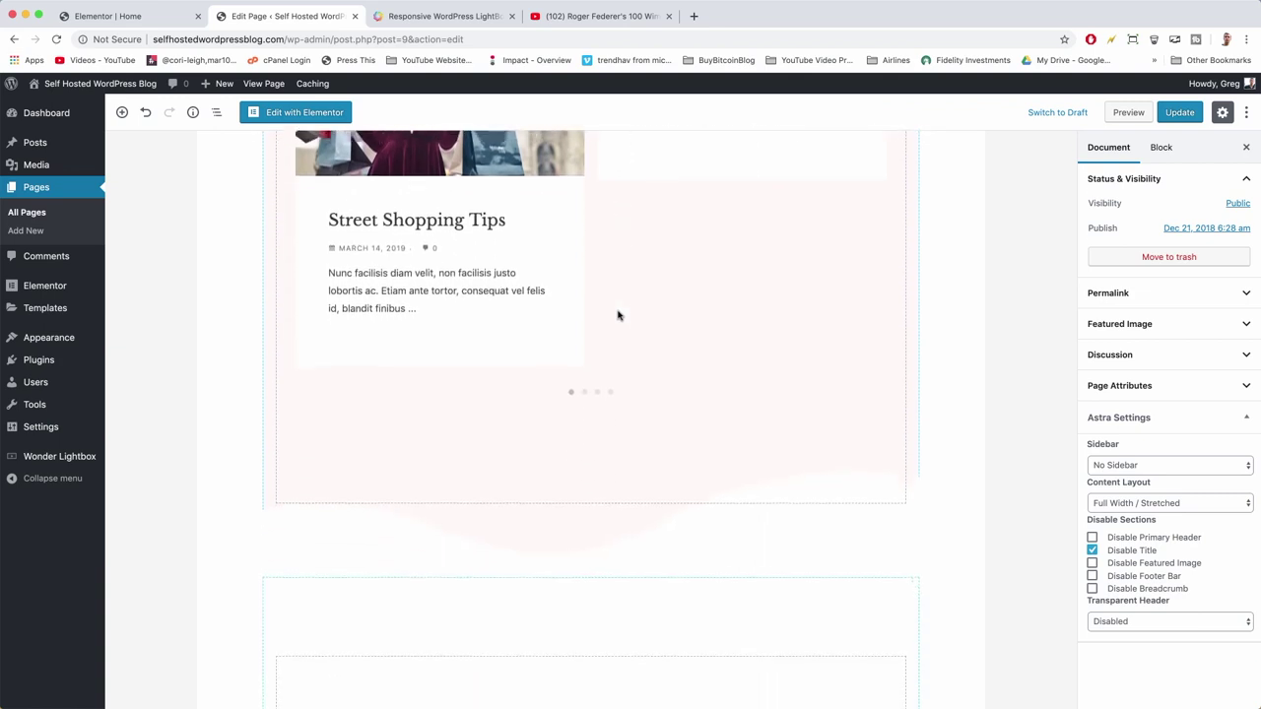
{"action": "scroll", "coordinate": [617, 309], "scroll_direction": "down", "scroll_amount": 16}
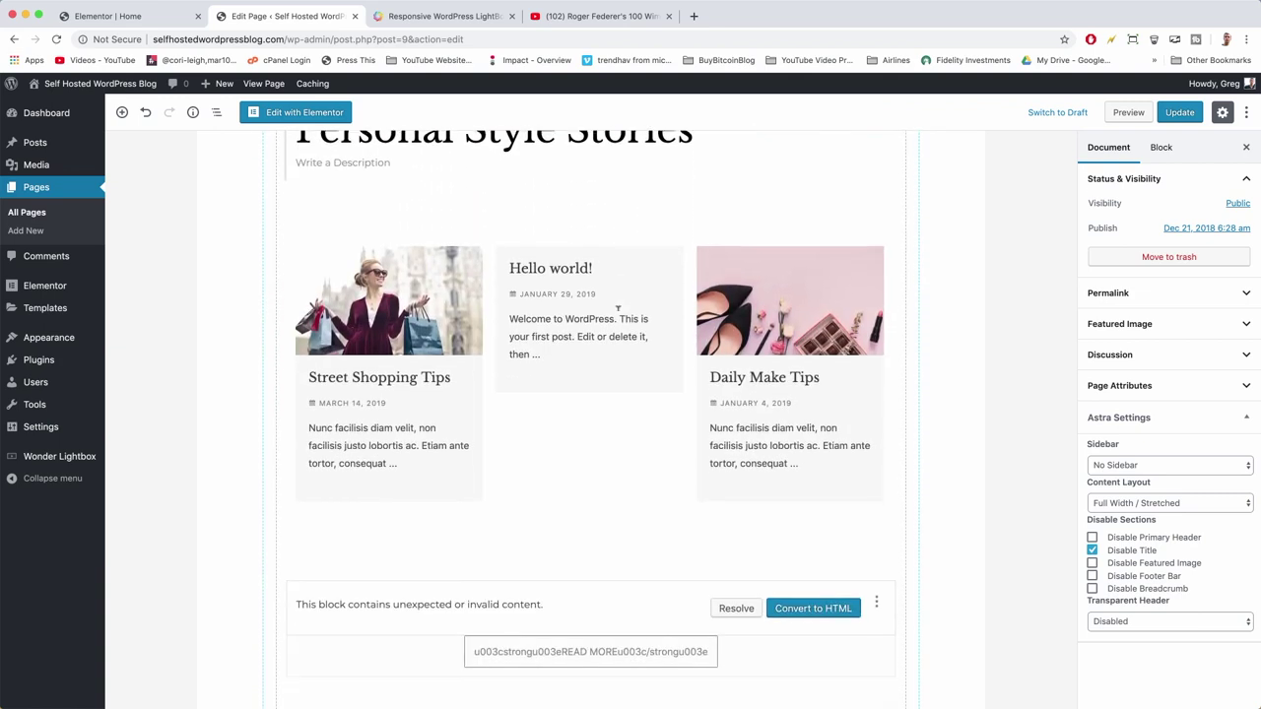
{"action": "scroll", "coordinate": [617, 319], "scroll_direction": "down", "scroll_amount": 7}
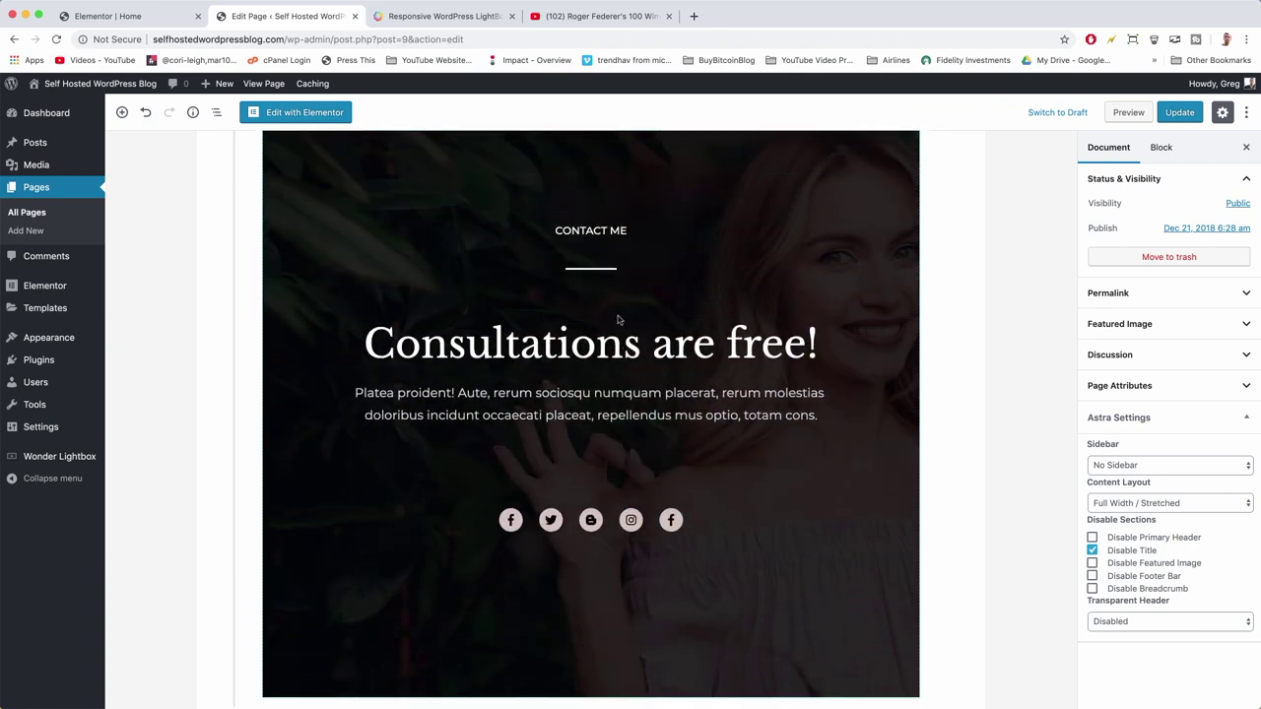
{"action": "scroll", "coordinate": [618, 313], "scroll_direction": "up", "scroll_amount": 13}
{"action": "scroll", "coordinate": [617, 314], "scroll_direction": "up", "scroll_amount": 20}
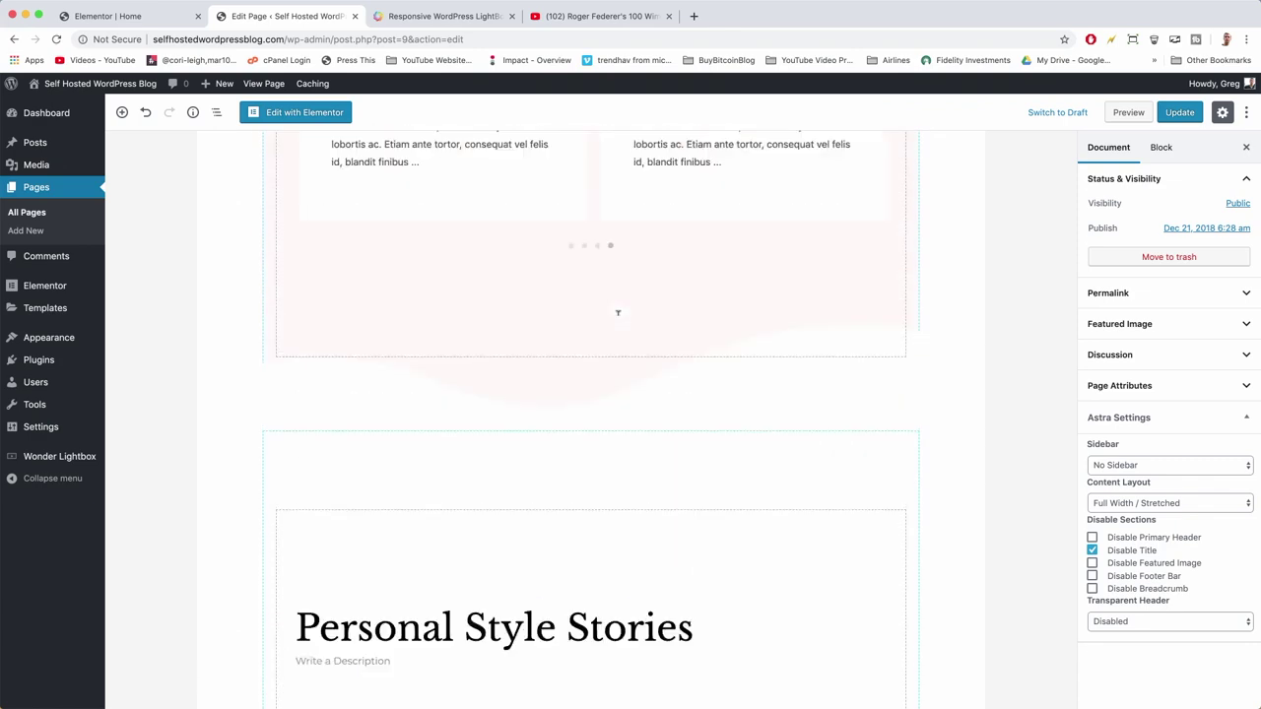
{"action": "scroll", "coordinate": [617, 319], "scroll_direction": "down", "scroll_amount": 3}
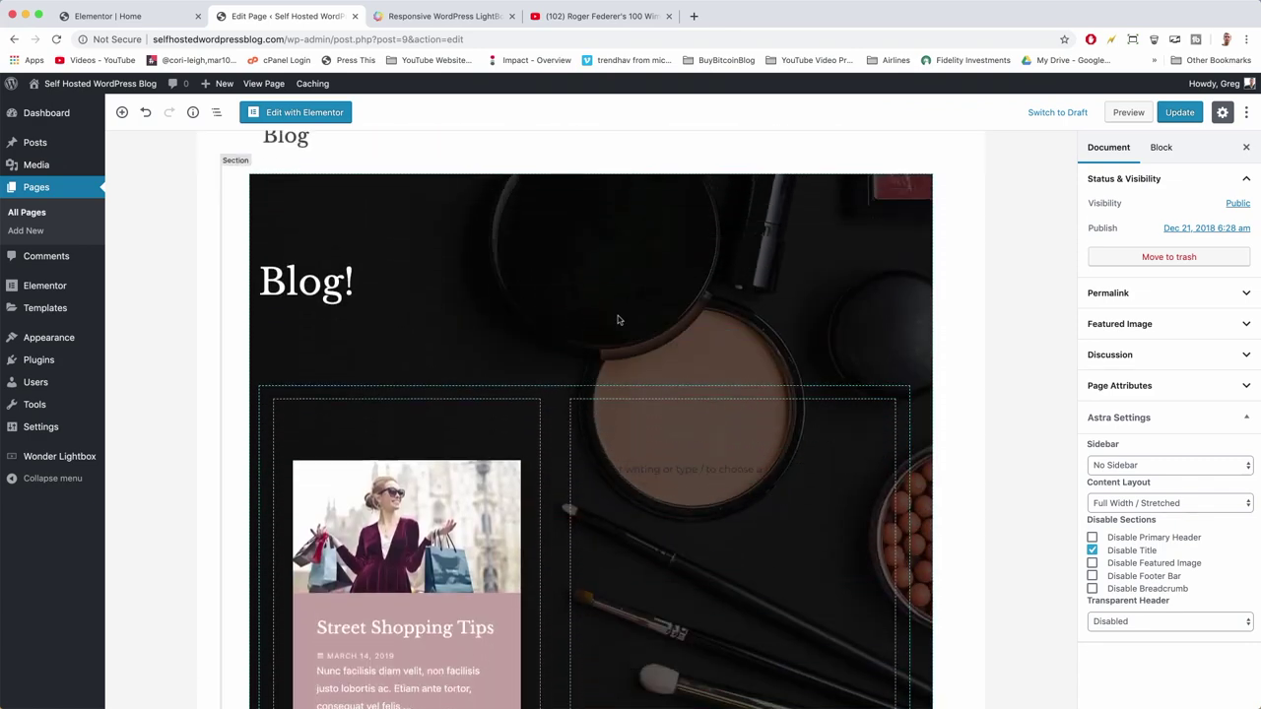
- Remove the exclamation mark from the Blog! heading
{"action": "left_click", "coordinate": [288, 243]}
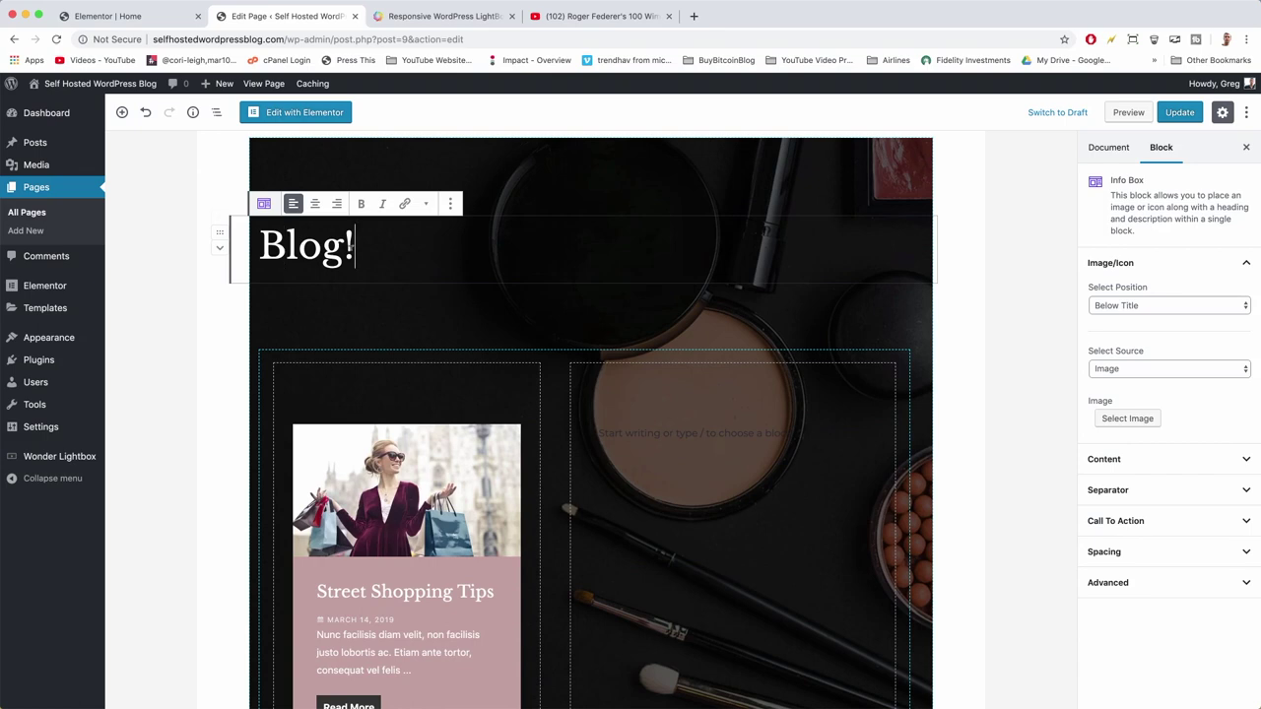
{"action": "key", "text": "BackSpace"}
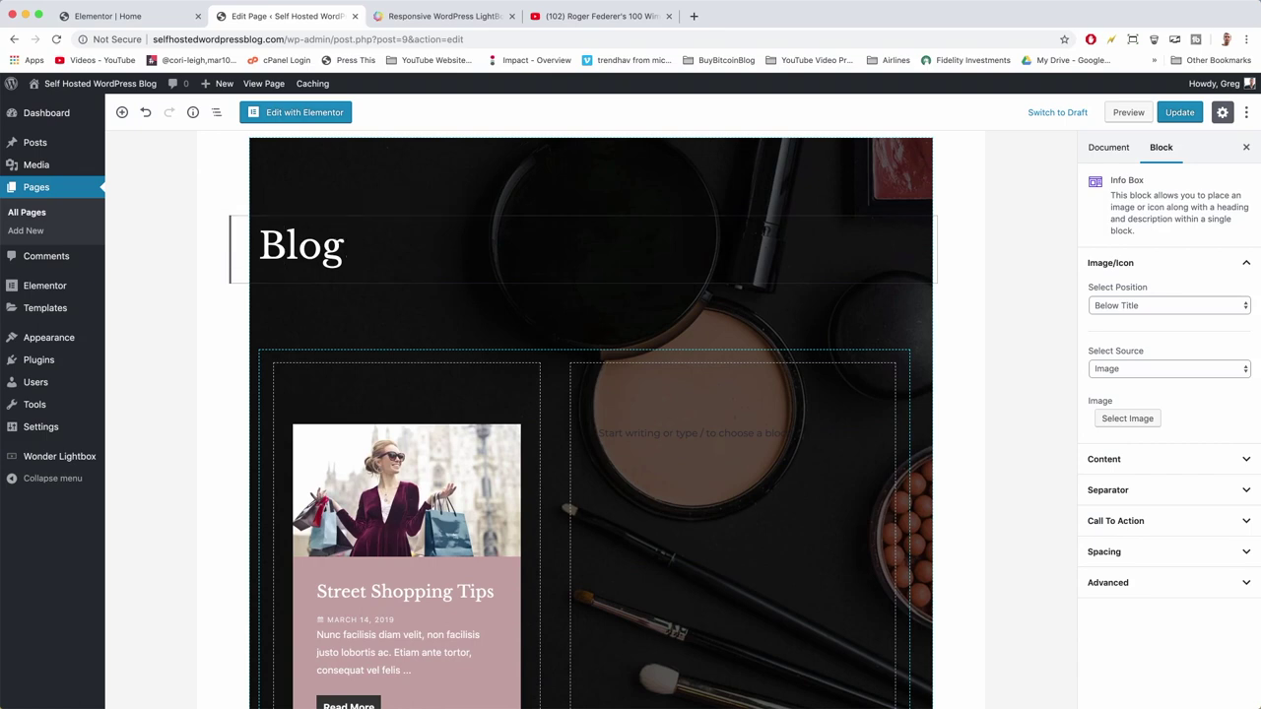
{"action": "scroll", "coordinate": [370, 244], "scroll_direction": "down", "scroll_amount": 2}
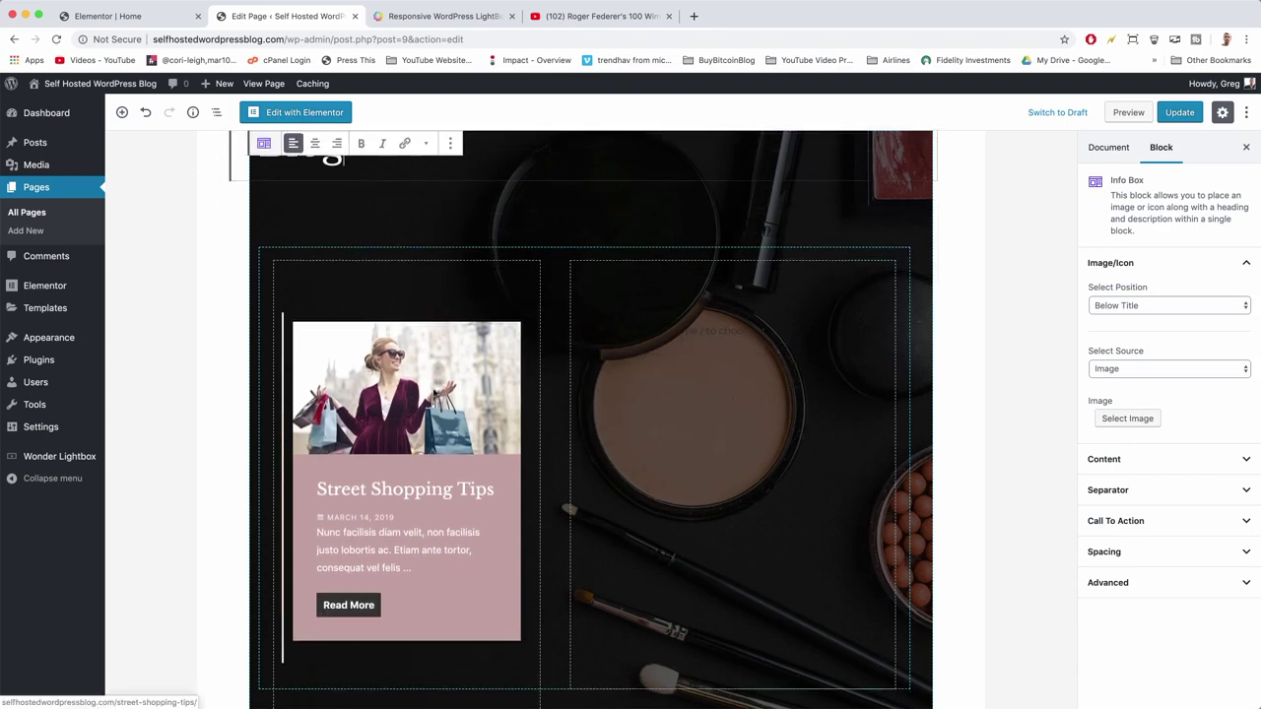
- Select the Street Shopping Tips post grid block and open its More options menu
{"action": "left_click", "coordinate": [484, 394]}
{"action": "left_click", "coordinate": [378, 388]}
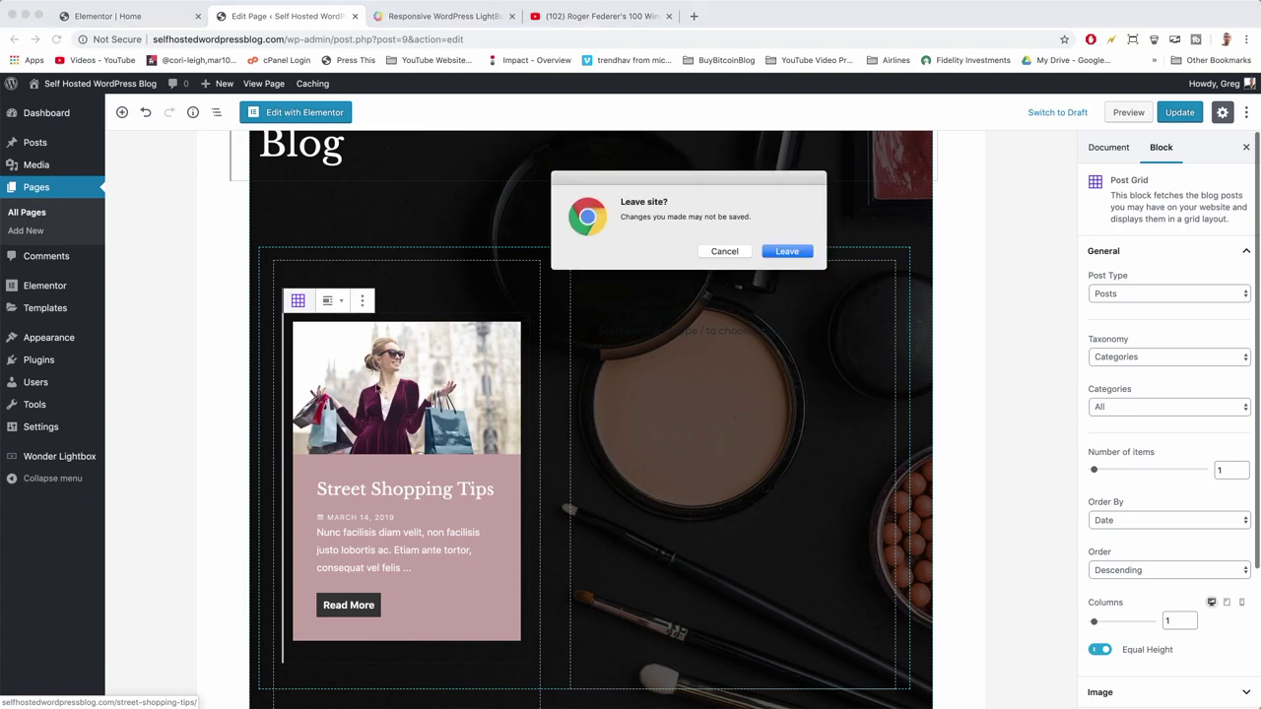
{"action": "left_click", "coordinate": [717, 254]}
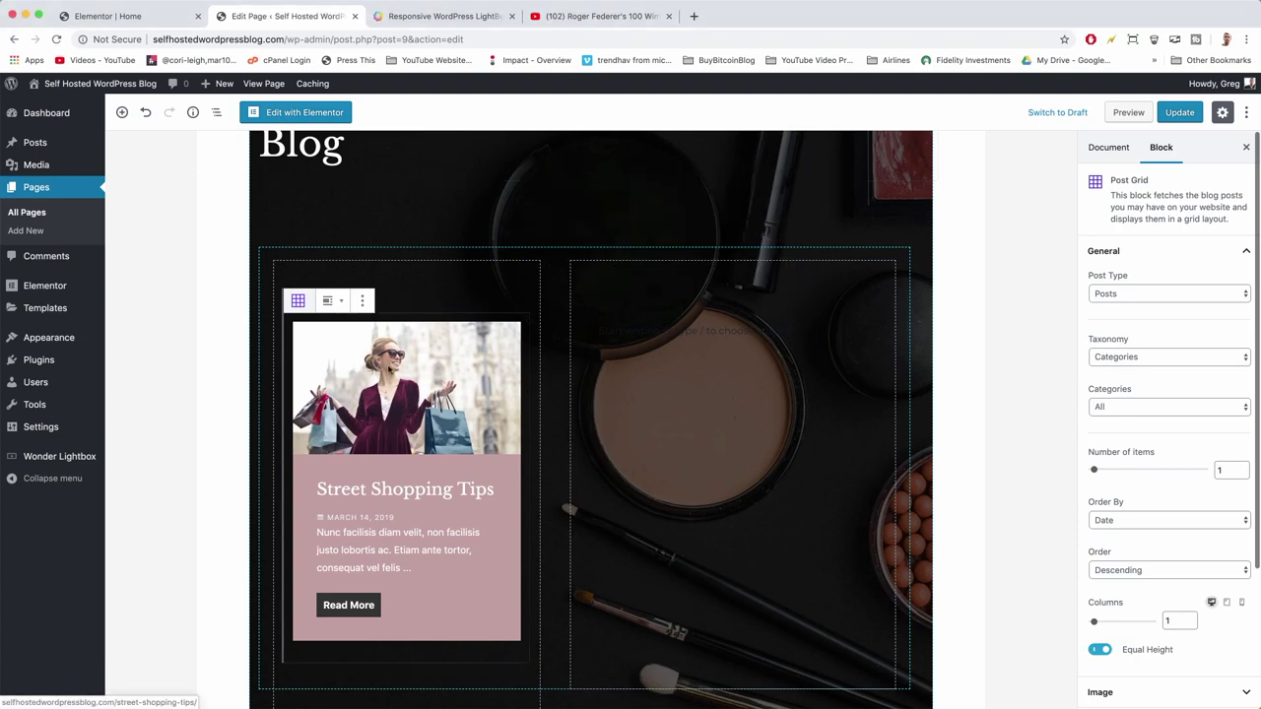
{"action": "left_click", "coordinate": [363, 300]}
{"action": "left_click", "coordinate": [320, 384]}
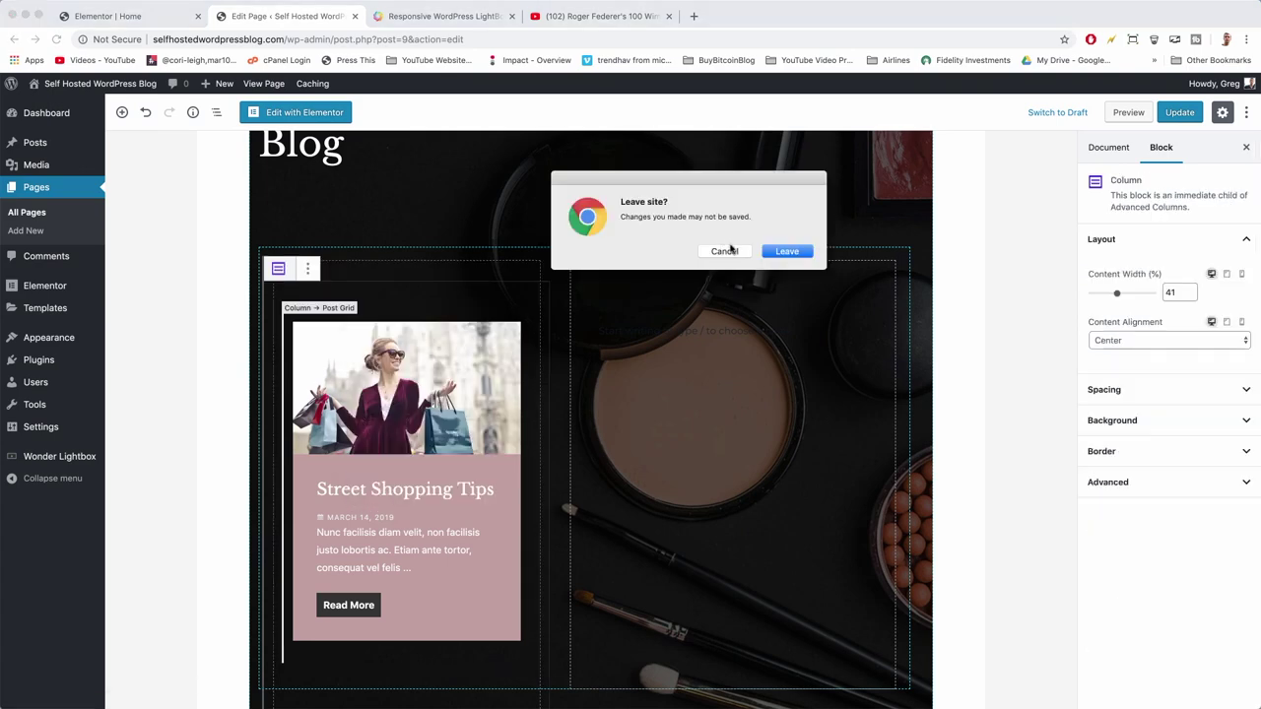
{"action": "left_click", "coordinate": [729, 251]}
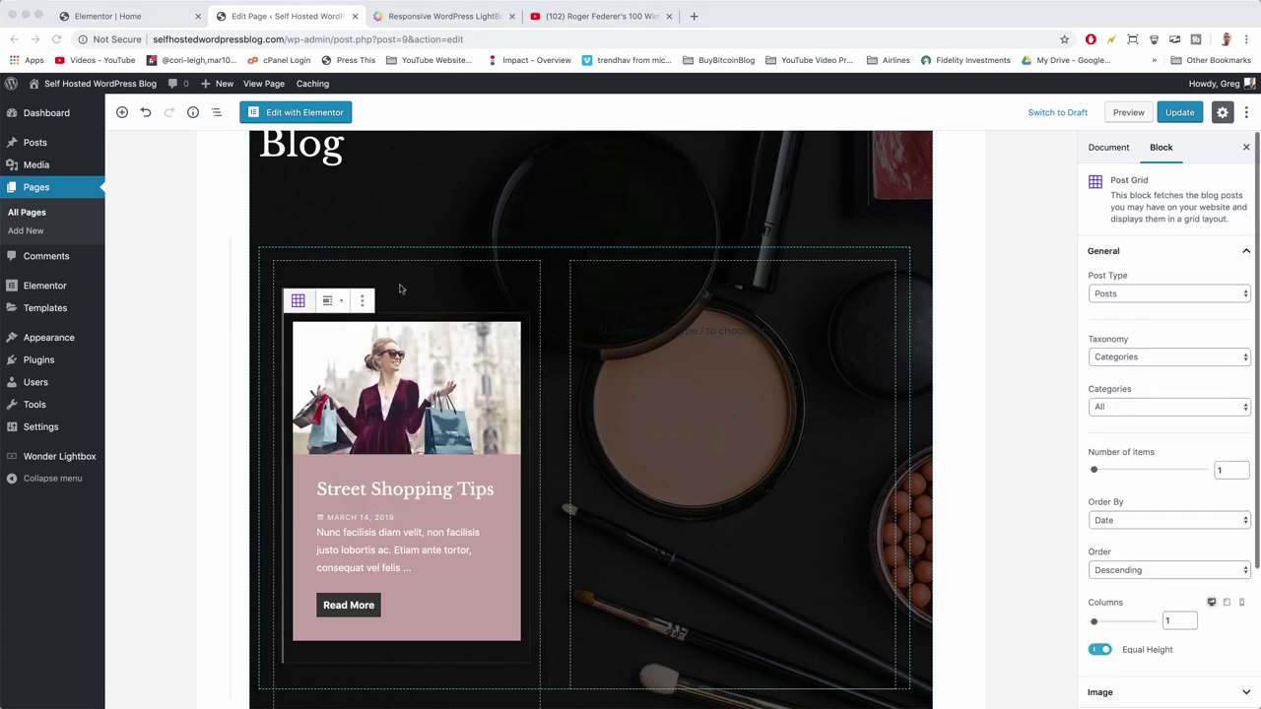
{"action": "scroll", "coordinate": [329, 349], "scroll_direction": "down", "scroll_amount": 1}
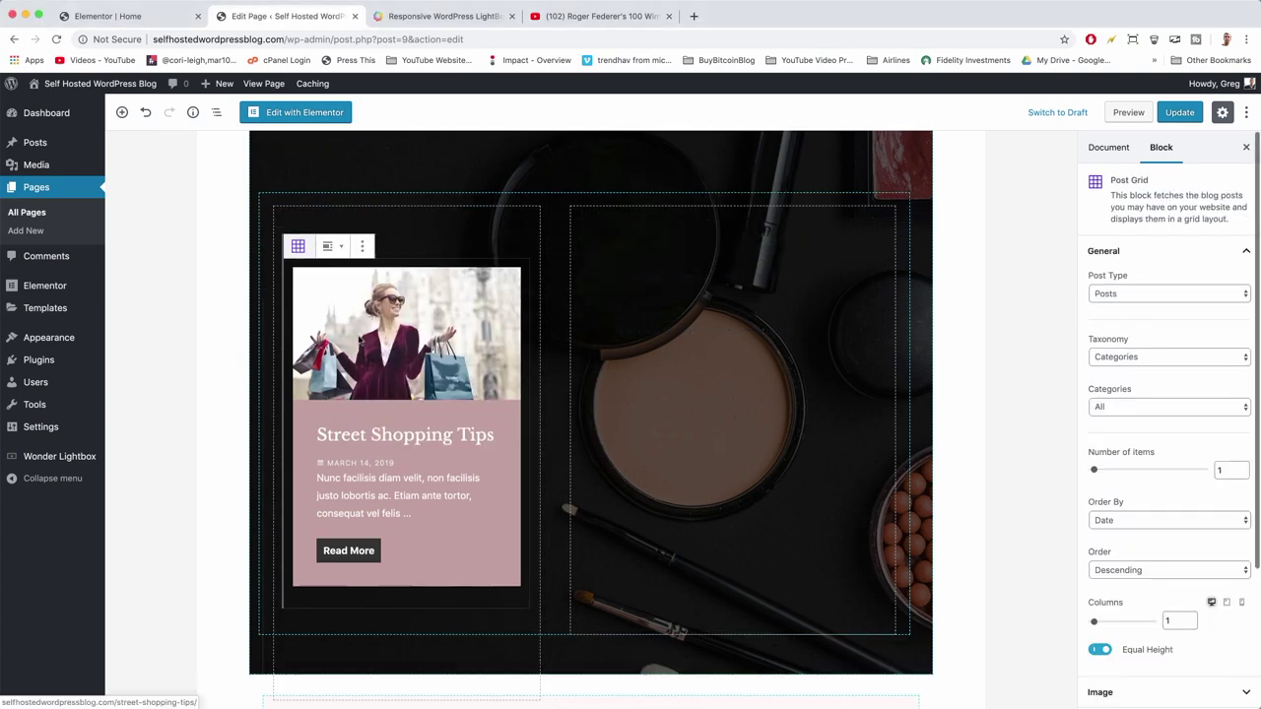
{"action": "left_click", "coordinate": [363, 247]}
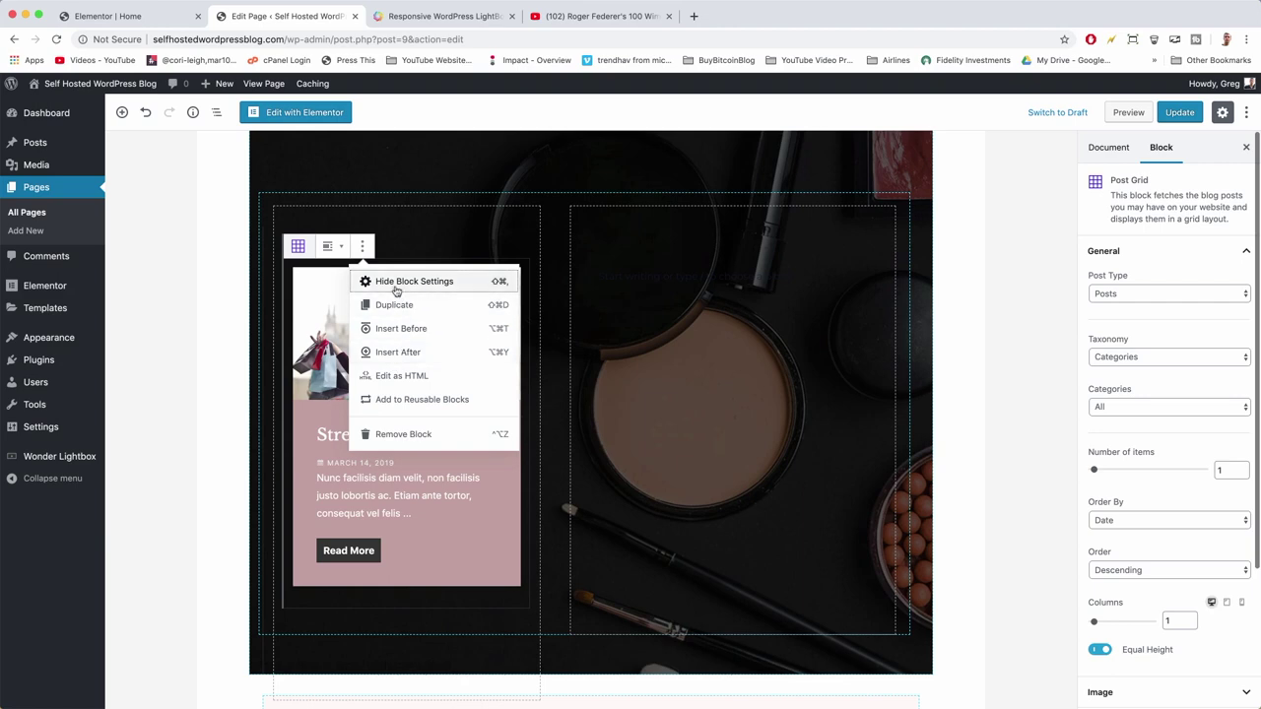
{"action": "left_click", "coordinate": [233, 393]}
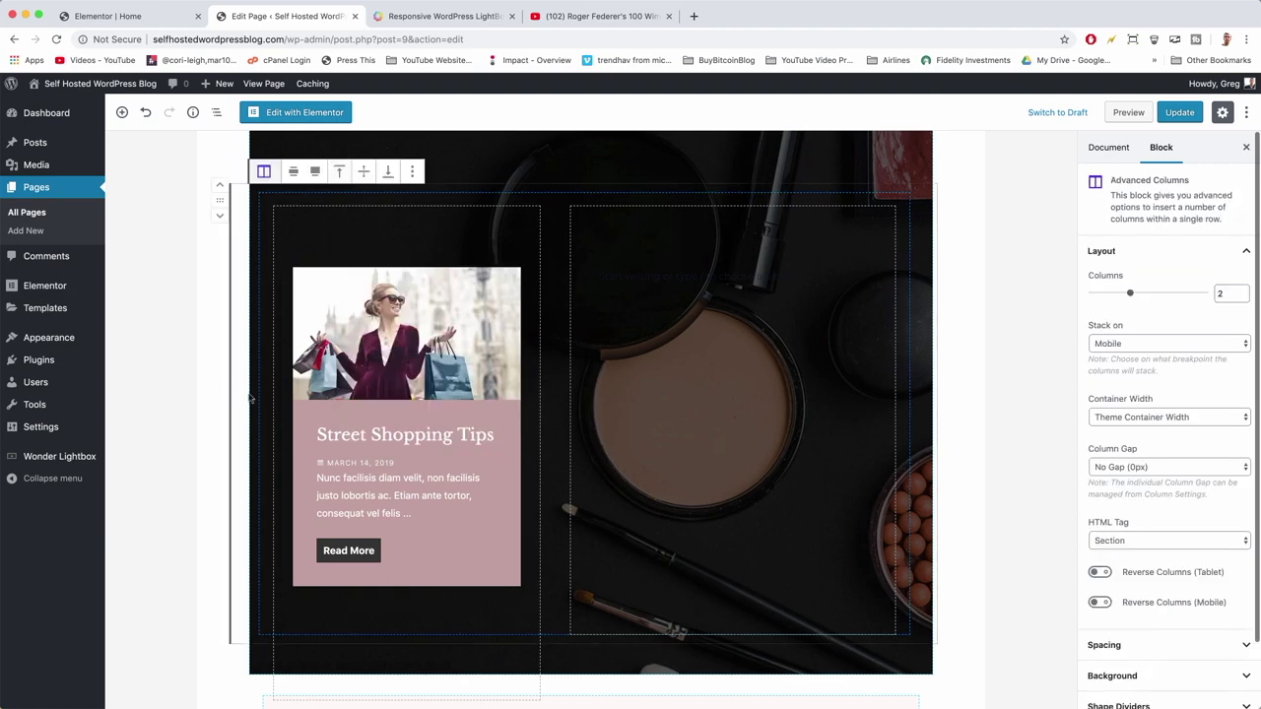
{"action": "scroll", "coordinate": [383, 426], "scroll_direction": "down", "scroll_amount": 3}
{"action": "scroll", "coordinate": [383, 425], "scroll_direction": "down", "scroll_amount": 5}
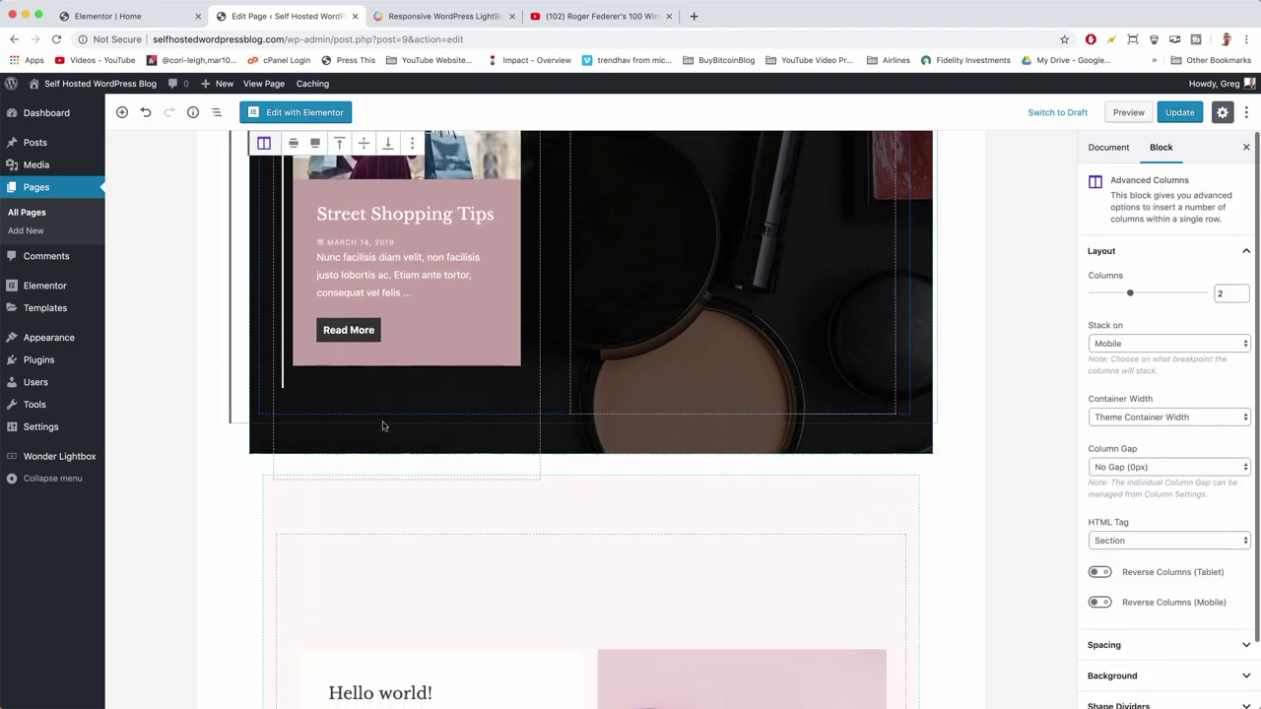
{"action": "scroll", "coordinate": [383, 426], "scroll_direction": "down", "scroll_amount": 3}
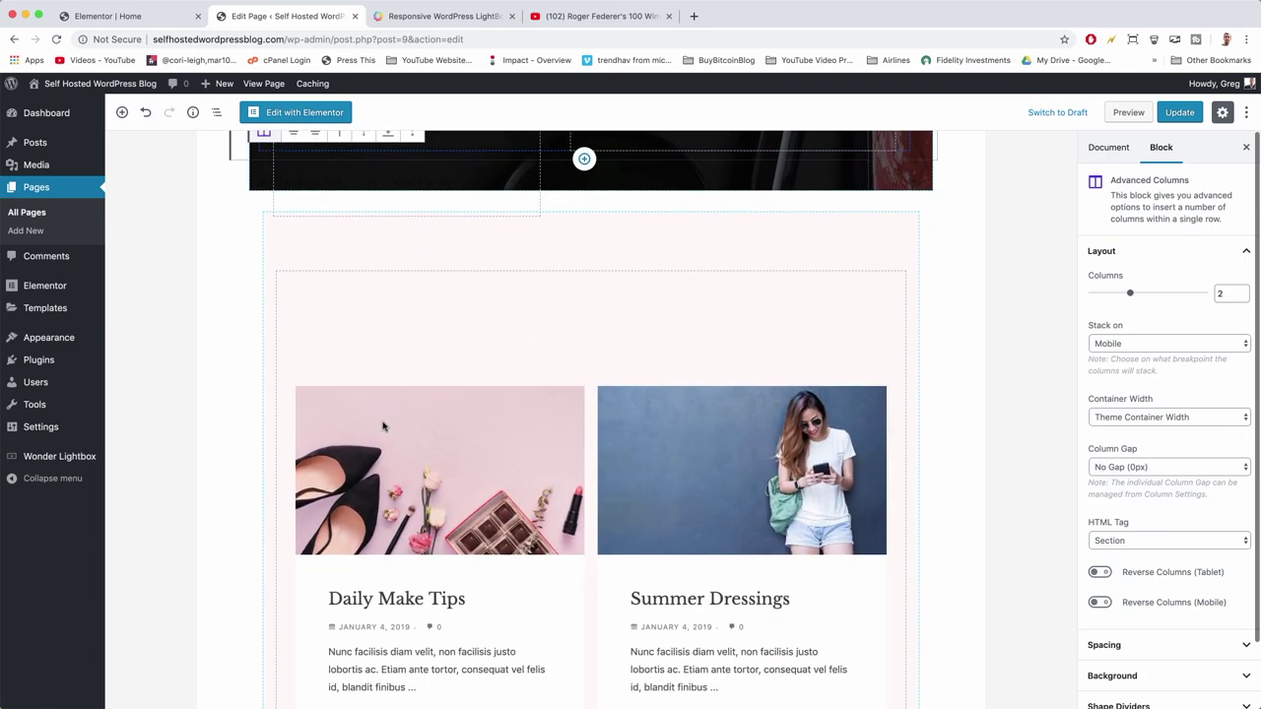
{"action": "scroll", "coordinate": [383, 426], "scroll_direction": "down", "scroll_amount": 3}
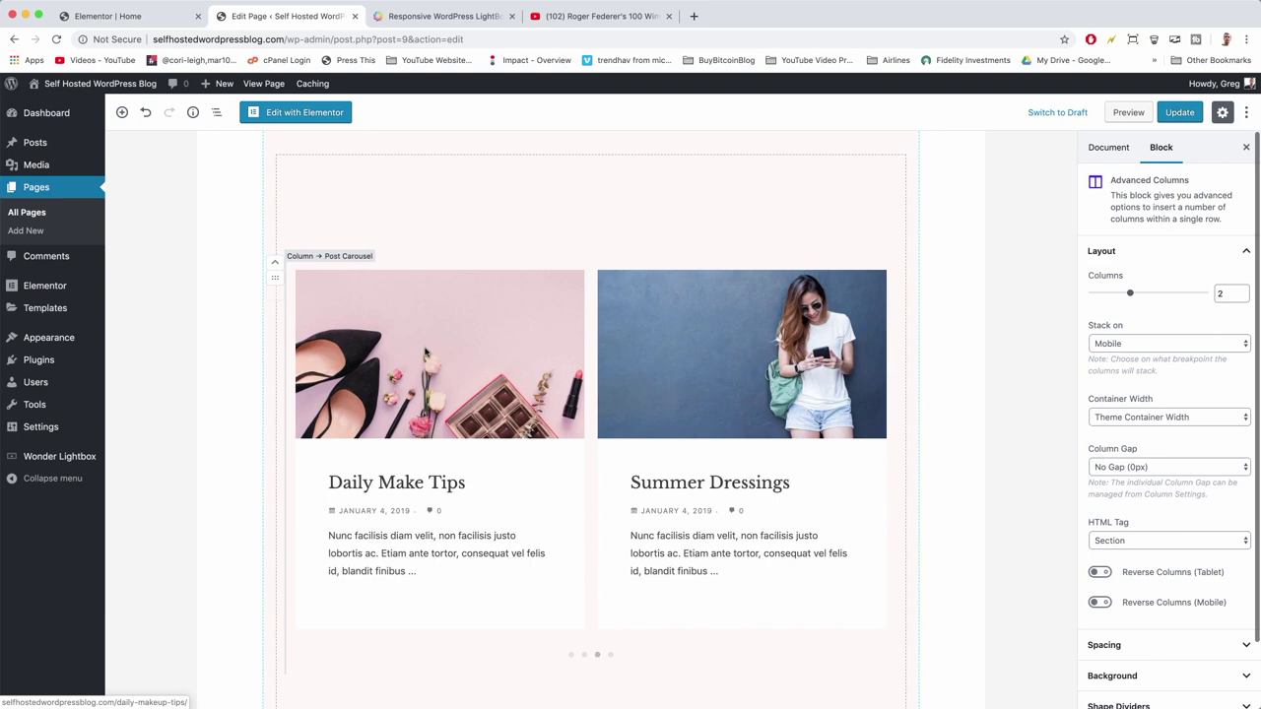
{"action": "left_click", "coordinate": [456, 461]}
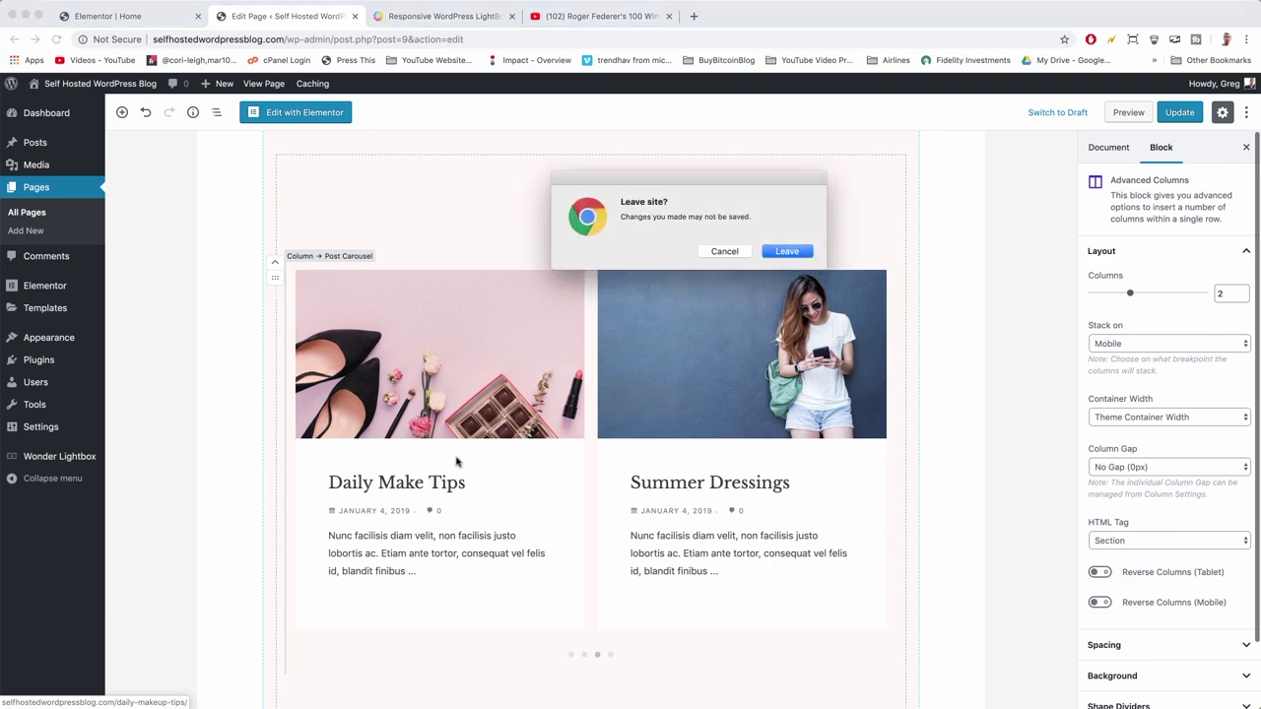
{"action": "left_click", "coordinate": [721, 253]}
{"action": "scroll", "coordinate": [549, 290], "scroll_direction": "down", "scroll_amount": 3}
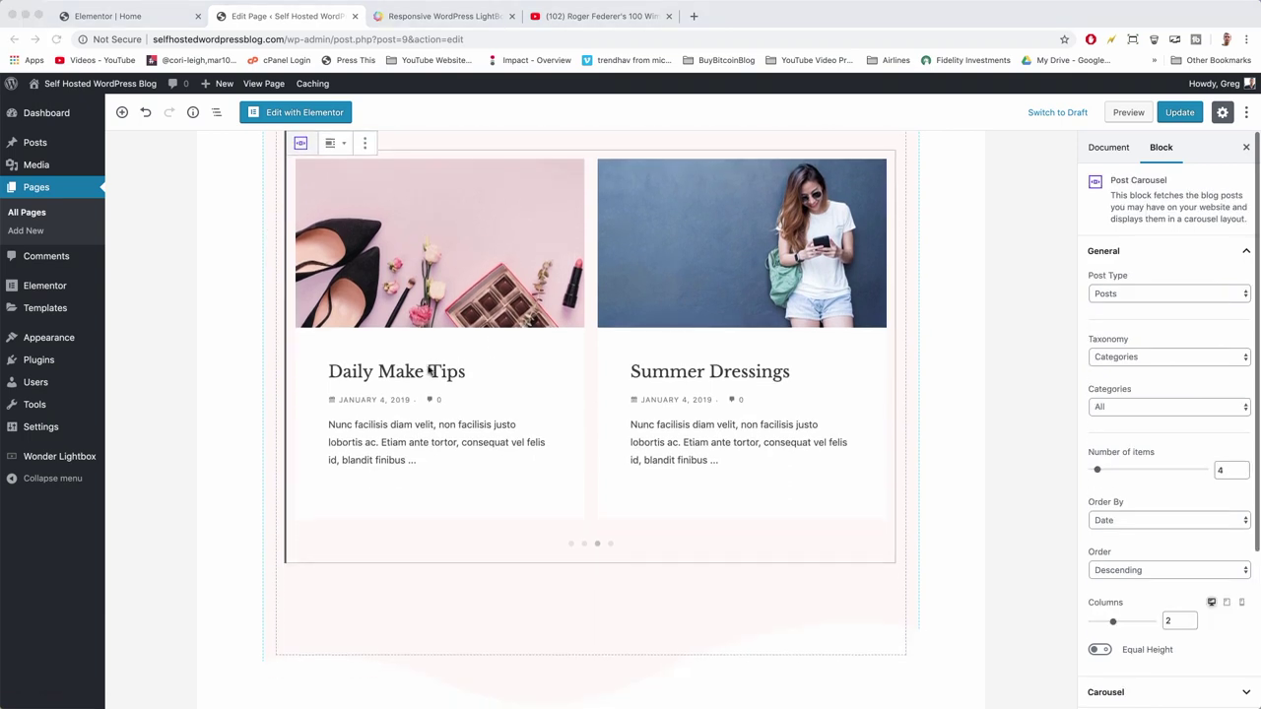
{"action": "scroll", "coordinate": [442, 377], "scroll_direction": "up", "scroll_amount": 3}
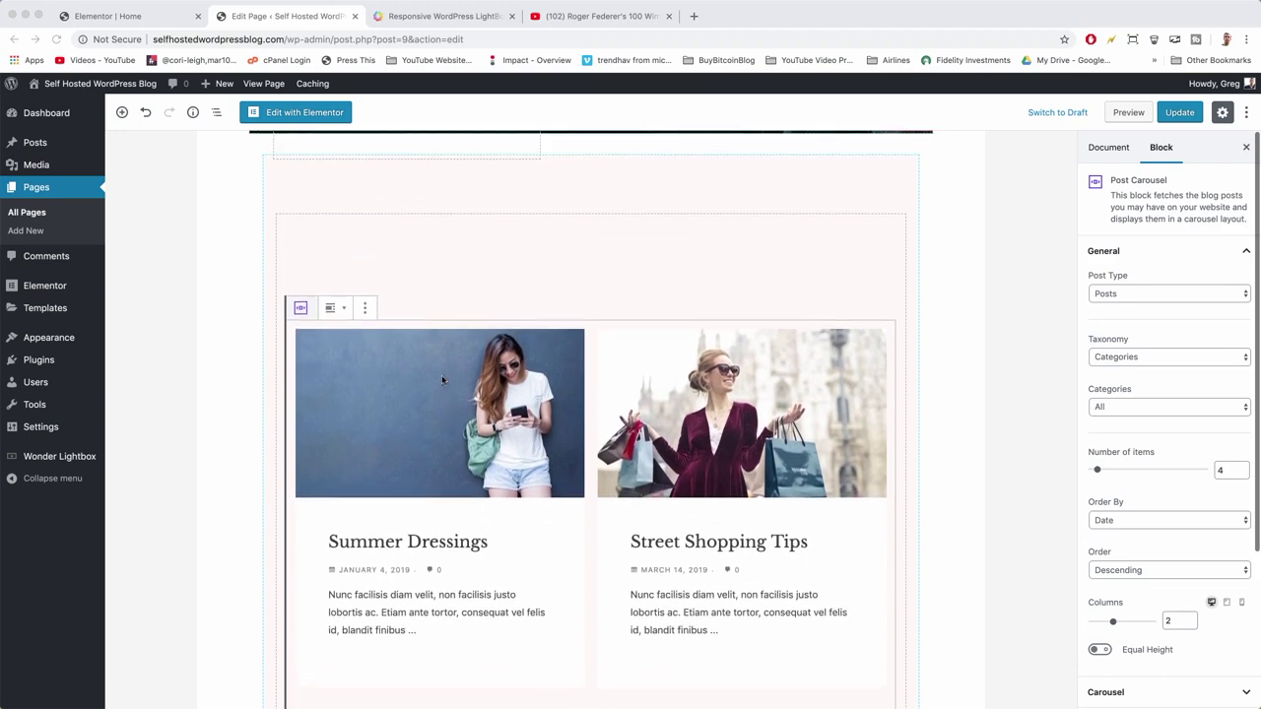
{"action": "scroll", "coordinate": [441, 377], "scroll_direction": "down", "scroll_amount": 2}
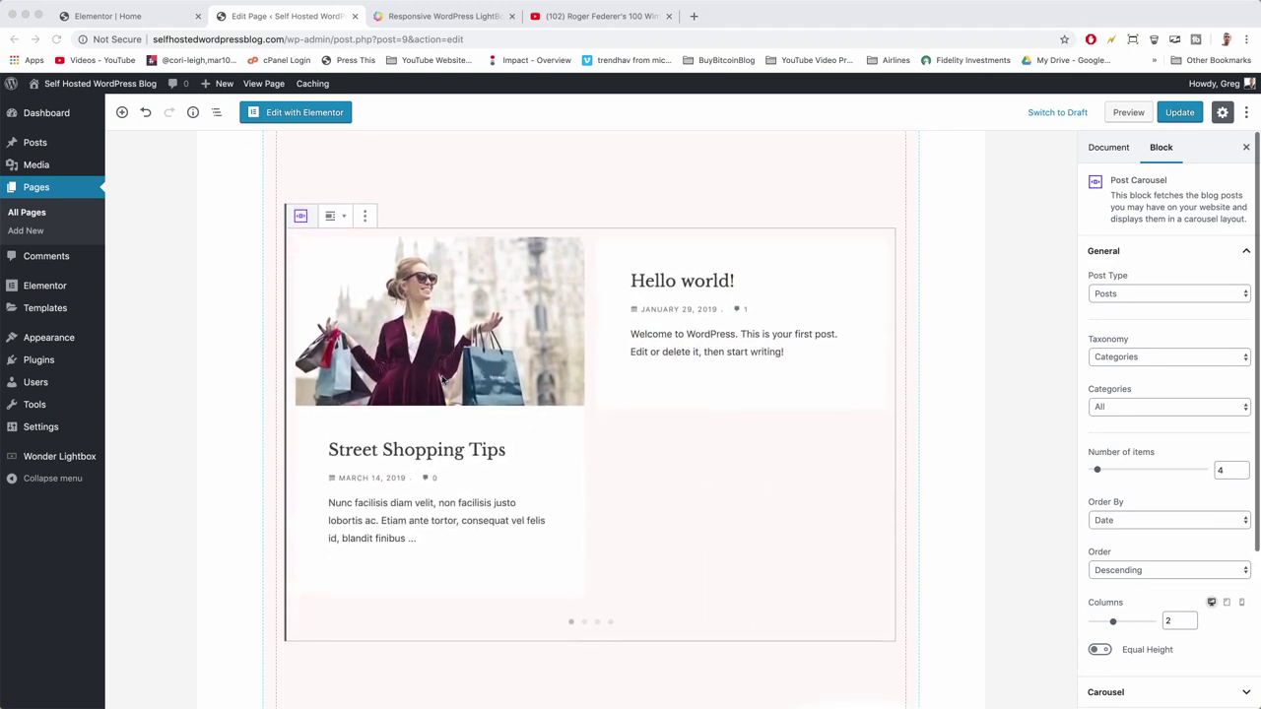
{"action": "scroll", "coordinate": [441, 379], "scroll_direction": "down", "scroll_amount": 1}
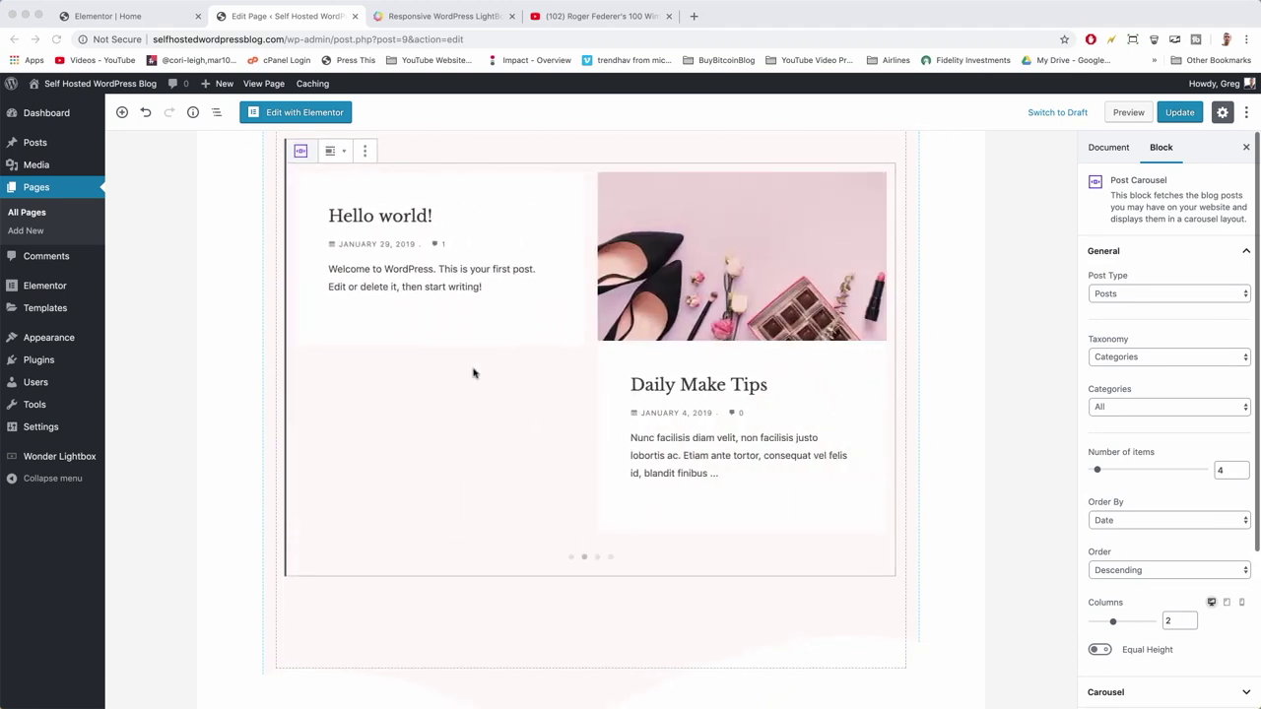
{"action": "scroll", "coordinate": [591, 355], "scroll_direction": "up", "scroll_amount": 4}
{"action": "scroll", "coordinate": [590, 357], "scroll_direction": "down", "scroll_amount": 2}
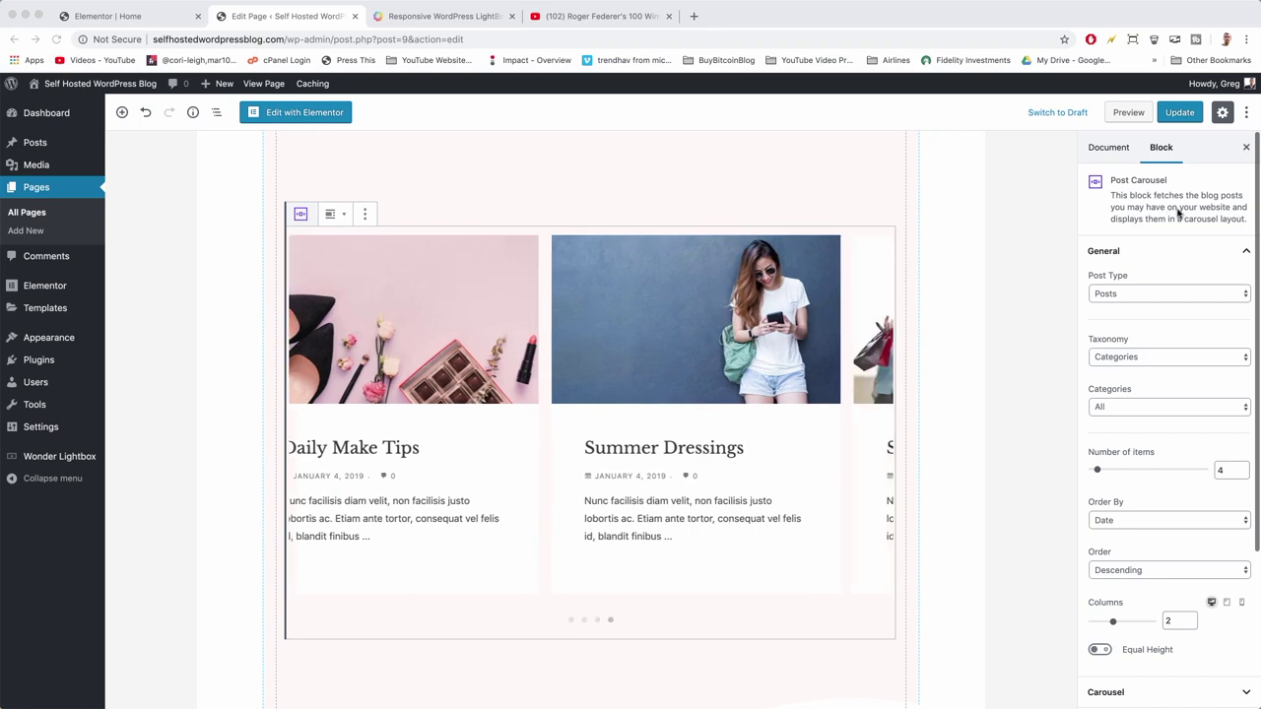
{"action": "scroll", "coordinate": [474, 259], "scroll_direction": "down", "scroll_amount": 10}
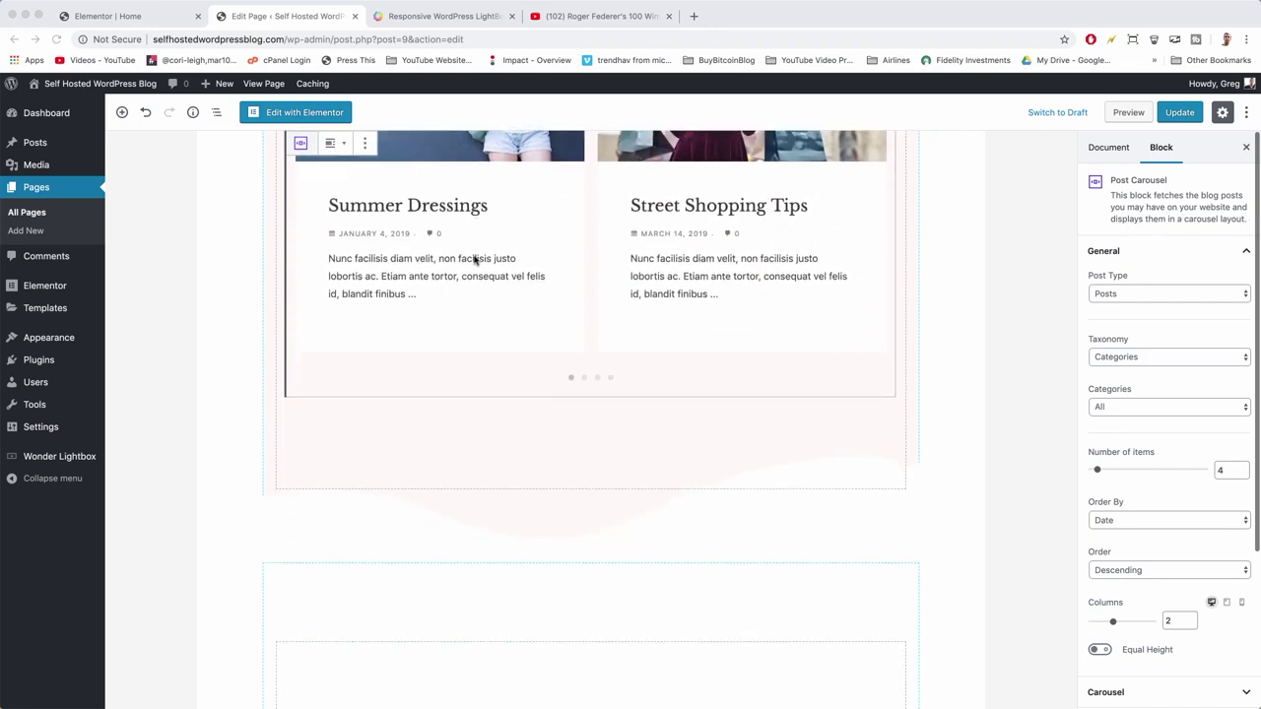
{"action": "scroll", "coordinate": [474, 259], "scroll_direction": "down", "scroll_amount": 6}
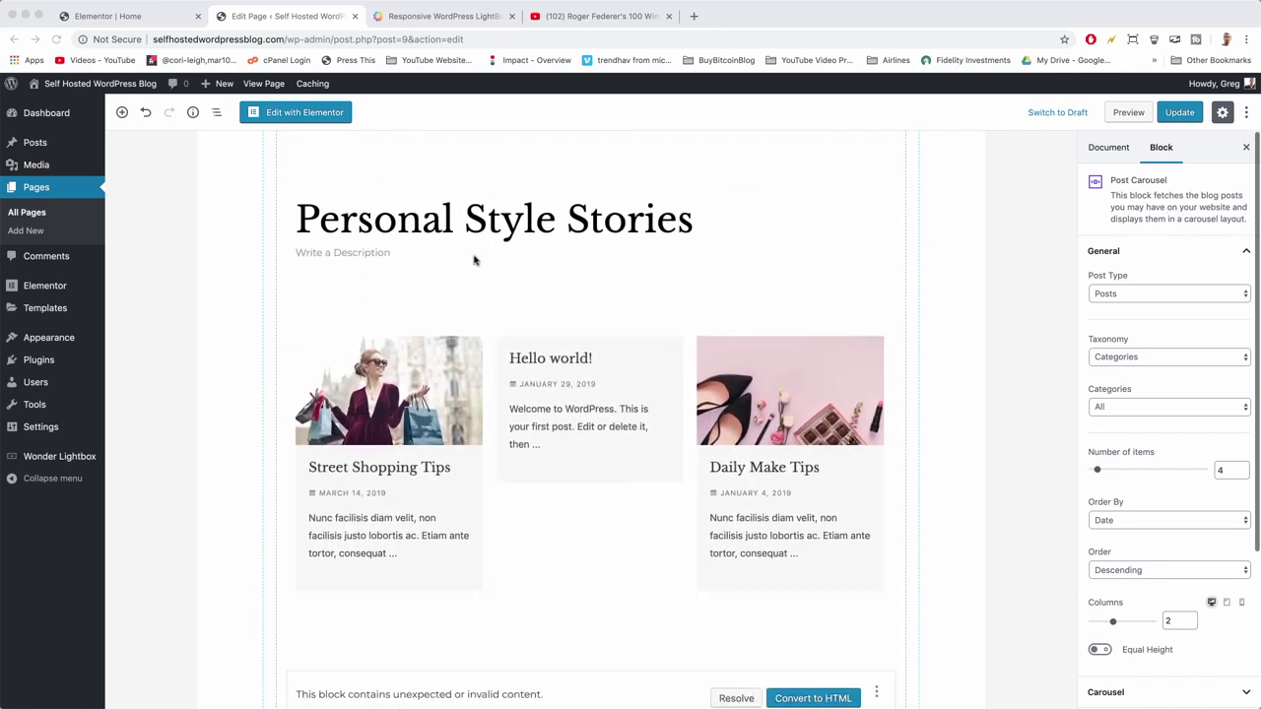
{"action": "scroll", "coordinate": [650, 375], "scroll_direction": "down", "scroll_amount": 7}
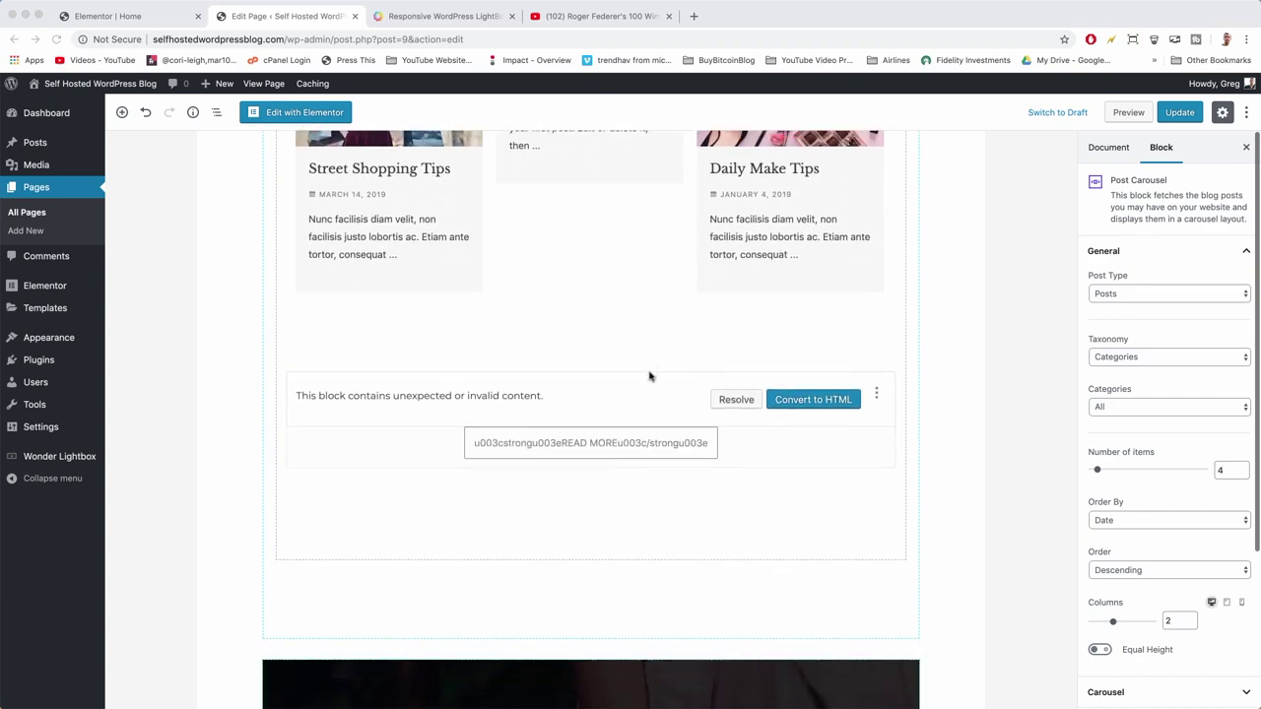
{"action": "scroll", "coordinate": [649, 375], "scroll_direction": "down", "scroll_amount": 4}
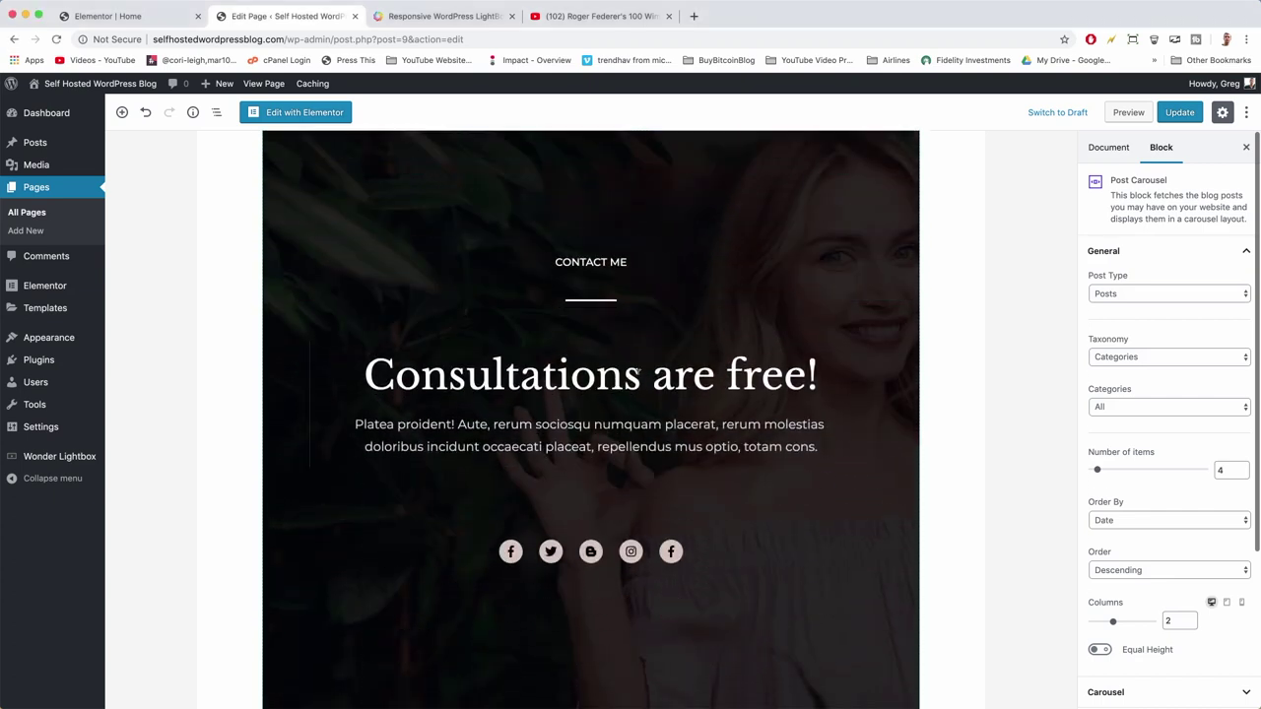
{"action": "left_click", "coordinate": [639, 374]}
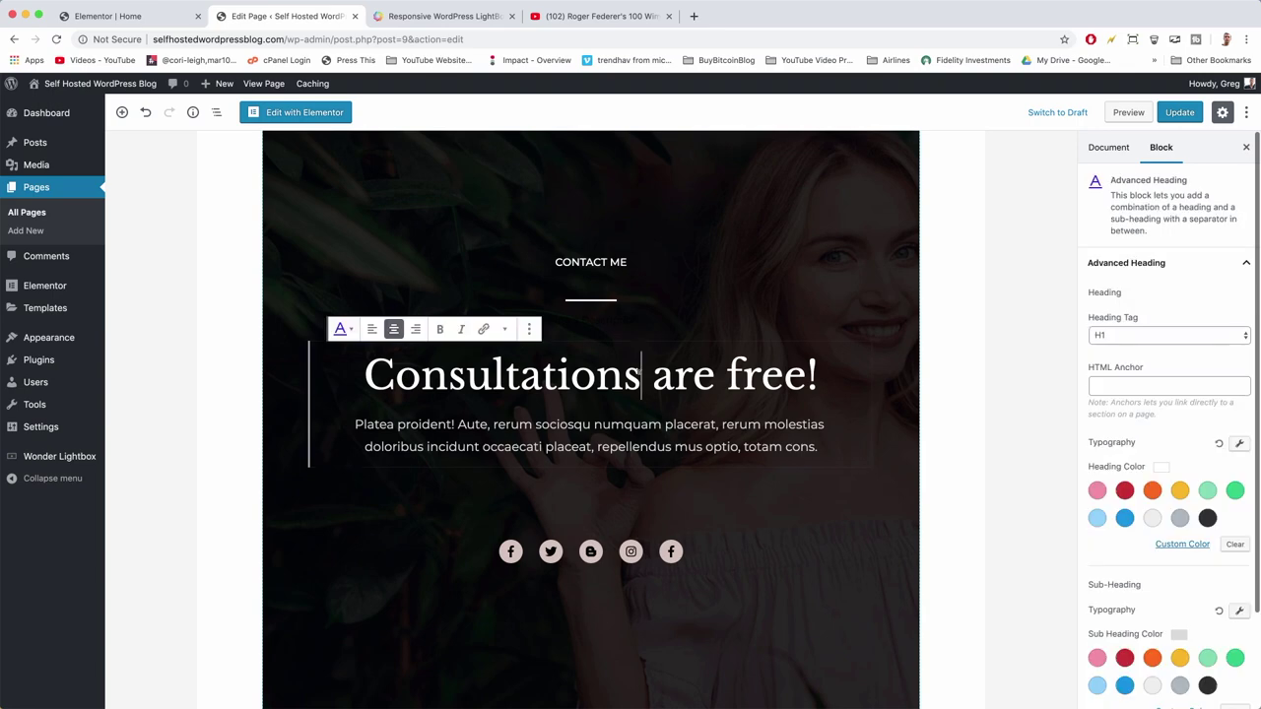
{"action": "double_click", "coordinate": [583, 260]}
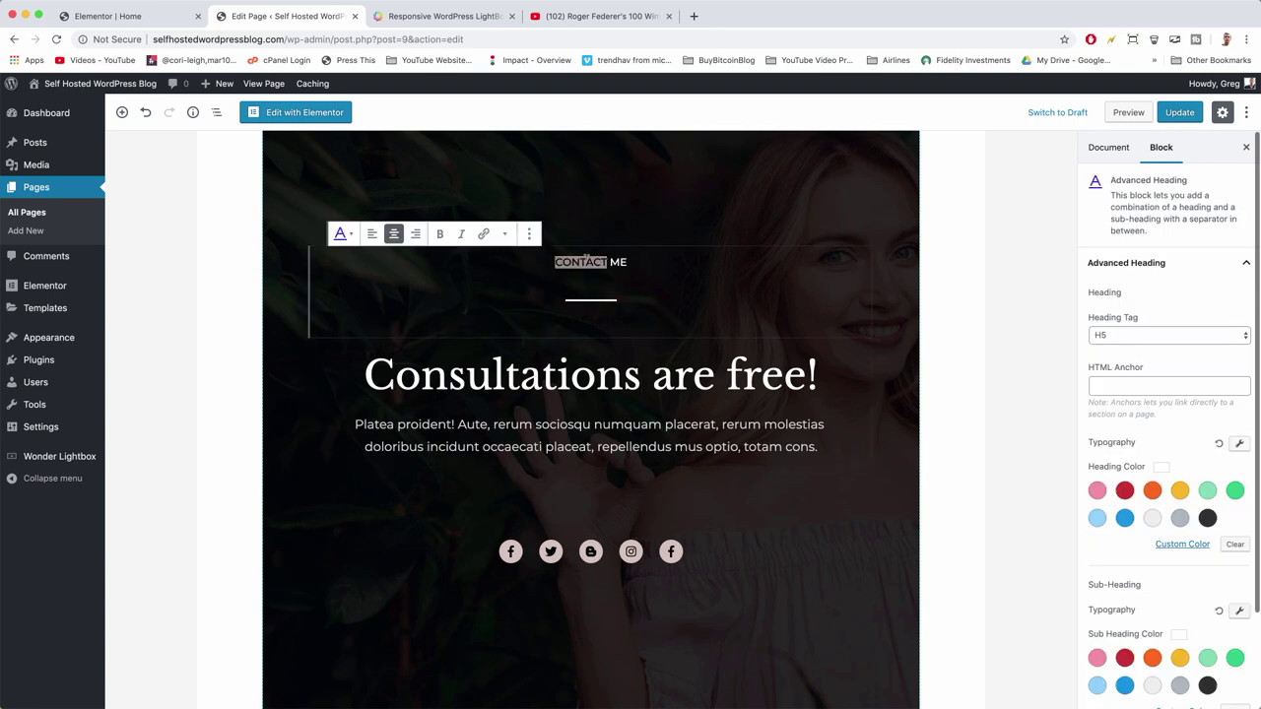
{"action": "key", "text": "BackSpace"}
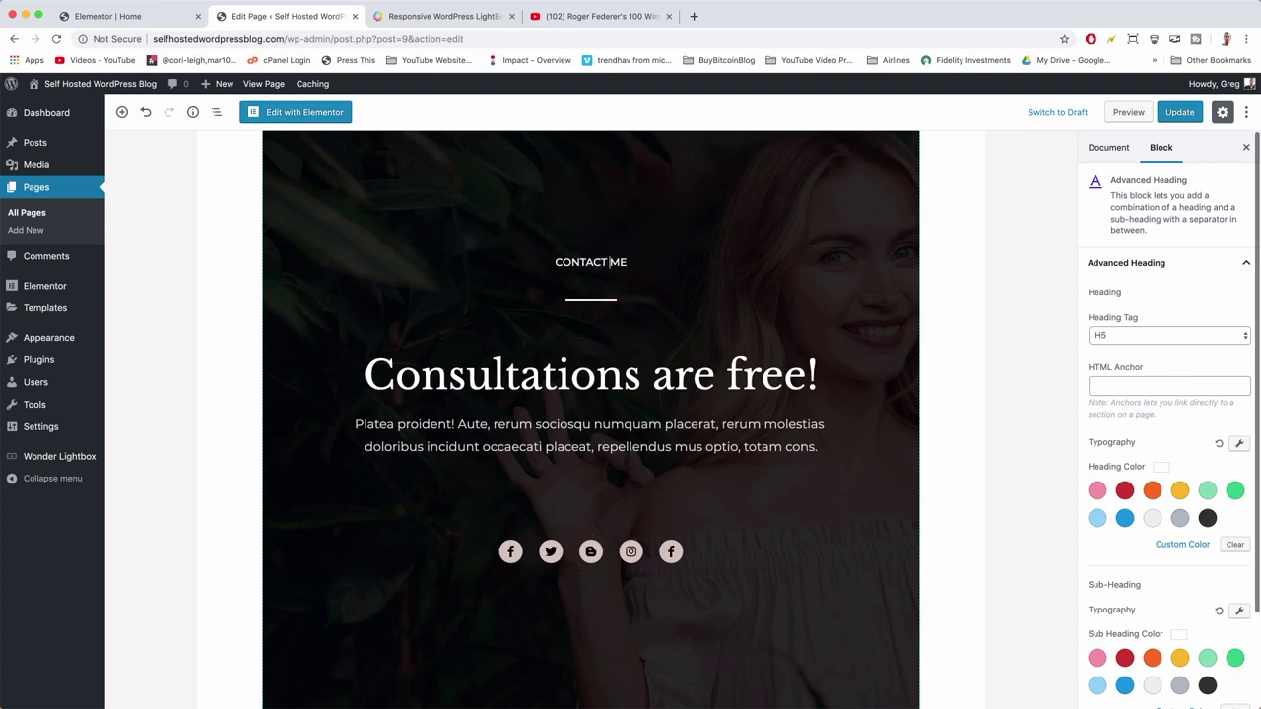
{"action": "scroll", "coordinate": [597, 312], "scroll_direction": "up", "scroll_amount": 10}
{"action": "scroll", "coordinate": [597, 312], "scroll_direction": "up", "scroll_amount": 5}
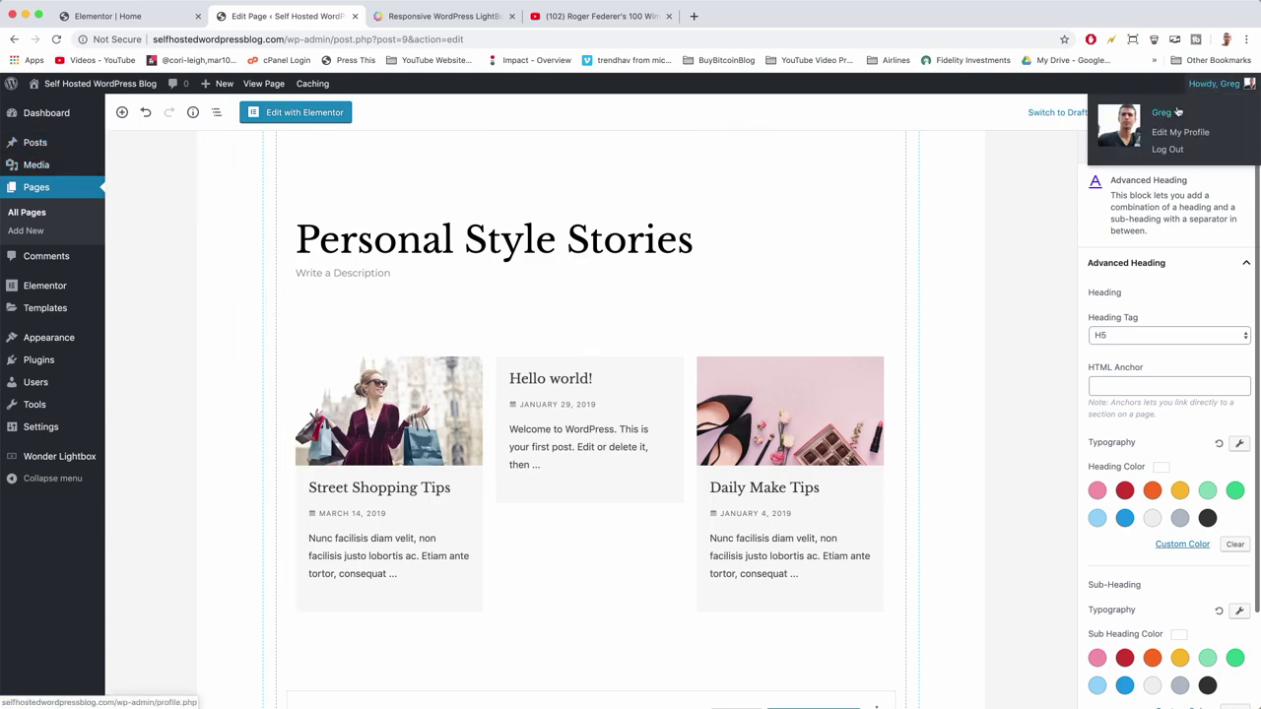
- Update the page, then move the Hello world! post to the Trash
{"action": "left_click", "coordinate": [1180, 114]}
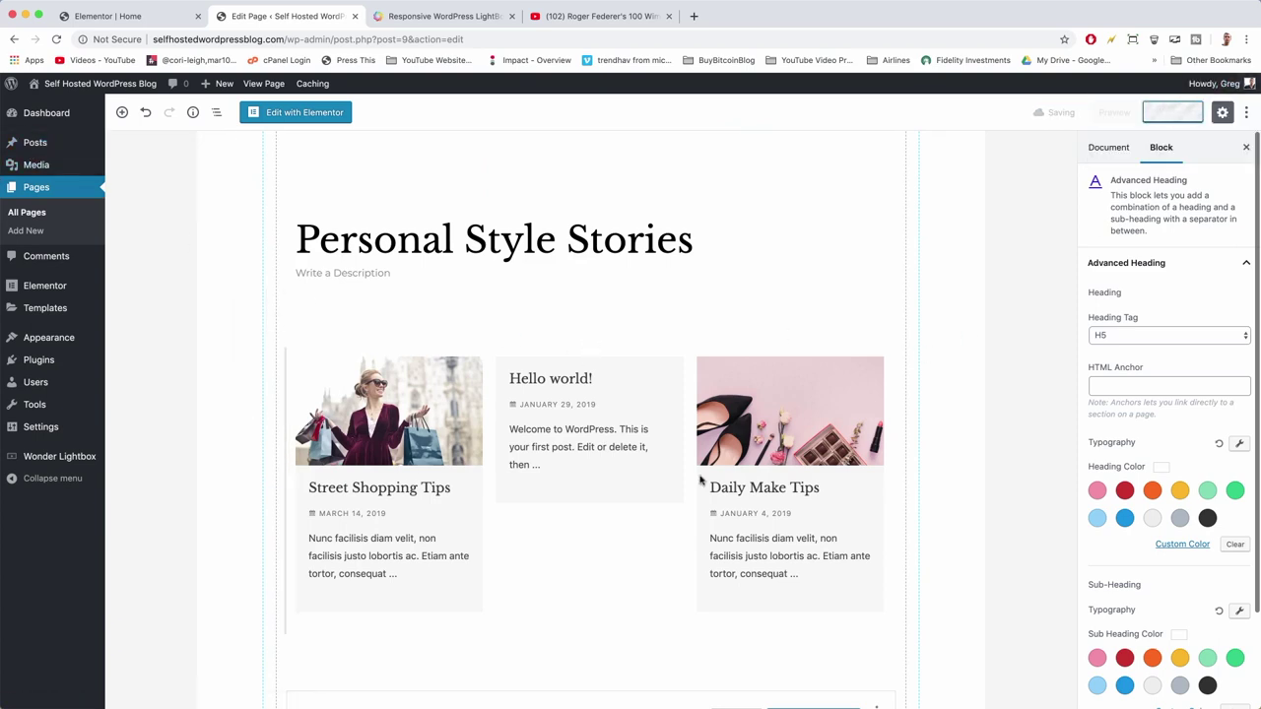
{"action": "left_click", "coordinate": [36, 144]}
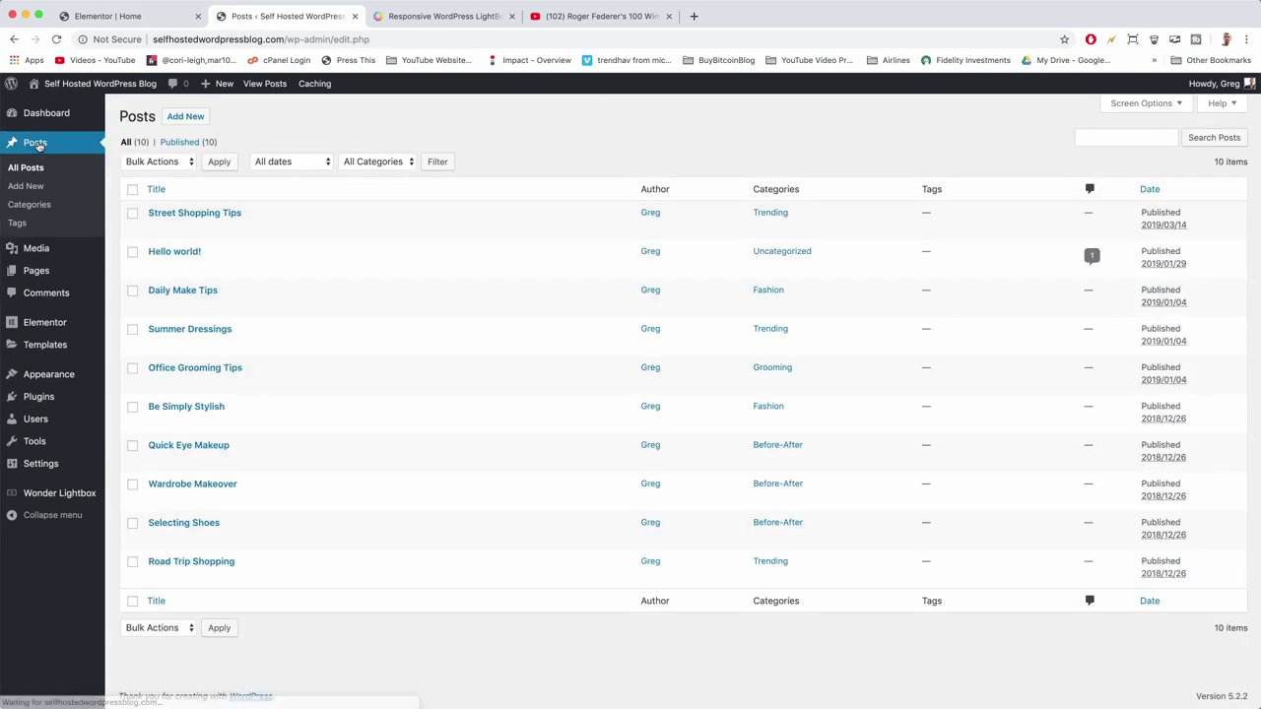
{"action": "left_click", "coordinate": [230, 267]}
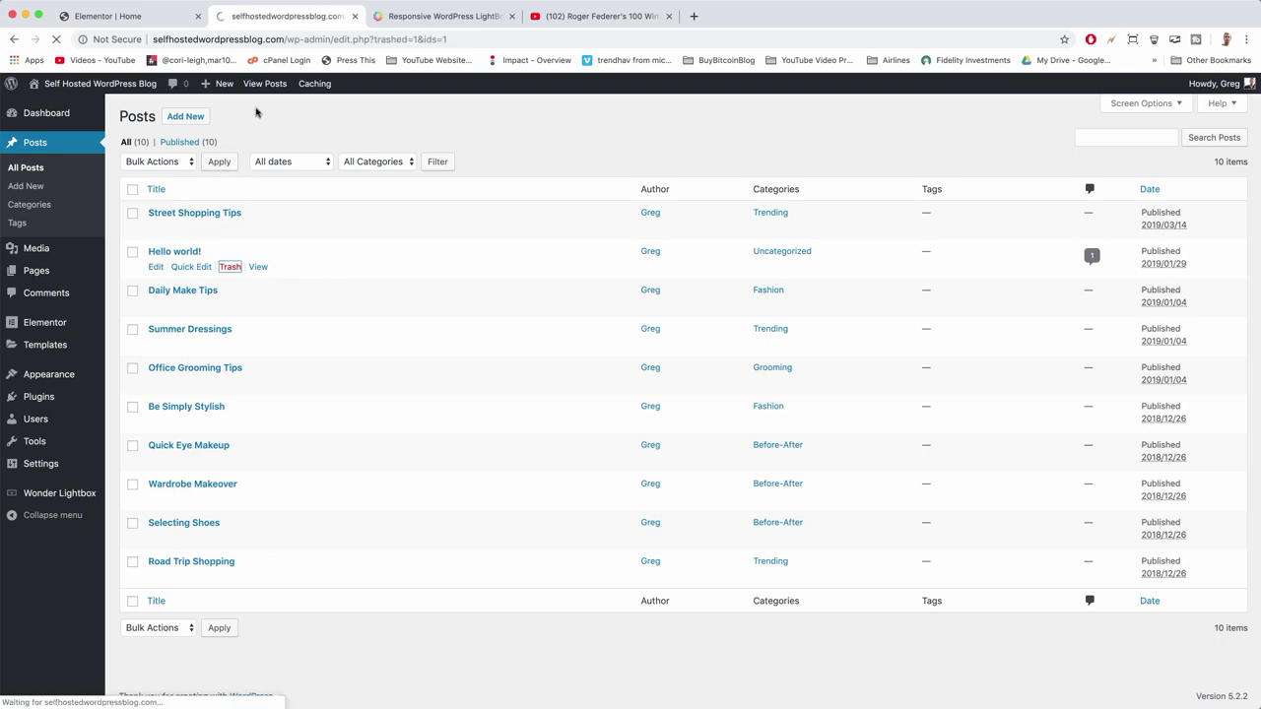
- Check the live Blog page, then return to the WordPress Dashboard
{"action": "mouse_move", "coordinate": [126, 86]}
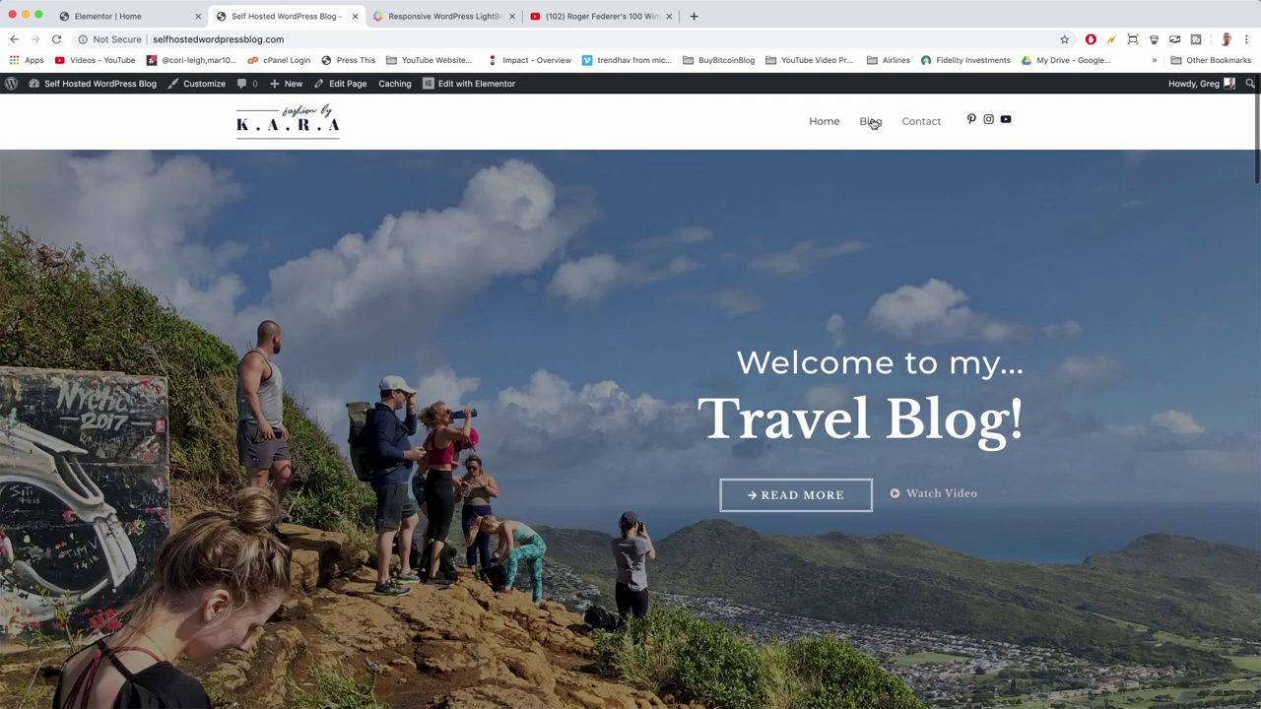
{"action": "left_click", "coordinate": [871, 122]}
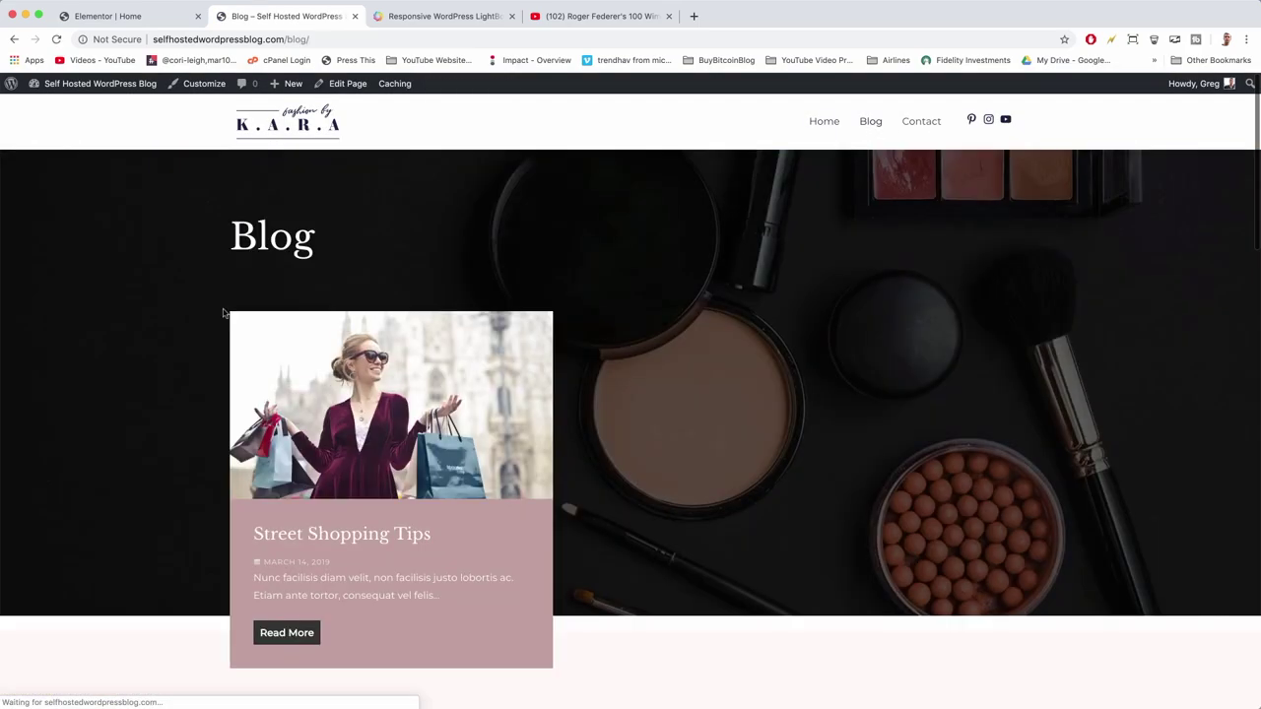
{"action": "scroll", "coordinate": [520, 305], "scroll_direction": "down", "scroll_amount": 10}
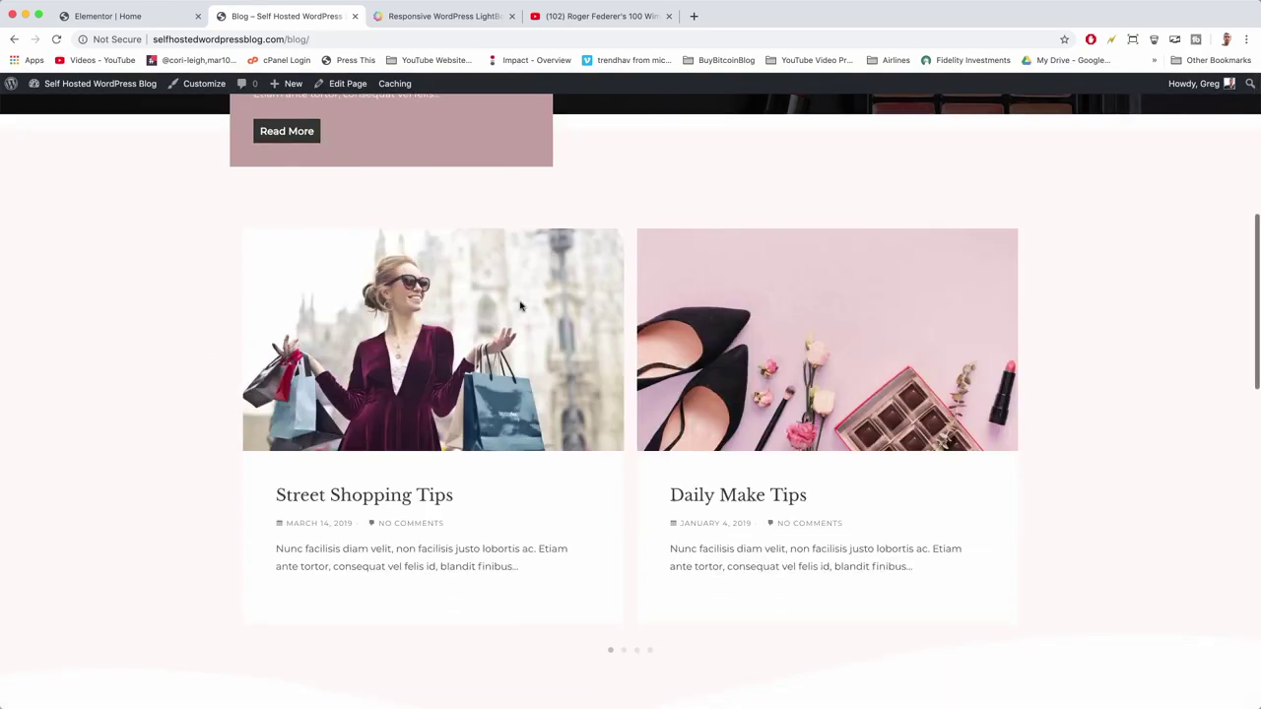
{"action": "scroll", "coordinate": [520, 306], "scroll_direction": "up", "scroll_amount": 10}
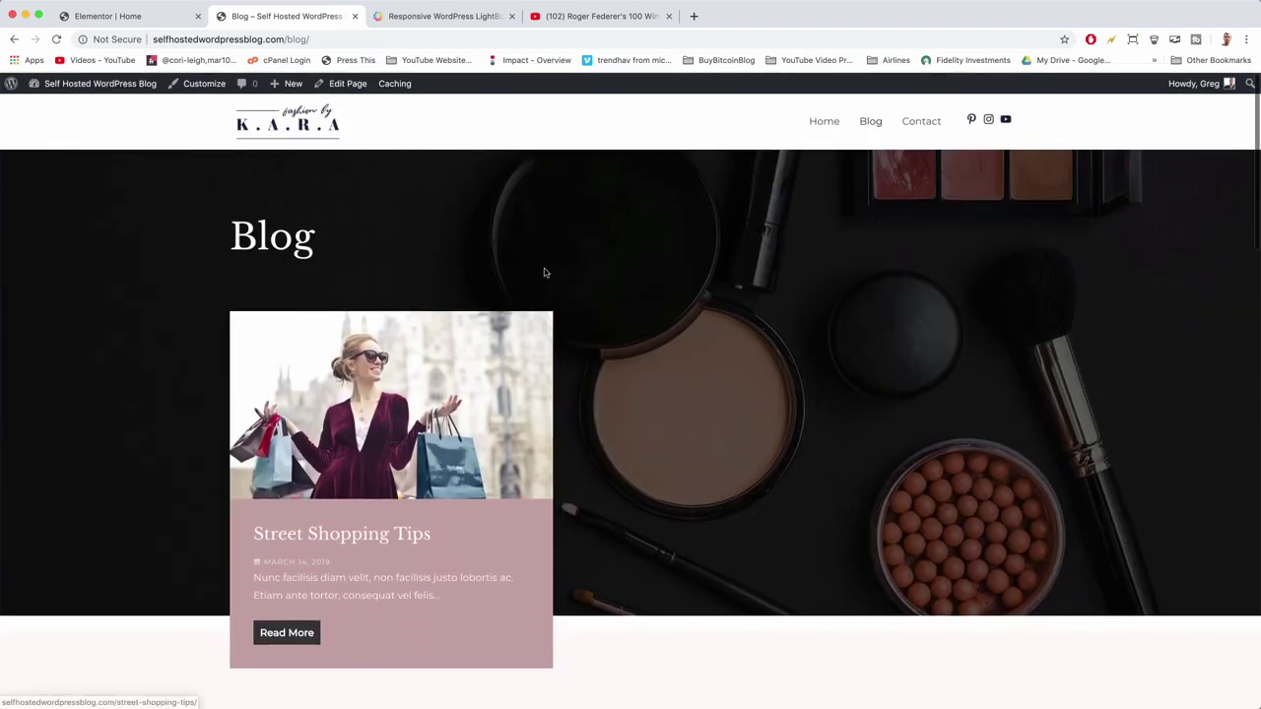
{"action": "left_click", "coordinate": [102, 77]}
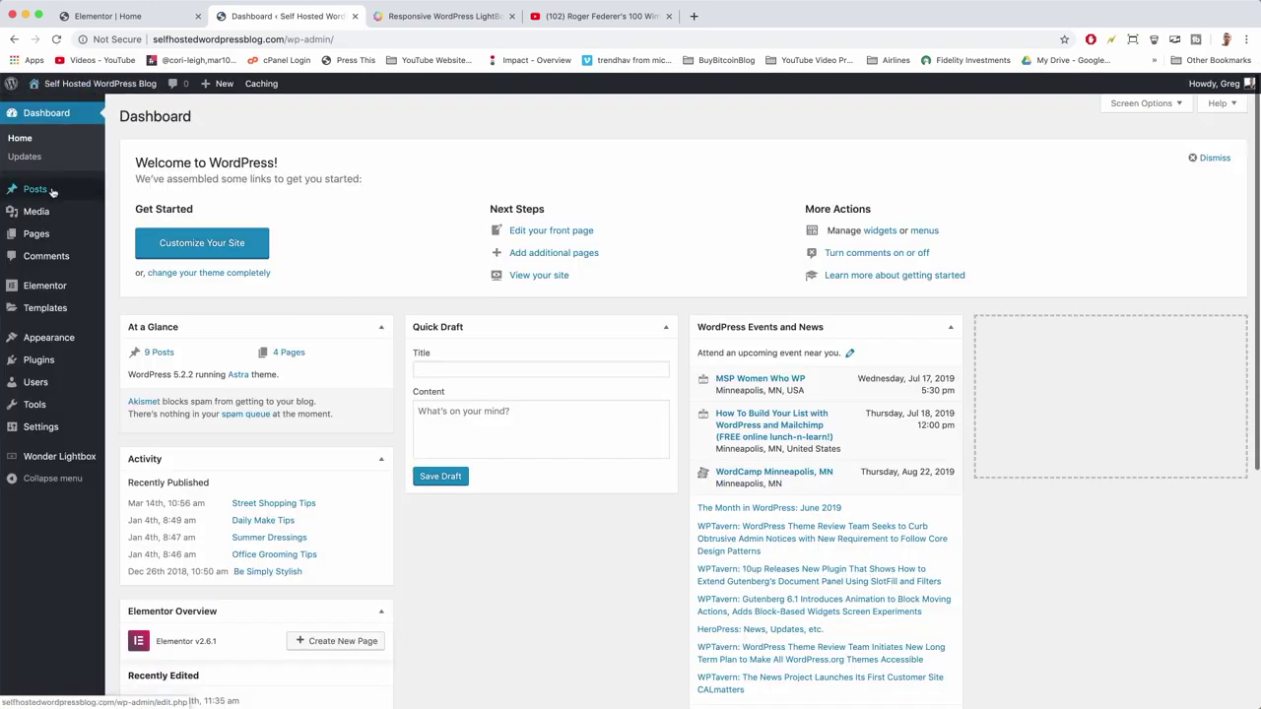
- Open the Street Shopping Tips post in the block editor from the posts list
{"action": "left_click", "coordinate": [53, 192]}
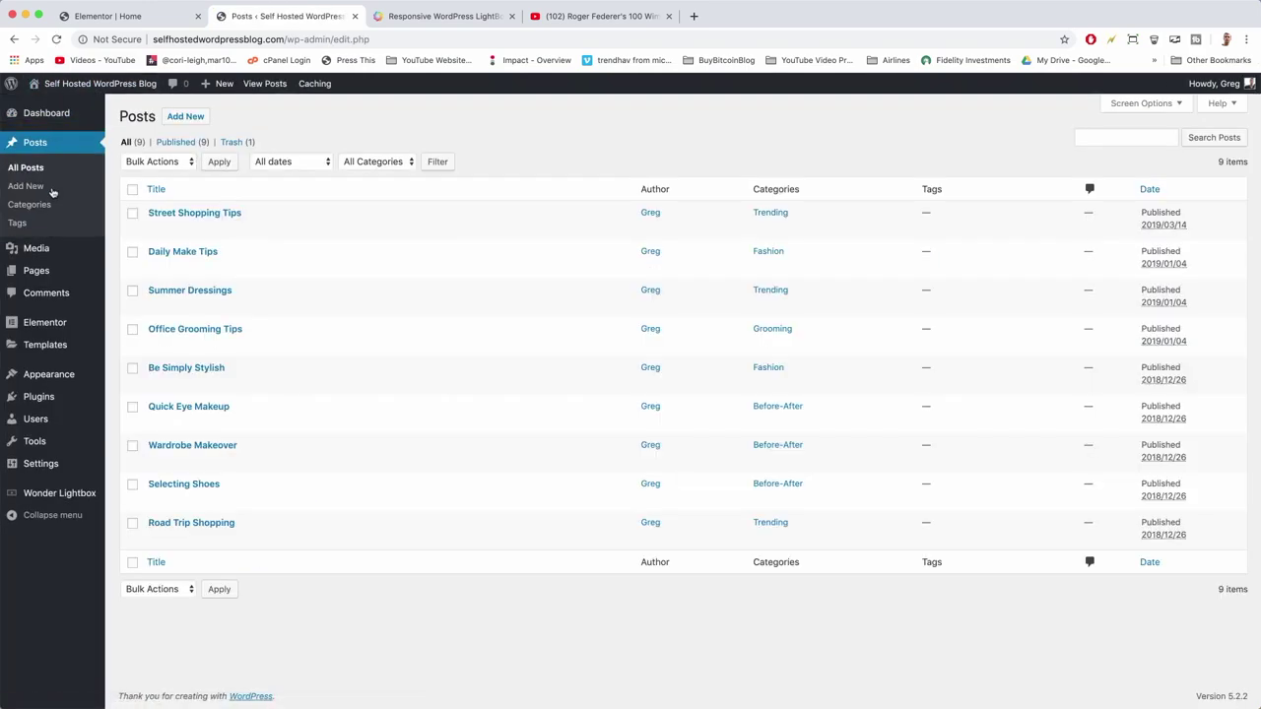
{"action": "left_click", "coordinate": [170, 216]}
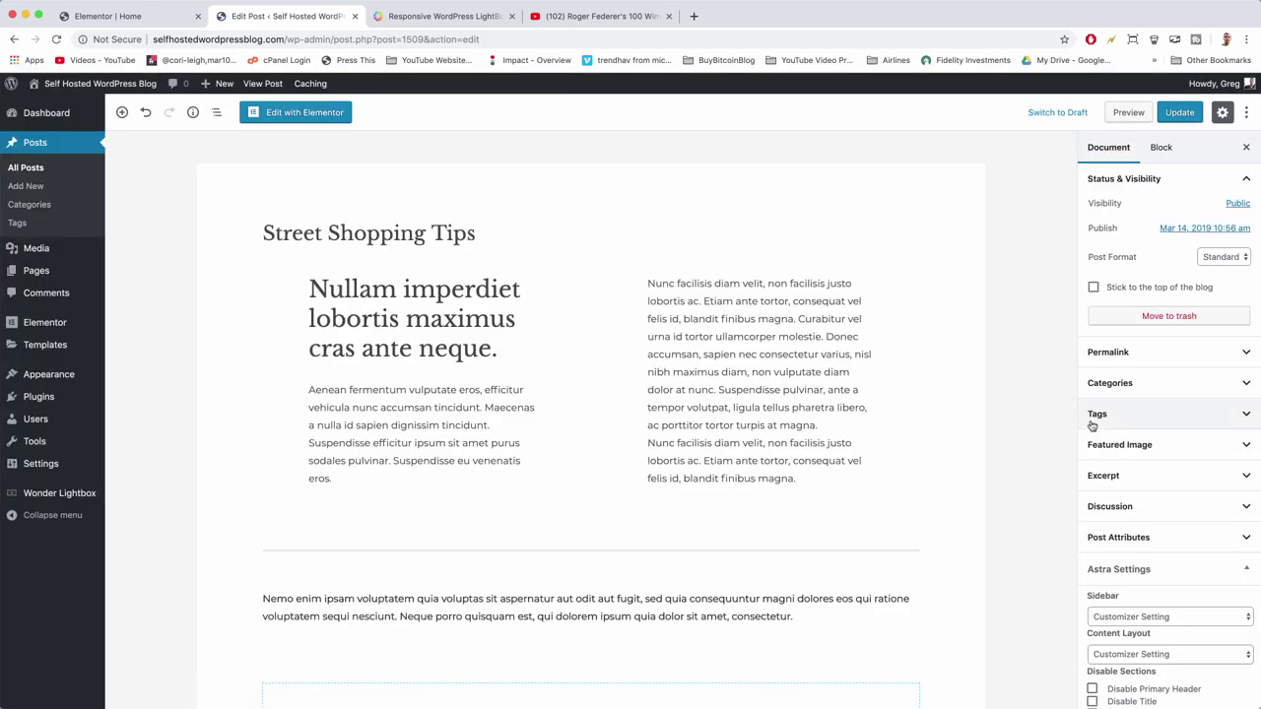
{"action": "scroll", "coordinate": [1060, 417], "scroll_direction": "down", "scroll_amount": 5}
{"action": "scroll", "coordinate": [1060, 416], "scroll_direction": "up", "scroll_amount": 5}
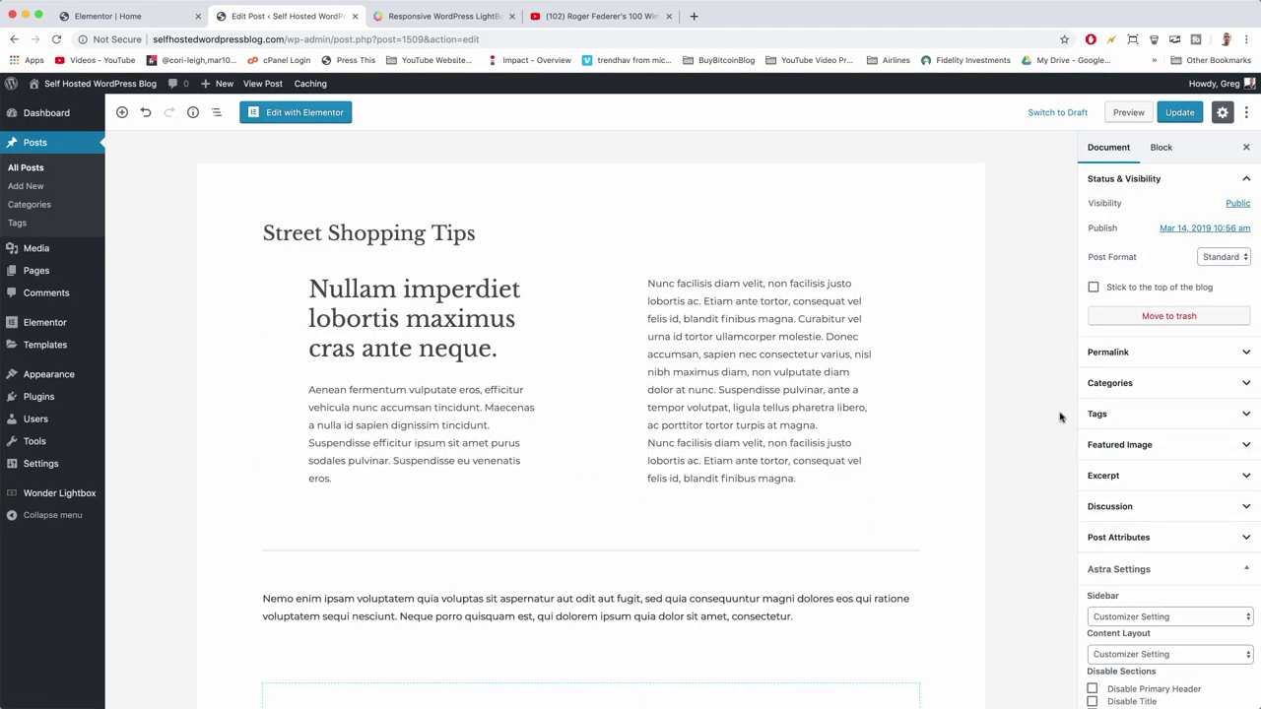
{"action": "scroll", "coordinate": [1060, 417], "scroll_direction": "down", "scroll_amount": 5}
- Replace the post's featured image with the uploaded calhoun.JPG kayak photo
{"action": "left_click", "coordinate": [1133, 445]}
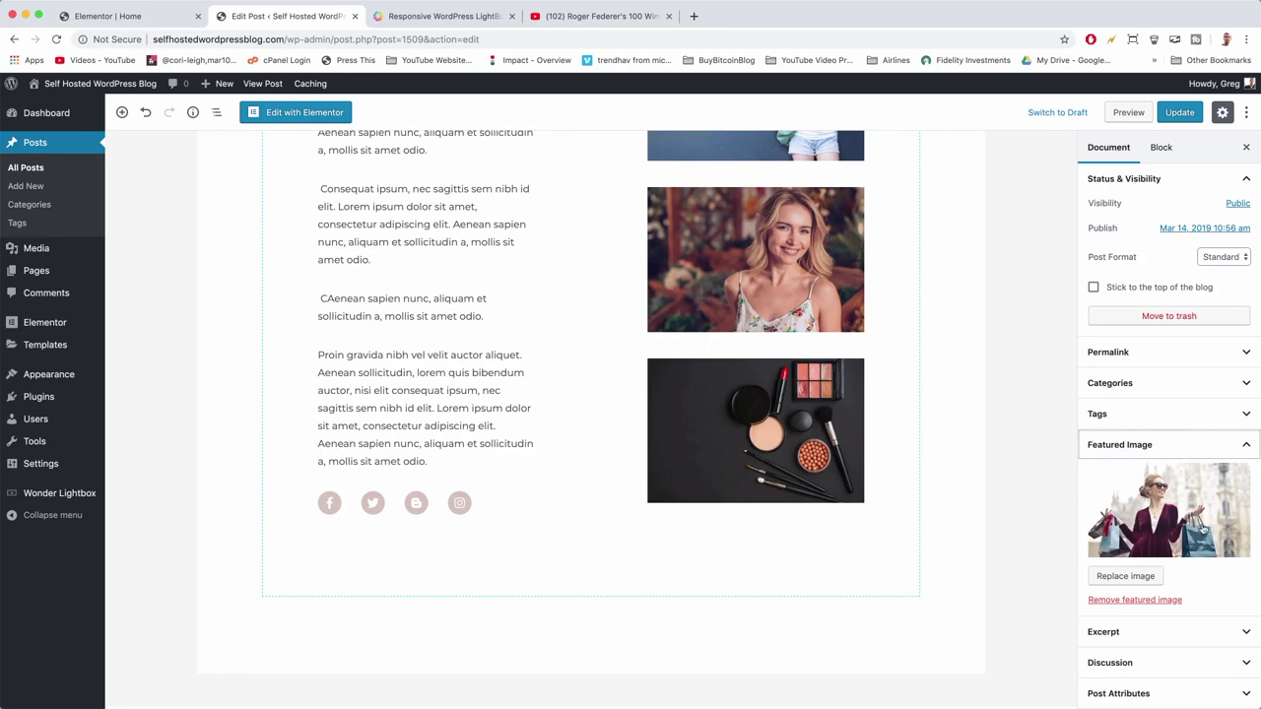
{"action": "left_click", "coordinate": [1218, 445]}
{"action": "scroll", "coordinate": [915, 445], "scroll_direction": "up", "scroll_amount": 5}
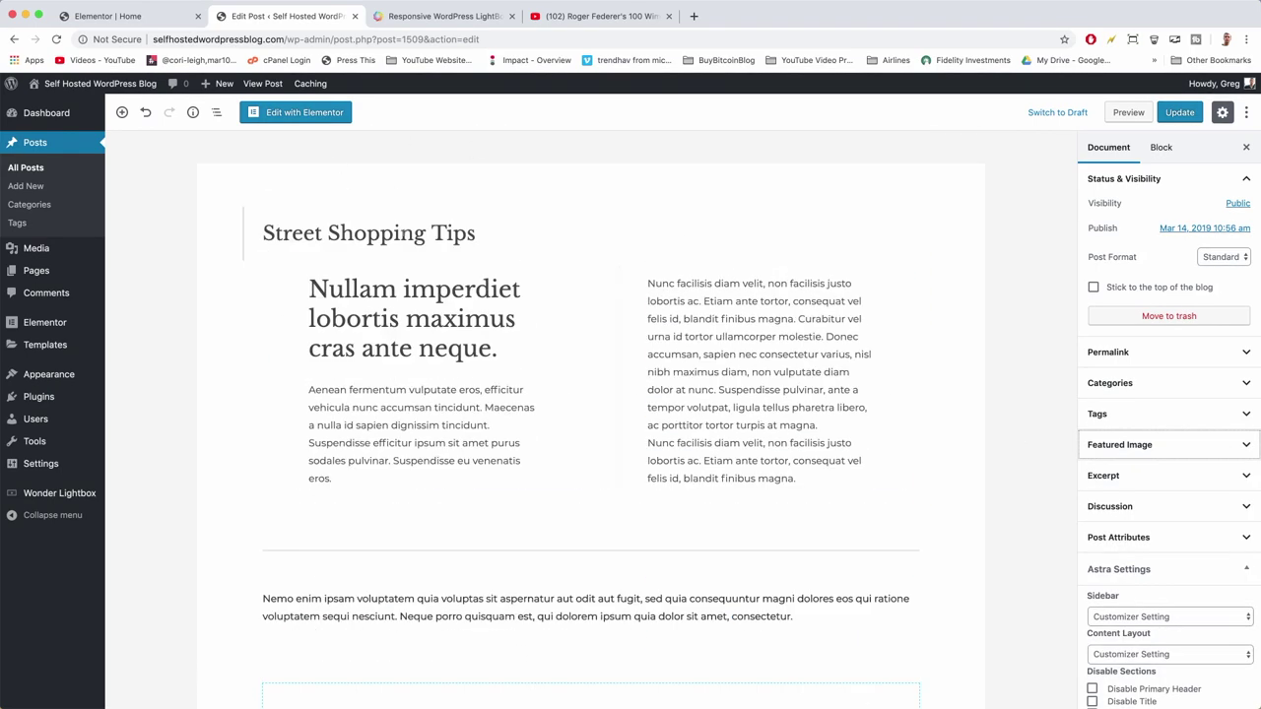
{"action": "left_click", "coordinate": [1119, 443]}
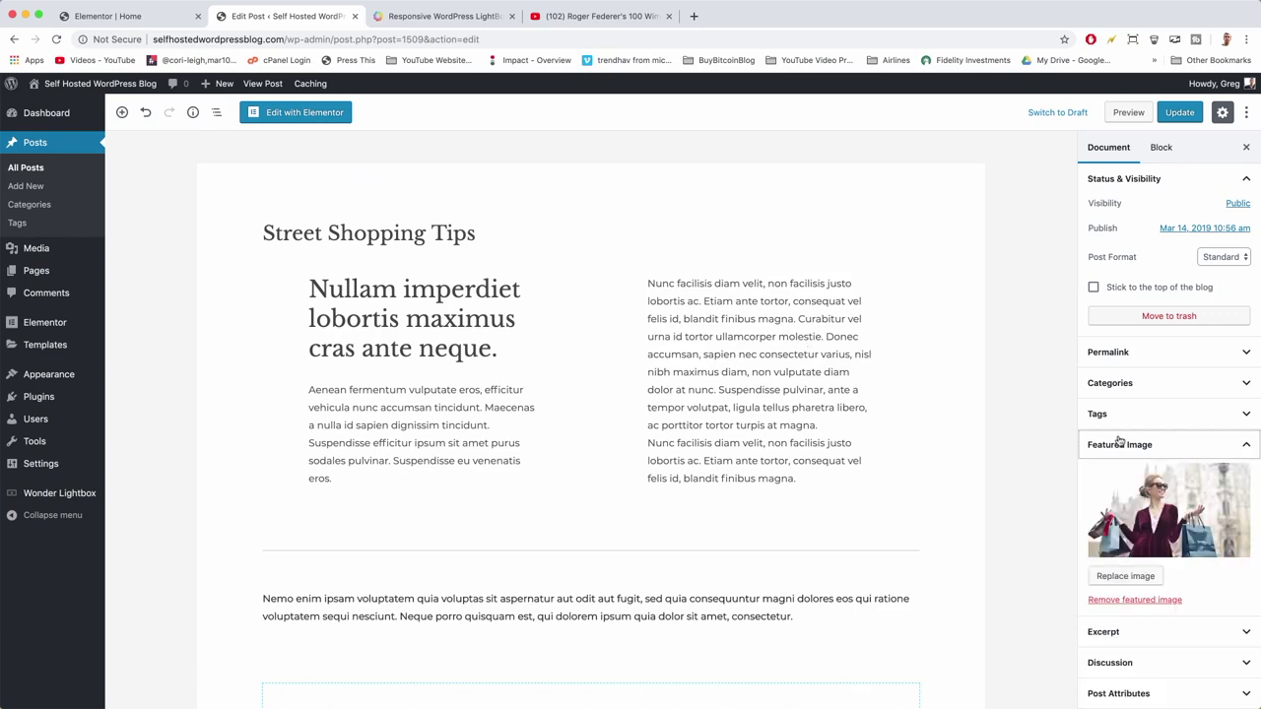
{"action": "left_click", "coordinate": [1143, 504]}
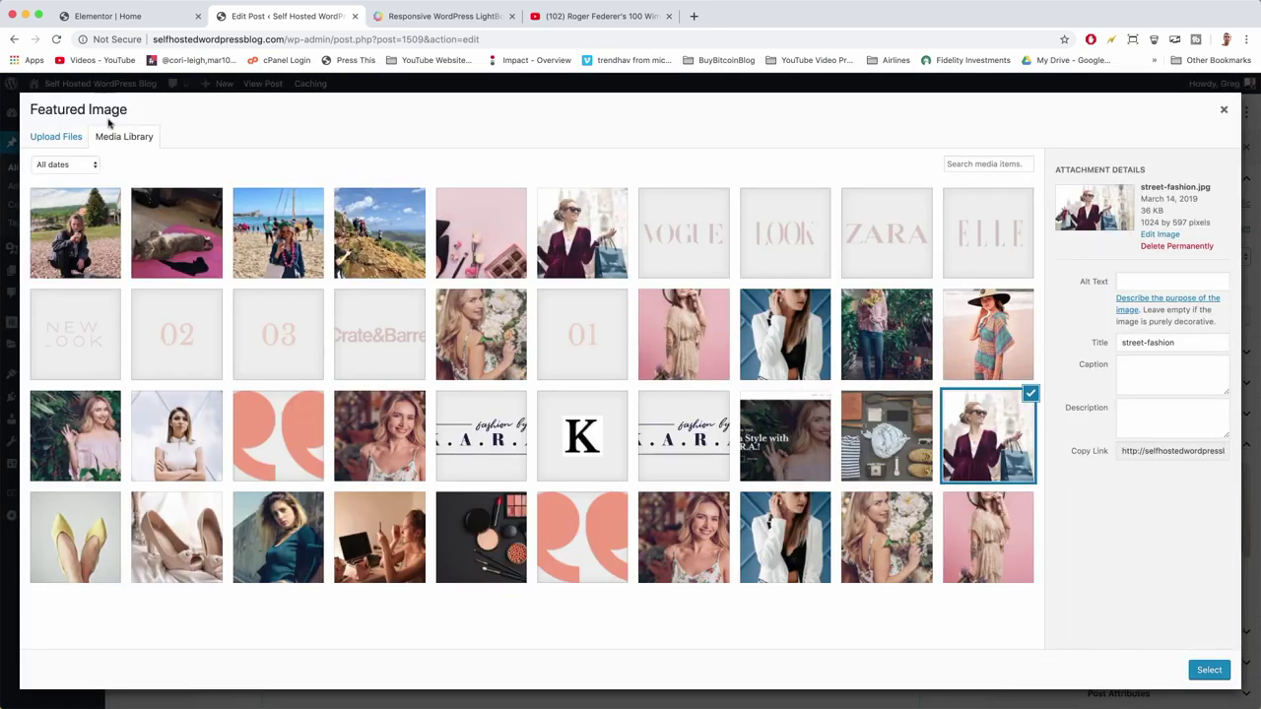
{"action": "left_click", "coordinate": [55, 136]}
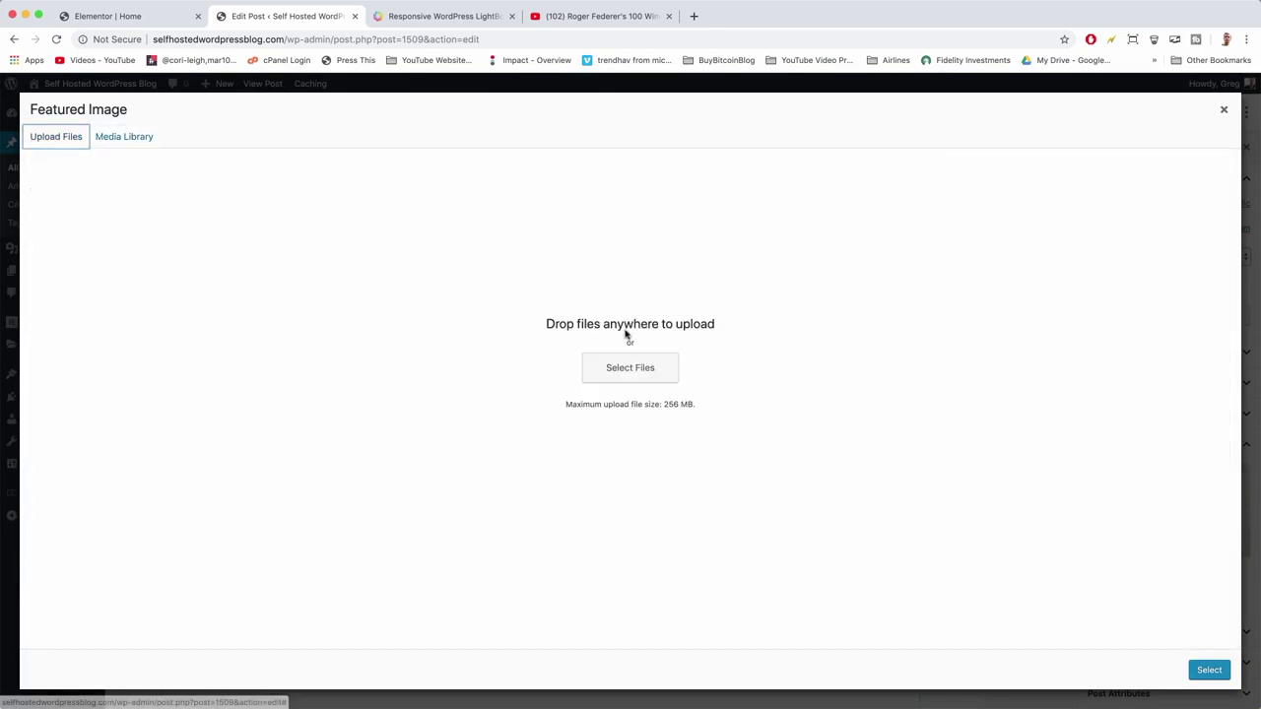
{"action": "left_click", "coordinate": [628, 366]}
{"action": "key", "text": "Return"}
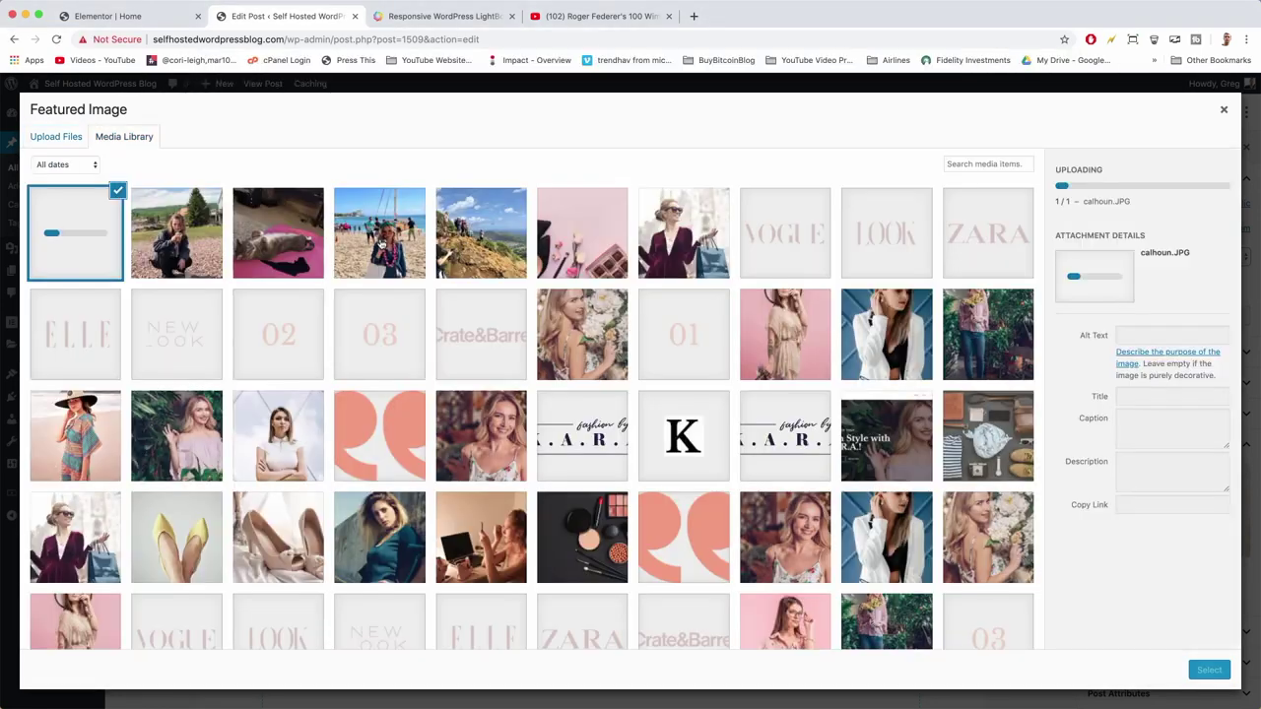
{"action": "left_click", "coordinate": [1204, 672]}
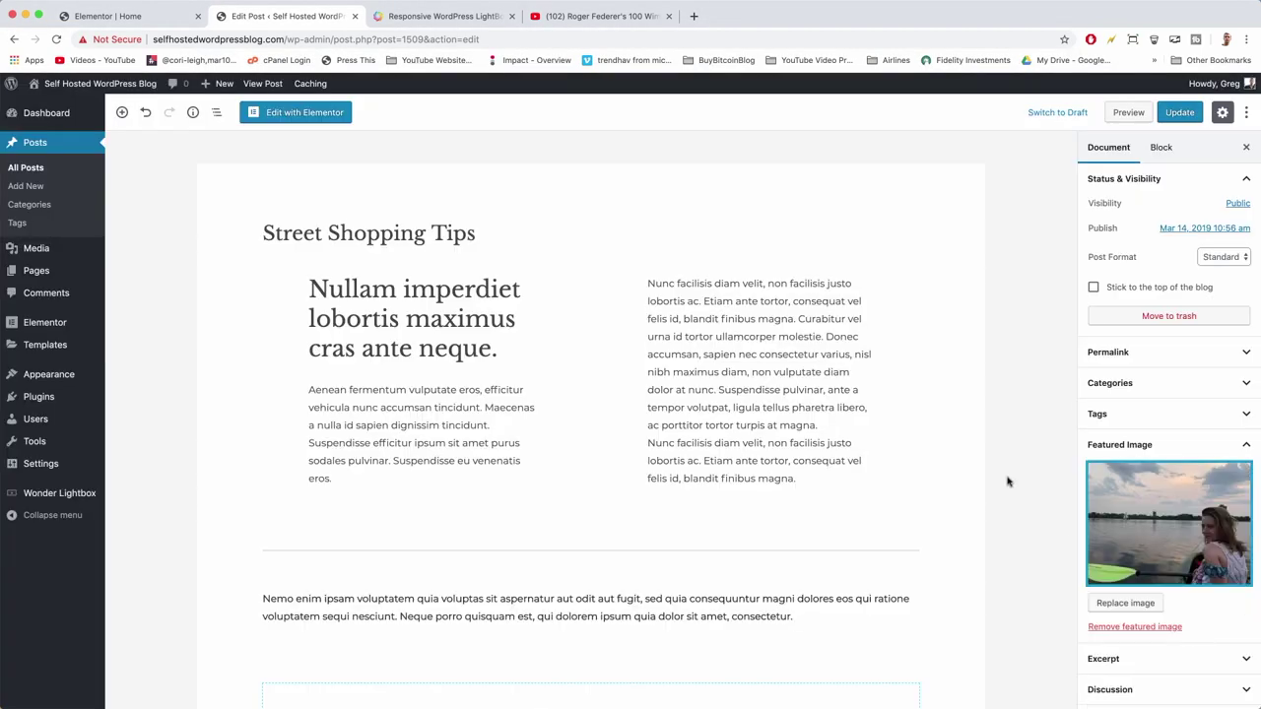
- Change the title to 'Street Travel Tips' and update the post
{"action": "double_click", "coordinate": [442, 228]}
{"action": "key", "text": "BackSpace"}
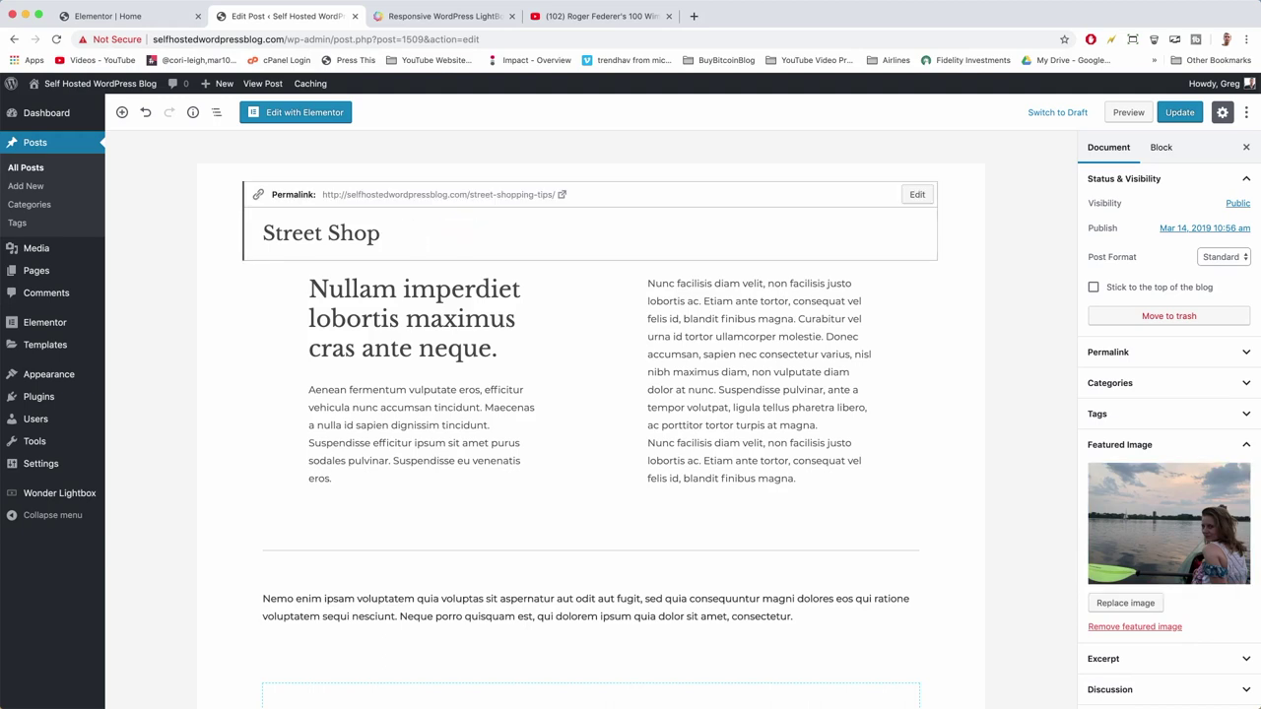
{"action": "type", "text": "Travel Tips"}
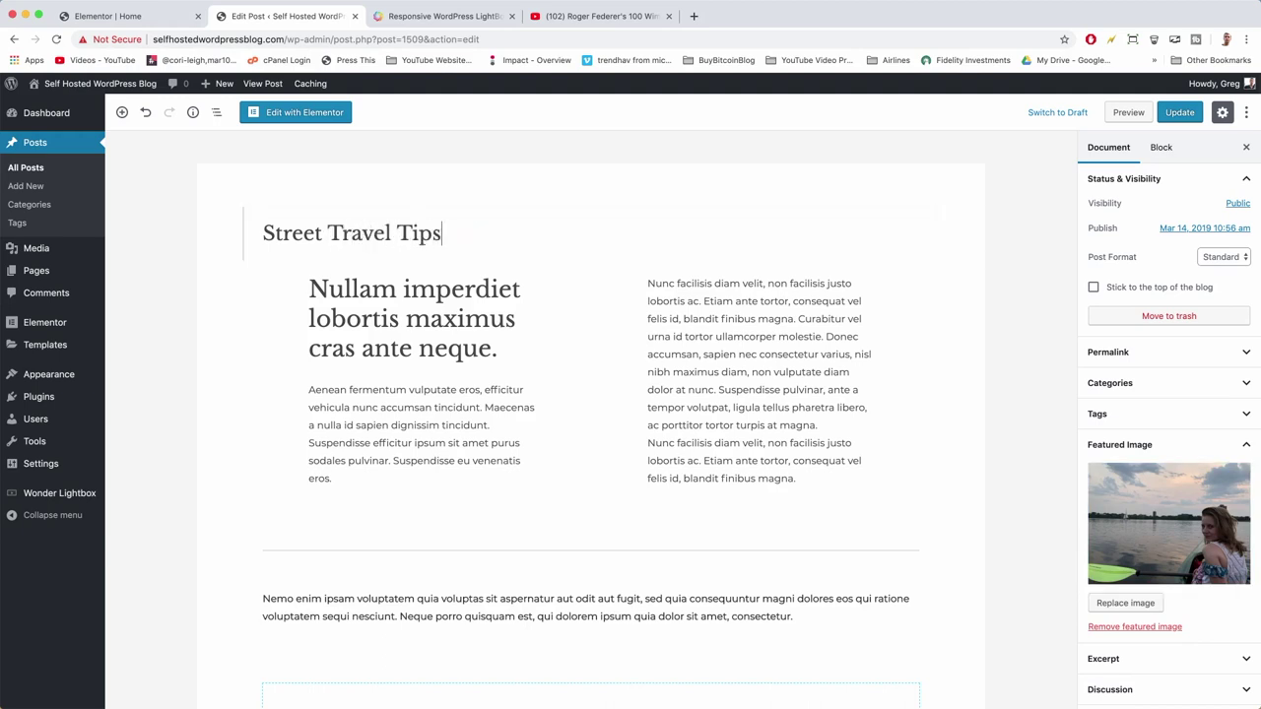
{"action": "left_click", "coordinate": [1175, 111]}
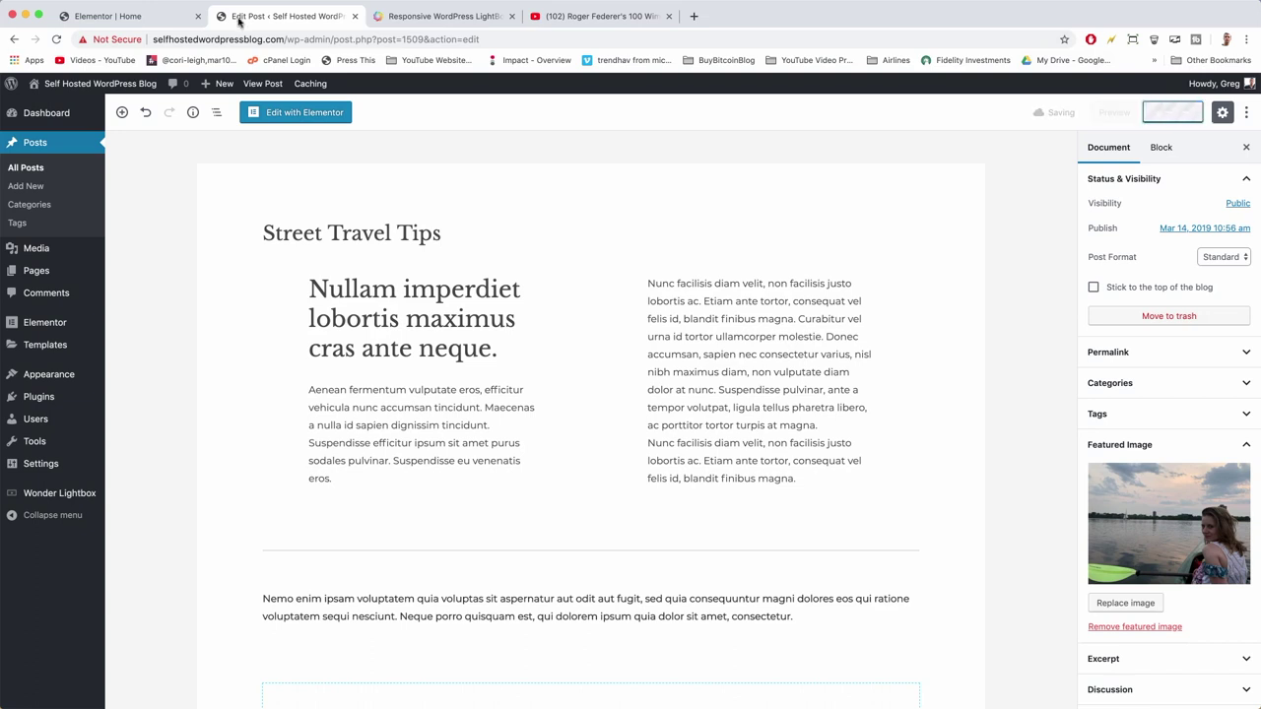
- View the updated Street Travel Tips post on the live site and scroll through it
{"action": "left_click", "coordinate": [266, 84]}
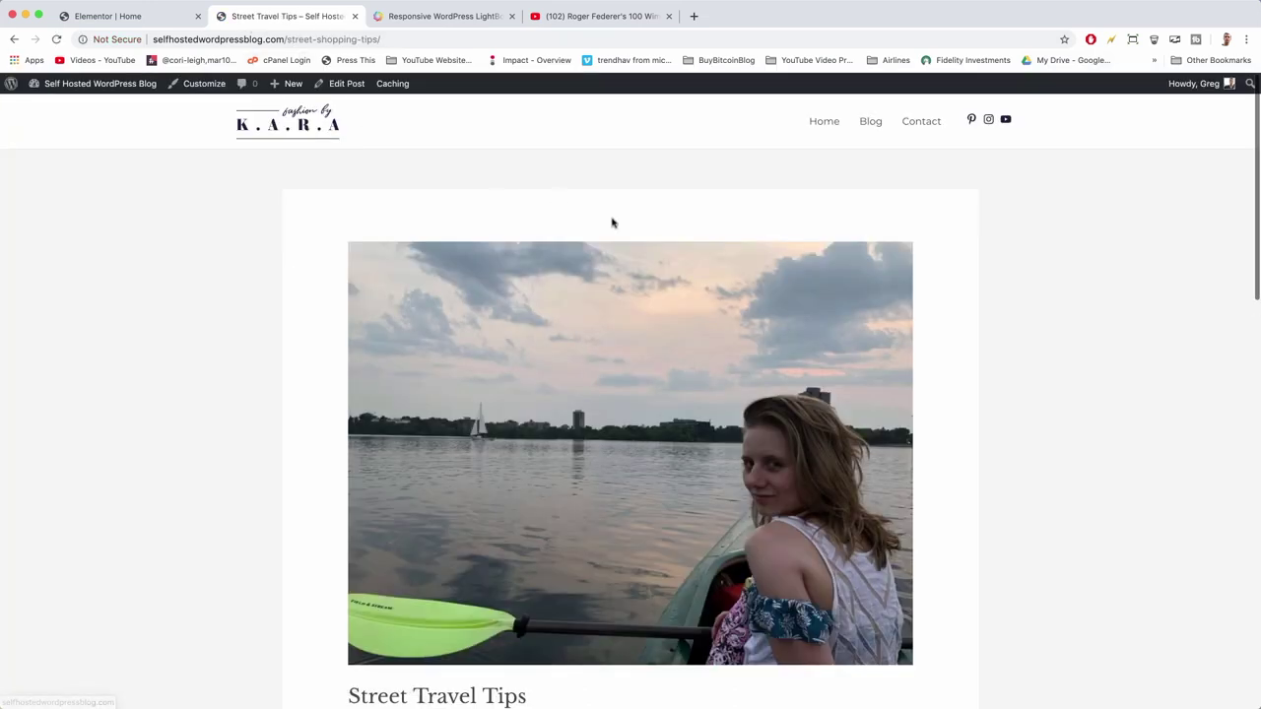
{"action": "scroll", "coordinate": [725, 379], "scroll_direction": "down", "scroll_amount": 5}
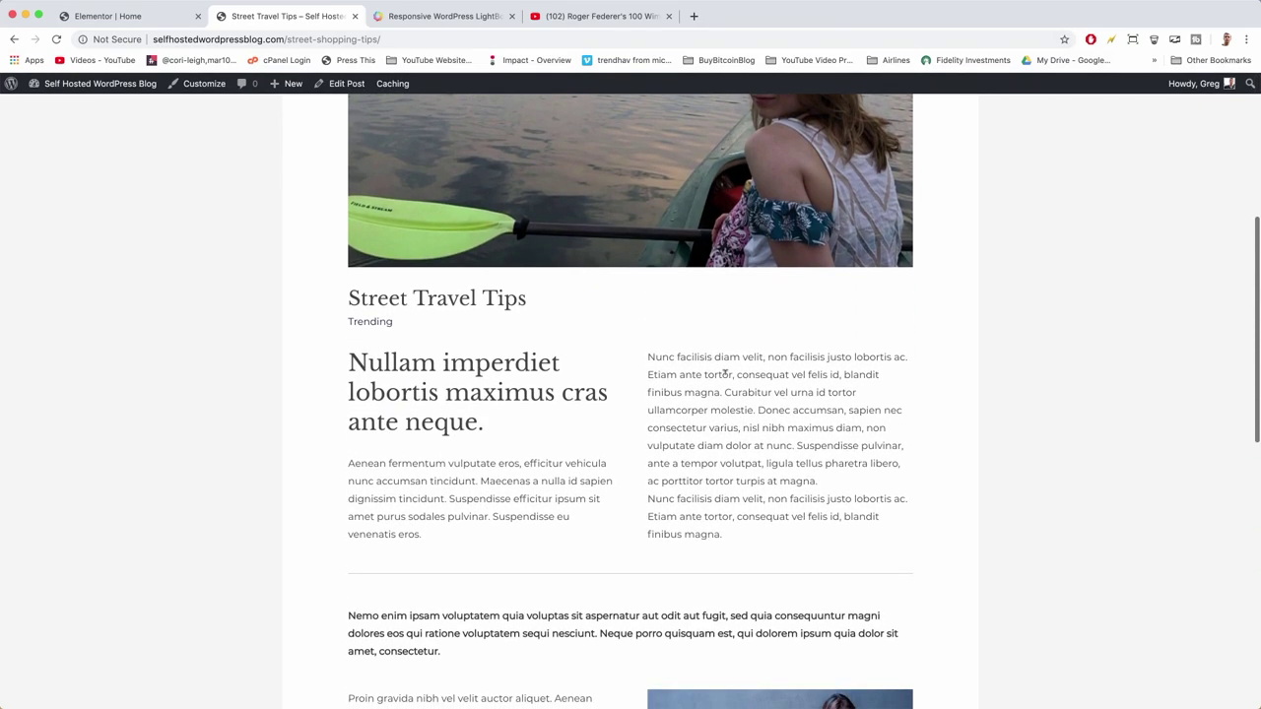
{"action": "scroll", "coordinate": [739, 374], "scroll_direction": "down", "scroll_amount": 3}
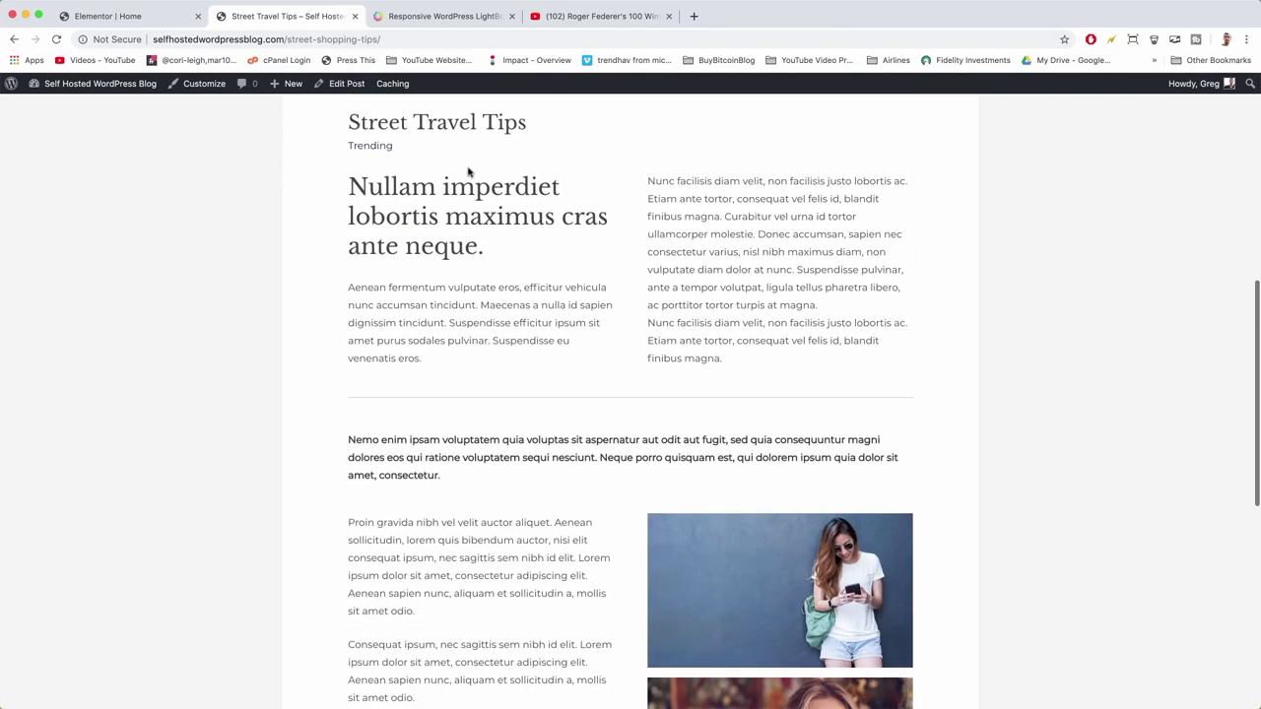
{"action": "scroll", "coordinate": [469, 172], "scroll_direction": "up", "scroll_amount": 3}
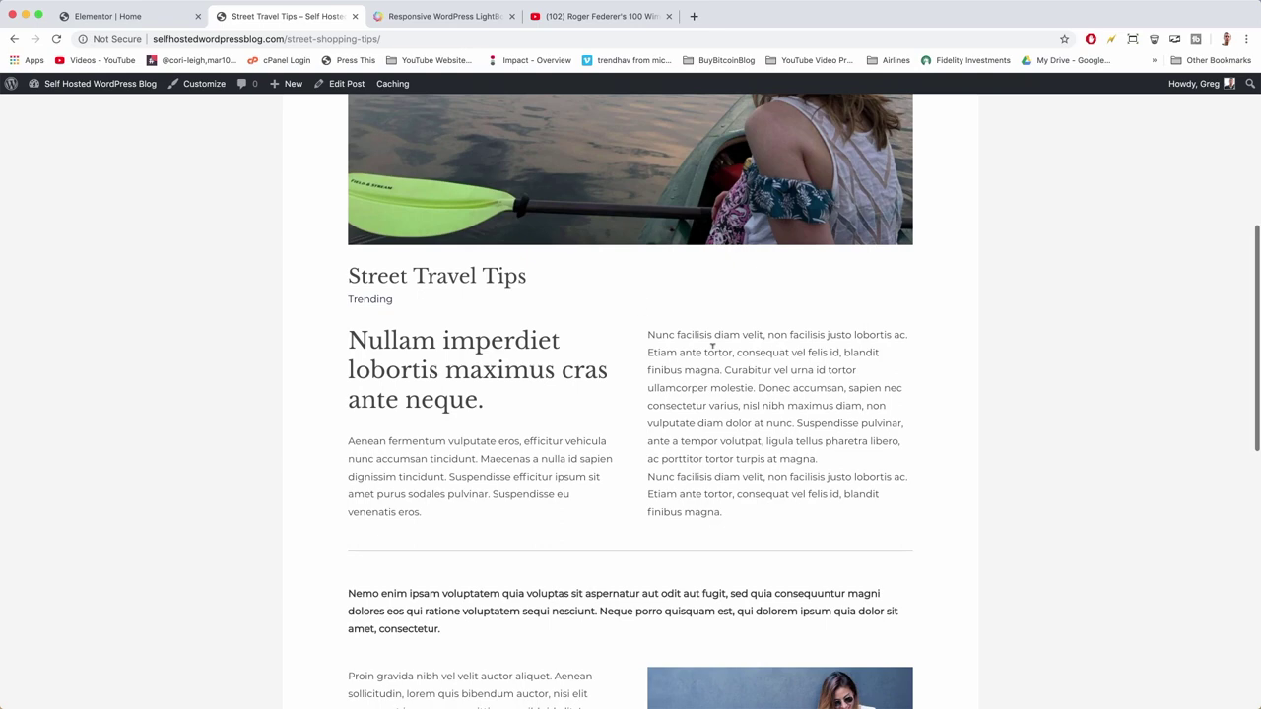
{"action": "scroll", "coordinate": [469, 372], "scroll_direction": "down", "scroll_amount": 5}
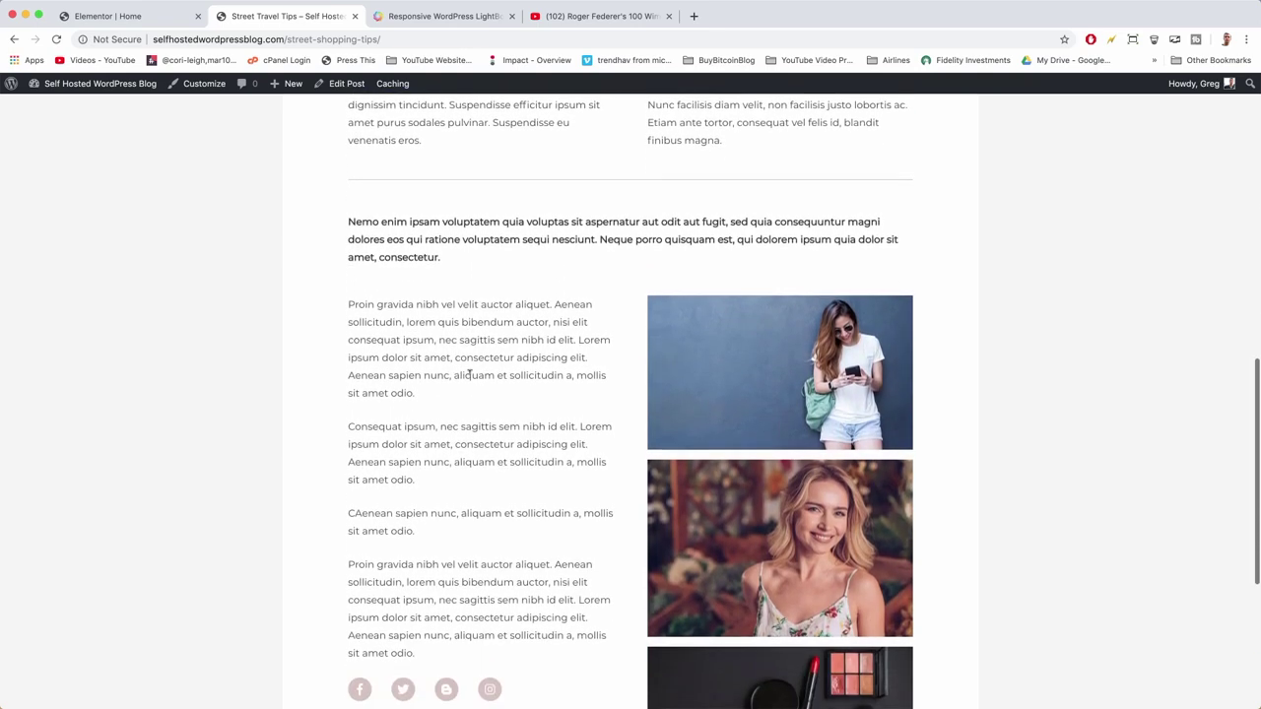
{"action": "scroll", "coordinate": [507, 246], "scroll_direction": "up", "scroll_amount": 2}
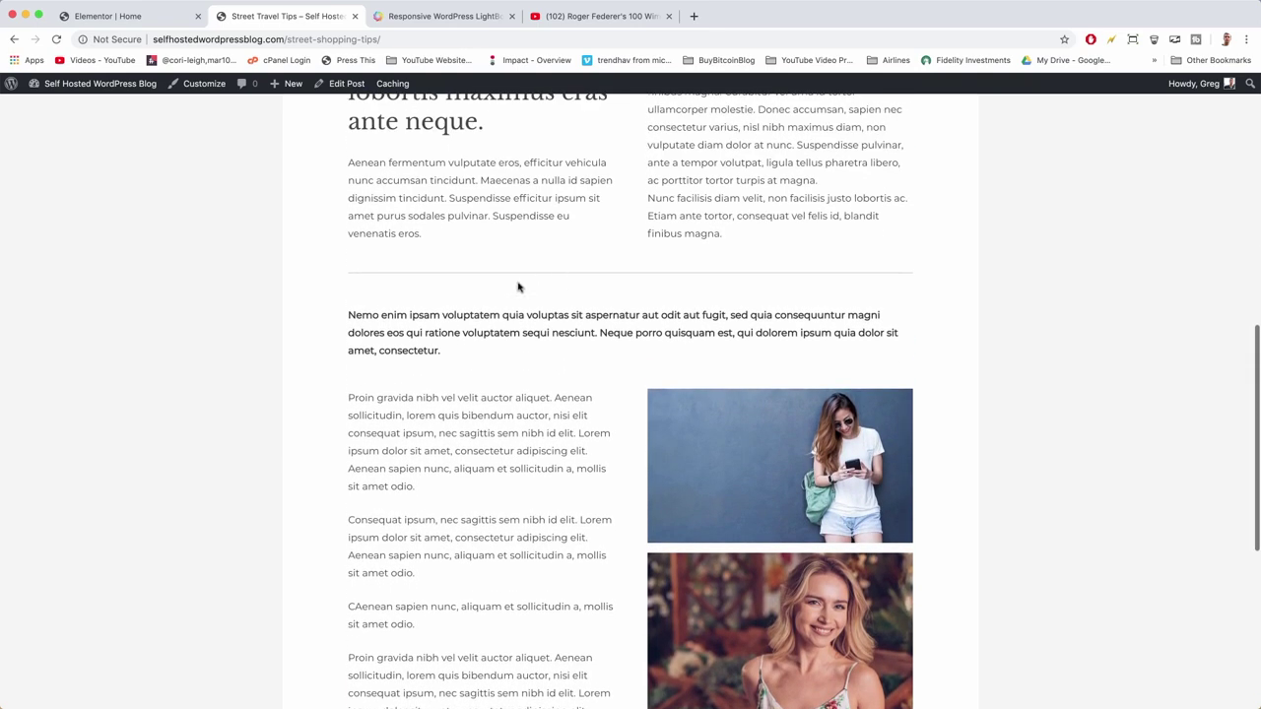
{"action": "scroll", "coordinate": [518, 285], "scroll_direction": "down", "scroll_amount": 3}
{"action": "scroll", "coordinate": [562, 414], "scroll_direction": "down", "scroll_amount": 3}
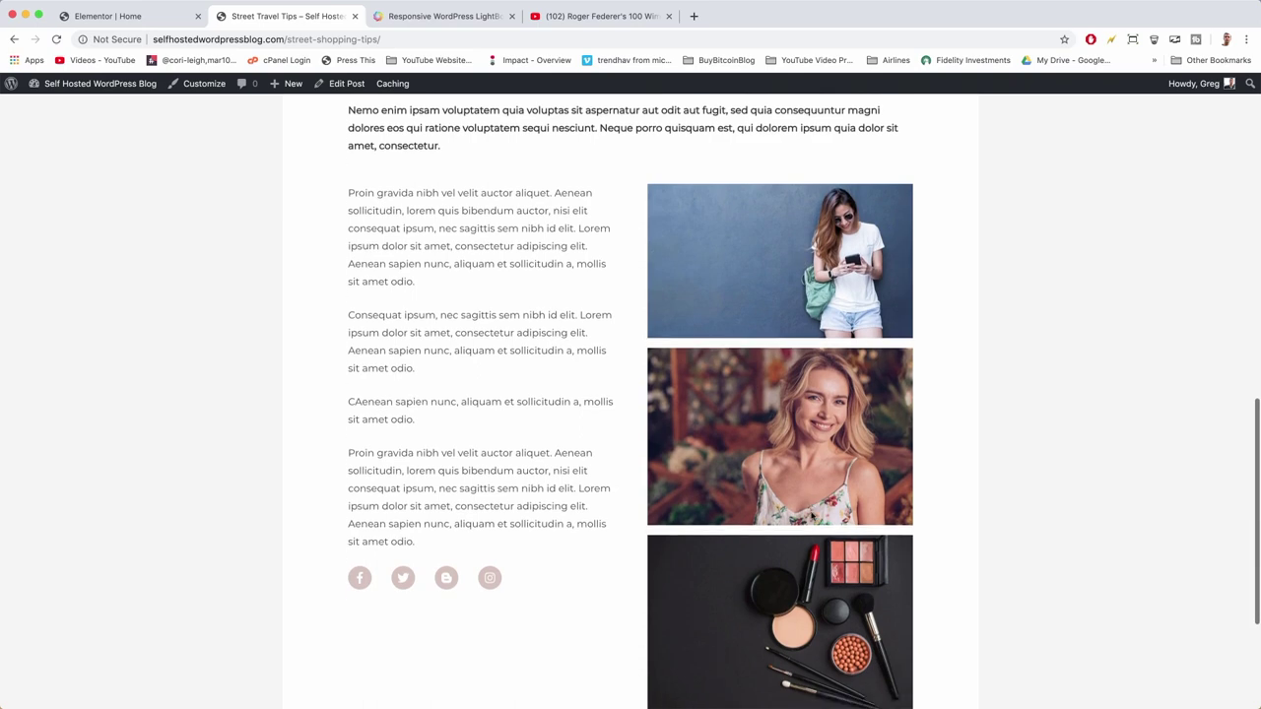
- Go to the Blog page and scroll to the carousel showing the Street Travel Tips card
{"action": "left_click", "coordinate": [481, 438]}
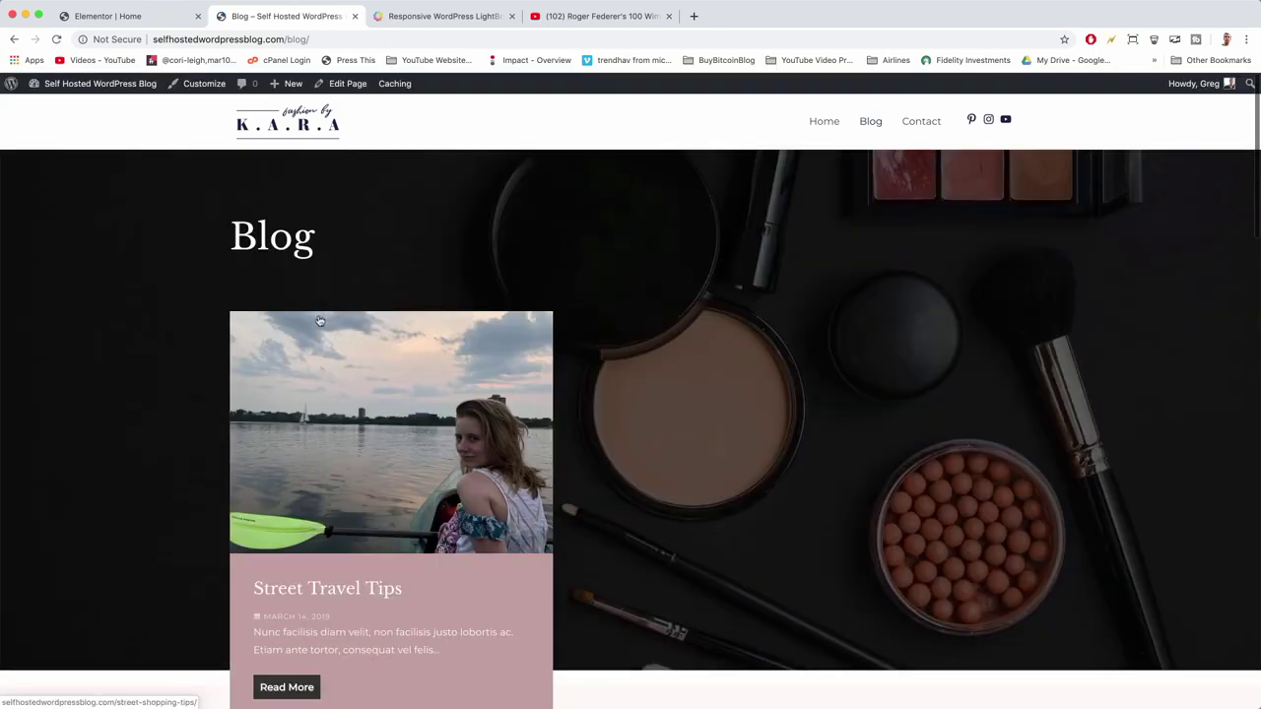
{"action": "scroll", "coordinate": [437, 391], "scroll_direction": "down", "scroll_amount": 3}
{"action": "scroll", "coordinate": [437, 391], "scroll_direction": "up", "scroll_amount": 3}
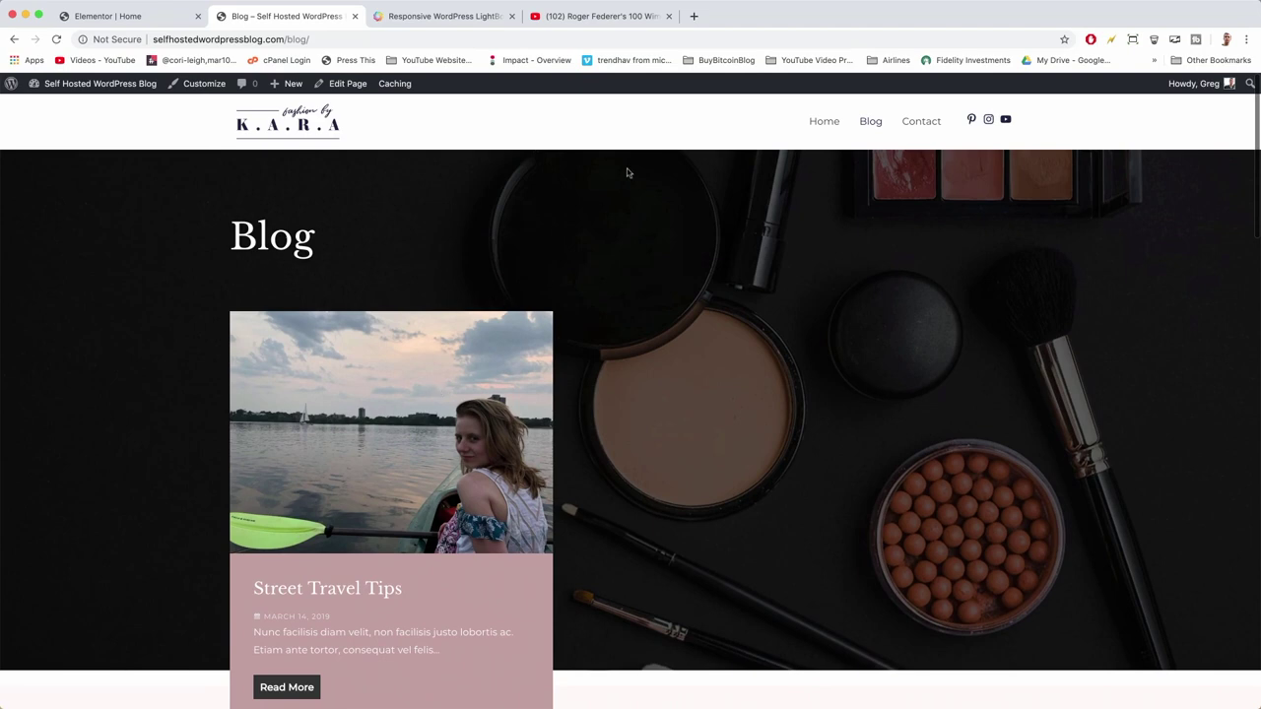
{"action": "scroll", "coordinate": [794, 535], "scroll_direction": "down", "scroll_amount": 3}
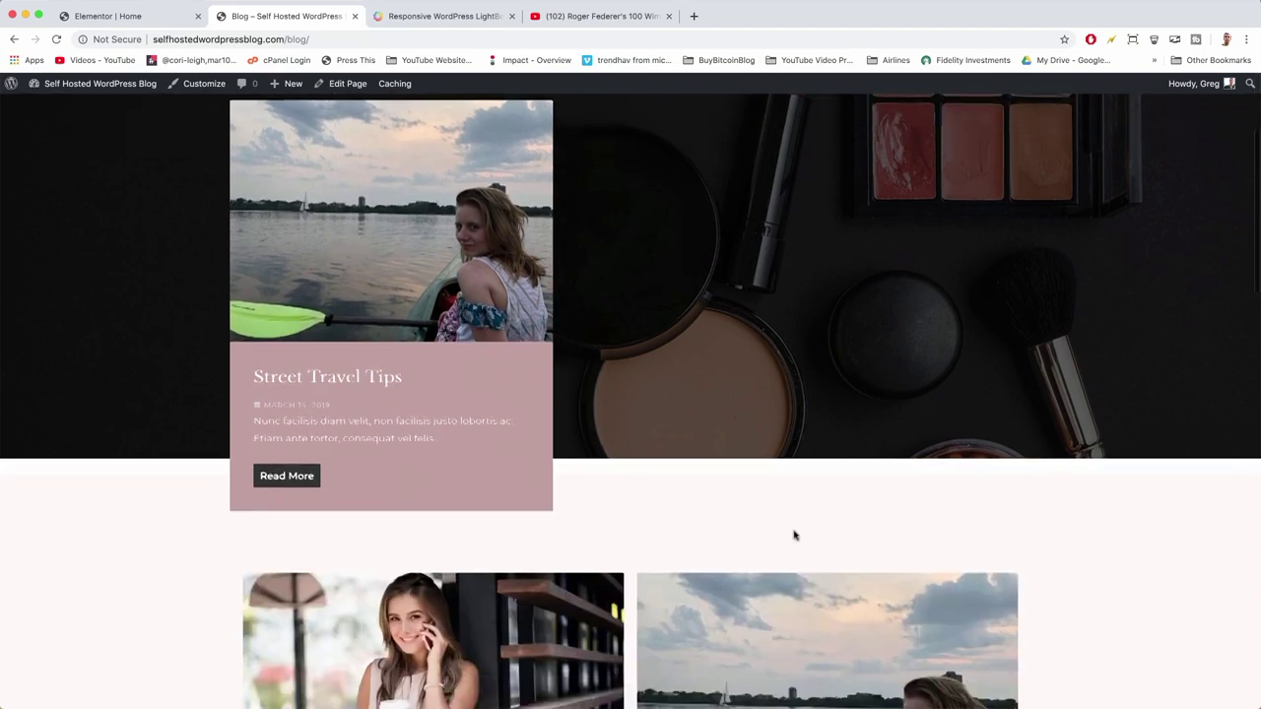
{"action": "scroll", "coordinate": [715, 394], "scroll_direction": "up", "scroll_amount": 3}
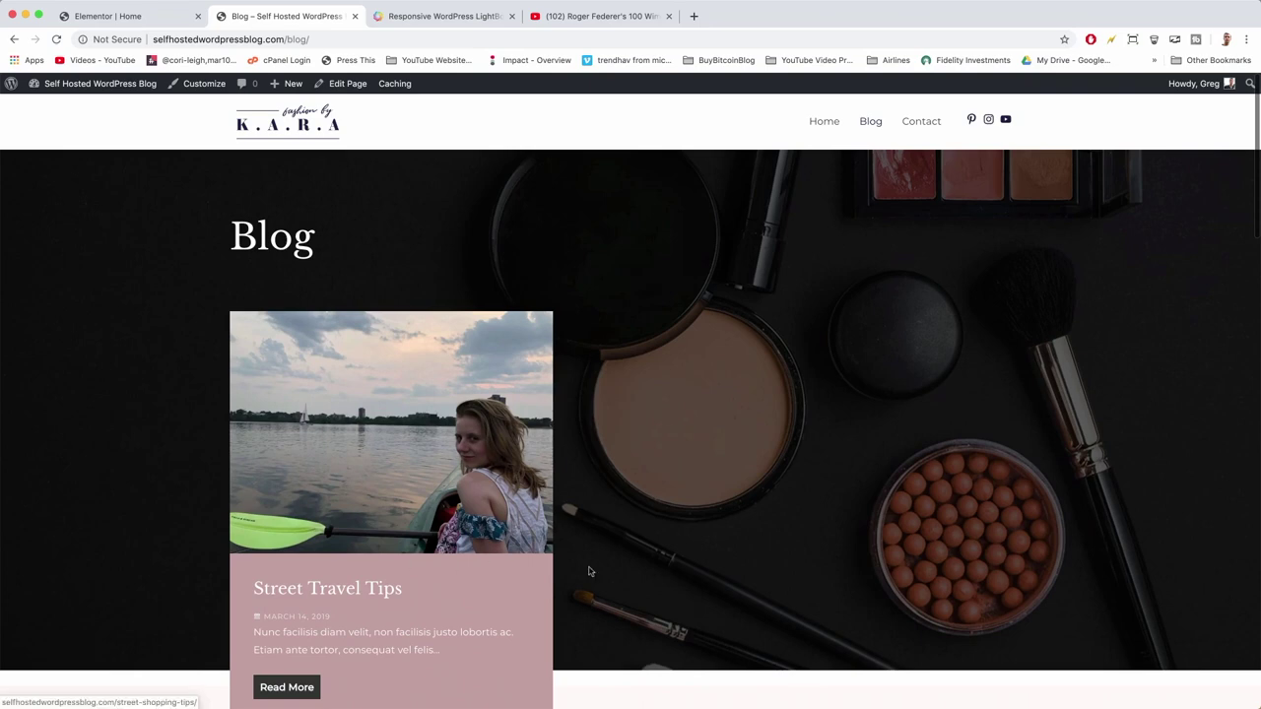
{"action": "scroll", "coordinate": [589, 571], "scroll_direction": "down", "scroll_amount": 6}
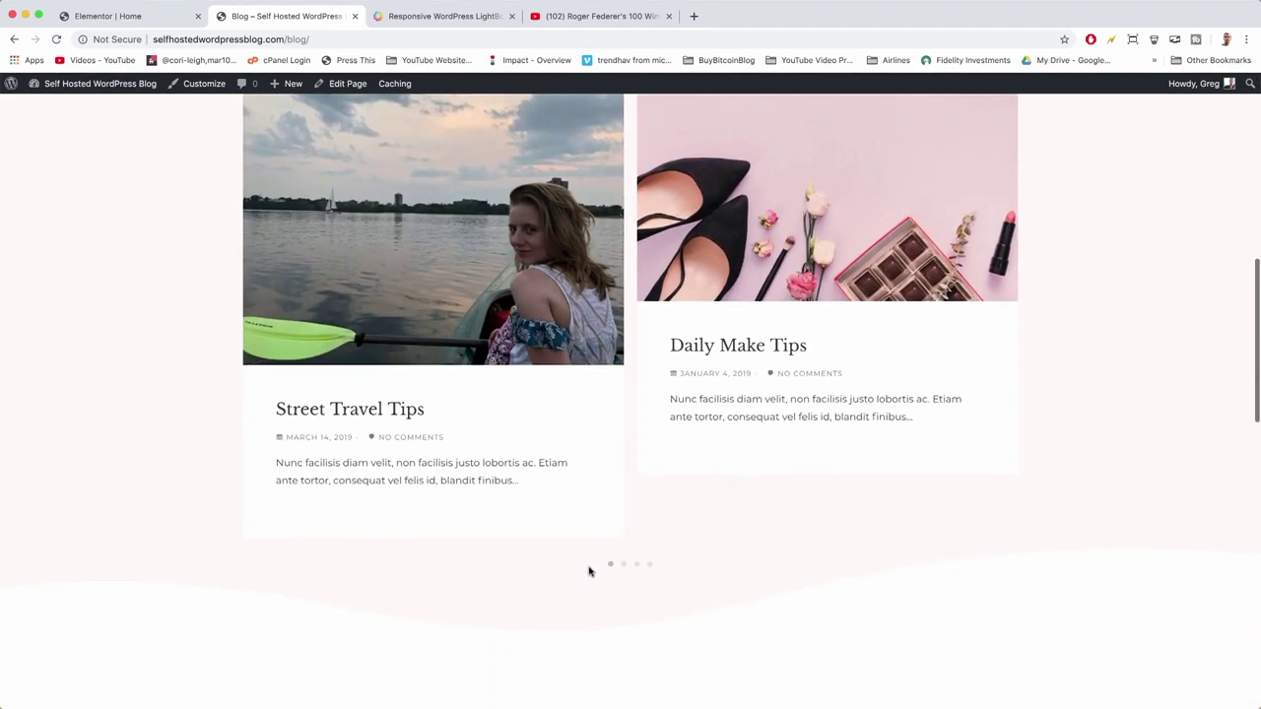
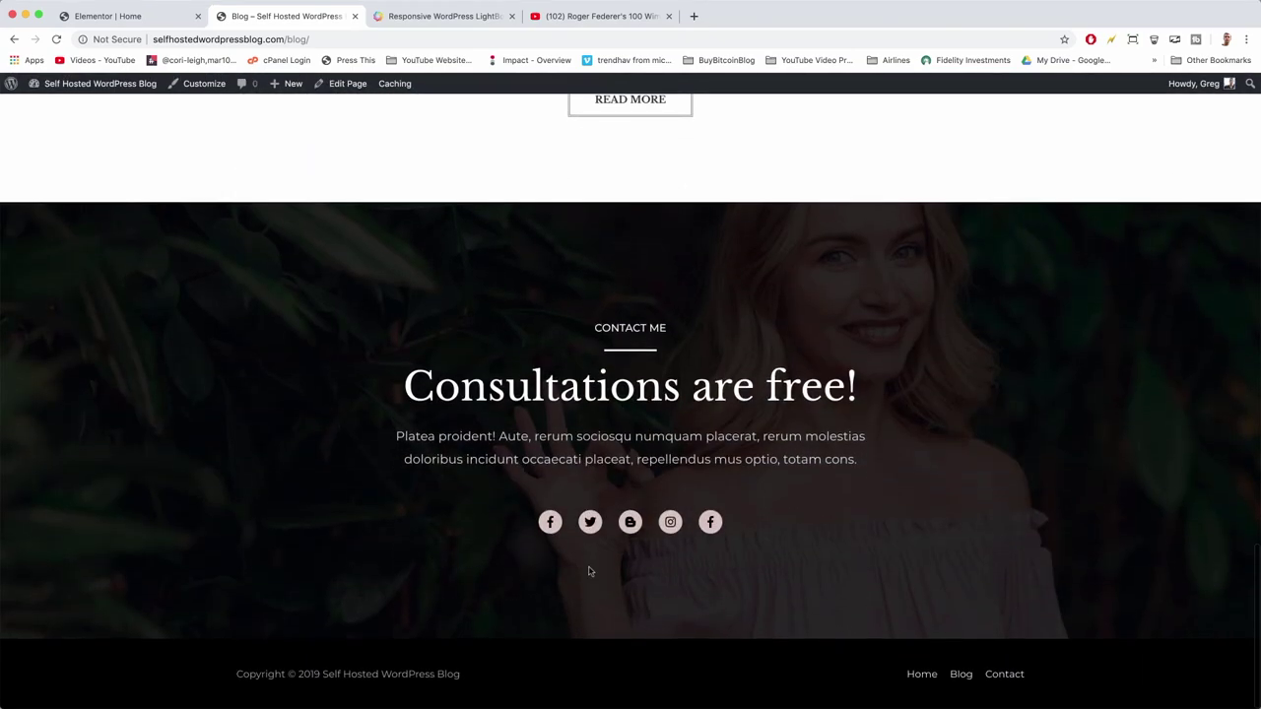
- Find the unrendered [wpforms id="6"] shortcode on the live Contact page, then head to the Dashboard
{"action": "scroll", "coordinate": [589, 571], "scroll_direction": "up", "scroll_amount": 15}
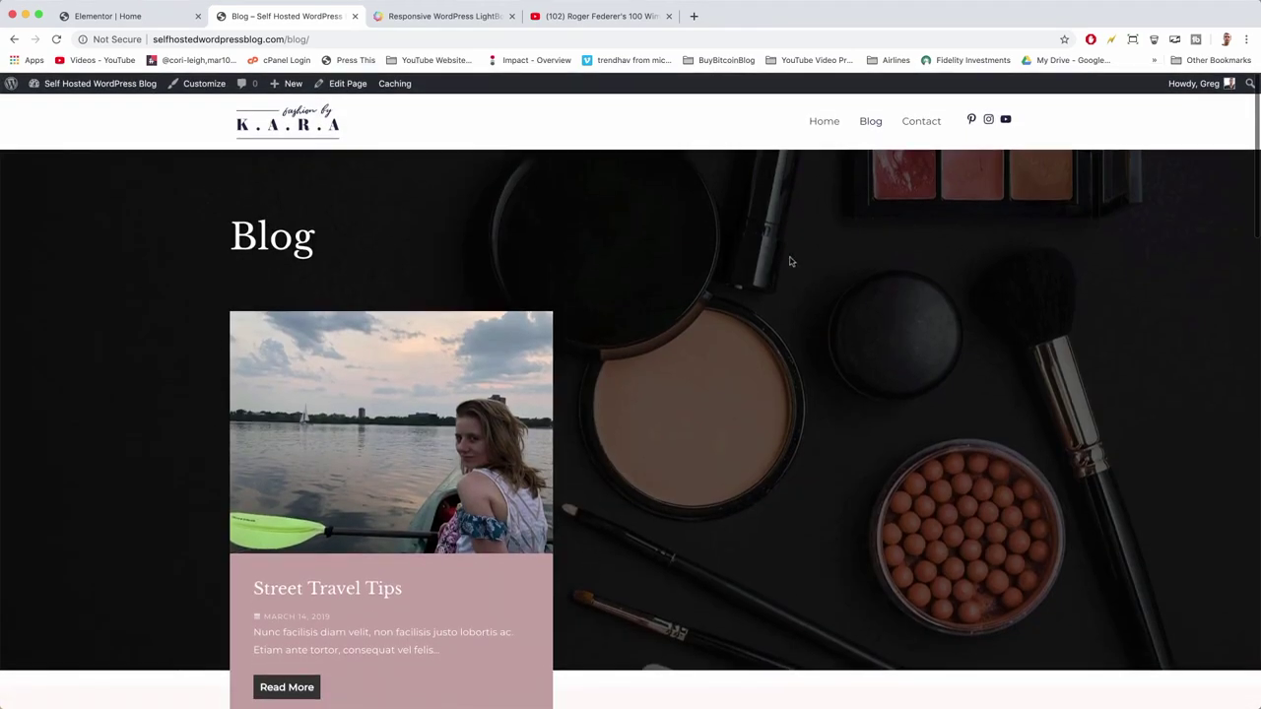
{"action": "left_click", "coordinate": [929, 121]}
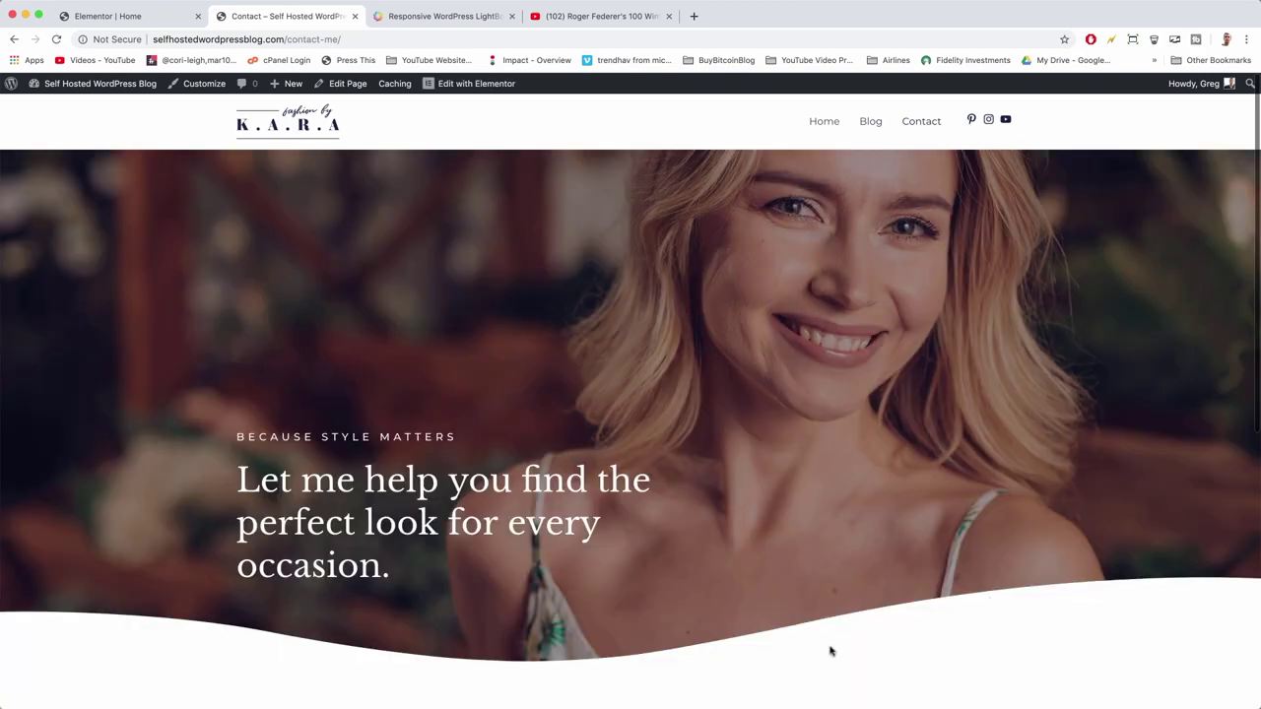
{"action": "scroll", "coordinate": [771, 659], "scroll_direction": "down", "scroll_amount": 10}
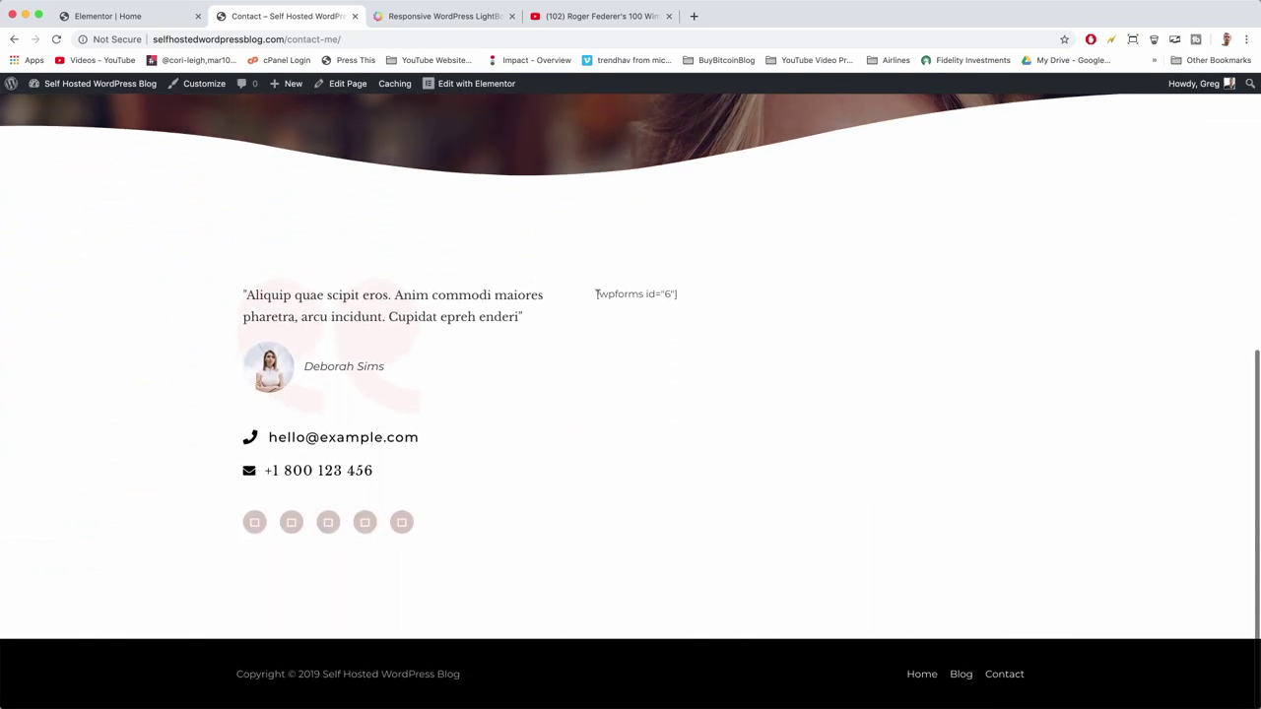
{"action": "left_click_drag", "start_coordinate": [596, 294], "coordinate": [691, 298]}
{"action": "left_click", "coordinate": [692, 300]}
{"action": "mouse_move", "coordinate": [116, 84]}
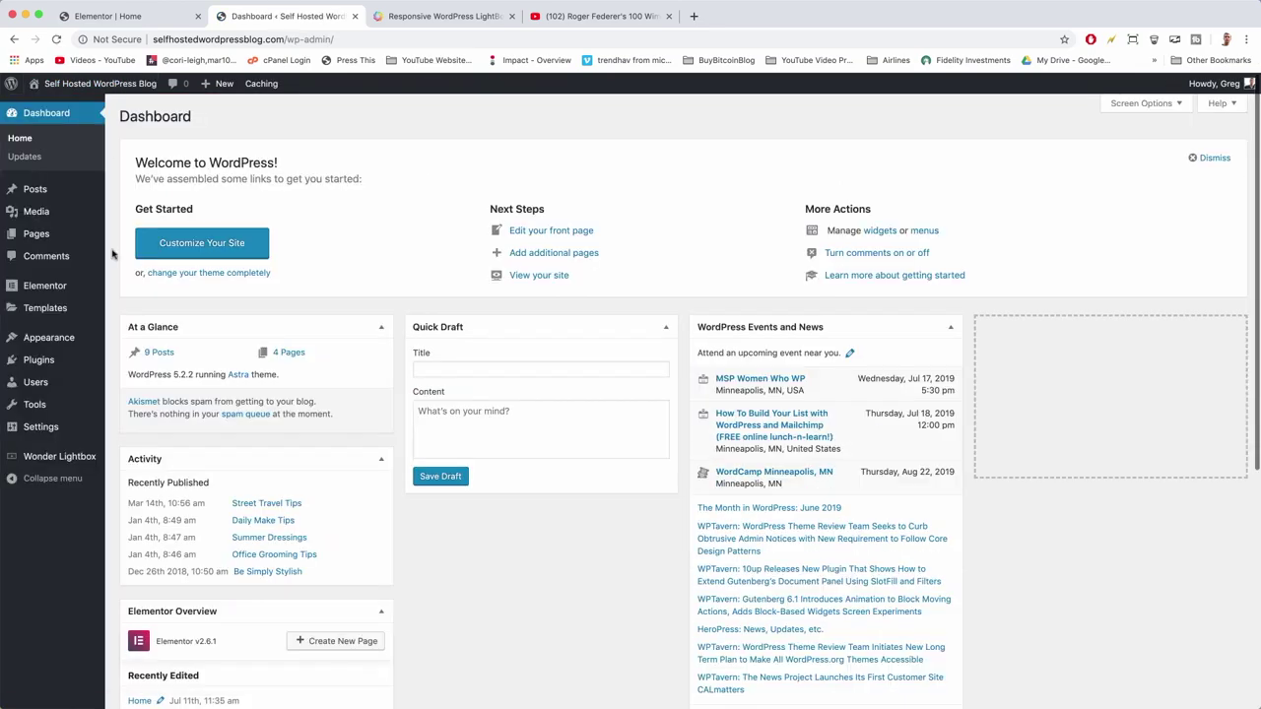
- Search Plugins › Add New for 'wp forms' and install Contact Form by WPForms
{"action": "left_click", "coordinate": [45, 360]}
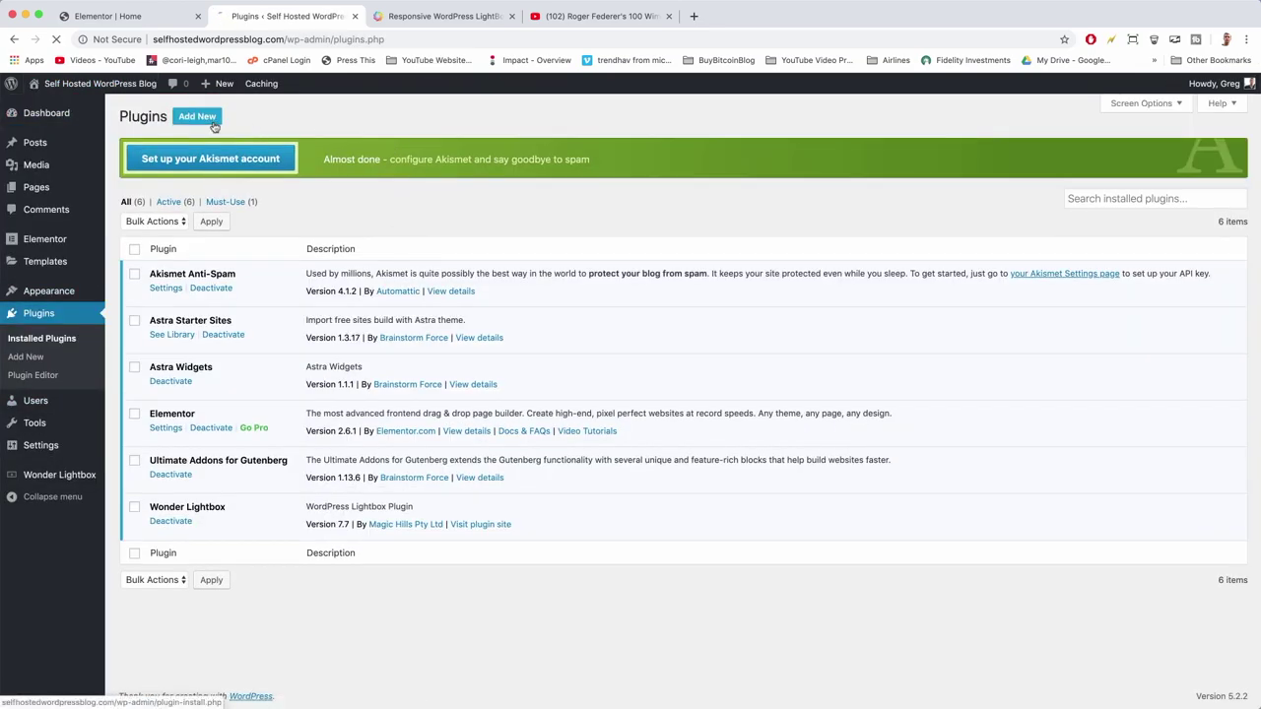
{"action": "left_click", "coordinate": [213, 123]}
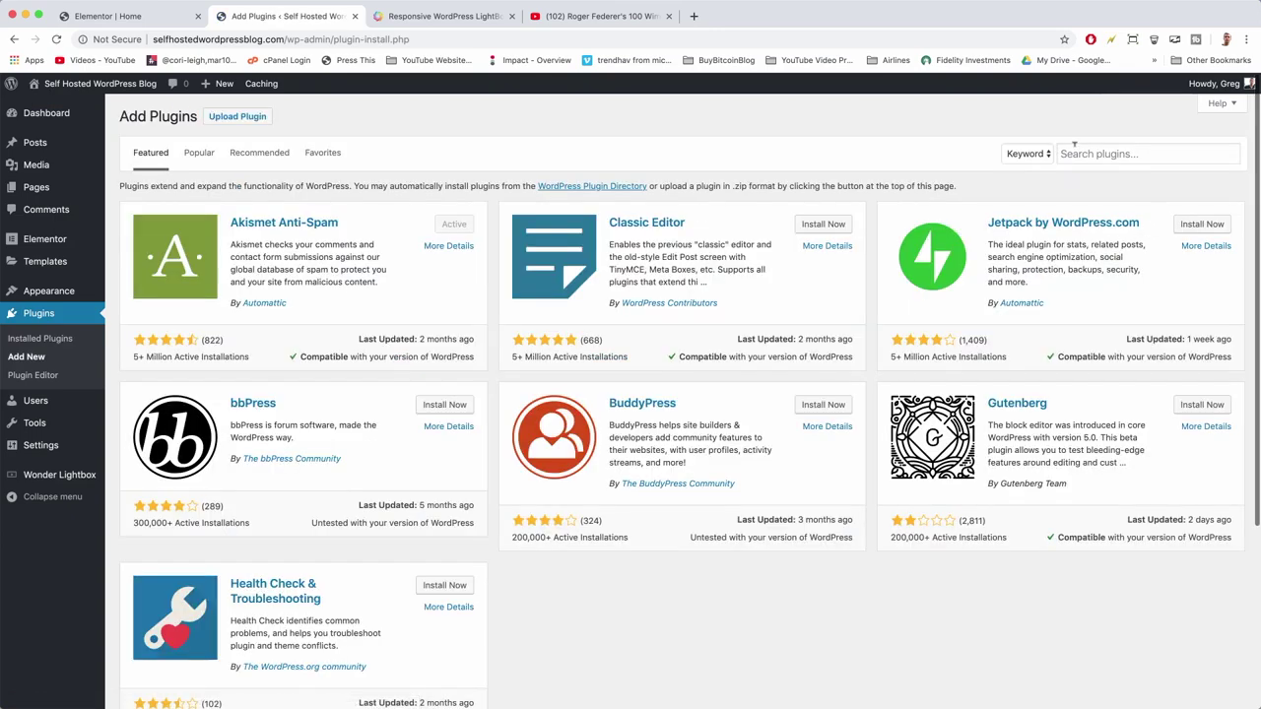
{"action": "left_click", "coordinate": [1082, 150]}
{"action": "type", "text": "W"}
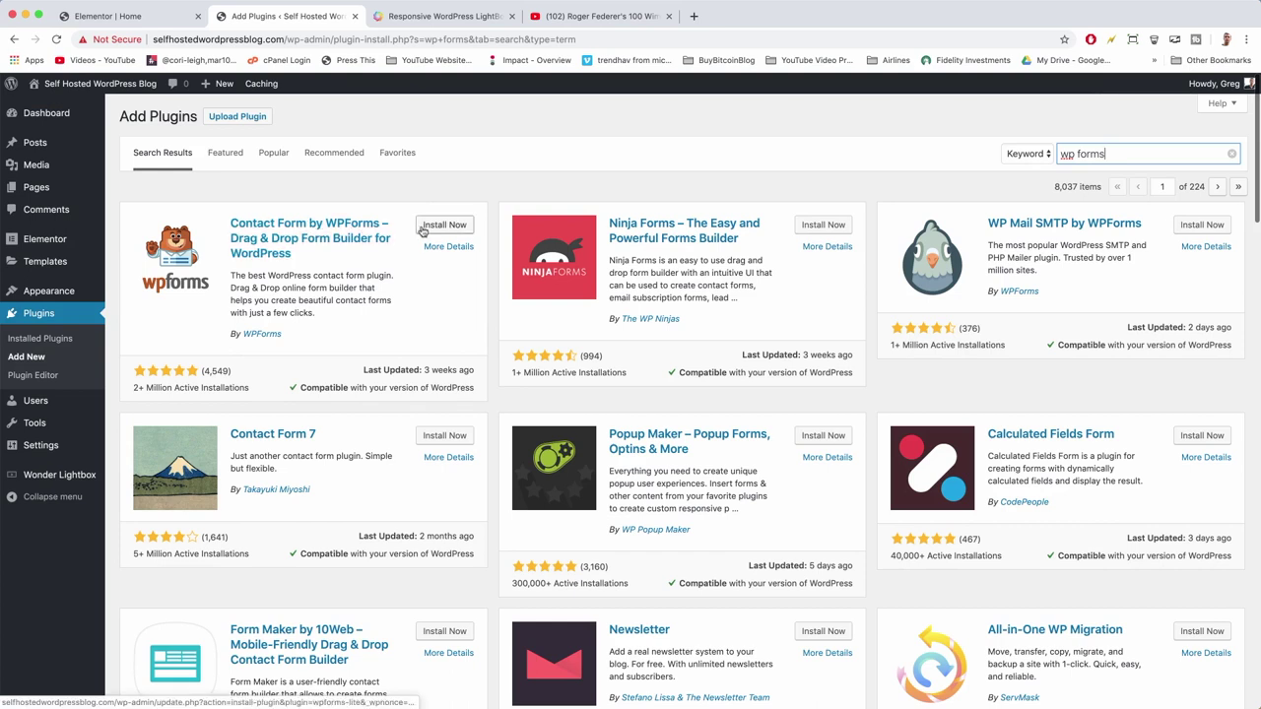
{"action": "left_click", "coordinate": [443, 226]}
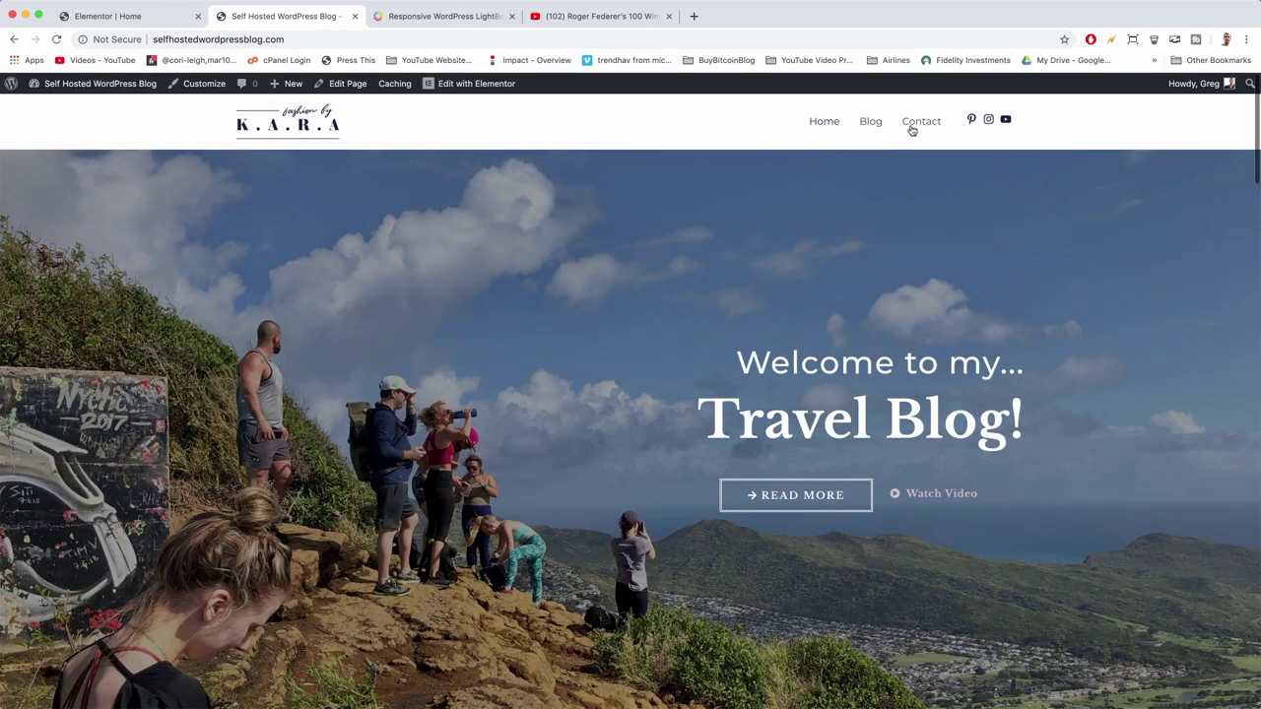
- On the live Contact page, try the First name, Last name, Email and Comment fields
{"action": "left_click", "coordinate": [917, 126]}
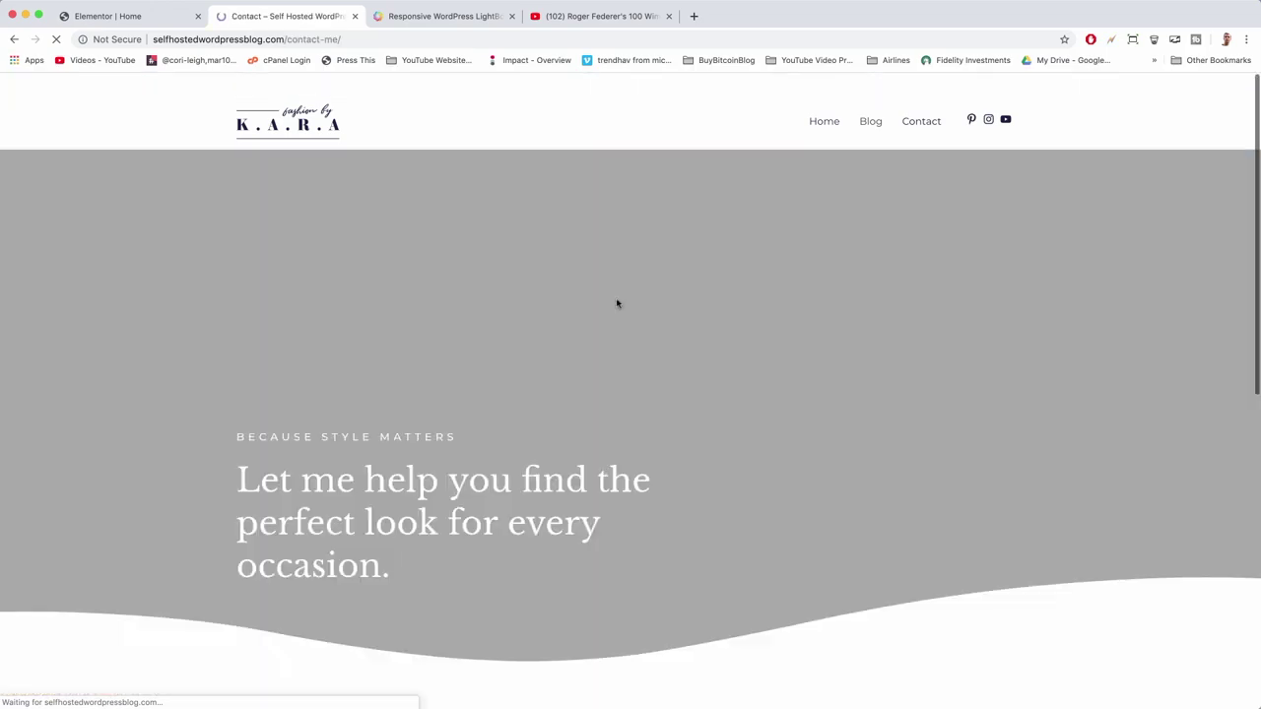
{"action": "scroll", "coordinate": [615, 300], "scroll_direction": "down", "scroll_amount": 6}
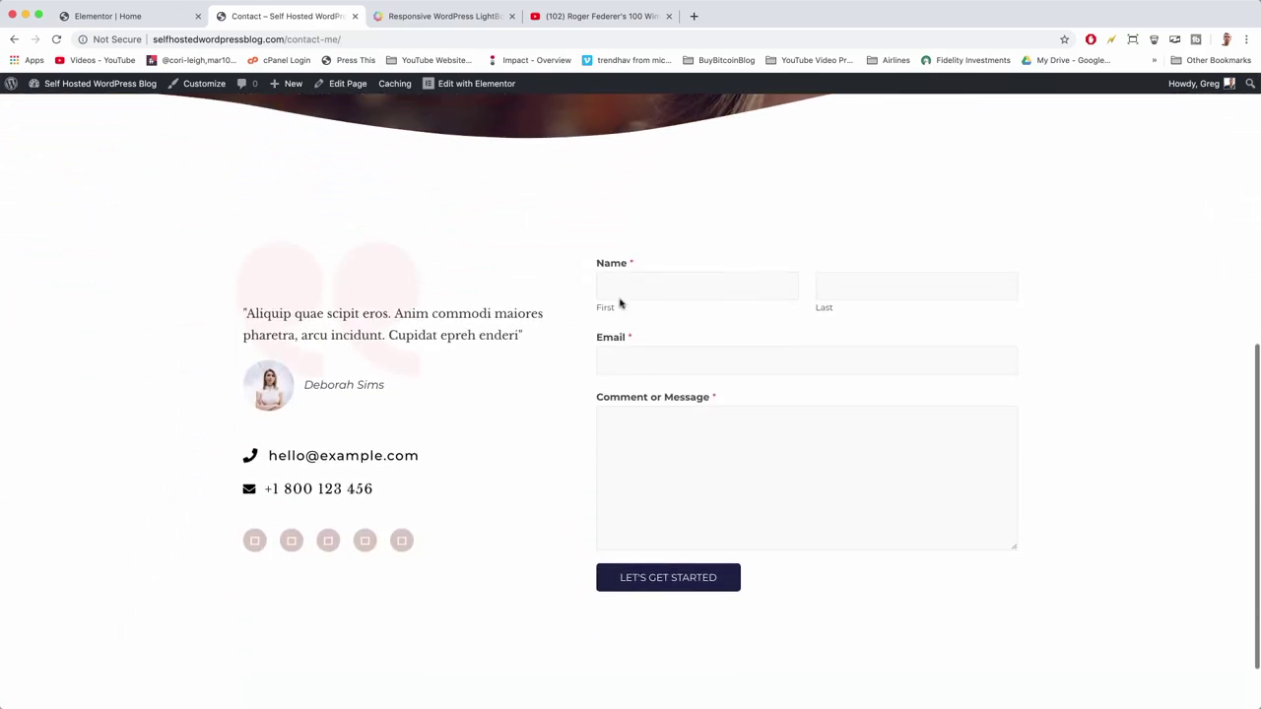
{"action": "left_click", "coordinate": [713, 285]}
{"action": "left_click", "coordinate": [876, 286]}
{"action": "left_click", "coordinate": [824, 367]}
{"action": "left_click", "coordinate": [774, 466]}
{"action": "left_click", "coordinate": [706, 361]}
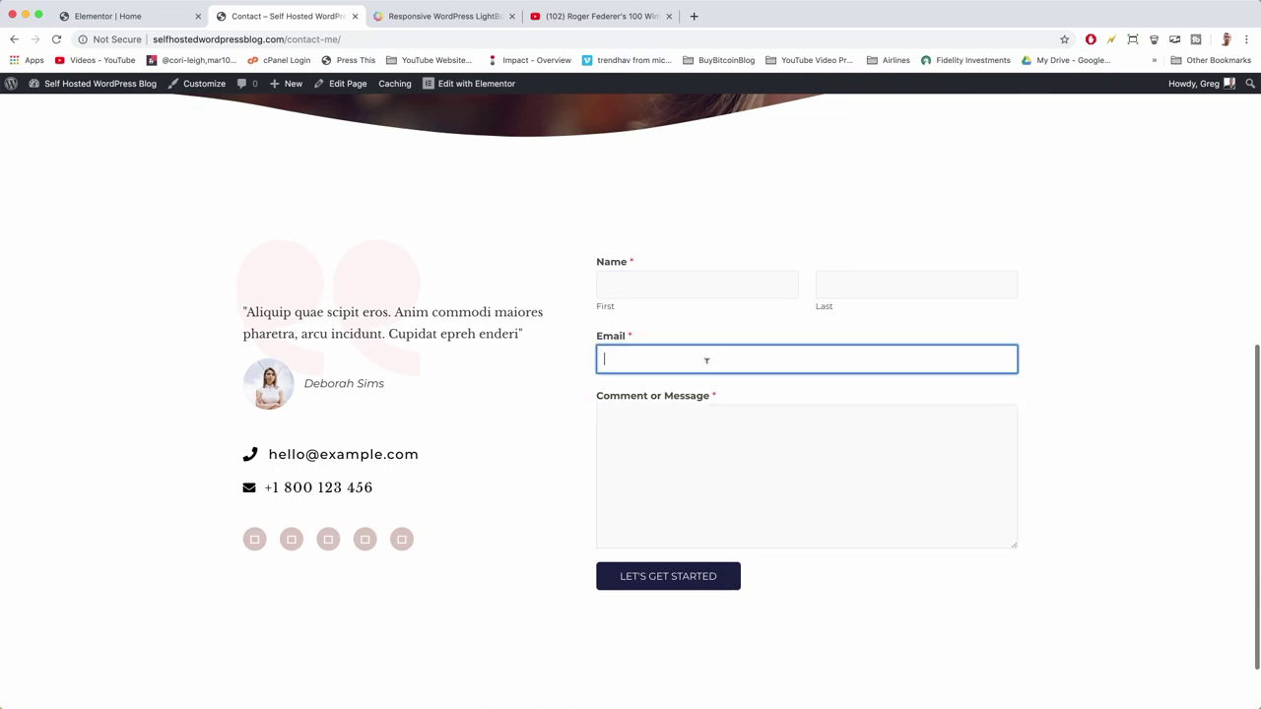
{"action": "left_click", "coordinate": [644, 285]}
{"action": "left_click", "coordinate": [824, 285]}
{"action": "left_click", "coordinate": [704, 287]}
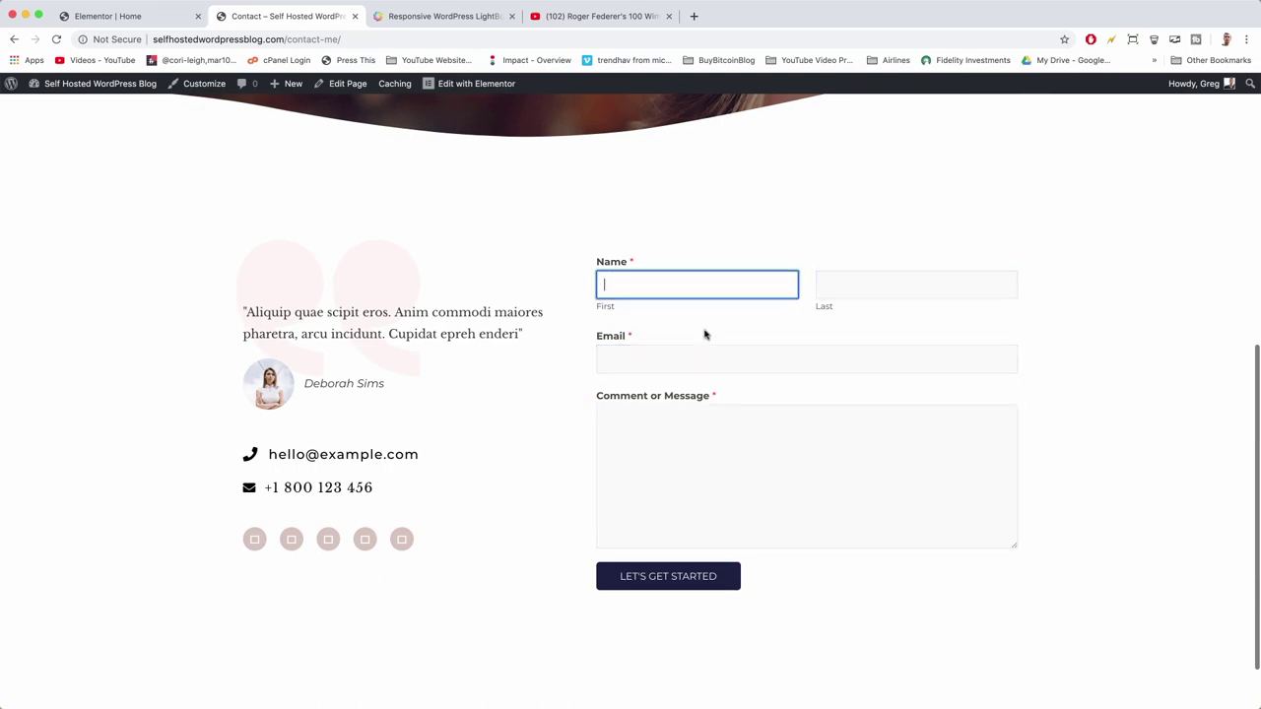
{"action": "left_click", "coordinate": [691, 359]}
{"action": "left_click", "coordinate": [669, 487]}
- Scroll down and recheck each form field, then return to the top of the page
{"action": "scroll", "coordinate": [703, 286], "scroll_direction": "down", "scroll_amount": 2}
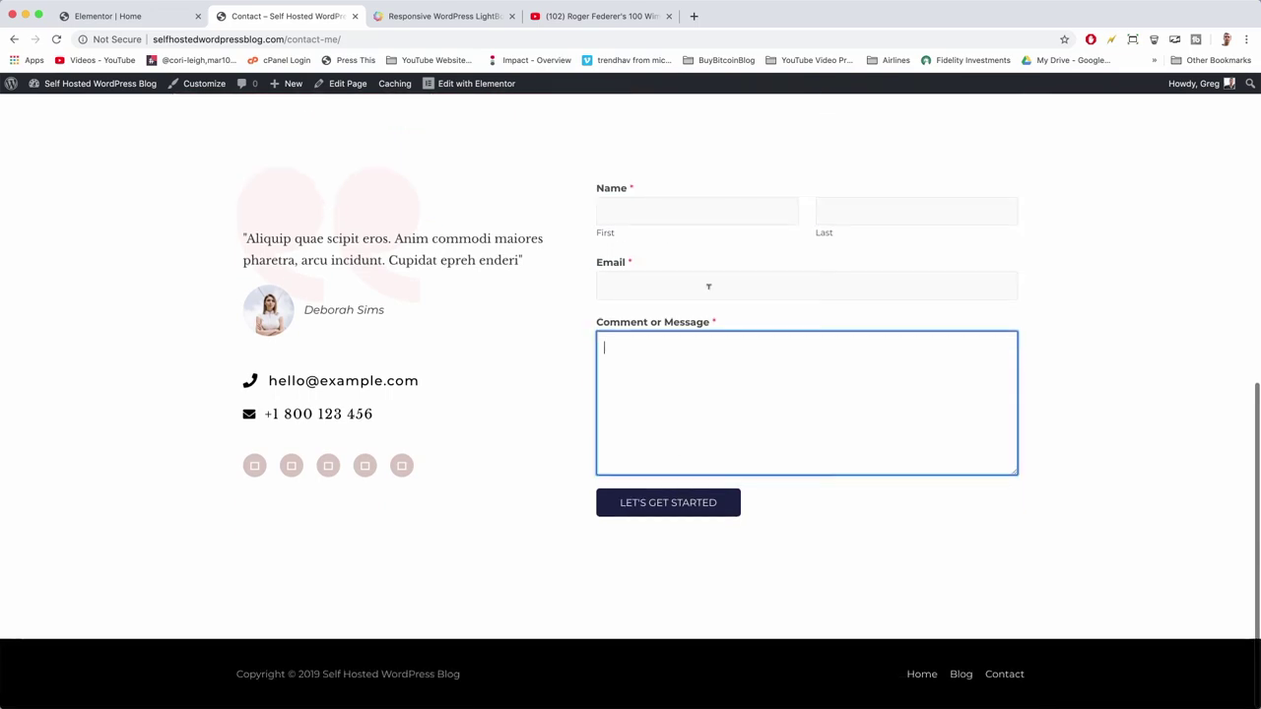
{"action": "left_click", "coordinate": [660, 282]}
{"action": "left_click", "coordinate": [792, 222]}
{"action": "left_click", "coordinate": [886, 210]}
{"action": "left_click", "coordinate": [870, 279]}
{"action": "left_click", "coordinate": [856, 355]}
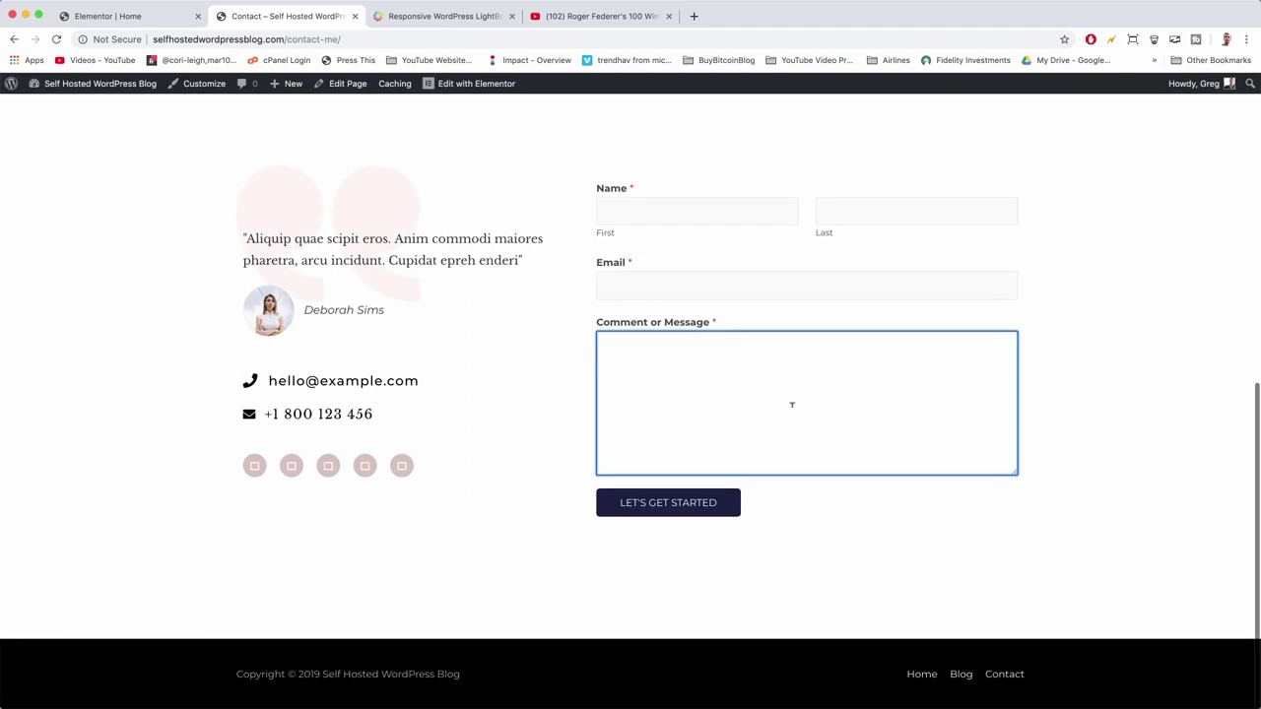
{"action": "scroll", "coordinate": [792, 404], "scroll_direction": "up", "scroll_amount": 1}
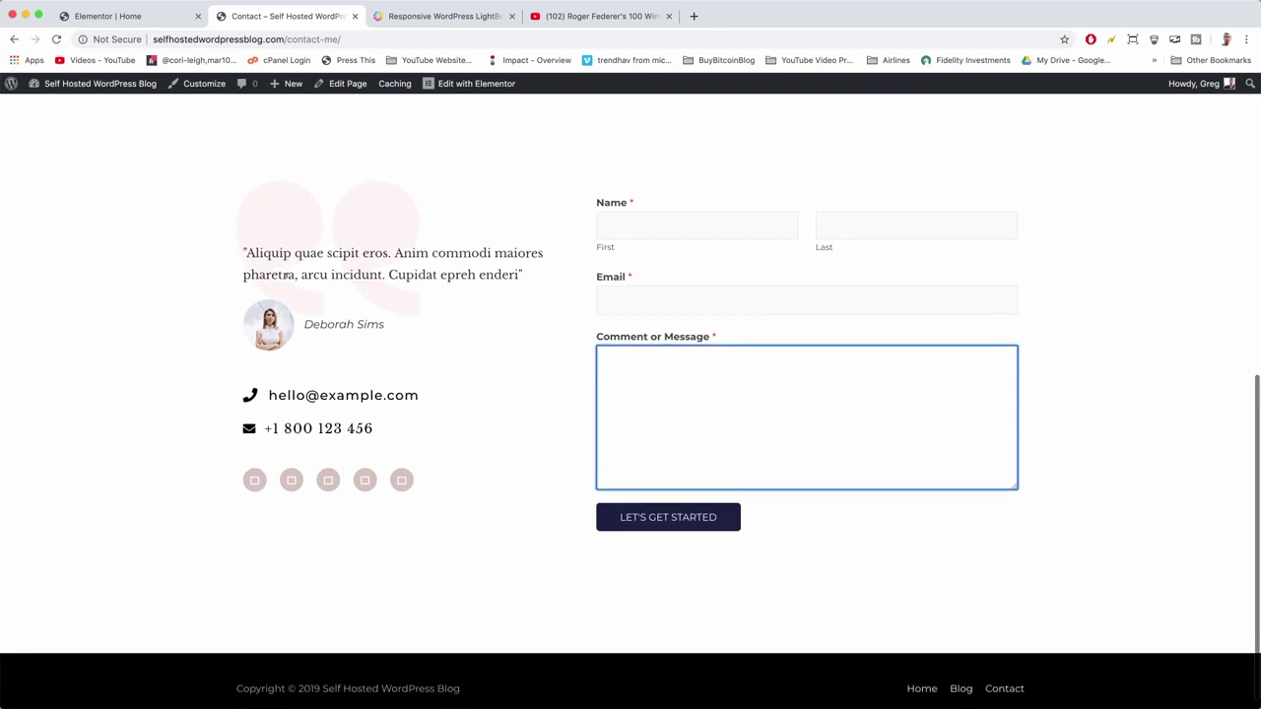
{"action": "left_click", "coordinate": [268, 395]}
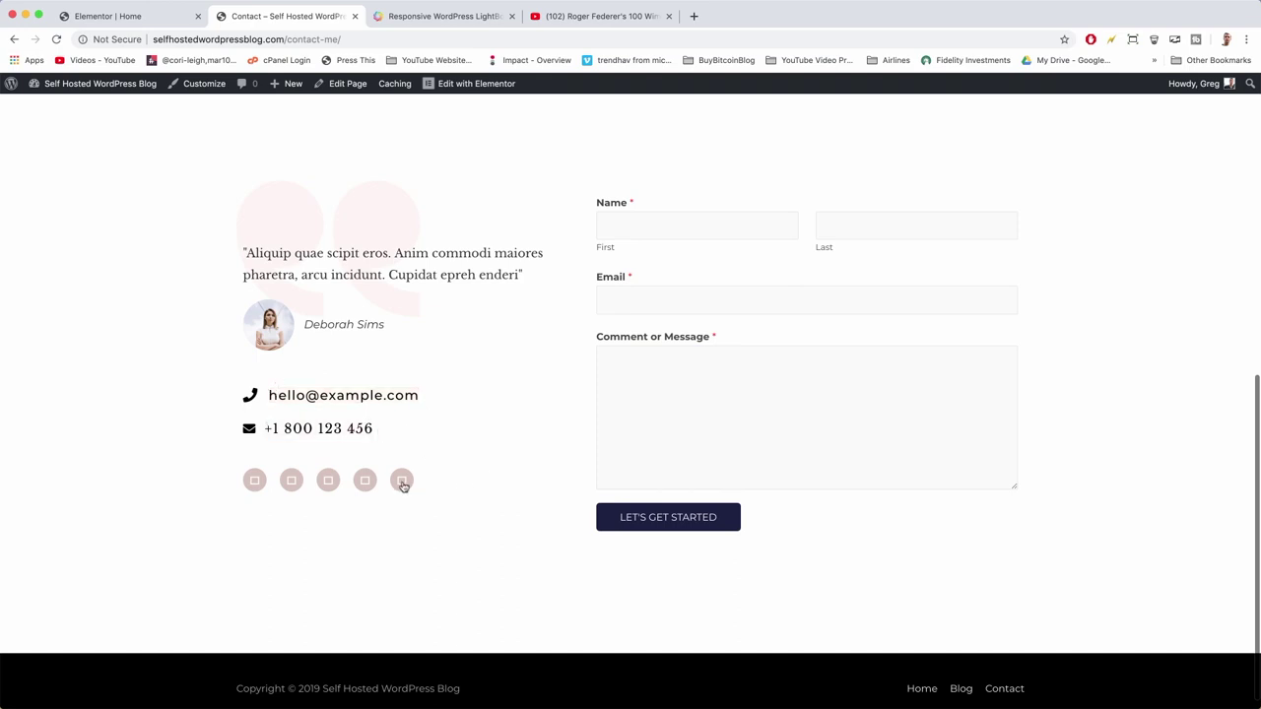
{"action": "scroll", "coordinate": [550, 532], "scroll_direction": "up", "scroll_amount": 3}
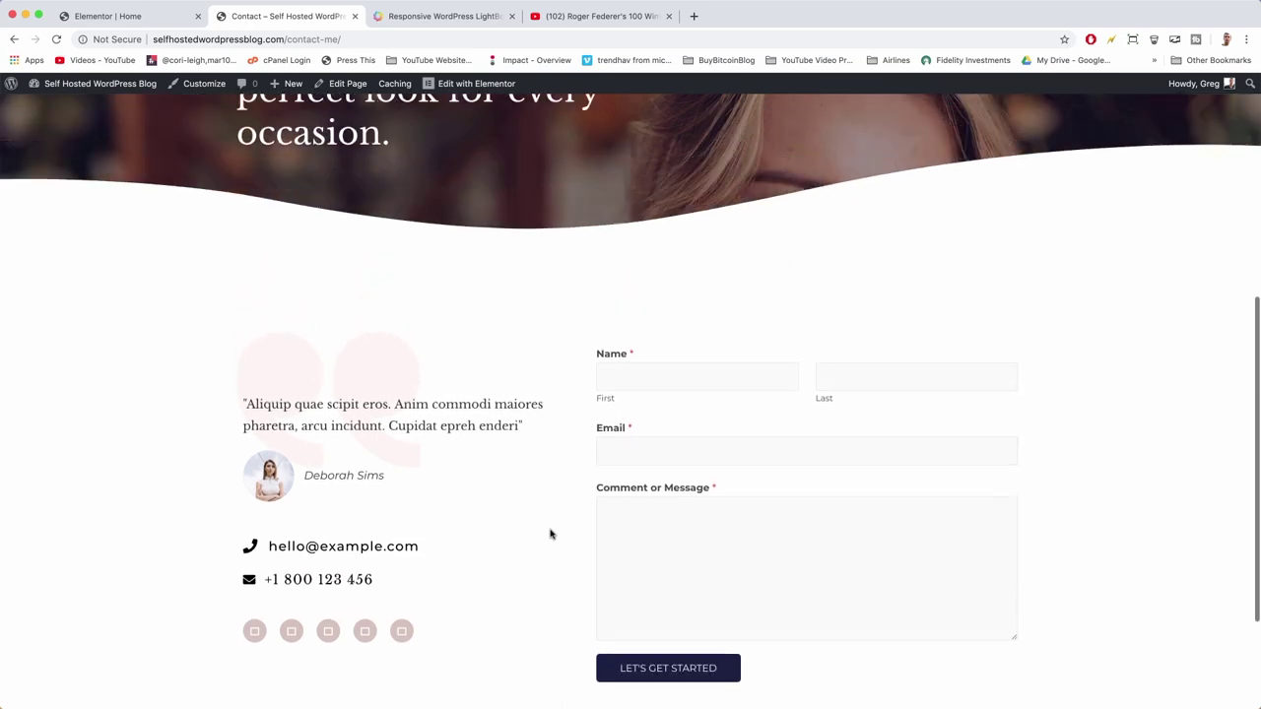
{"action": "scroll", "coordinate": [550, 531], "scroll_direction": "up", "scroll_amount": 5}
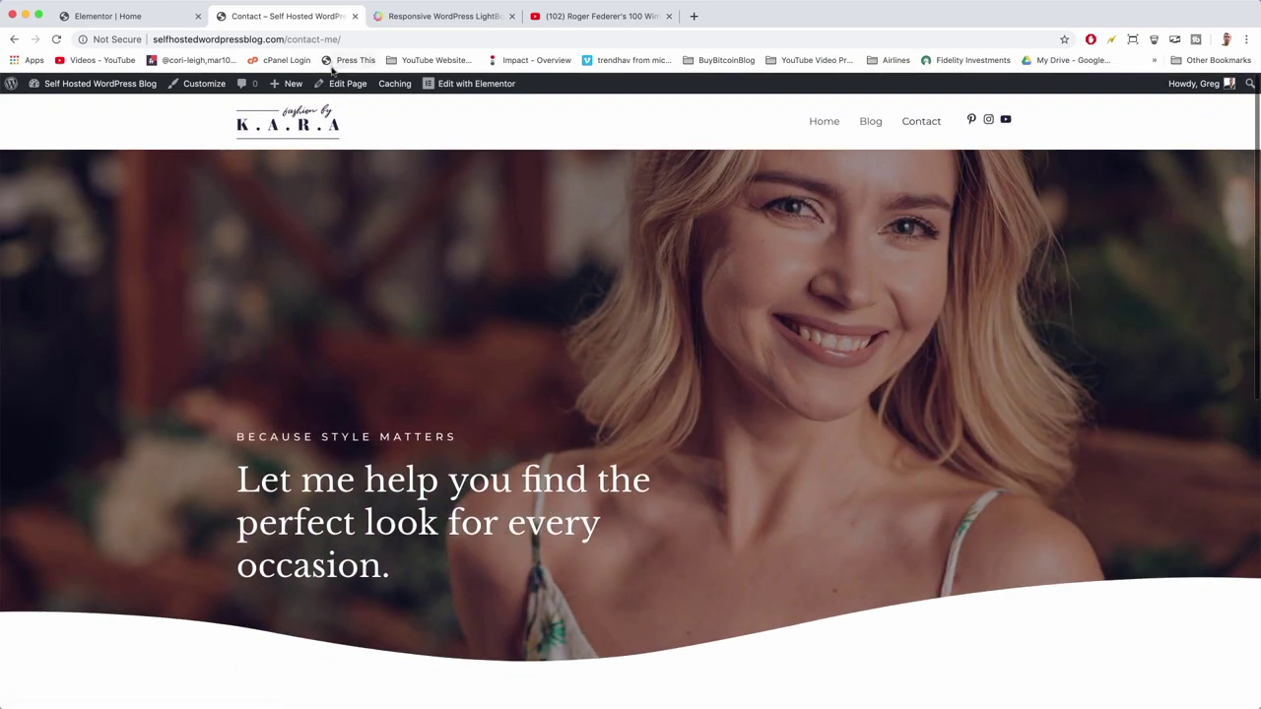
- In Elementor, replace the Contact page hero background with blog03-free-img.jpg
{"action": "left_click", "coordinate": [460, 84]}
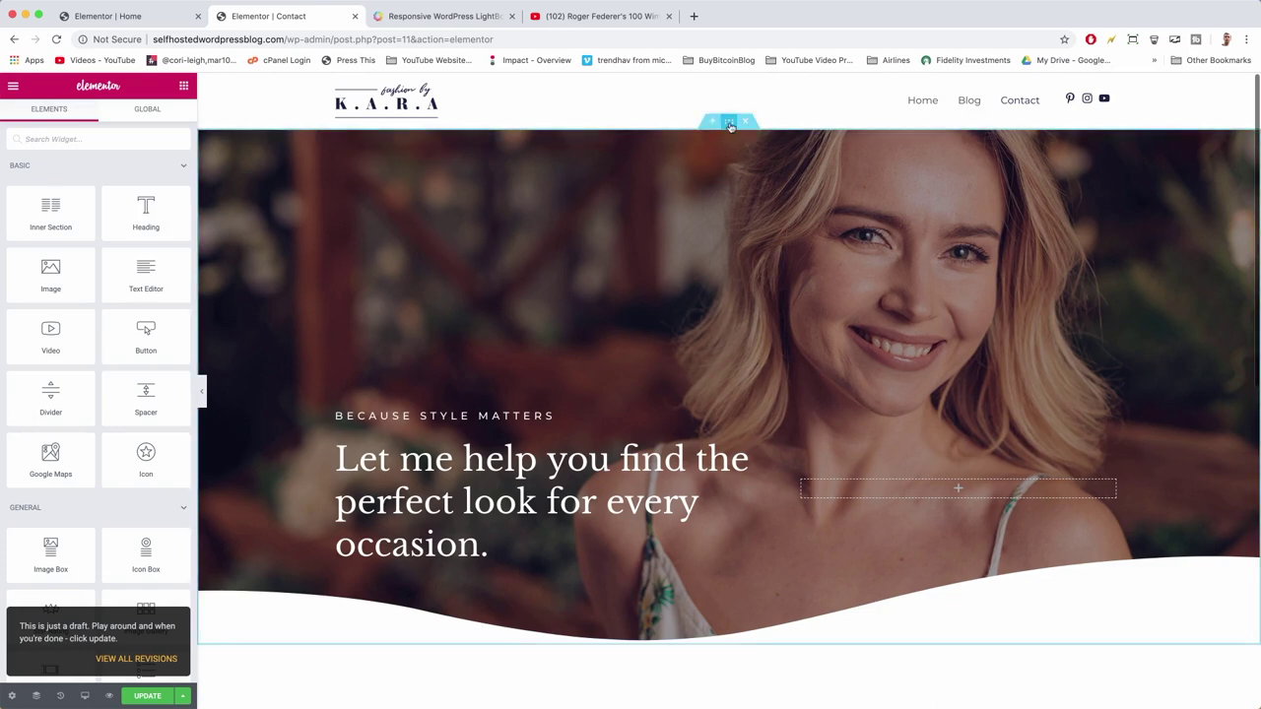
{"action": "left_click", "coordinate": [729, 122]}
{"action": "left_click", "coordinate": [89, 118]}
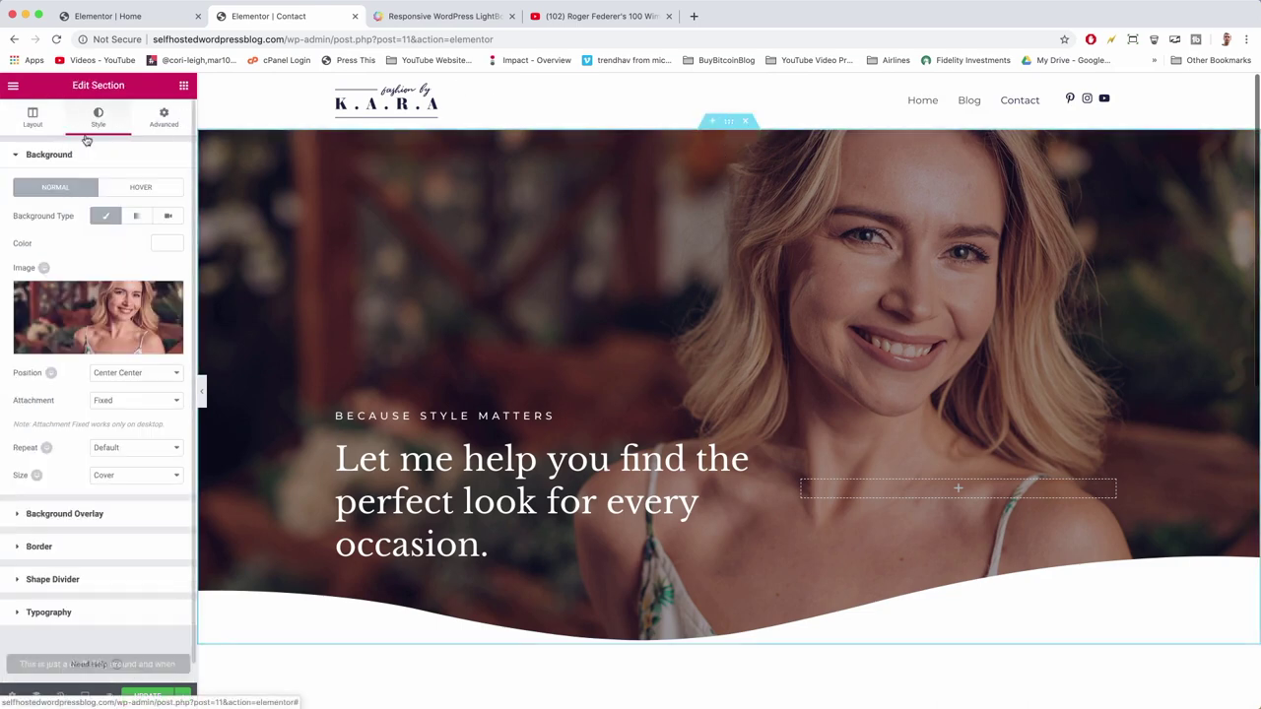
{"action": "left_click", "coordinate": [82, 316]}
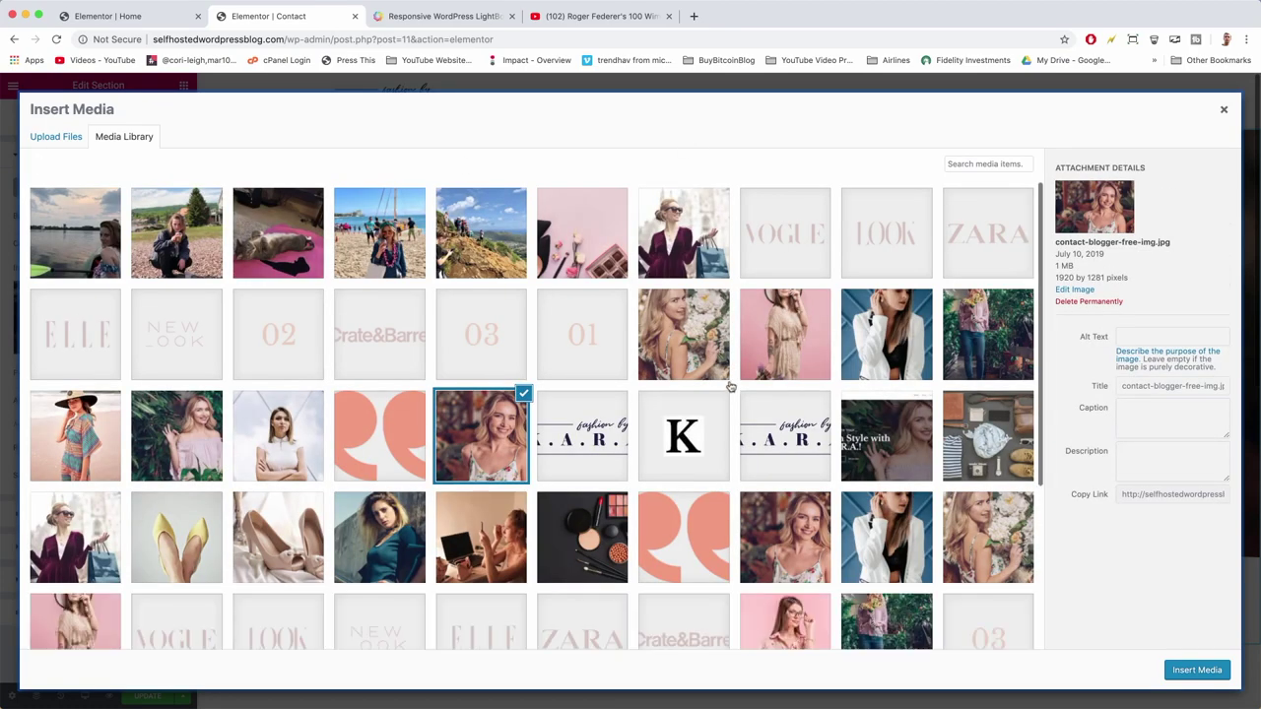
{"action": "scroll", "coordinate": [727, 390], "scroll_direction": "down", "scroll_amount": 2}
{"action": "scroll", "coordinate": [729, 390], "scroll_direction": "down", "scroll_amount": 4}
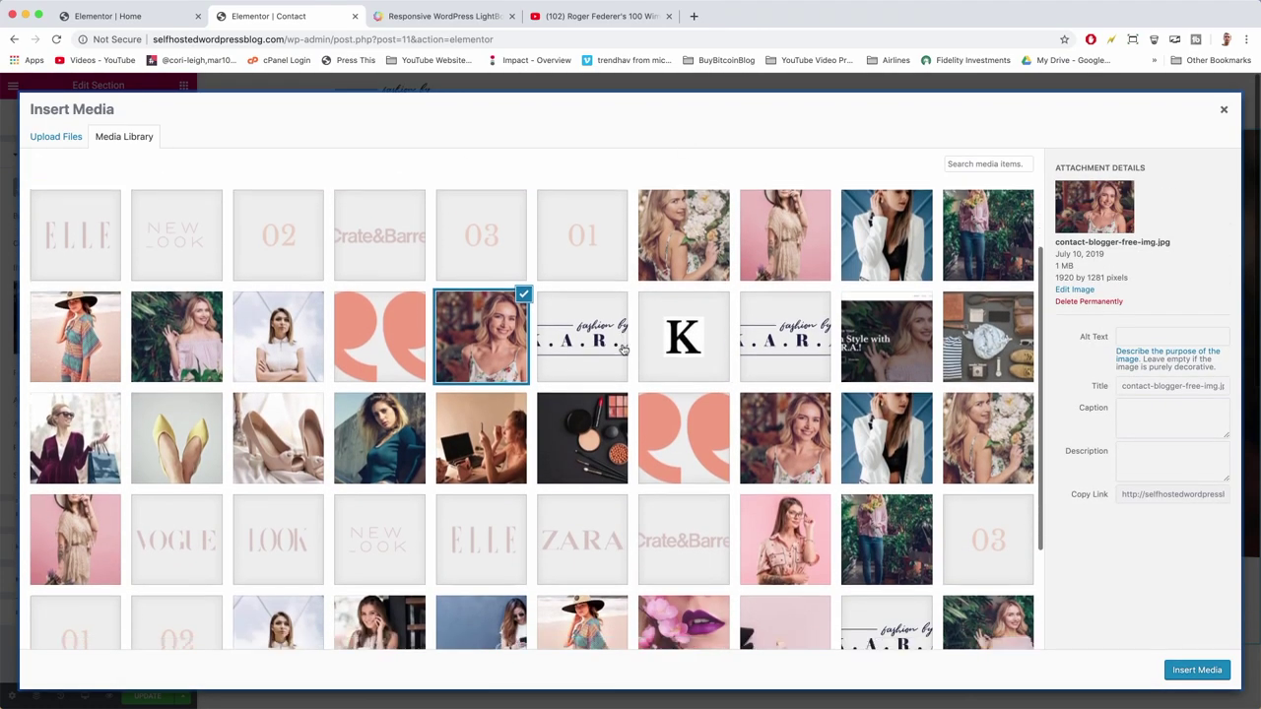
{"action": "left_click", "coordinate": [398, 495]}
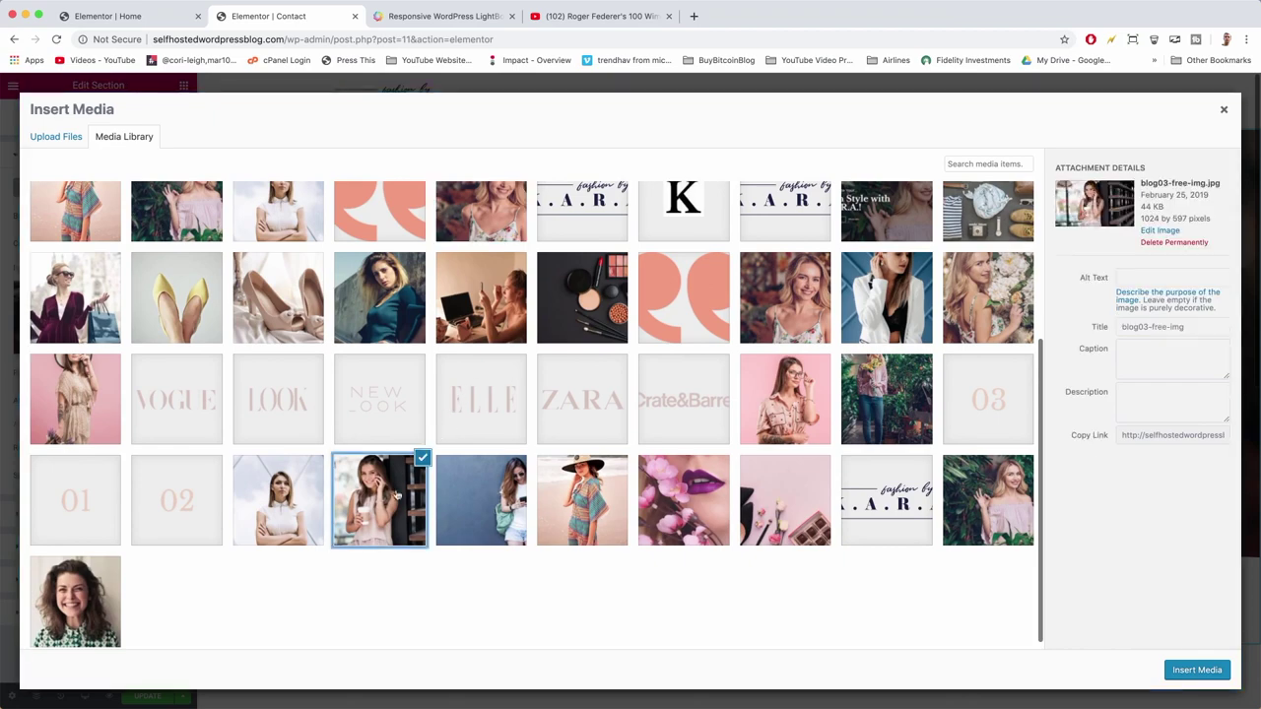
{"action": "left_click", "coordinate": [1195, 670]}
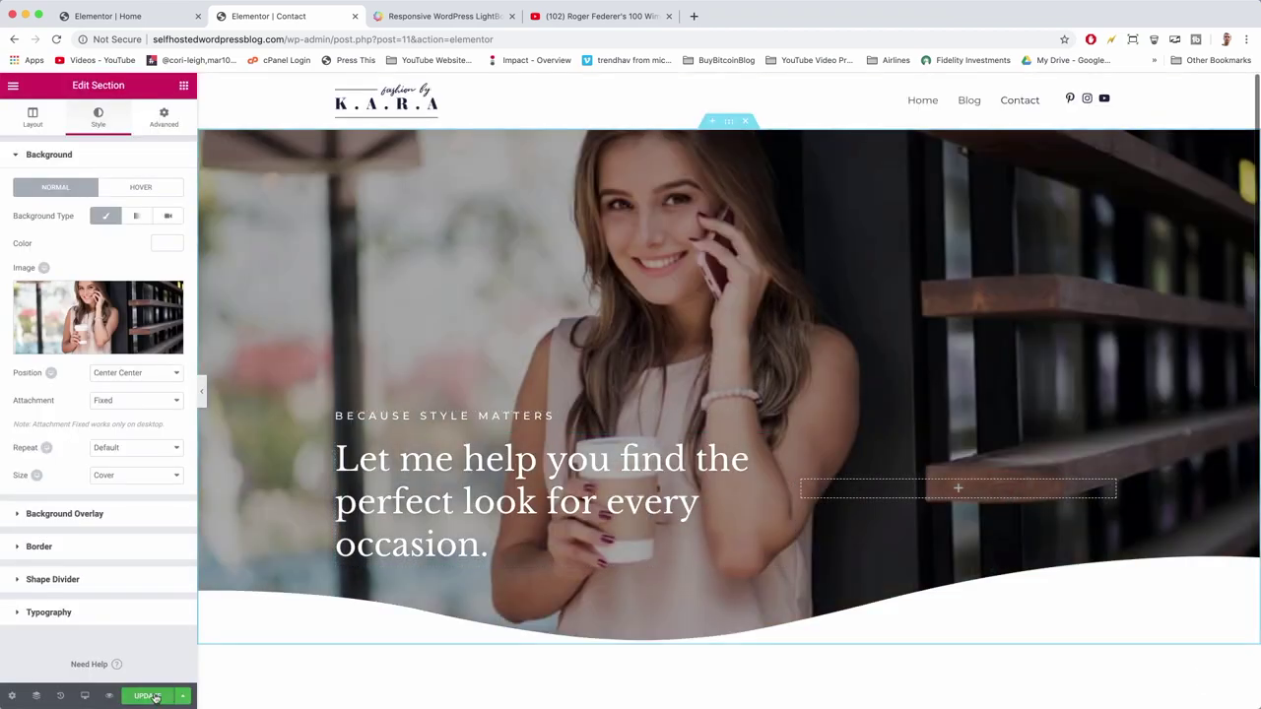
- Review the testimonial, email line and social icons row, then save the Contact page
{"action": "scroll", "coordinate": [753, 312], "scroll_direction": "down", "scroll_amount": 5}
{"action": "scroll", "coordinate": [752, 312], "scroll_direction": "down", "scroll_amount": 5}
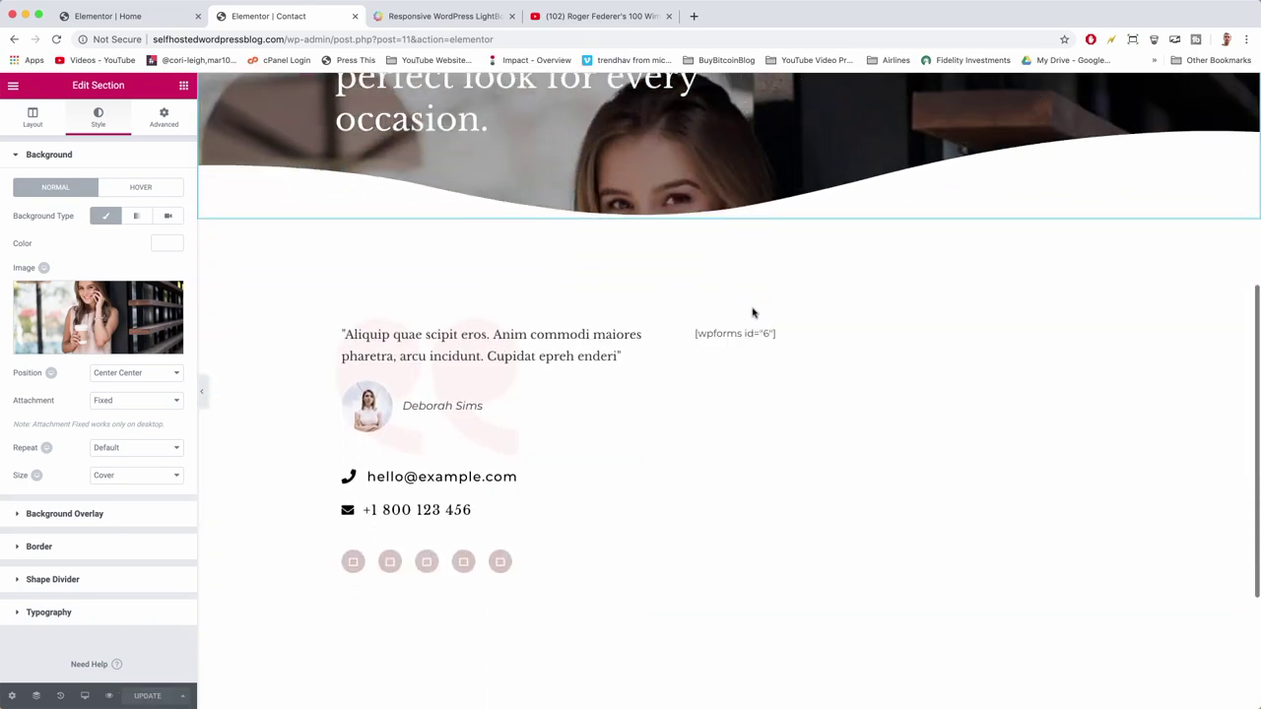
{"action": "left_click", "coordinate": [455, 291]}
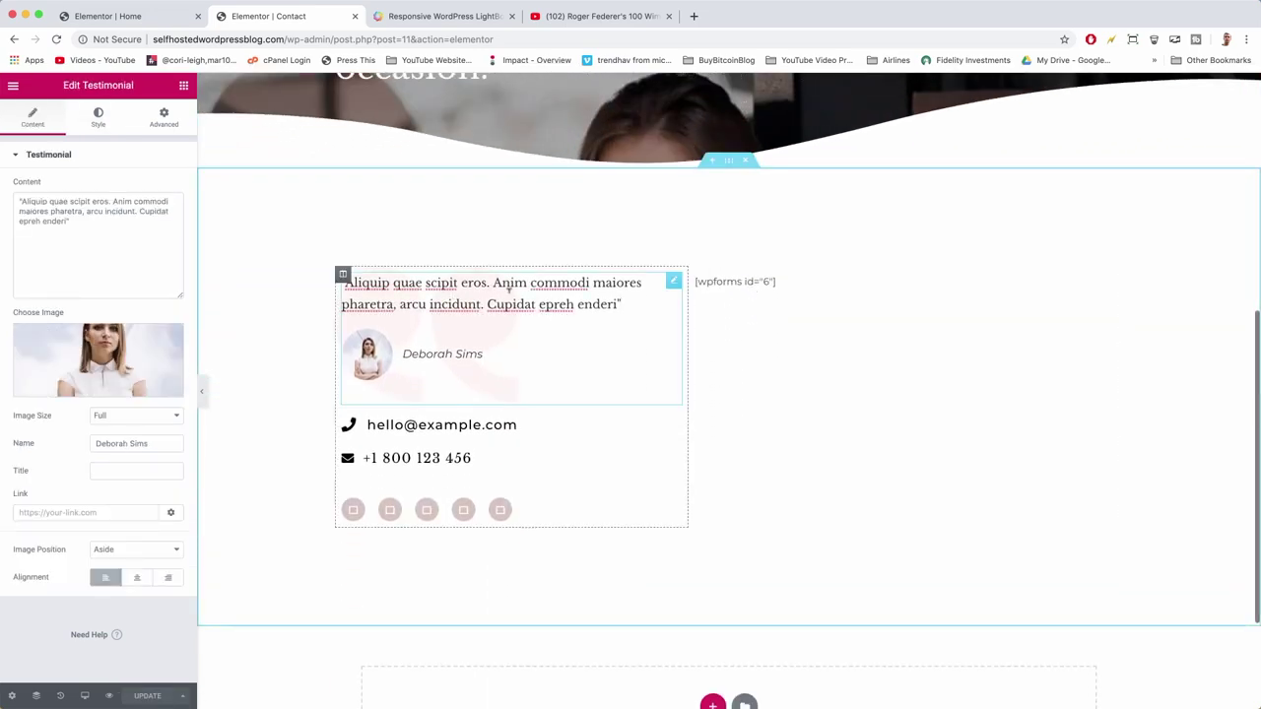
{"action": "left_click", "coordinate": [455, 424]}
{"action": "left_click", "coordinate": [486, 509]}
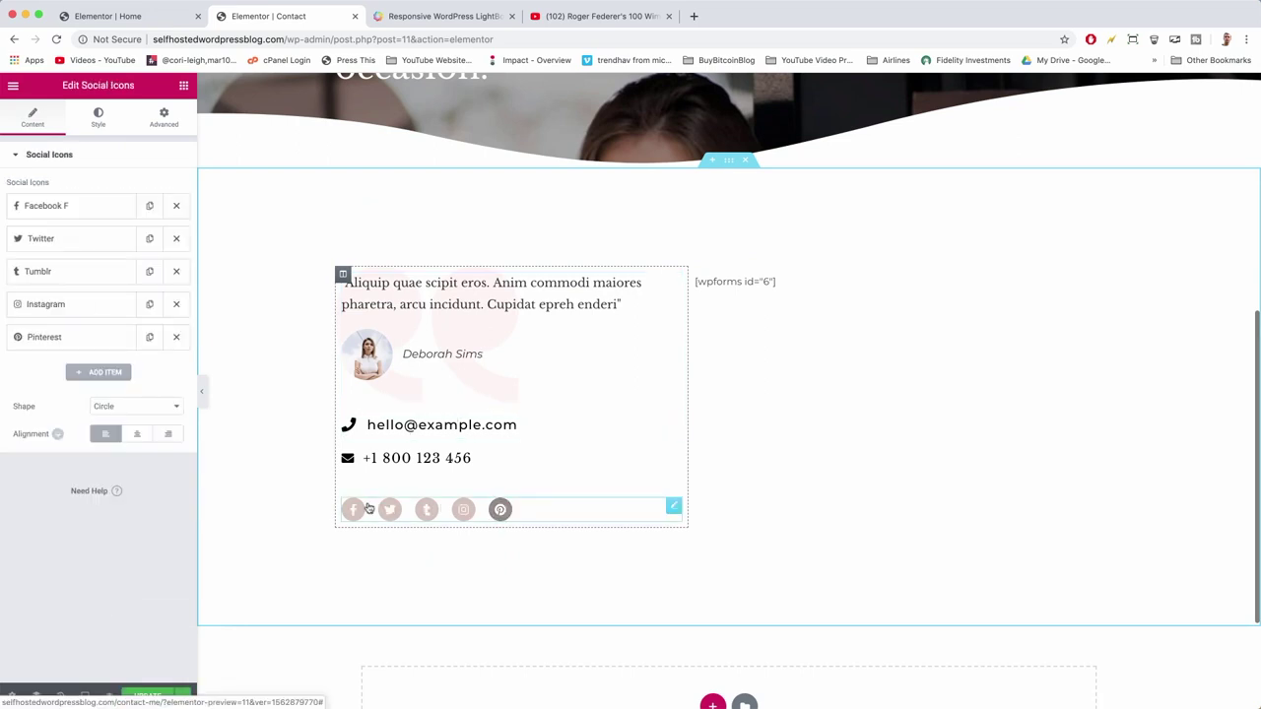
{"action": "scroll", "coordinate": [344, 473], "scroll_direction": "down", "scroll_amount": 1}
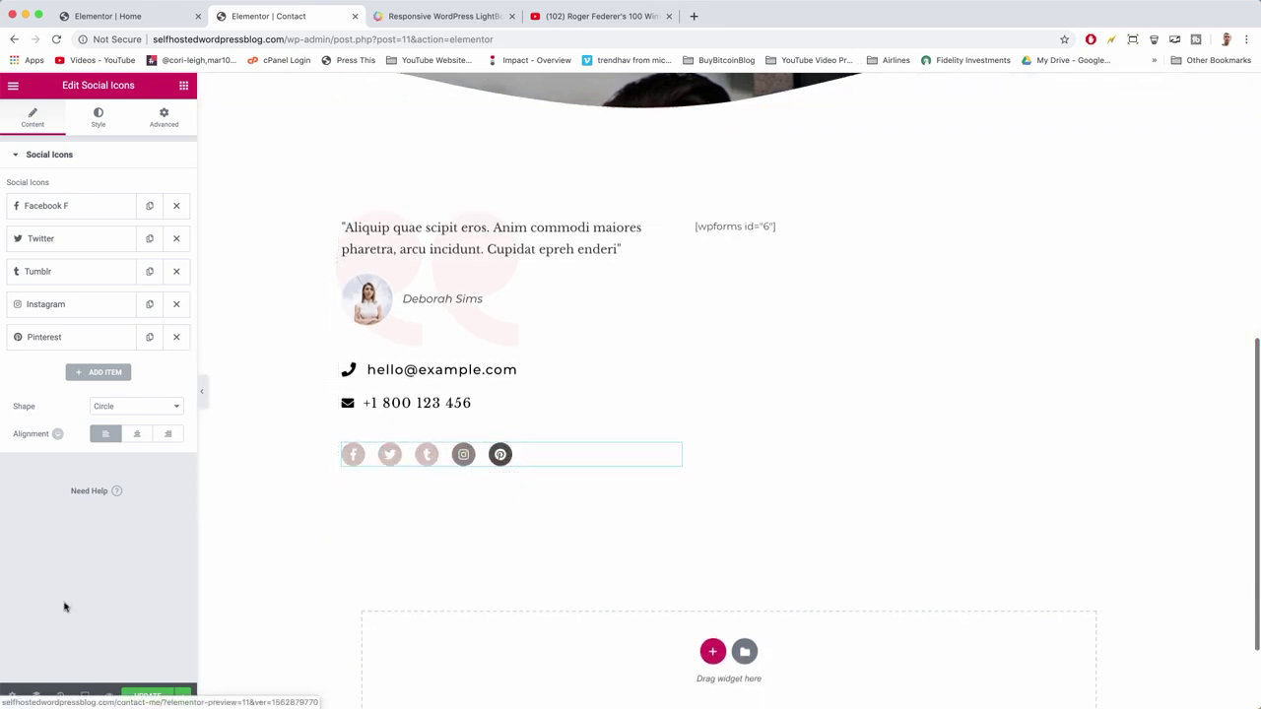
{"action": "left_click", "coordinate": [149, 695]}
- View the saved Contact page on the live site
{"action": "scroll", "coordinate": [369, 677], "scroll_direction": "up", "scroll_amount": 7}
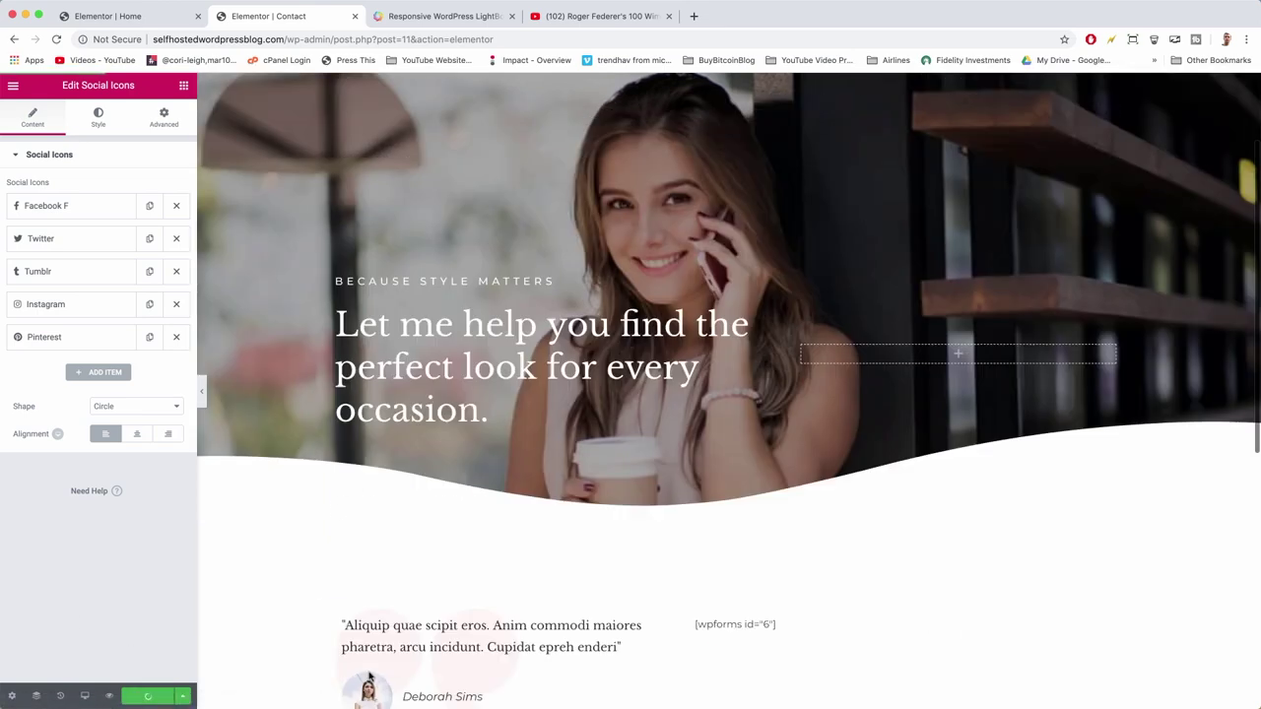
{"action": "left_click", "coordinate": [13, 85]}
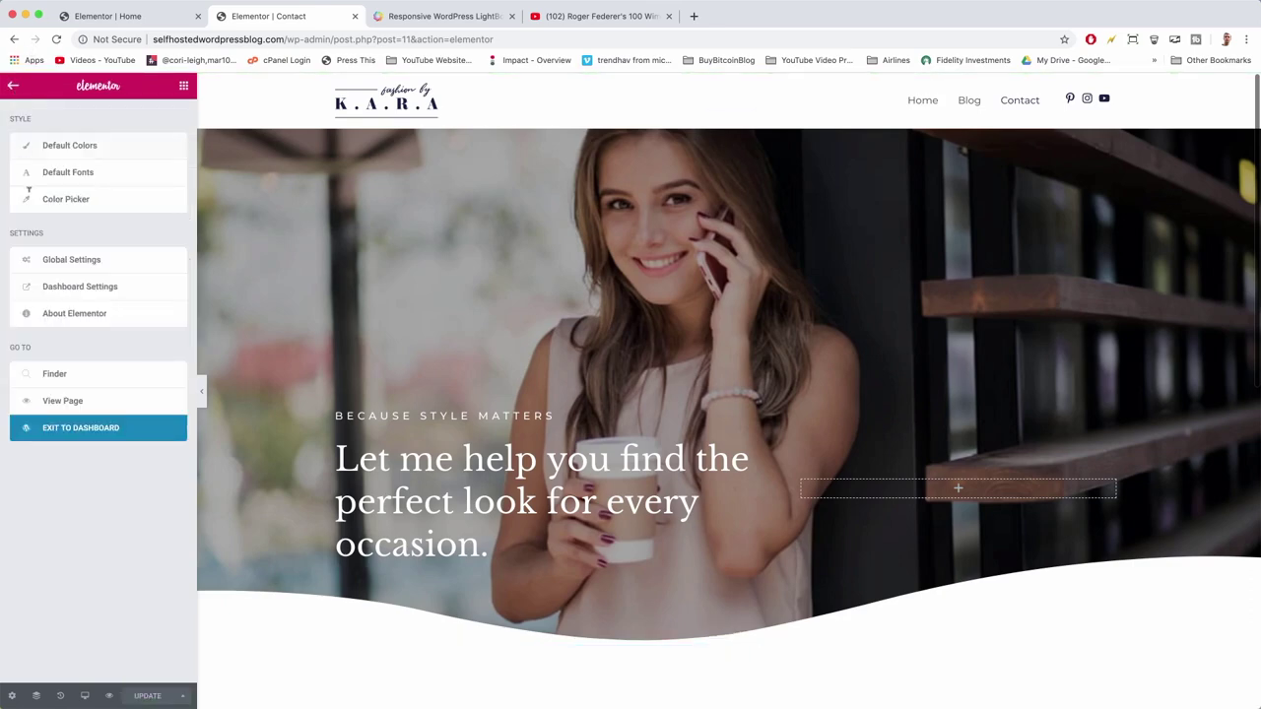
{"action": "left_click", "coordinate": [62, 400]}
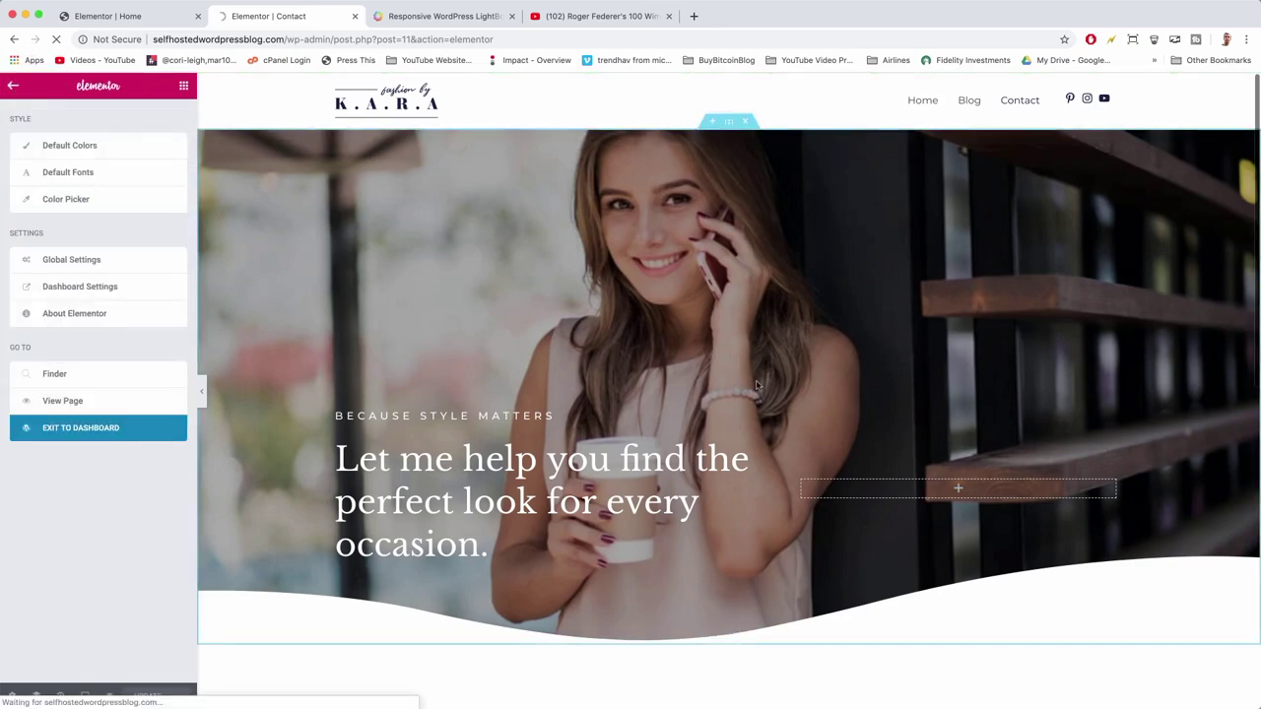
{"action": "scroll", "coordinate": [756, 385], "scroll_direction": "down", "scroll_amount": 6}
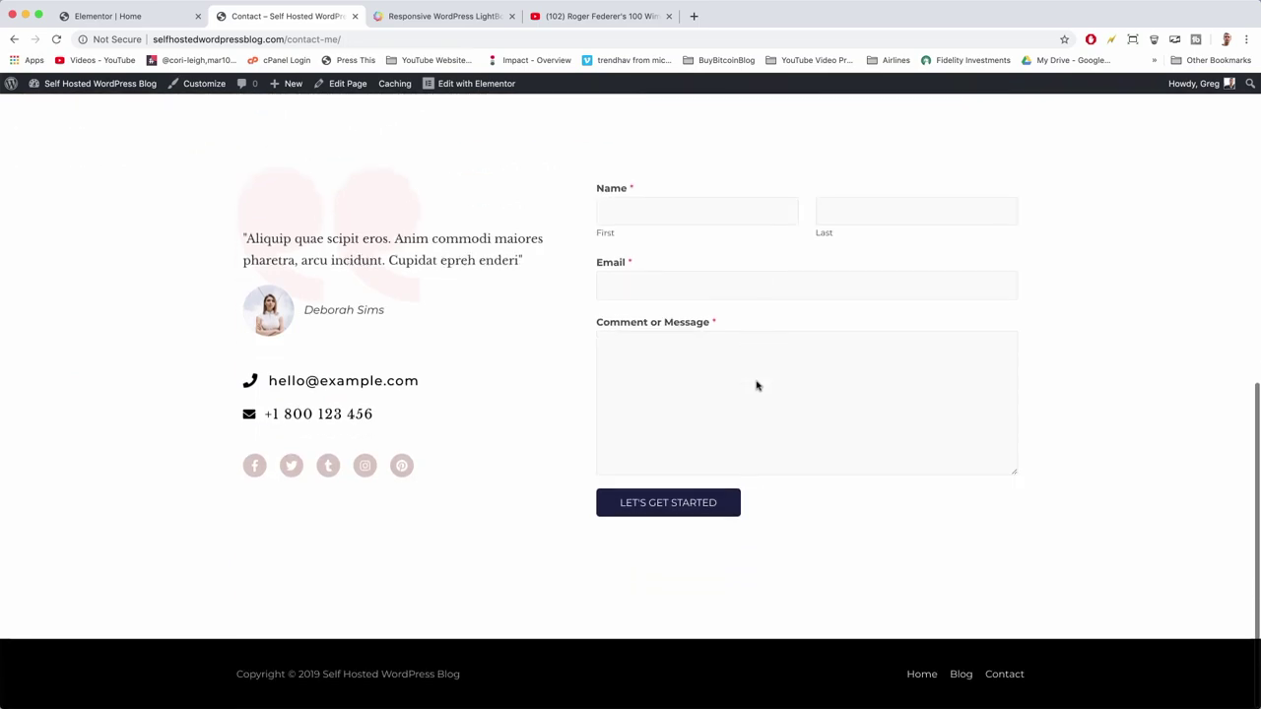
{"action": "scroll", "coordinate": [757, 385], "scroll_direction": "up", "scroll_amount": 3}
{"action": "scroll", "coordinate": [756, 386], "scroll_direction": "up", "scroll_amount": 4}
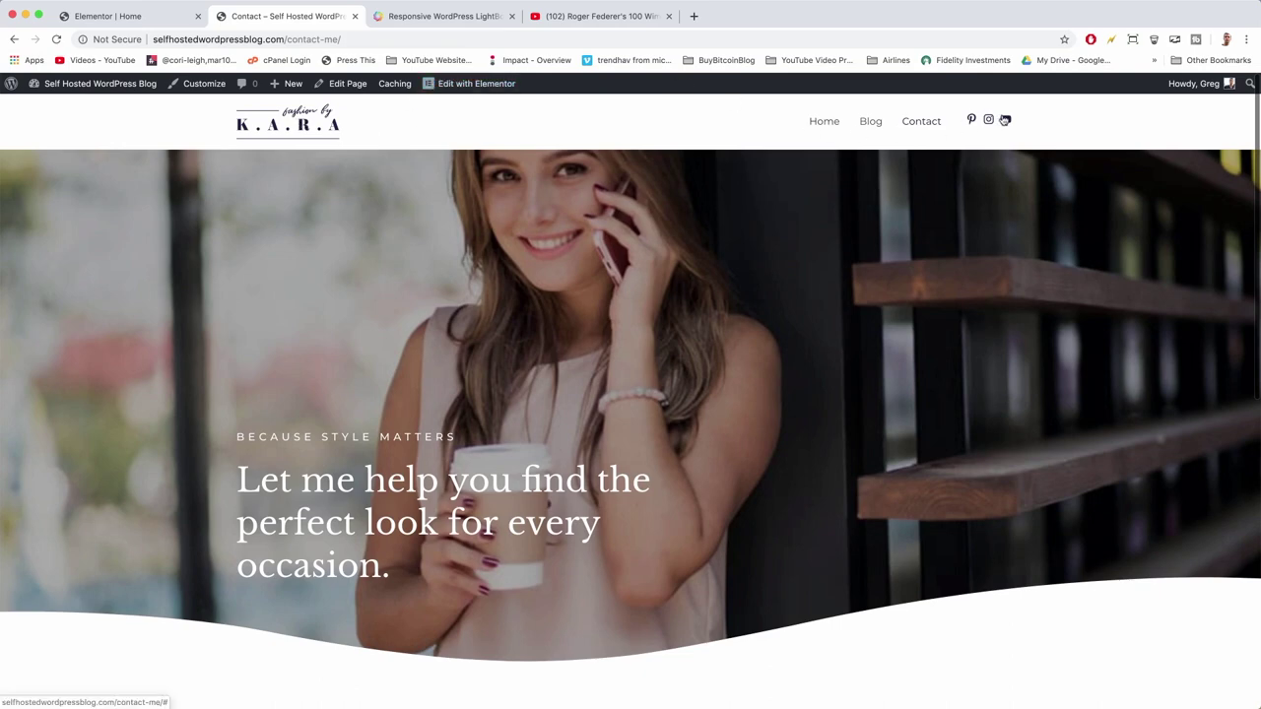
{"action": "scroll", "coordinate": [1067, 210], "scroll_direction": "down", "scroll_amount": 10}
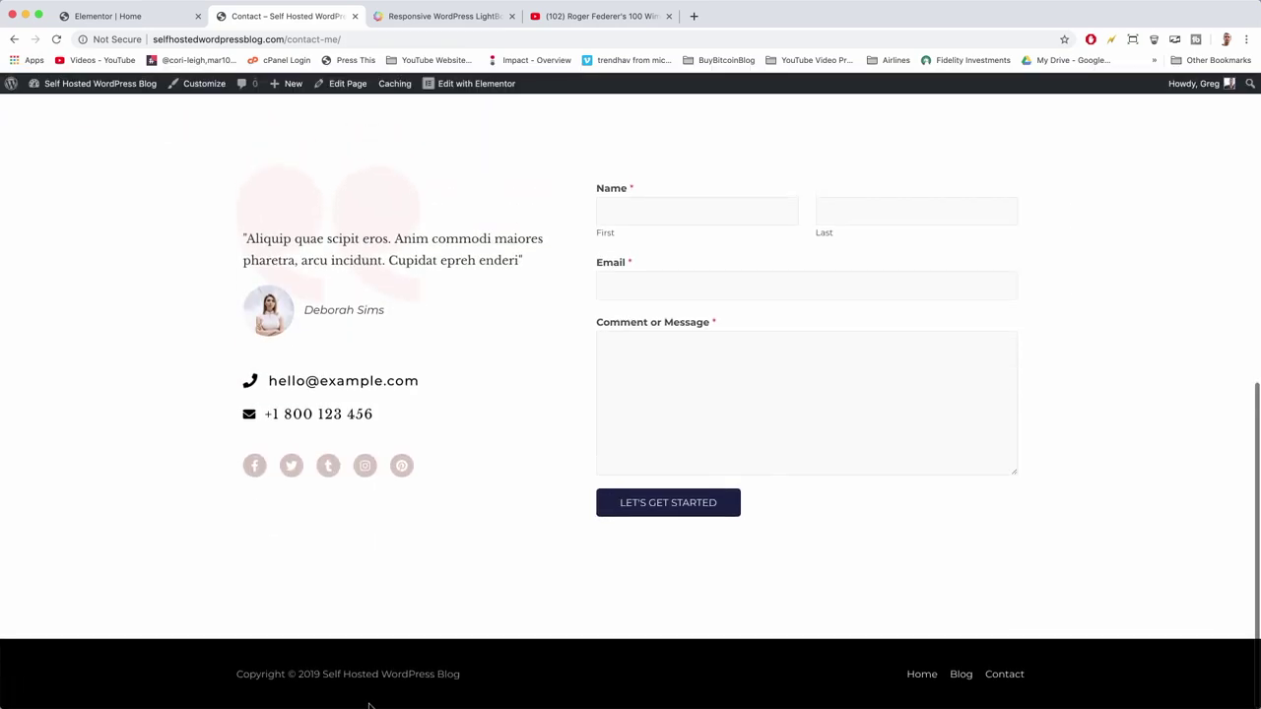
{"action": "key", "text": "Home"}
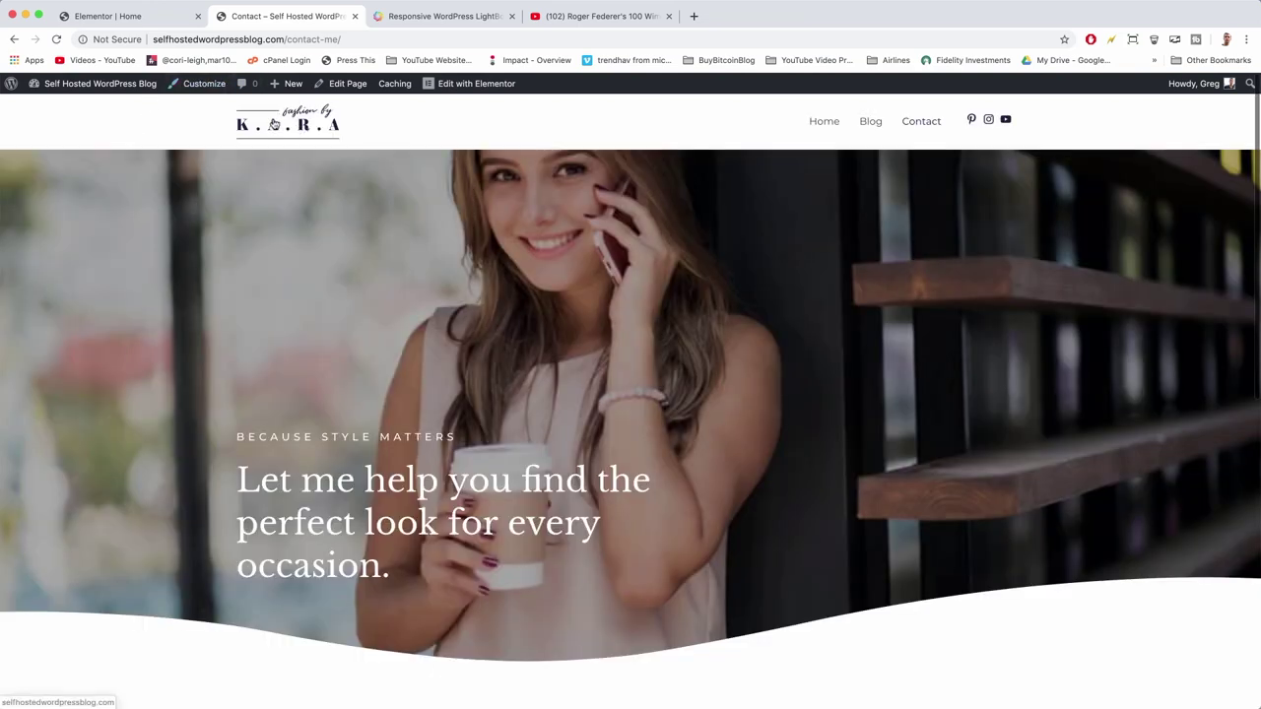
- Open logomakr.com in a new tab and dismiss the intro video
{"action": "left_click", "coordinate": [693, 16]}
{"action": "type", "text": "logo"}
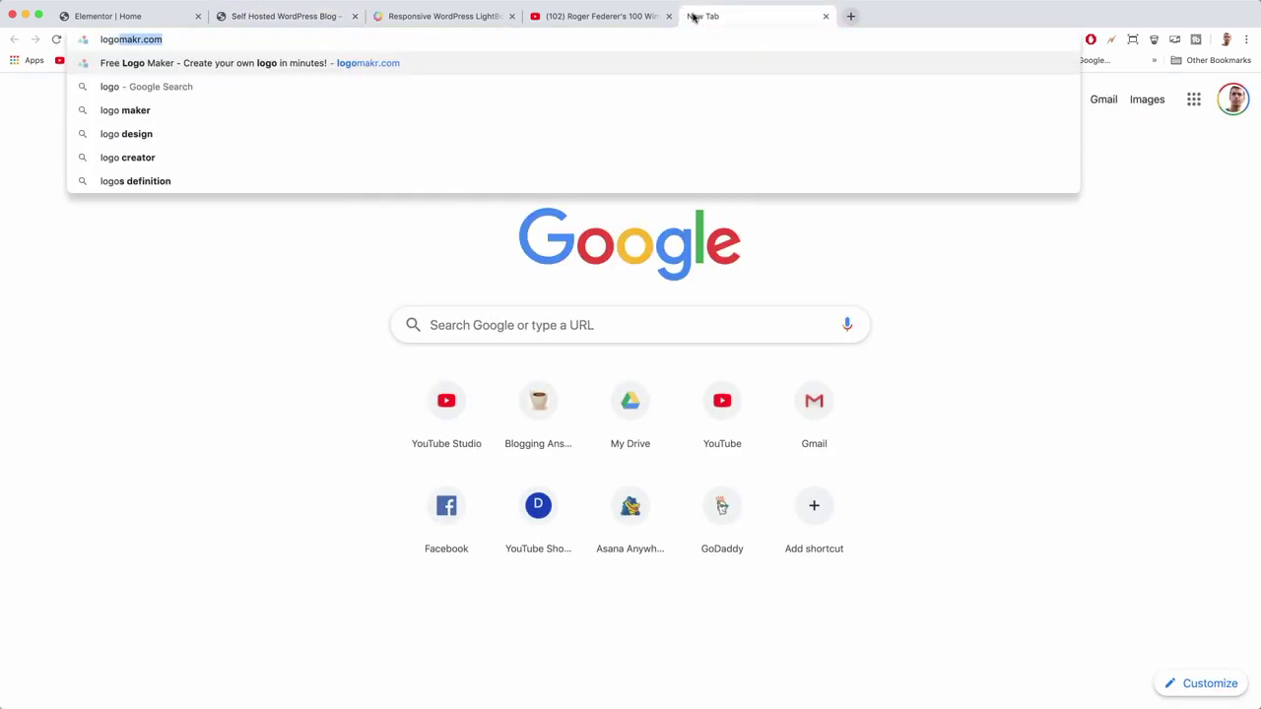
{"action": "type", "text": "ma"}
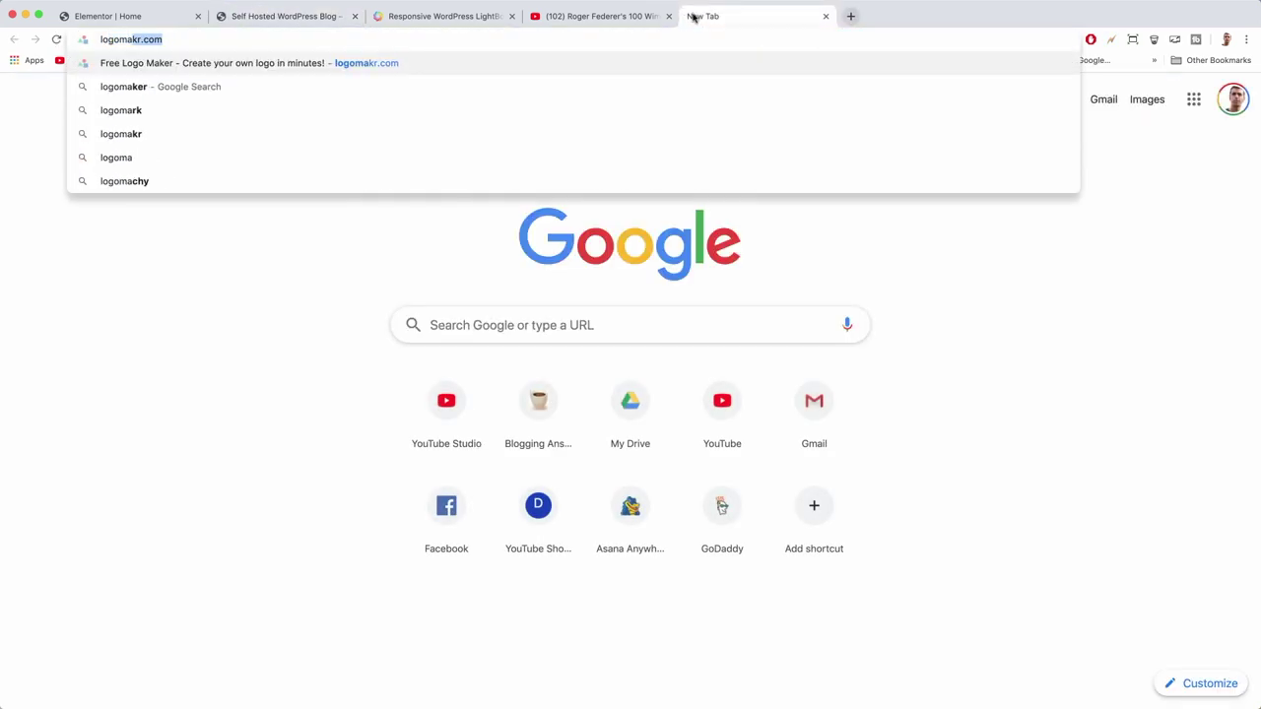
{"action": "type", "text": "kr"}
{"action": "key", "text": "Return"}
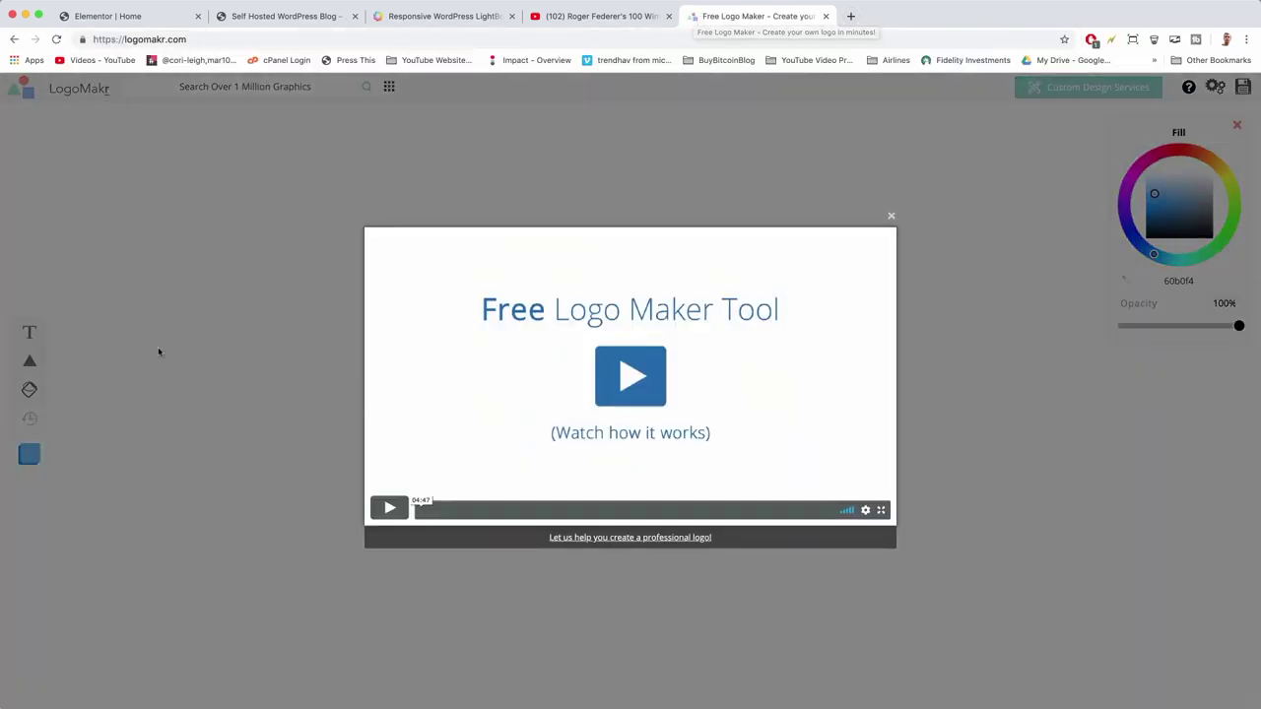
{"action": "left_click", "coordinate": [157, 350]}
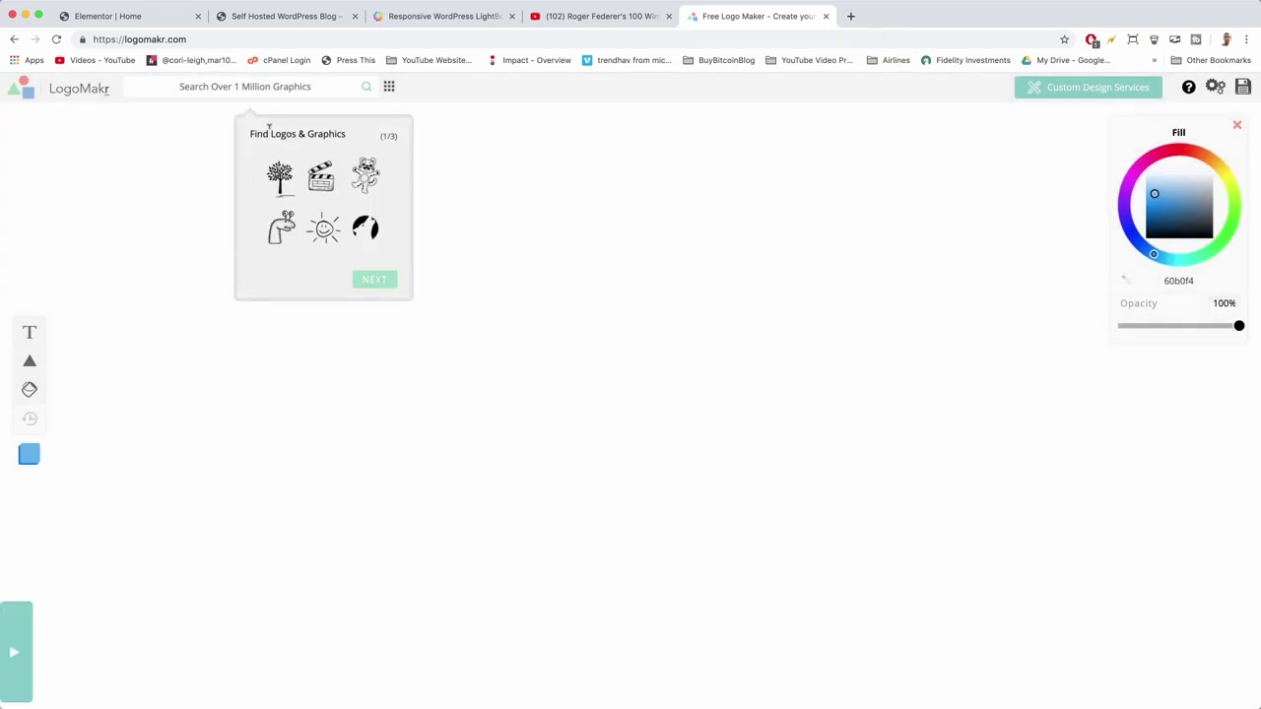
- Search 'palm tree' and place the two-palm-tree graphic on the canvas
{"action": "left_click", "coordinate": [219, 82]}
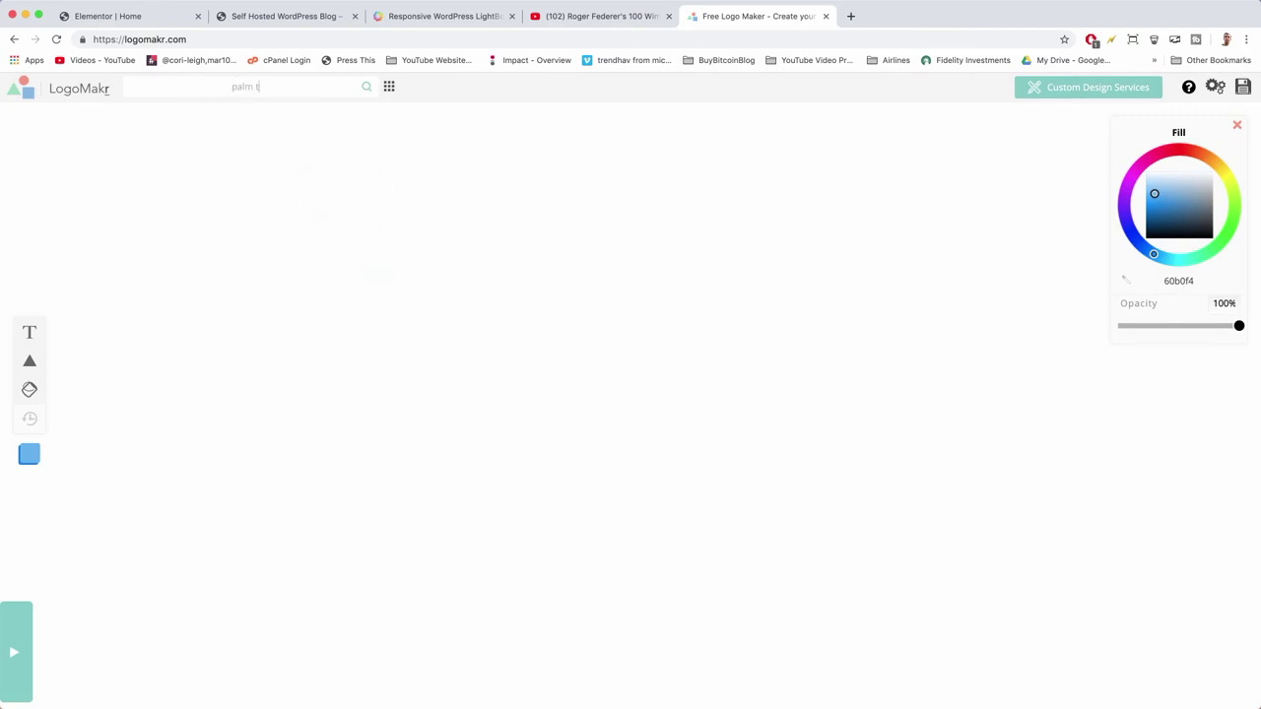
{"action": "type", "text": "palm tree"}
{"action": "key", "text": "Return"}
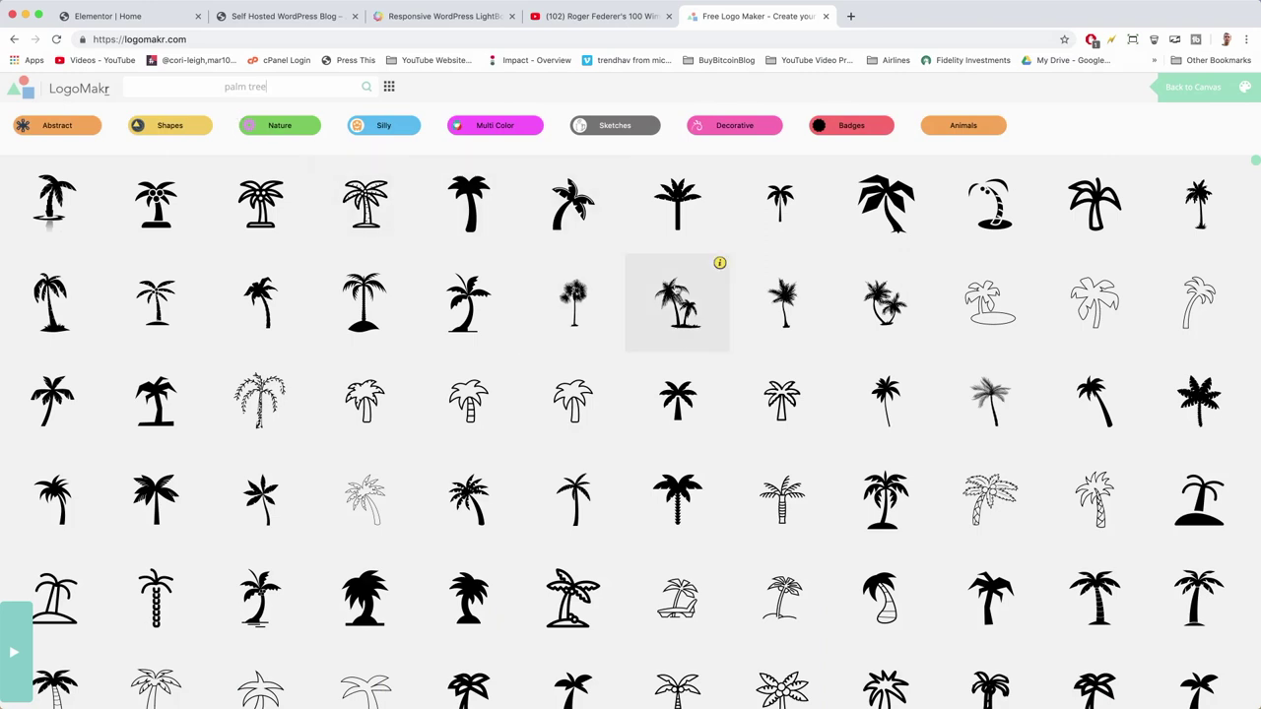
{"action": "left_click", "coordinate": [676, 296]}
{"action": "left_click_drag", "start_coordinate": [638, 362], "coordinate": [406, 285]}
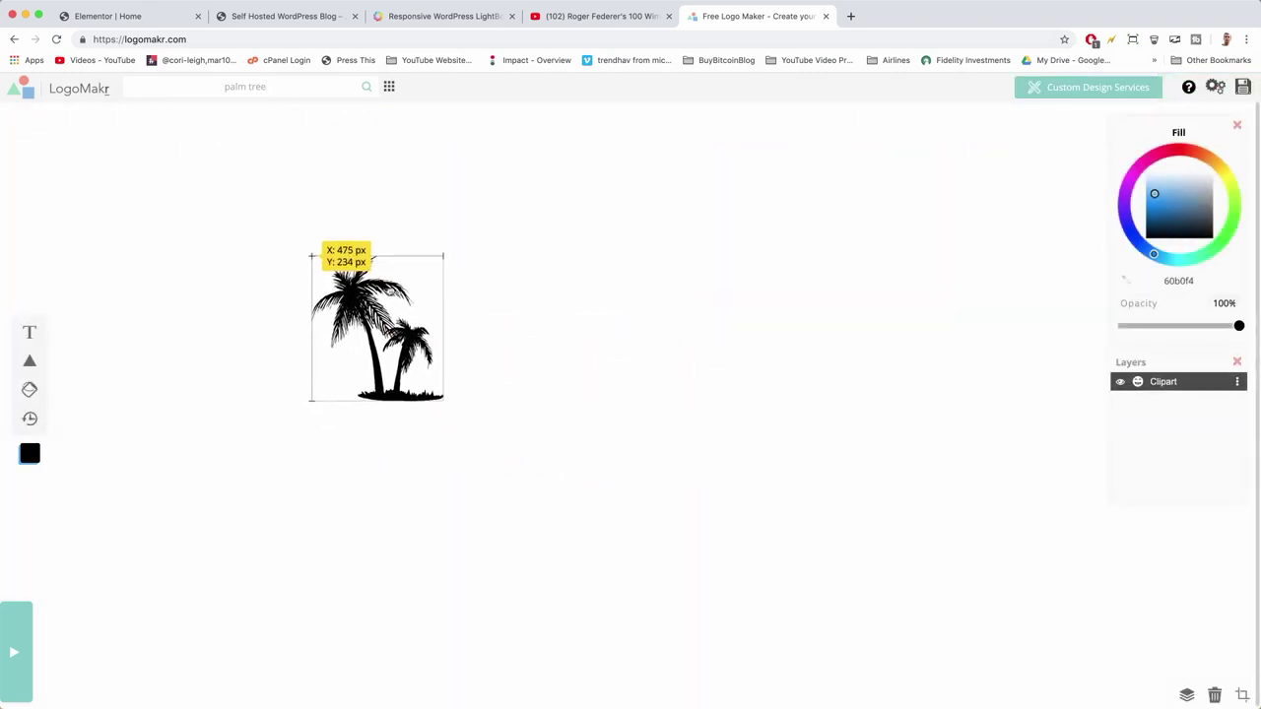
{"action": "left_click", "coordinate": [522, 349]}
- Add a 'SHWB' text layer beside the palm trees
{"action": "left_click", "coordinate": [29, 332]}
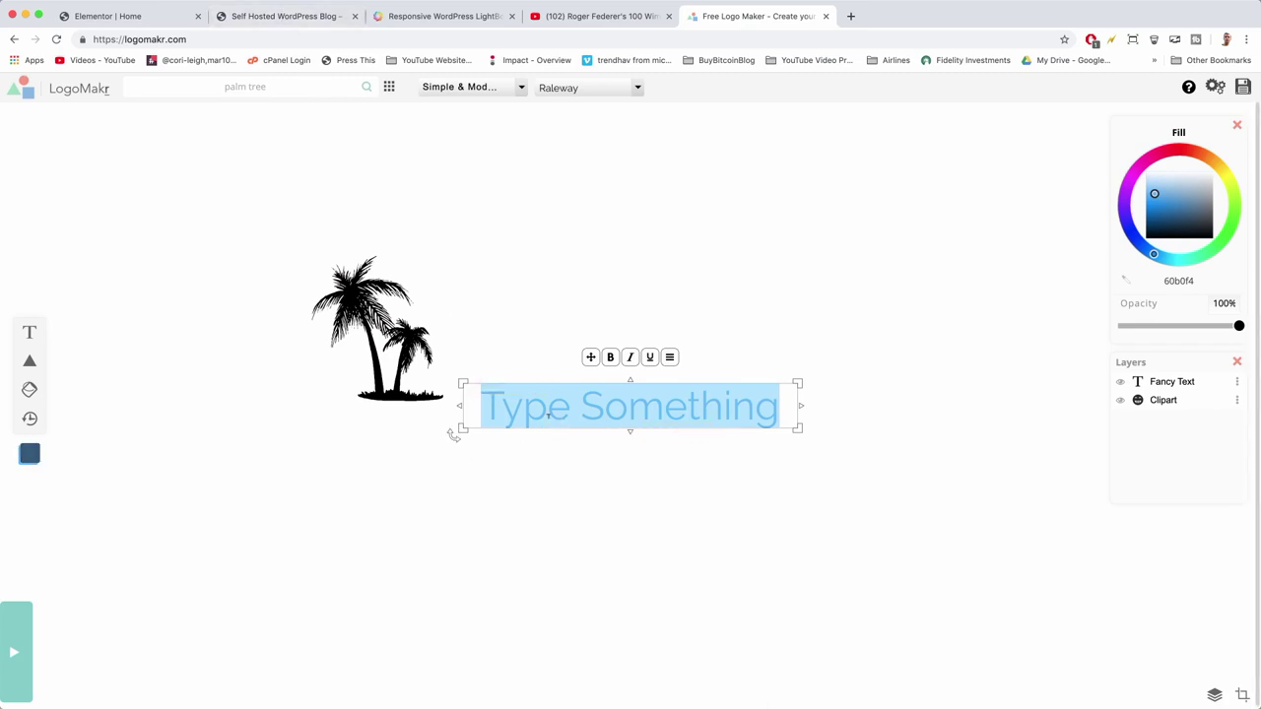
{"action": "type", "text": "SHW"}
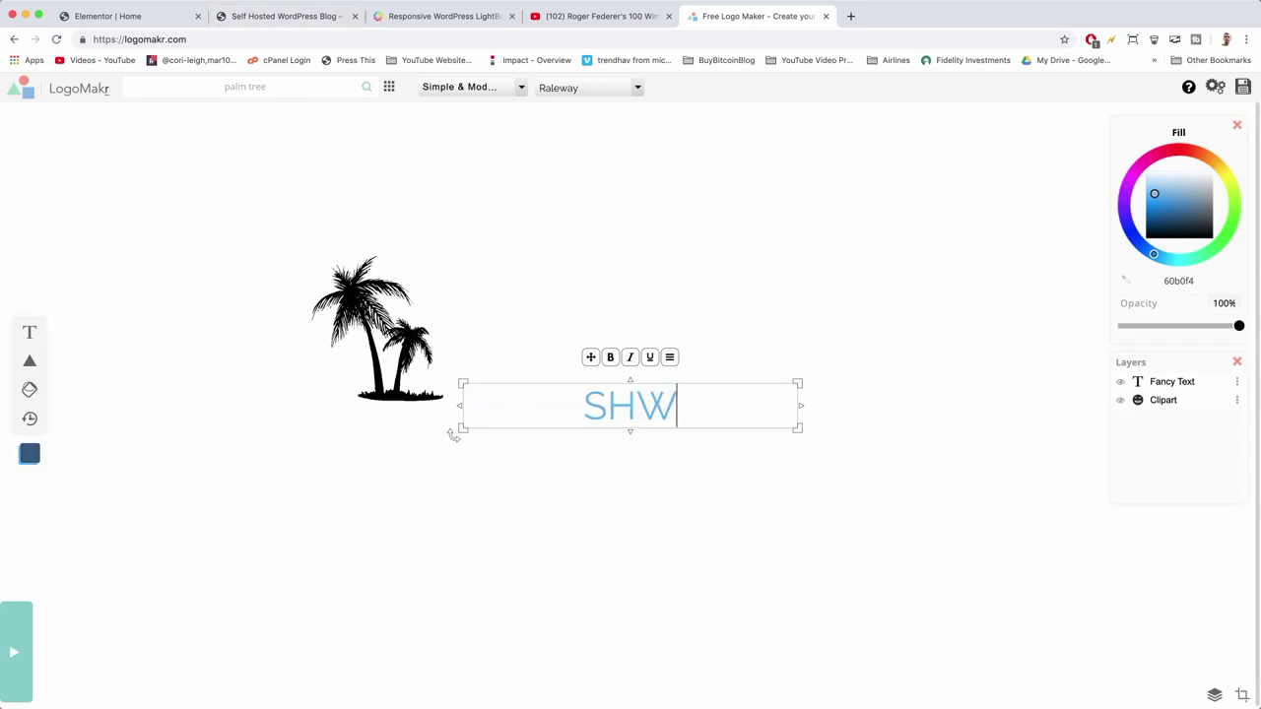
{"action": "type", "text": "B"}
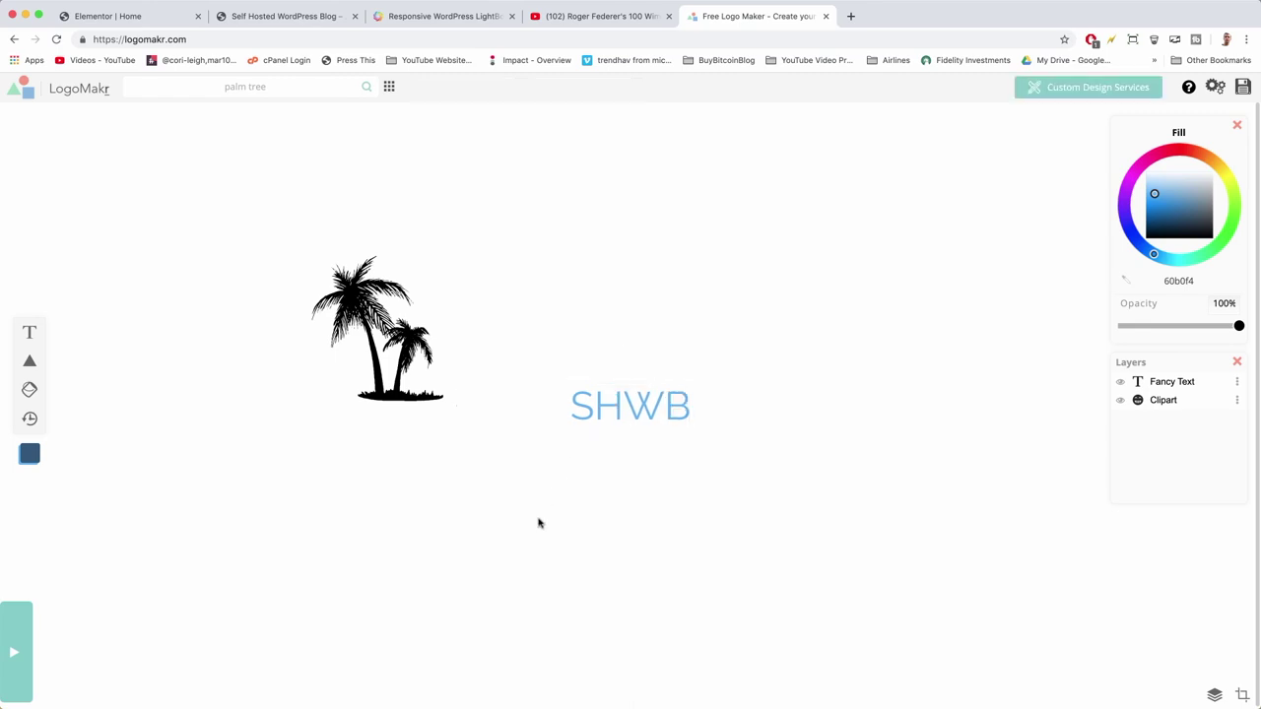
{"action": "left_click_drag", "start_coordinate": [611, 418], "coordinate": [544, 313]}
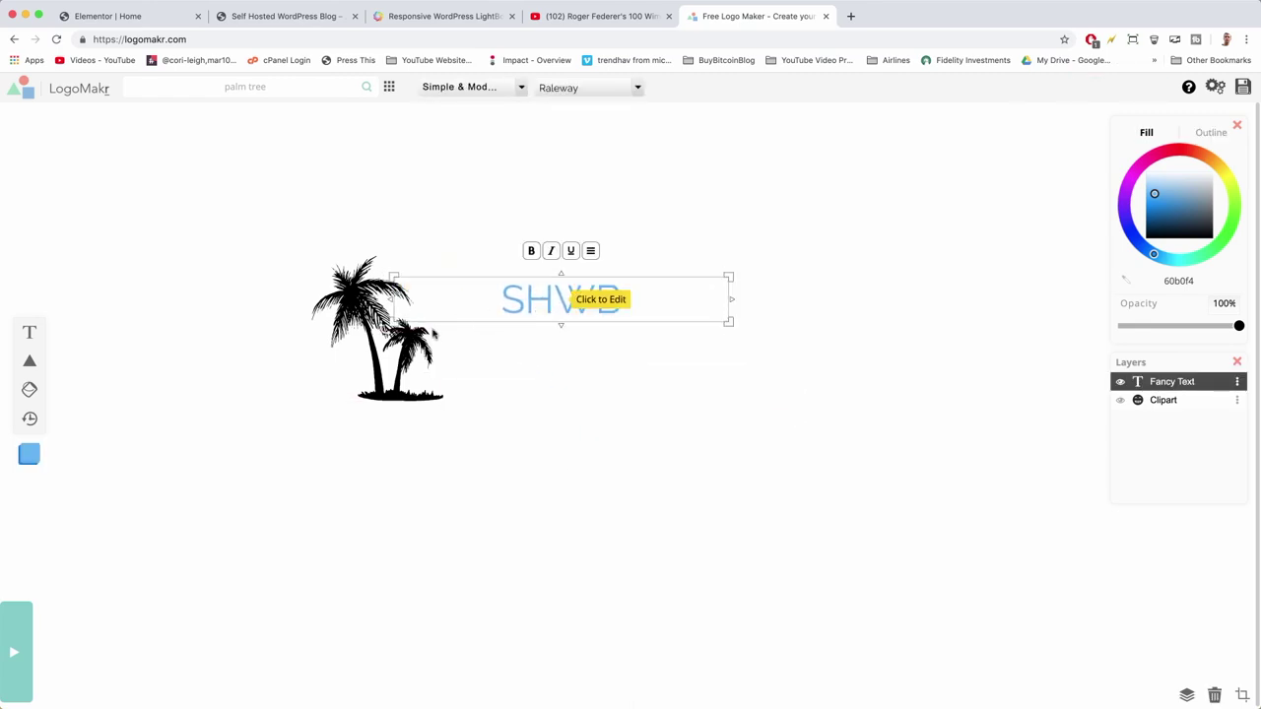
- Shrink the palm trees, enlarge the SHWB text, and align them side by side
{"action": "left_click", "coordinate": [395, 385]}
{"action": "left_click_drag", "start_coordinate": [307, 250], "coordinate": [363, 310]}
{"action": "left_click_drag", "start_coordinate": [409, 357], "coordinate": [405, 302]}
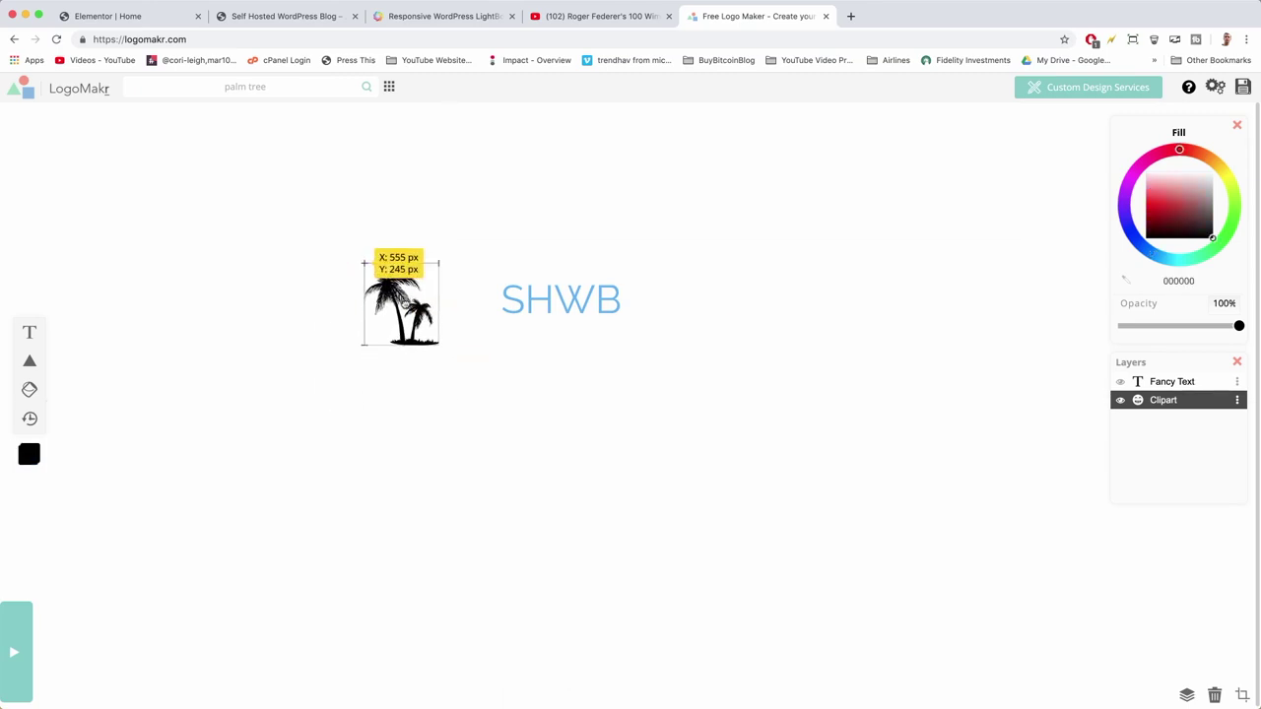
{"action": "left_click_drag", "start_coordinate": [514, 307], "coordinate": [482, 288]}
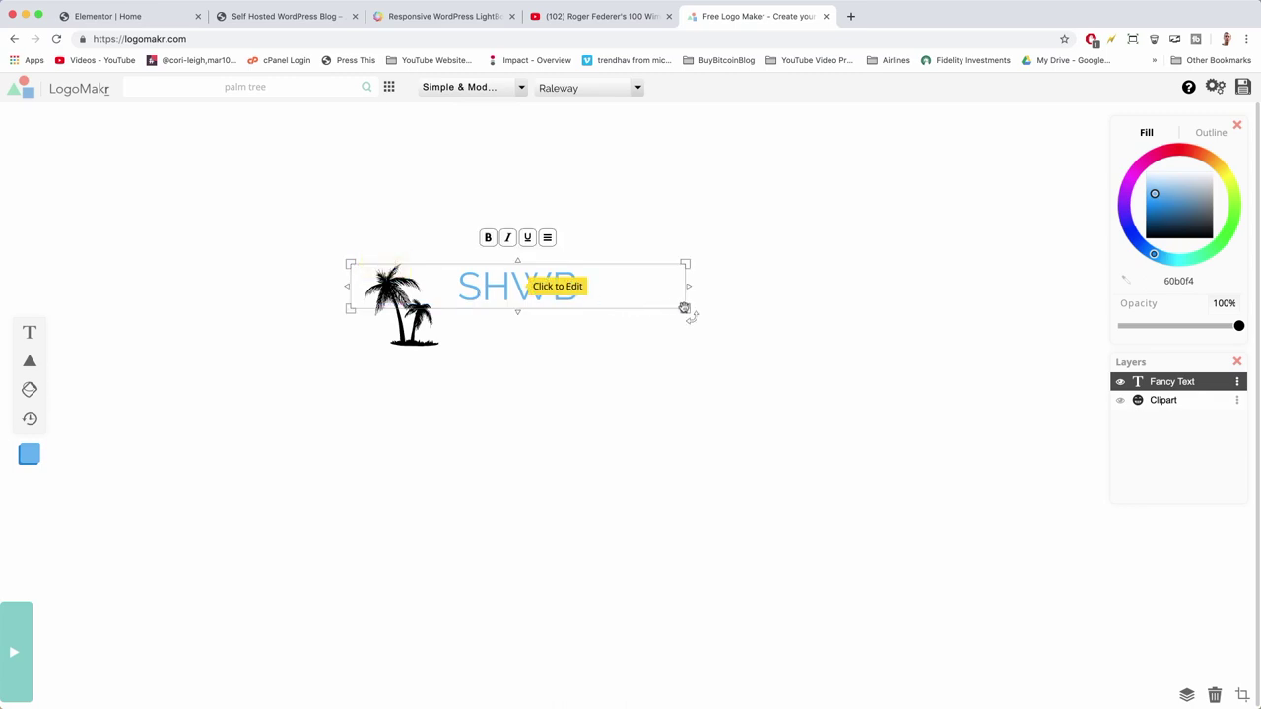
{"action": "left_click_drag", "start_coordinate": [682, 308], "coordinate": [771, 362]}
{"action": "left_click_drag", "start_coordinate": [560, 341], "coordinate": [585, 333]}
{"action": "left_click", "coordinate": [644, 507]}
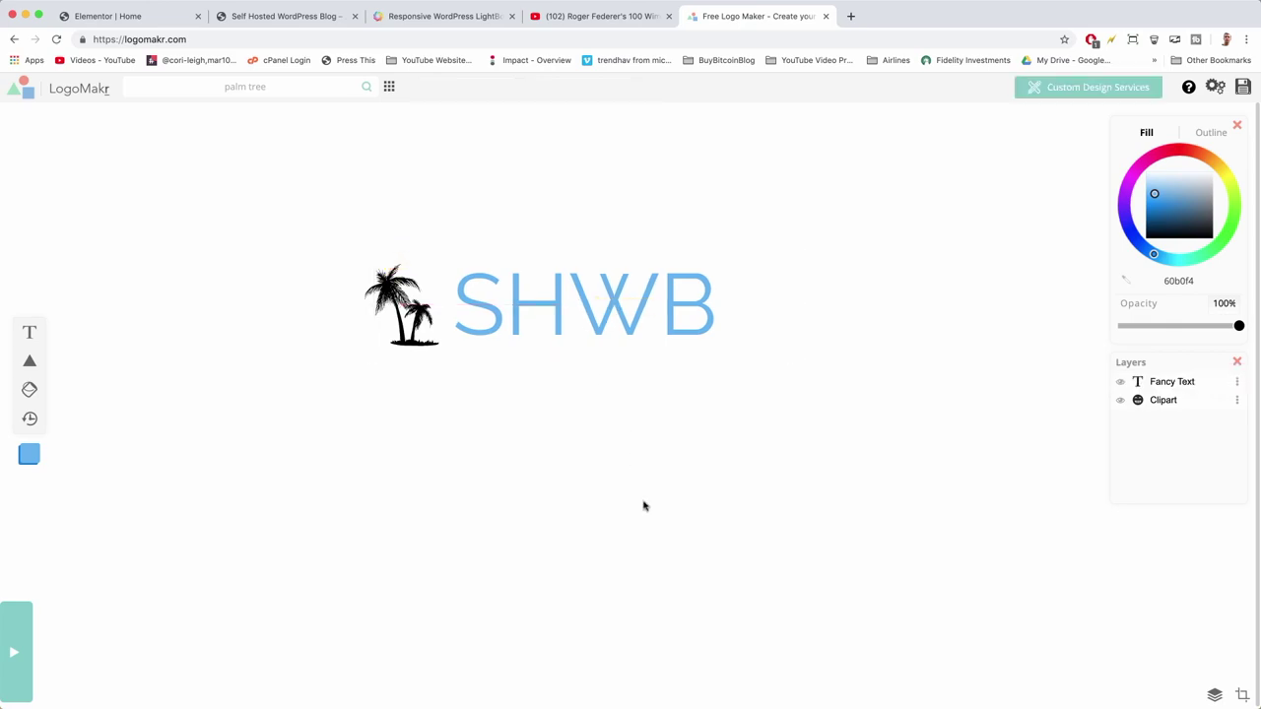
- On the travel blog tab, inspect the pink section in DevTools
{"action": "left_click", "coordinate": [275, 16]}
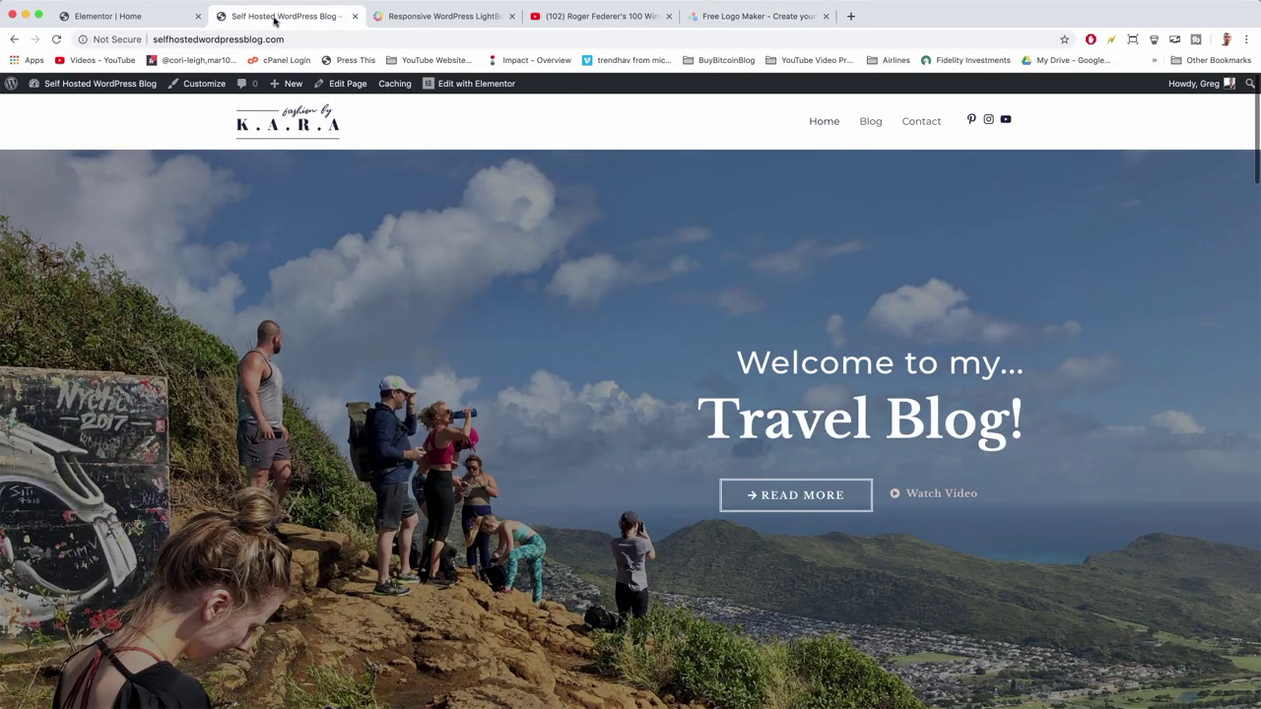
{"action": "scroll", "coordinate": [480, 235], "scroll_direction": "down", "scroll_amount": 20}
{"action": "scroll", "coordinate": [481, 240], "scroll_direction": "up", "scroll_amount": 3}
{"action": "scroll", "coordinate": [479, 241], "scroll_direction": "up", "scroll_amount": 15}
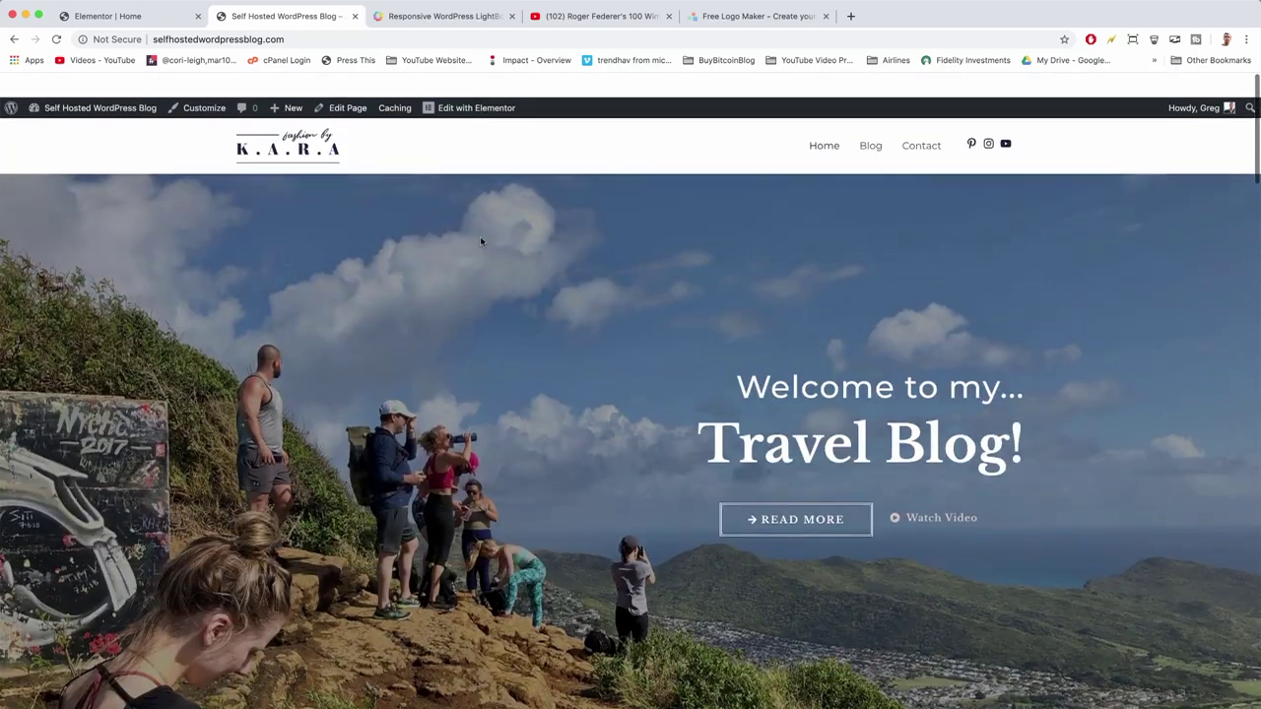
{"action": "scroll", "coordinate": [480, 257], "scroll_direction": "down", "scroll_amount": 10}
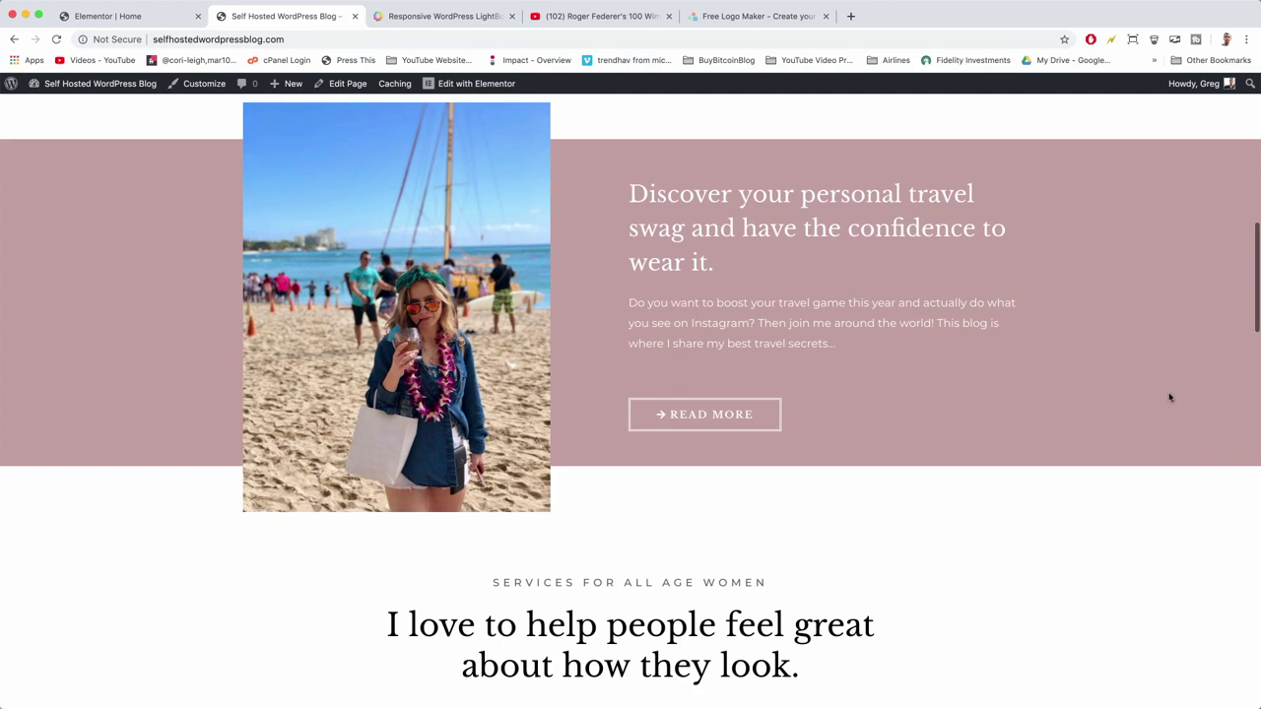
{"action": "right_click", "coordinate": [1047, 301]}
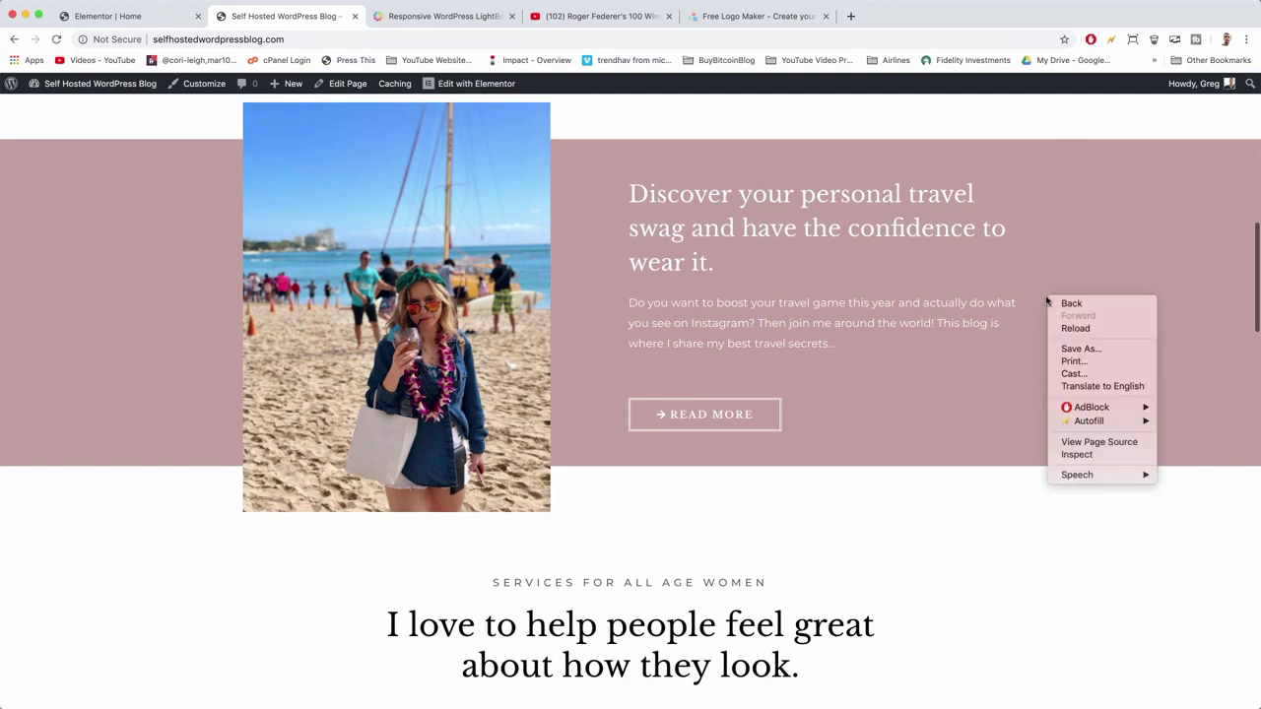
{"action": "left_click", "coordinate": [1076, 454]}
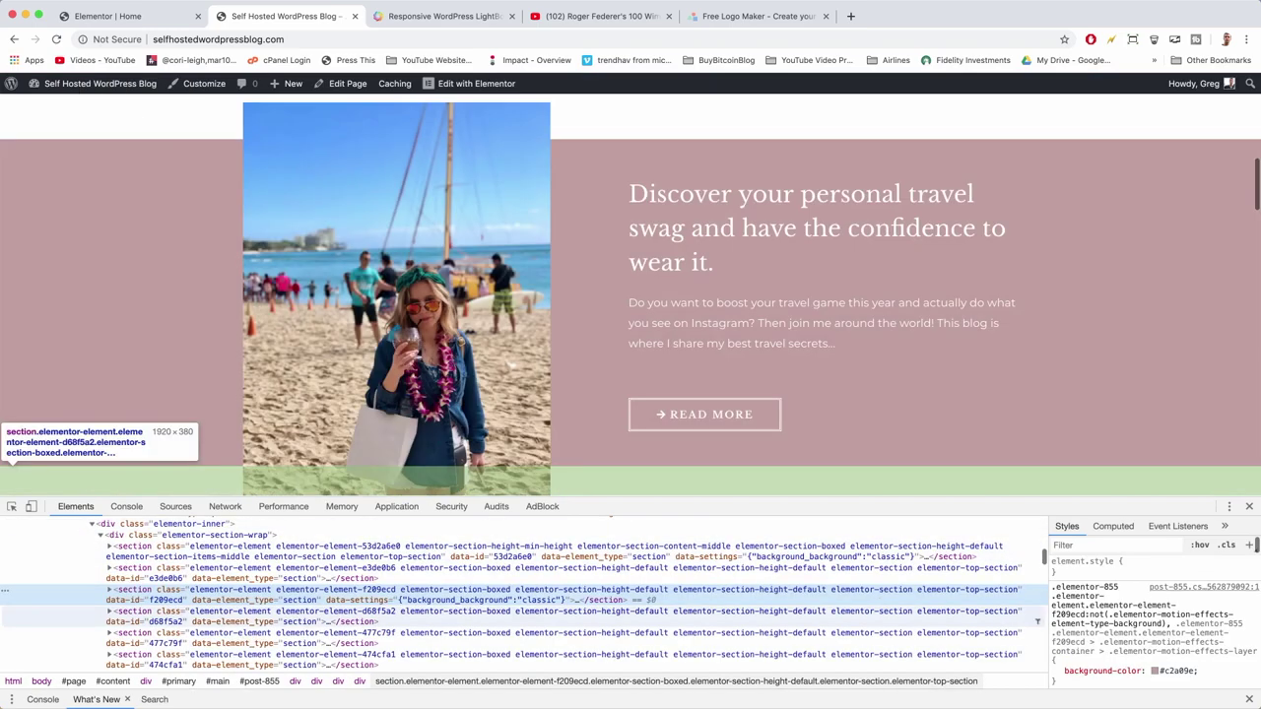
- Select the background colour #c2a09e, close DevTools, and return to the LogoMakr tab
{"action": "scroll", "coordinate": [1152, 634], "scroll_direction": "down", "scroll_amount": 1}
{"action": "left_click", "coordinate": [1174, 616]}
{"action": "right_click", "coordinate": [1166, 616]}
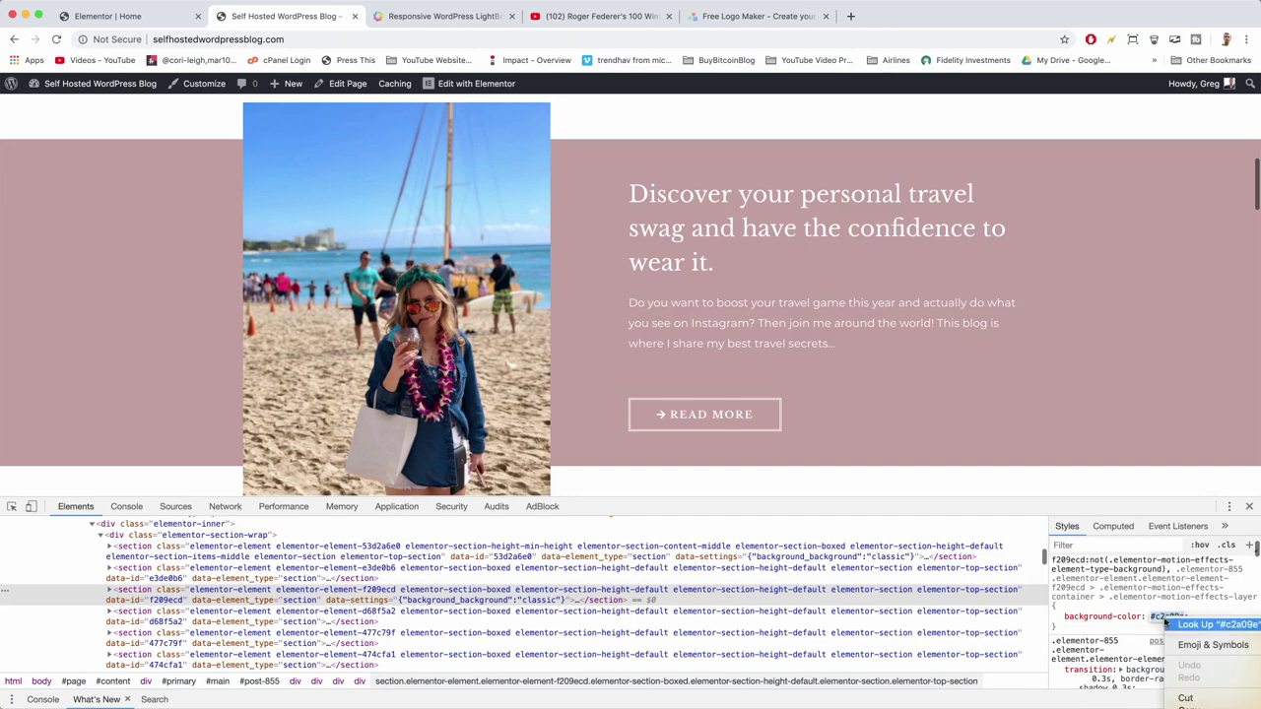
{"action": "key", "text": "Escape"}
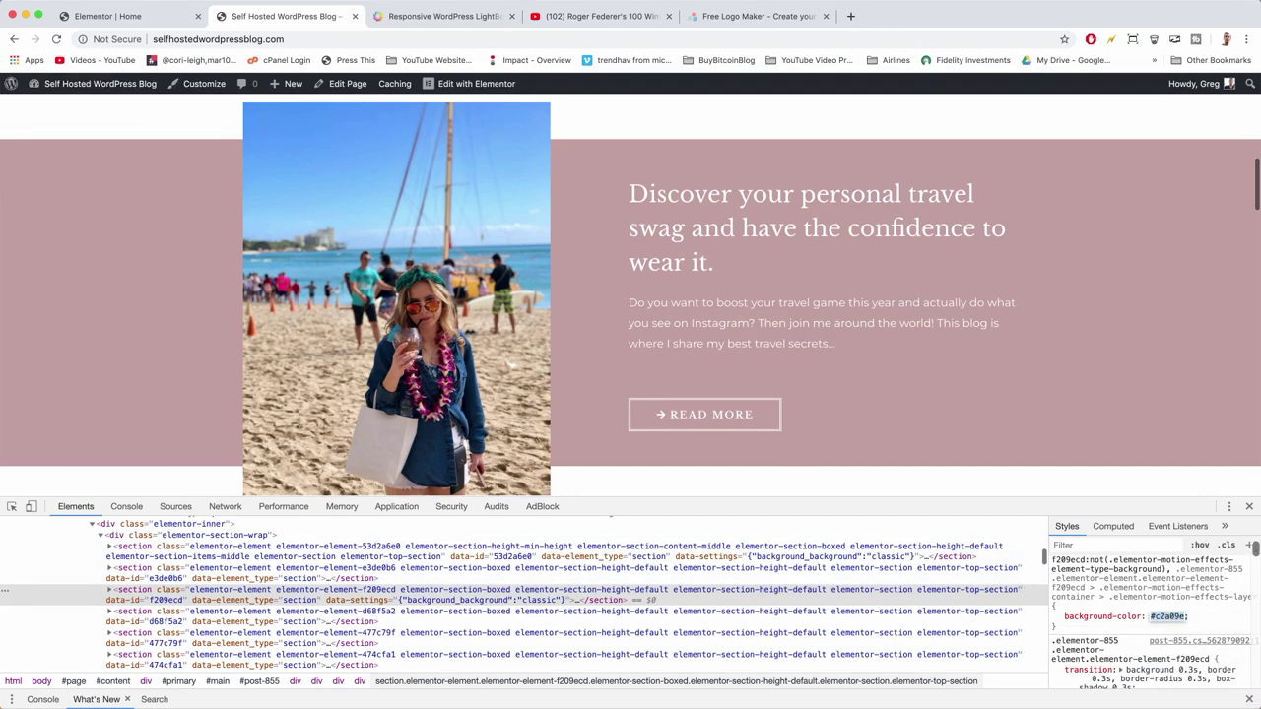
{"action": "left_click", "coordinate": [1248, 508]}
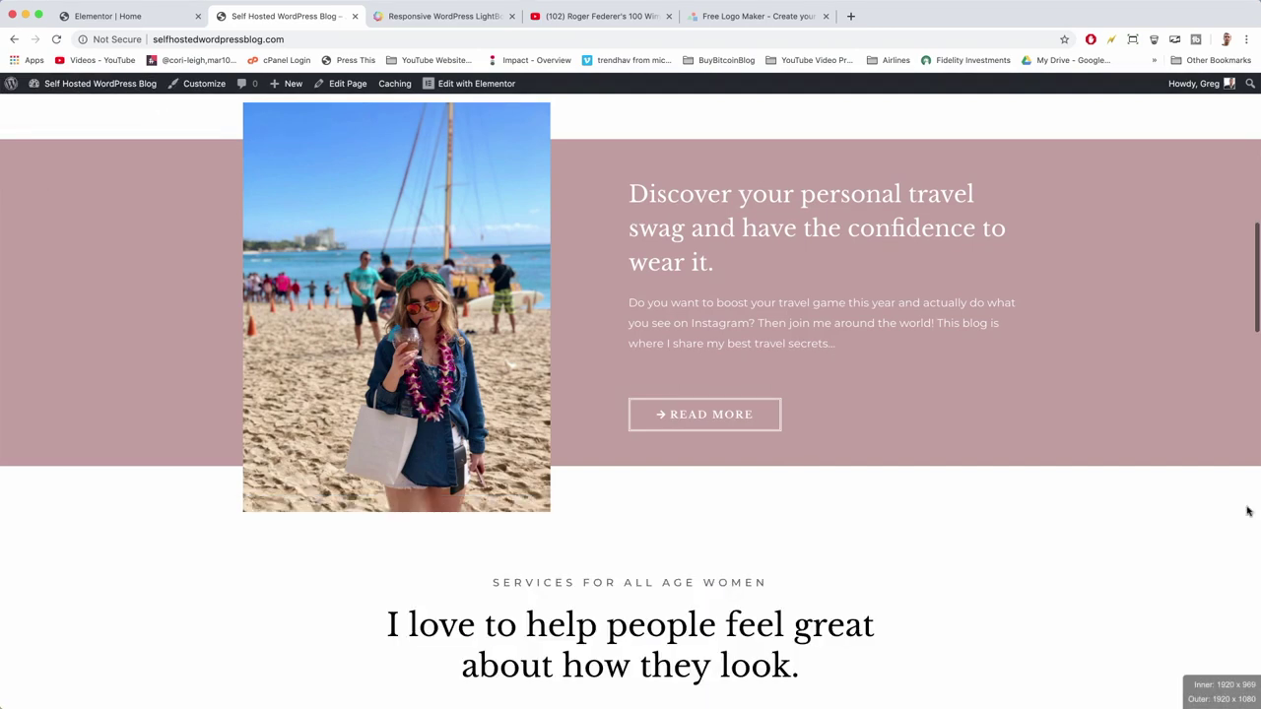
{"action": "left_click", "coordinate": [780, 16]}
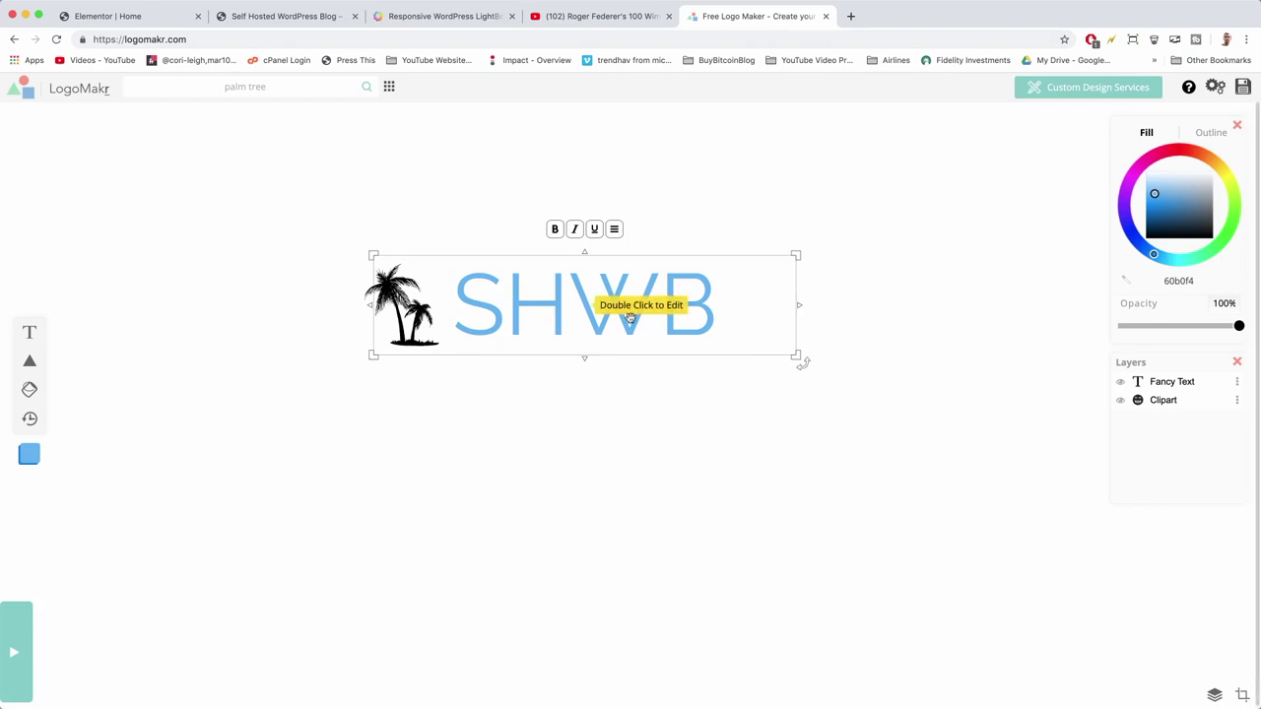
- Recolour the SHWB text from 60b0f4 to pink c2a09e
{"action": "left_click", "coordinate": [533, 314]}
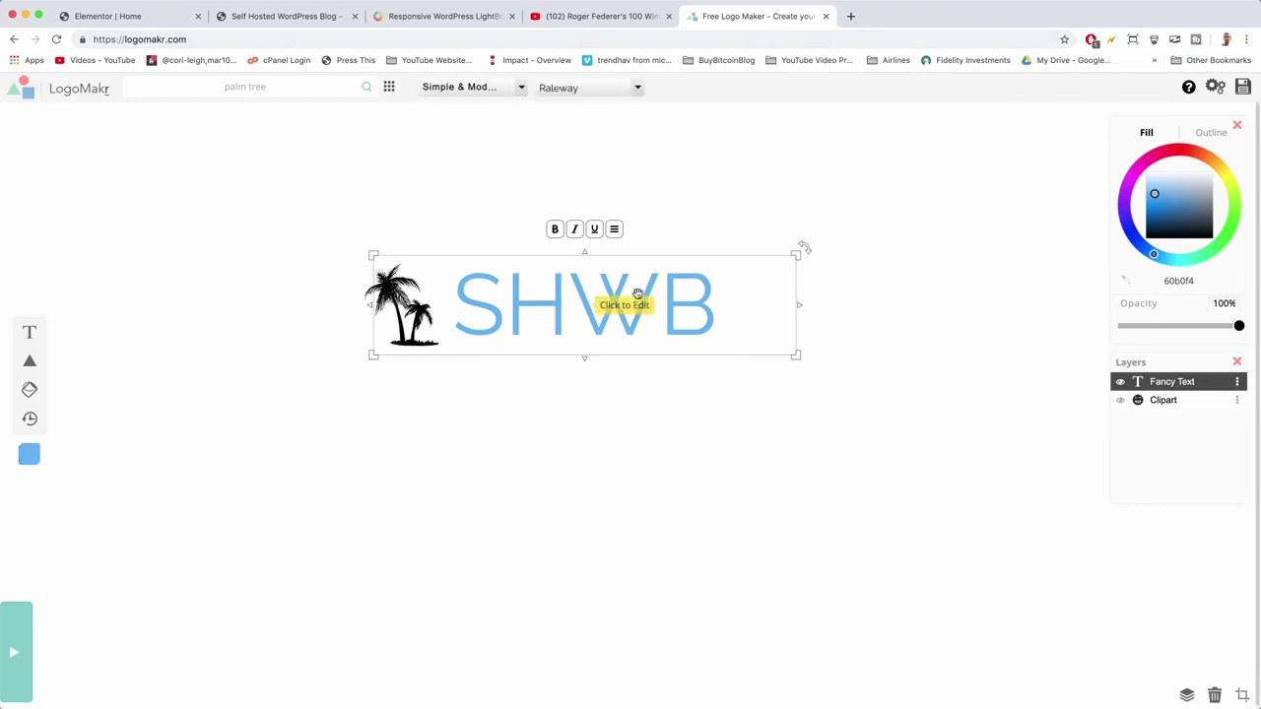
{"action": "left_click", "coordinate": [675, 300]}
{"action": "left_click", "coordinate": [1182, 281]}
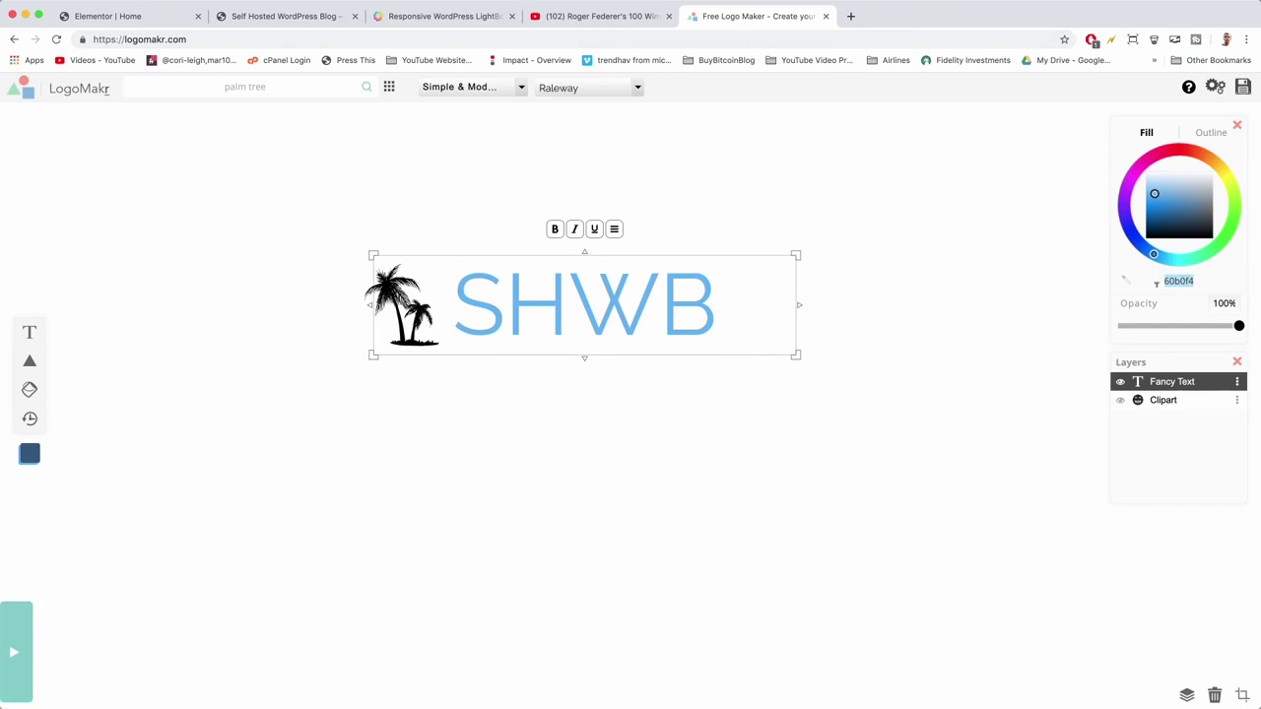
{"action": "right_click", "coordinate": [1182, 281]}
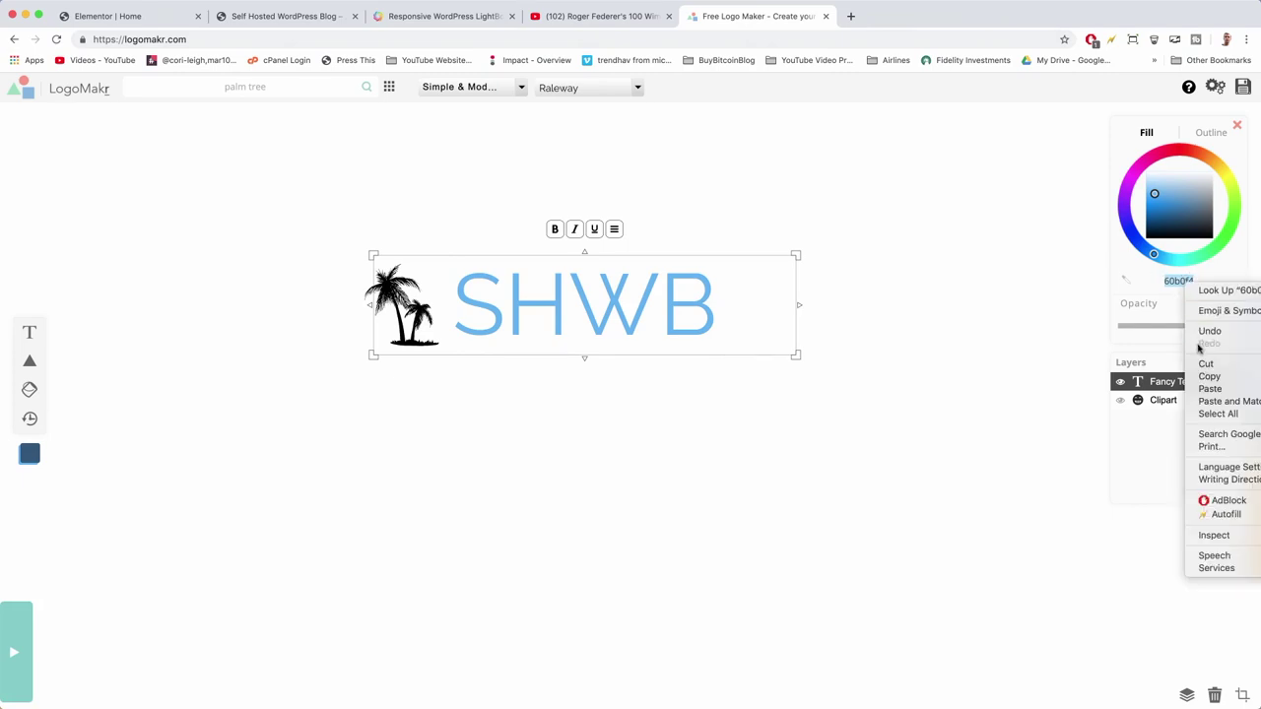
{"action": "left_click", "coordinate": [1209, 389]}
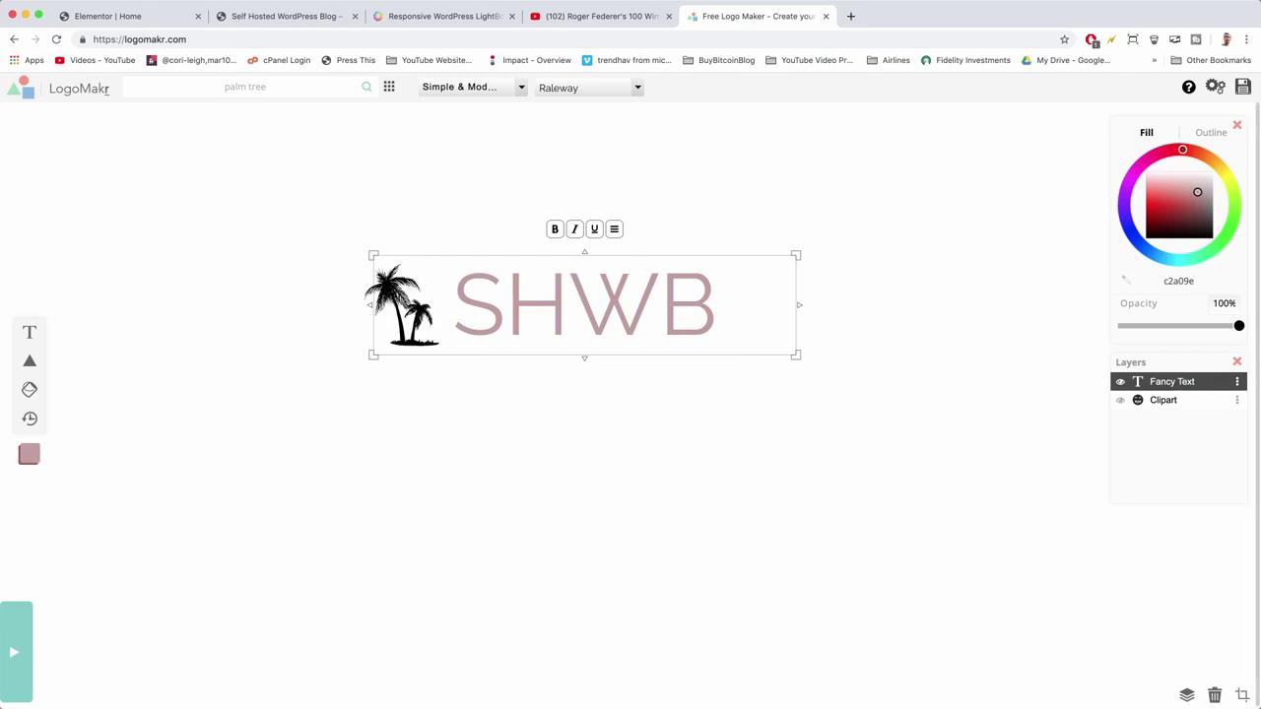
{"action": "left_click", "coordinate": [783, 512]}
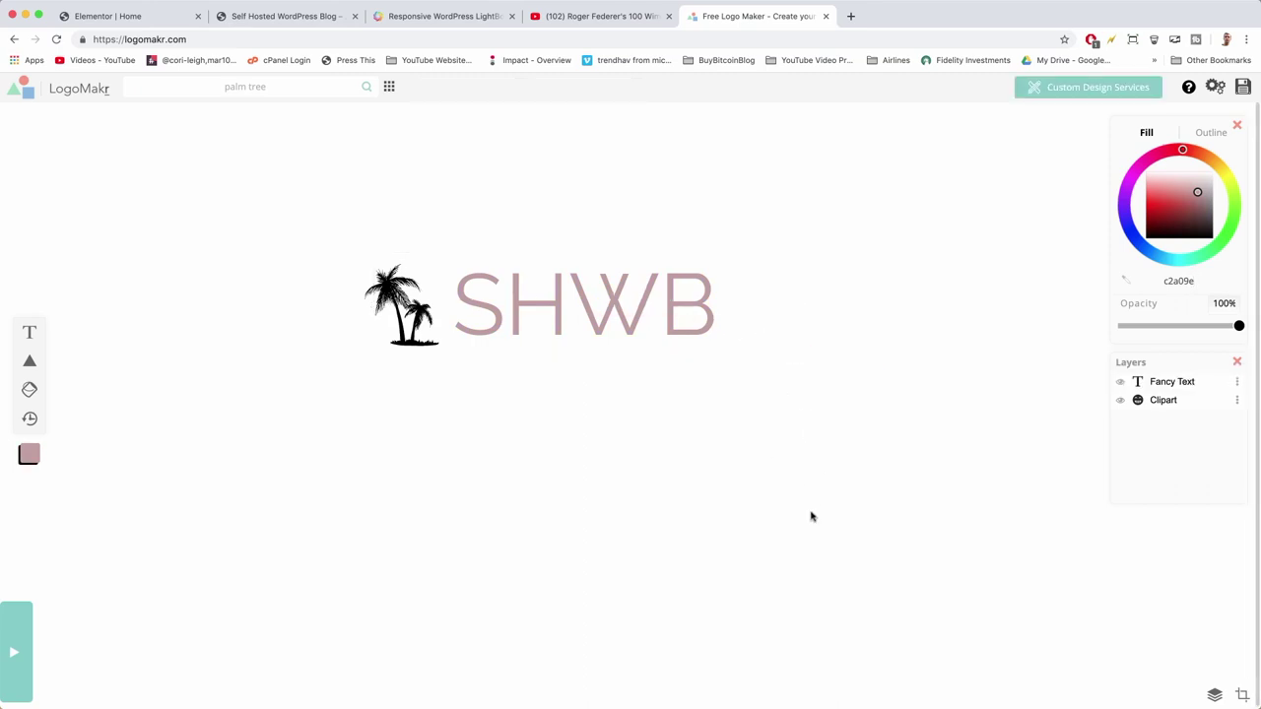
- Add '#' before the text so it reads '#SHWB', nudging it slightly right
{"action": "left_click", "coordinate": [463, 298]}
{"action": "double_click", "coordinate": [462, 299]}
{"action": "left_click", "coordinate": [463, 295]}
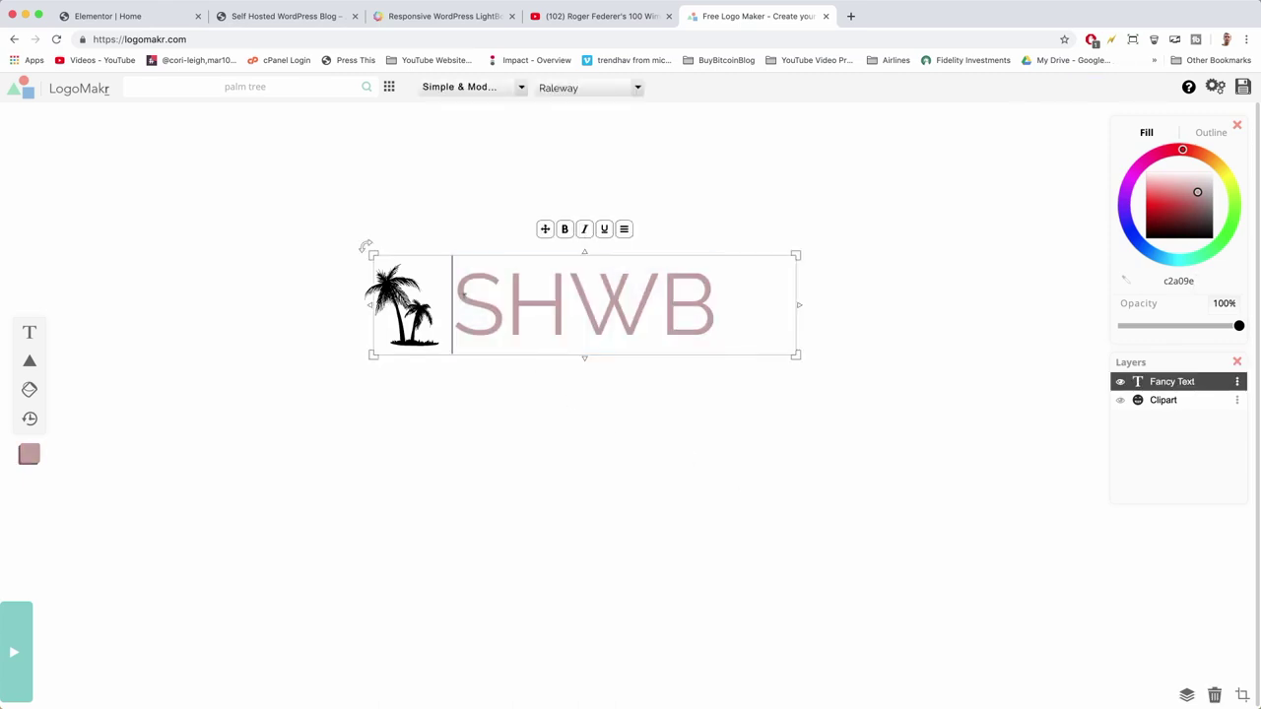
{"action": "type", "text": "#"}
{"action": "left_click", "coordinate": [549, 405]}
{"action": "left_click_drag", "start_coordinate": [546, 313], "coordinate": [571, 313]}
{"action": "left_click", "coordinate": [608, 467]}
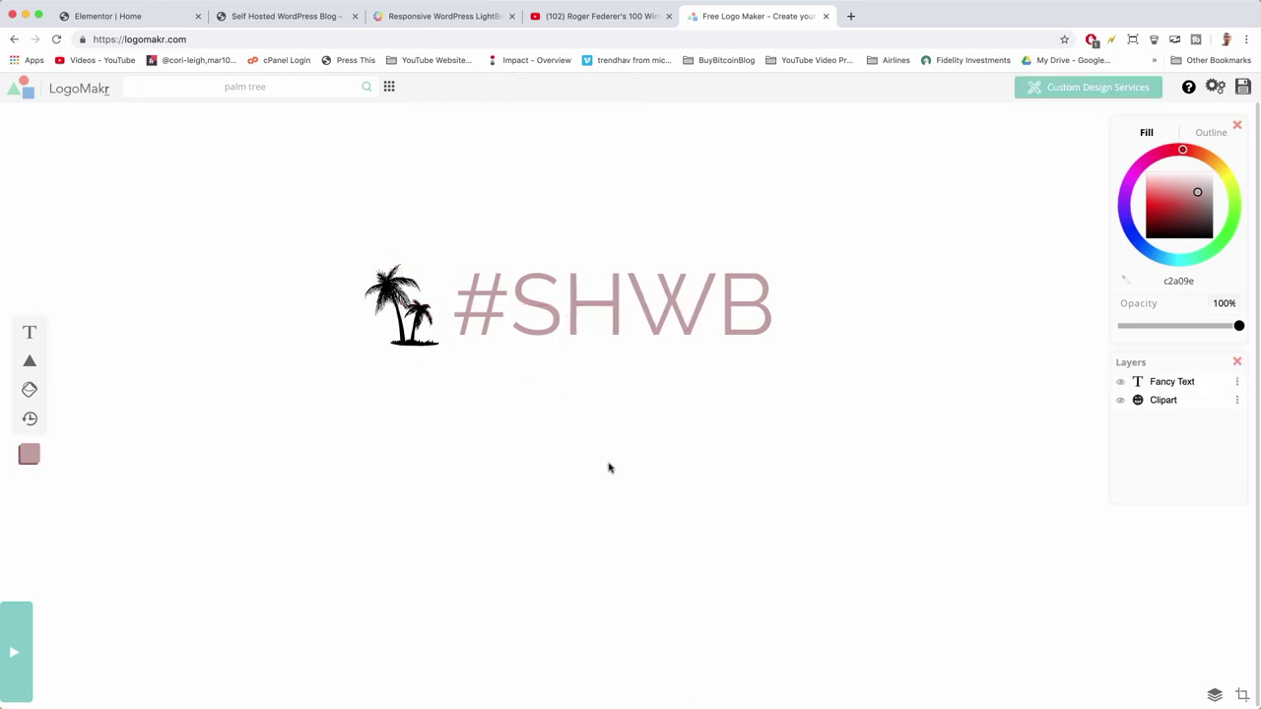
- Turn the palm-tree clipart bright green 00ff62
{"action": "left_click", "coordinate": [406, 295]}
{"action": "left_click", "coordinate": [406, 296]}
{"action": "left_click", "coordinate": [406, 295]}
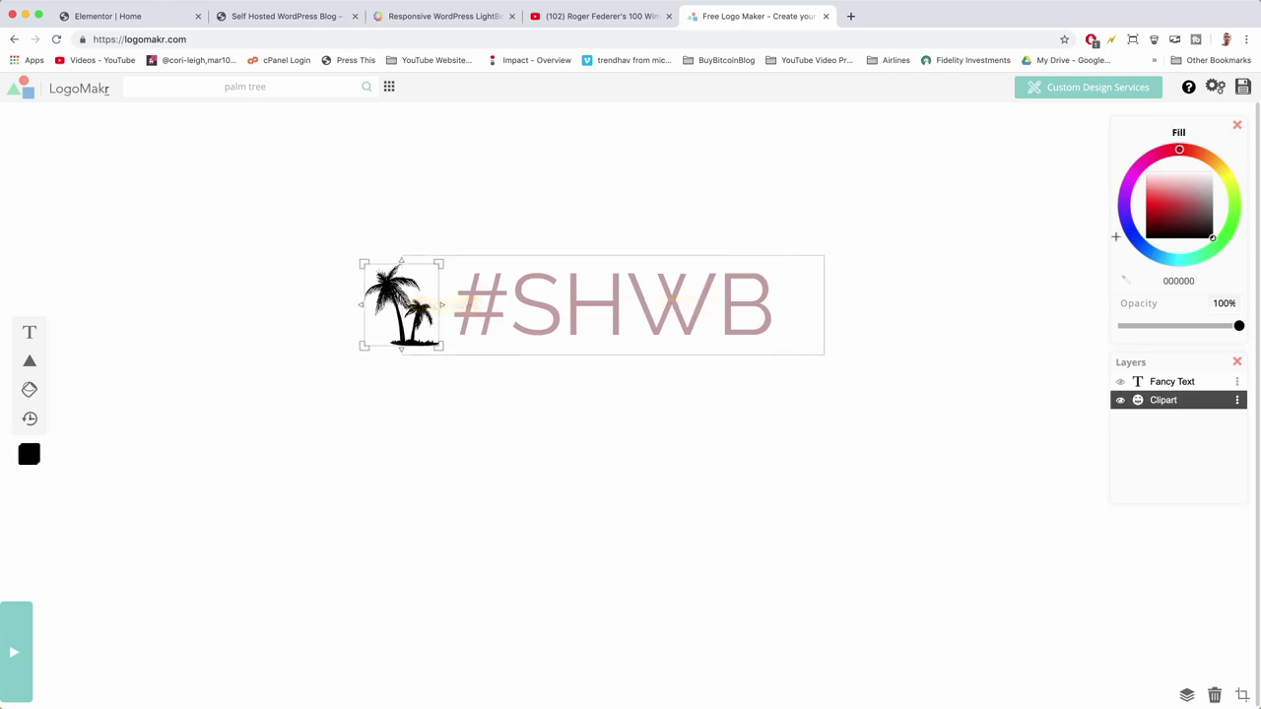
{"action": "mouse_move", "coordinate": [1208, 248]}
{"action": "left_mouse_down"}
{"action": "mouse_move", "coordinate": [1246, 234]}
{"action": "mouse_move", "coordinate": [1241, 209]}
{"action": "mouse_move", "coordinate": [1213, 160]}
{"action": "mouse_move", "coordinate": [1167, 148]}
{"action": "mouse_move", "coordinate": [1130, 201]}
{"action": "mouse_move", "coordinate": [1140, 234]}
{"action": "mouse_move", "coordinate": [1231, 233]}
{"action": "mouse_move", "coordinate": [1182, 155]}
{"action": "mouse_move", "coordinate": [1156, 230]}
{"action": "mouse_move", "coordinate": [1172, 258]}
{"action": "mouse_move", "coordinate": [1219, 259]}
{"action": "mouse_move", "coordinate": [1224, 238]}
{"action": "mouse_move", "coordinate": [1249, 227]}
{"action": "left_mouse_up"}
{"action": "left_click", "coordinate": [802, 448]}
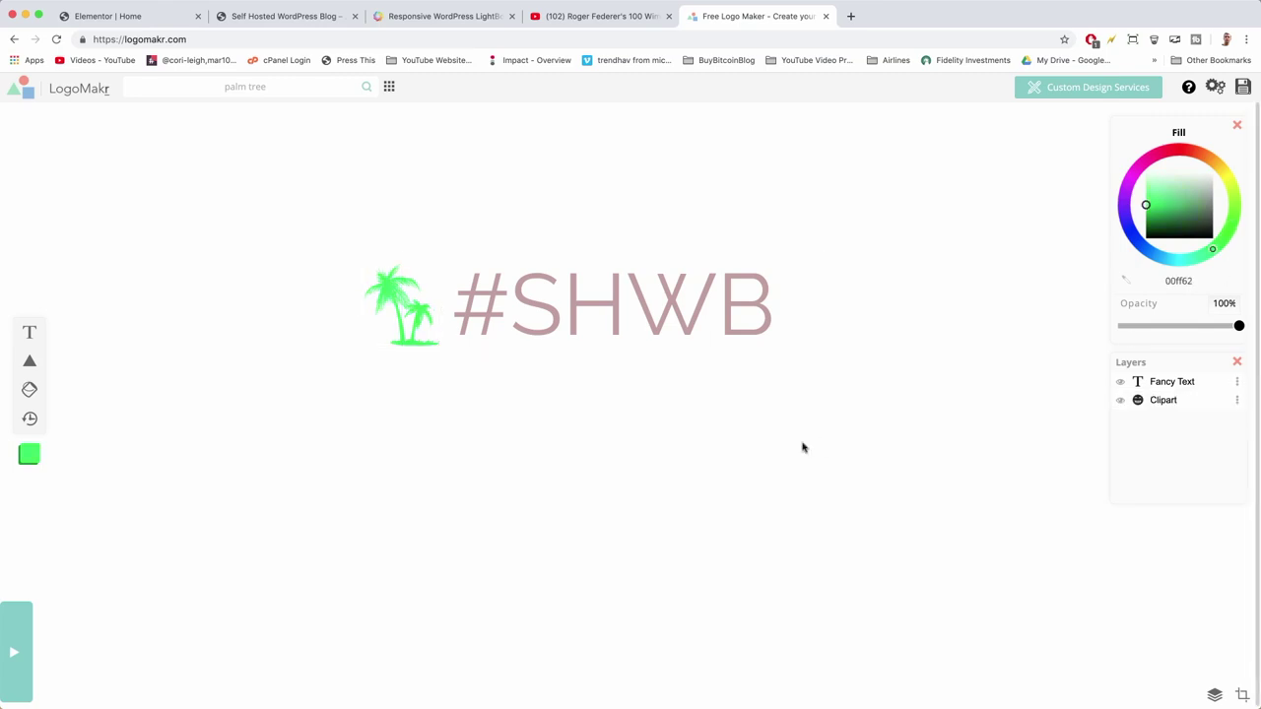
- Crop the canvas edges inward around the logo
{"action": "left_click", "coordinate": [1241, 695]}
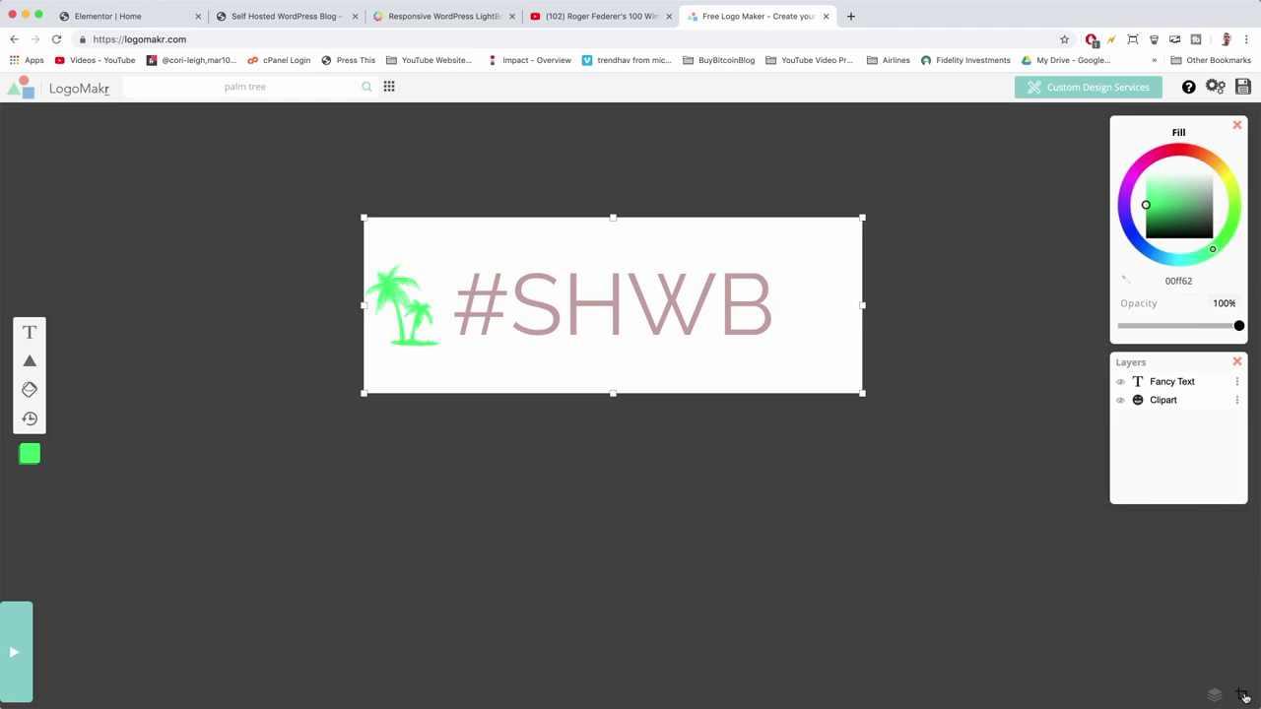
{"action": "double_click", "coordinate": [859, 396]}
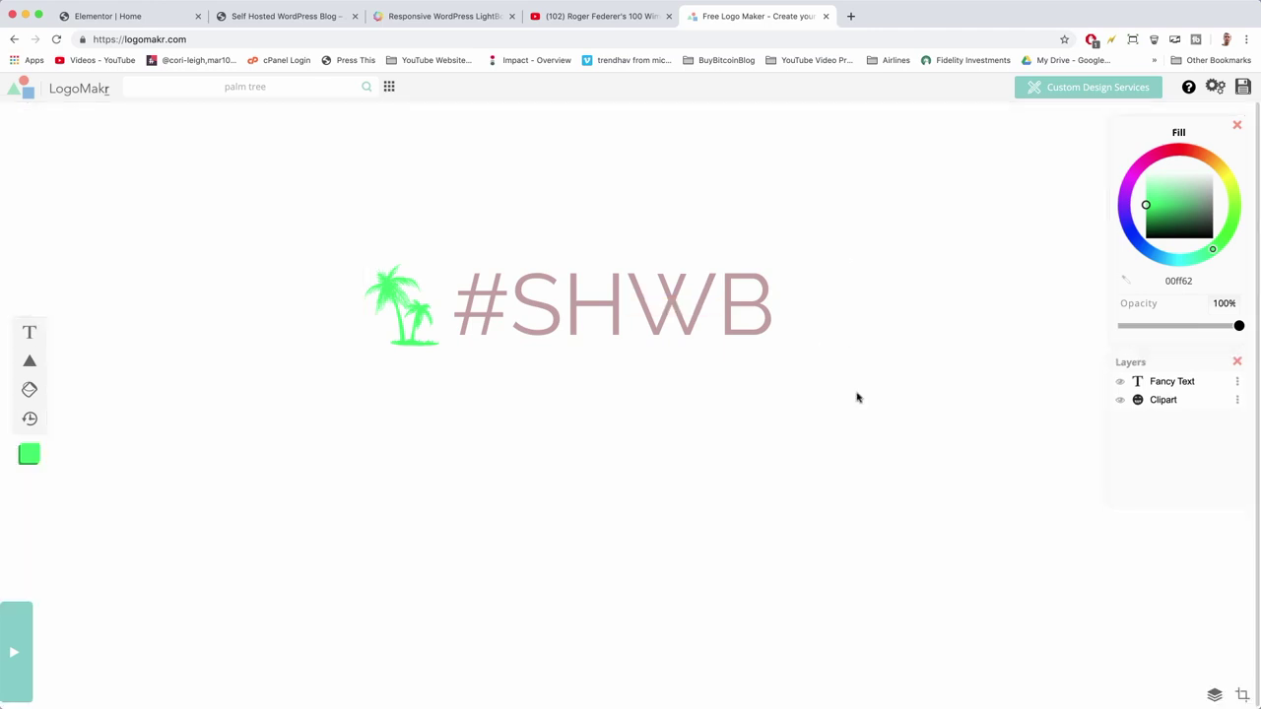
{"action": "left_click", "coordinate": [1242, 696]}
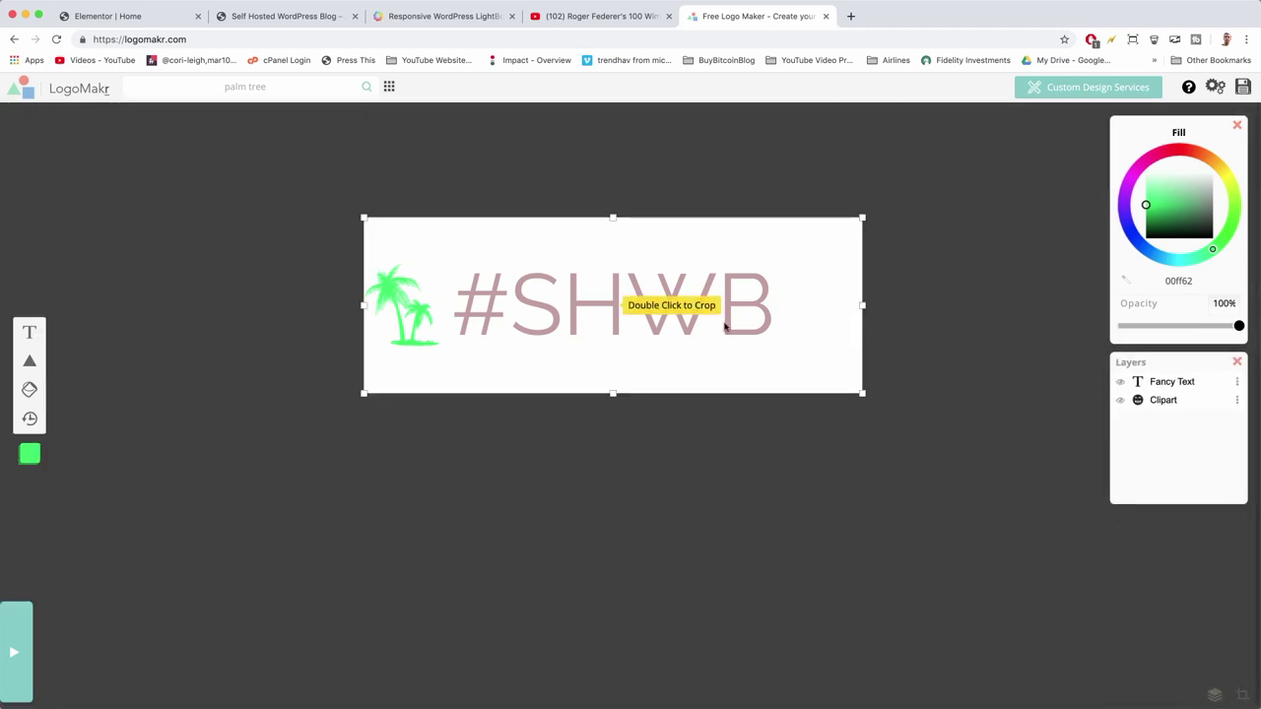
{"action": "left_click_drag", "start_coordinate": [864, 395], "coordinate": [842, 356]}
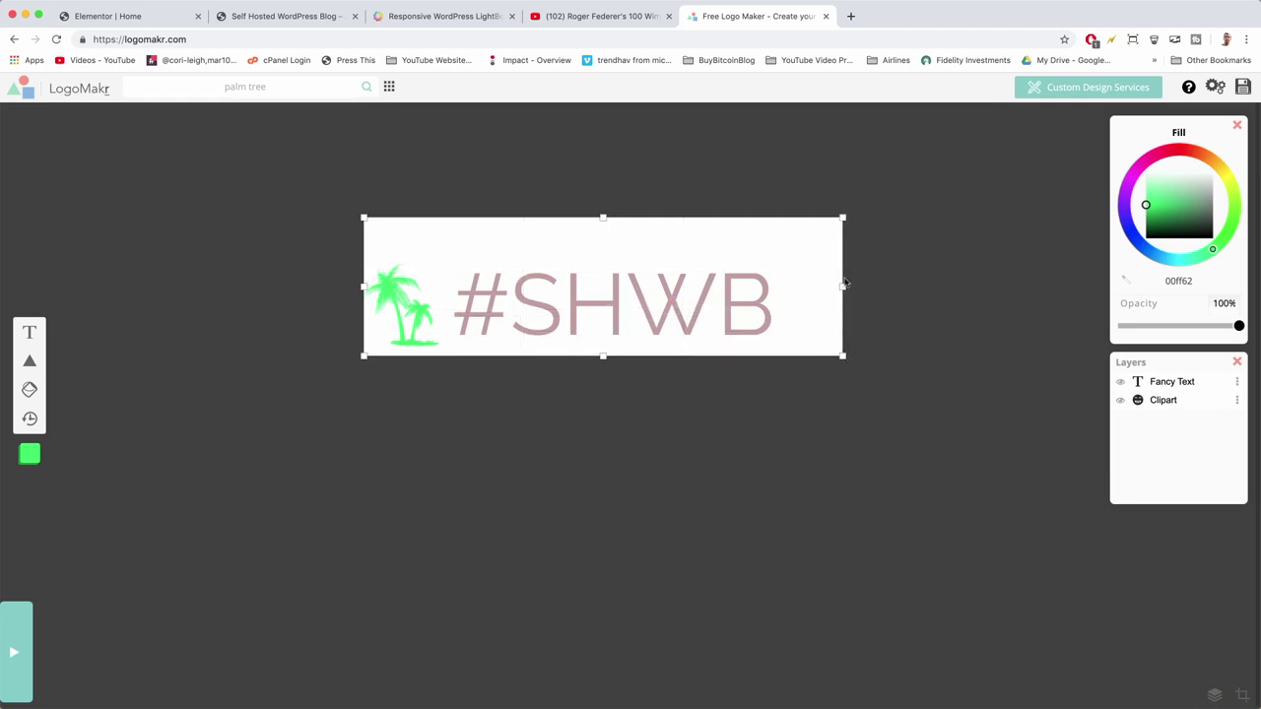
{"action": "left_click_drag", "start_coordinate": [842, 218], "coordinate": [794, 252]}
{"action": "left_click", "coordinate": [773, 470]}
- Check the #SHWB text's font list, keeping Raleway
{"action": "left_click", "coordinate": [610, 320]}
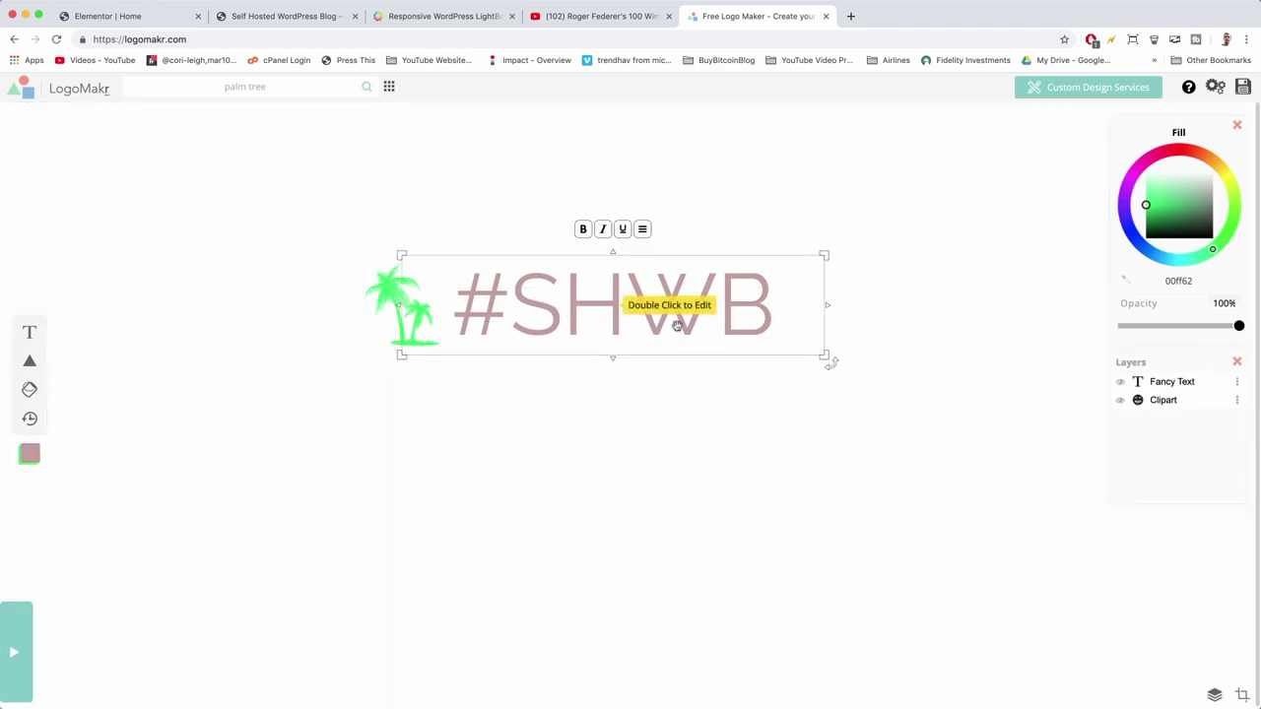
{"action": "left_click", "coordinate": [582, 302]}
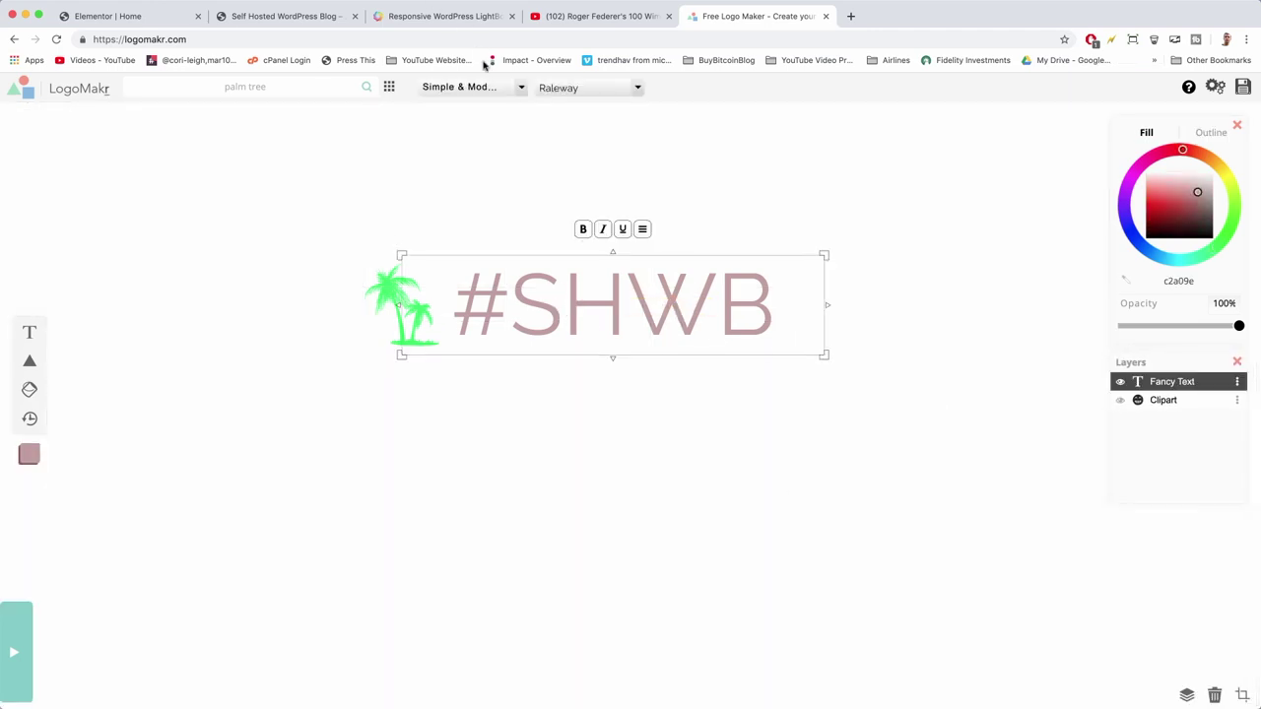
{"action": "left_click", "coordinate": [638, 87]}
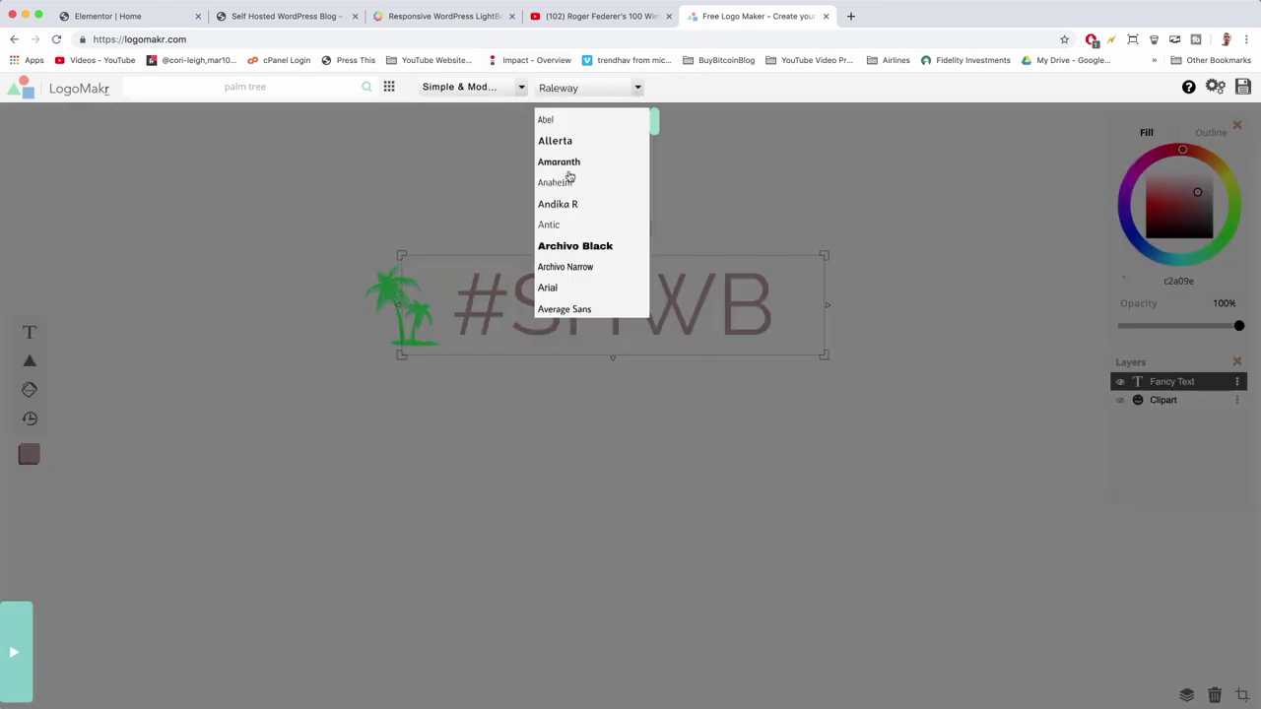
{"action": "left_click", "coordinate": [607, 458]}
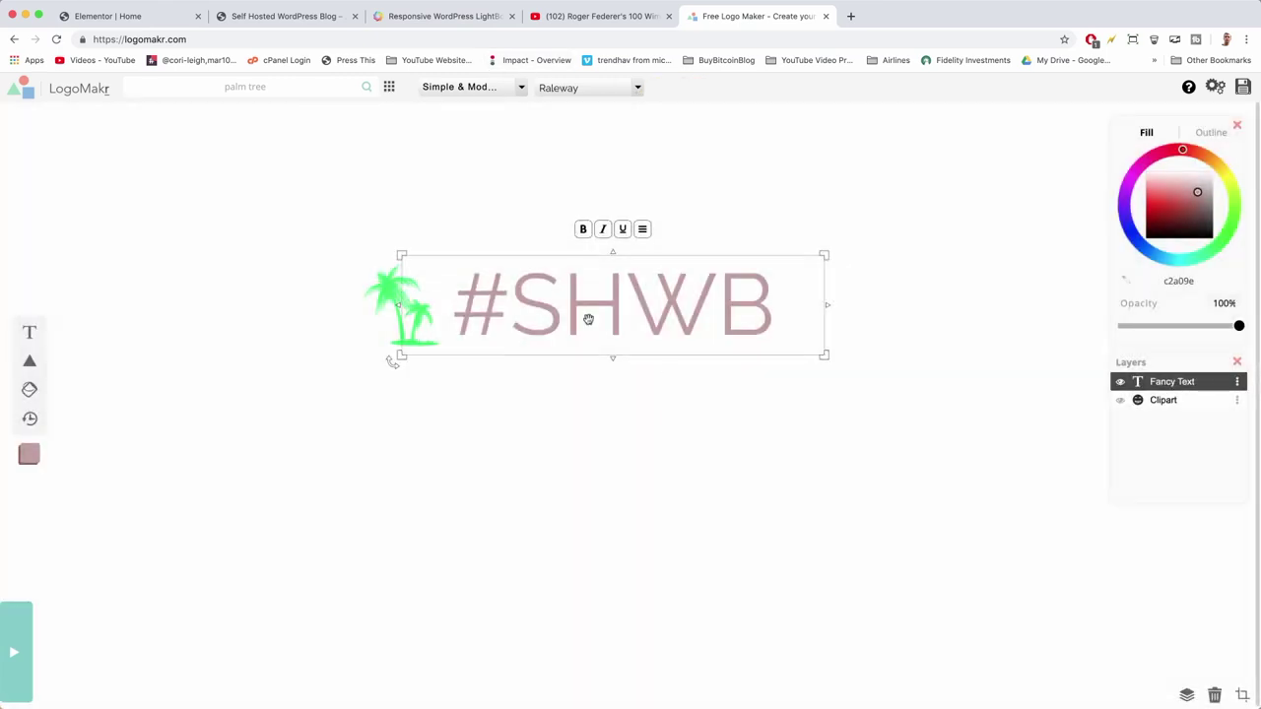
- Tighten the crop further to about 640 × 159 px around the logo
{"action": "left_click", "coordinate": [1242, 696]}
{"action": "left_click_drag", "start_coordinate": [861, 393], "coordinate": [820, 355]}
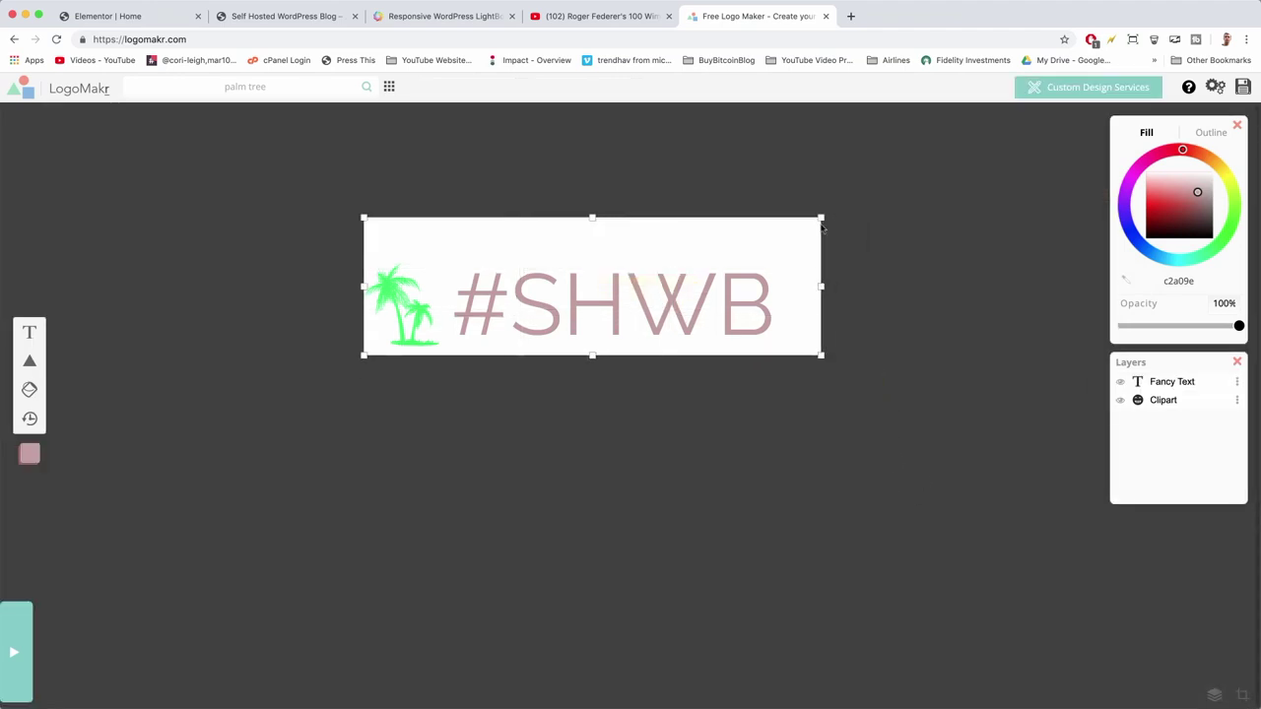
{"action": "left_click_drag", "start_coordinate": [822, 220], "coordinate": [779, 263]}
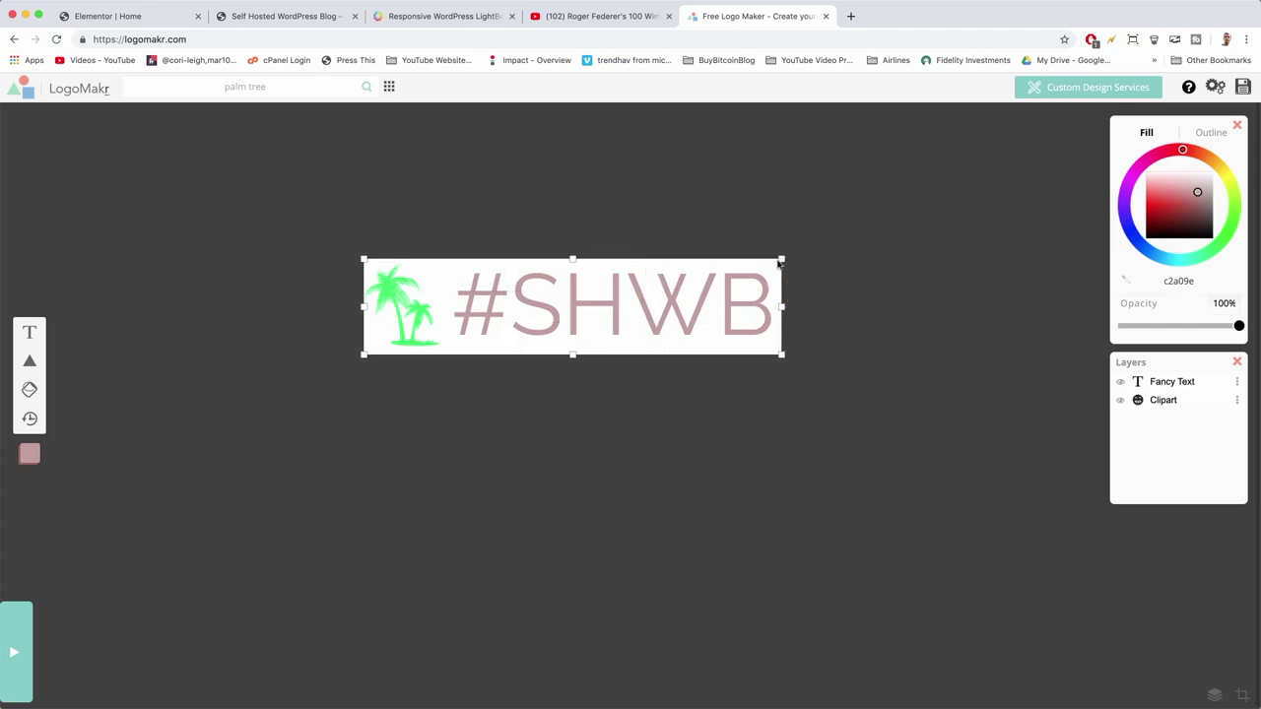
{"action": "left_click", "coordinate": [831, 262]}
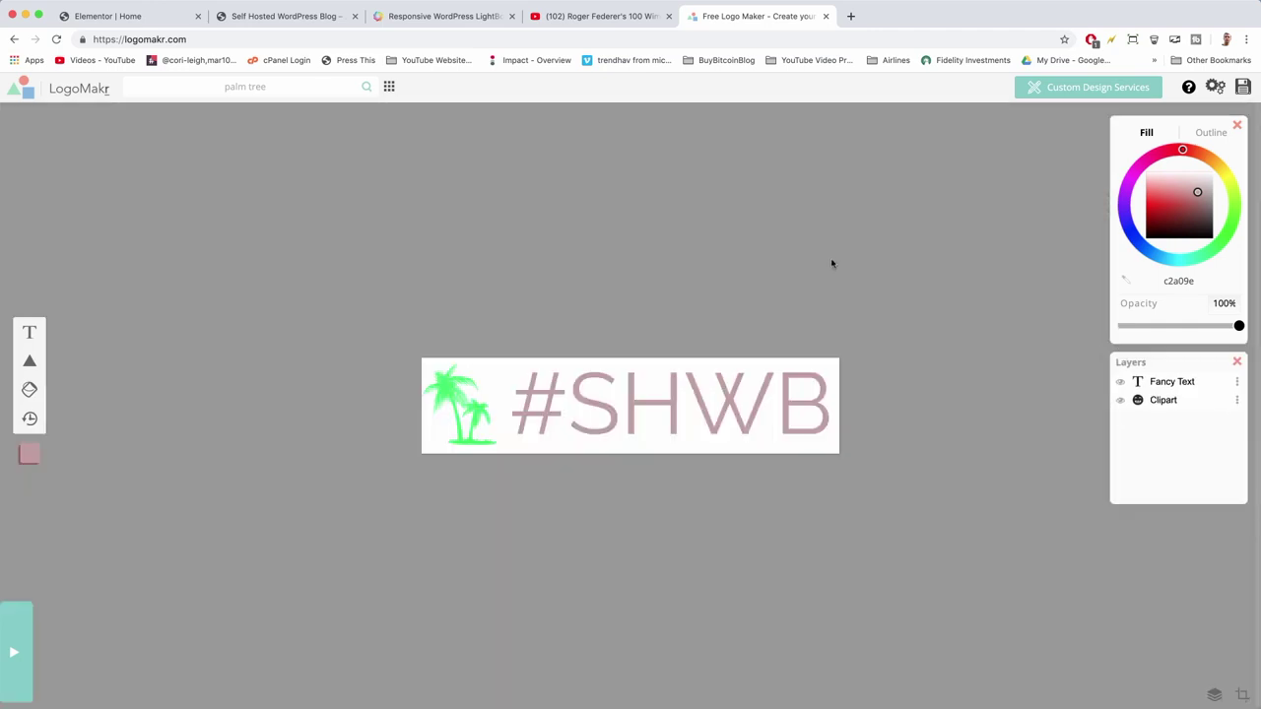
- Download the free low-resolution logo as shwb-logo-v1.png, then go back to the blog tab
{"action": "left_click", "coordinate": [1242, 89]}
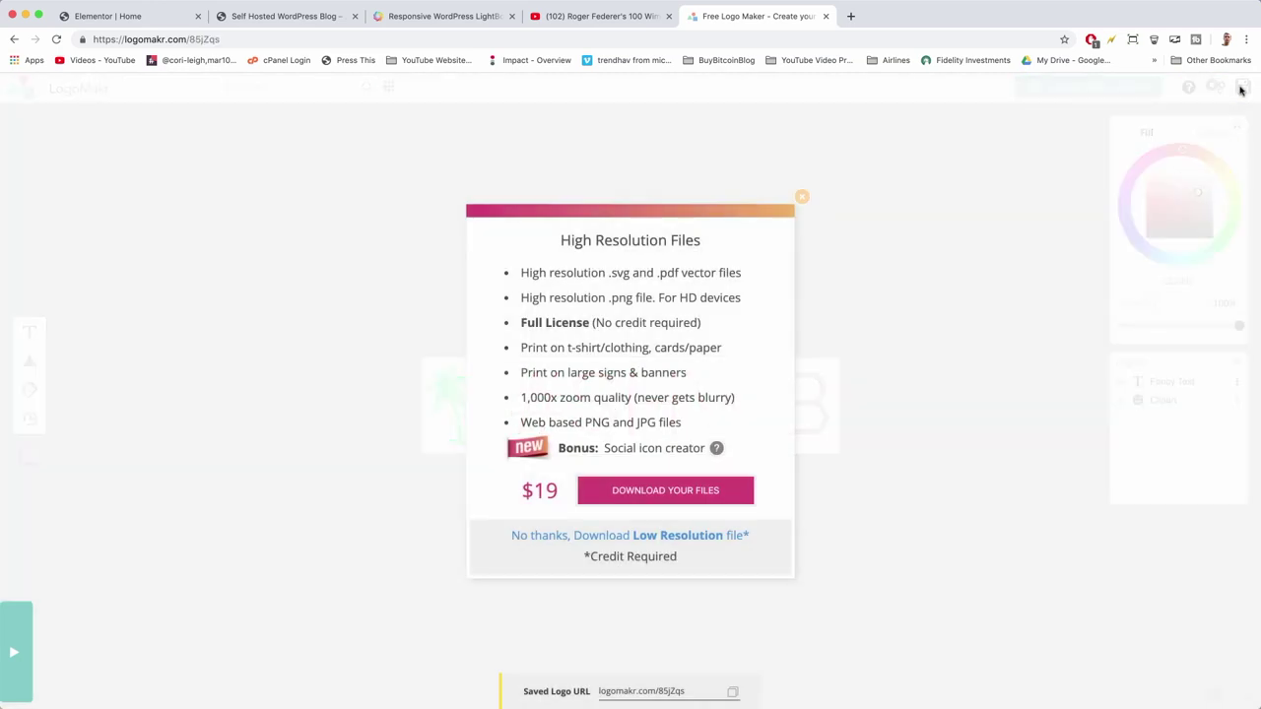
{"action": "left_click", "coordinate": [648, 537]}
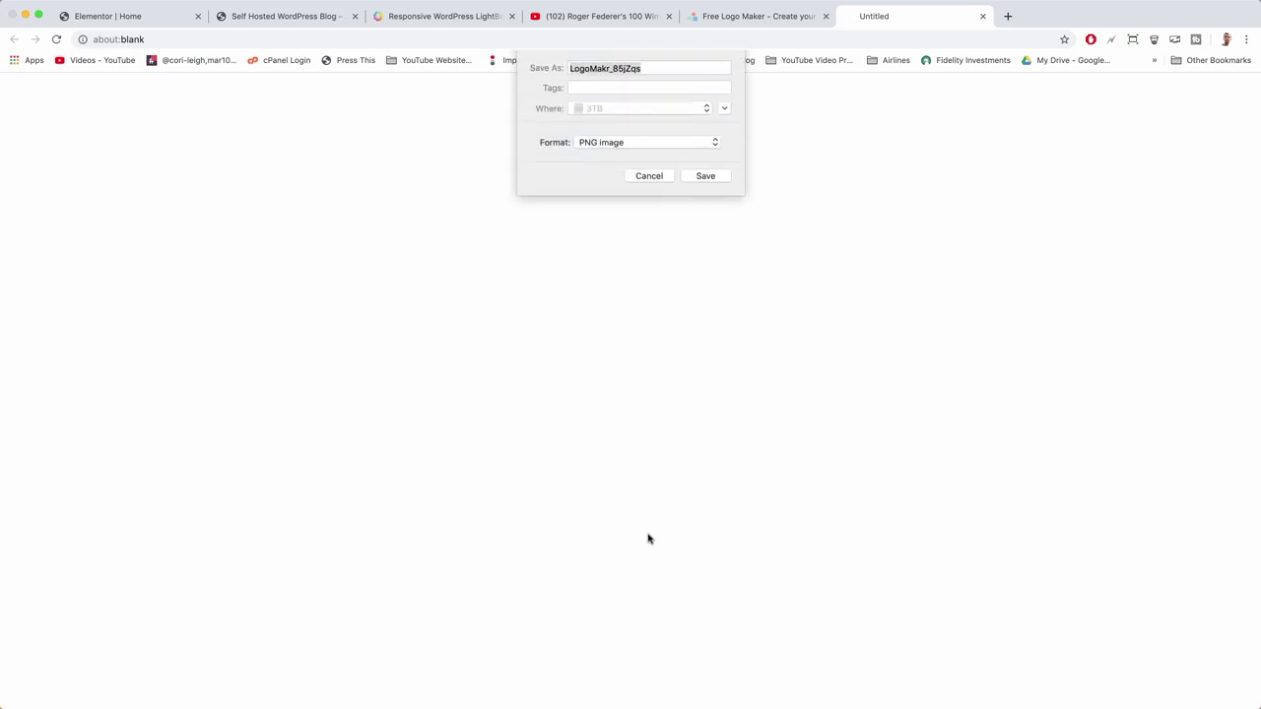
{"action": "left_click", "coordinate": [624, 84]}
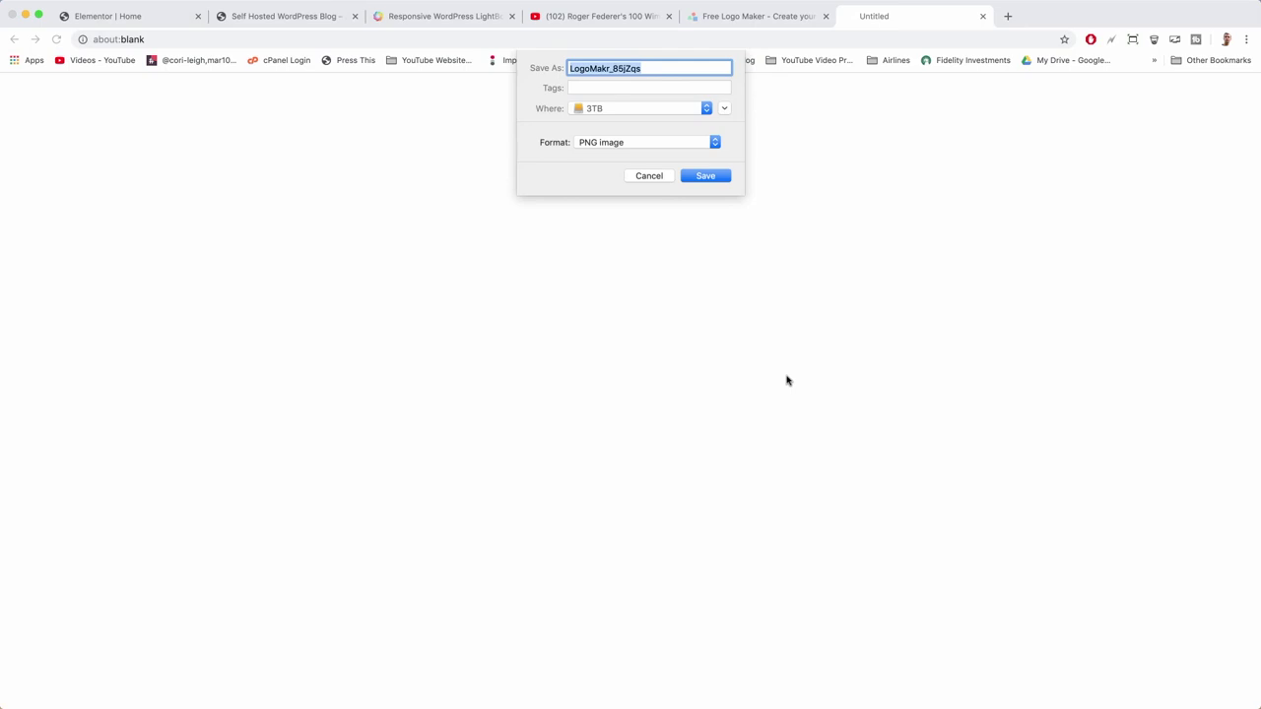
{"action": "type", "text": "shwb-logo-v1"}
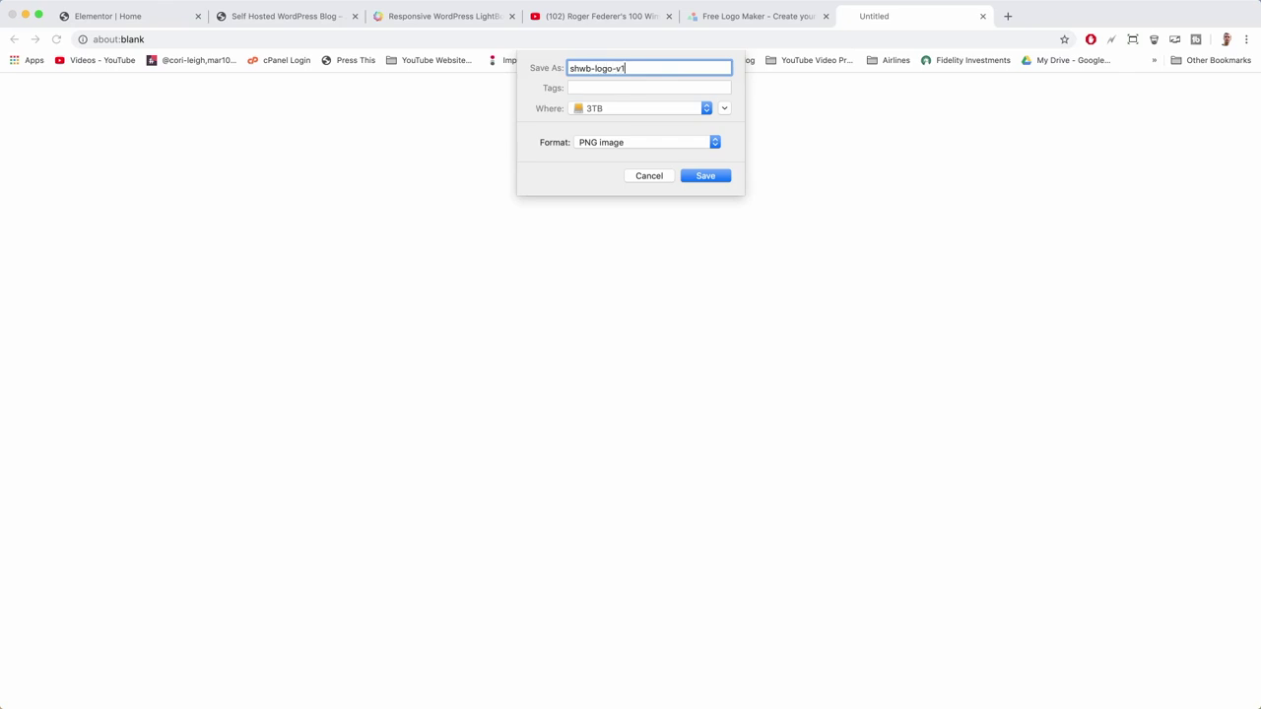
{"action": "key", "text": "Return"}
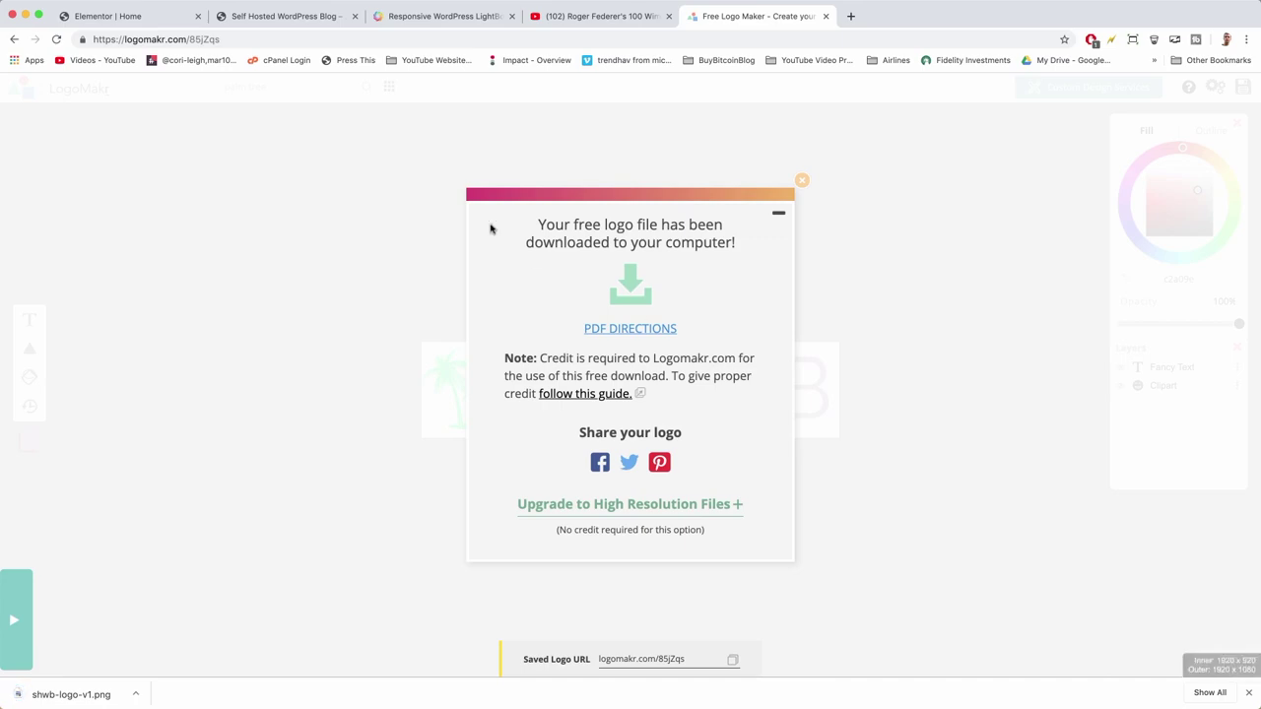
{"action": "left_click", "coordinate": [284, 16]}
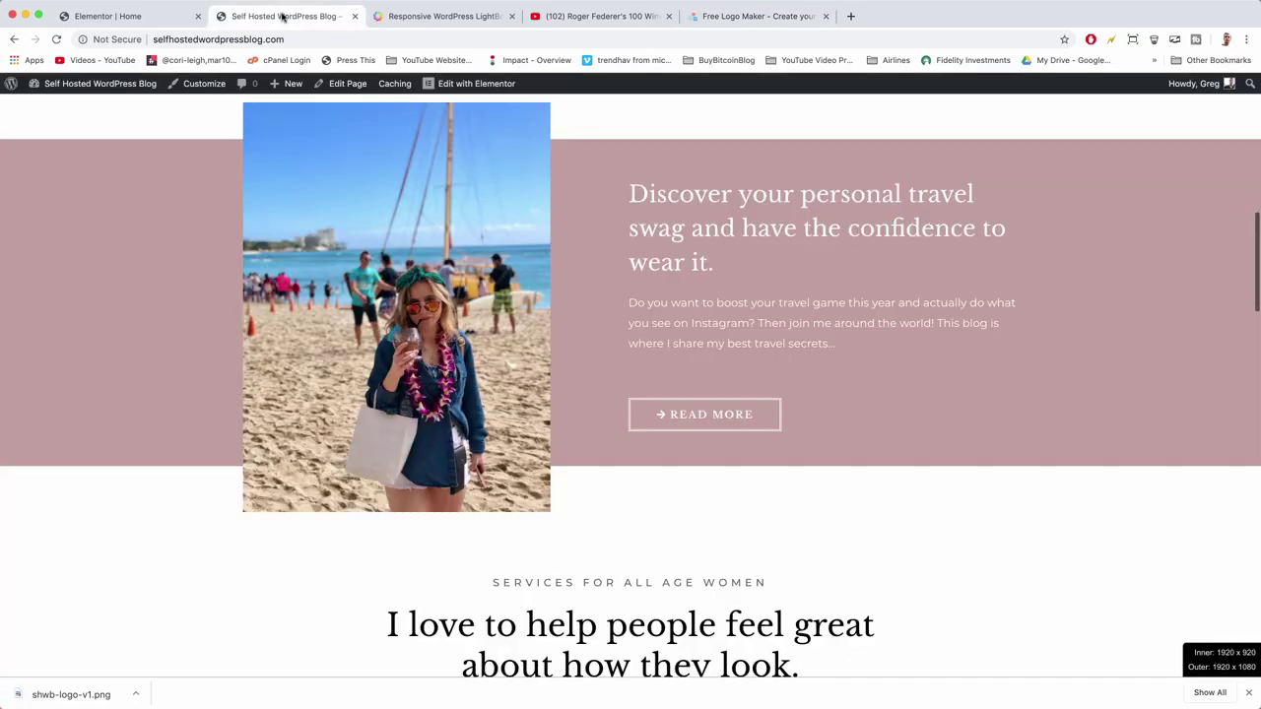
- Open the Customizer from the admin bar and go to Layout › Header
{"action": "scroll", "coordinate": [540, 370], "scroll_direction": "up", "scroll_amount": 10}
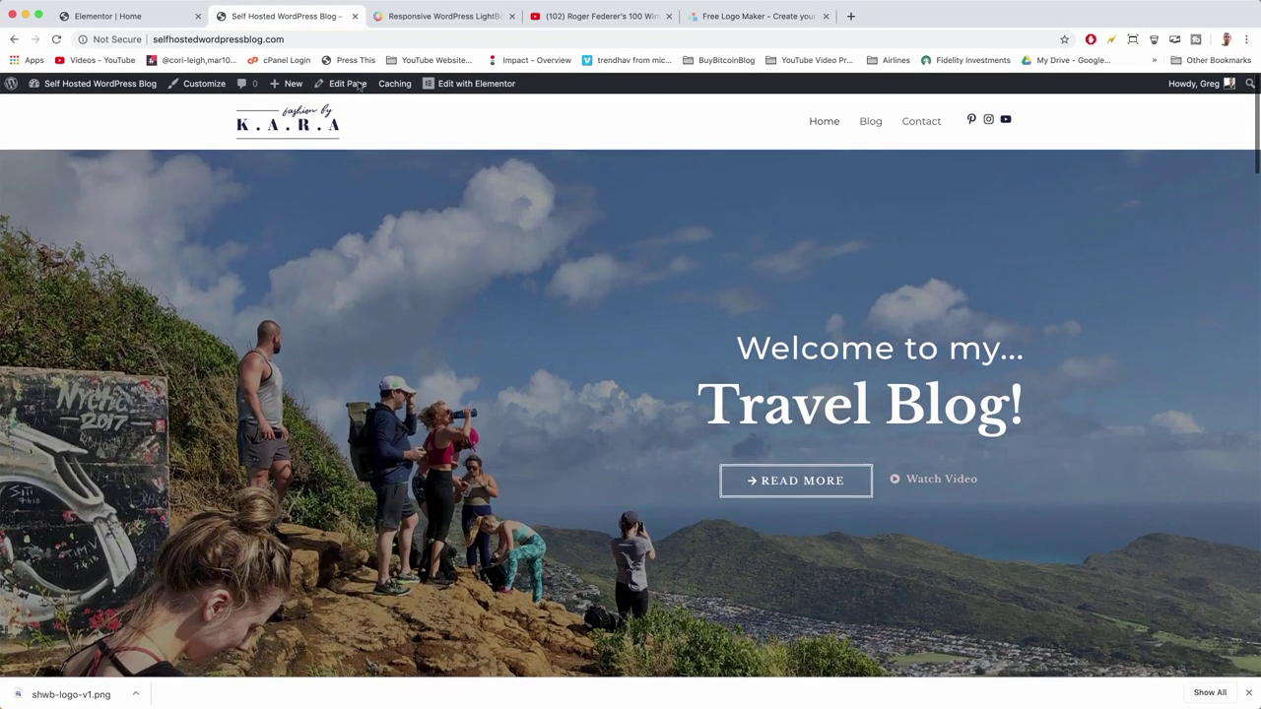
{"action": "left_click", "coordinate": [204, 85]}
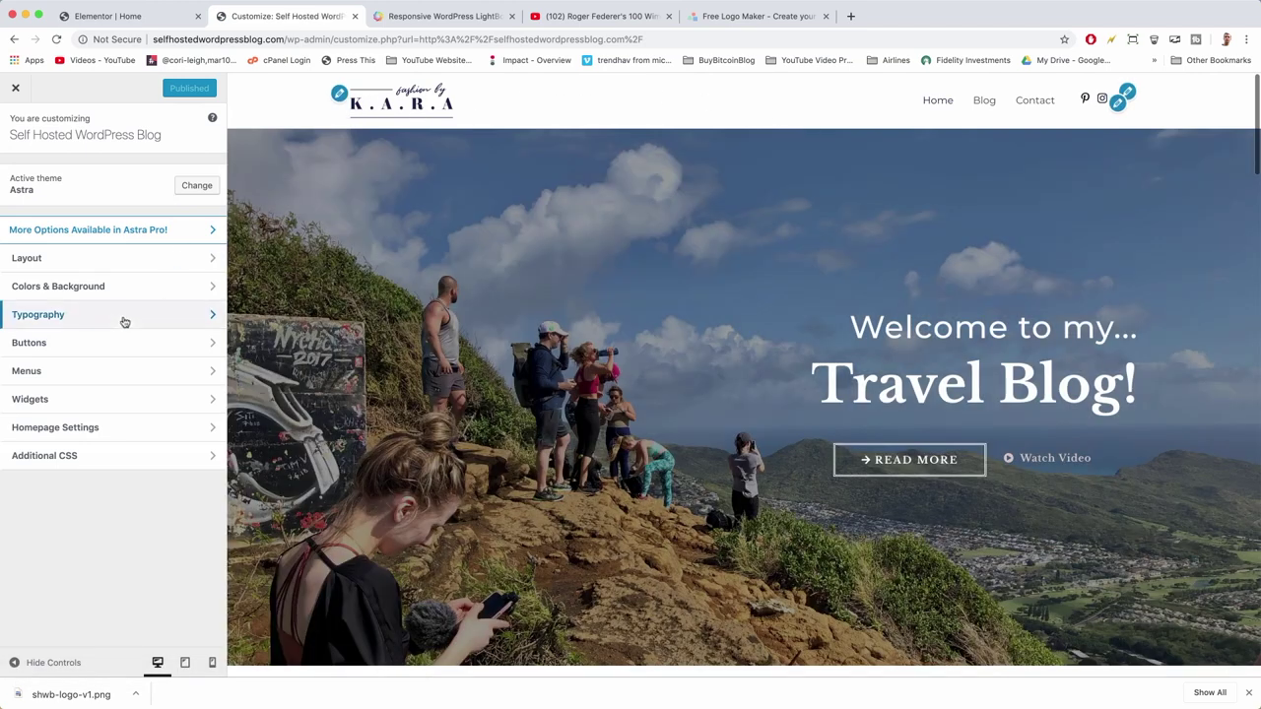
{"action": "left_click", "coordinate": [147, 261]}
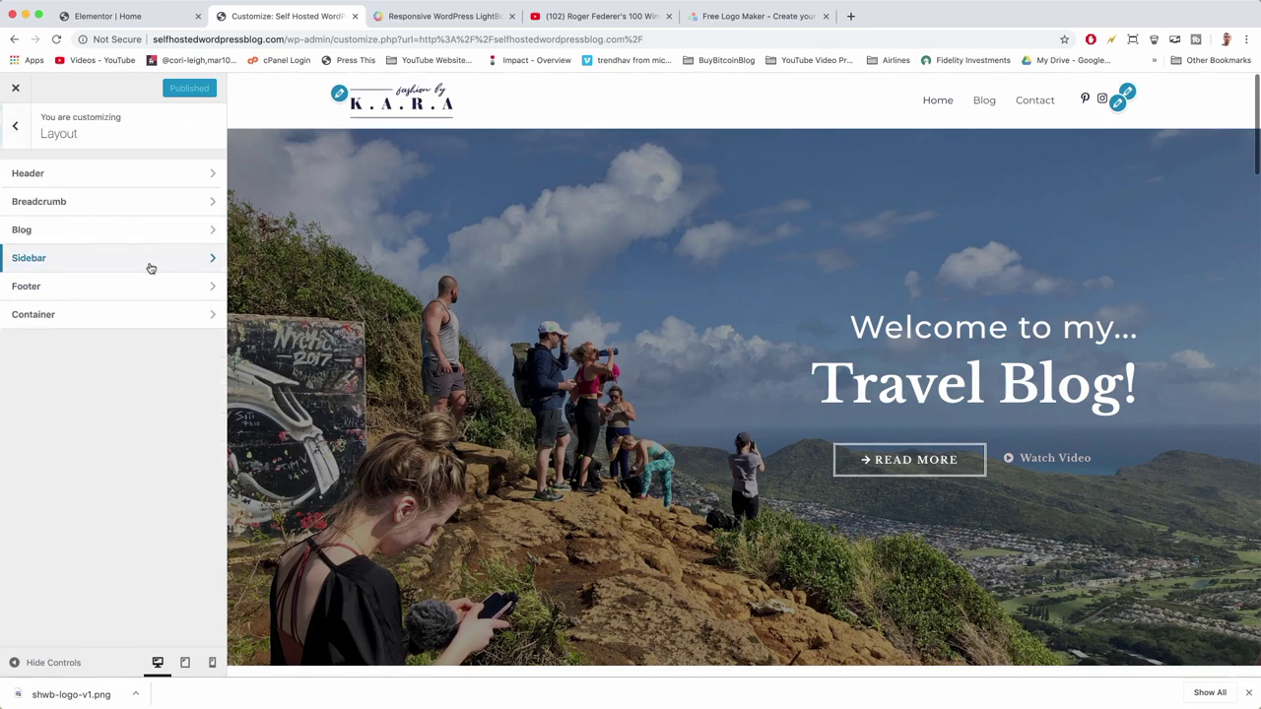
{"action": "left_click", "coordinate": [154, 178]}
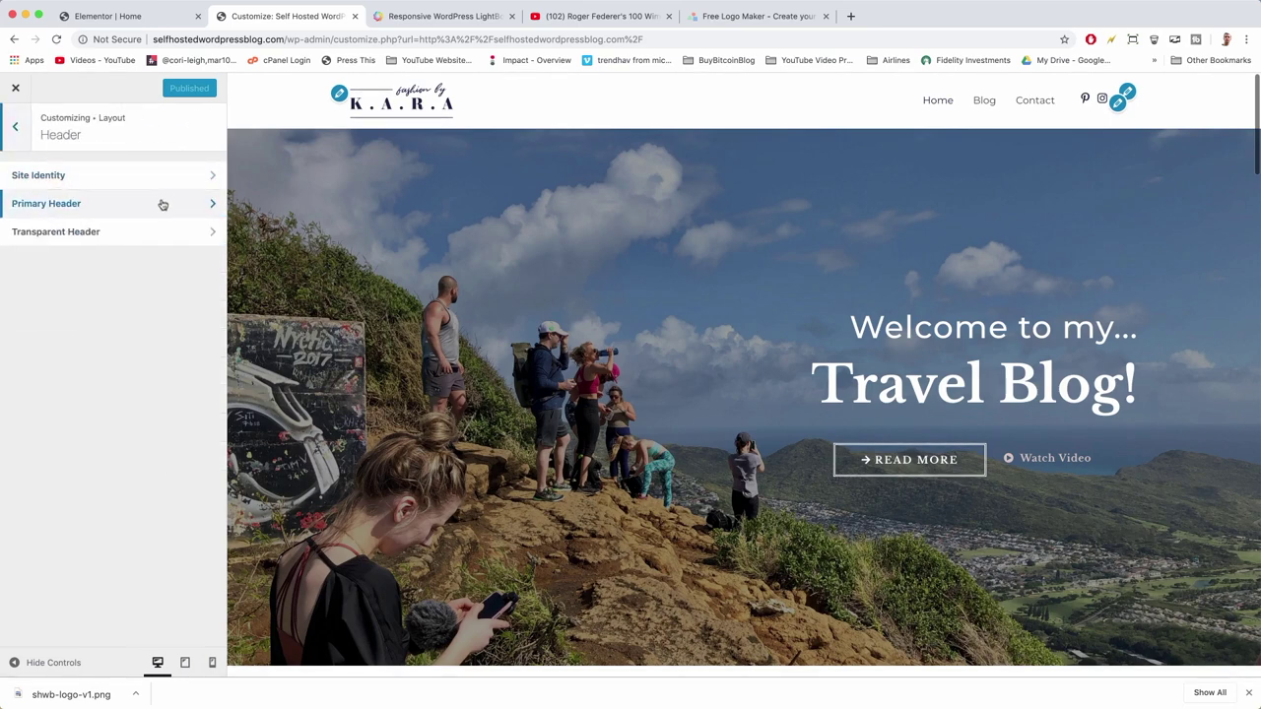
- Remove the current fashion by K.A.R.A logo in Site Identity and start choosing a new one
{"action": "left_click", "coordinate": [161, 181]}
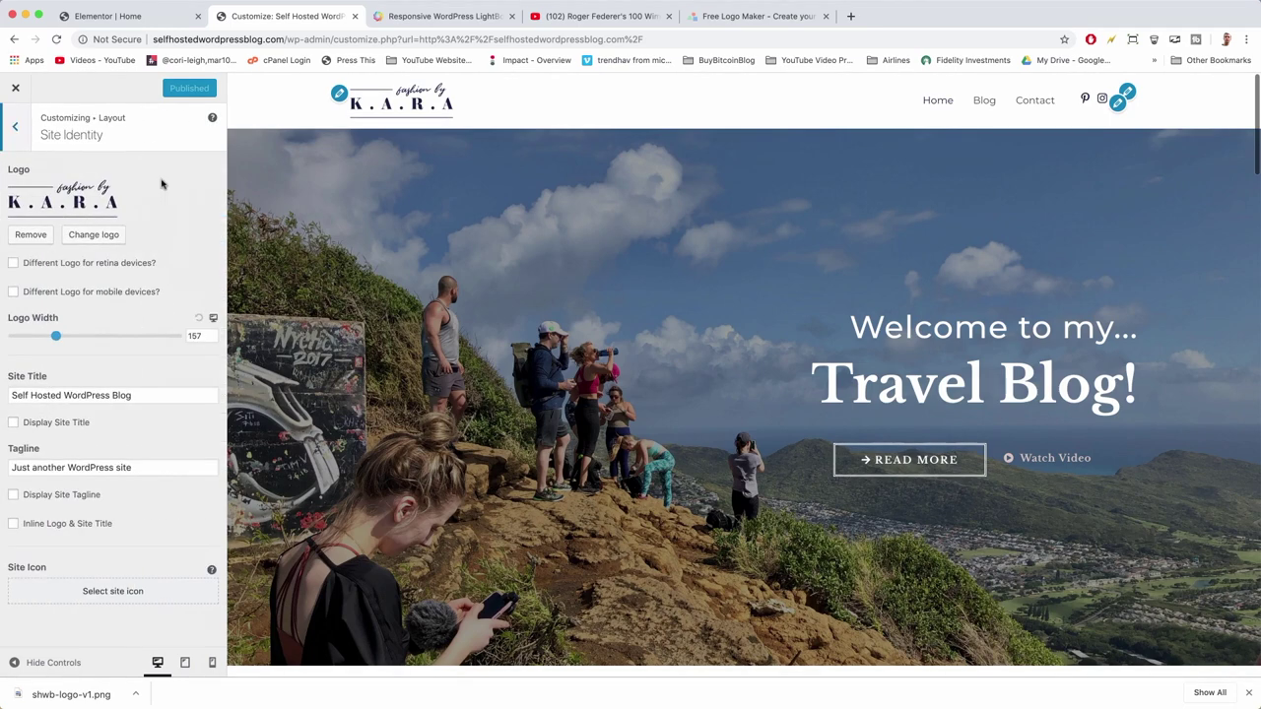
{"action": "left_click", "coordinate": [35, 235]}
{"action": "left_click", "coordinate": [106, 193]}
{"action": "left_click", "coordinate": [54, 133]}
- Upload shwb-logo-v1.png from the 3TB drive as the uncropped logo, widen it to 236, and publish
{"action": "left_click", "coordinate": [641, 363]}
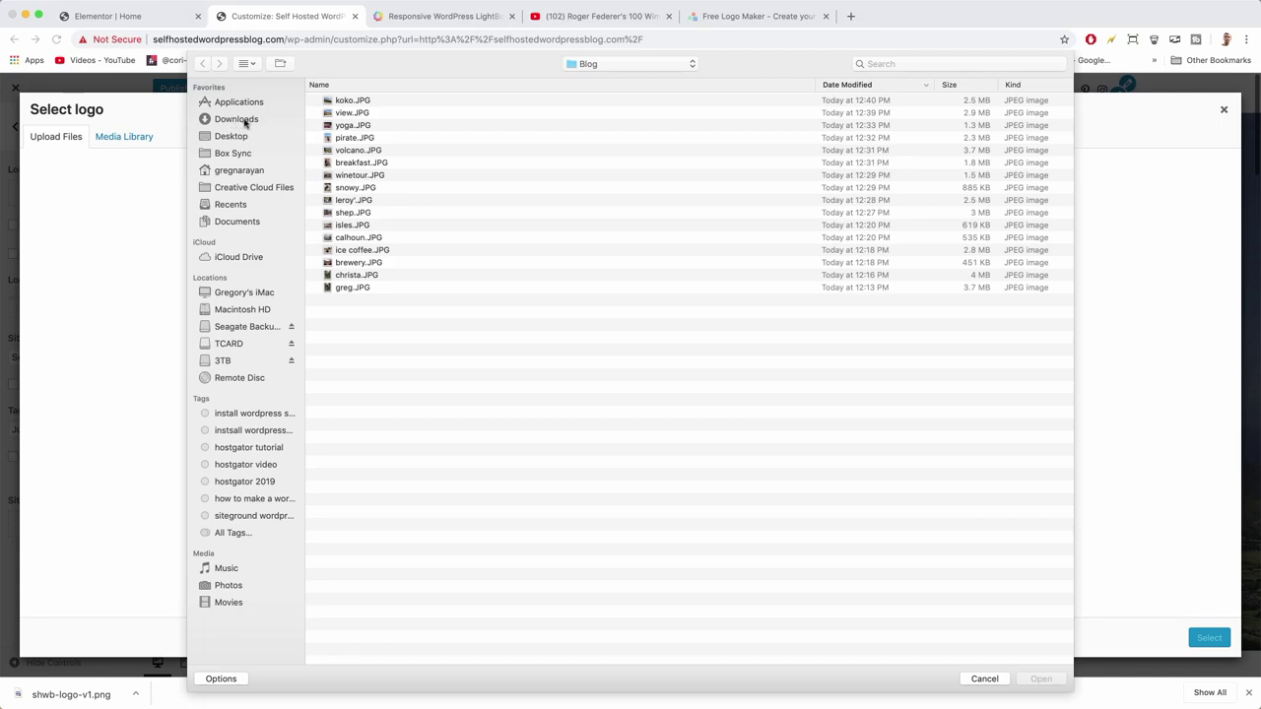
{"action": "left_click", "coordinate": [248, 360]}
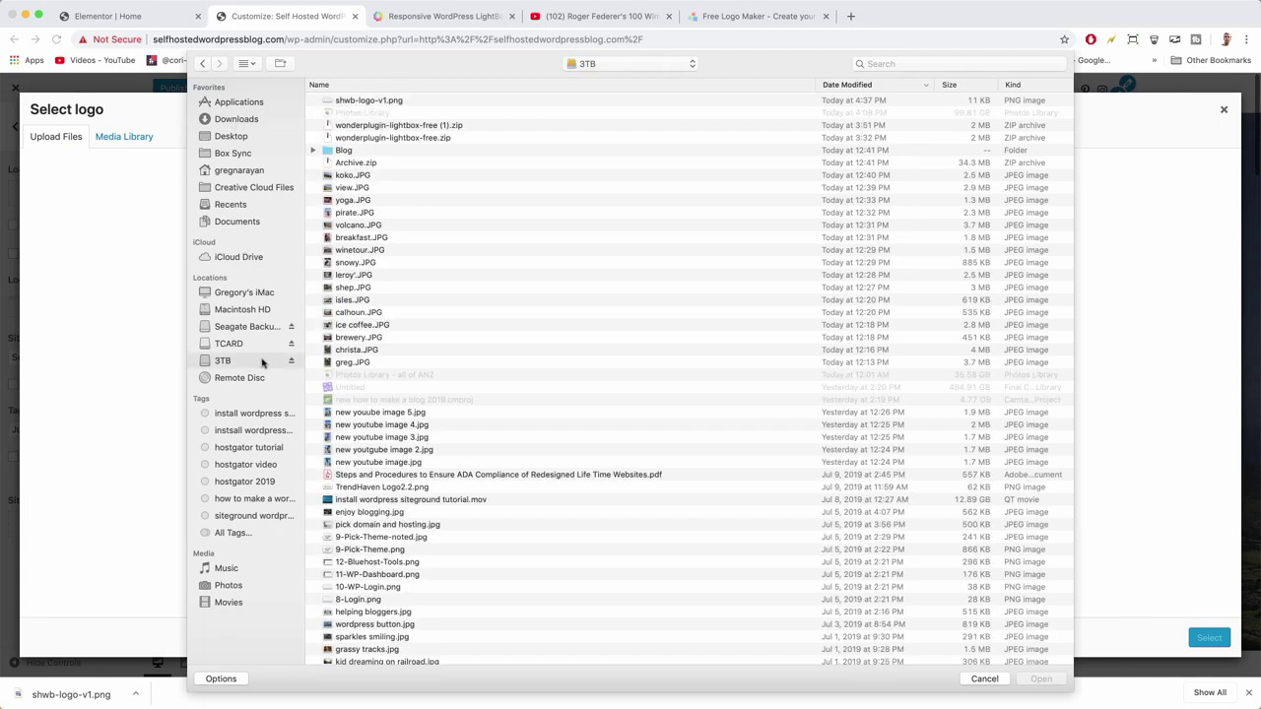
{"action": "double_click", "coordinate": [370, 101]}
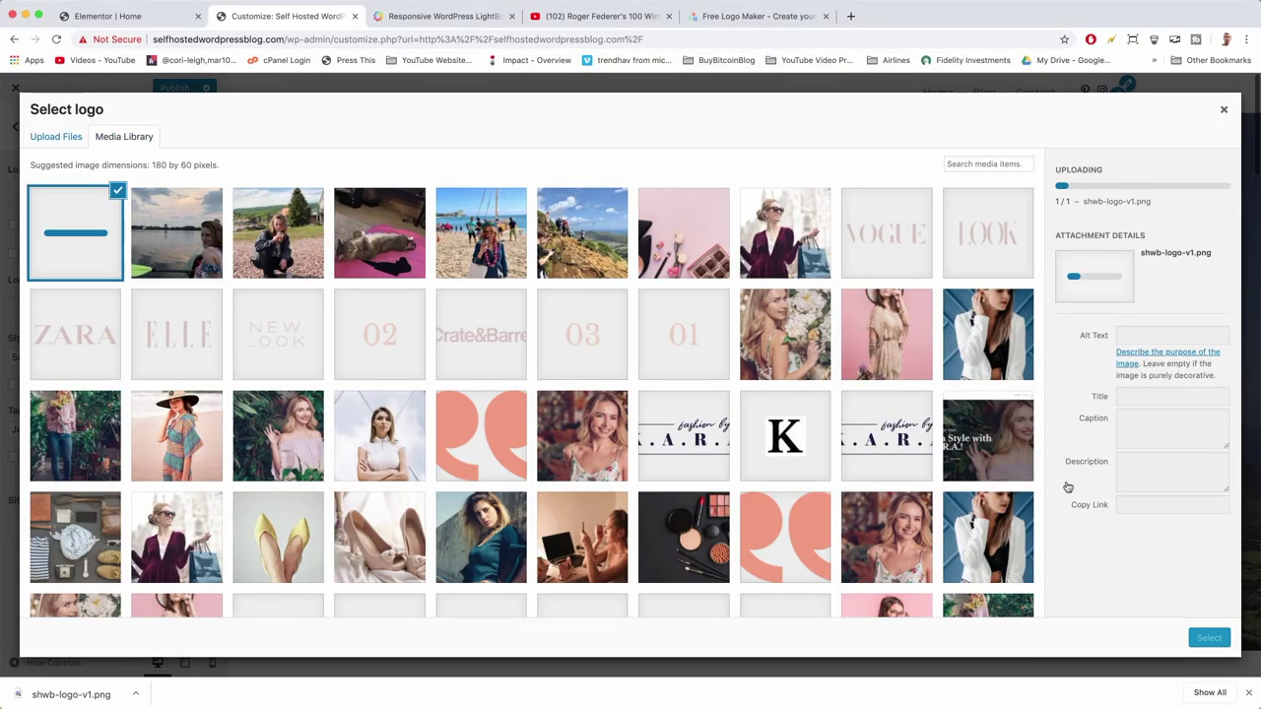
{"action": "left_click", "coordinate": [1209, 638]}
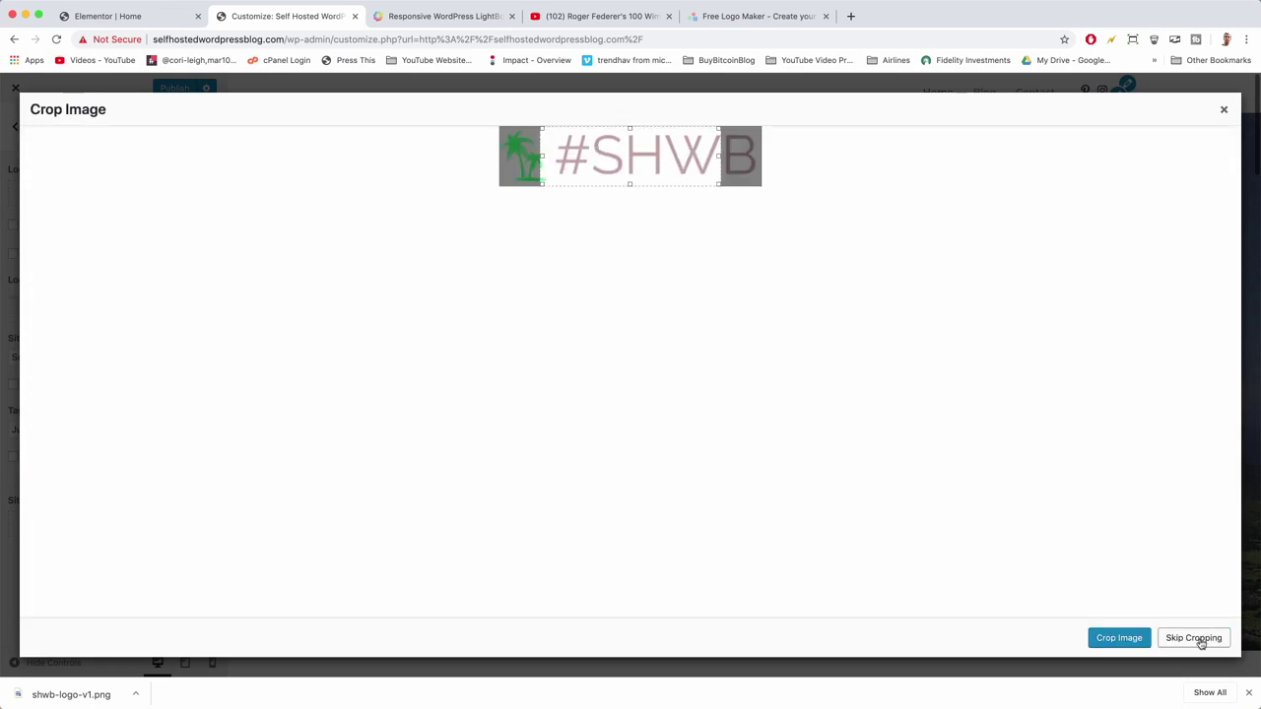
{"action": "left_click", "coordinate": [1206, 638]}
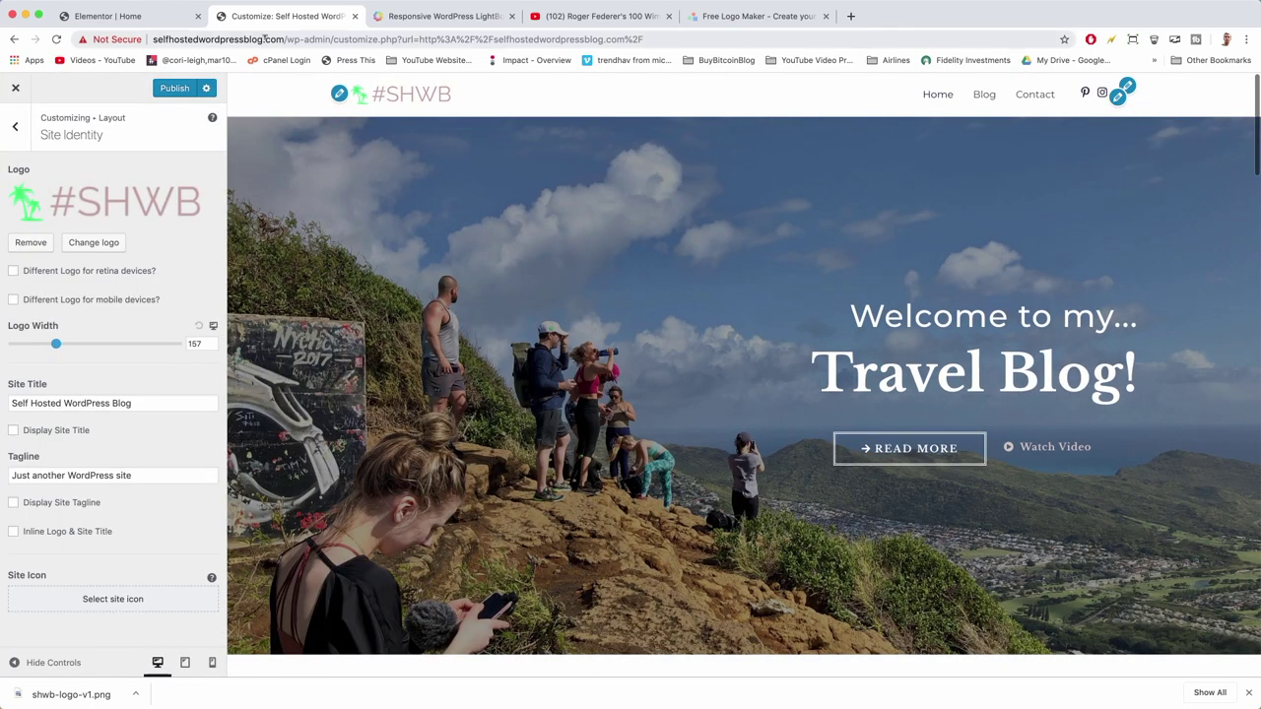
{"action": "mouse_move", "coordinate": [57, 344]}
{"action": "left_mouse_down"}
{"action": "mouse_move", "coordinate": [95, 347]}
{"action": "mouse_move", "coordinate": [78, 347]}
{"action": "left_mouse_up"}
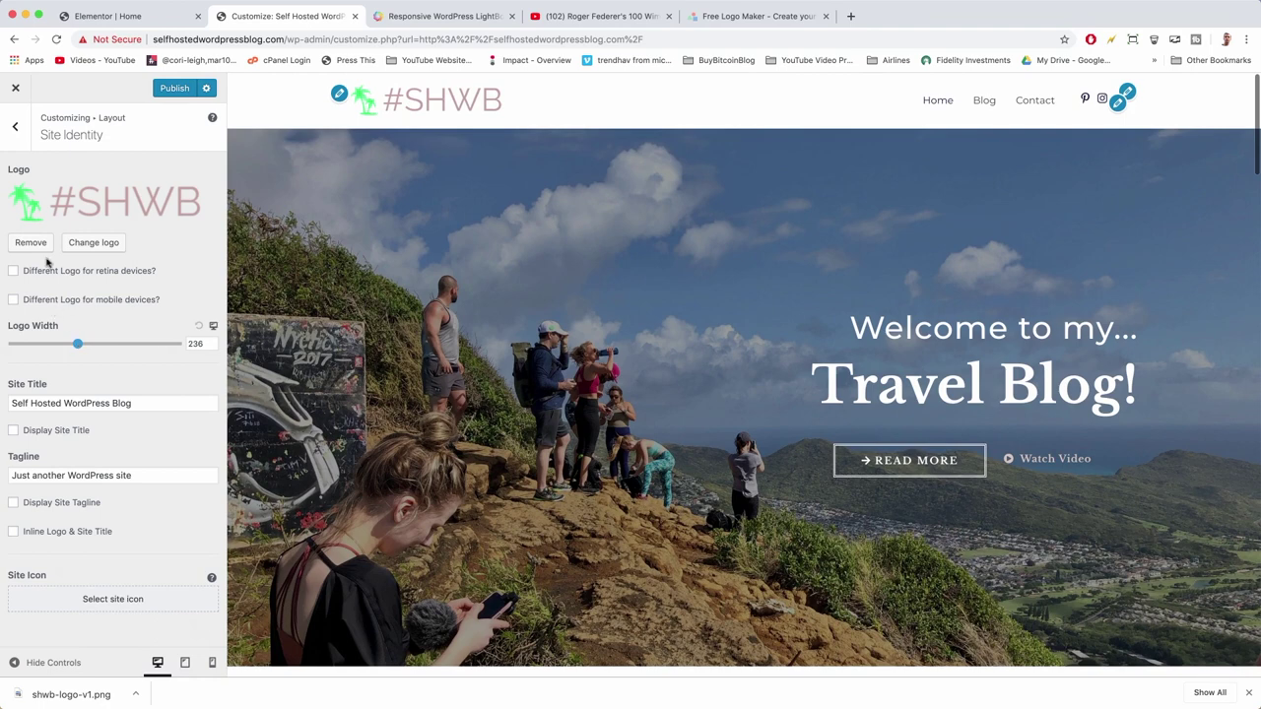
{"action": "left_click", "coordinate": [184, 89]}
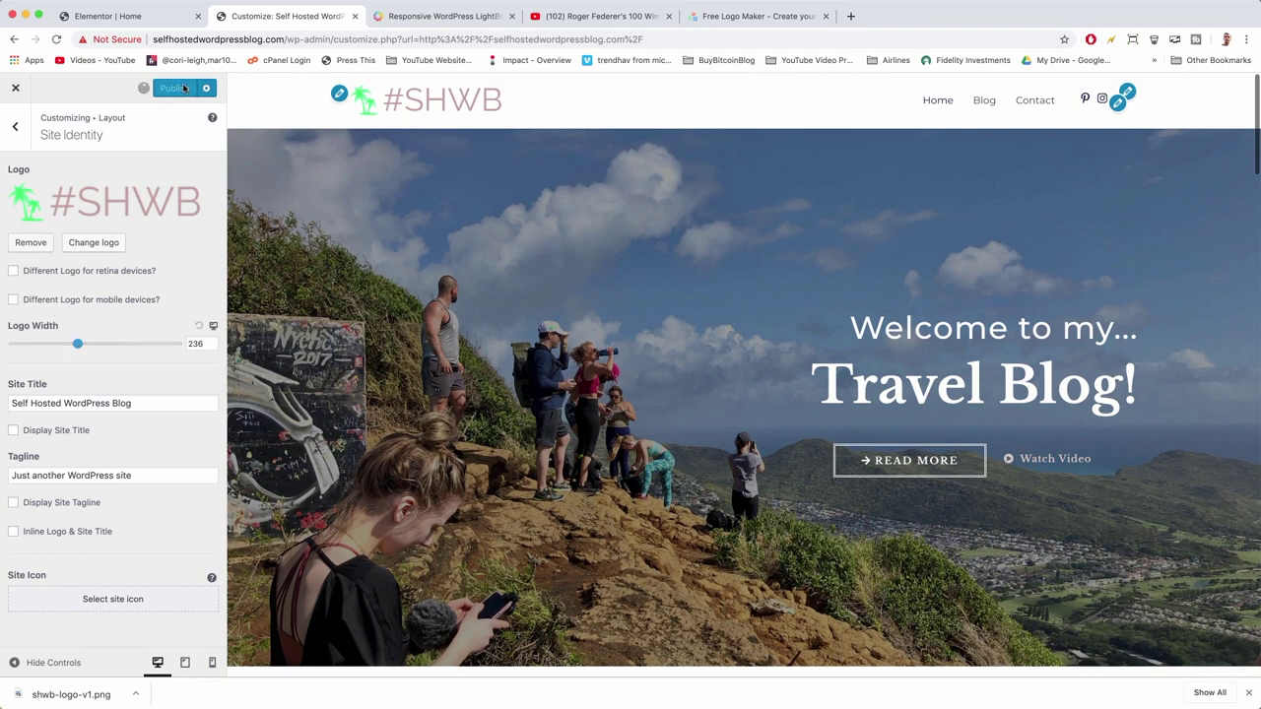
- Back out of Site Identity to the main Customizer panel
{"action": "left_click", "coordinate": [15, 126]}
{"action": "left_click", "coordinate": [19, 125]}
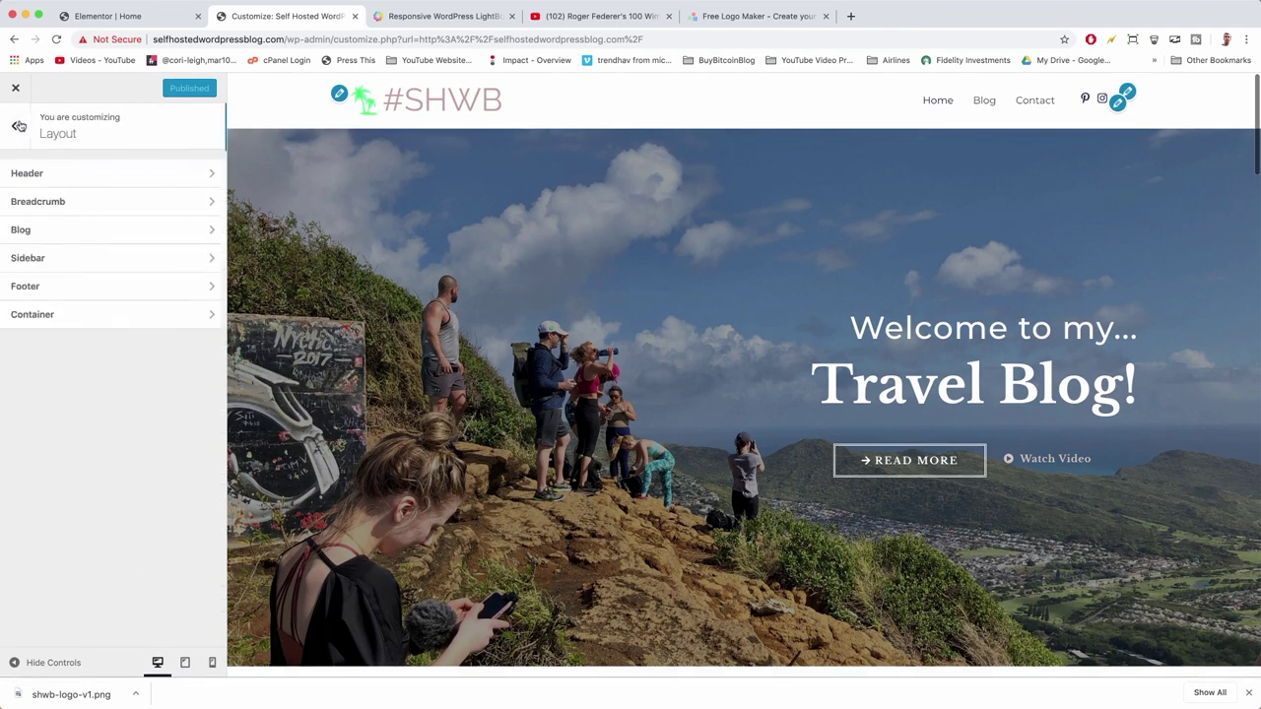
{"action": "left_click", "coordinate": [14, 125]}
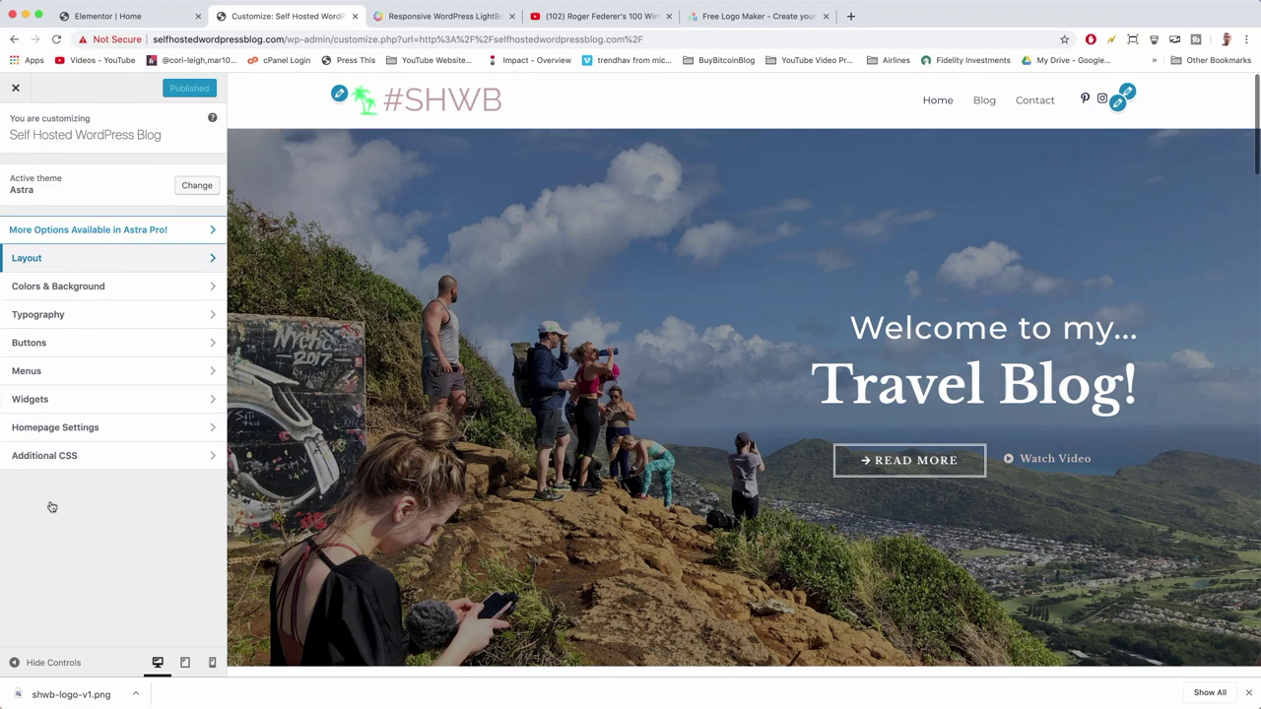
- Open the Primary Menu and expand, then collapse, the Blog item's settings
{"action": "left_click", "coordinate": [100, 372]}
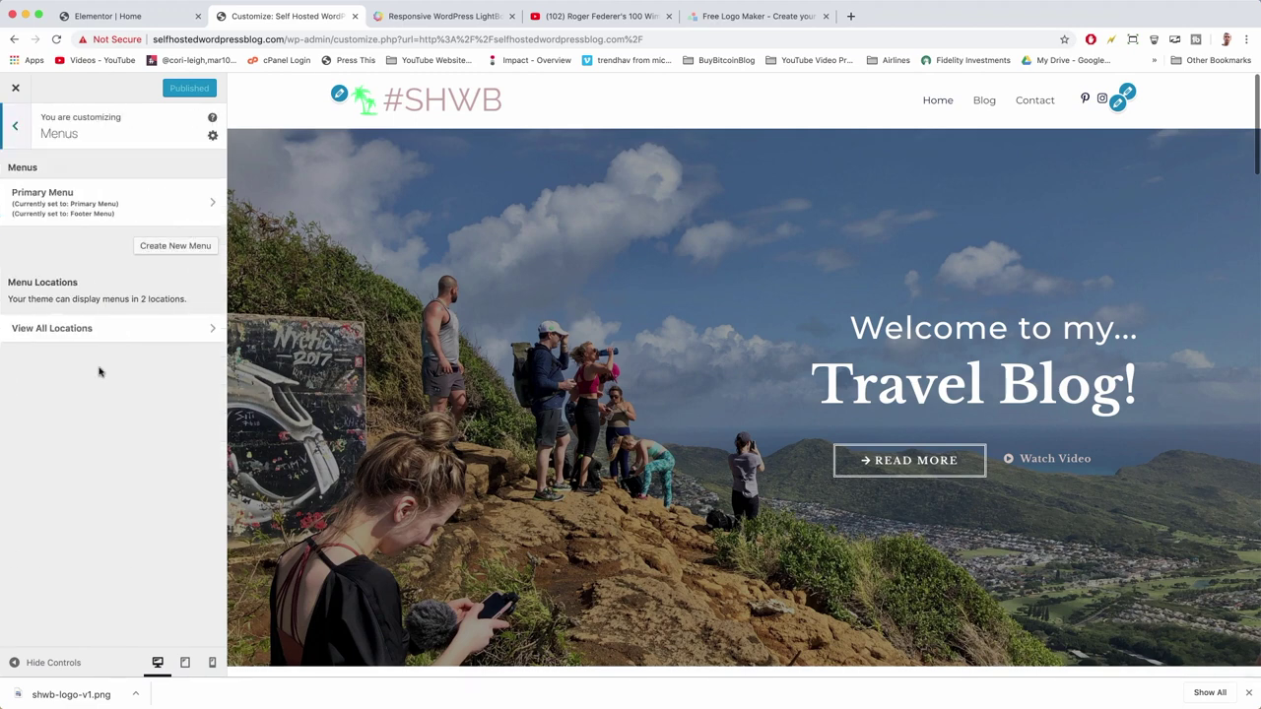
{"action": "left_click", "coordinate": [160, 201]}
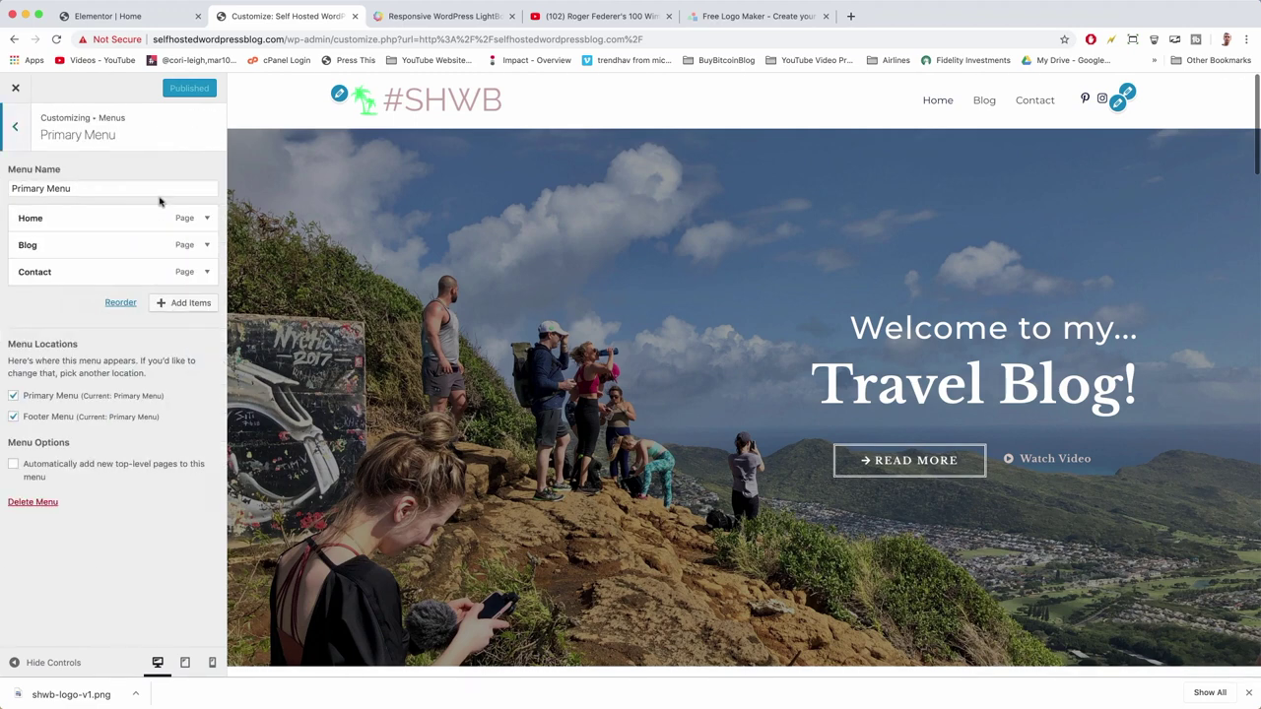
{"action": "mouse_move", "coordinate": [114, 246]}
{"action": "left_mouse_down"}
{"action": "mouse_move", "coordinate": [115, 270]}
{"action": "mouse_move", "coordinate": [103, 246]}
{"action": "left_mouse_up"}
{"action": "left_click", "coordinate": [205, 245]}
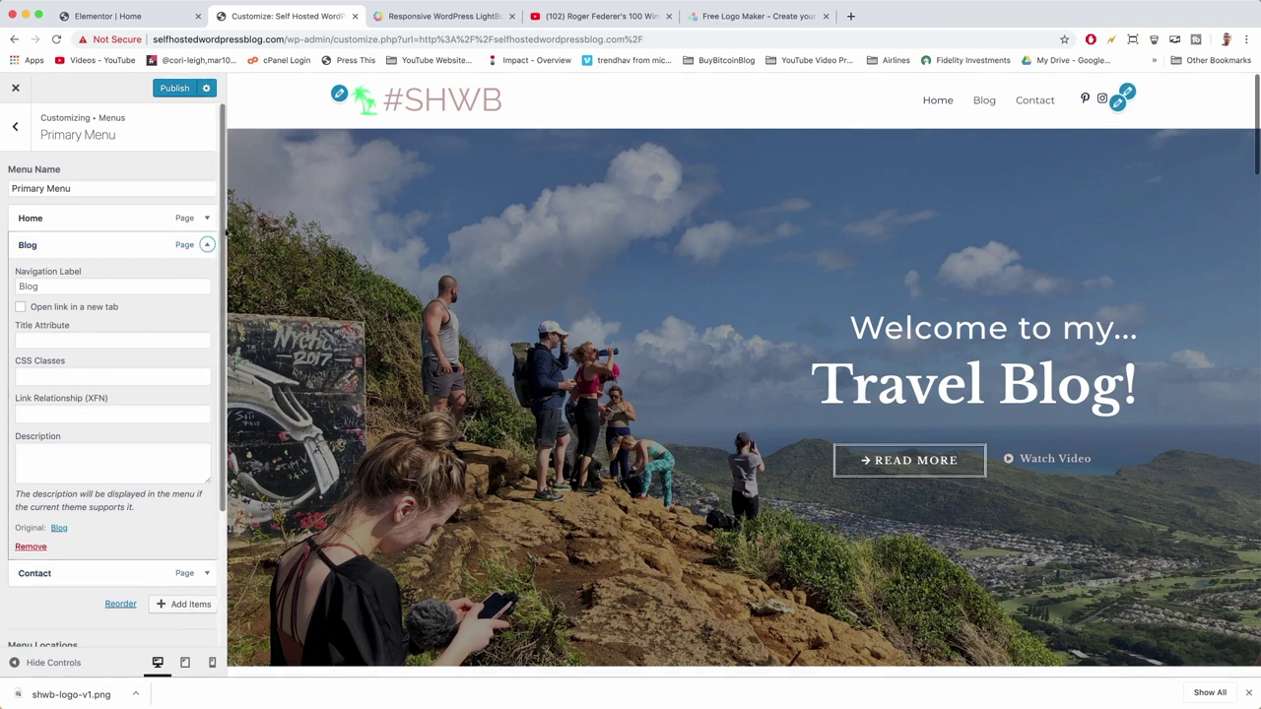
{"action": "left_click", "coordinate": [206, 245]}
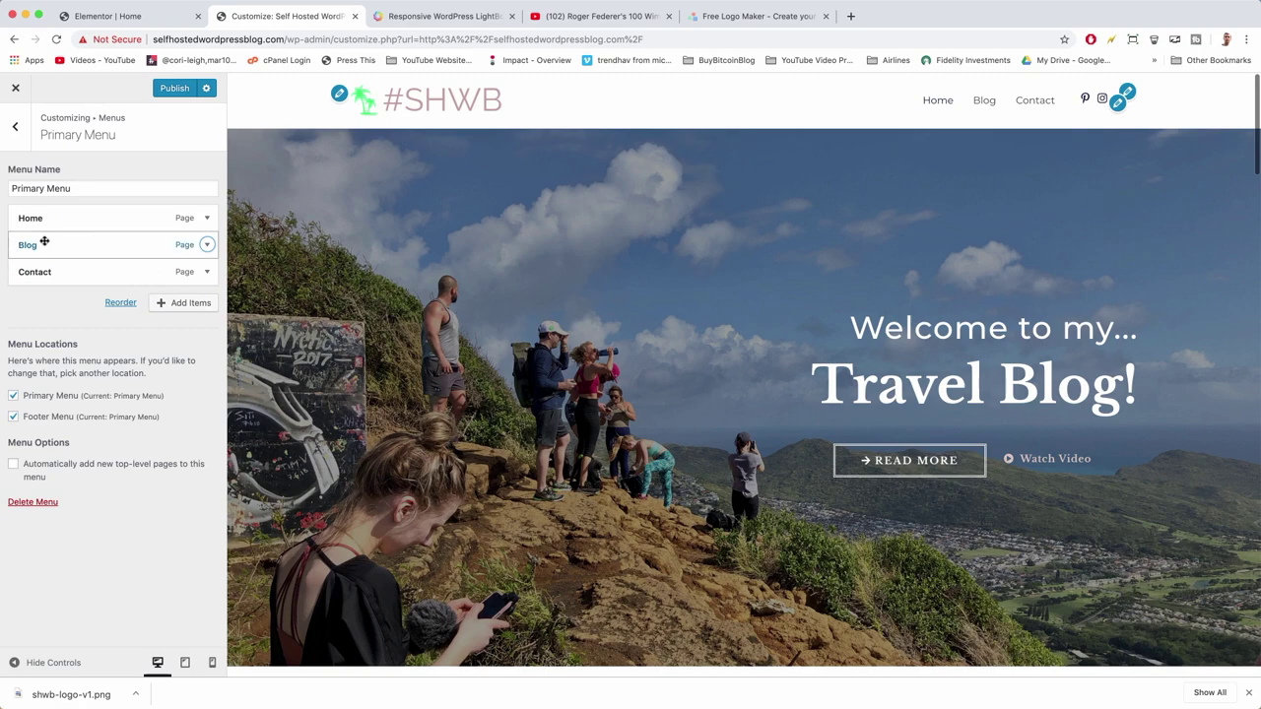
- Browse the pages available to add to the menu, then return to the main panel
{"action": "left_click", "coordinate": [187, 302]}
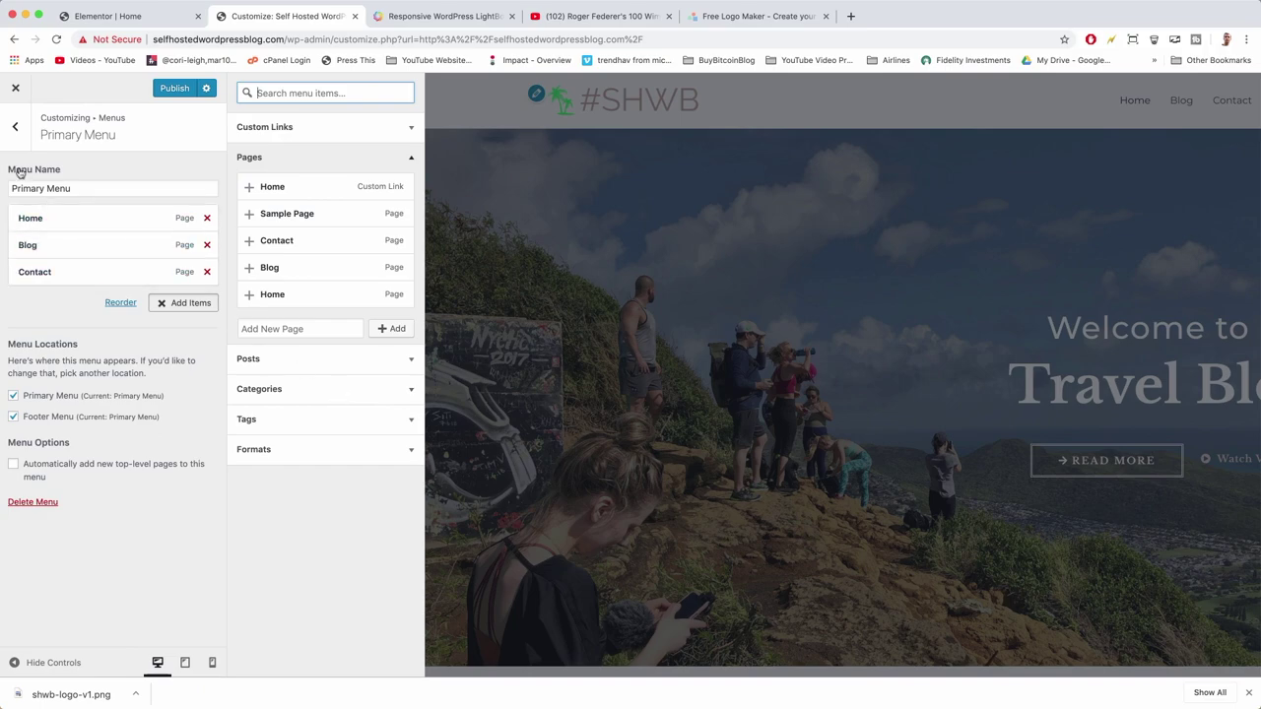
{"action": "left_click", "coordinate": [11, 134]}
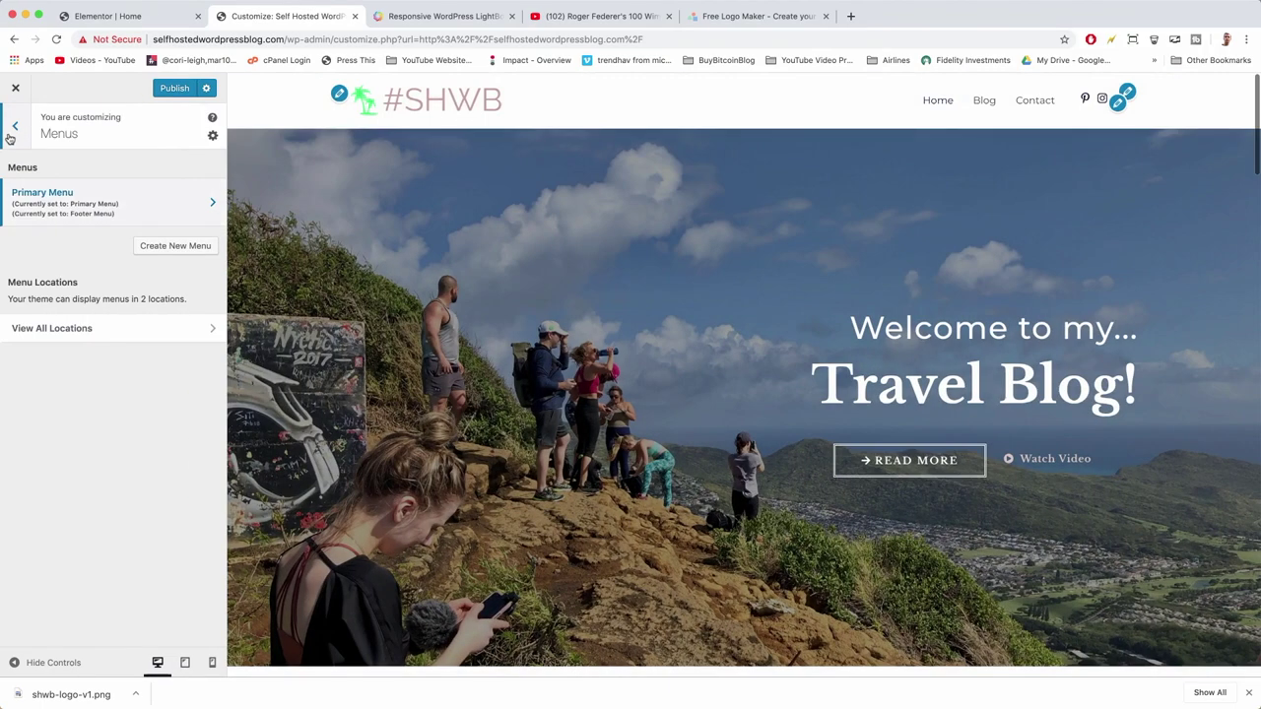
{"action": "left_click", "coordinate": [11, 136]}
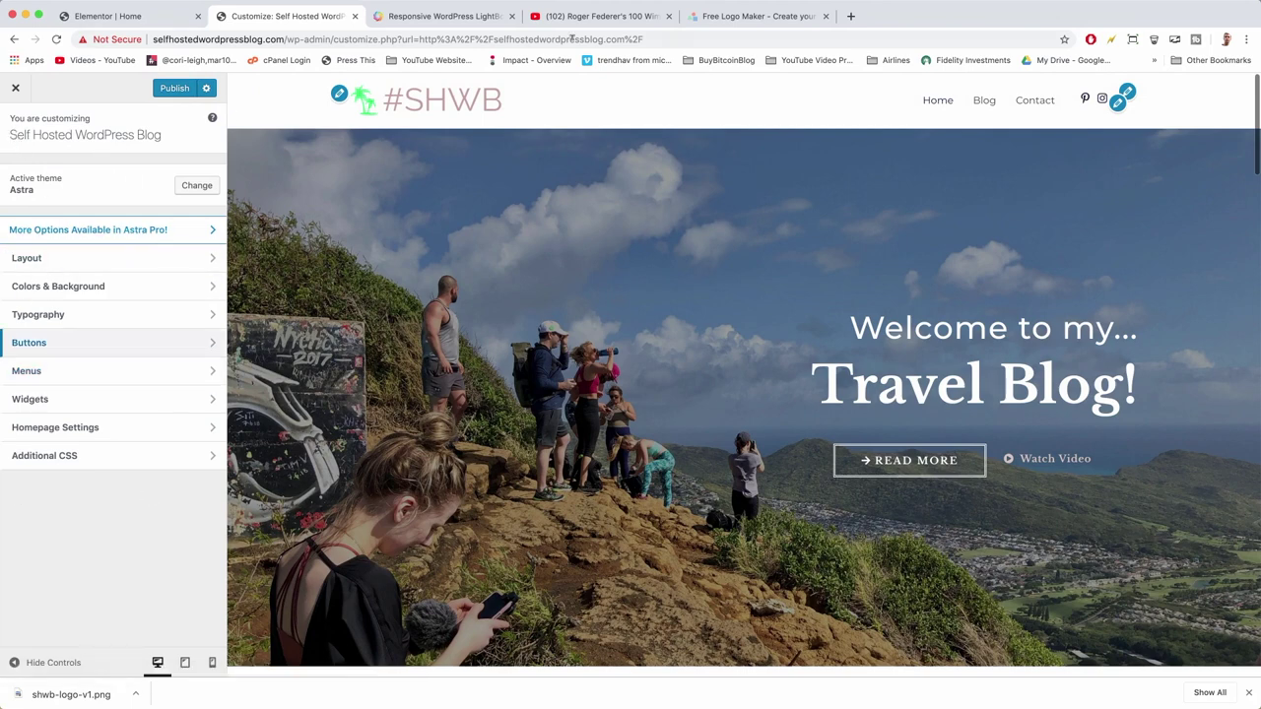
- Open the Header widget area and expand the first and second social profiles
{"action": "left_click", "coordinate": [1120, 106]}
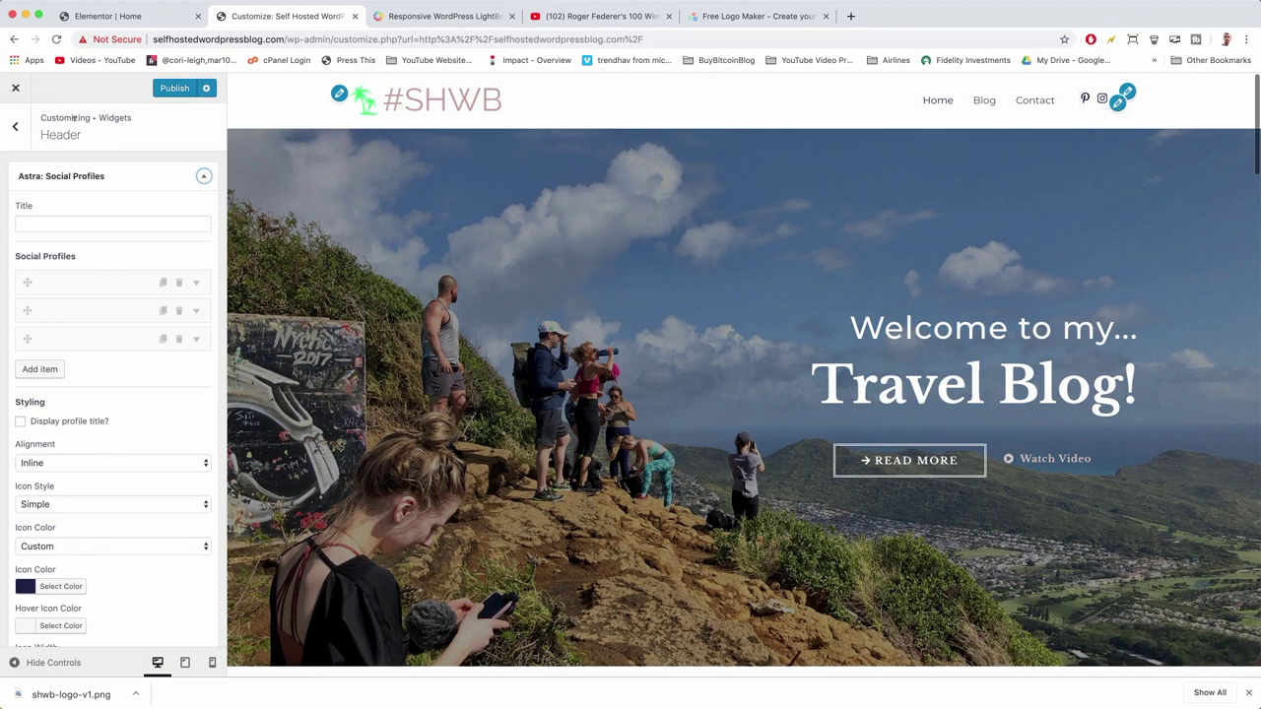
{"action": "left_click", "coordinate": [70, 283]}
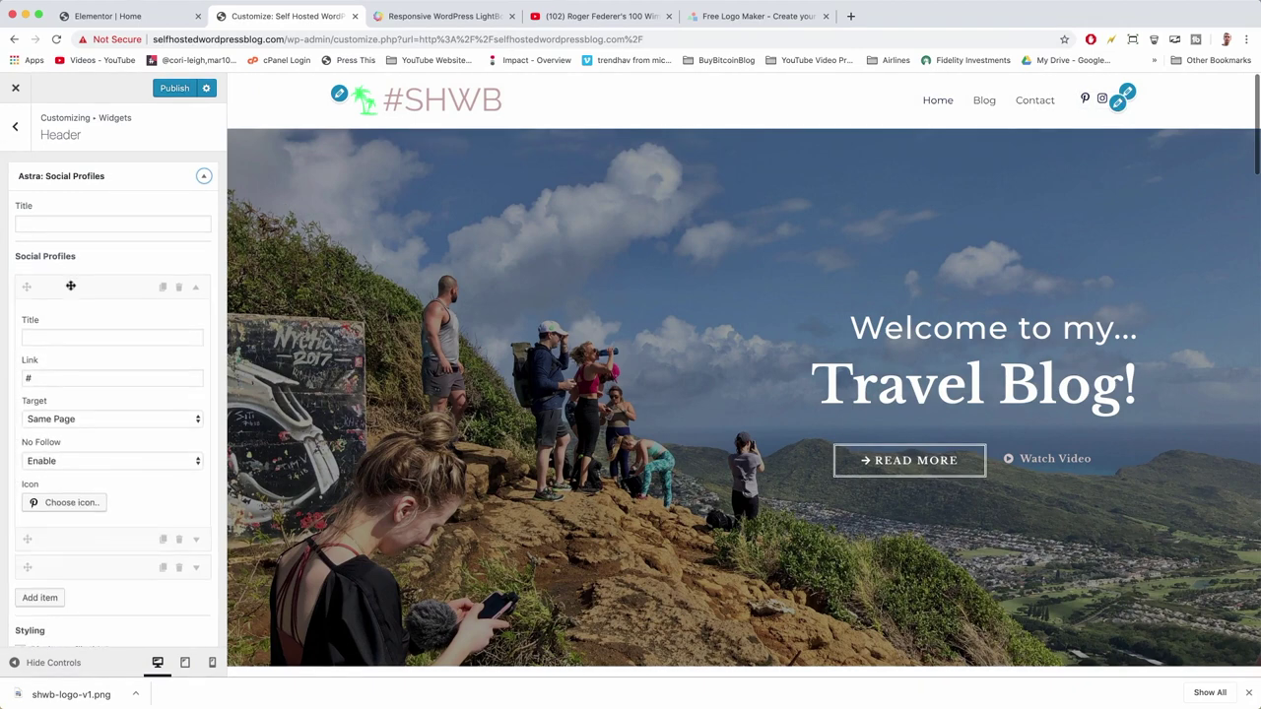
{"action": "left_click_drag", "start_coordinate": [68, 292], "coordinate": [70, 283]}
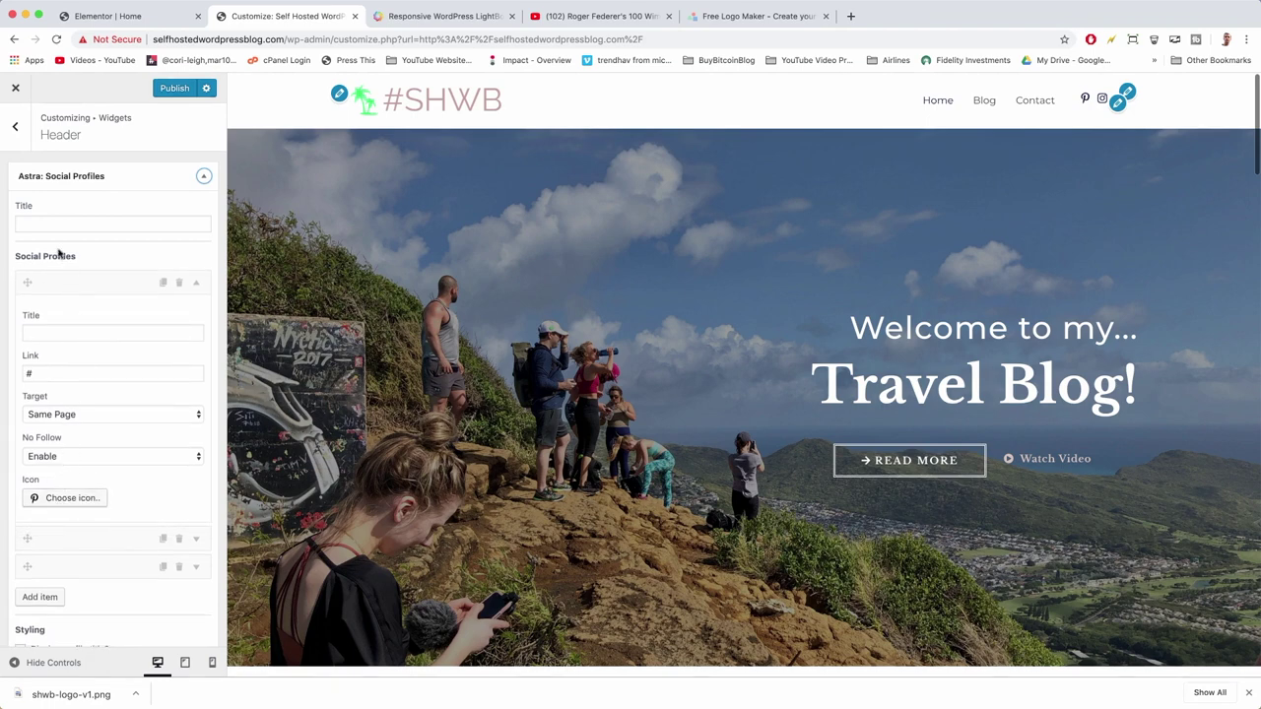
{"action": "left_click", "coordinate": [86, 277]}
{"action": "left_click", "coordinate": [66, 319]}
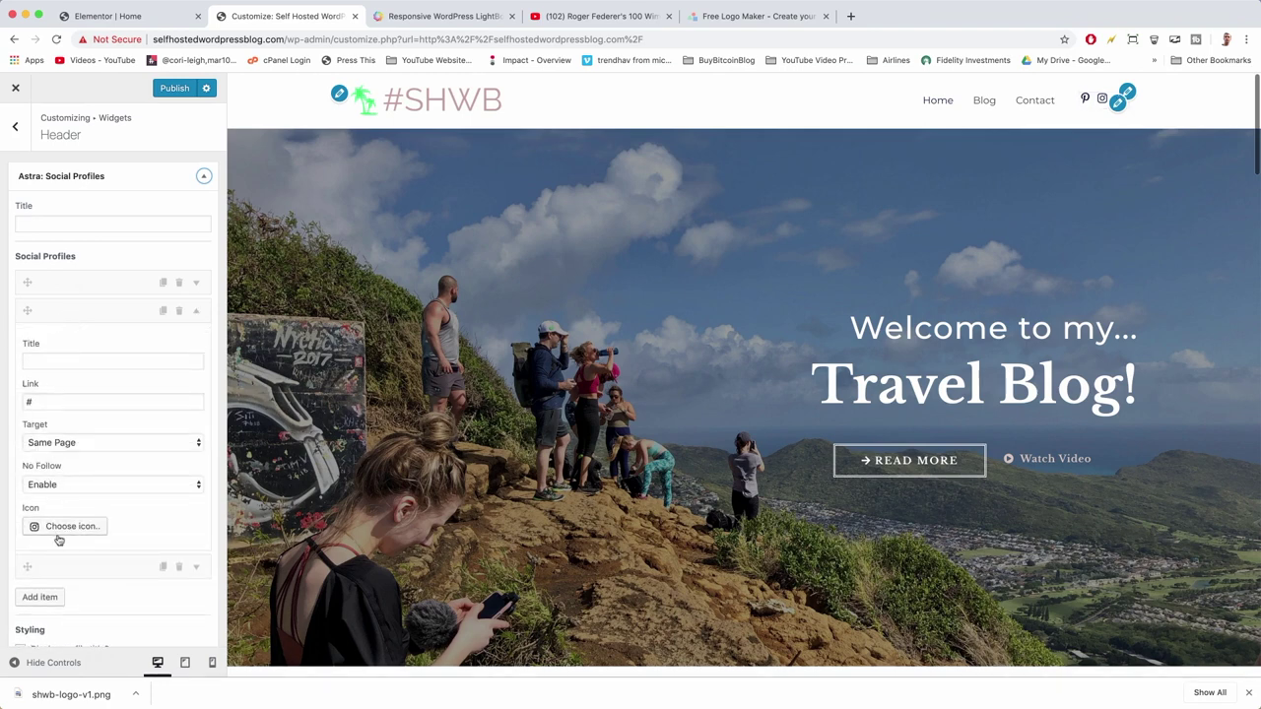
- Inspect the third, YouTube social profile's settings, then collapse it
{"action": "scroll", "coordinate": [79, 493], "scroll_direction": "down", "scroll_amount": 2}
{"action": "left_click", "coordinate": [102, 482]}
{"action": "scroll", "coordinate": [103, 481], "scroll_direction": "down", "scroll_amount": 3}
{"action": "scroll", "coordinate": [103, 481], "scroll_direction": "down", "scroll_amount": 1}
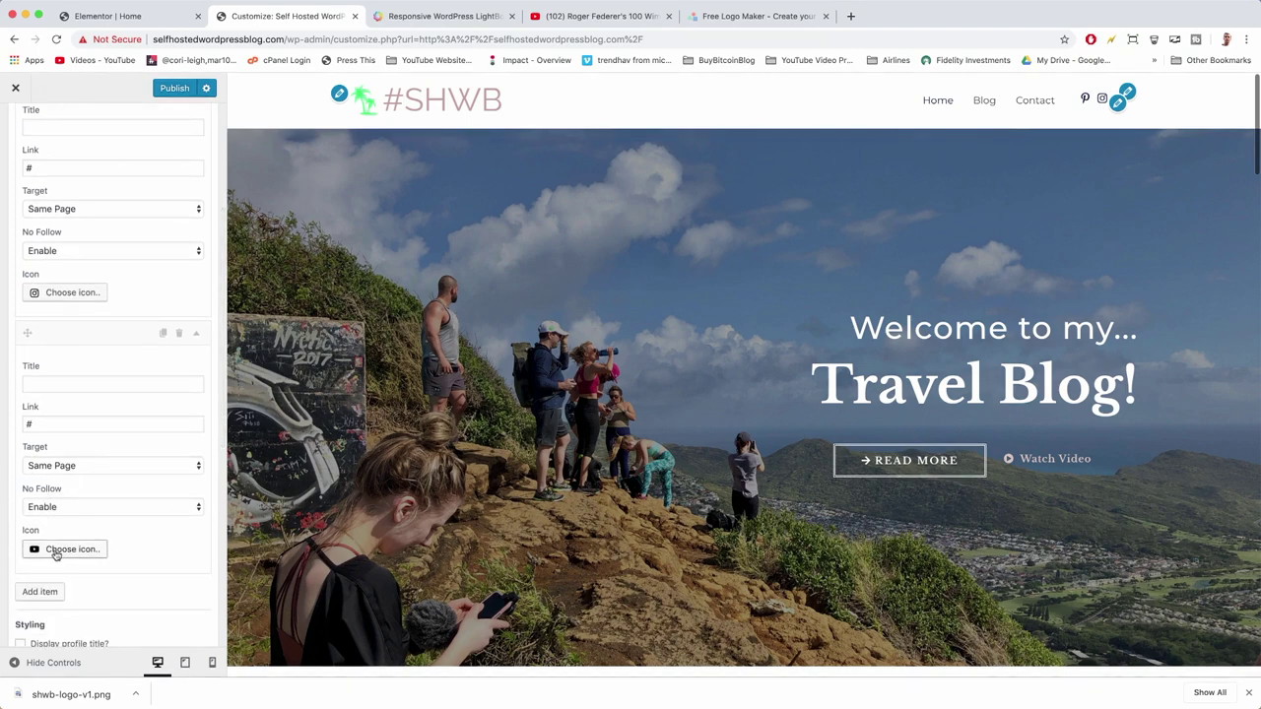
{"action": "scroll", "coordinate": [56, 554], "scroll_direction": "up", "scroll_amount": 5}
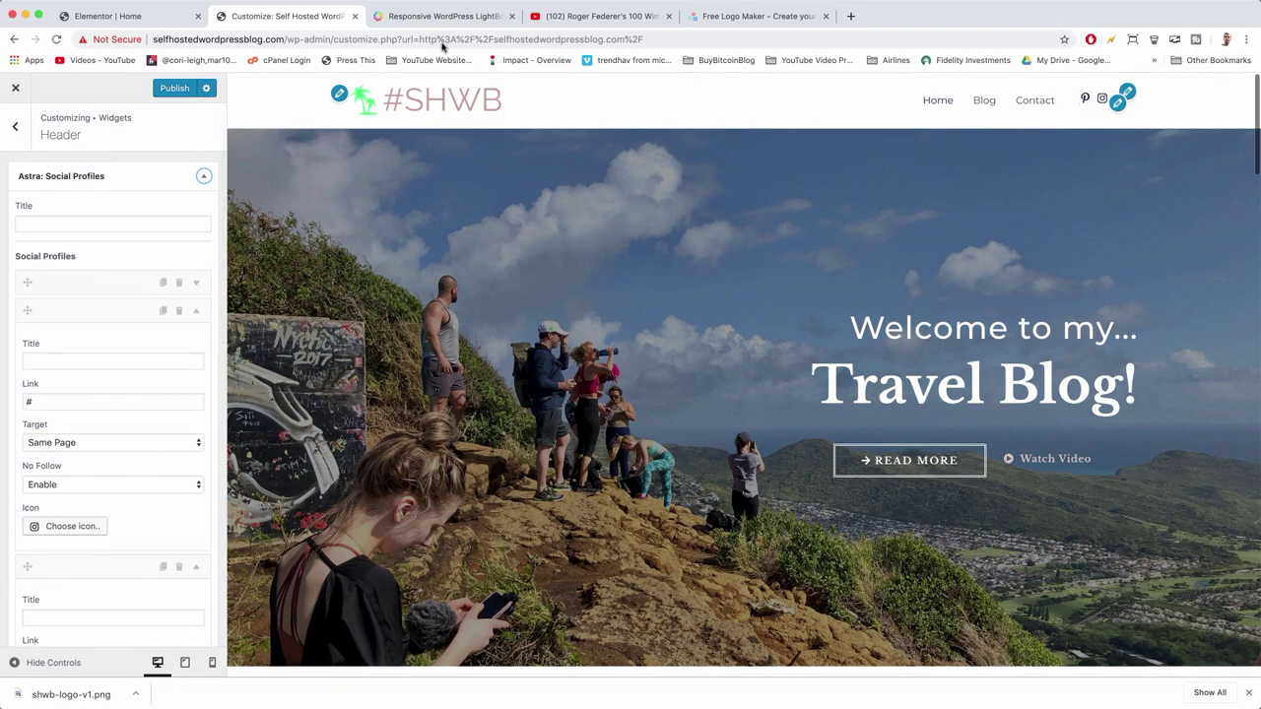
{"action": "scroll", "coordinate": [169, 392], "scroll_direction": "down", "scroll_amount": 5}
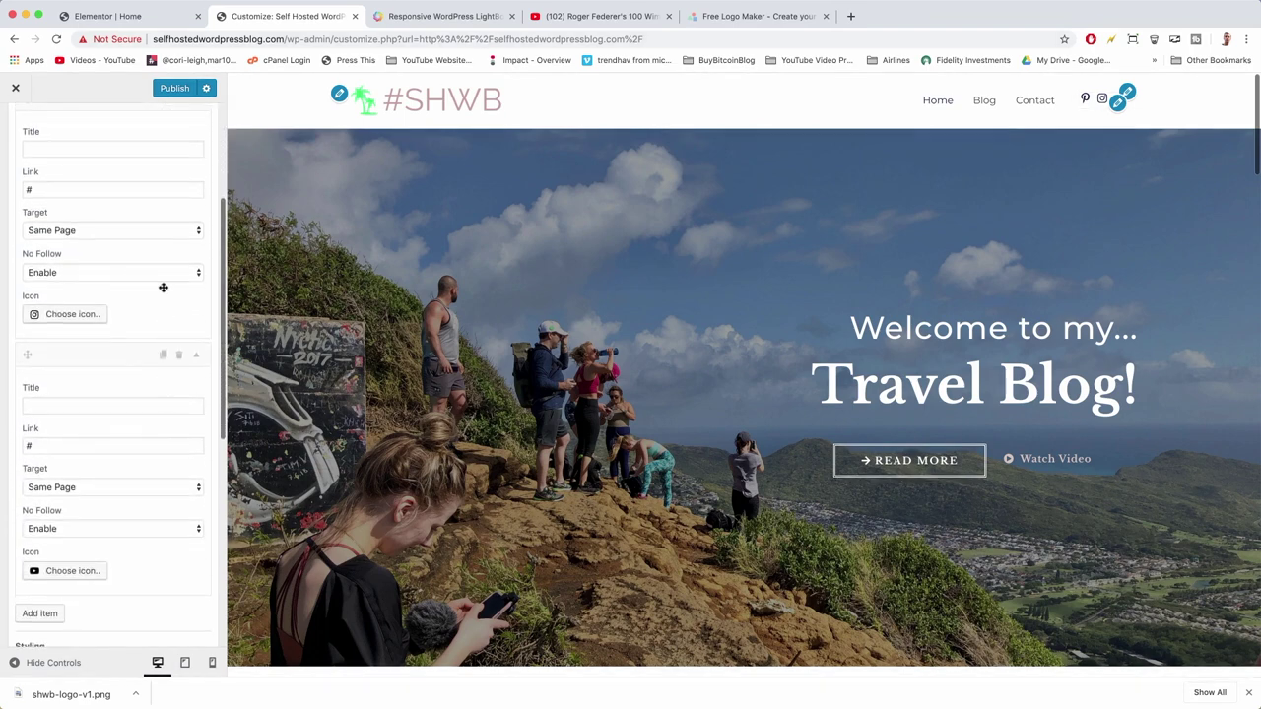
{"action": "left_click", "coordinate": [127, 353]}
{"action": "scroll", "coordinate": [124, 320], "scroll_direction": "up", "scroll_amount": 3}
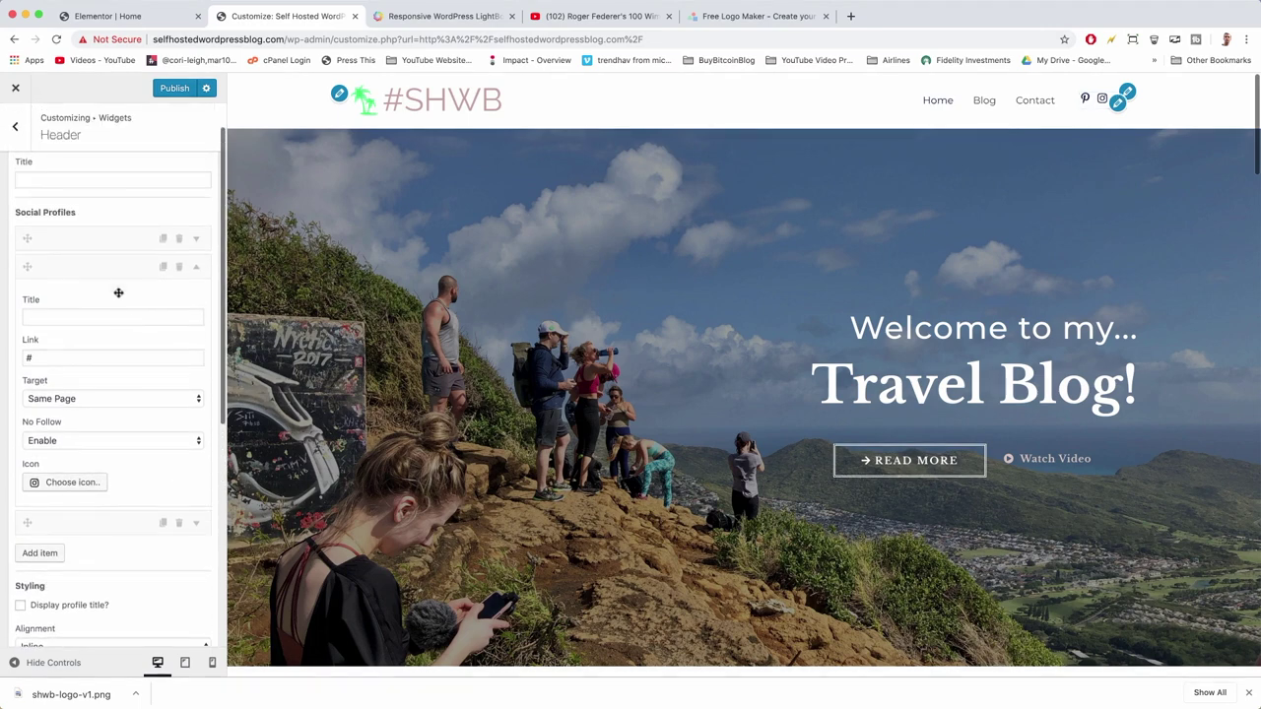
- Replace the first (Pinterest) profile's icon with a Facebook icon found by searching 'facebook'
{"action": "left_click", "coordinate": [121, 240]}
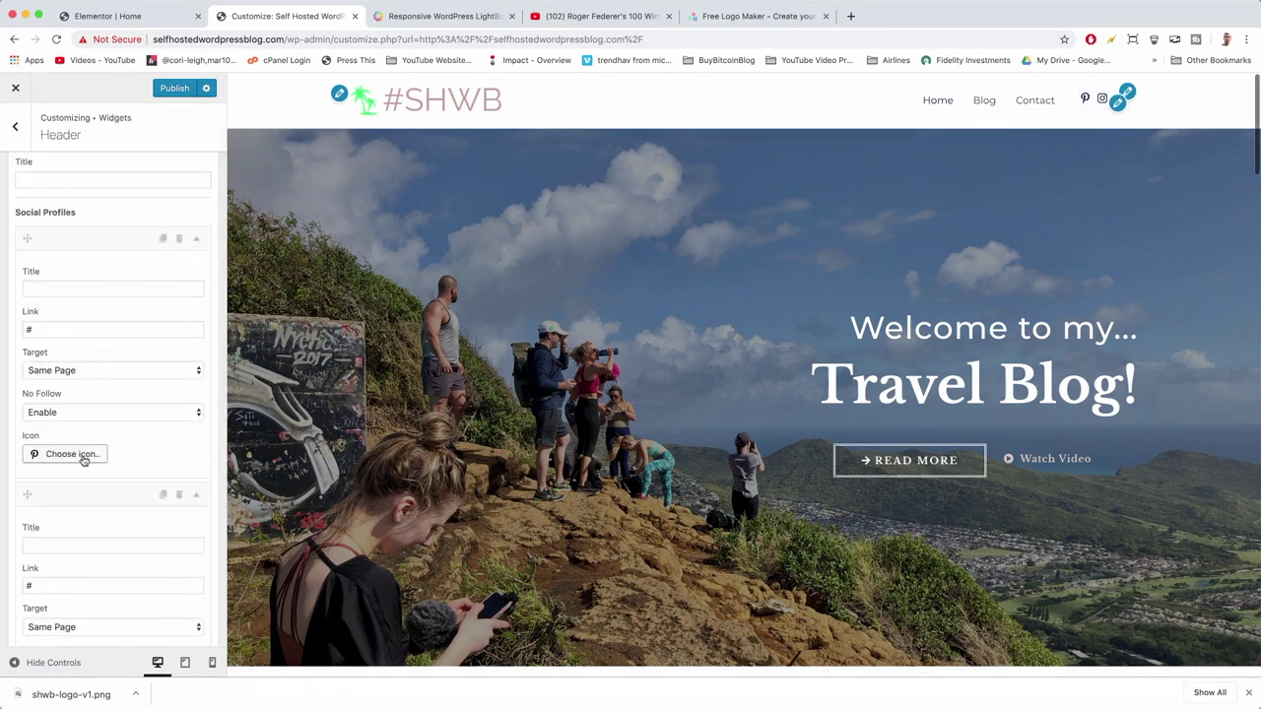
{"action": "left_click", "coordinate": [71, 454]}
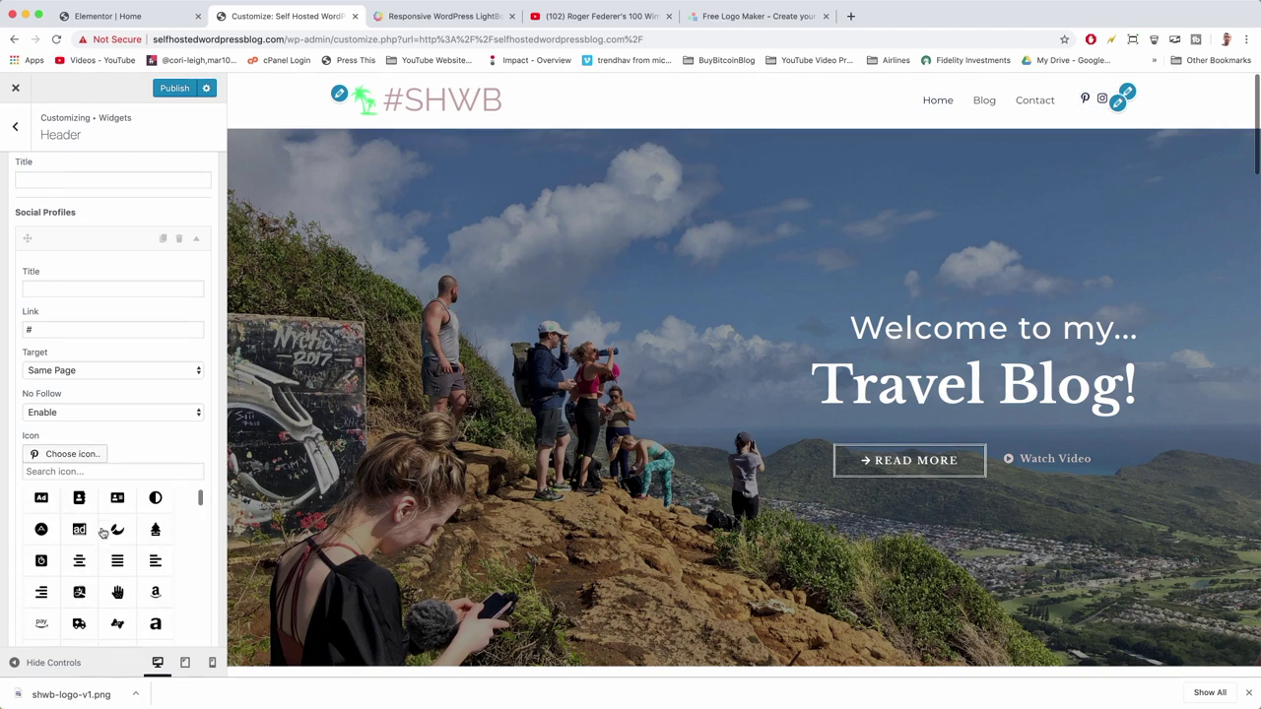
{"action": "left_click", "coordinate": [59, 471]}
{"action": "type", "text": "f"}
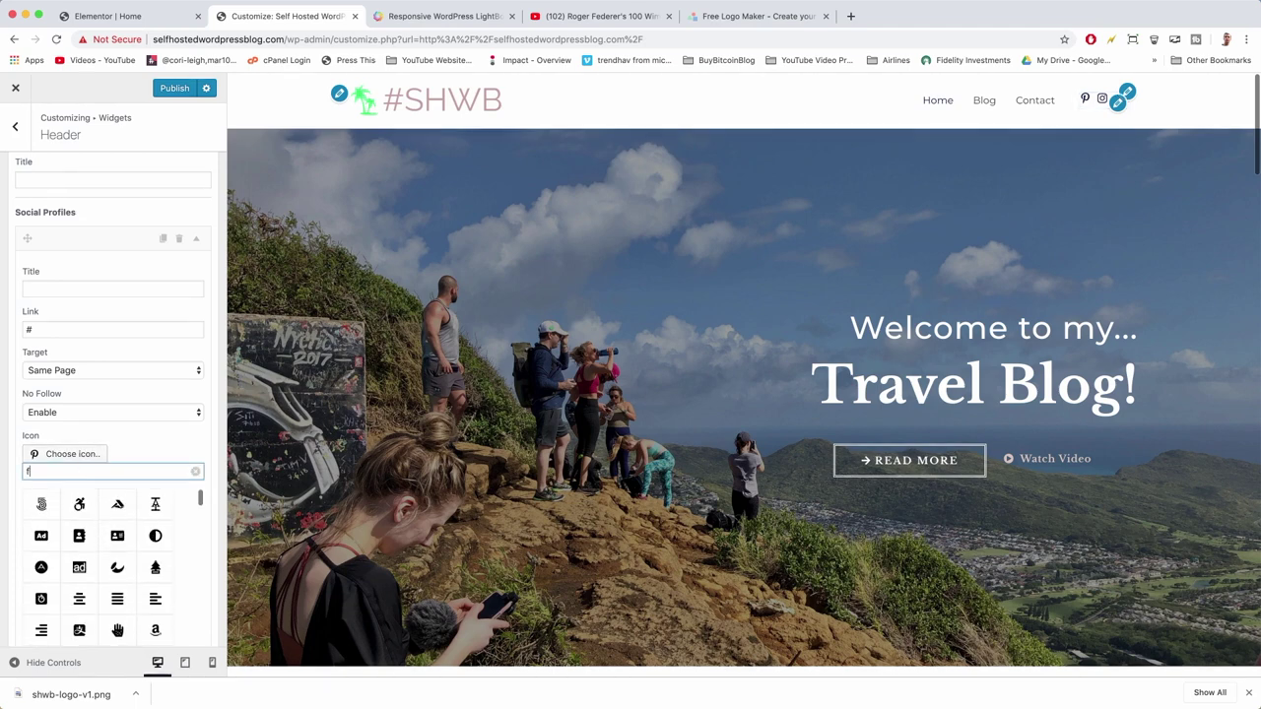
{"action": "type", "text": "acebook"}
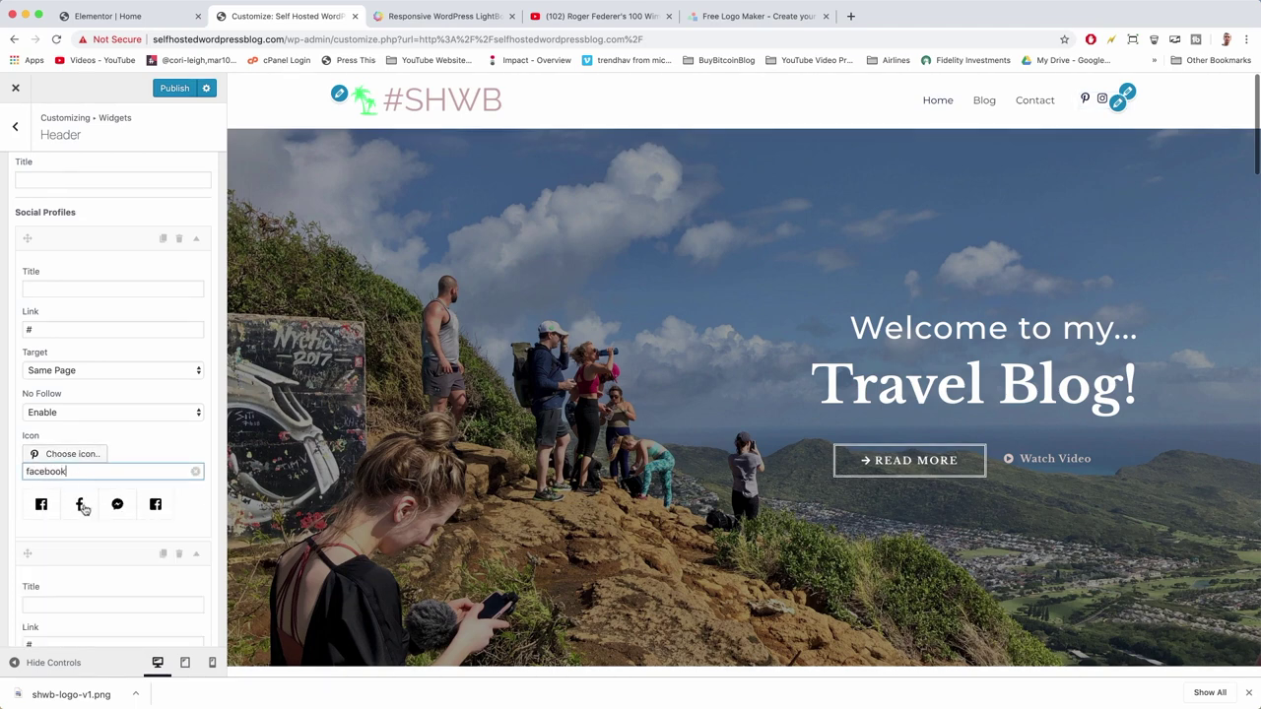
{"action": "left_click", "coordinate": [156, 504]}
{"action": "scroll", "coordinate": [133, 498], "scroll_direction": "down", "scroll_amount": 2}
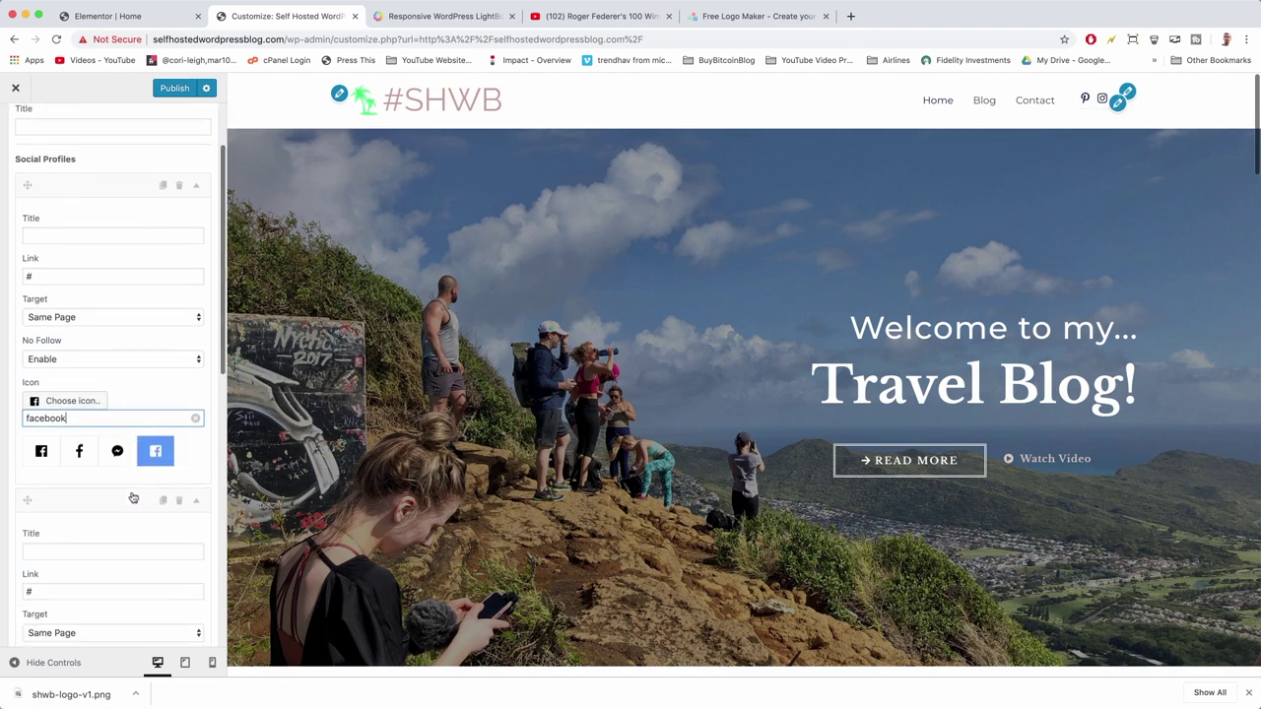
{"action": "left_click", "coordinate": [41, 531]}
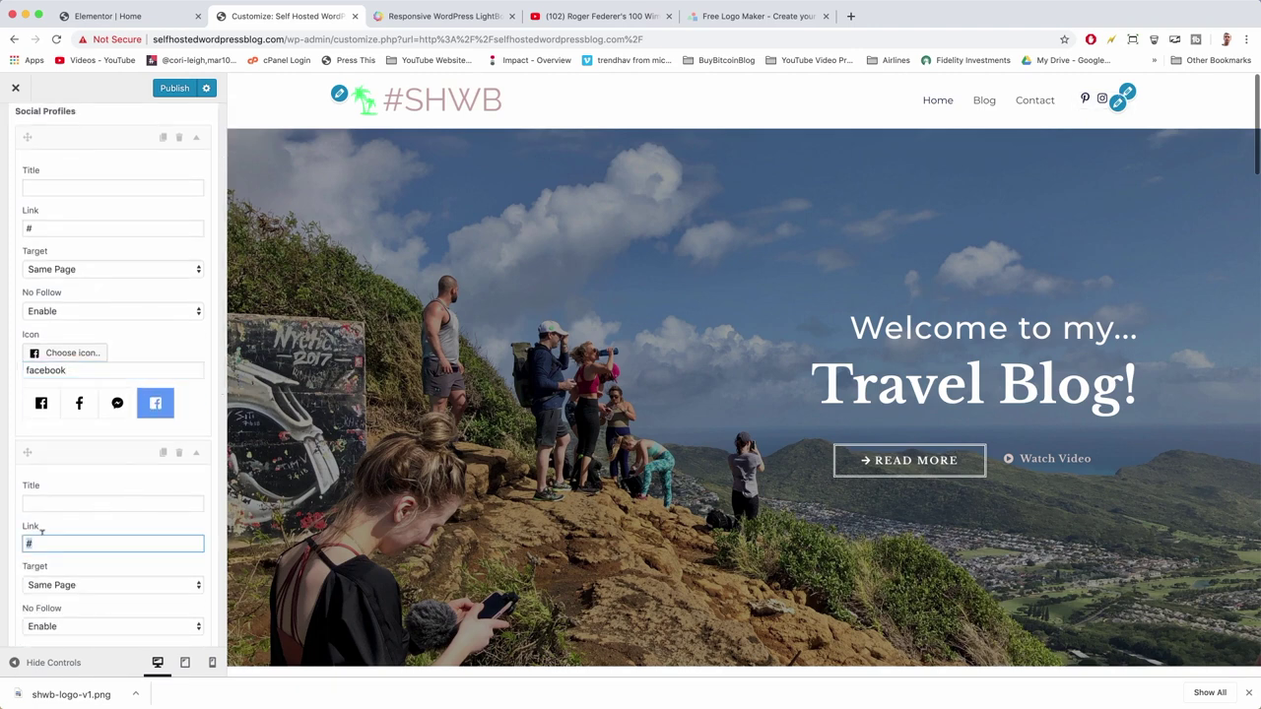
{"action": "type", "text": "https"}
{"action": "type", "text": "://ww"}
{"action": "type", "text": "w.facebook.com/d"}
{"action": "type", "text": "dear"}
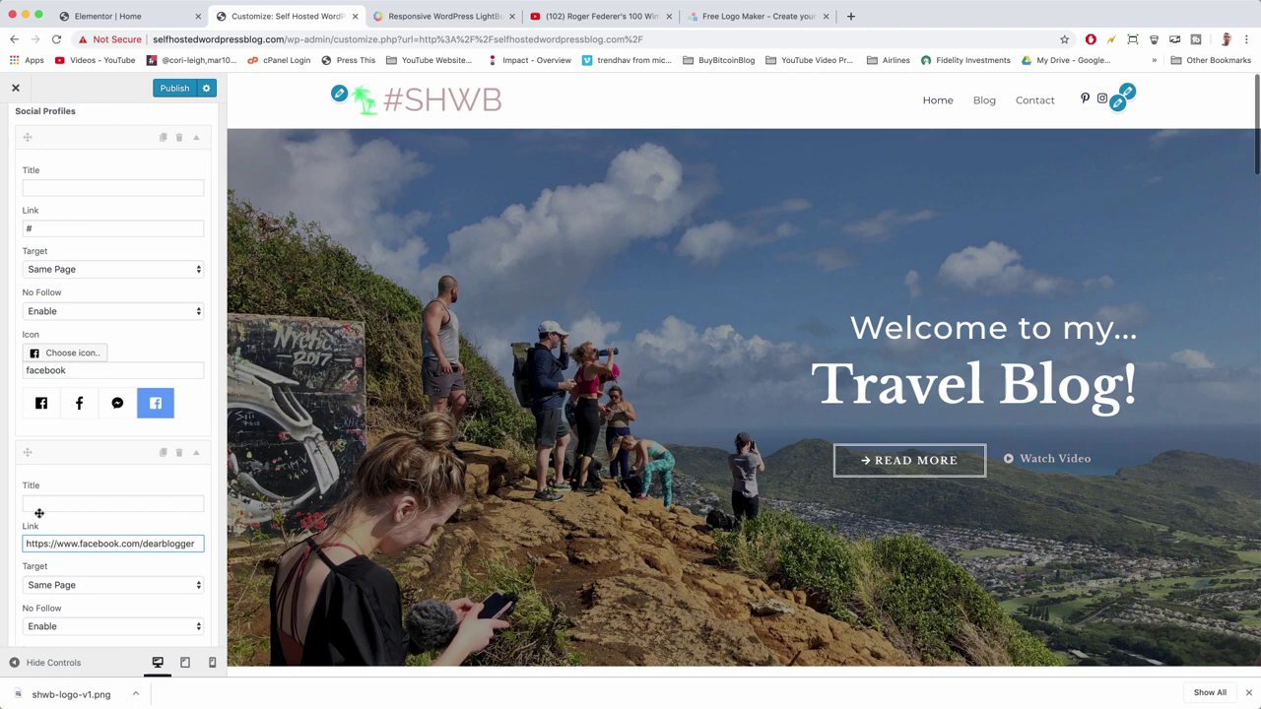
{"action": "scroll", "coordinate": [11, 504], "scroll_direction": "down", "scroll_amount": 3}
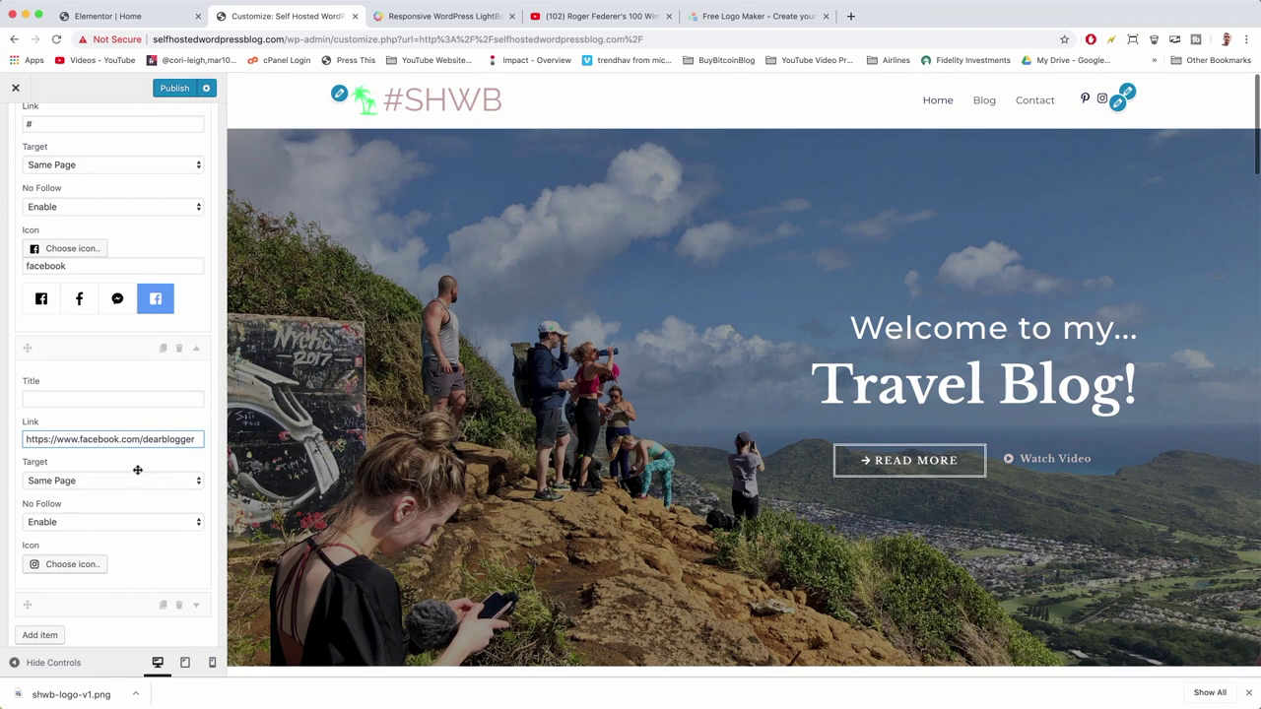
{"action": "scroll", "coordinate": [138, 473], "scroll_direction": "down", "scroll_amount": 1}
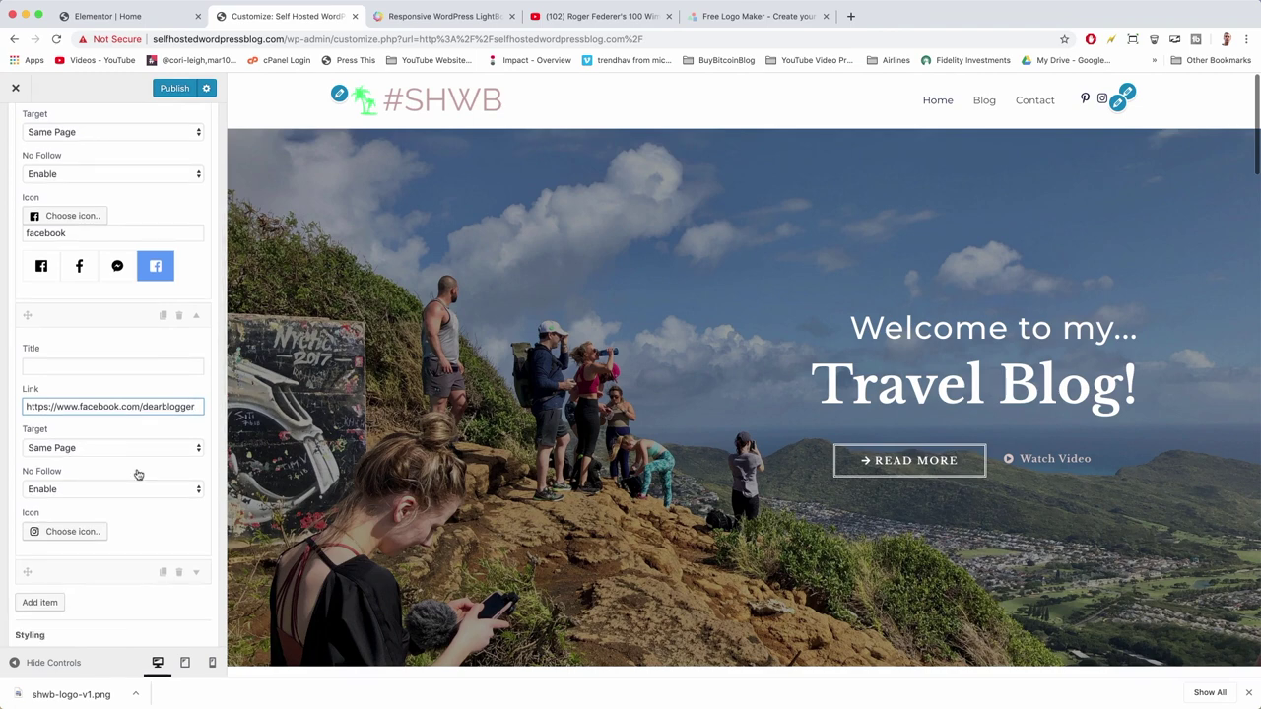
{"action": "scroll", "coordinate": [184, 450], "scroll_direction": "down", "scroll_amount": 3}
{"action": "scroll", "coordinate": [184, 450], "scroll_direction": "up", "scroll_amount": 9}
{"action": "scroll", "coordinate": [184, 450], "scroll_direction": "down", "scroll_amount": 2}
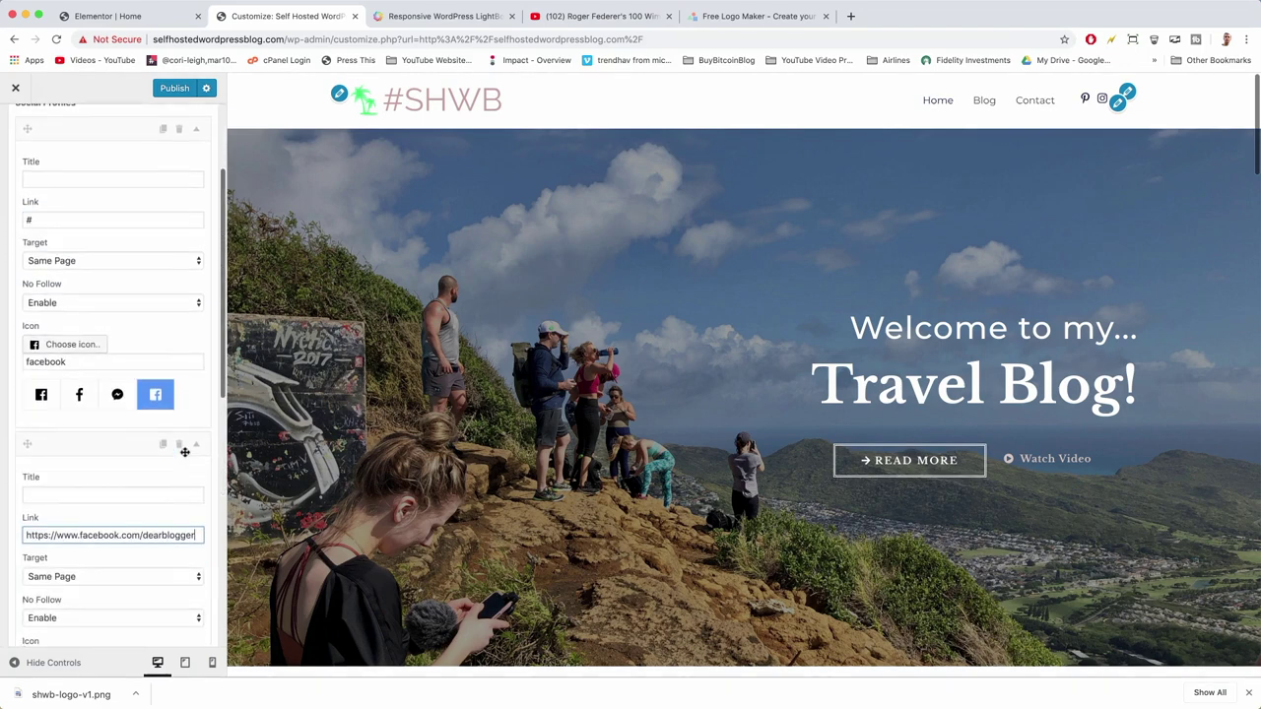
{"action": "triple_click", "coordinate": [106, 533]}
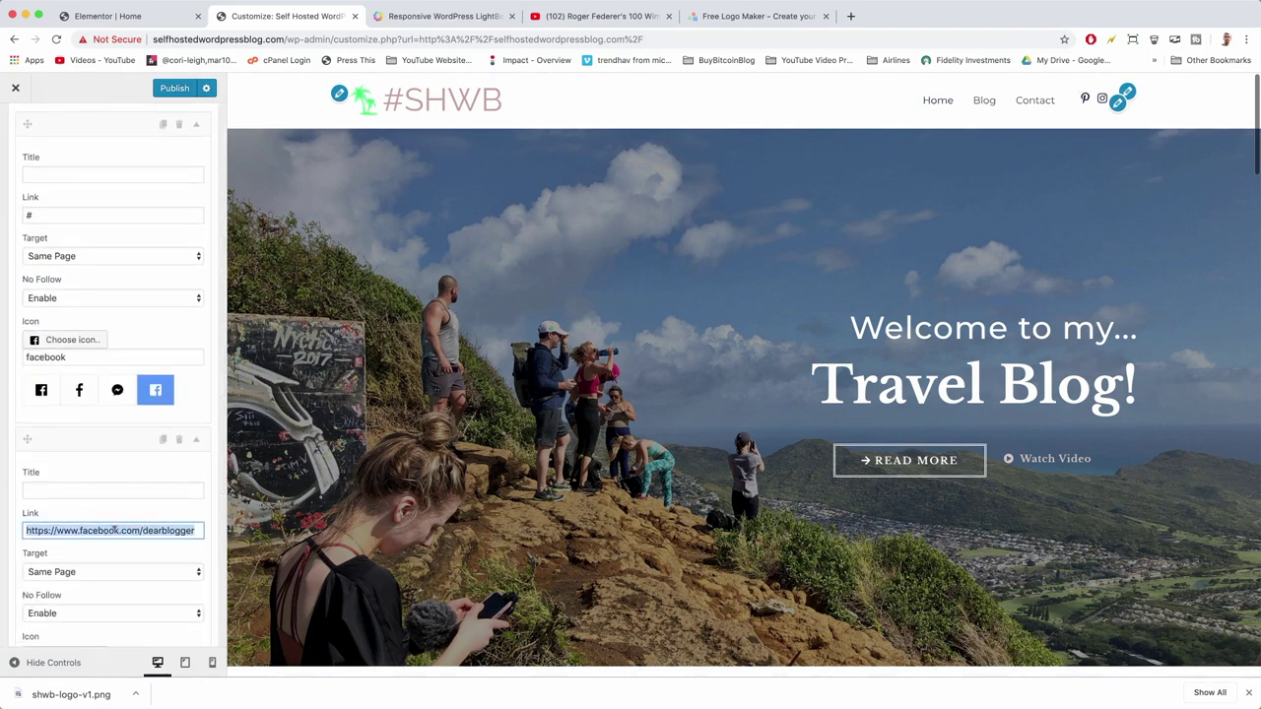
{"action": "right_click", "coordinate": [114, 530]}
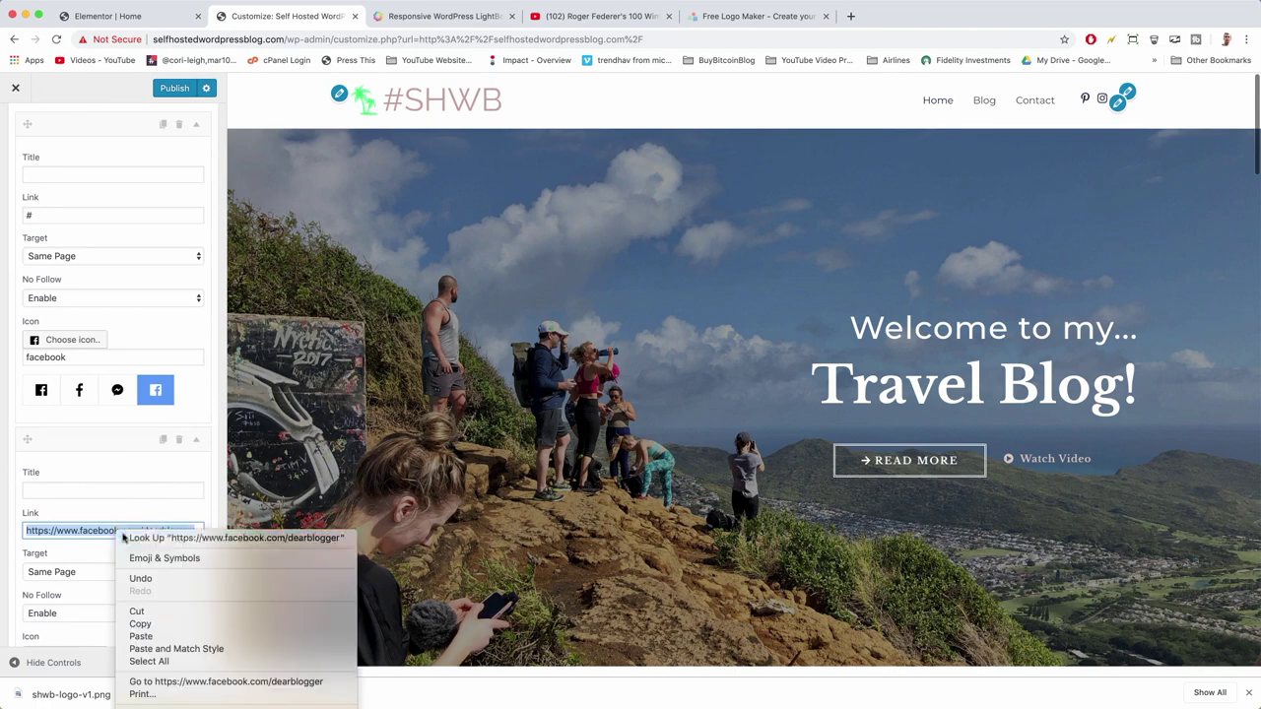
{"action": "left_click", "coordinate": [134, 612]}
{"action": "left_click", "coordinate": [43, 216]}
{"action": "right_click", "coordinate": [38, 215]}
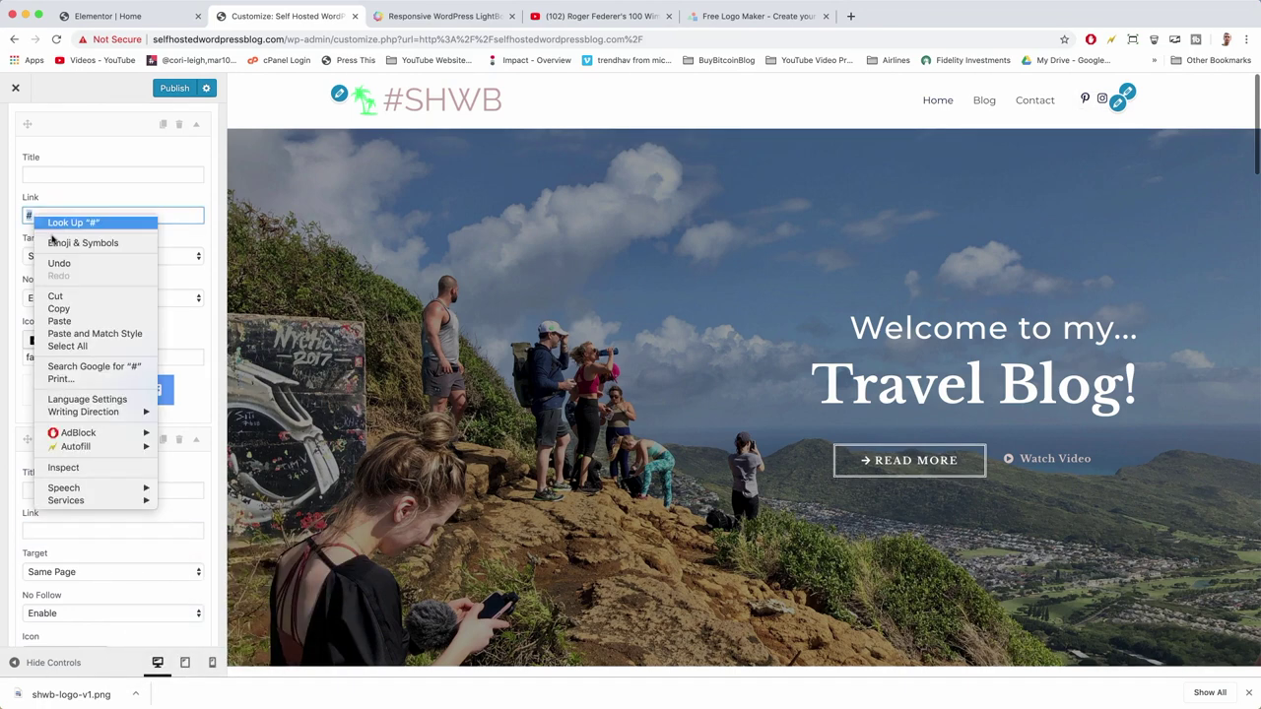
{"action": "left_click", "coordinate": [60, 321]}
{"action": "scroll", "coordinate": [165, 404], "scroll_direction": "up", "scroll_amount": 2}
{"action": "scroll", "coordinate": [168, 405], "scroll_direction": "up", "scroll_amount": 1}
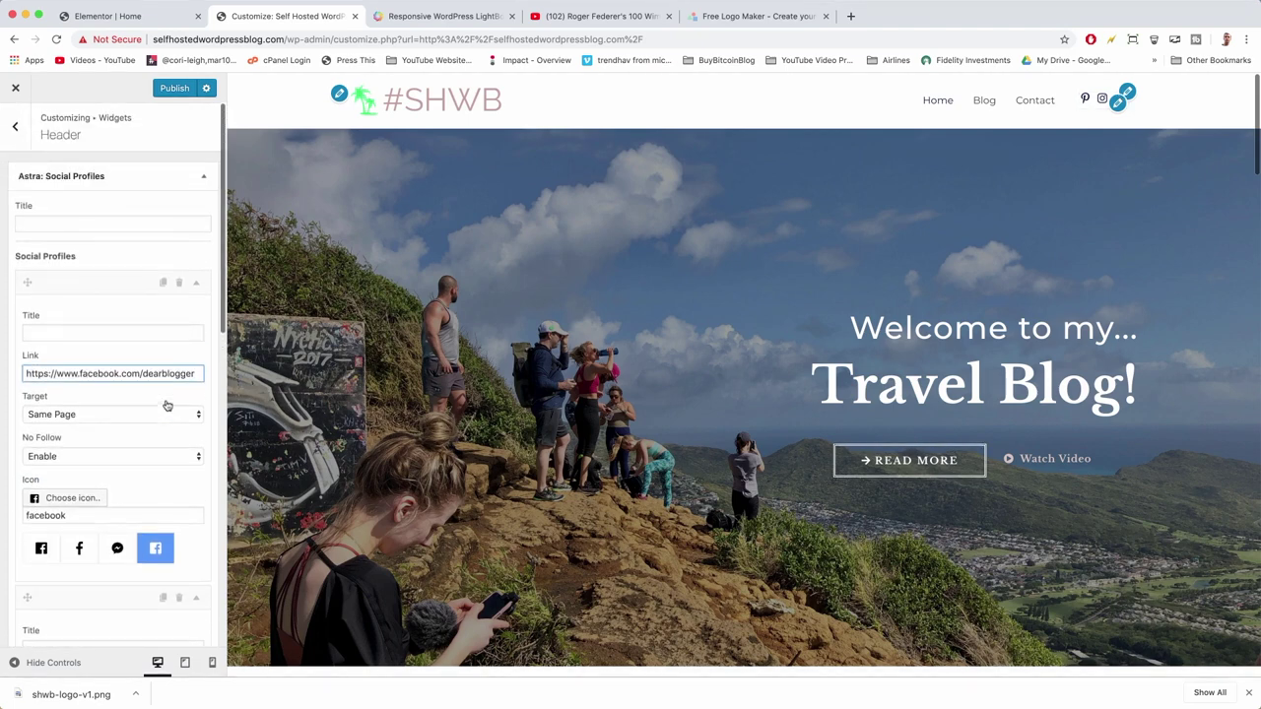
{"action": "left_click", "coordinate": [70, 265]}
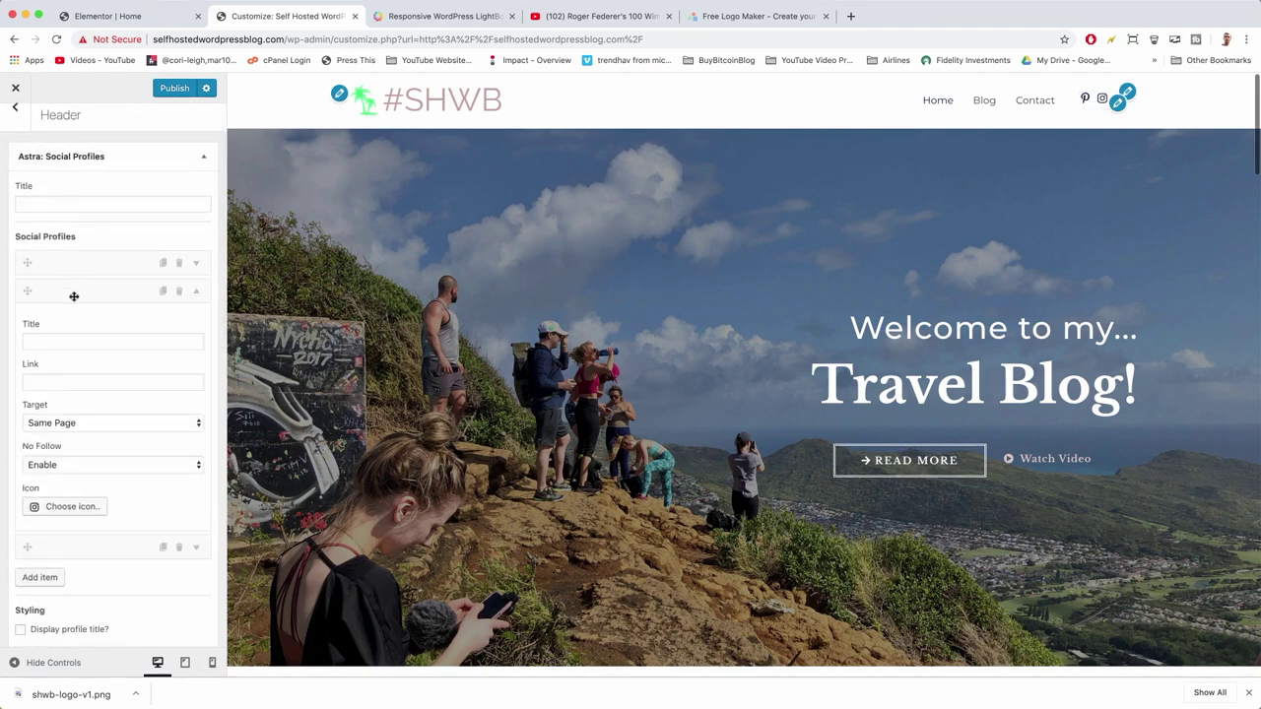
{"action": "scroll", "coordinate": [79, 399], "scroll_direction": "down", "scroll_amount": 1}
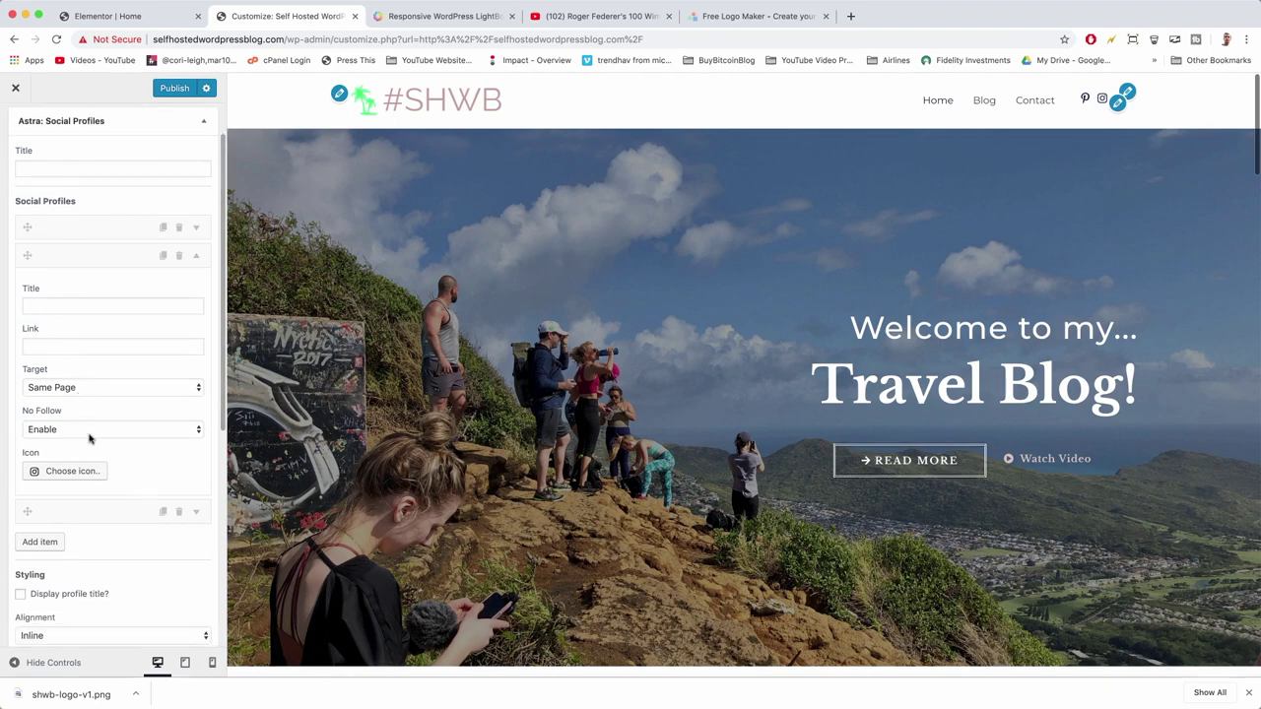
{"action": "scroll", "coordinate": [76, 292], "scroll_direction": "down", "scroll_amount": 2}
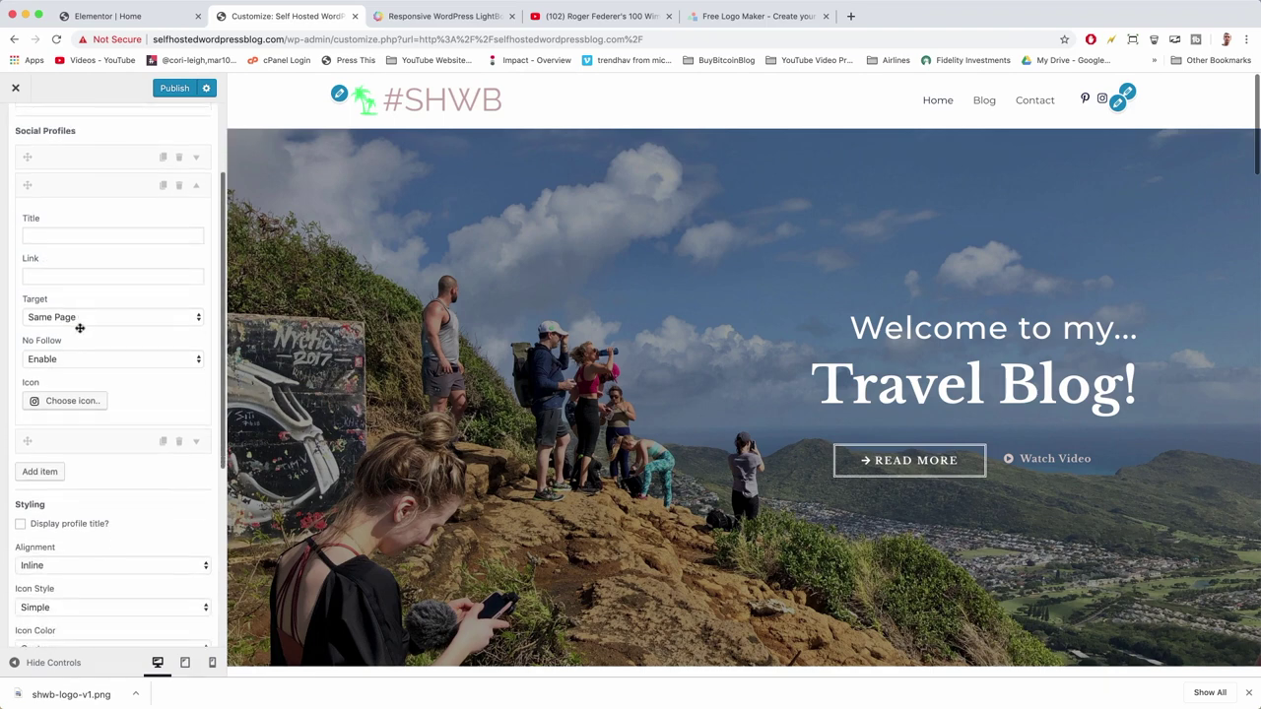
{"action": "left_click", "coordinate": [84, 188]}
{"action": "left_click", "coordinate": [84, 188]}
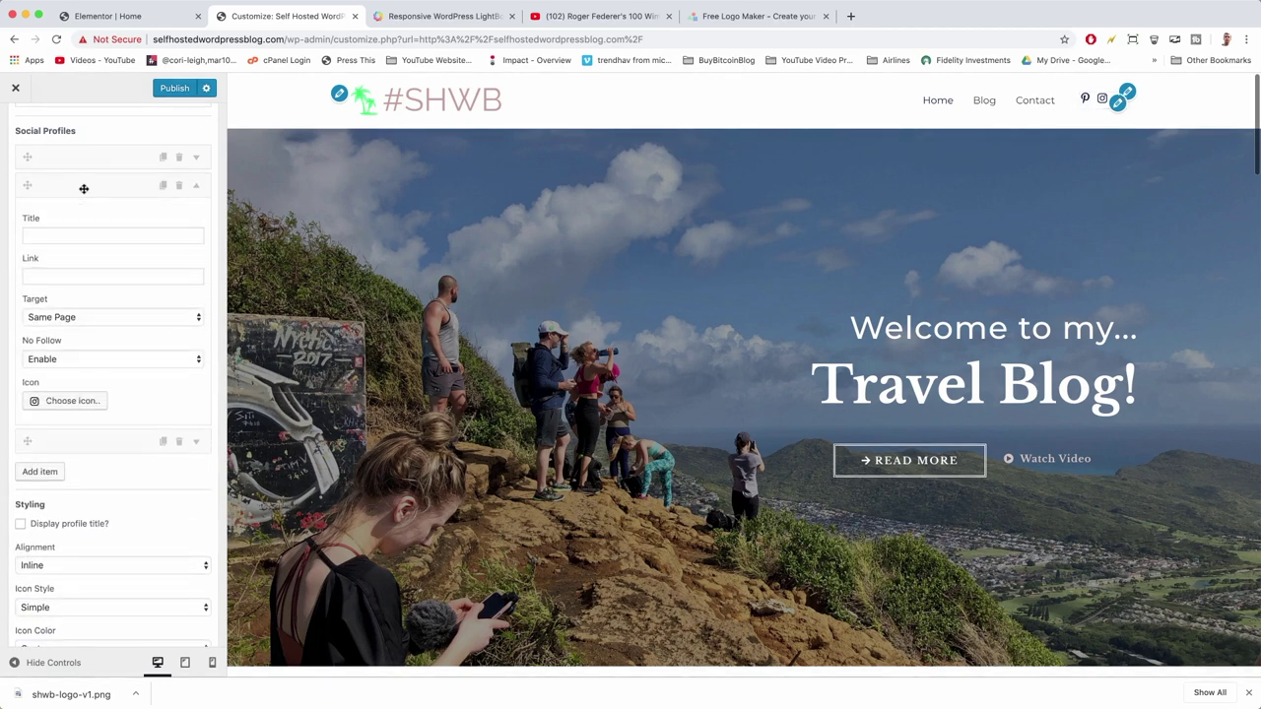
{"action": "left_click", "coordinate": [71, 272]}
{"action": "type", "text": "htt"}
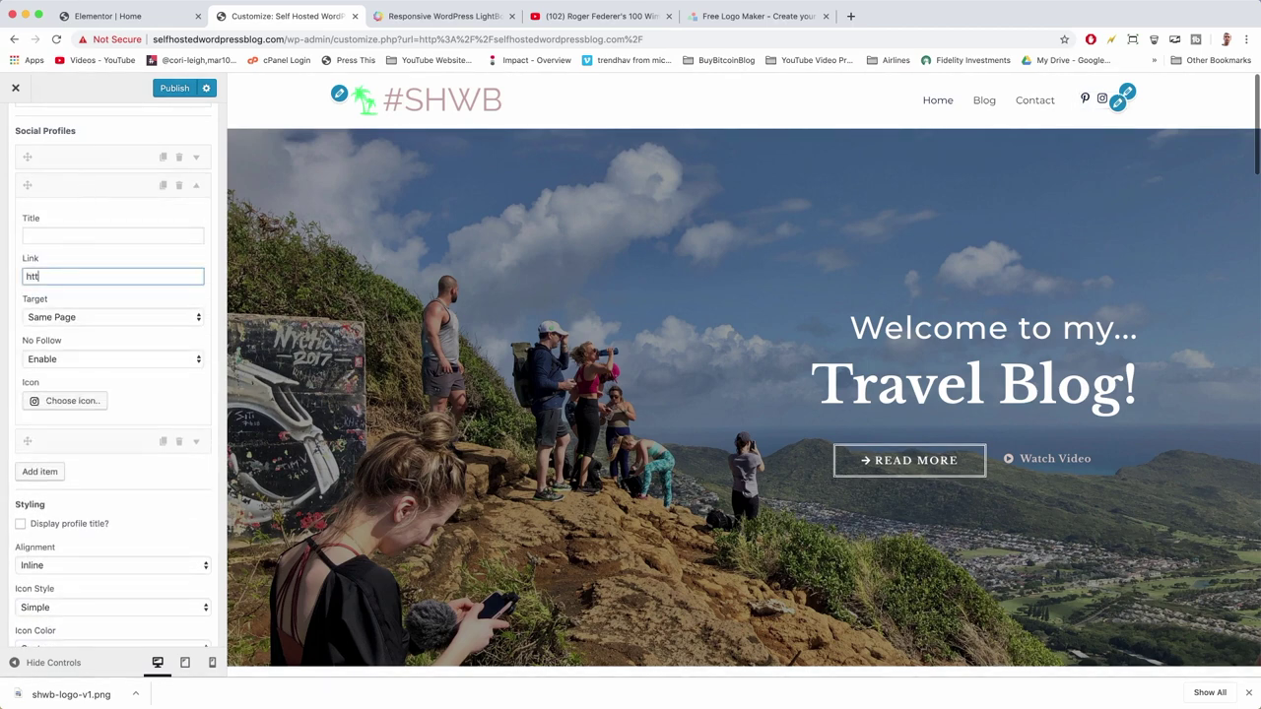
{"action": "type", "text": "ps://www.instrgram.com/narayguy"}
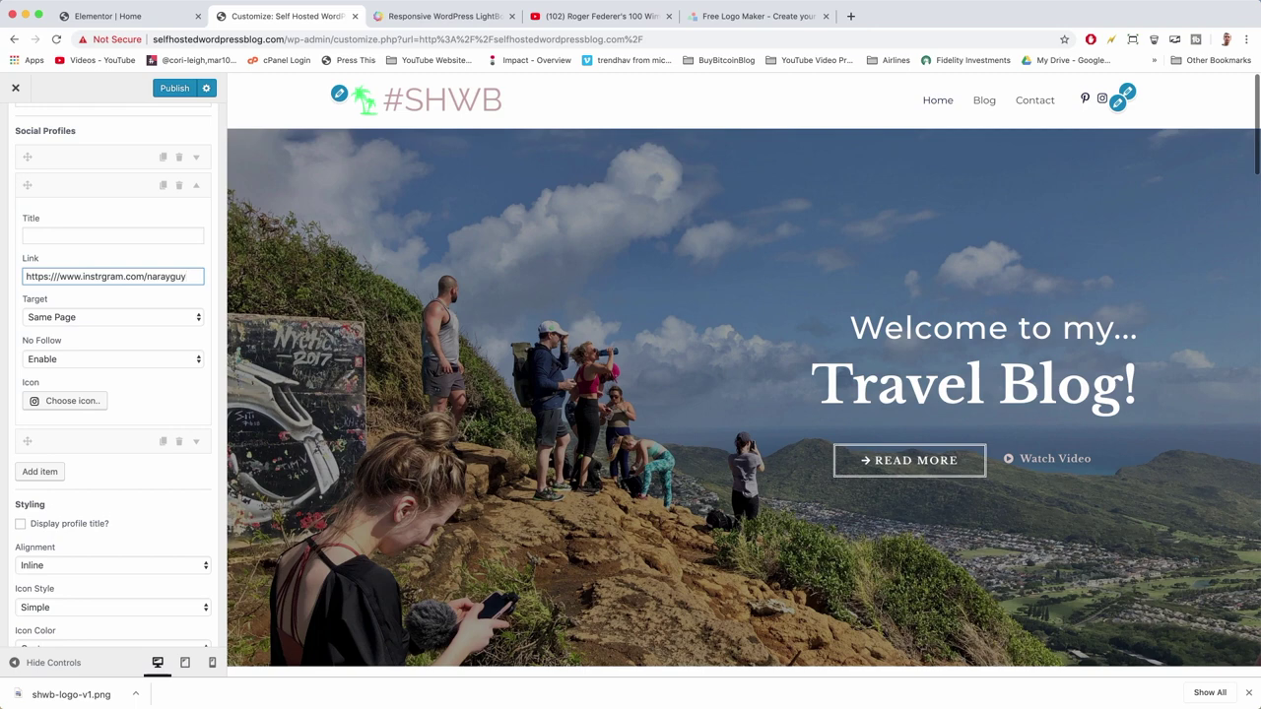
{"action": "left_click", "coordinate": [74, 191]}
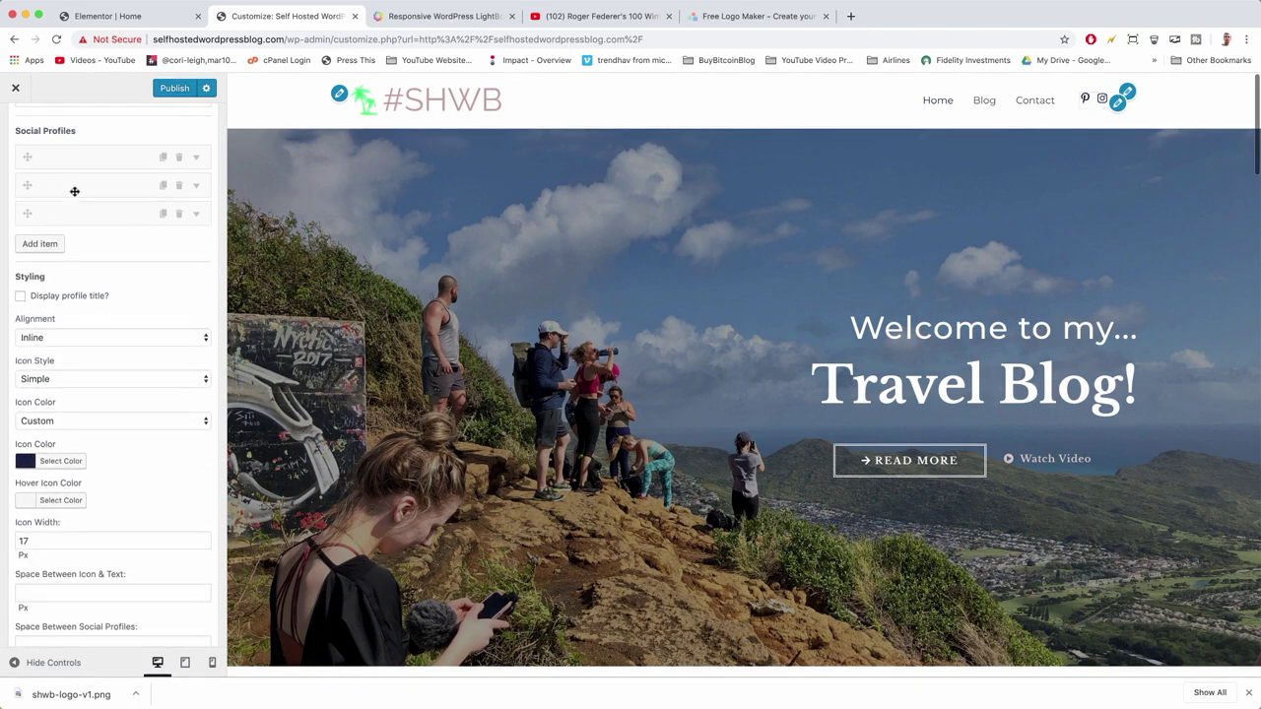
{"action": "left_click", "coordinate": [105, 210]}
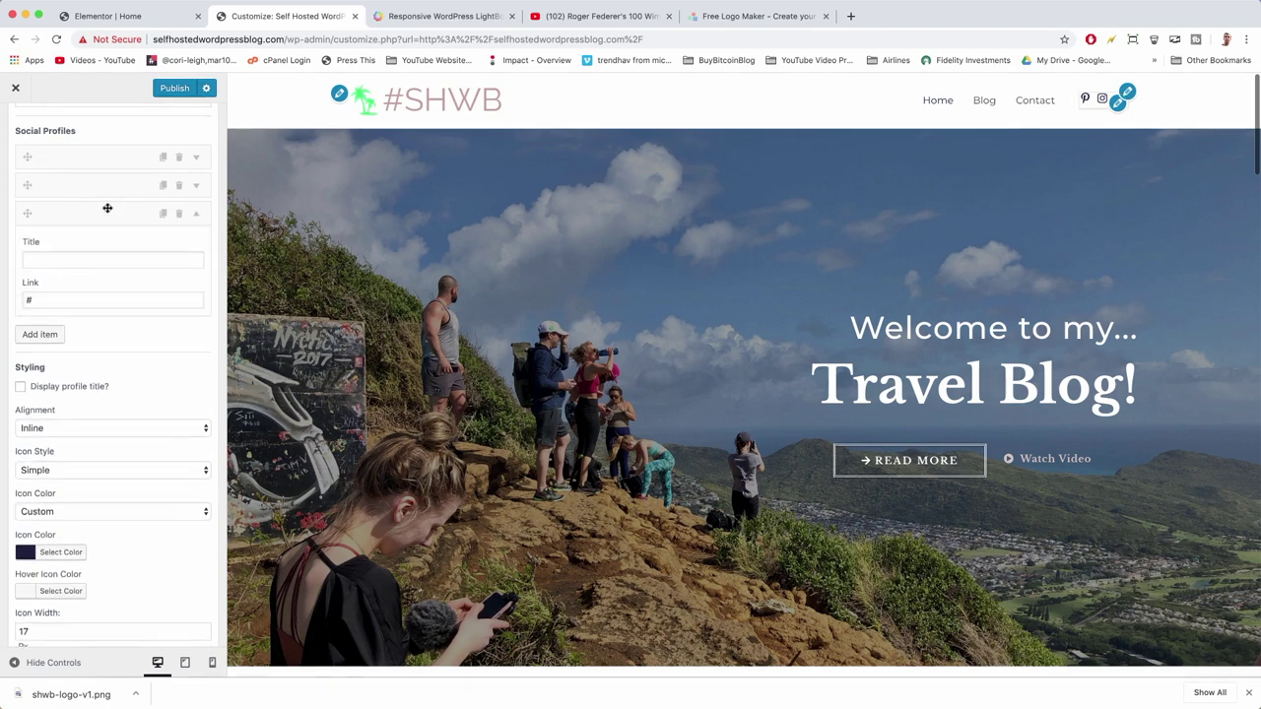
{"action": "double_click", "coordinate": [68, 285]}
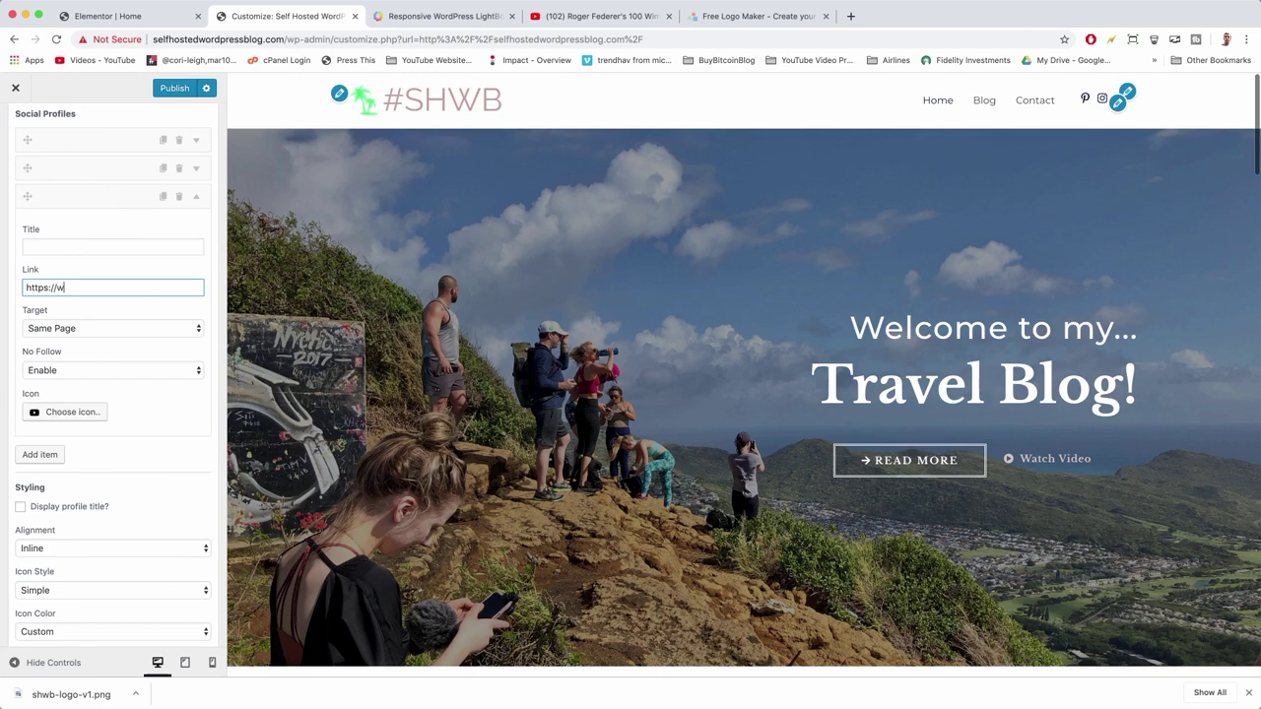
{"action": "type", "text": "https://www.youtube.com/narayguy"}
- Publish the updated social profile links and go back to the widget areas list
{"action": "left_click", "coordinate": [175, 88]}
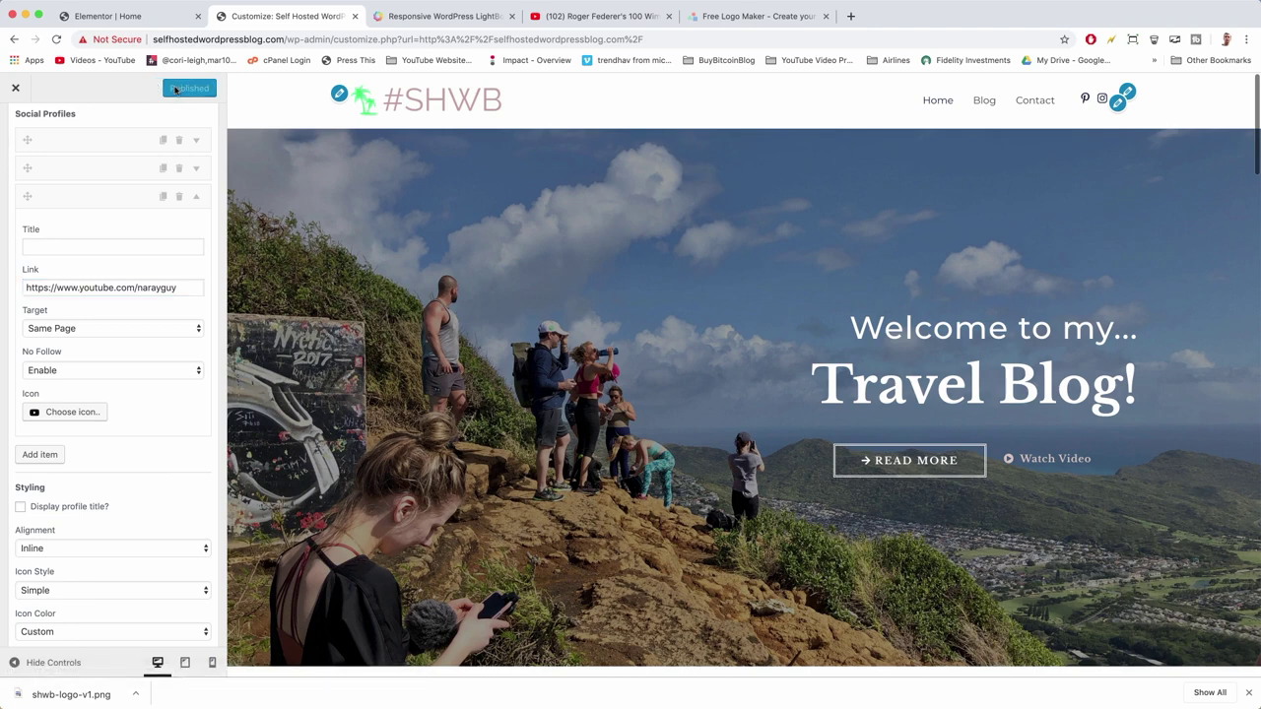
{"action": "scroll", "coordinate": [174, 450], "scroll_direction": "up", "scroll_amount": 3}
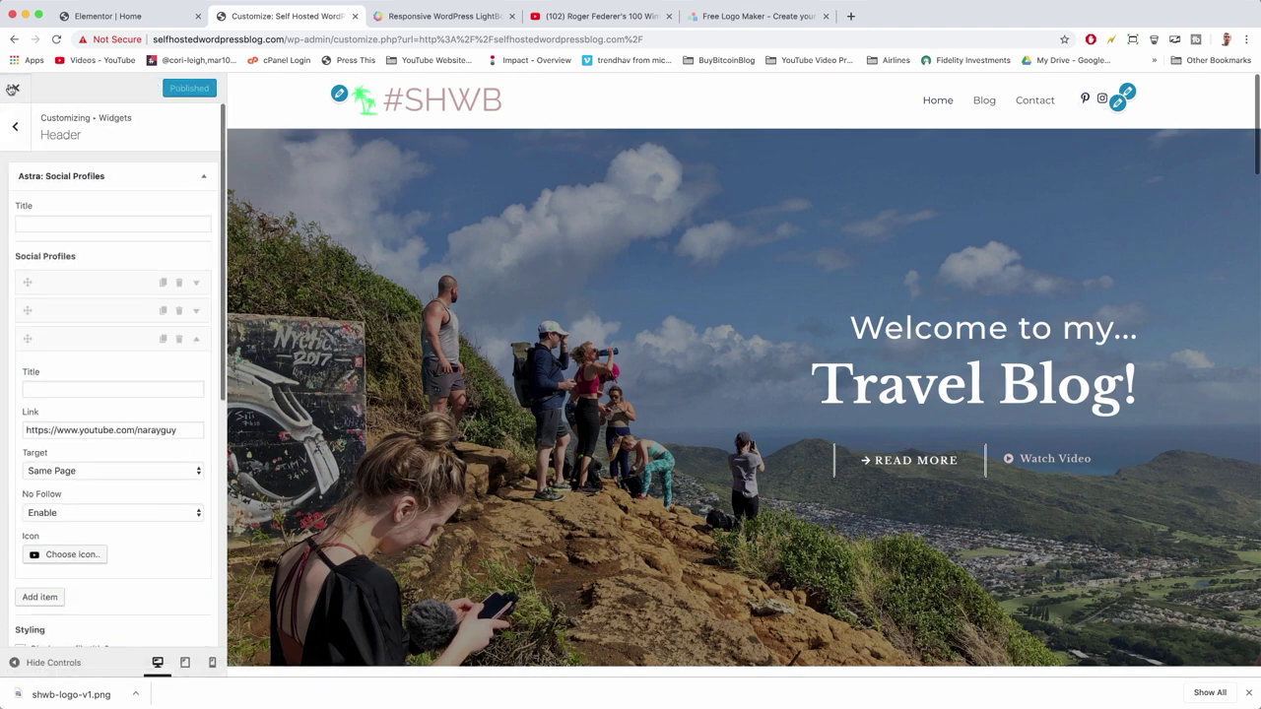
{"action": "left_click", "coordinate": [16, 131]}
- Return to the main Customizer menu and scroll the homepage preview to 'Consultations are free!' and the footer
{"action": "left_click", "coordinate": [16, 131]}
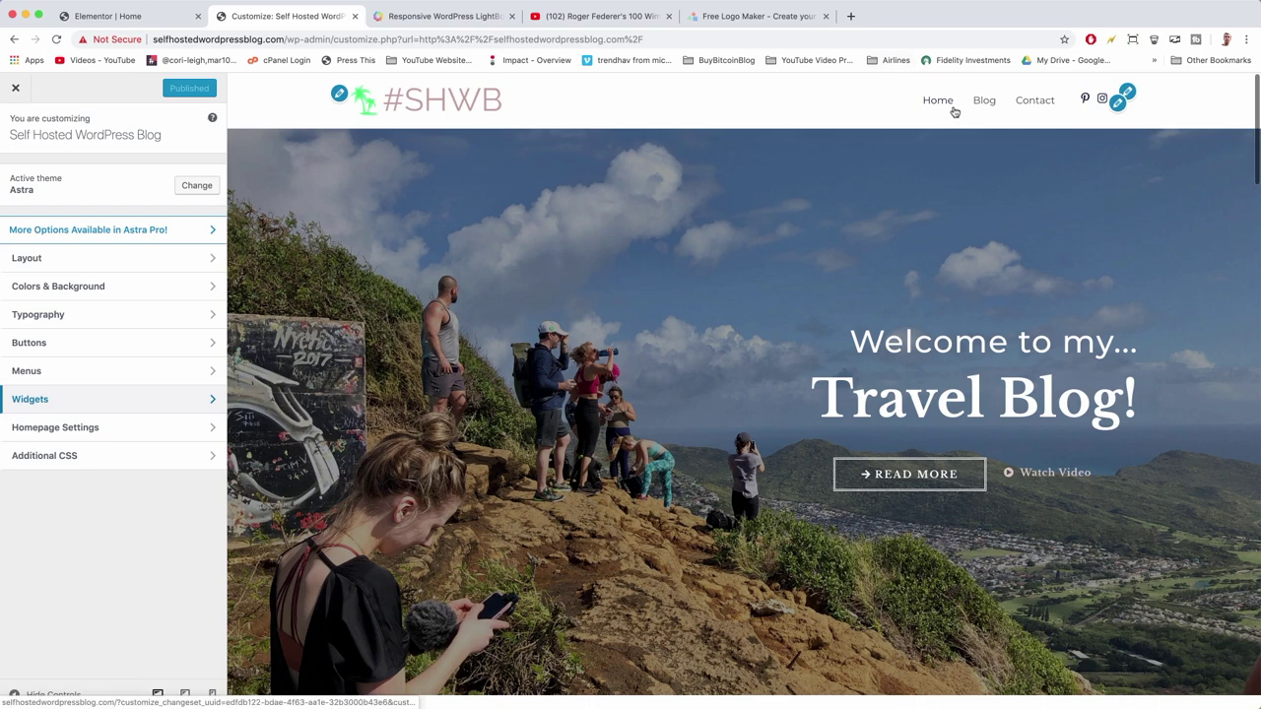
{"action": "mouse_move", "coordinate": [954, 111]}
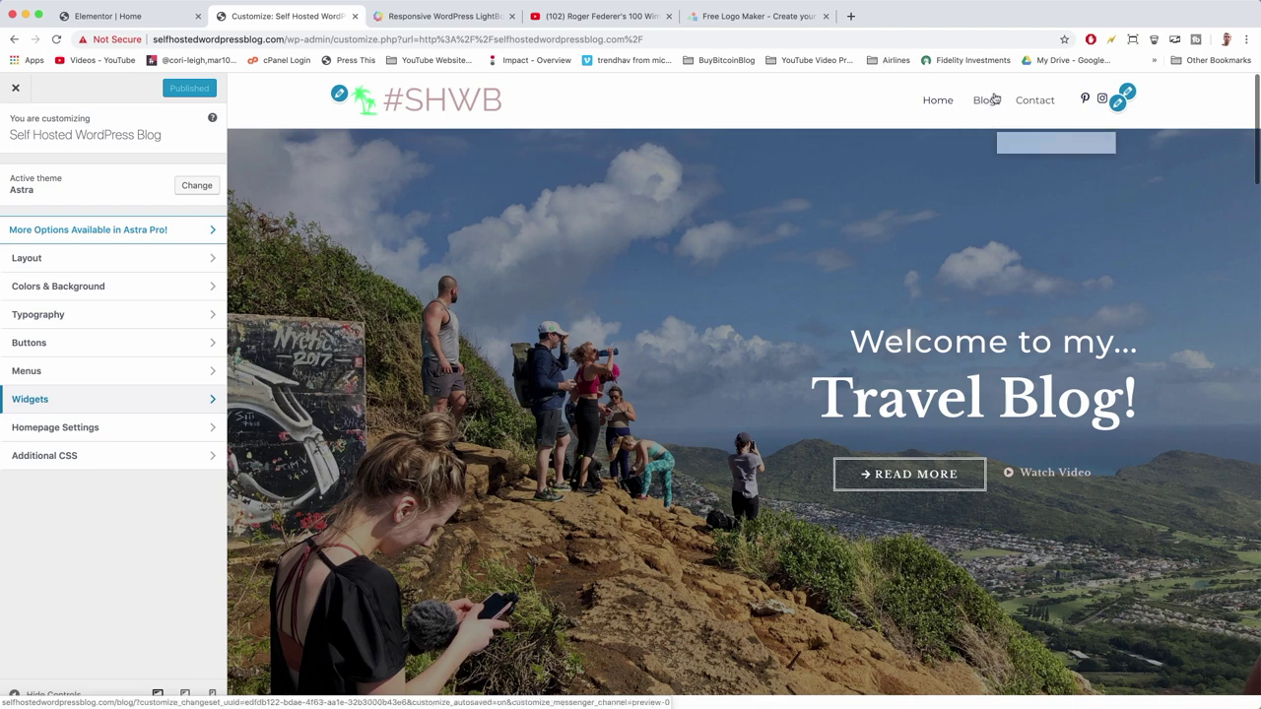
{"action": "mouse_move", "coordinate": [995, 98]}
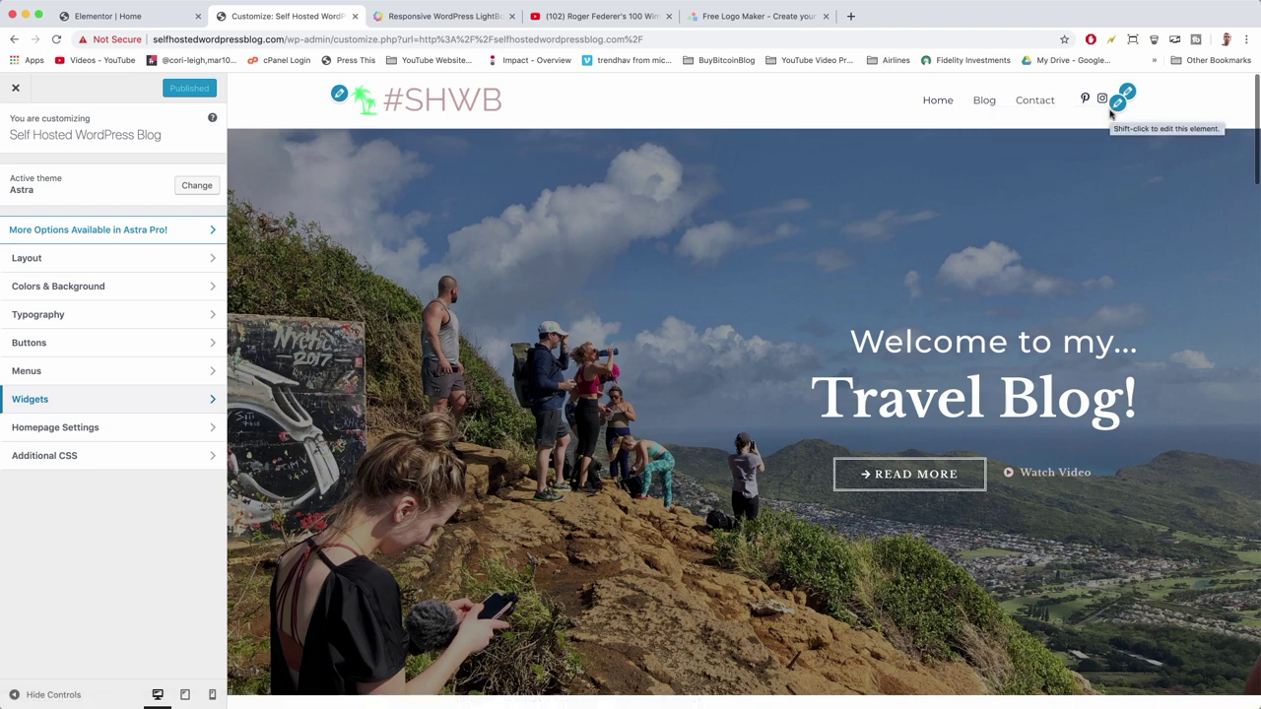
{"action": "scroll", "coordinate": [1124, 208], "scroll_direction": "down", "scroll_amount": 5}
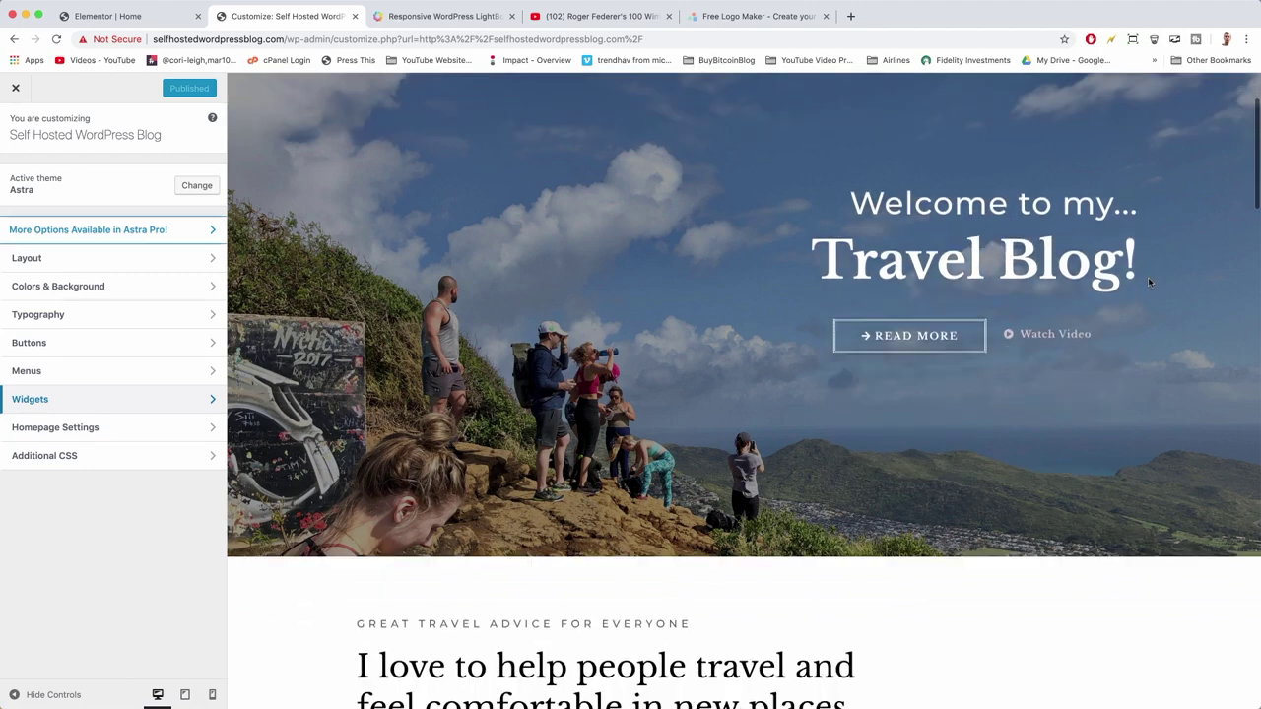
{"action": "scroll", "coordinate": [1149, 283], "scroll_direction": "down", "scroll_amount": 10}
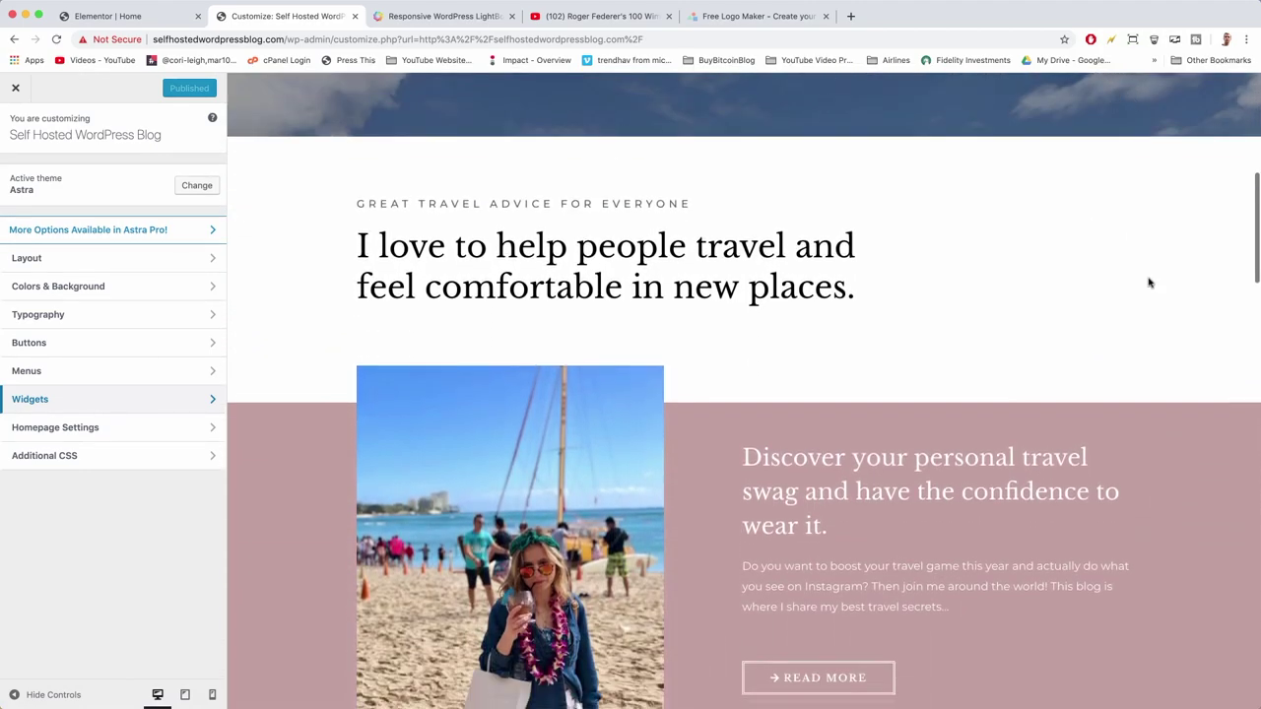
{"action": "scroll", "coordinate": [1149, 283], "scroll_direction": "down", "scroll_amount": 20}
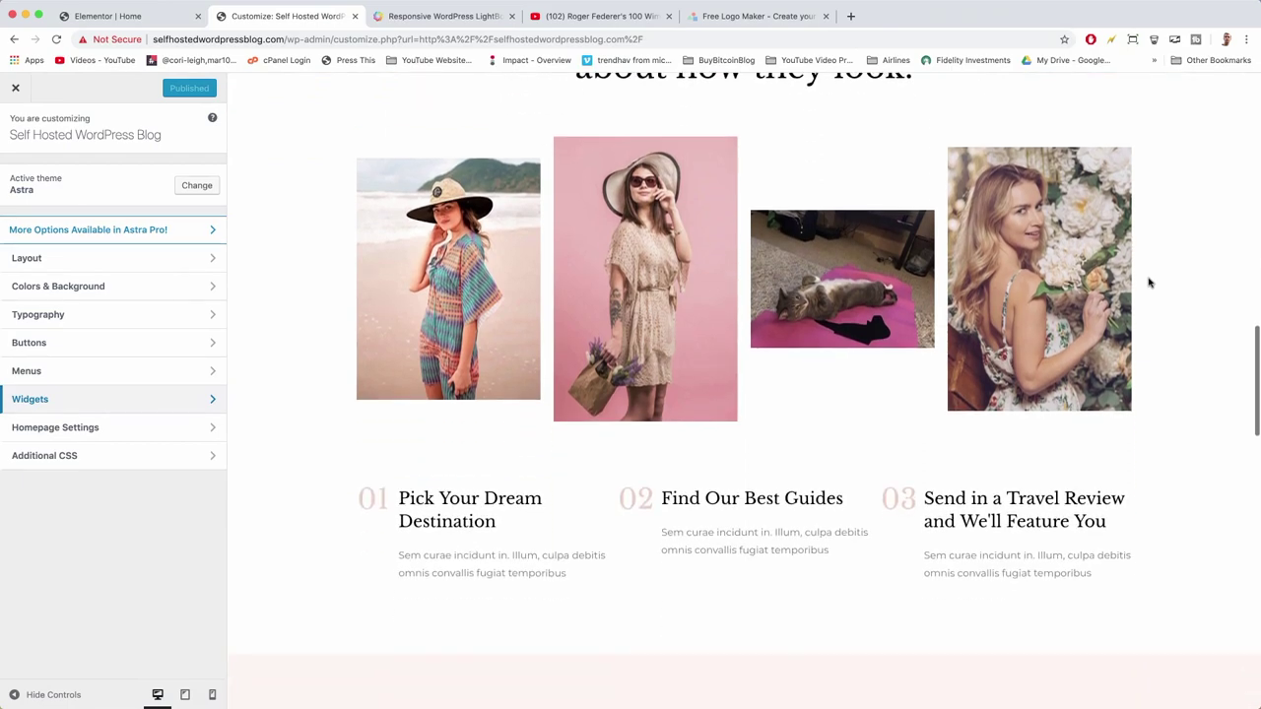
{"action": "scroll", "coordinate": [1148, 283], "scroll_direction": "down", "scroll_amount": 18}
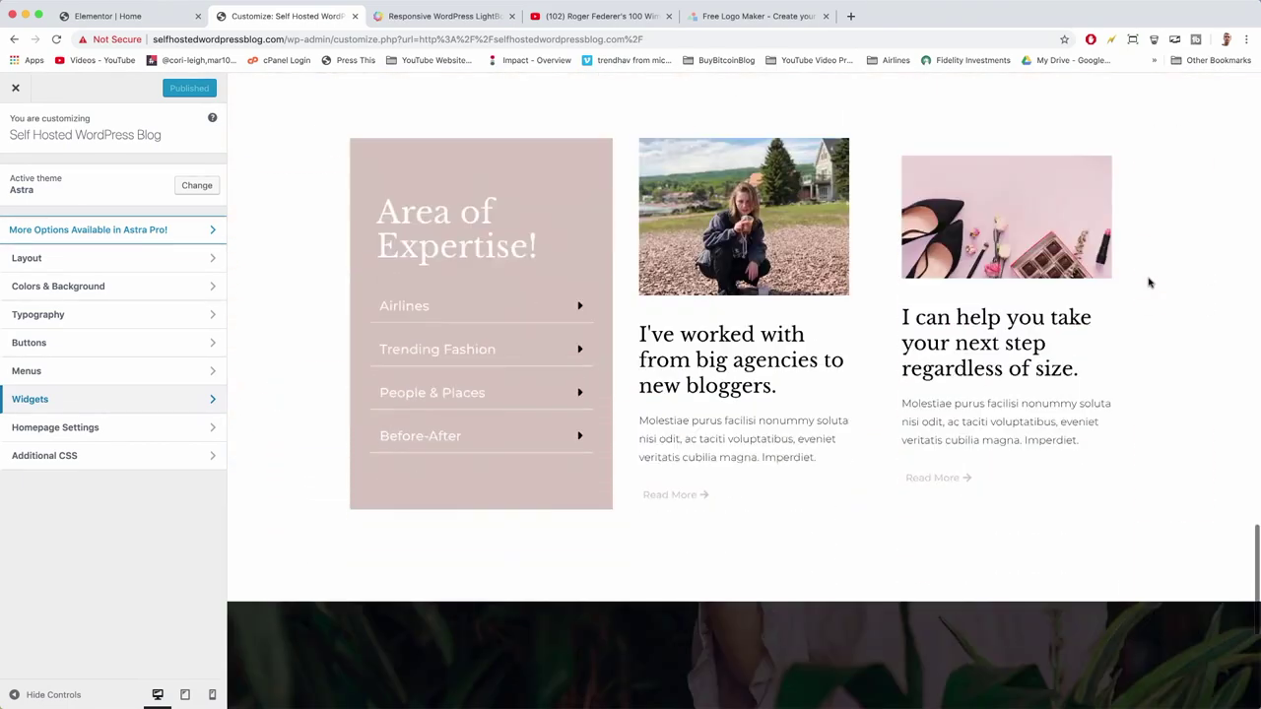
{"action": "scroll", "coordinate": [1149, 282], "scroll_direction": "down", "scroll_amount": 5}
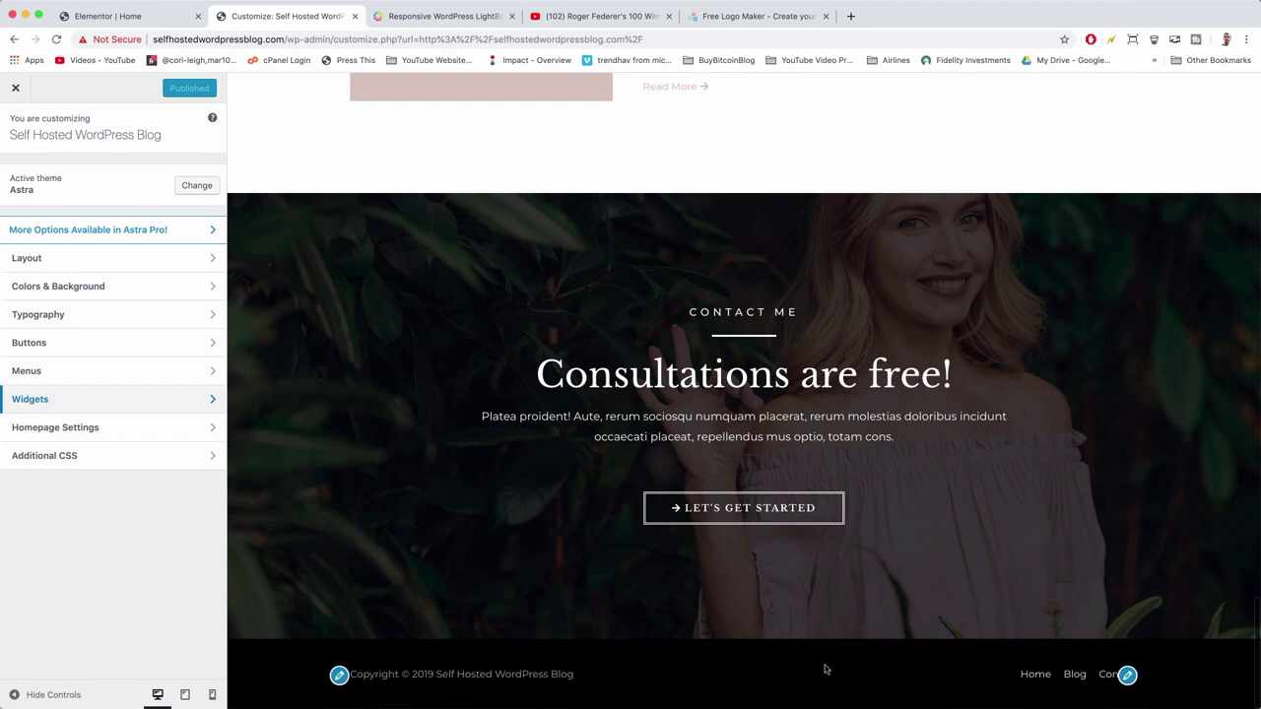
- Shorten the footer Section 1 text to 'Copyright #SHWB © [current_year]' by deleting [site_title]
{"action": "left_click", "coordinate": [337, 679]}
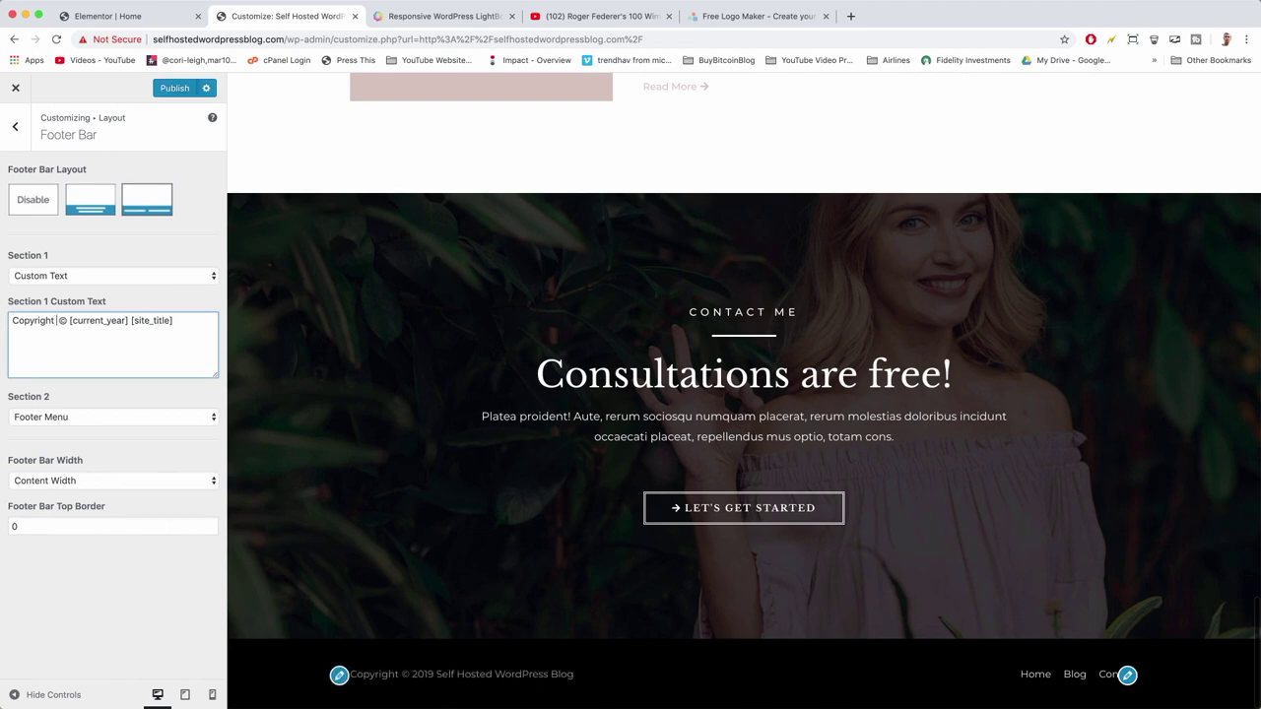
{"action": "type", "text": "SHWB"}
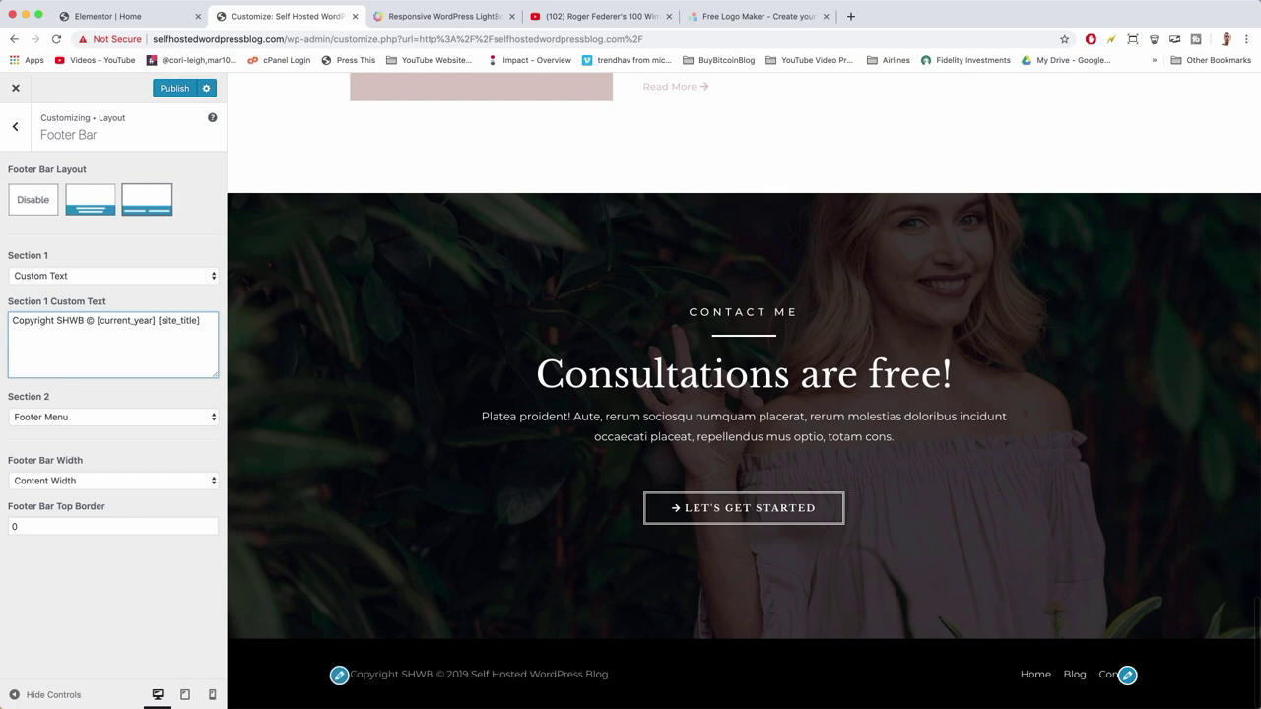
{"action": "type", "text": "#"}
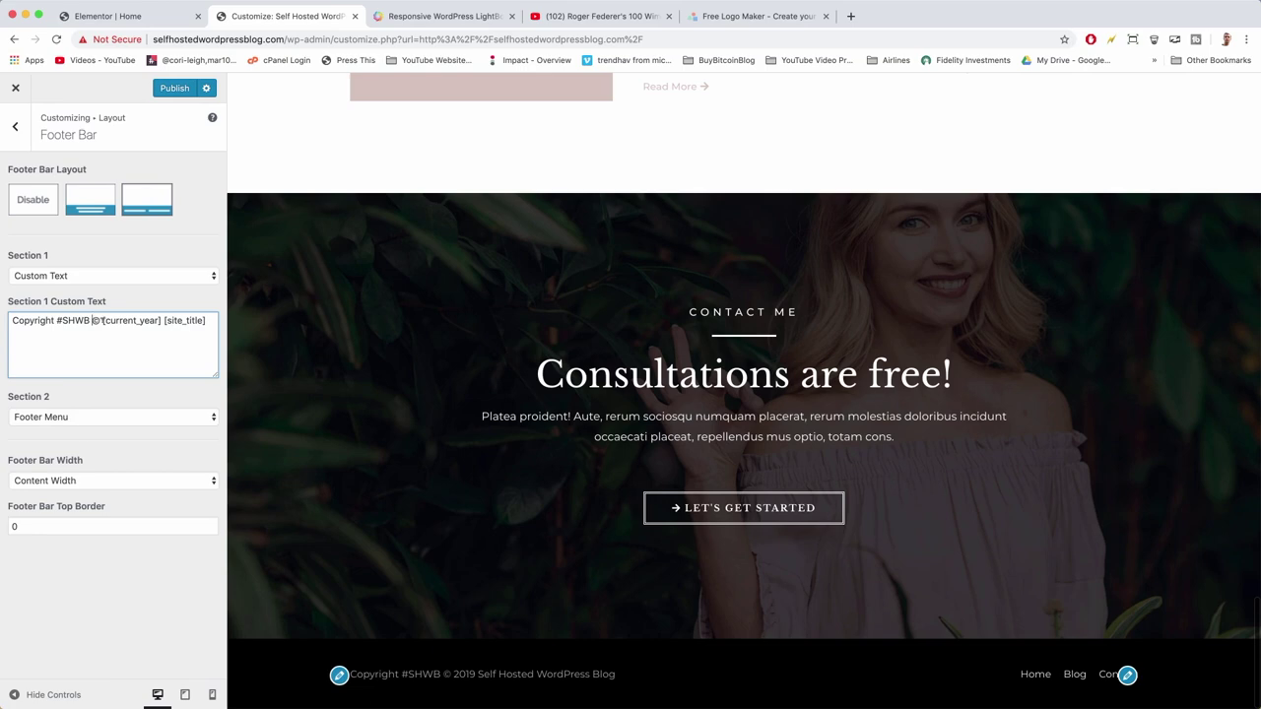
{"action": "left_click_drag", "start_coordinate": [100, 320], "coordinate": [208, 317]}
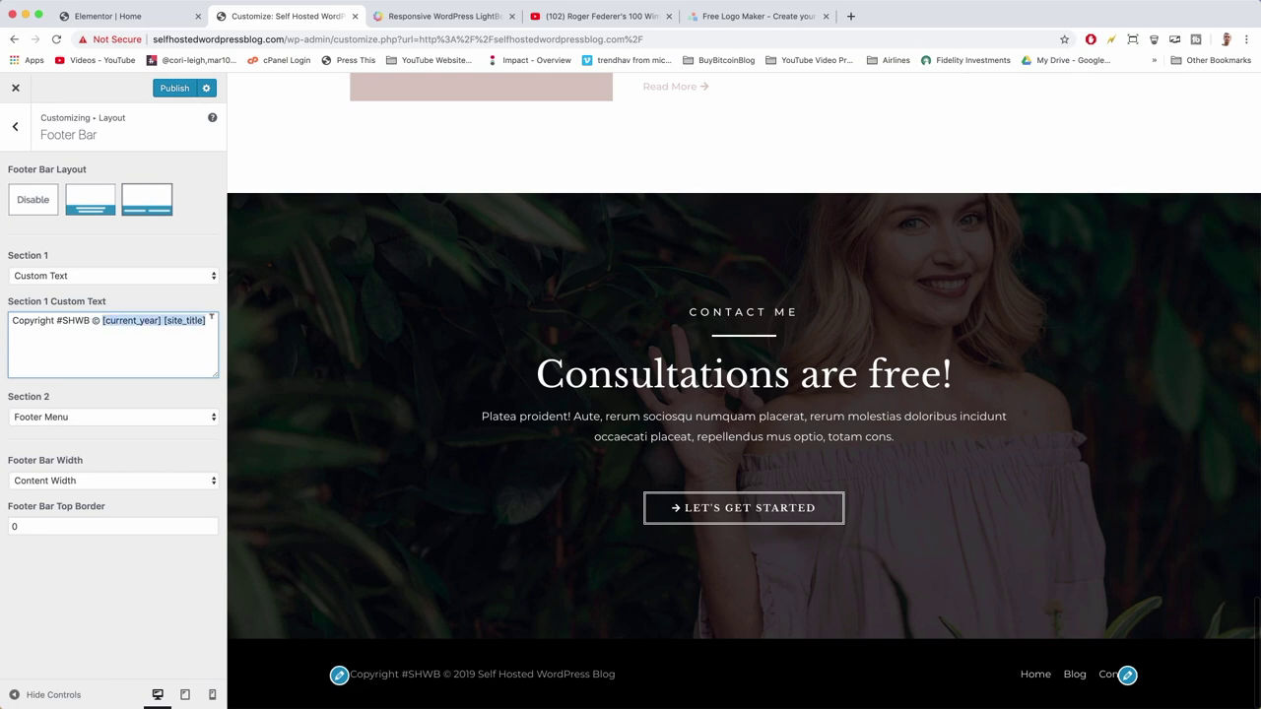
{"action": "left_click", "coordinate": [170, 321]}
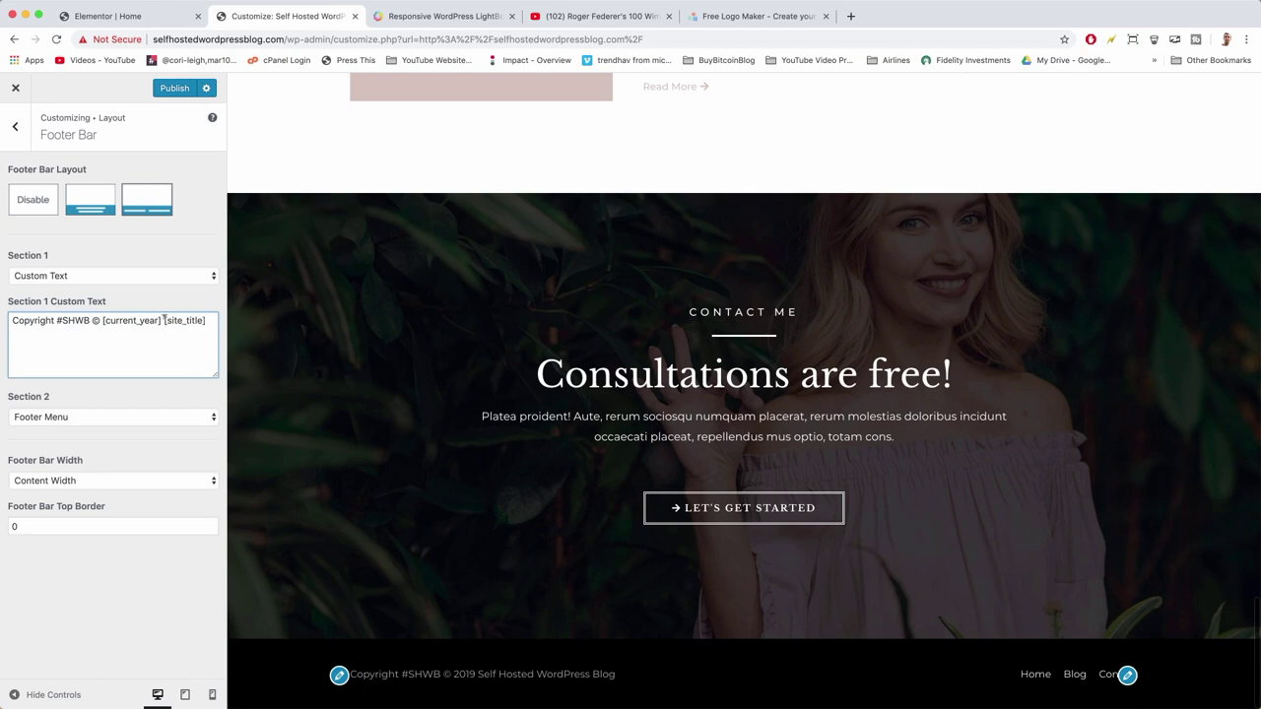
{"action": "key", "text": "shift+End"}
{"action": "key", "text": "BackSpace"}
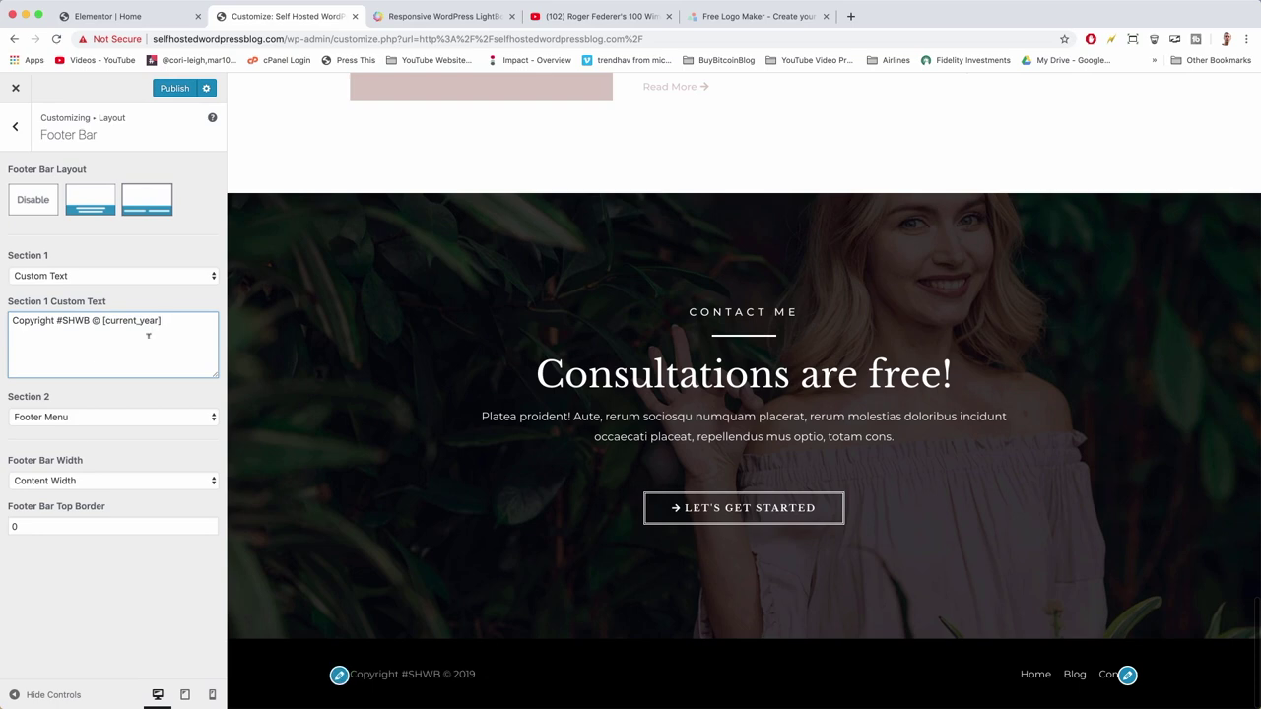
- Set the Footer Menu location to the Primary Menu, publish, and exit to the live homepage
{"action": "left_click", "coordinate": [1123, 675]}
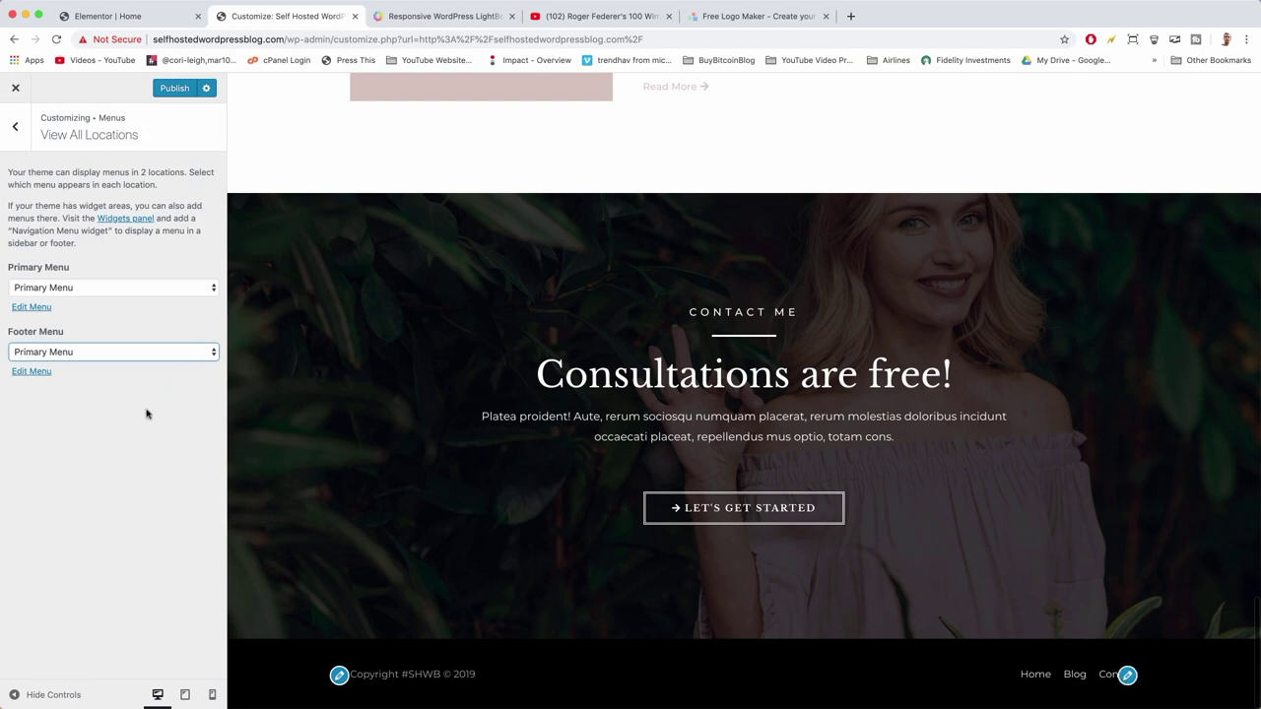
{"action": "left_click", "coordinate": [181, 91]}
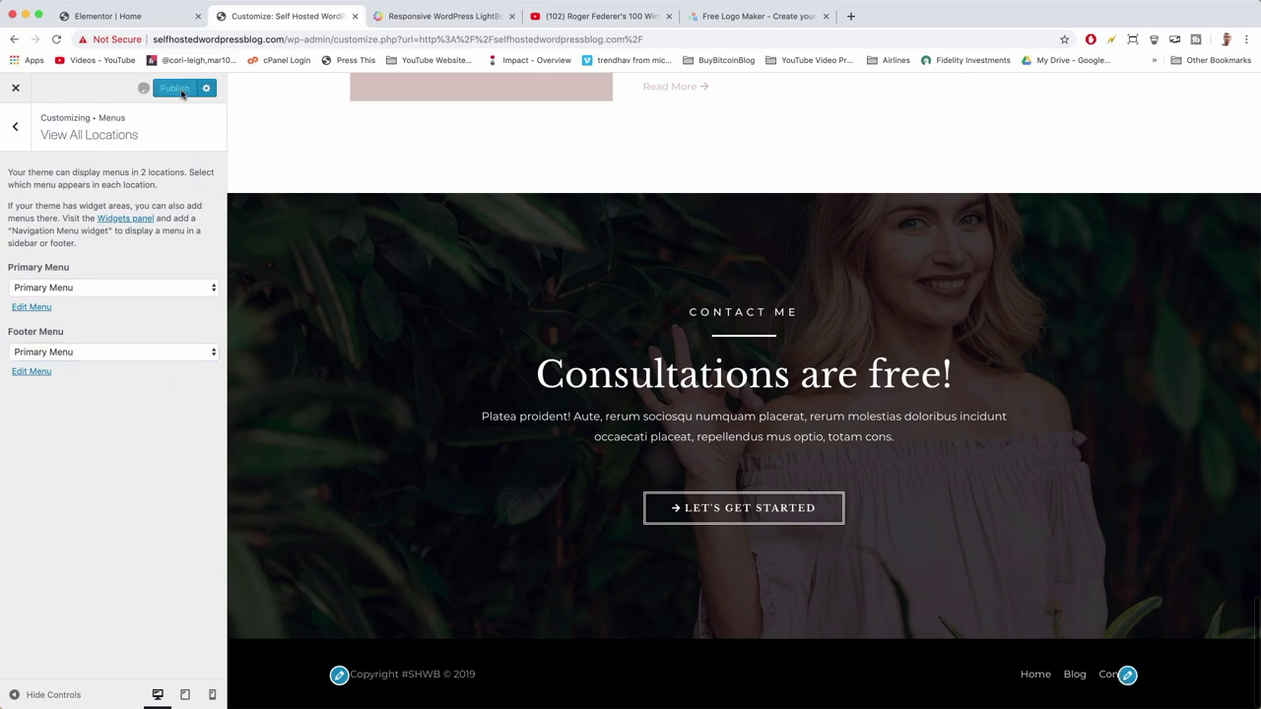
{"action": "left_click", "coordinate": [18, 89]}
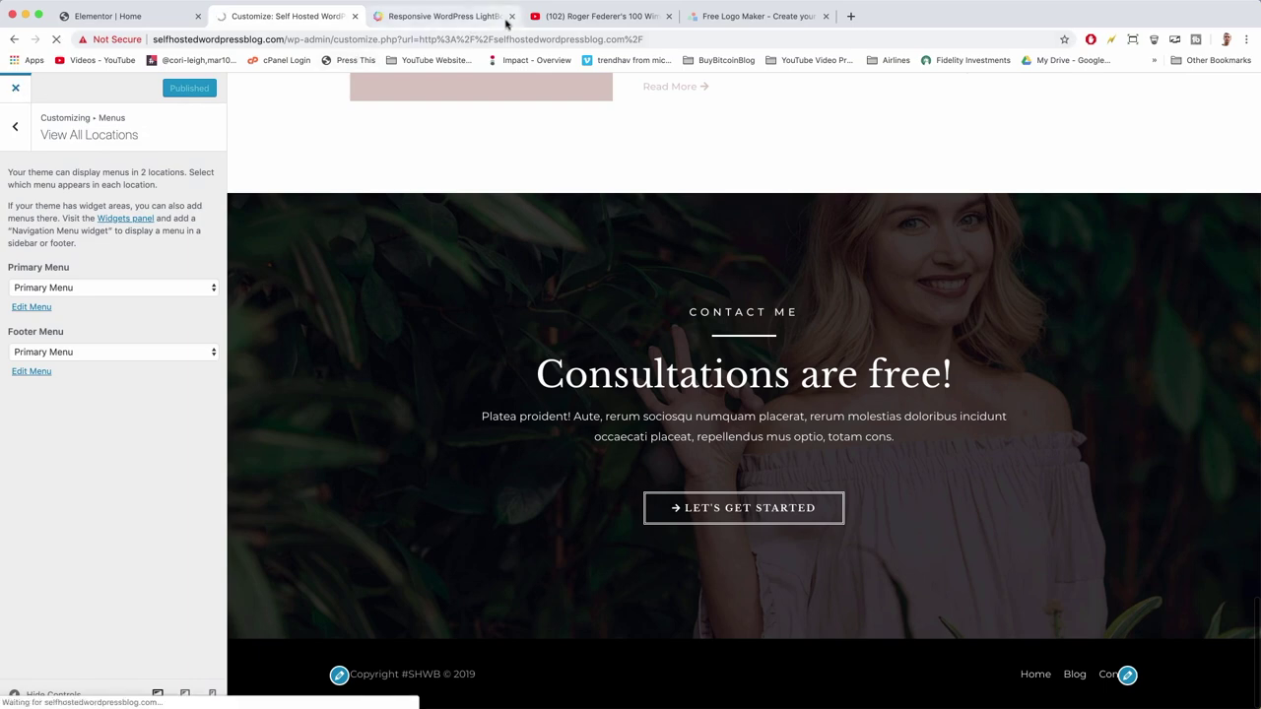
- Close the extra lightbox article, Roger Federer video and logo maker tabs
{"action": "left_click", "coordinate": [510, 18]}
{"action": "left_click", "coordinate": [510, 18]}
{"action": "left_click", "coordinate": [510, 17]}
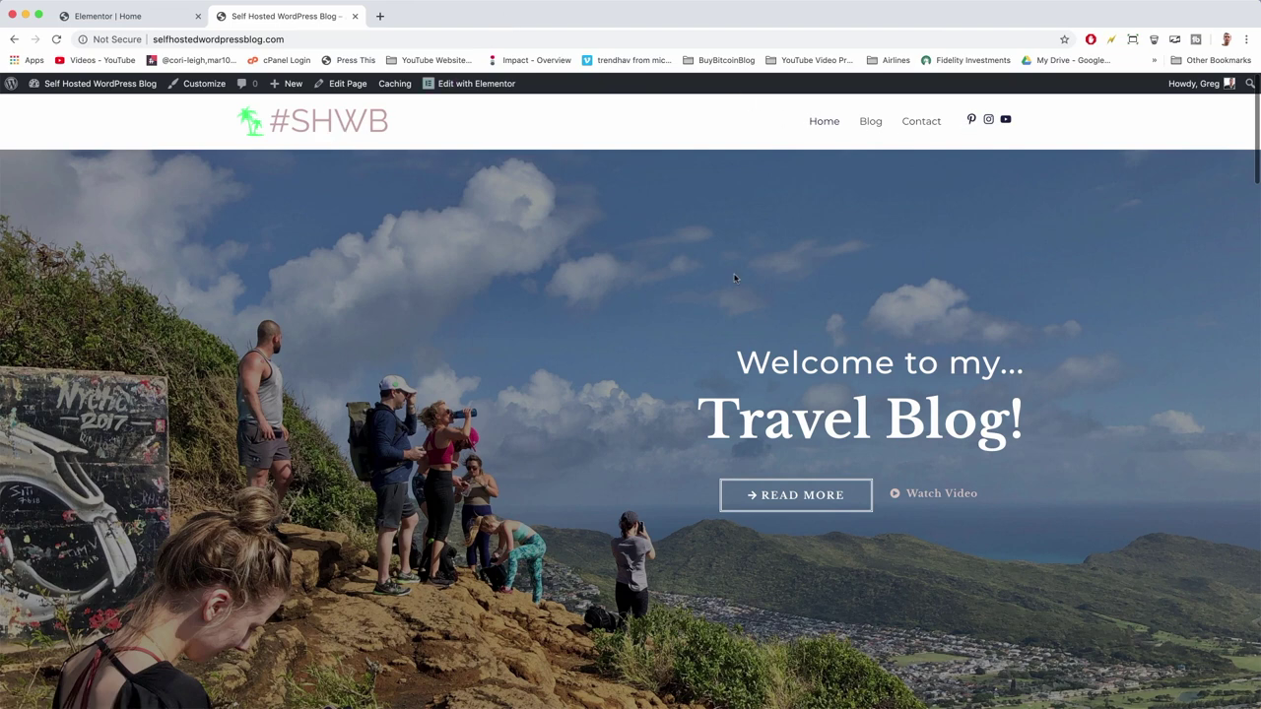
{"action": "scroll", "coordinate": [1026, 205], "scroll_direction": "down", "scroll_amount": 5}
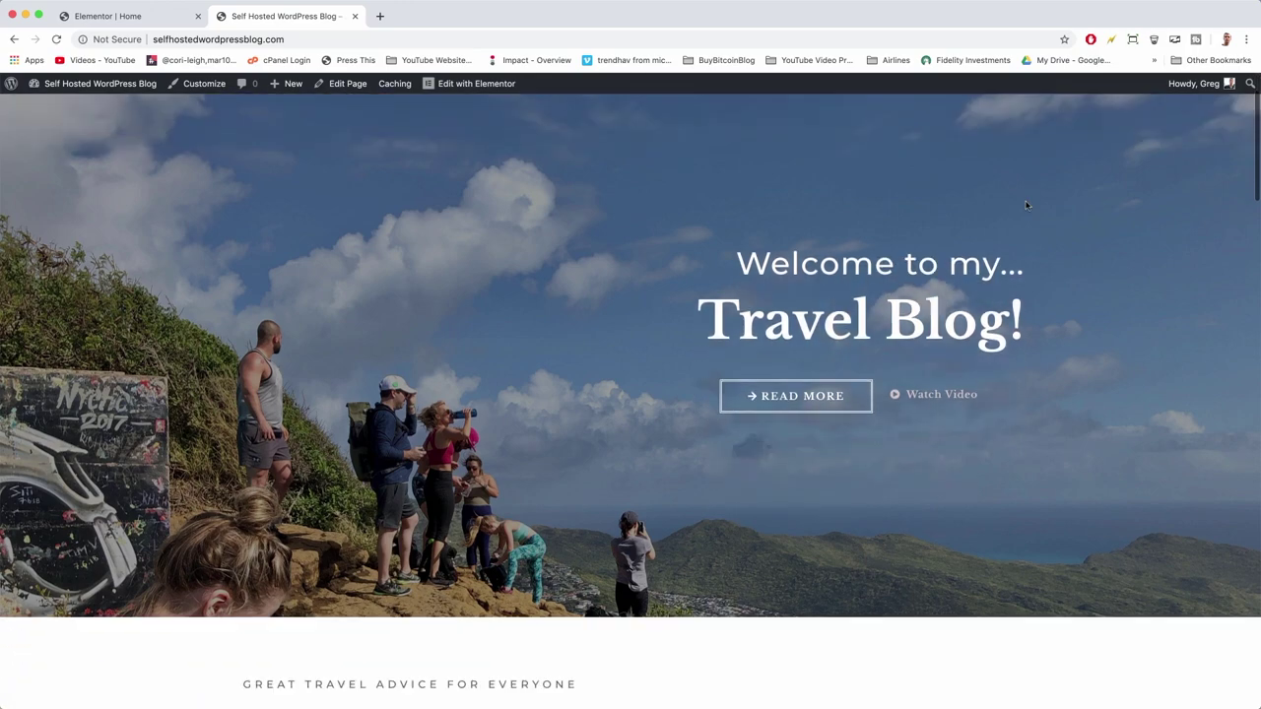
{"action": "scroll", "coordinate": [1026, 205], "scroll_direction": "down", "scroll_amount": 10}
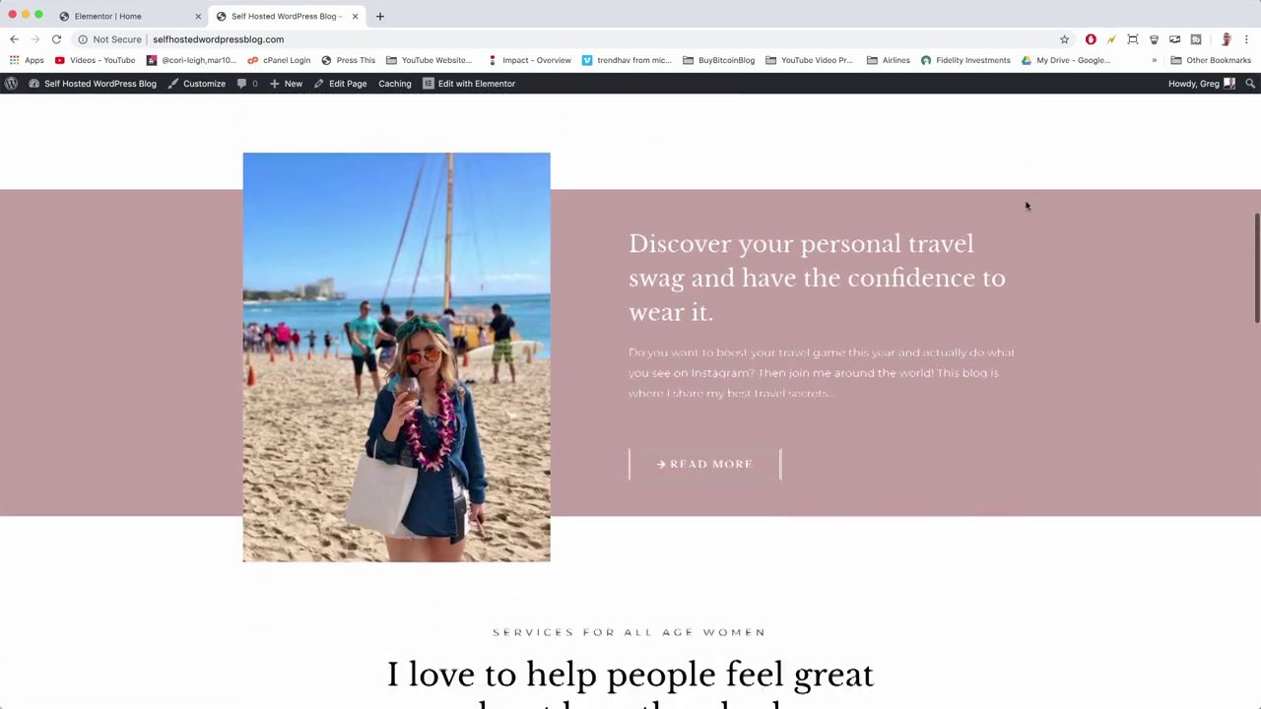
{"action": "scroll", "coordinate": [1026, 205], "scroll_direction": "down", "scroll_amount": 9}
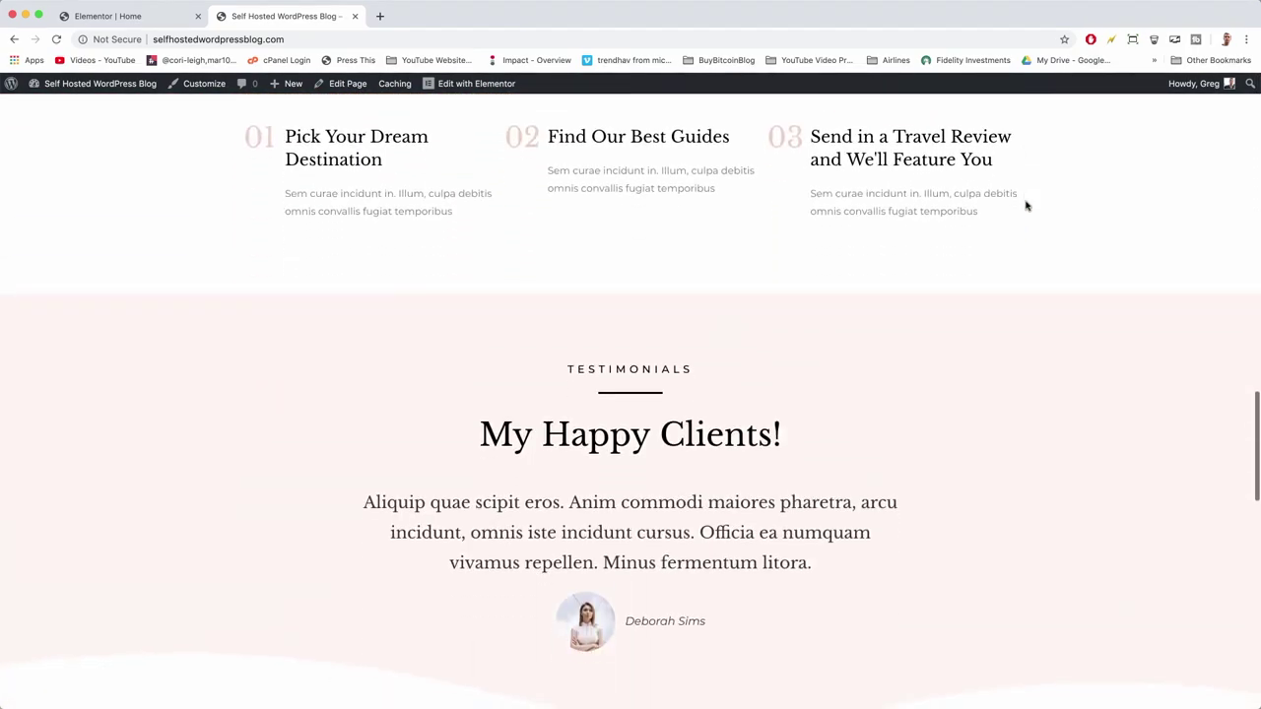
{"action": "scroll", "coordinate": [1025, 205], "scroll_direction": "down", "scroll_amount": 7}
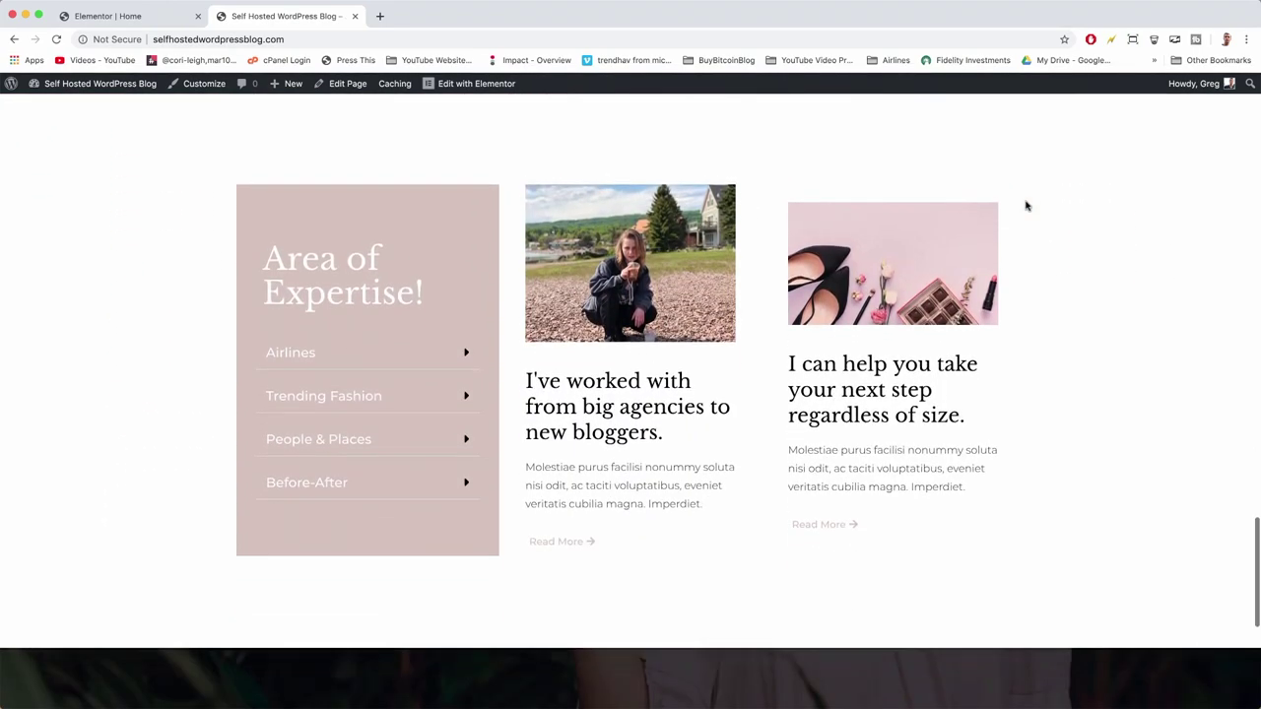
{"action": "scroll", "coordinate": [1025, 205], "scroll_direction": "down", "scroll_amount": 1}
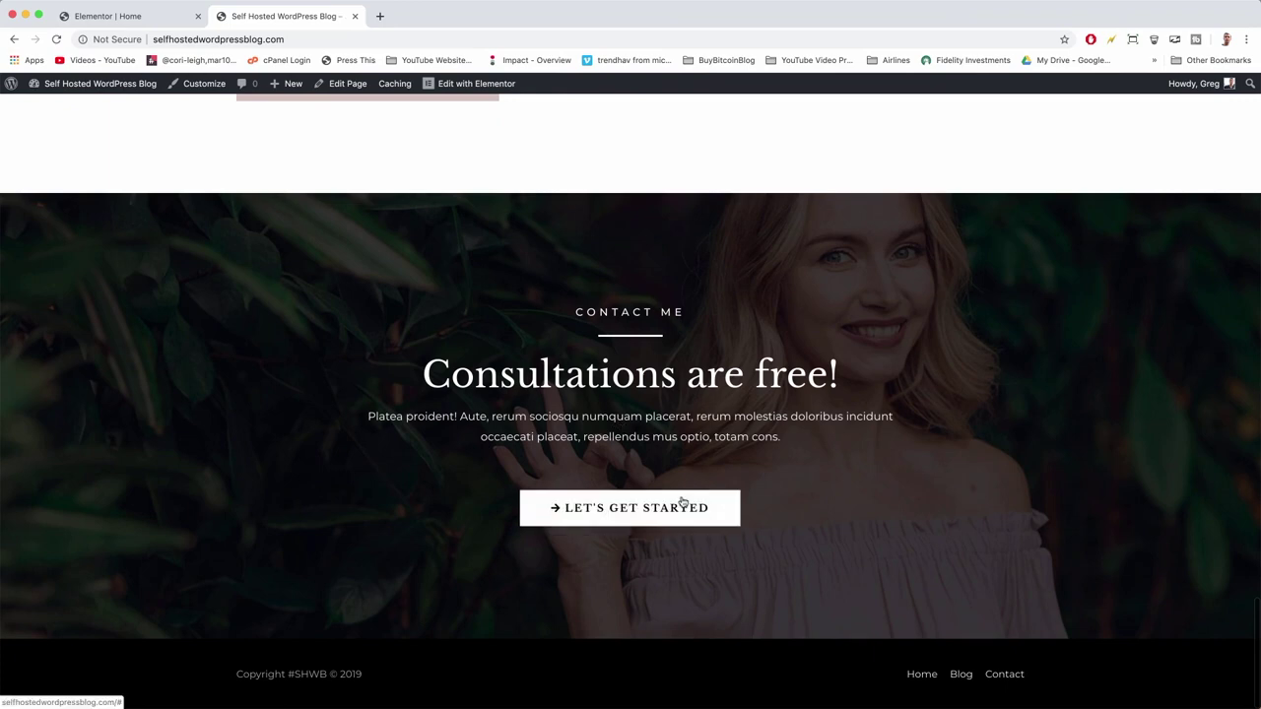
{"action": "scroll", "coordinate": [870, 644], "scroll_direction": "up", "scroll_amount": 10}
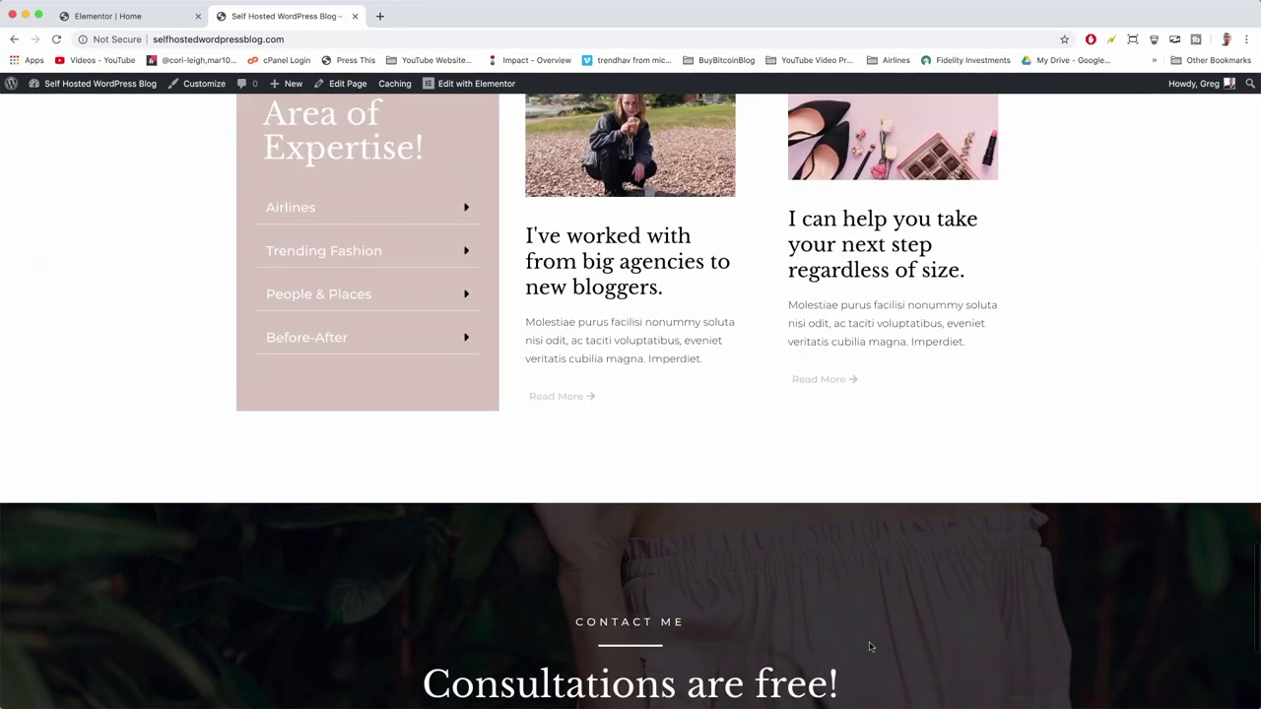
{"action": "scroll", "coordinate": [870, 646], "scroll_direction": "up", "scroll_amount": 5}
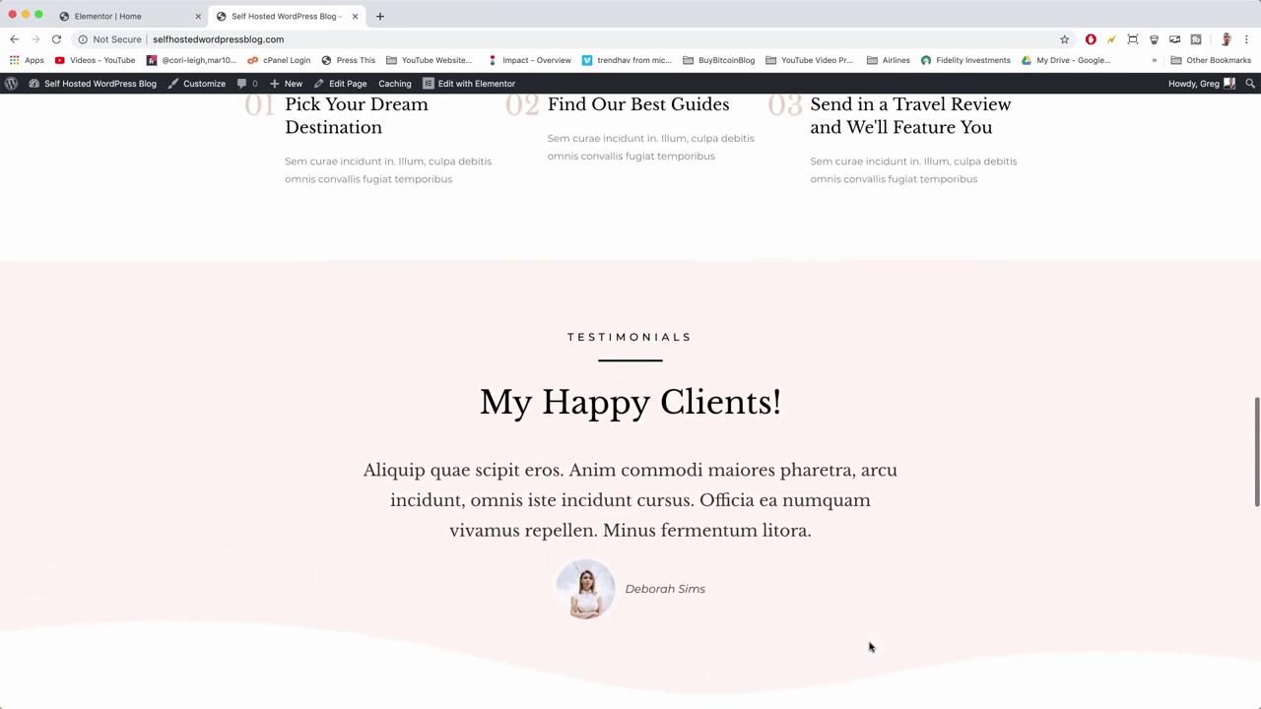
{"action": "scroll", "coordinate": [870, 646], "scroll_direction": "up", "scroll_amount": 3}
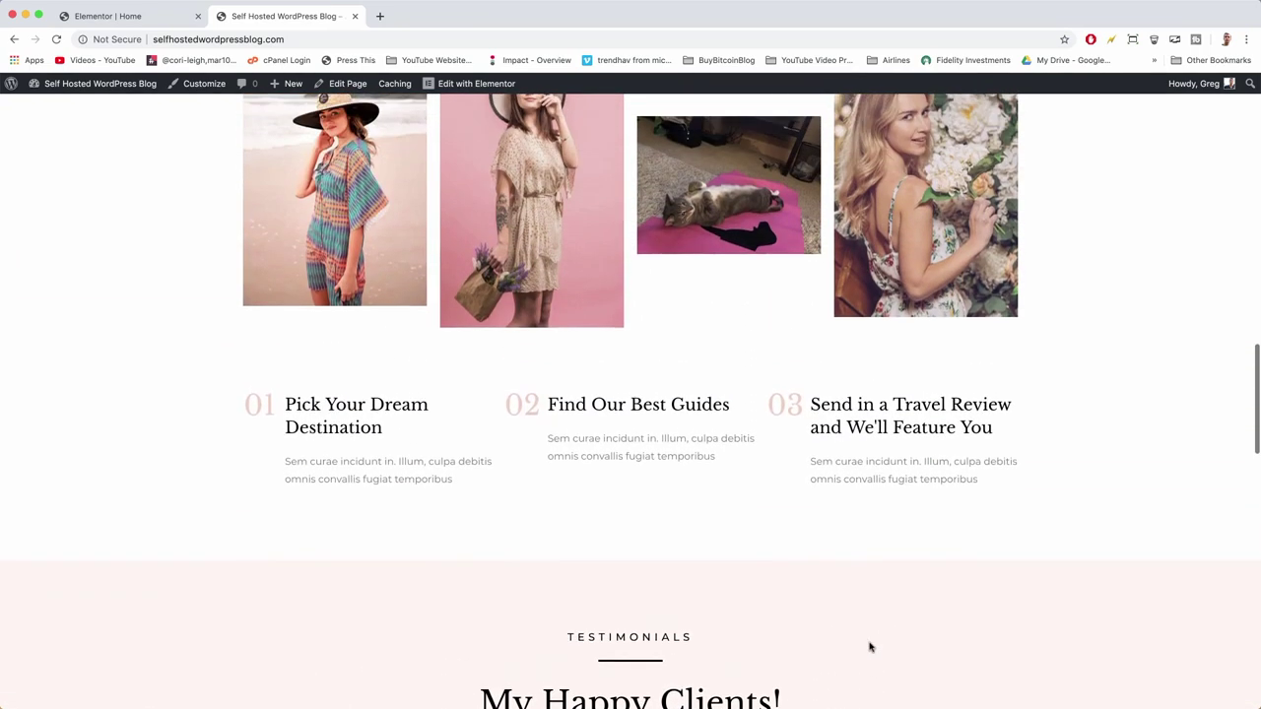
{"action": "scroll", "coordinate": [870, 646], "scroll_direction": "up", "scroll_amount": 4}
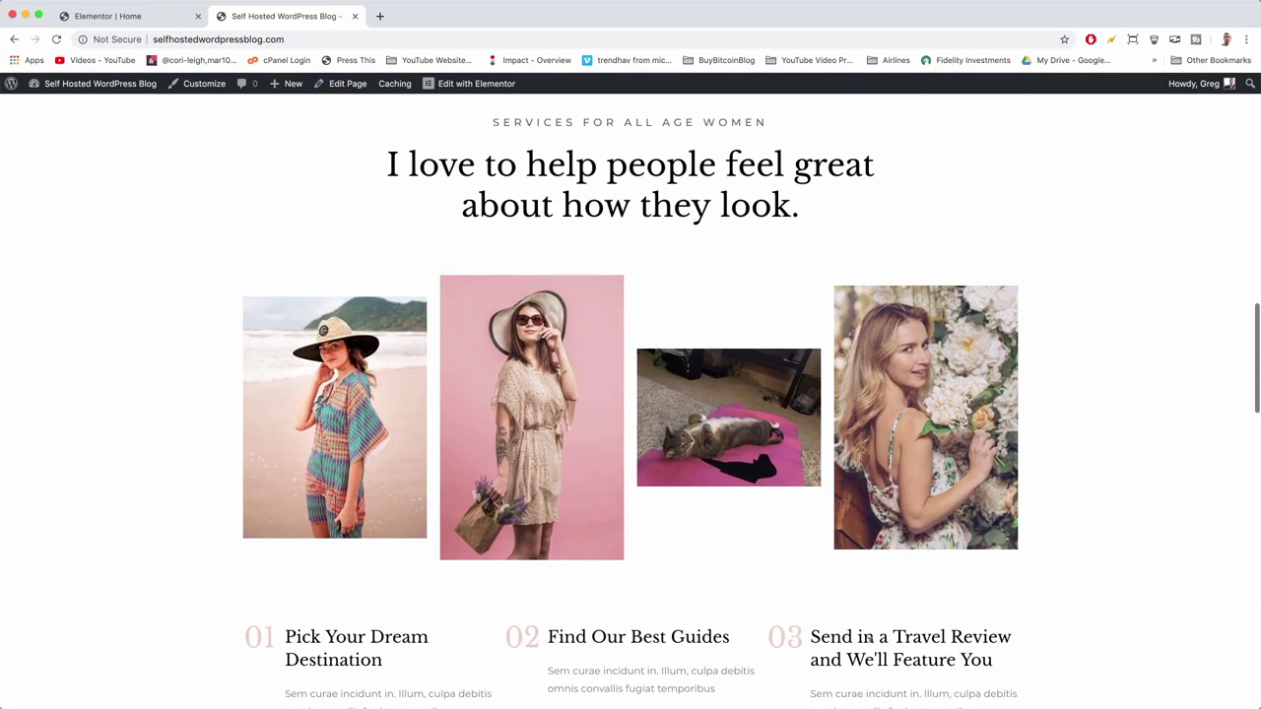
{"action": "scroll", "coordinate": [869, 646], "scroll_direction": "up", "scroll_amount": 6}
{"action": "scroll", "coordinate": [870, 646], "scroll_direction": "up", "scroll_amount": 10}
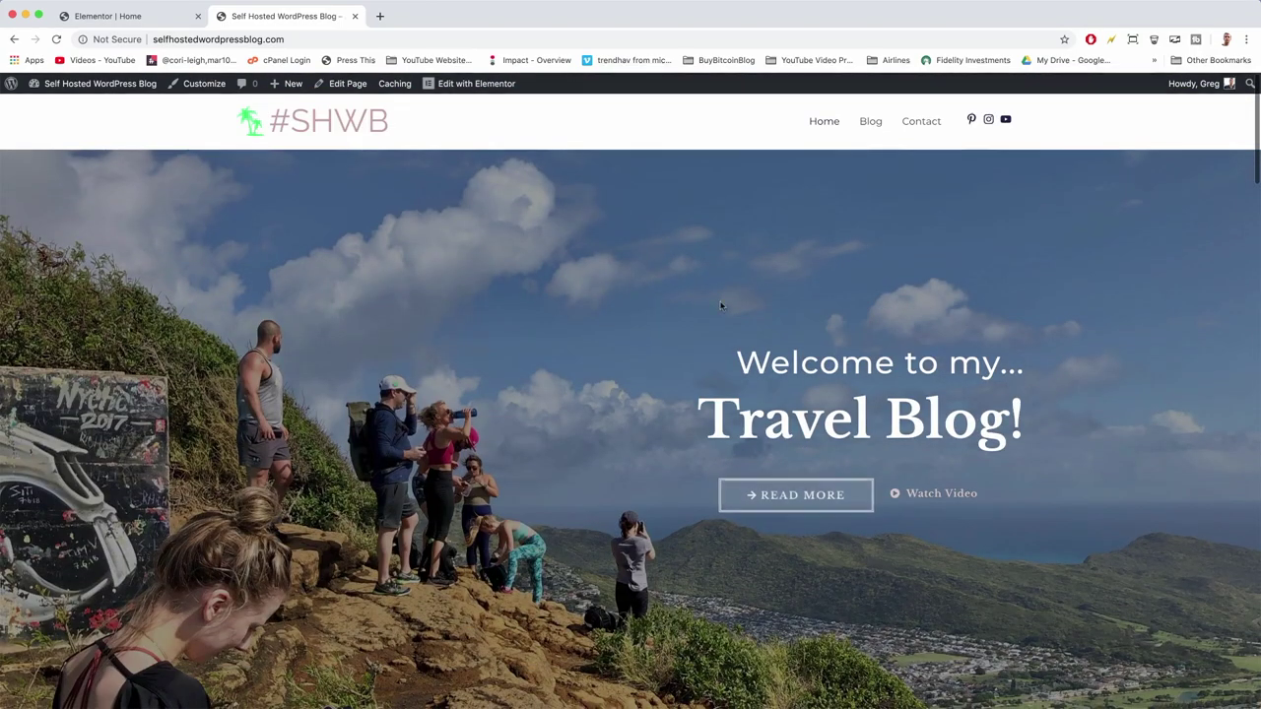
{"action": "scroll", "coordinate": [700, 308], "scroll_direction": "down", "scroll_amount": 4}
{"action": "scroll", "coordinate": [700, 308], "scroll_direction": "up", "scroll_amount": 4}
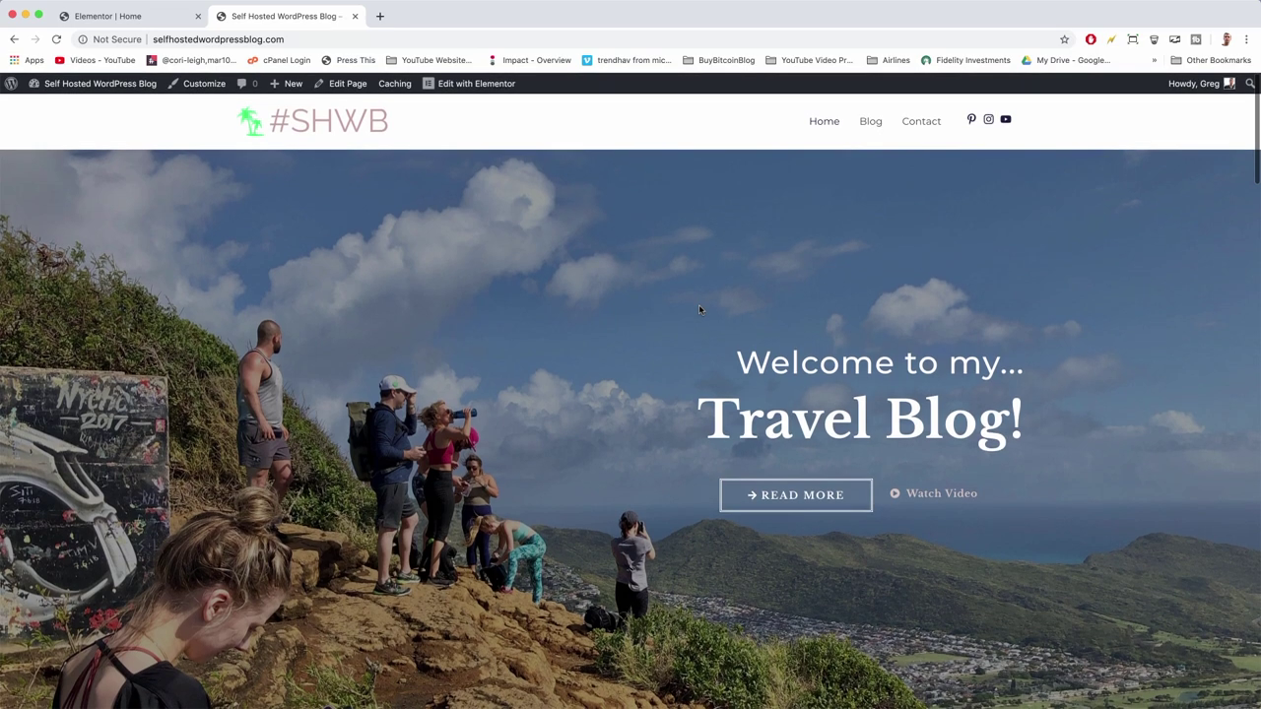
{"action": "scroll", "coordinate": [699, 310], "scroll_direction": "down", "scroll_amount": 3}
{"action": "scroll", "coordinate": [698, 304], "scroll_direction": "down", "scroll_amount": 10}
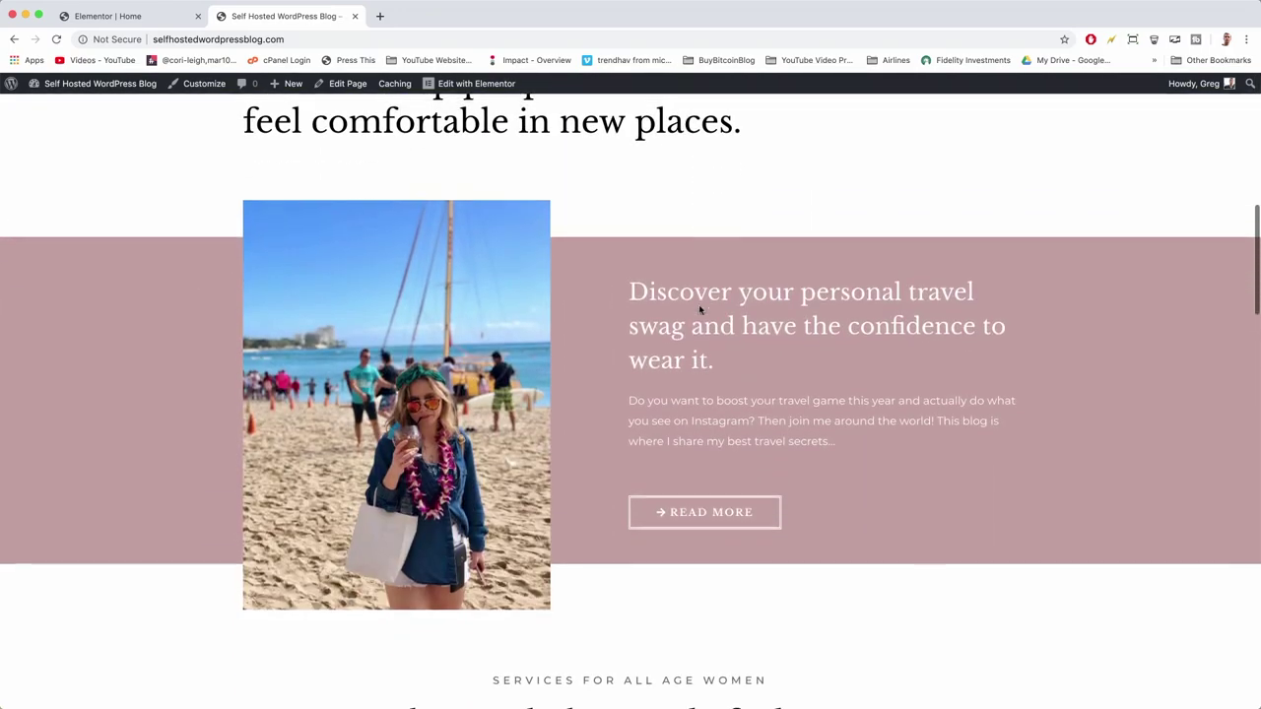
{"action": "scroll", "coordinate": [699, 304], "scroll_direction": "down", "scroll_amount": 10}
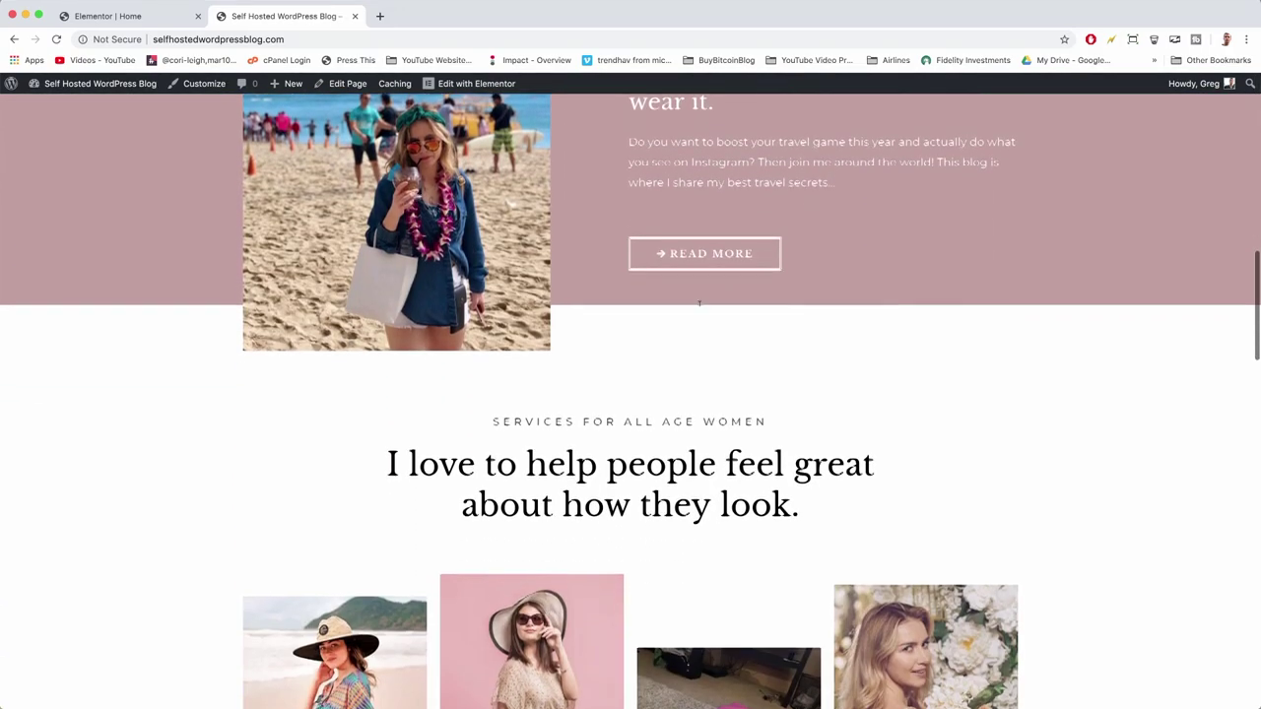
{"action": "scroll", "coordinate": [700, 310], "scroll_direction": "down", "scroll_amount": 20}
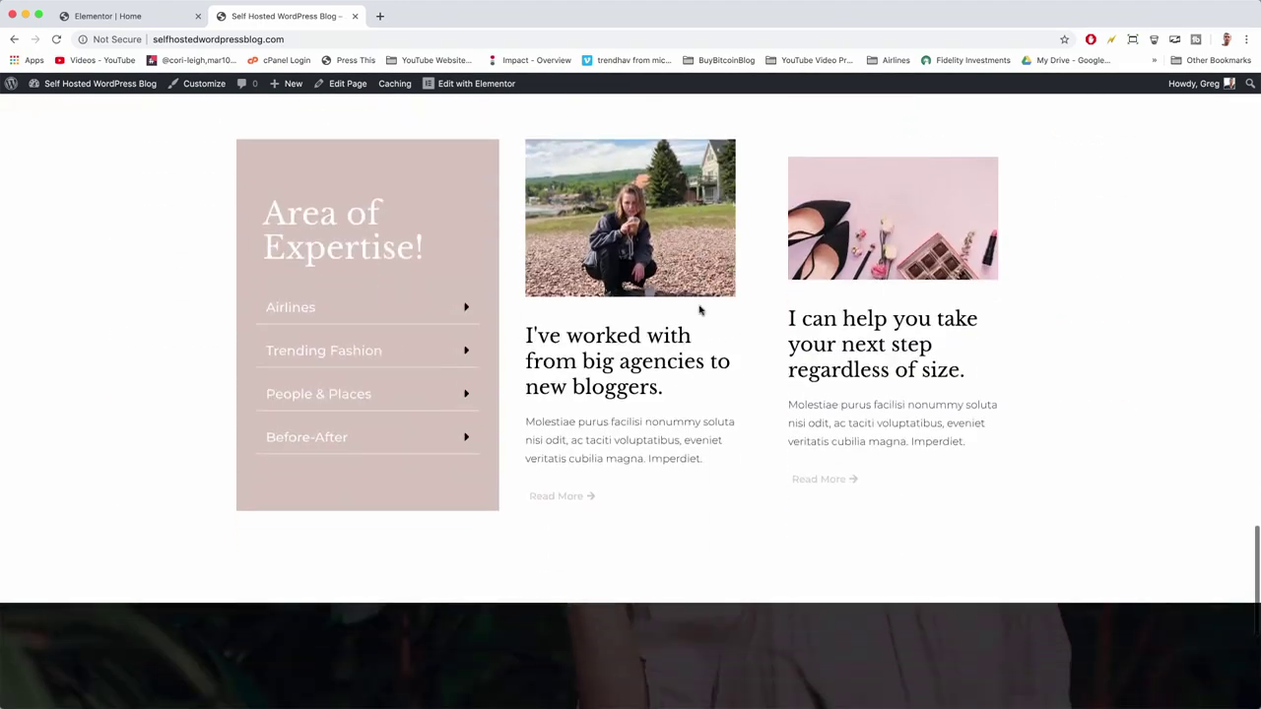
{"action": "scroll", "coordinate": [704, 456], "scroll_direction": "up", "scroll_amount": 15}
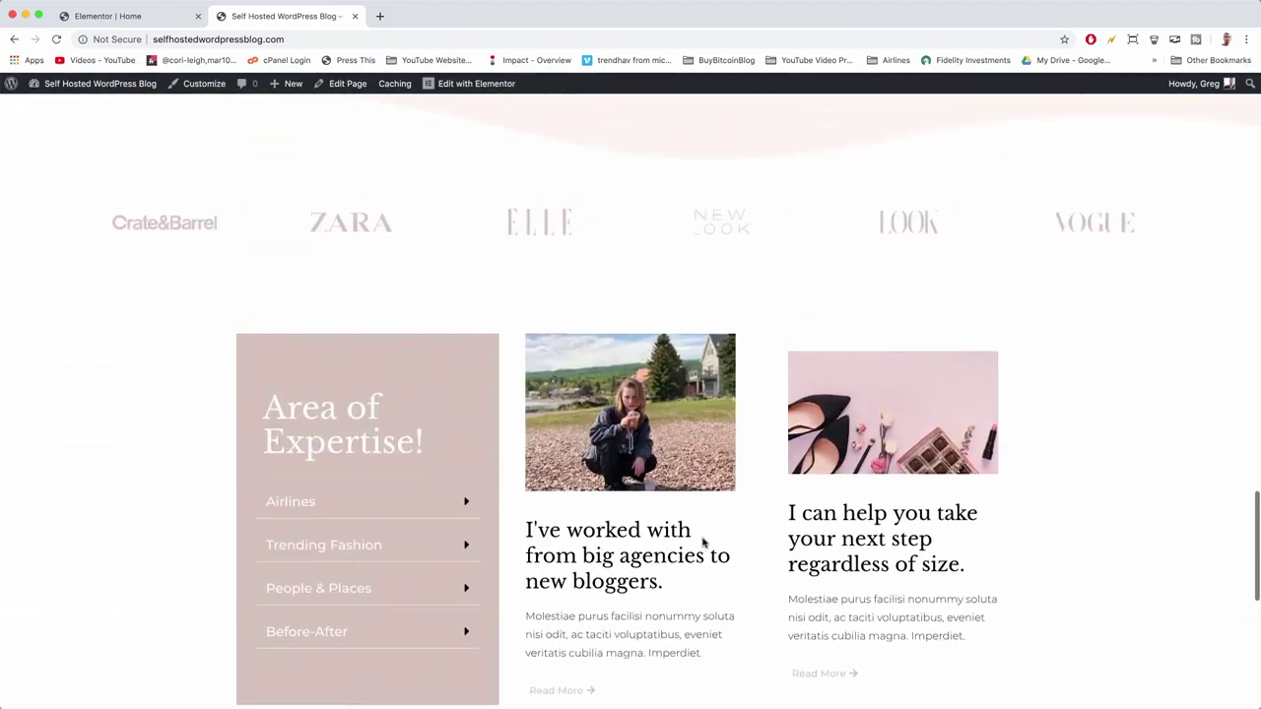
{"action": "scroll", "coordinate": [702, 542], "scroll_direction": "up", "scroll_amount": 8}
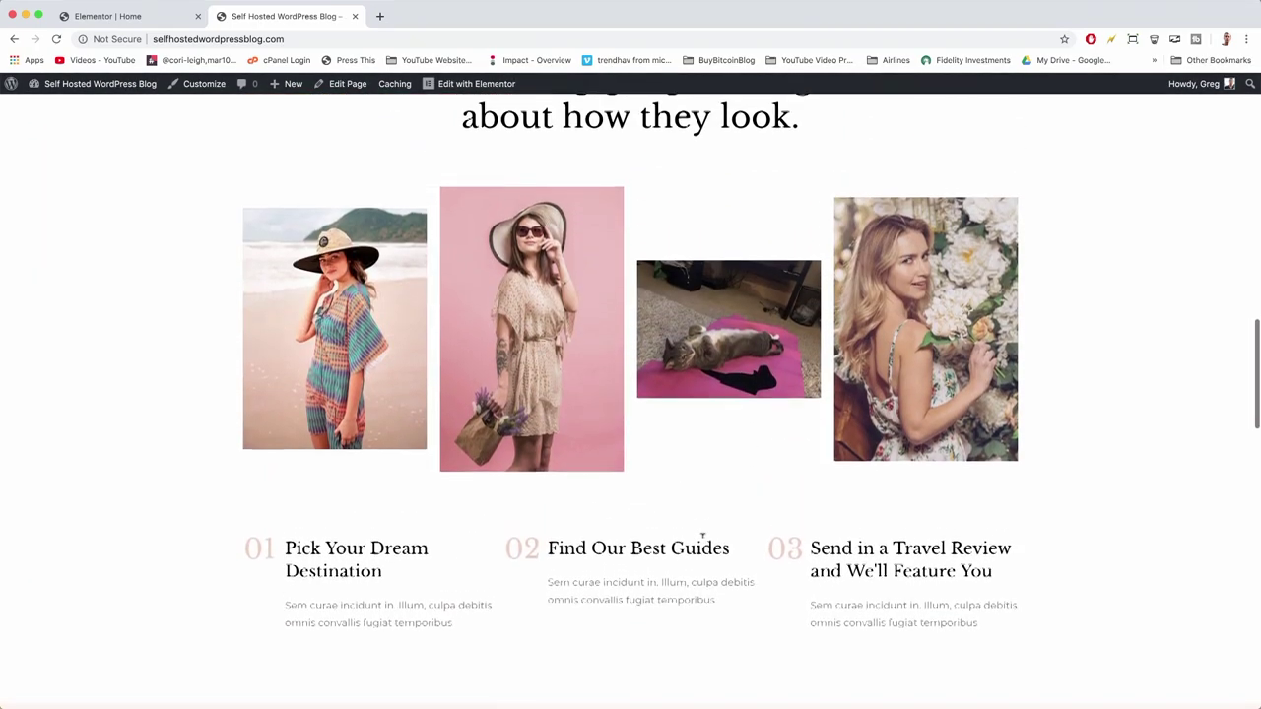
{"action": "scroll", "coordinate": [703, 540], "scroll_direction": "up", "scroll_amount": 1}
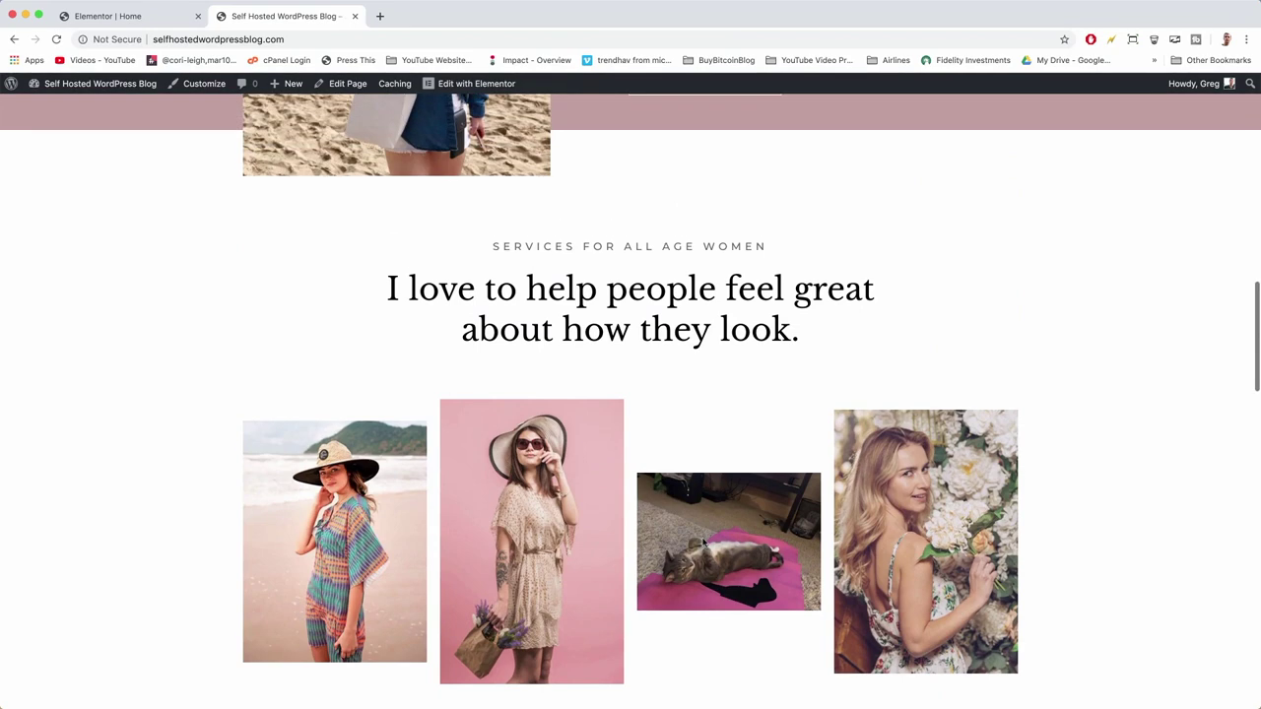
{"action": "scroll", "coordinate": [704, 541], "scroll_direction": "up", "scroll_amount": 10}
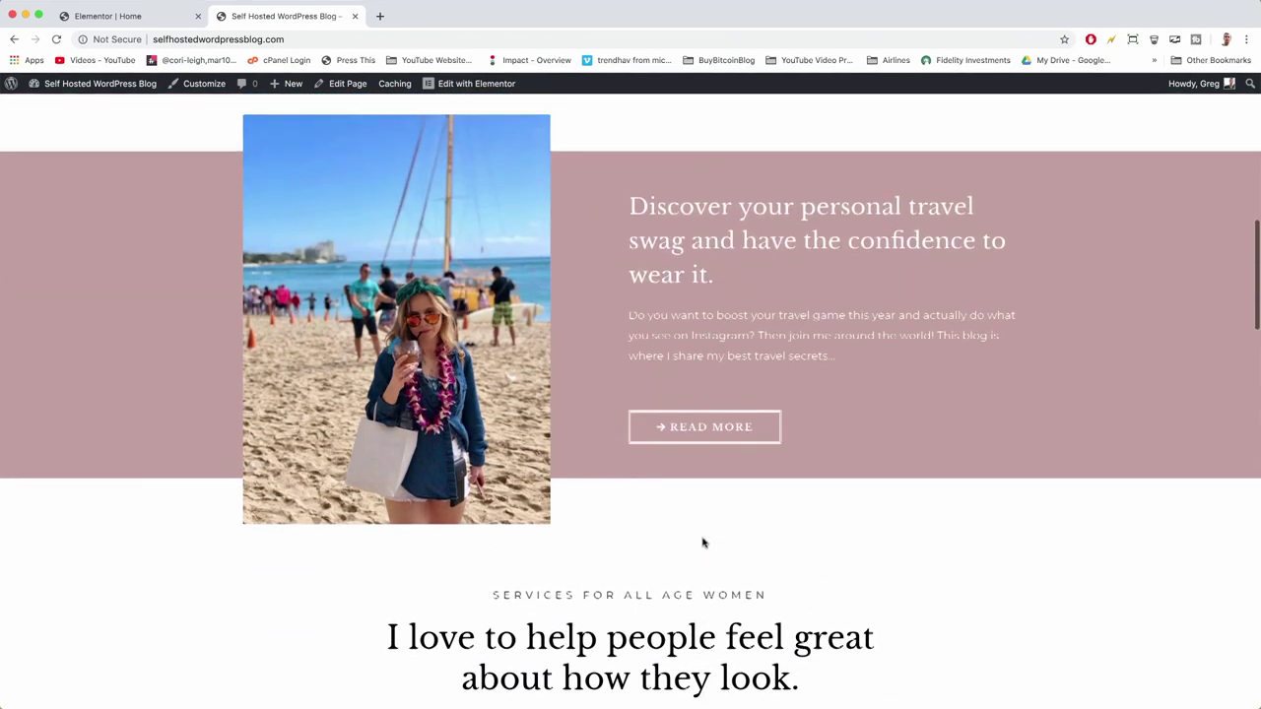
{"action": "scroll", "coordinate": [703, 541], "scroll_direction": "up", "scroll_amount": 5}
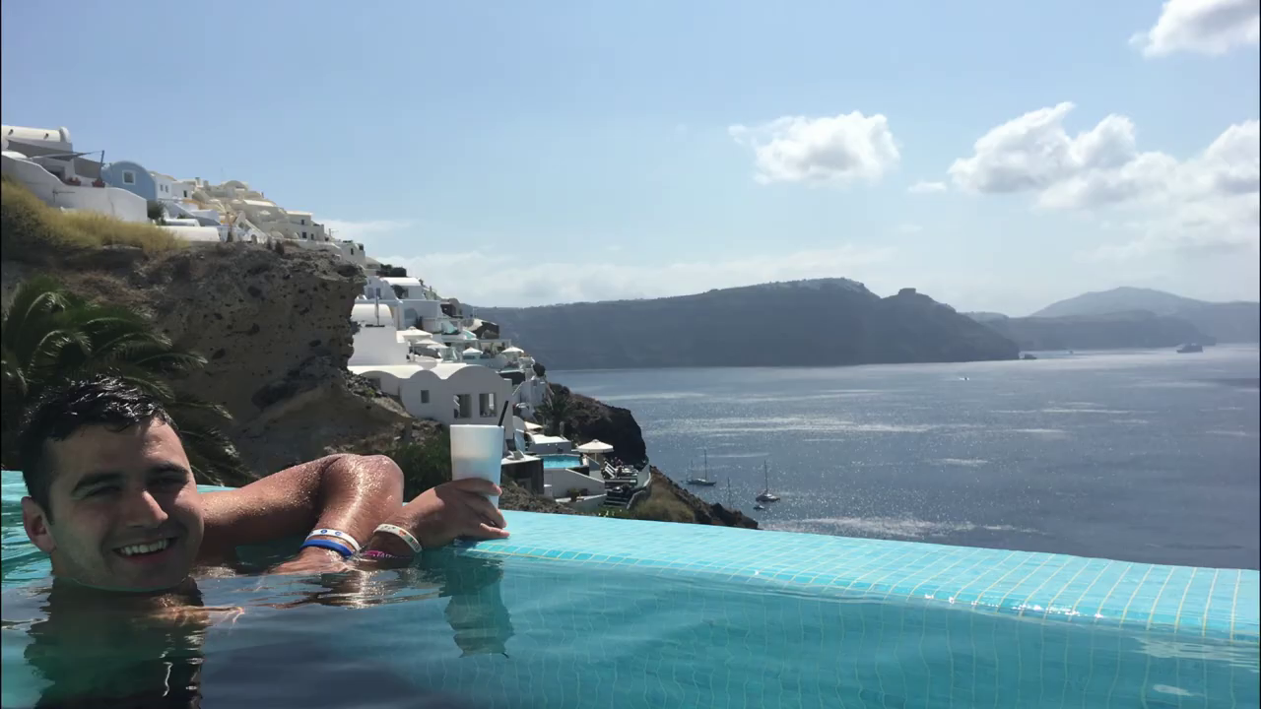